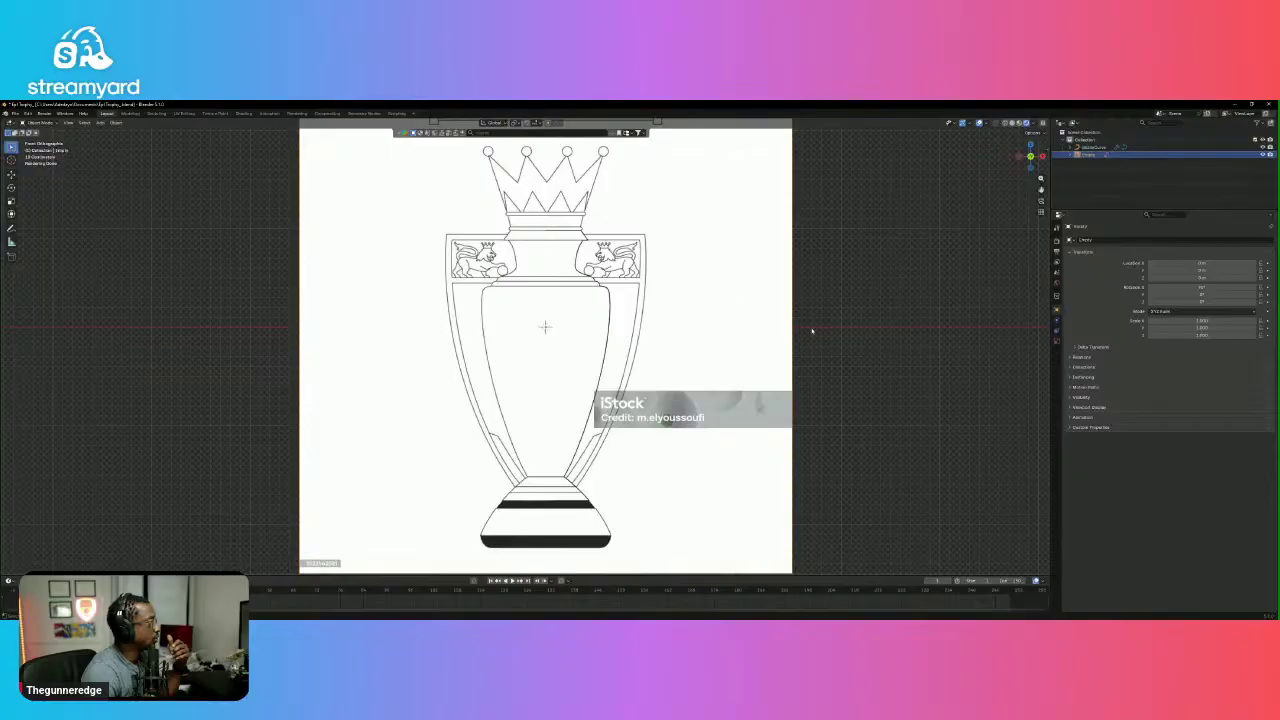
Move the trophy reference image aside and view the body profile curve from several angles.
scroll(546, 376, "down", 3)
middle_click_drag(546, 376, 514, 359)
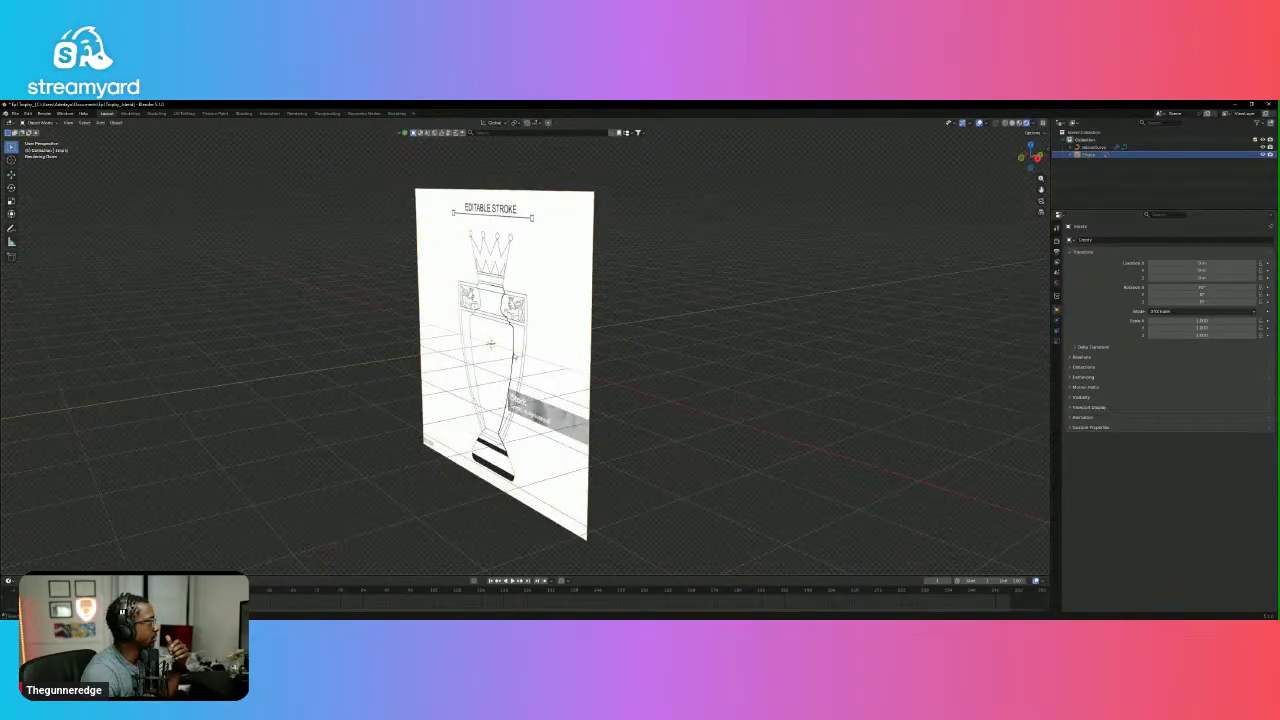
key("g")
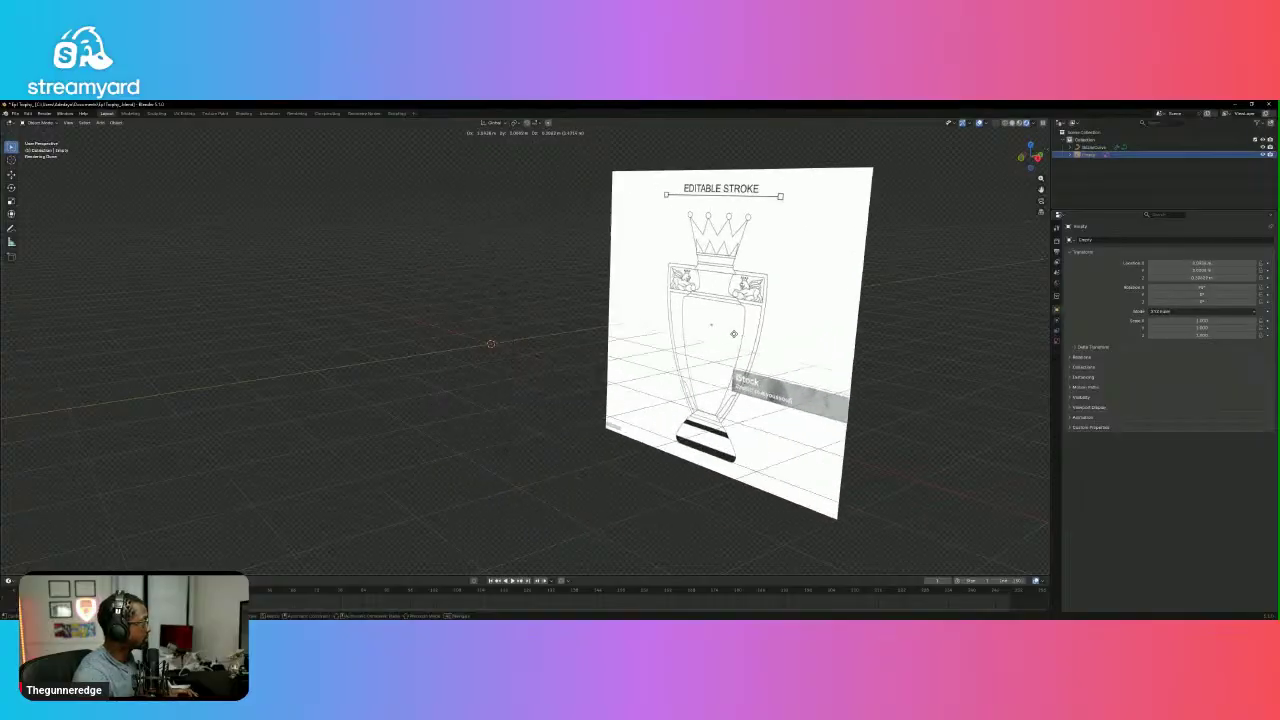
left_click(736, 338)
left_click(512, 350)
middle_click_drag(512, 350, 657, 366)
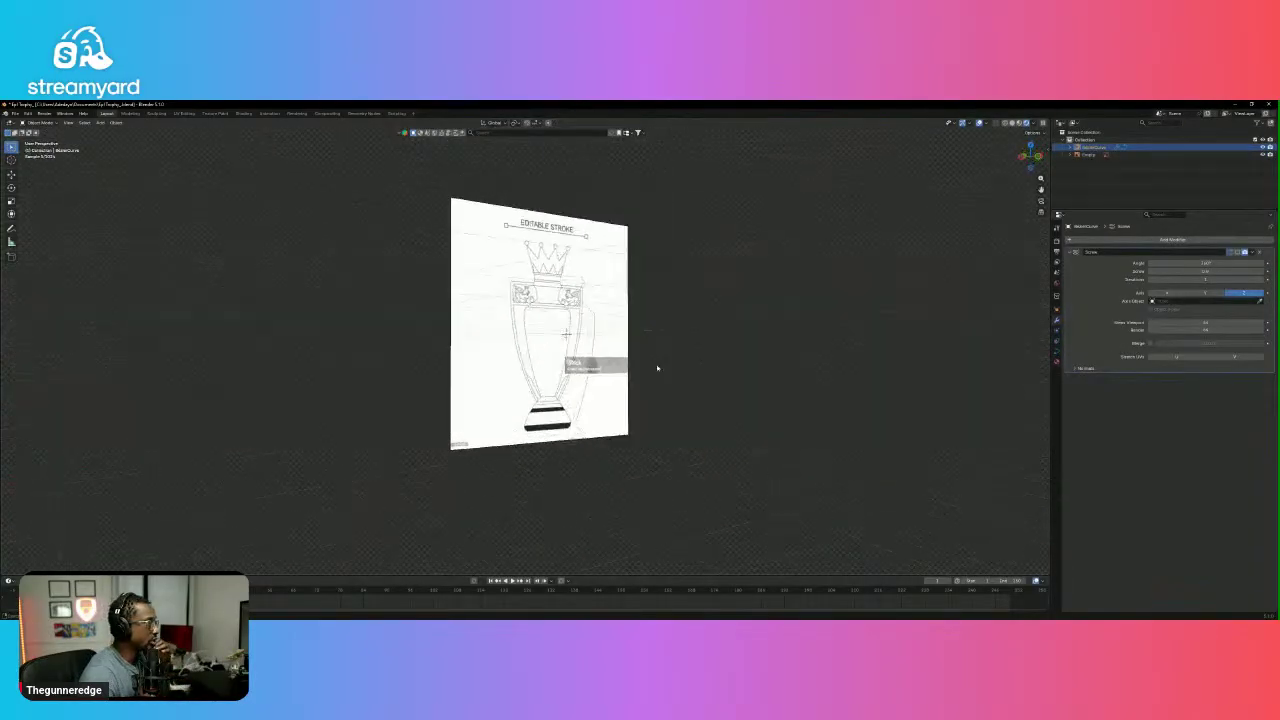
scroll(590, 364, "up", 5)
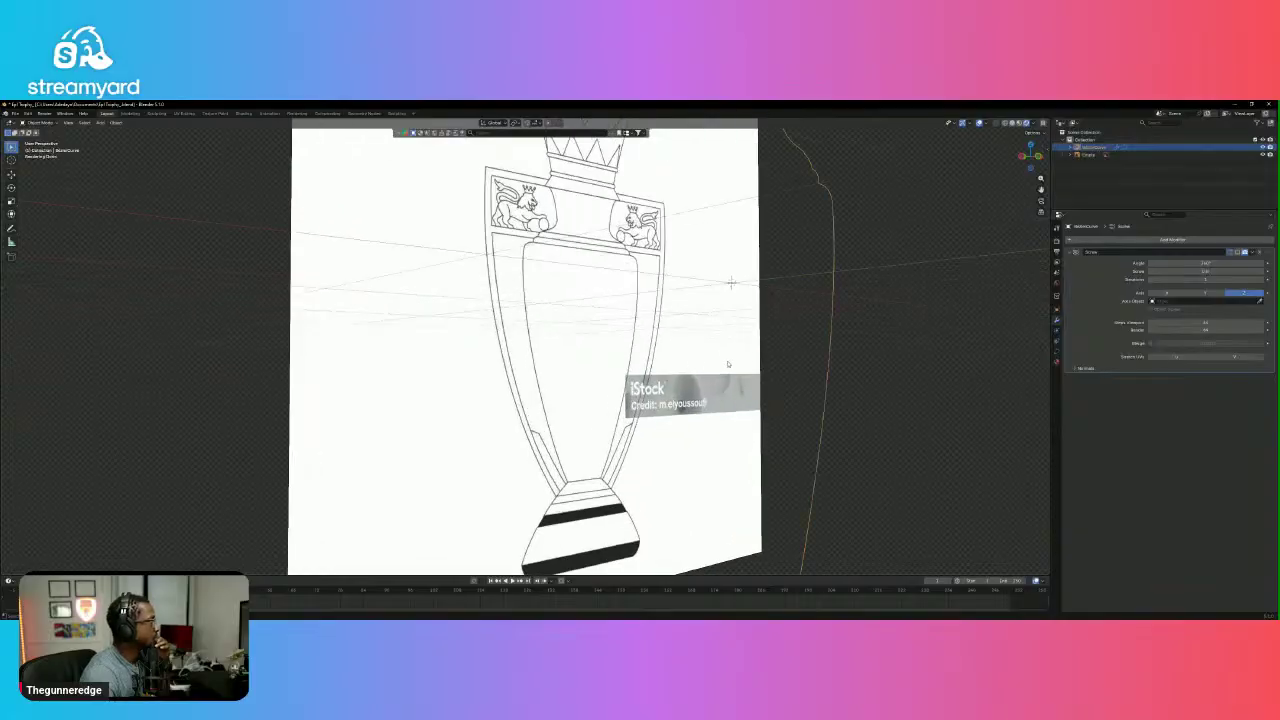
scroll(803, 320, "down", 1)
middle_click_drag(798, 296, 768, 307)
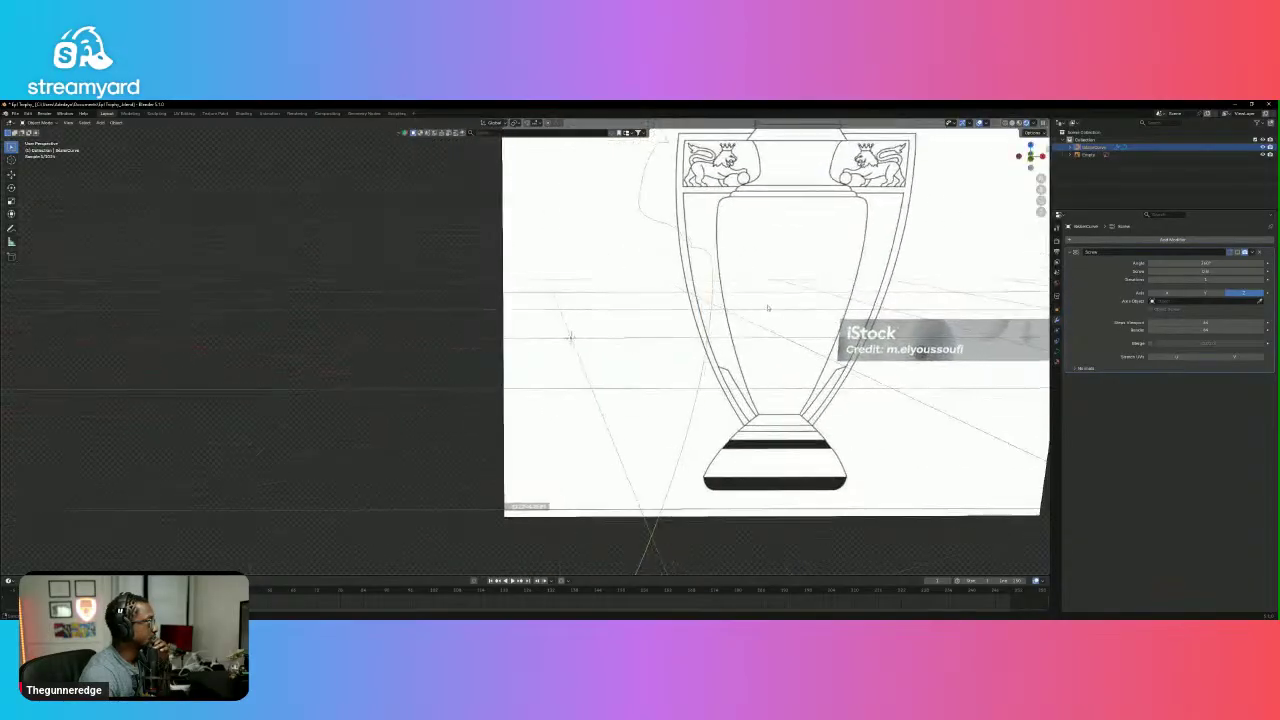
Restore the reference image to its original location and return to the front view of the whole trophy.
left_click(819, 237)
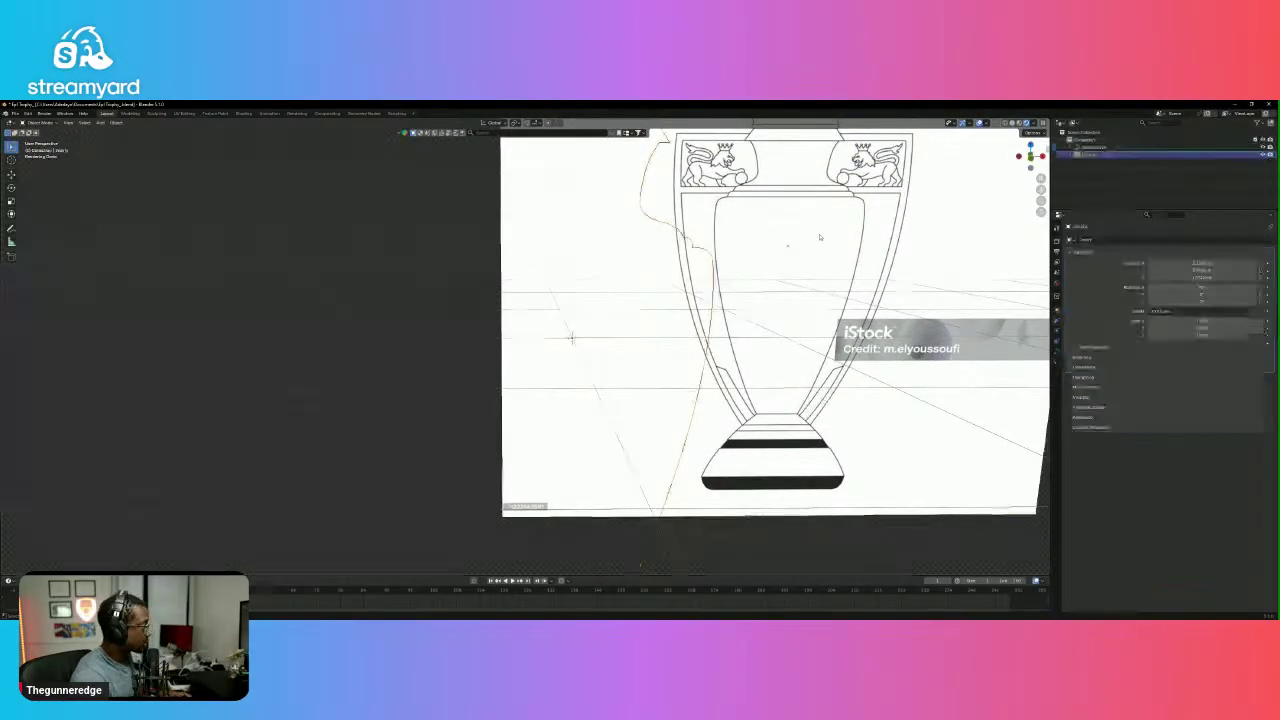
scroll(728, 331, "up", 3)
scroll(728, 331, "up", 2)
scroll(728, 331, "up", 3)
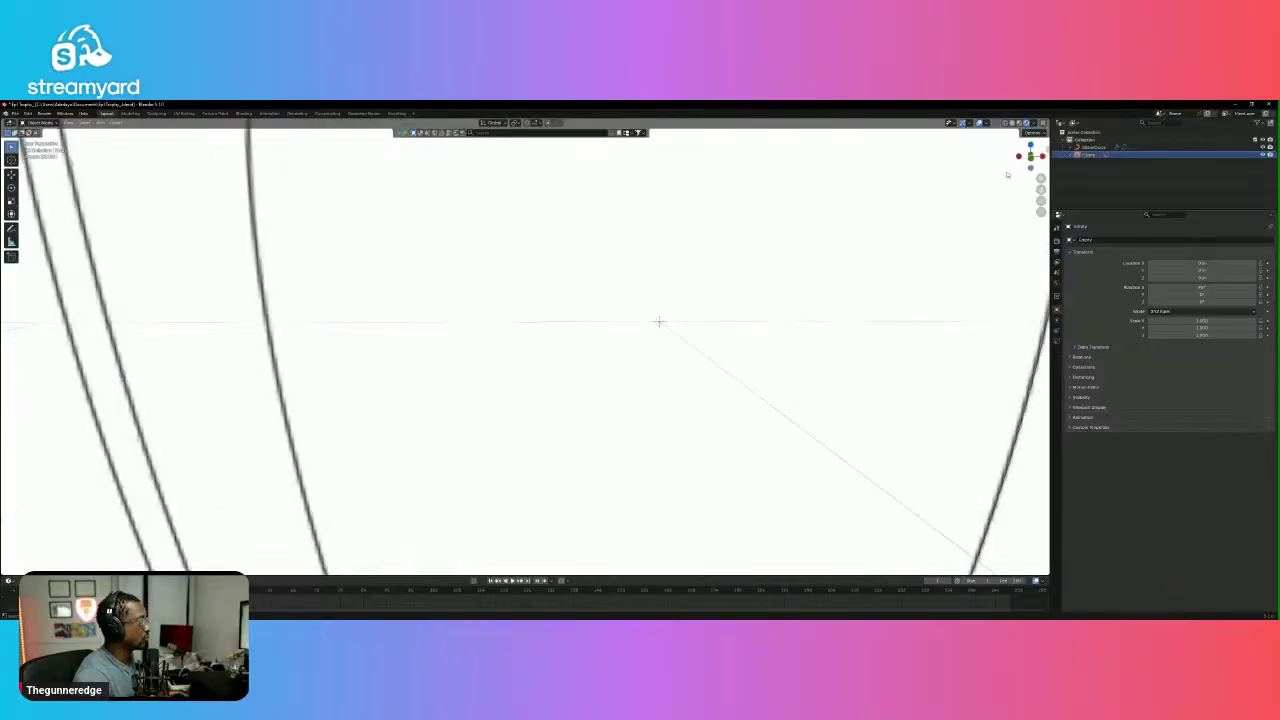
left_click(1032, 158)
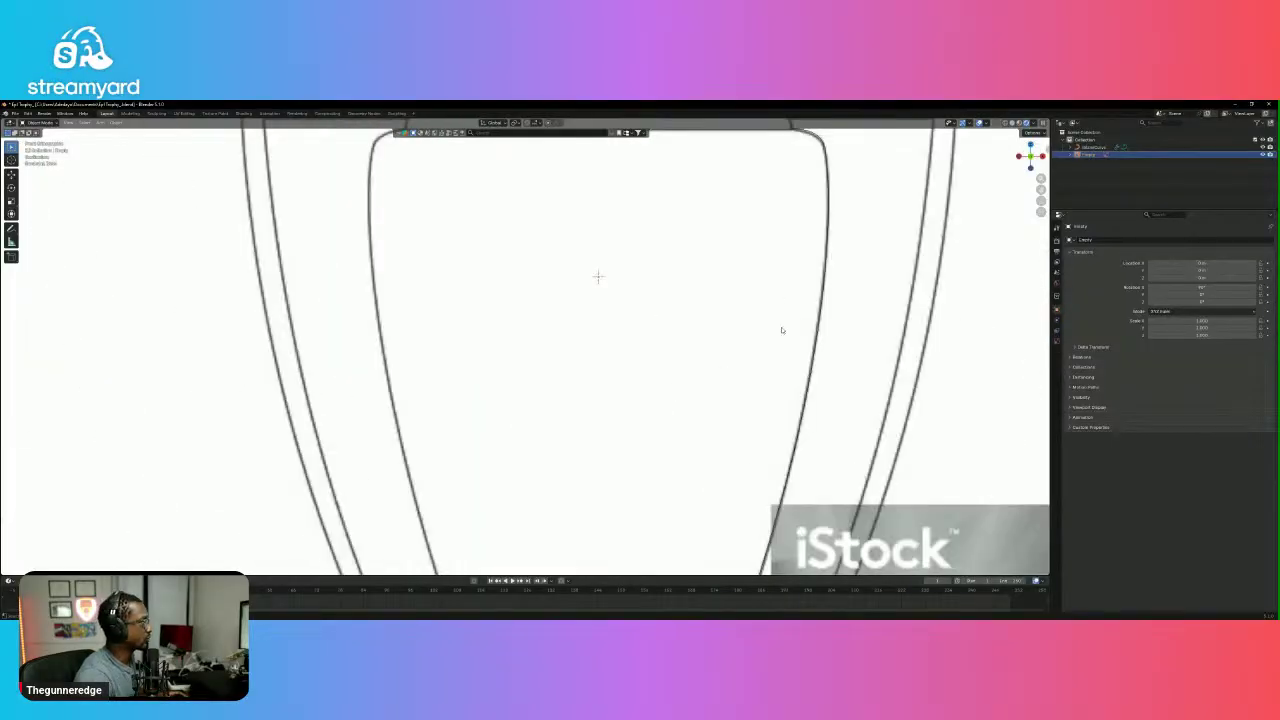
scroll(783, 329, "down", 9)
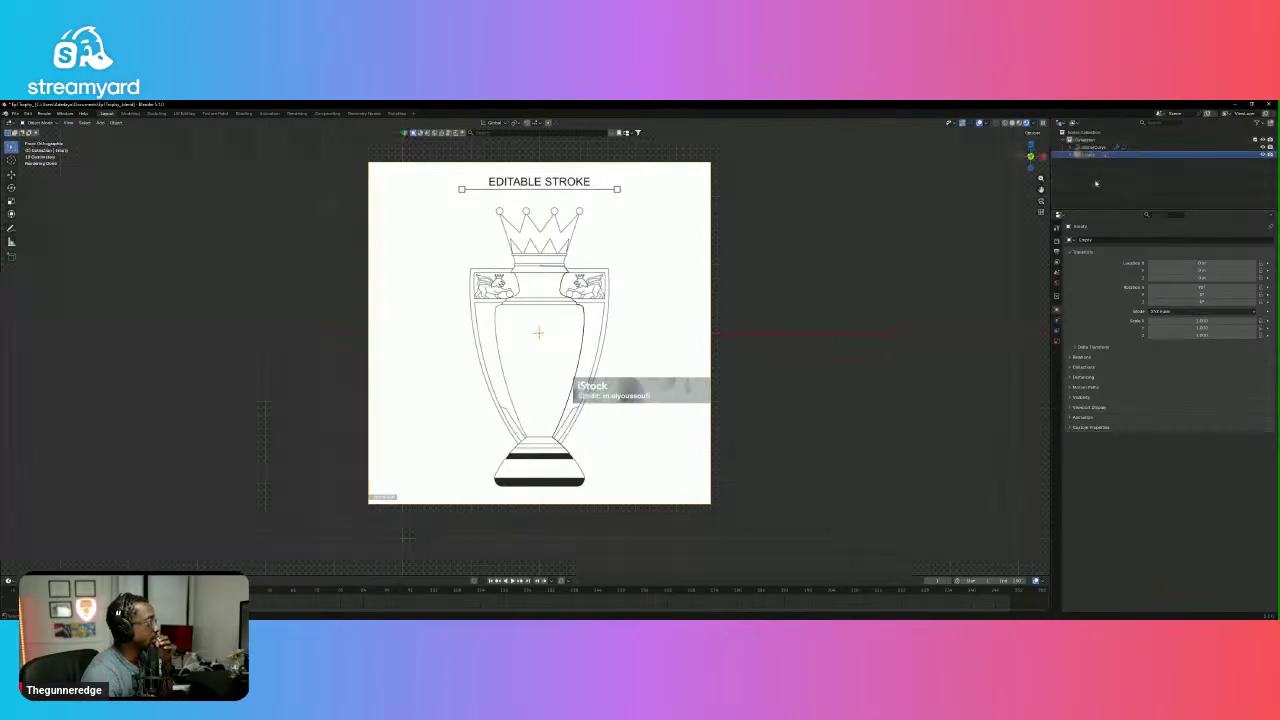
Show the body curve's Screw modifier result in the viewport and view the revolved vase against the reference image.
left_click(1092, 148)
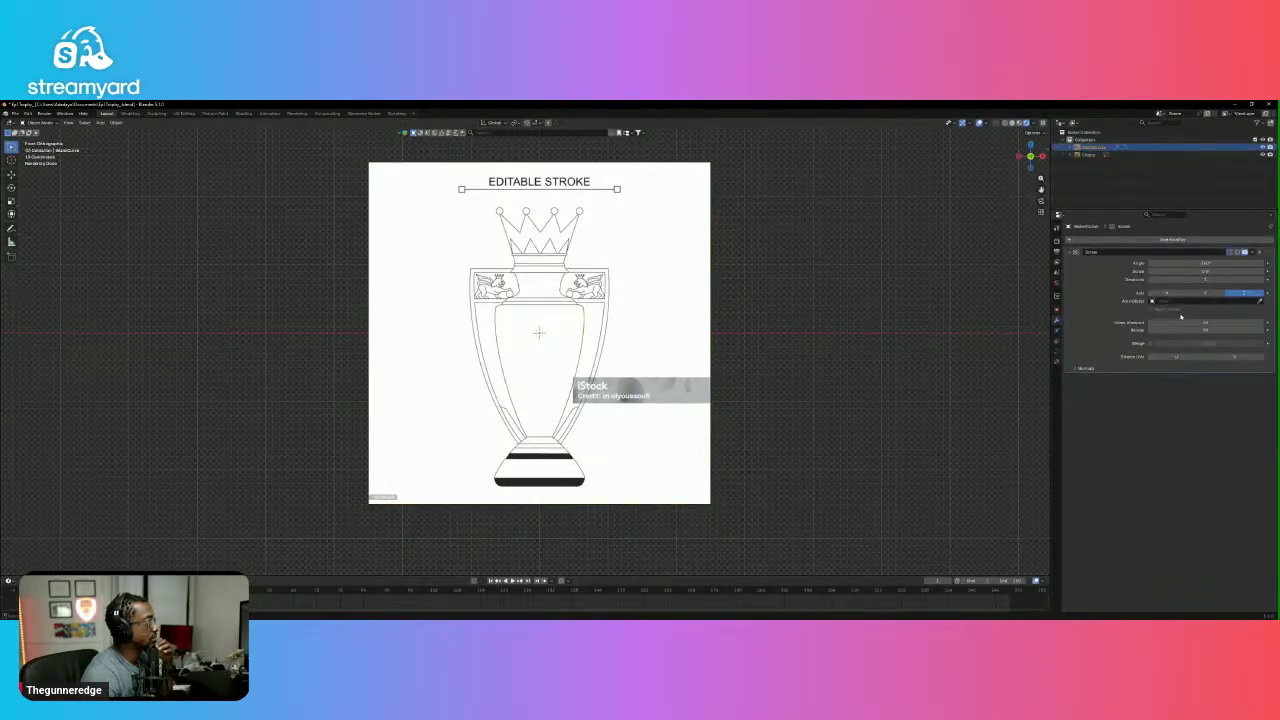
left_click(1233, 252)
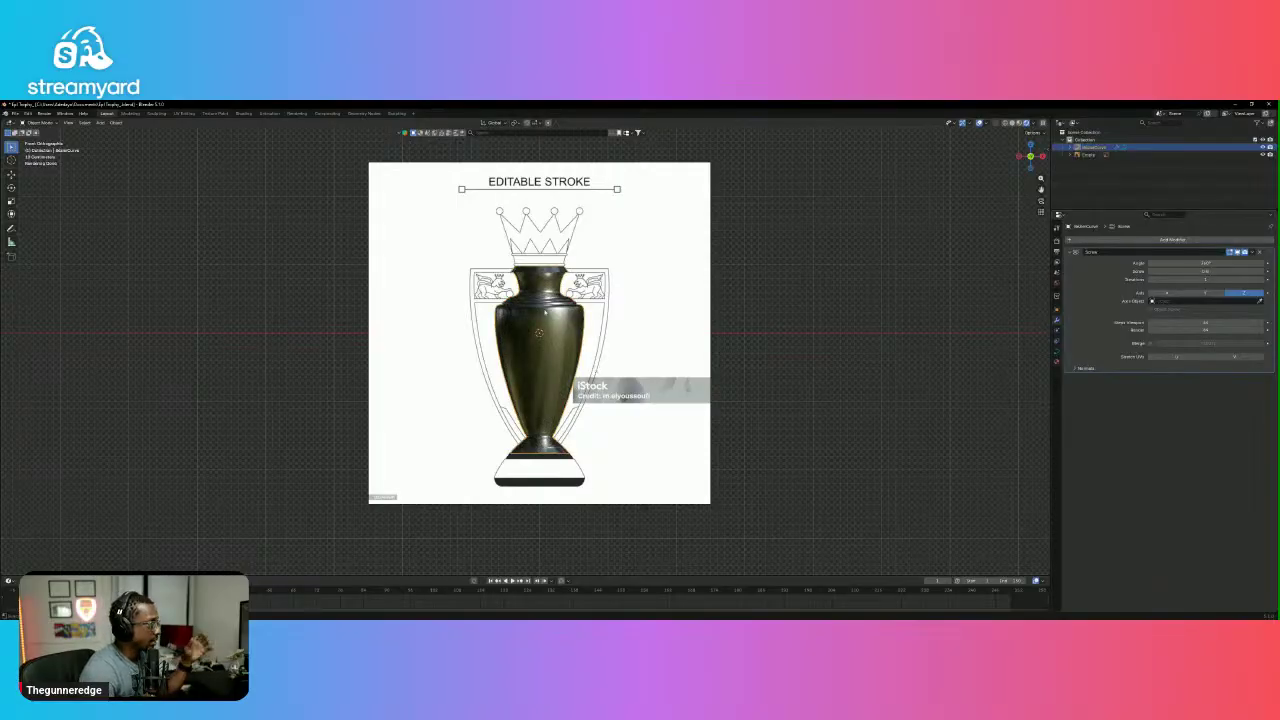
scroll(611, 350, "up", 5)
middle_click_drag(682, 338, 645, 348)
scroll(645, 348, "down", 6)
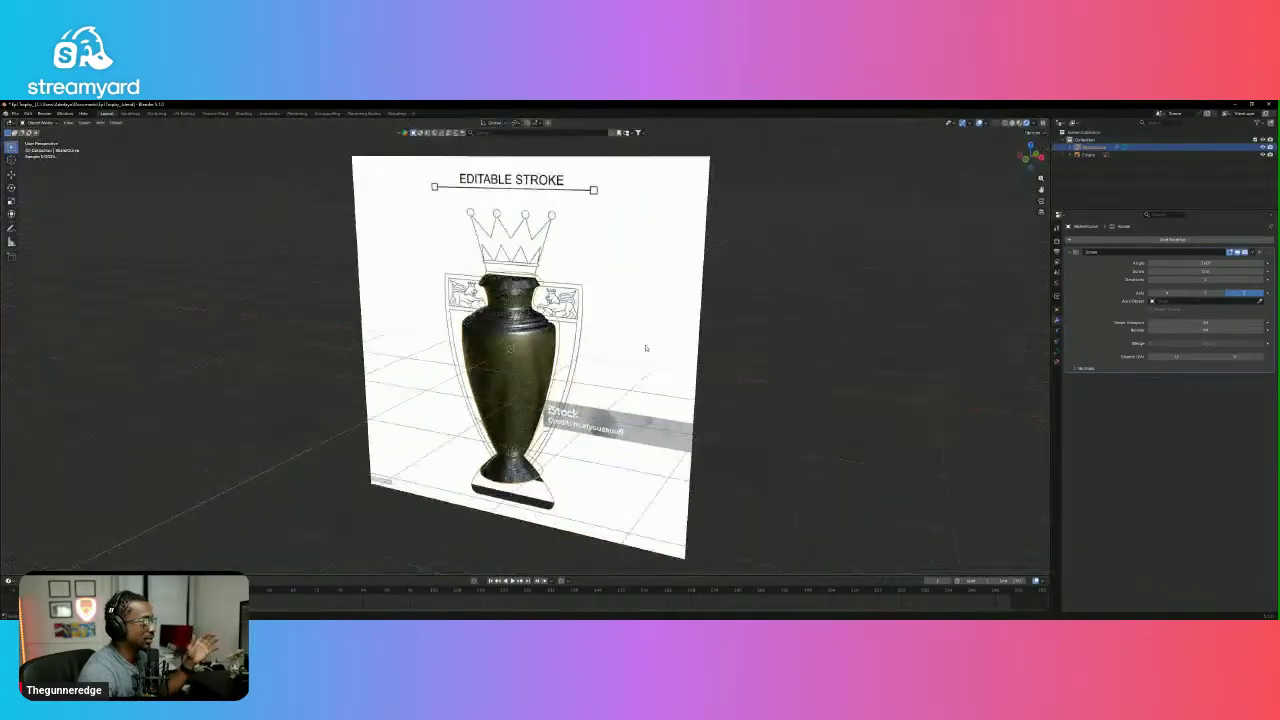
Hide the body curve's Screw modifier result in the viewport and examine the collar bands below the crown from the front.
left_click(1028, 158)
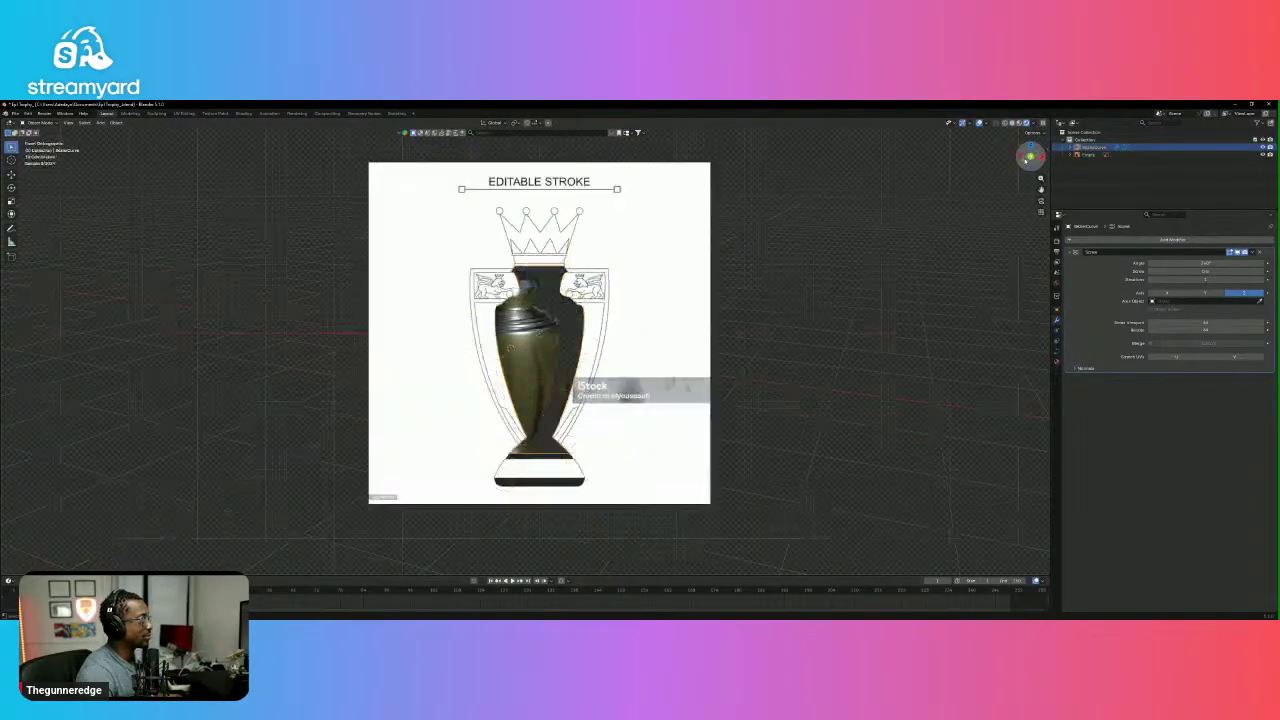
scroll(599, 318, "up", 4)
scroll(599, 318, "up", 3)
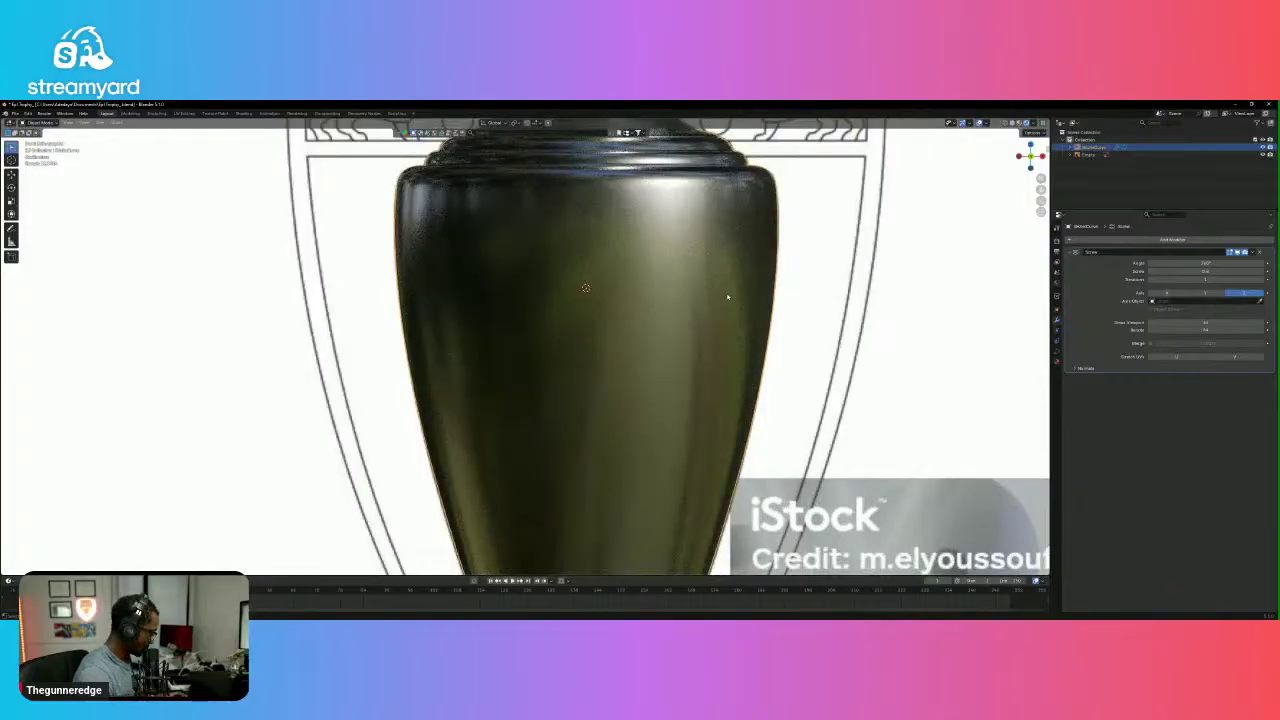
middle_click_drag(735, 230, 743, 448, "shift")
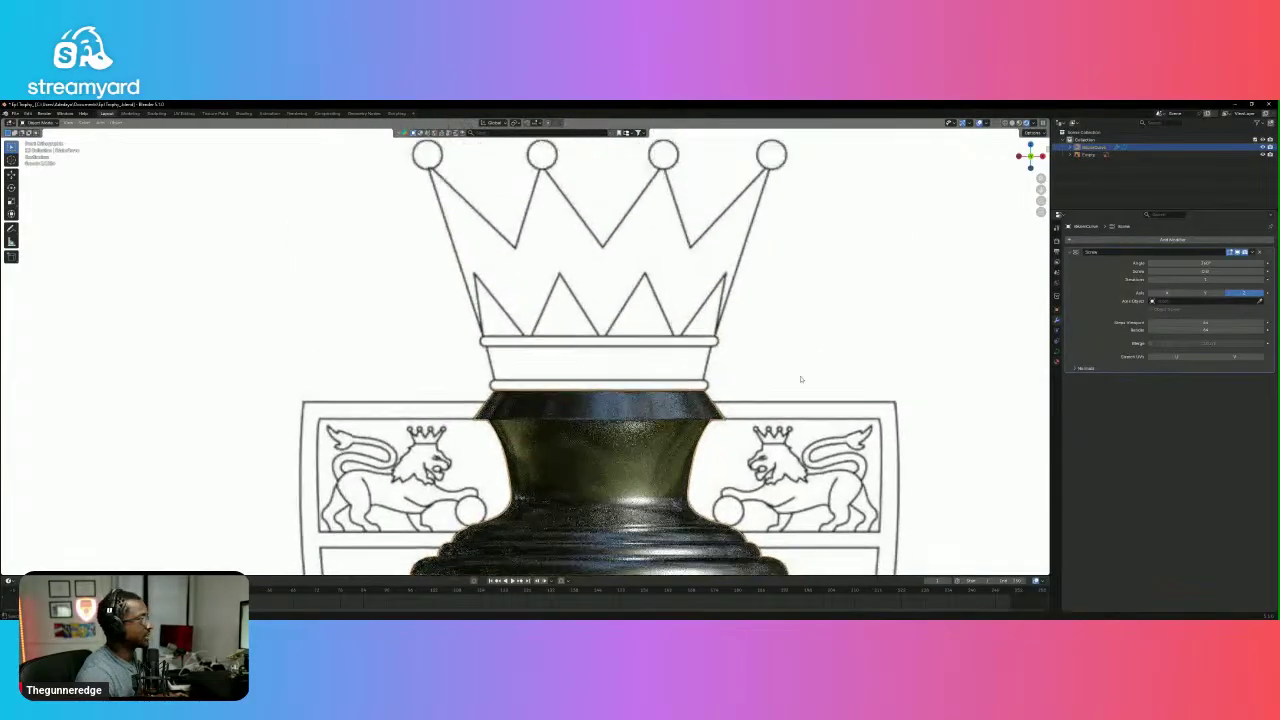
left_click(1236, 252)
scroll(714, 396, "up", 4)
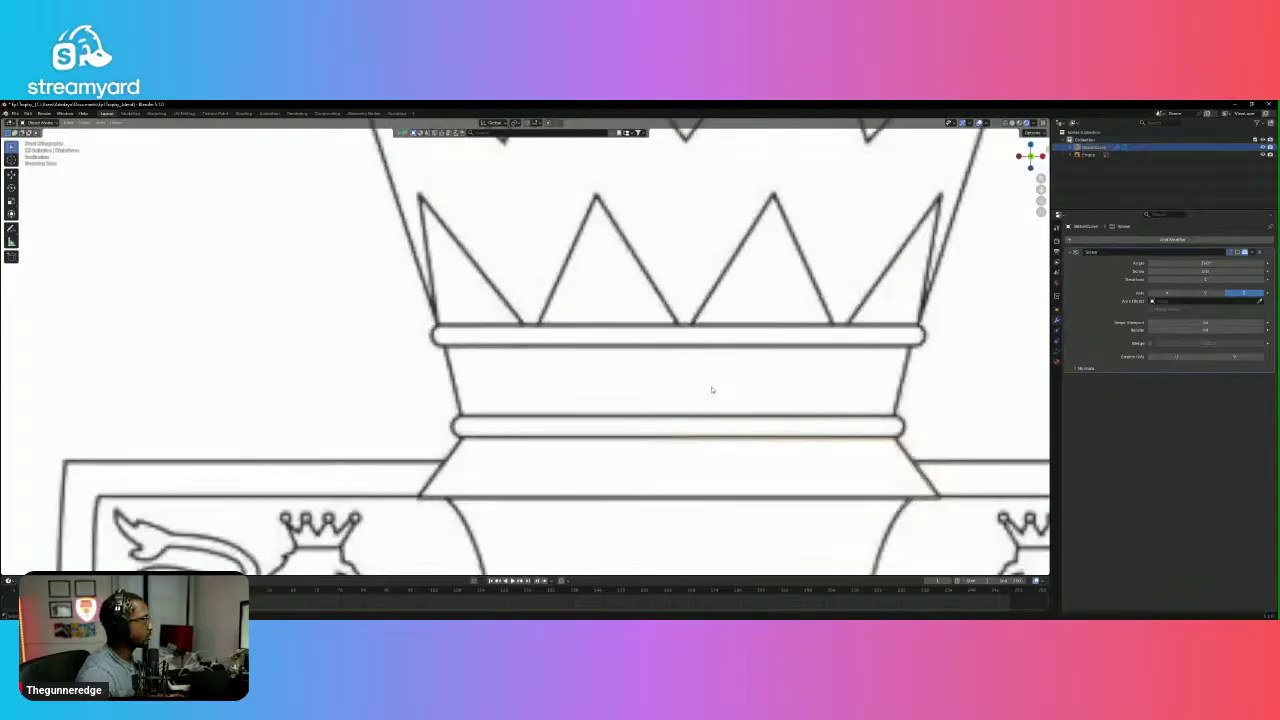
scroll(711, 389, "down", 4)
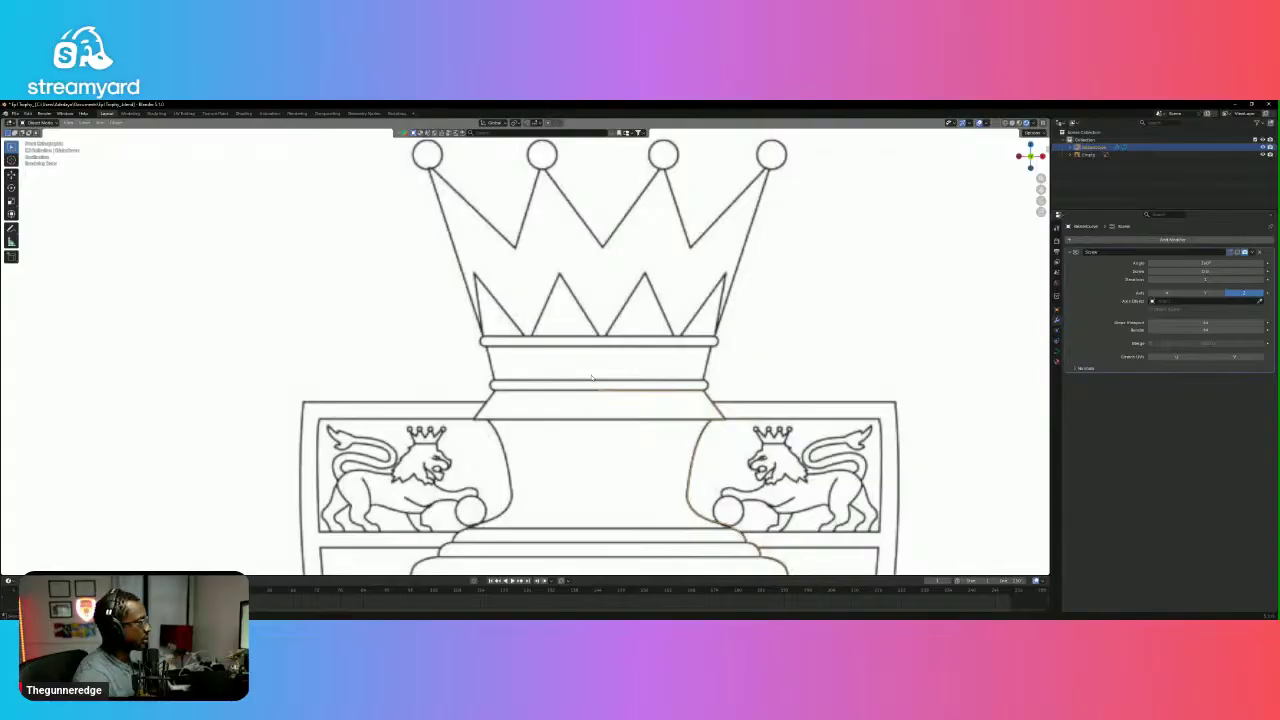
Add a new Bezier curve and move it up to the collar below the crown.
left_click(466, 327)
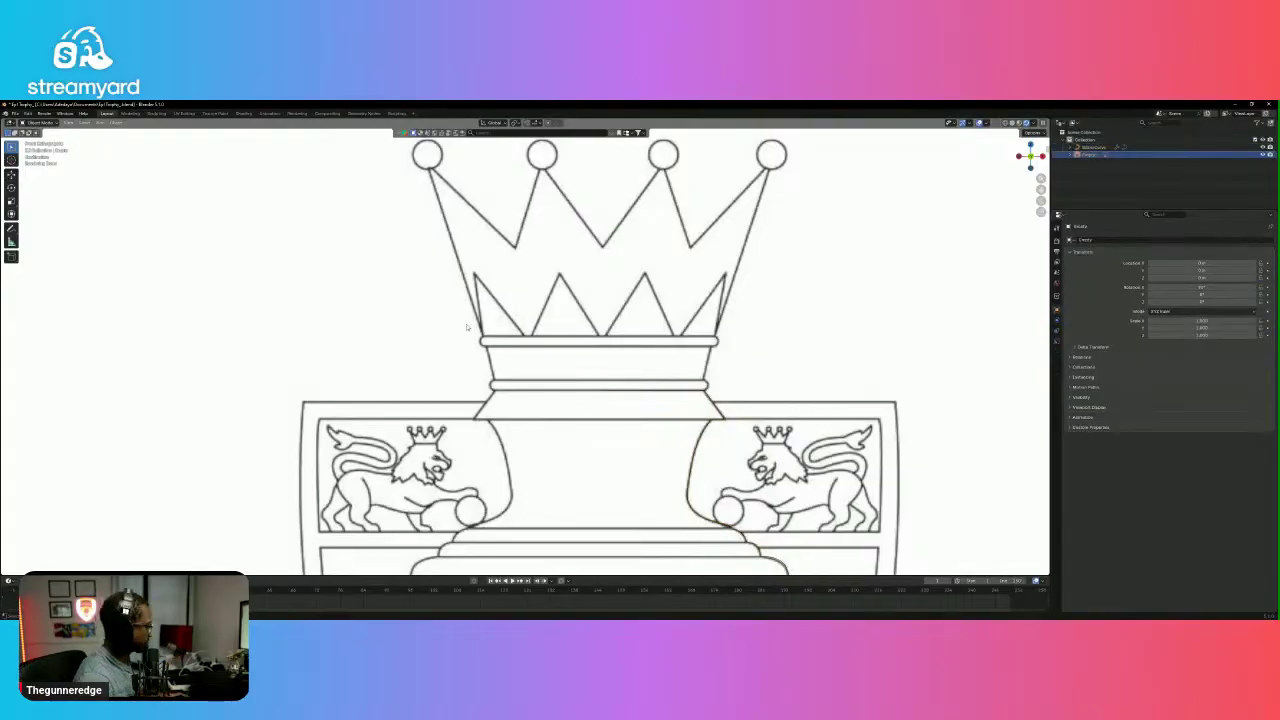
key("shift+a")
mouse_move(467, 327)
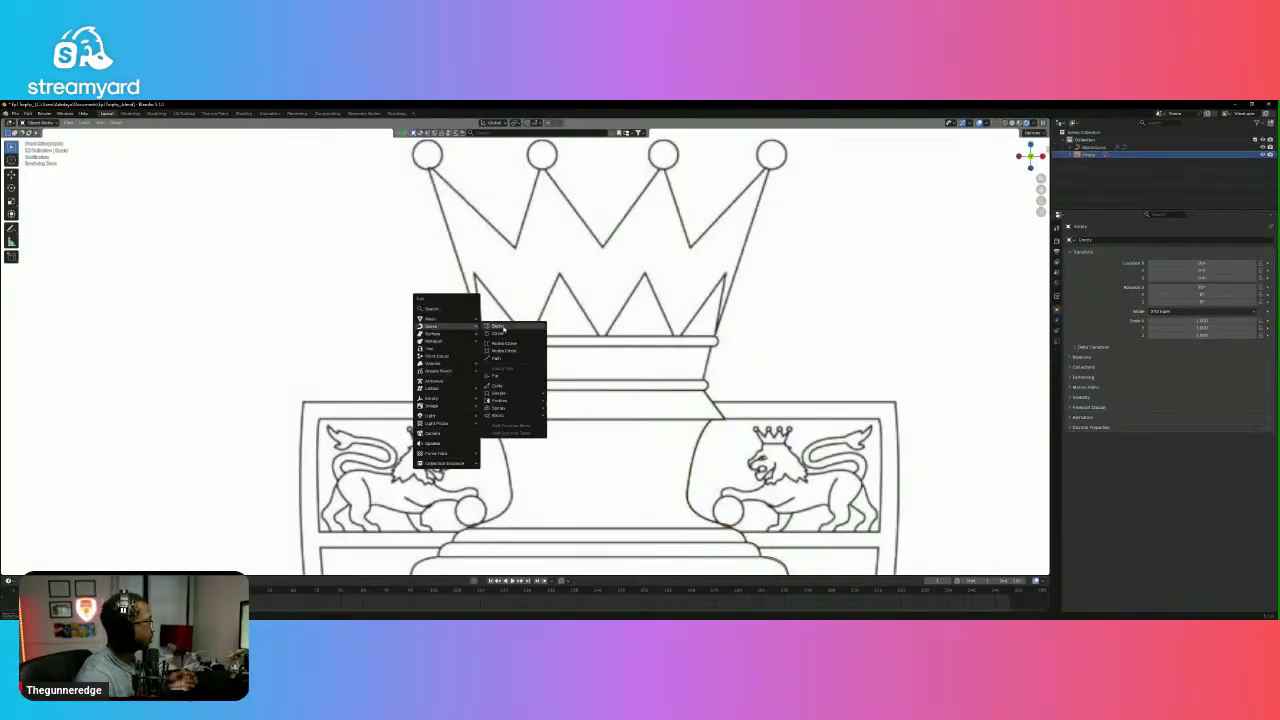
left_click(504, 333)
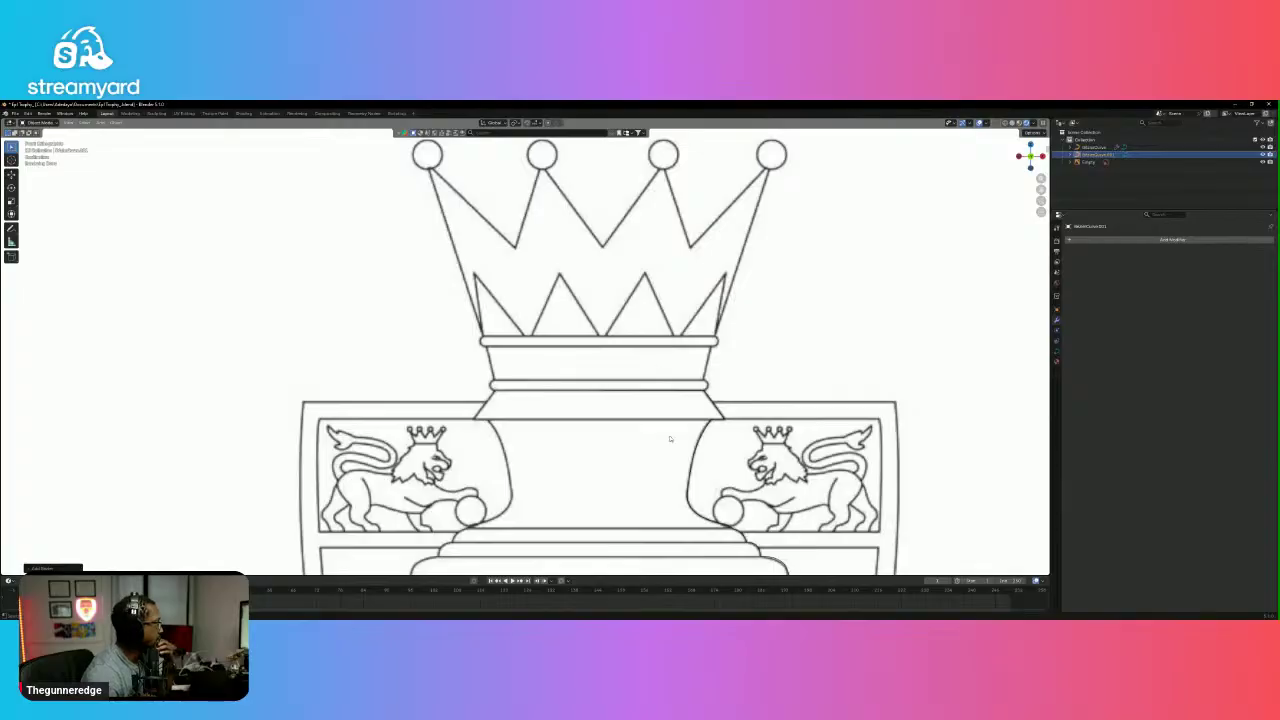
scroll(670, 438, "down", 5)
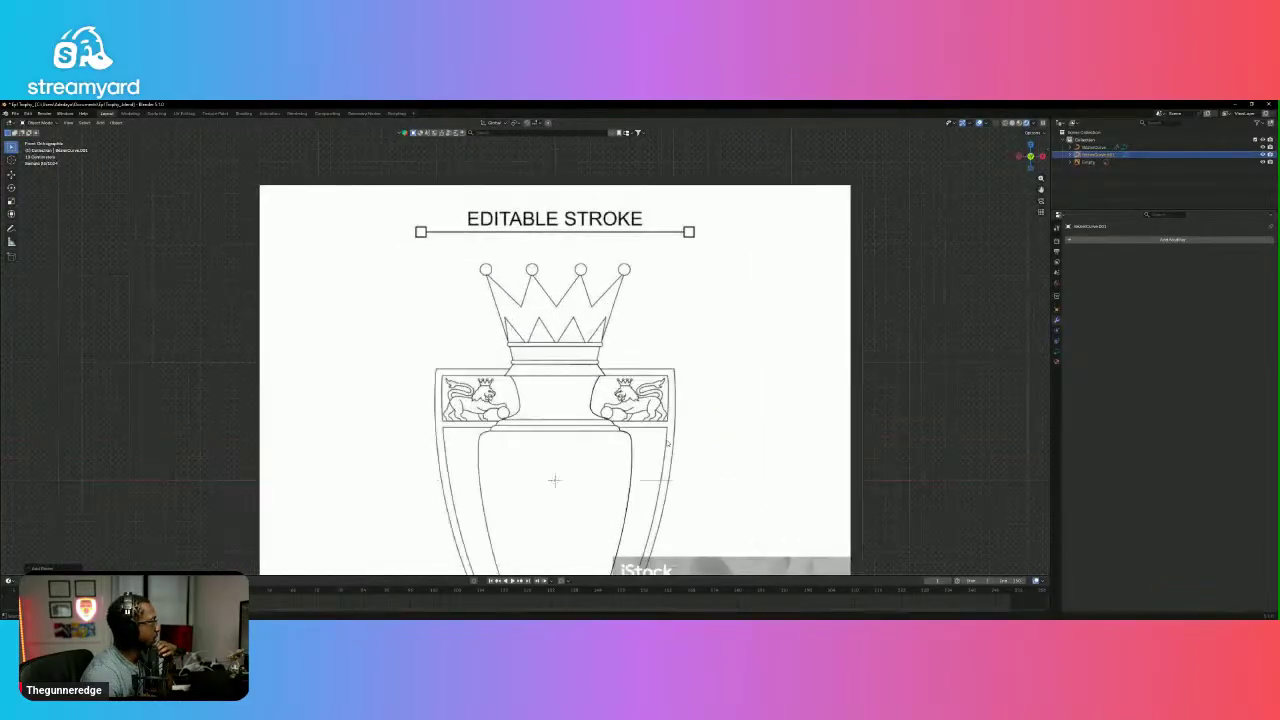
key("g")
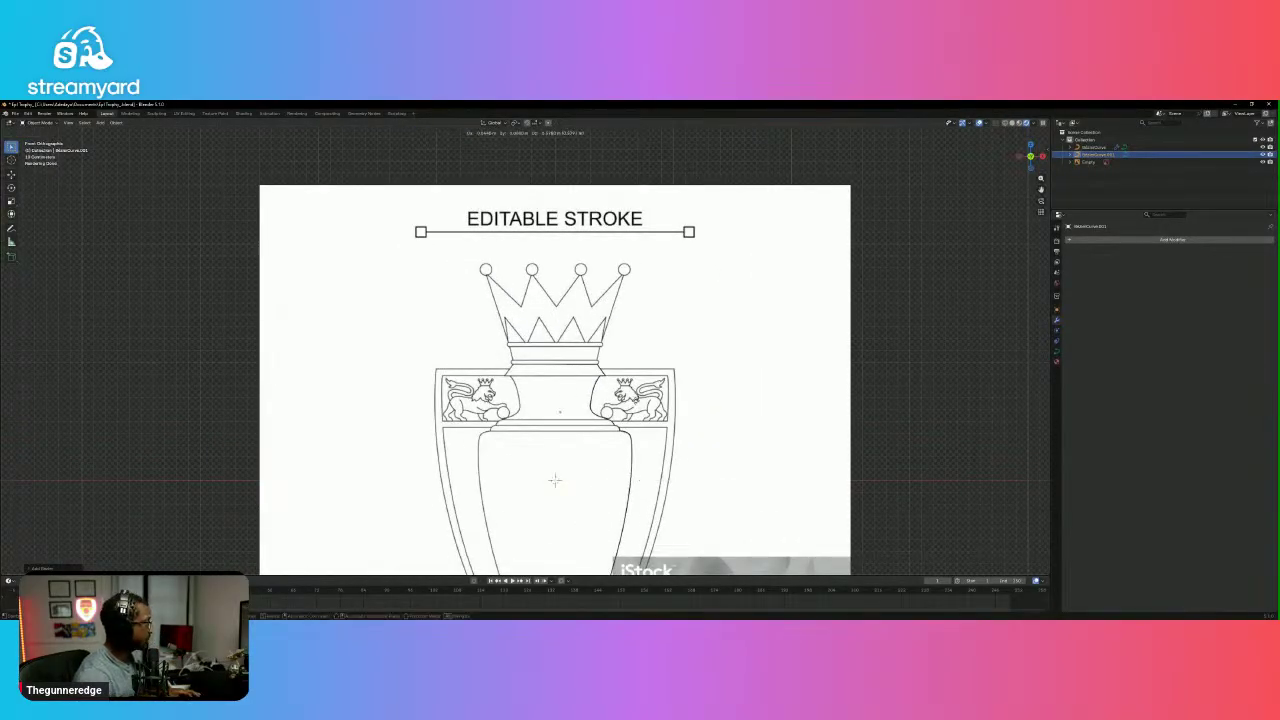
left_click(627, 348)
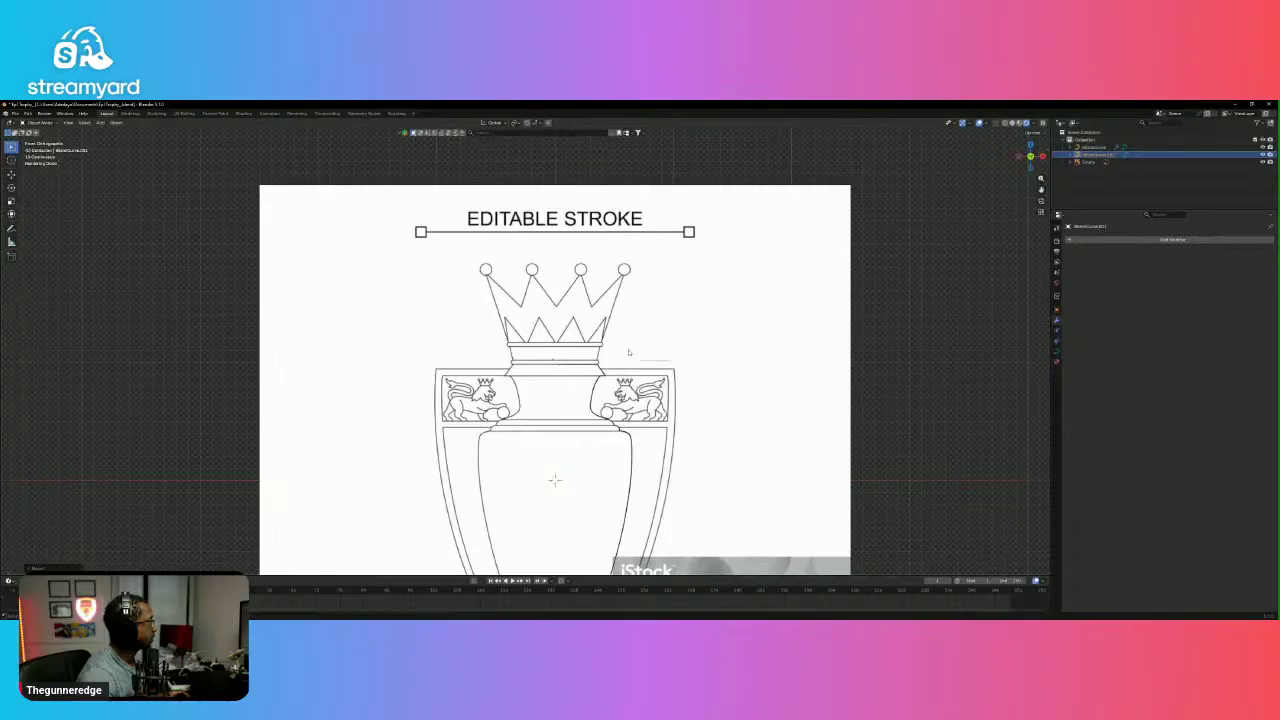
In Edit Mode, move the new curve's left control point to the middle of the collar's lower band.
scroll(698, 437, "up", 6)
scroll(698, 437, "up", 4)
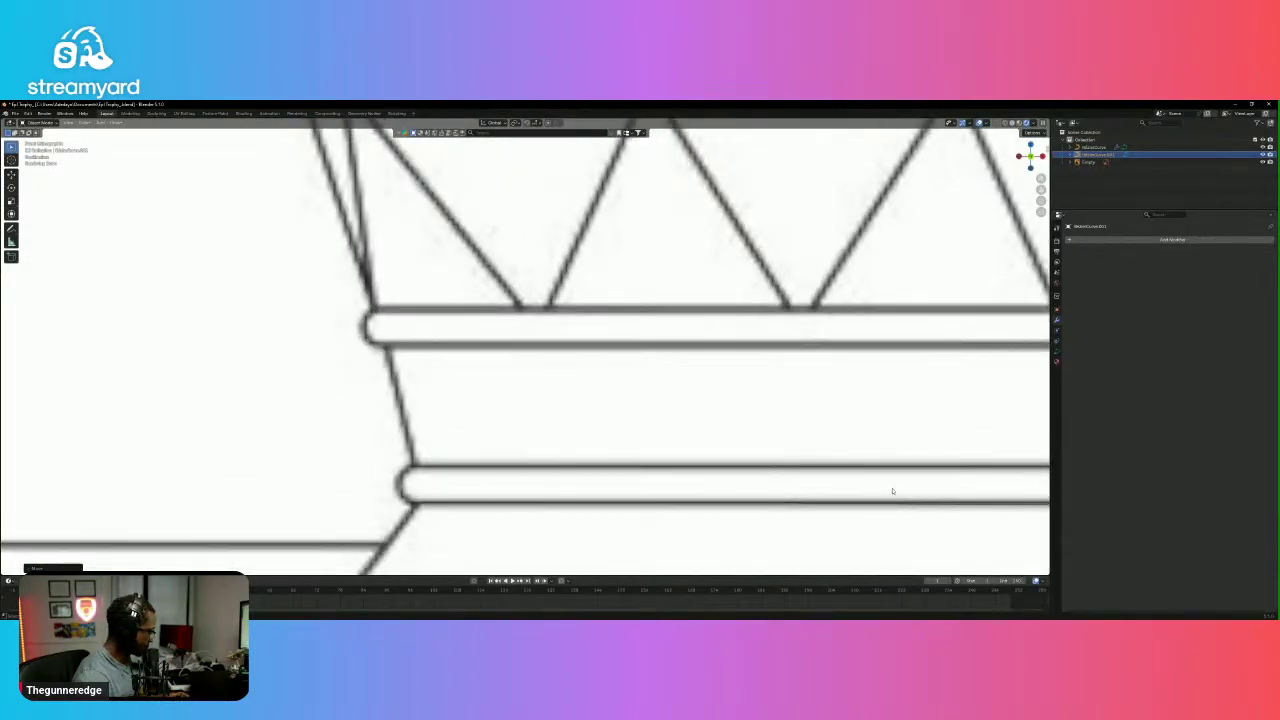
middle_click_drag(893, 491, 551, 391, "shift")
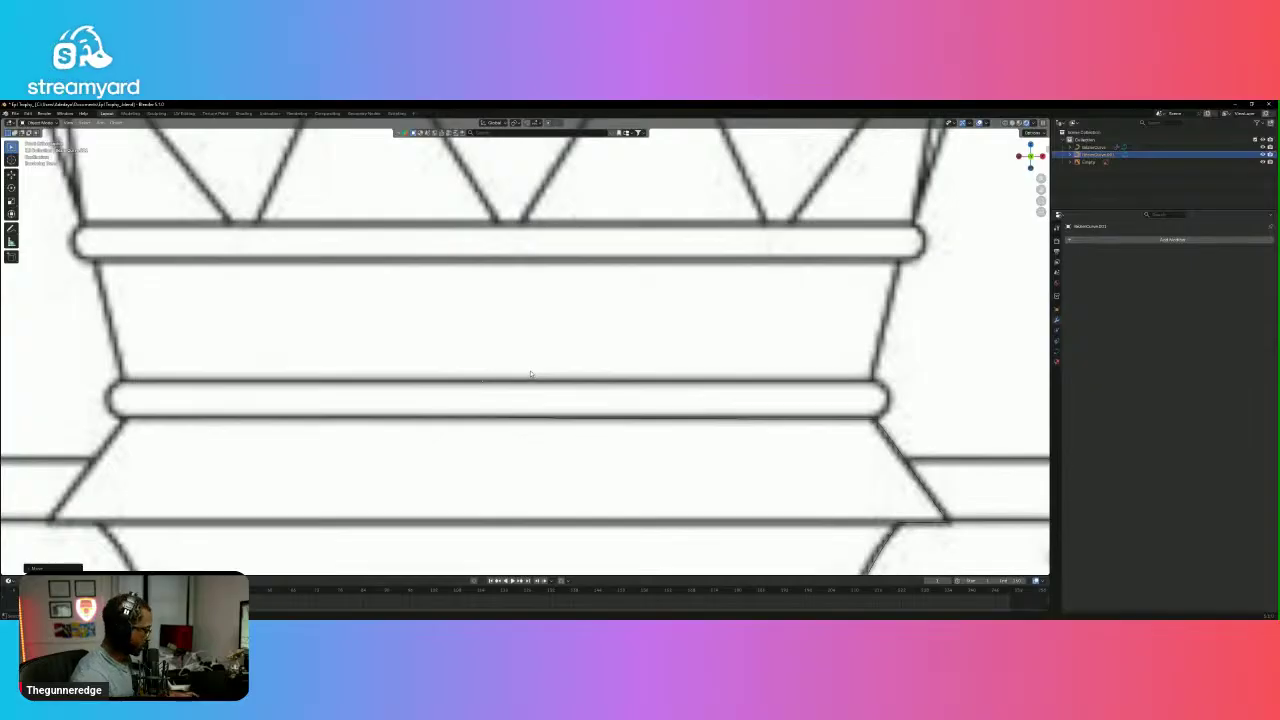
key("Tab")
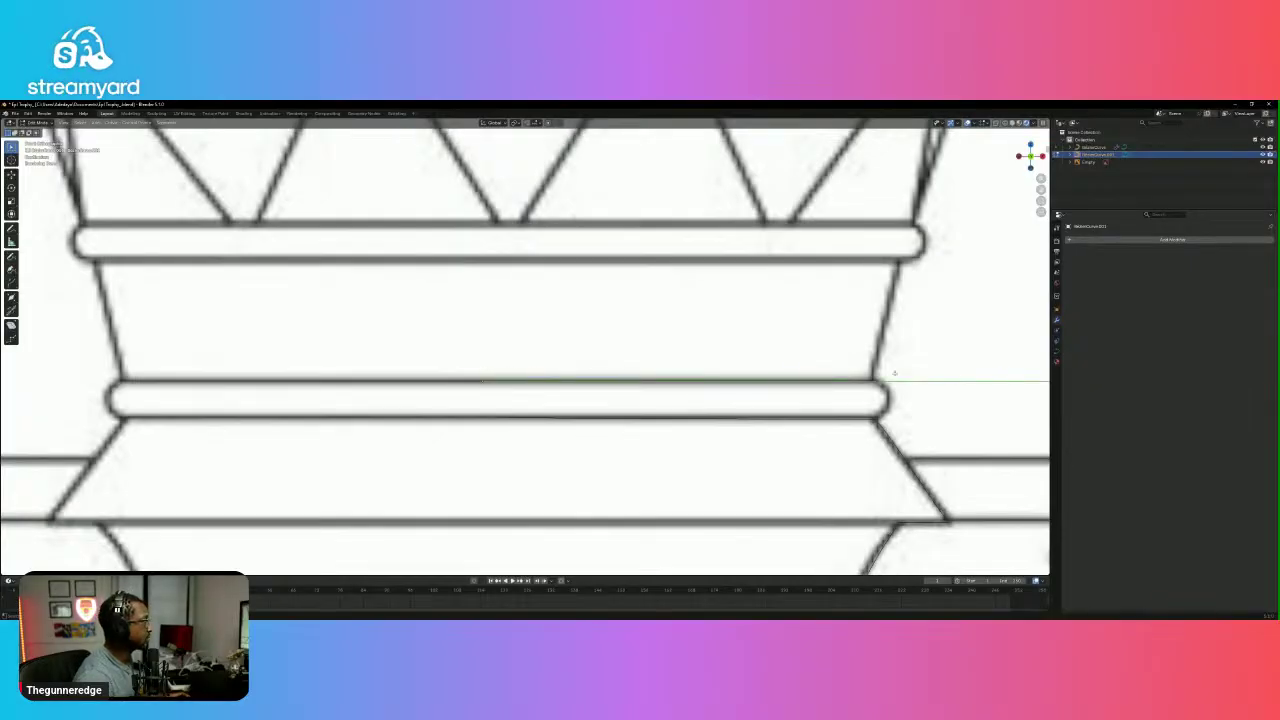
scroll(894, 373, "down", 6)
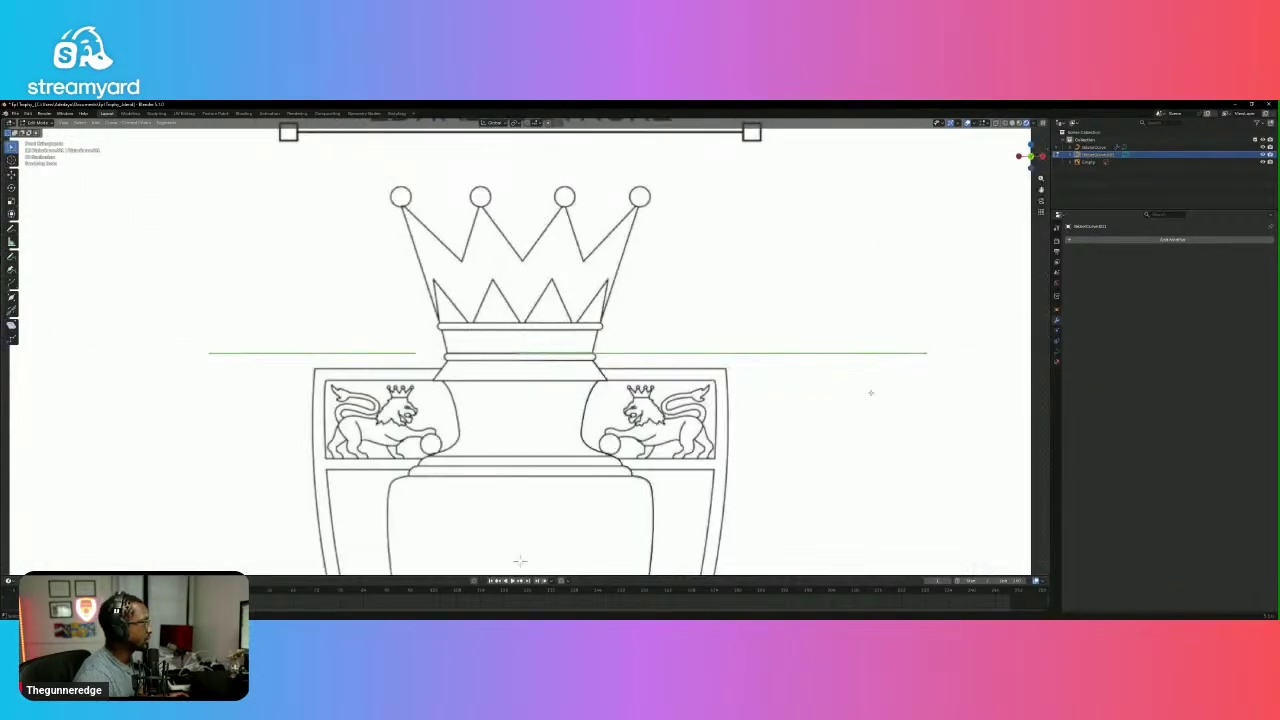
scroll(500, 362, "up", 2)
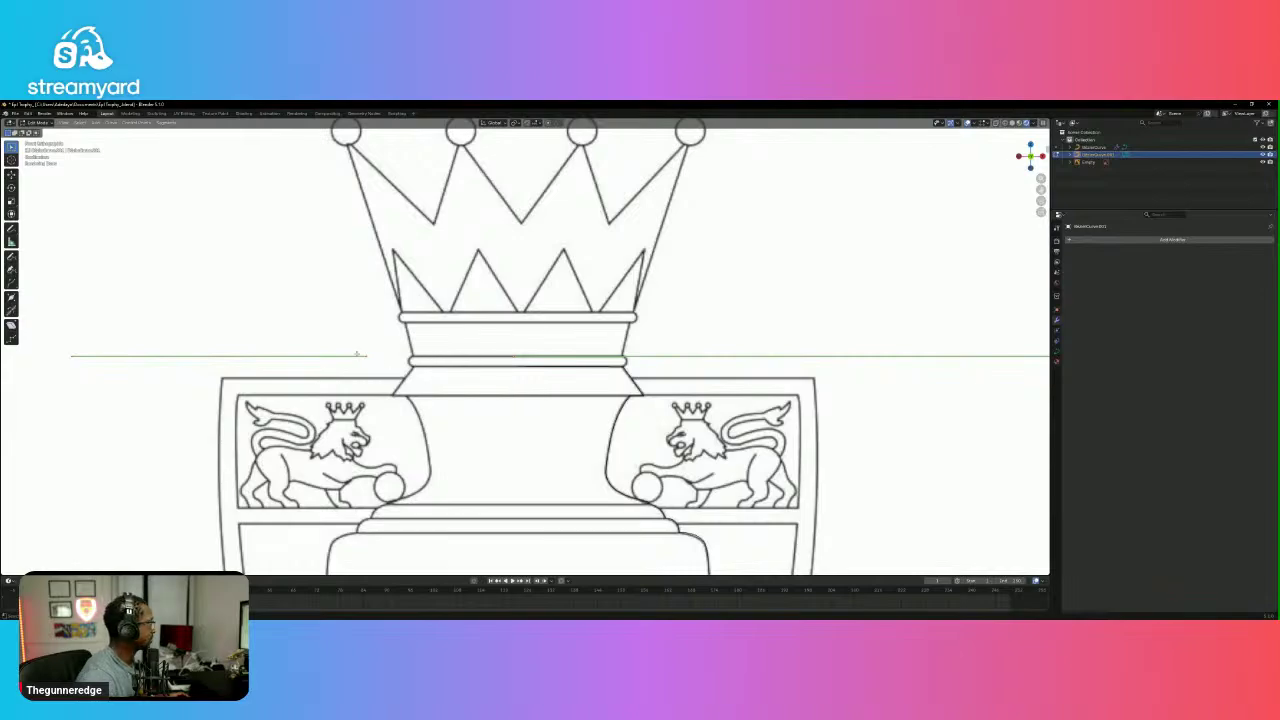
left_click_drag(234, 367, 238, 368)
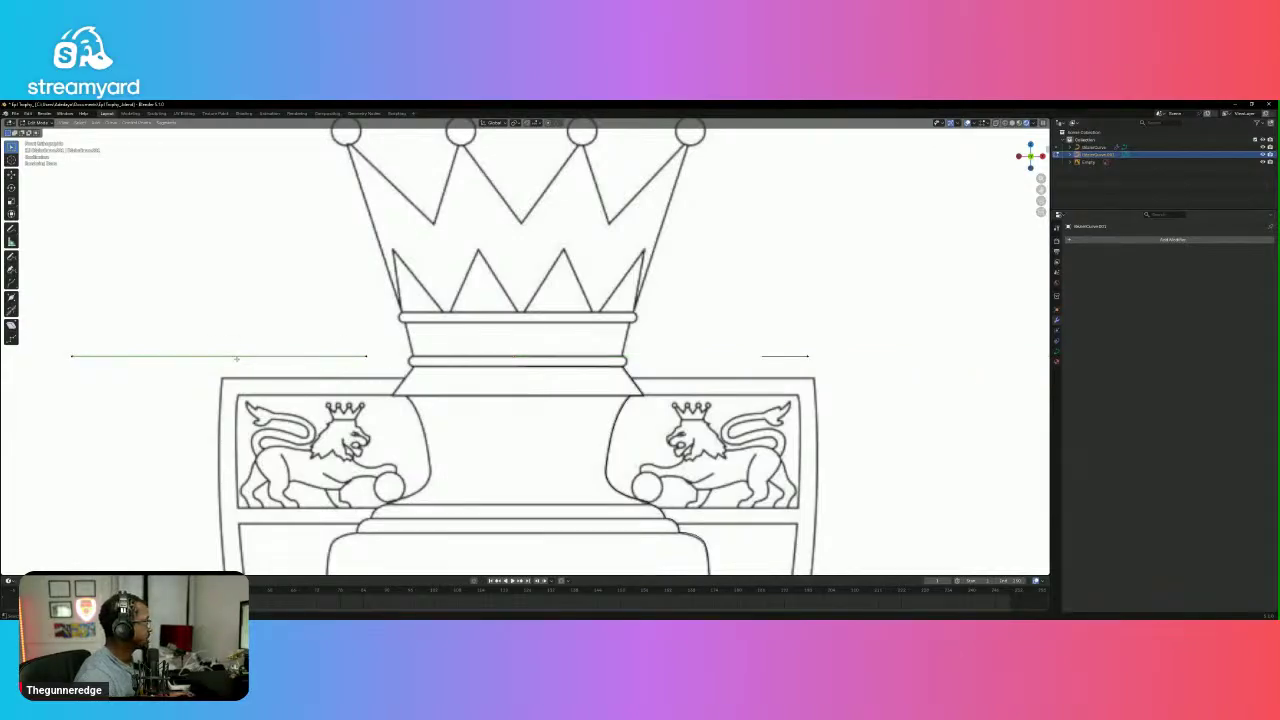
left_click(419, 354)
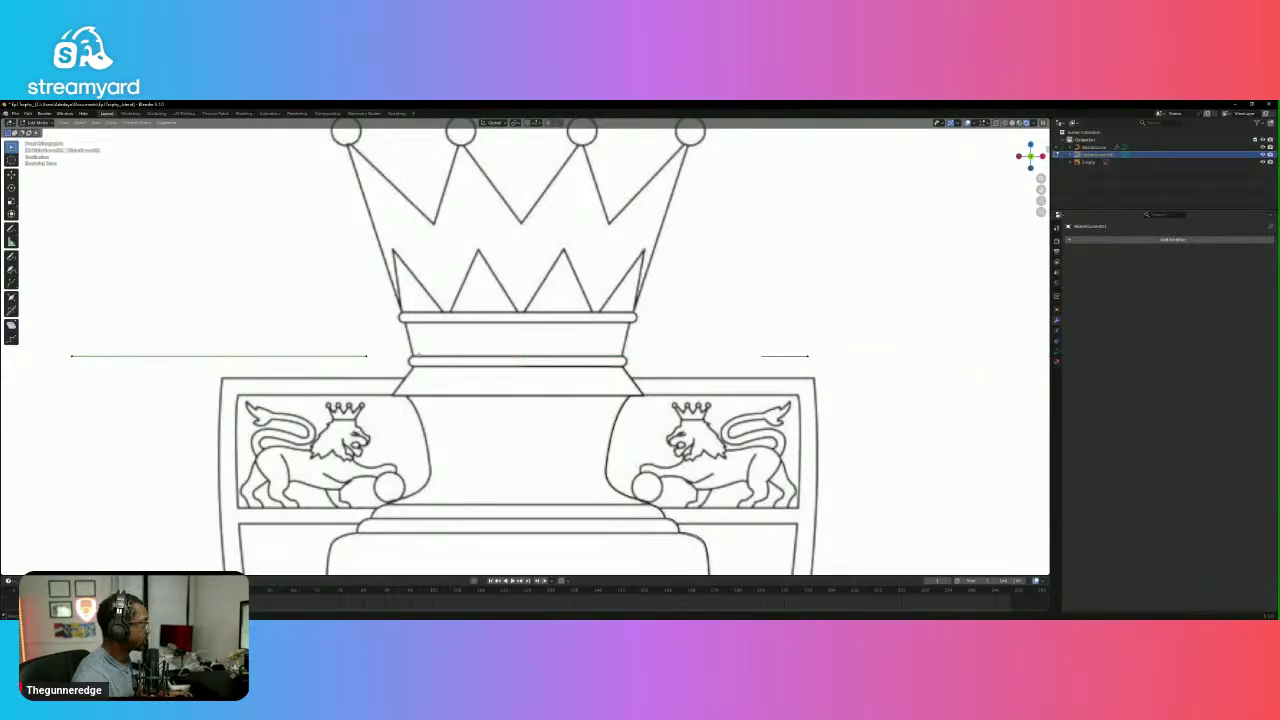
left_click_drag(200, 334, 571, 404)
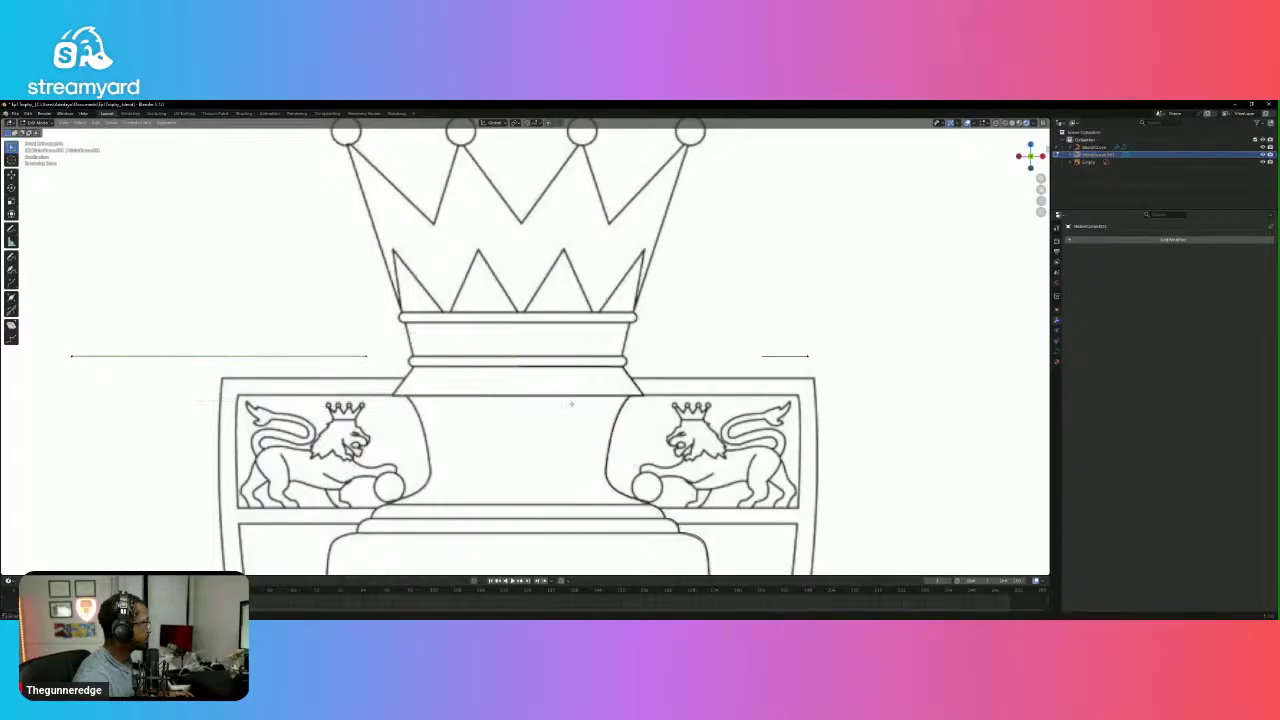
key("f")
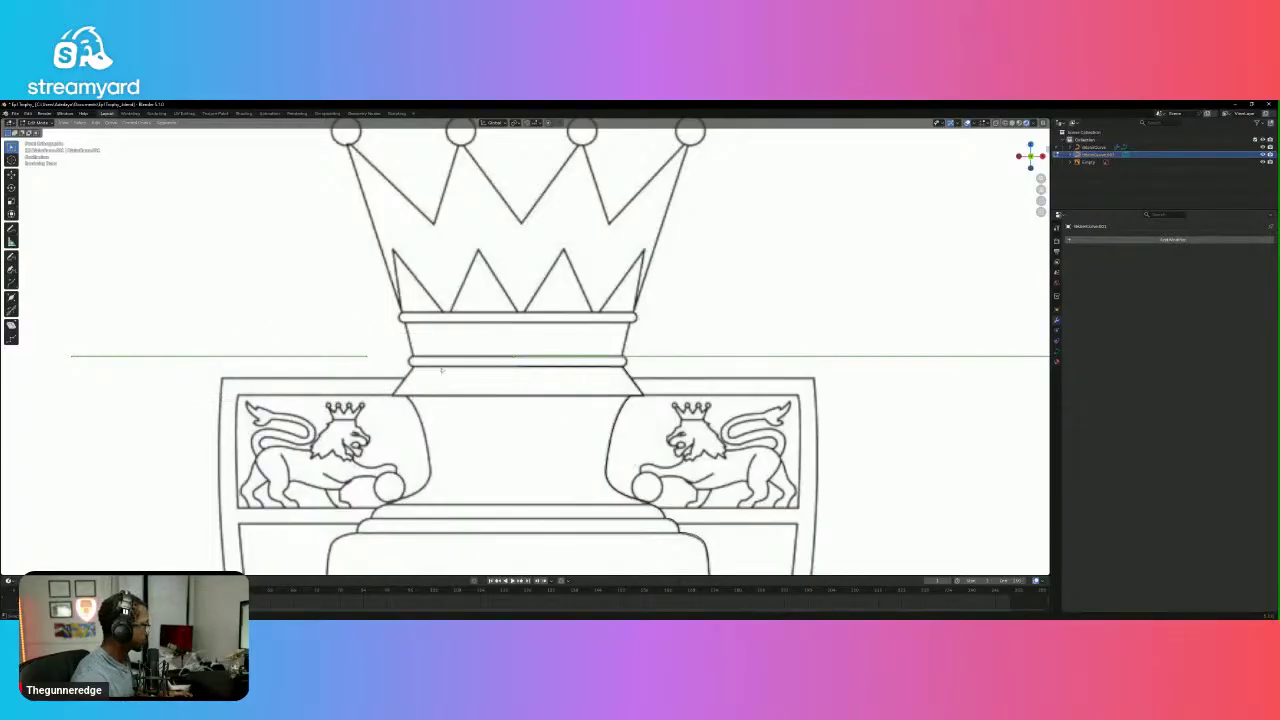
key("g")
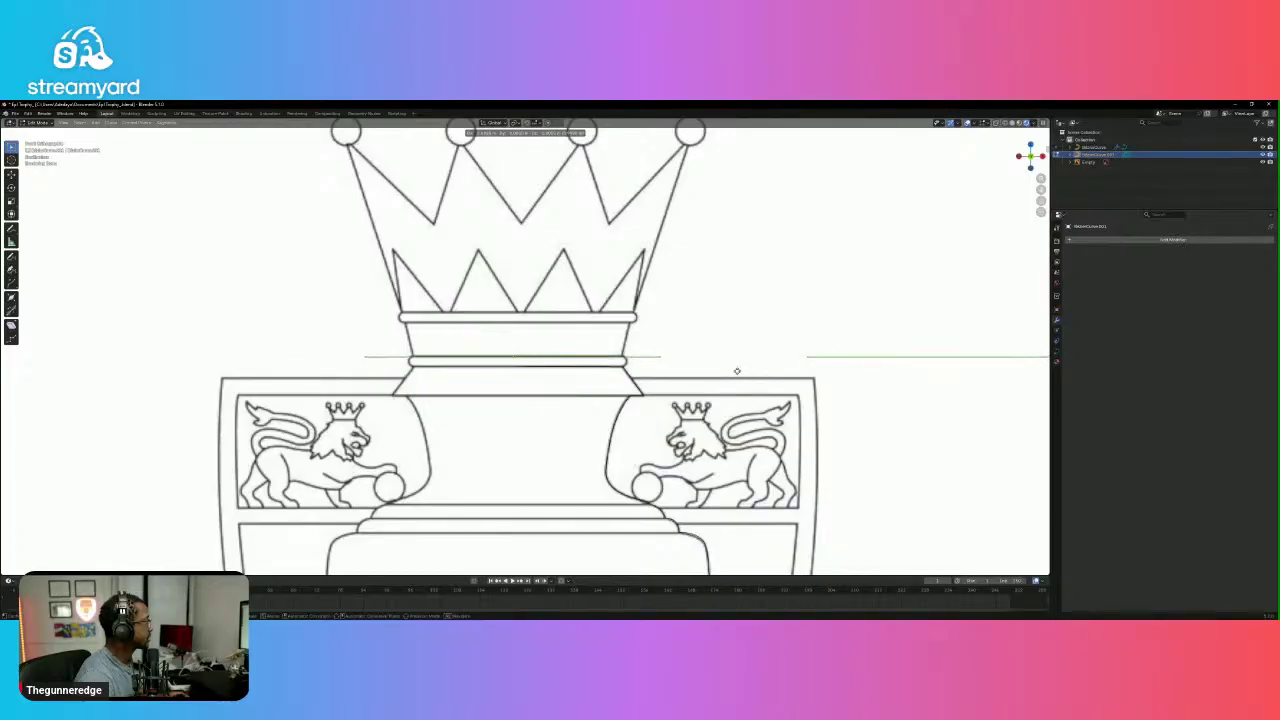
left_click(738, 369)
scroll(936, 399, "down", 3)
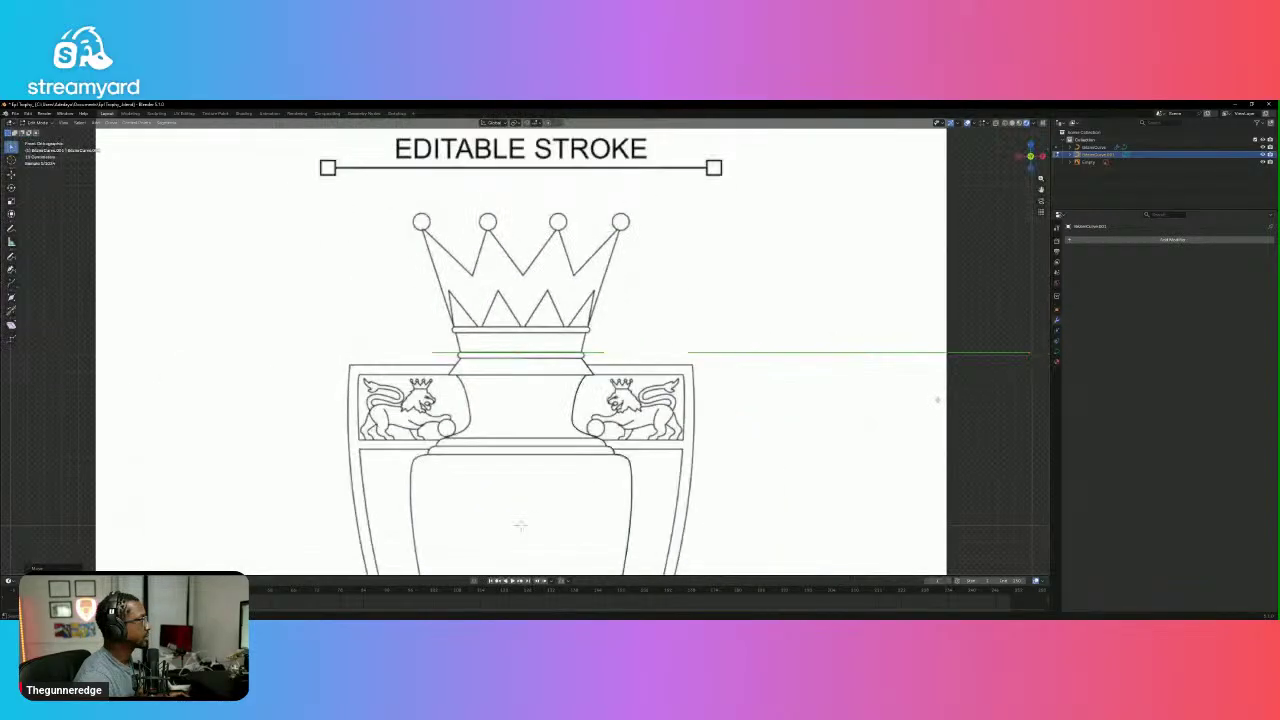
Move the curve's right control point to the right end of the collar's lower band.
left_click_drag(843, 336, 889, 392)
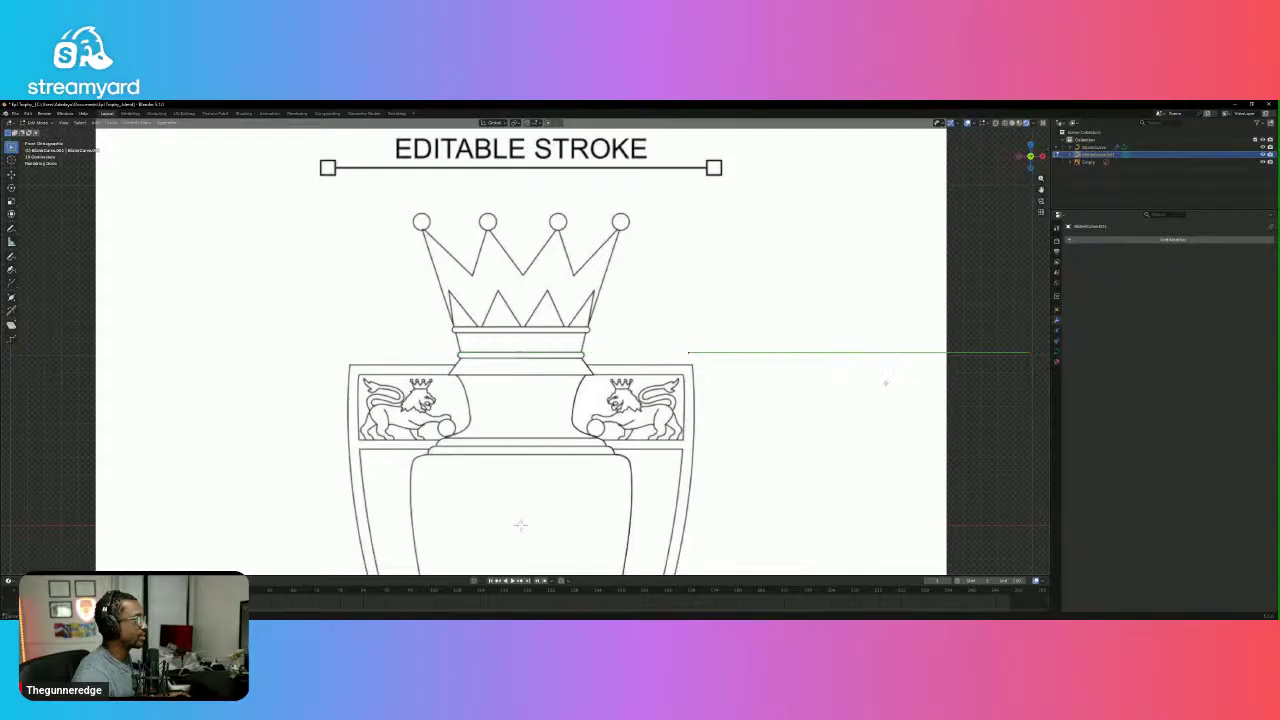
key("g")
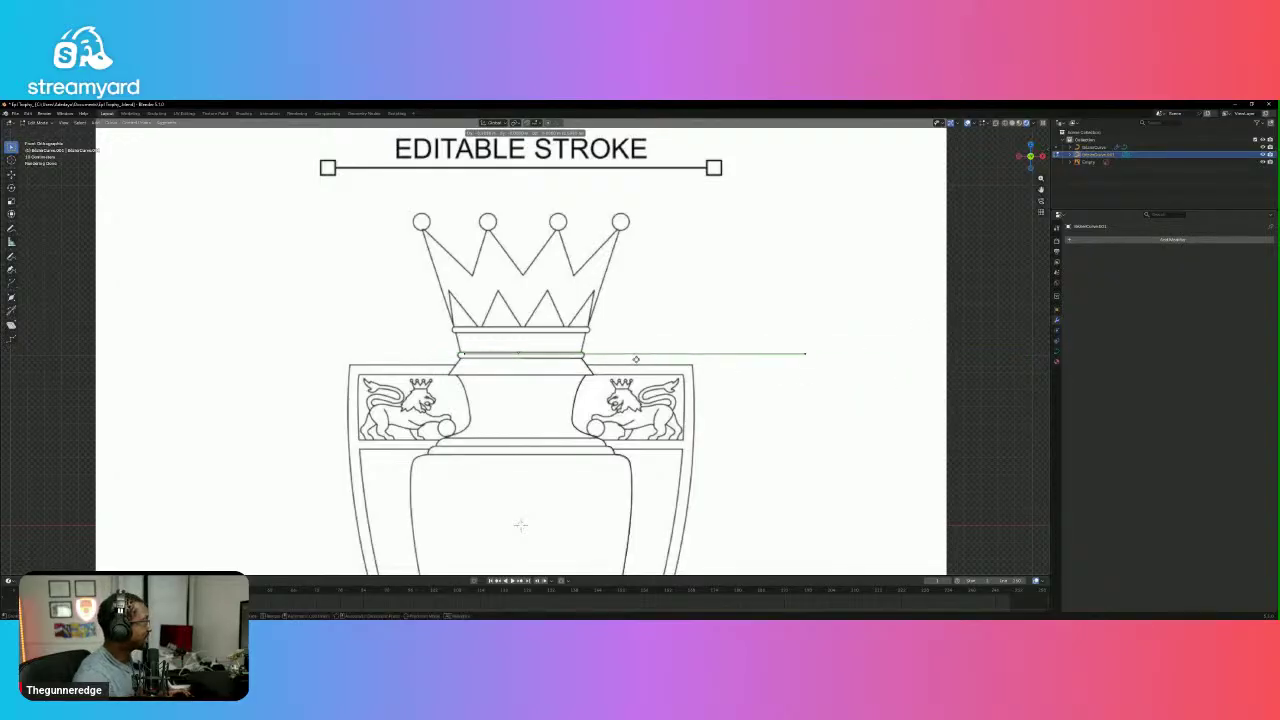
left_click(585, 356)
Set the handle type of the curve's right and left control points to Vector.
right_click(586, 355)
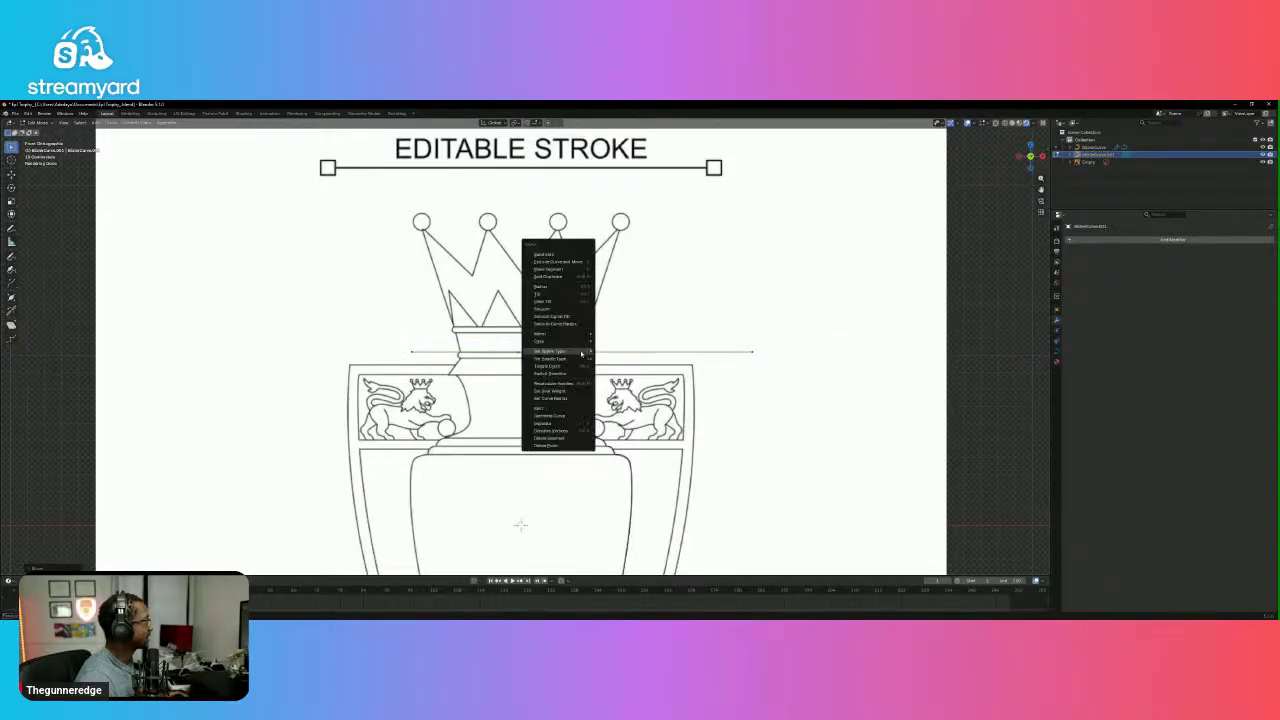
mouse_move(590, 352)
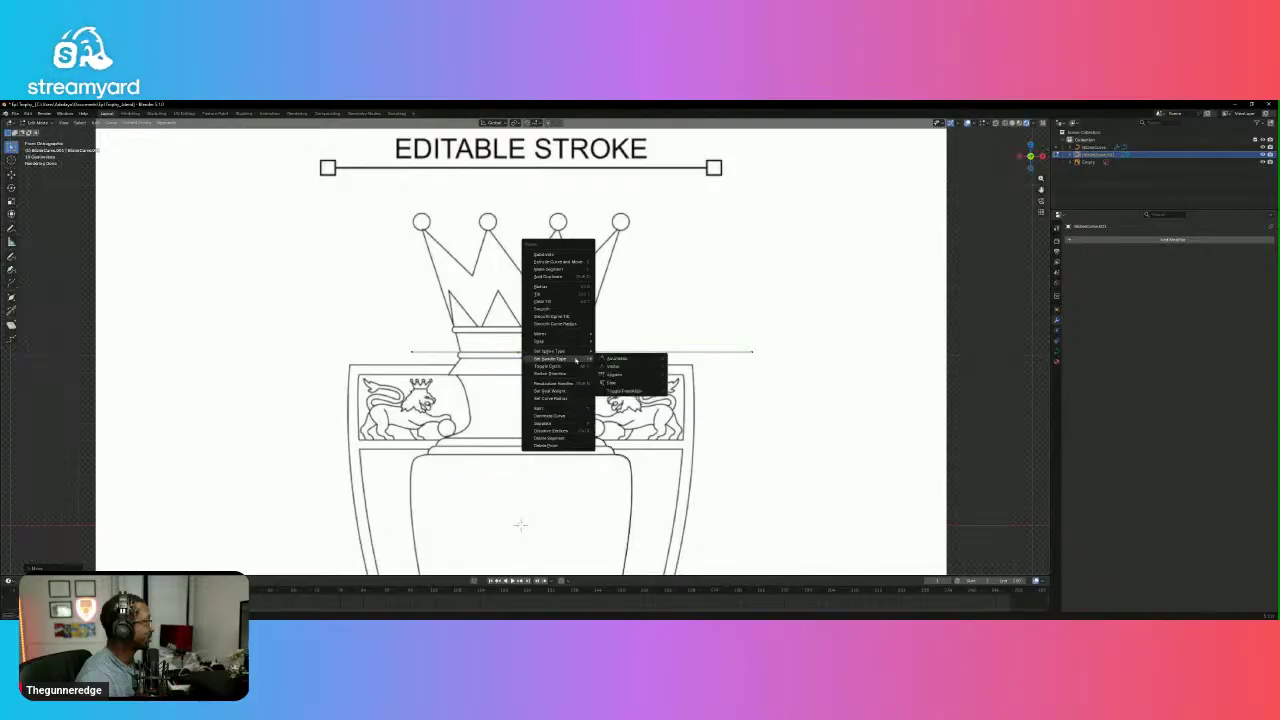
left_click(615, 367)
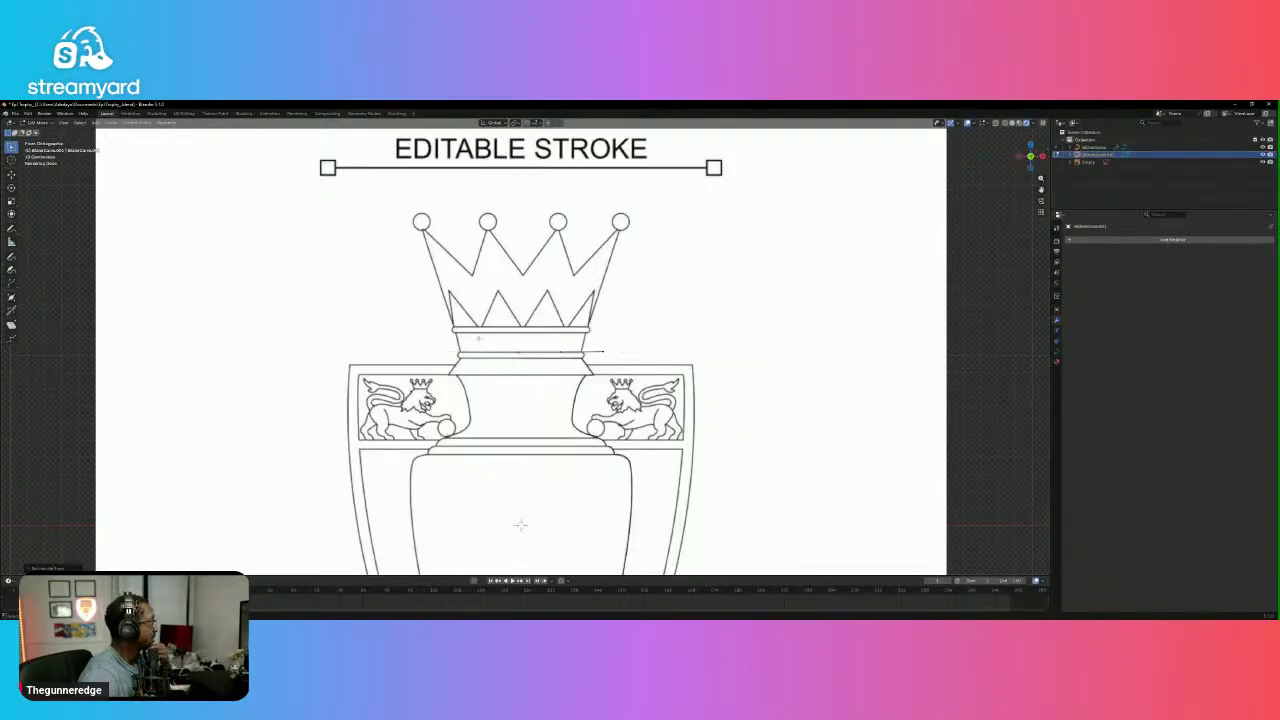
left_click(517, 356)
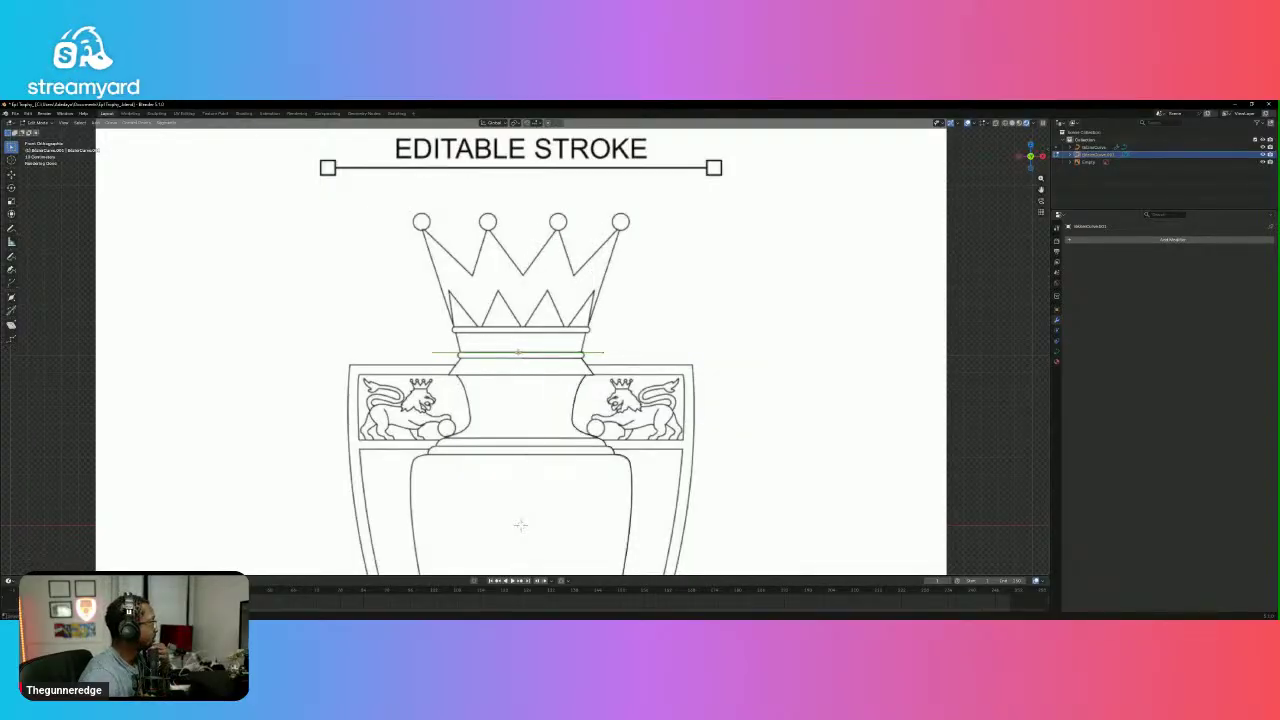
right_click(518, 353)
left_click(540, 353)
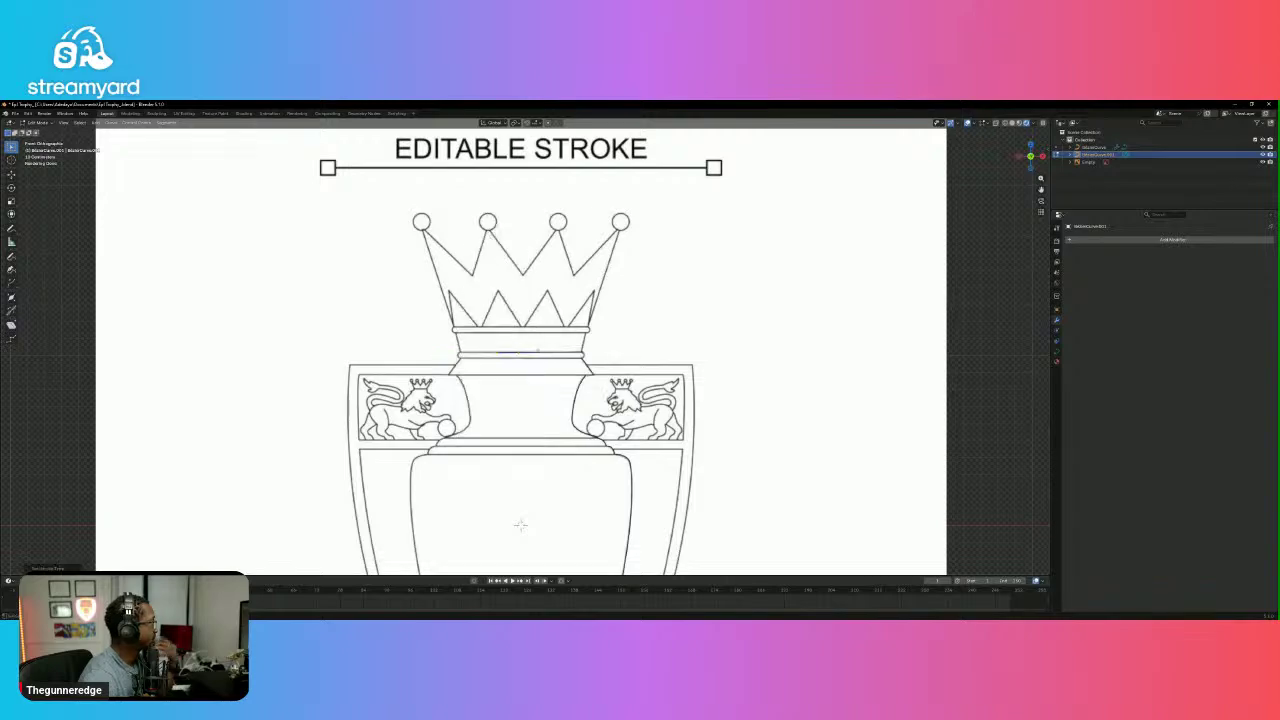
Reposition the left control point's handles along the top edge of the collar's lower band.
key("KP_Decimal")
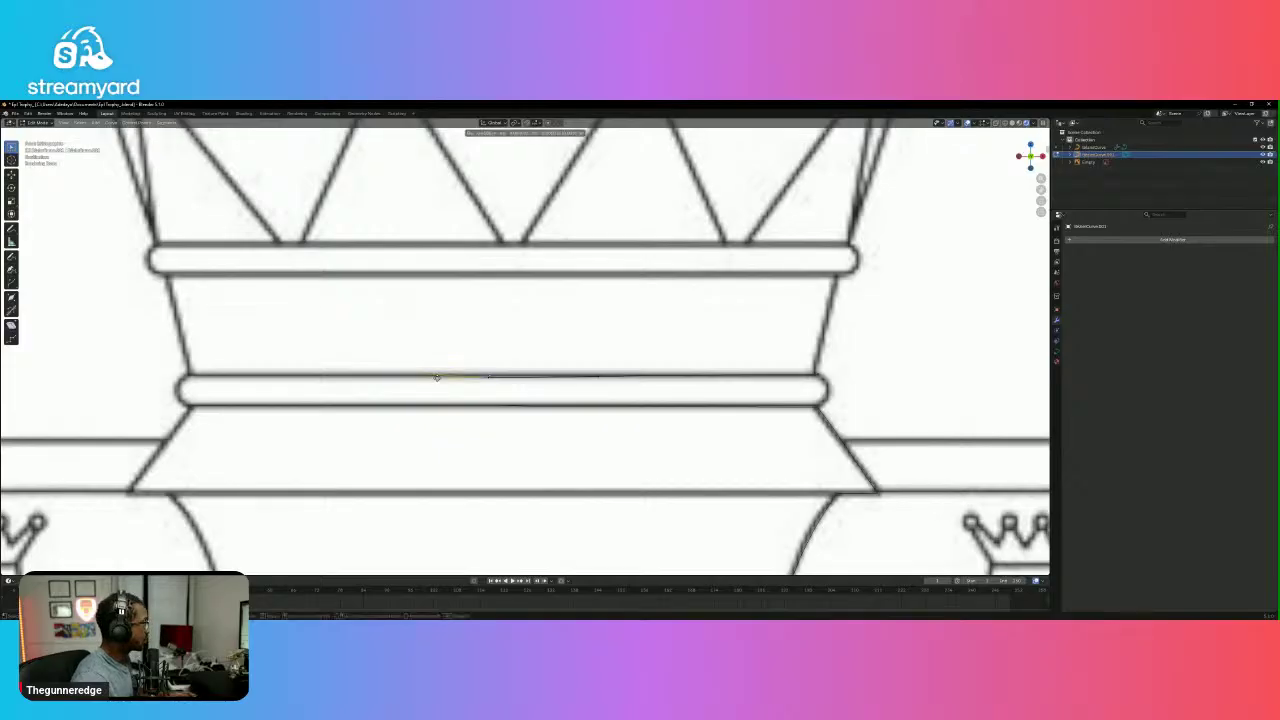
left_click(472, 378)
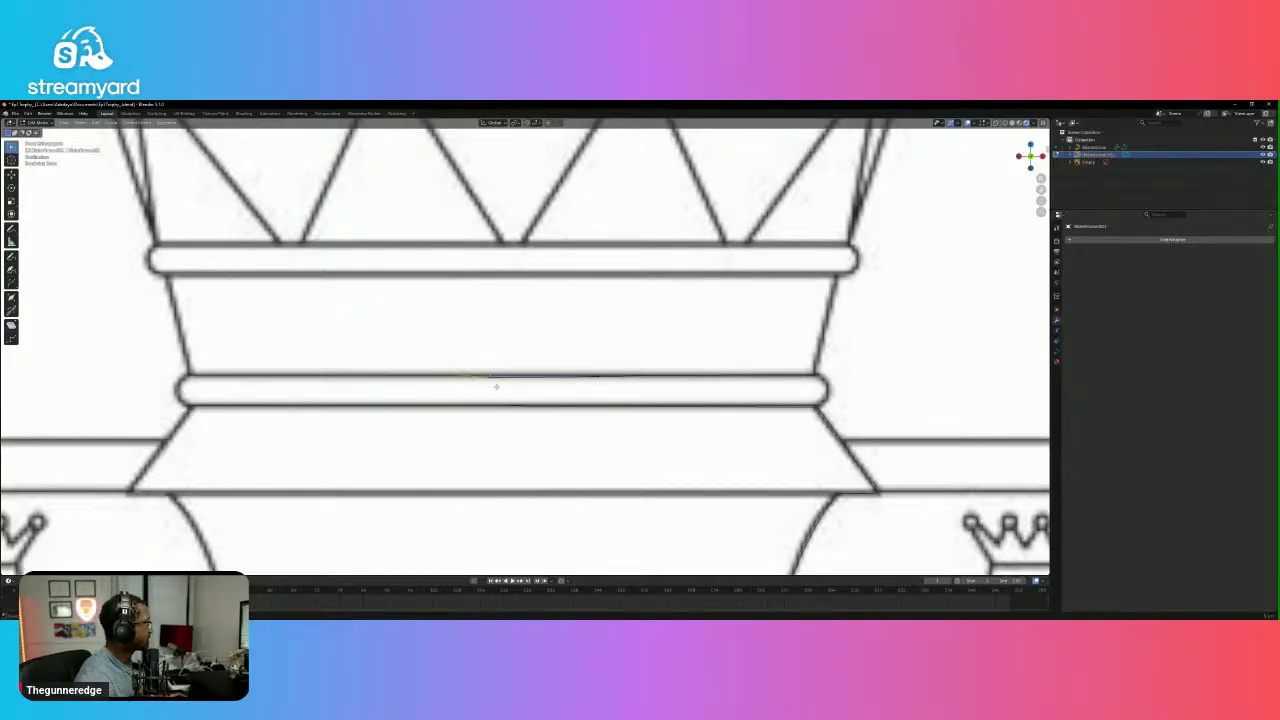
key("g")
left_click(490, 377)
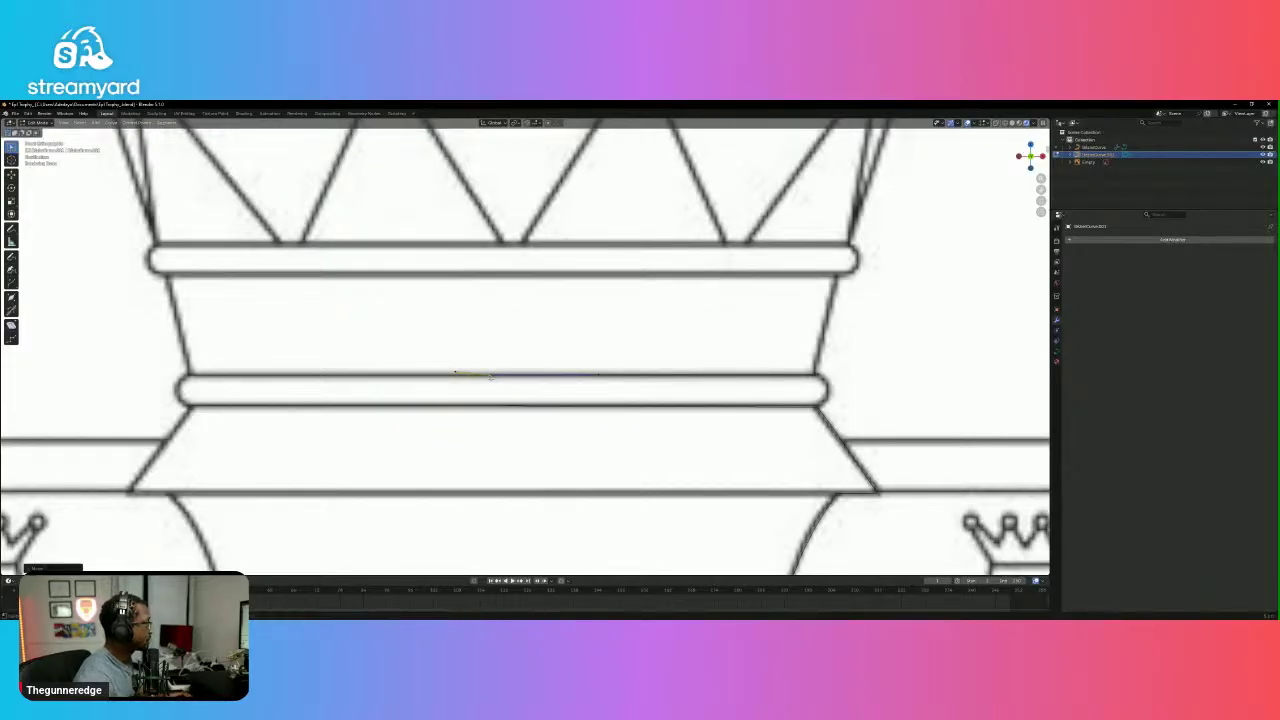
Align the right control point with the lower band's upper right corner and shorten its outer handle toward the rounded end.
left_click(829, 369)
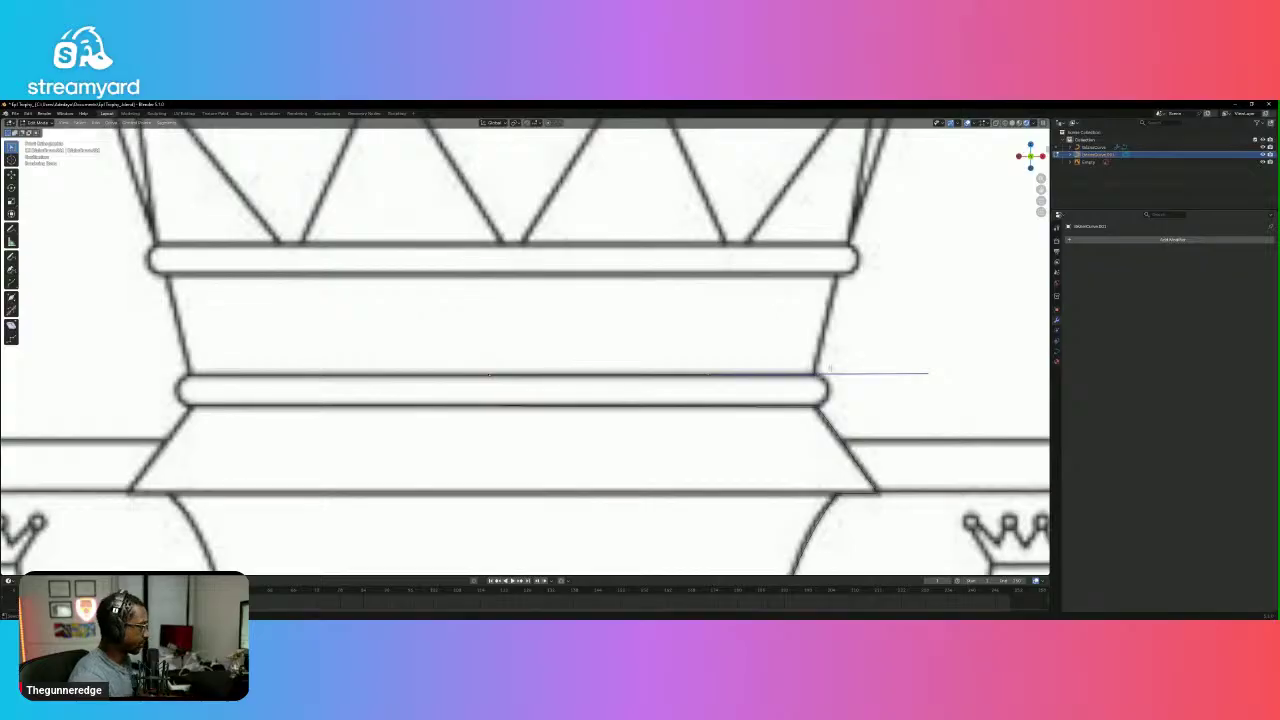
key("g")
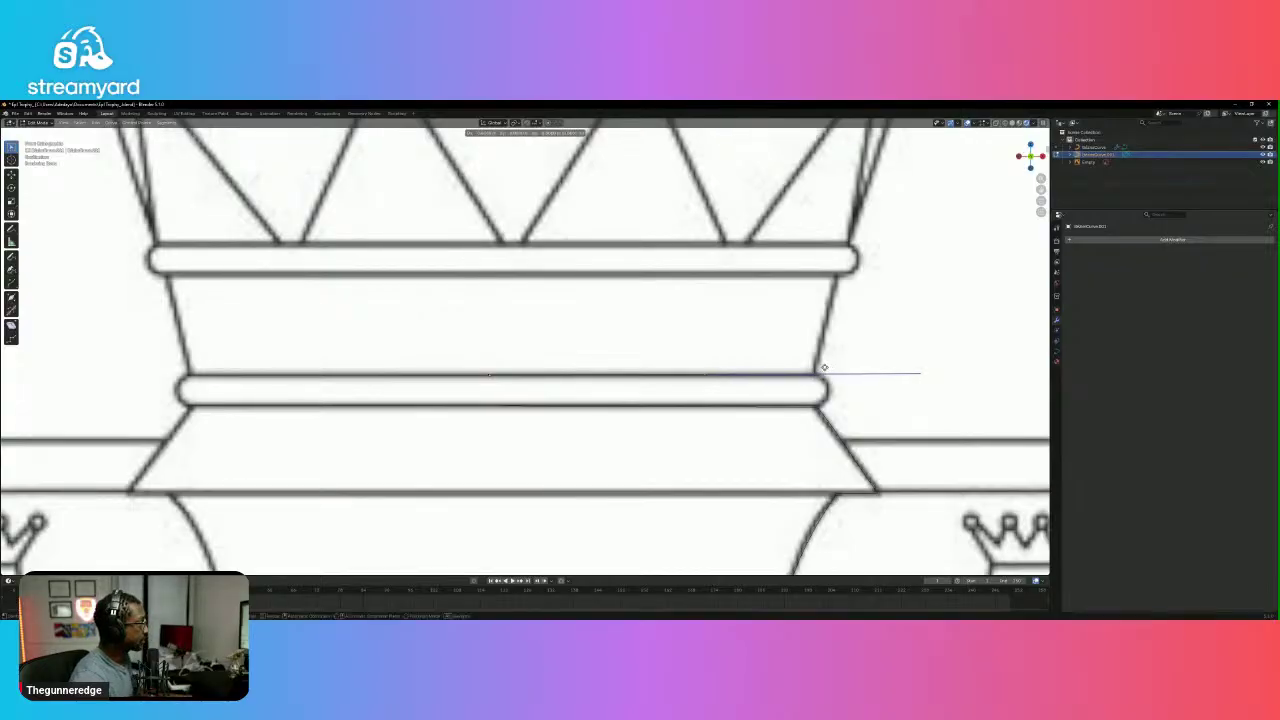
left_click(829, 367)
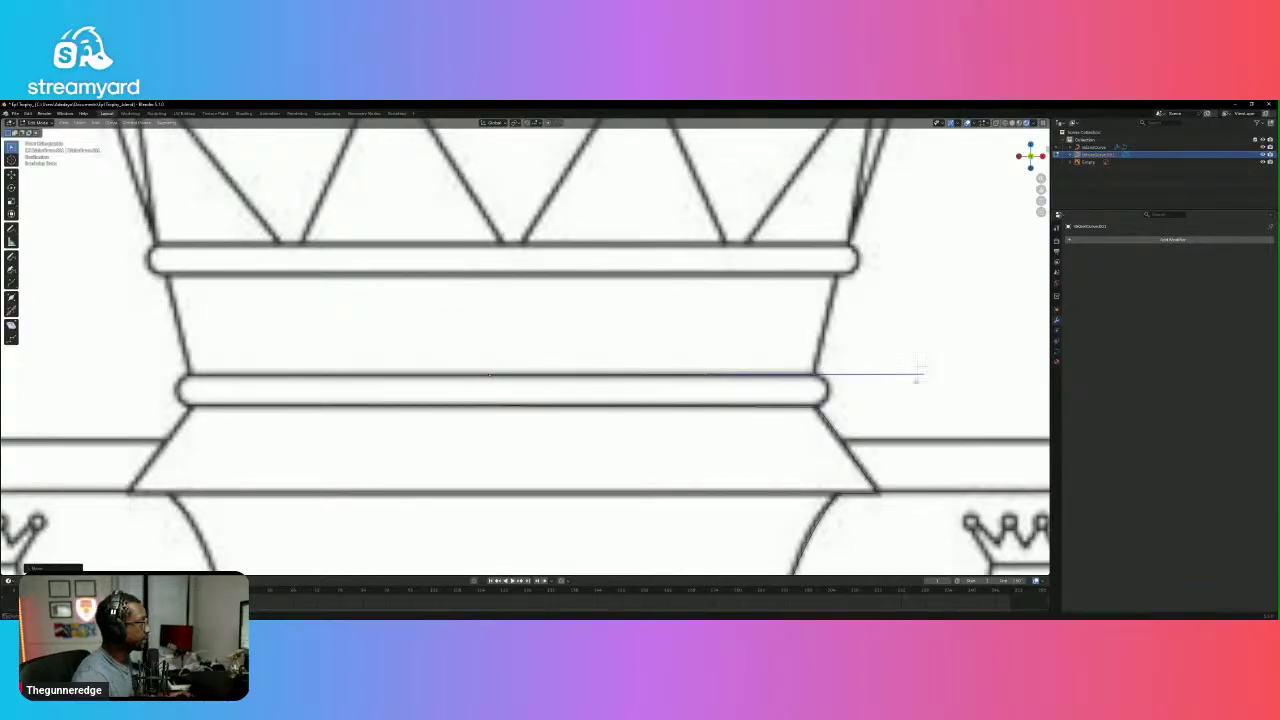
left_click_drag(916, 380, 914, 383)
key("g")
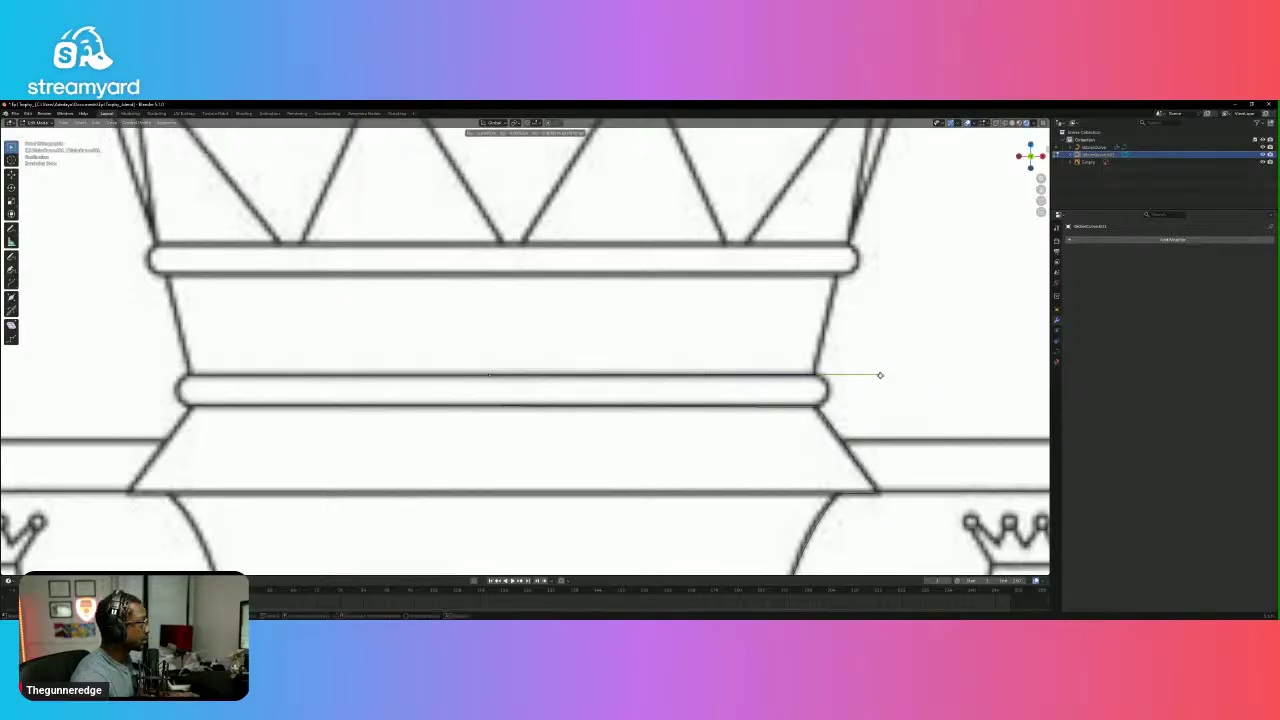
left_click(829, 377)
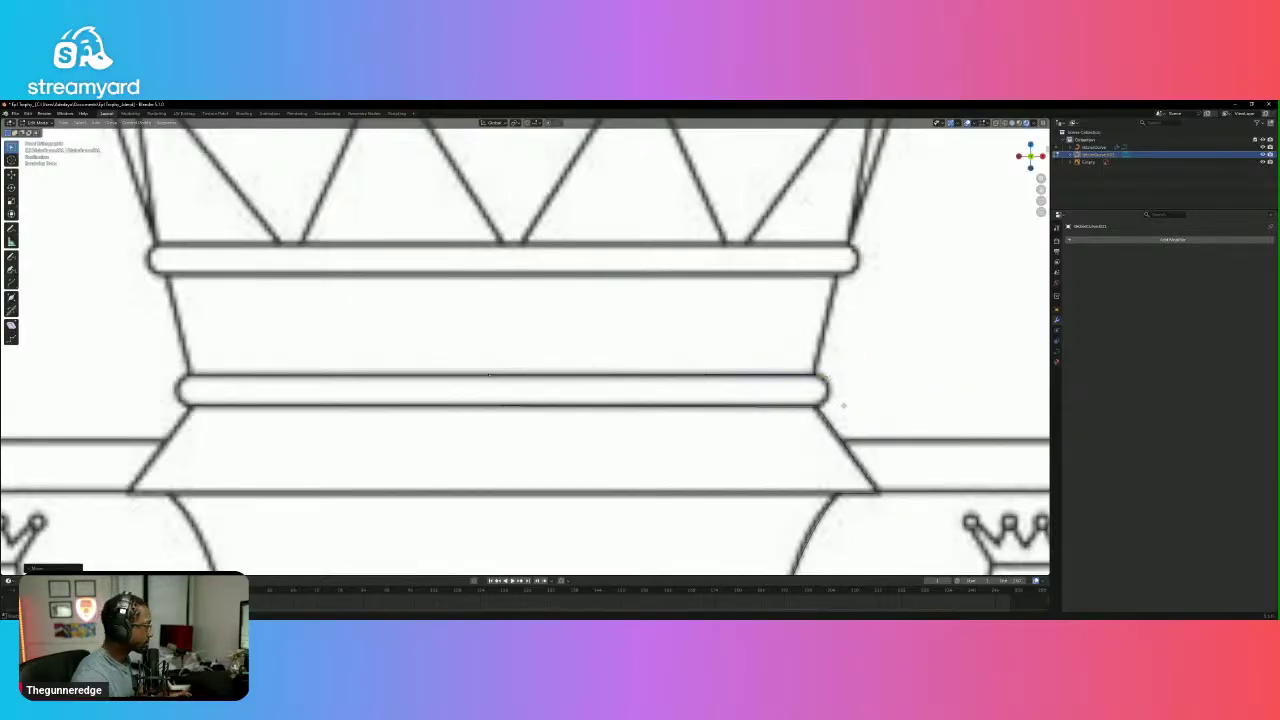
Extrude the curve to the outermost point of the band's rounded end and shape the new point's handles along the arc.
key("g")
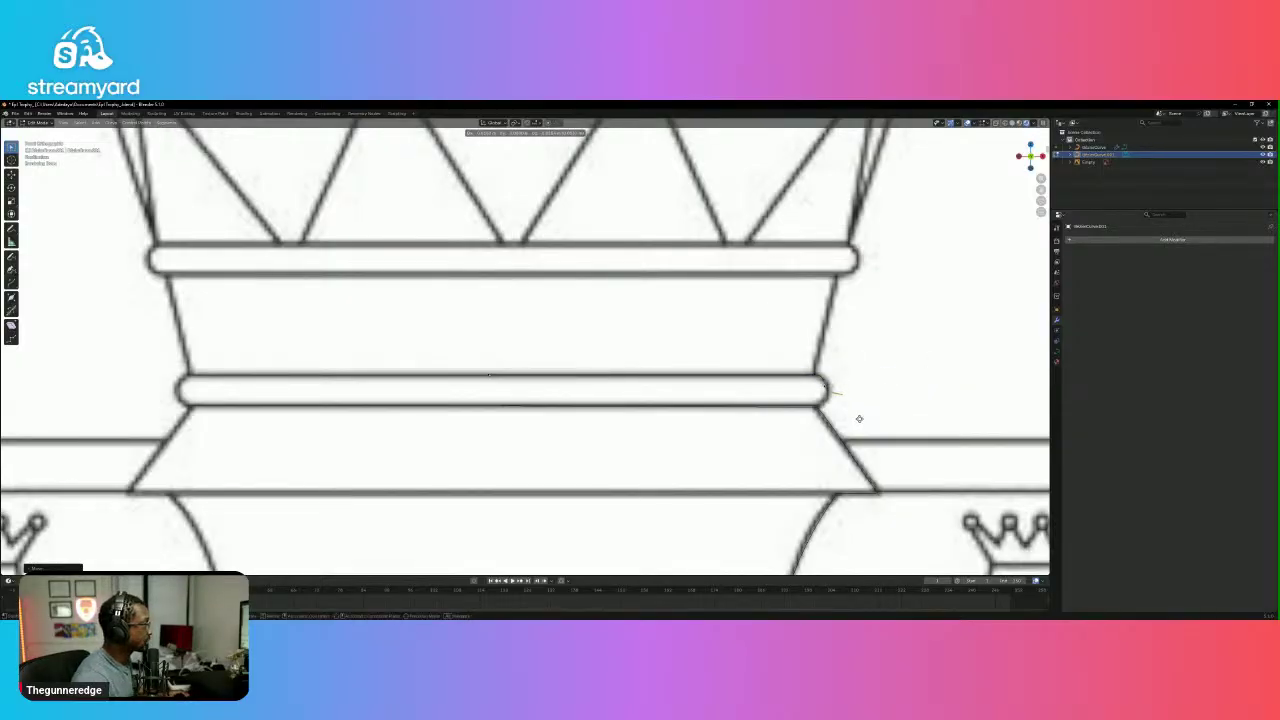
left_click(862, 416)
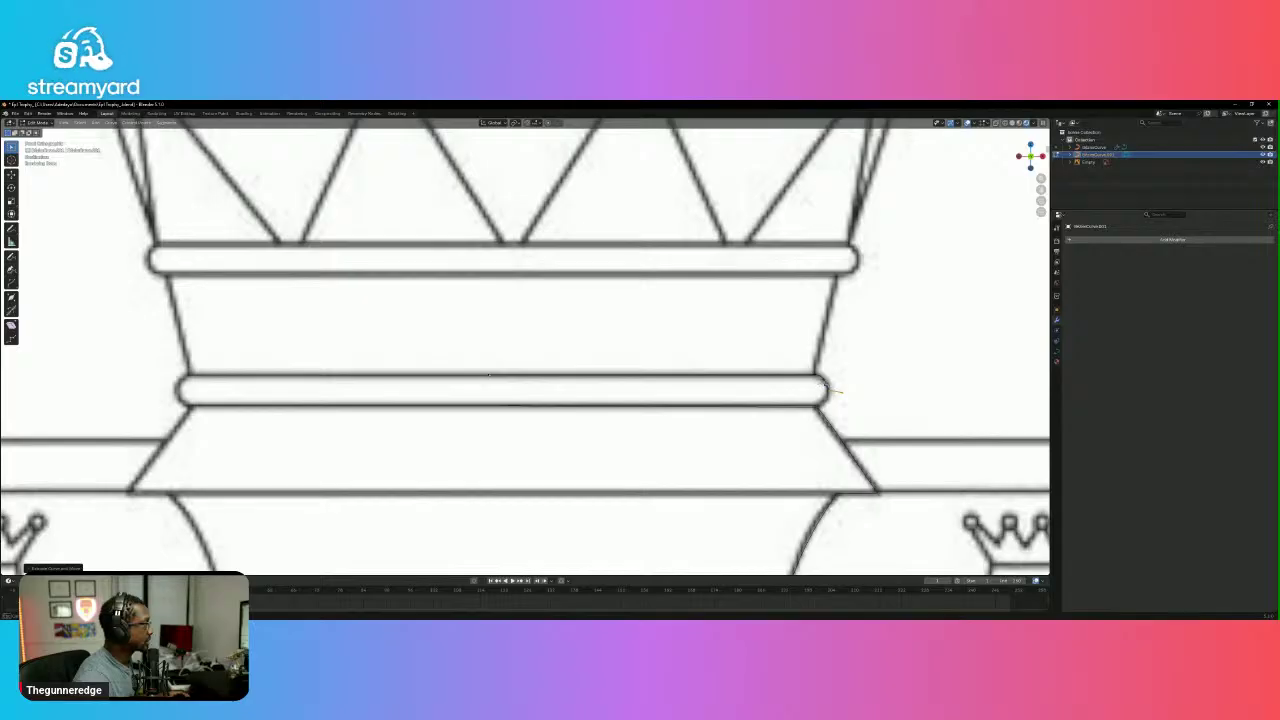
key("g")
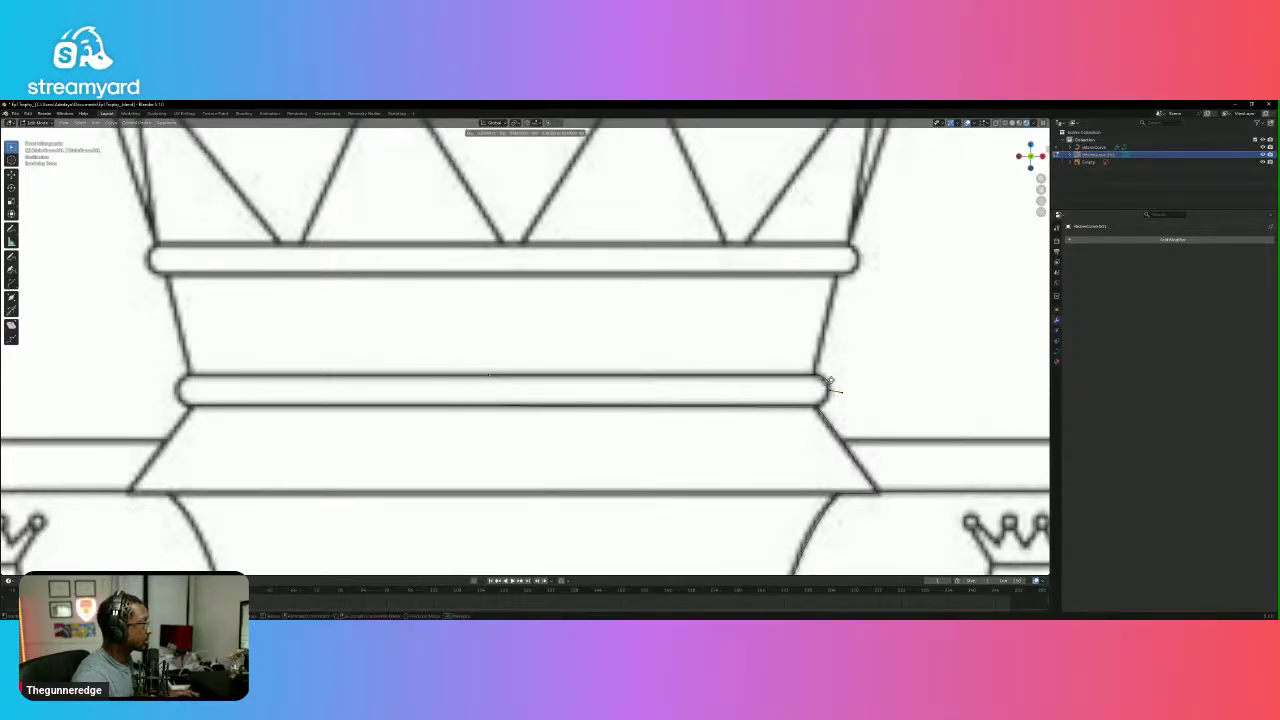
left_click(827, 385)
scroll(829, 386, "up", 5)
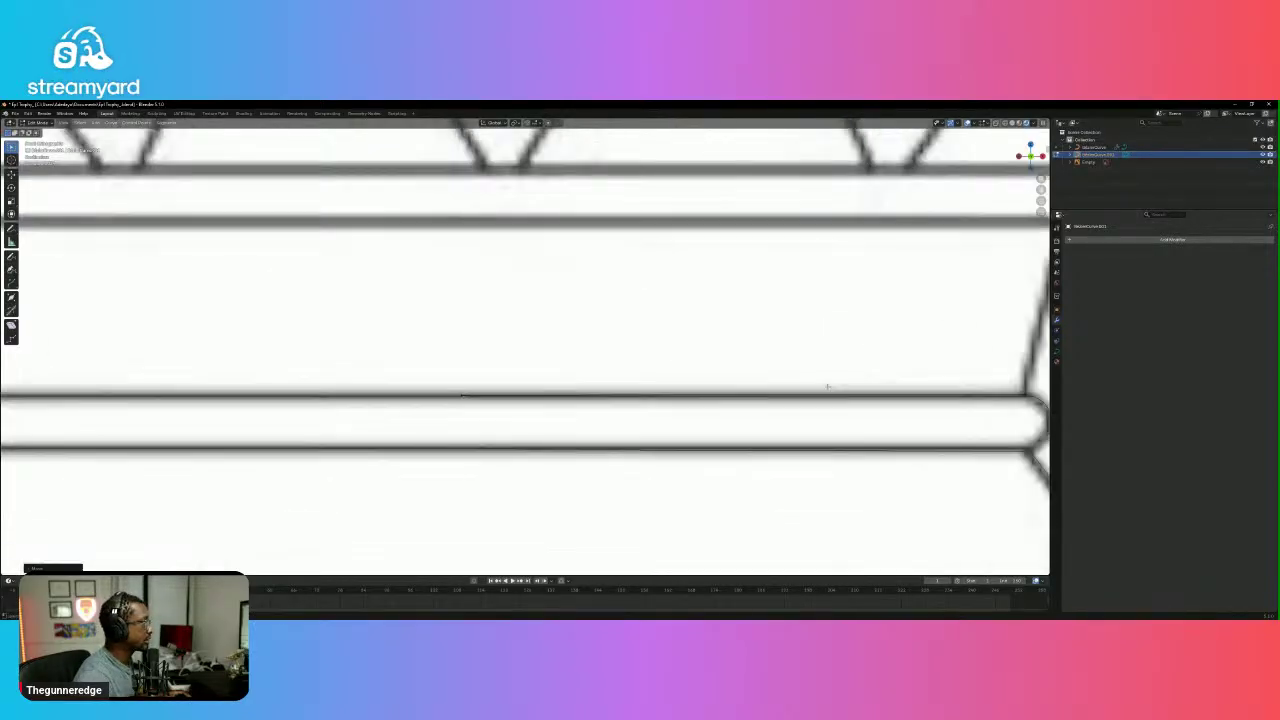
scroll(434, 417, "down", 4)
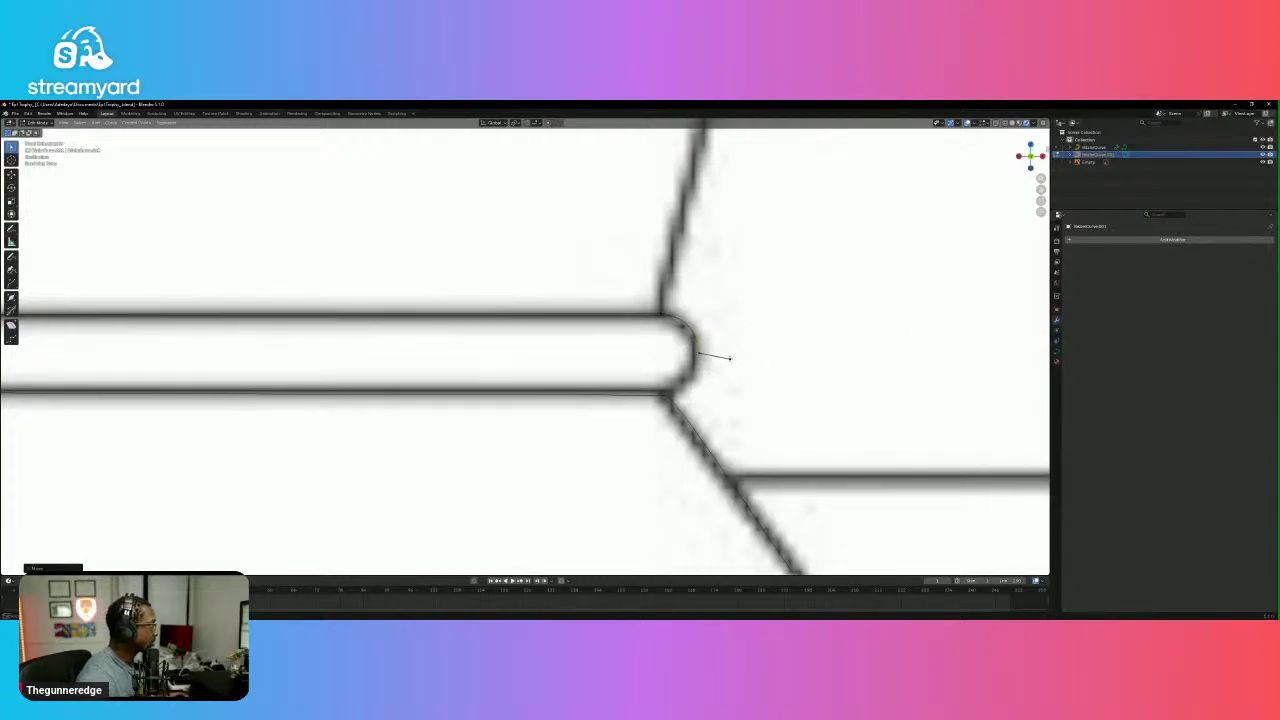
left_click_drag(730, 358, 741, 362)
key("g")
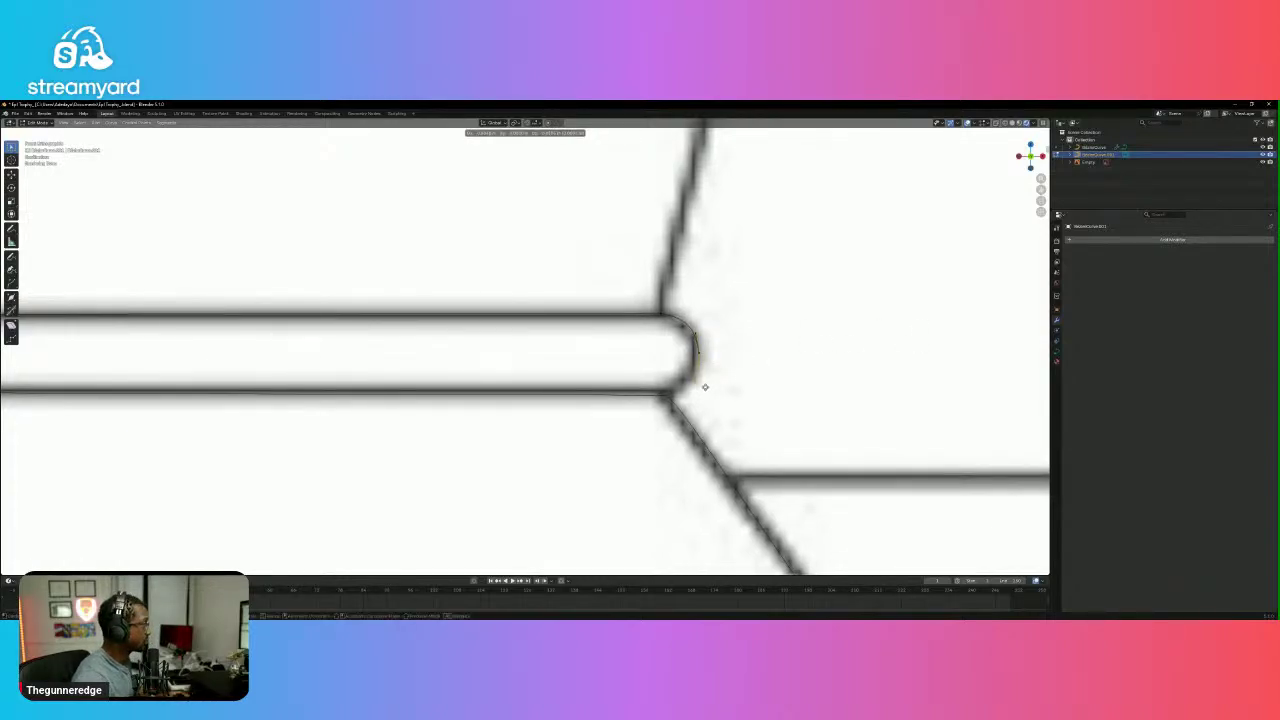
left_click(710, 372)
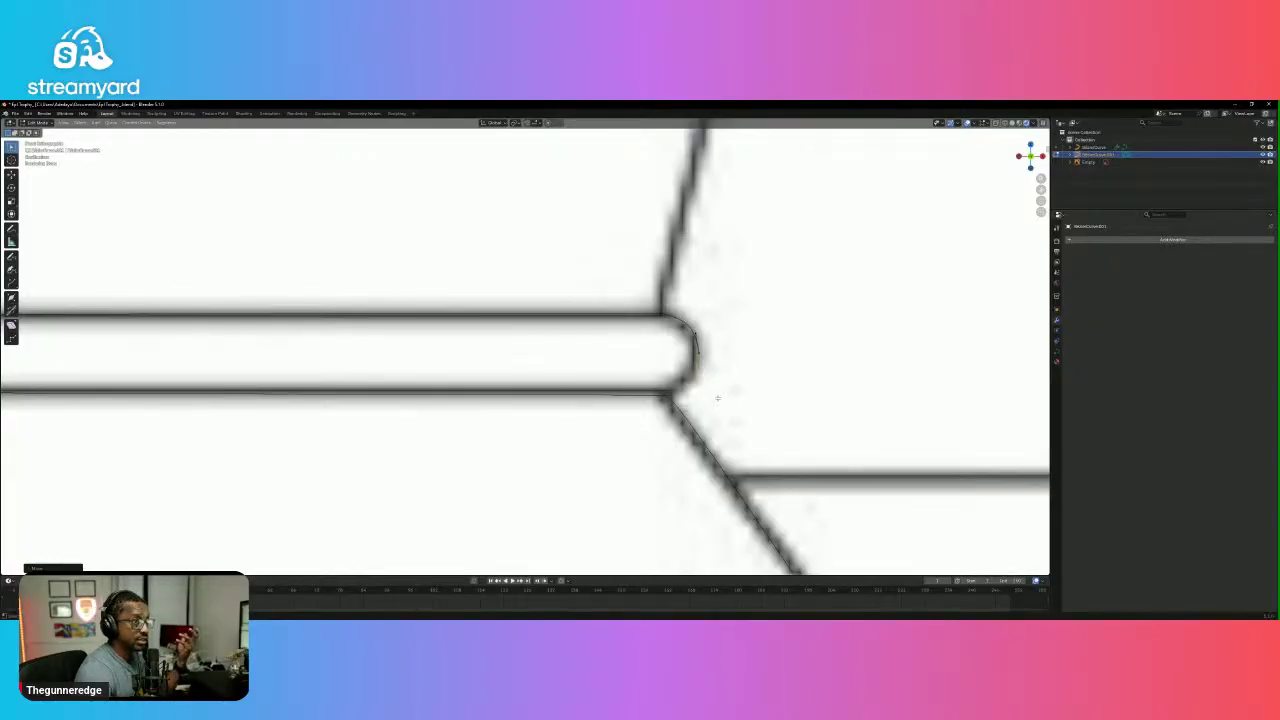
Extrude the curve to the band's lower right corner and adjust the new point's handles to follow the arc into the bottom edge.
key("g")
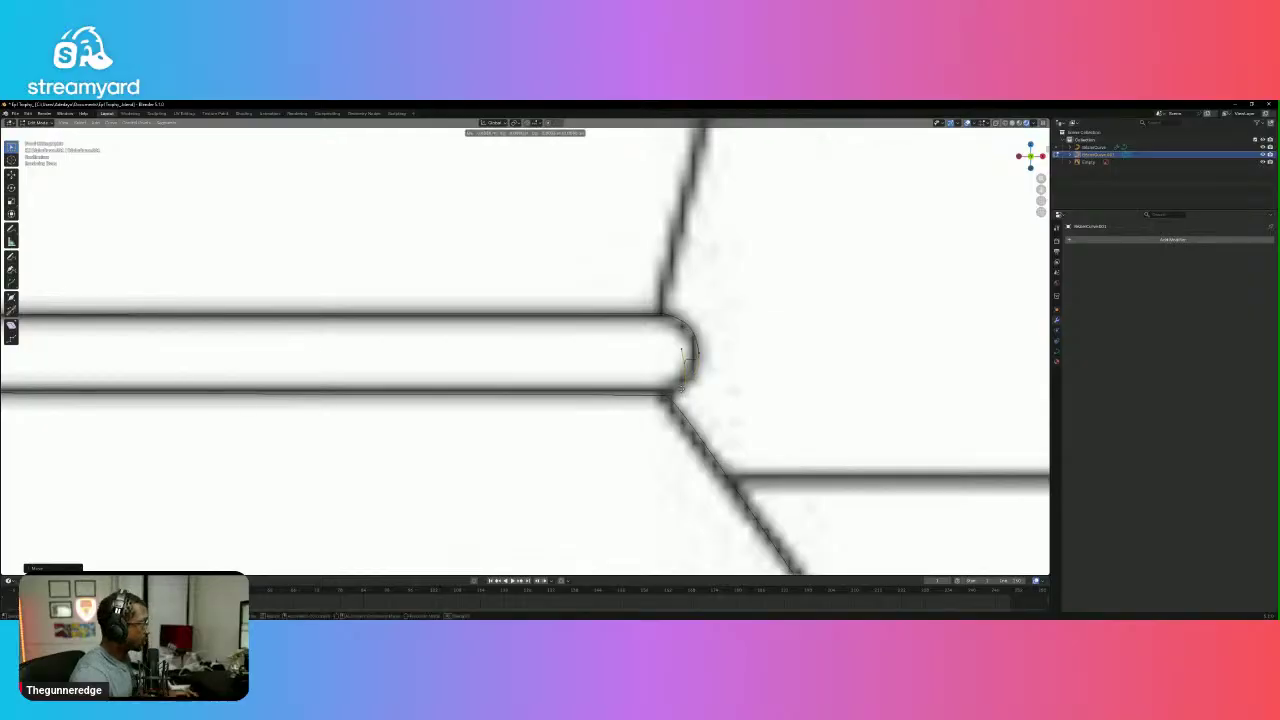
left_click(673, 376)
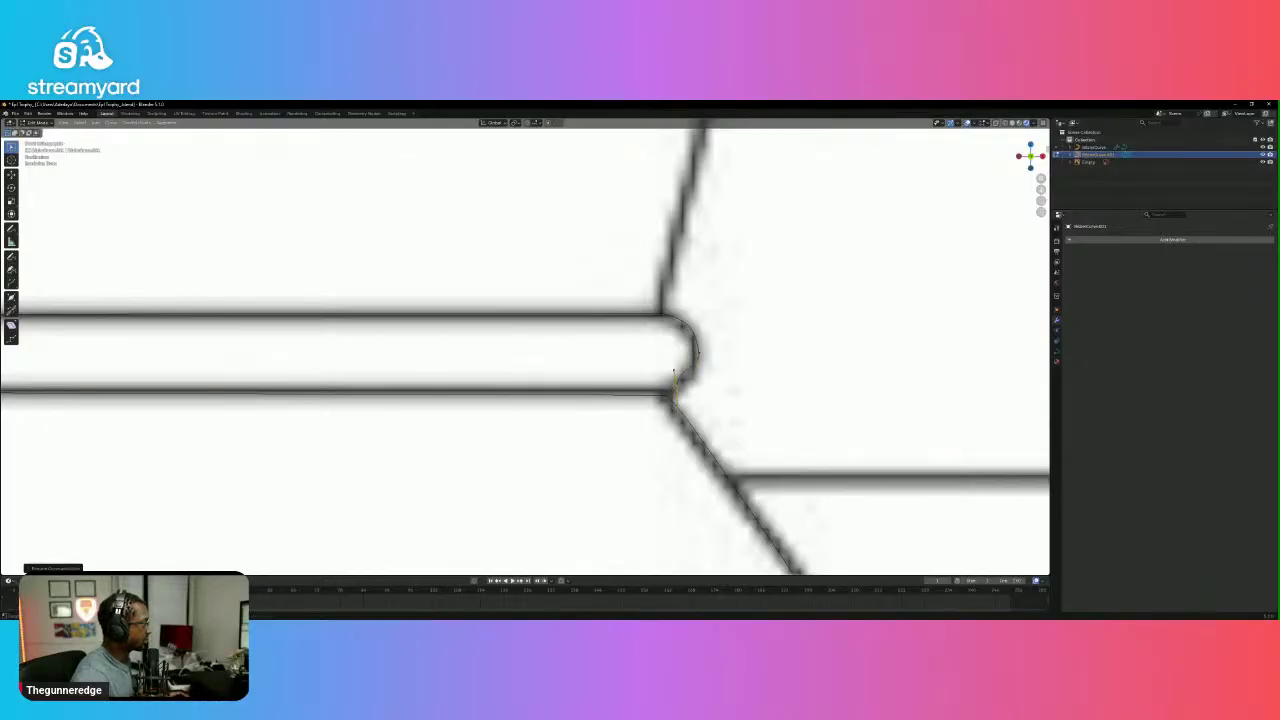
key("g")
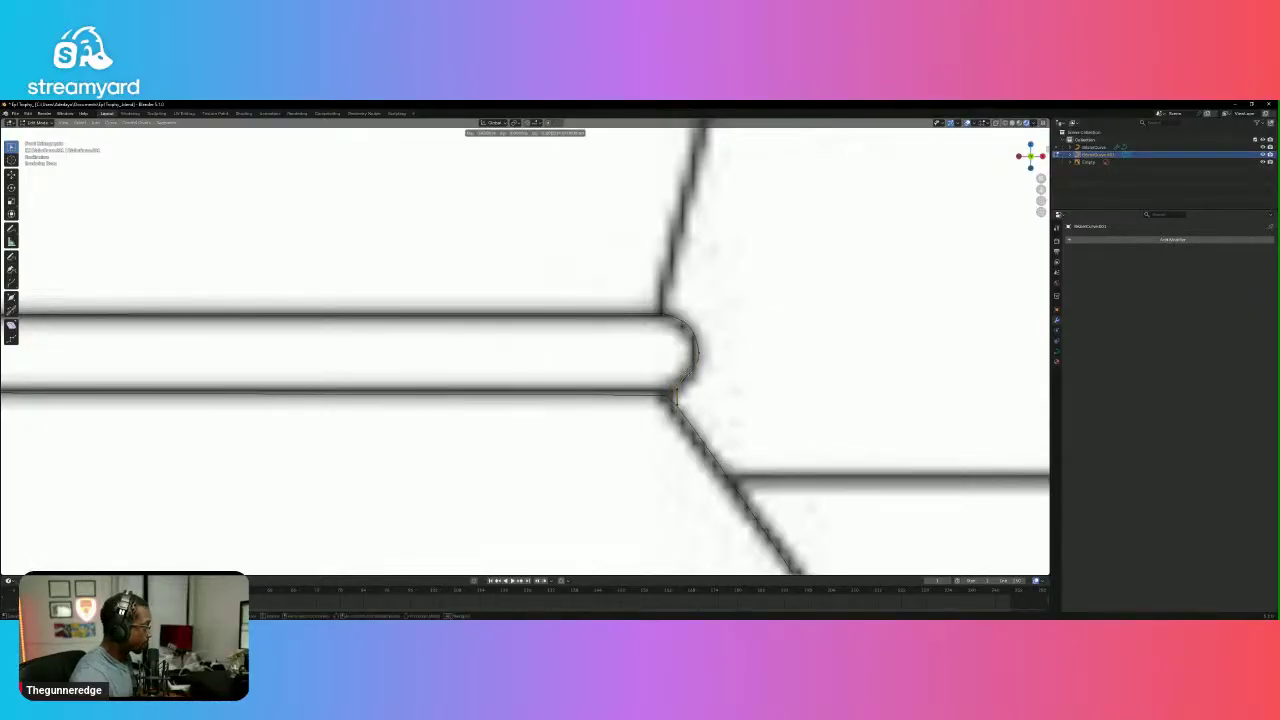
left_click(675, 396)
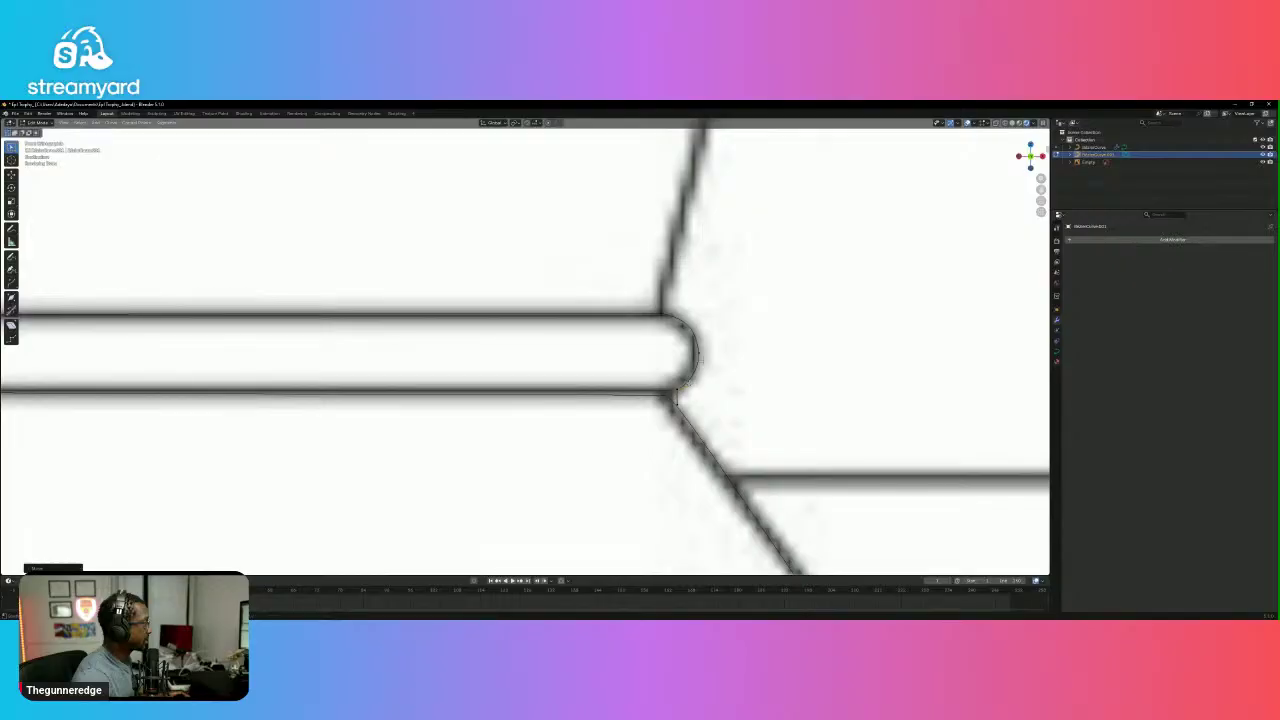
left_click(673, 399)
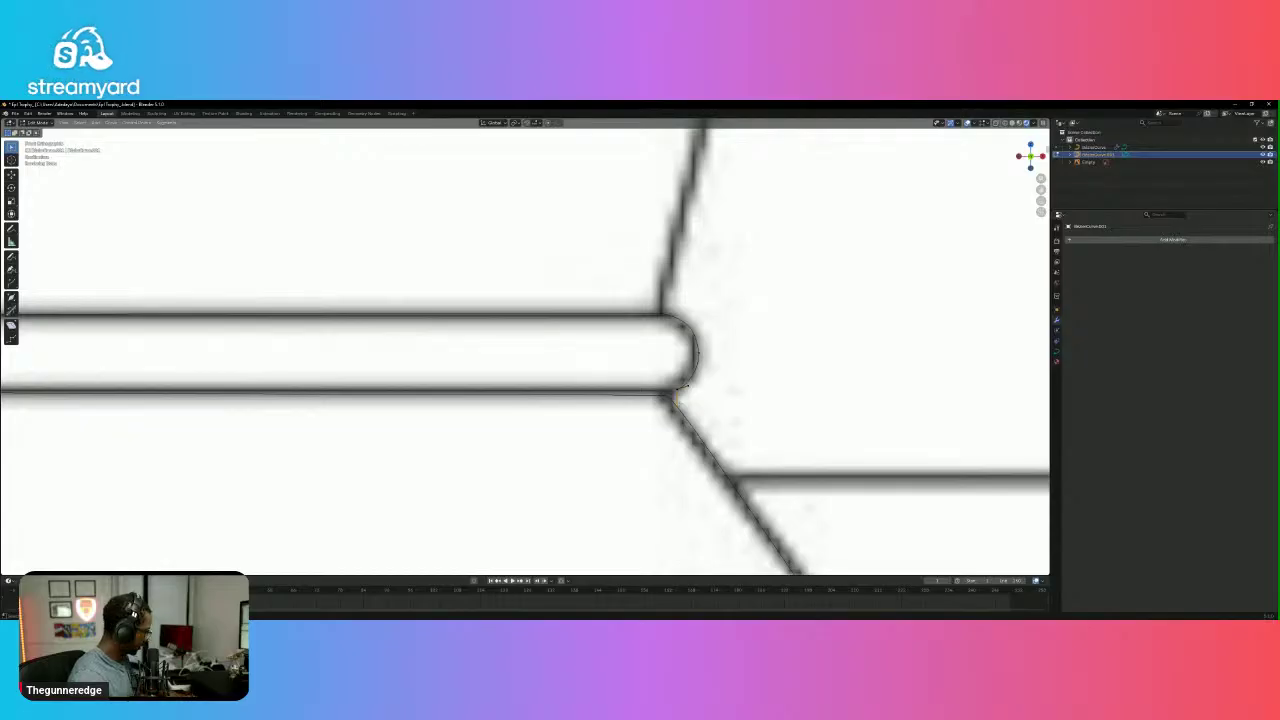
key("g")
left_click(651, 389)
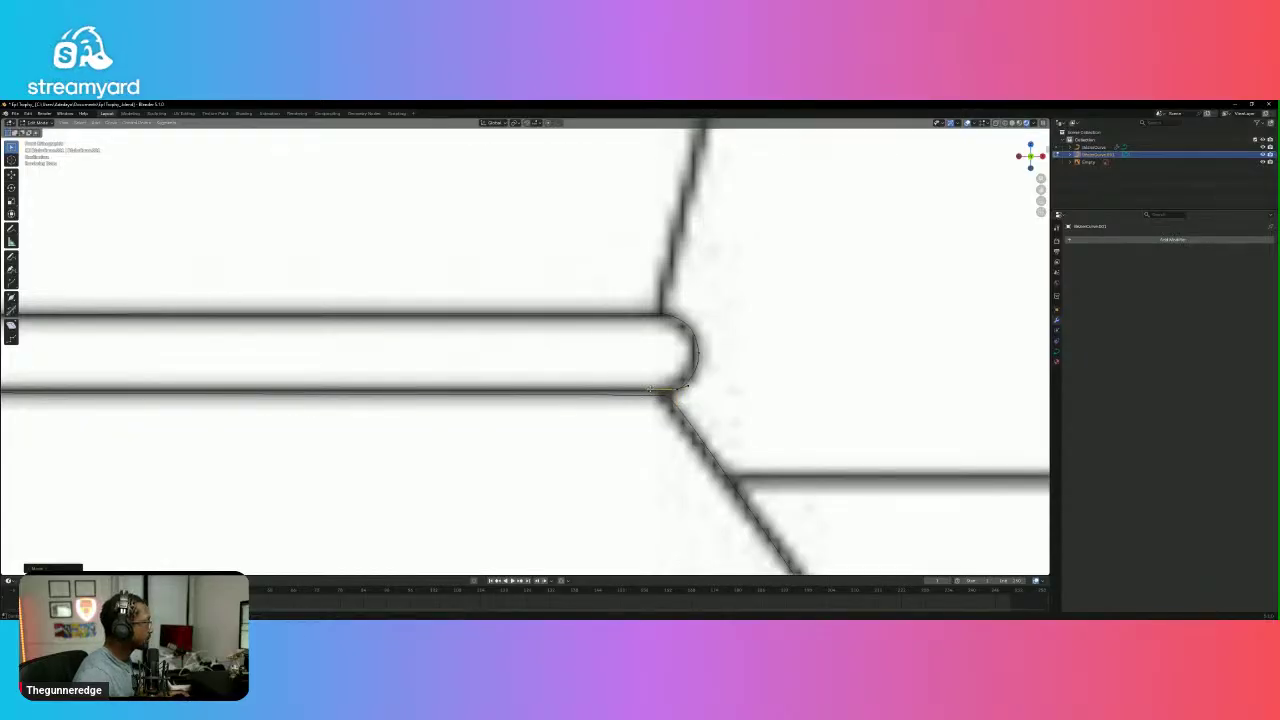
Extrude the curve's end point along the band's bottom edge to the middle of the collar and clear the selection.
scroll(500, 381, "down", 6)
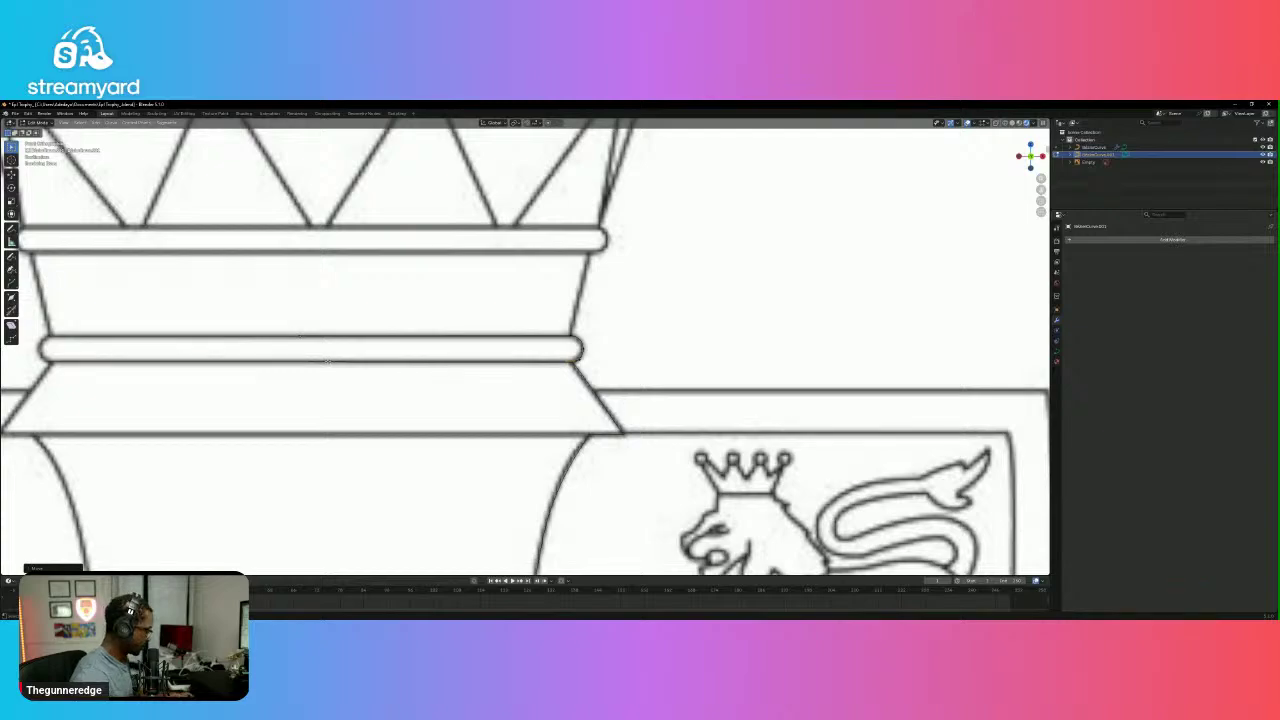
key("e")
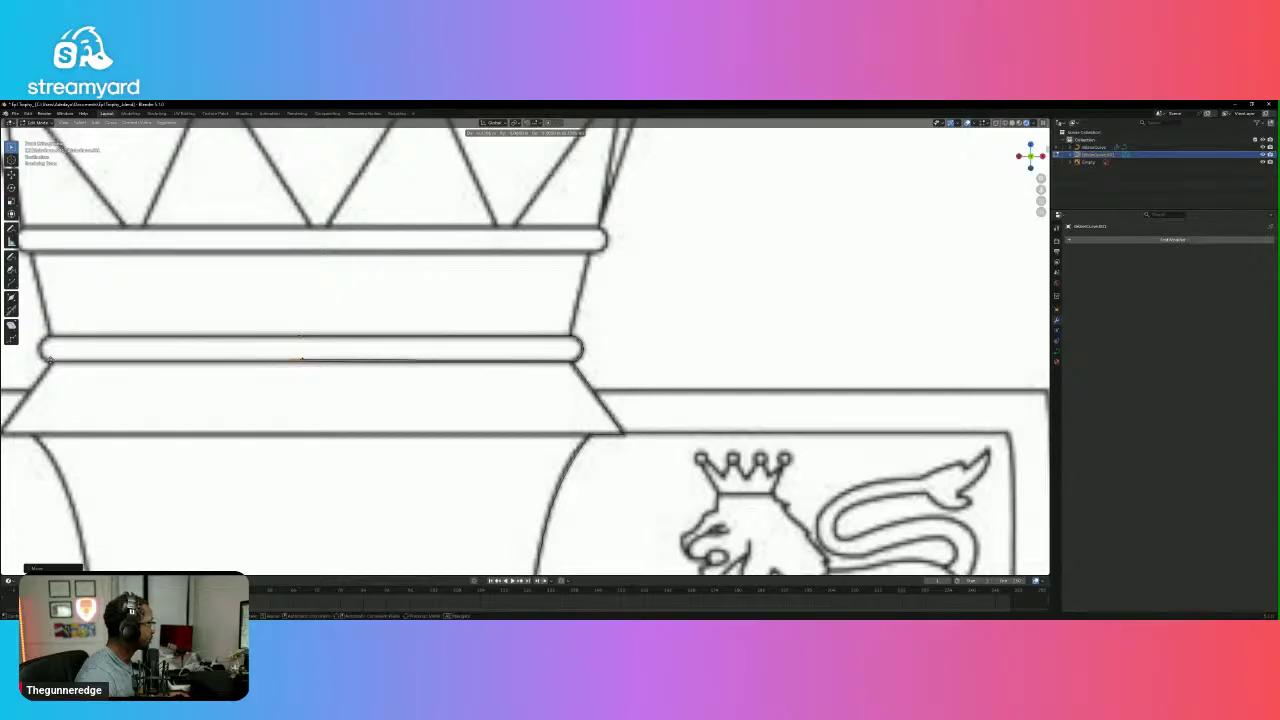
left_click(48, 360)
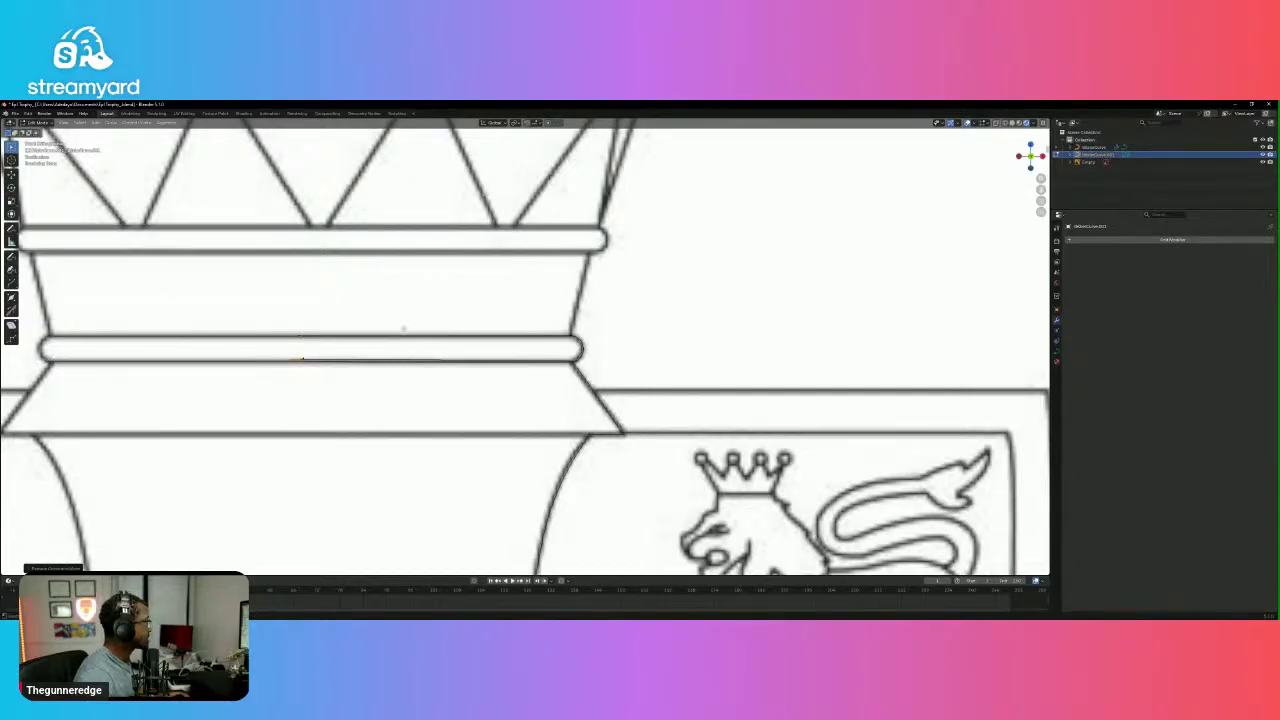
left_click(644, 336)
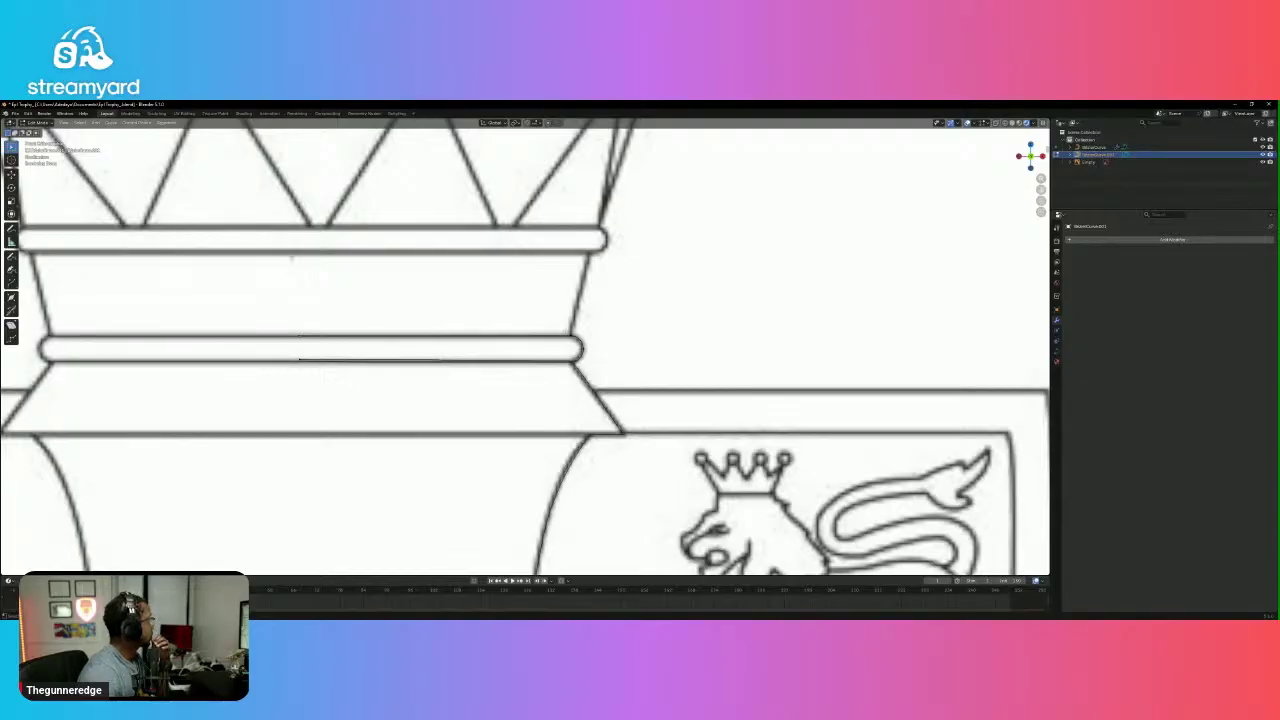
Finish editing the lower band's curve and add a Screw modifier to revolve it into a ring.
key("Tab")
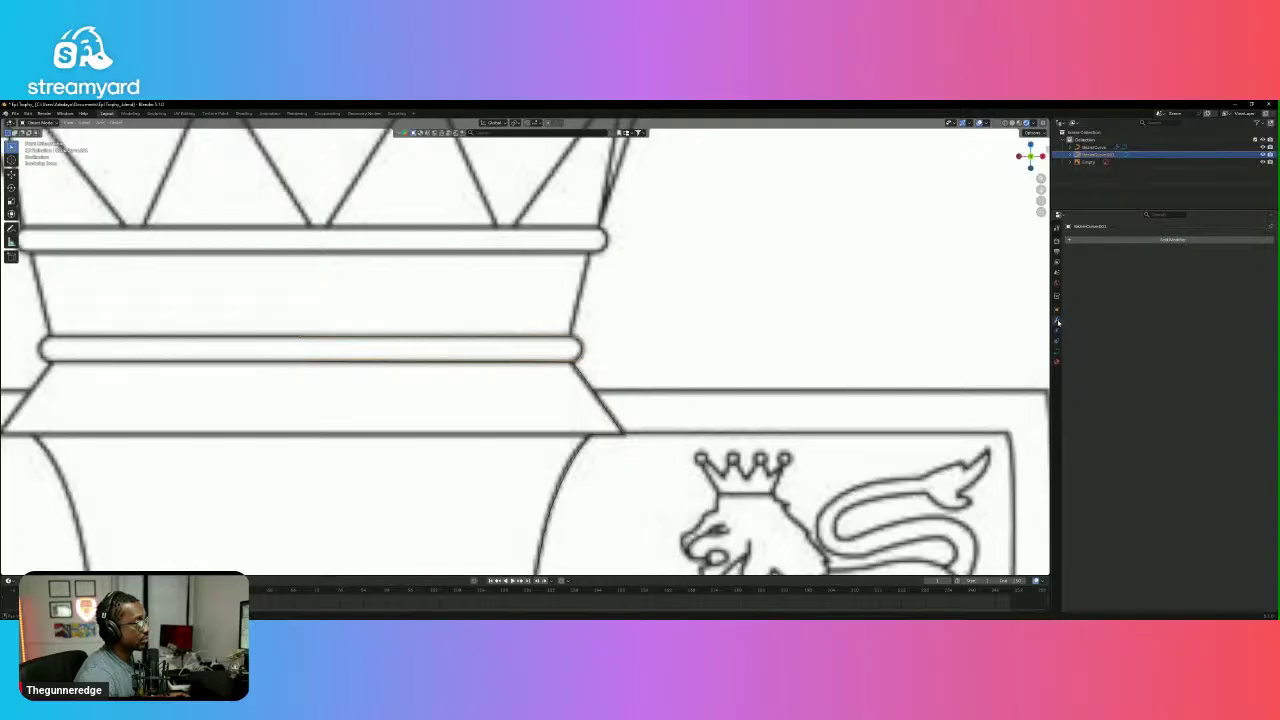
left_click(1122, 241)
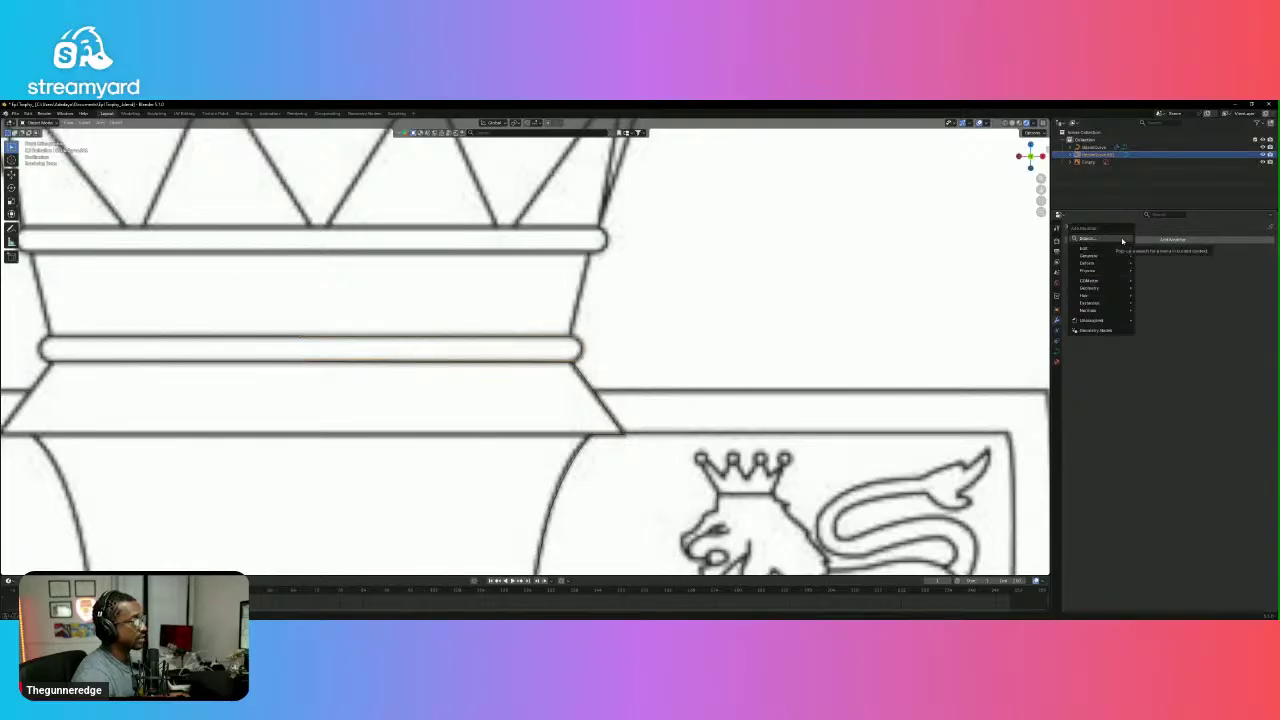
type("scre")
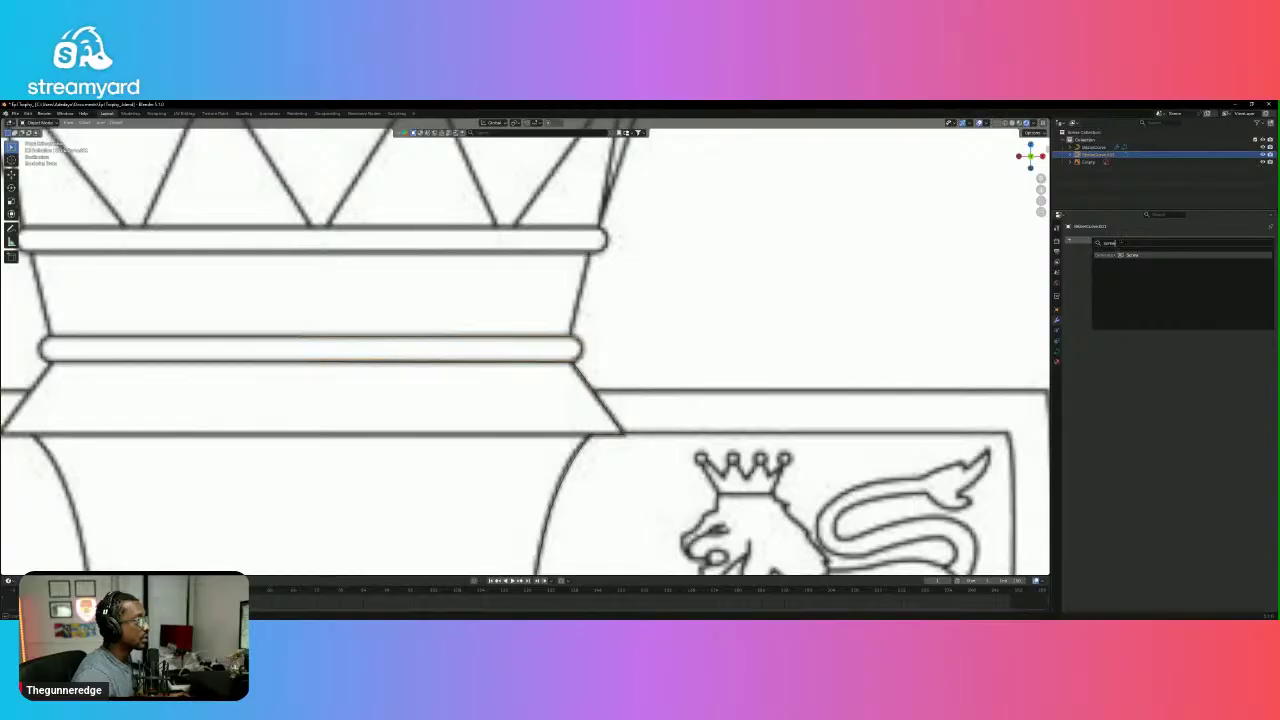
key("Return")
scroll(248, 386, "down", 5)
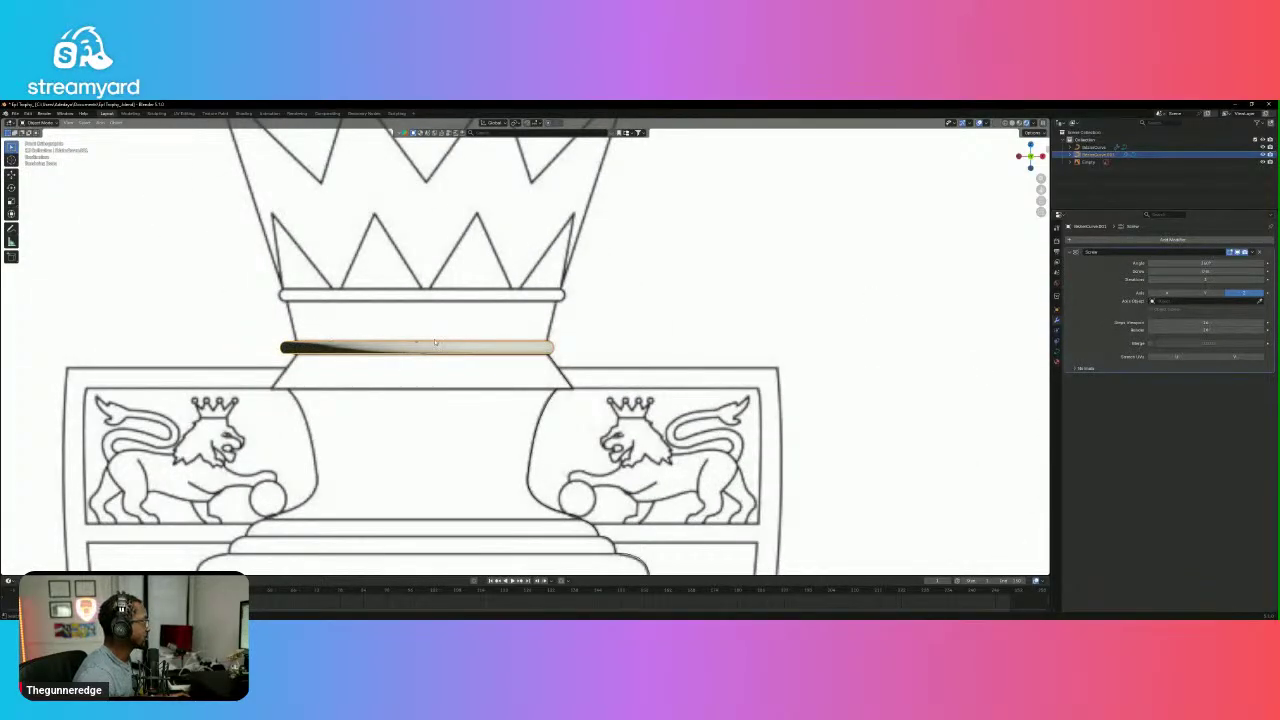
Move the band curve's two inner end points along X, away from the revolve axis, and finish editing.
left_click(1071, 155)
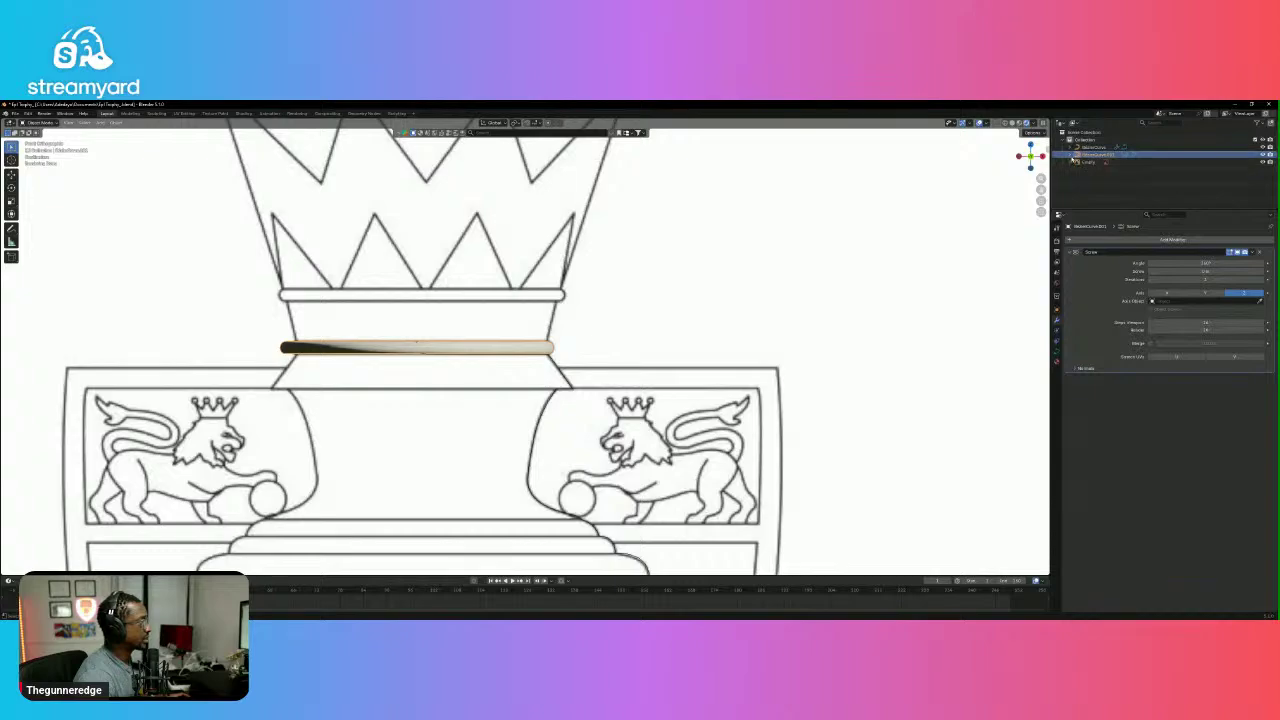
left_click(1094, 162)
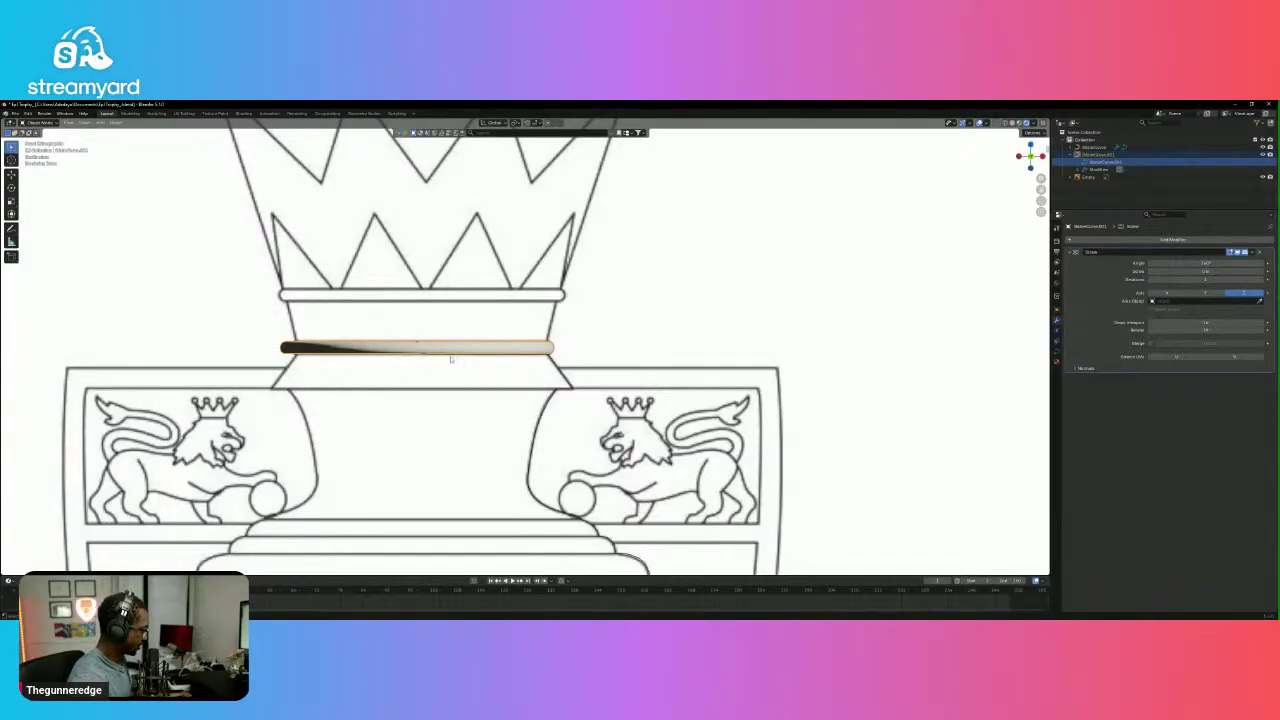
key("Tab")
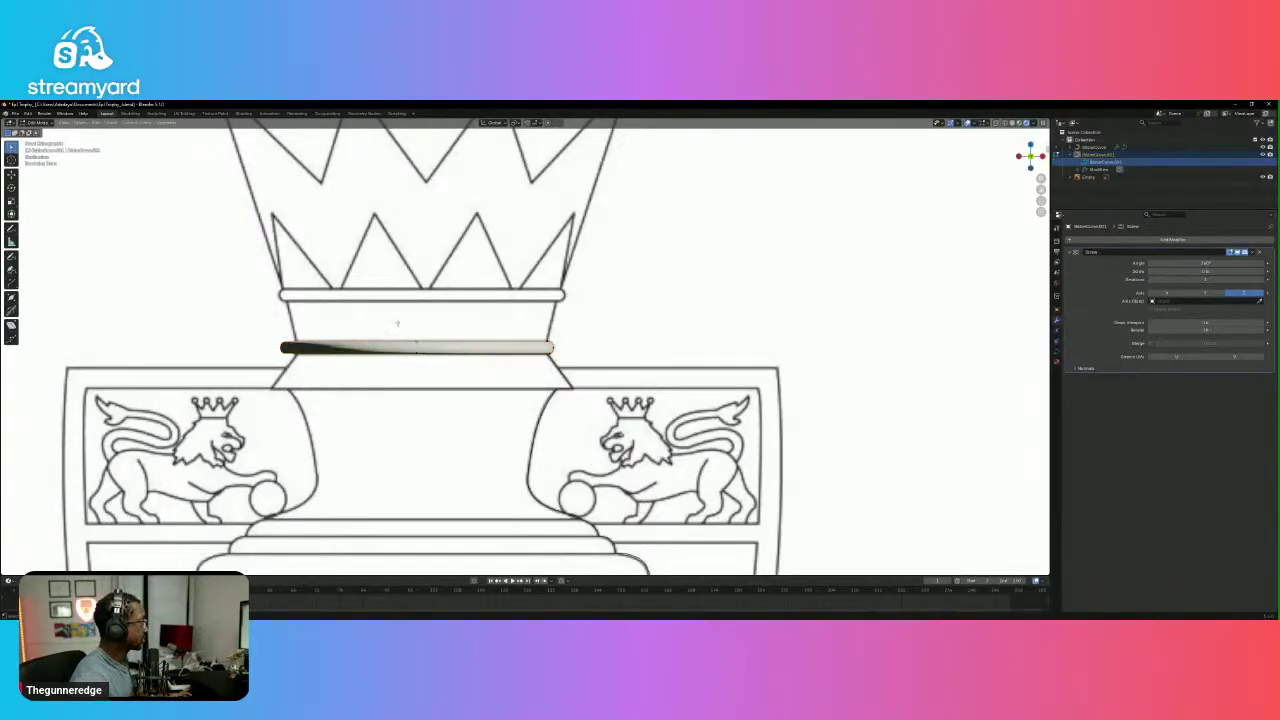
left_click_drag(400, 323, 439, 389)
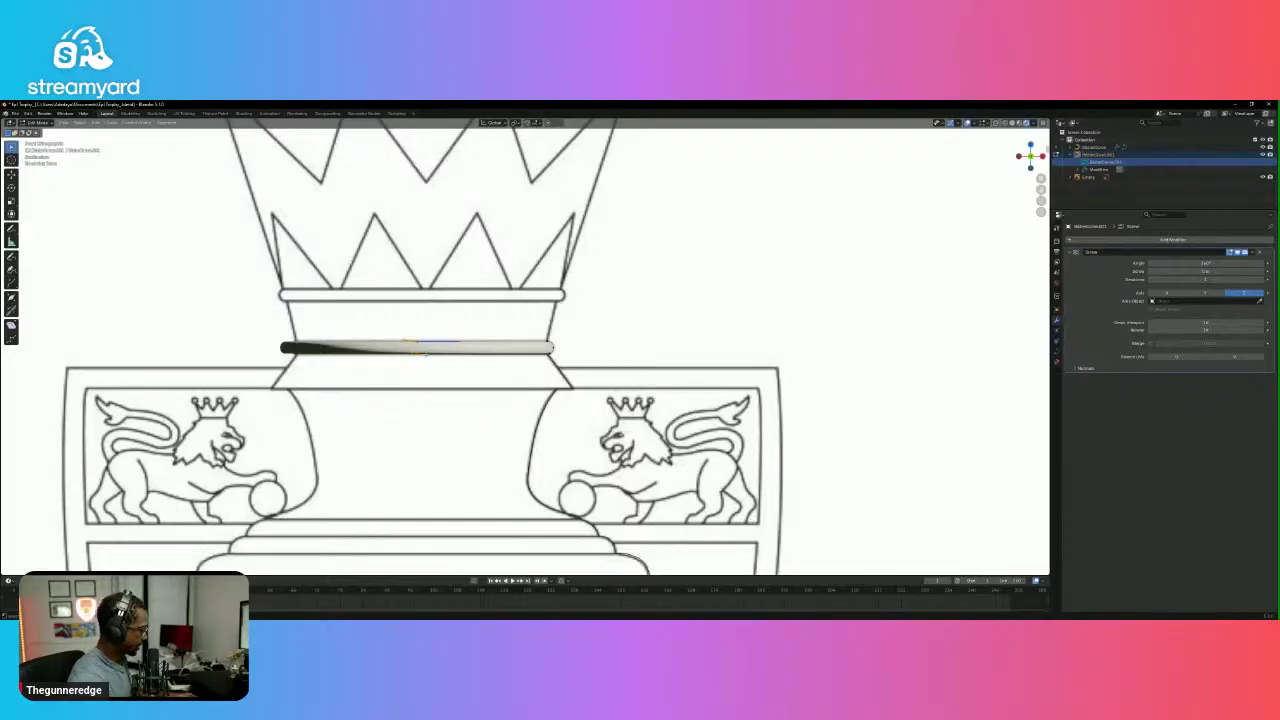
key("g")
key("x")
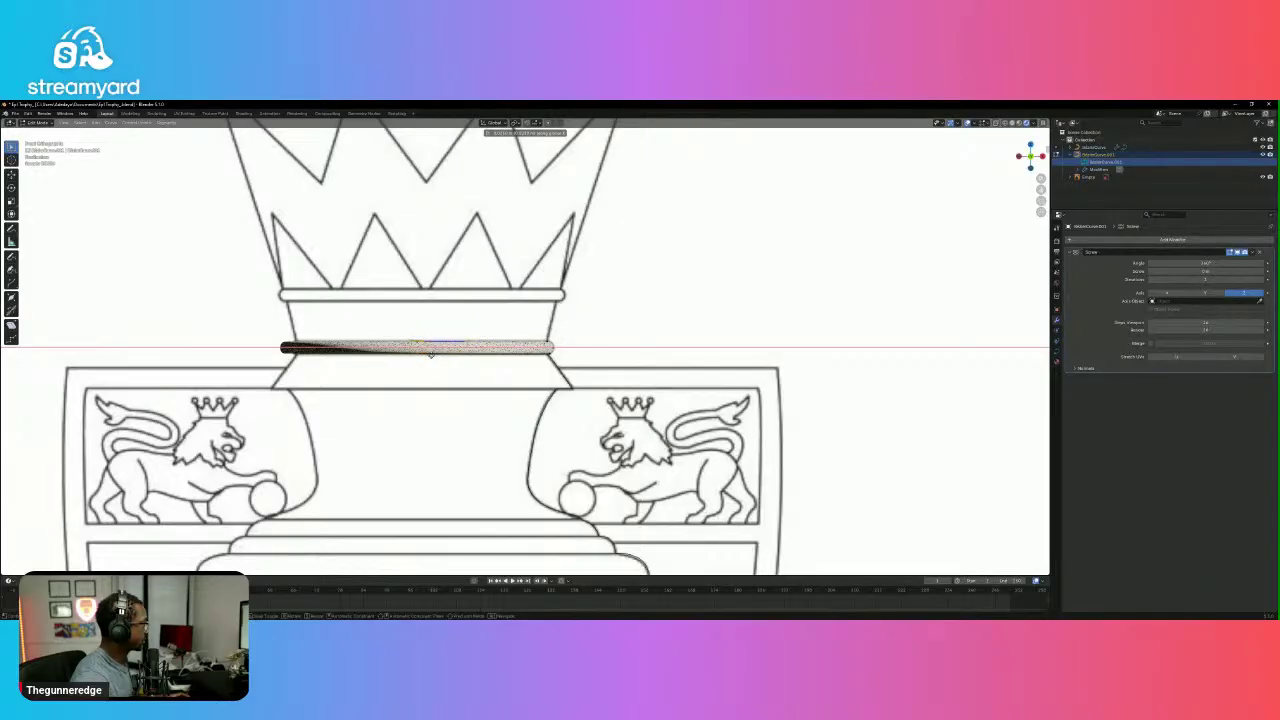
left_click(451, 350)
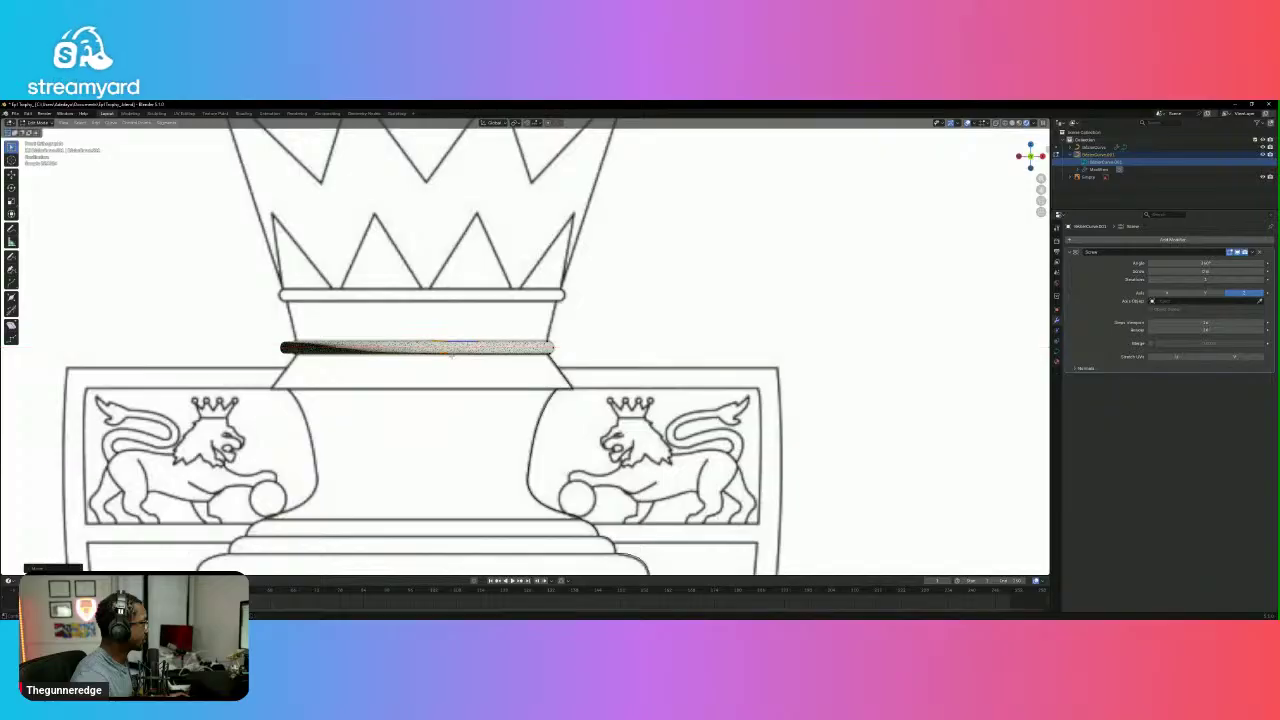
key("Tab")
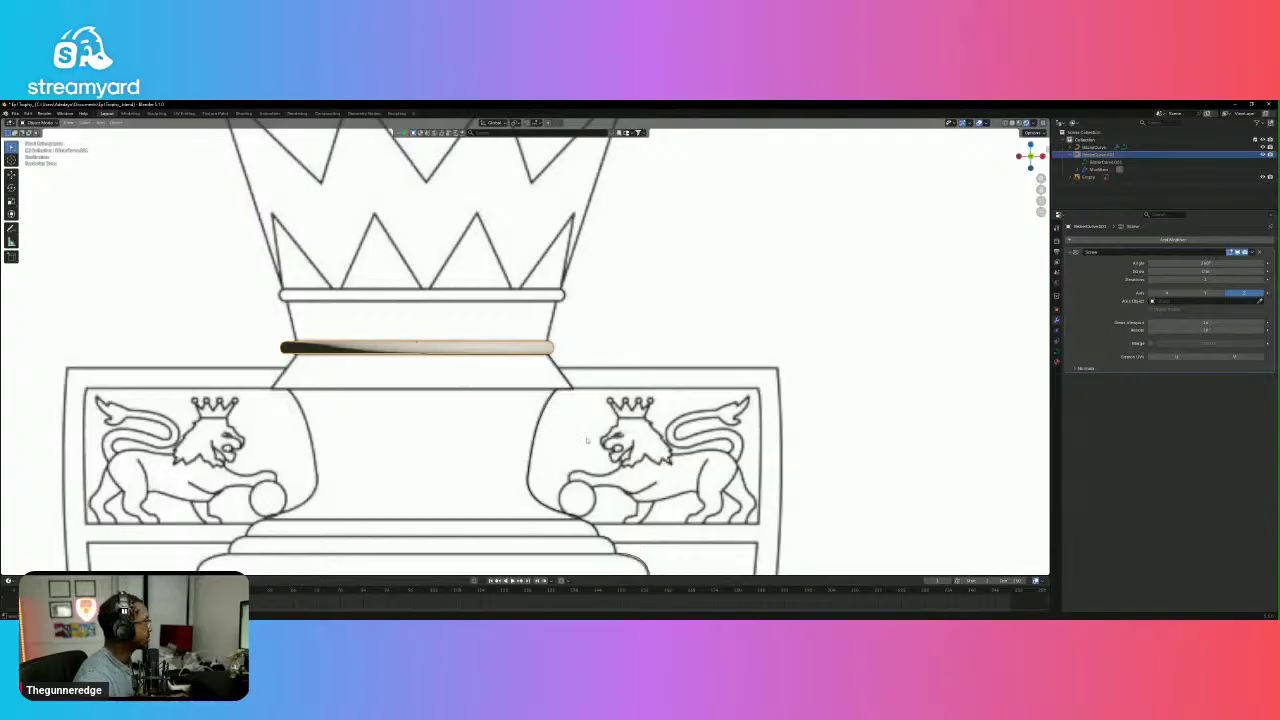
Select the trophy body's curve and turn on viewport display for its Screw modifier.
scroll(588, 440, "up", 3)
scroll(588, 440, "down", 12)
scroll(587, 440, "down", 3)
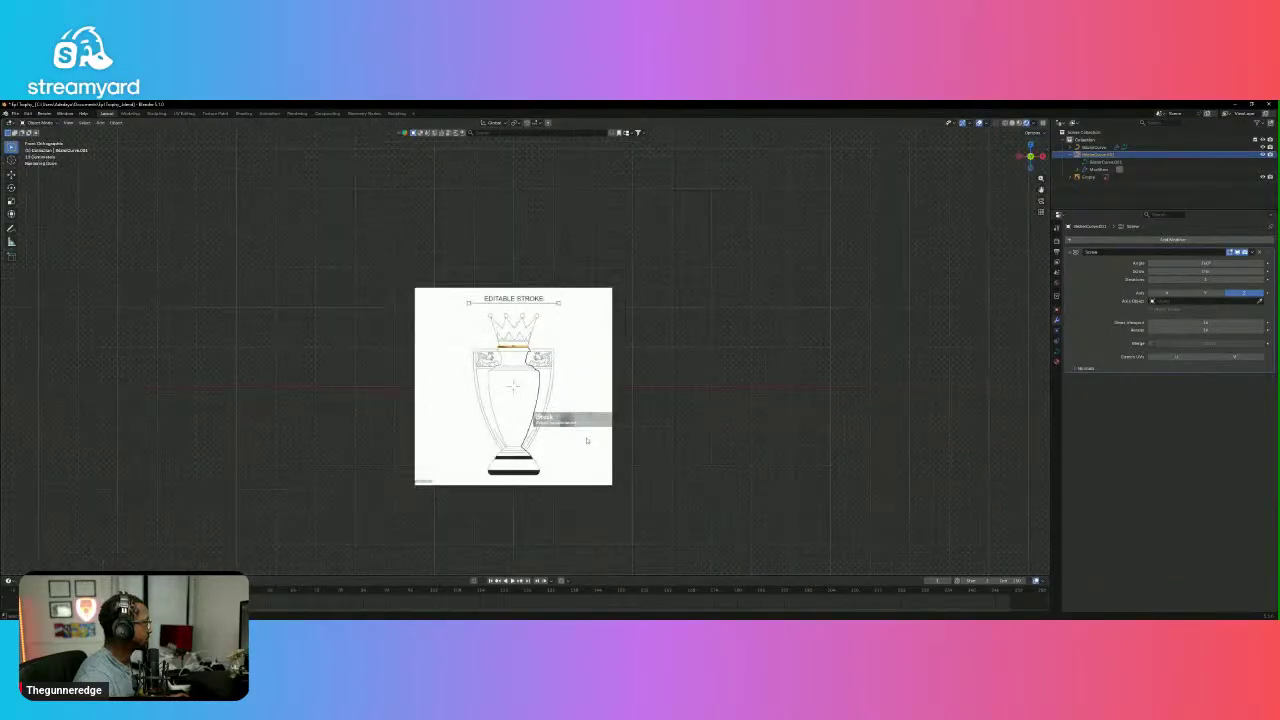
scroll(587, 440, "up", 5)
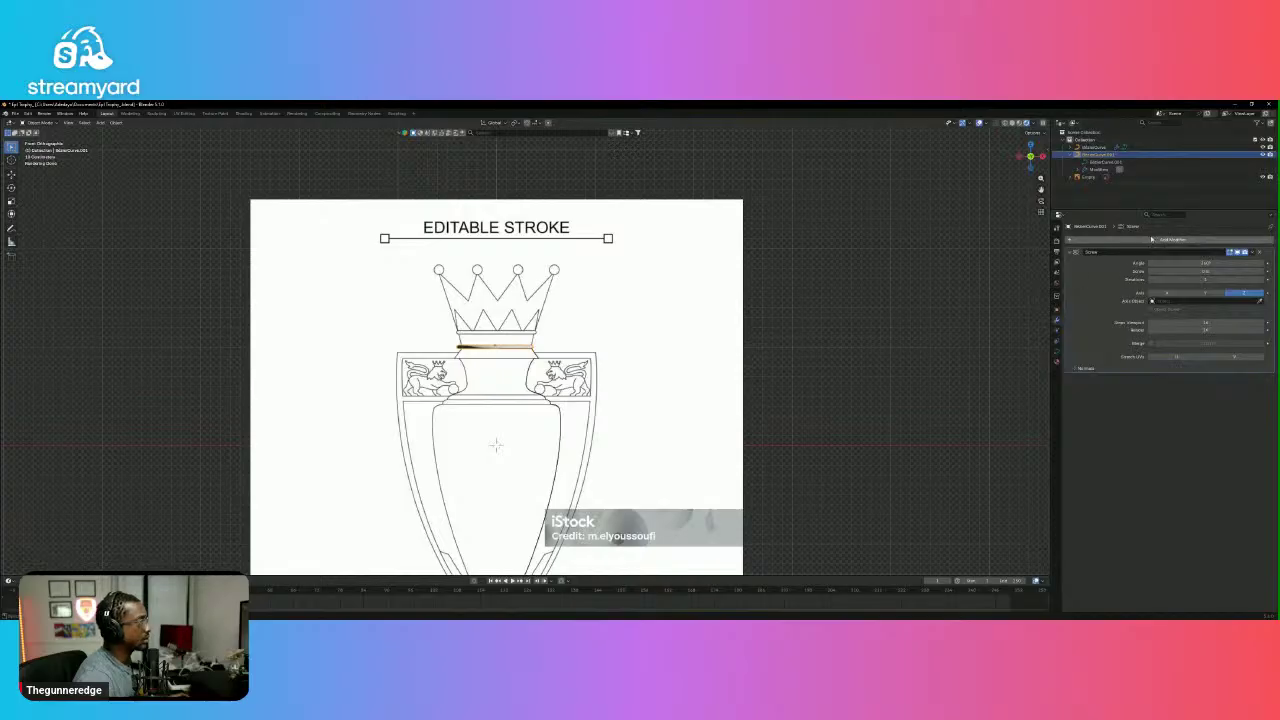
left_click(1099, 148)
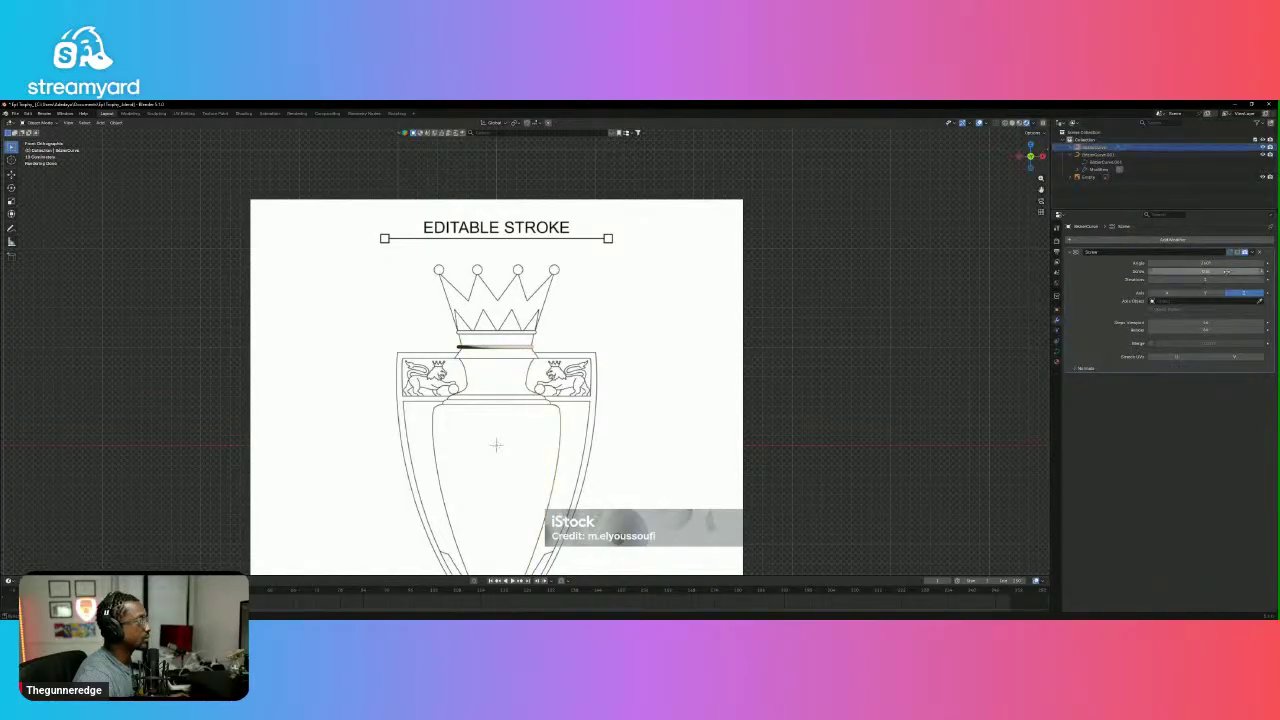
left_click(1232, 251)
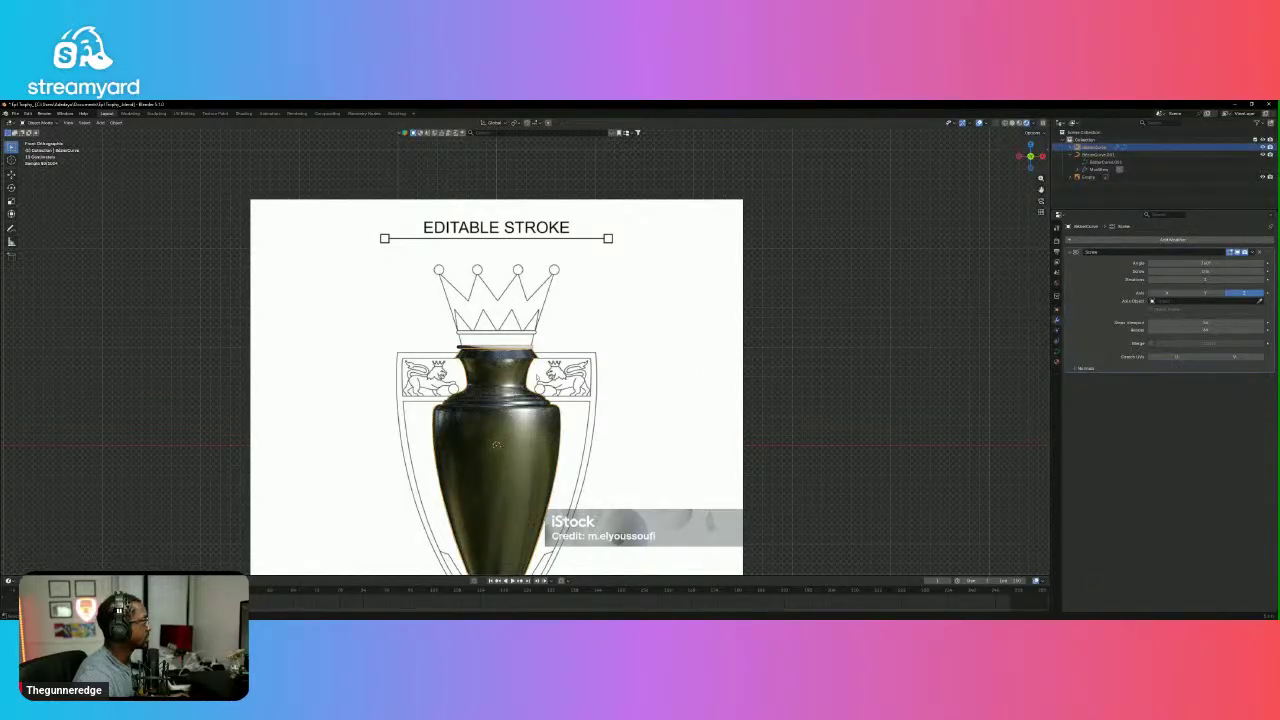
Select the lower band ring and set its Screw modifier's viewport steps to 32.
scroll(496, 444, "up", 6)
middle_click_drag(766, 349, 734, 374)
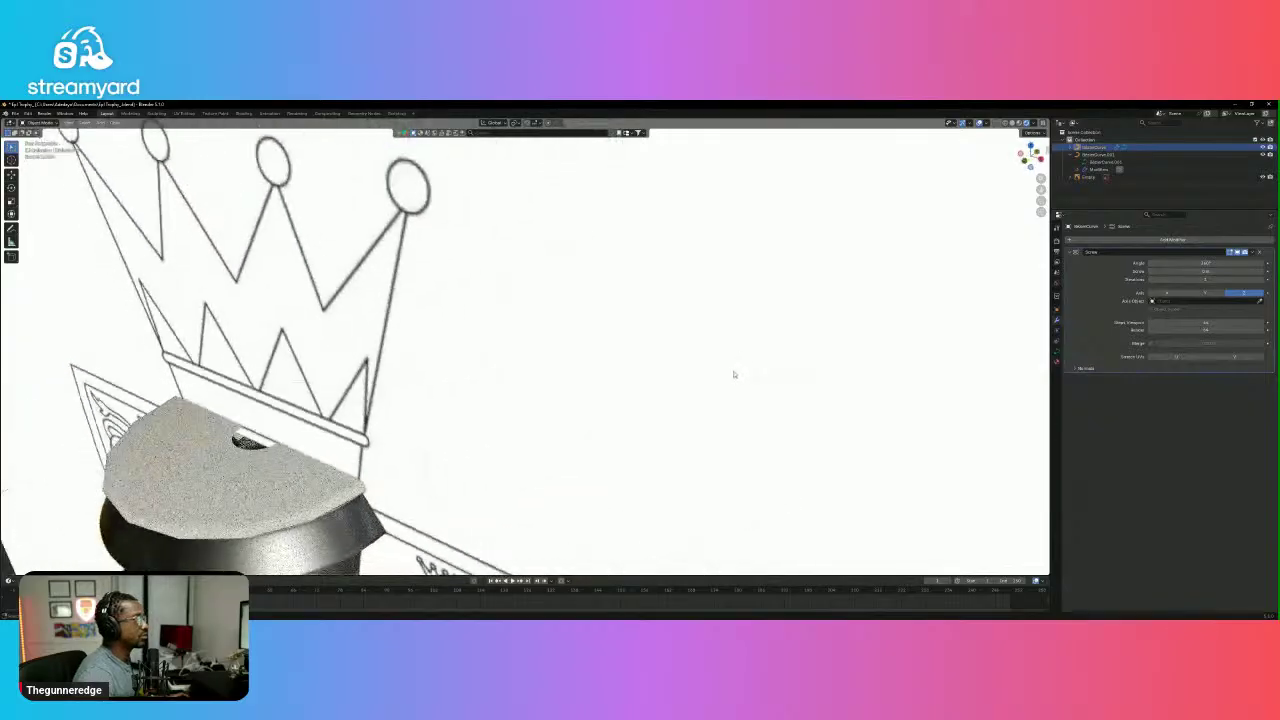
scroll(532, 442, "up", 2)
scroll(426, 455, "down", 4)
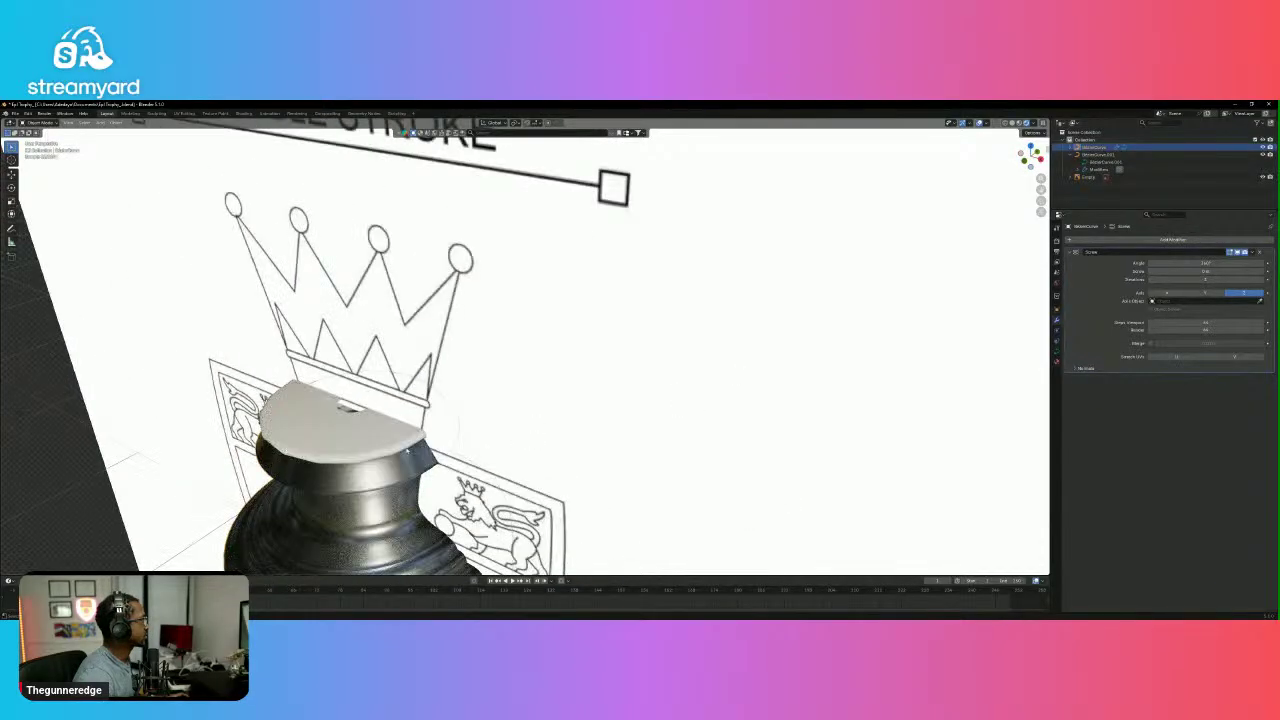
left_click(385, 452)
left_click(1214, 323)
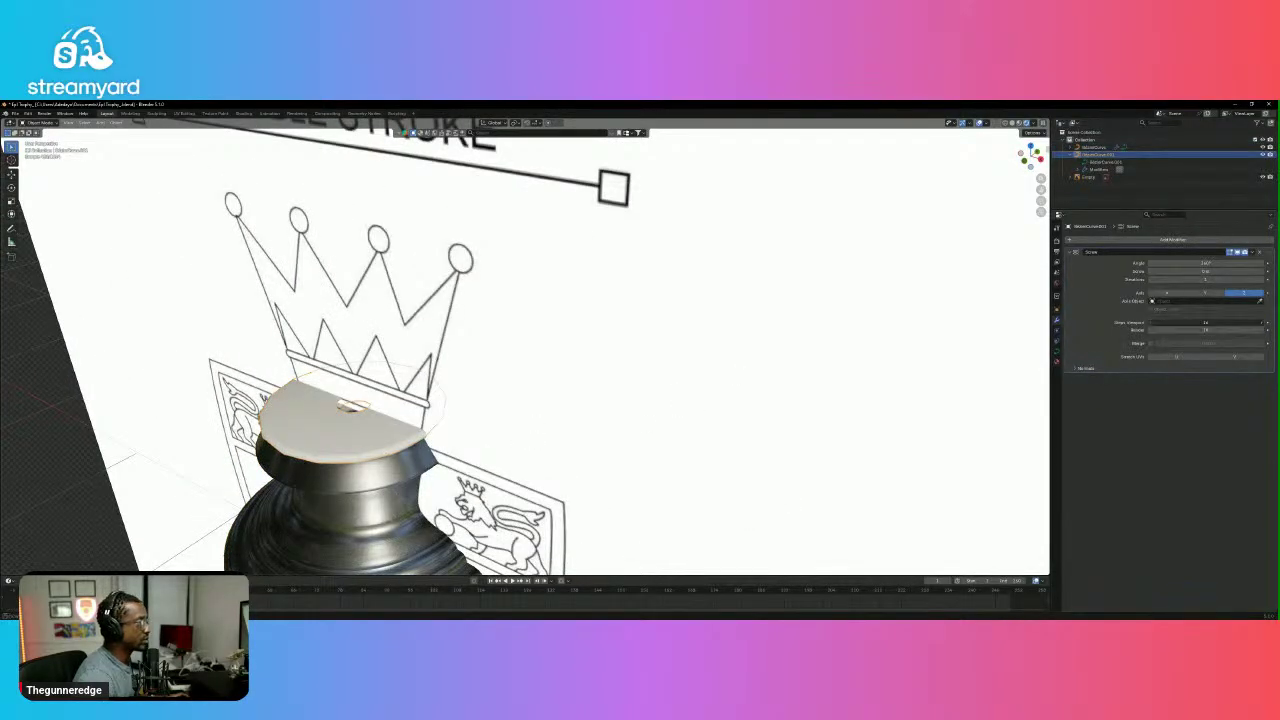
type("32")
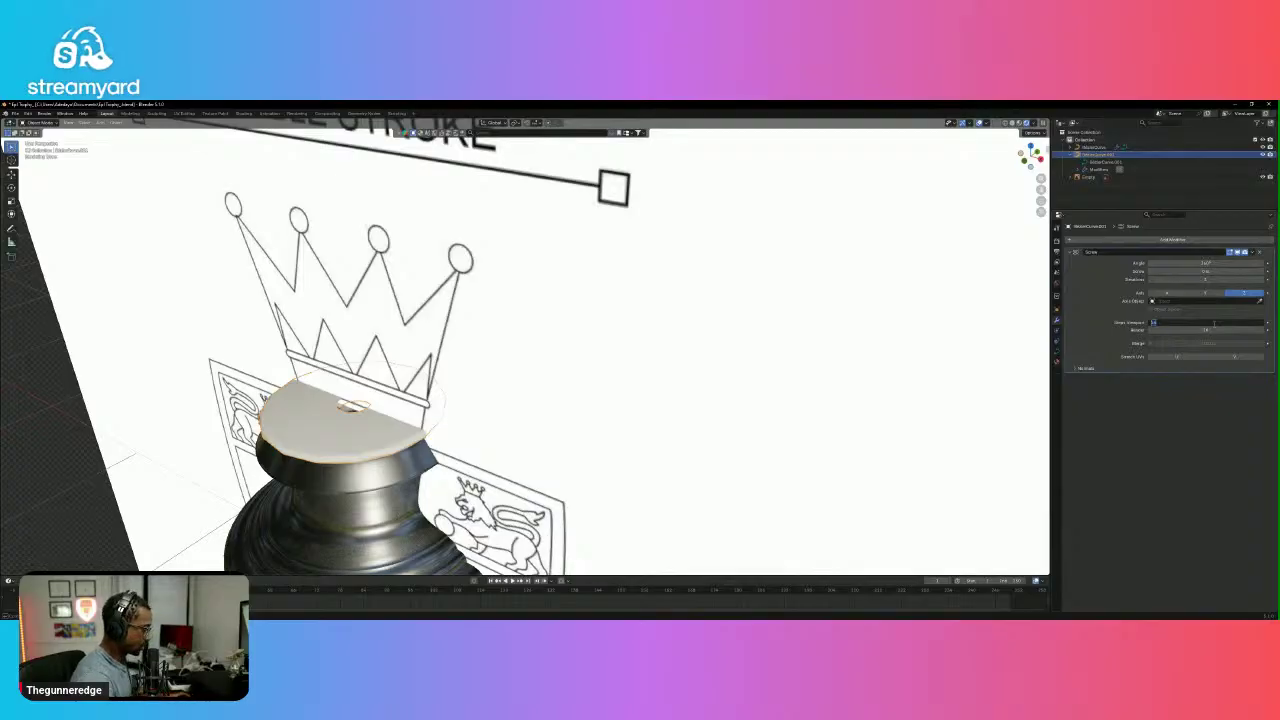
key("Return")
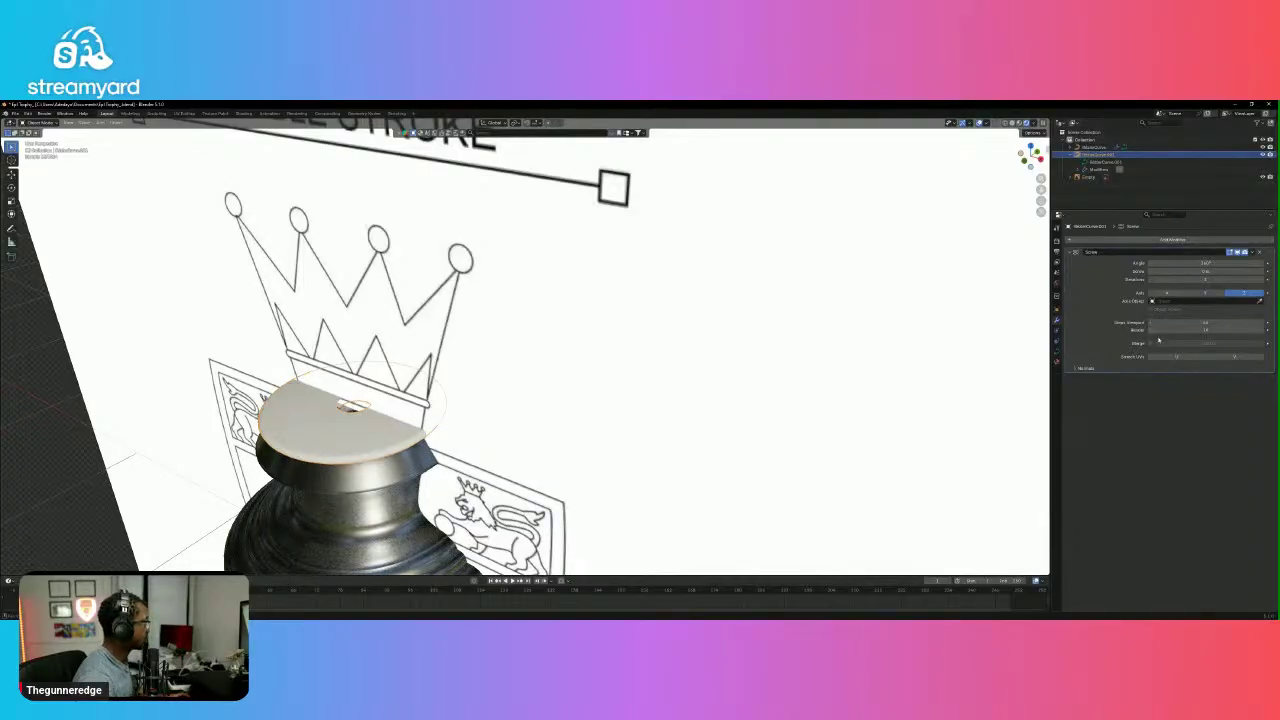
Assign the existing metallic material to the lower band ring.
middle_click_drag(424, 475, 457, 459)
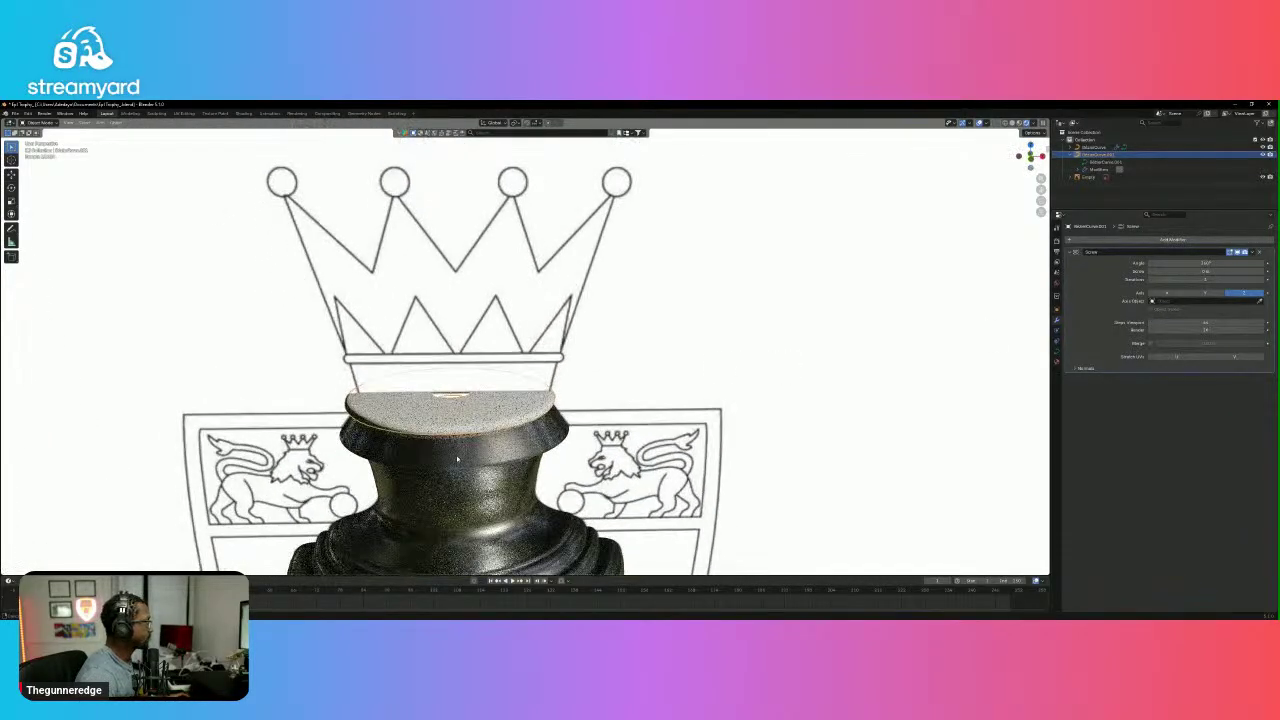
left_click(1057, 361)
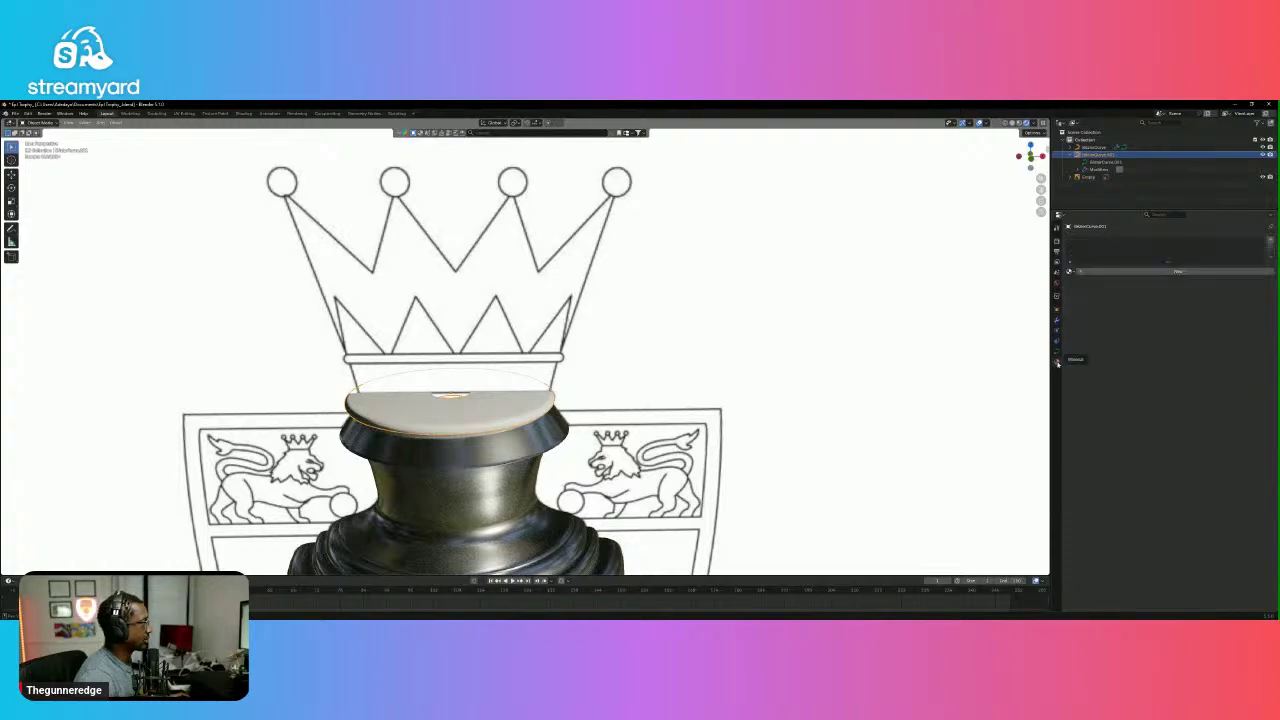
left_click(1072, 272)
left_click(1080, 284)
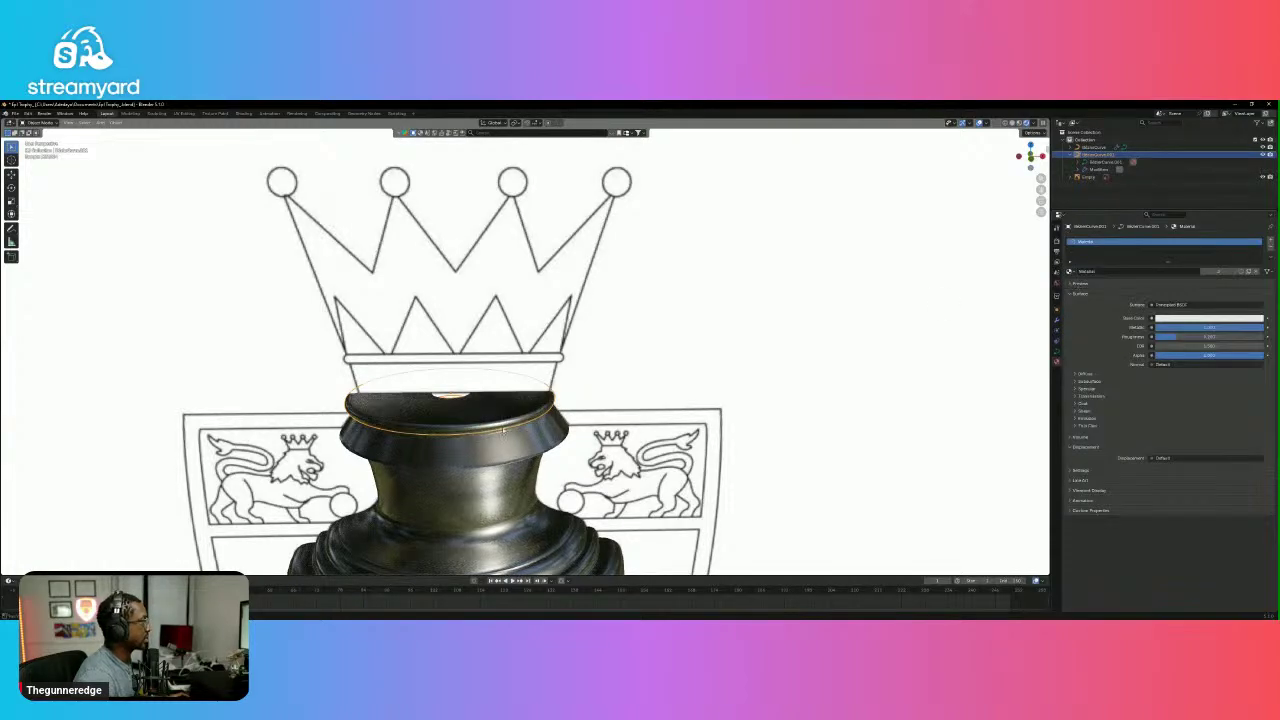
scroll(612, 451, "up", 2)
middle_click_drag(612, 451, 612, 422)
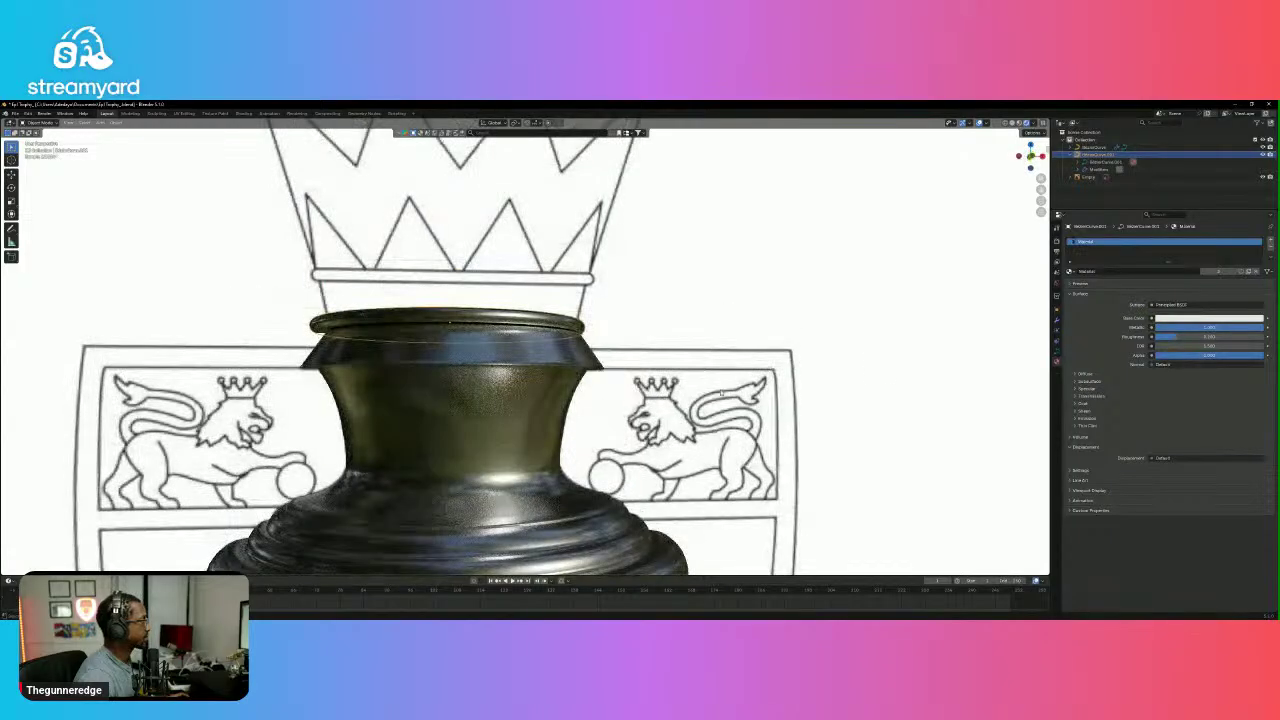
In front view, nudge the lower band ring along X to center it on the collar.
left_click(1032, 156)
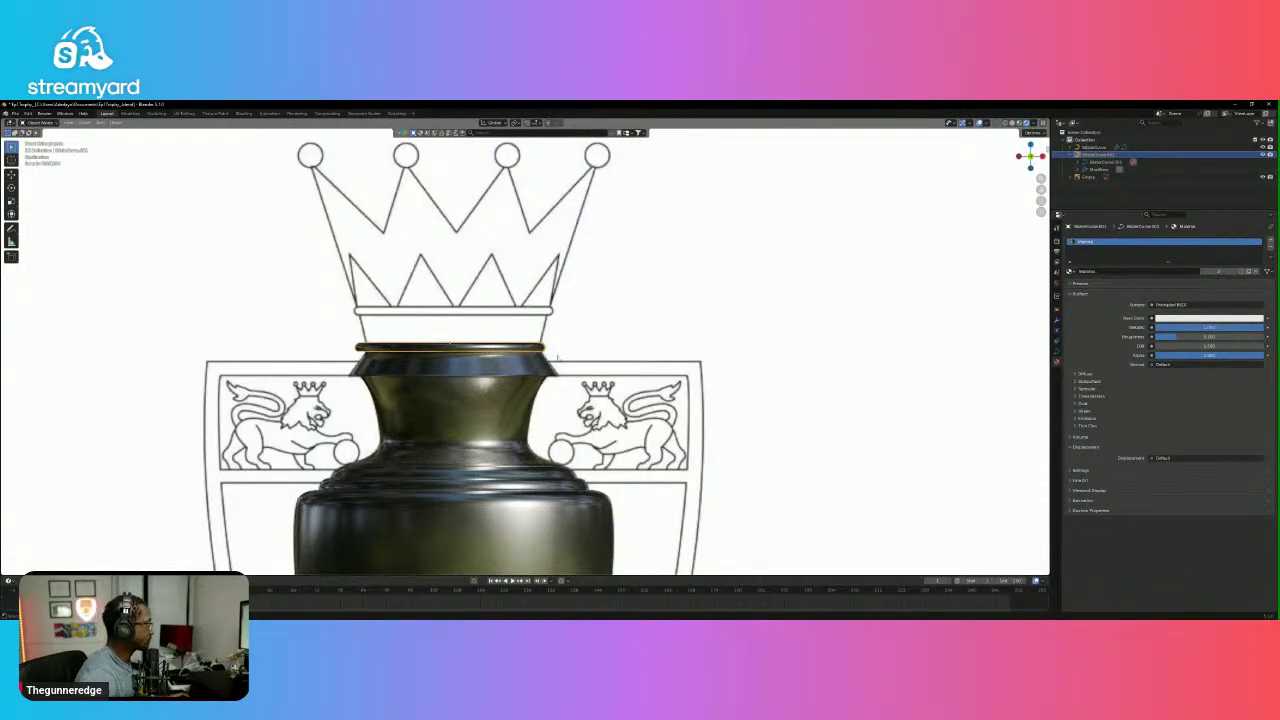
left_click(18, 176)
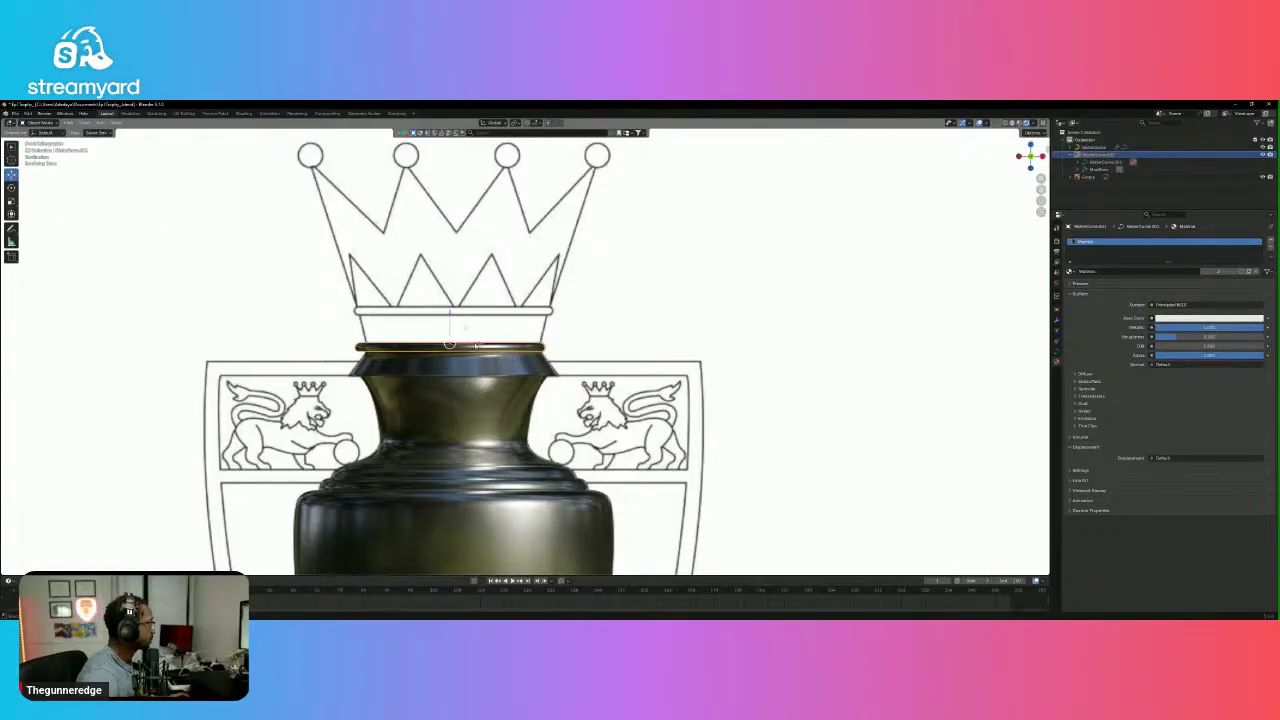
left_click_drag(475, 345, 478, 344)
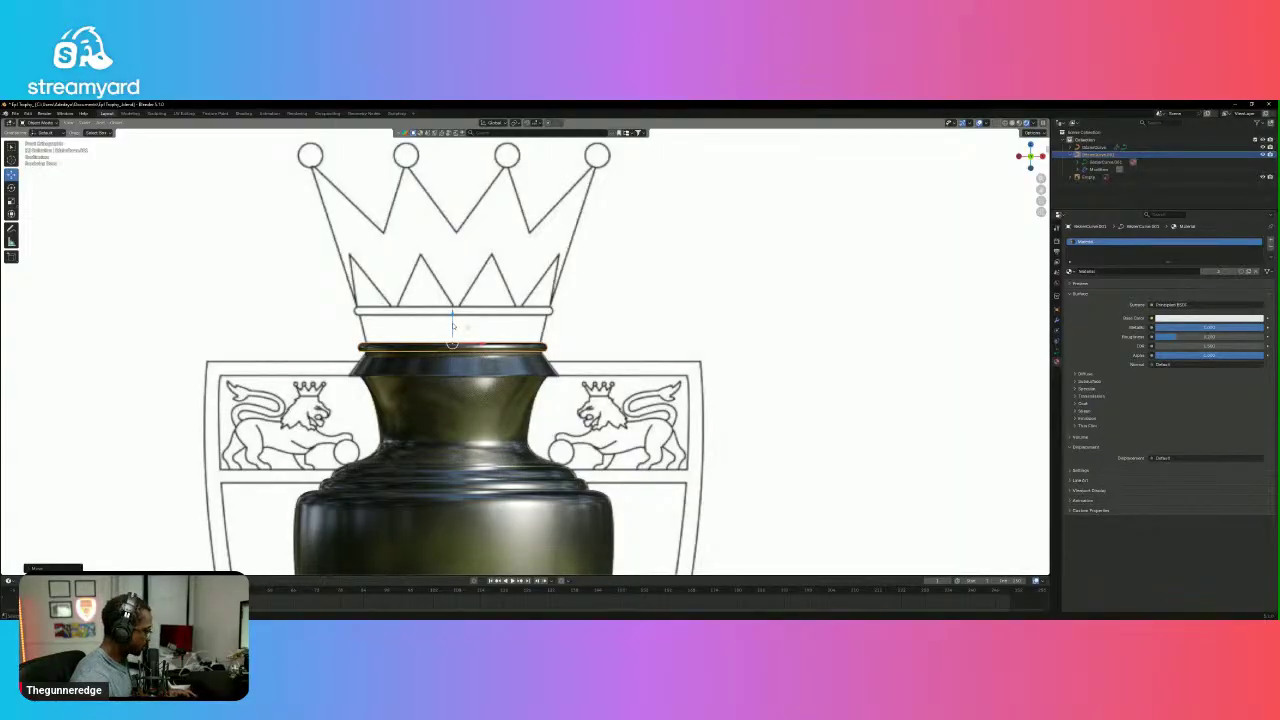
Duplicate the lower band ring and move the copy up along Z onto the reference's upper band.
key("shift+d")
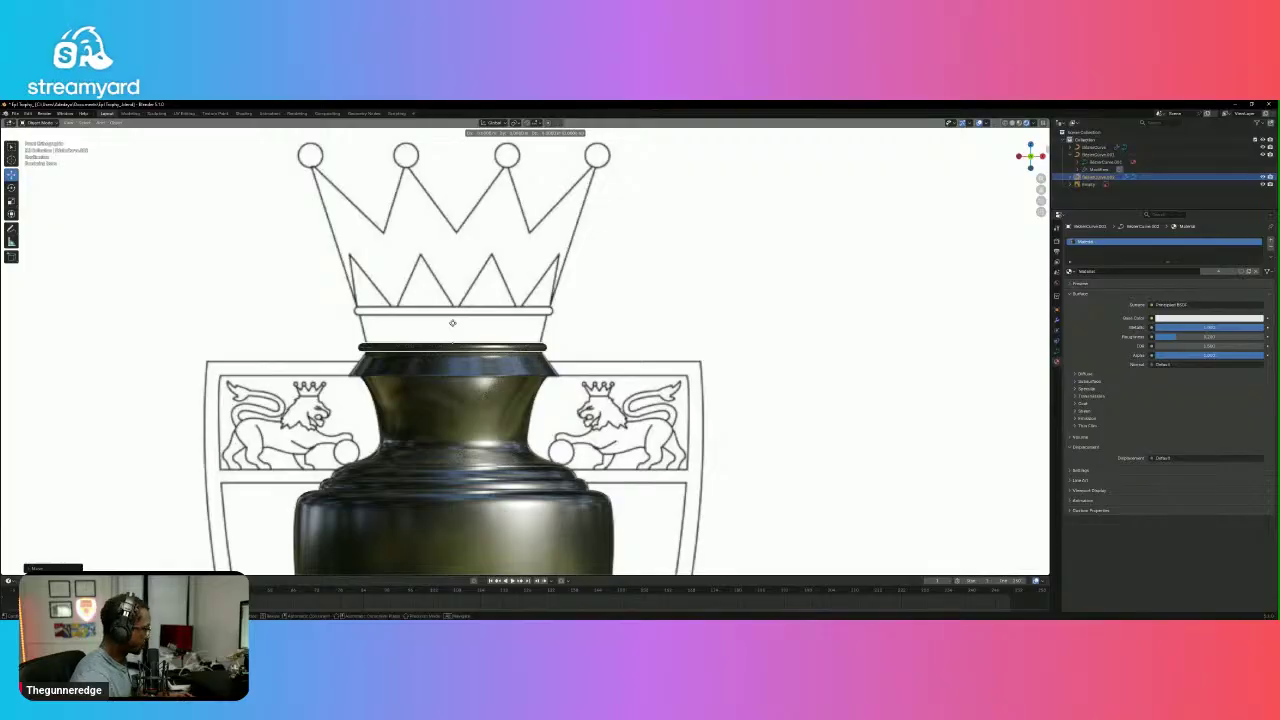
key("z")
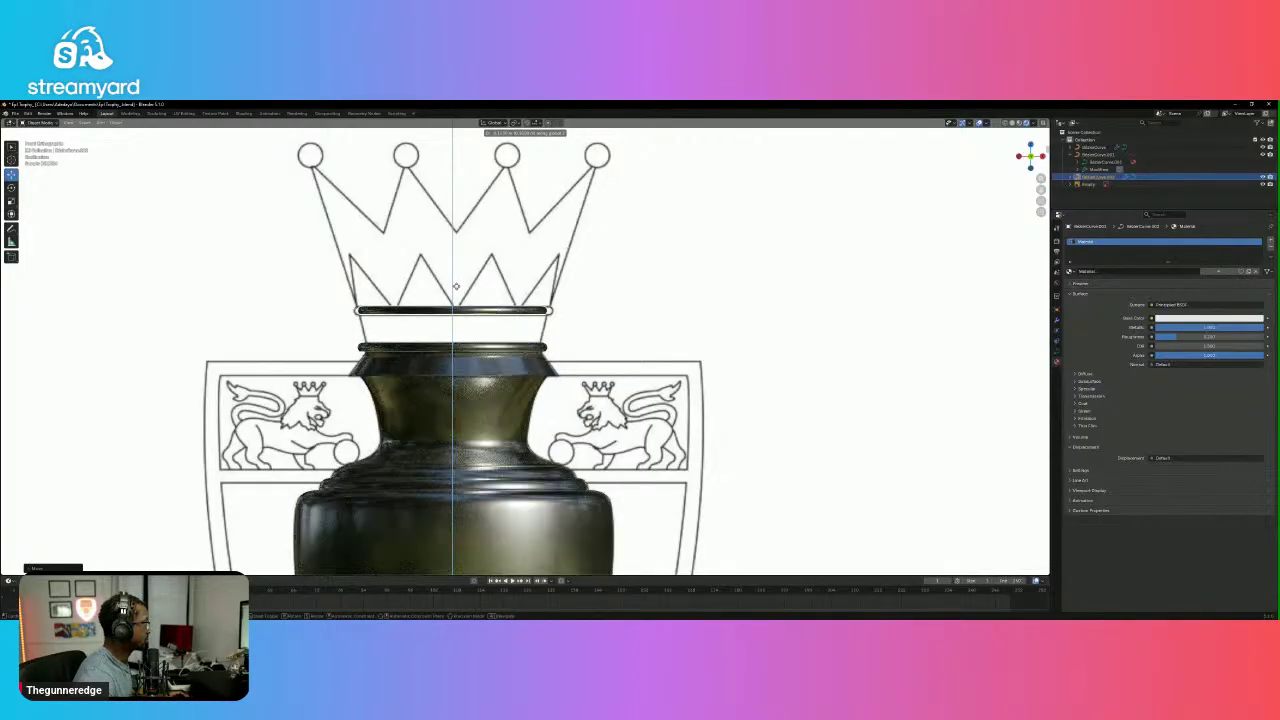
left_click(456, 287)
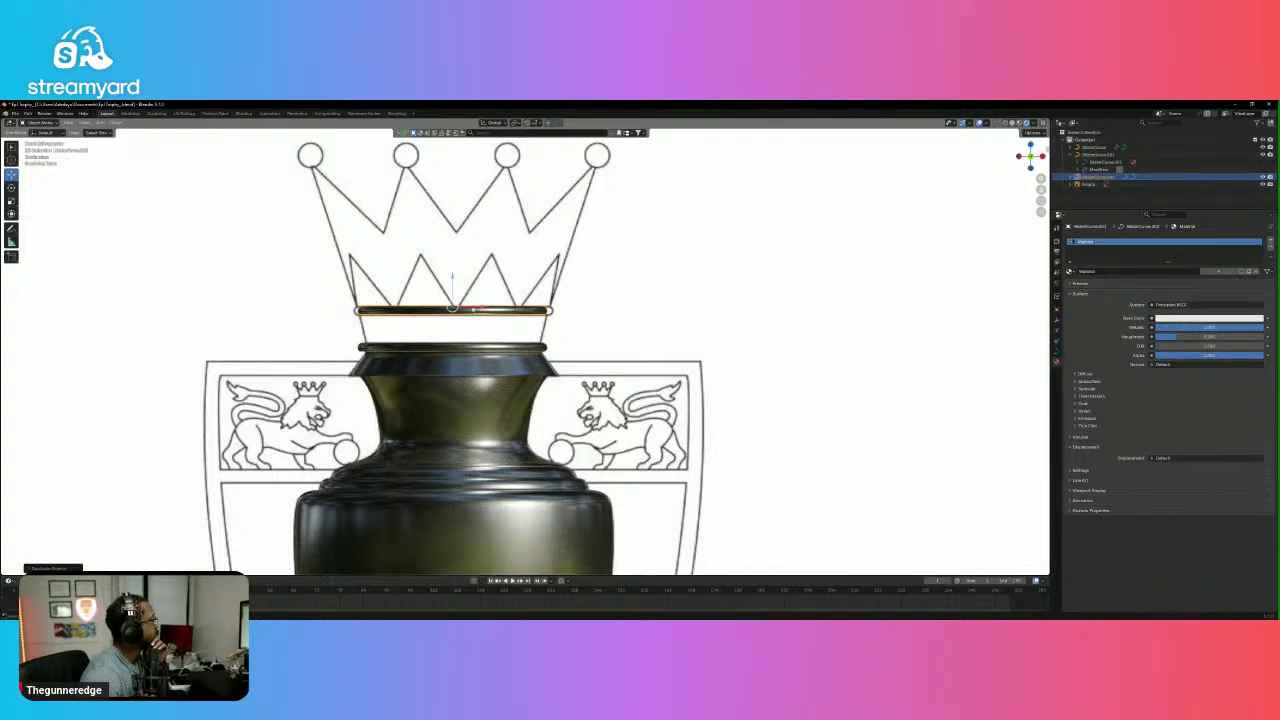
Scale the duplicated ring up slightly to fit the width of the reference's upper band.
left_click_drag(474, 309, 480, 309)
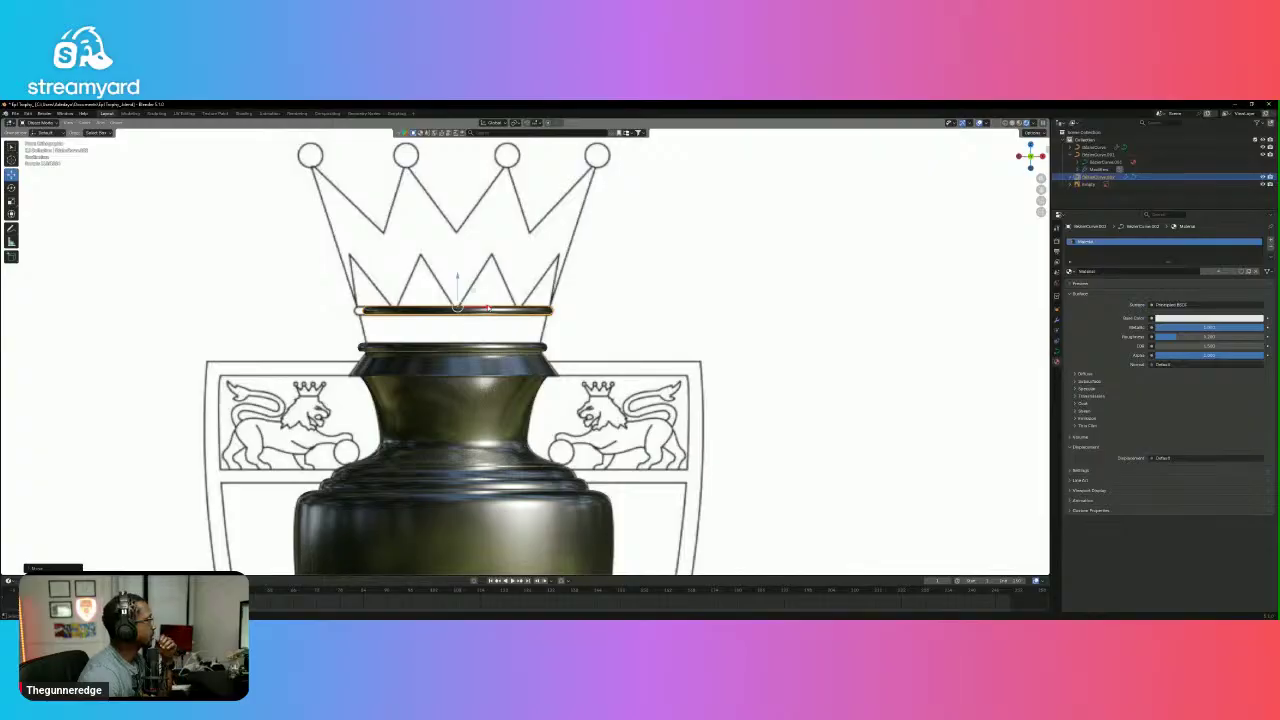
key("ctrl+z")
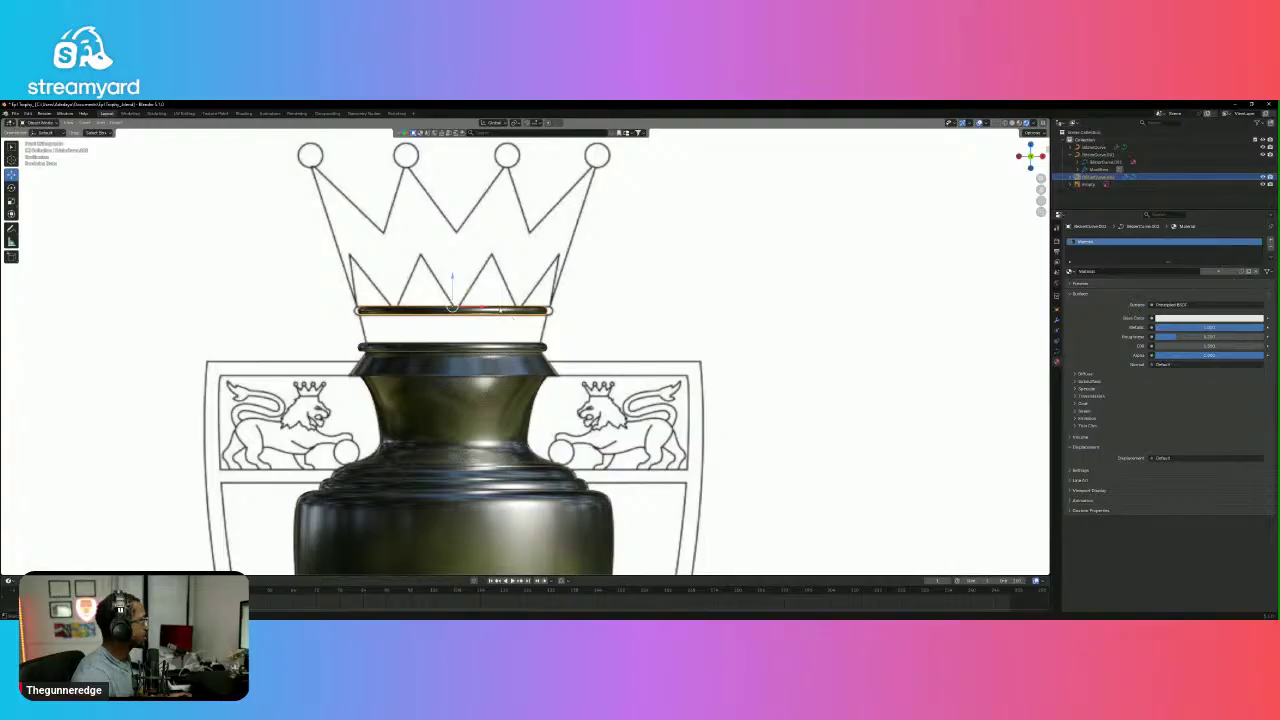
mouse_move(501, 309)
middle_mouse_down()
mouse_move(493, 330)
mouse_move(505, 323)
middle_mouse_up()
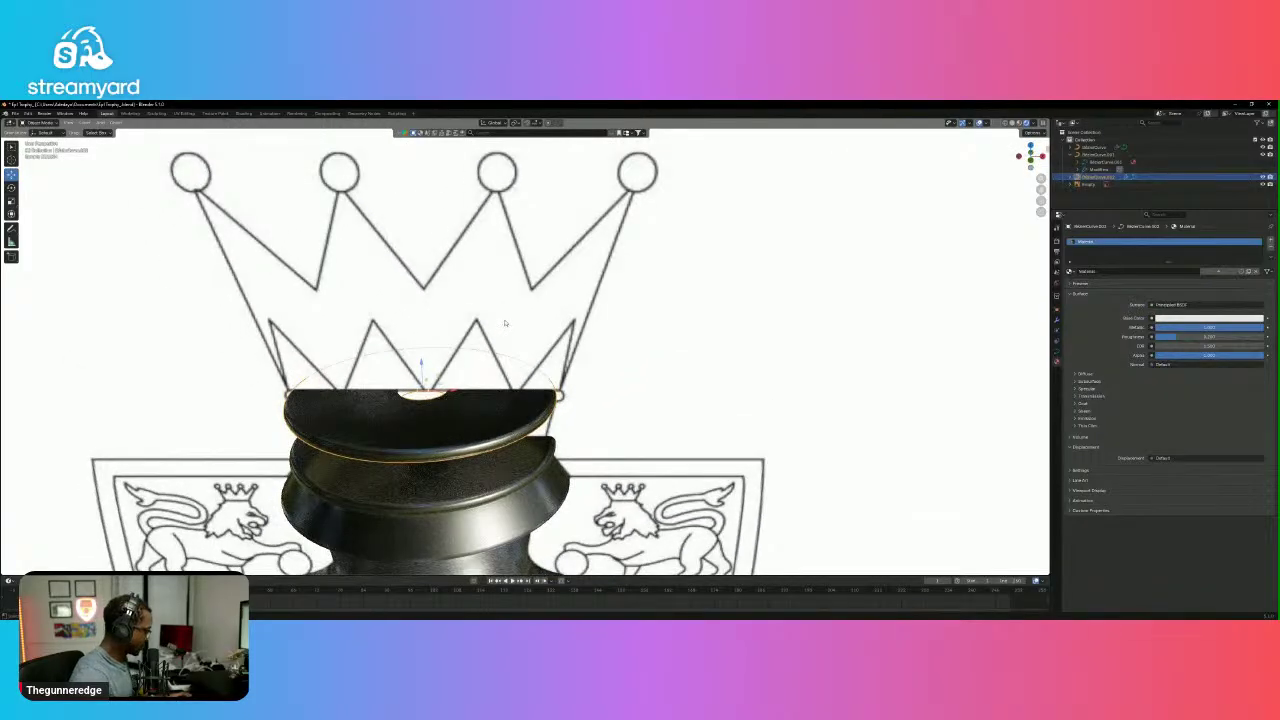
key("s")
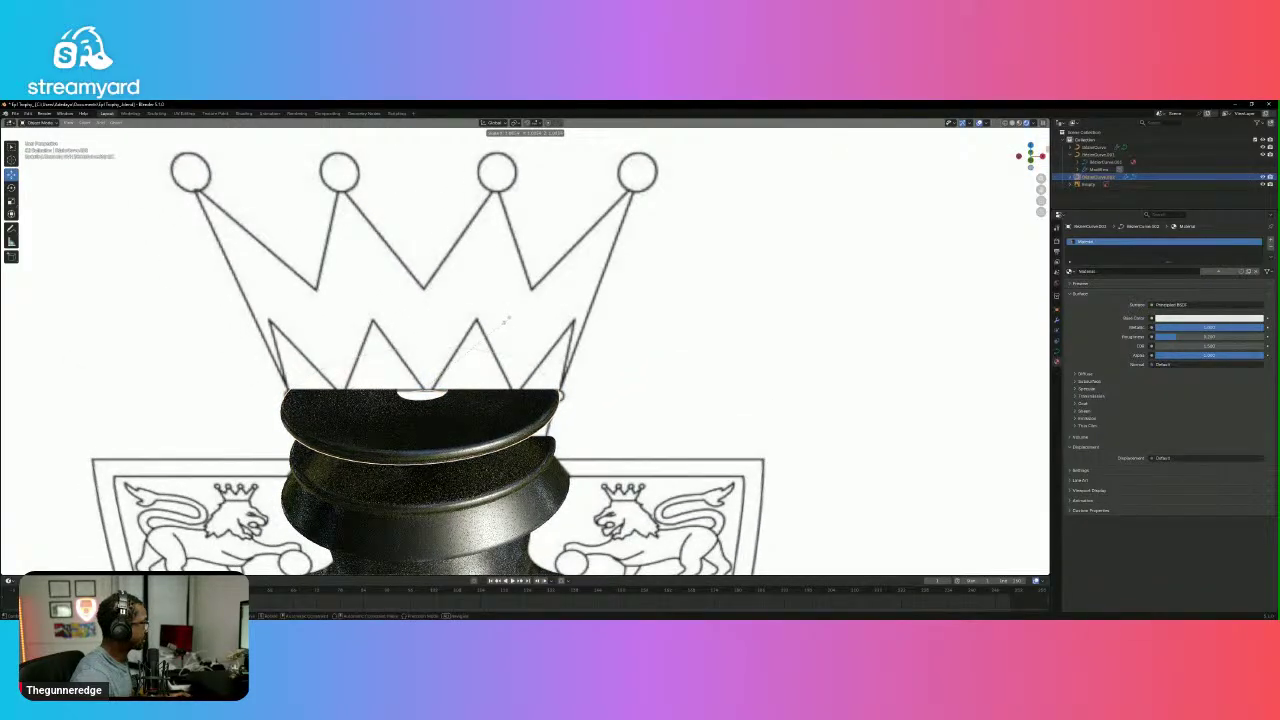
left_click(507, 320)
middle_click_drag(535, 354, 554, 329)
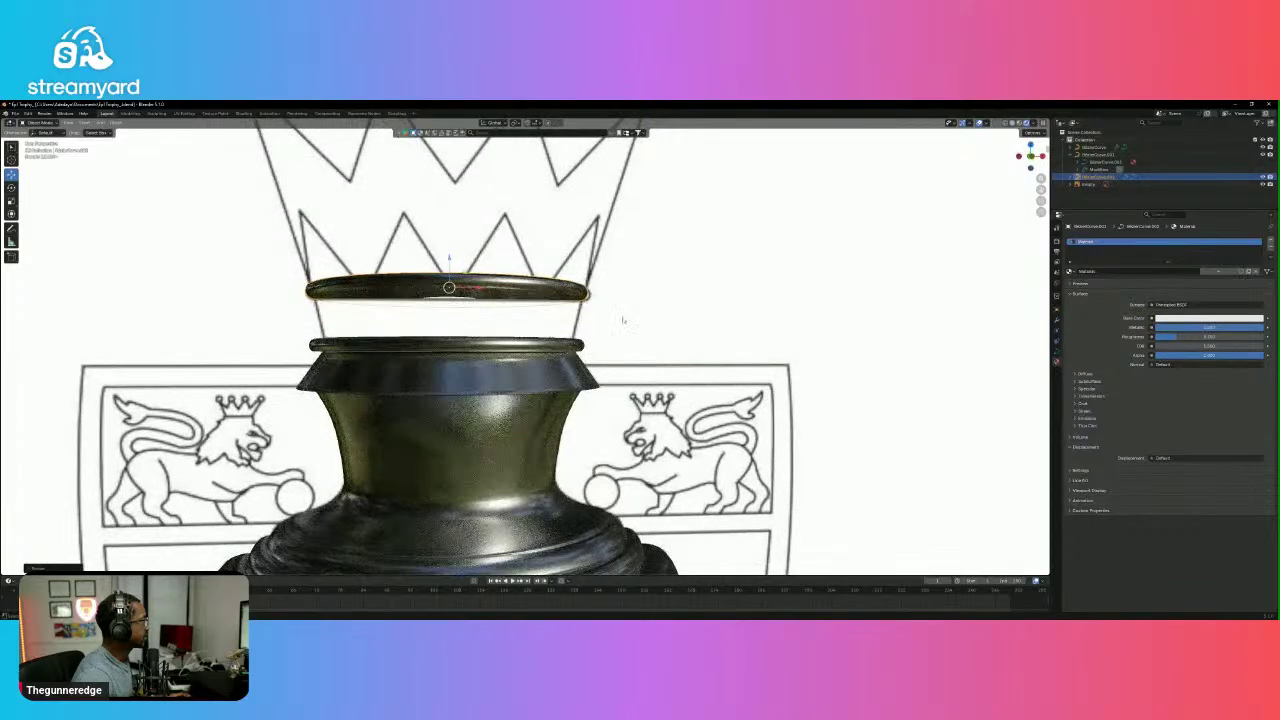
In front view, scale the upper band ring up a touch to match the width of the reference's upper band.
left_click(1031, 157)
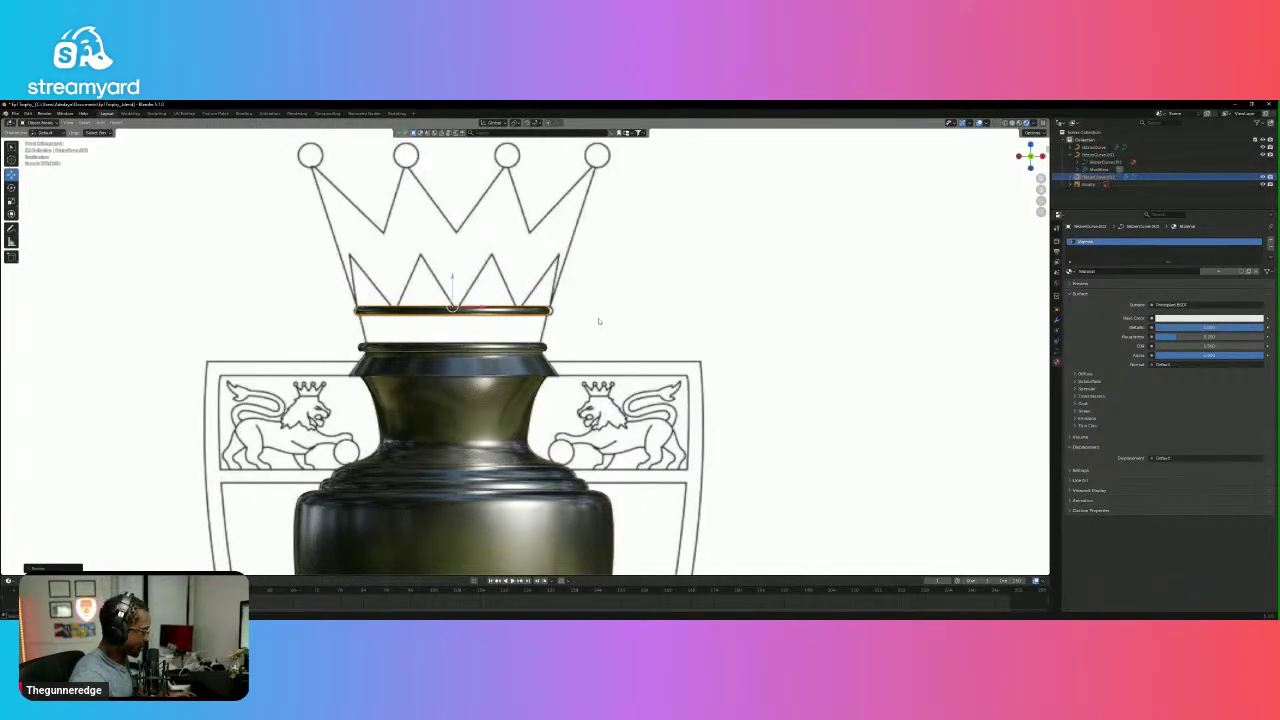
key("s")
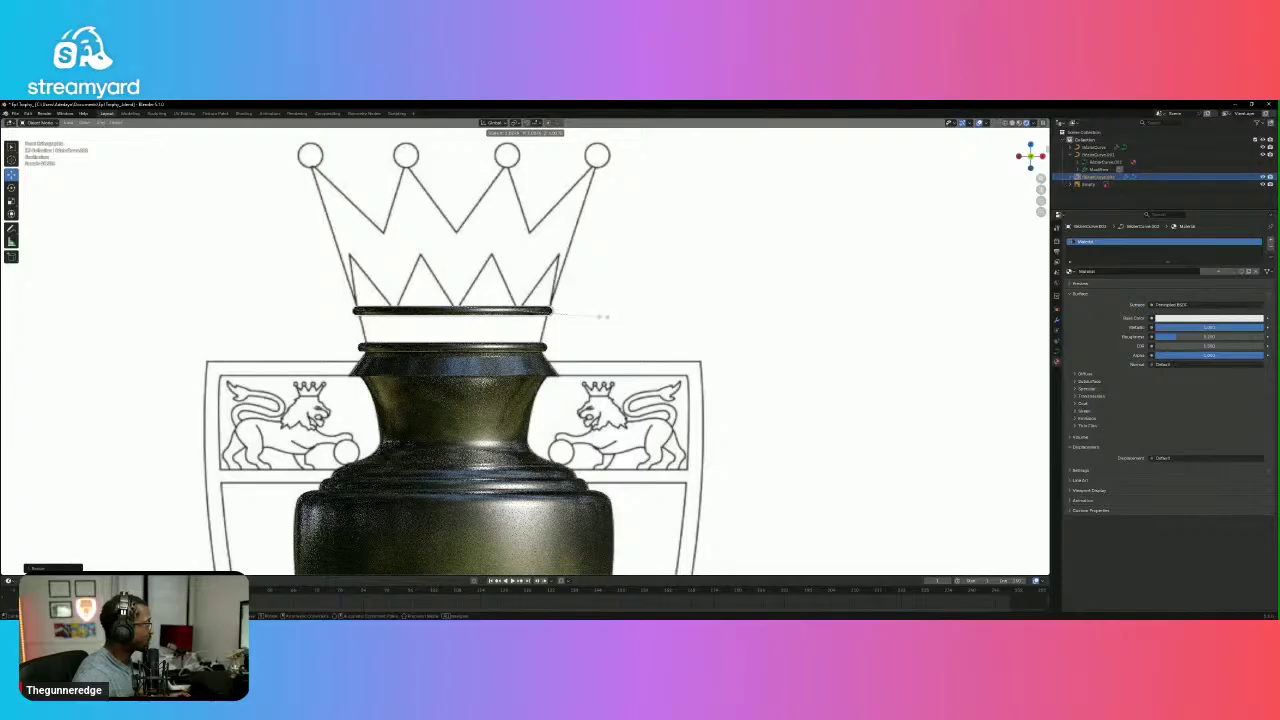
left_click(605, 317)
Scale the lower band ring down slightly to fit the reference and adjust its position along X on the collar.
left_click(454, 346)
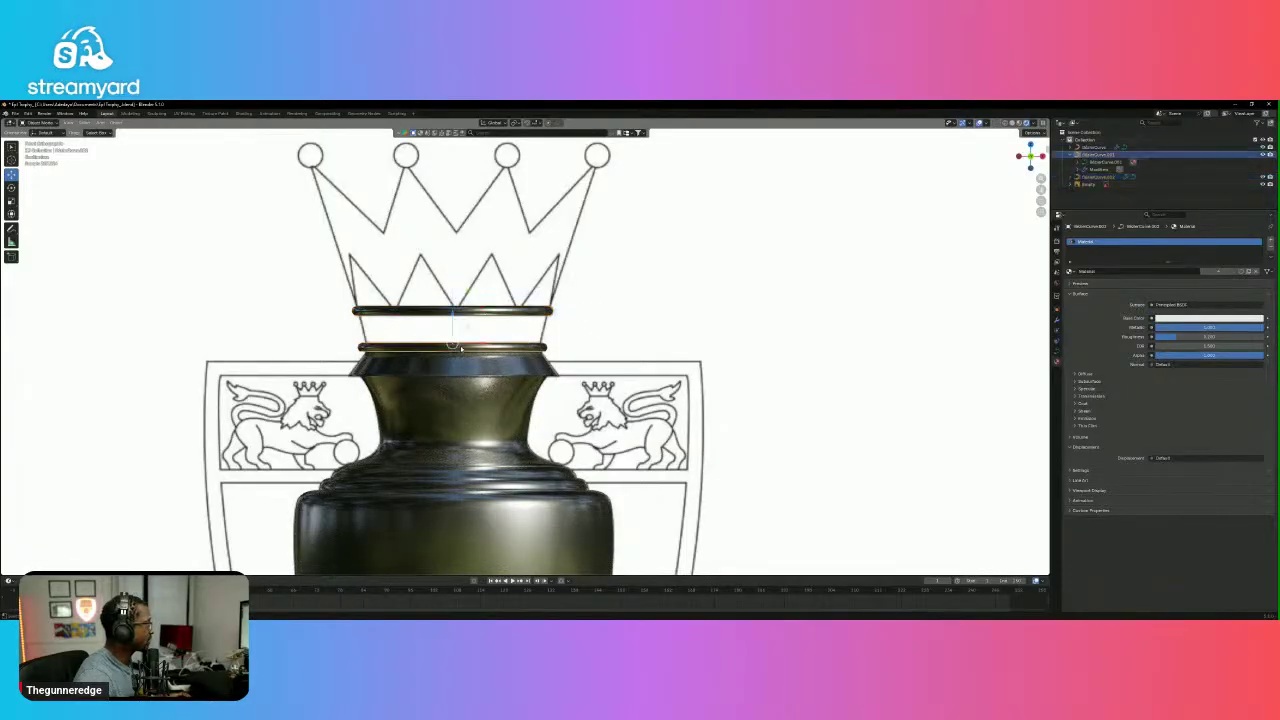
key("s")
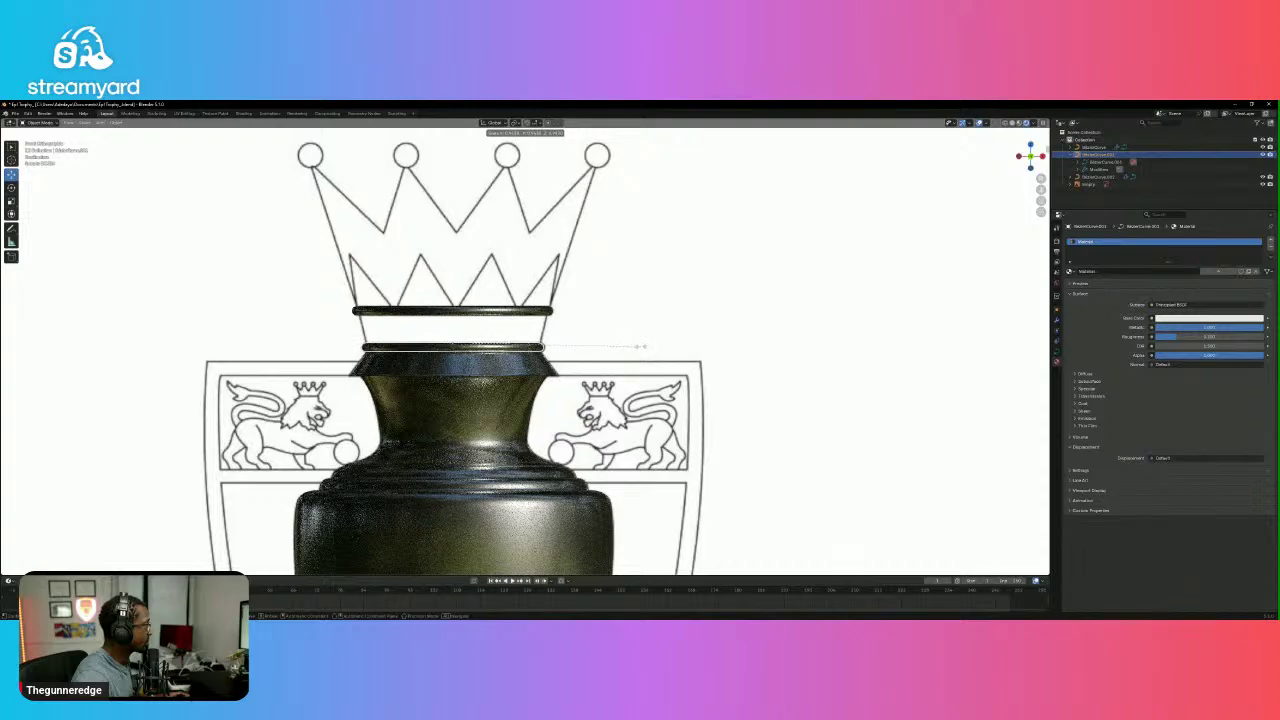
left_click(642, 347)
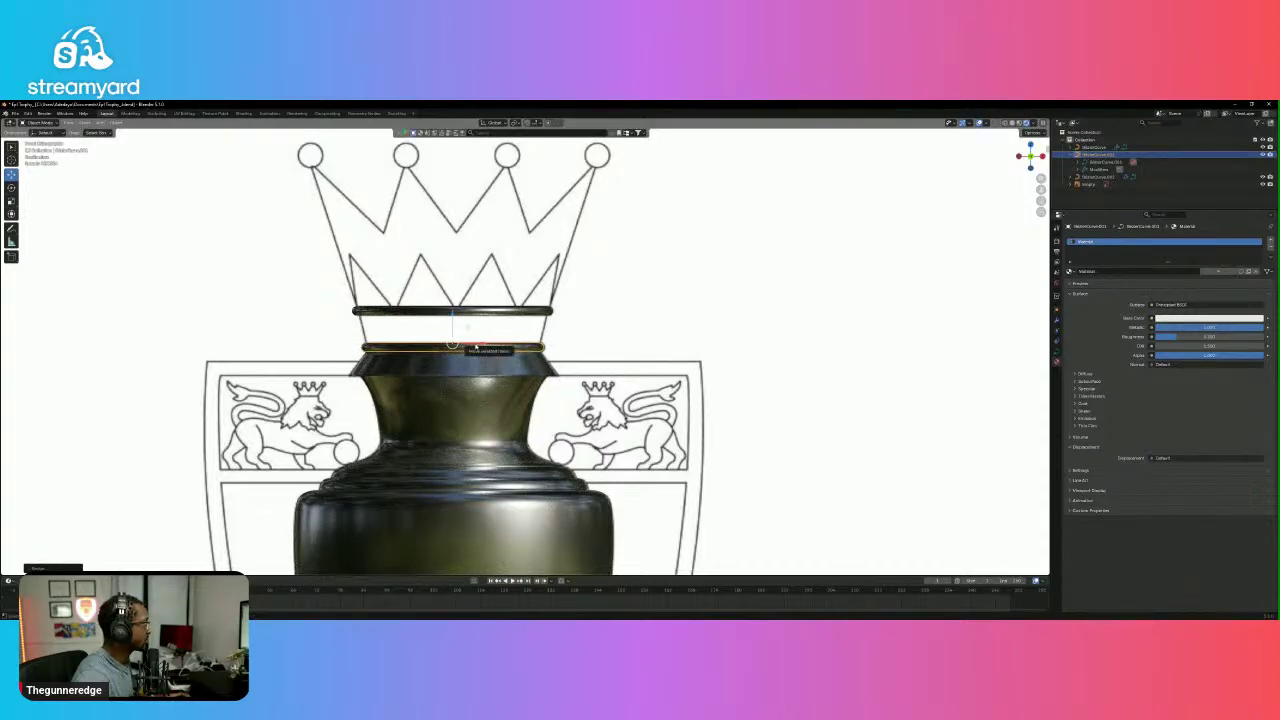
key("g")
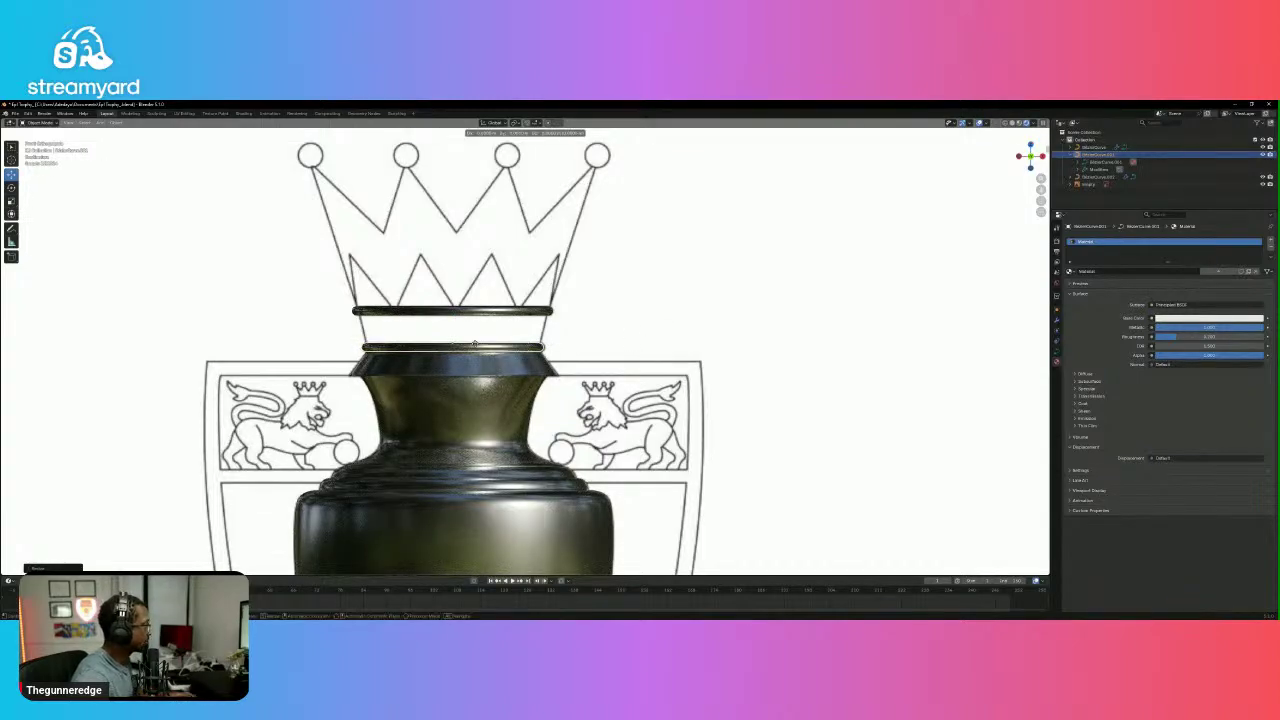
key("x")
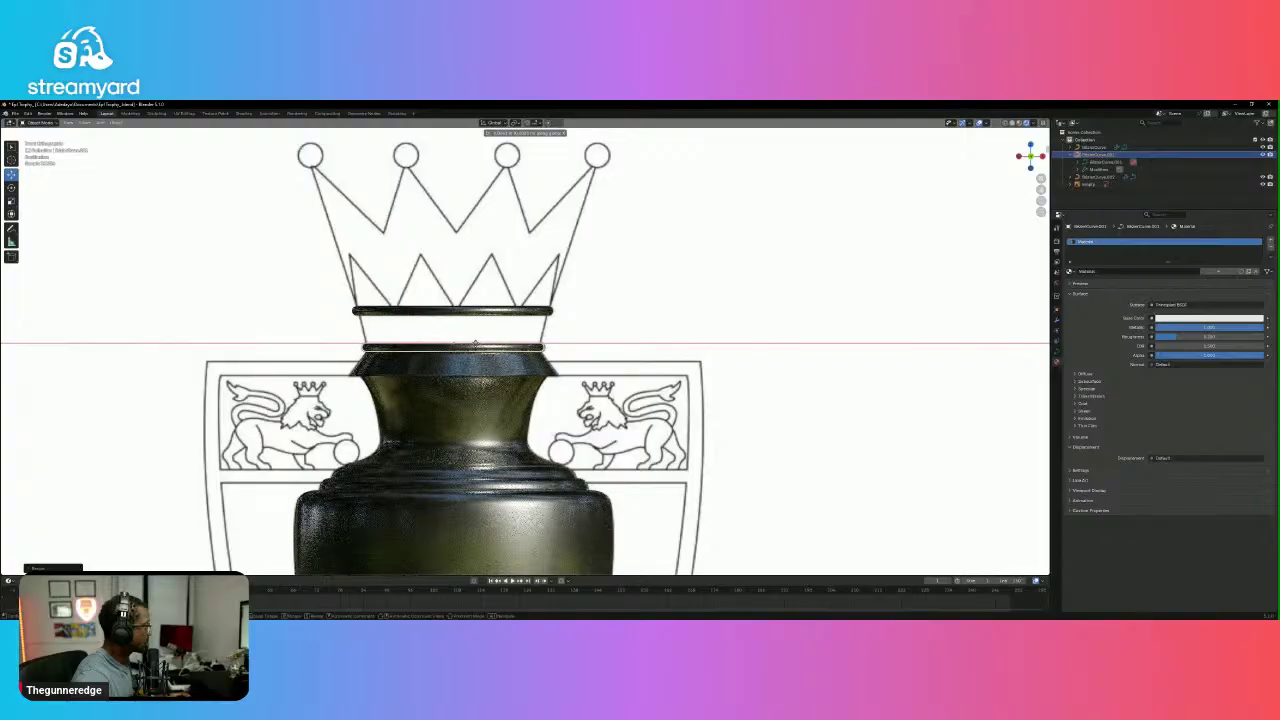
left_click(480, 338)
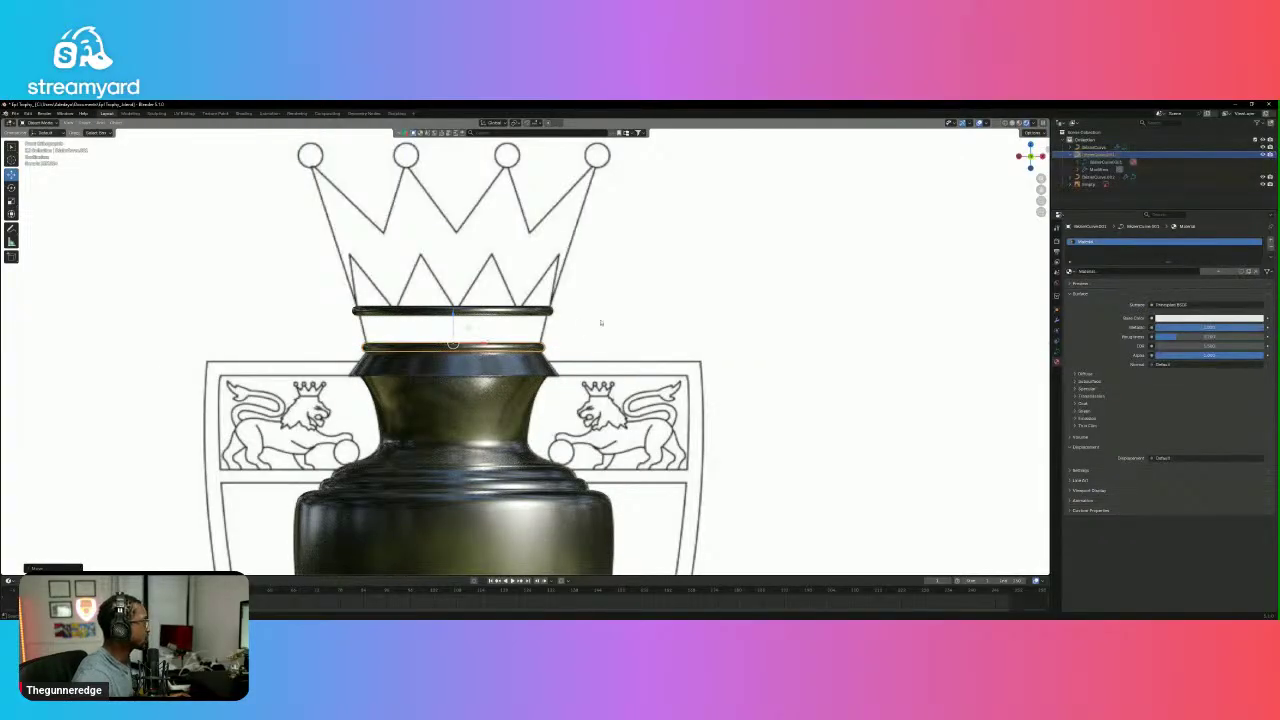
left_click(630, 310)
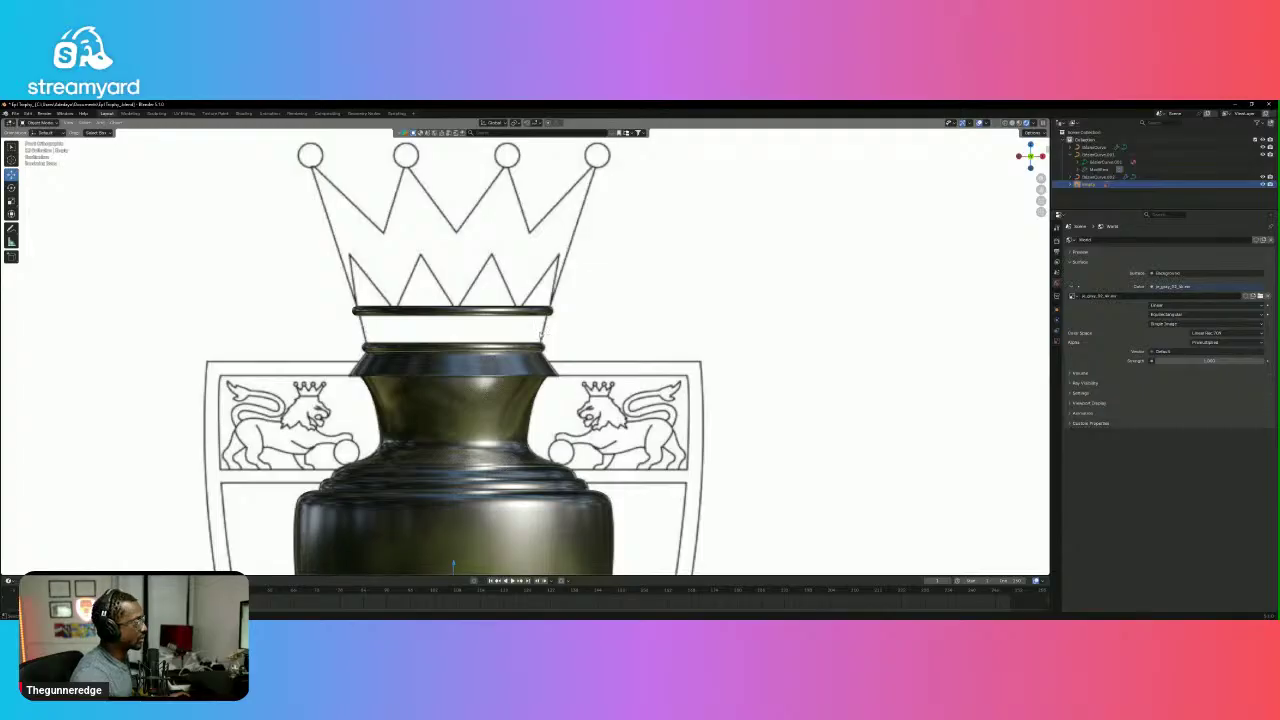
Temporarily hide the reference image to examine the trophy's body and band rings, and show it again in front view.
middle_click_drag(540, 334, 560, 411)
scroll(557, 391, "down", 5)
scroll(586, 425, "down", 2)
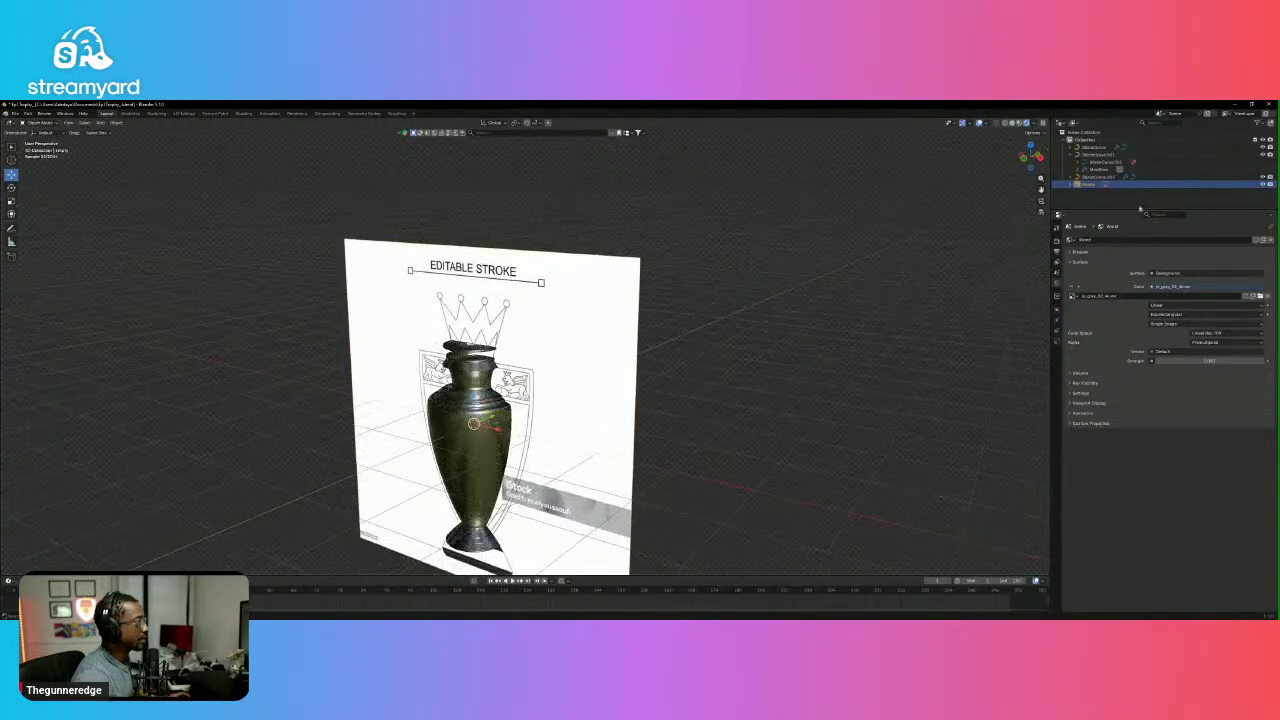
left_click(1262, 184)
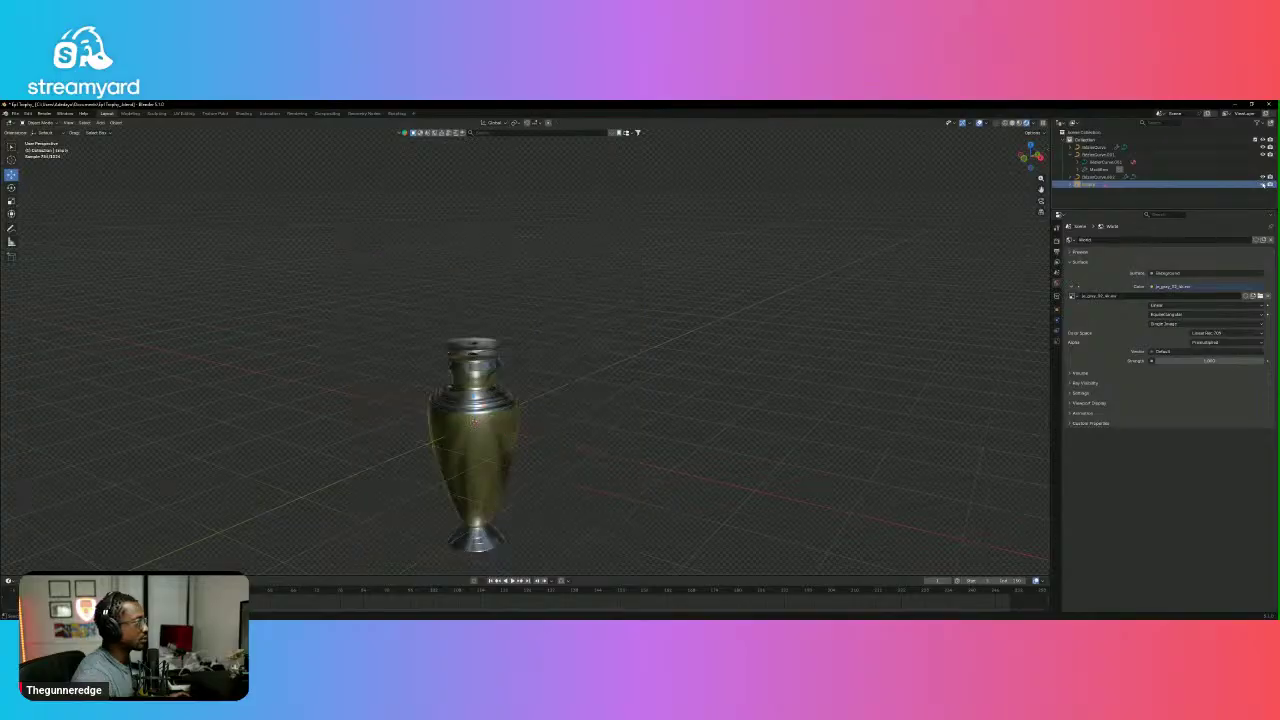
scroll(543, 437, "down", 2)
scroll(551, 460, "up", 8)
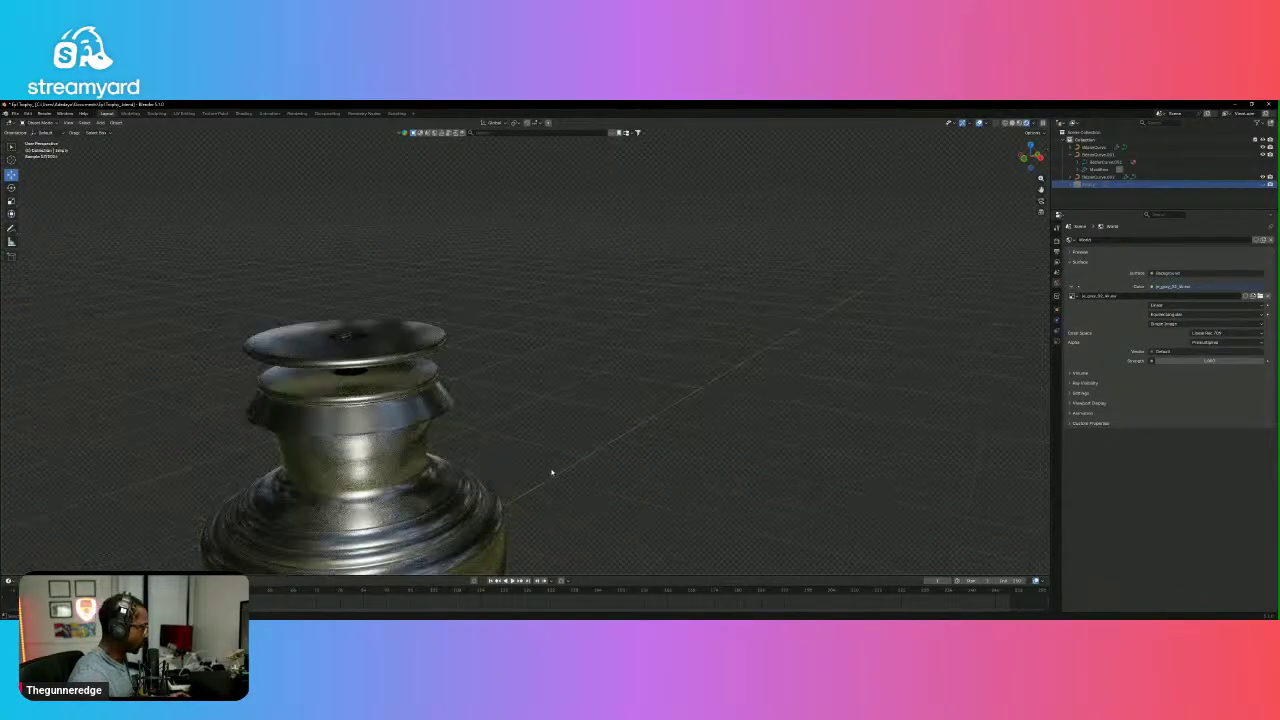
middle_click_drag(552, 472, 632, 215, "shift")
scroll(597, 349, "up", 3)
scroll(596, 349, "down", 4)
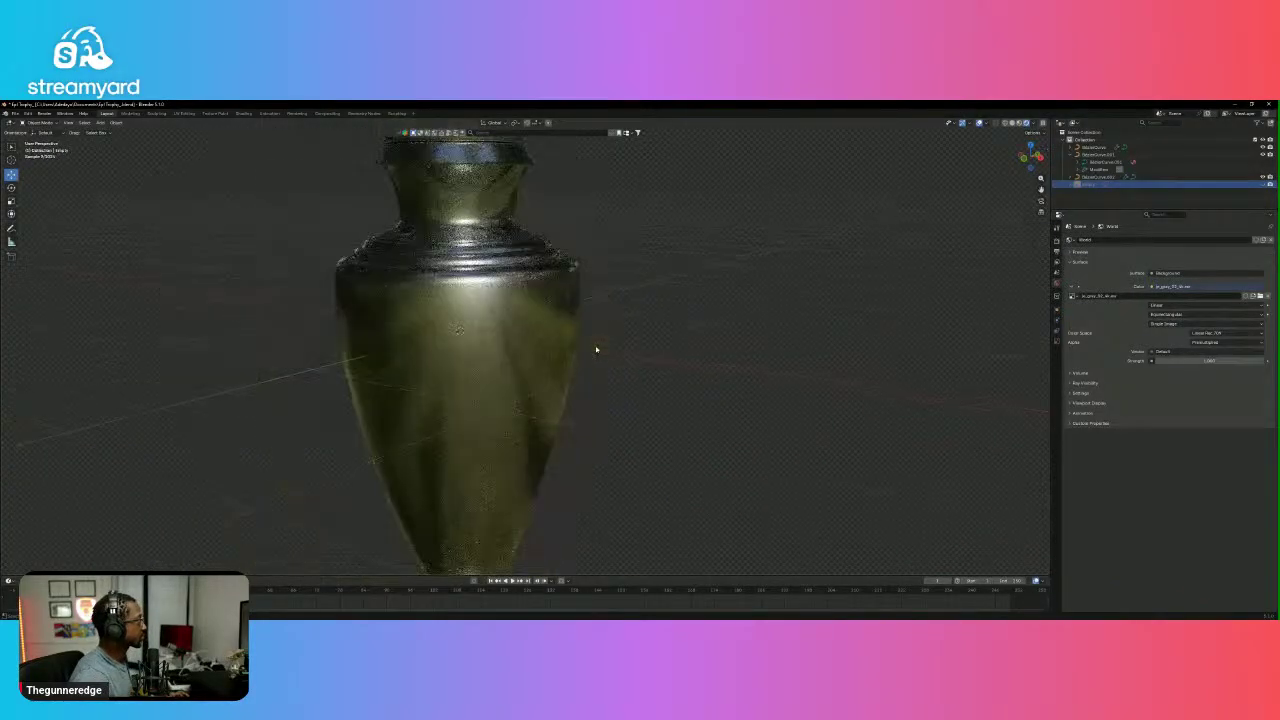
scroll(596, 349, "down", 3)
middle_click_drag(594, 349, 568, 358)
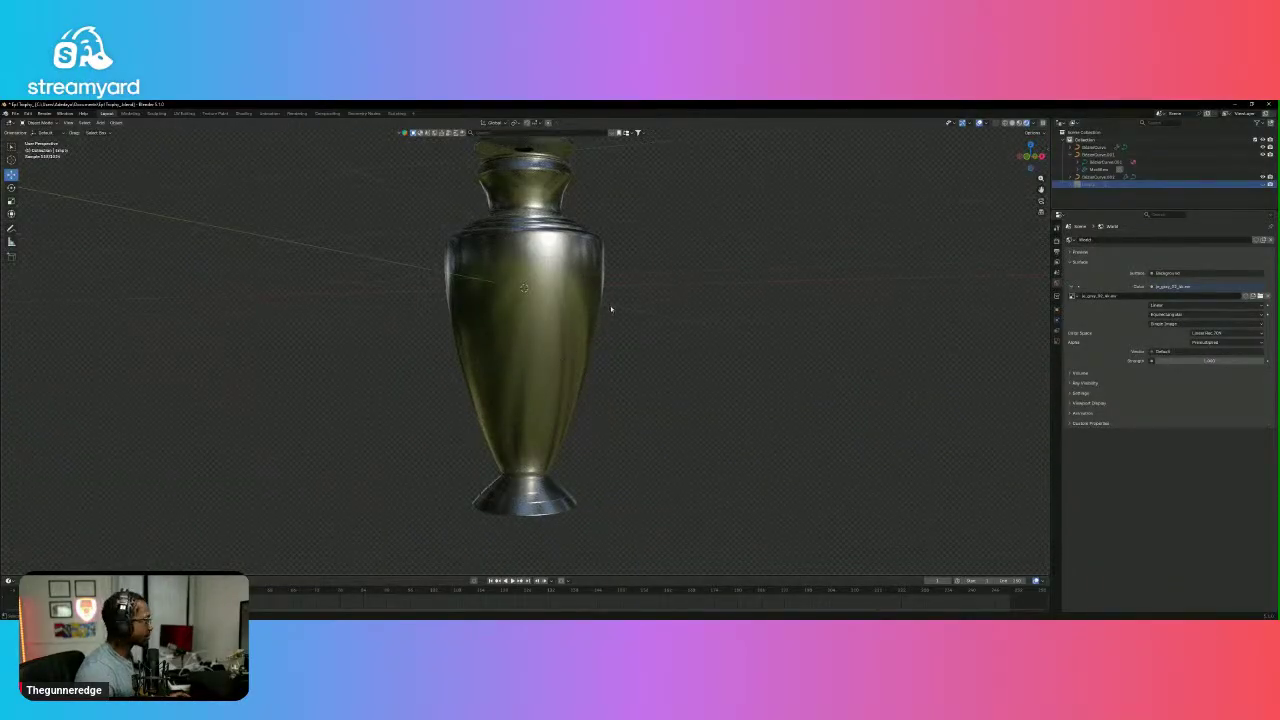
middle_click_drag(643, 313, 625, 350)
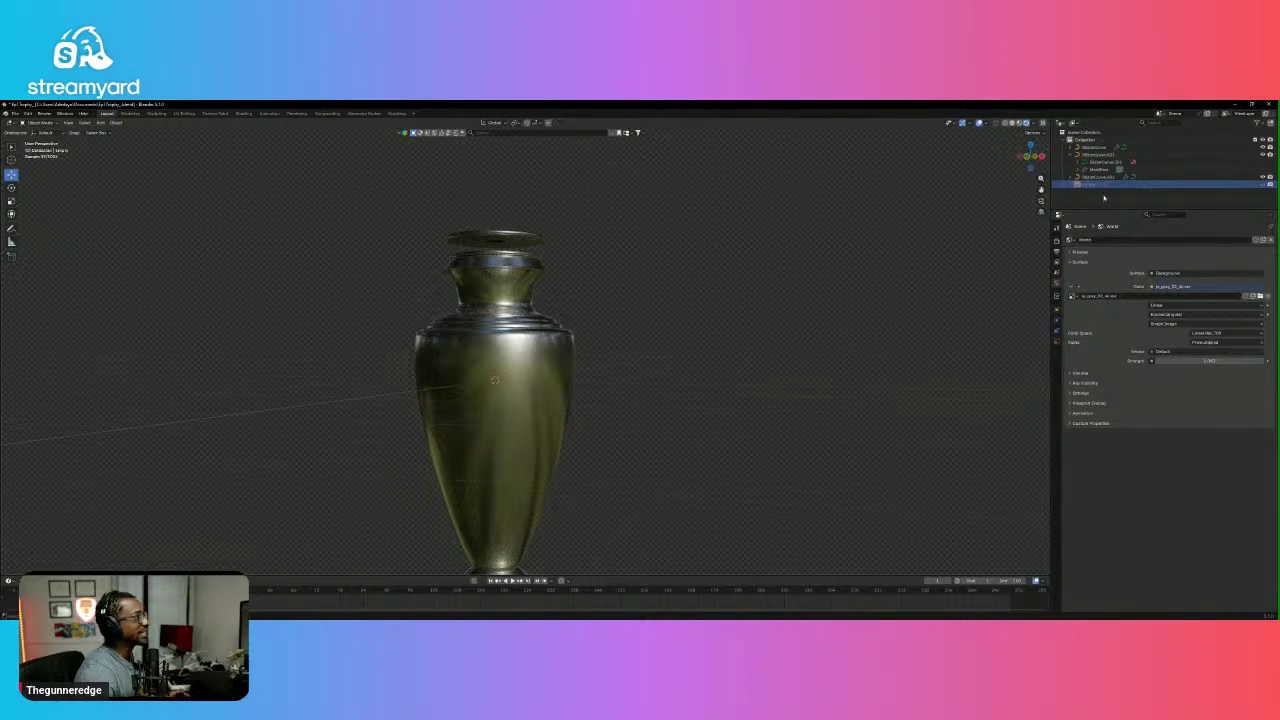
left_click(1268, 185)
left_click(1030, 157)
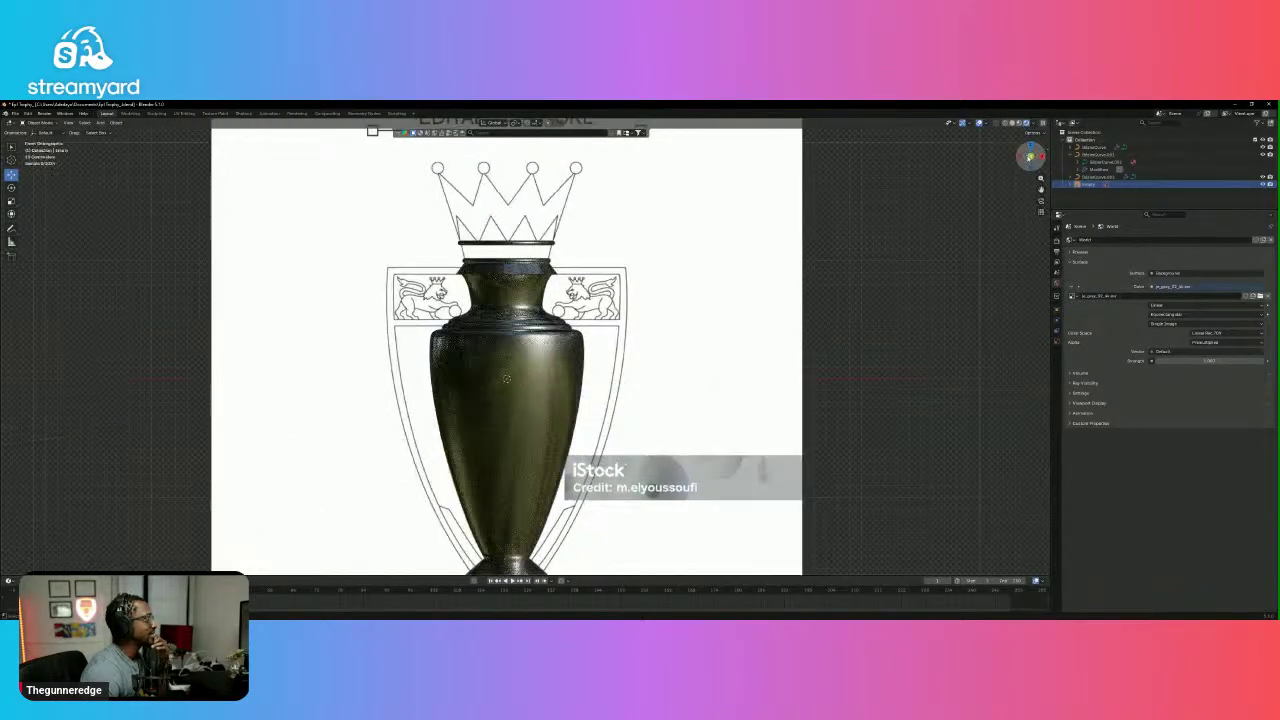
Add a Bezier curve and move it up to the height of the collar's lower band ring.
scroll(690, 252, "up", 4)
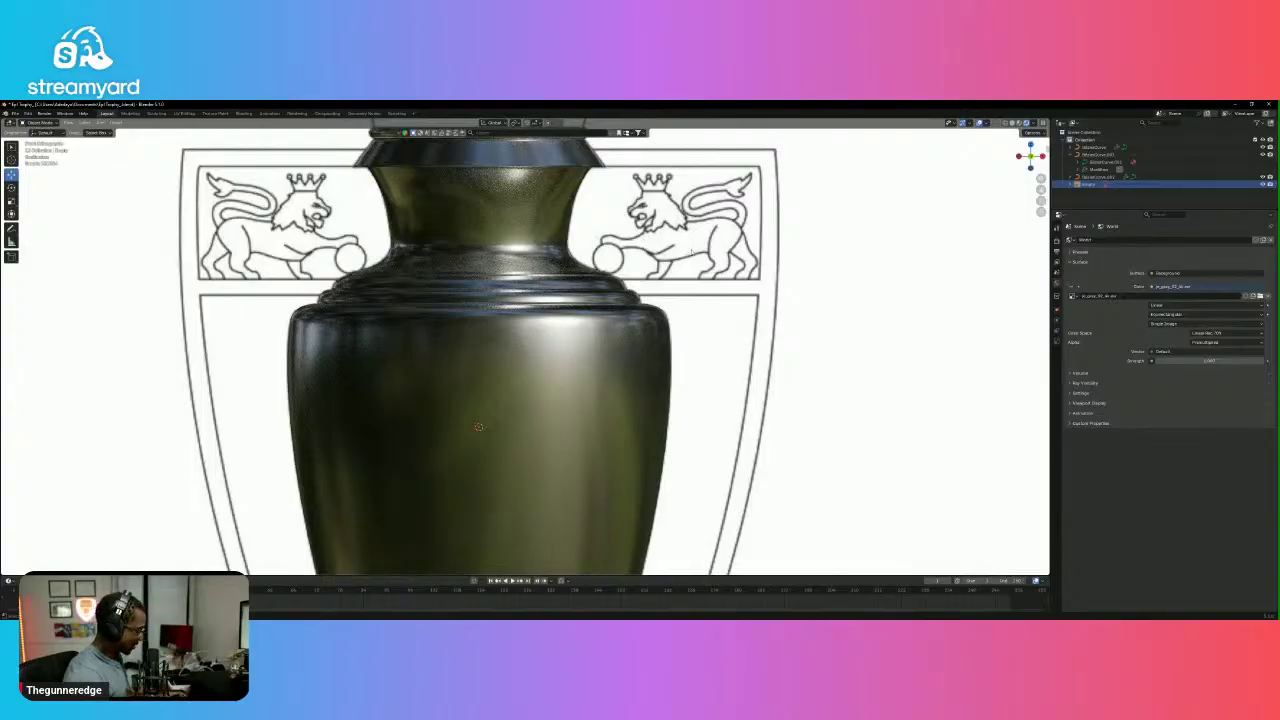
scroll(700, 290, "up", 5, "shift")
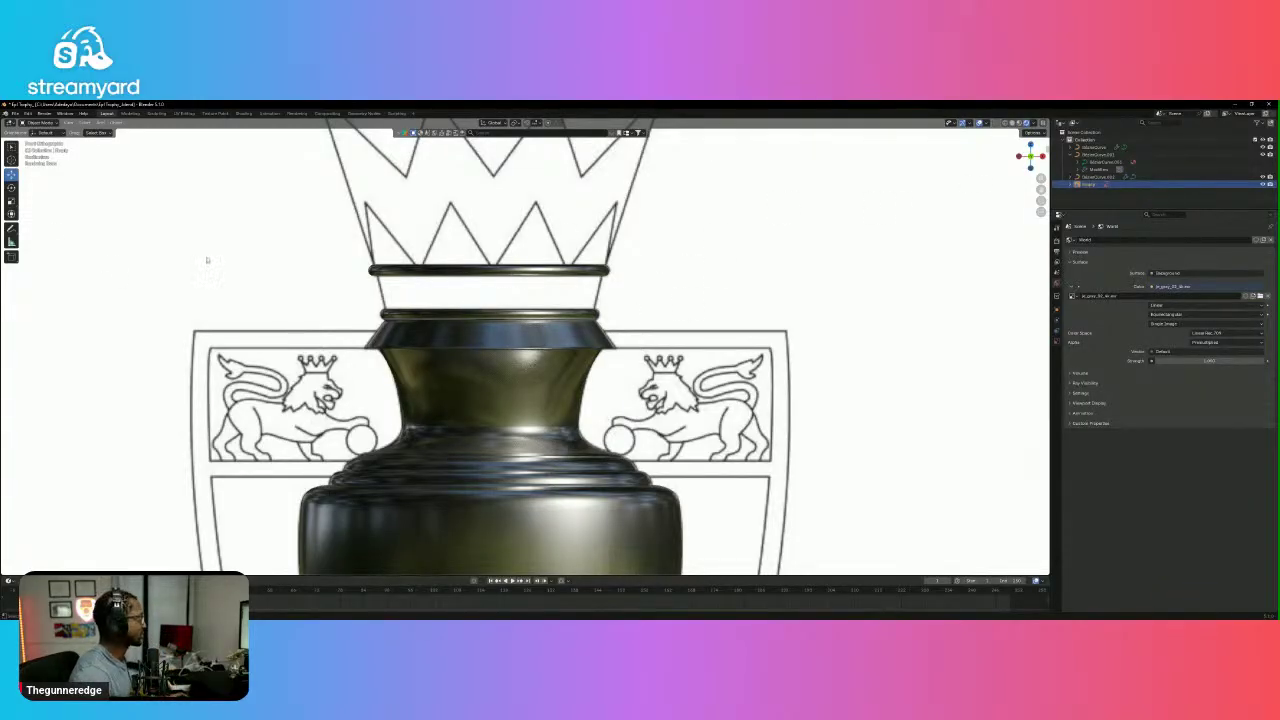
key("shift+a")
mouse_move(207, 258)
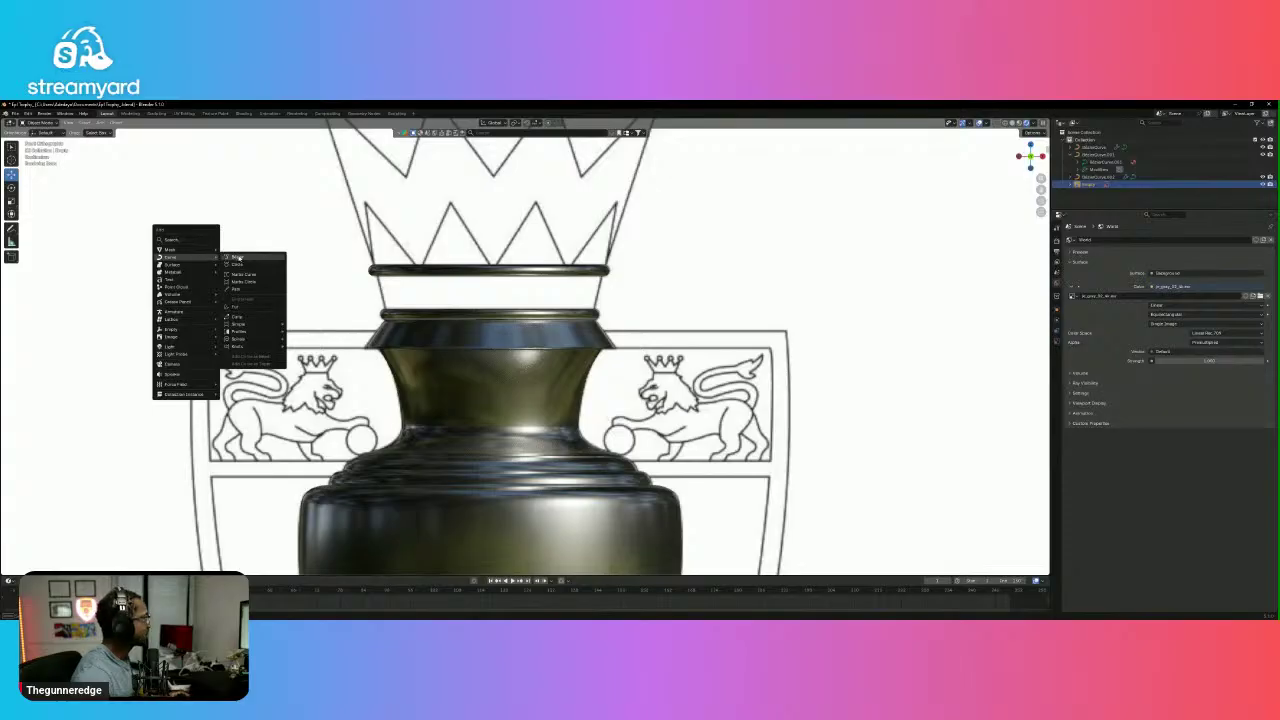
left_click(238, 258)
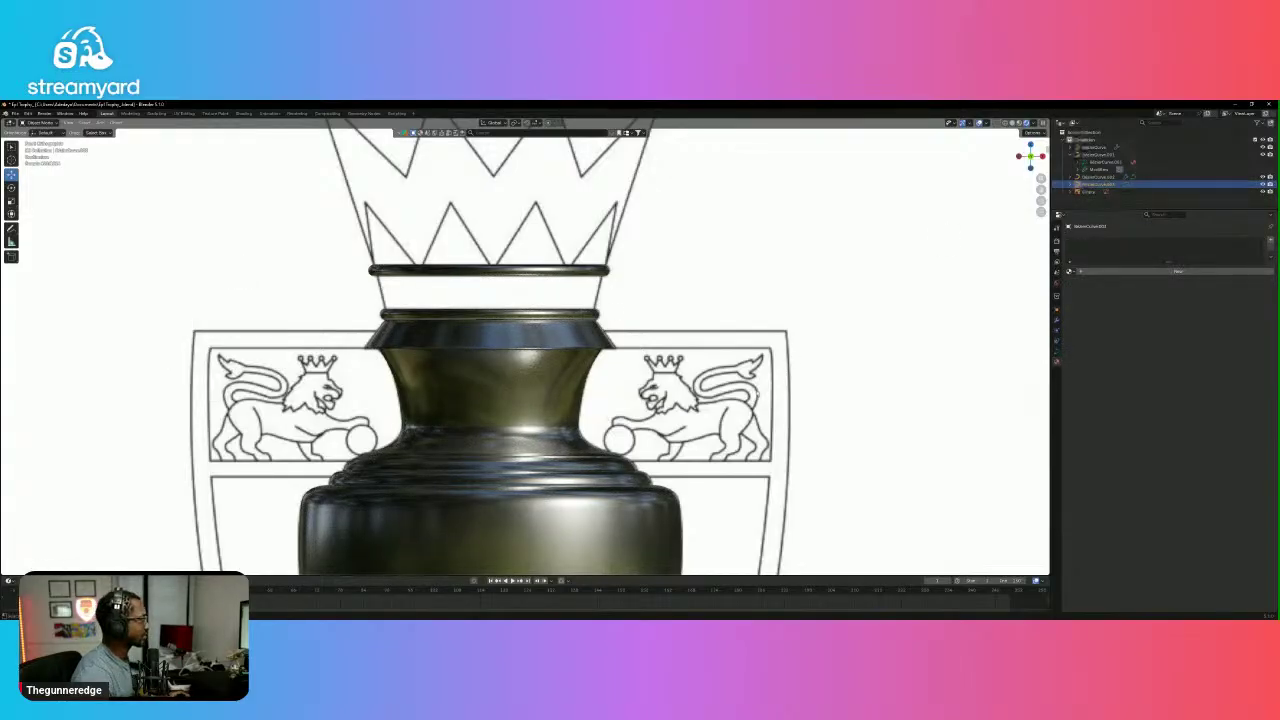
key("g")
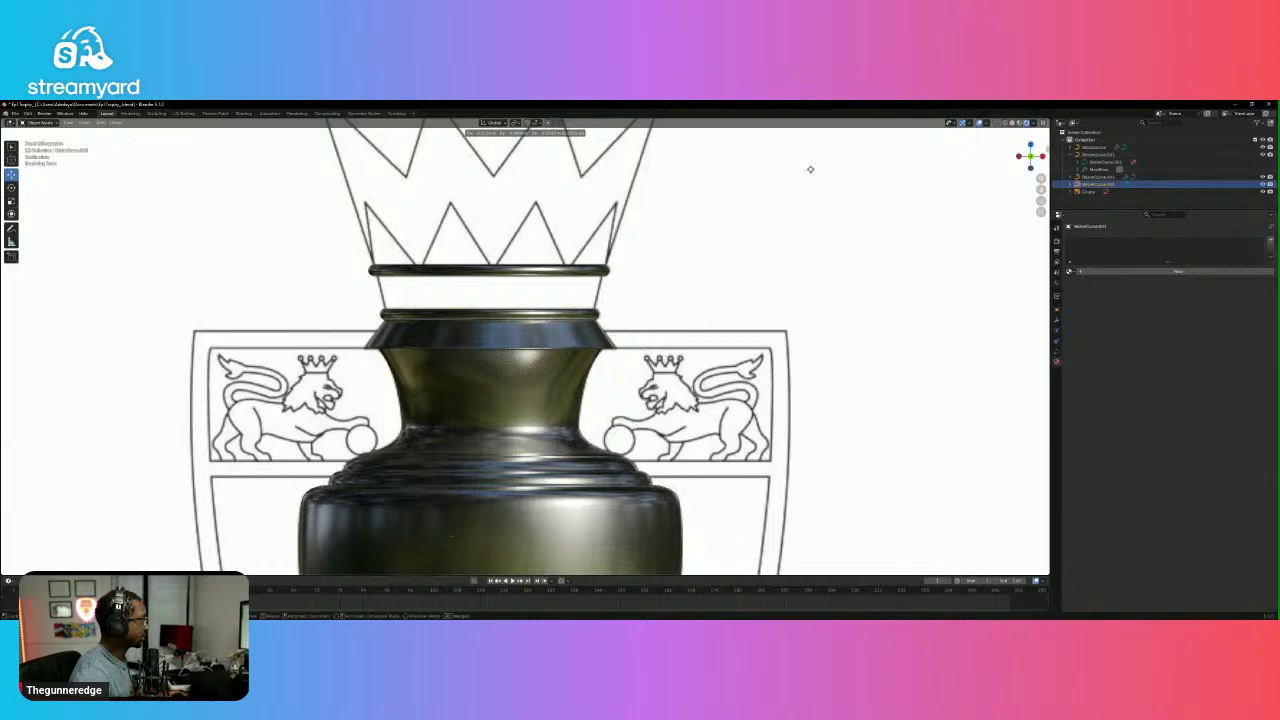
right_click(790, 552)
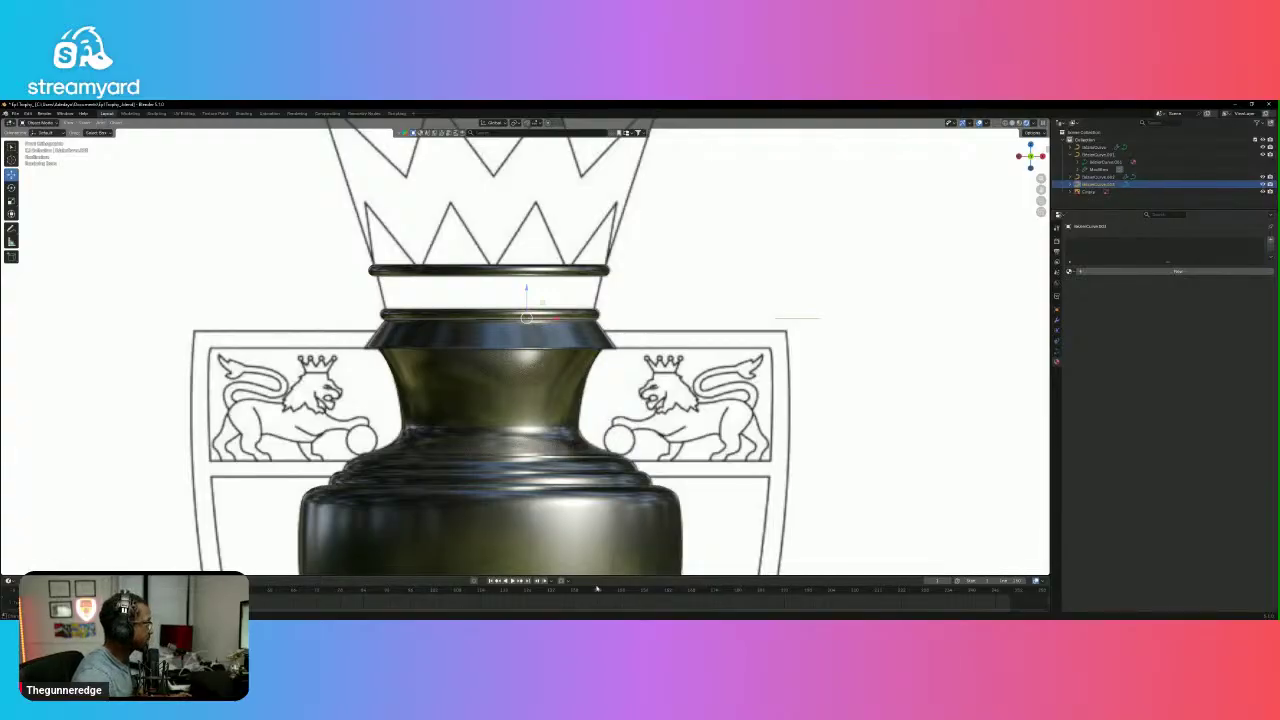
left_click(1082, 186)
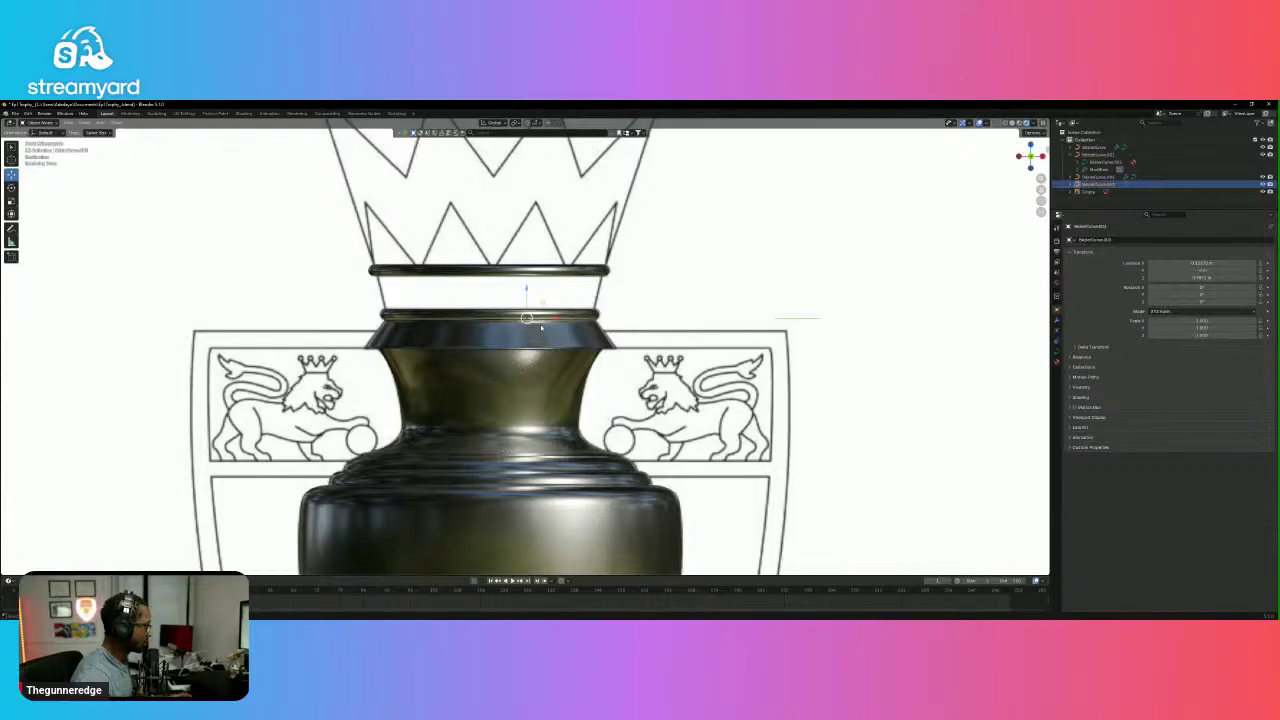
In Edit Mode, move the new curve's left control point to the collar's center at the lower band ring's upper edge.
key("Tab")
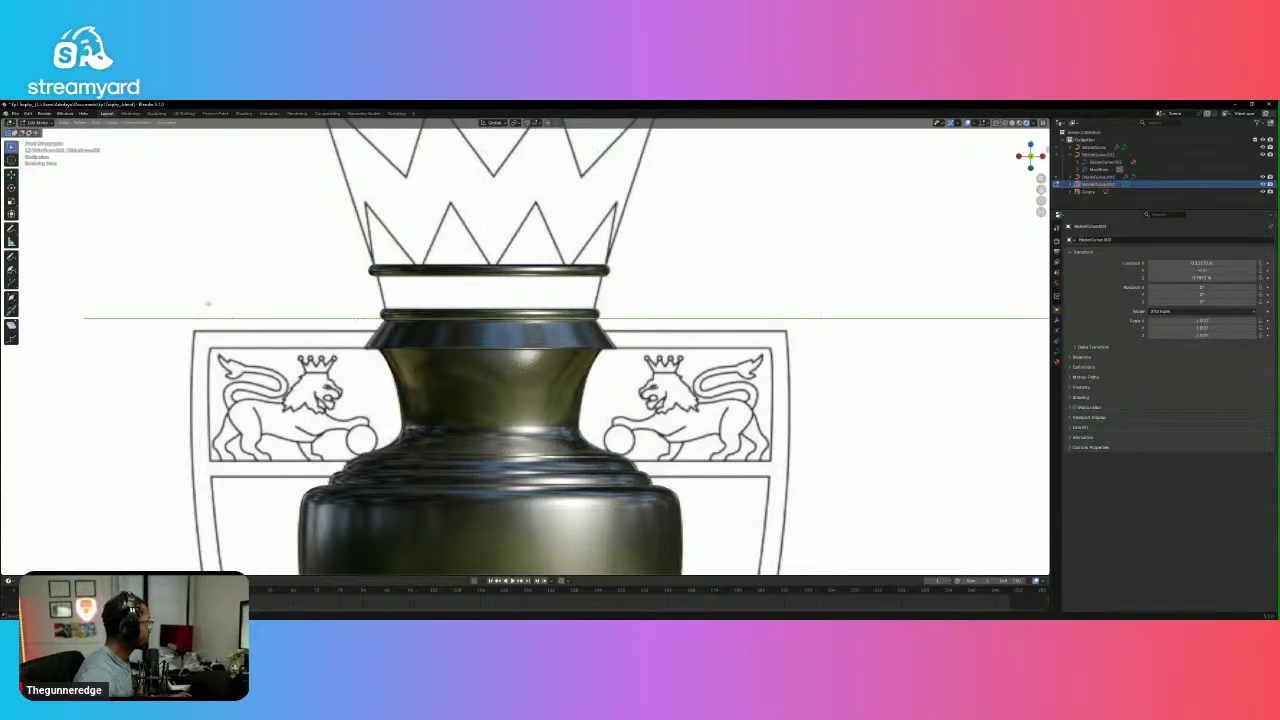
left_click_drag(209, 300, 265, 340)
key("g")
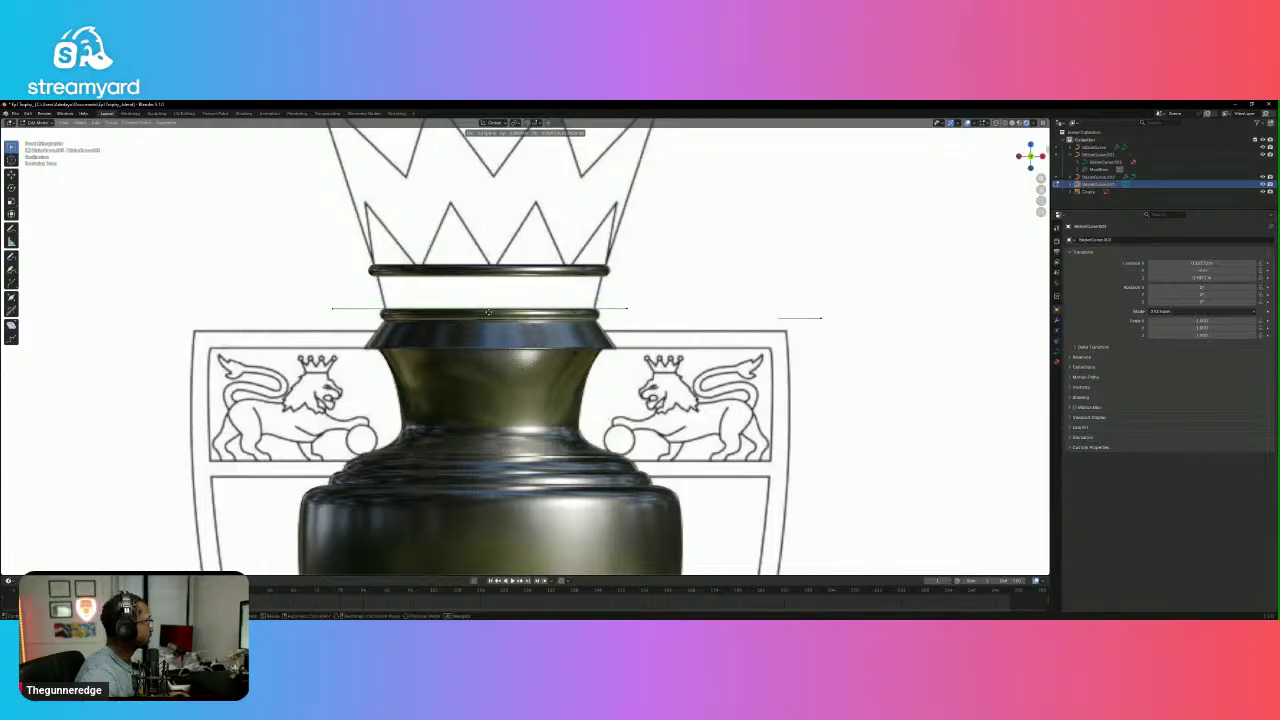
left_click(492, 314)
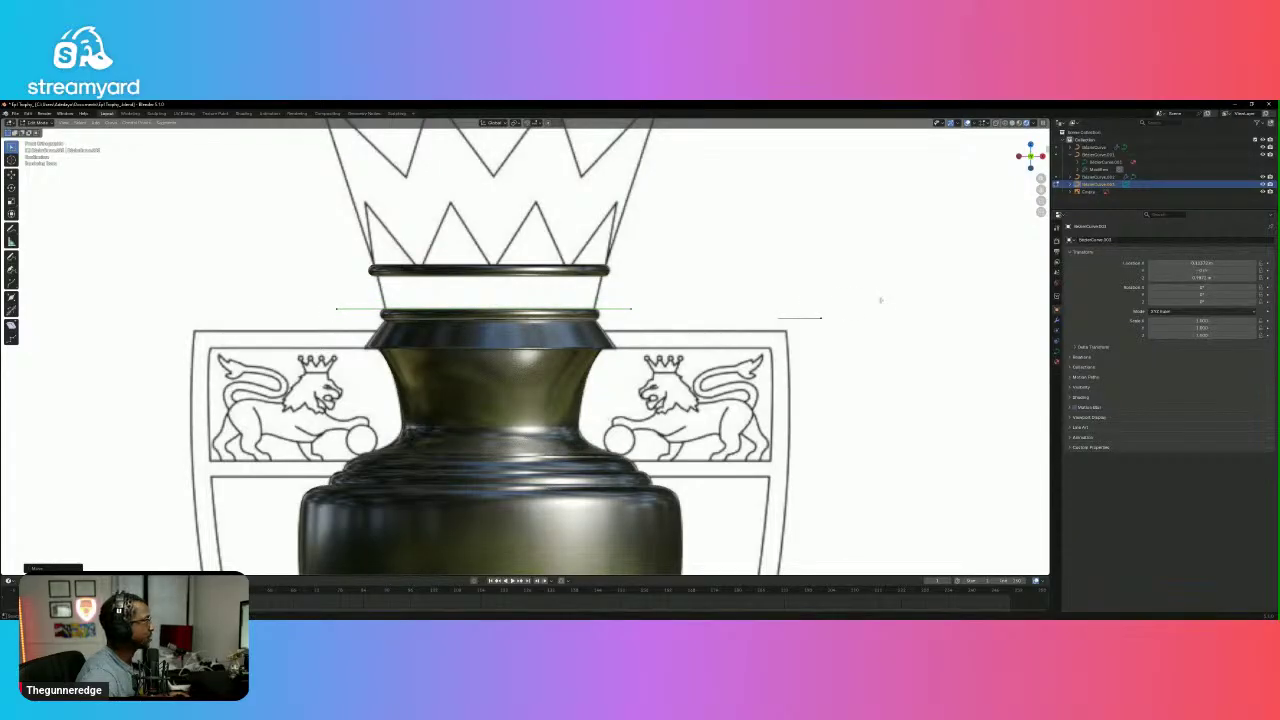
Set the handle type of both control points of the new curve to Vector.
left_click_drag(881, 300, 799, 347)
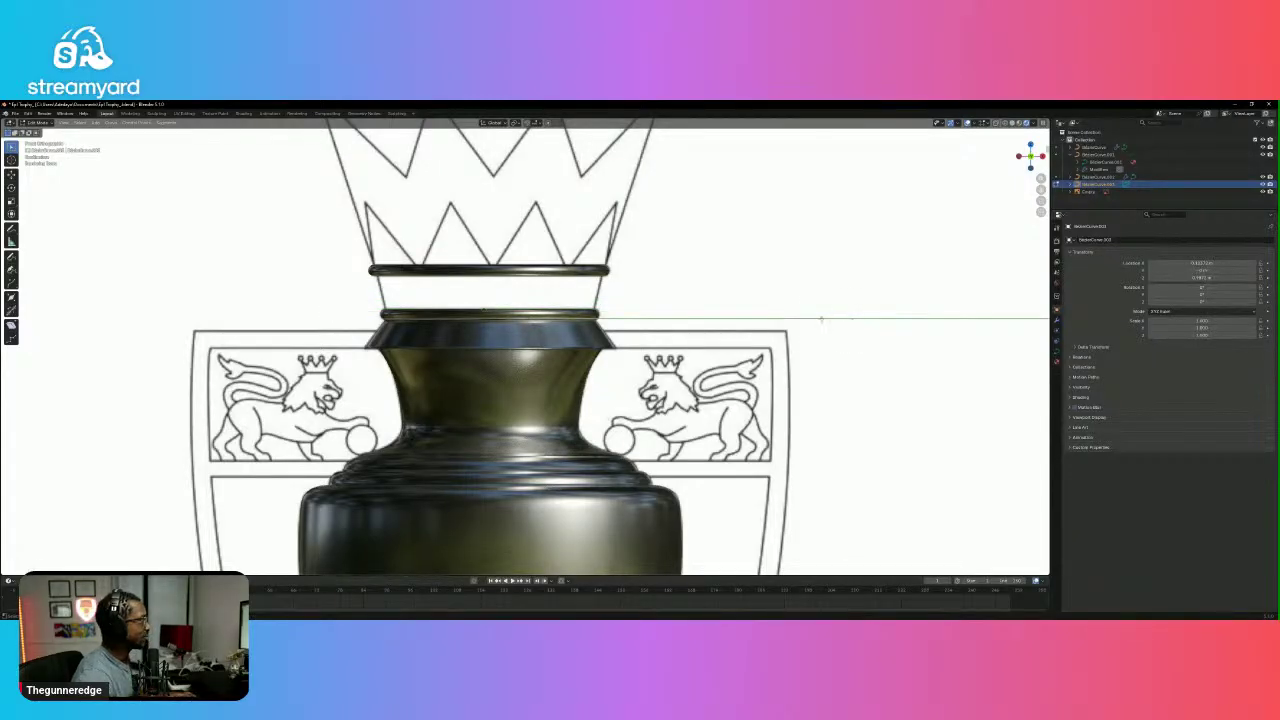
right_click(821, 319)
mouse_move(821, 319)
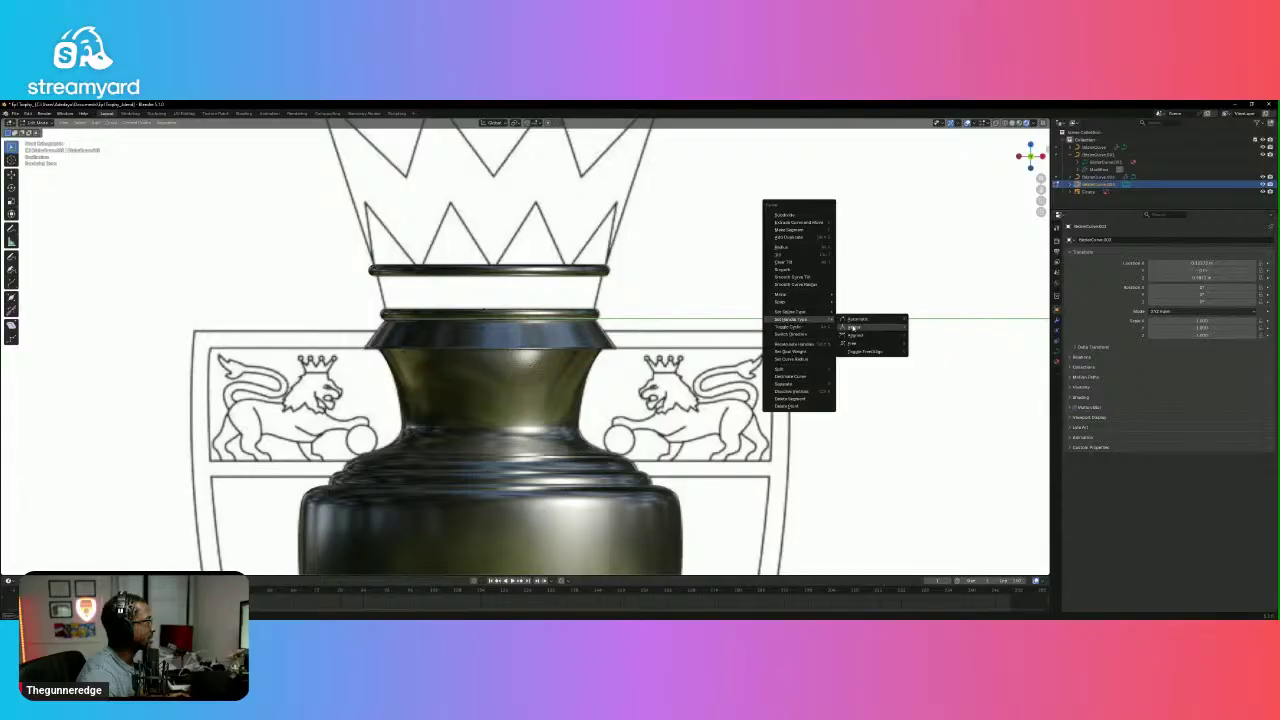
left_click(853, 327)
left_click_drag(461, 289, 518, 337)
right_click(483, 308)
mouse_move(484, 309)
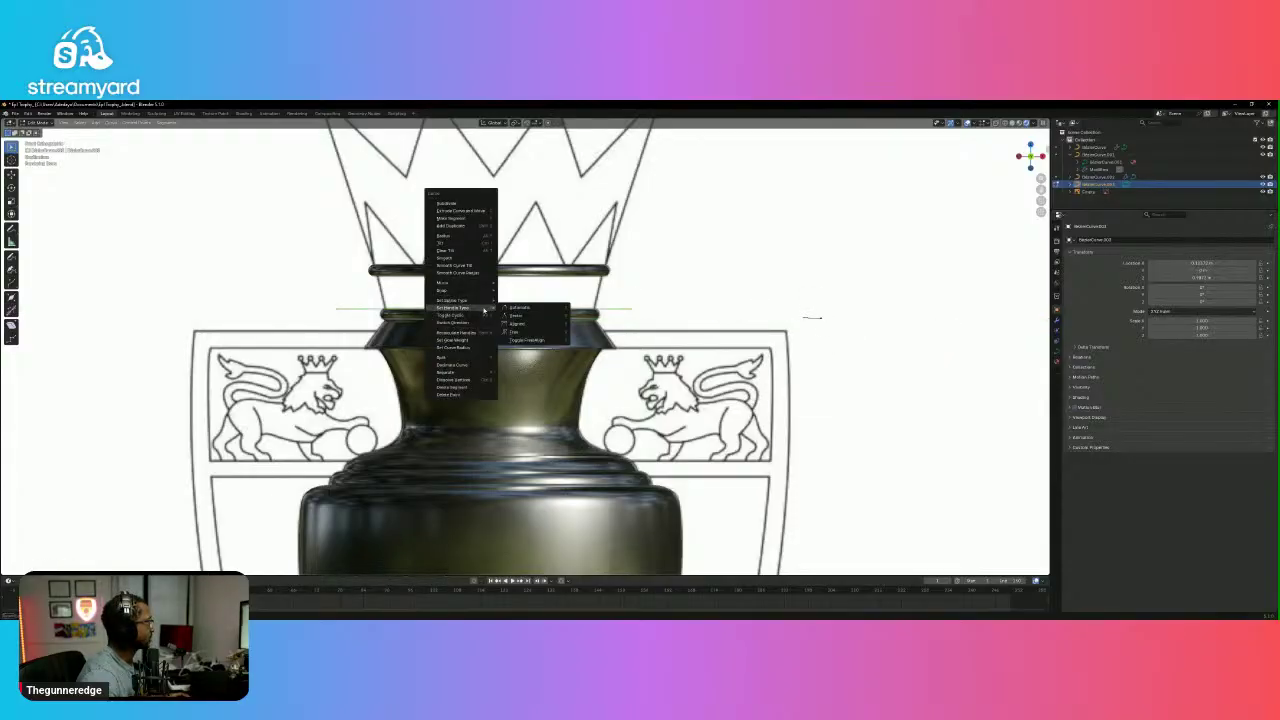
left_click(515, 315)
Pull both handles of the curve's right control point in until they sit on the point itself.
left_click_drag(793, 292, 845, 336)
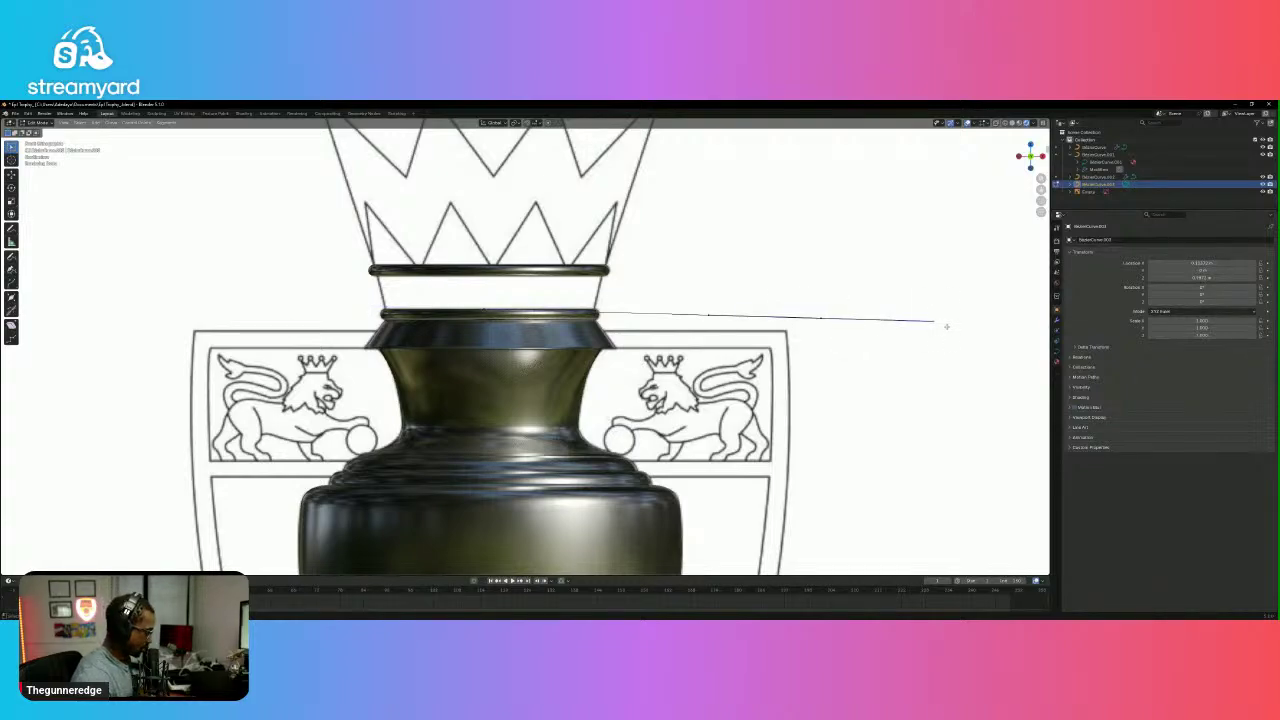
key("g")
left_click(836, 319)
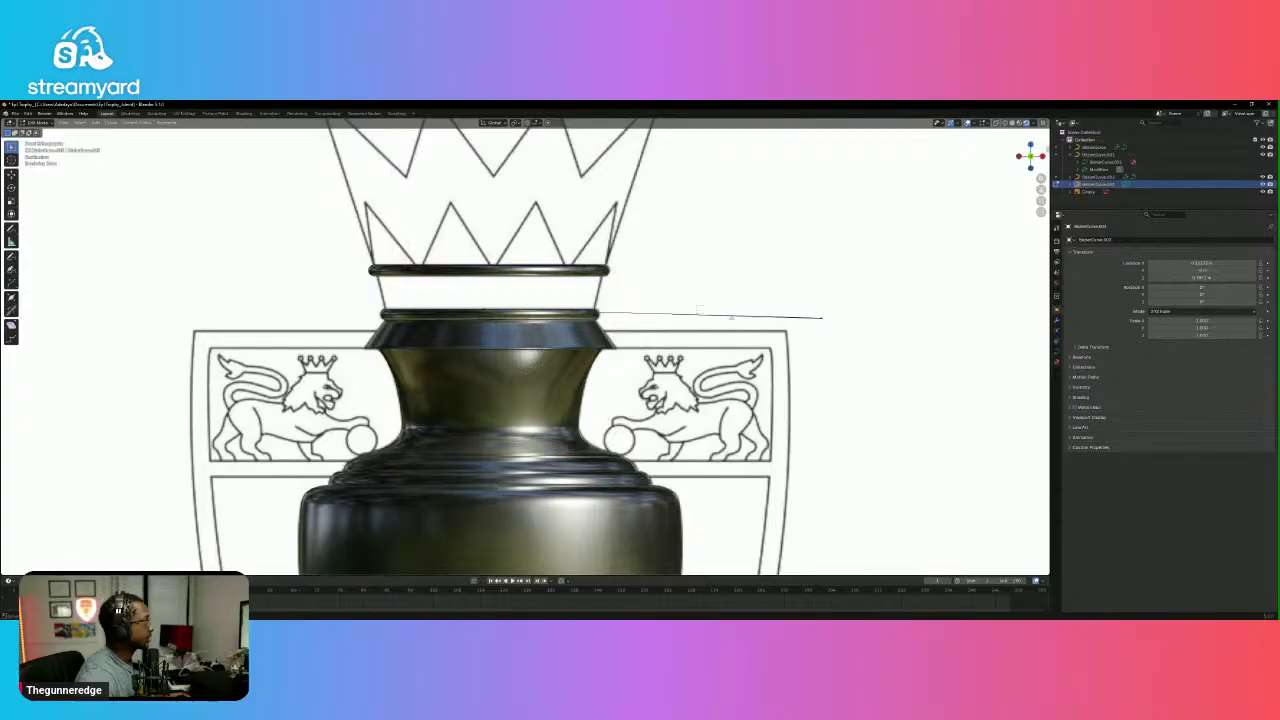
key("g")
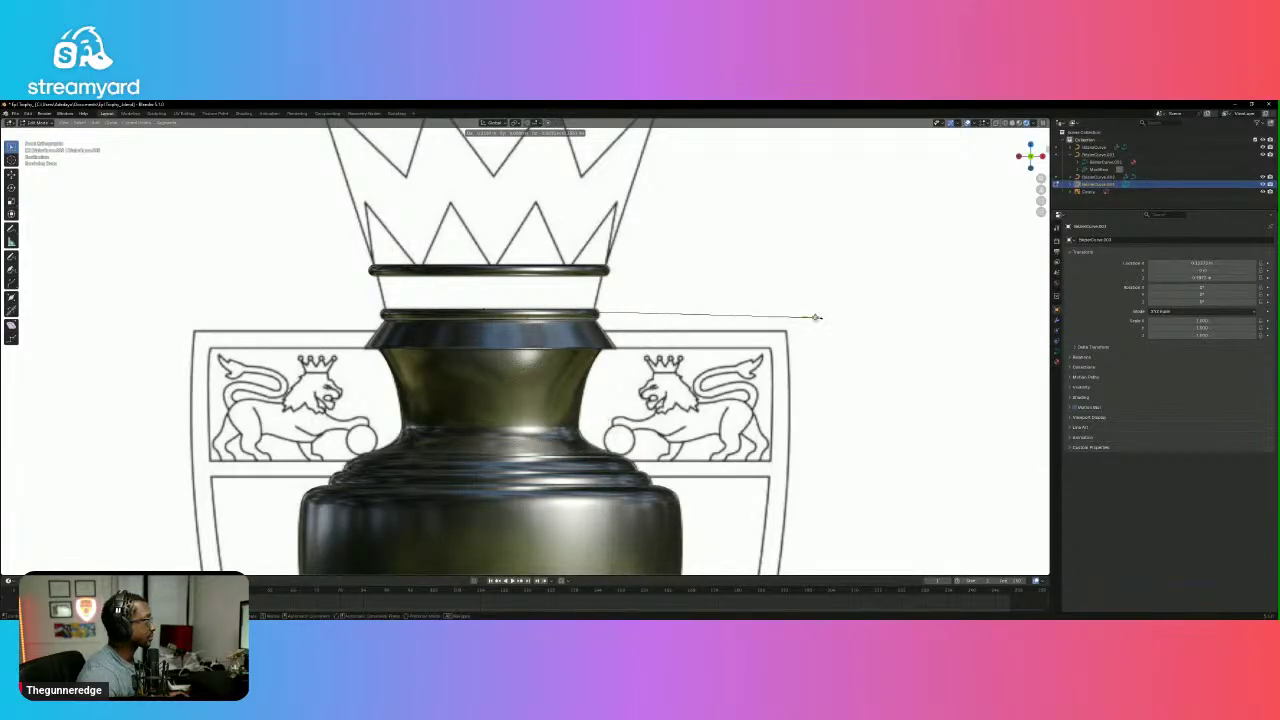
left_click(820, 318)
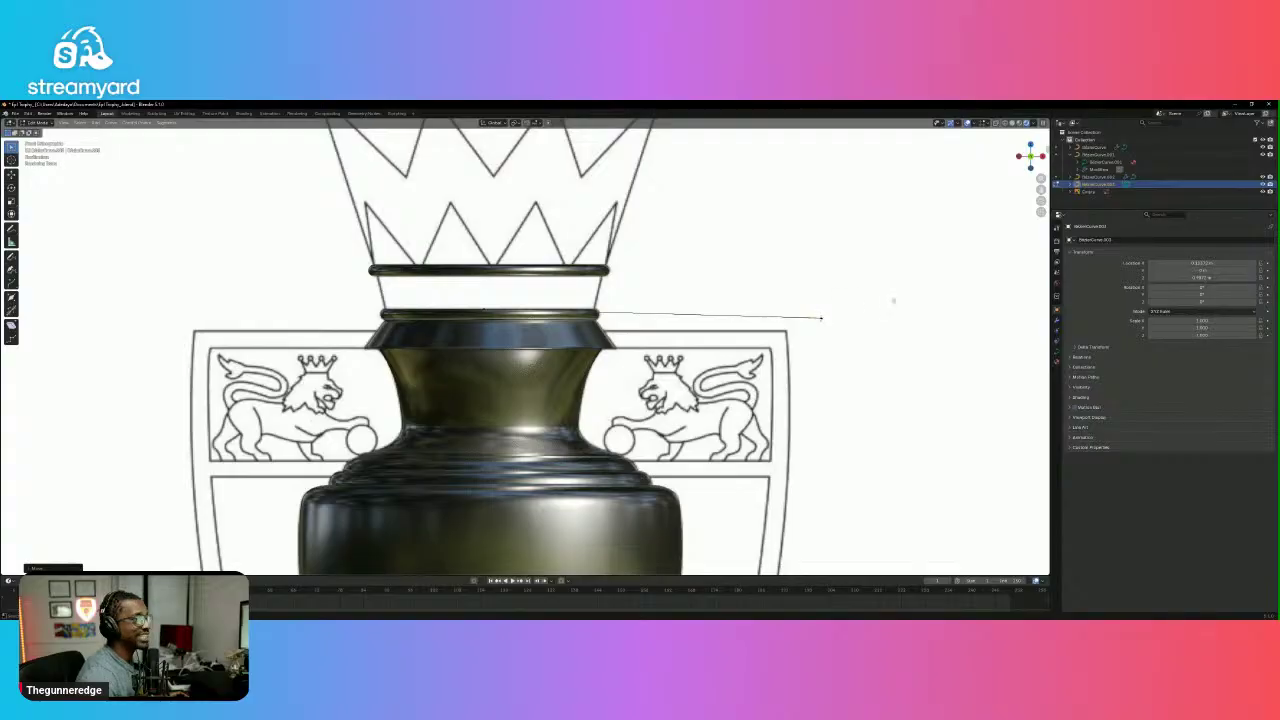
Move the curve's outer control point in to where the collar's slanted edge meets the top of the lower band ring.
left_click_drag(905, 284, 812, 336)
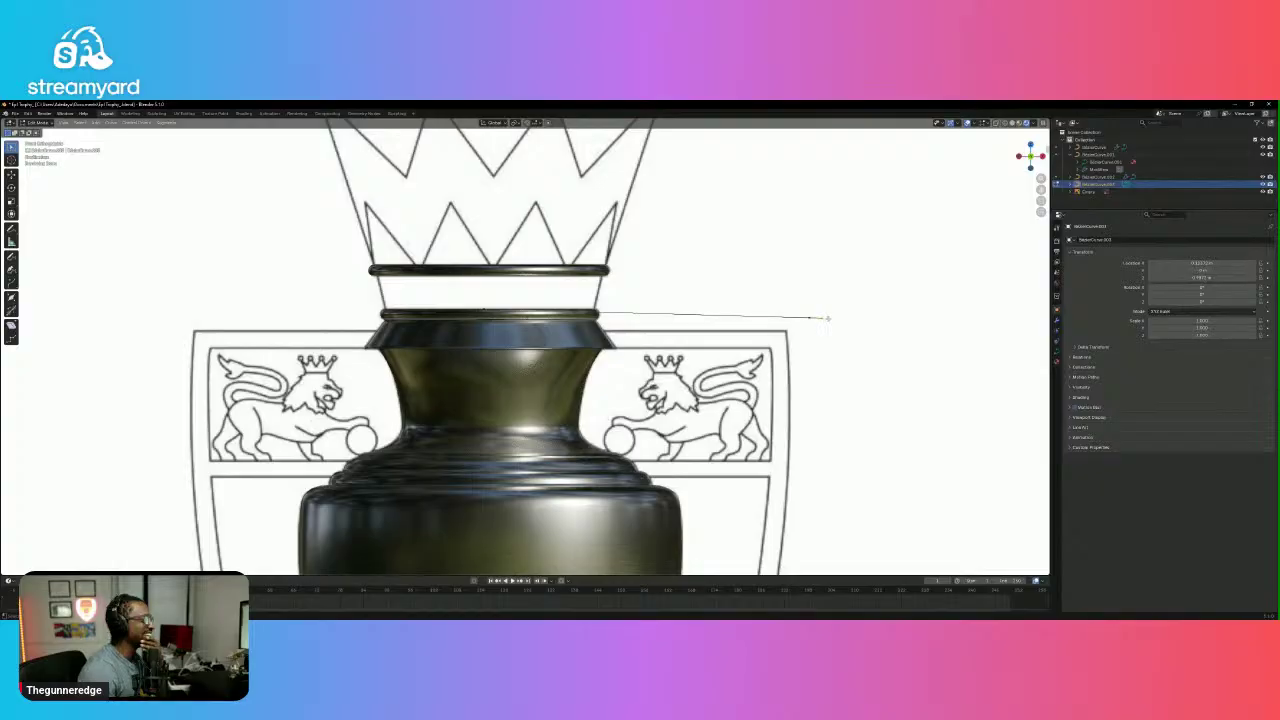
key("g")
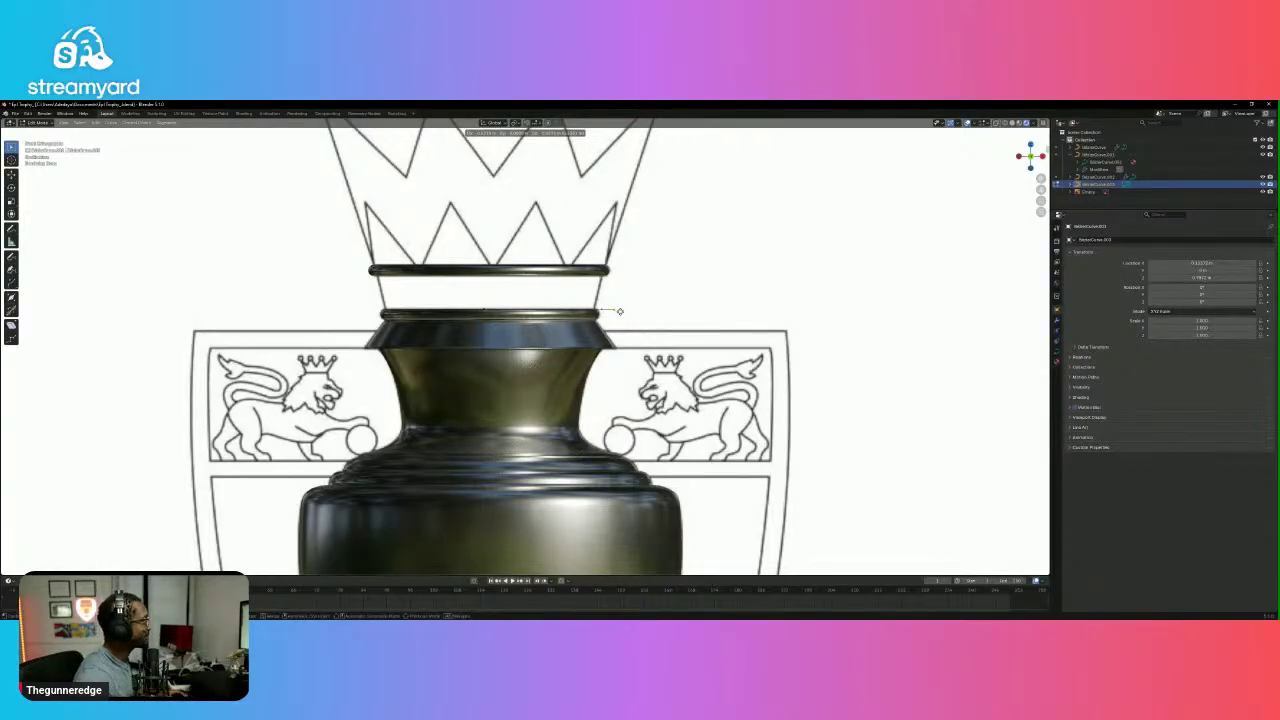
left_click(600, 311)
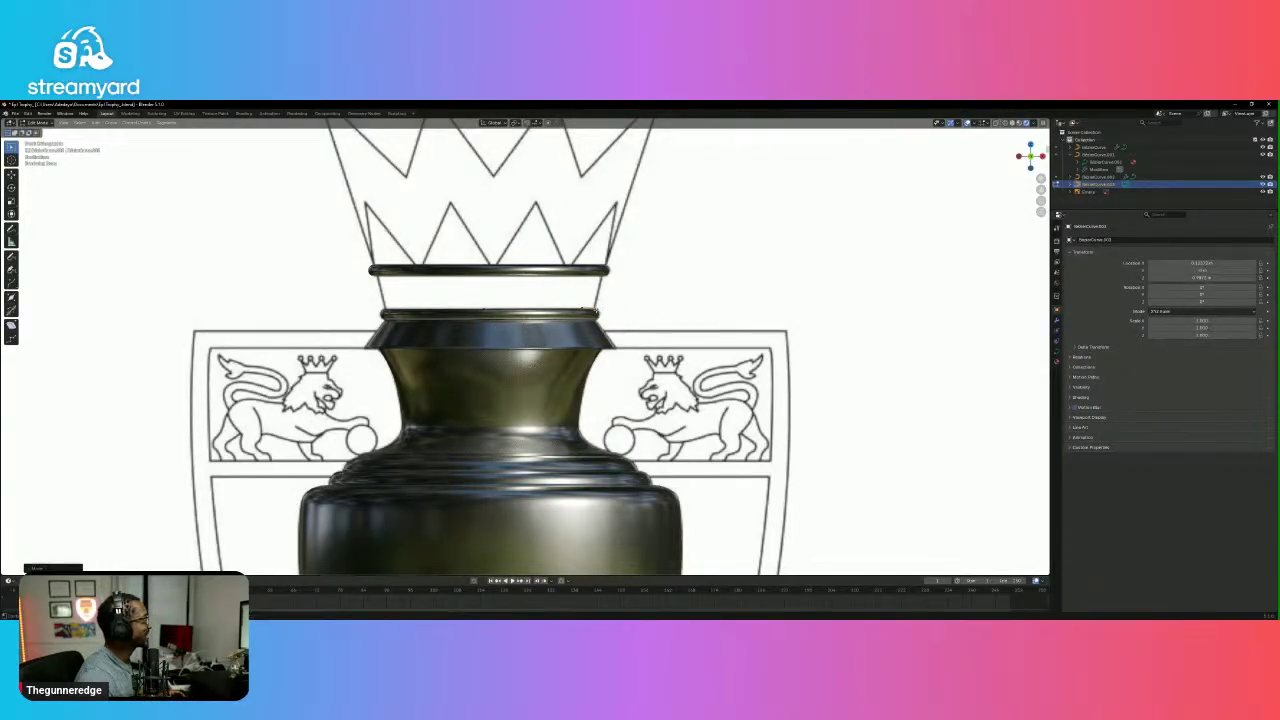
scroll(600, 311, "up", 5)
scroll(743, 293, "up", 2)
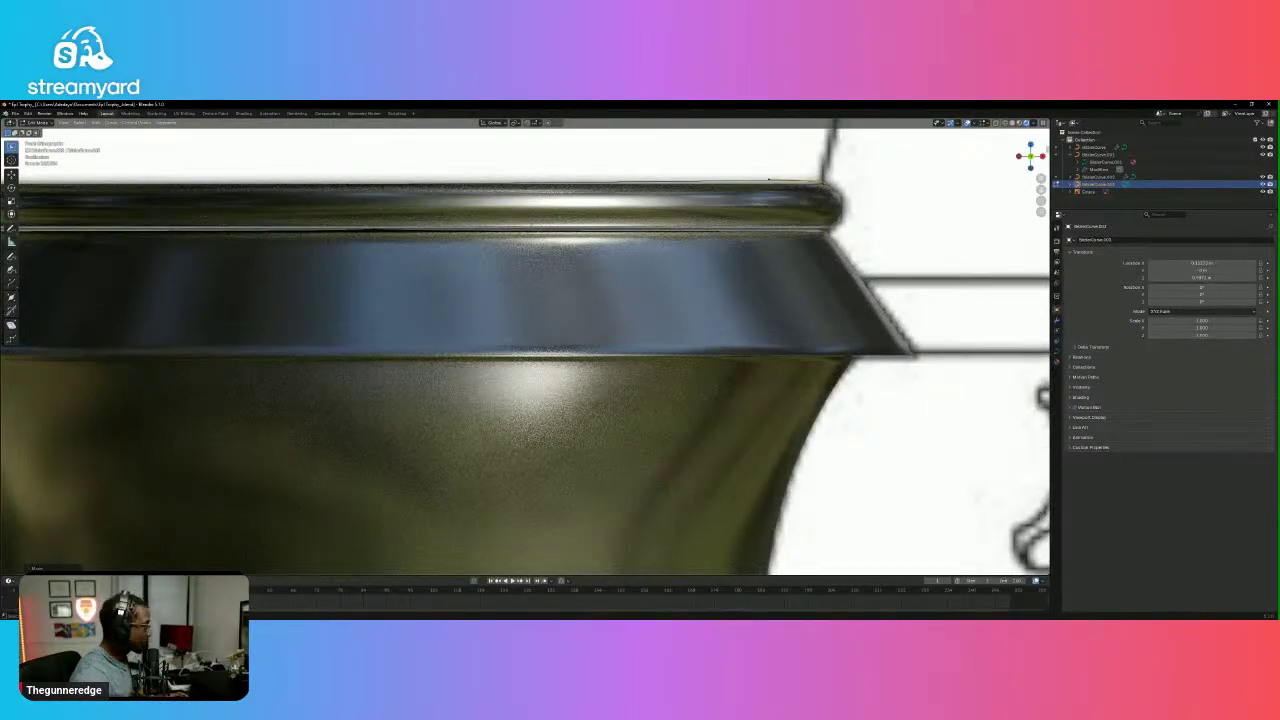
middle_click_drag(881, 211, 657, 430, "shift")
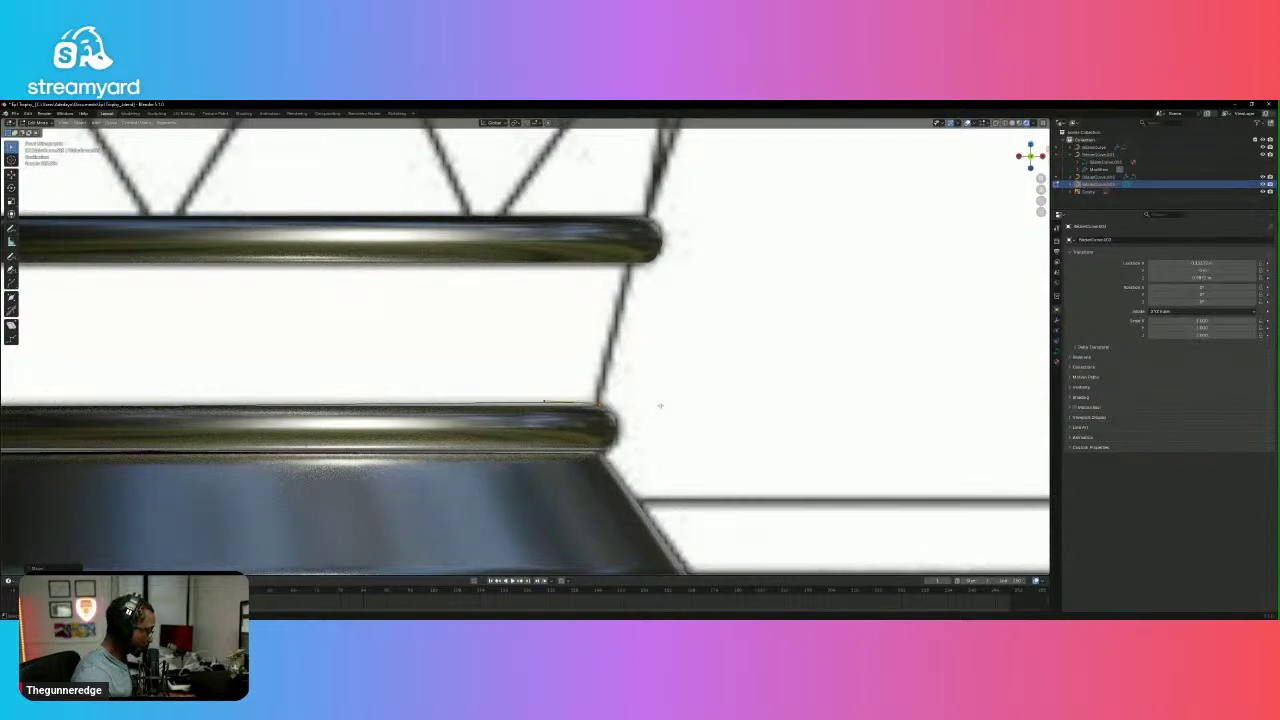
key("g")
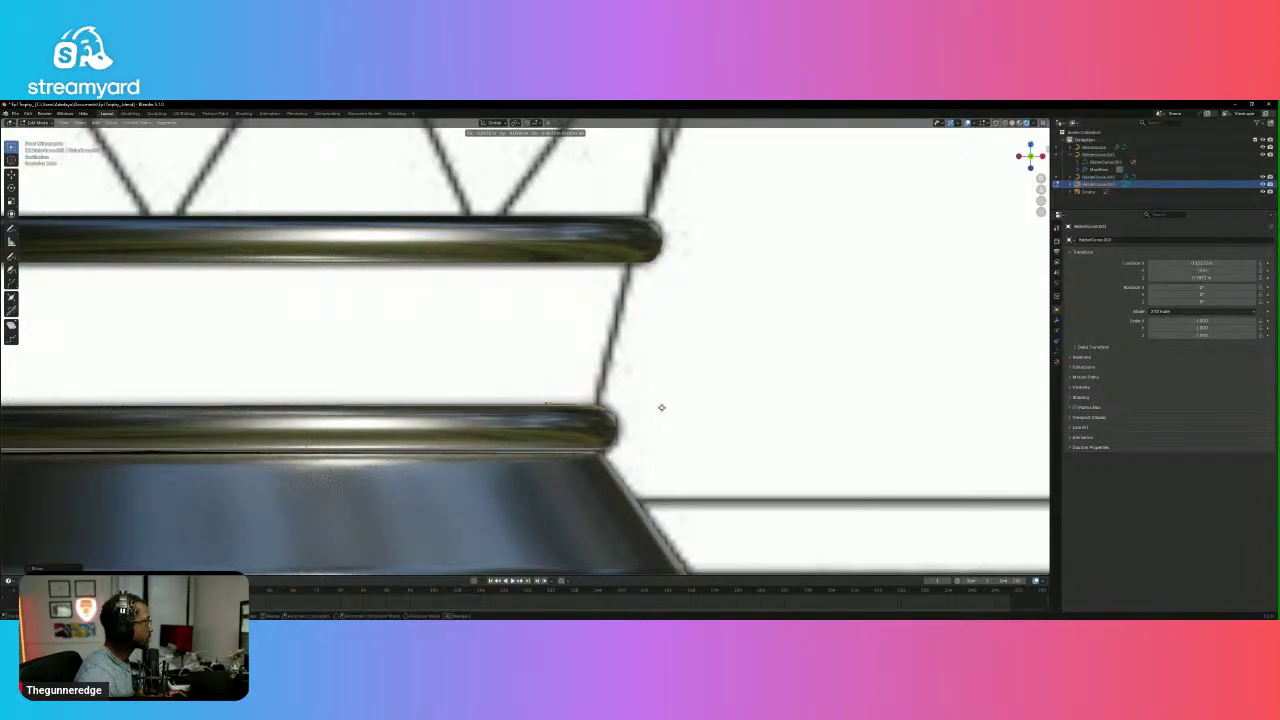
left_click(662, 408)
Reposition the handles of the outer control point close to the point at the collar's lower corner.
left_click_drag(664, 399, 603, 428)
key("g")
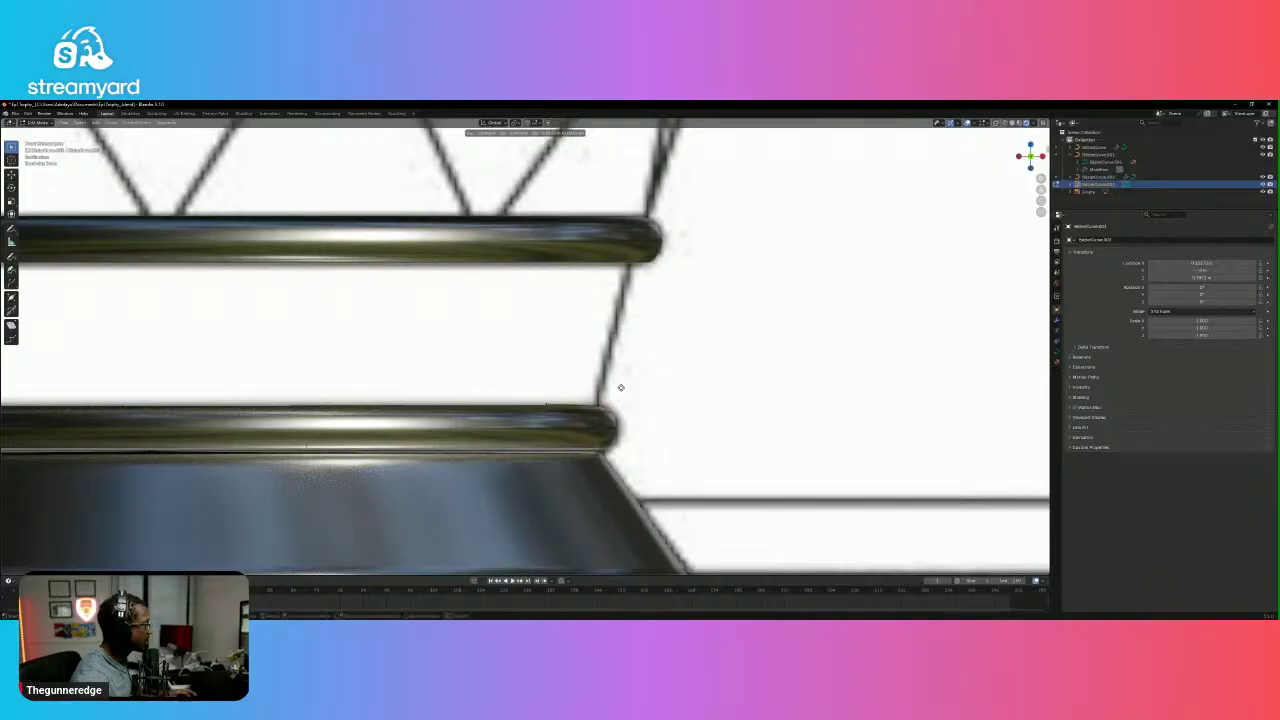
left_click(569, 386)
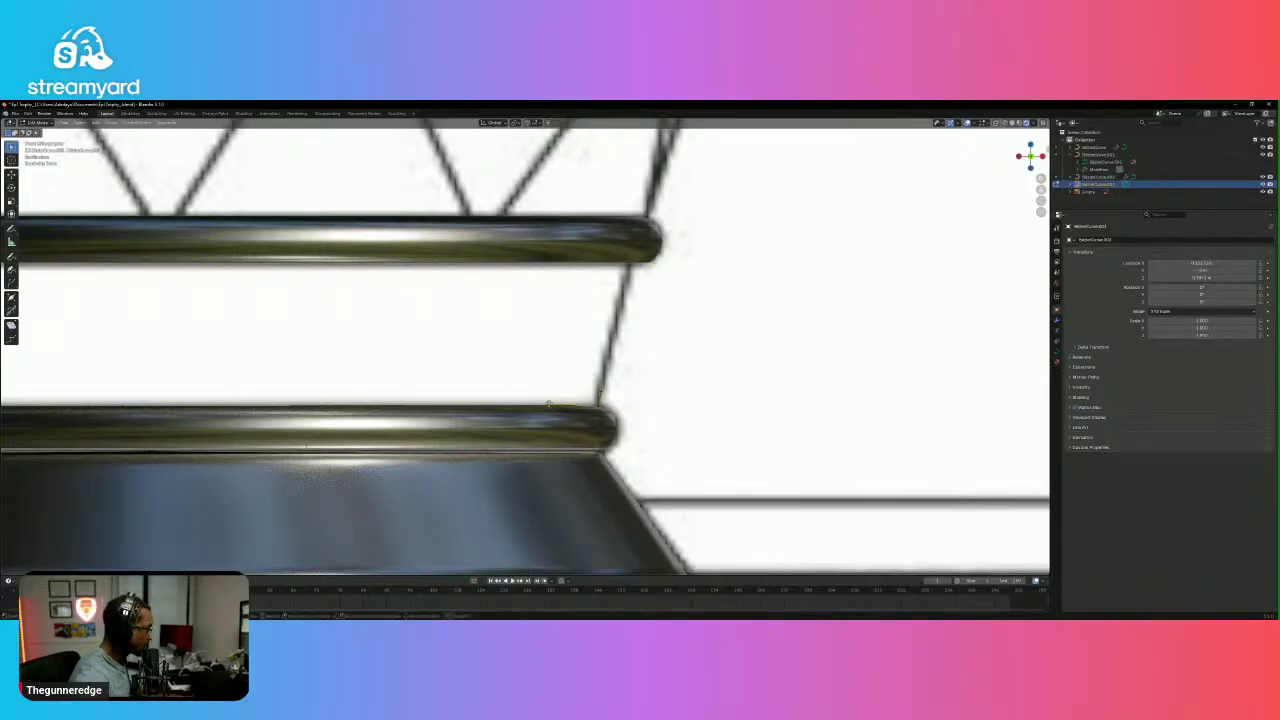
key("g")
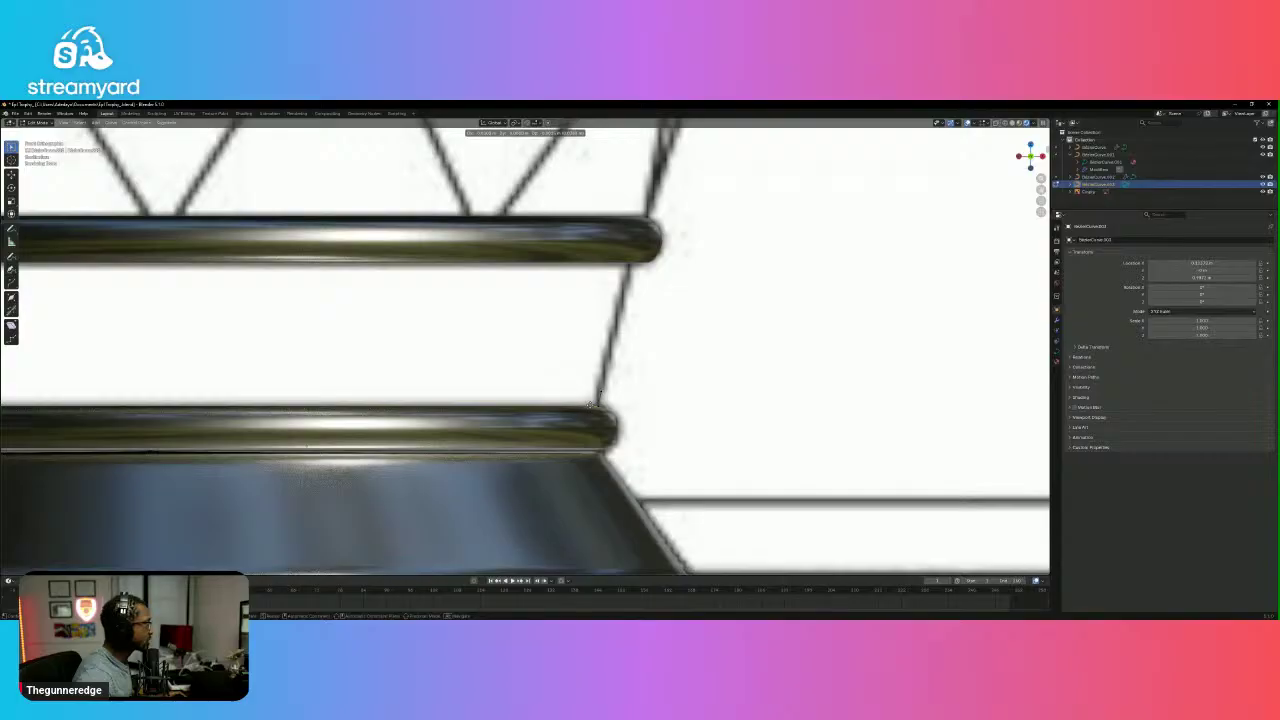
left_click(599, 396)
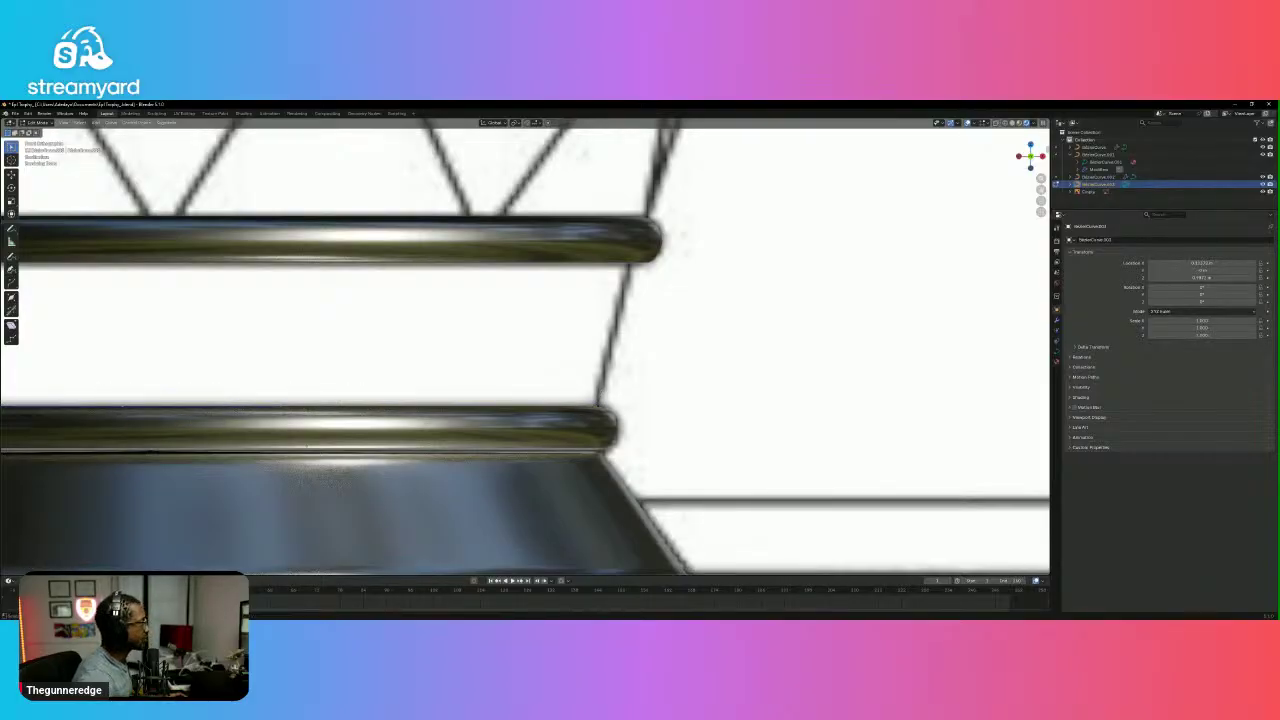
Extrude the outer control point up along the collar's slanted edge to the underside of the upper band ring.
scroll(540, 420, "up", 1)
scroll(540, 420, "down", 1)
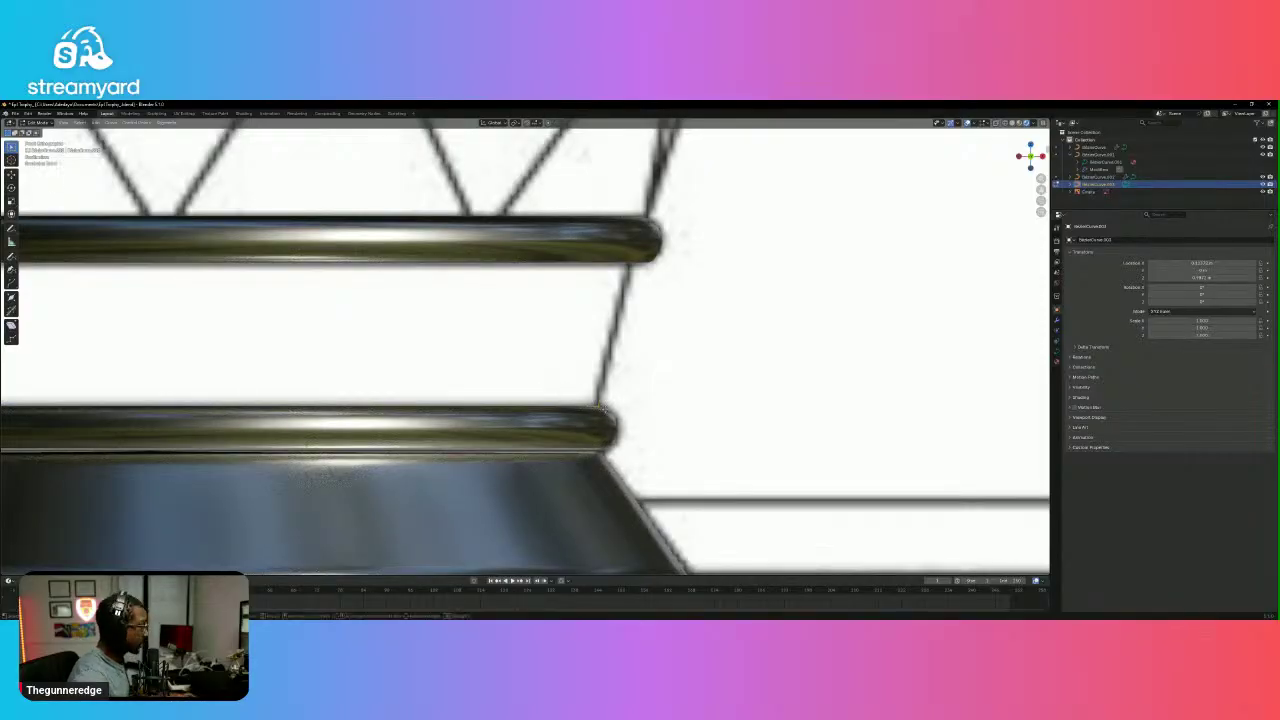
key("g")
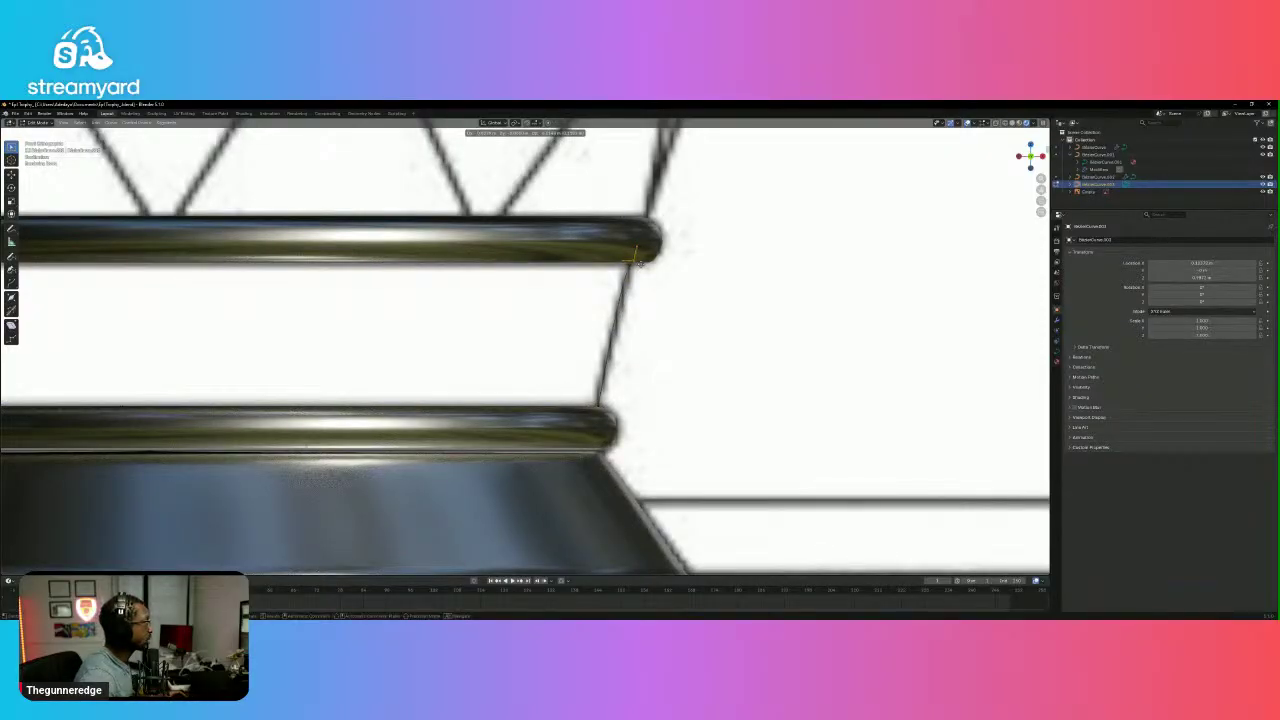
left_click(630, 256)
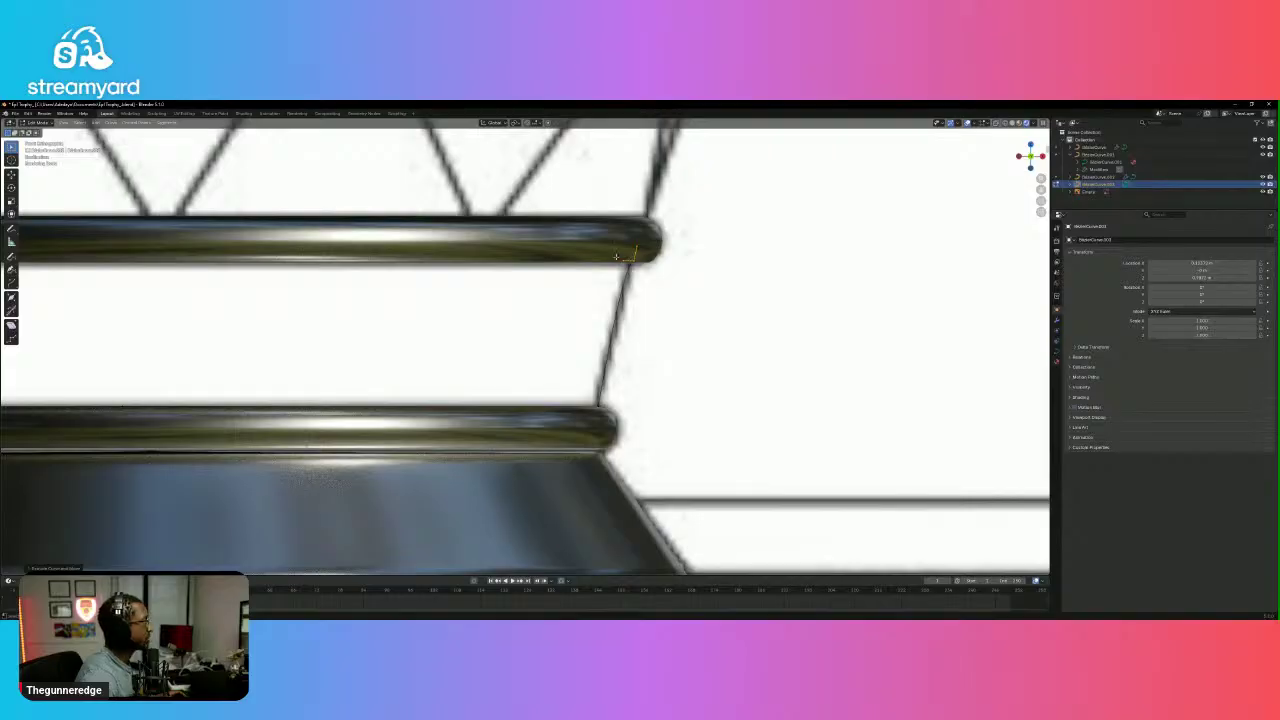
Adjust both handles of the collar's upper corner point so they stay short and close to the upper ring's underside.
key("g")
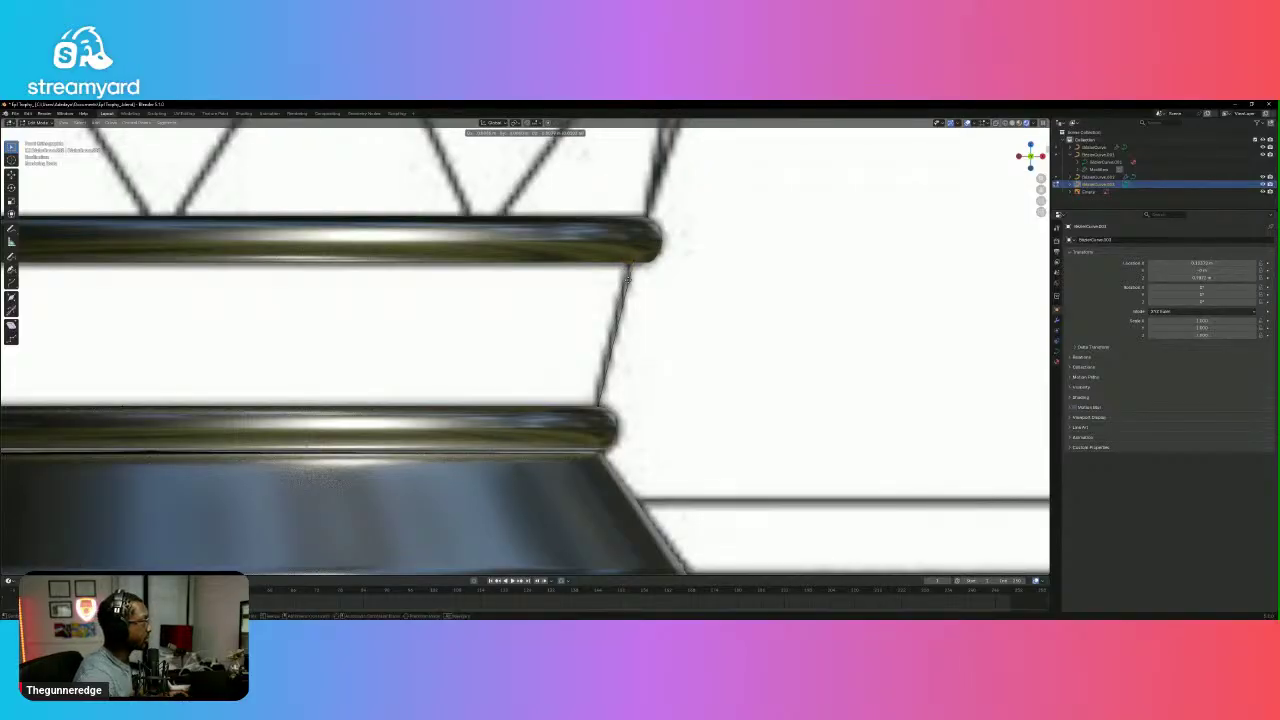
left_click(628, 280)
left_click(638, 243)
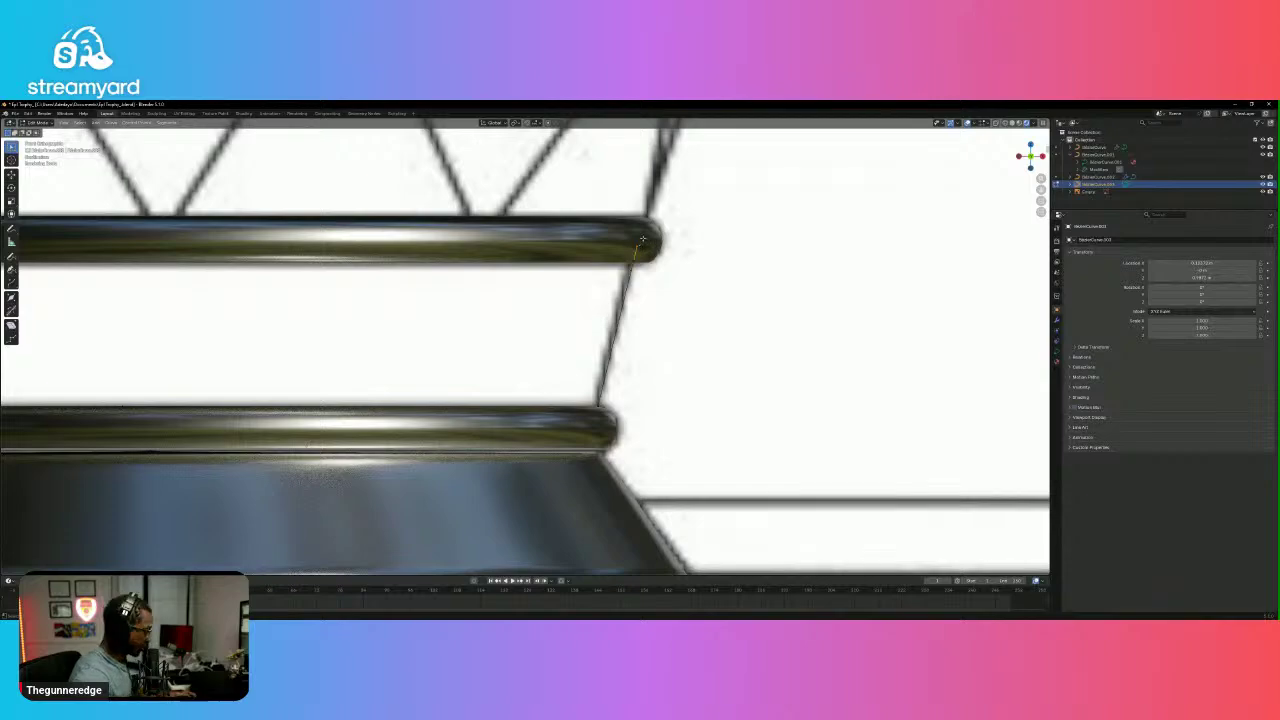
key("g")
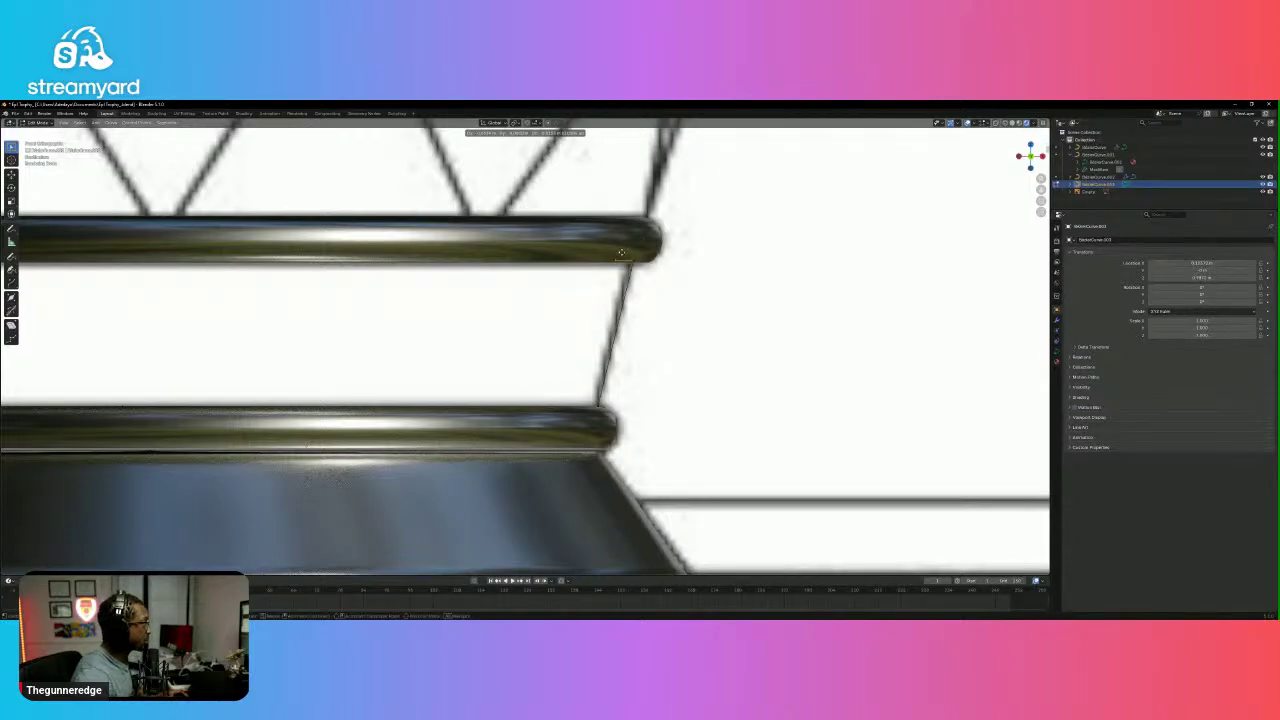
left_click(621, 253)
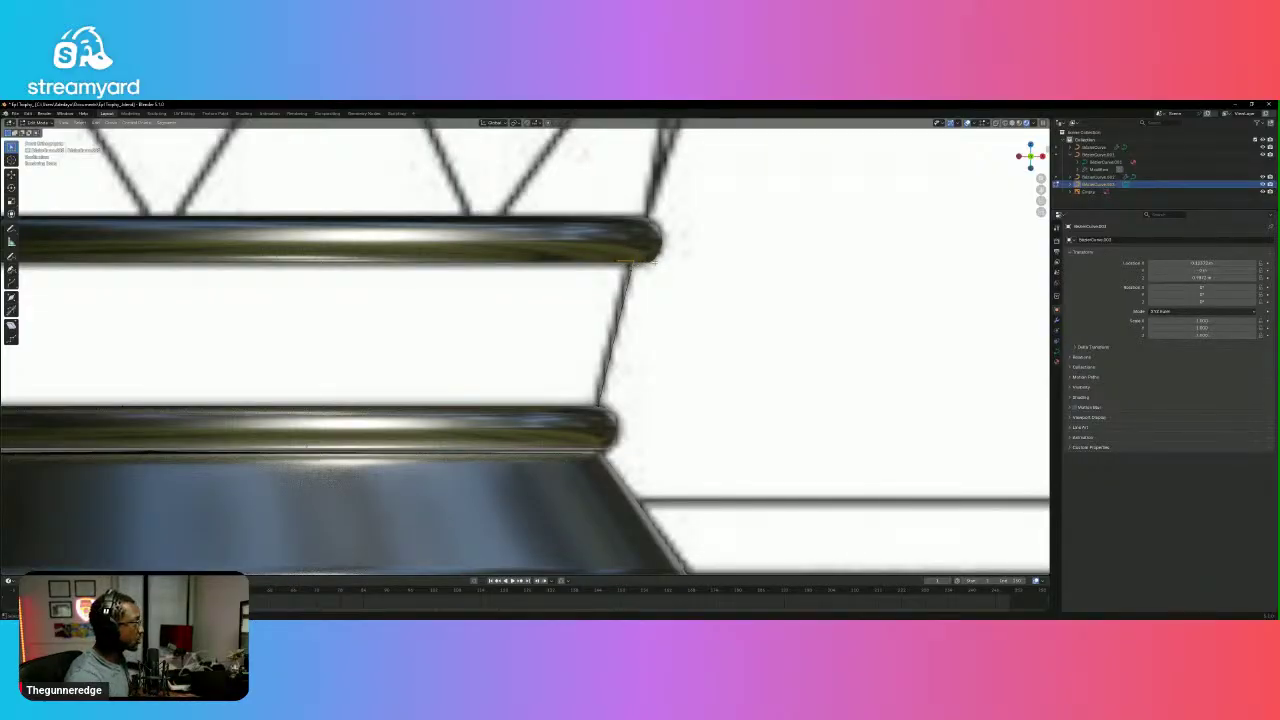
Extrude the upper corner point inward along the upper ring's underside to the collar's center and straighten the new point's handle.
key("g")
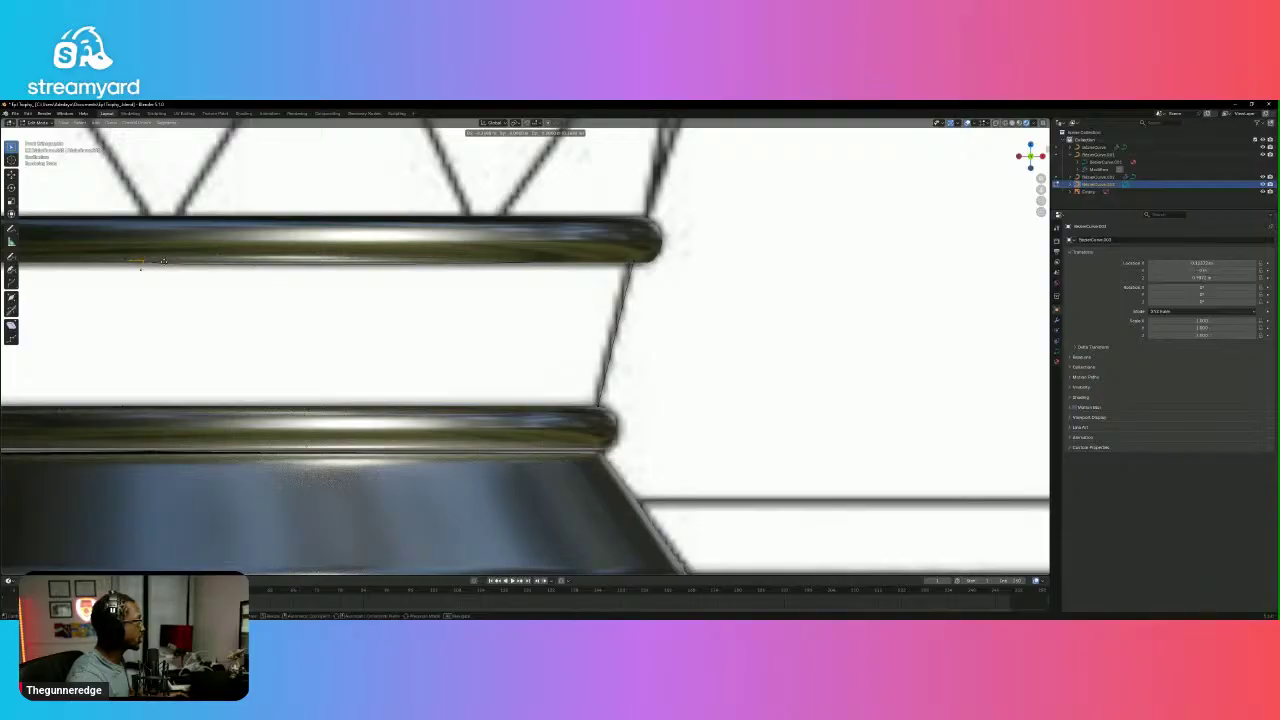
left_click(150, 264)
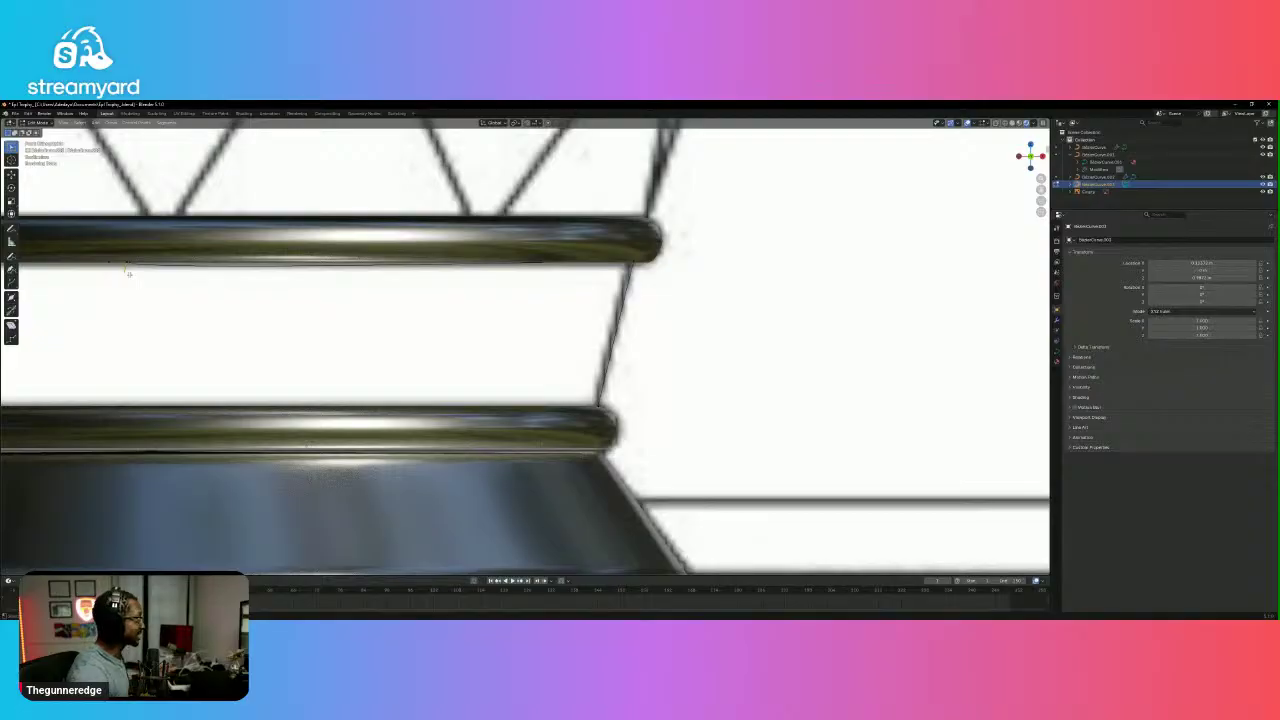
key("g")
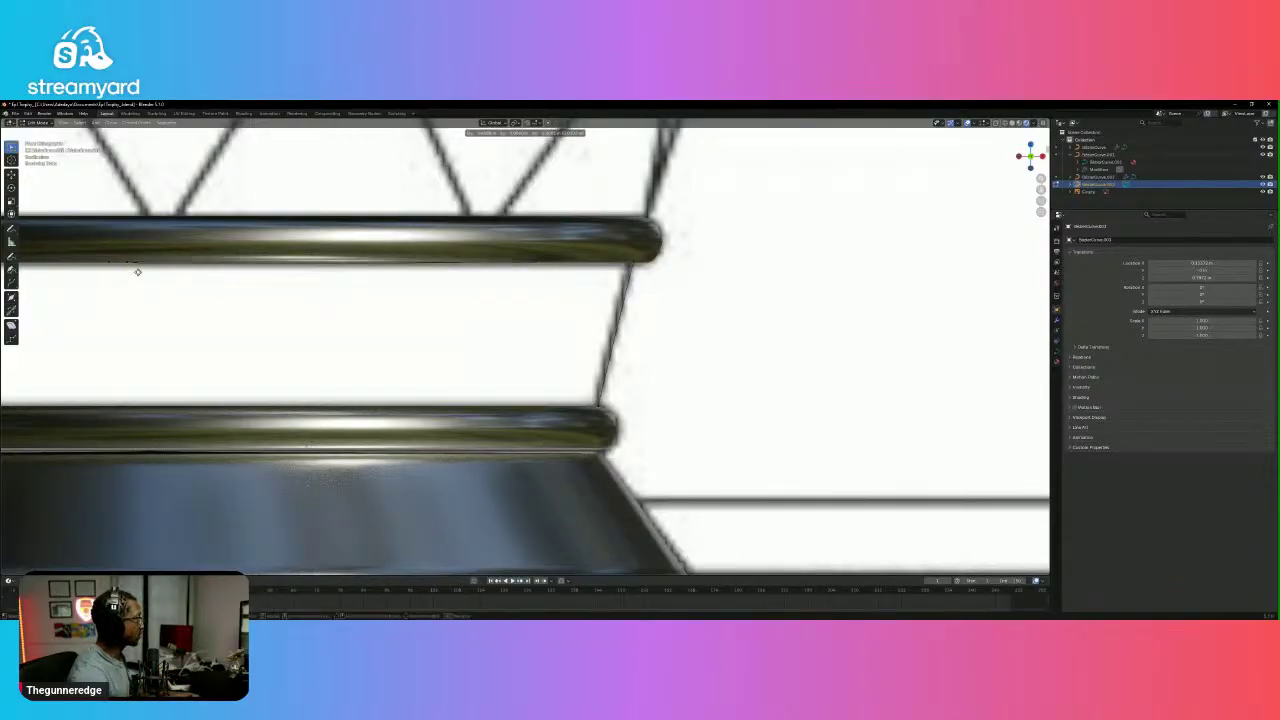
left_click(143, 267)
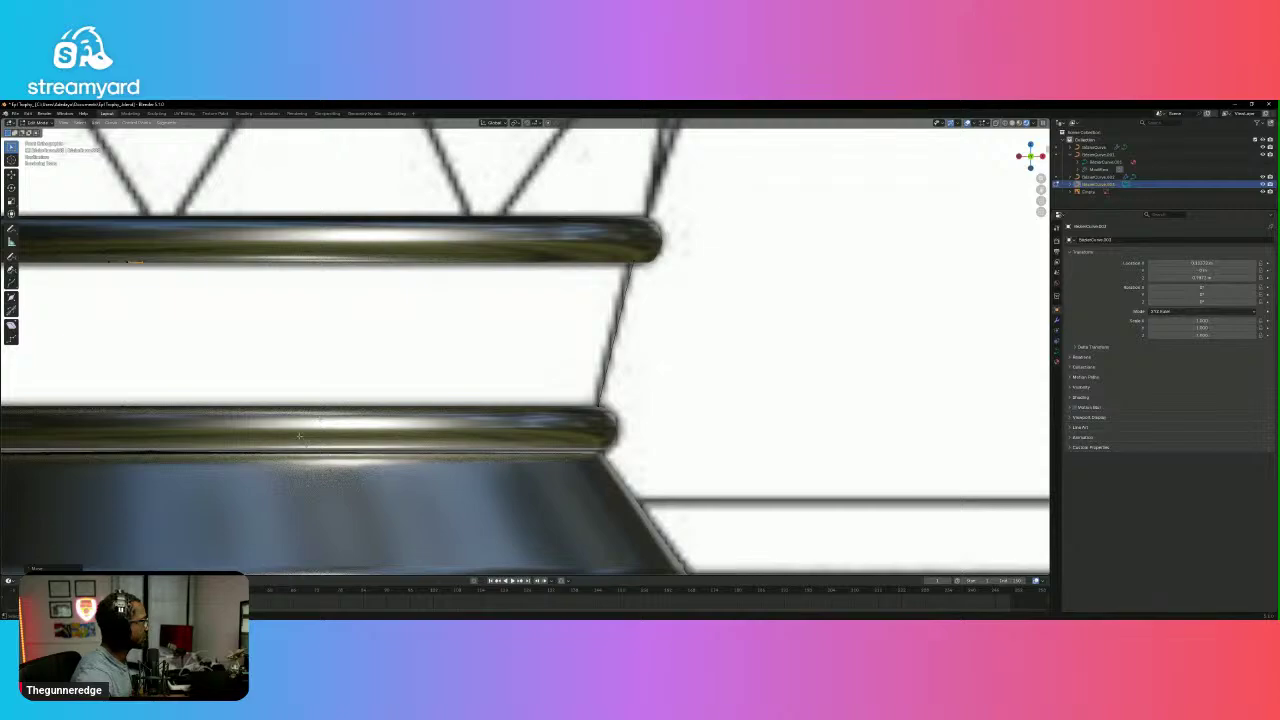
left_click(696, 299)
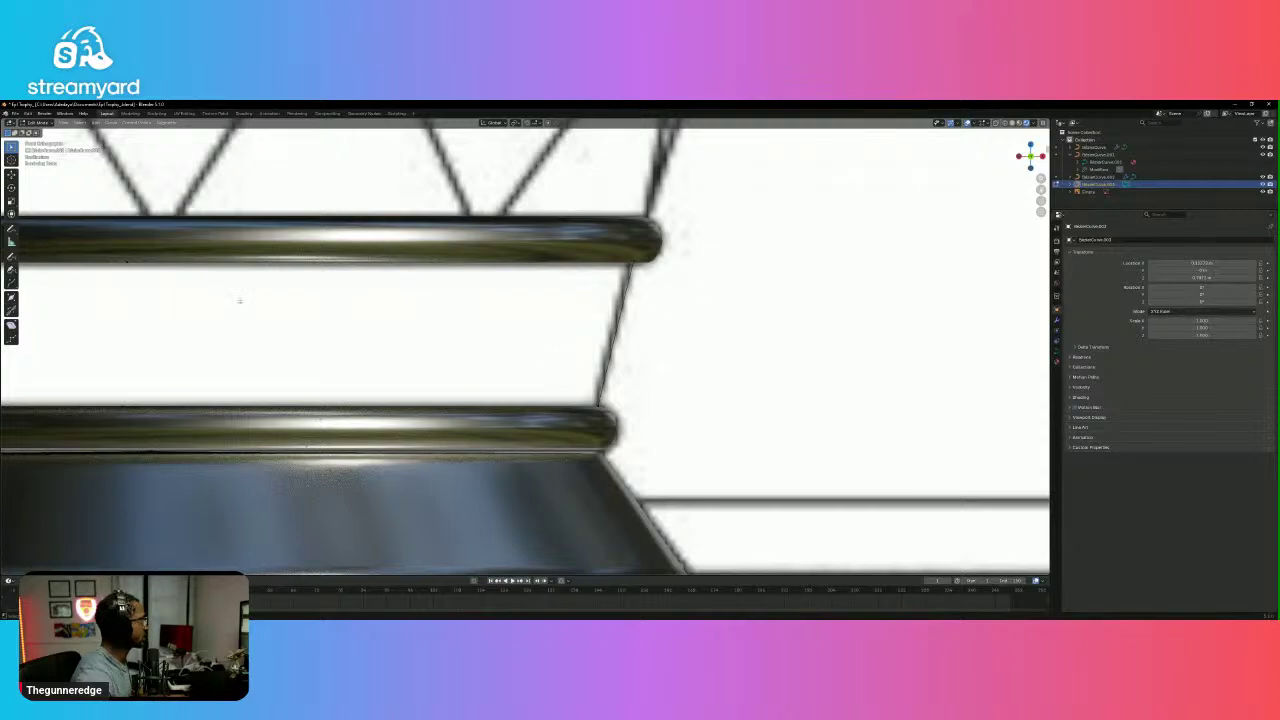
Return to Object Mode and add a Screw modifier to the collar curve.
key("Tab")
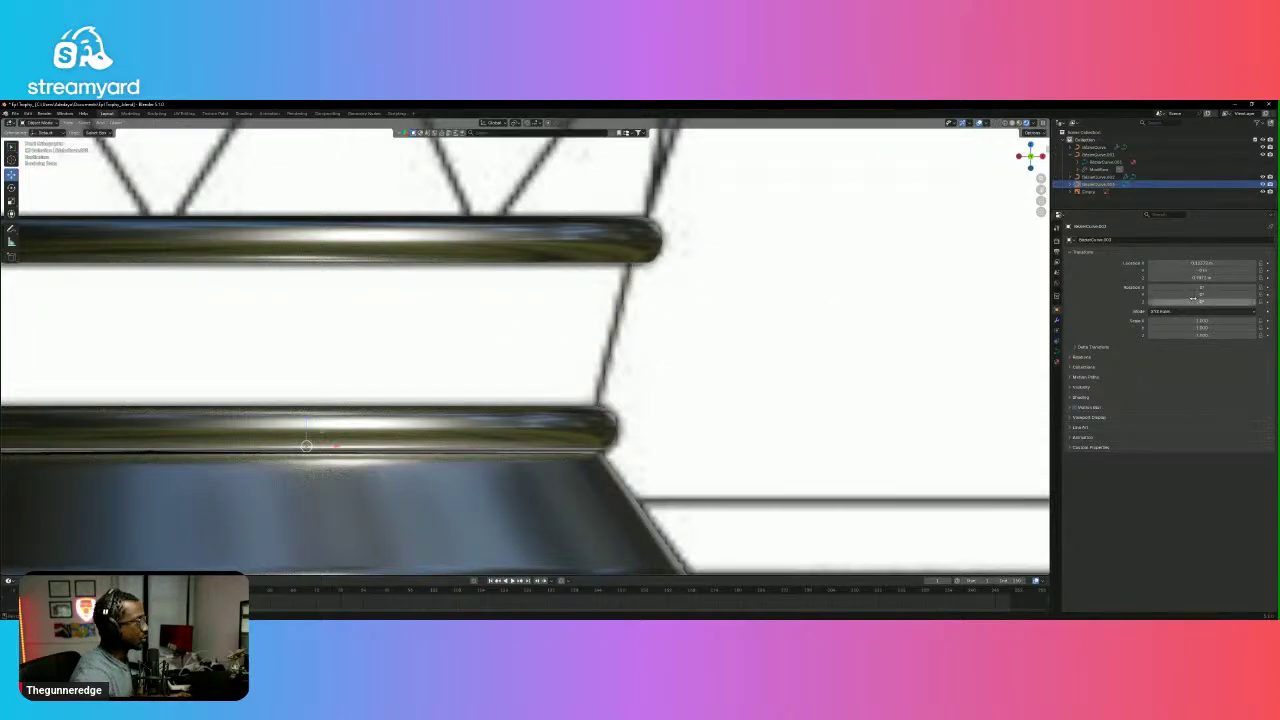
left_click(1056, 321)
left_click(1146, 240)
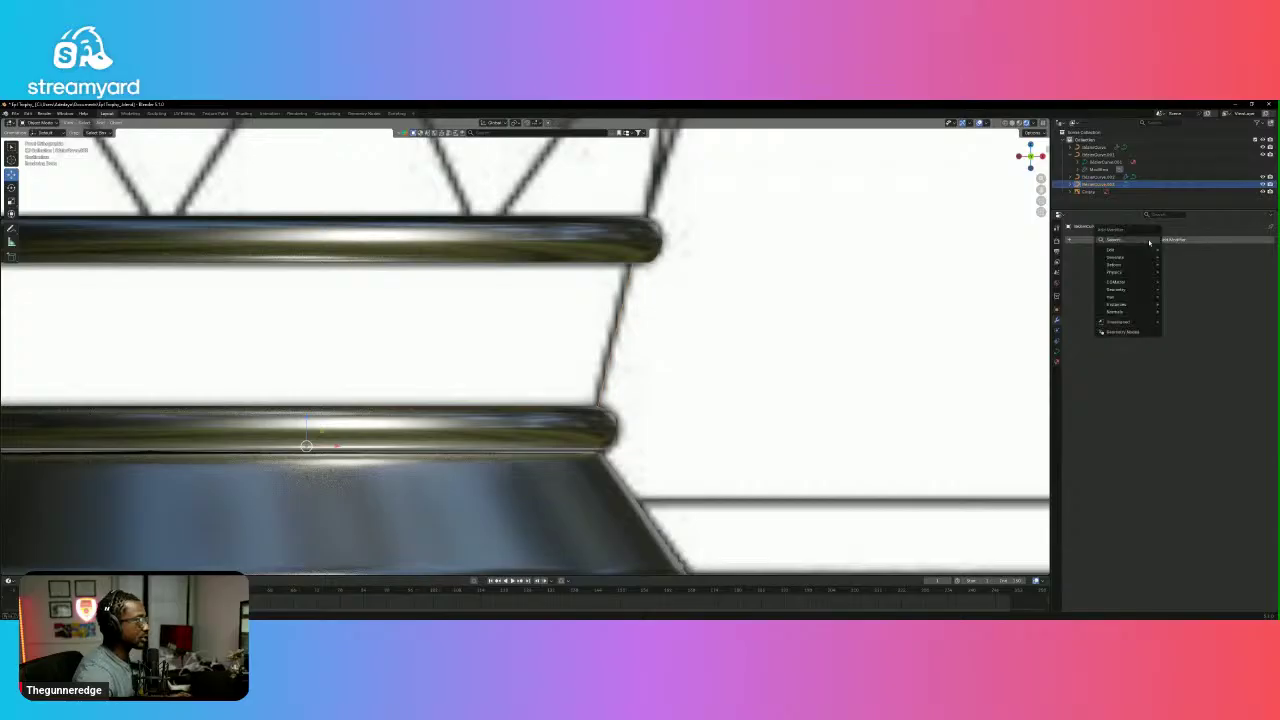
type("scr")
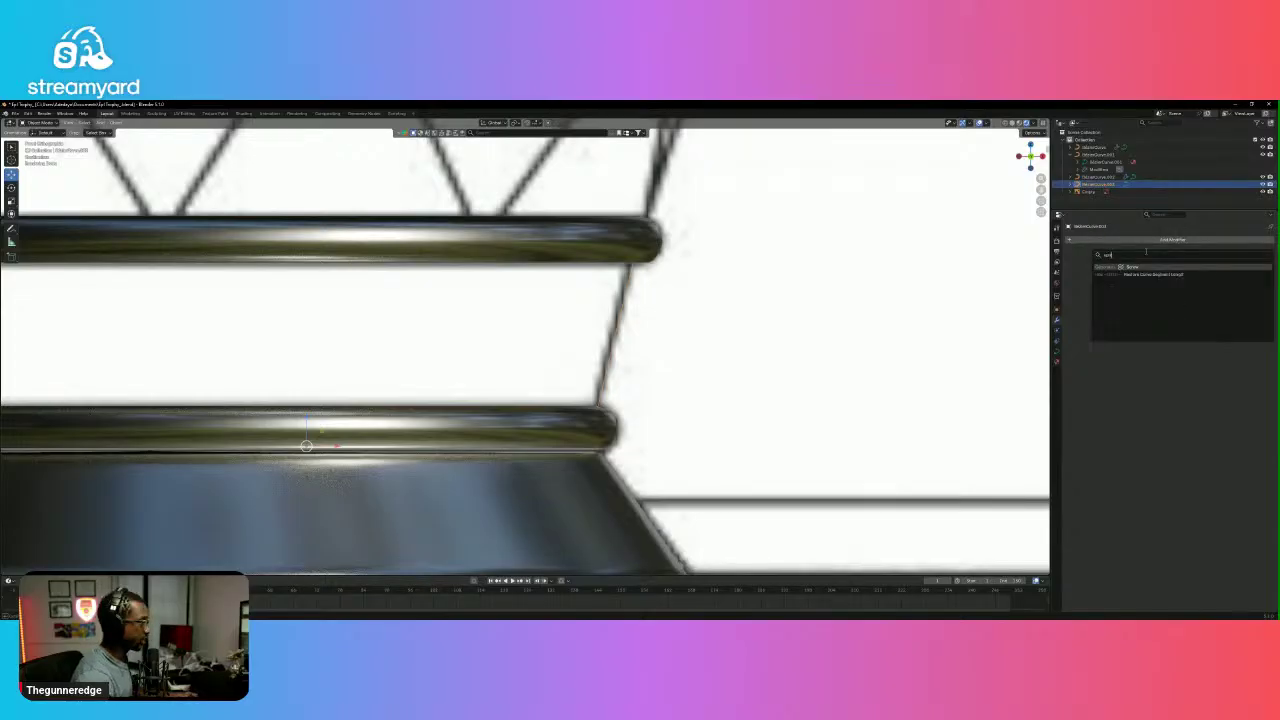
key("Return")
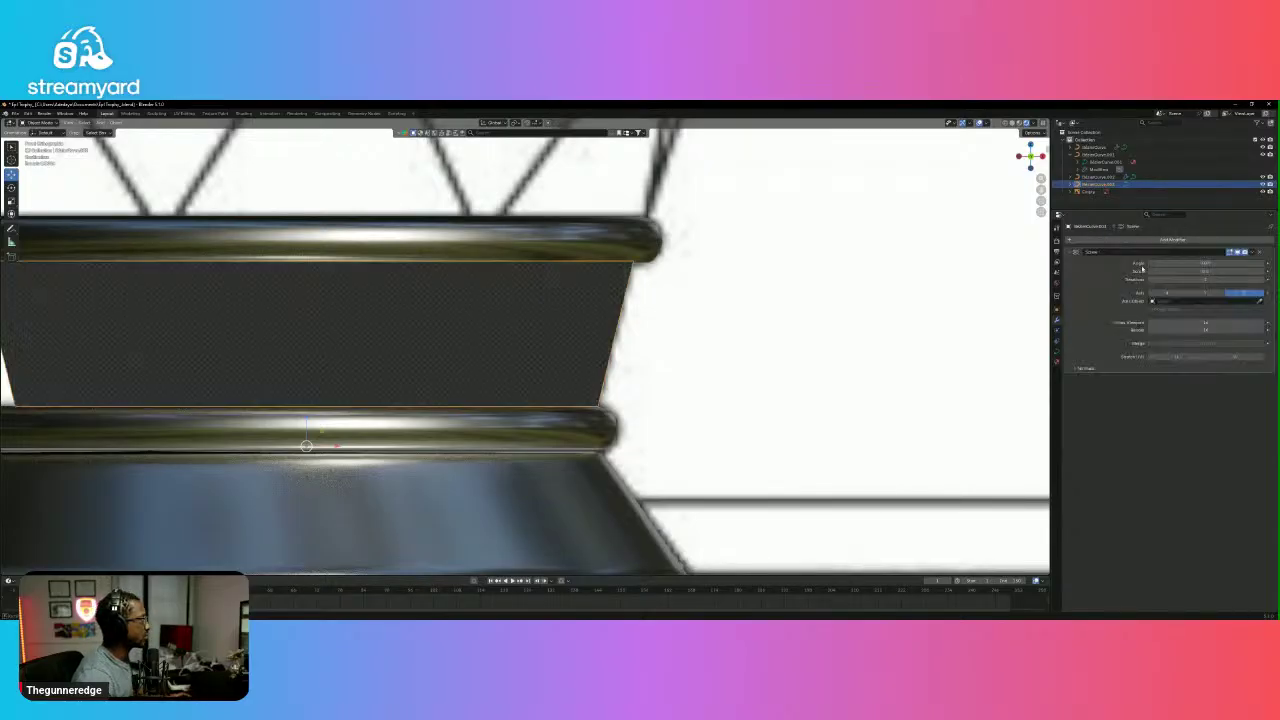
scroll(587, 373, "up", 3)
scroll(587, 373, "down", 5)
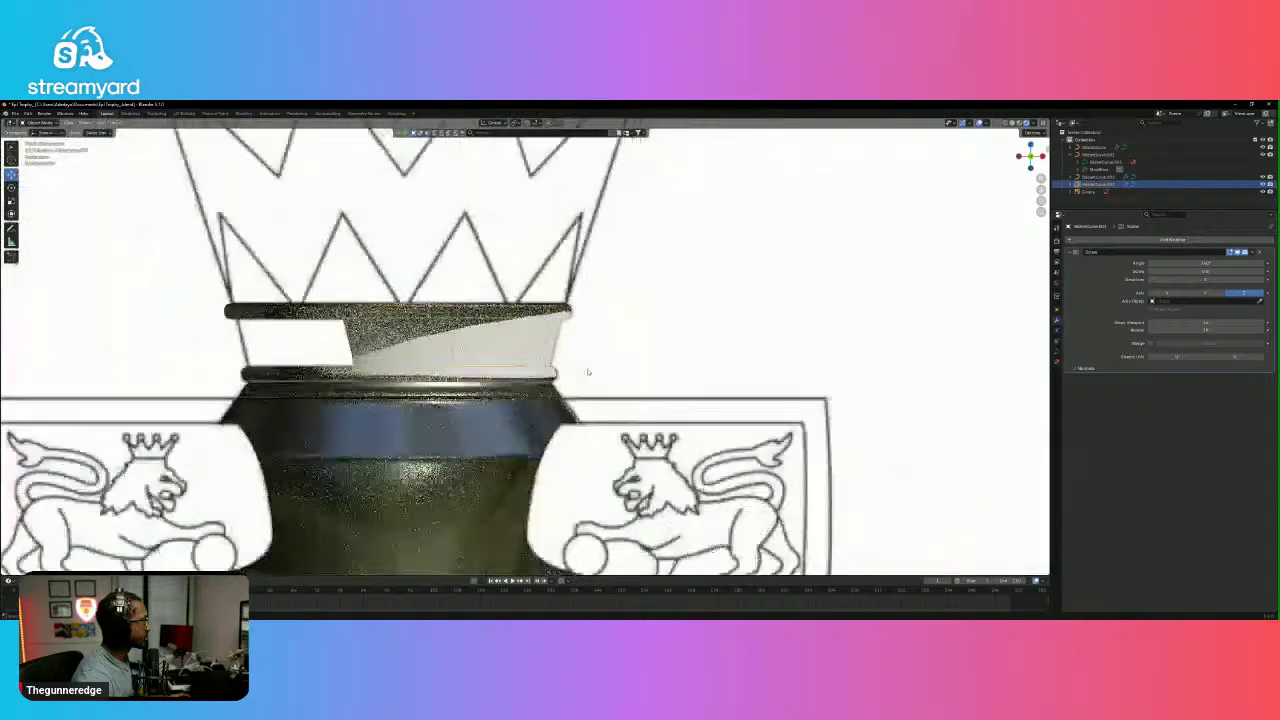
scroll(587, 373, "up", 4)
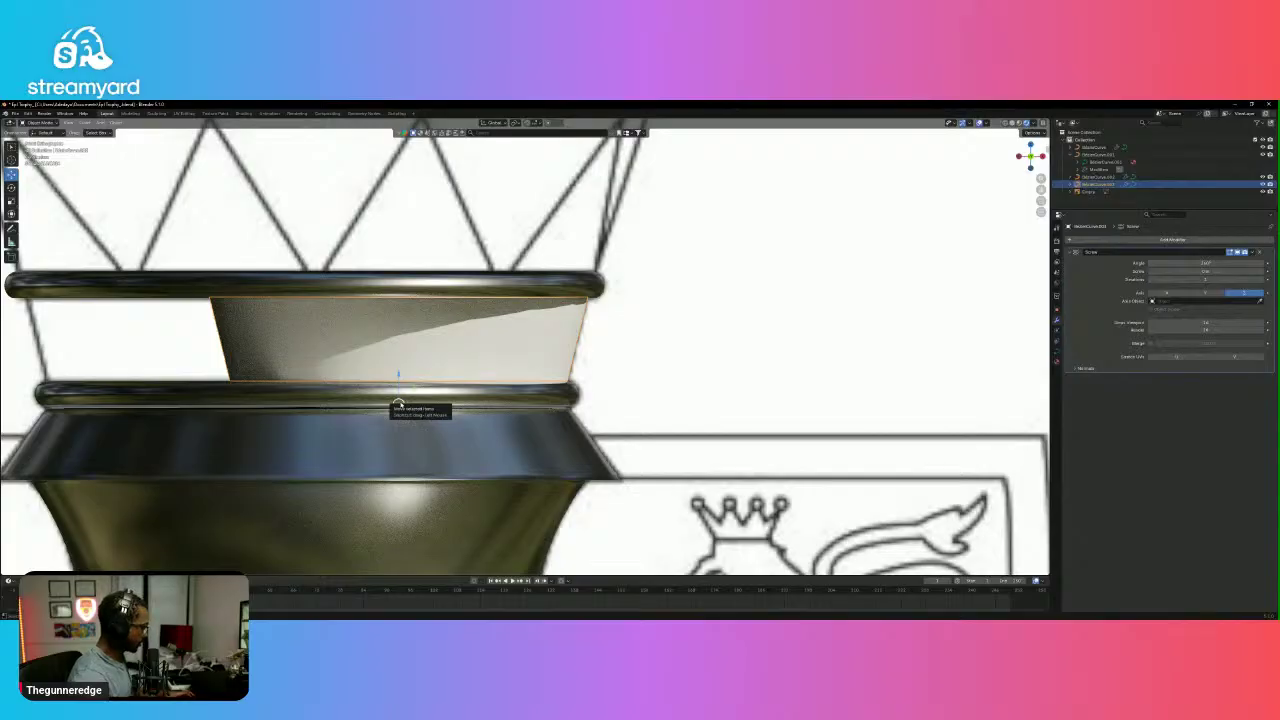
Turn off the viewport display of the collar curve's Screw modifier.
key("Tab")
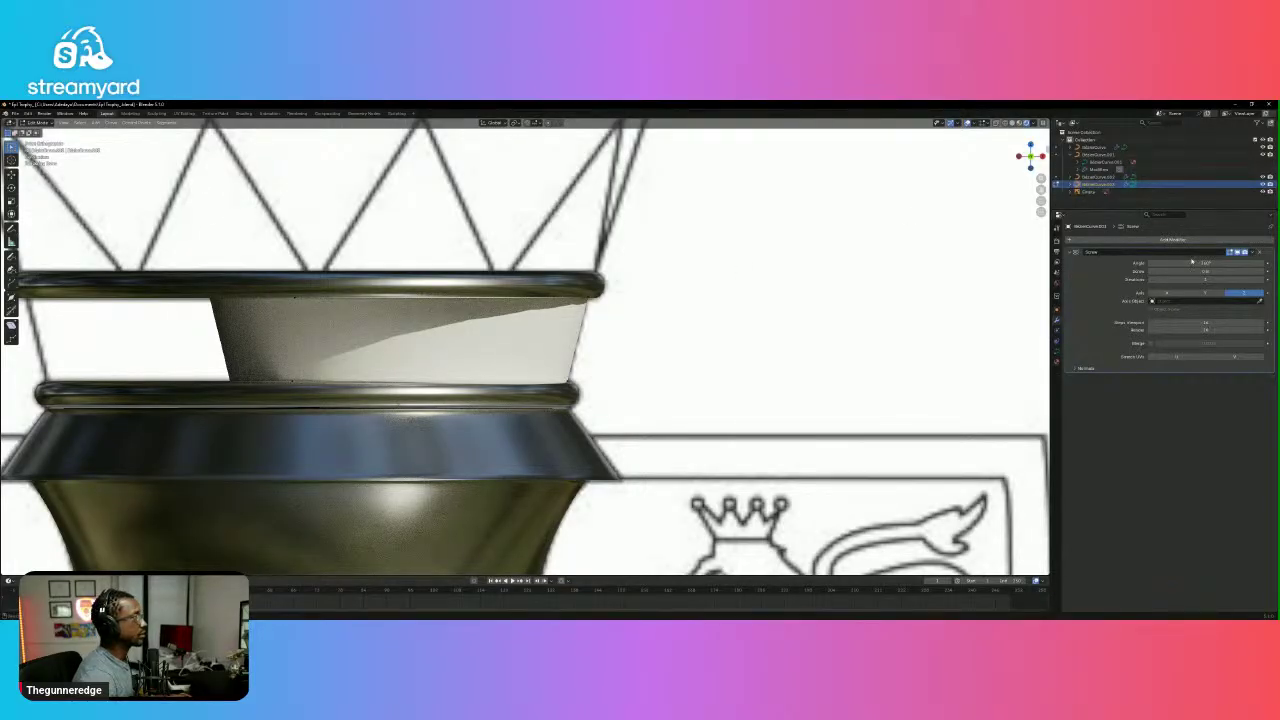
left_click(1236, 253)
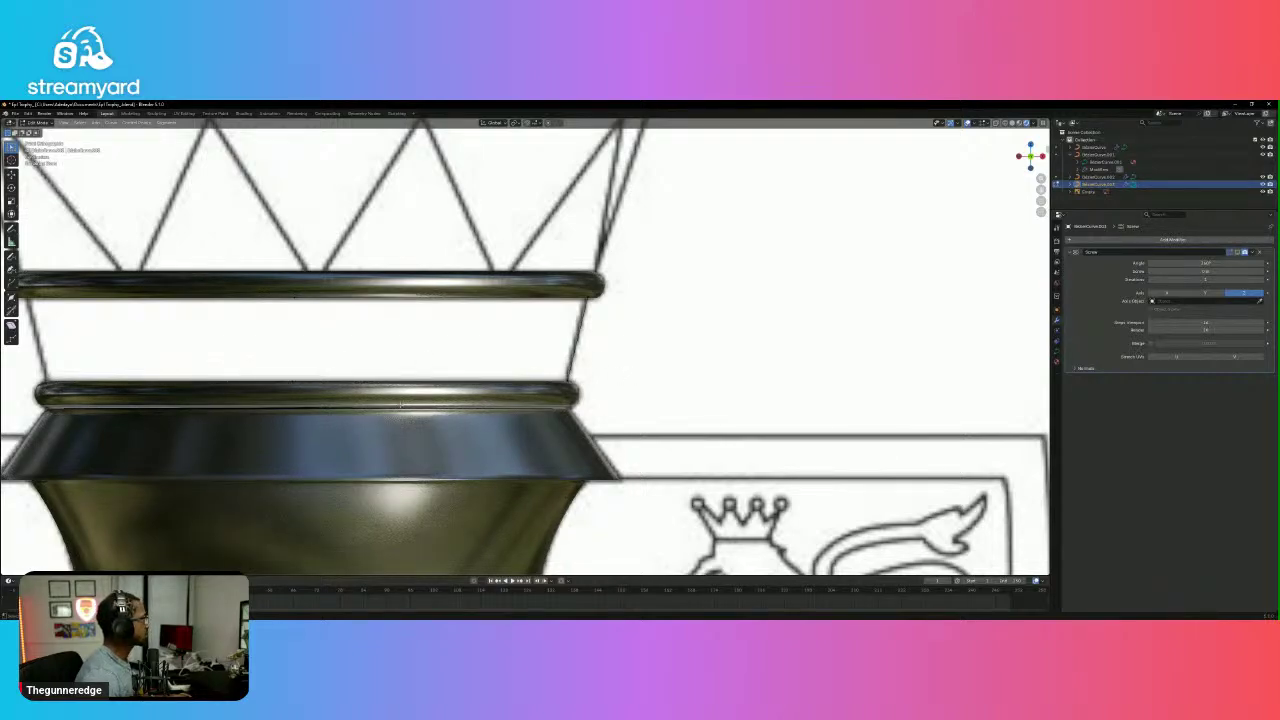
key("Tab")
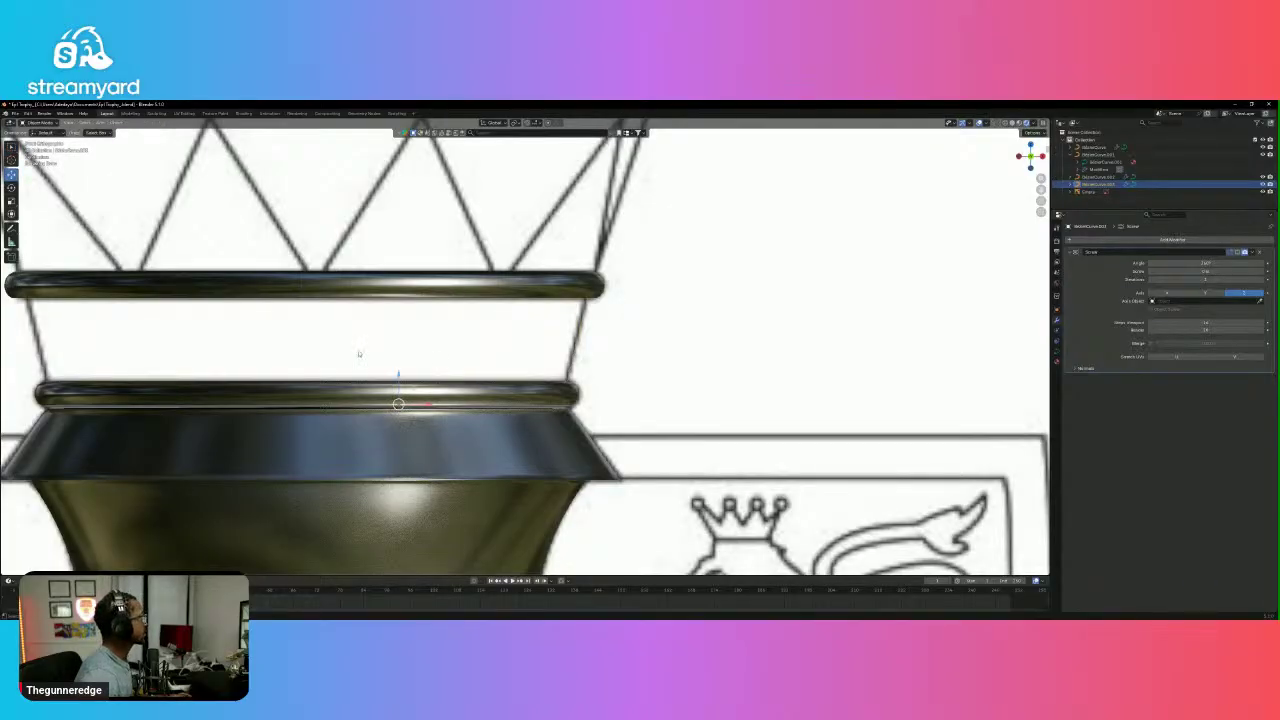
Set the collar curve's origin to the 3D cursor.
left_click(114, 122)
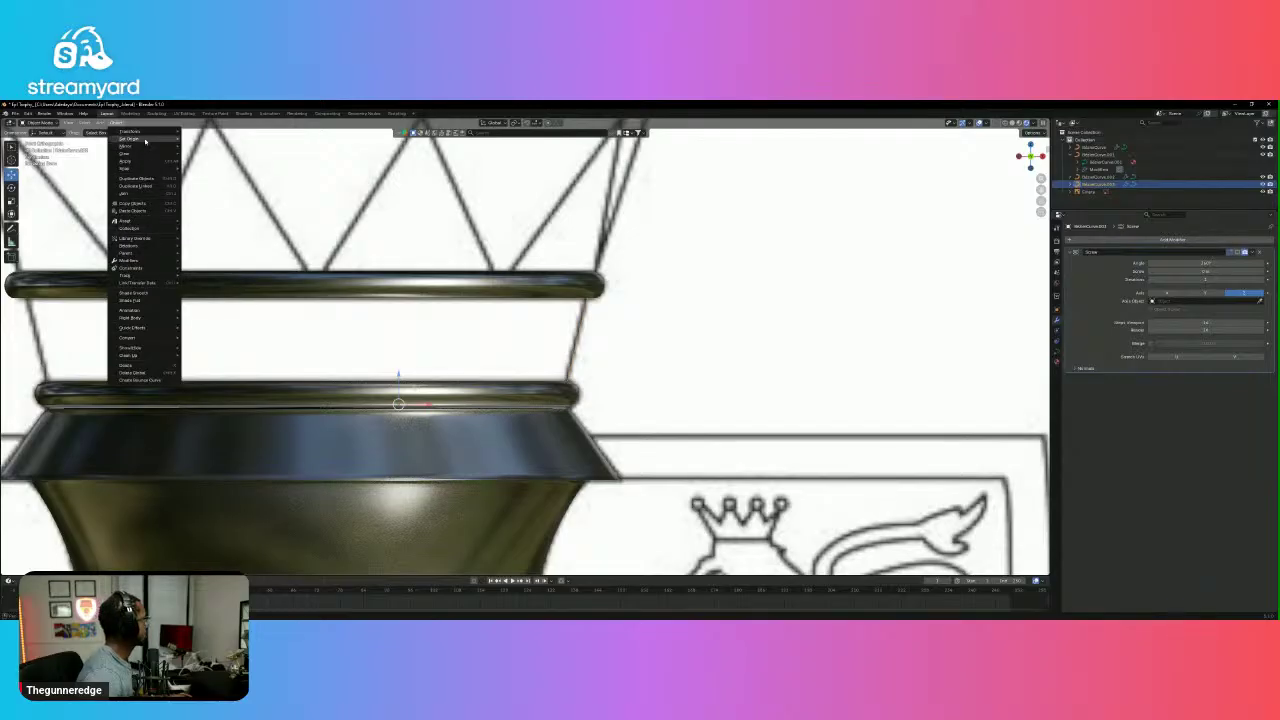
mouse_move(145, 140)
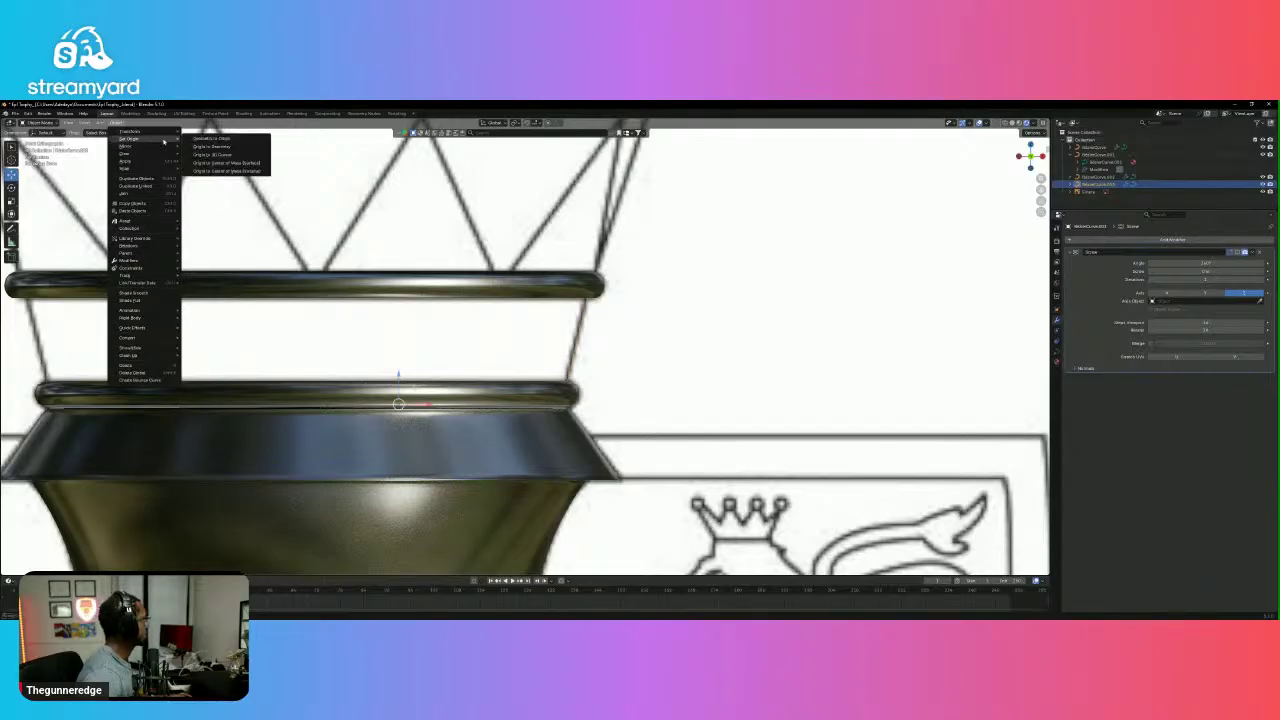
left_click(241, 160)
key("Home")
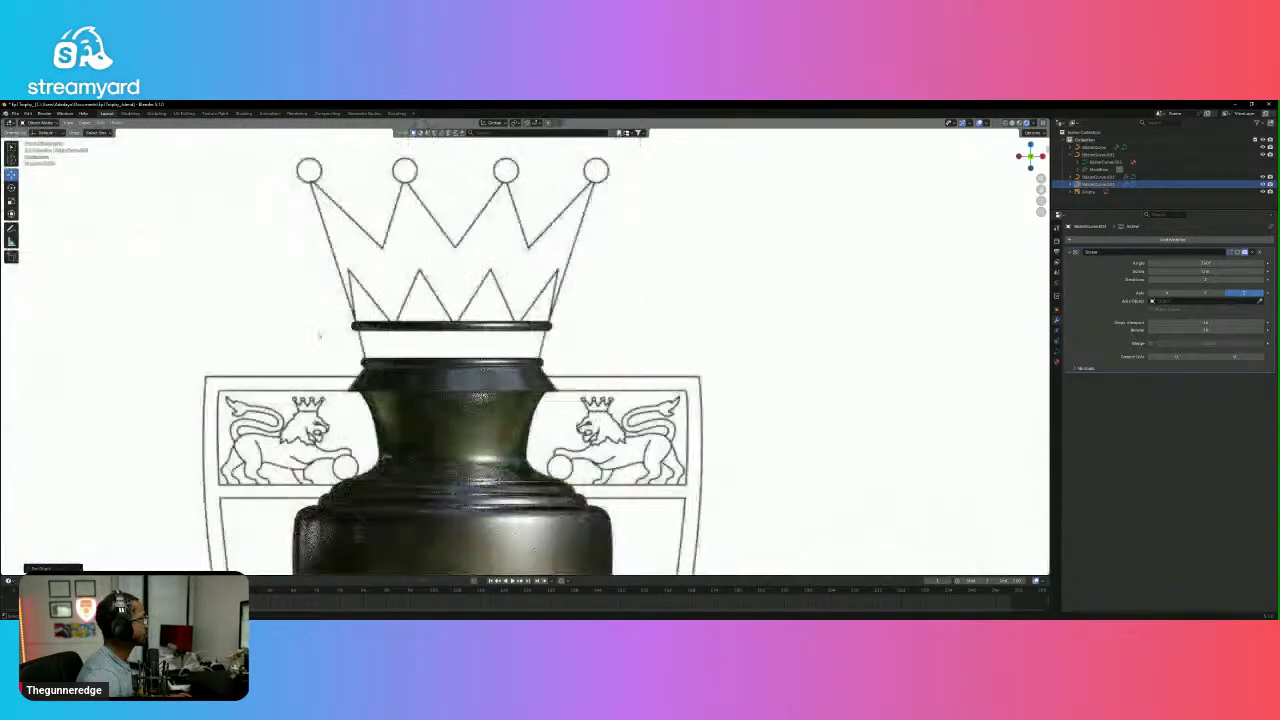
scroll(336, 342, "up", 4)
scroll(336, 342, "down", 3)
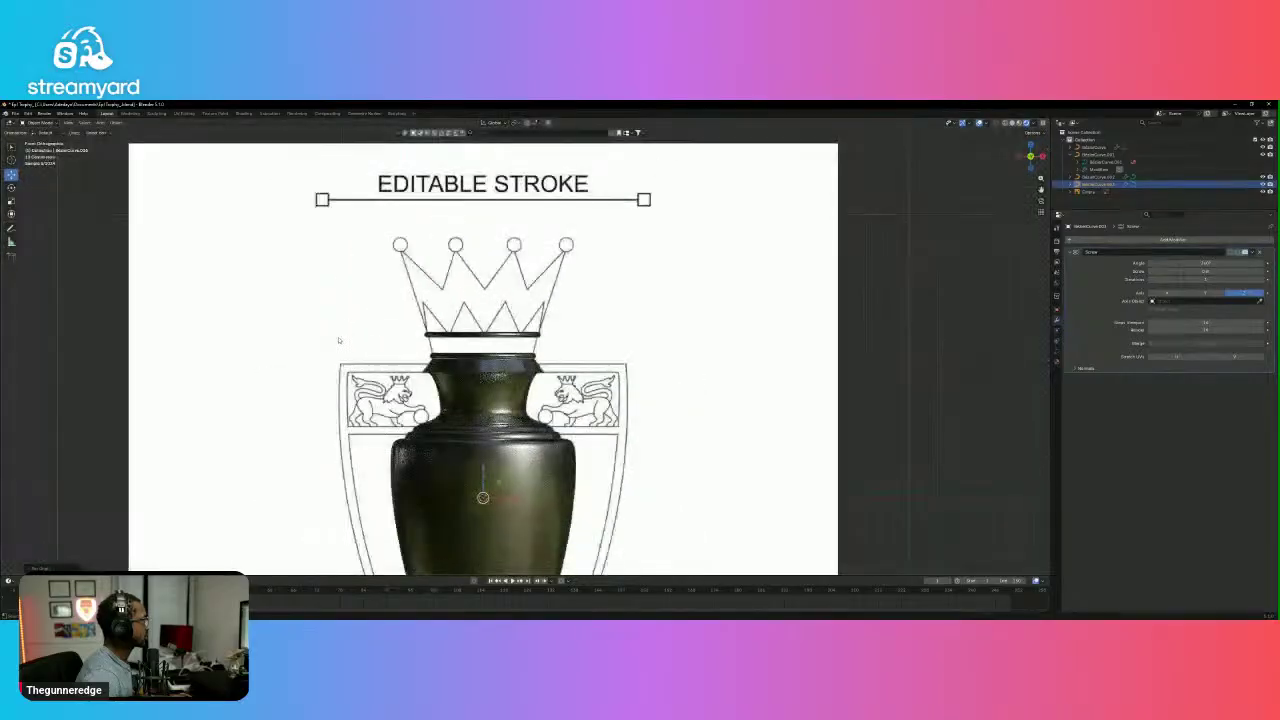
Turn the viewport display of the collar curve's Screw modifier back on and check the revolved collar between the two rings.
left_click(1243, 252)
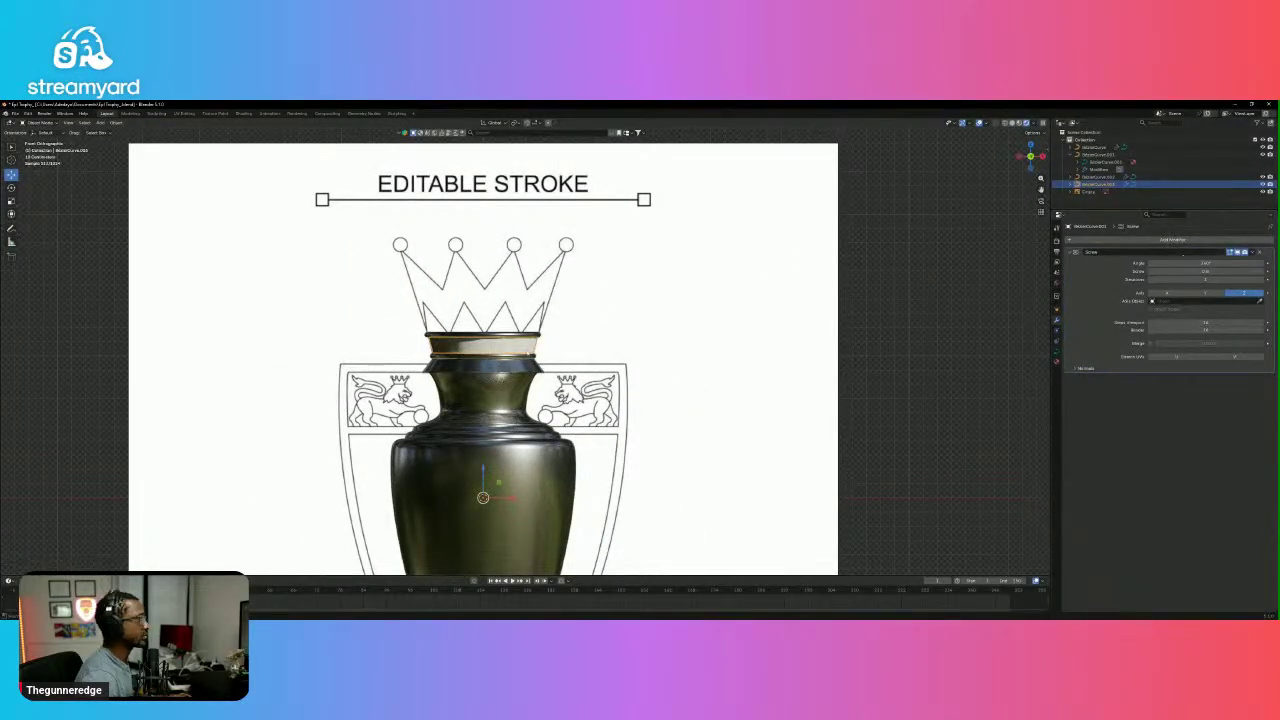
scroll(527, 340, "up", 8)
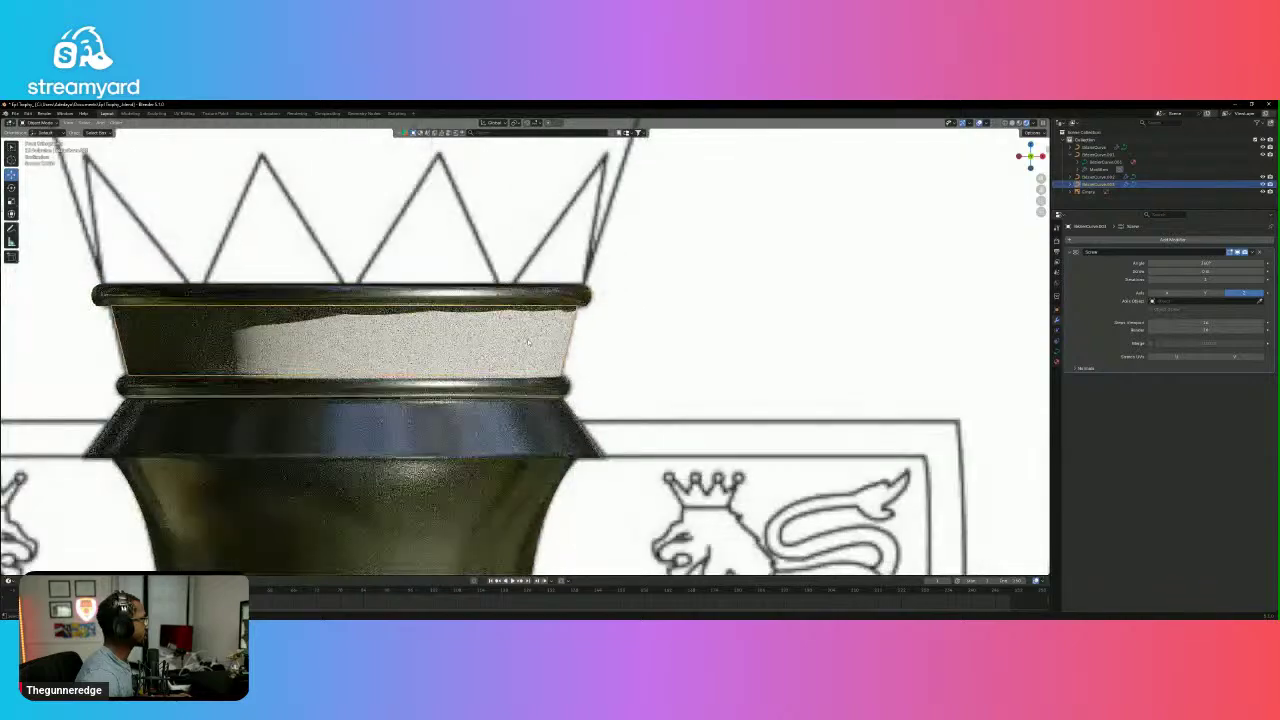
scroll(527, 340, "up", 2)
scroll(527, 340, "down", 2)
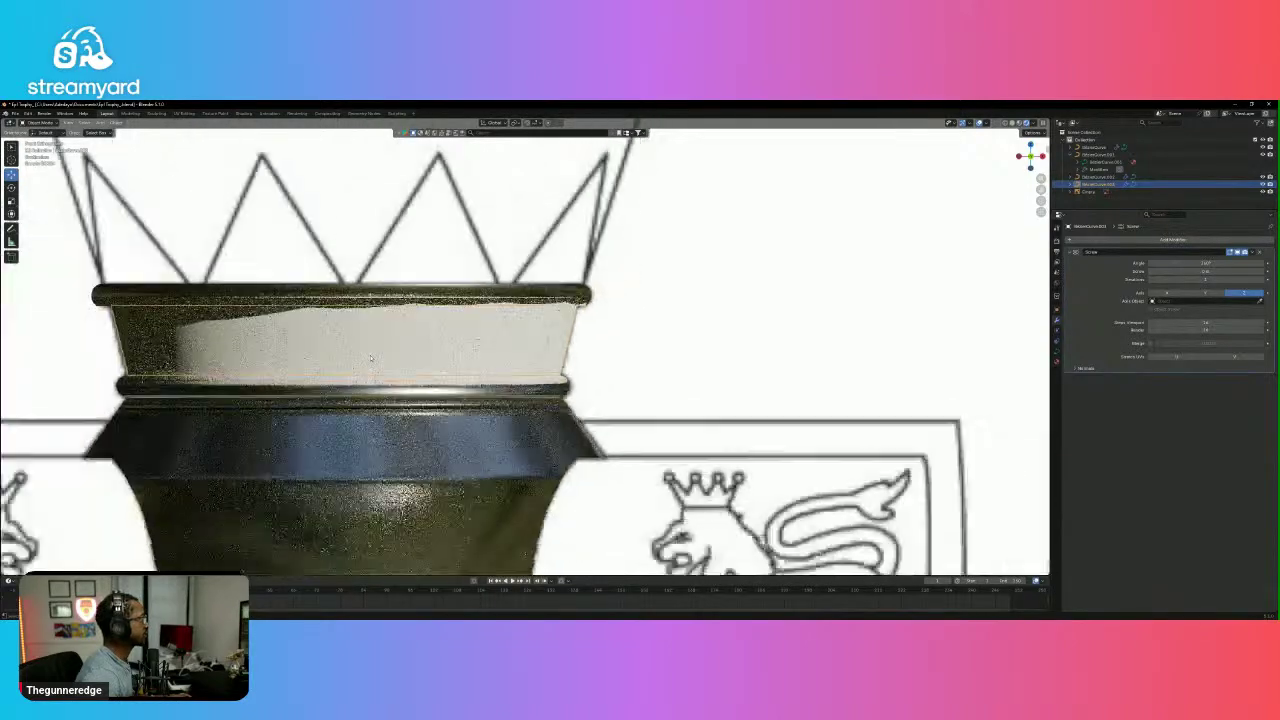
scroll(370, 358, "down", 2)
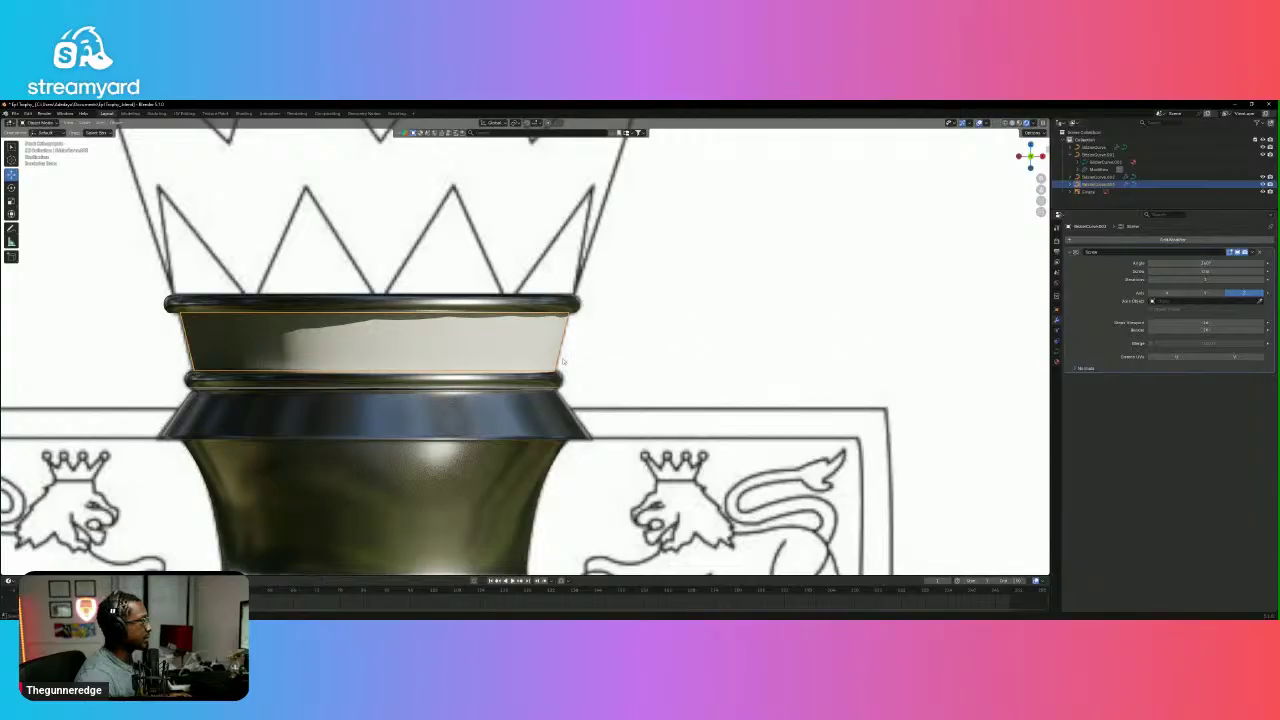
Assign the trophy's existing metallic material to the revolved collar.
left_click(1056, 363)
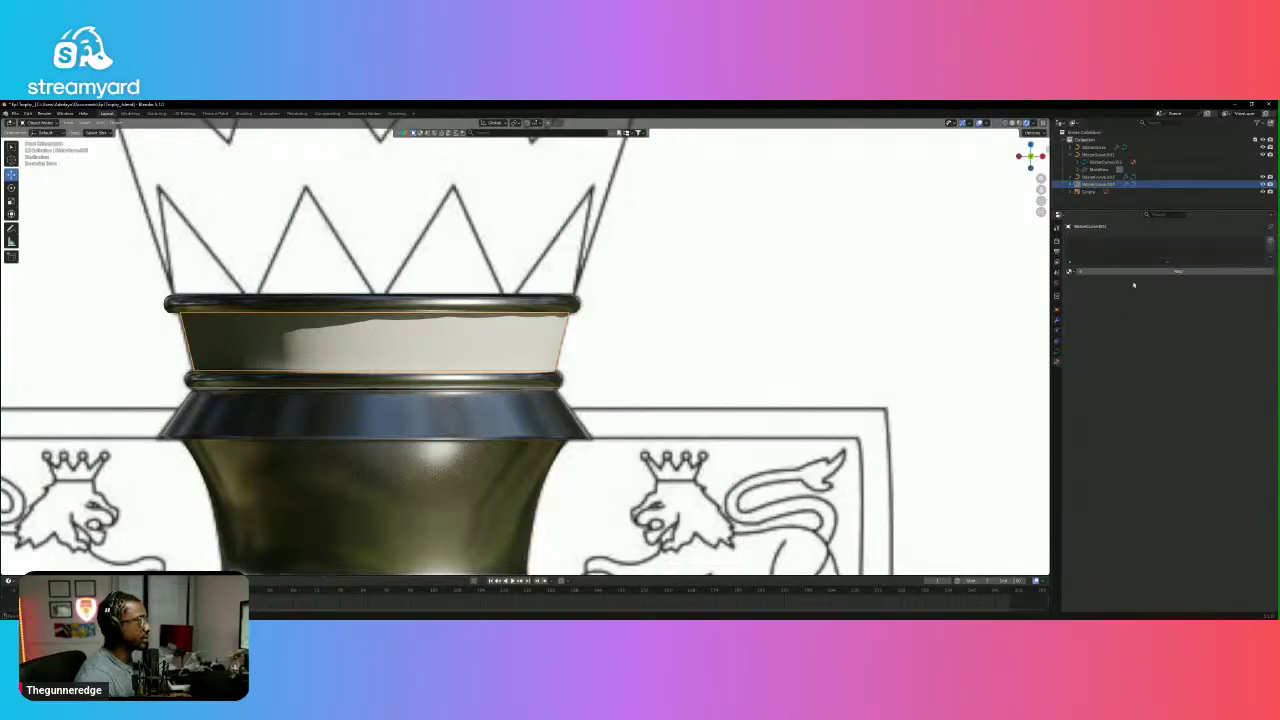
left_click(1086, 283)
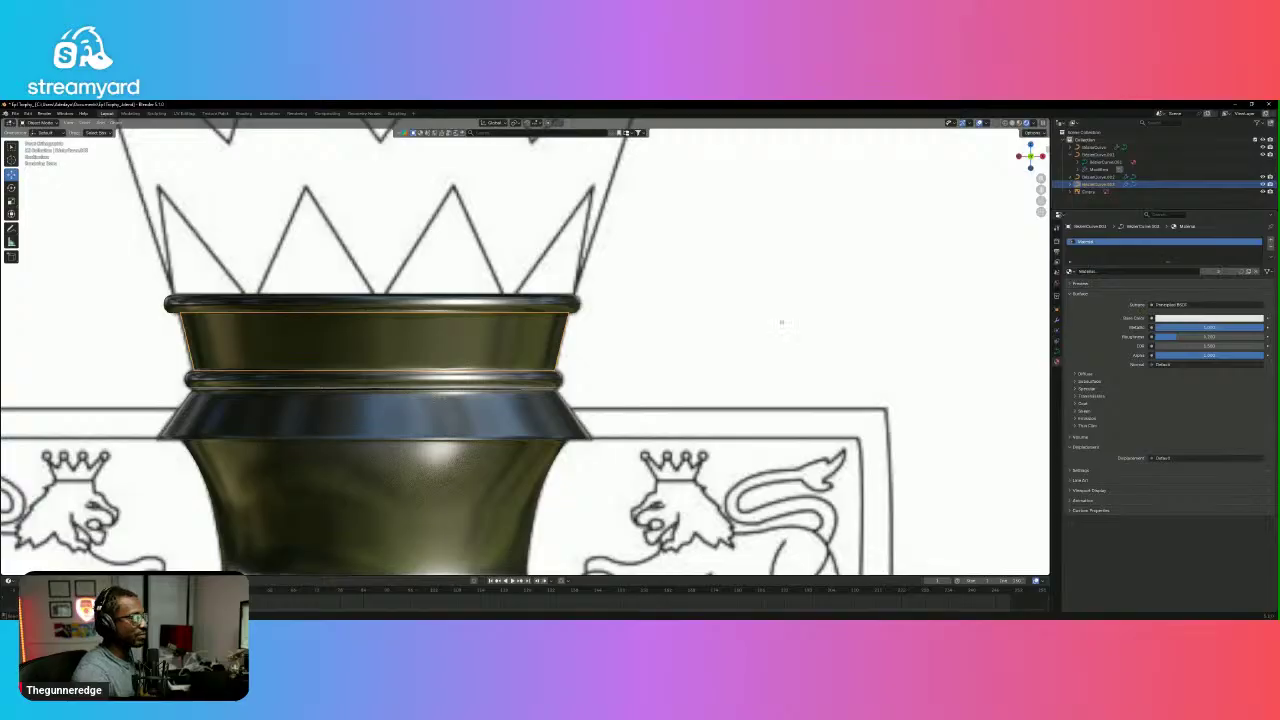
scroll(587, 390, "up", 4)
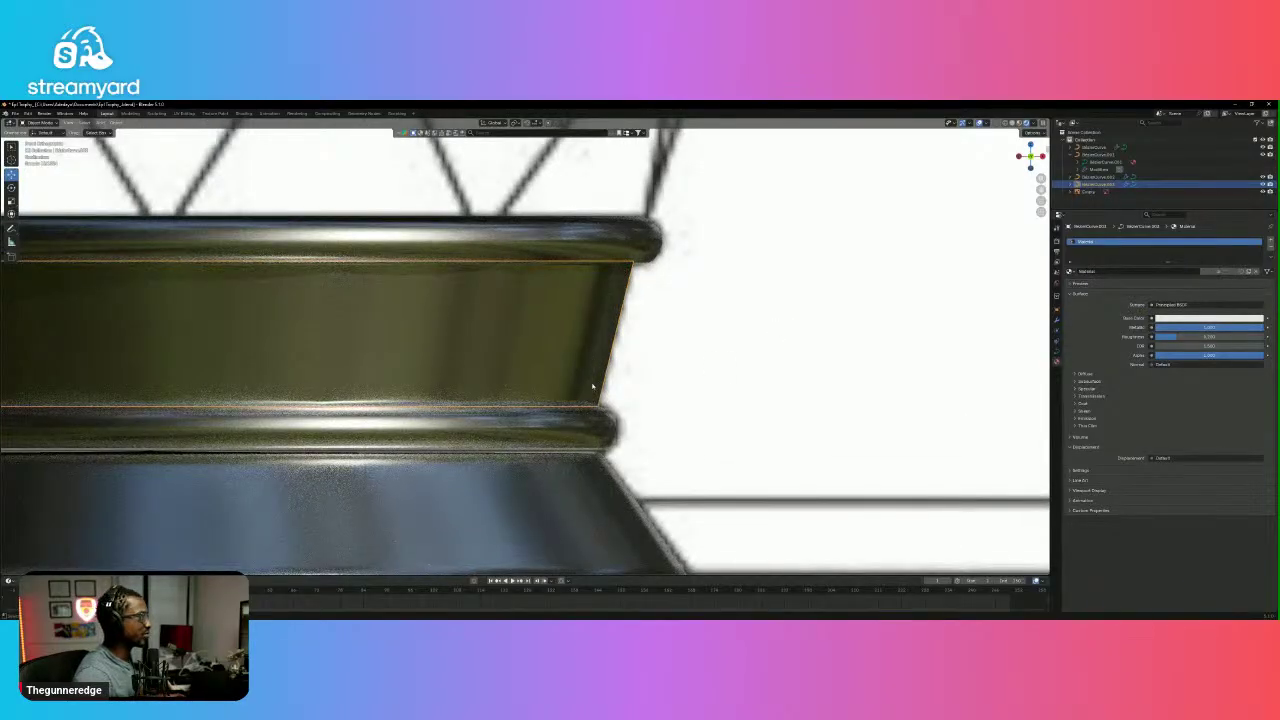
scroll(592, 386, "down", 5)
left_click(556, 304)
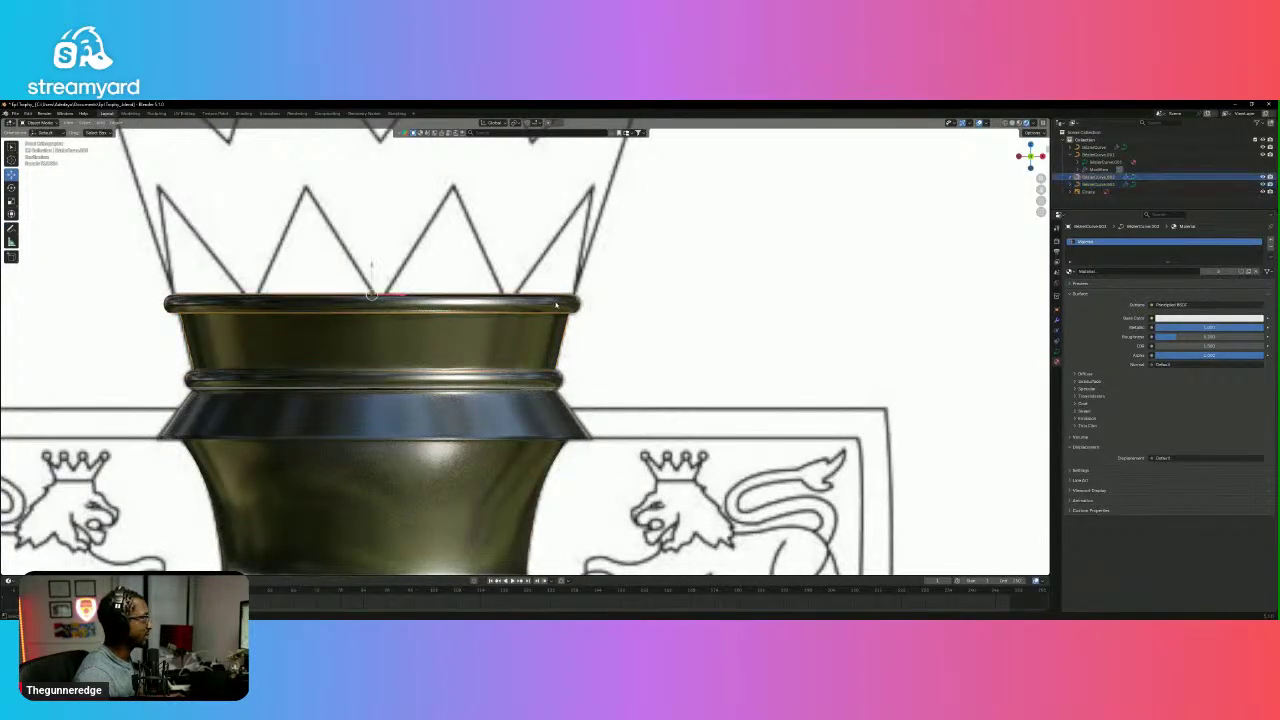
left_click(543, 377)
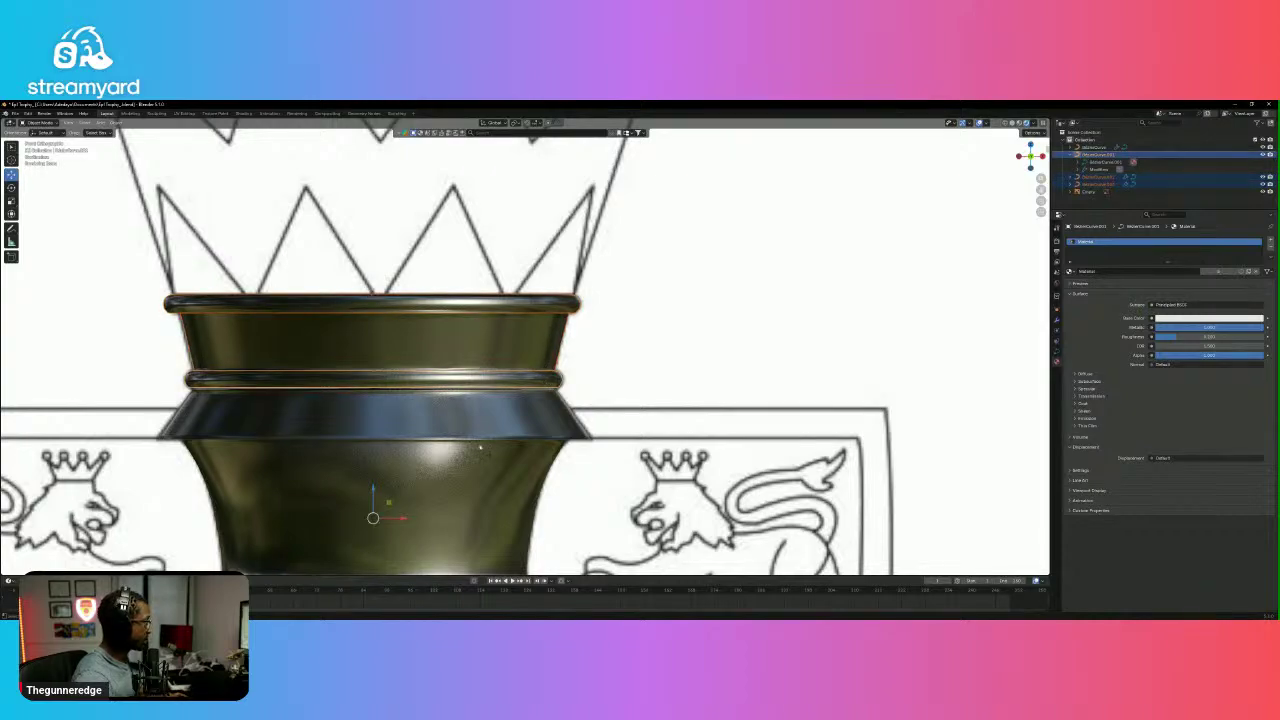
key("g")
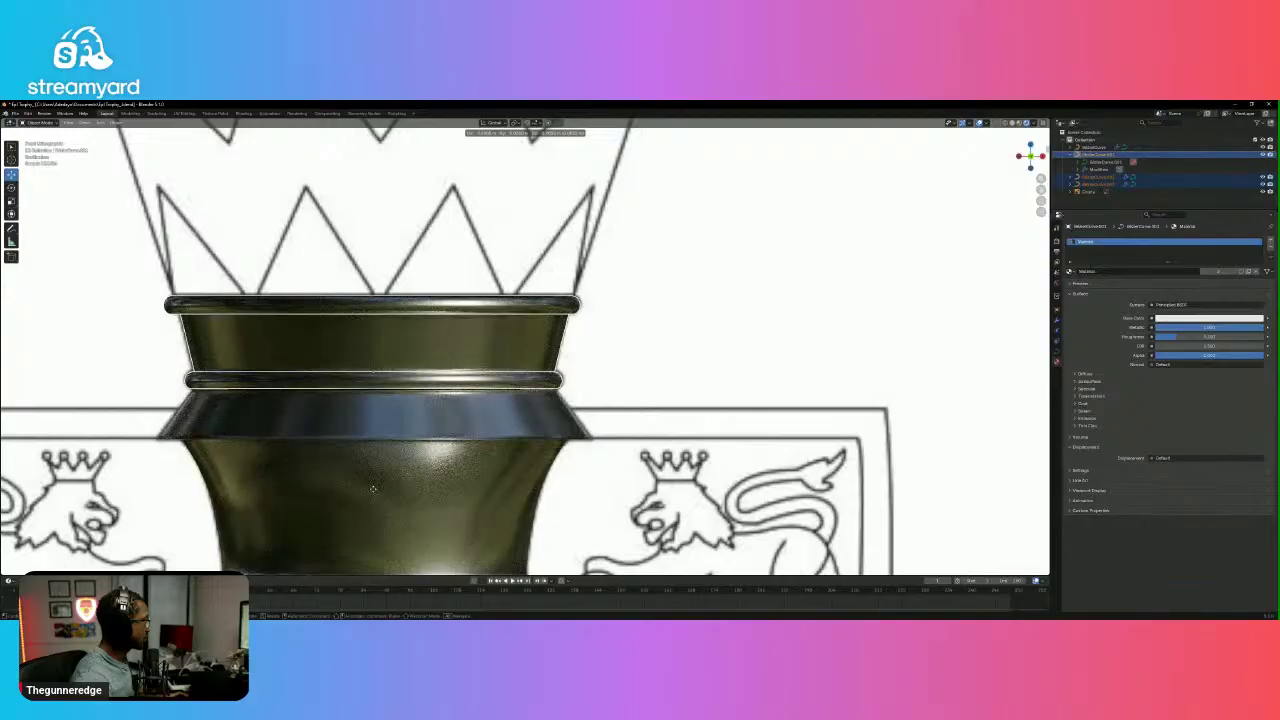
right_click(373, 489)
left_click(656, 345)
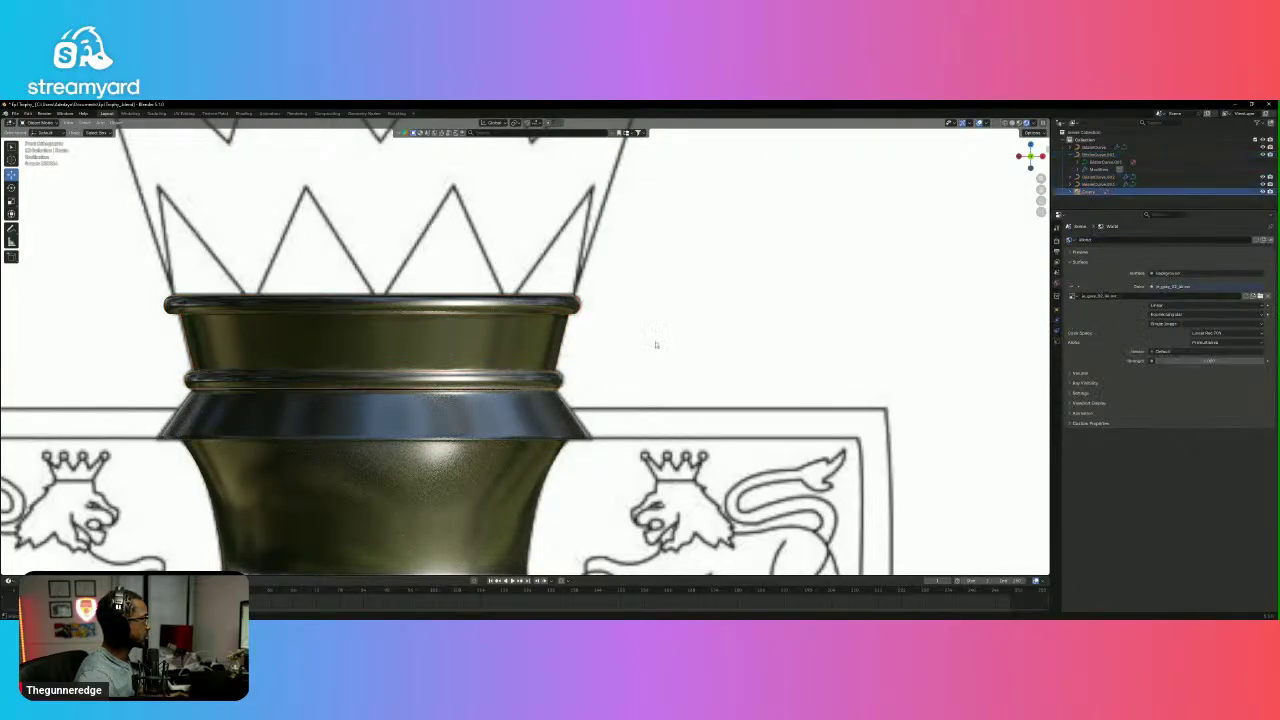
Move the neck and body curve's top center point slightly up along Z toward the lower ring, and return to Object Mode.
left_click(463, 430)
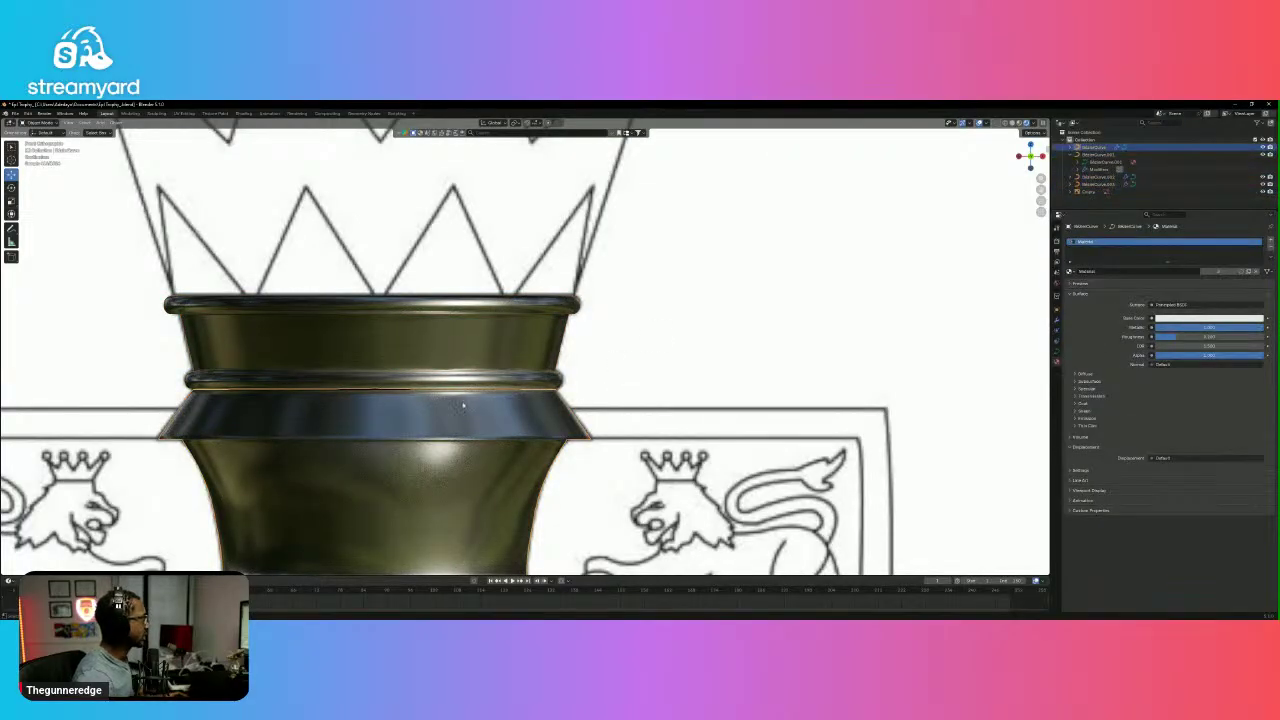
key("Tab")
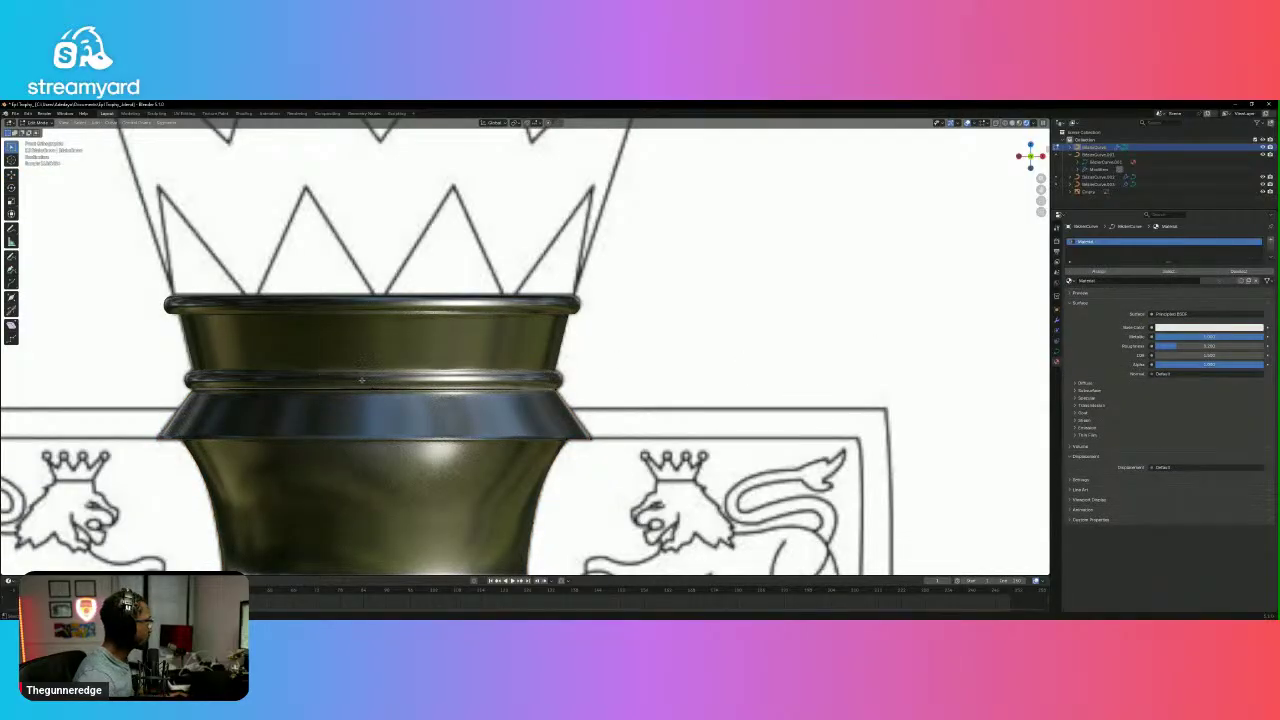
left_click_drag(295, 373, 388, 411)
left_click_drag(347, 374, 598, 404)
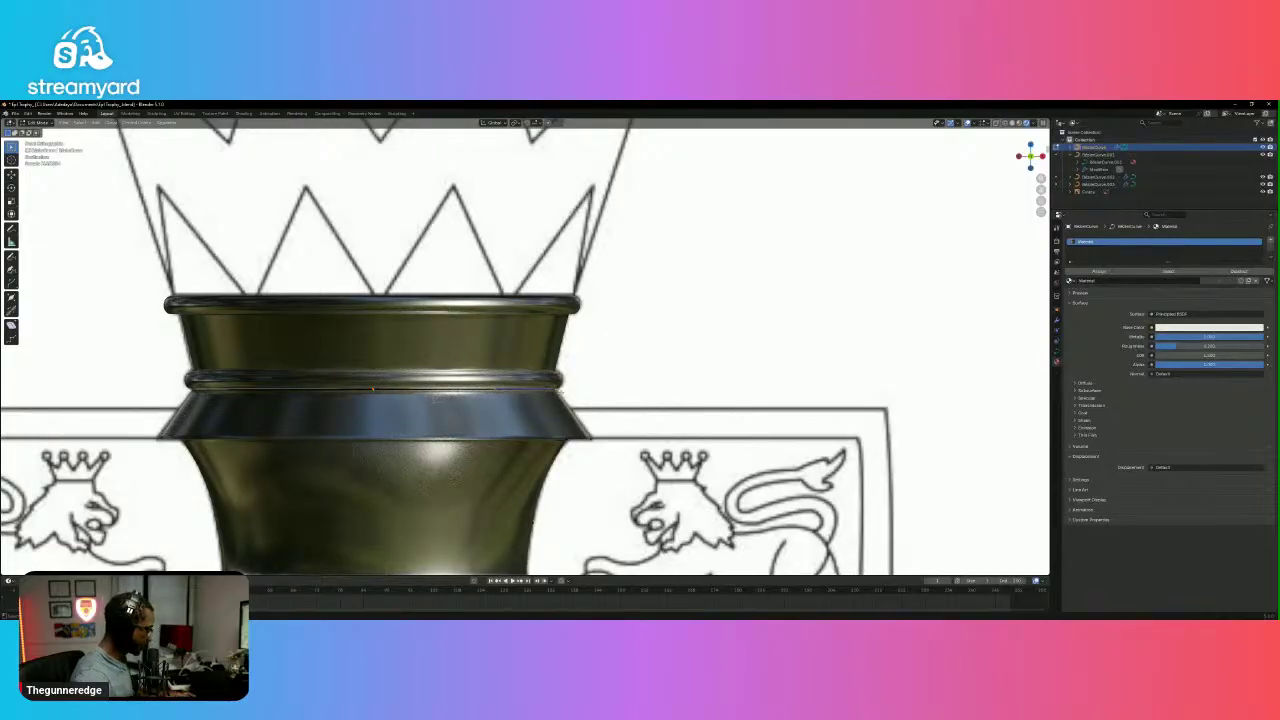
key("g")
key("z")
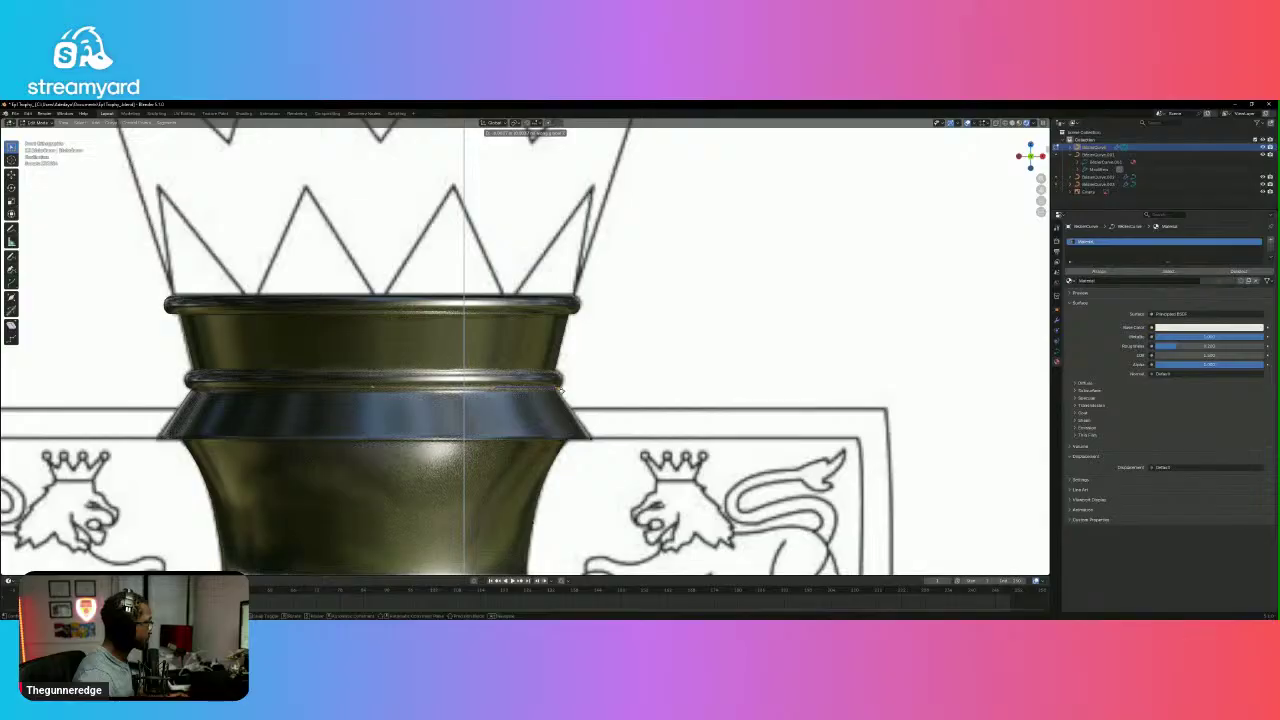
left_click(561, 391)
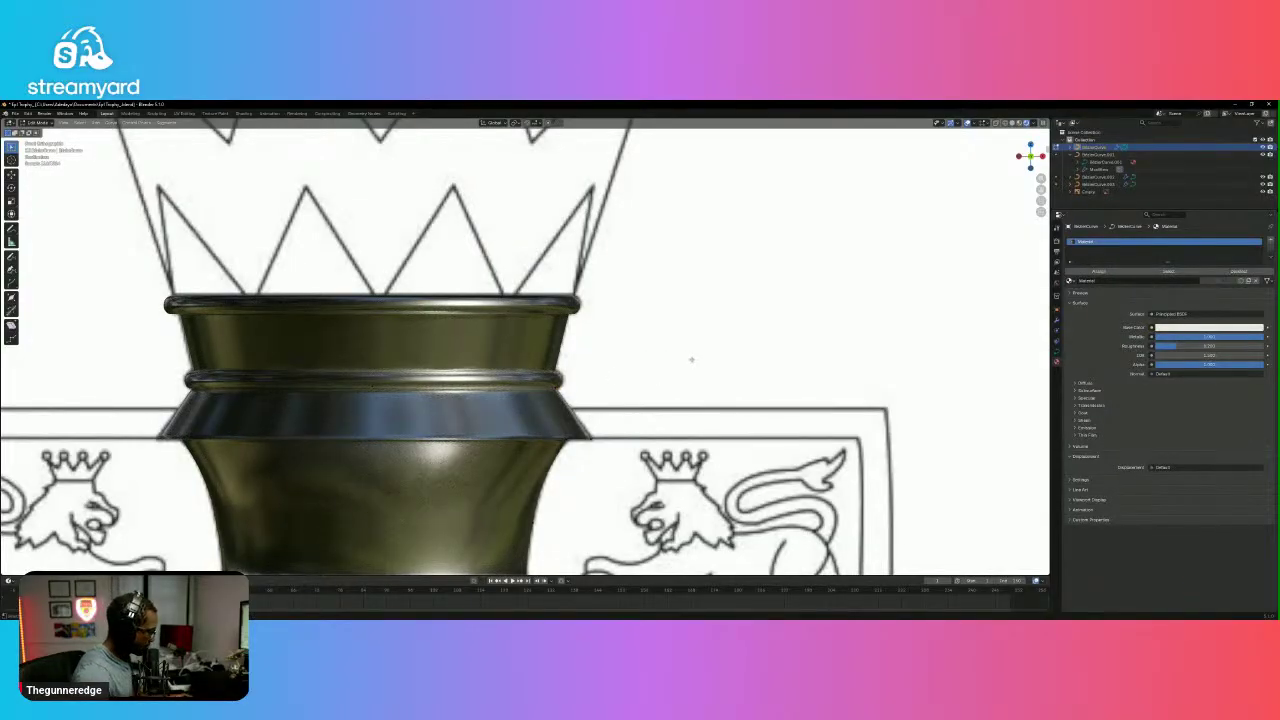
key("Tab")
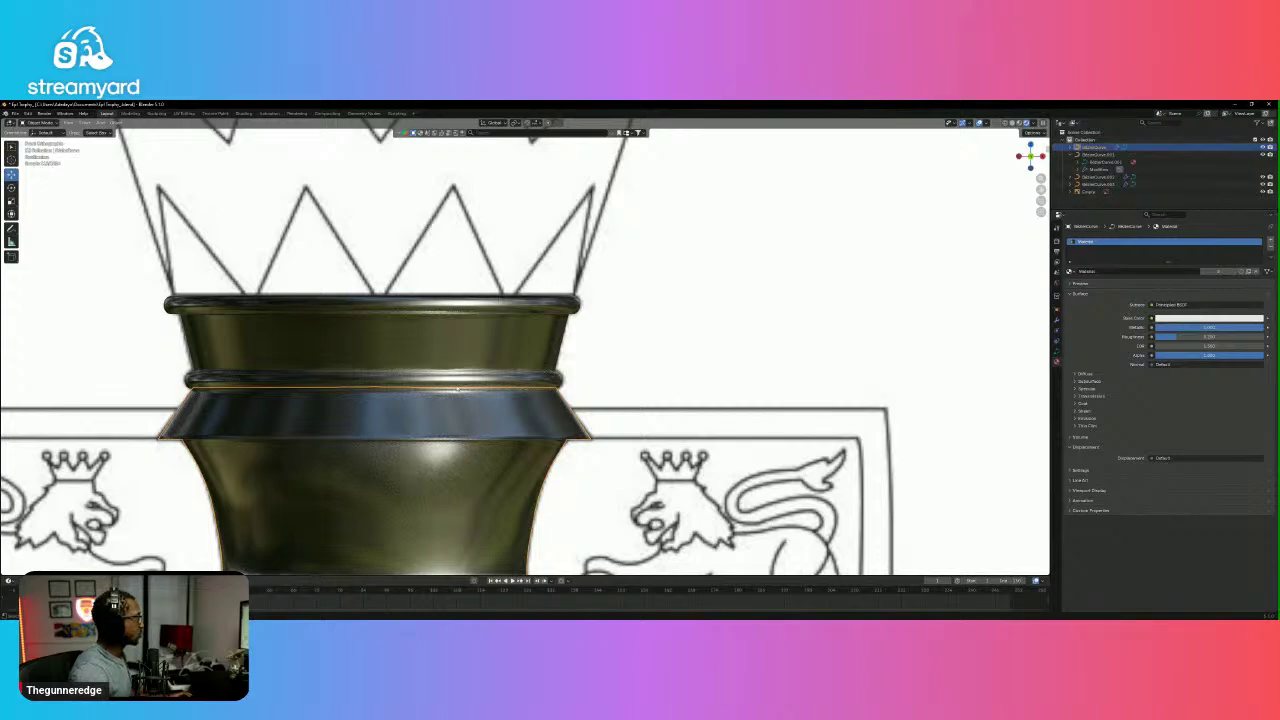
Fine-tune the position of the body curve's top center point so it tucks into the lower ring, leave Edit Mode and deselect the curve.
key("Tab")
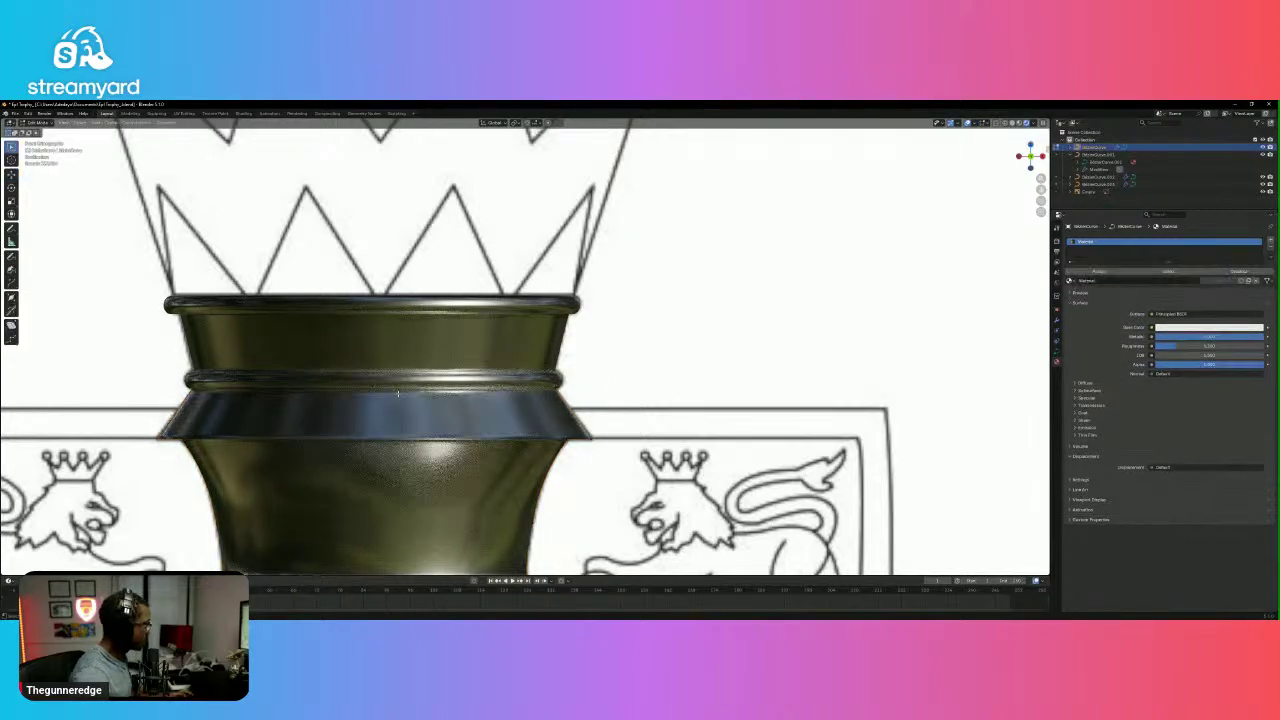
scroll(375, 380, "up", 5)
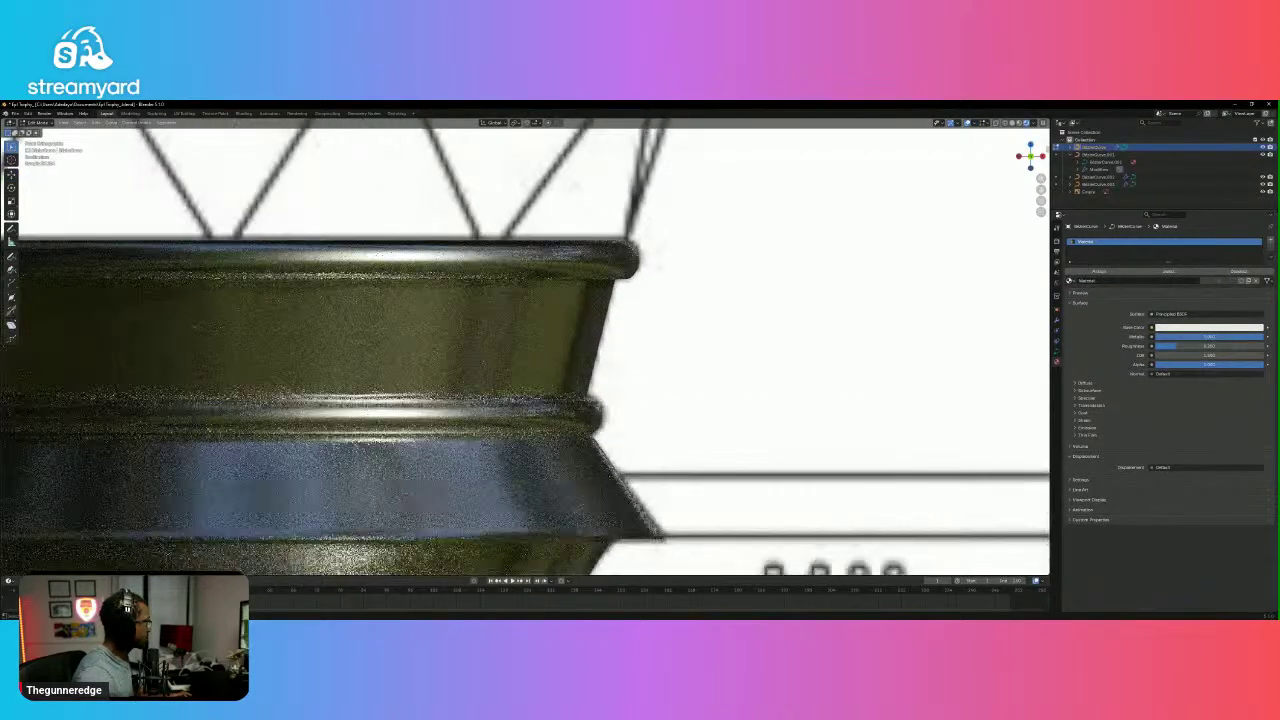
middle_click_drag(144, 448, 514, 415, "shift")
scroll(512, 415, "up", 3)
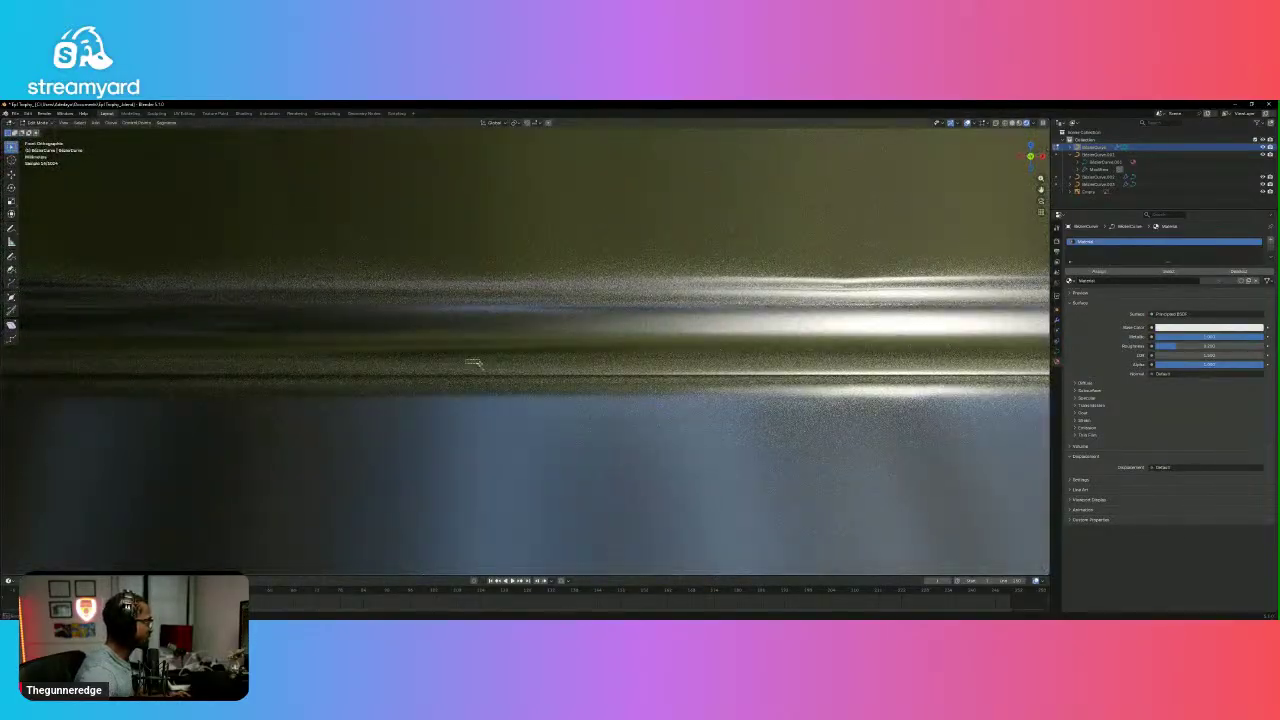
left_click_drag(479, 364, 478, 363)
key("g")
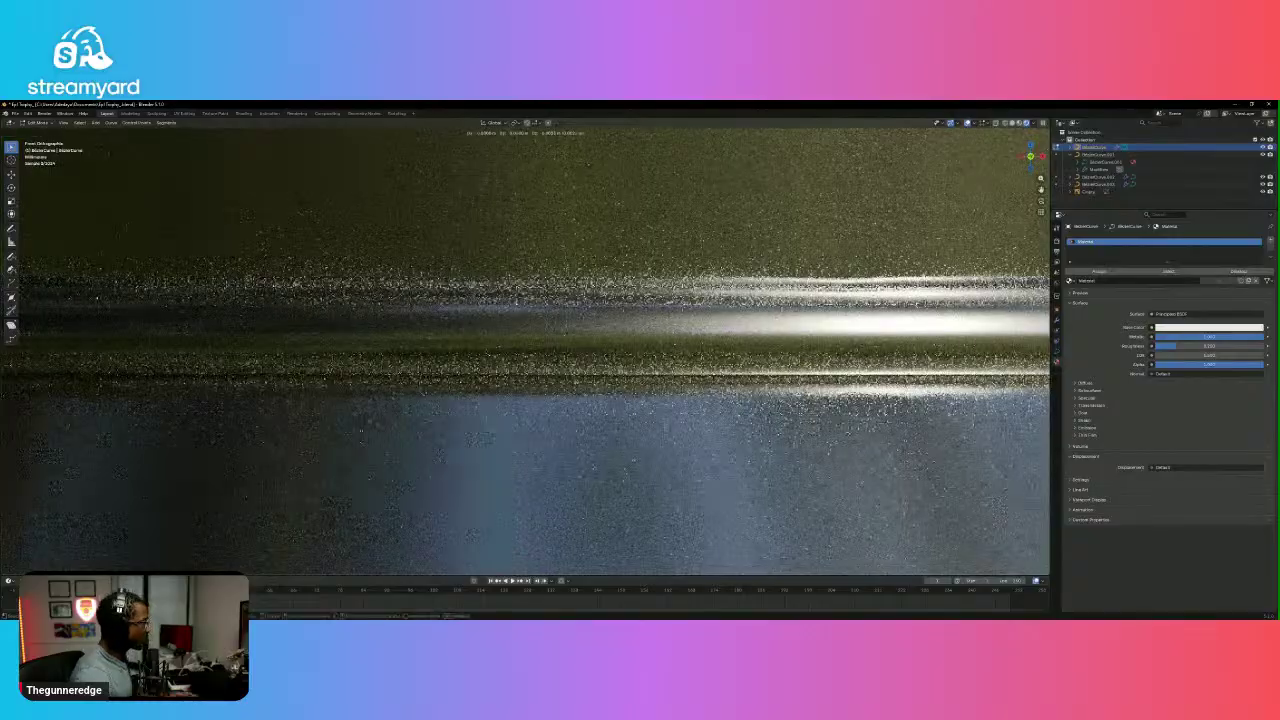
left_click(482, 374)
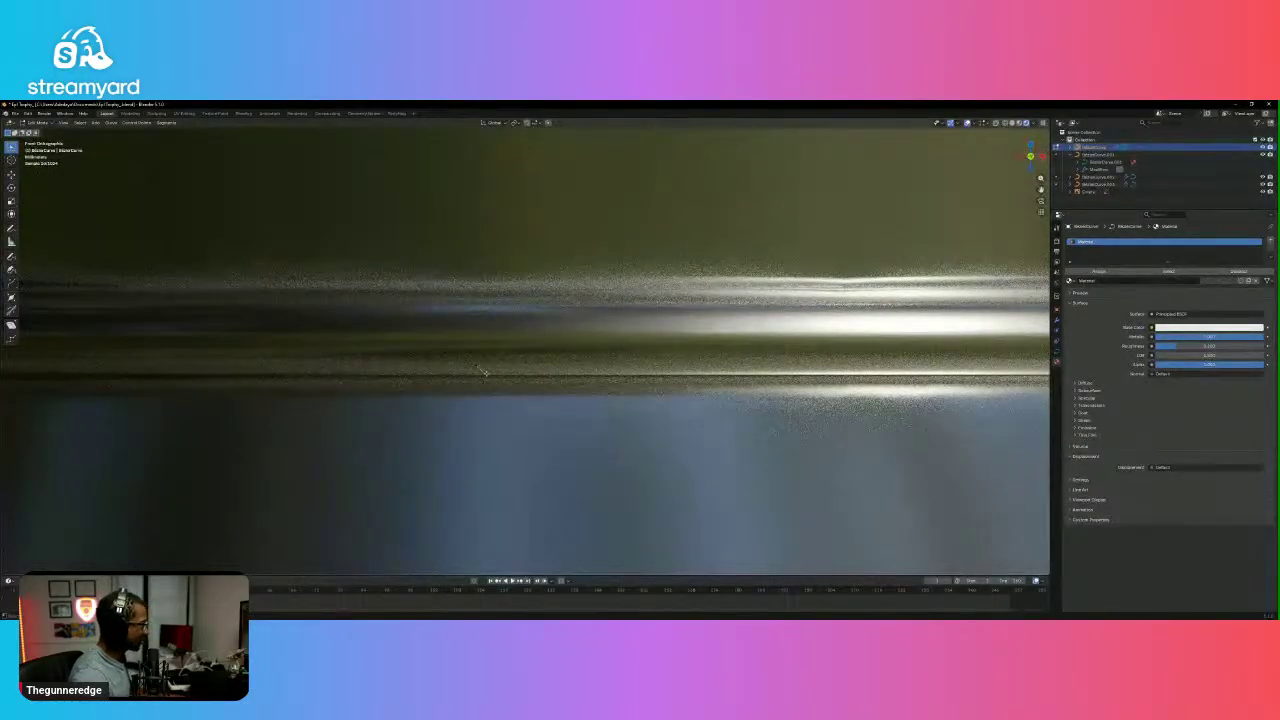
key("g")
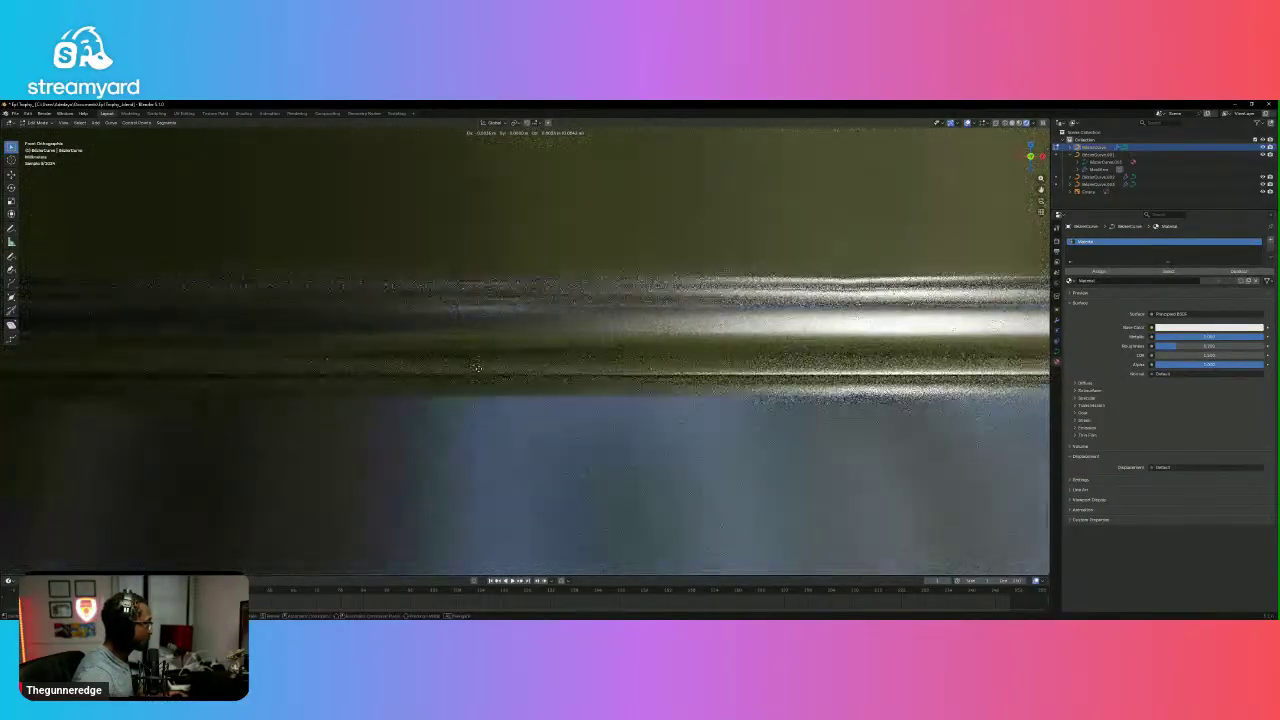
left_click(508, 373)
key("Tab")
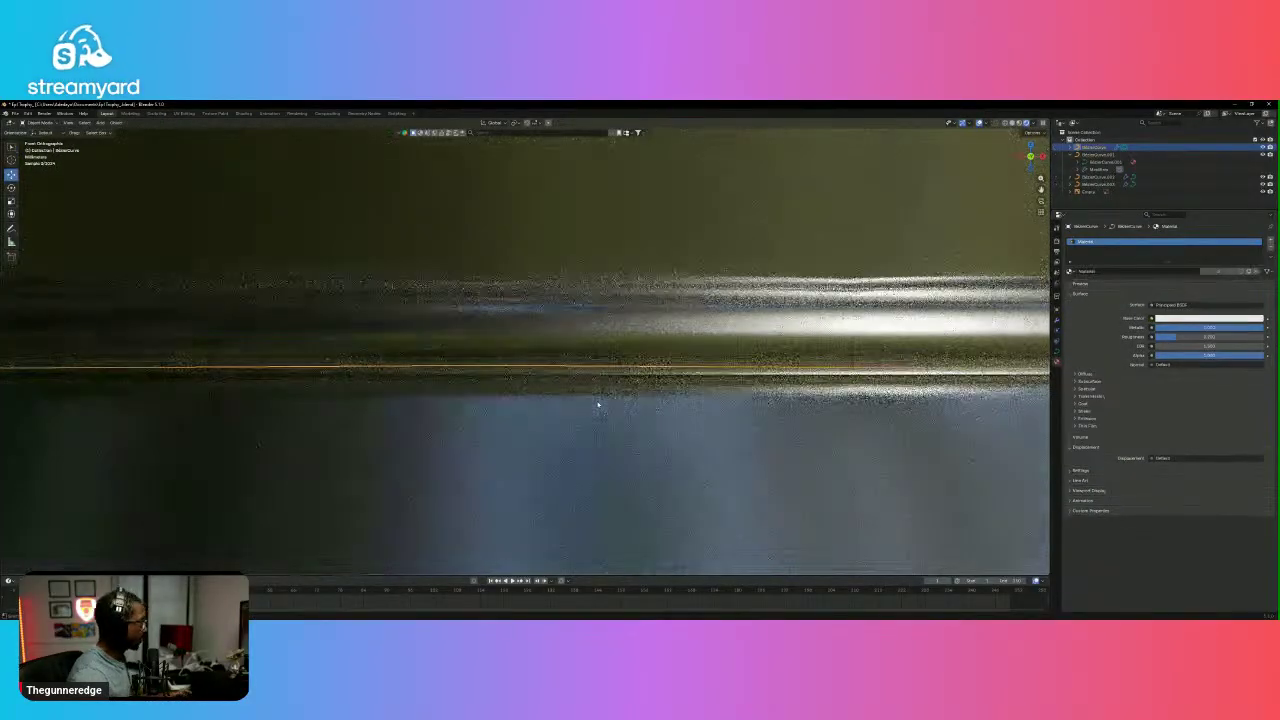
scroll(626, 422, "down", 12)
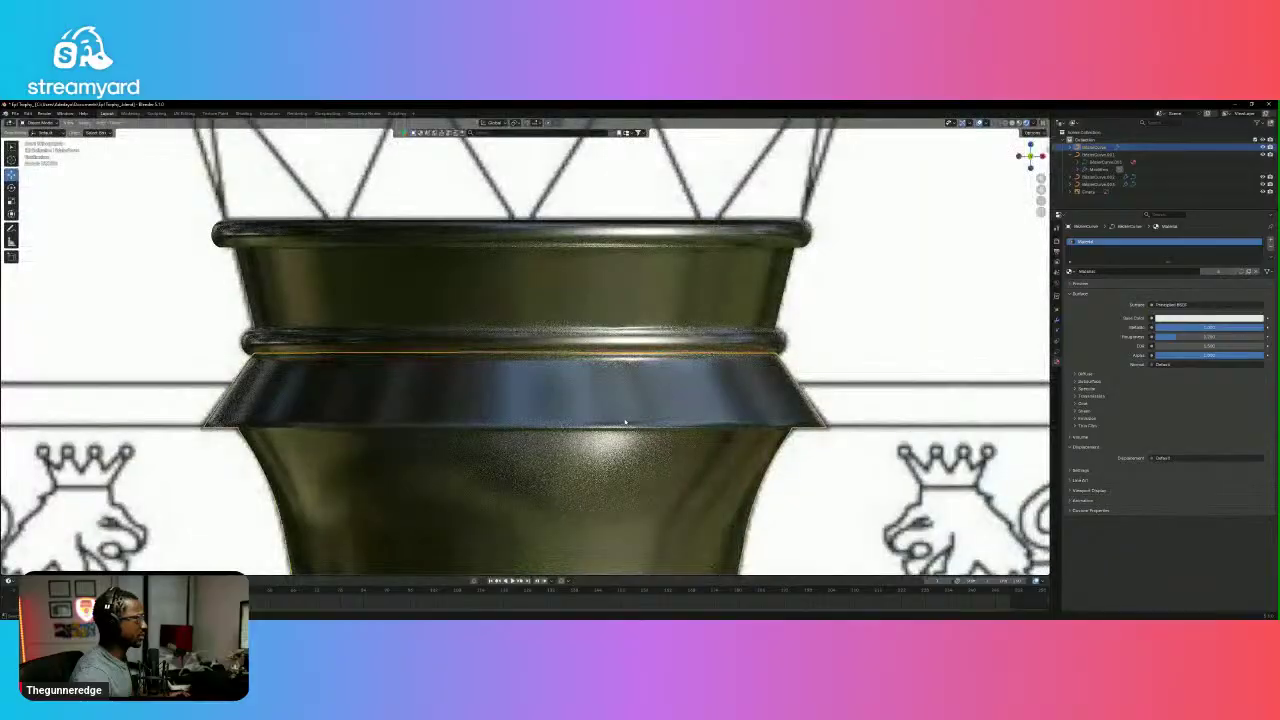
scroll(629, 421, "down", 4)
left_click(798, 332)
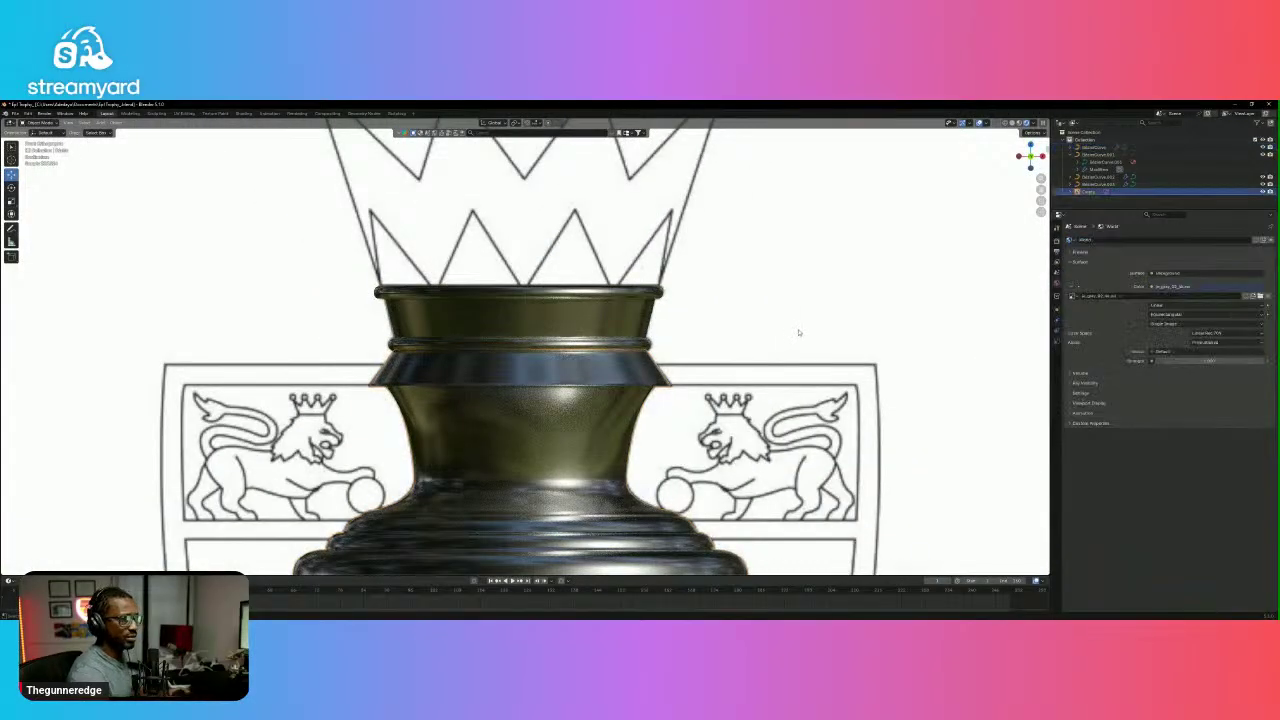
Examine the whole trophy against the reference in perspective and return to the front orthographic view.
scroll(742, 357, "down", 3)
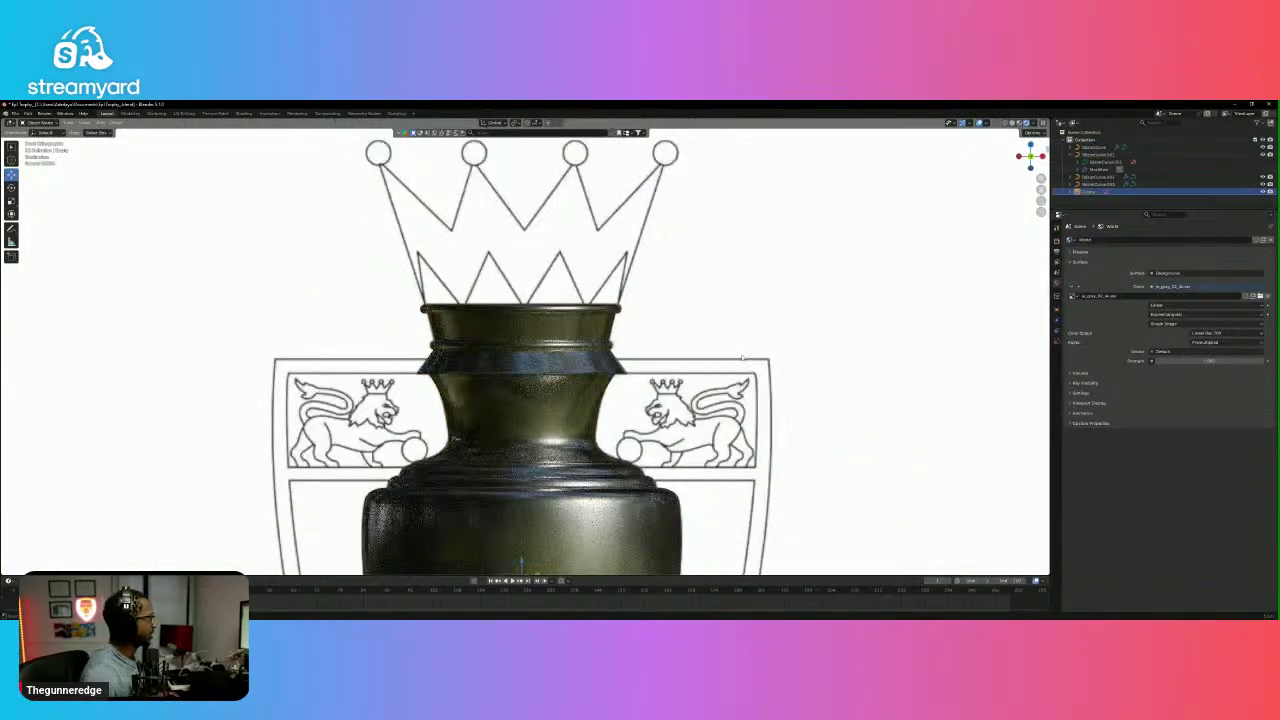
scroll(716, 360, "down", 6)
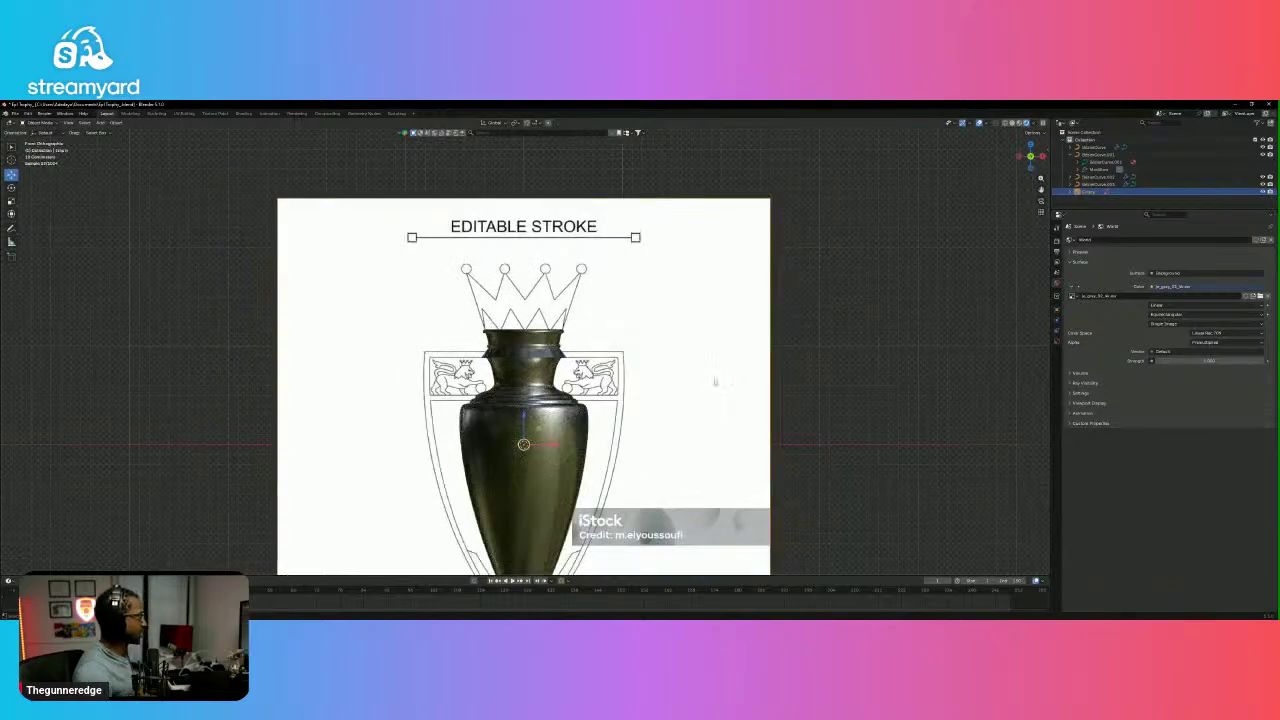
key("KP_5")
mouse_move(709, 413)
middle_mouse_down()
mouse_move(740, 420)
mouse_move(803, 397)
mouse_move(708, 428)
middle_mouse_up()
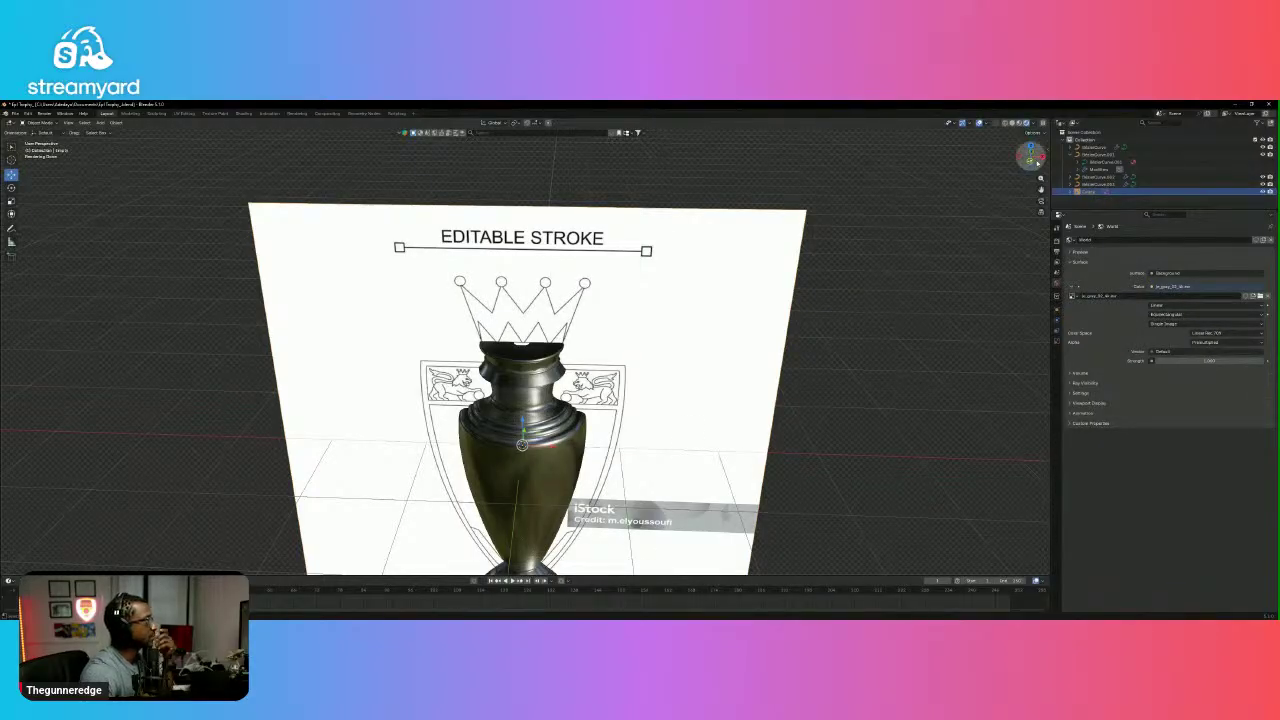
left_click(1031, 158)
scroll(1031, 158, "down", 4)
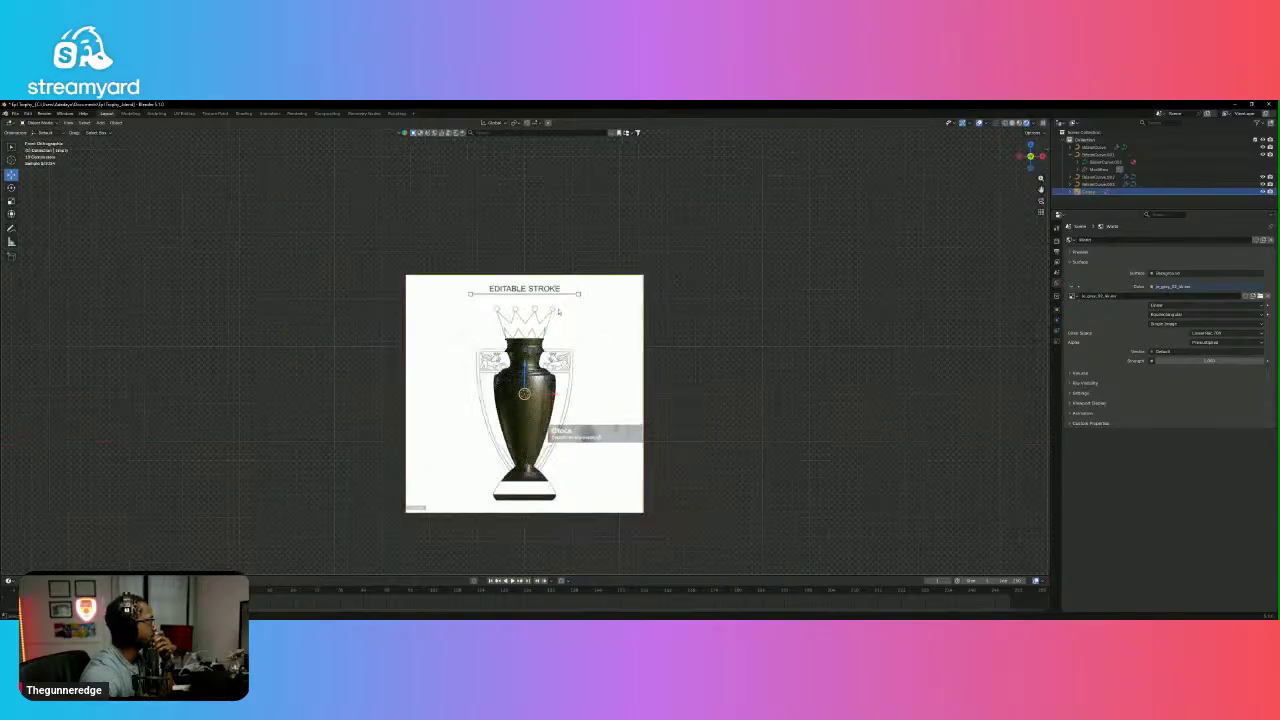
Add a new Bezier curve for the crown section above the upper ring.
scroll(1031, 157, "up", 5)
scroll(558, 315, "up", 4)
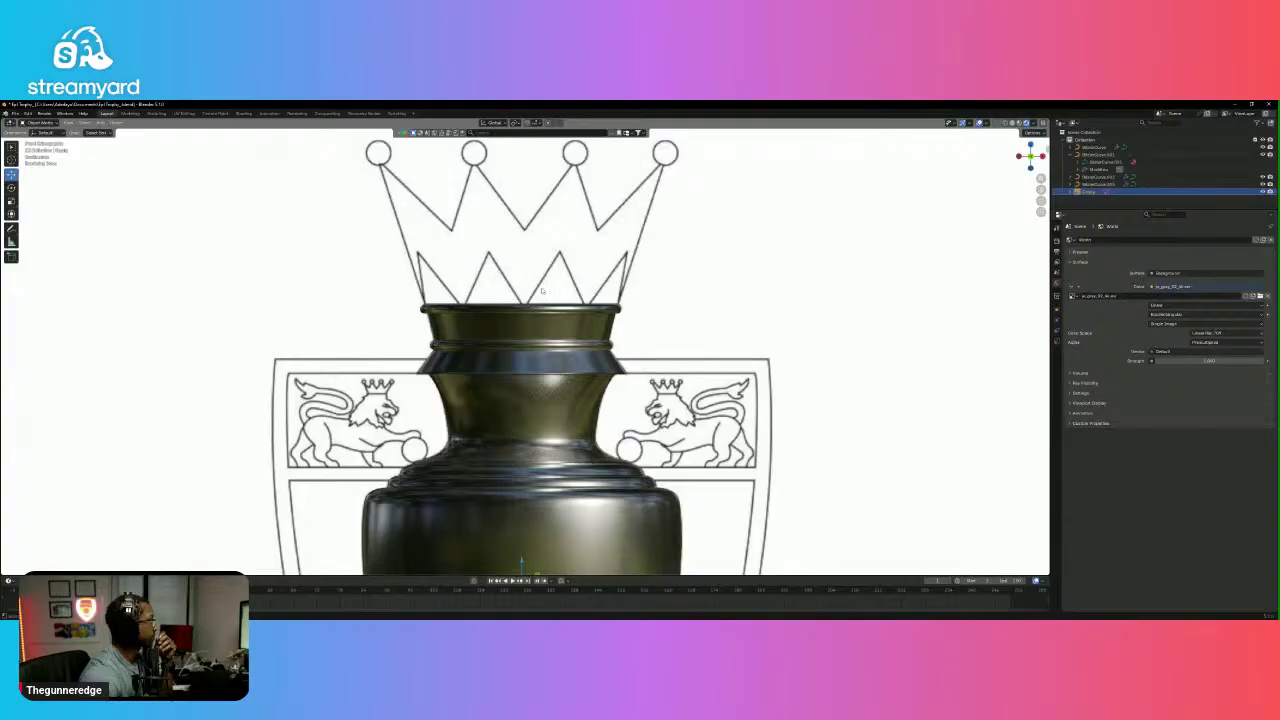
scroll(523, 240, "up", 2)
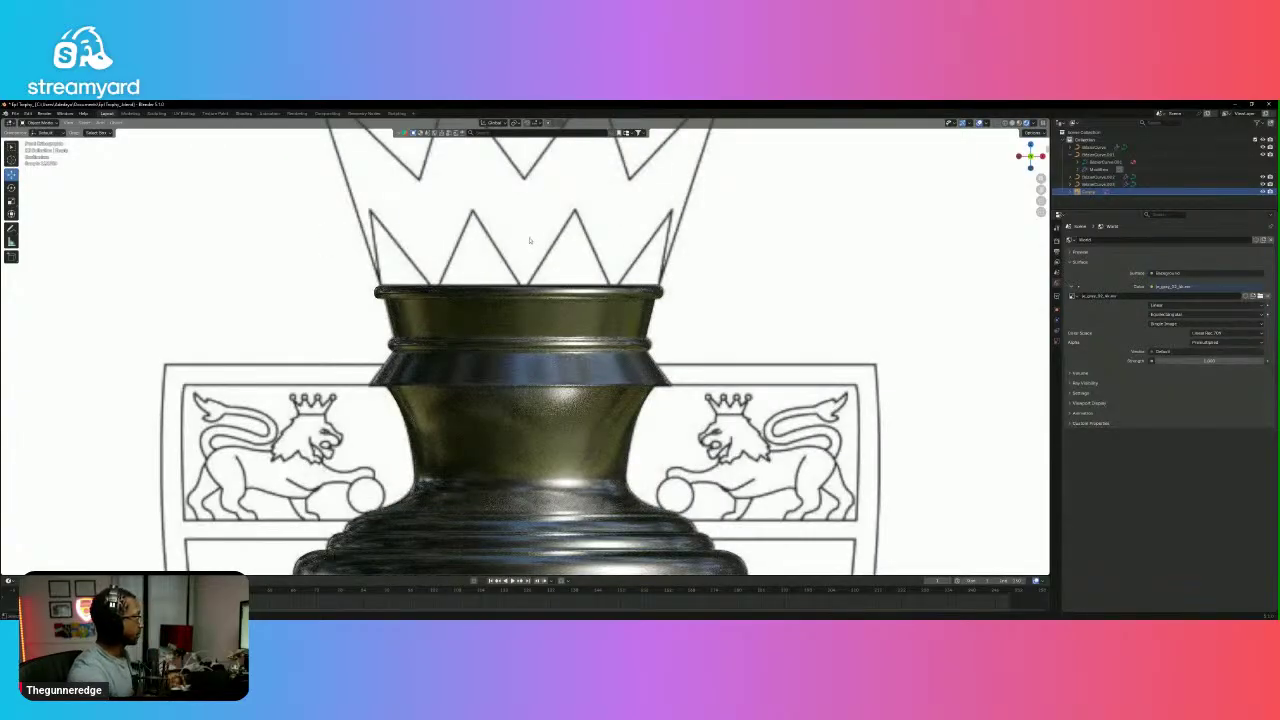
scroll(530, 238, "down", 3)
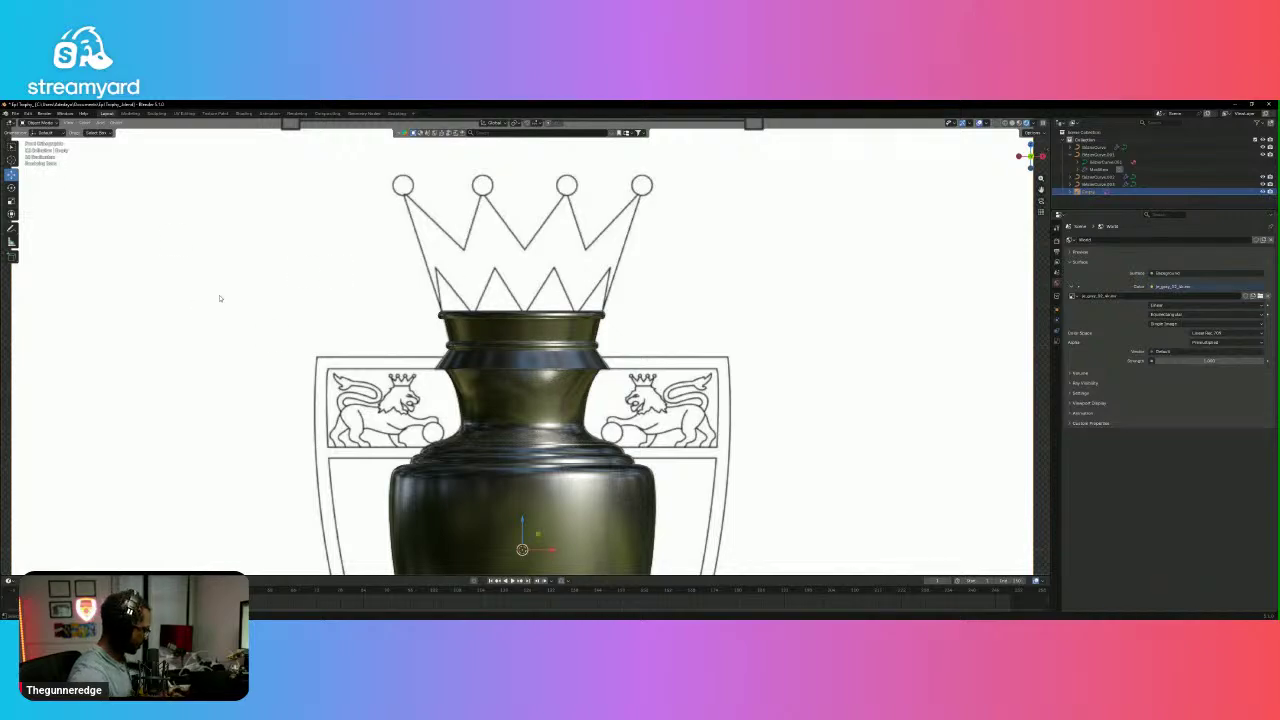
key("shift+a")
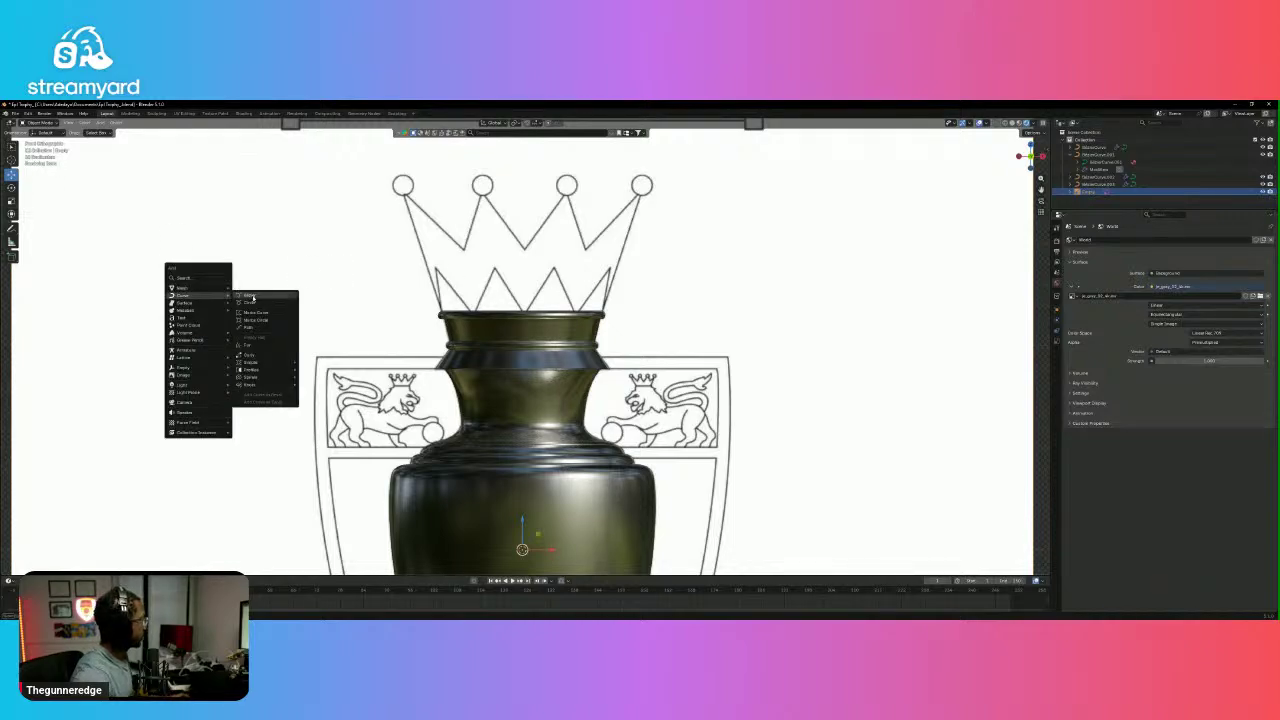
left_click(250, 295)
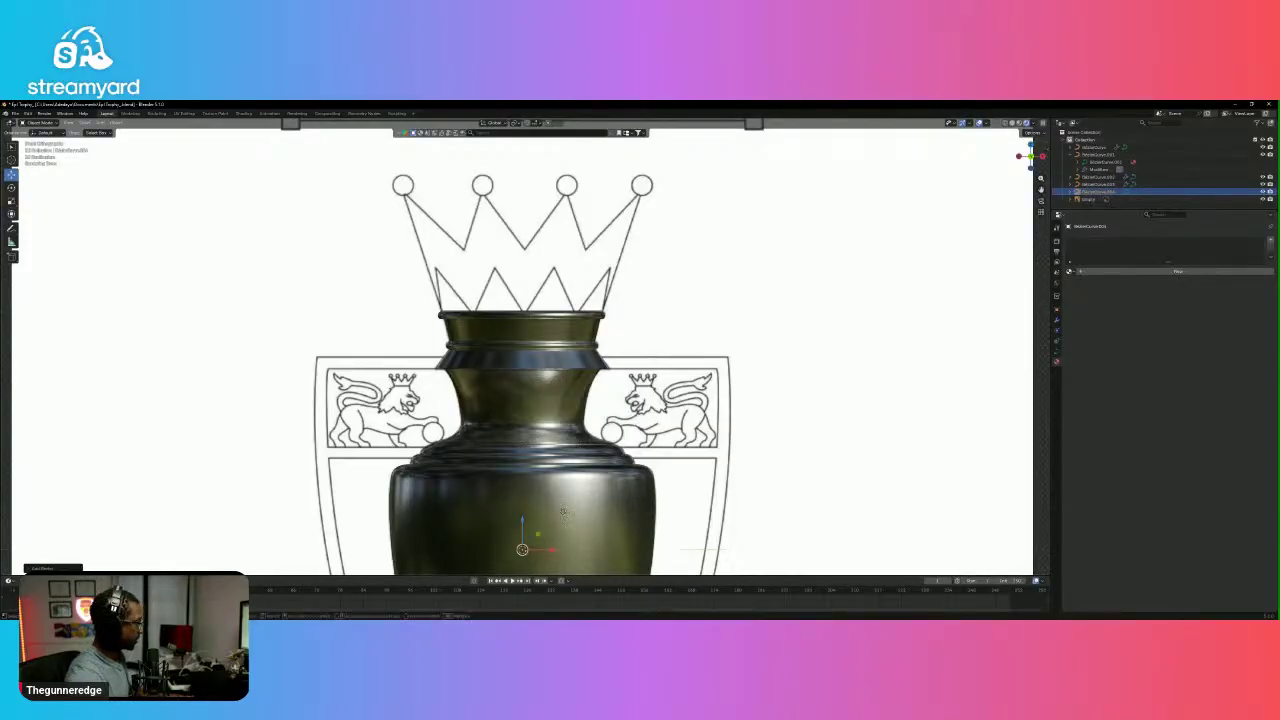
Move the new curve up along Z until its center sits at the tip of the crown outline's middle valley.
key("s")
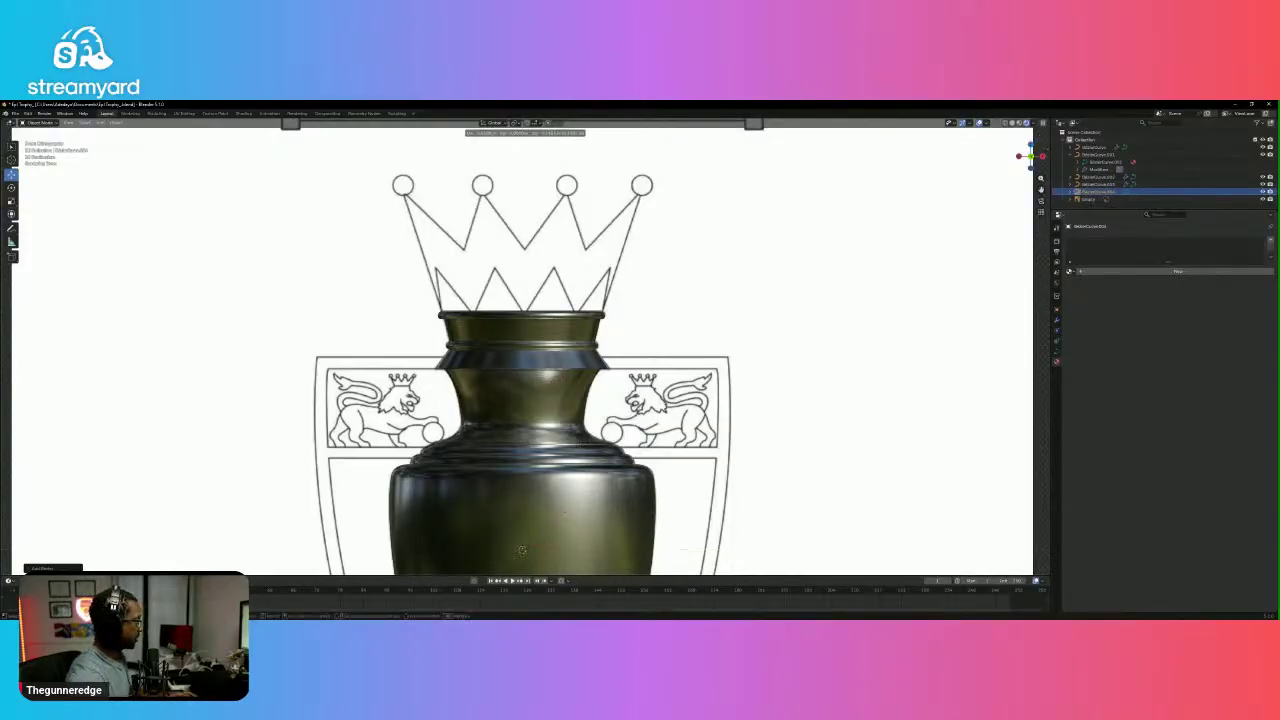
left_click(566, 276)
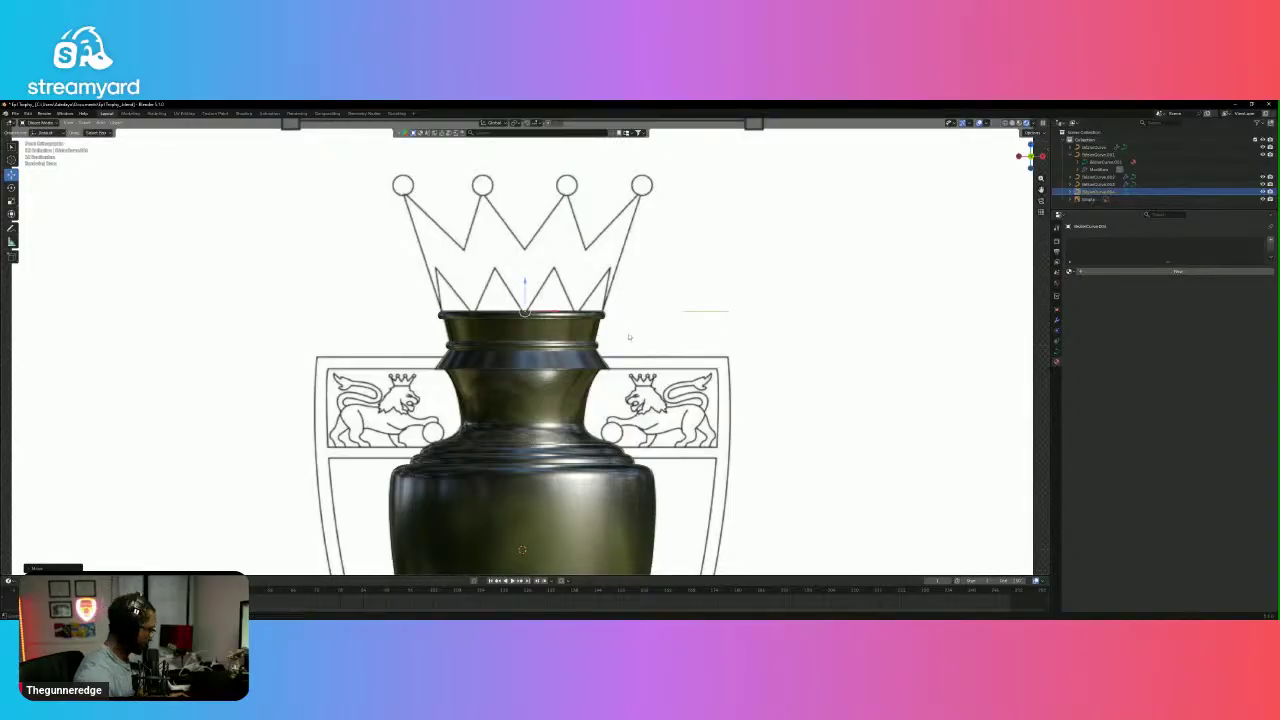
key("Tab")
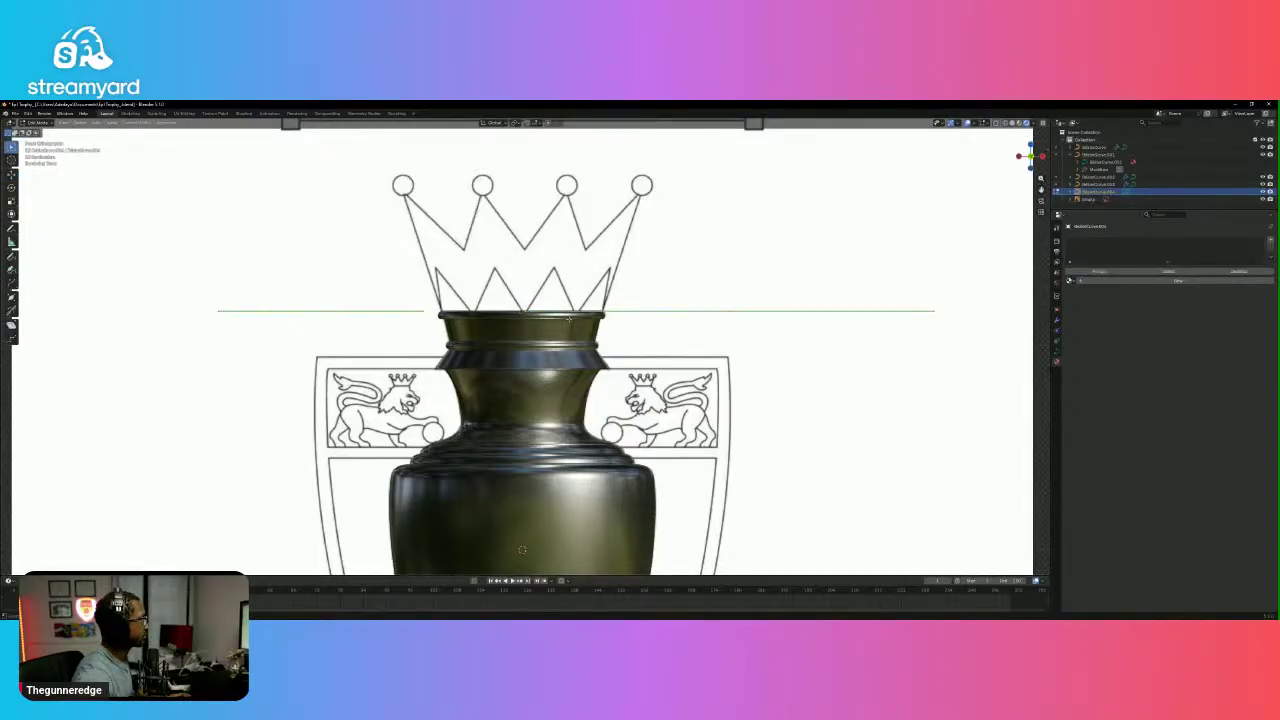
key("Tab")
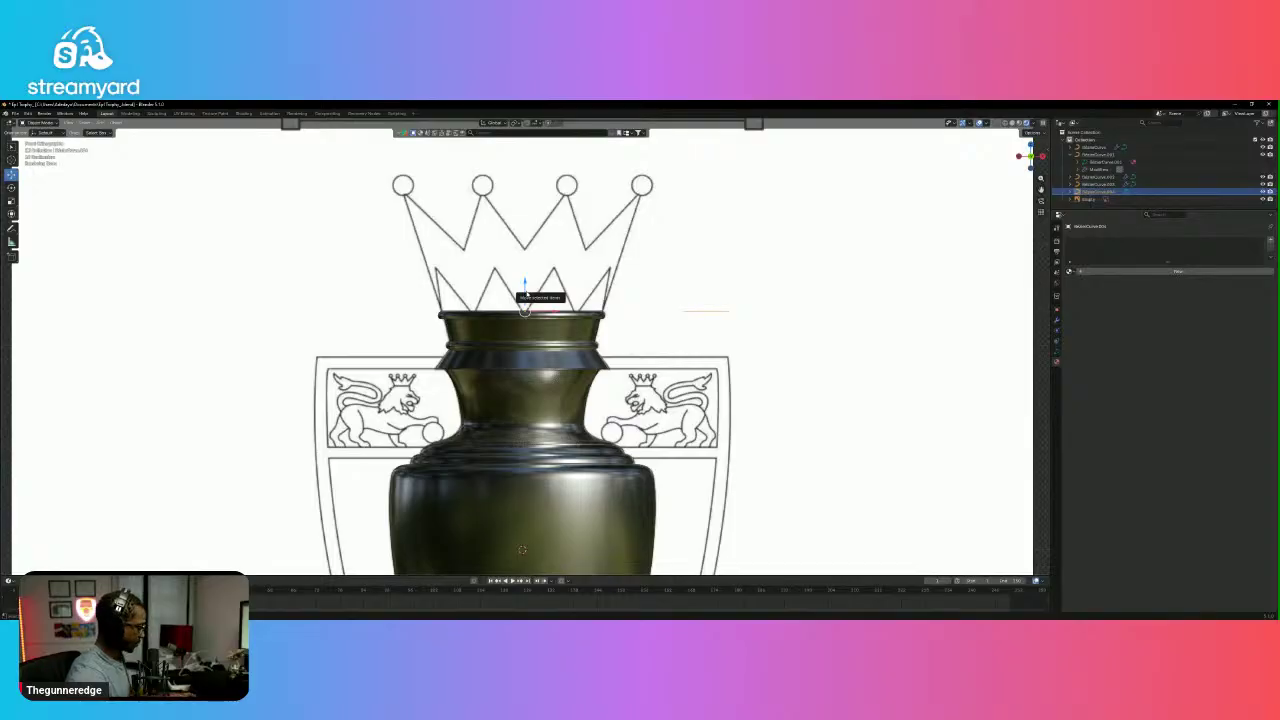
key("g")
key("z")
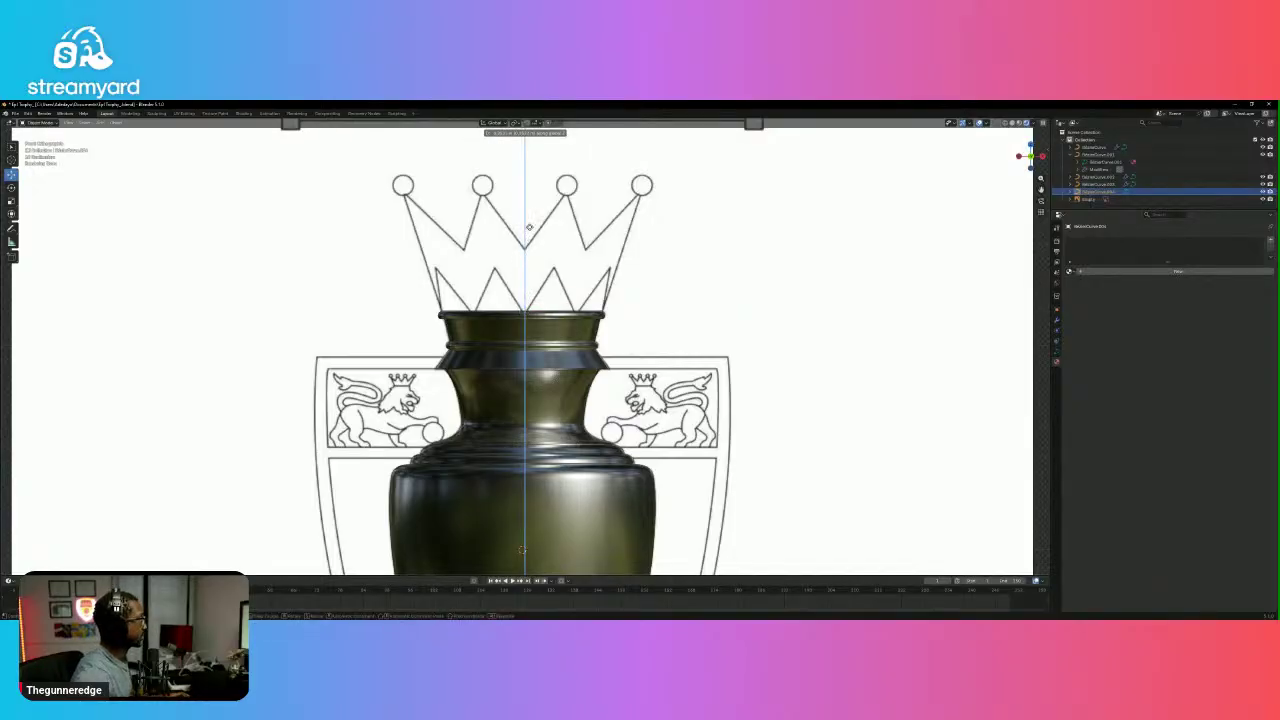
left_click(529, 229)
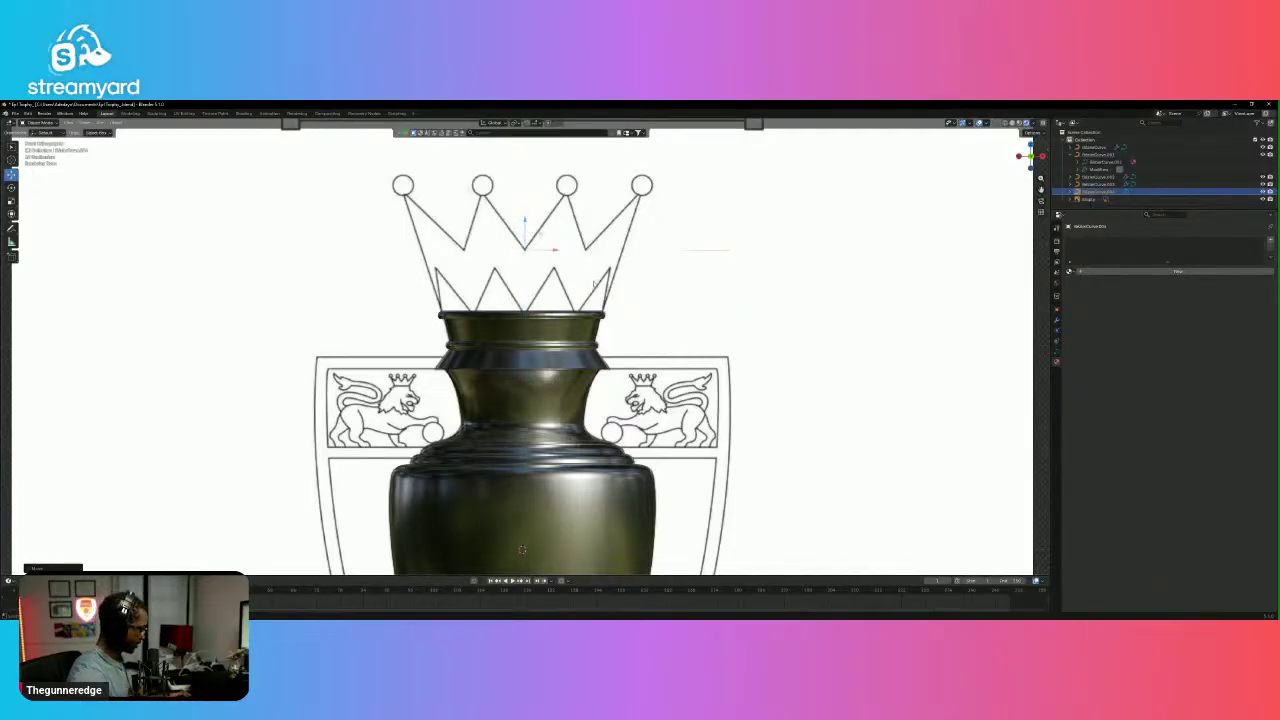
Set the curve's left control point to Vector handles in Edit Mode and pull its handles in close to the point.
key("Tab")
left_click_drag(298, 231, 336, 292)
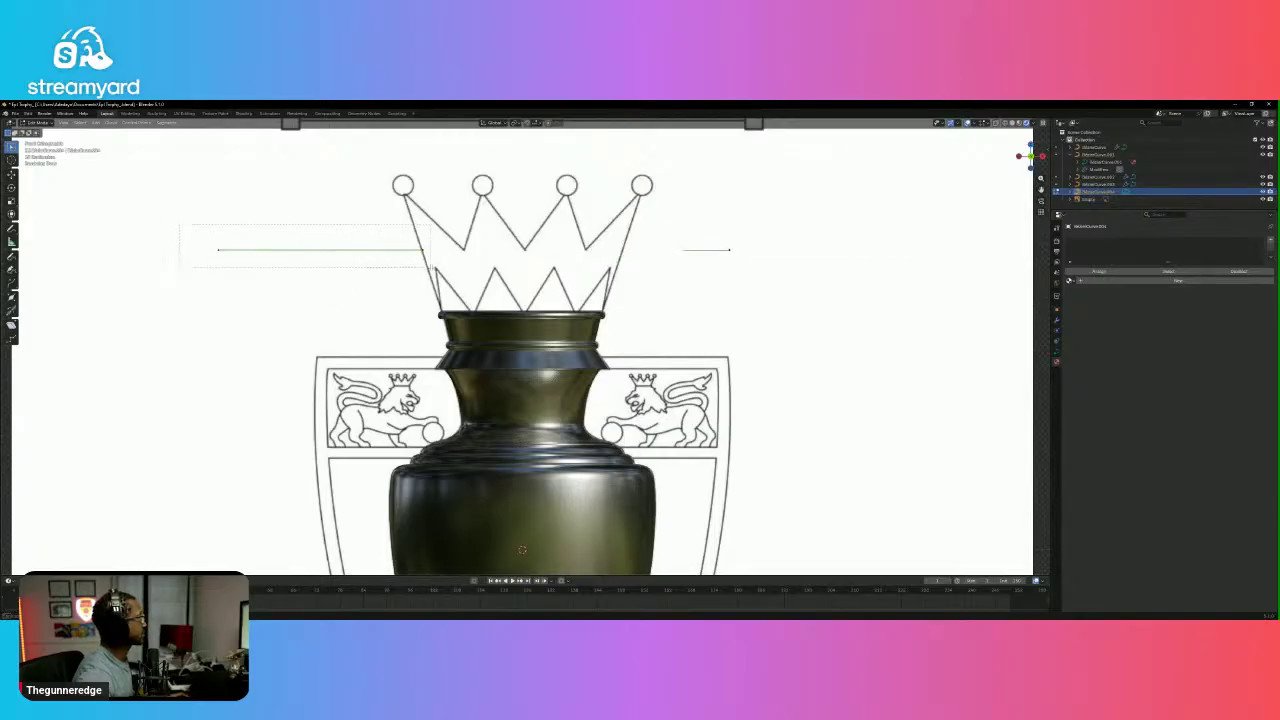
right_click(320, 249)
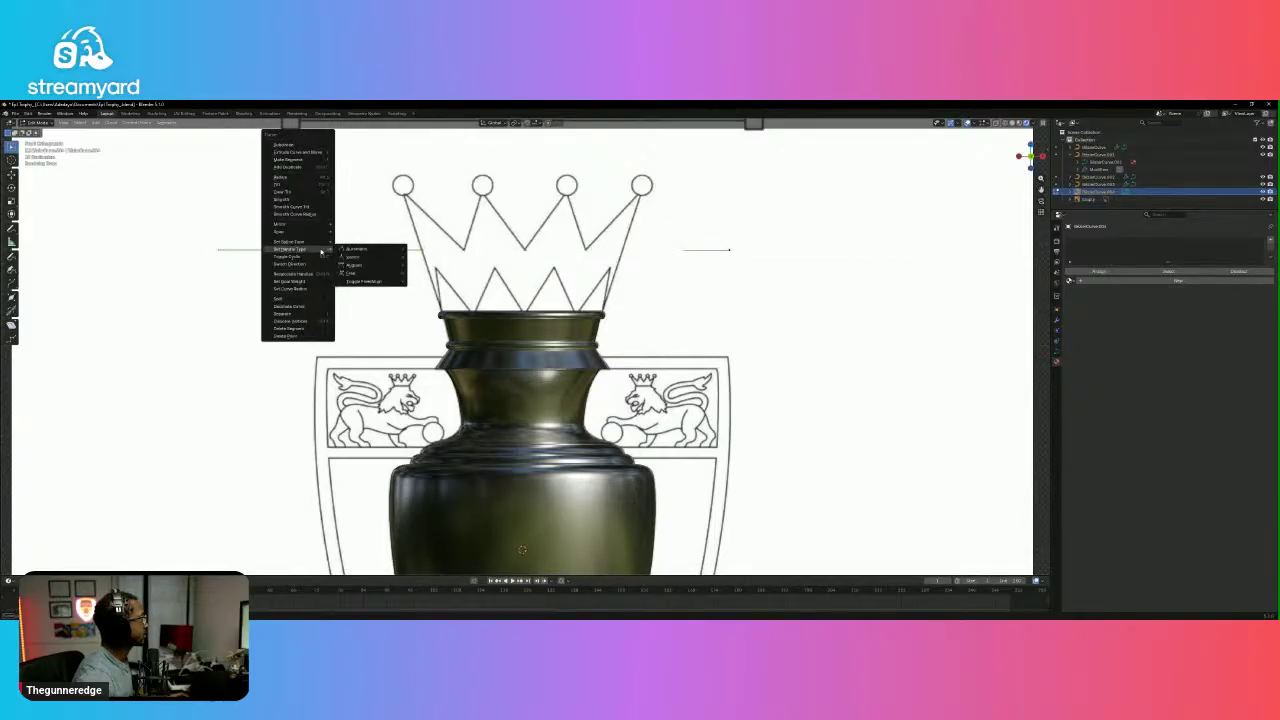
left_click(356, 252)
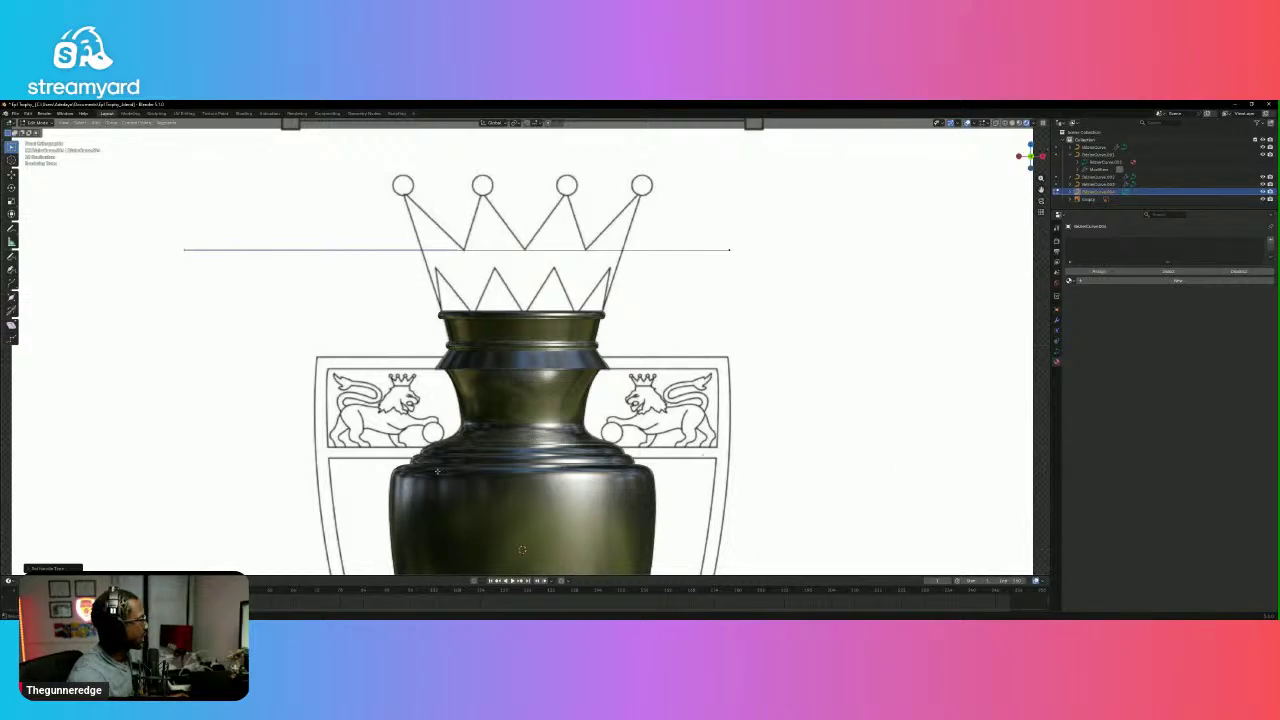
left_click_drag(170, 242, 214, 258)
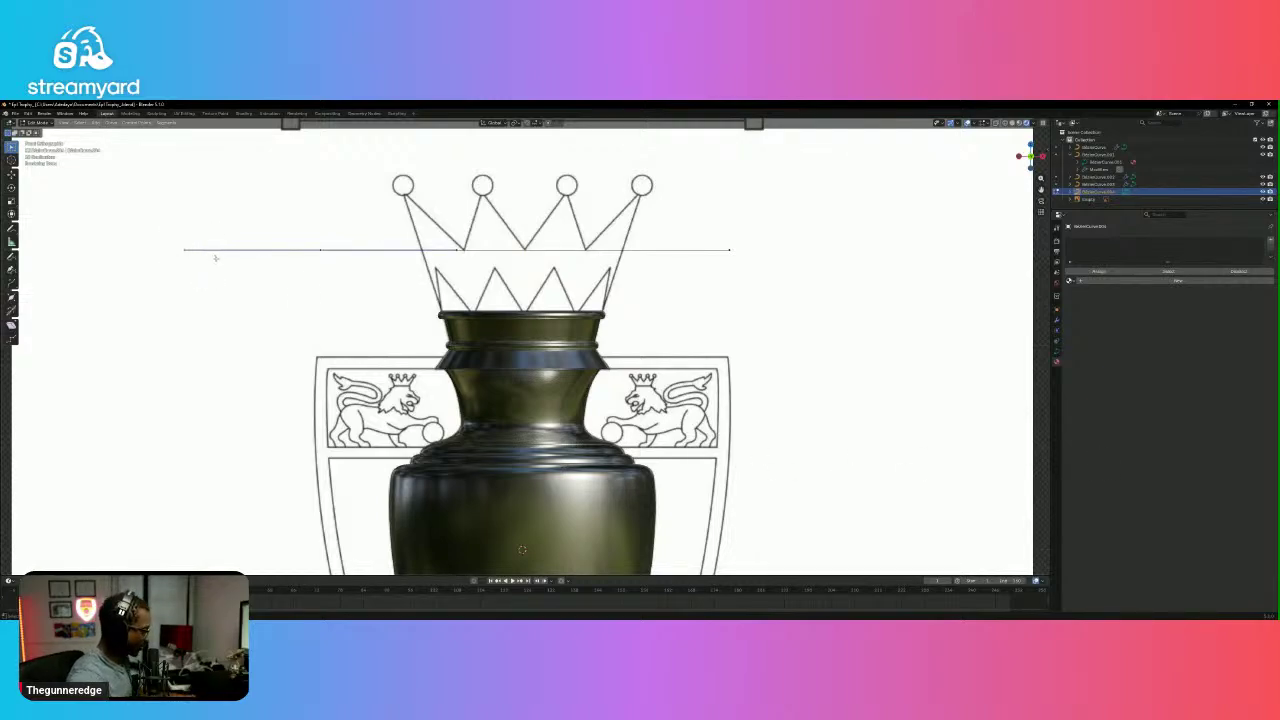
key("g")
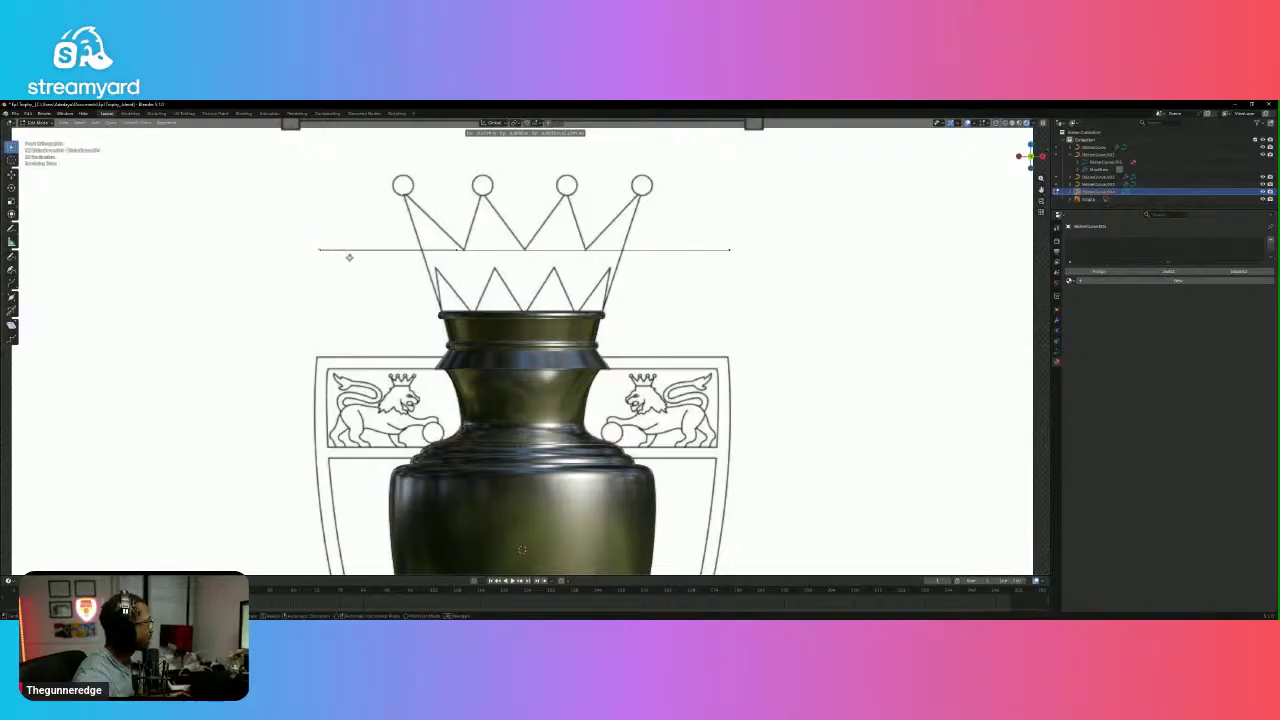
left_click(348, 258)
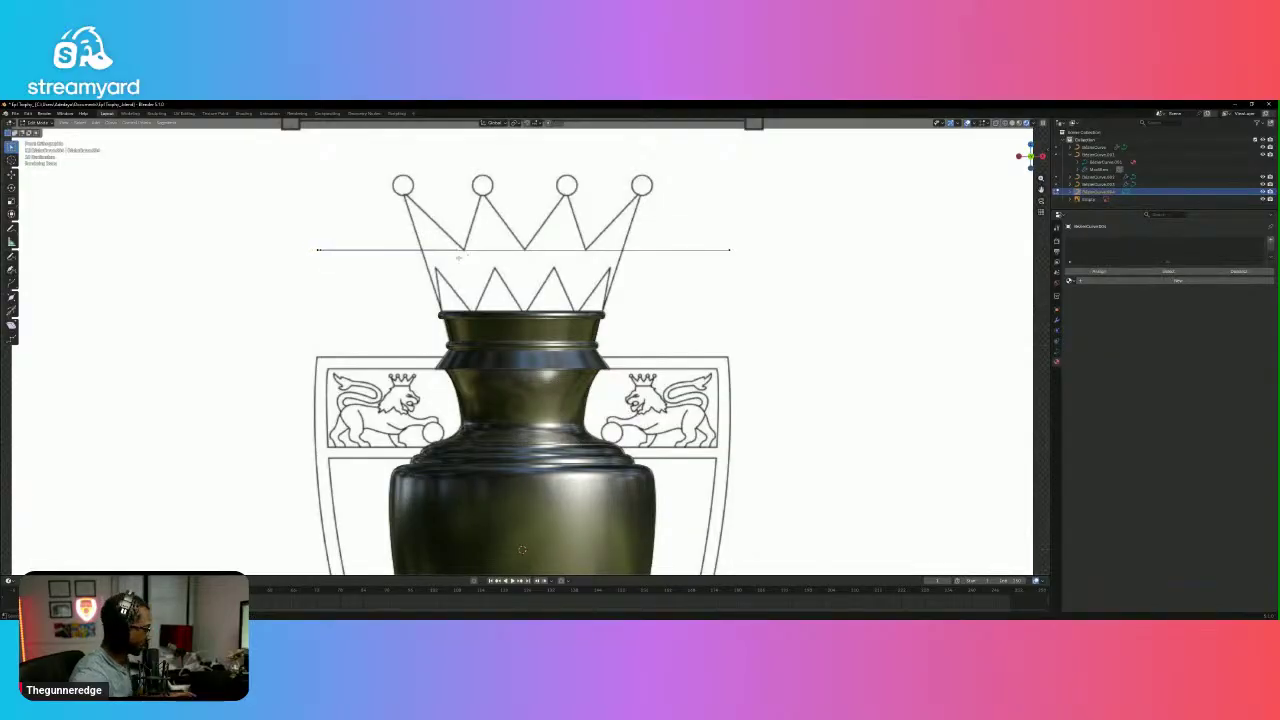
key("g")
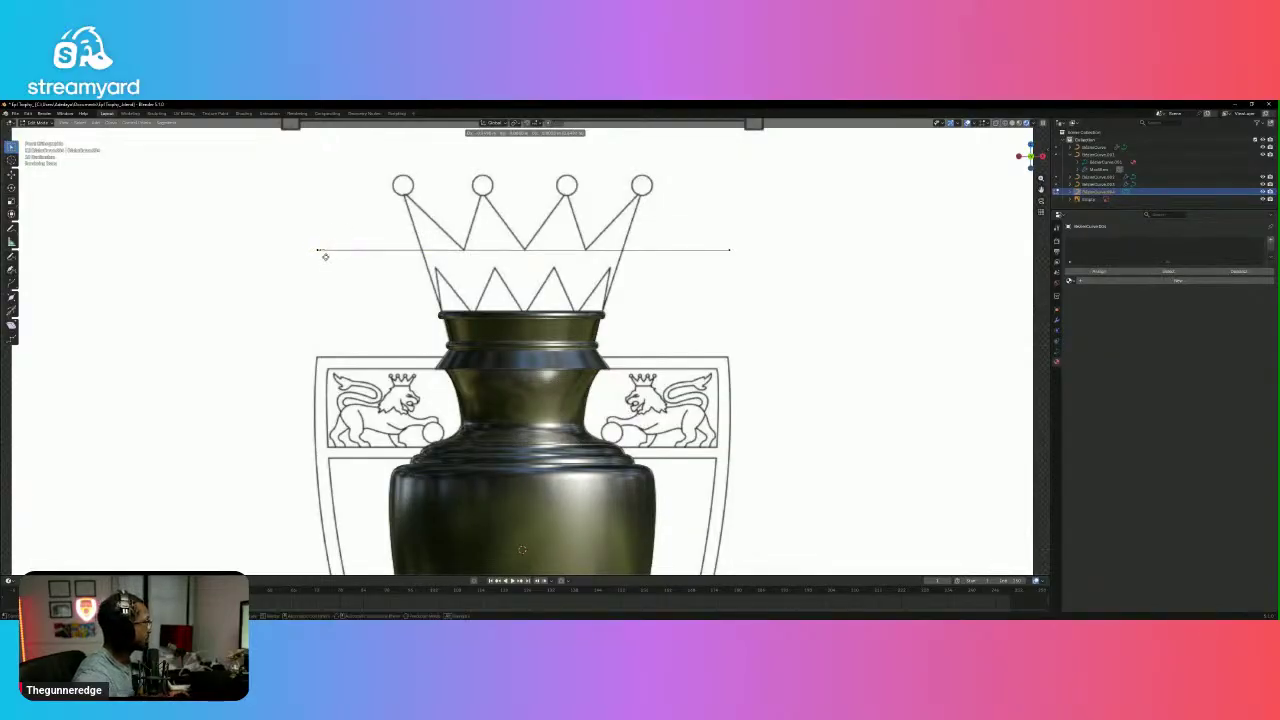
left_click(325, 257)
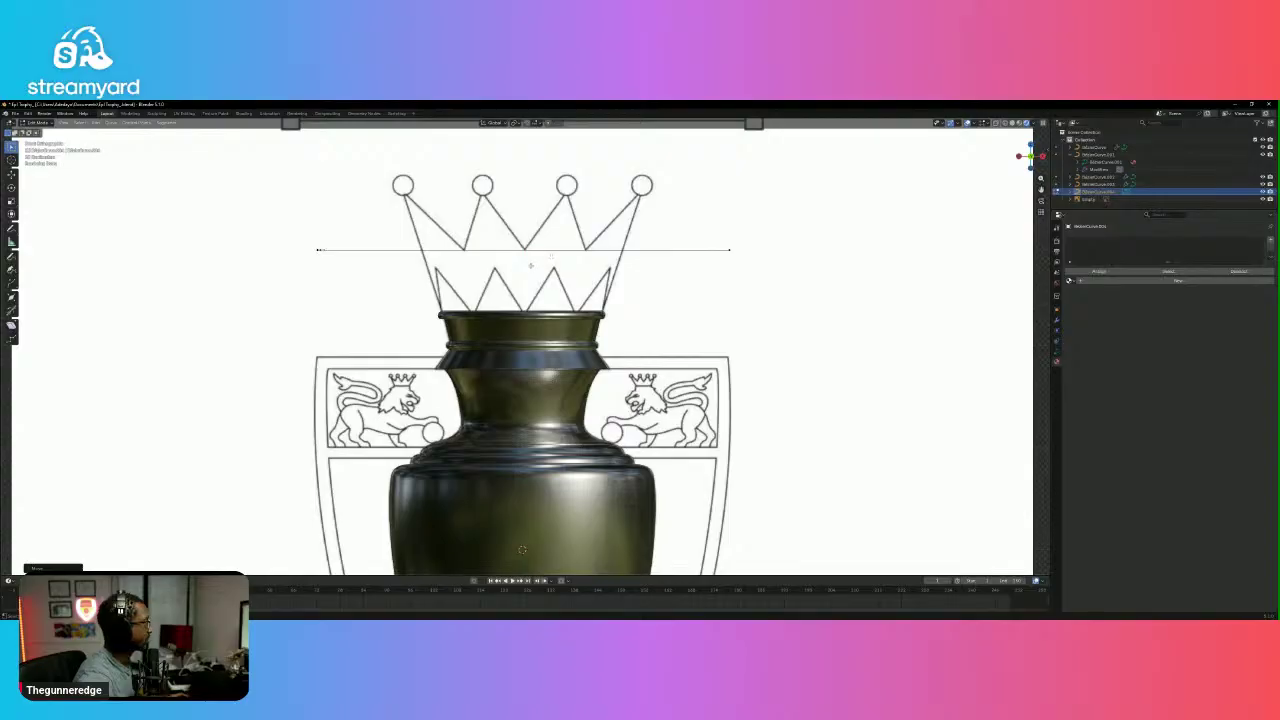
Set the curve's right control point to the Vector handle type and bring its handles in close to the point.
left_click_drag(745, 243, 711, 262)
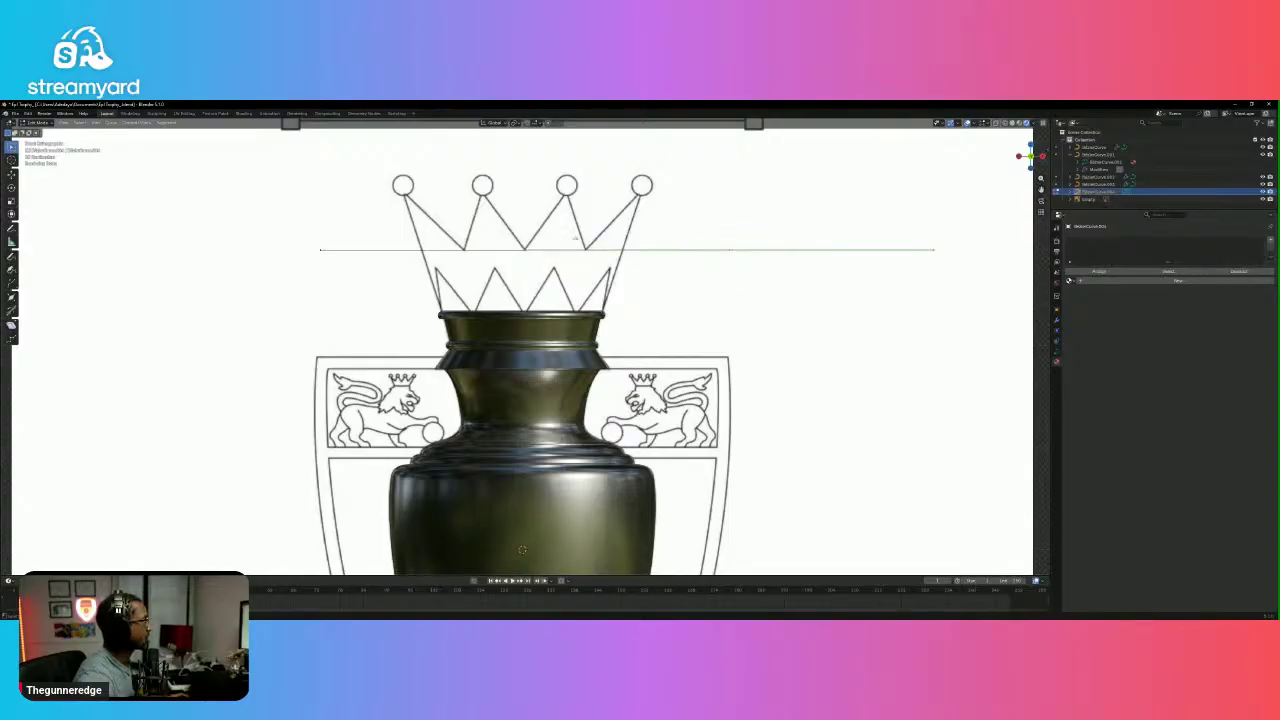
left_click_drag(960, 232, 323, 286)
right_click(730, 250)
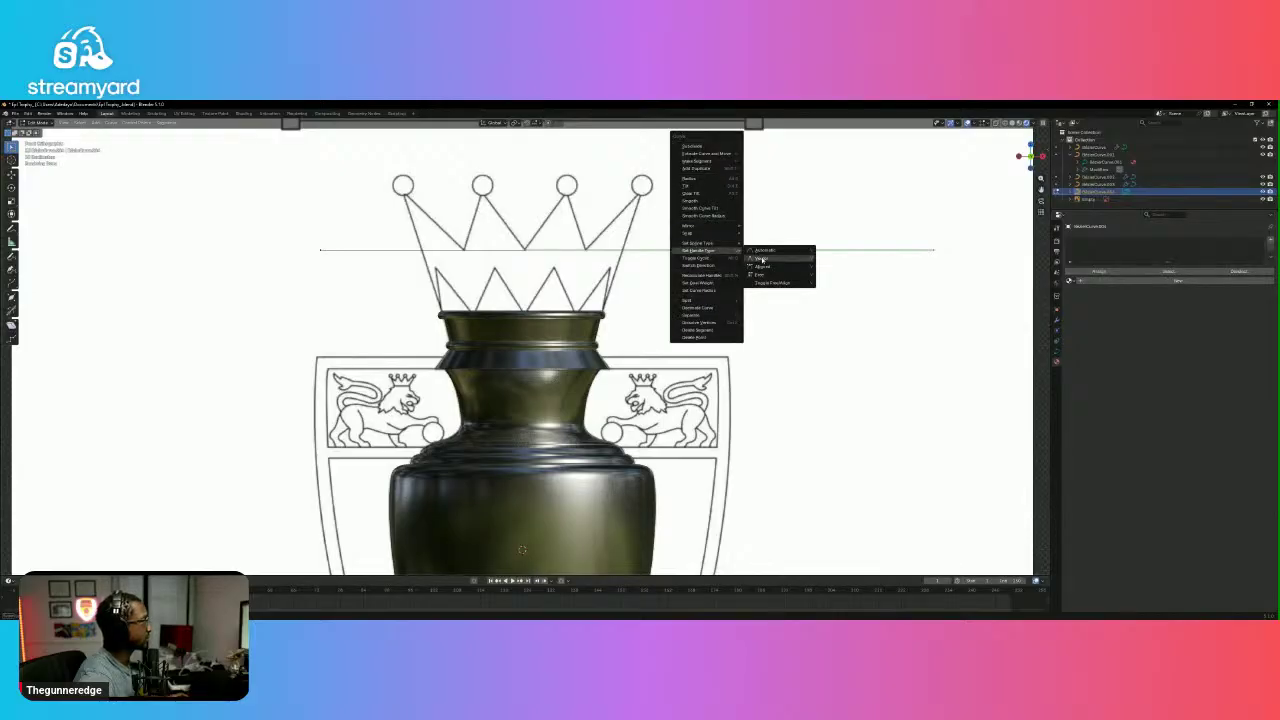
left_click(761, 260)
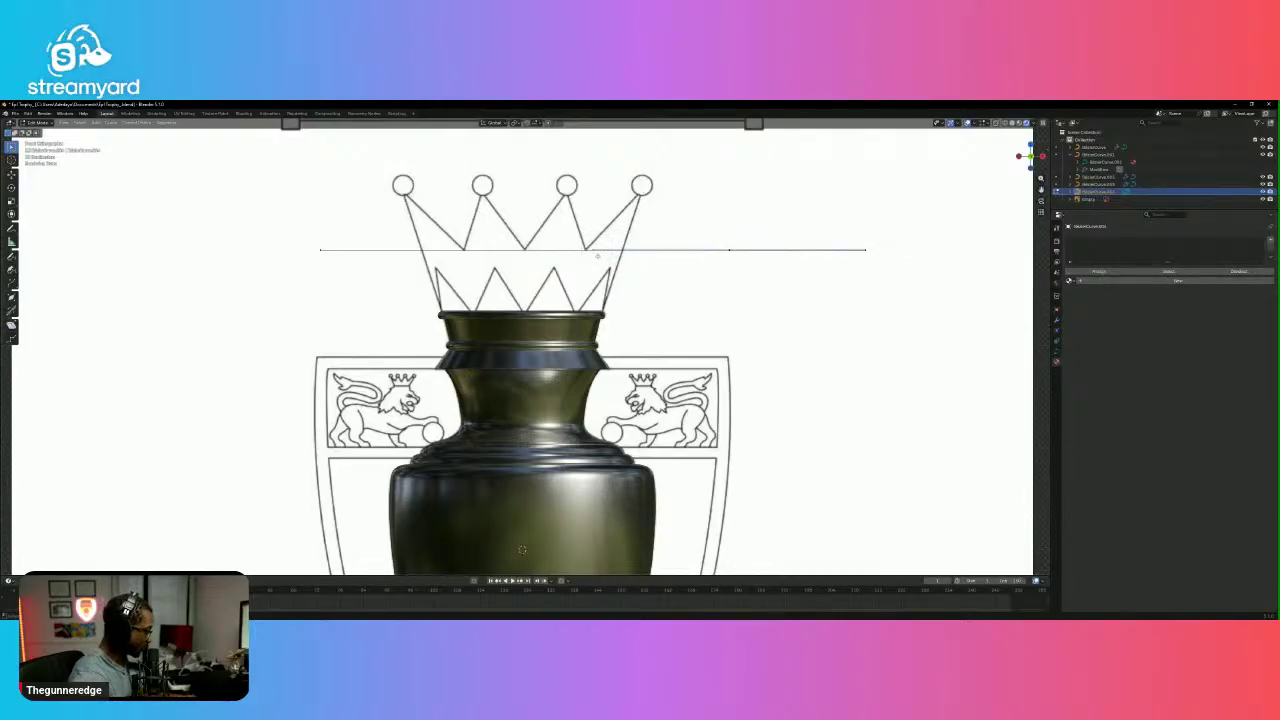
key("g")
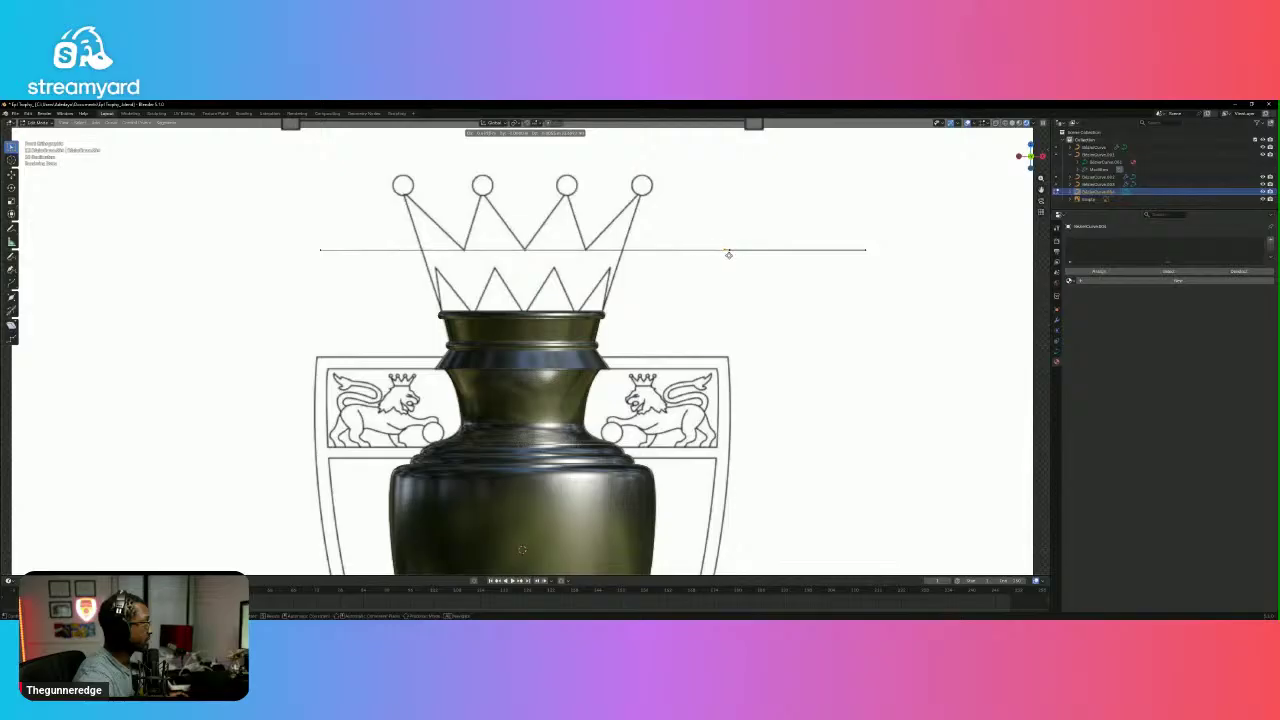
left_click(730, 254)
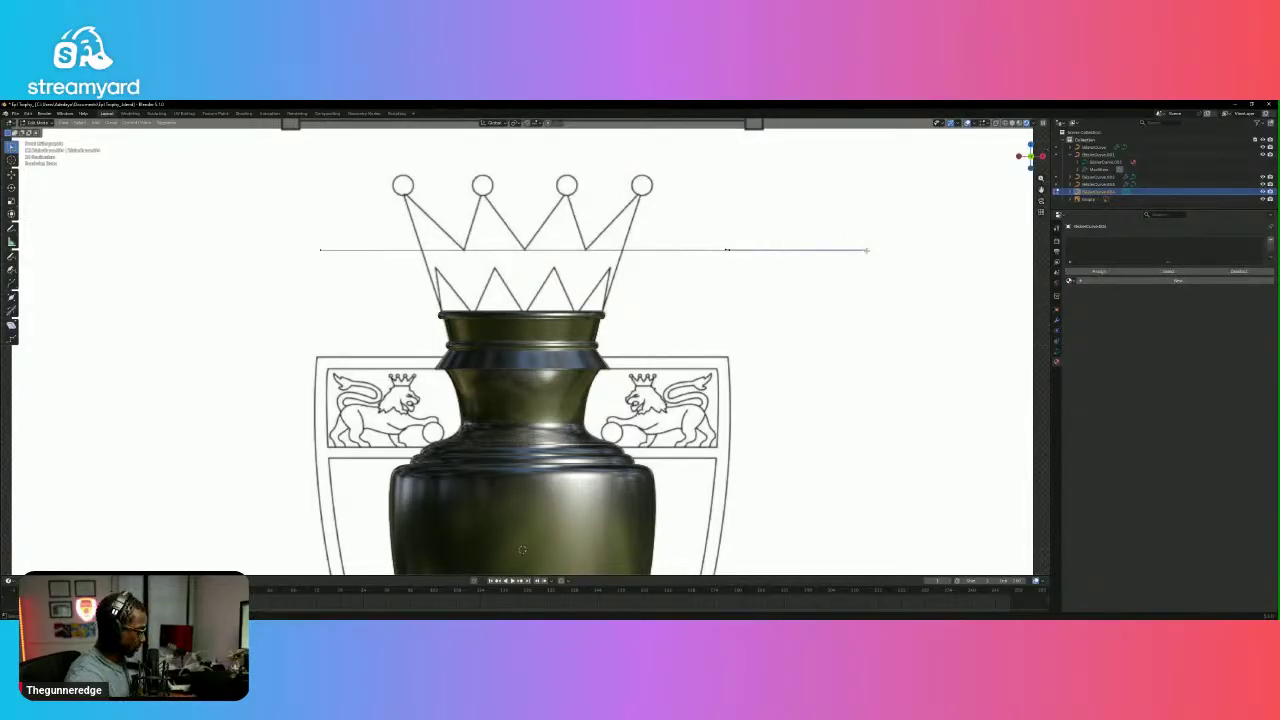
key("g")
left_click(733, 250)
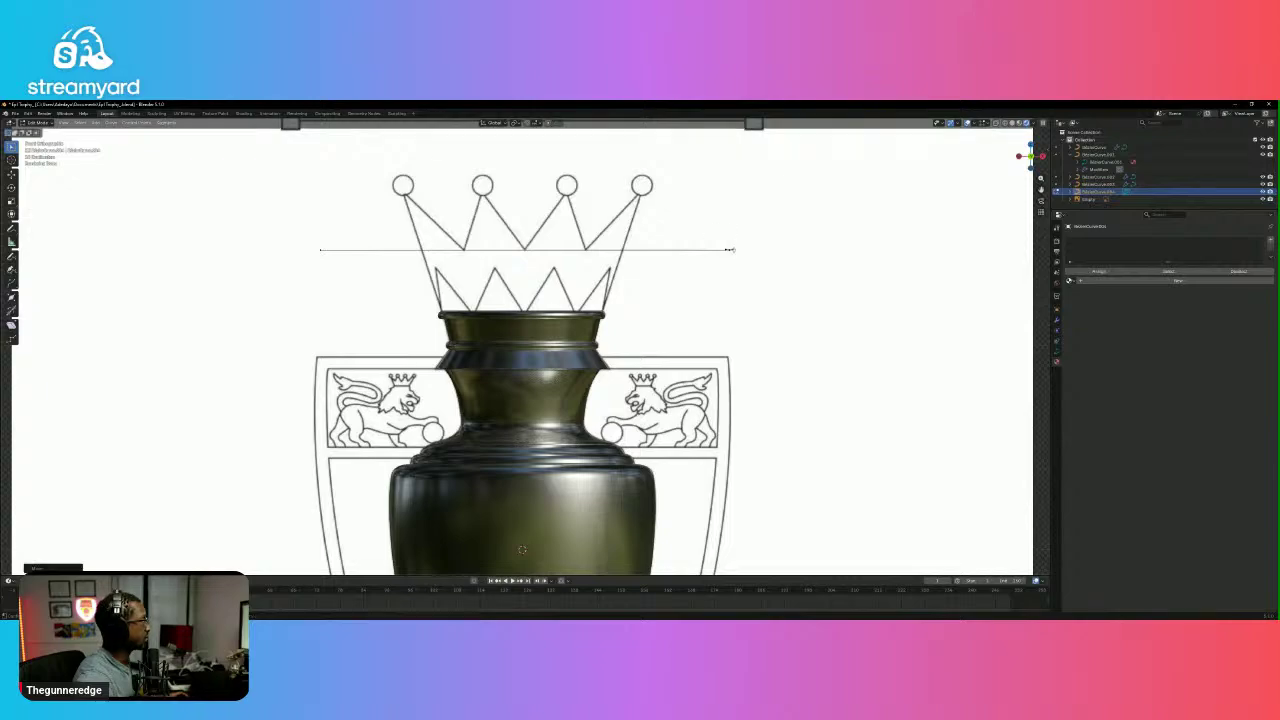
Move the right control point to the base of the third crown ball and the left one to the middle valley.
left_click(737, 257)
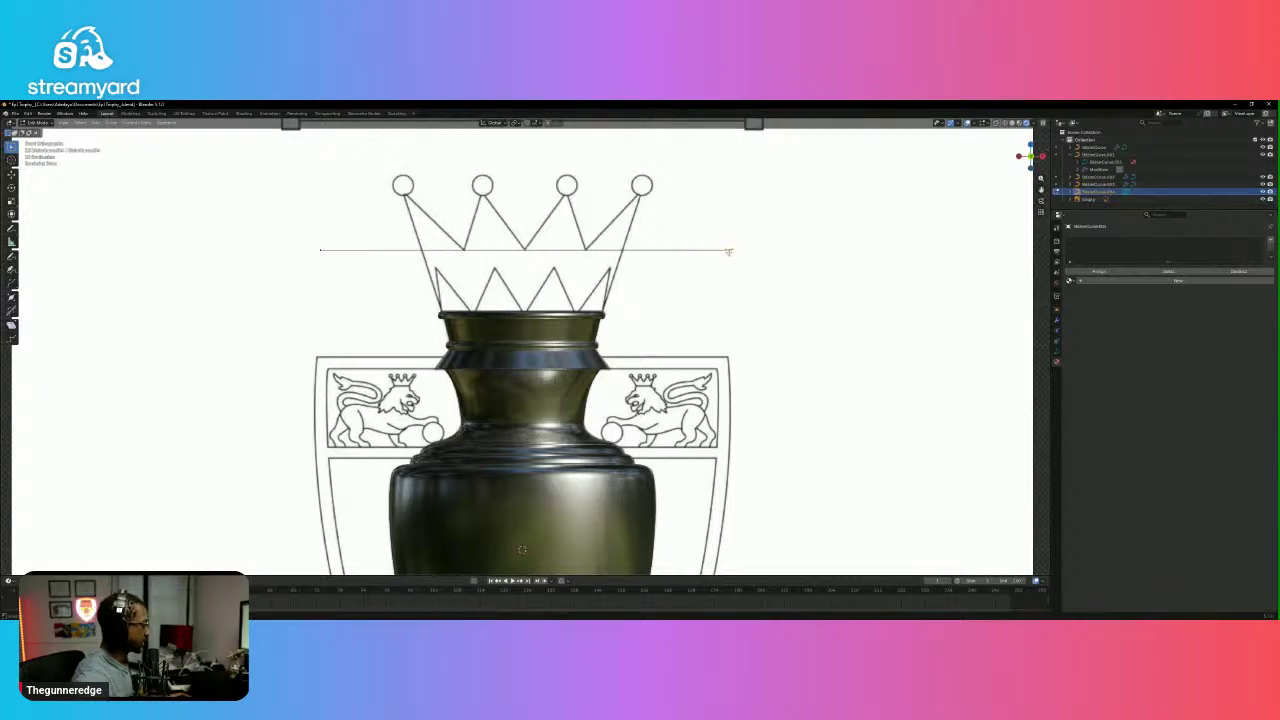
key("g")
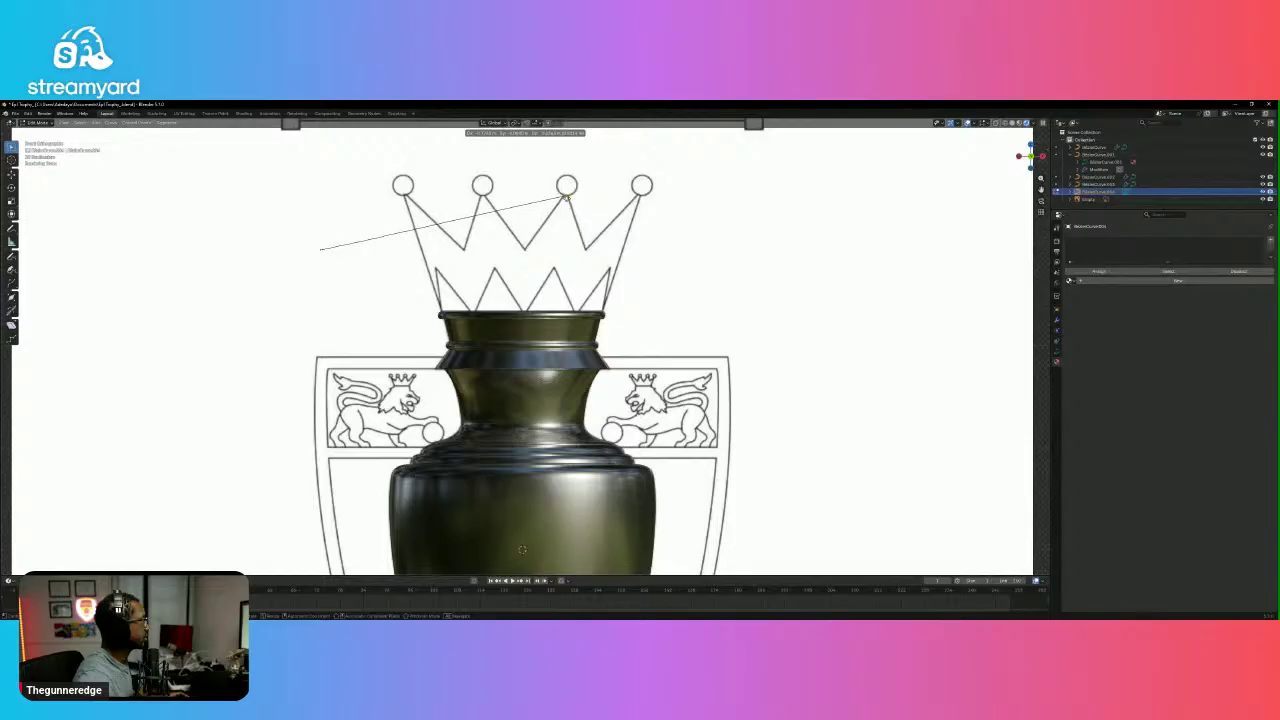
left_click(566, 197)
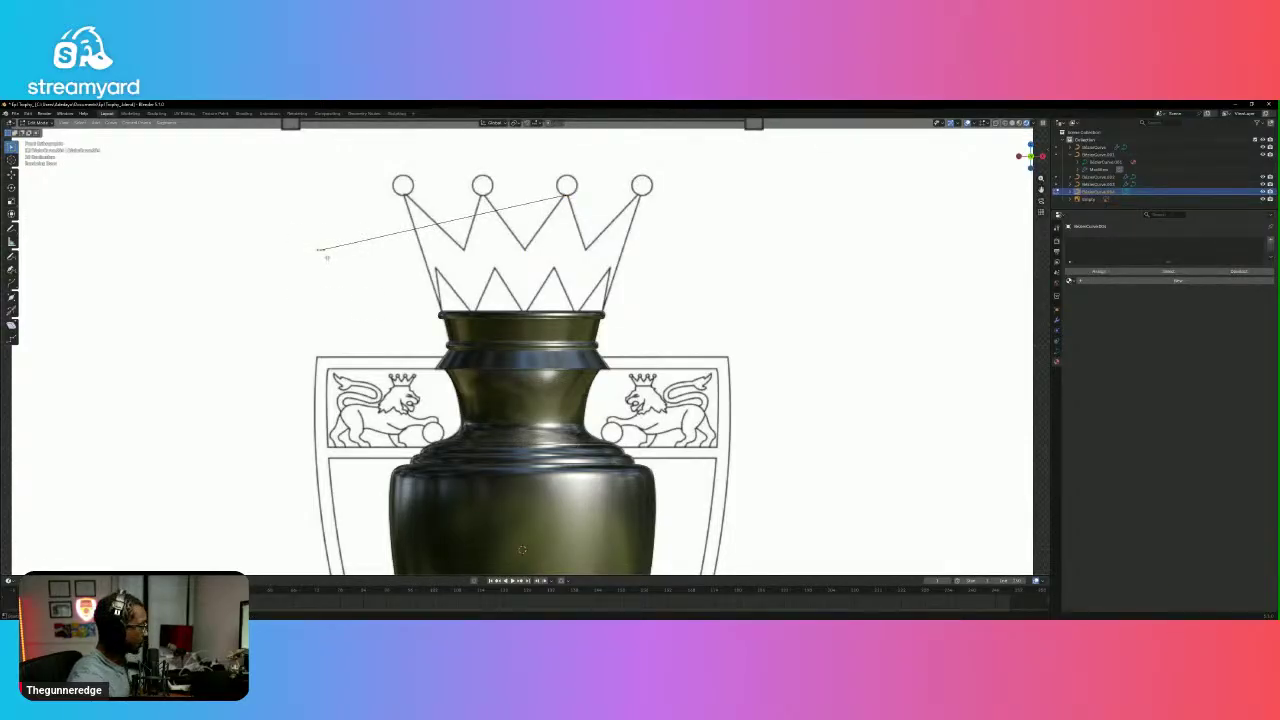
key("g")
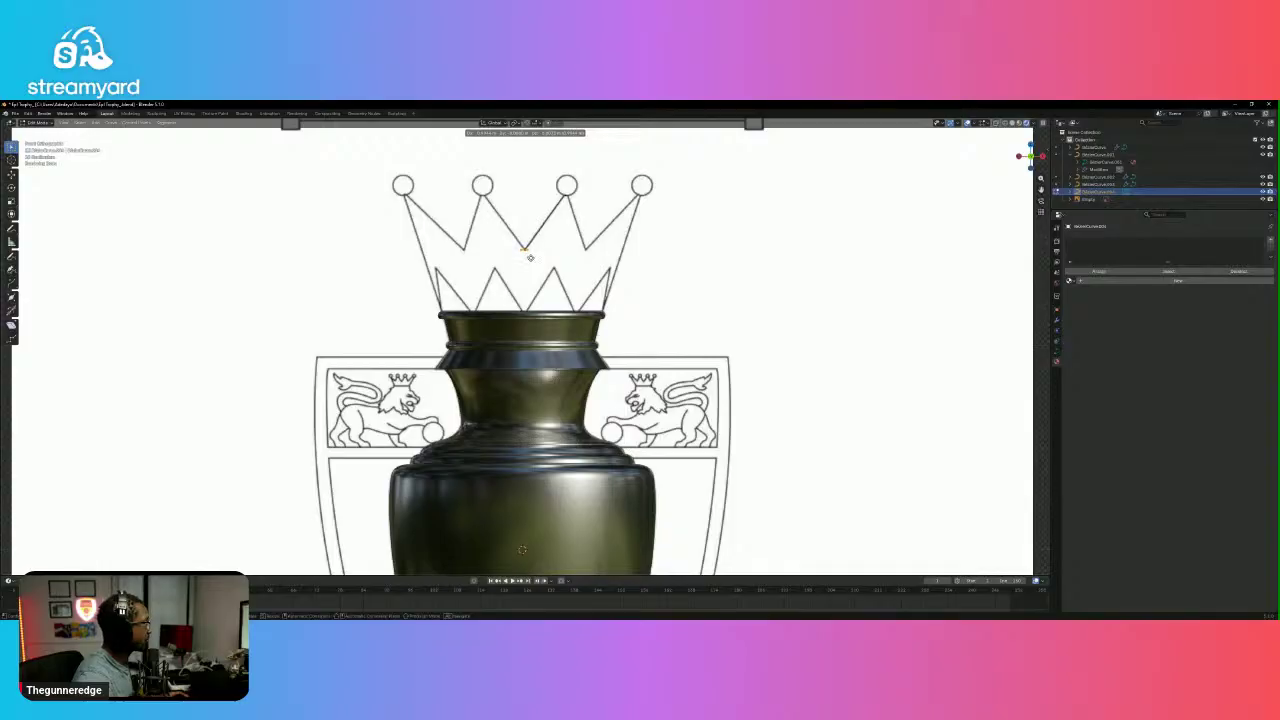
left_click(530, 257)
Align the curve's lower control point precisely with the tip of the crown outline's middle valley.
scroll(604, 265, "up", 9)
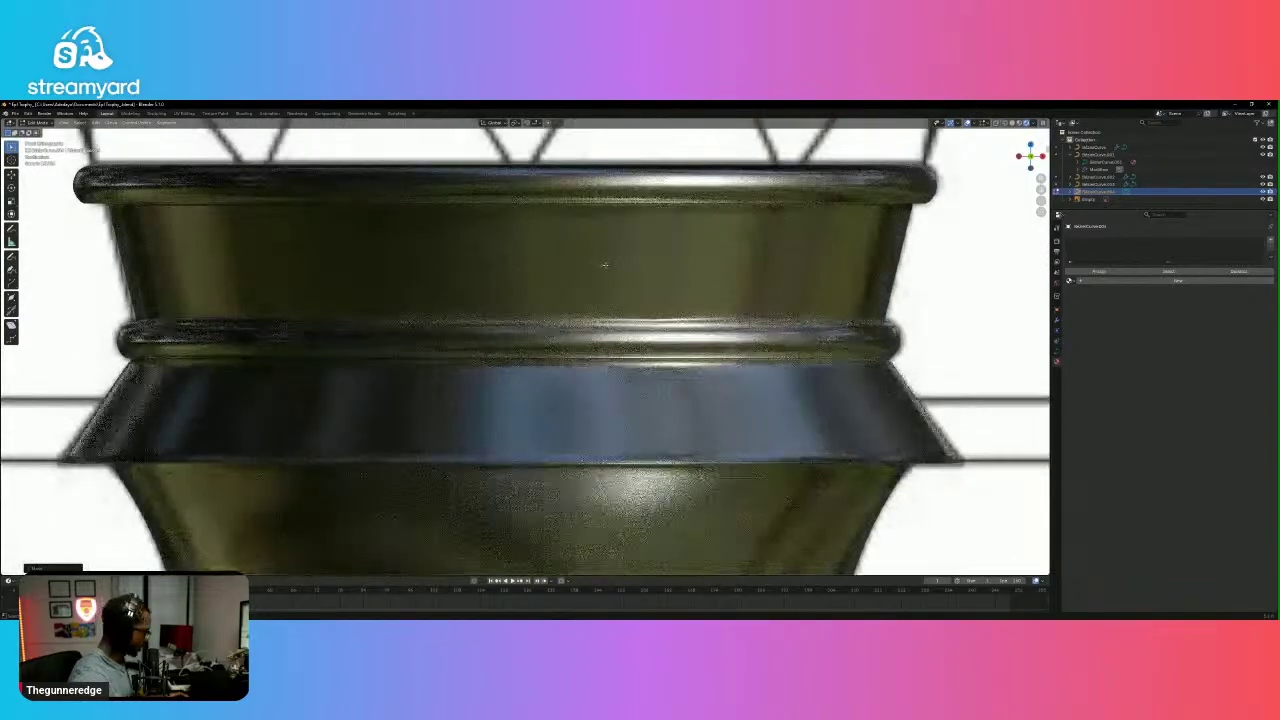
middle_click_drag(604, 265, 575, 430, "shift")
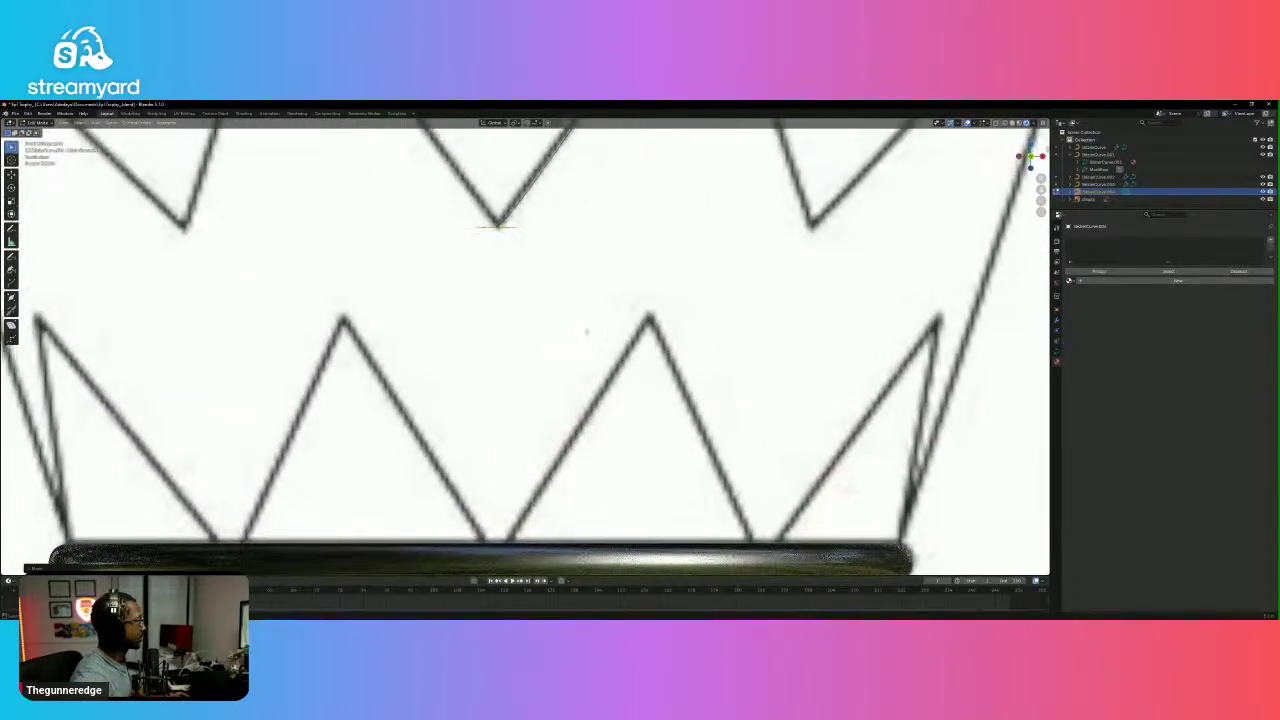
scroll(570, 436, "up", 3)
scroll(565, 450, "down", 3)
middle_click_drag(563, 486, 523, 437, "shift")
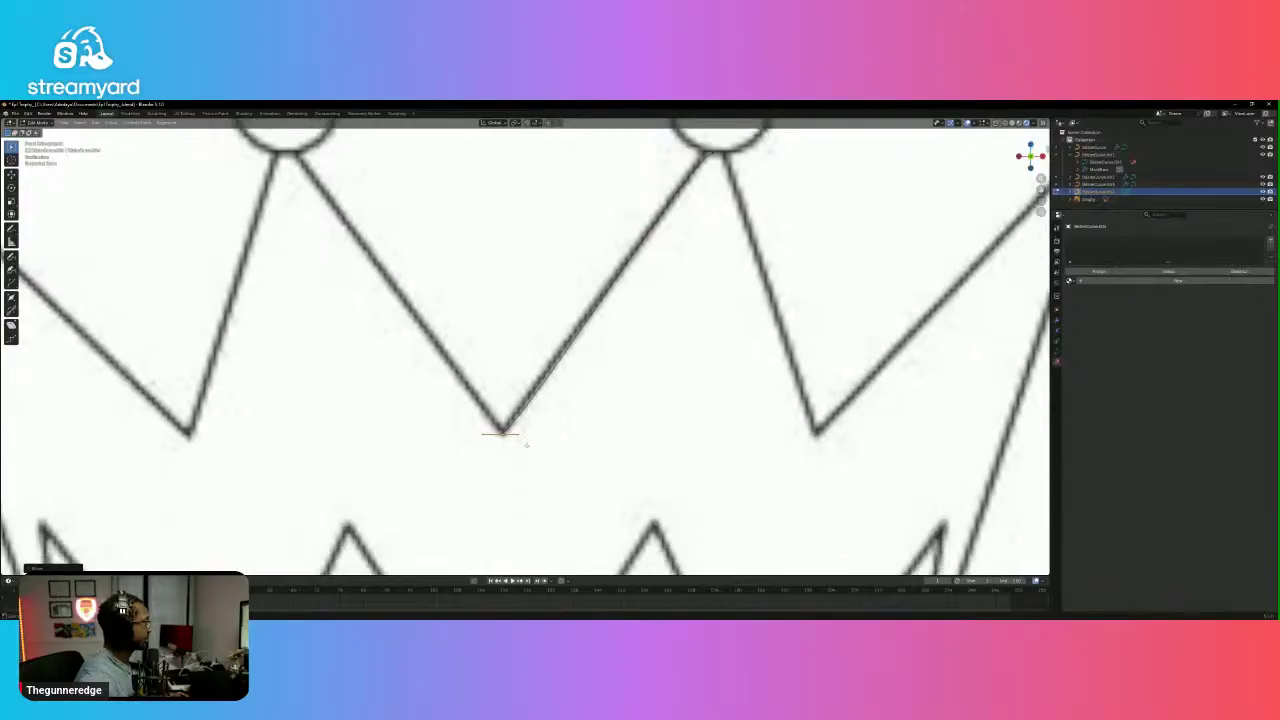
scroll(558, 492, "up", 3)
middle_click_drag(558, 492, 566, 347, "shift")
scroll(566, 347, "up", 2)
middle_click_drag(473, 420, 516, 335, "shift")
left_click(516, 335)
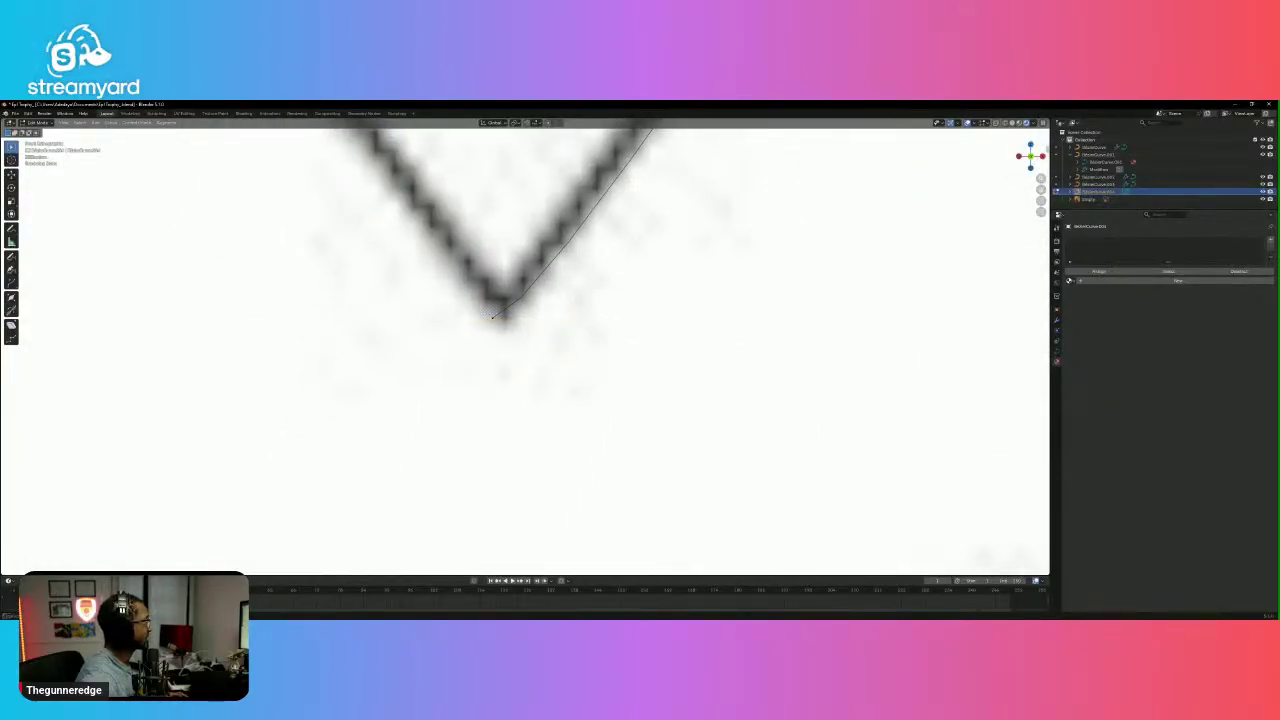
left_click(491, 317)
left_click_drag(491, 318, 527, 292)
left_click(591, 309)
Collapse the lower control point's protruding left handle onto the tip of the middle valley.
left_click(460, 348)
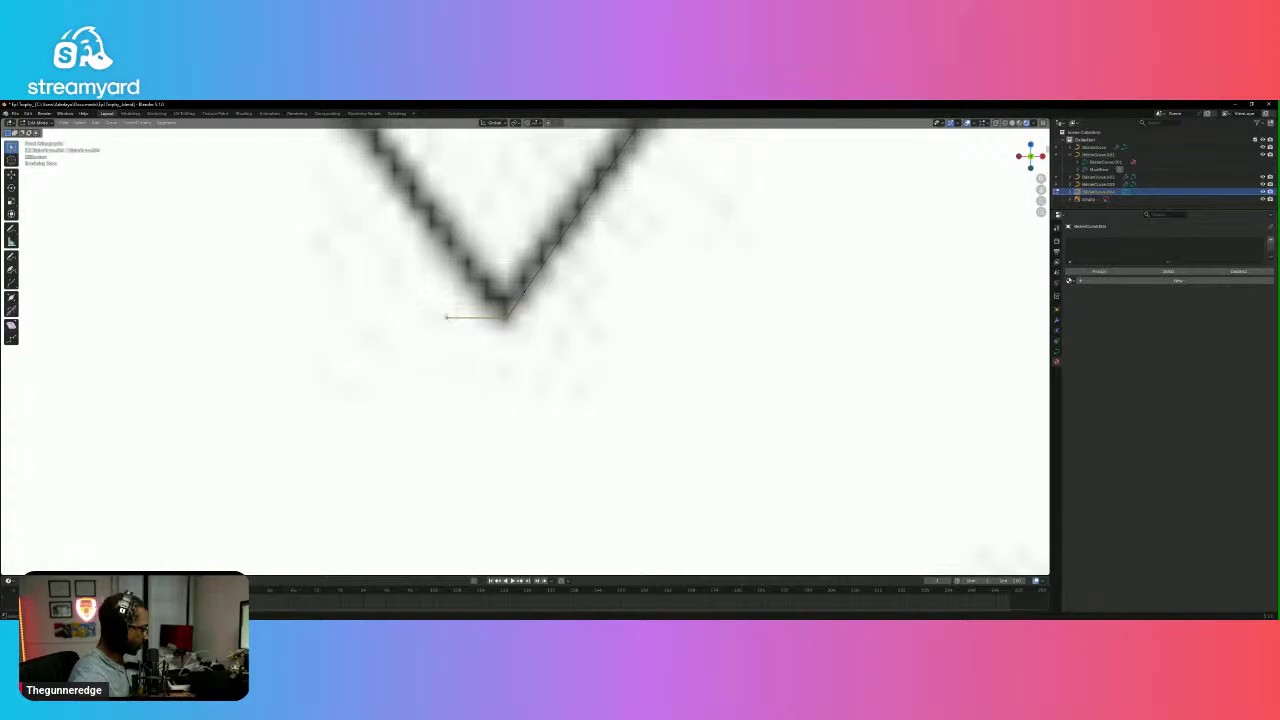
key("g")
left_click(505, 318)
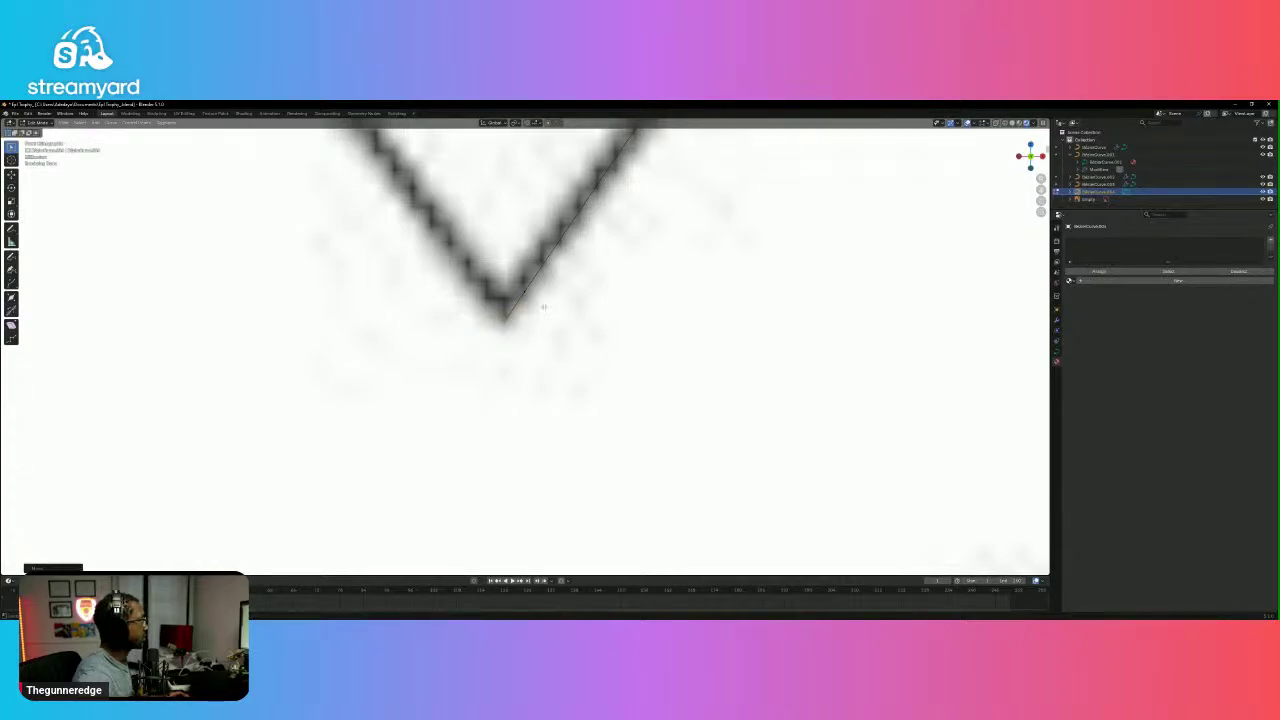
Reposition the curve's control point at the base of the third crown ball.
scroll(610, 305, "down", 8)
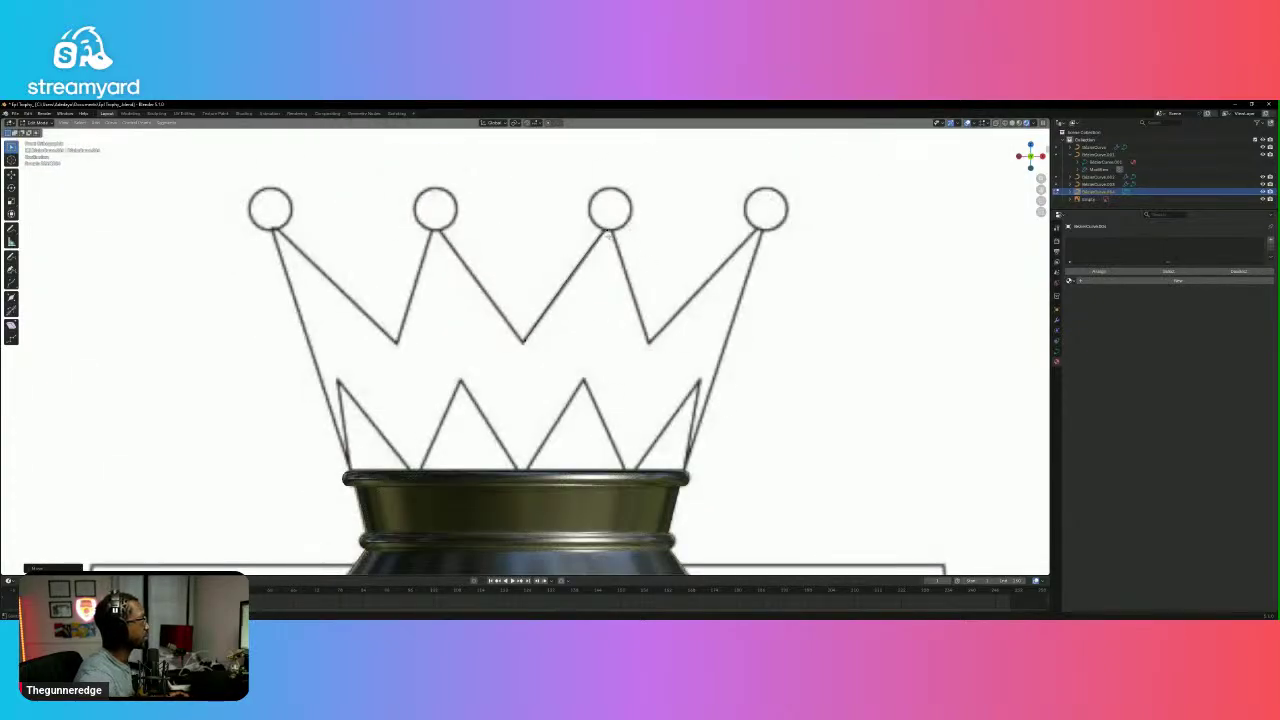
left_click(606, 232)
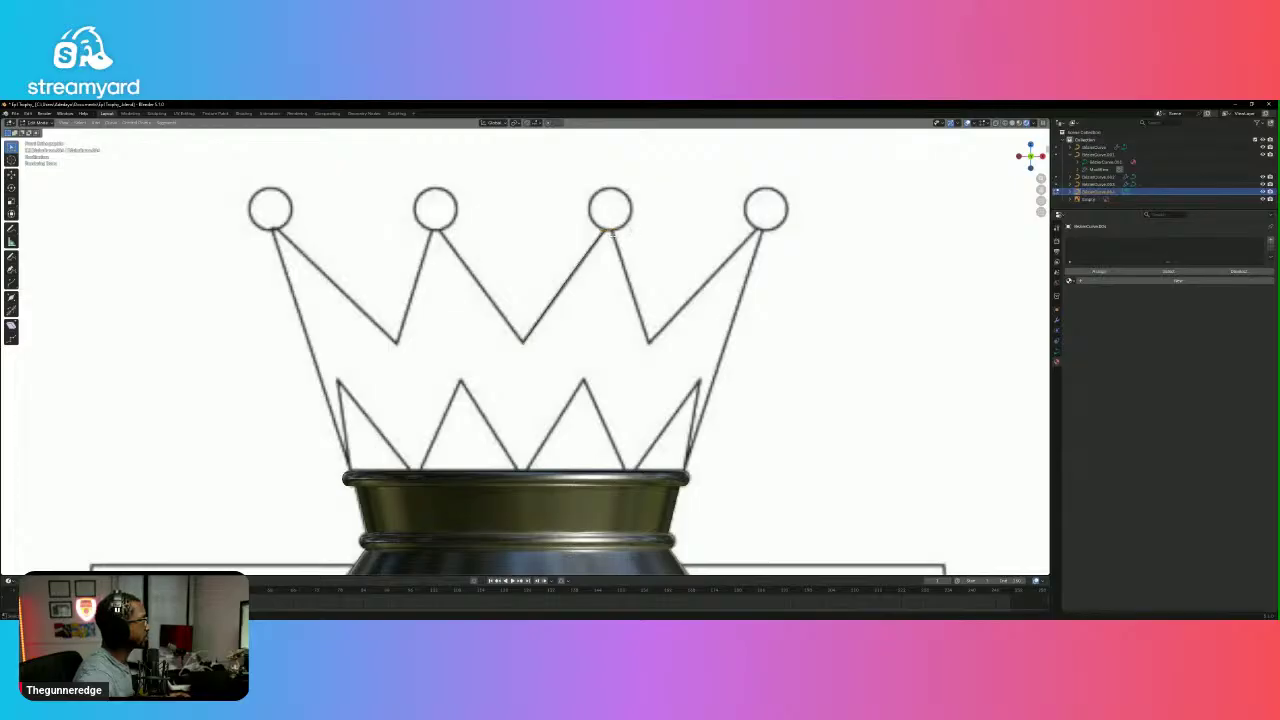
scroll(612, 235, "up", 4)
scroll(660, 345, "up", 3)
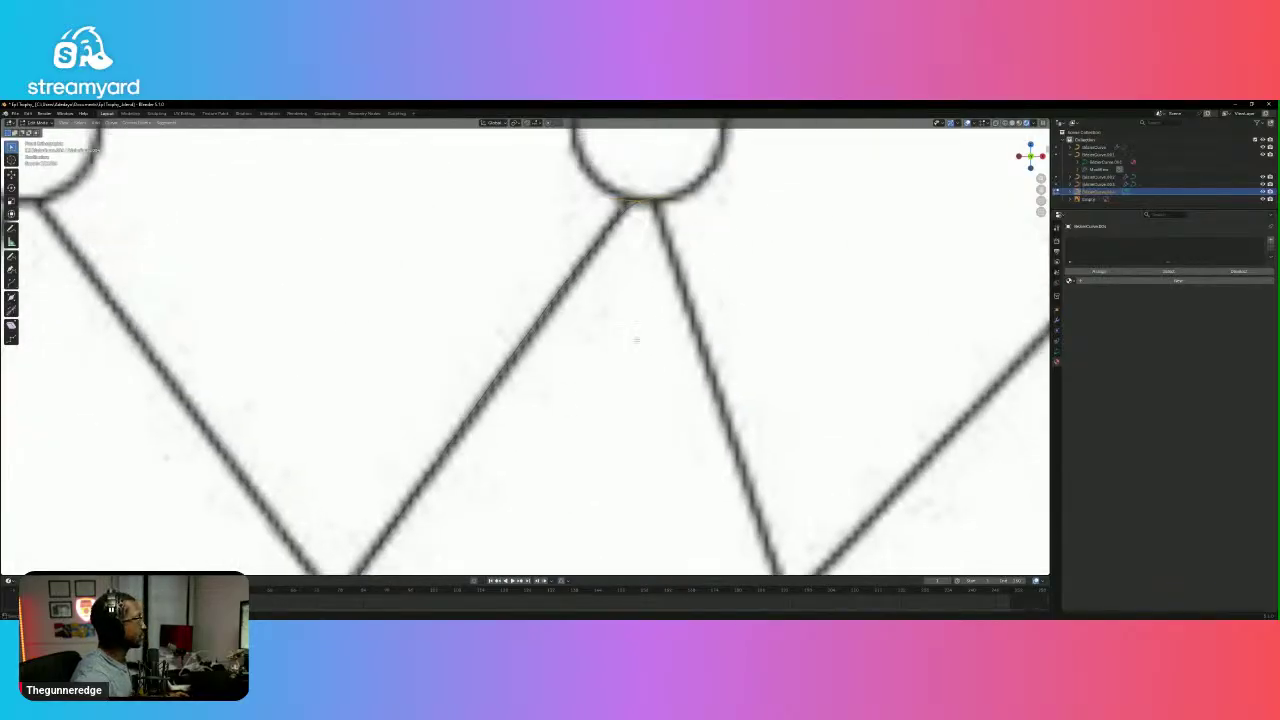
middle_click_drag(636, 340, 602, 499, "shift")
middle_click_drag(714, 363, 718, 393, "shift")
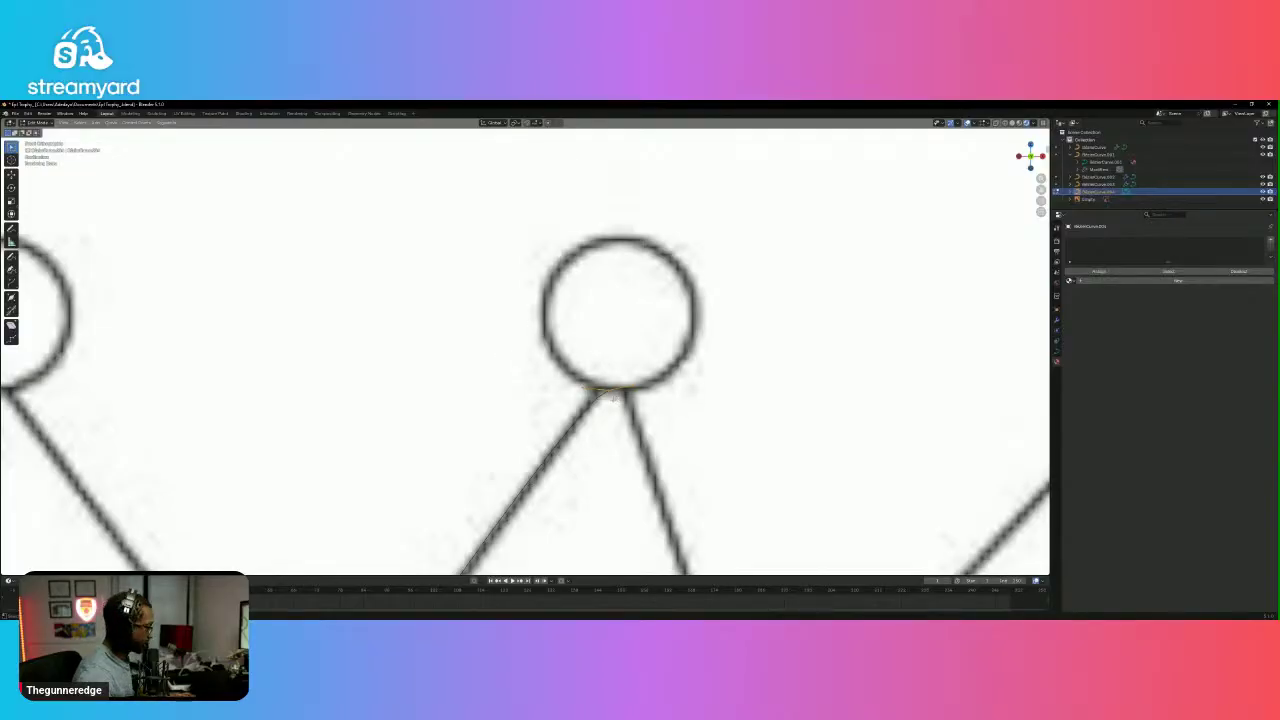
key("g")
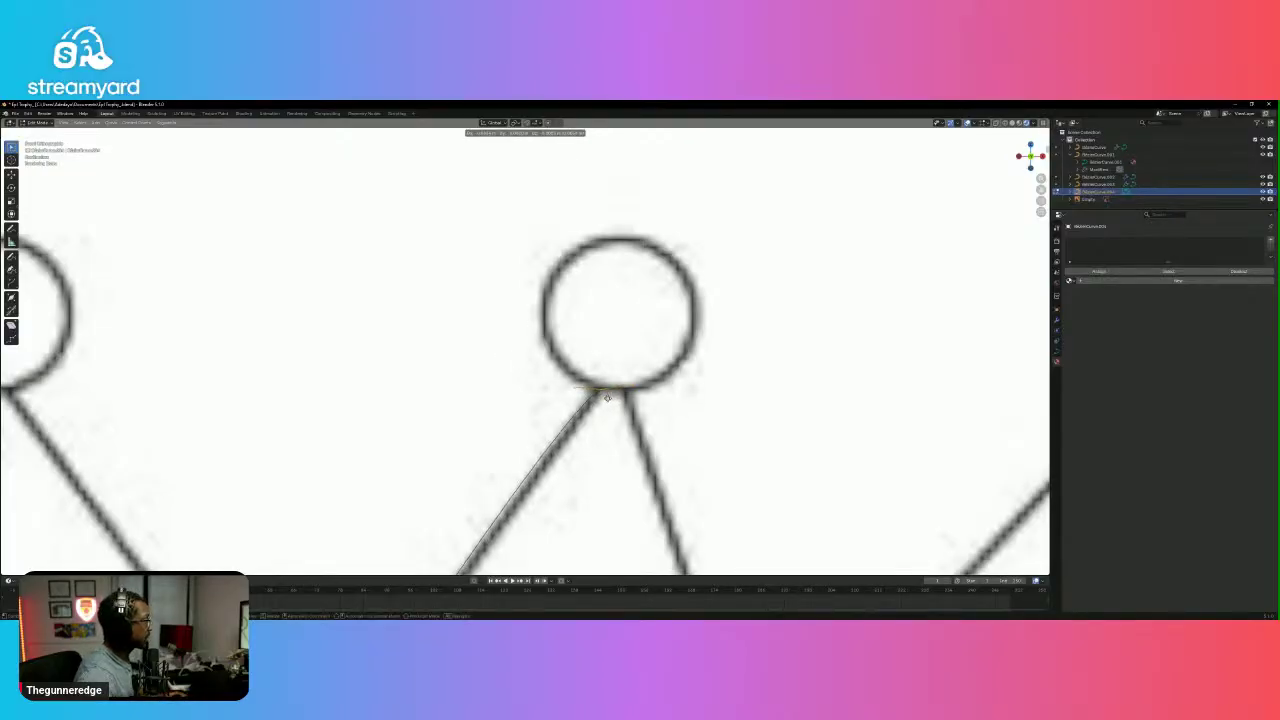
left_click(558, 375)
Bring the control point's left and right handles in close to it at the base of the third ball.
left_click(600, 388)
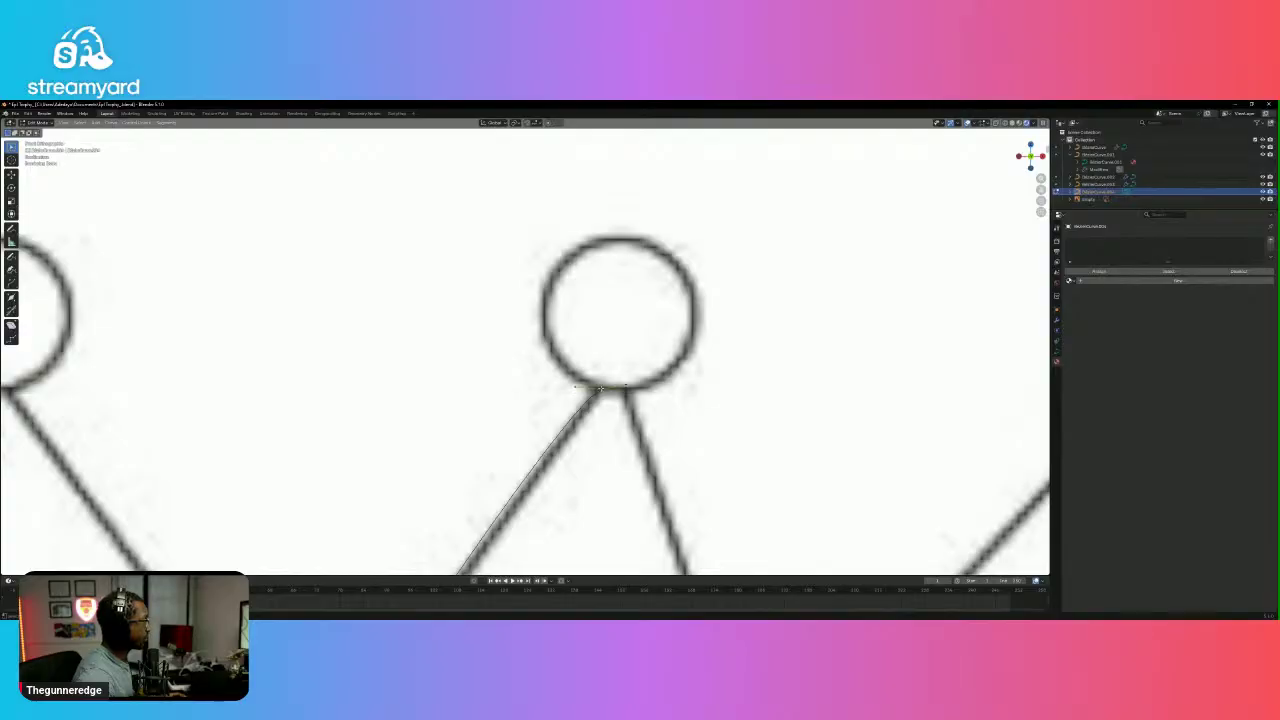
key("g")
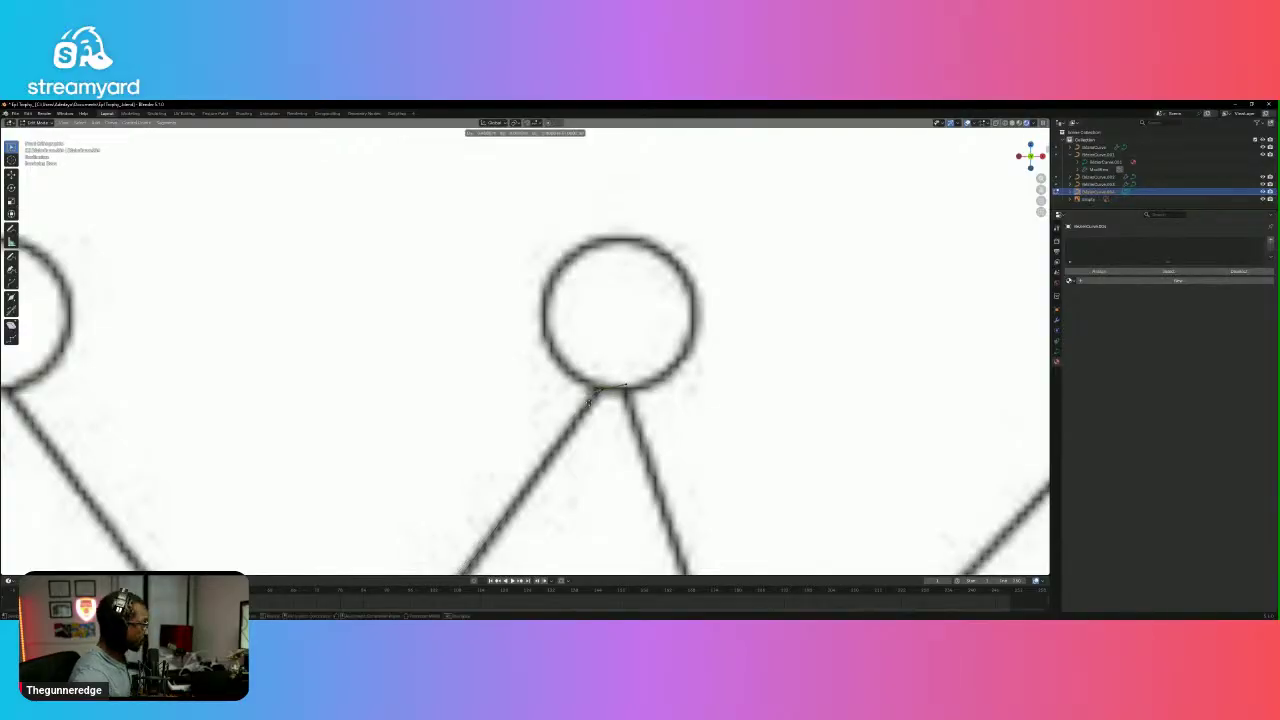
left_click(596, 393)
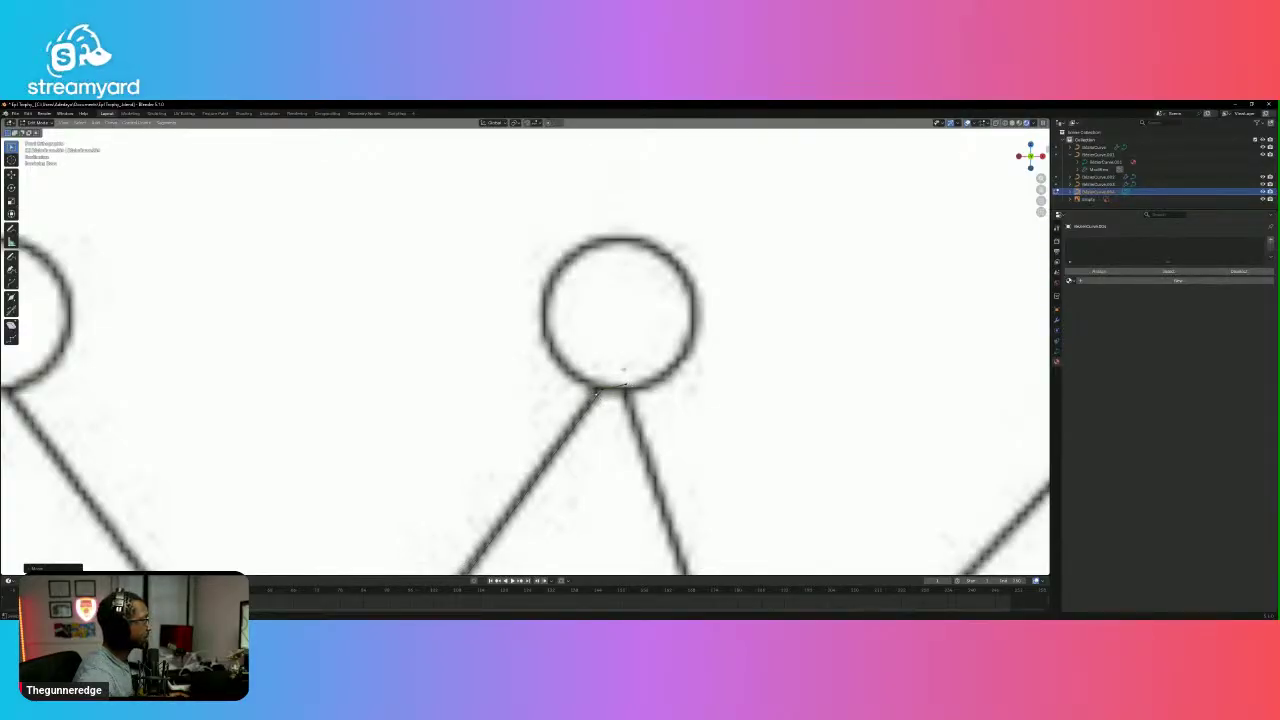
left_click(629, 386)
key("g")
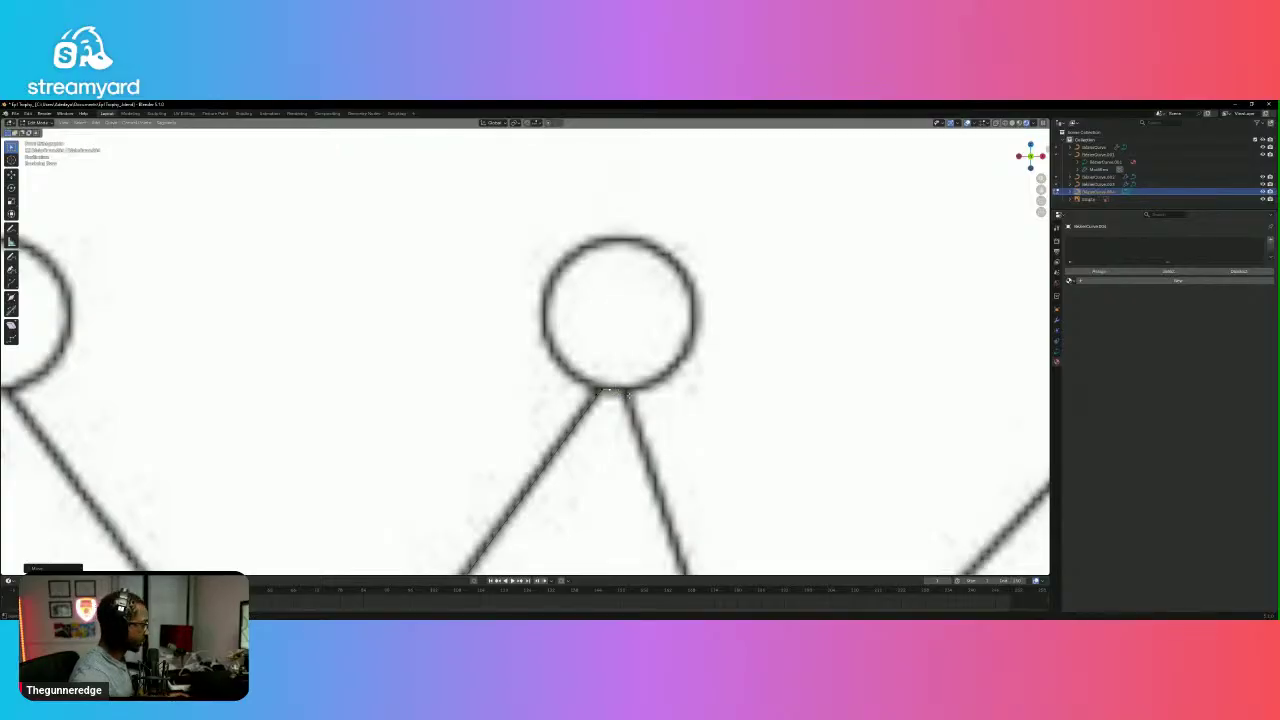
key("g")
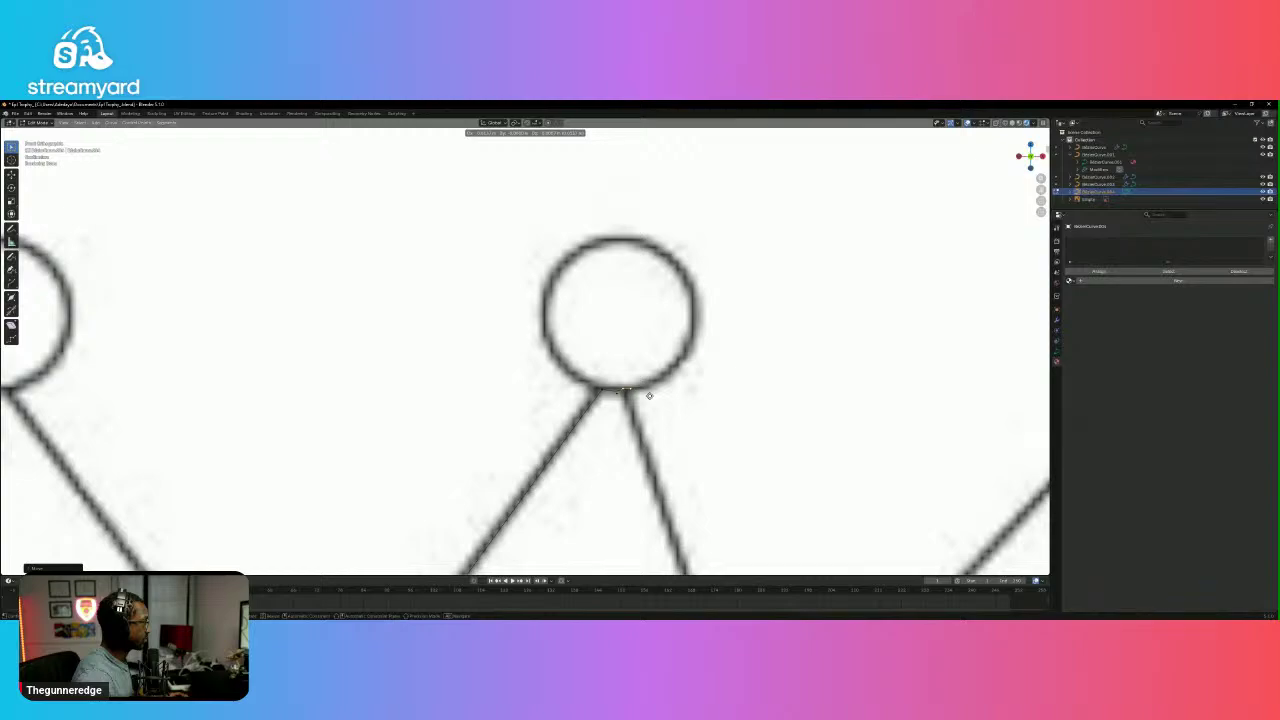
left_click(650, 374)
key("ctrl+z")
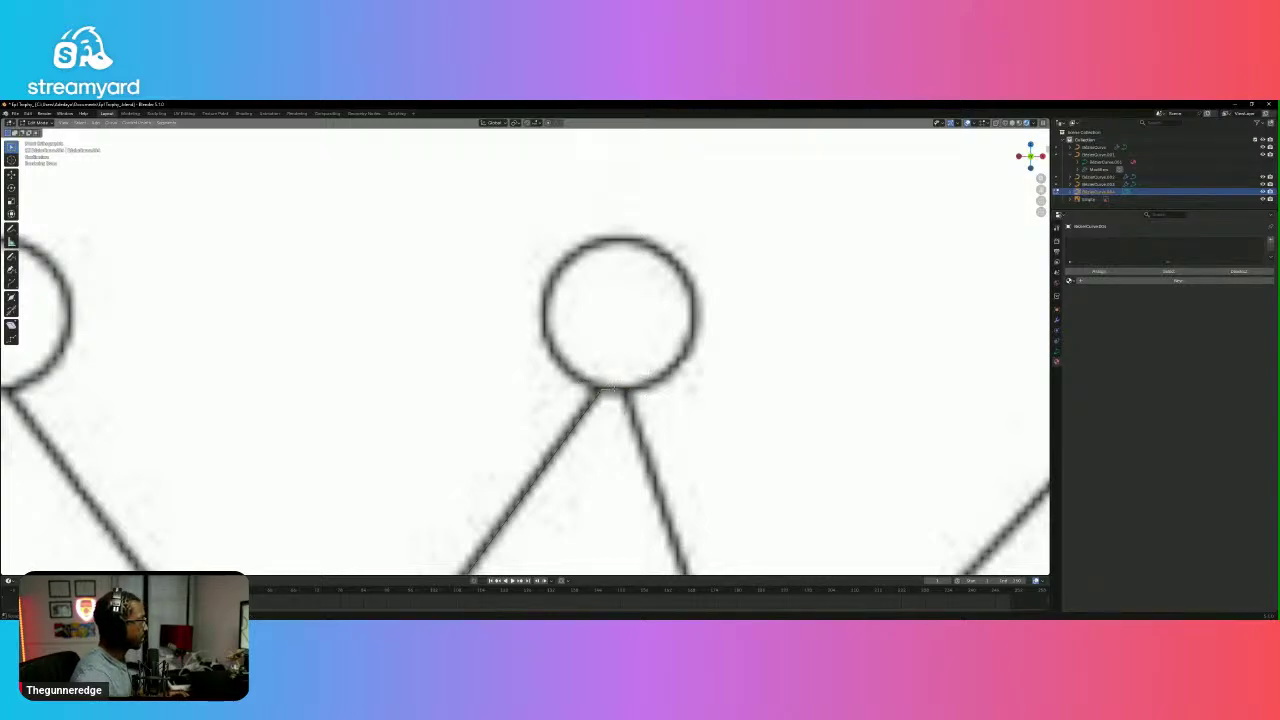
Raise the control point slightly inside the third ball and angle its right handle down toward the next crown edge.
key("e")
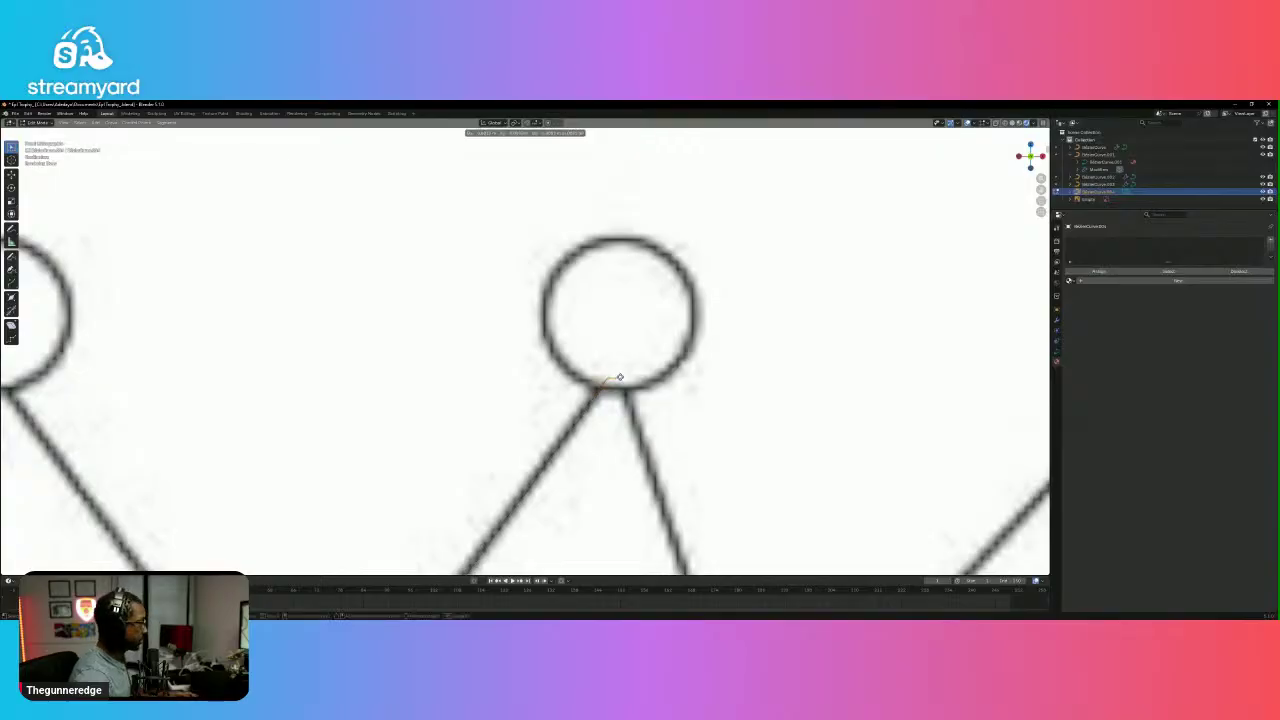
left_click(619, 374)
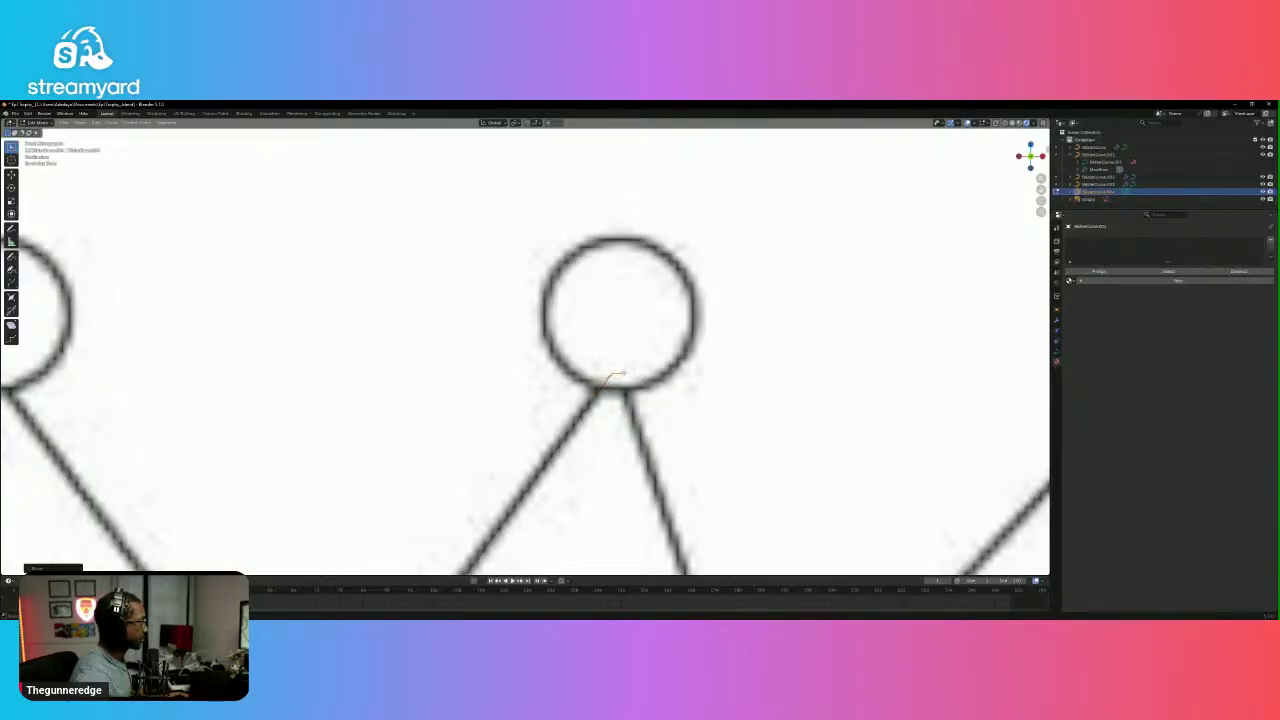
left_click(618, 379)
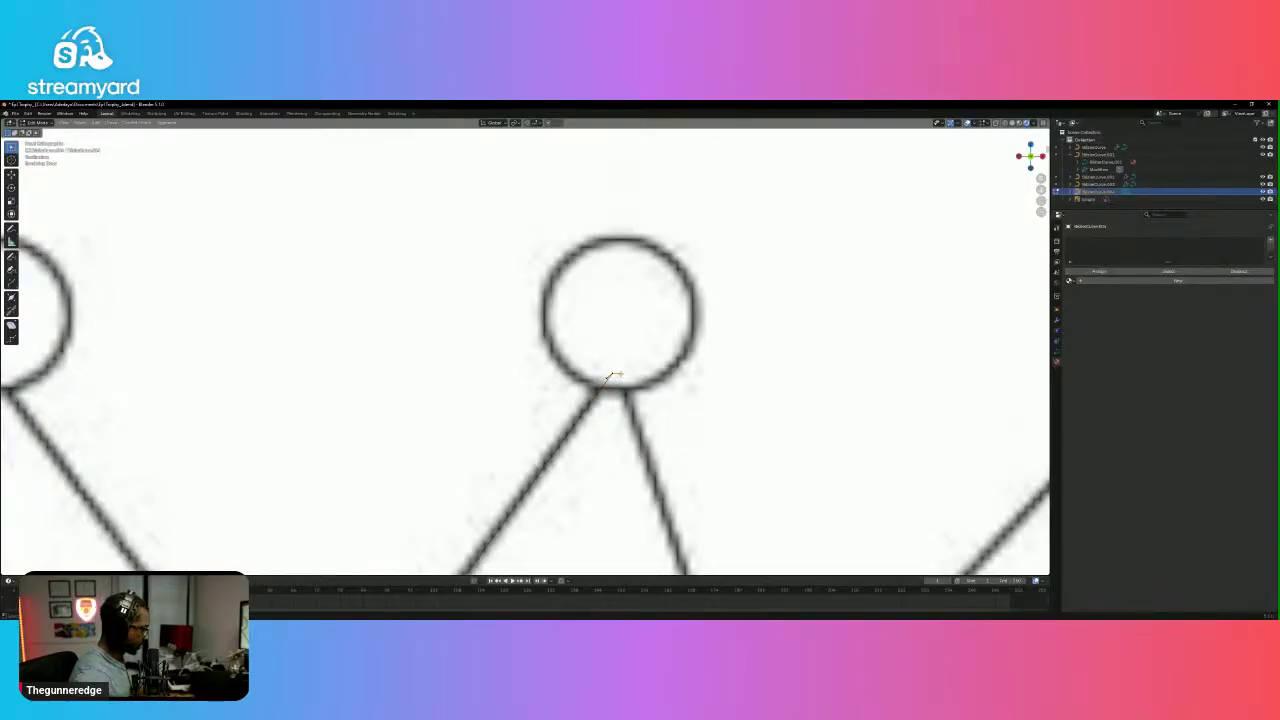
key("g")
left_click(609, 378)
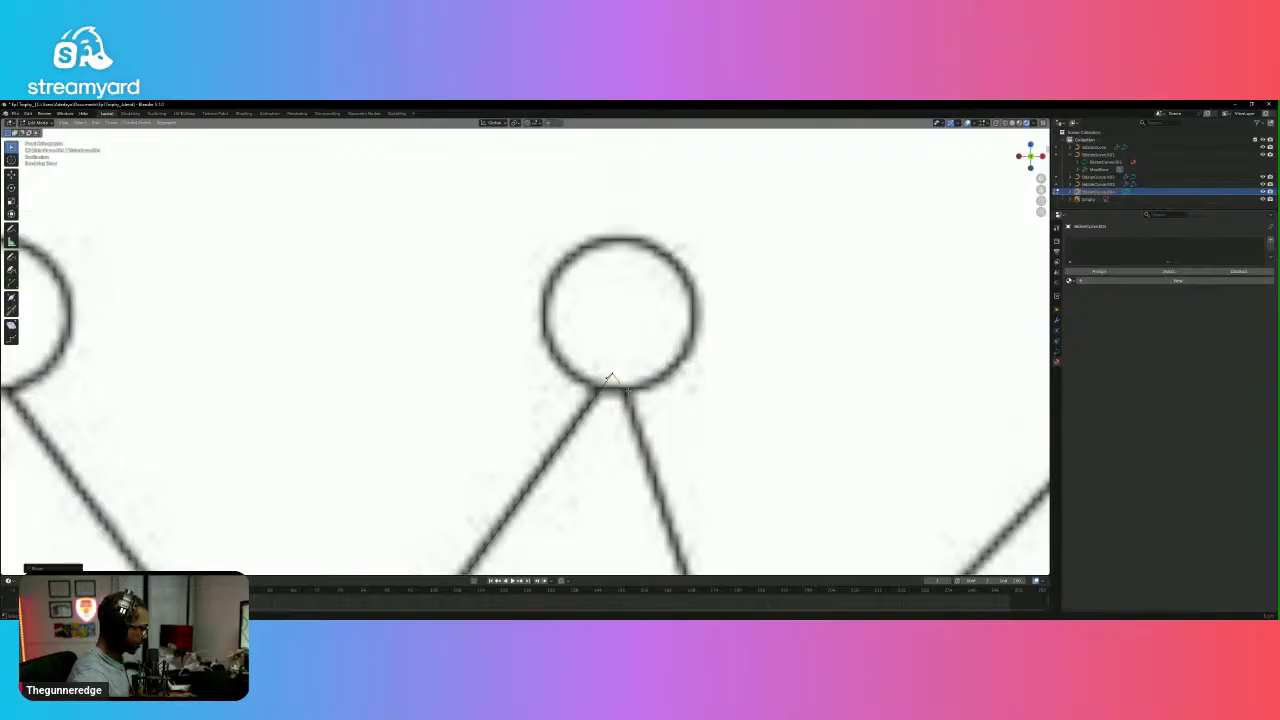
Extrude a new control point from the third ball down to the crown's right valley.
key("e")
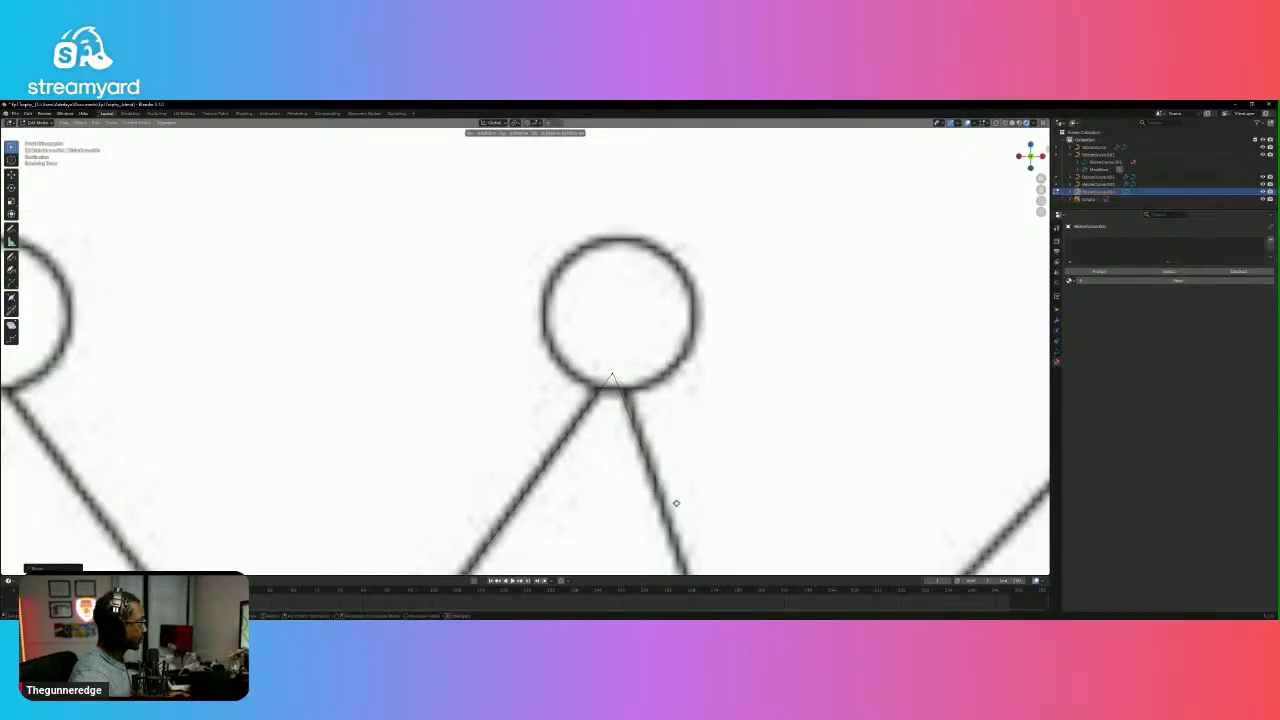
left_click(680, 522)
scroll(675, 516, "down", 6)
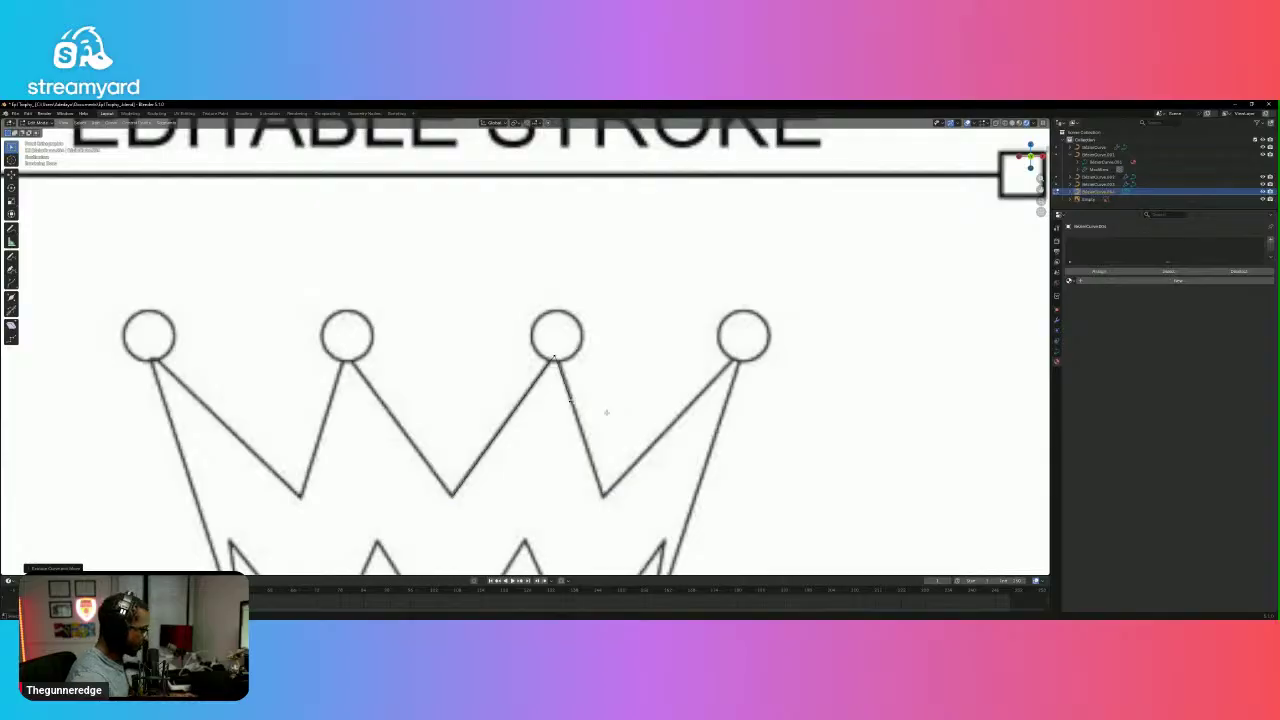
key("g")
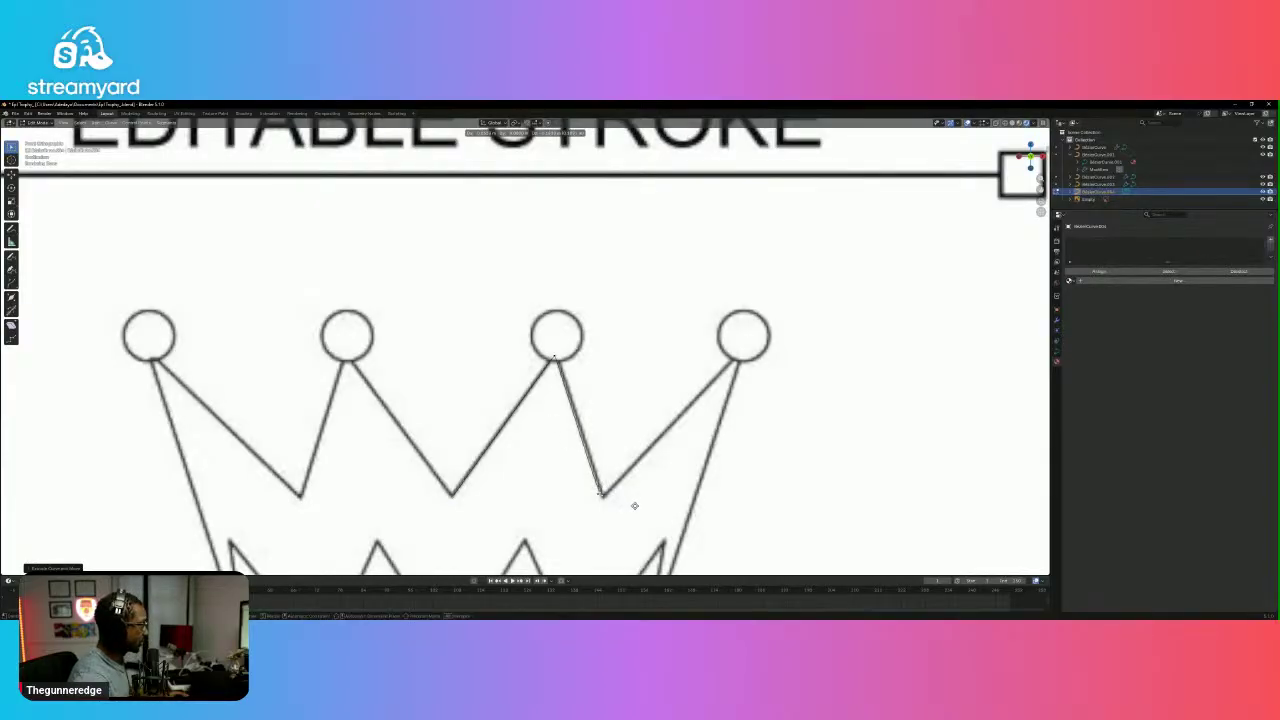
left_click(637, 510)
Nudge the peak control point inside the third ball so the curve follows both adjoining crown edges.
scroll(603, 500, "up", 5)
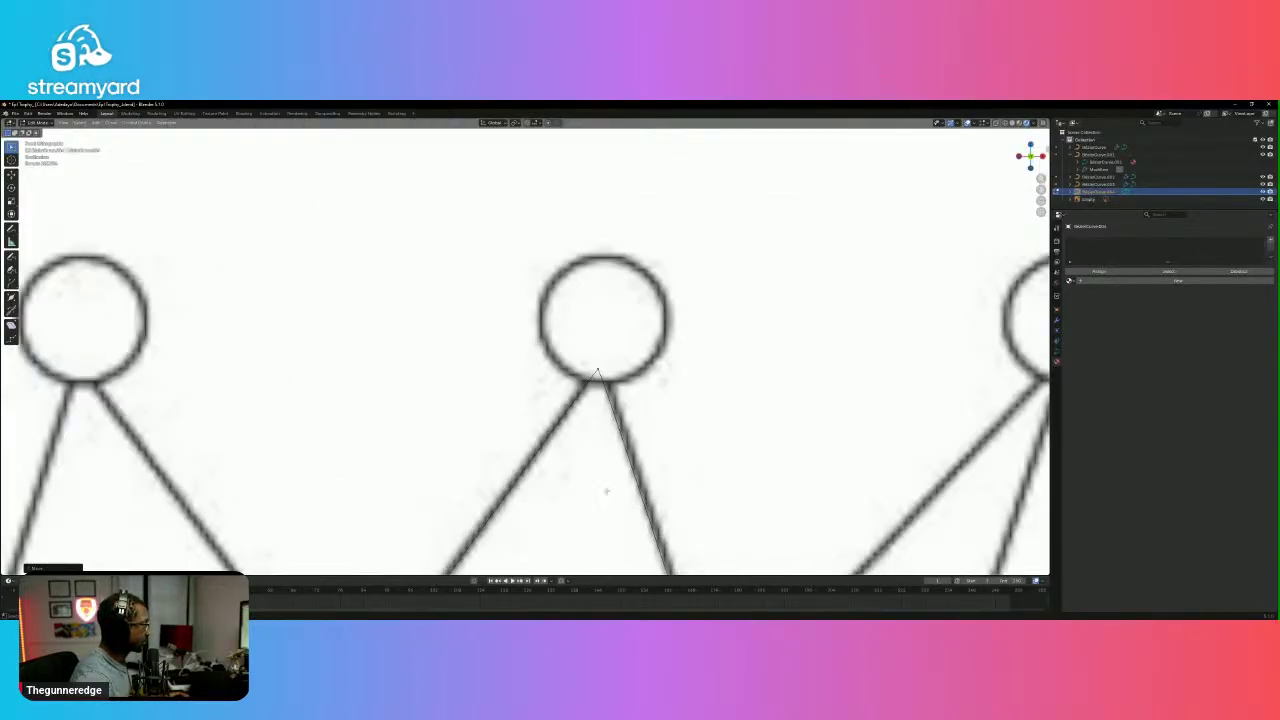
left_click(595, 371)
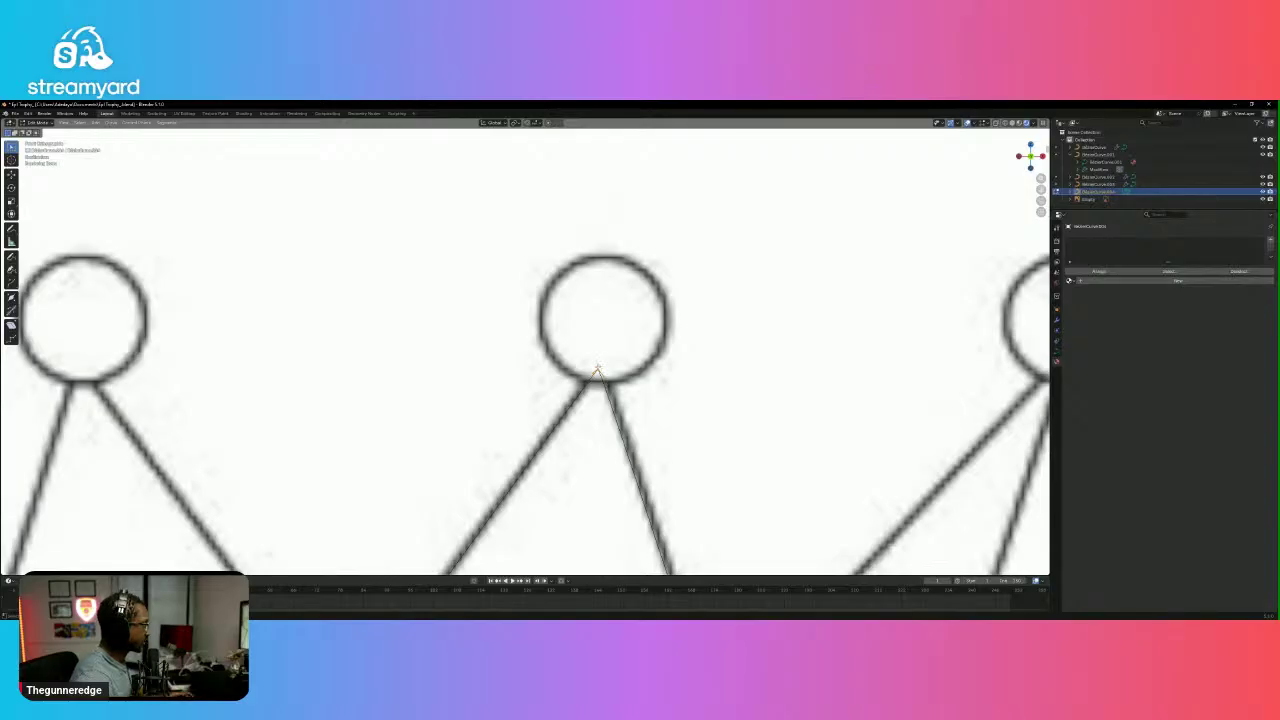
key("g")
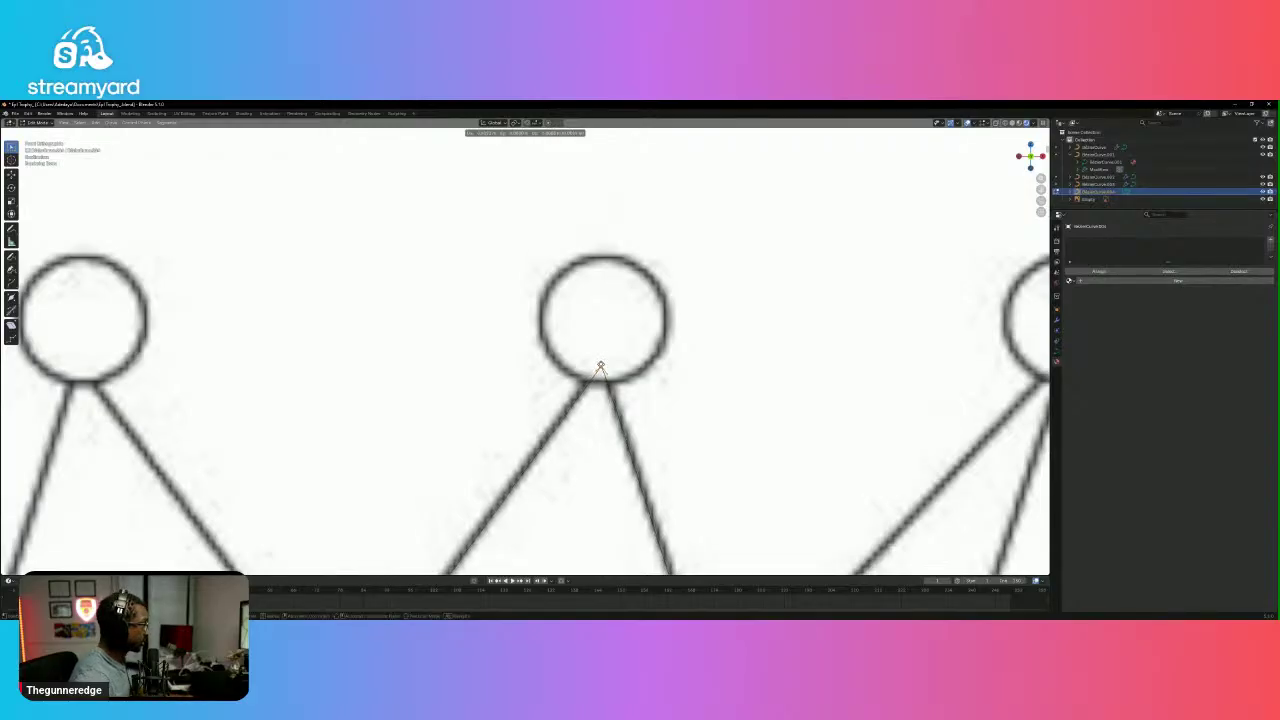
left_click(600, 368)
scroll(603, 400, "up", 3)
Align the lower control point precisely with the tip of the crown's right valley.
scroll(606, 430, "down", 9)
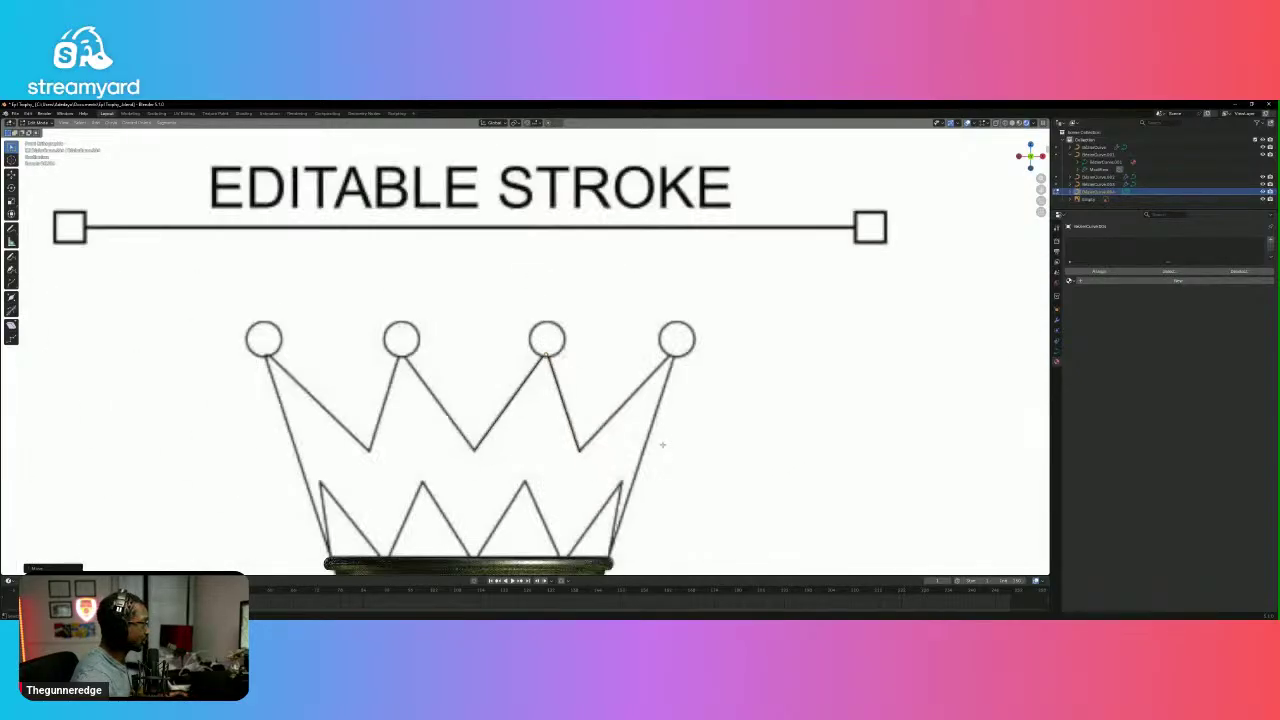
scroll(600, 448, "down", 3)
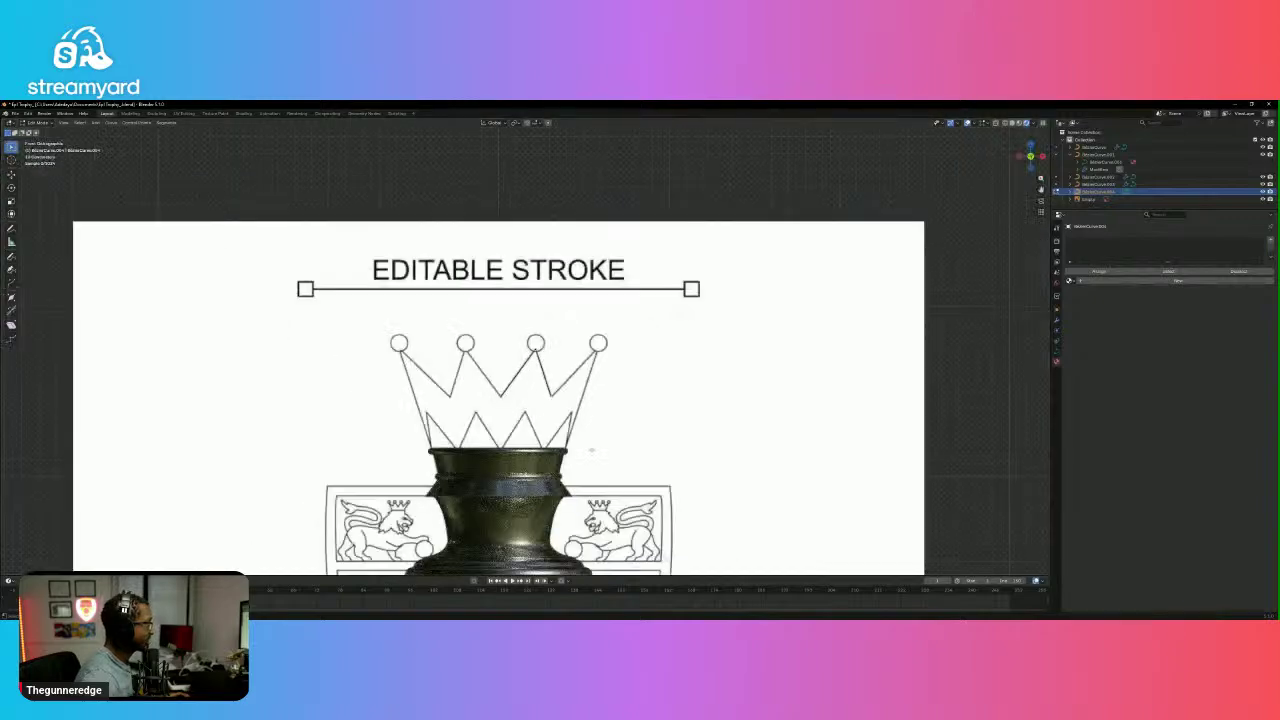
scroll(593, 450, "up", 3)
scroll(593, 450, "up", 4)
middle_click_drag(729, 532, 652, 356, "shift")
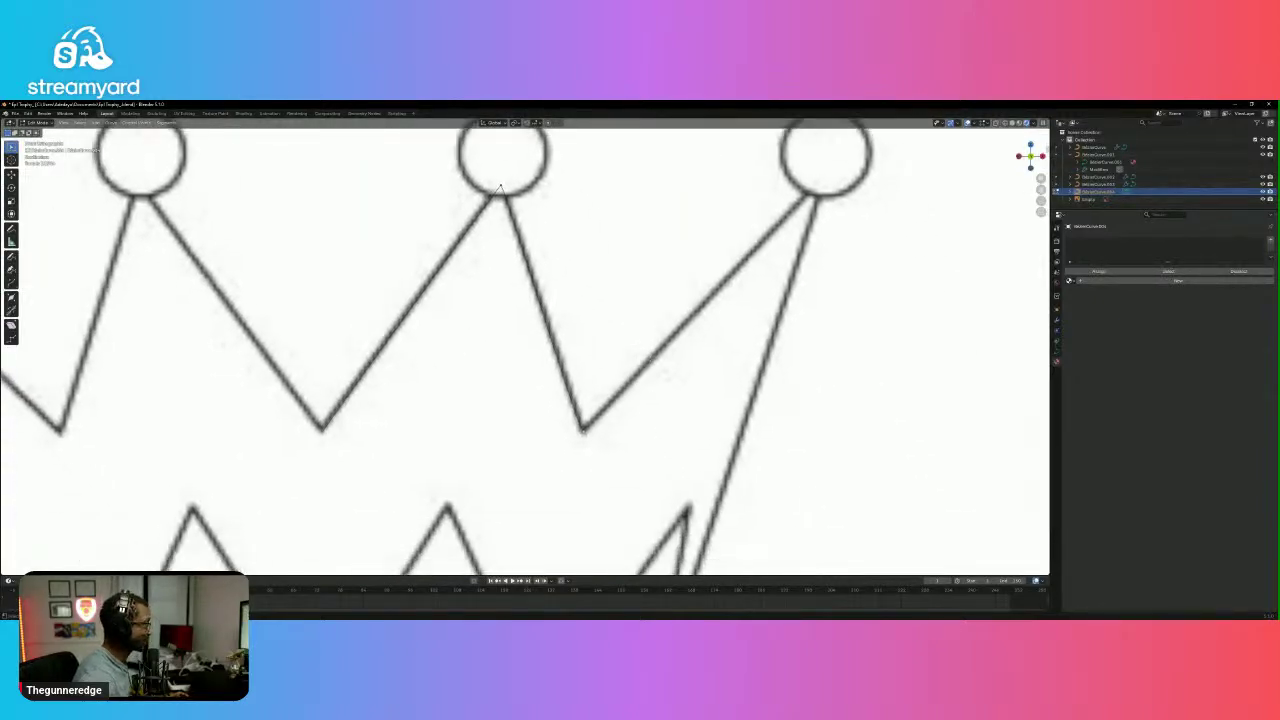
middle_click_drag(611, 441, 617, 330, "shift")
scroll(600, 338, "up", 4)
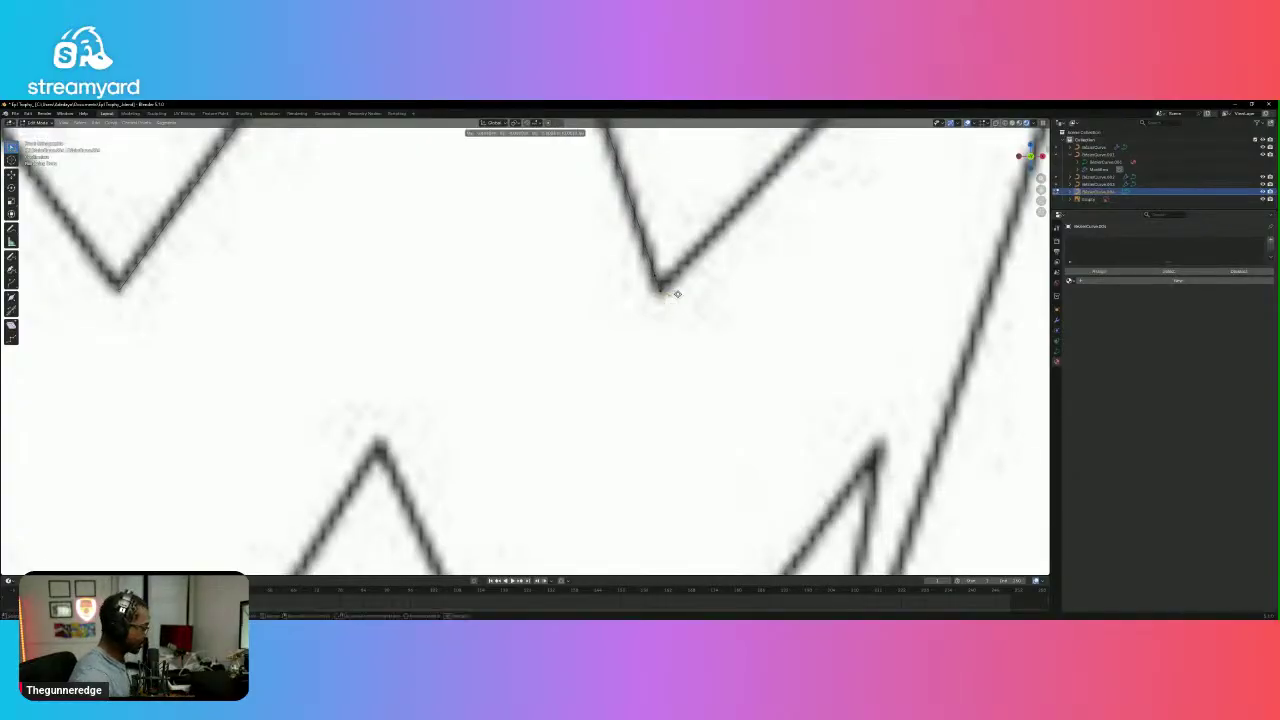
Extrude a new control point from the right valley up to the base of the fourth crown ball.
scroll(704, 282, "down", 6)
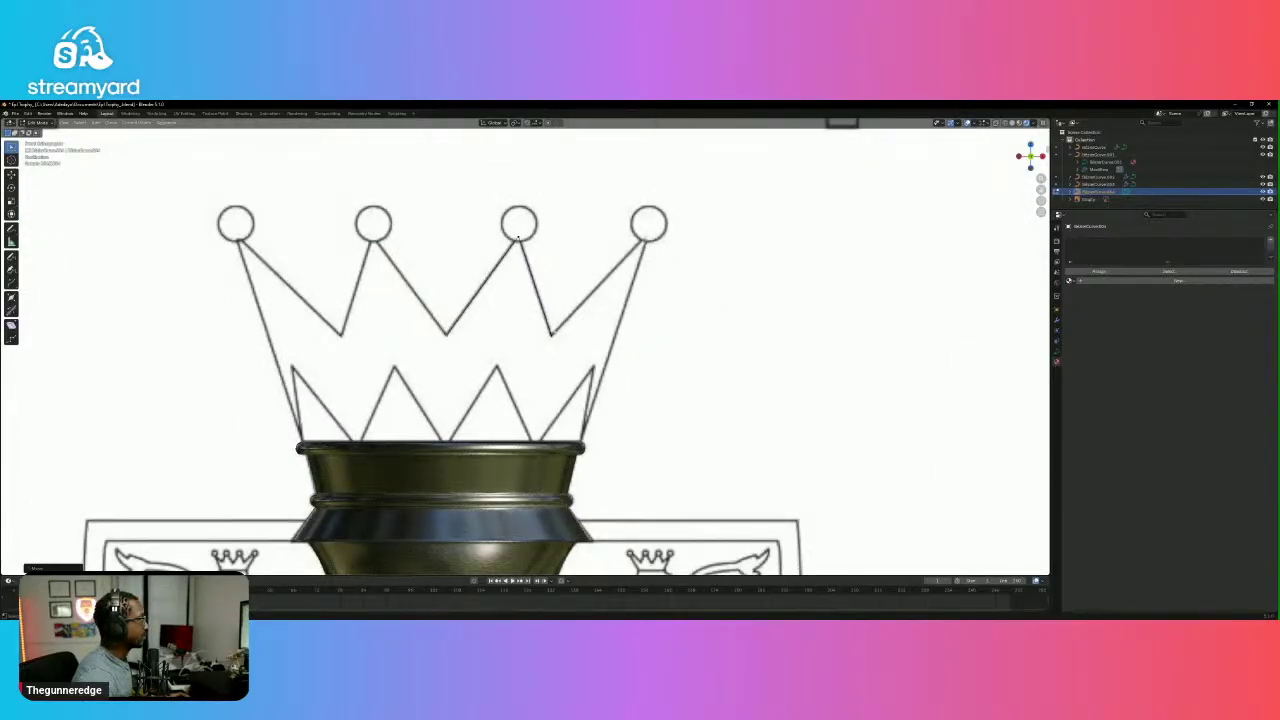
key("g")
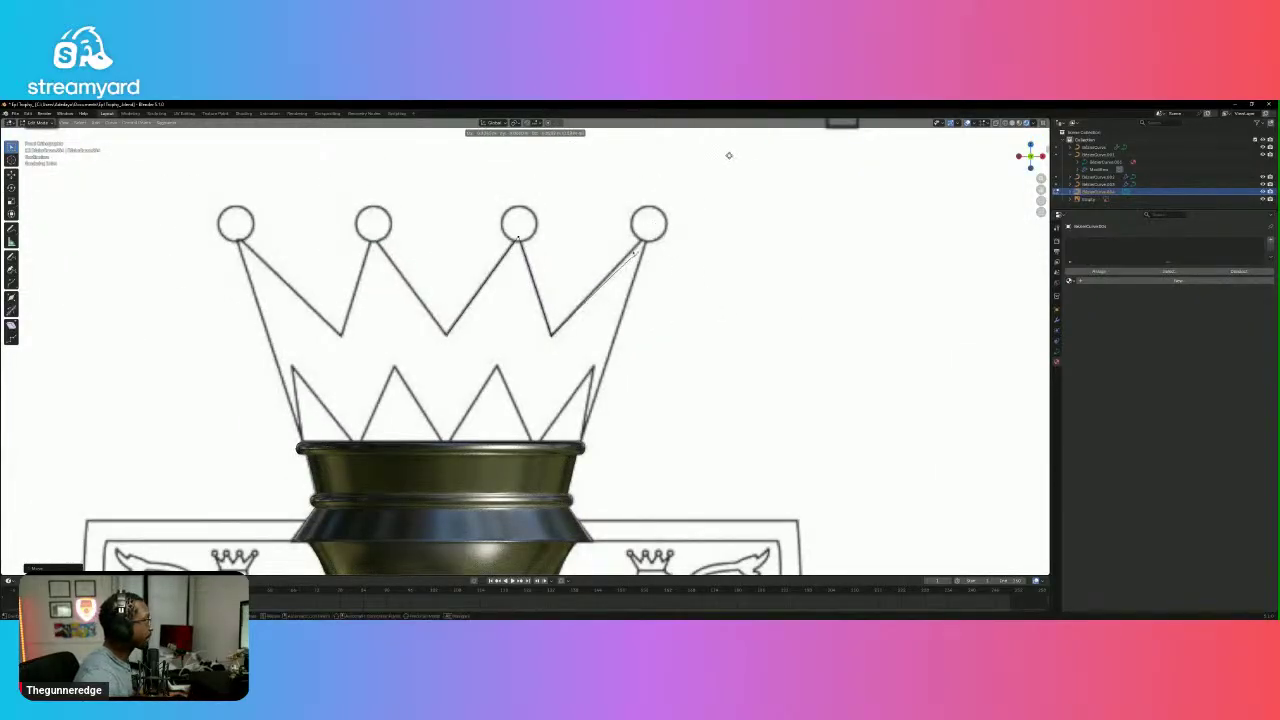
left_click(740, 135)
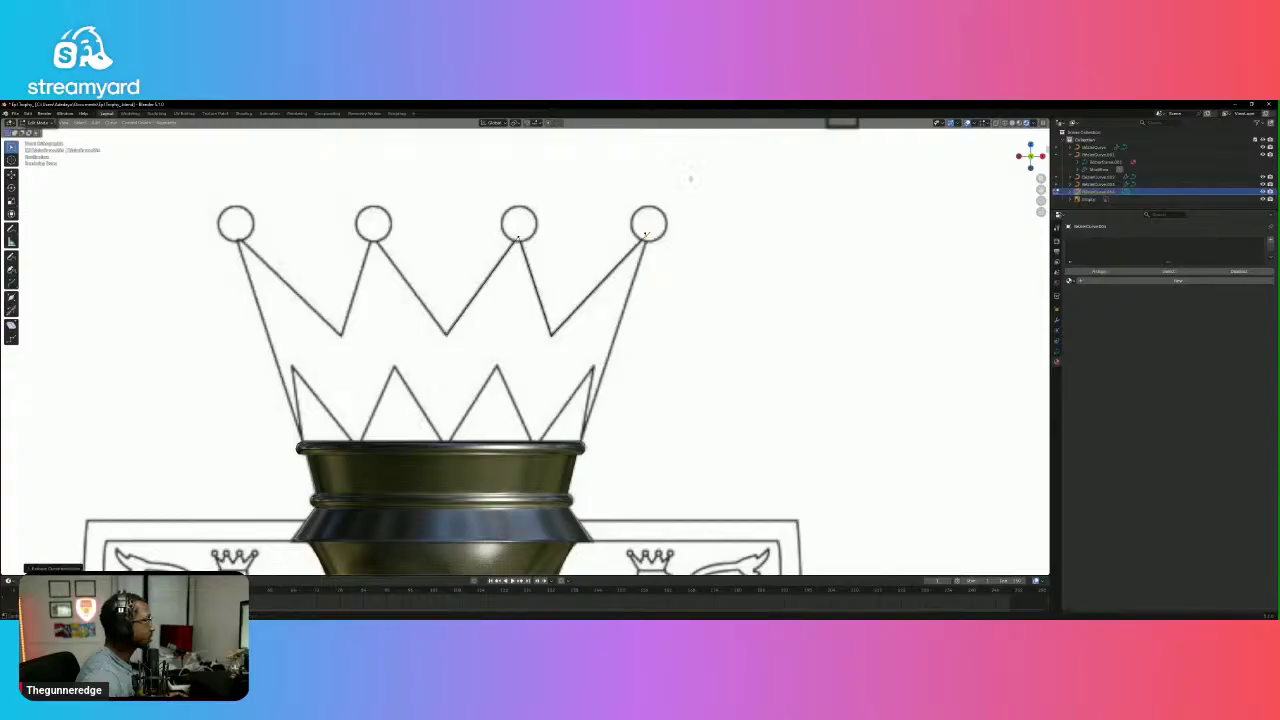
Bring the left handle of the fourth ball's control point onto the diagonal crown edge, close to the point.
scroll(661, 222, "down", 5)
scroll(661, 236, "up", 11)
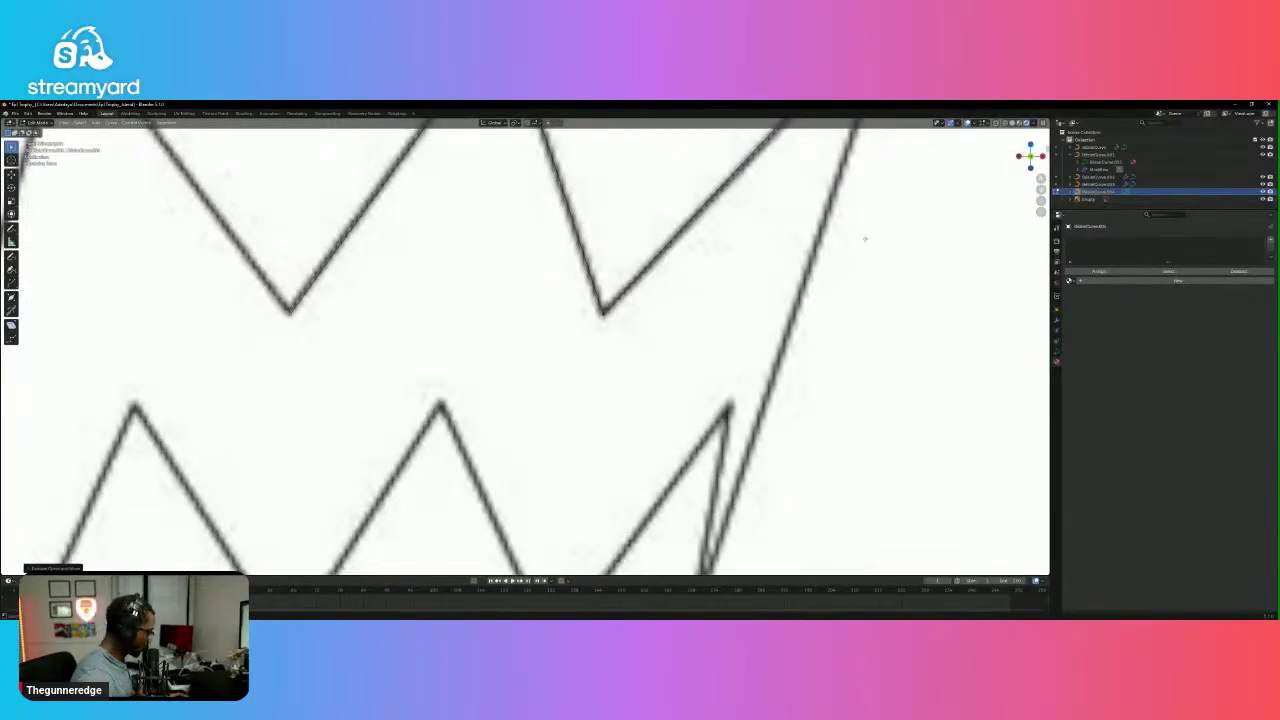
middle_click_drag(865, 238, 536, 391, "shift")
middle_click_drag(643, 235, 563, 366, "shift")
left_click_drag(463, 281, 478, 298)
key("g")
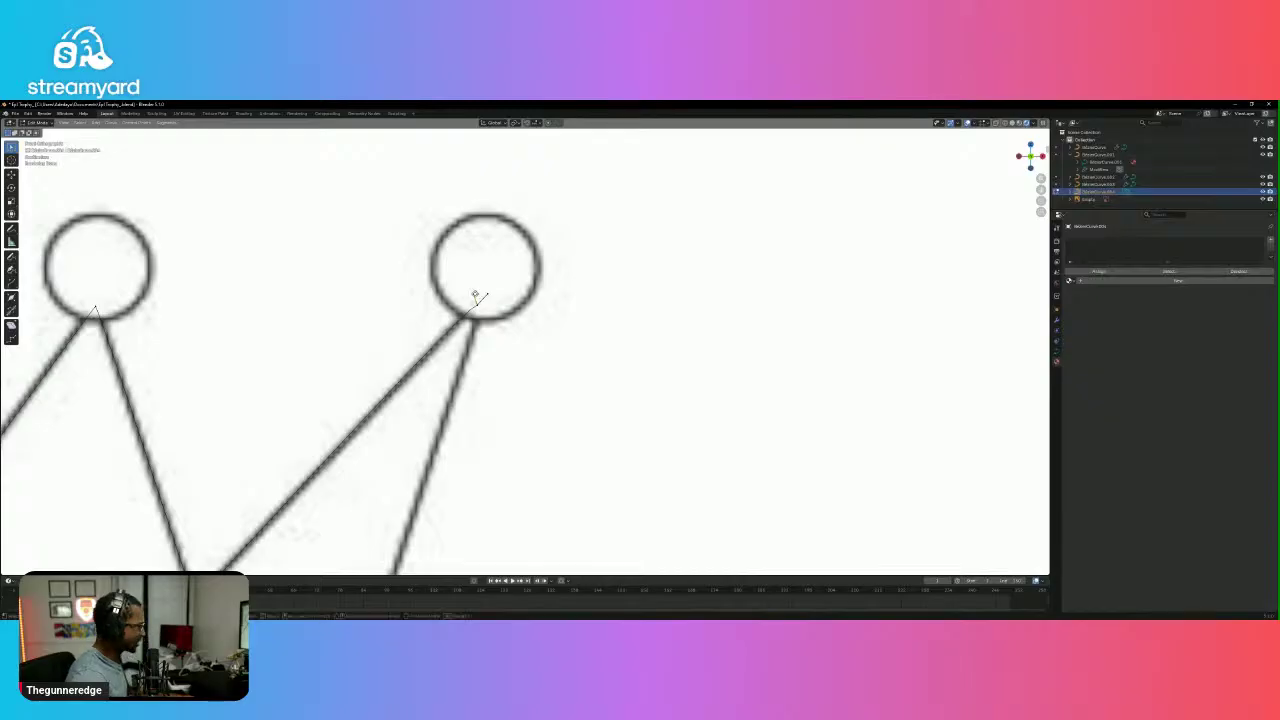
left_click(463, 313)
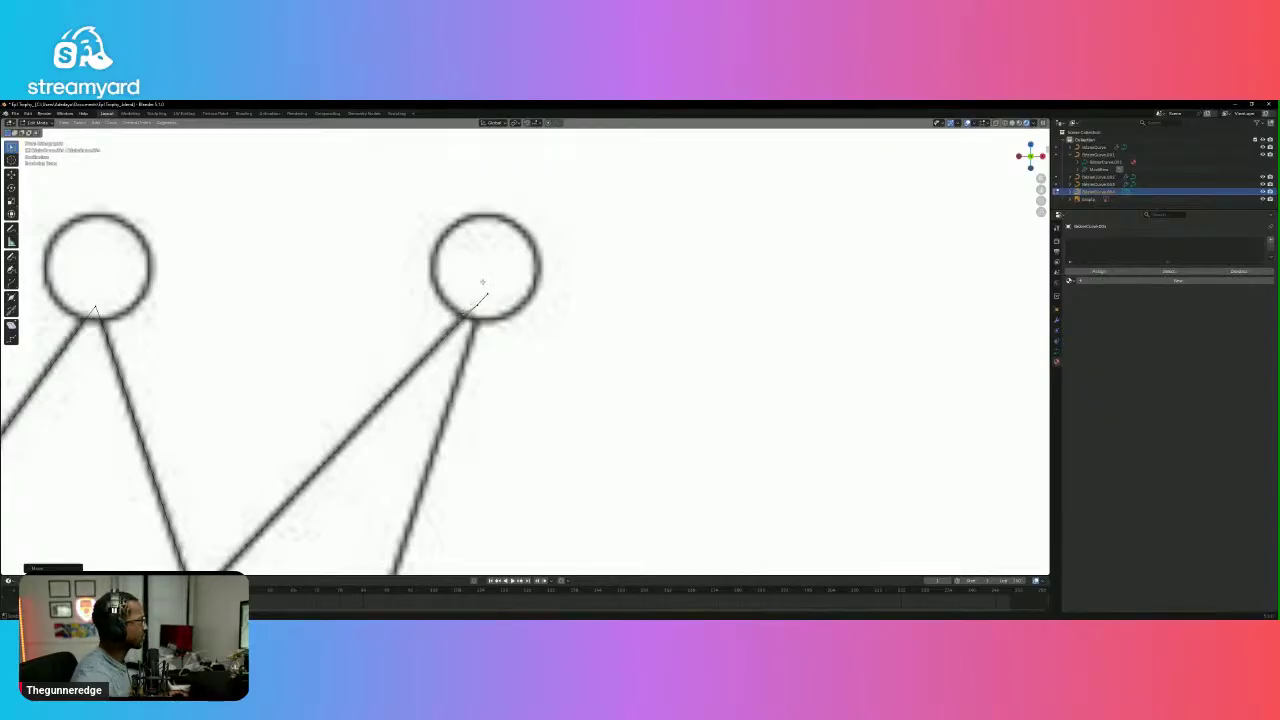
Pull the right handle of the fourth ball's control point in close beside the point.
left_click_drag(483, 282, 499, 296)
key("g")
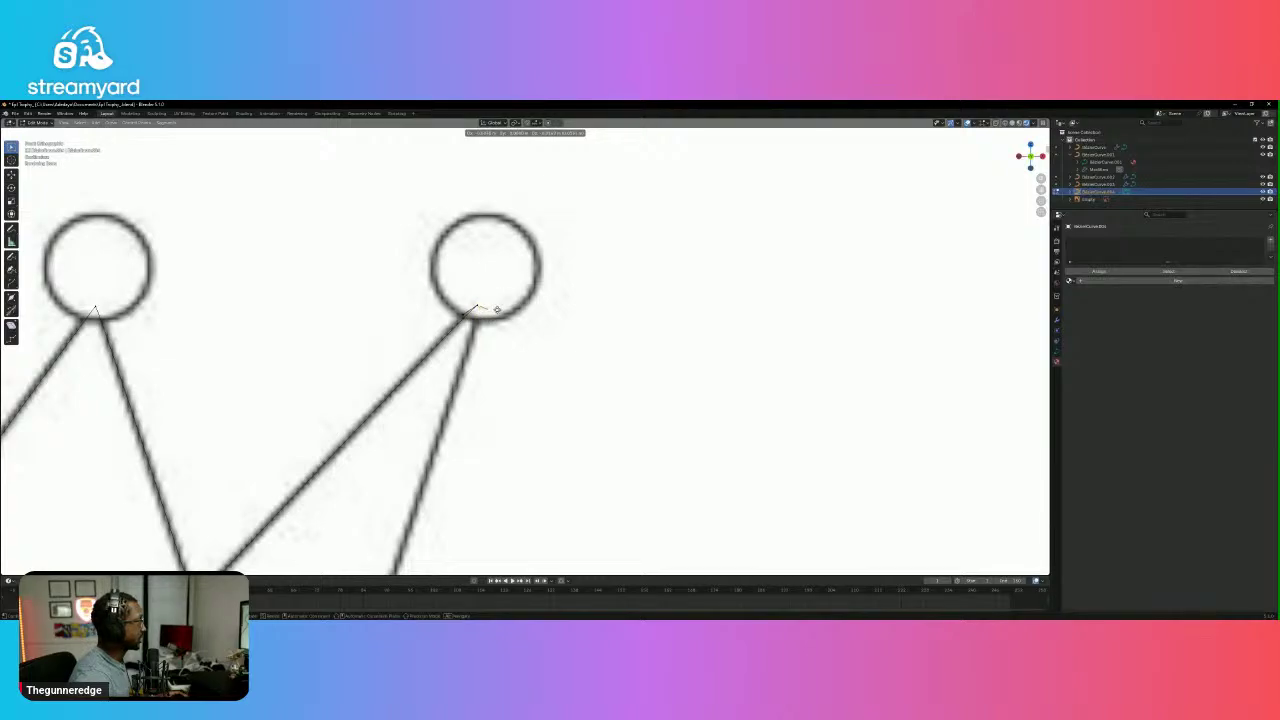
left_click(493, 304)
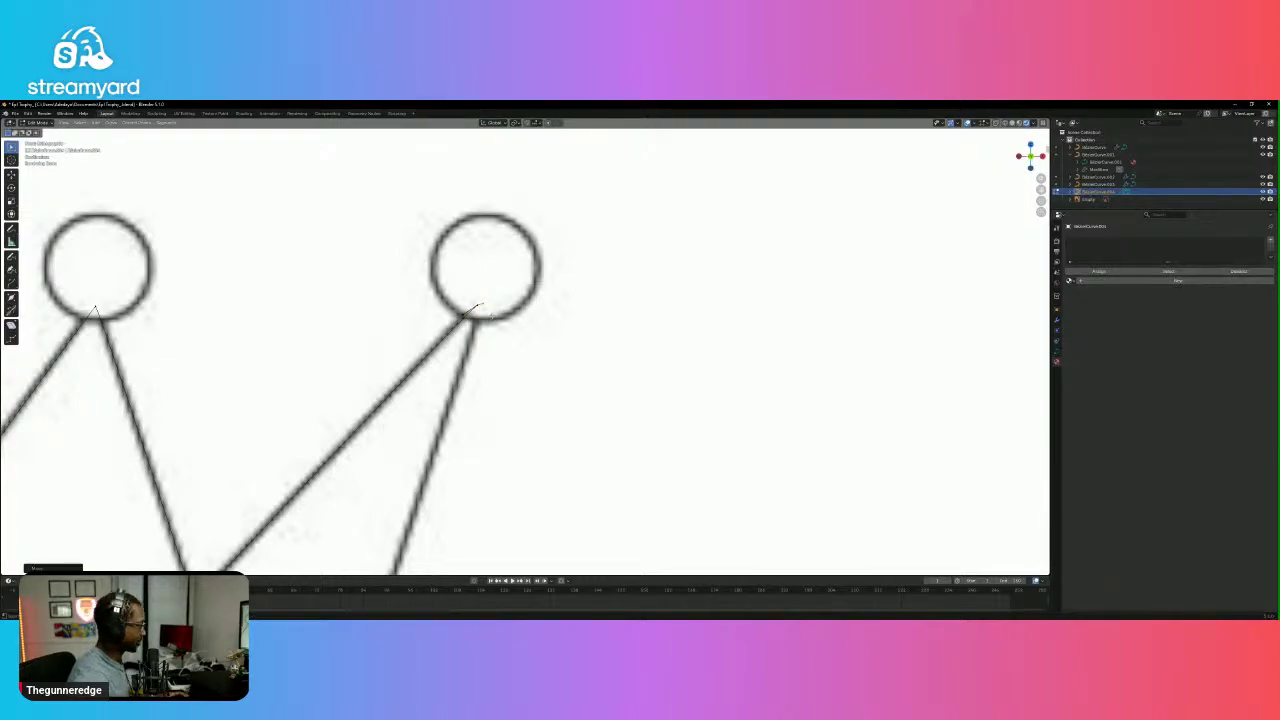
Extrude a new control point from the fourth ball partway down the crown's outer right edge and pull its right handle outward.
key("g")
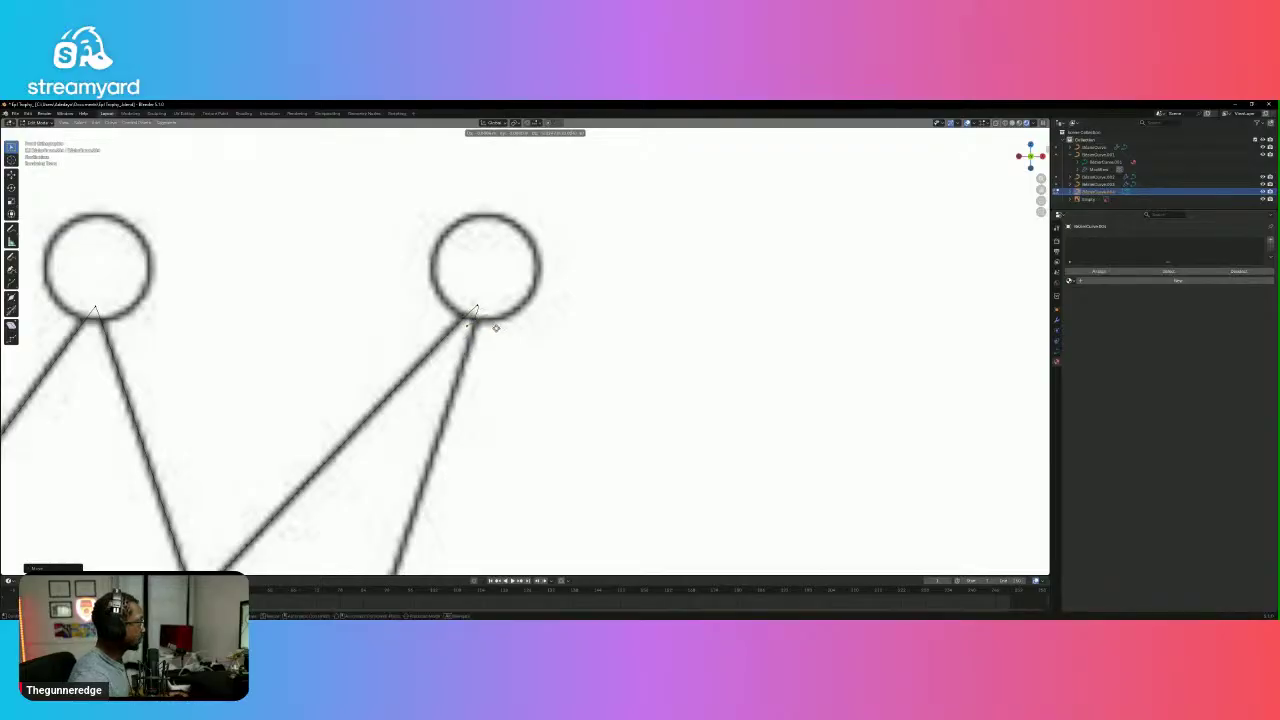
left_click(481, 399)
left_click_drag(475, 387, 463, 401)
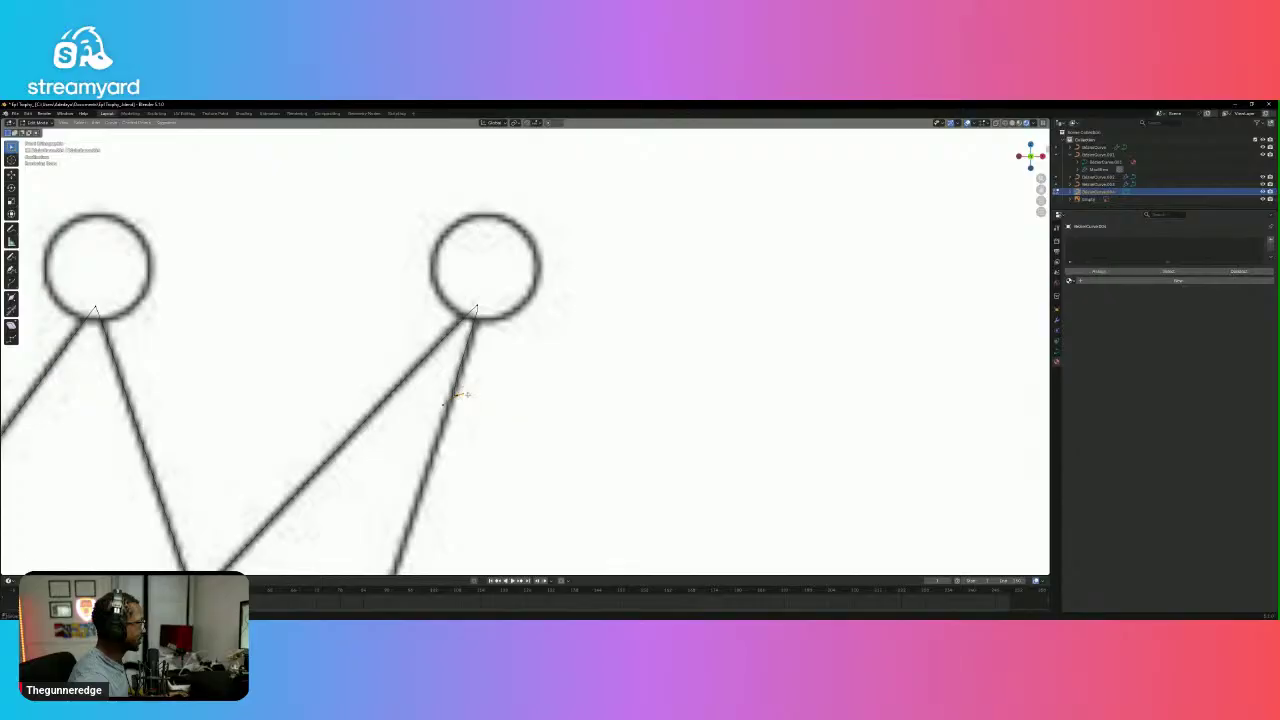
key("g")
left_click(481, 395)
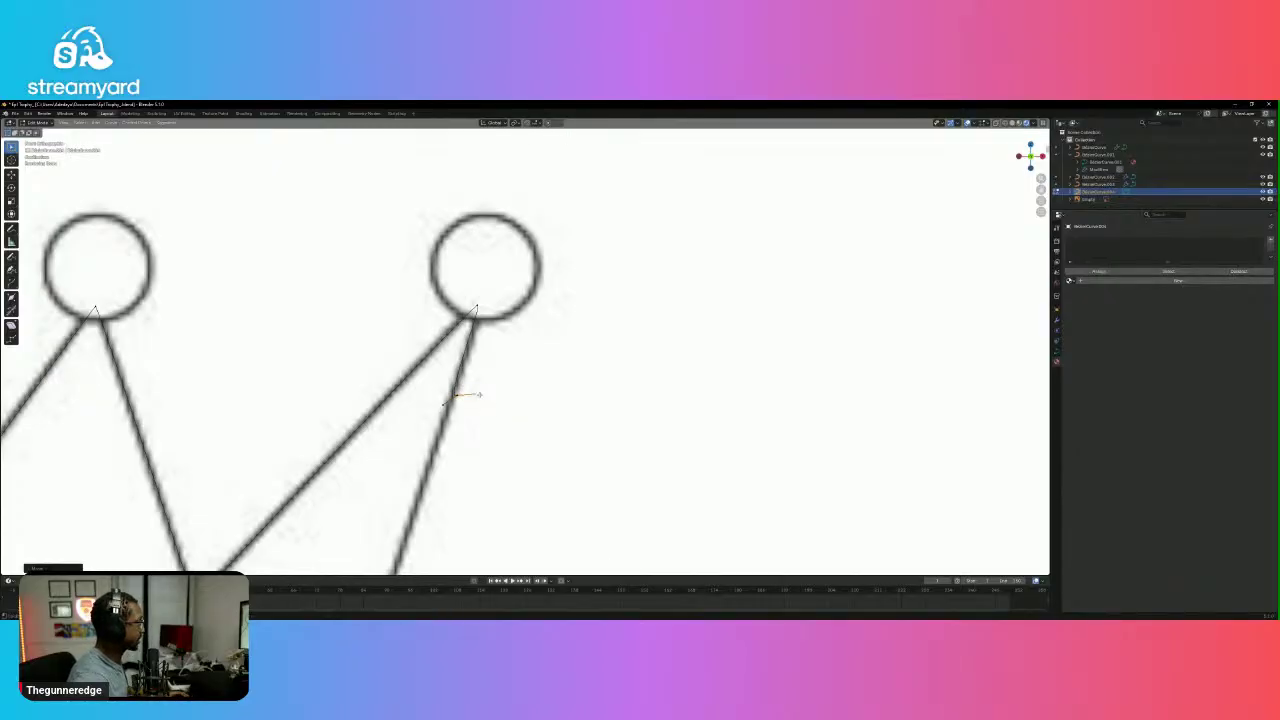
Align both handles of the new control point along the crown's outer right edge, one above and one below the point.
left_click_drag(456, 416, 447, 407)
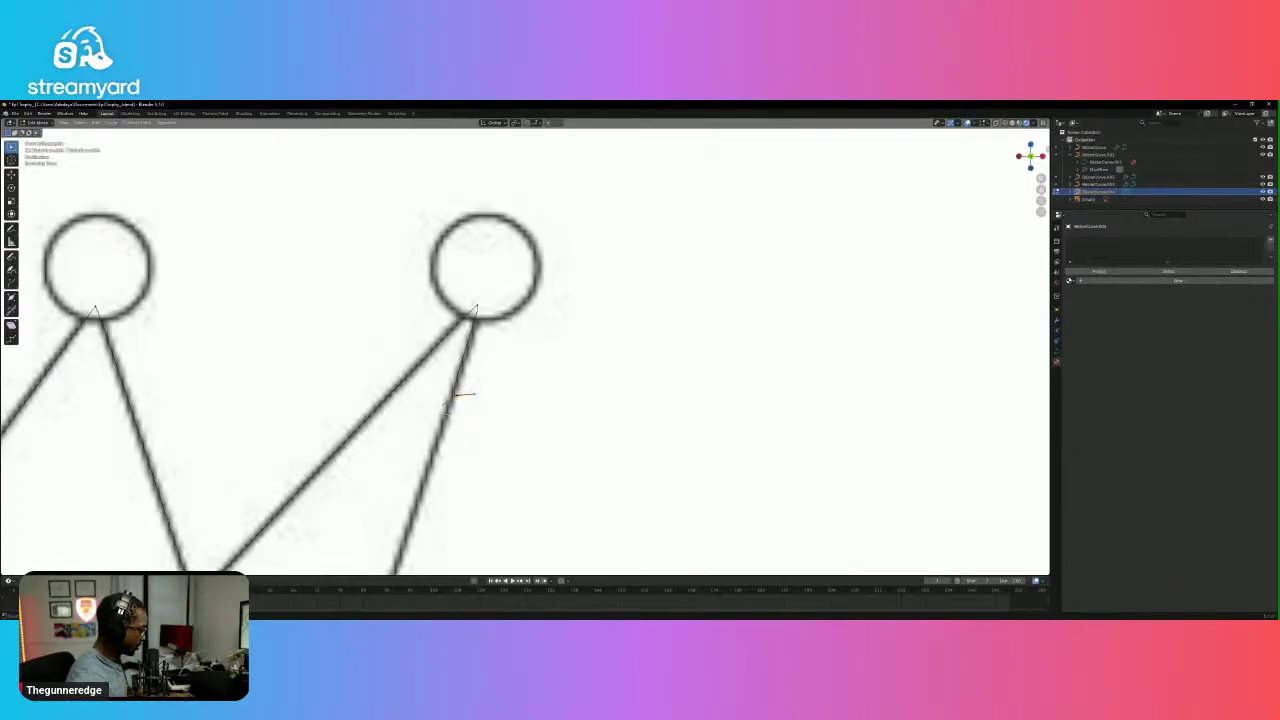
key("g")
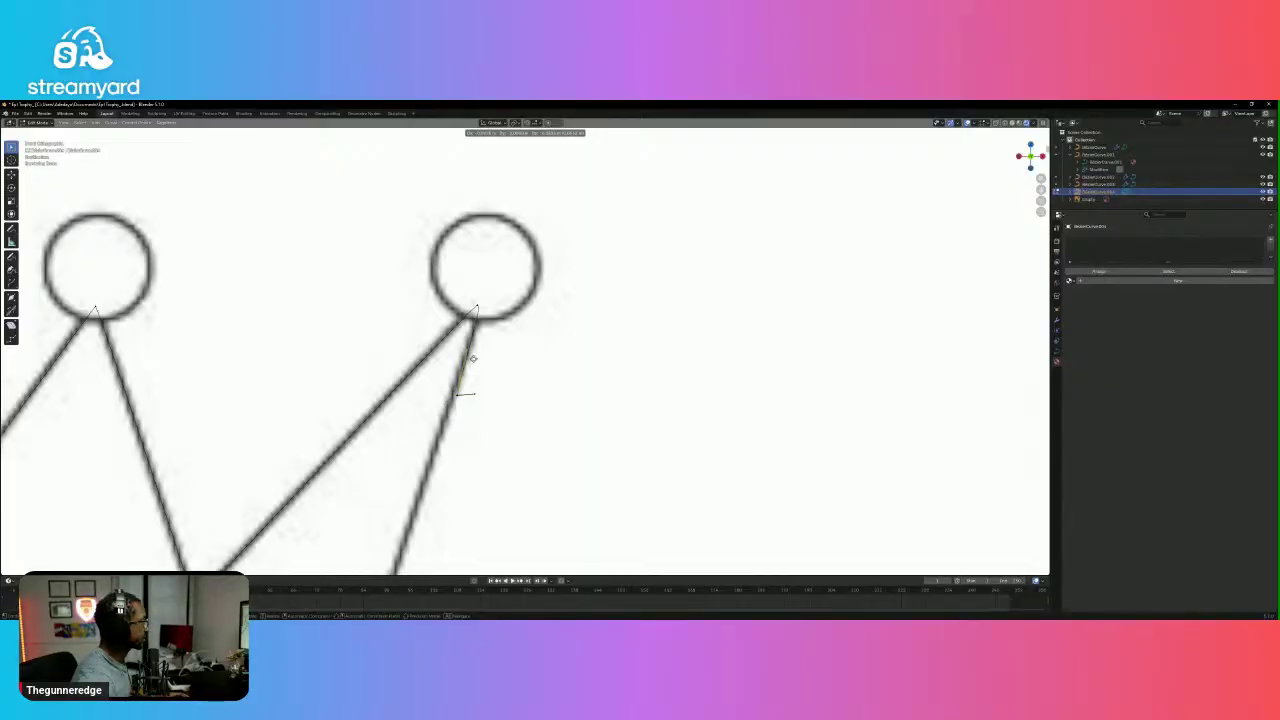
left_click(470, 378)
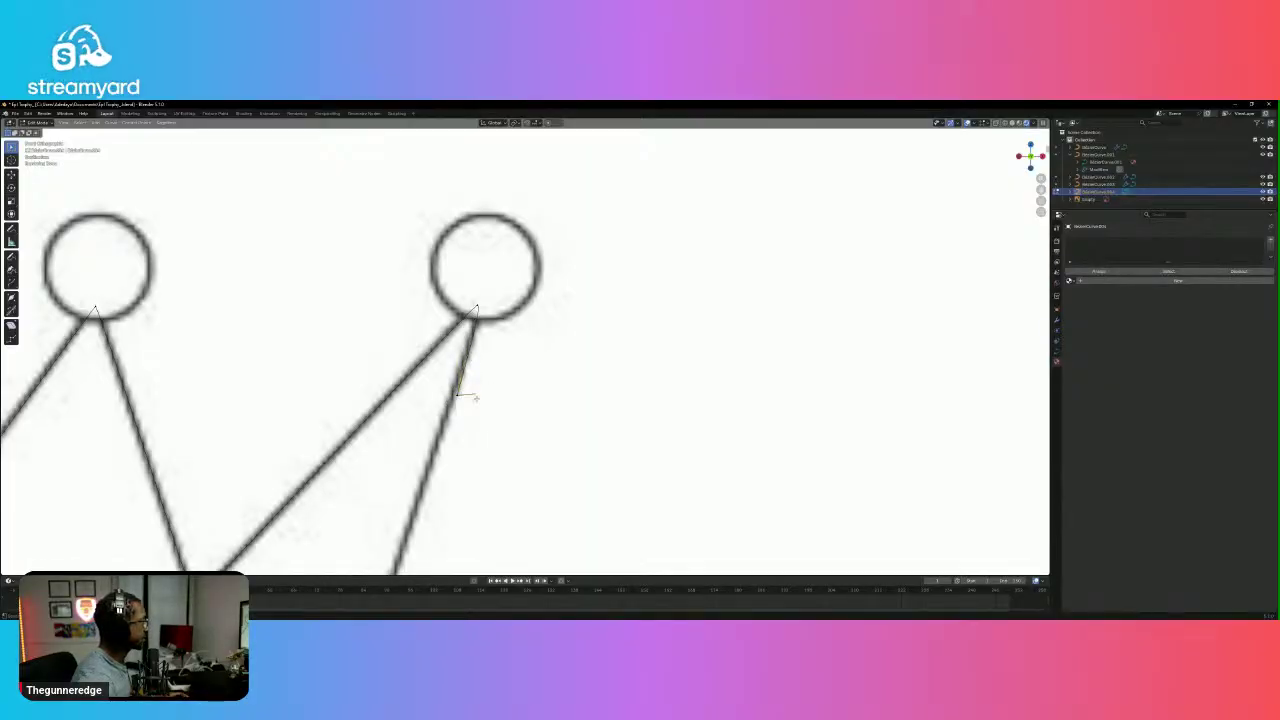
key("g")
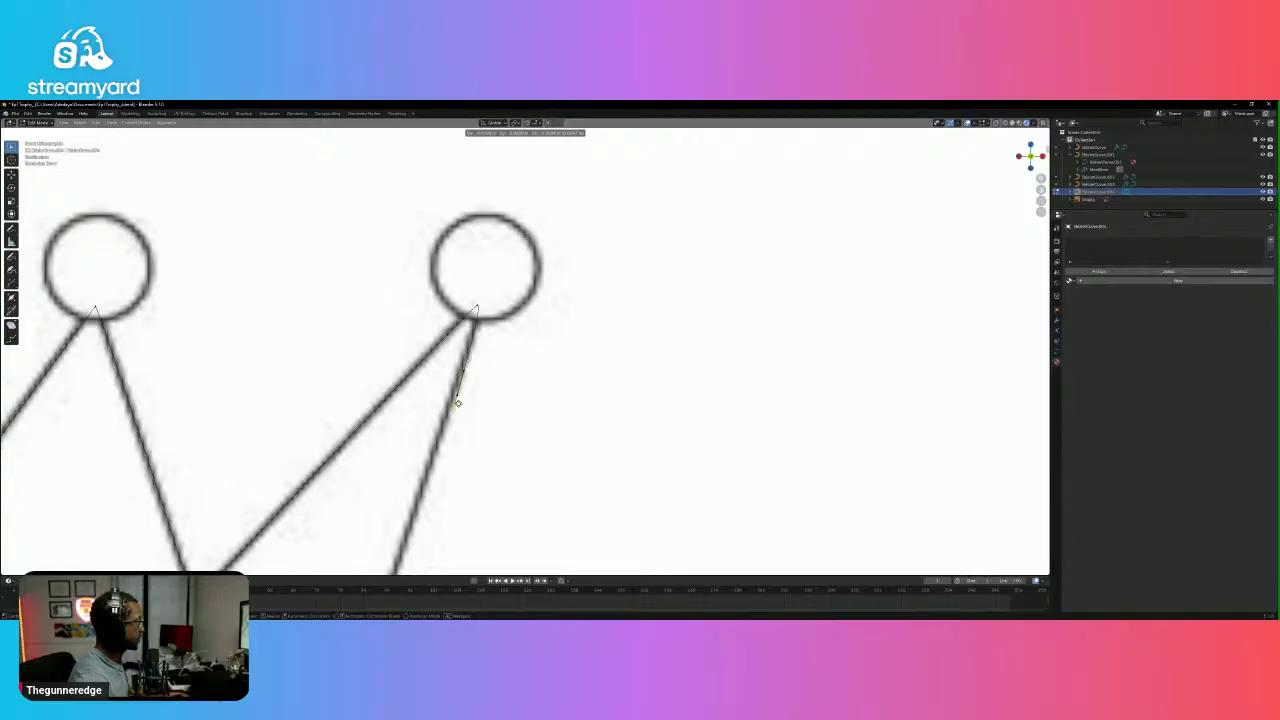
left_click(458, 402)
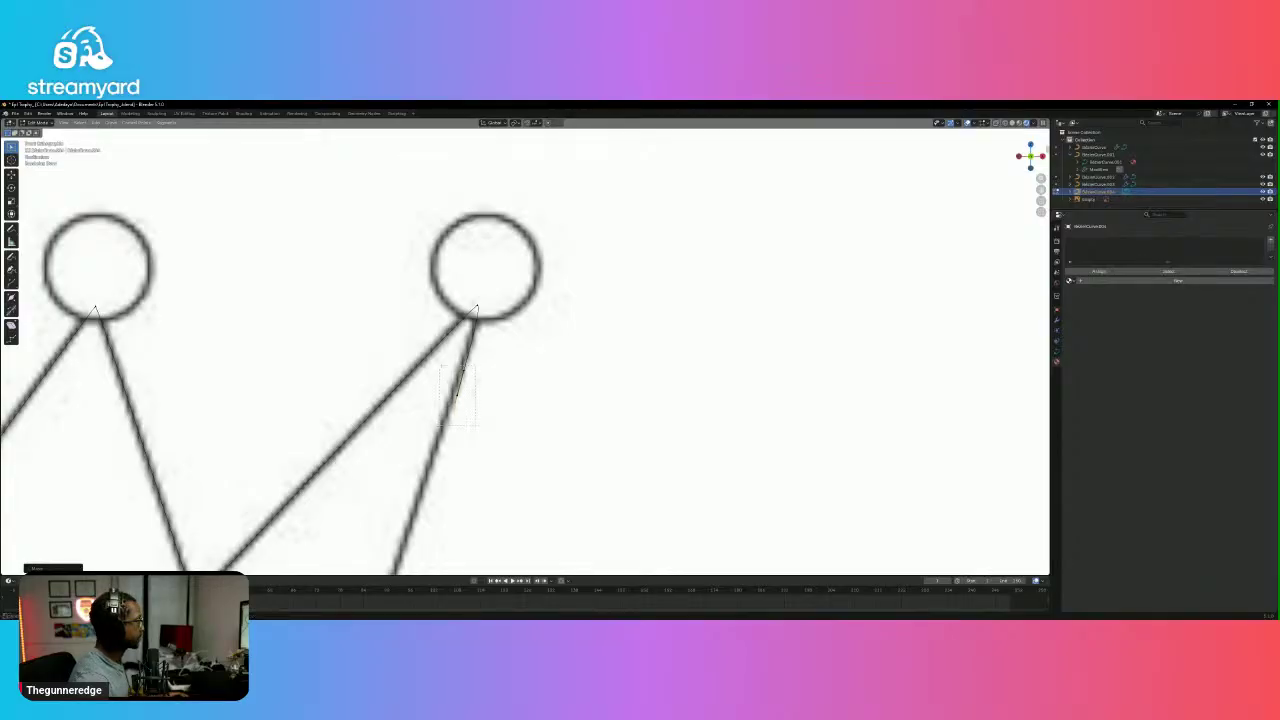
Tuck the right handle of the fourth ball's control point in tightly beside the point again.
left_click_drag(440, 425, 439, 427)
left_click_drag(498, 328, 495, 331)
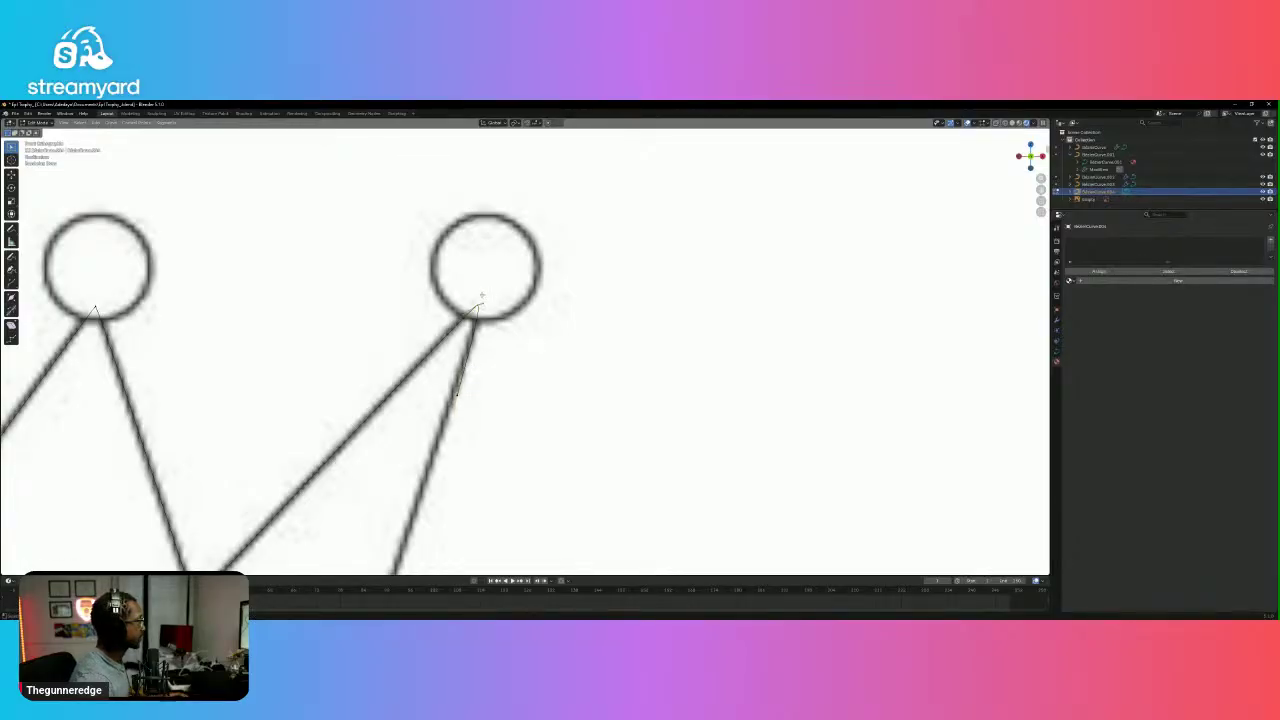
key("g")
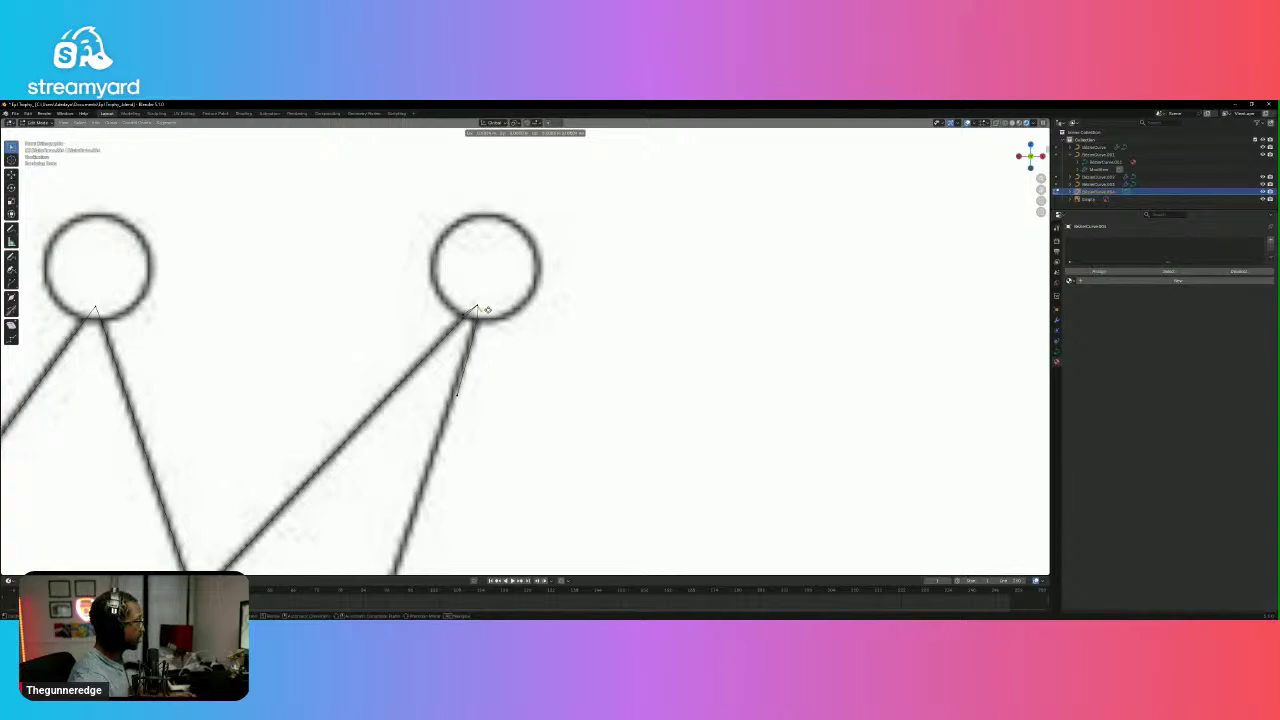
left_click(481, 312)
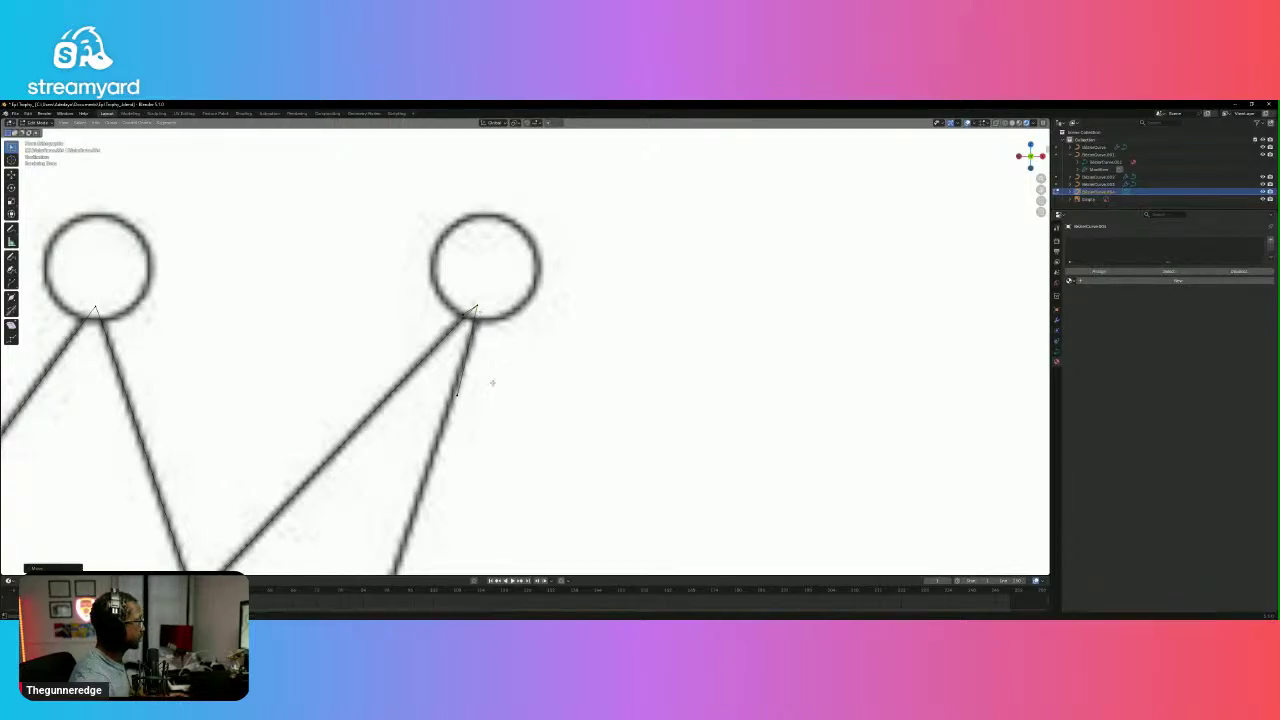
Move the newest control point down the outer right edge to where the crown meets the right end of the collar rim.
scroll(527, 409, "down", 5)
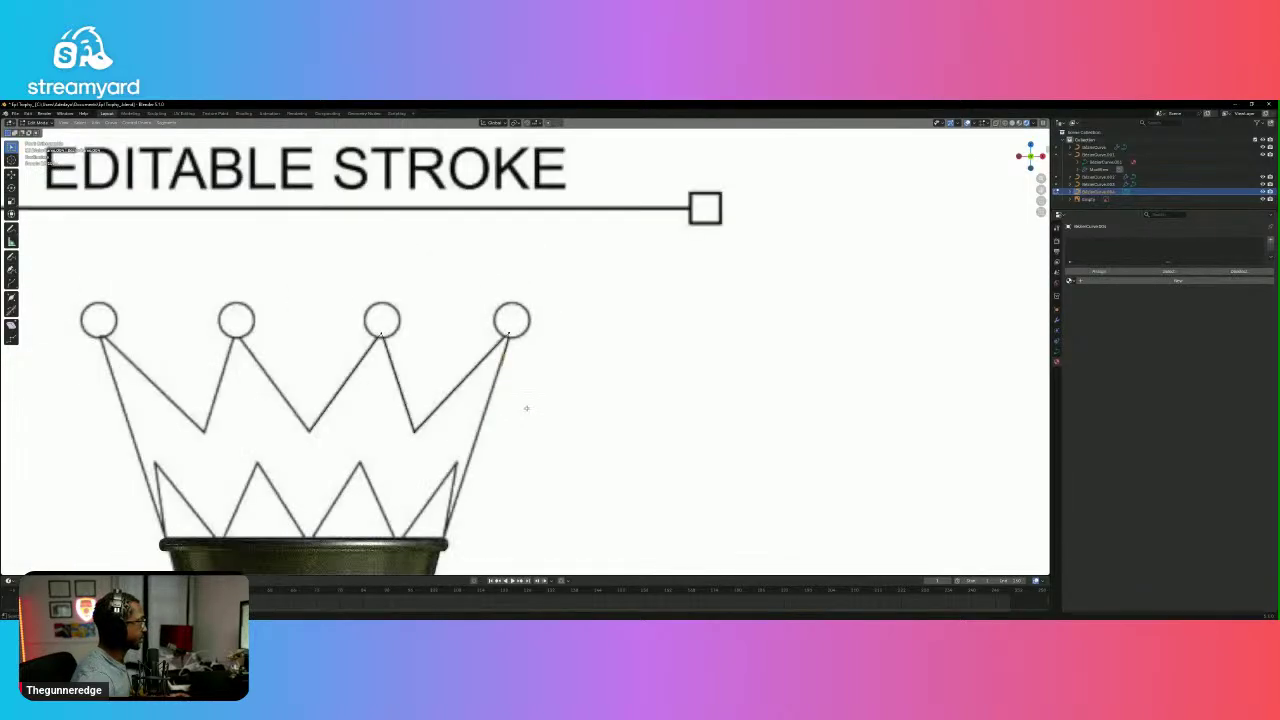
key("g")
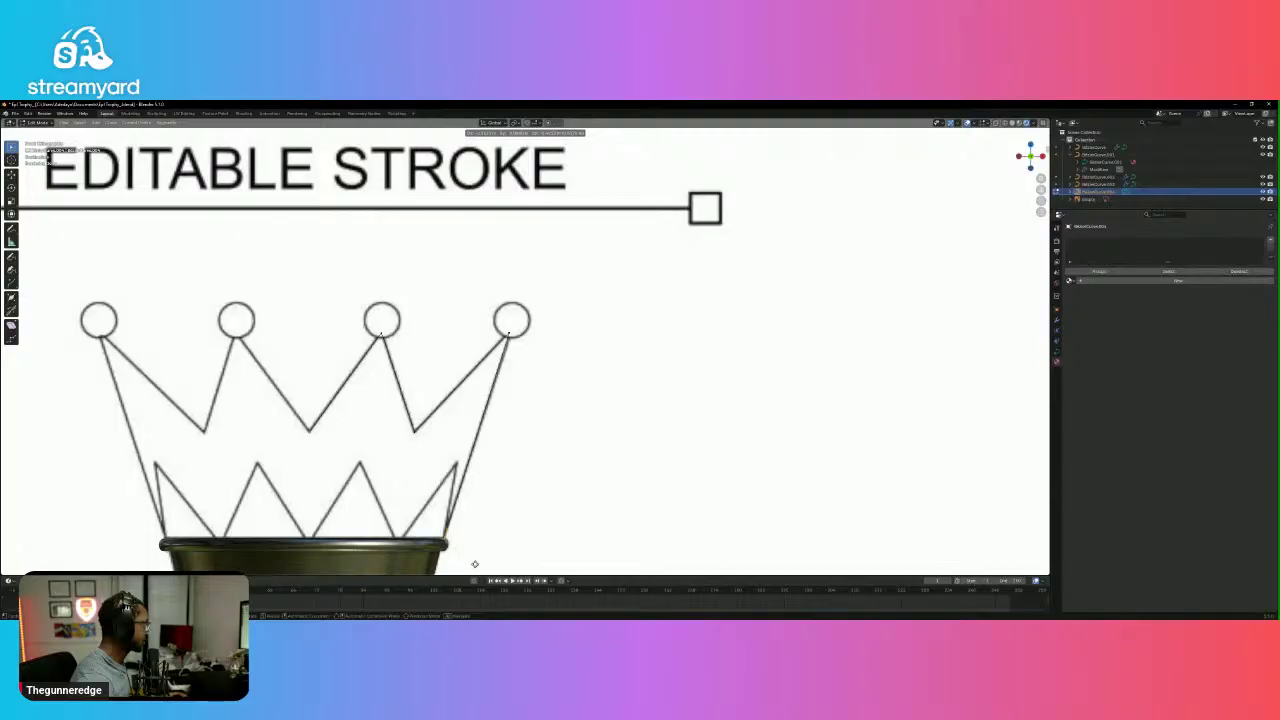
left_click(475, 564)
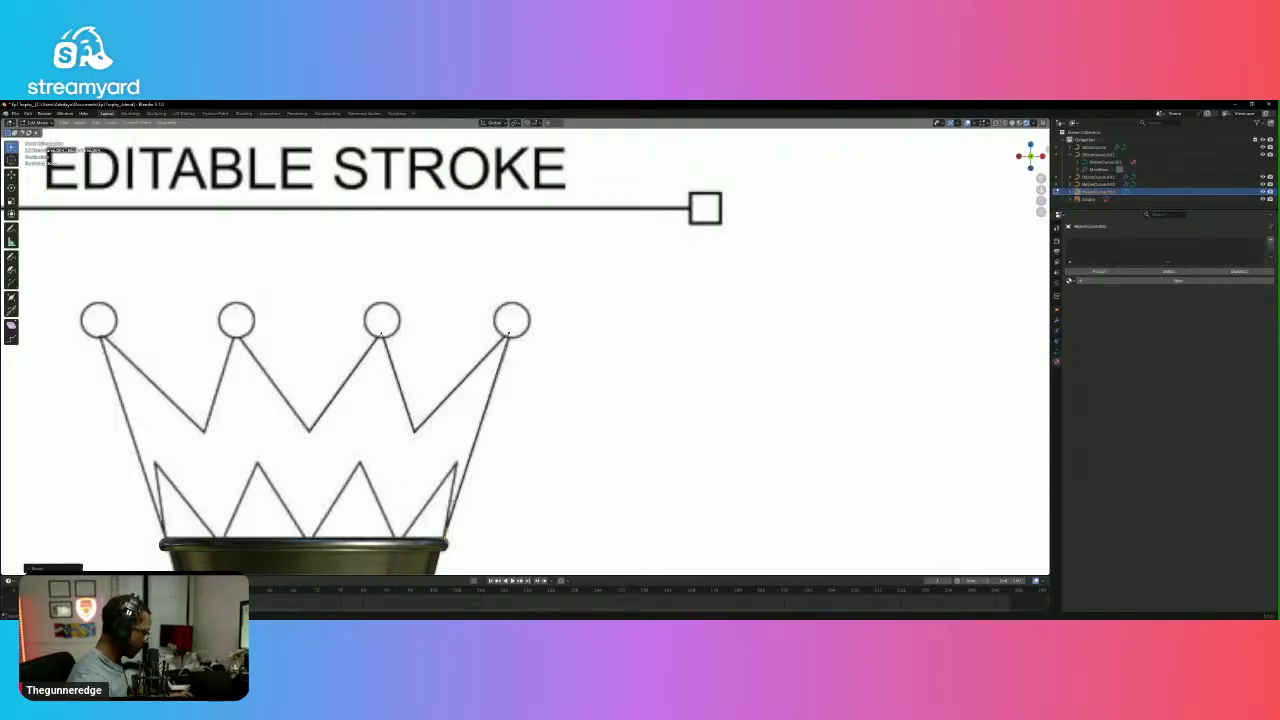
Extrude control points from the collar rim up to the rightmost inner peak and down to the first inner valley.
key("g")
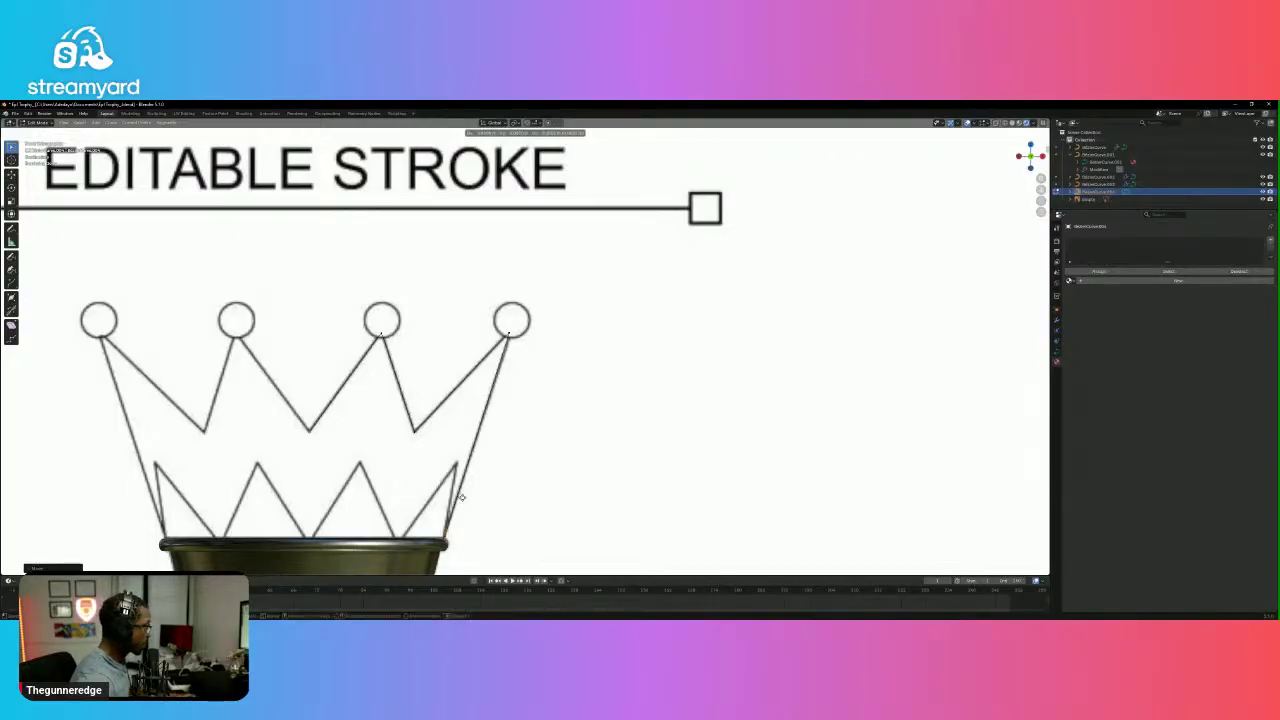
left_click(473, 428)
key("g")
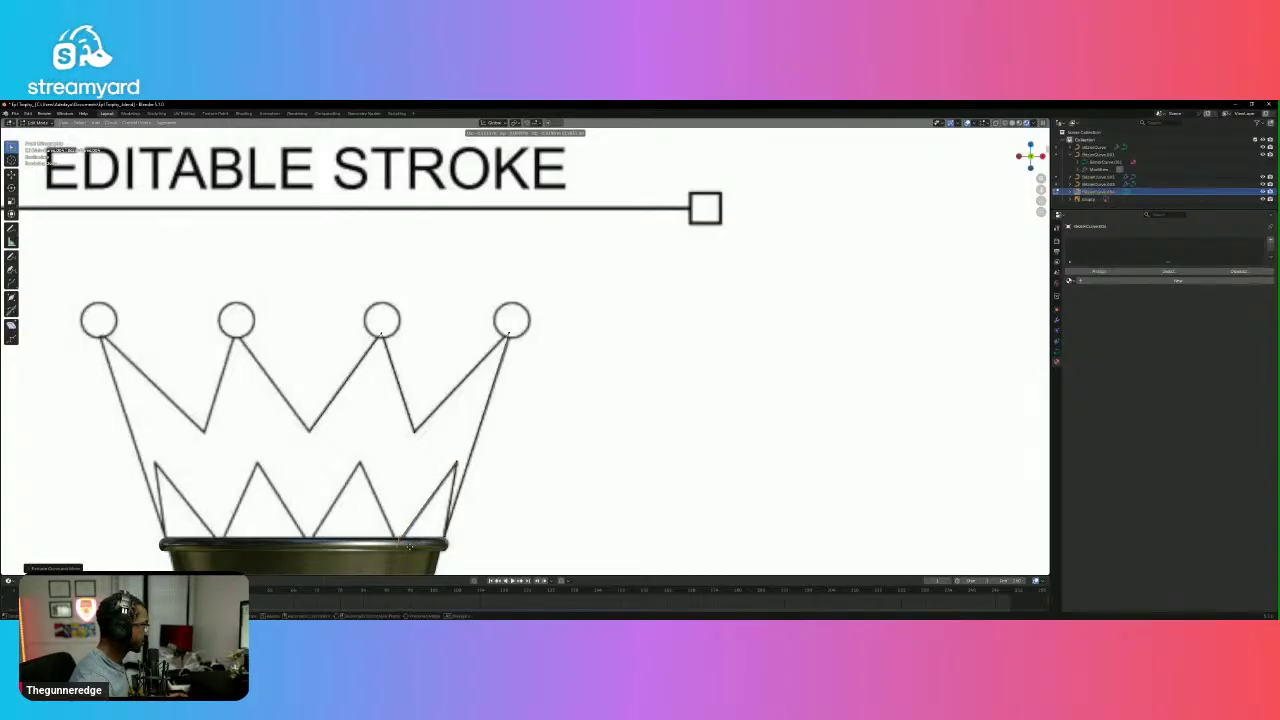
left_click(409, 545)
Extrude control points to the next inner peak and down to the central valley on the rim, and leave Edit Mode.
key("g")
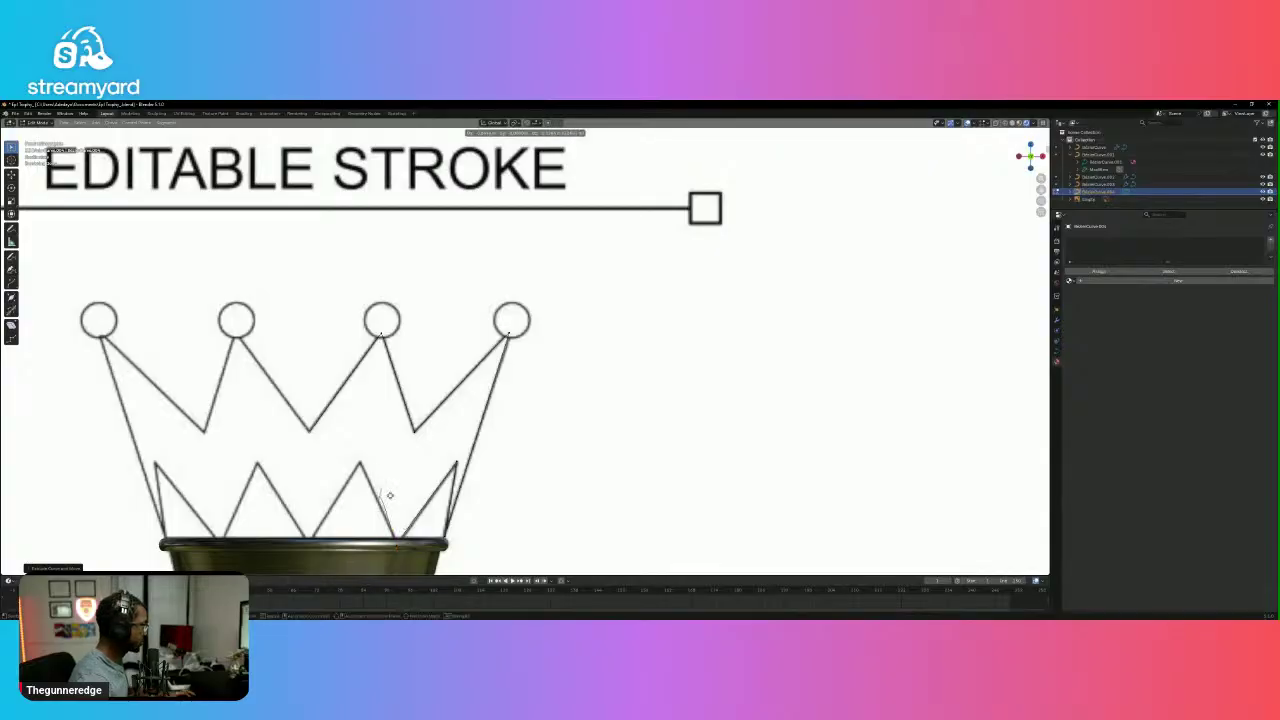
left_click(371, 463)
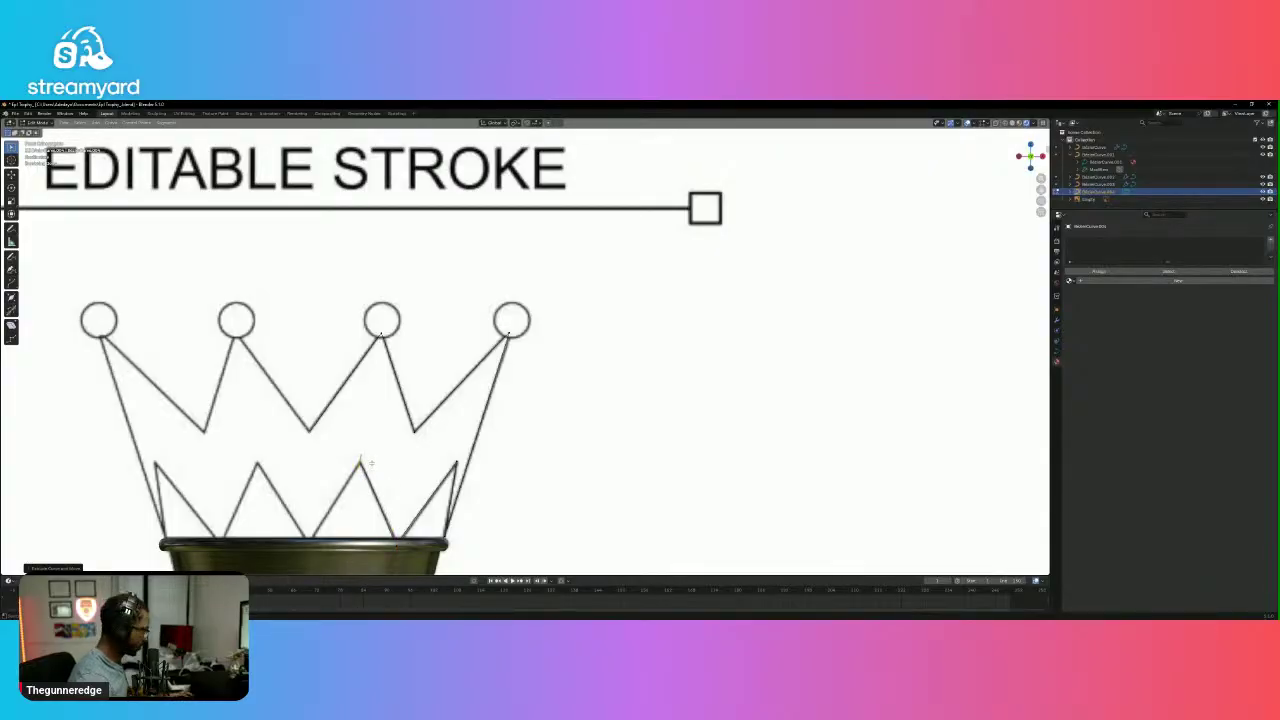
key("g")
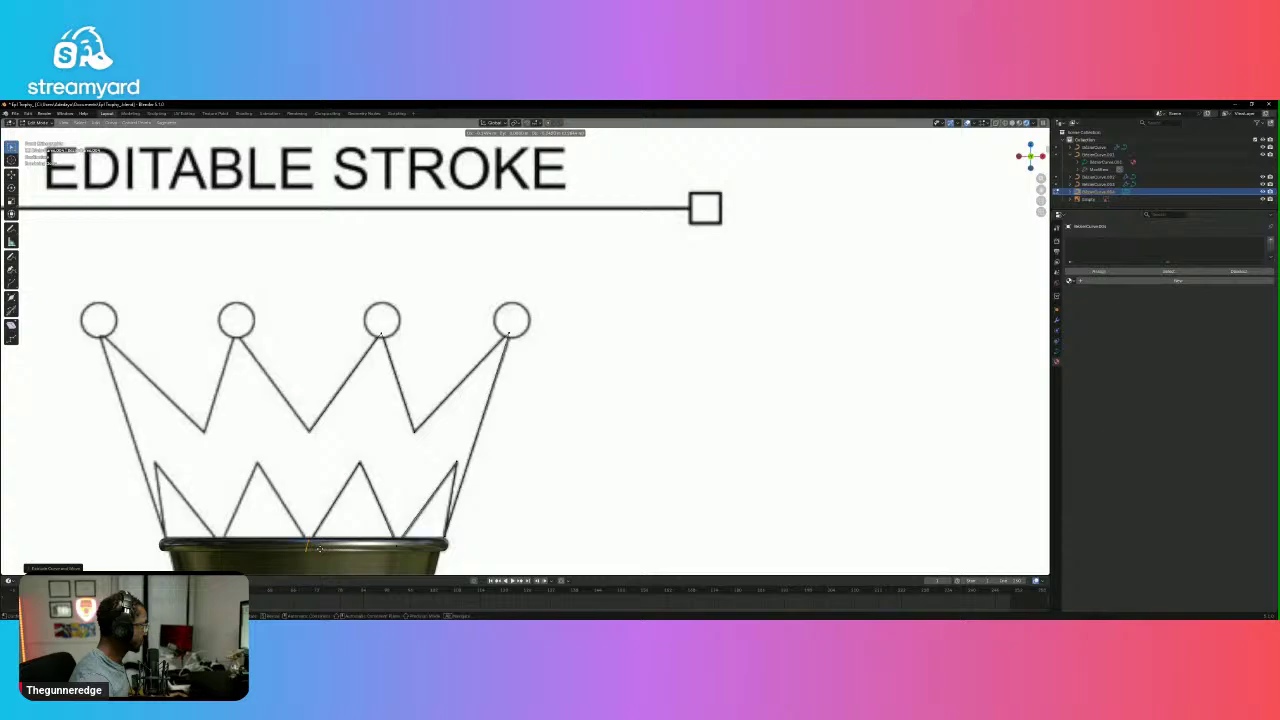
left_click(318, 549)
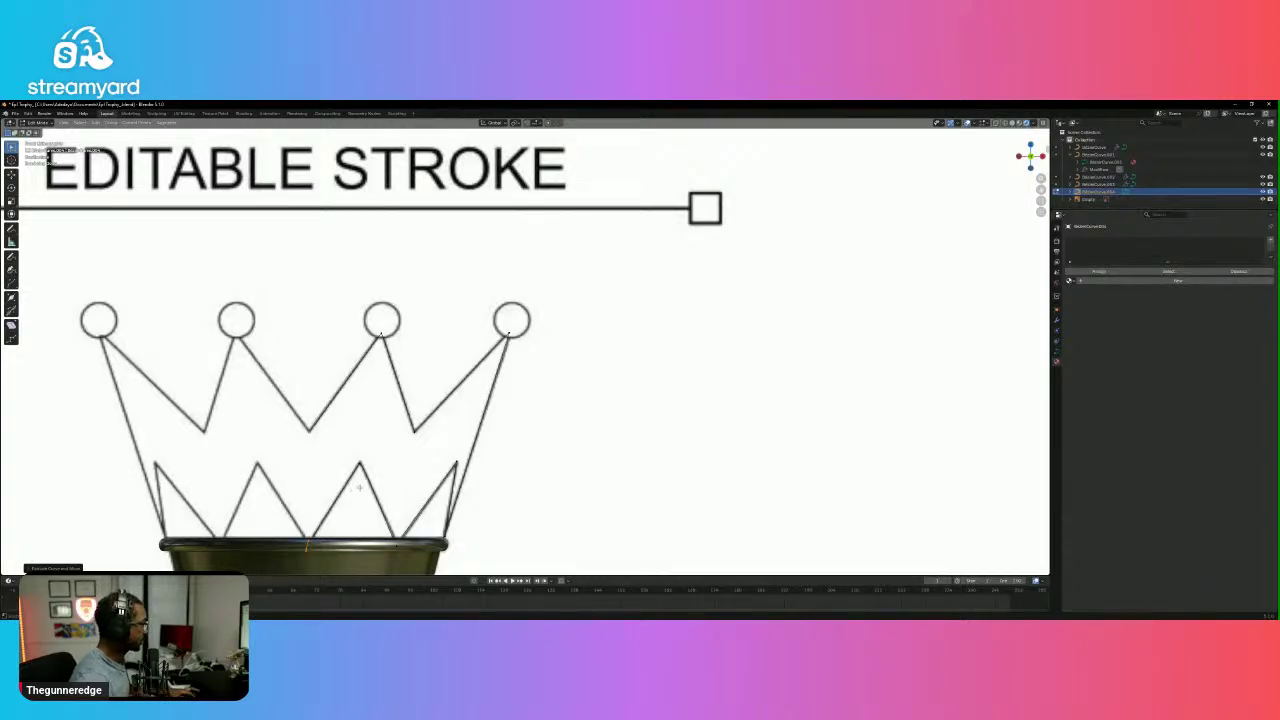
key("Tab")
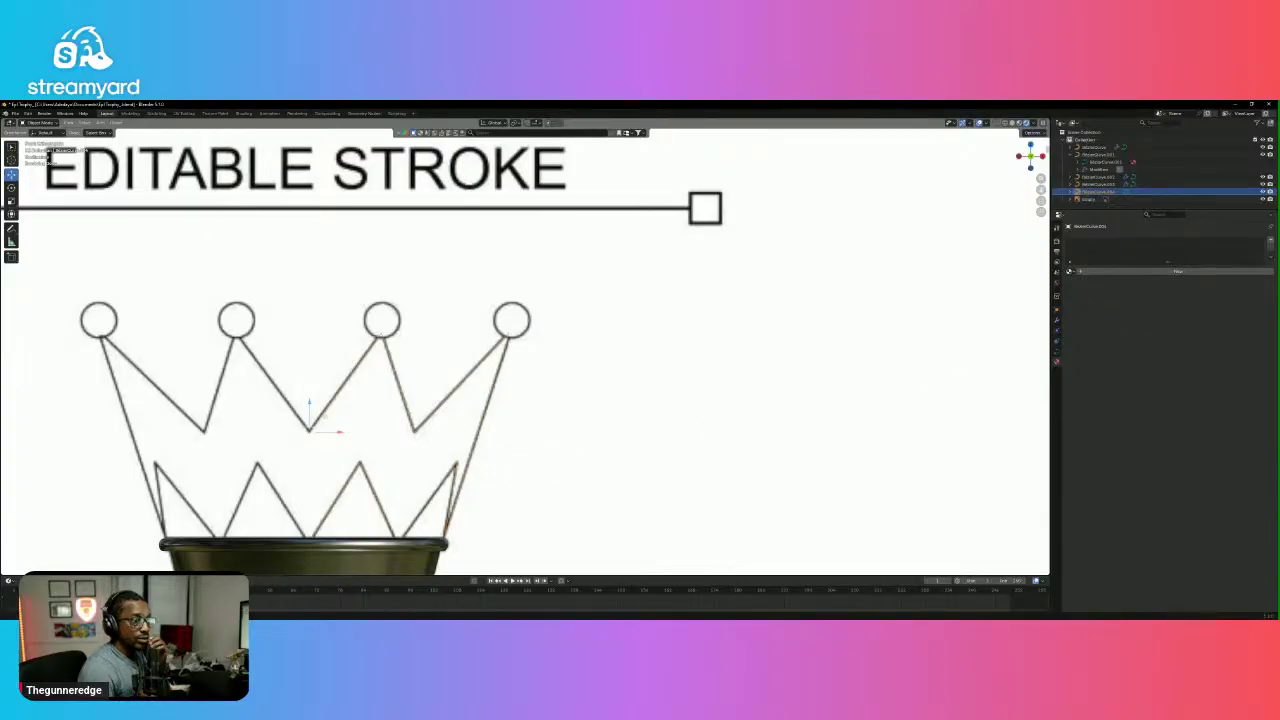
Examine the traced crown outline together with the whole trophy body in perspective from the front and from an angle.
scroll(710, 406, "down", 5)
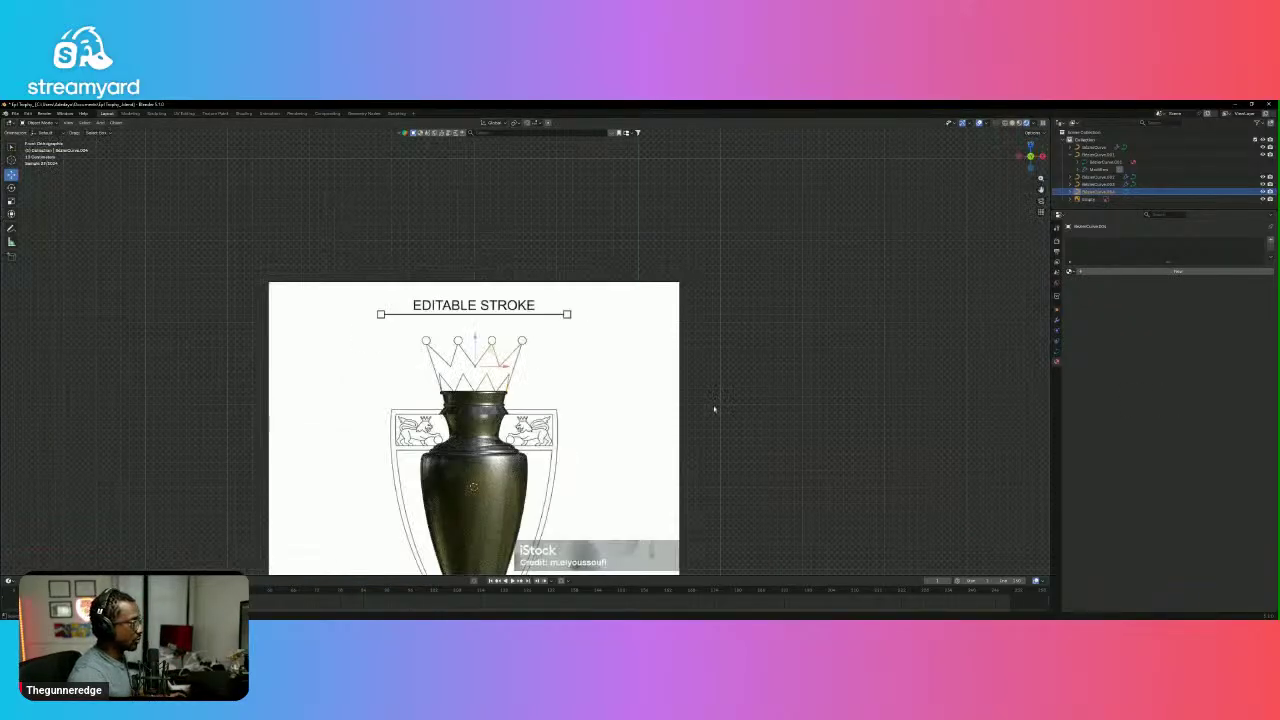
scroll(712, 406, "down", 3)
key("KP_5")
middle_click_drag(720, 411, 728, 315, "shift")
scroll(740, 331, "up", 8)
scroll(737, 306, "up", 5)
scroll(737, 308, "down", 8)
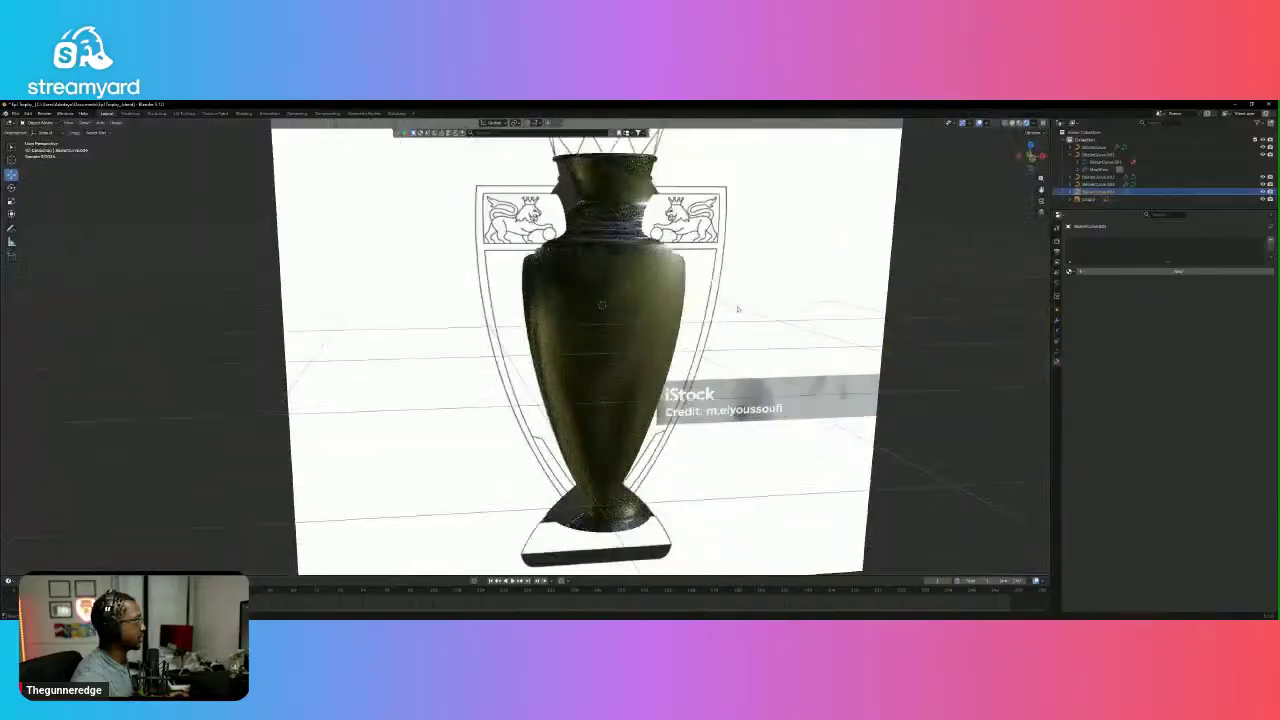
scroll(737, 308, "down", 5)
mouse_move(717, 269)
middle_mouse_down()
mouse_move(713, 308)
mouse_move(703, 300)
middle_mouse_up()
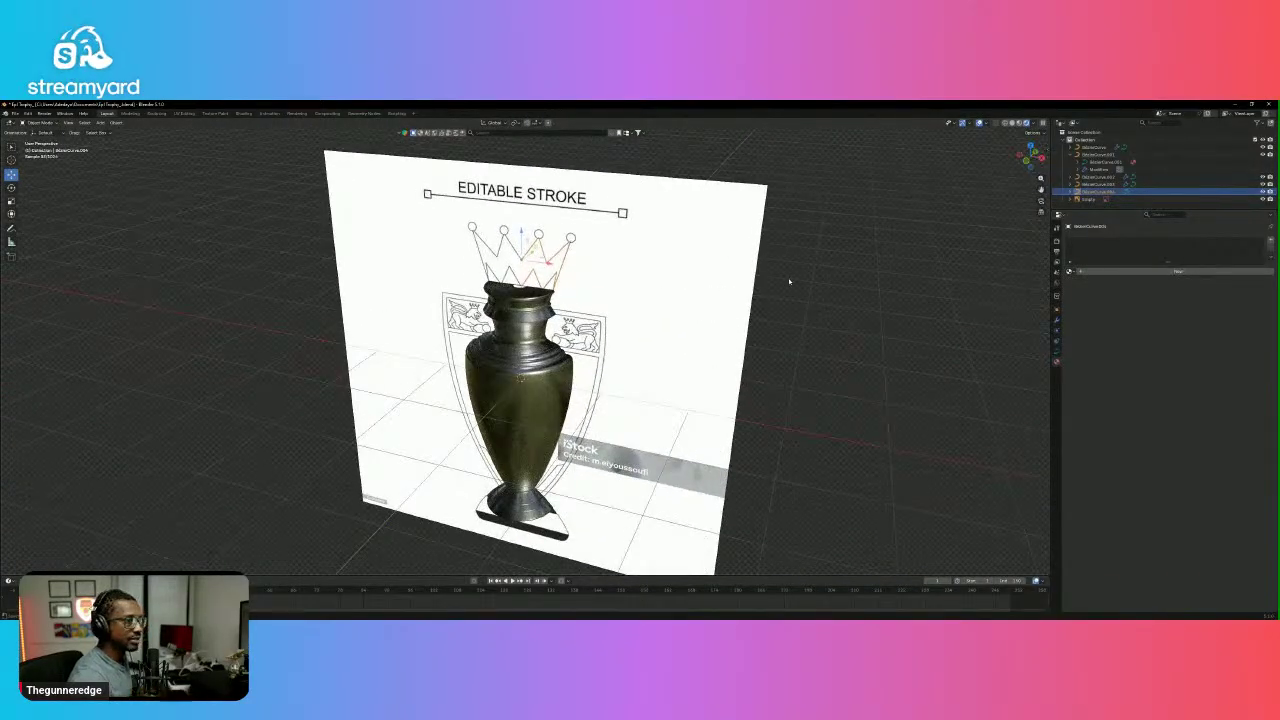
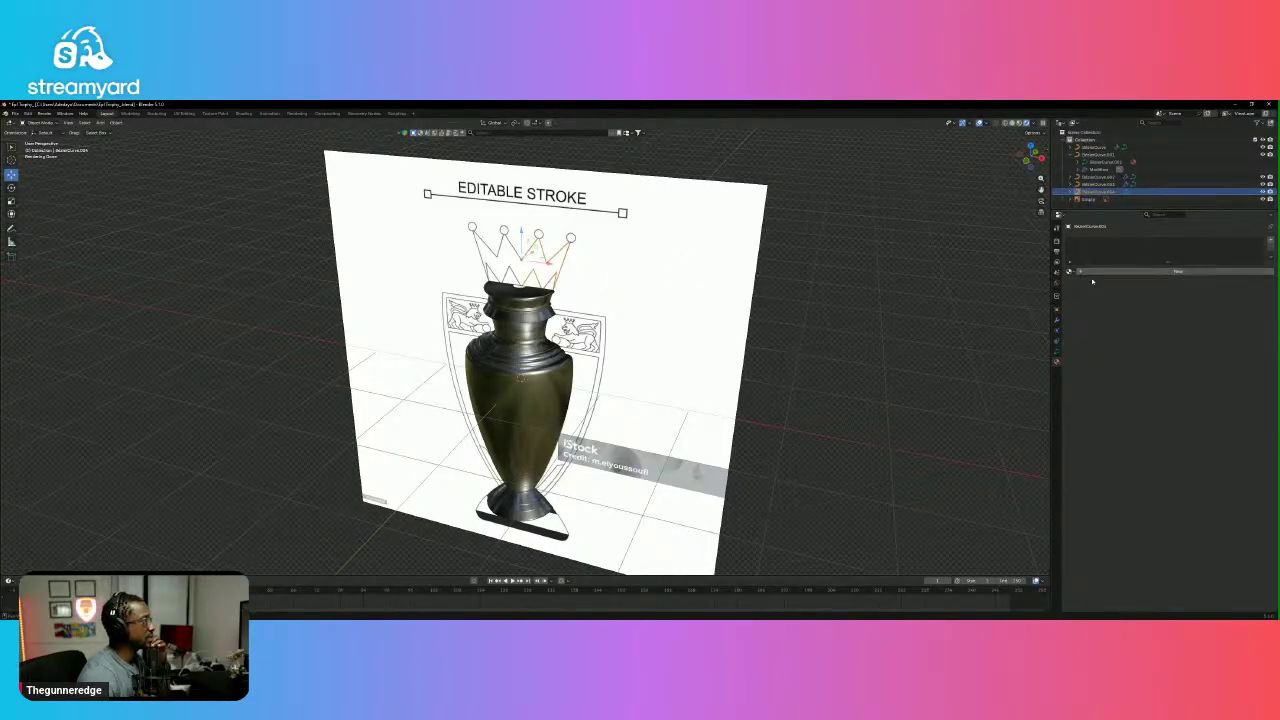
Add a Screw modifier to the traced crown curve.
left_click(1058, 320)
left_click(1106, 241)
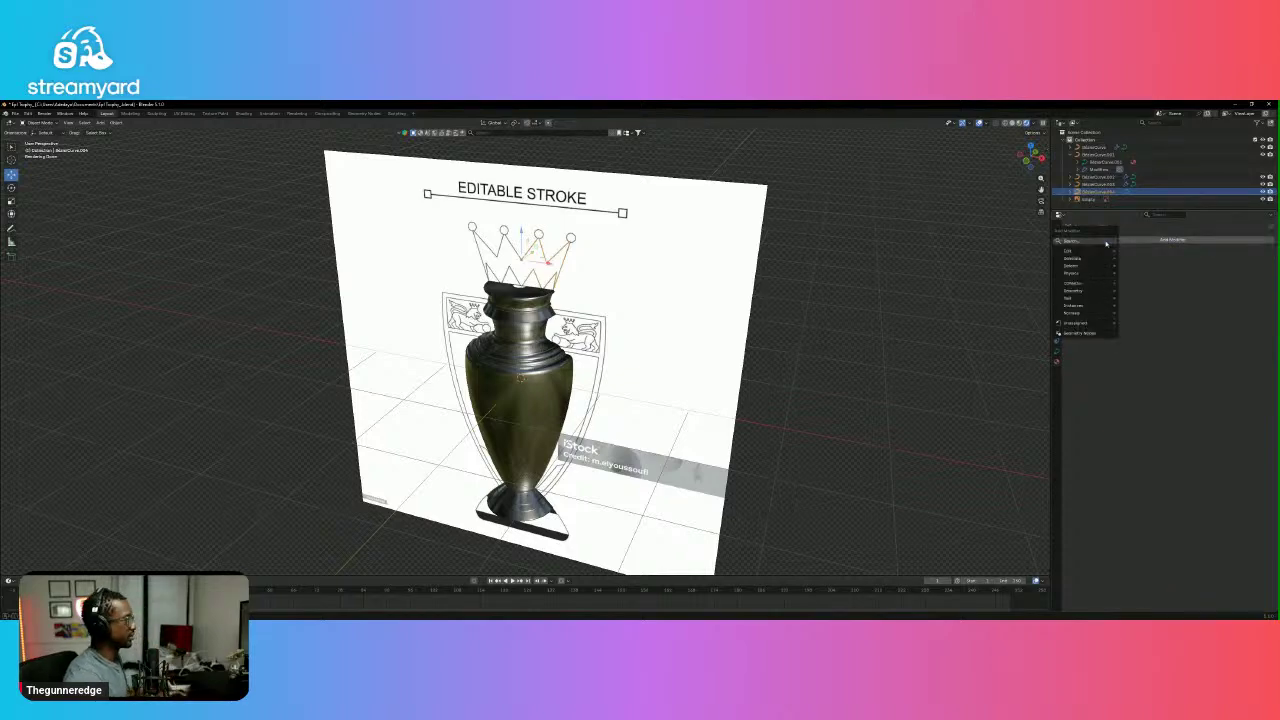
type("sm")
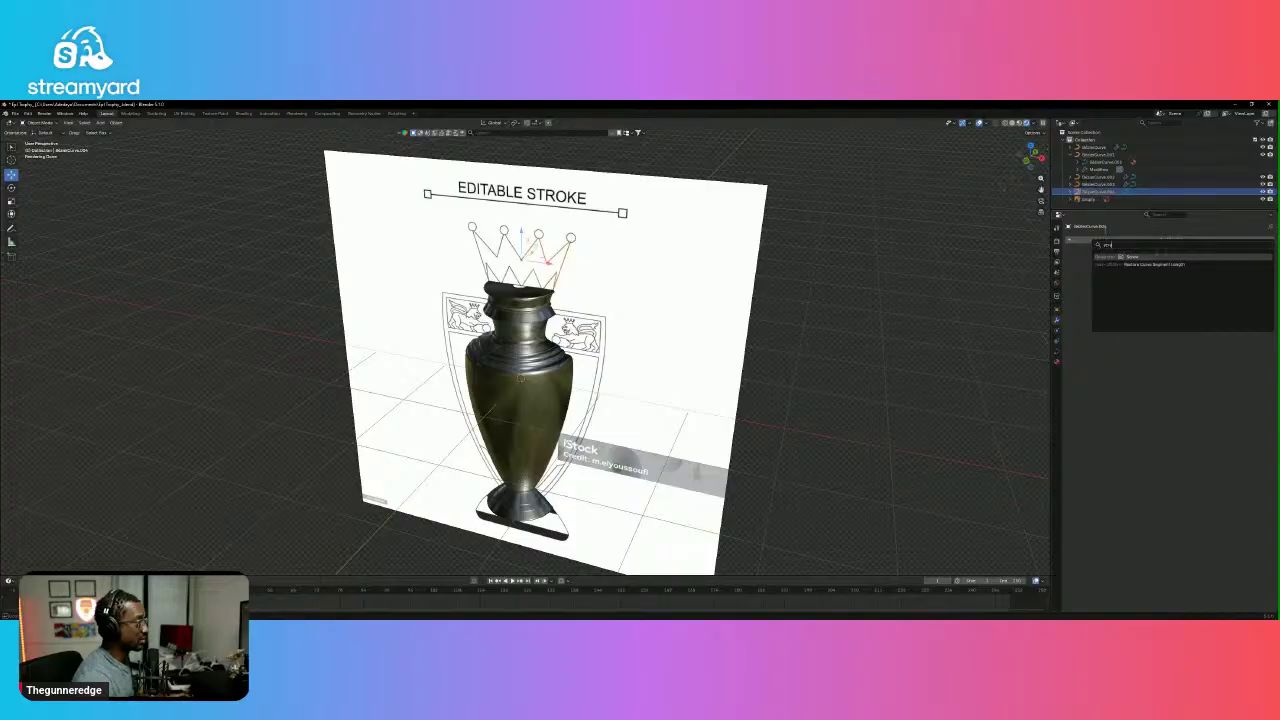
left_click(1138, 257)
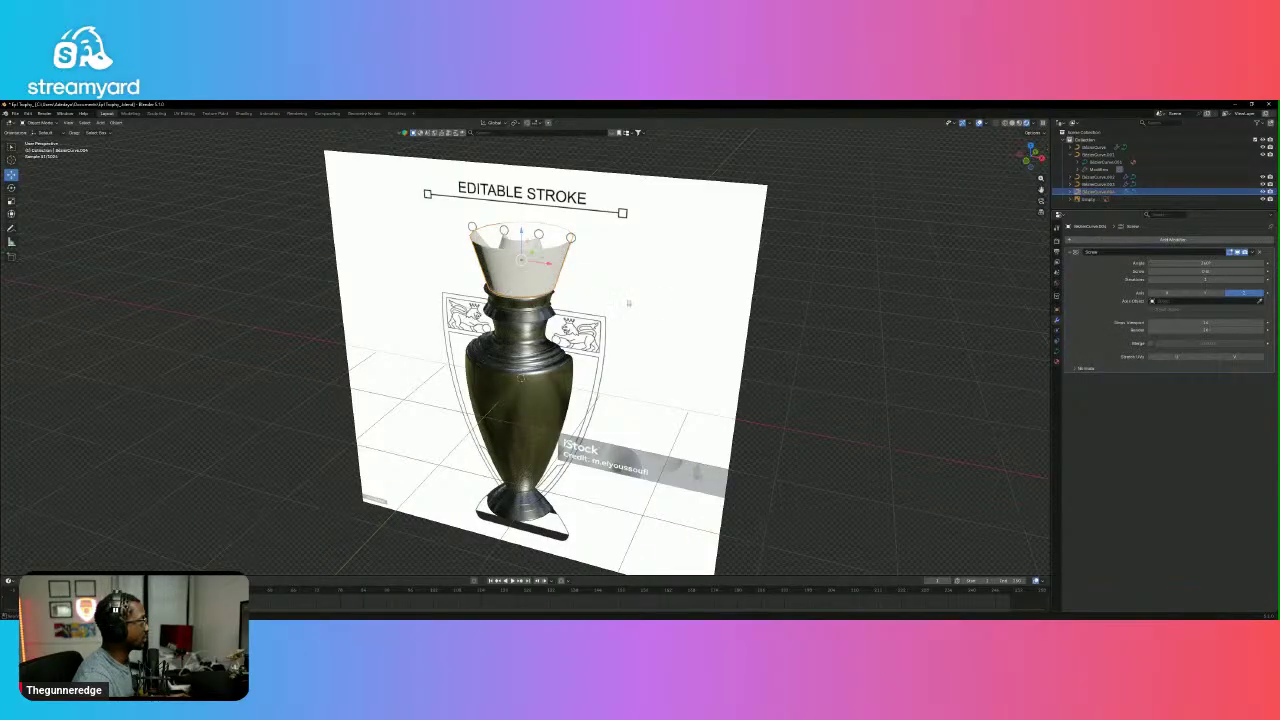
Inspect the revolved crown from the side and above, and disable its Screw modifier in the viewport.
middle_click_drag(745, 268, 560, 270)
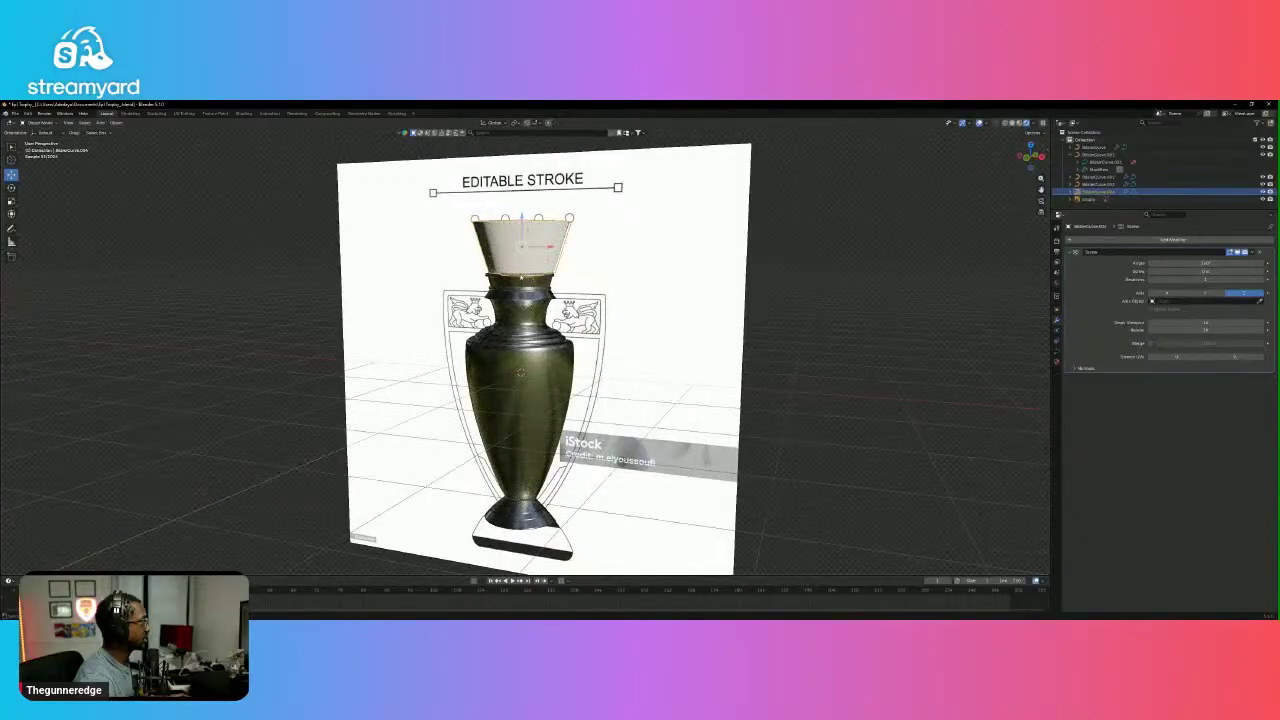
scroll(557, 267, "up", 5)
scroll(557, 267, "down", 4)
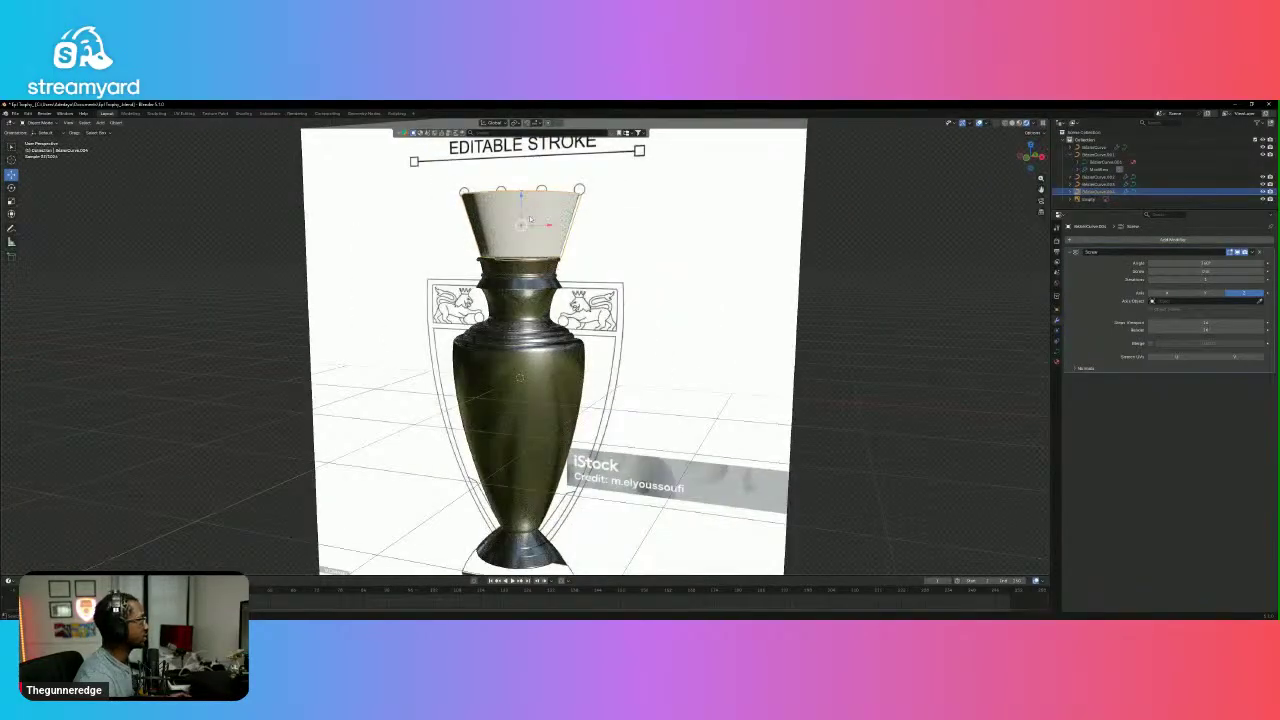
mouse_move(530, 219)
middle_mouse_down()
mouse_move(545, 225)
mouse_move(555, 300)
middle_mouse_up()
scroll(560, 340, "up", 4)
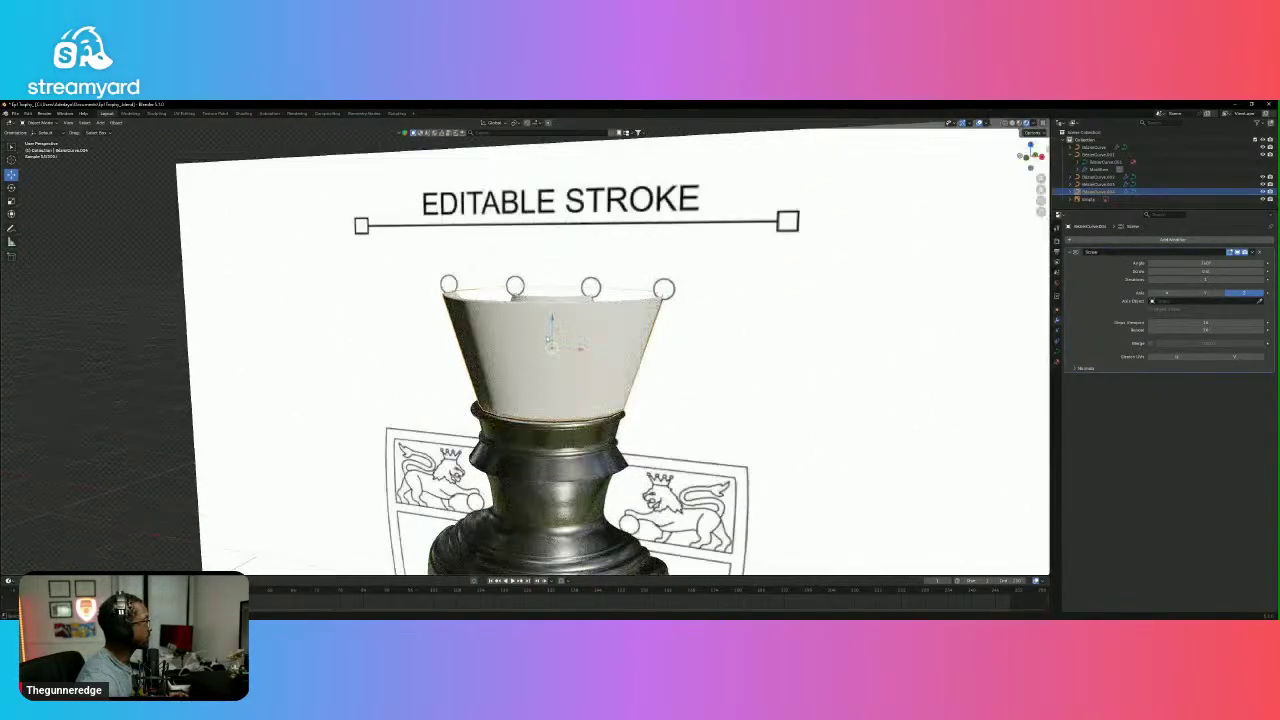
middle_click_drag(566, 505, 548, 572)
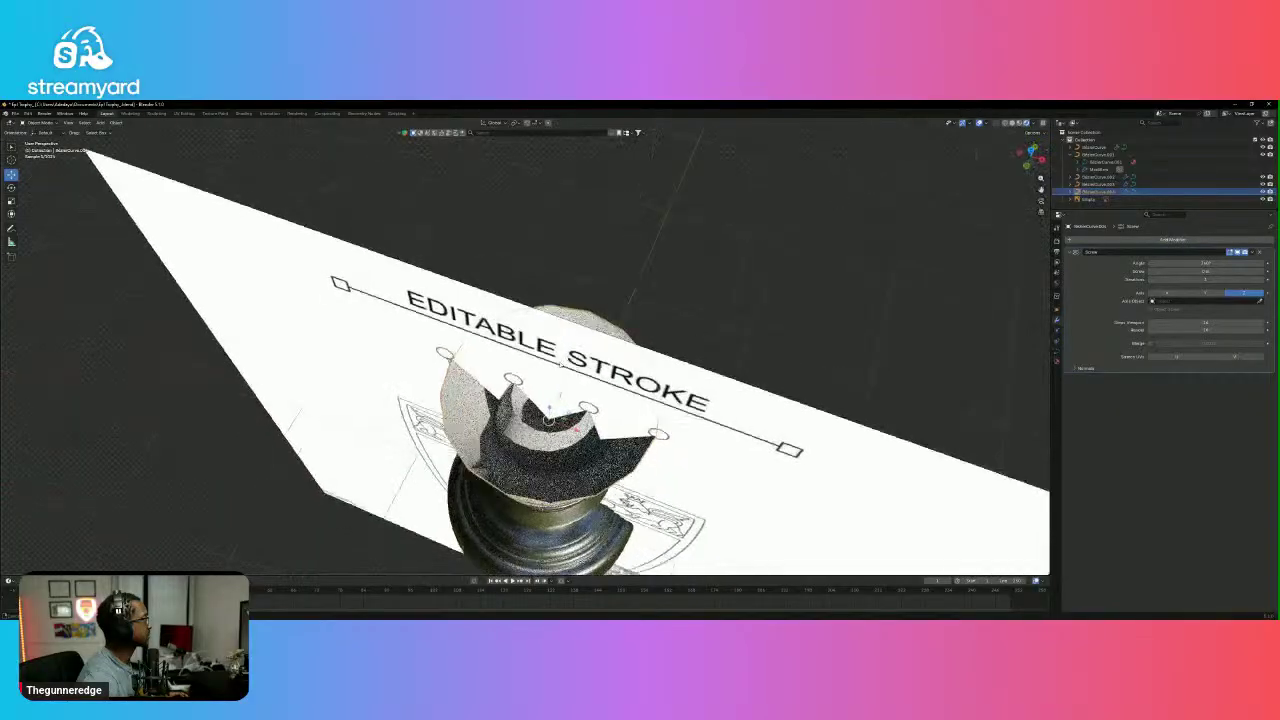
middle_click_drag(557, 400, 586, 322)
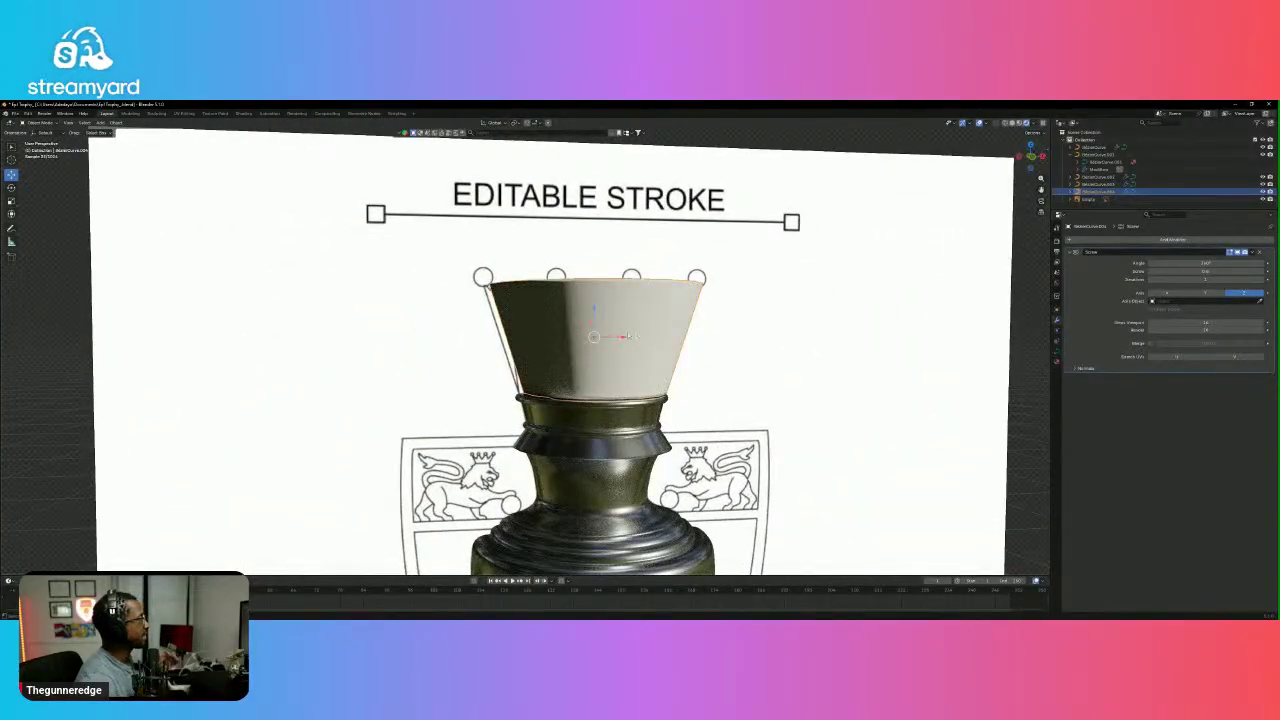
middle_click_drag(697, 349, 674, 352)
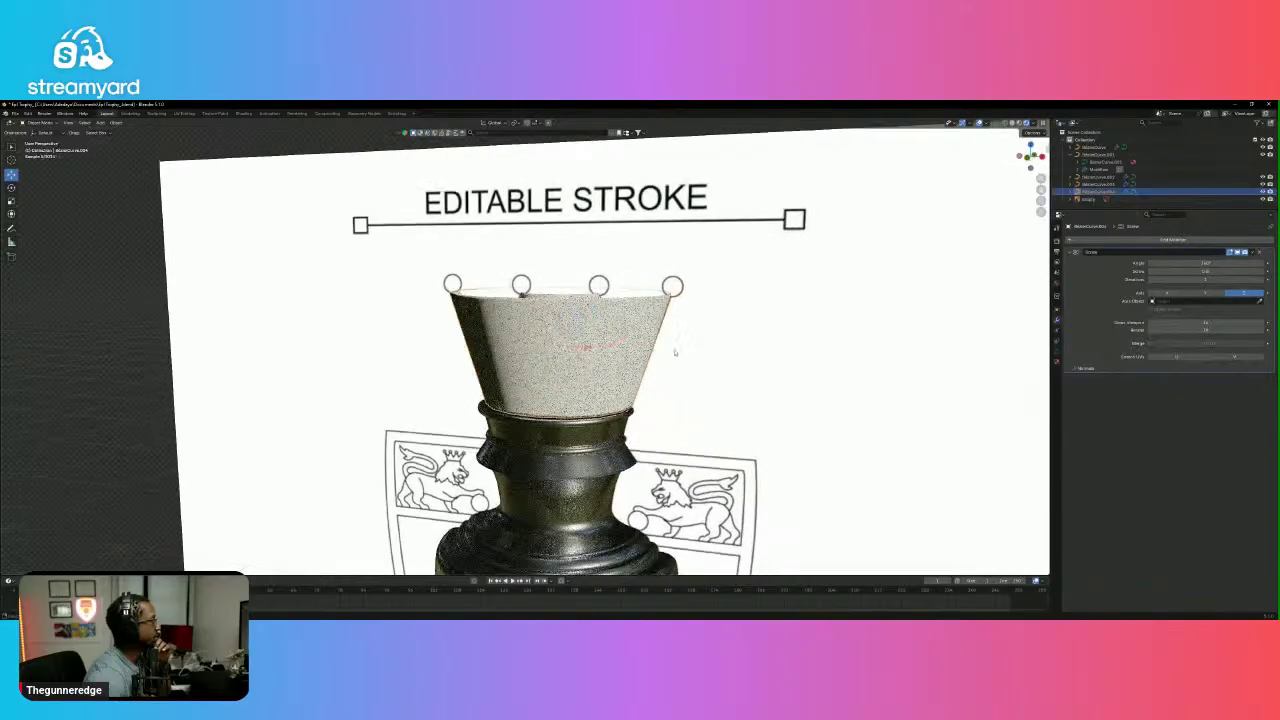
left_click(1230, 252)
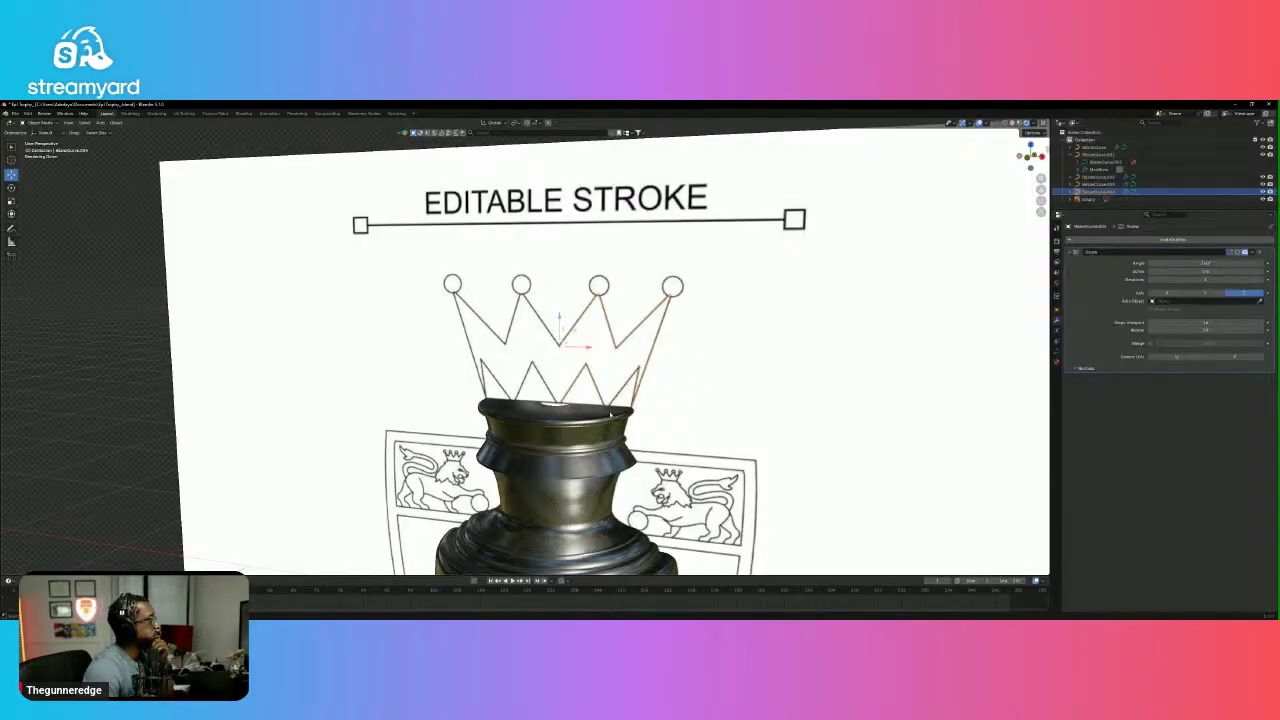
Add a cylinder mesh at the trophy's centre and scale all its geometry down in Edit Mode to slightly narrower than the trophy body.
scroll(634, 418, "down", 2)
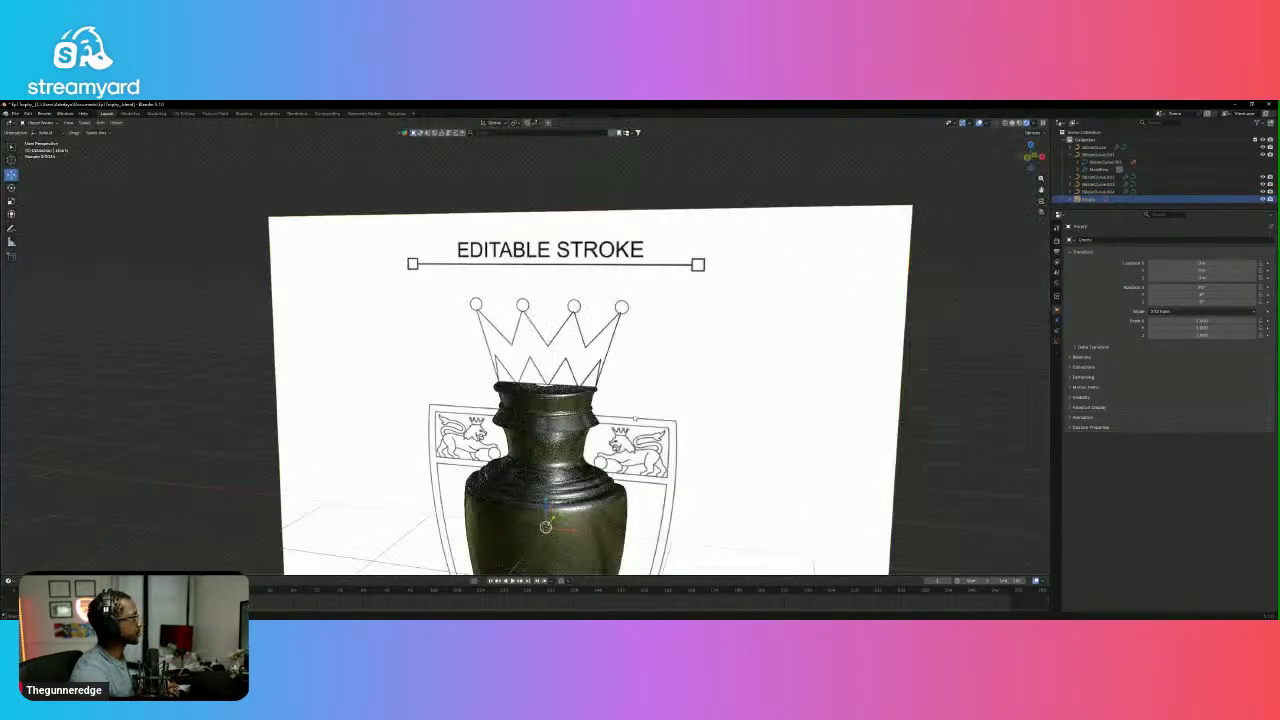
key("shift+a")
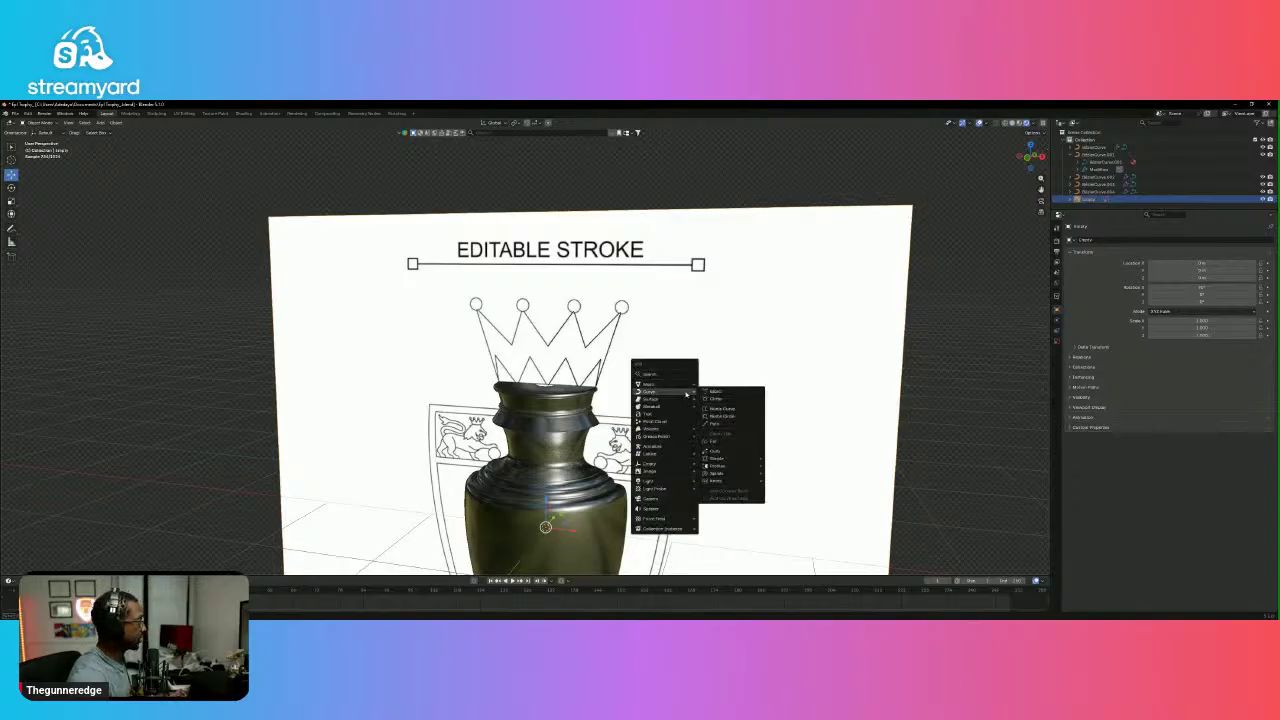
mouse_move(660, 384)
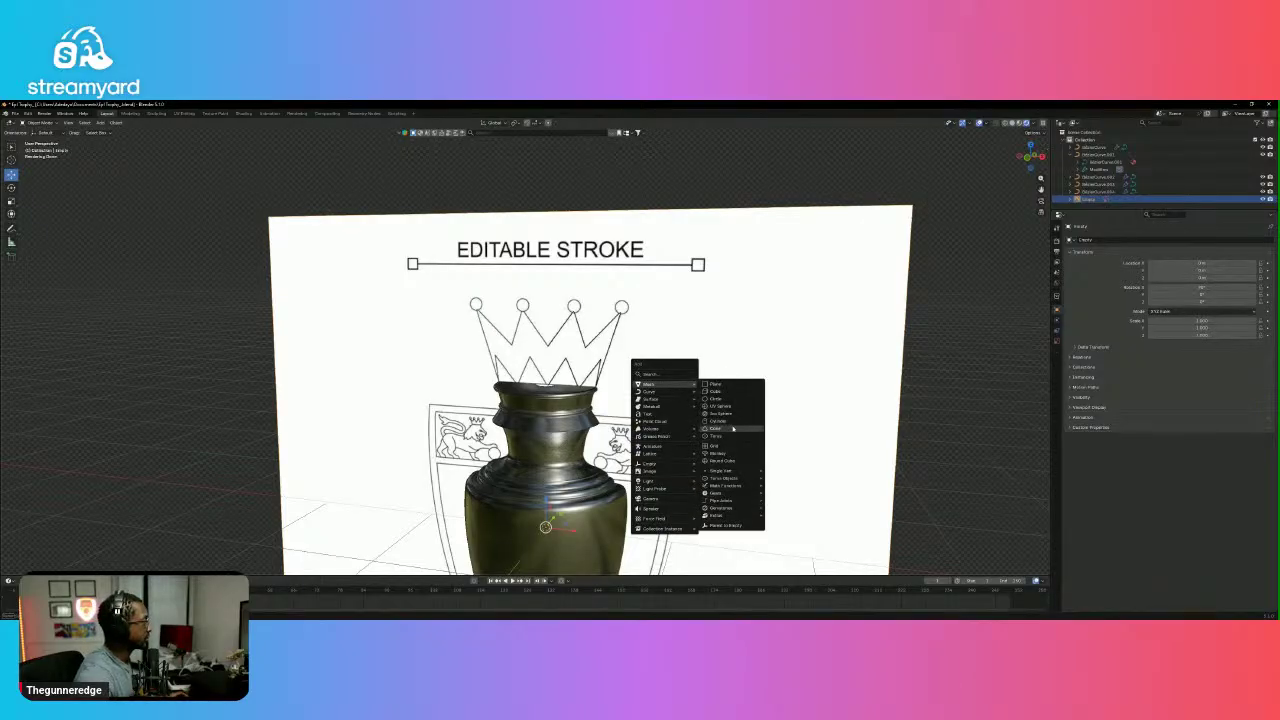
left_click(735, 423)
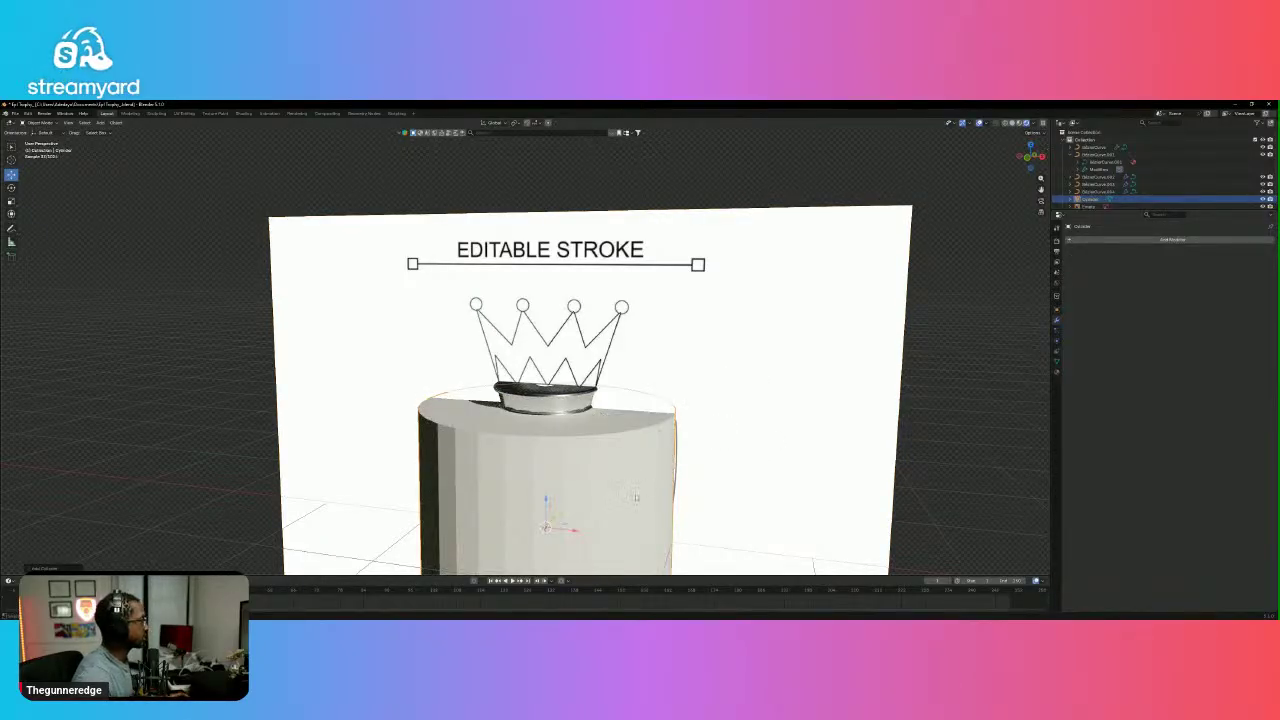
key("Tab")
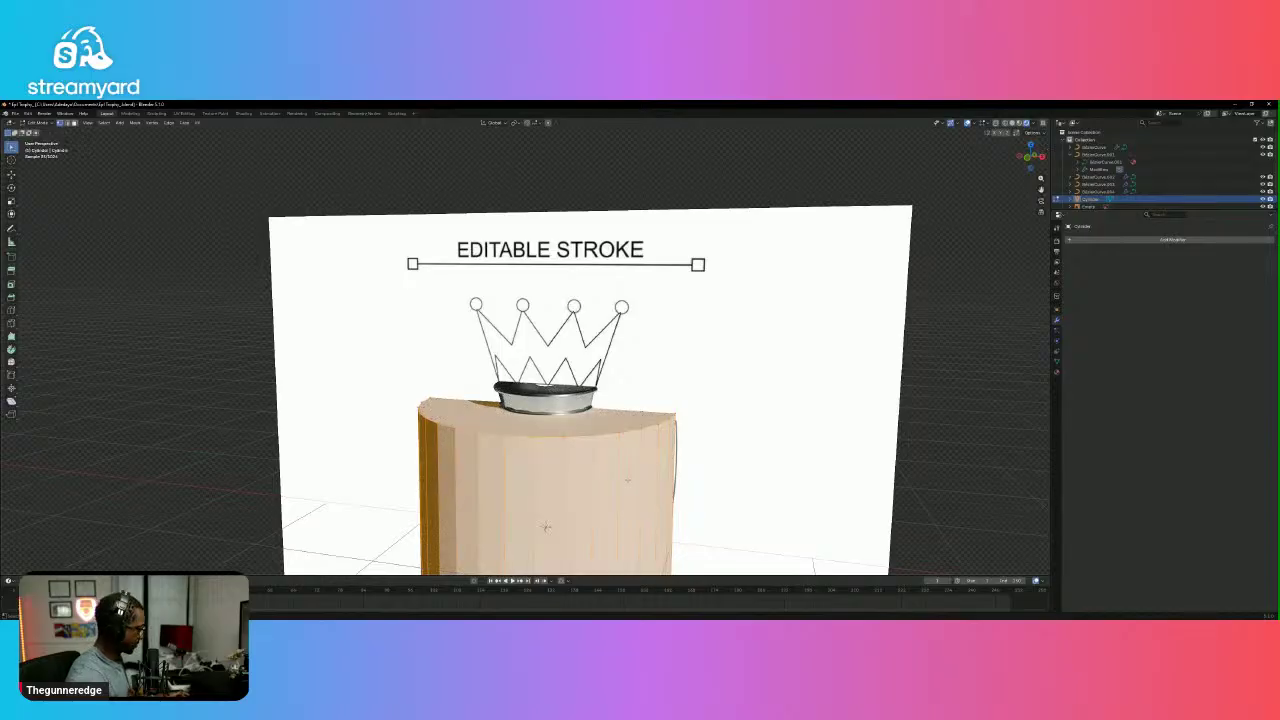
key("a")
key("s")
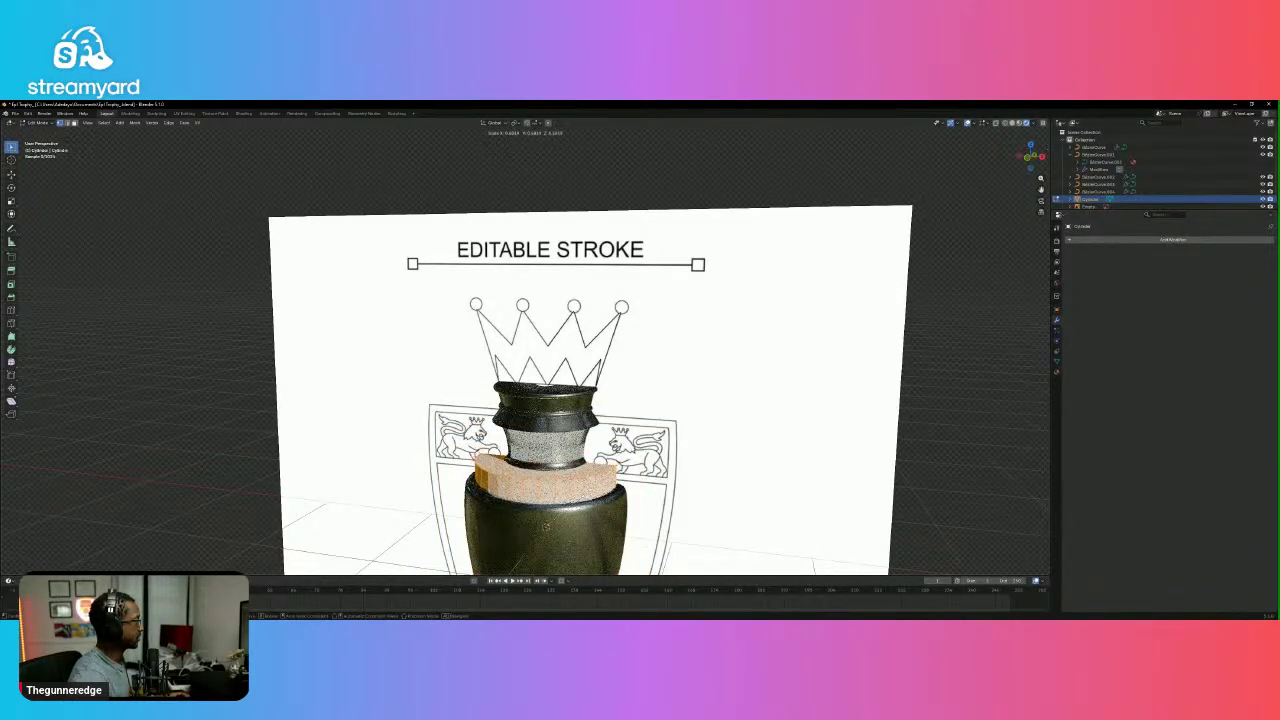
key("Return")
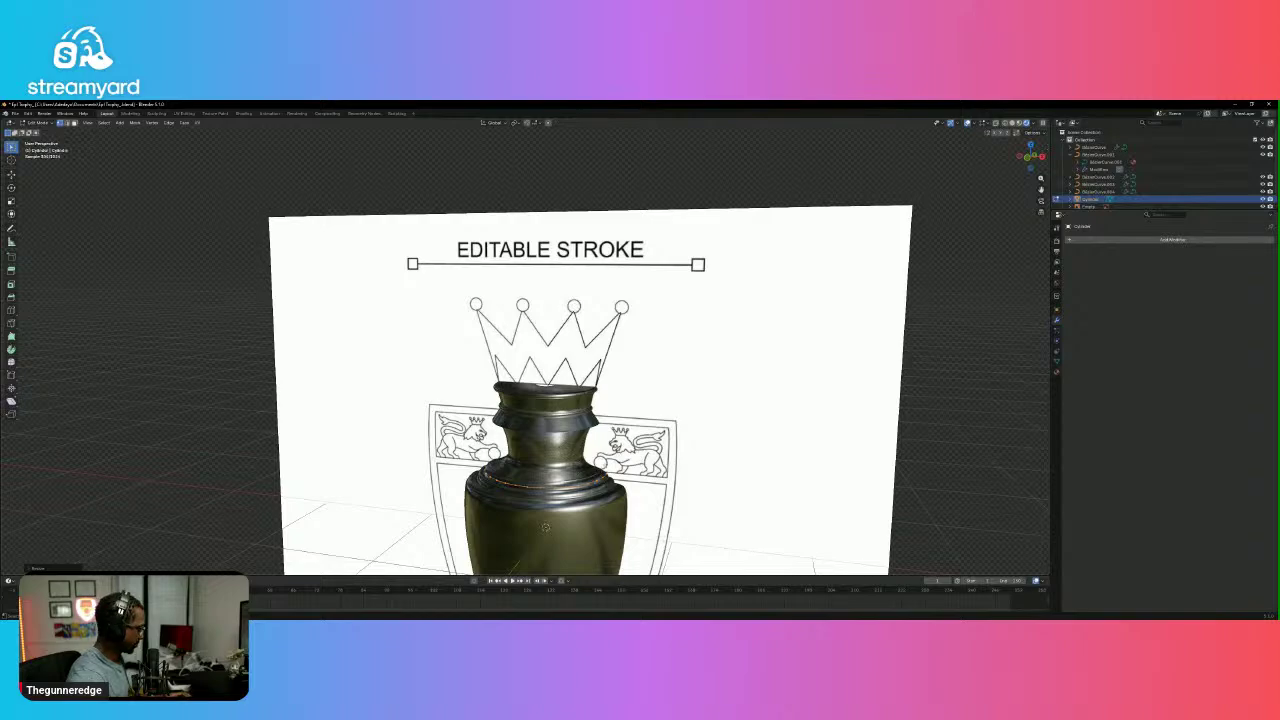
Leave Edit Mode and move the cylinder up along Z until its base sits on the collar rim, covering the crown drawing.
key("Tab")
key("g")
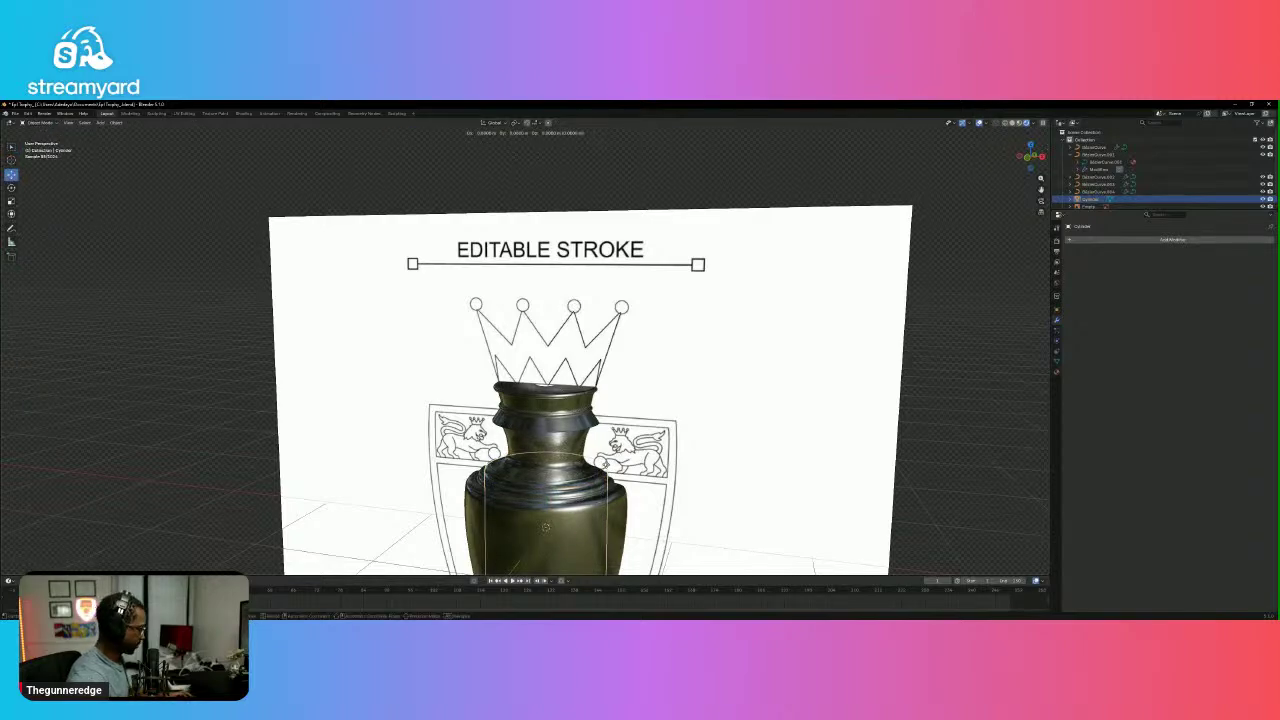
key("z")
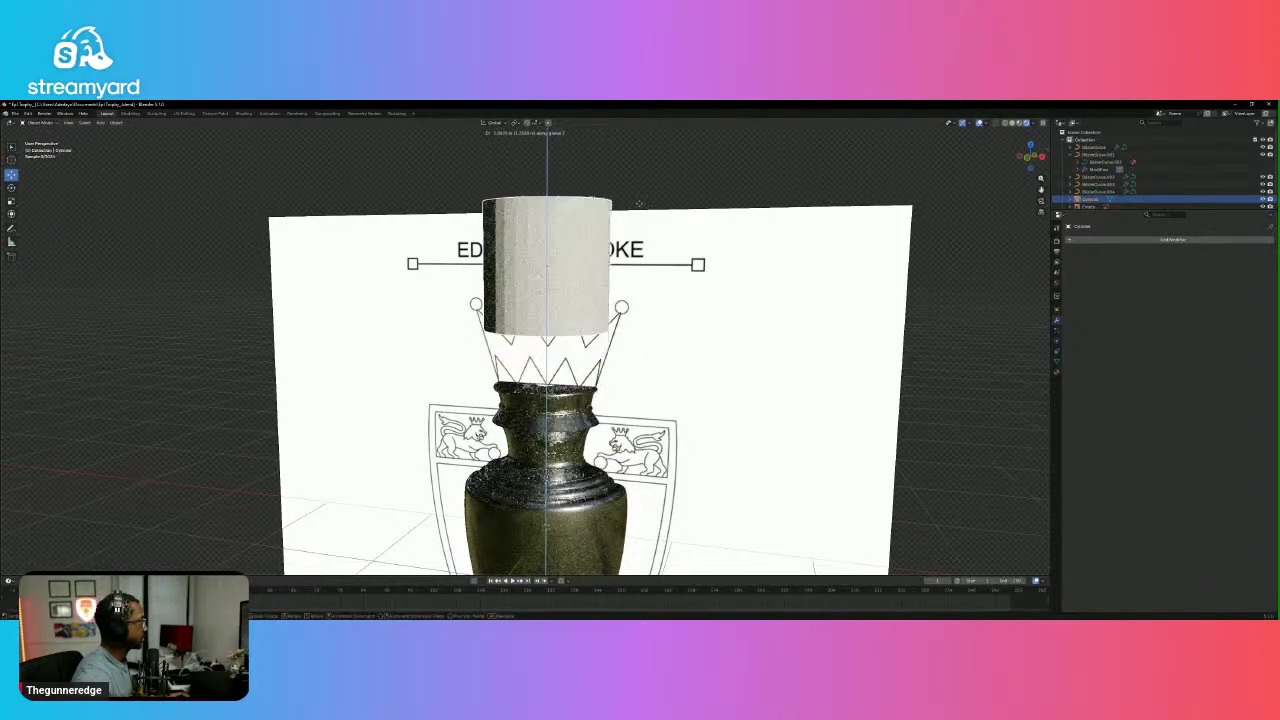
left_click(643, 262)
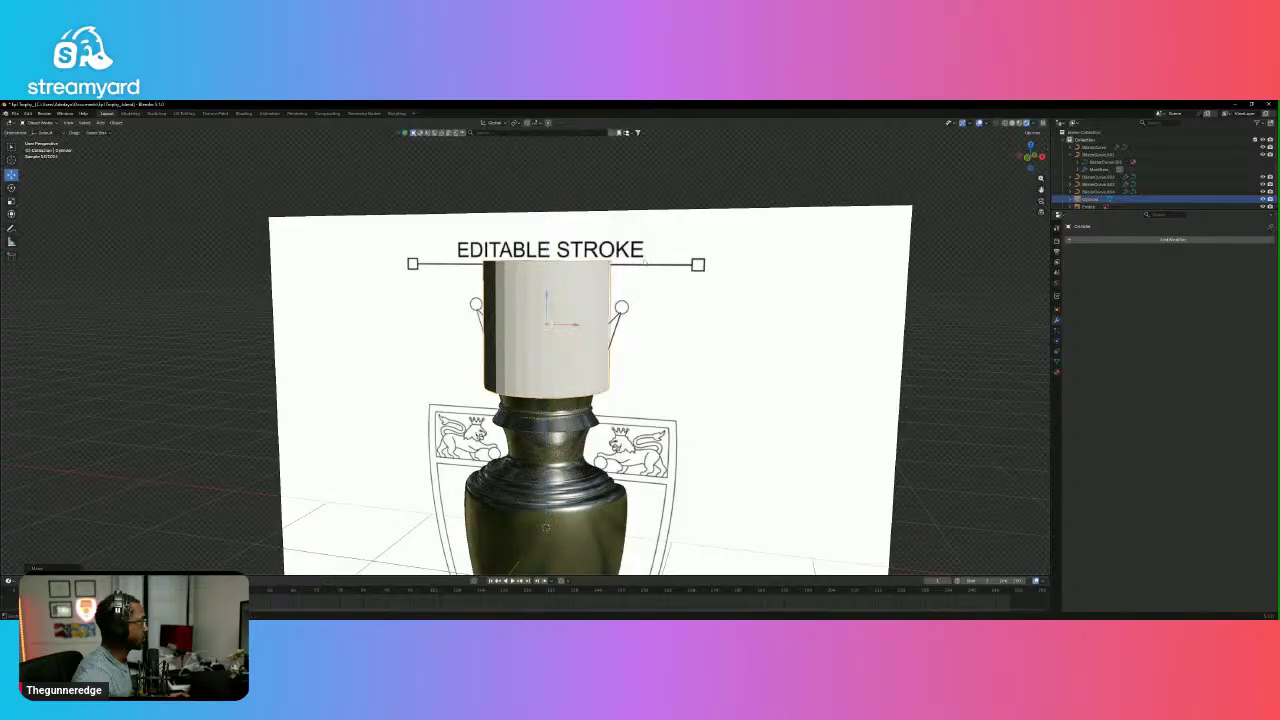
Show the cylinder in wireframe from the front so the reference crown is visible through it above the collar.
left_click(1028, 158)
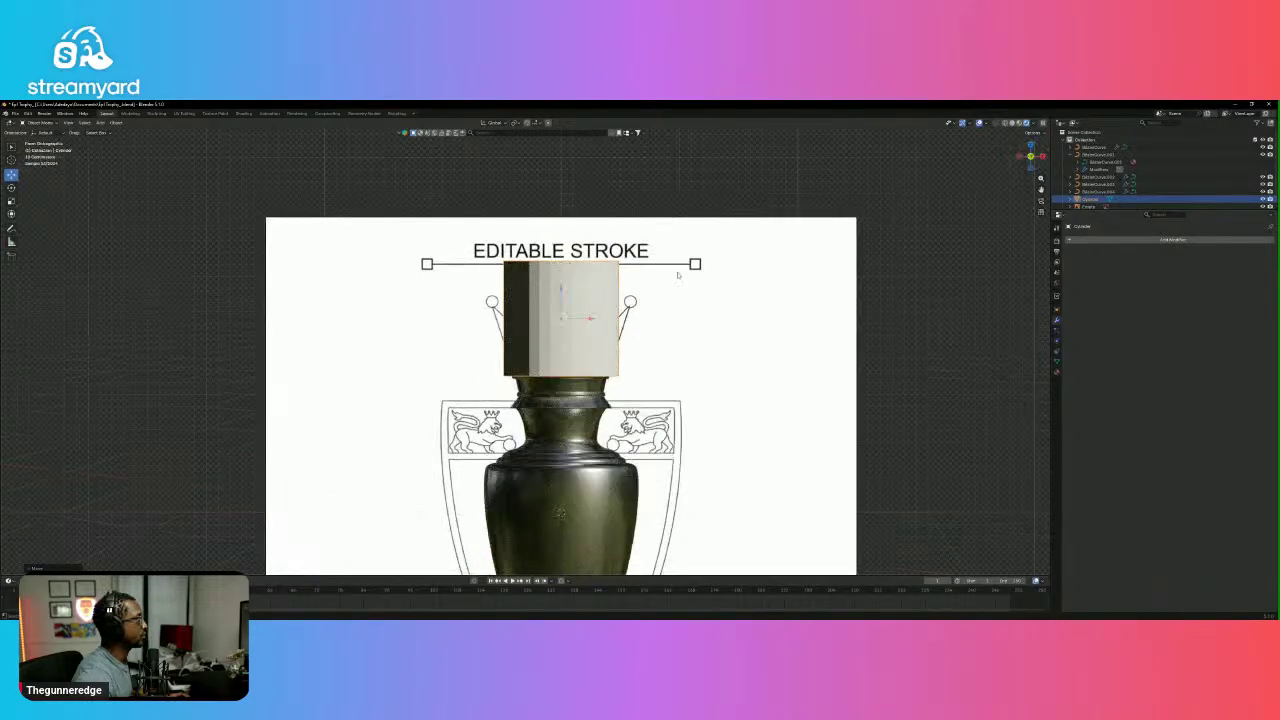
left_click(1005, 123)
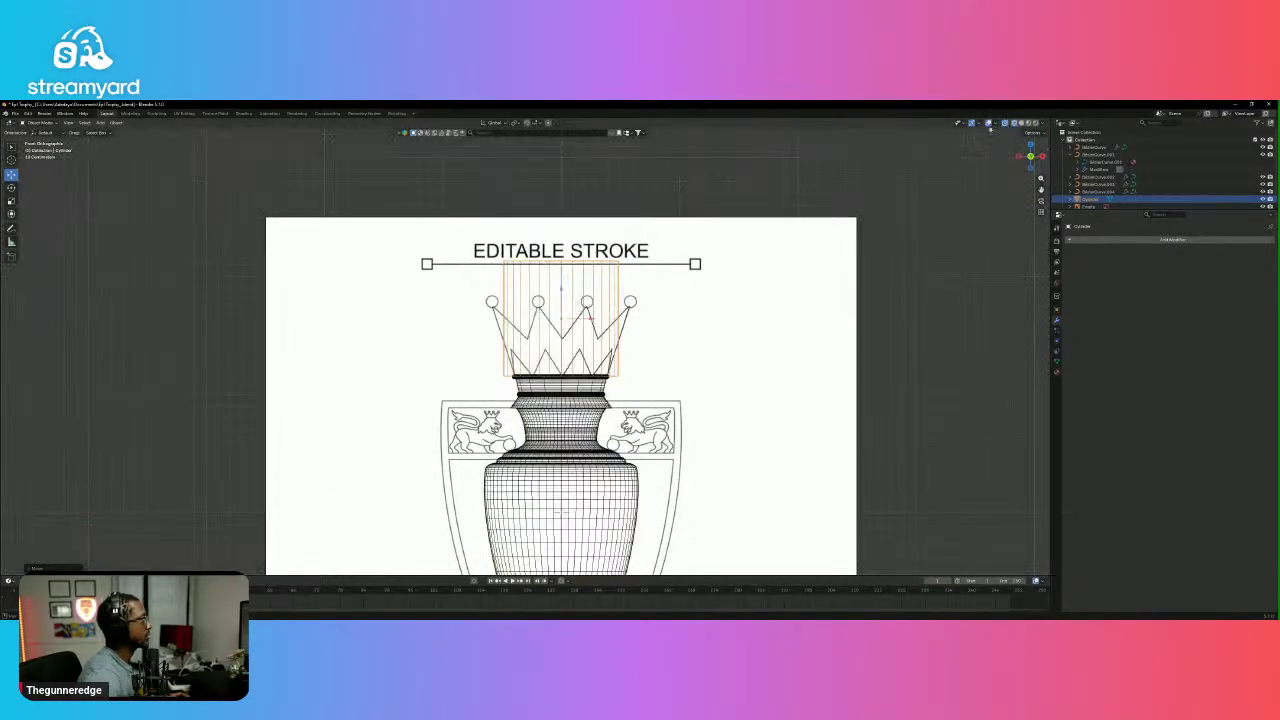
scroll(755, 362, "up", 4)
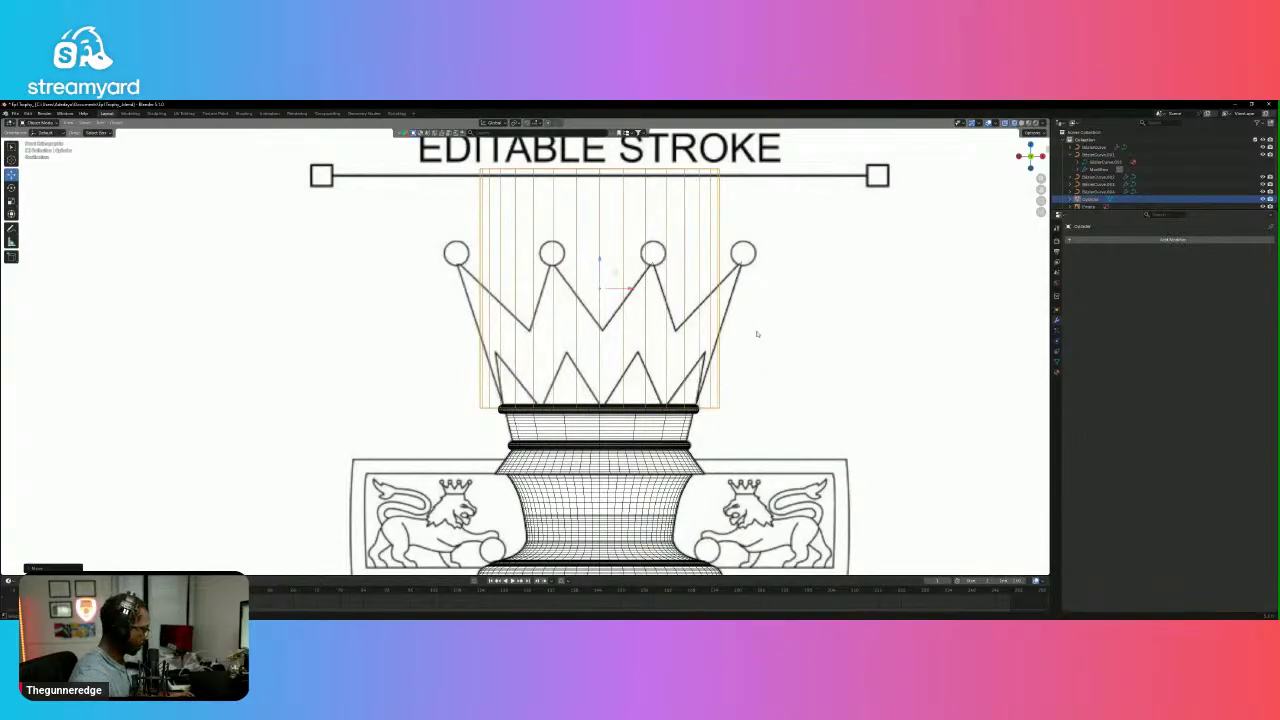
Reduce the cylinder mesh's height along Z to roughly the height of the reference crown.
key("Tab")
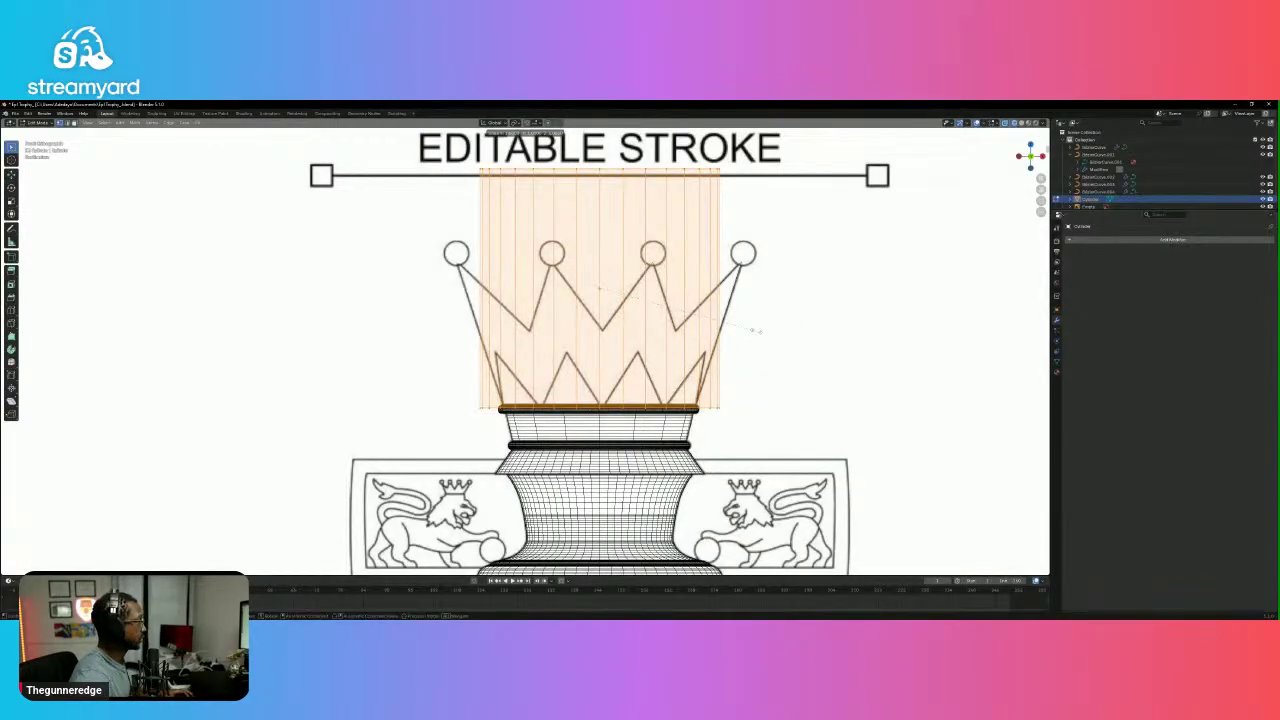
key("z")
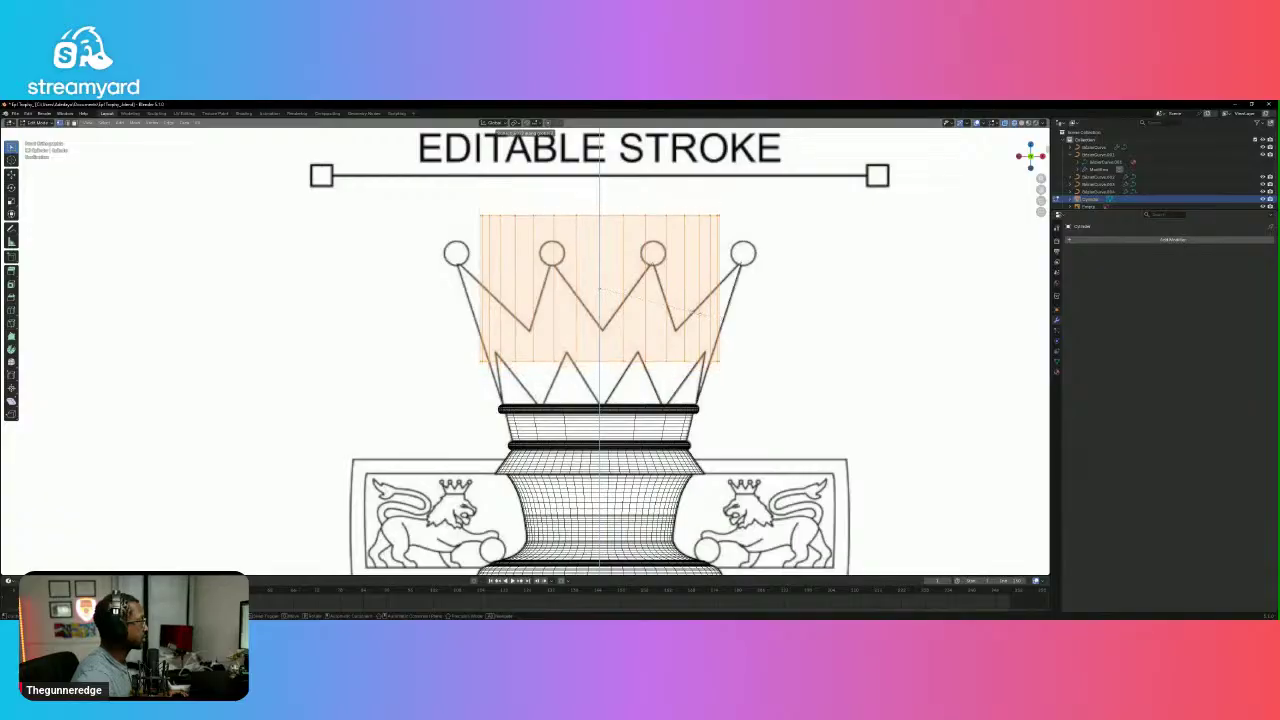
left_click(706, 295)
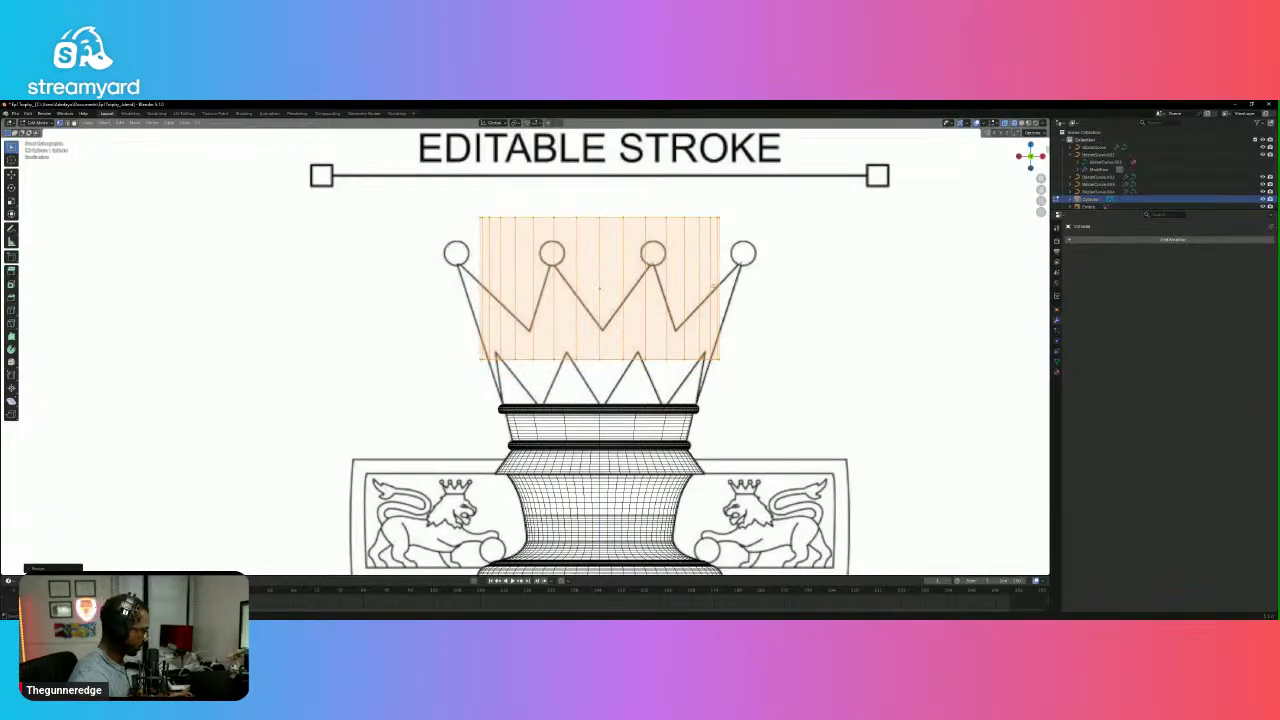
key("Tab")
Move the cylinder down along Z until its base sits on the trophy's neck rim.
key("alt+a")
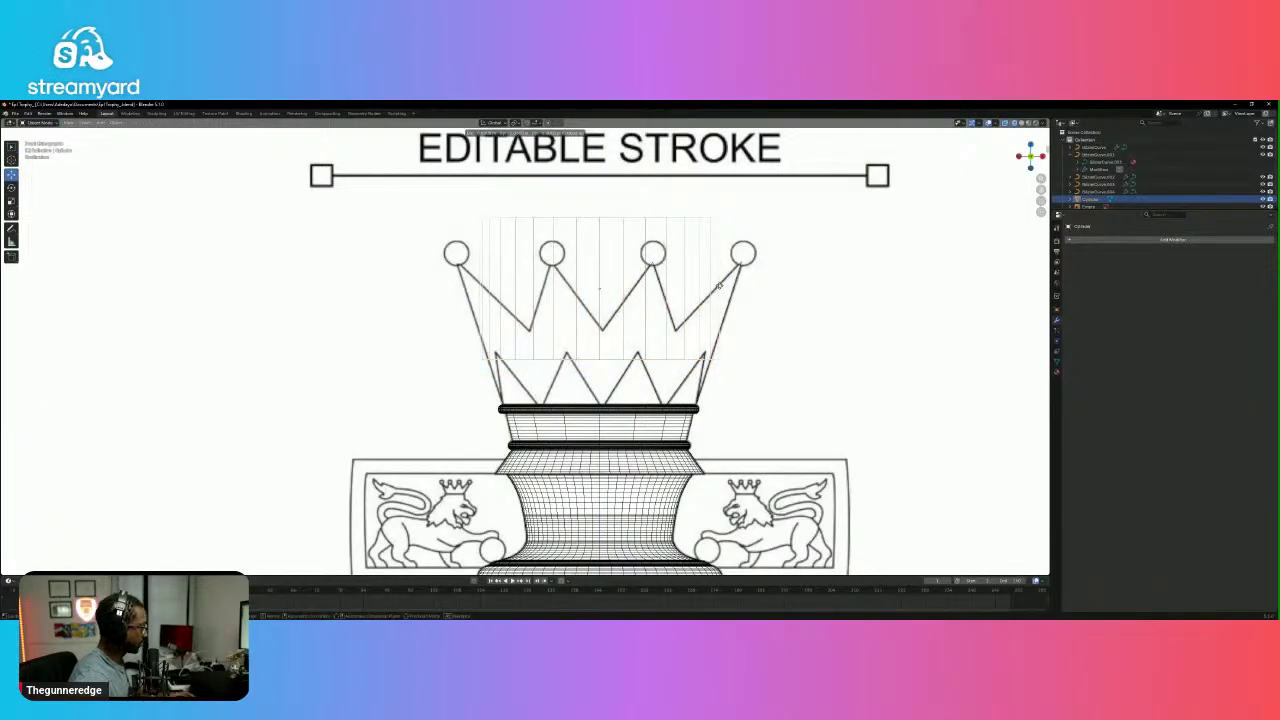
key("g")
key("z")
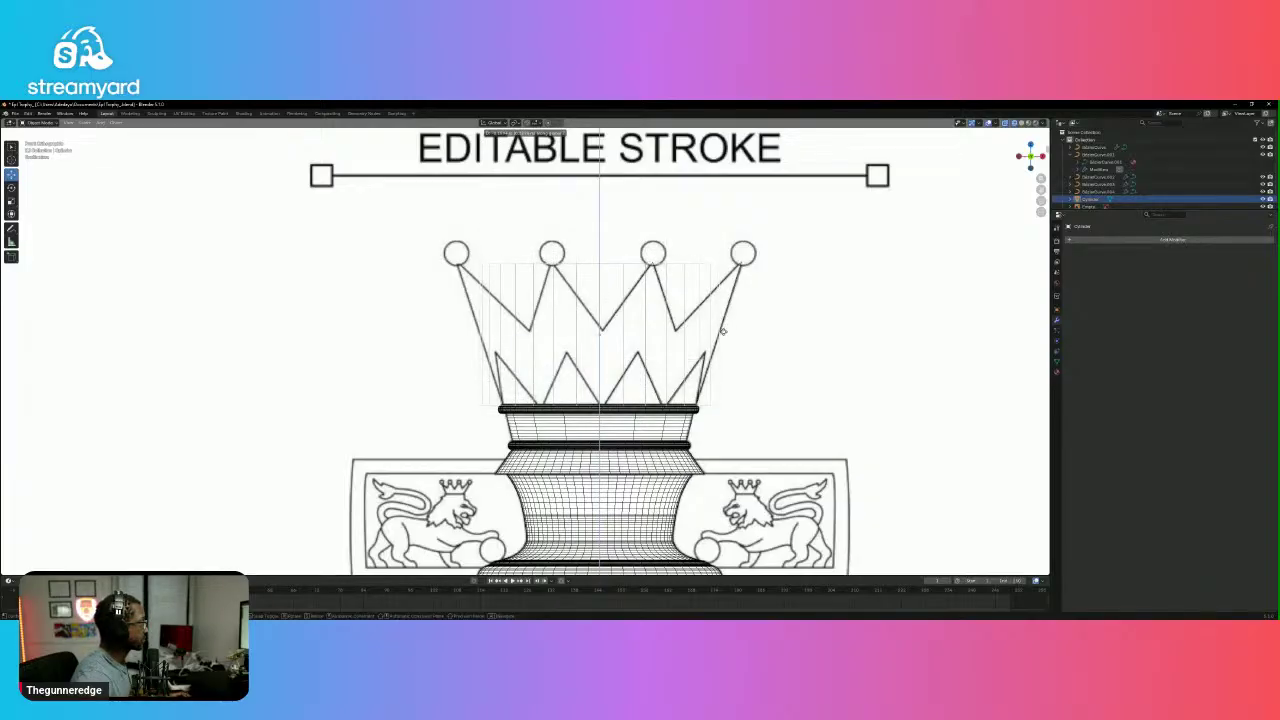
left_click(723, 330)
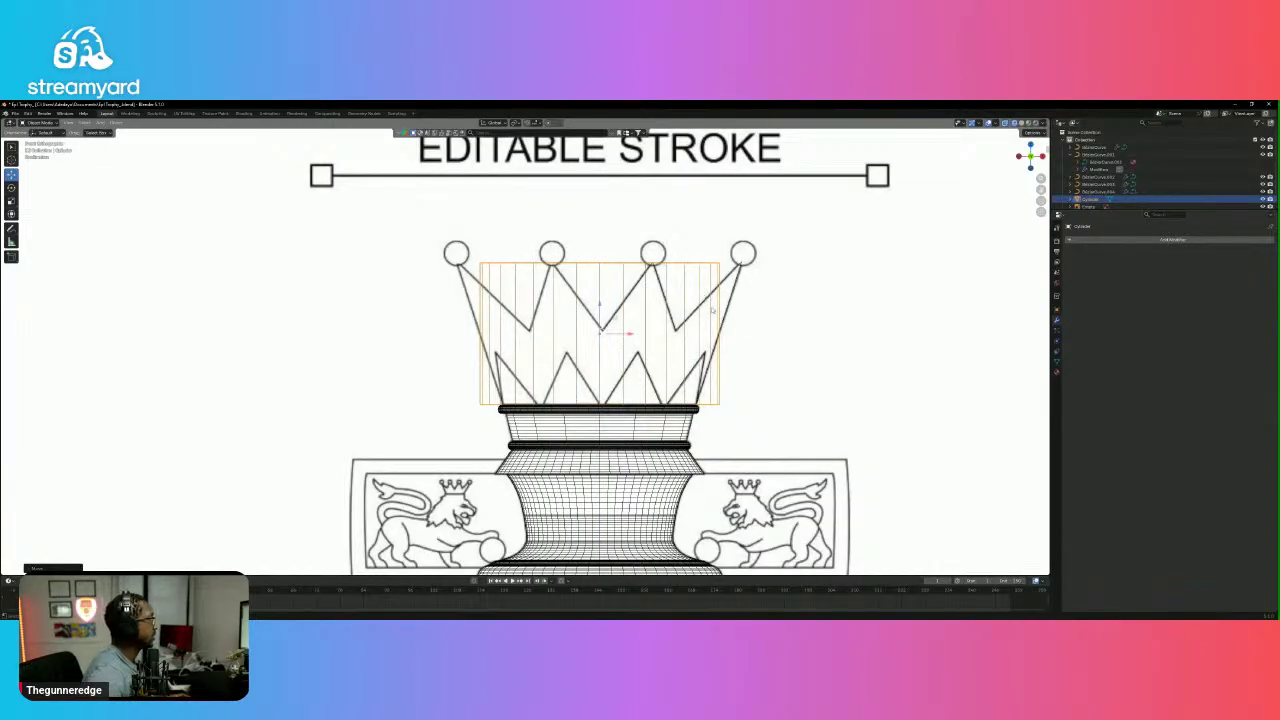
Add a Simple Deform modifier in Taper mode on the Z axis to the cylinder, and slightly reduce its factor in solid shading.
left_click(1110, 241)
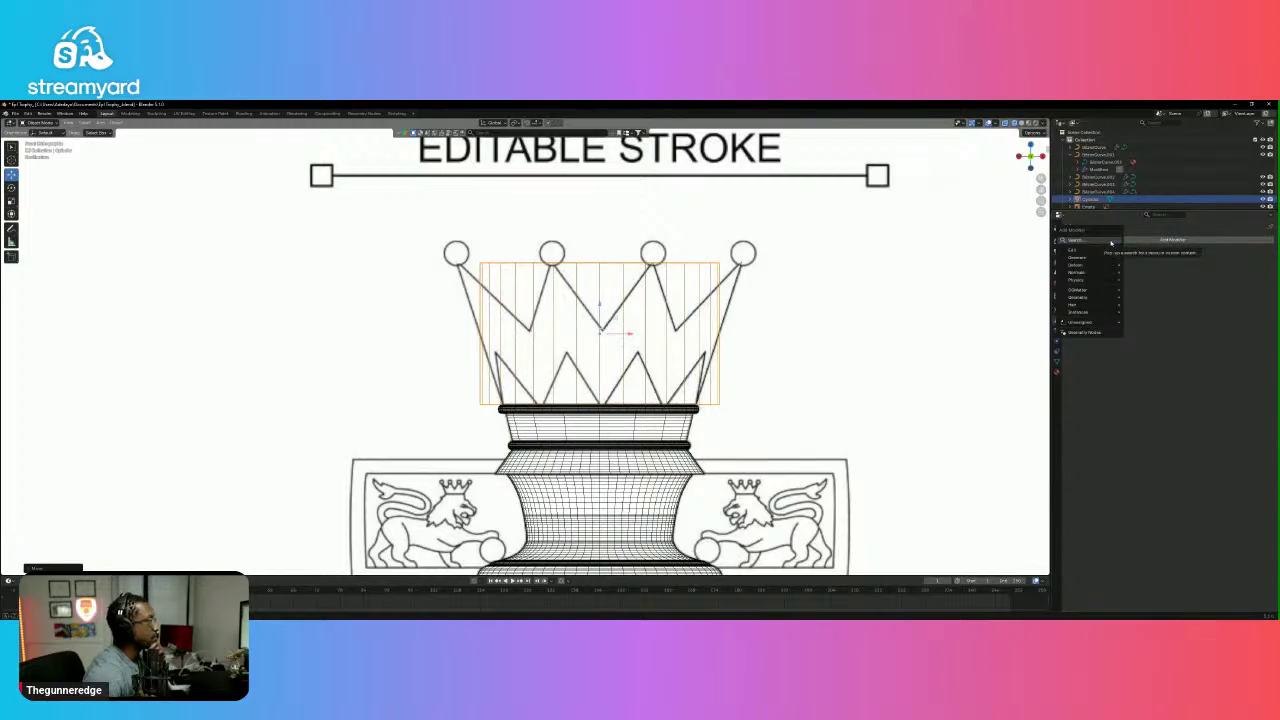
mouse_move(1105, 252)
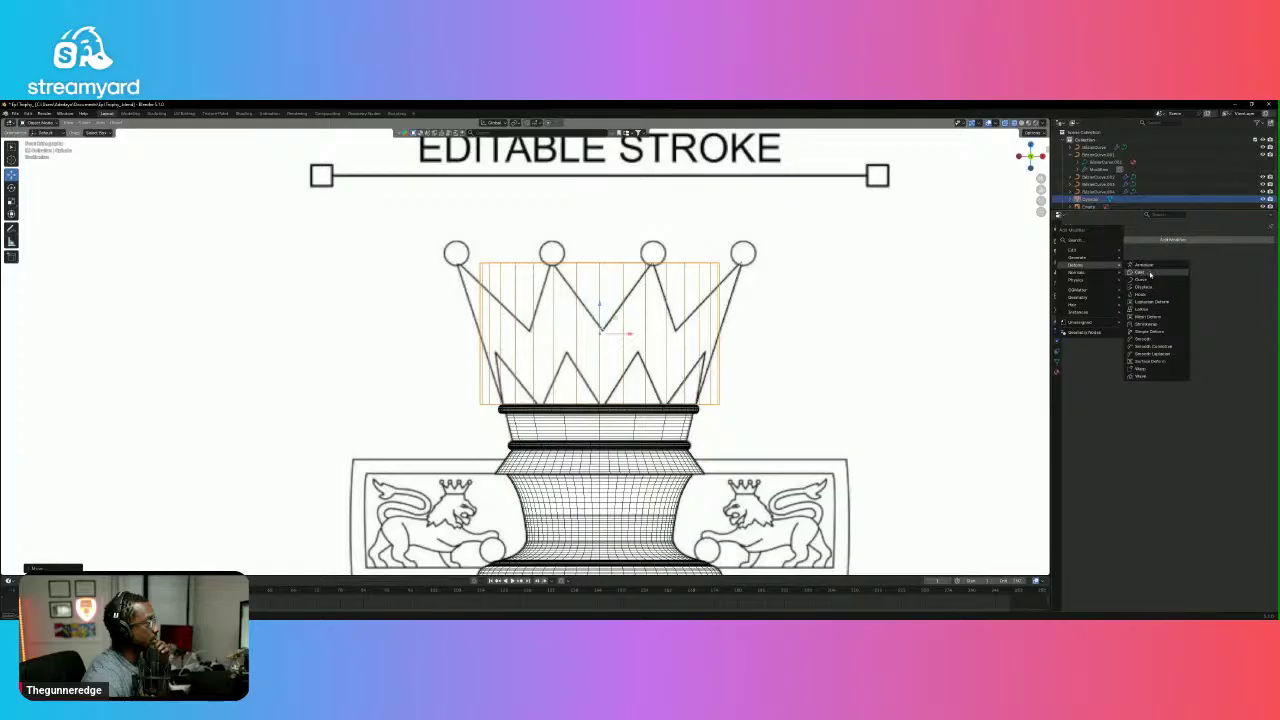
left_click(1156, 332)
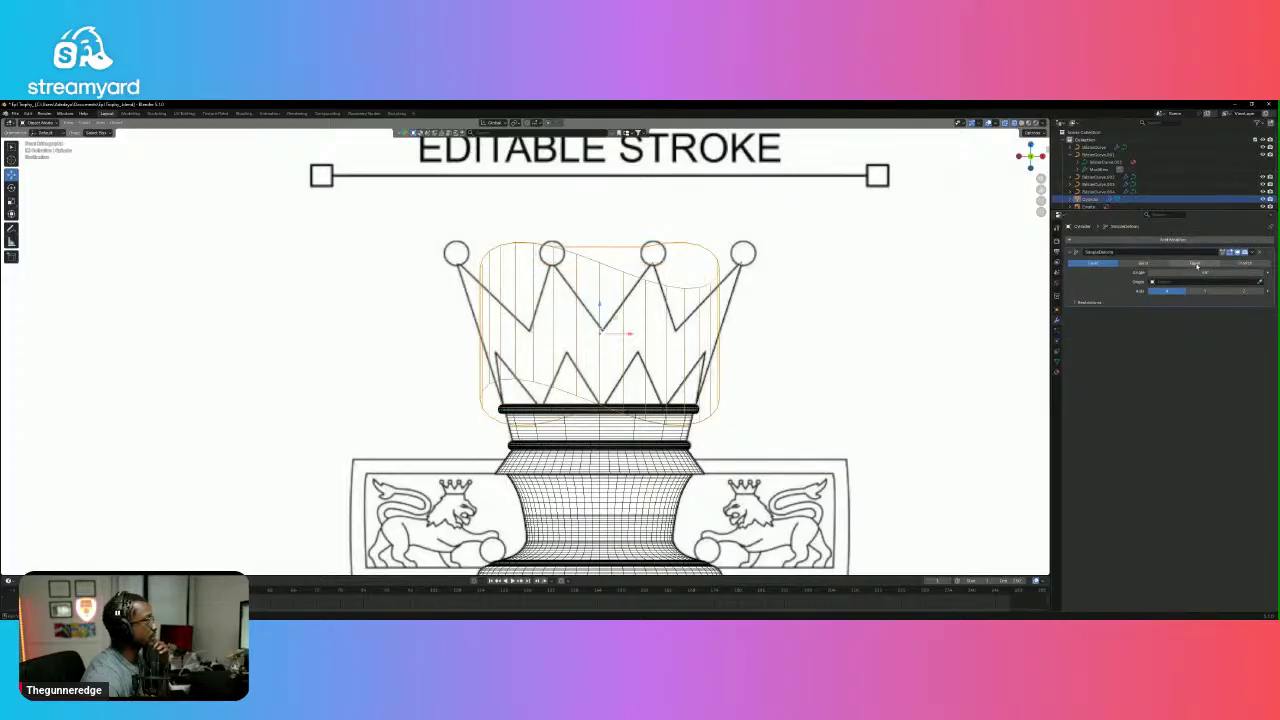
left_click(1196, 263)
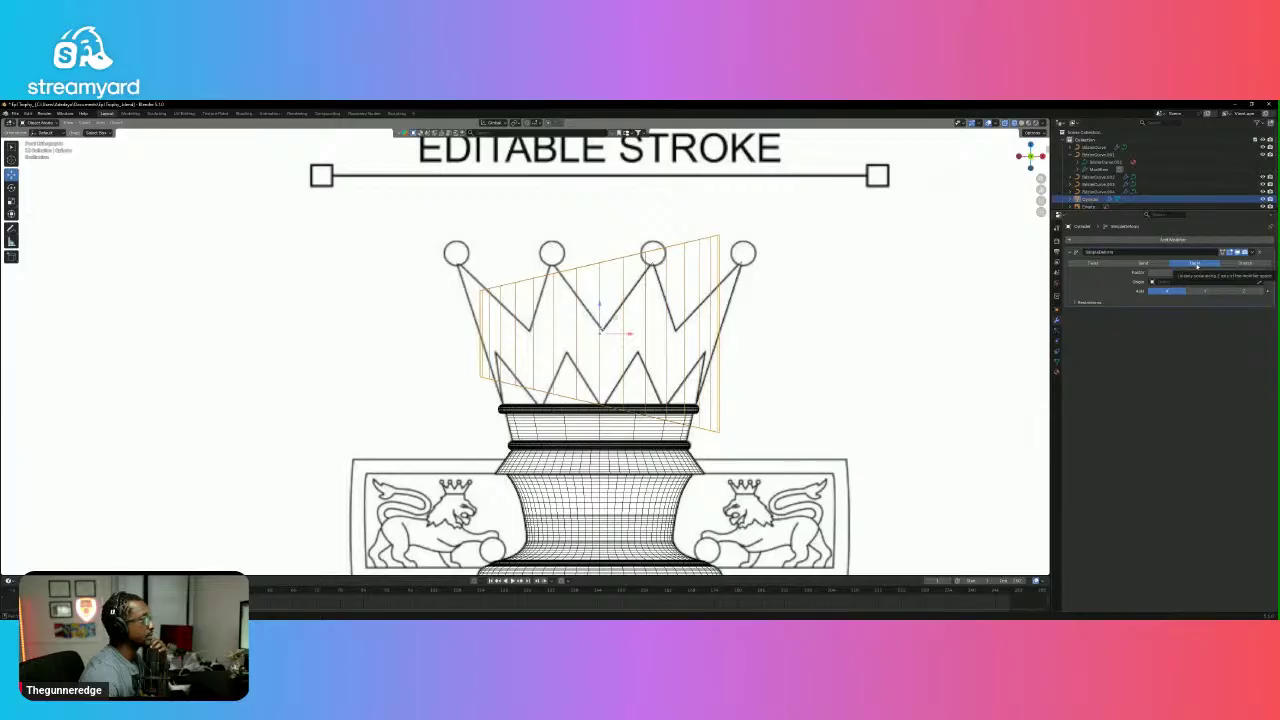
left_click(1207, 291)
left_click(1242, 291)
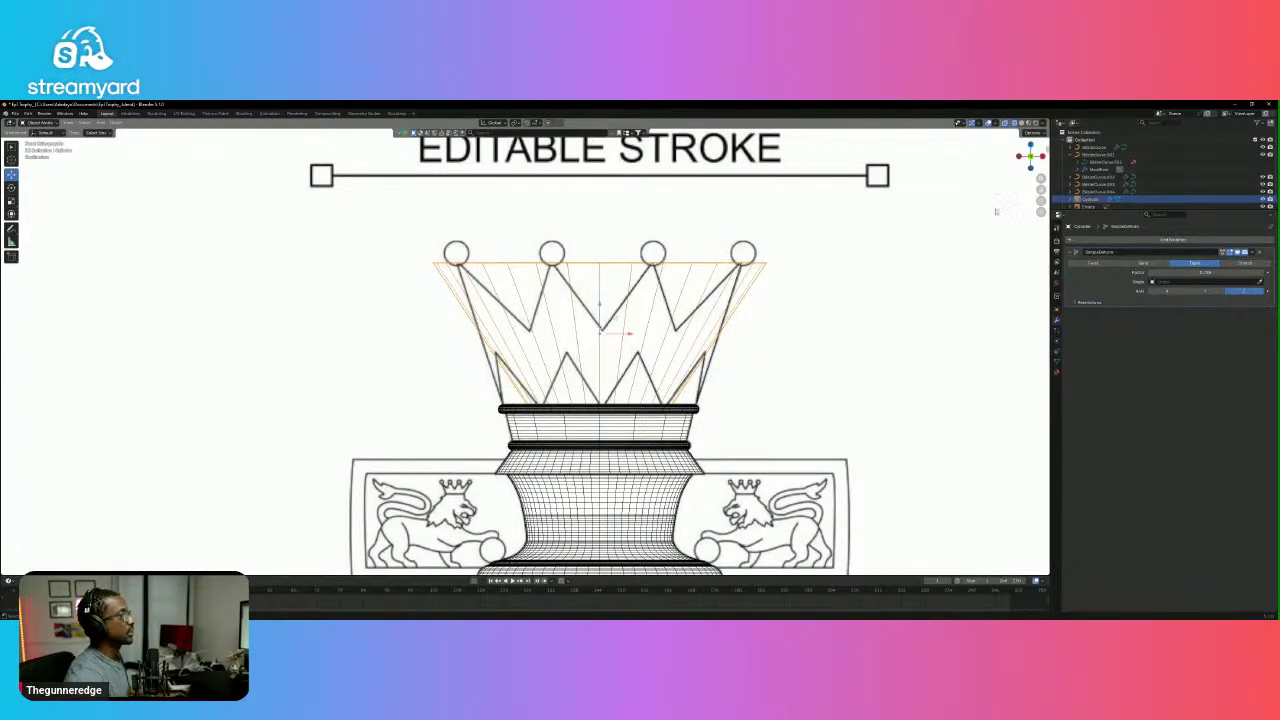
left_click(1015, 122)
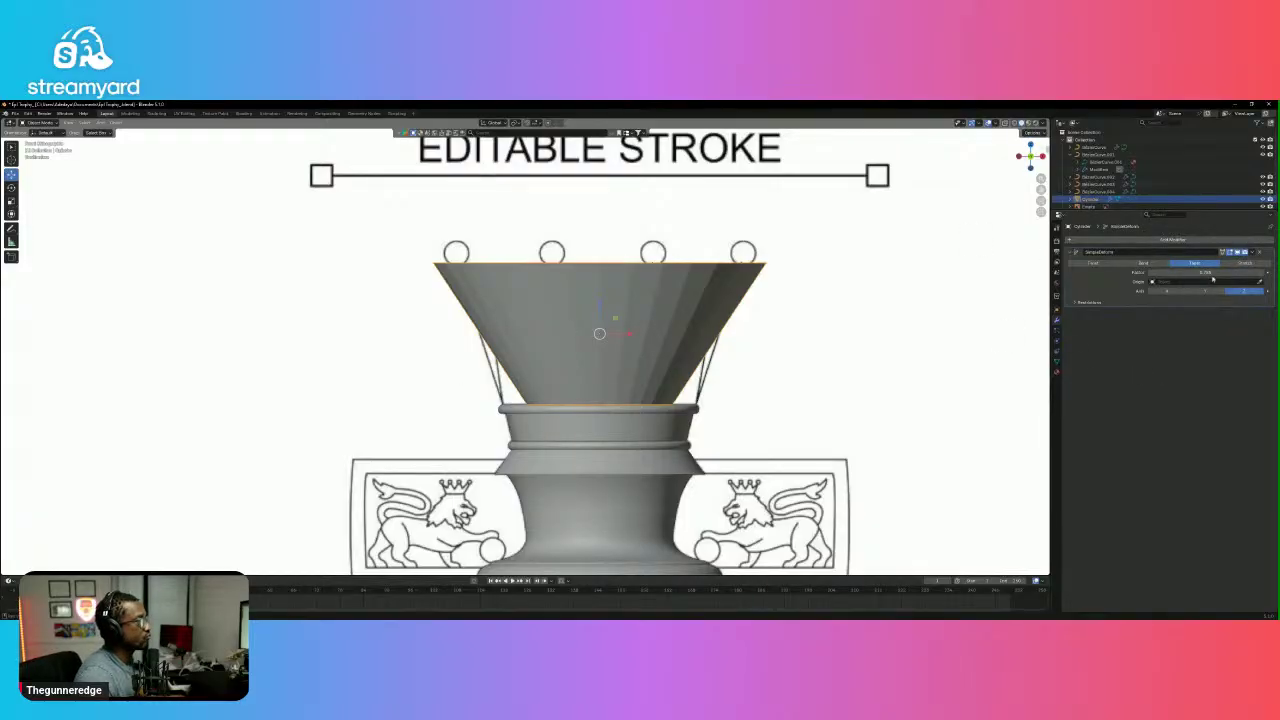
left_click_drag(1210, 273, 1213, 273)
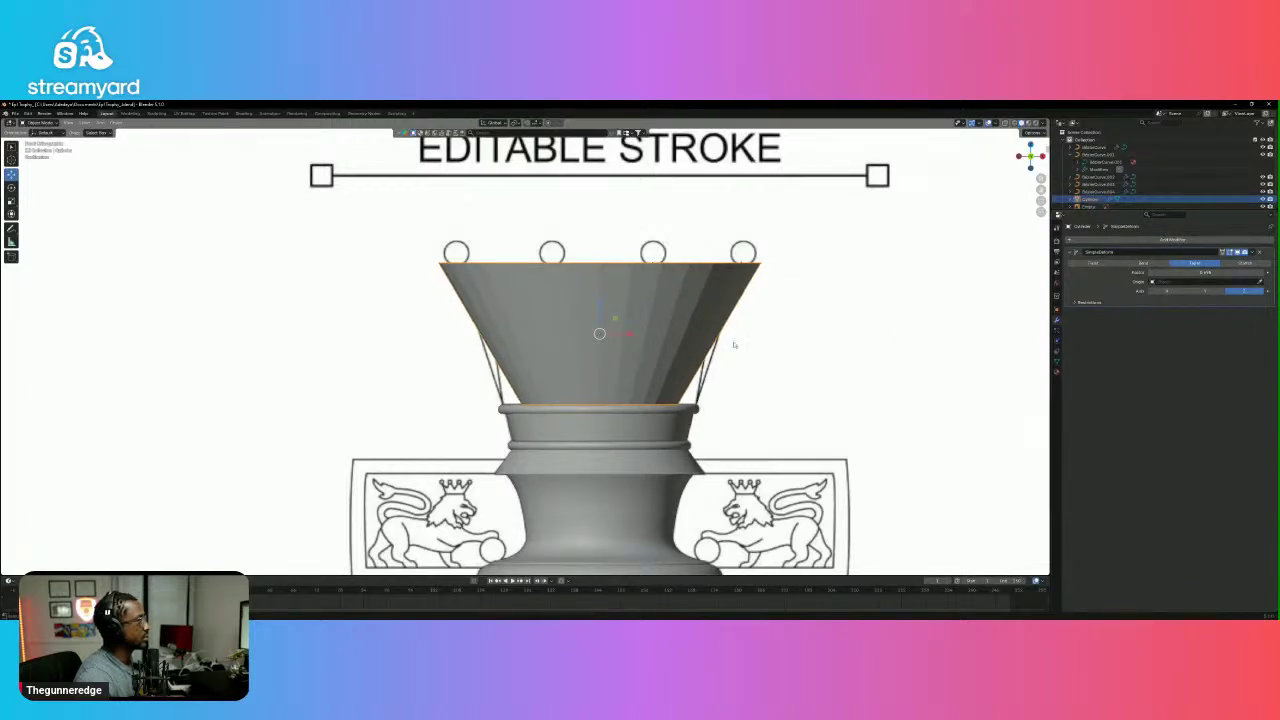
Scale the cylinder mesh up to widen its base to the neck rim, and shrink its height along Z to fit the reference crown.
key("Tab")
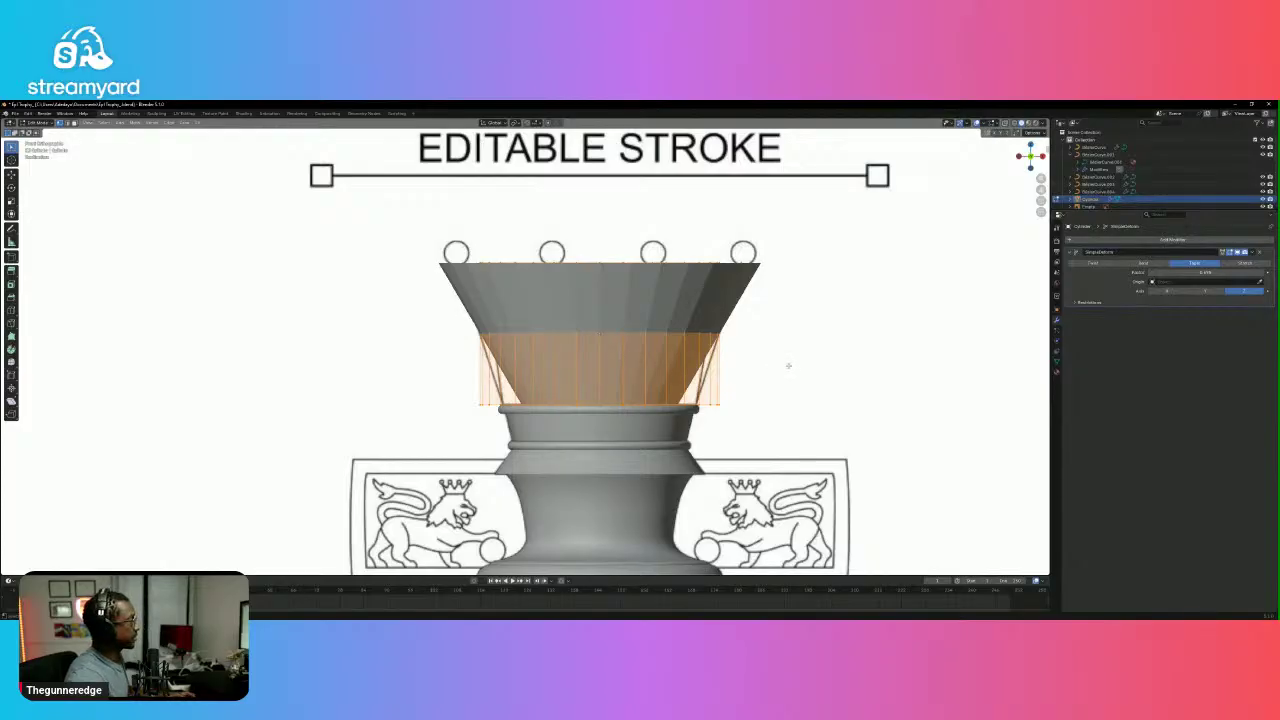
key("s")
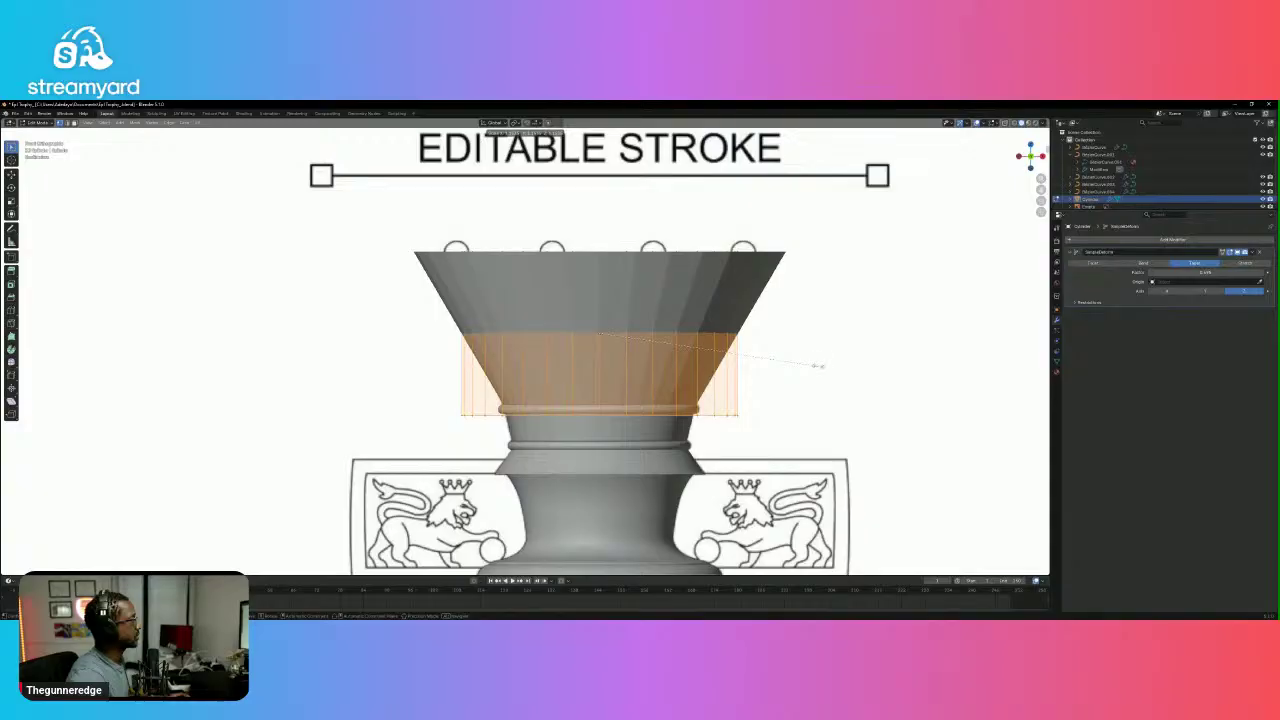
left_click(818, 366)
key("s")
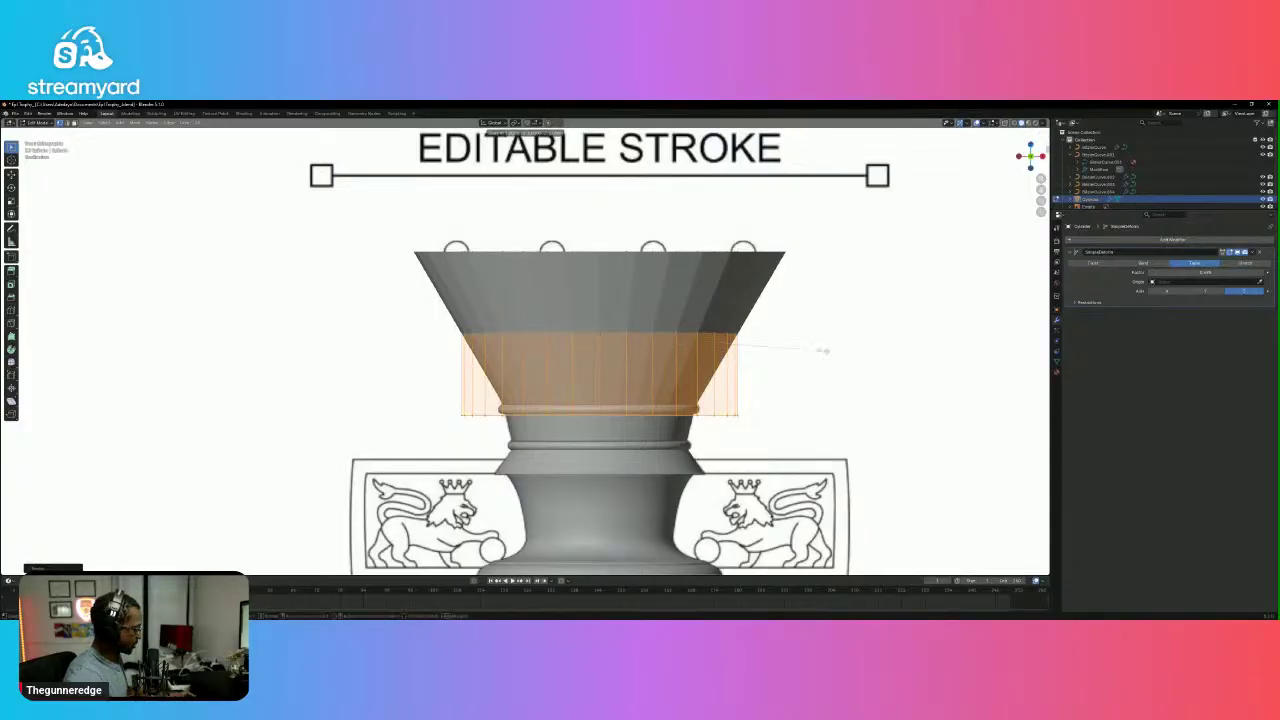
key("z")
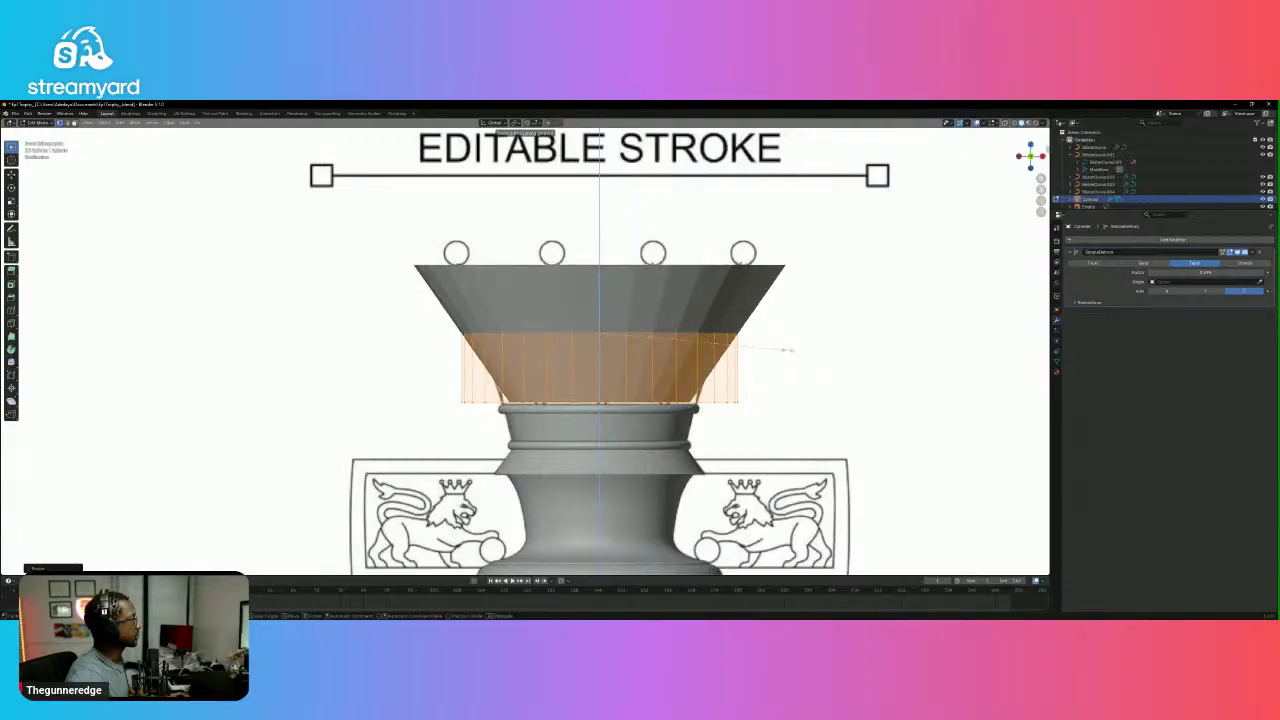
left_click(821, 317)
left_click(832, 316)
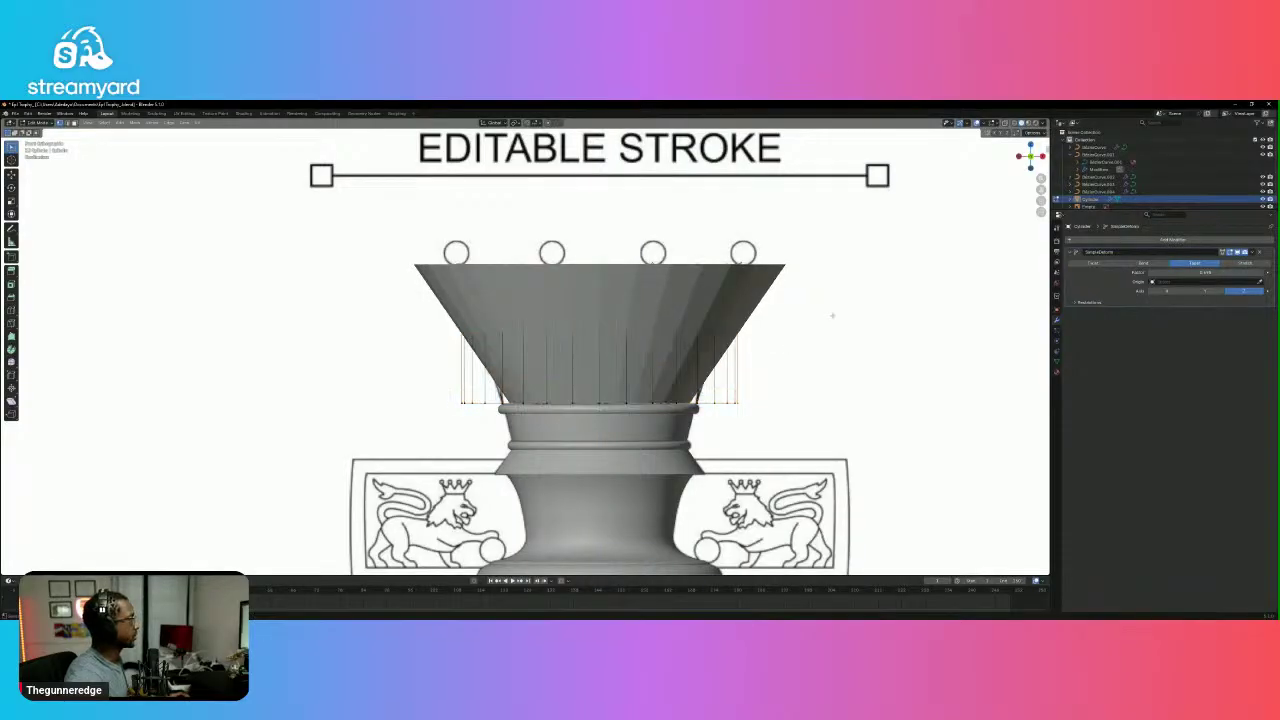
key("Tab")
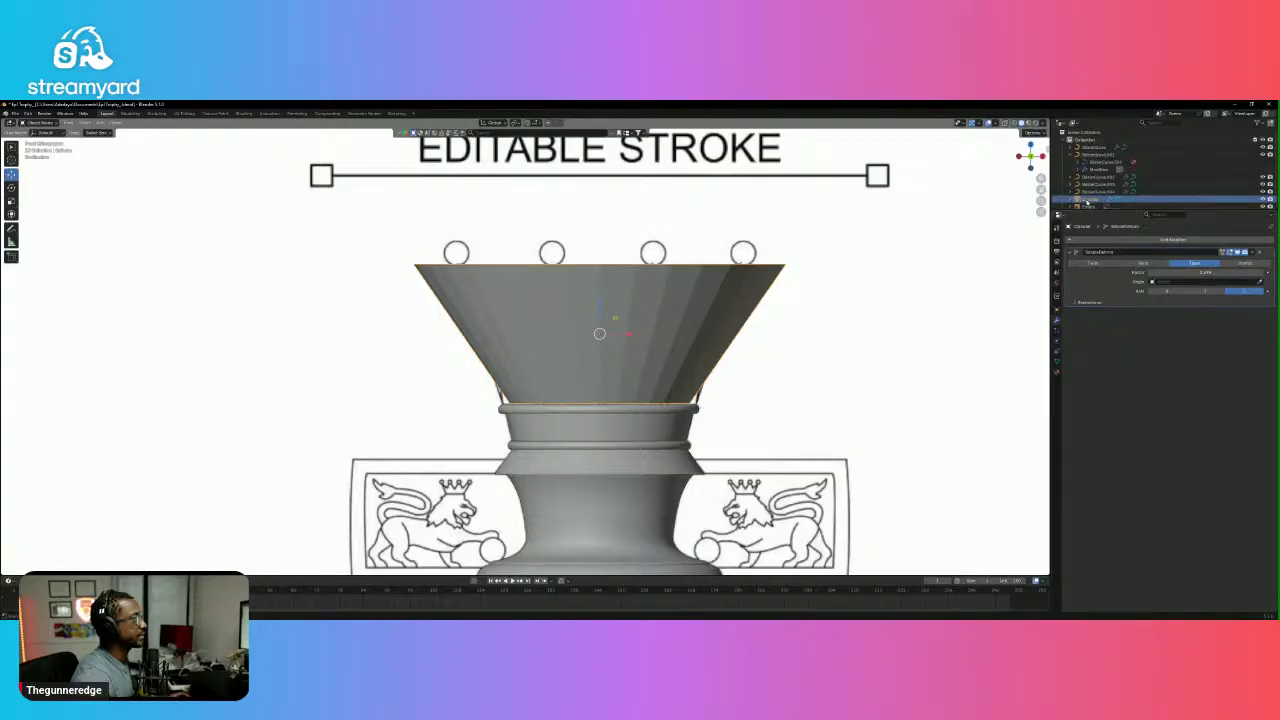
Subdivide the whole cylinder mesh with four cuts.
key("Tab")
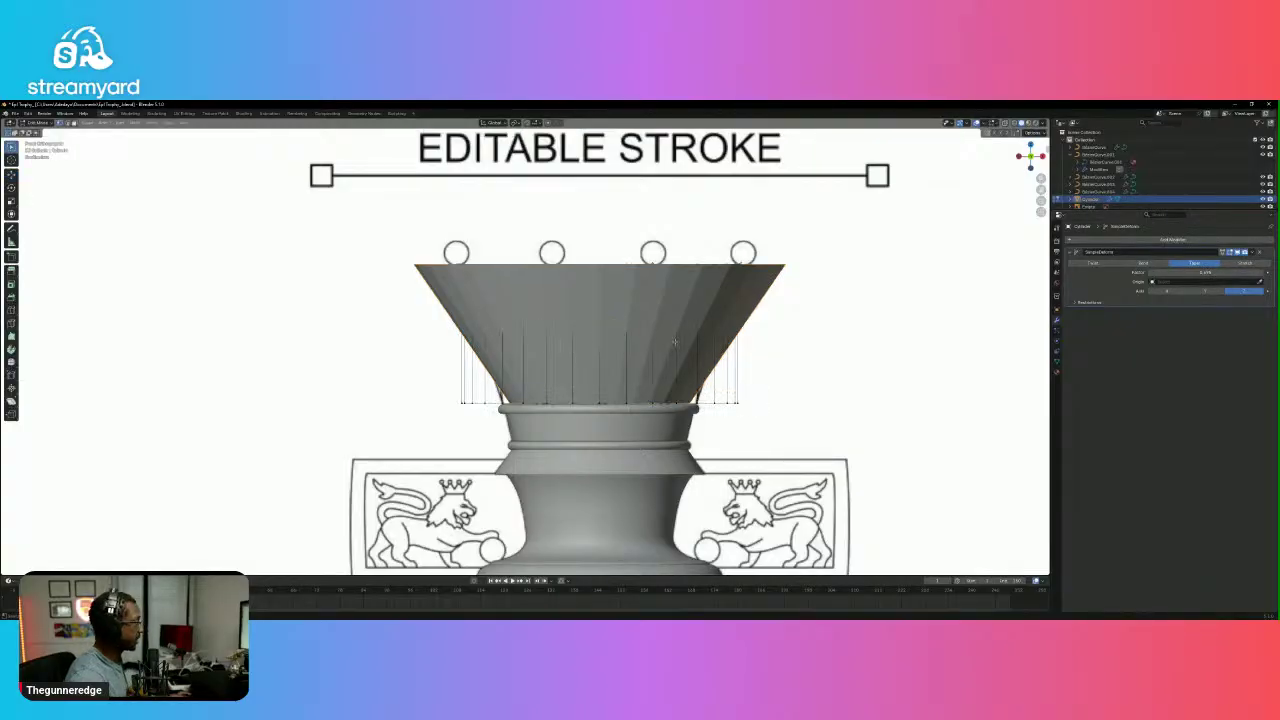
key("a")
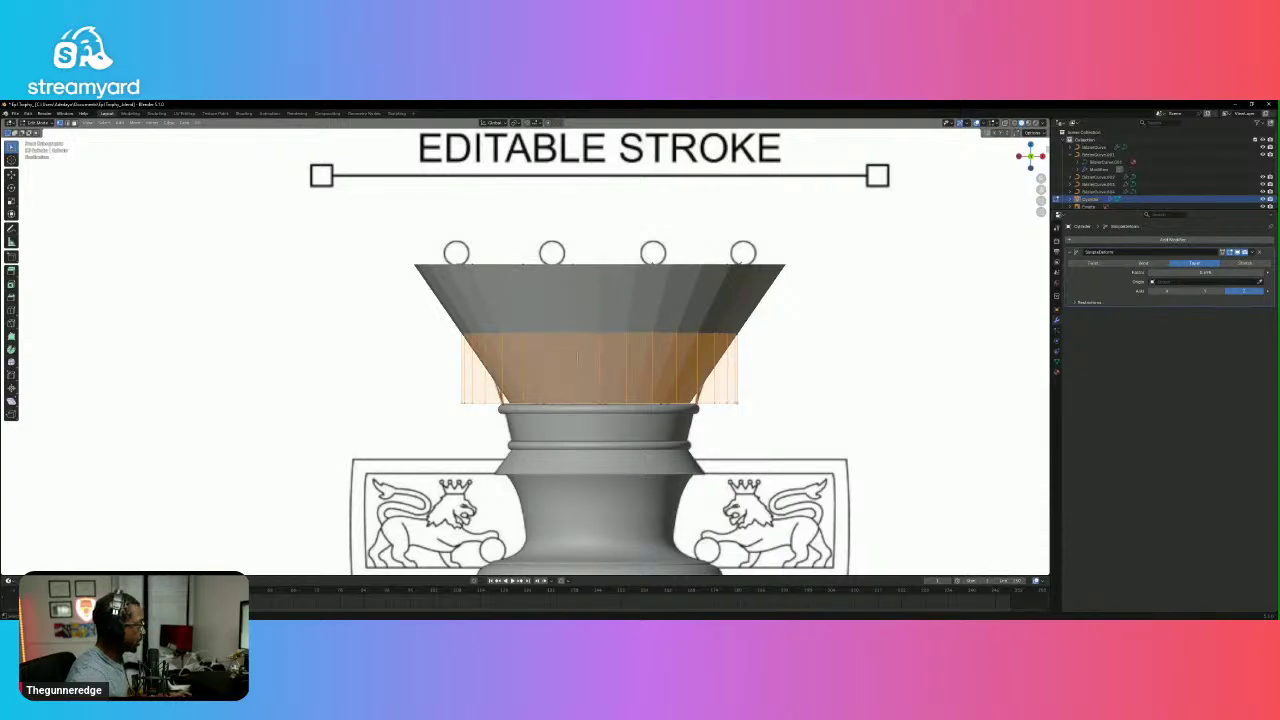
right_click(578, 357)
left_click(578, 357)
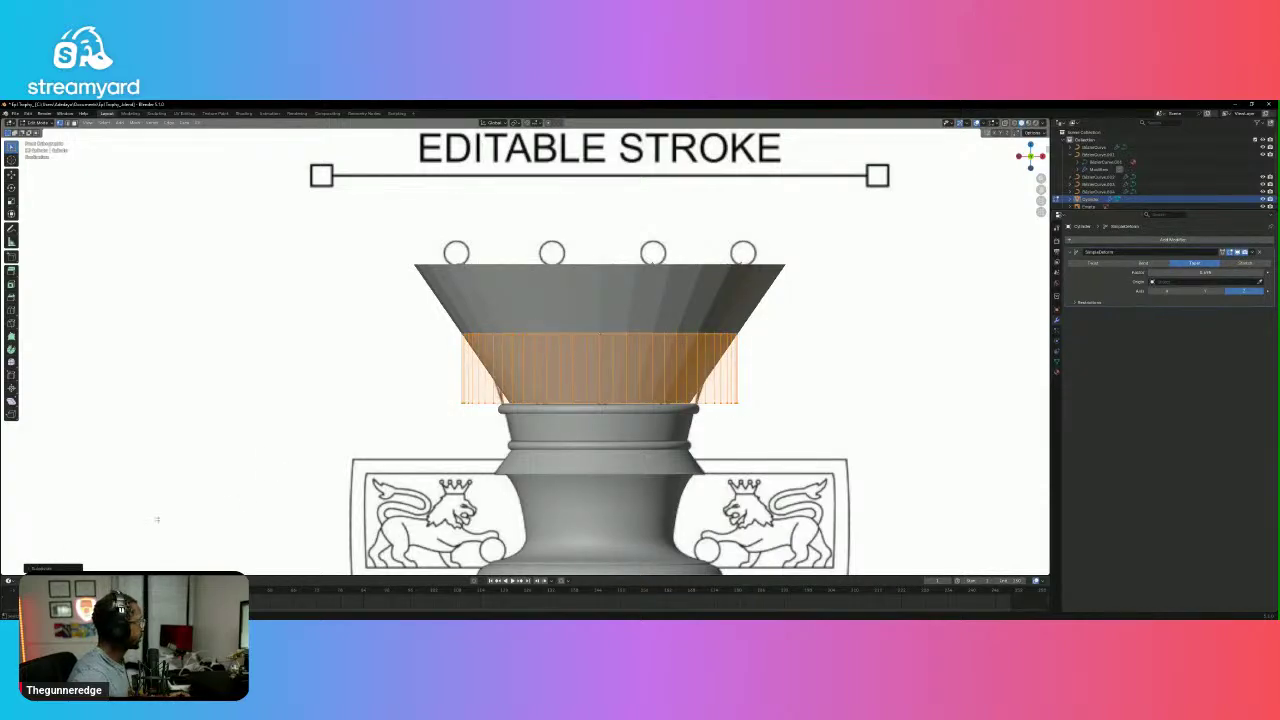
left_click(57, 569)
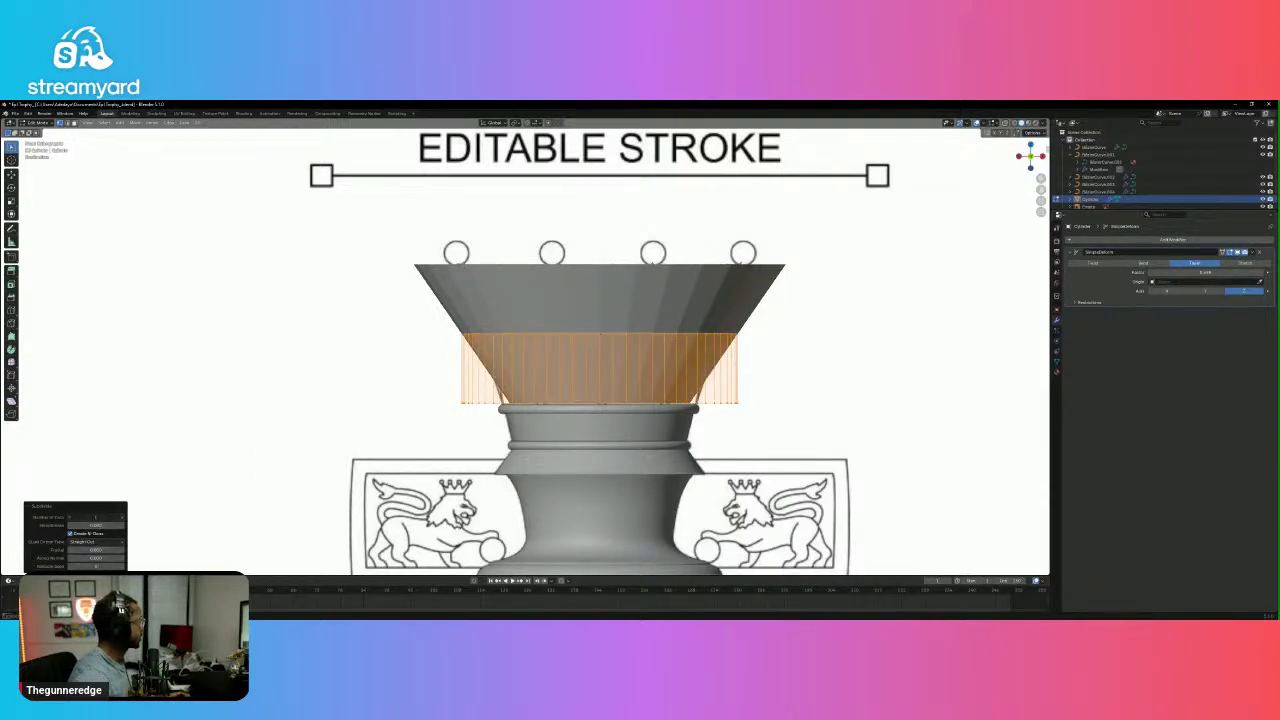
left_click(122, 518)
left_click(122, 518)
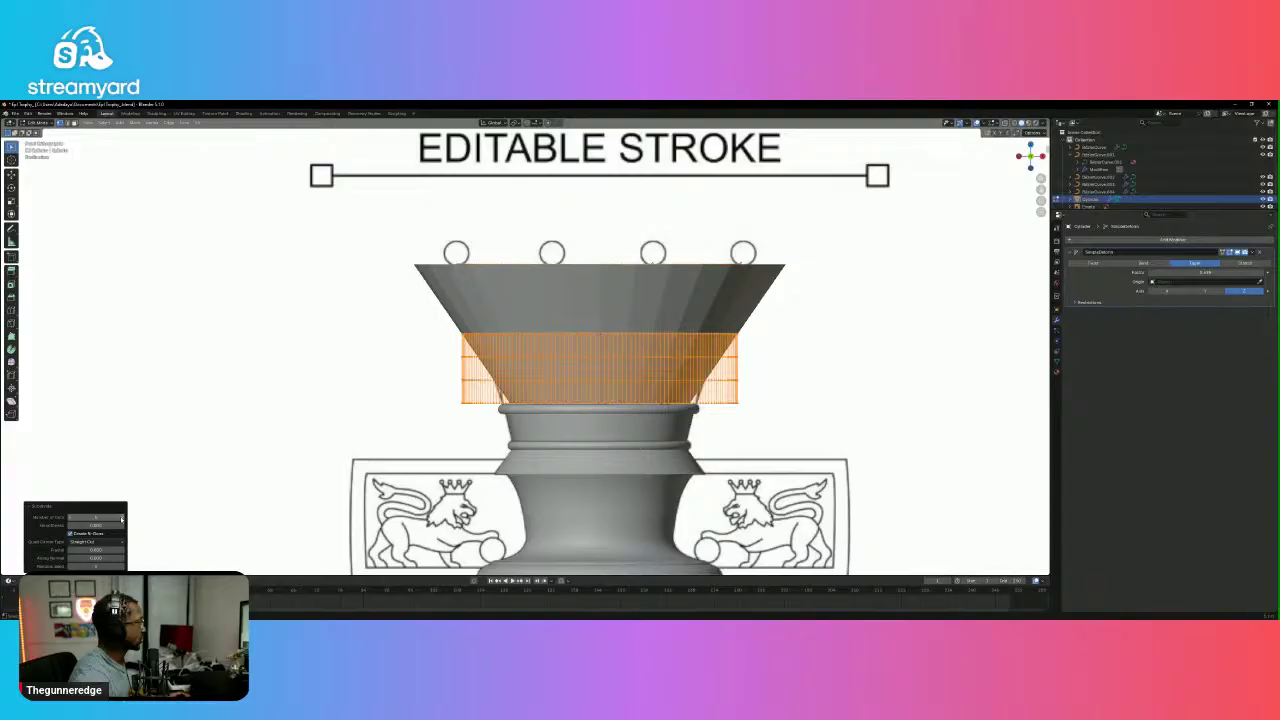
left_click(69, 518)
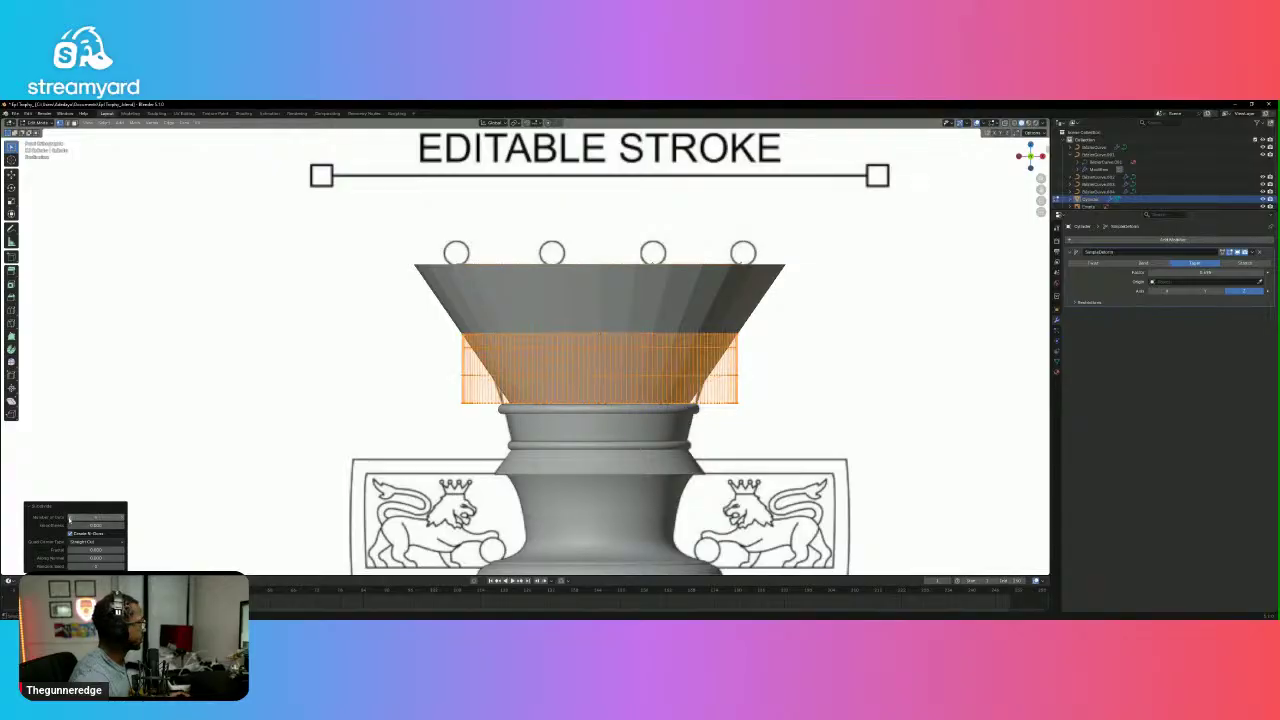
left_click(143, 480)
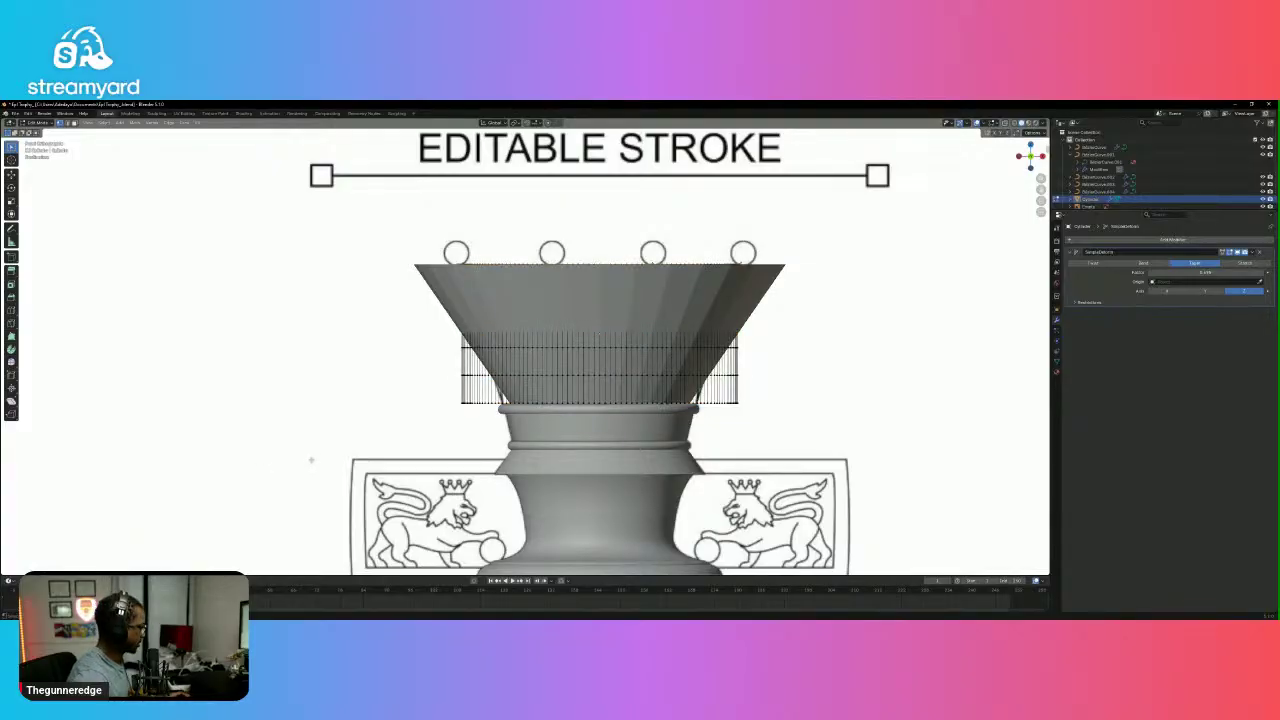
key("Tab")
Apply Shade Auto Smooth to the tapered cylinder.
right_click(547, 362)
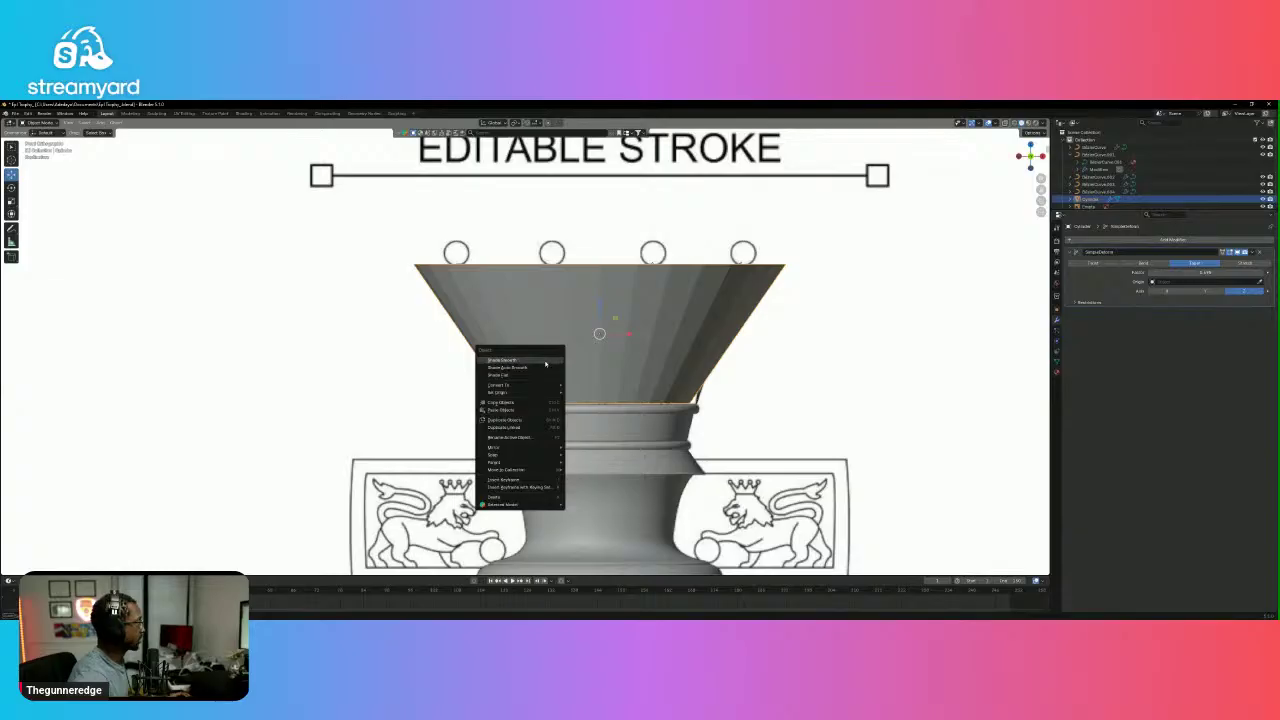
left_click(545, 362)
right_click(545, 363)
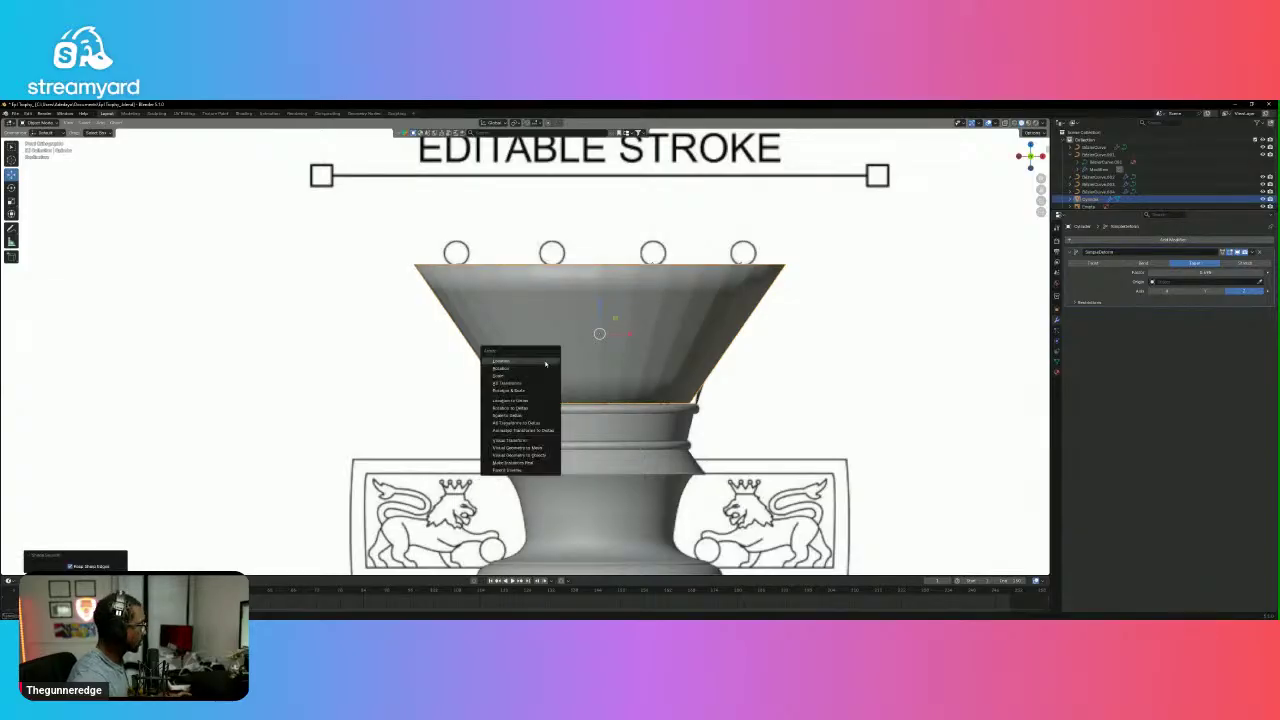
right_click(554, 335)
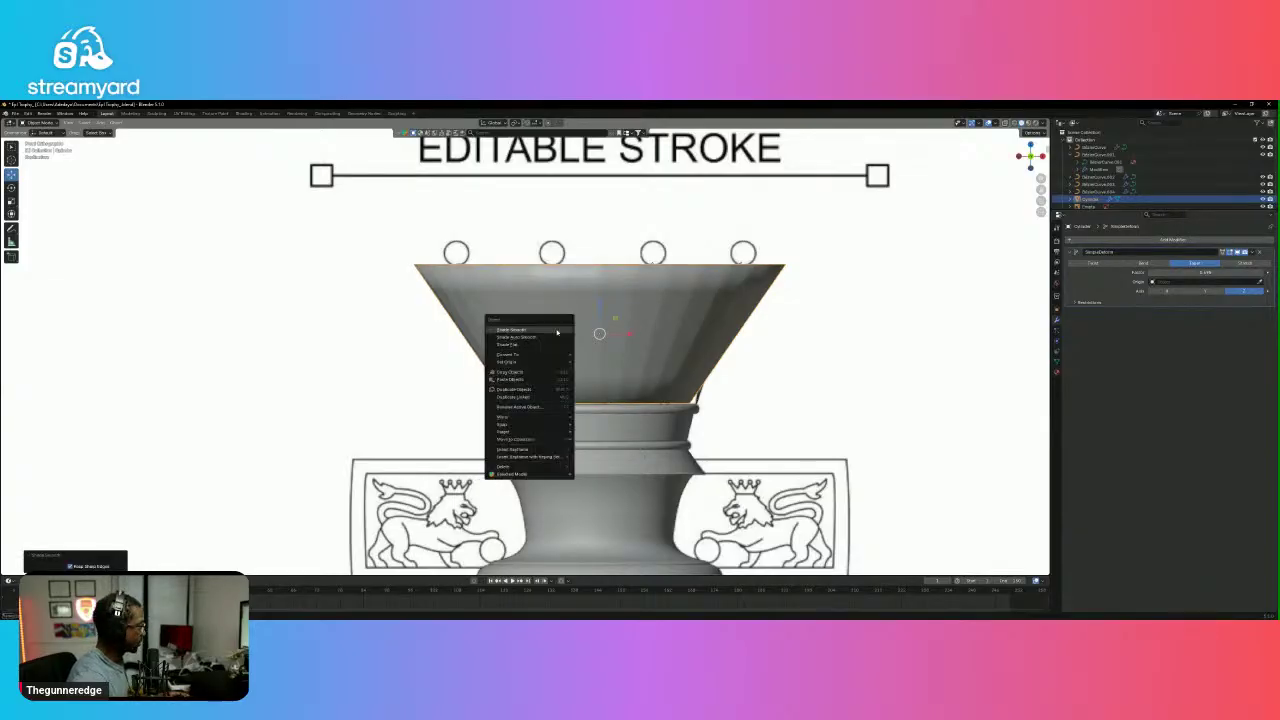
left_click(545, 340)
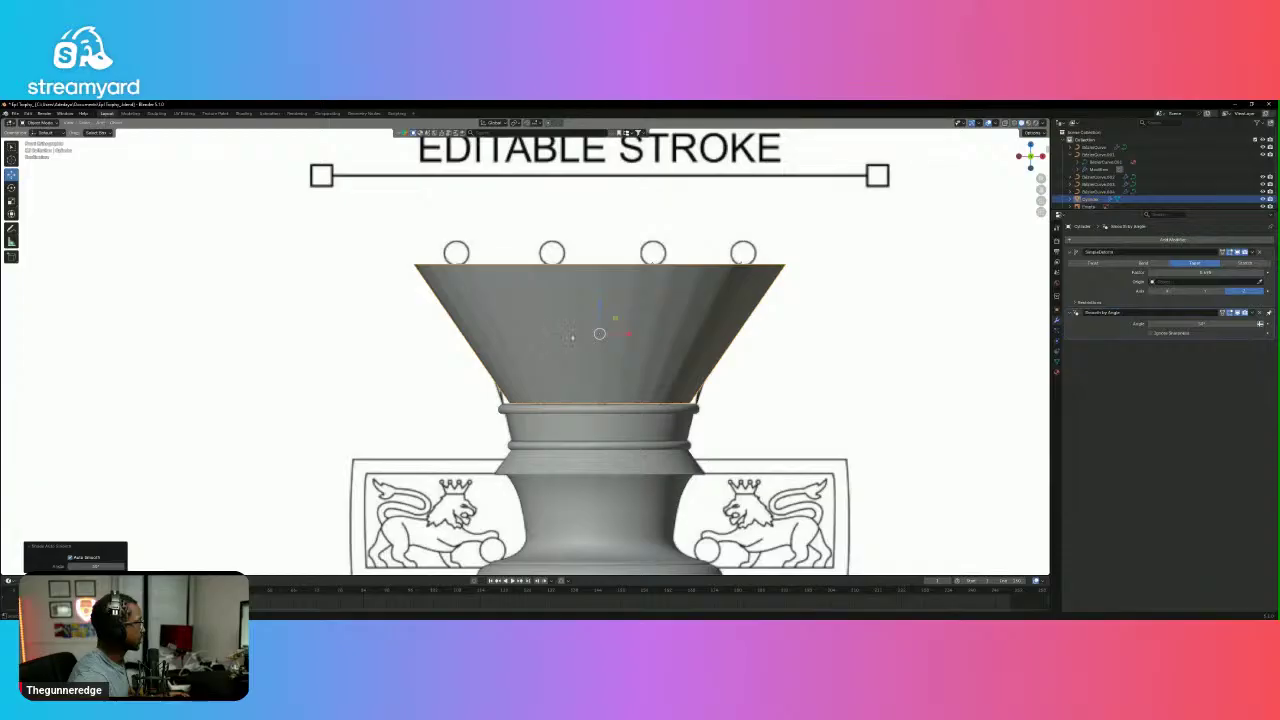
left_click(695, 344)
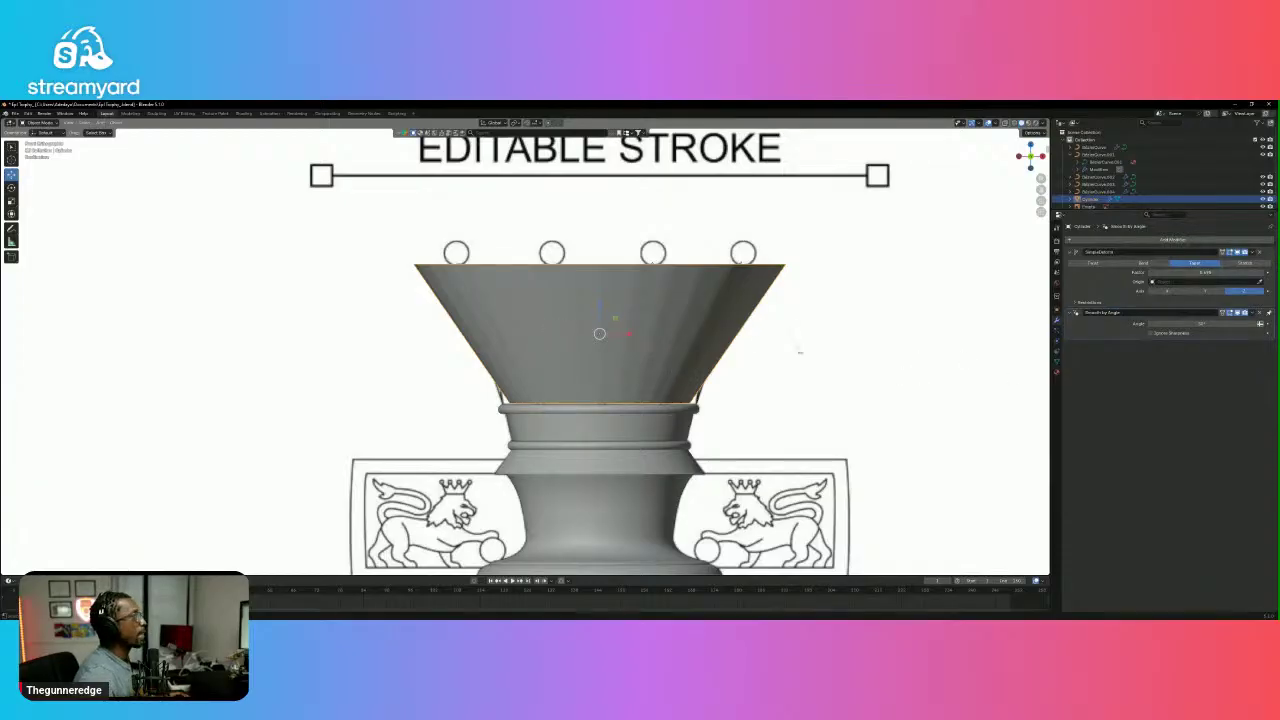
Examine the tapered crown cylinder from several angles against the trophy body and the reference drawing.
middle_click_drag(799, 352, 759, 393)
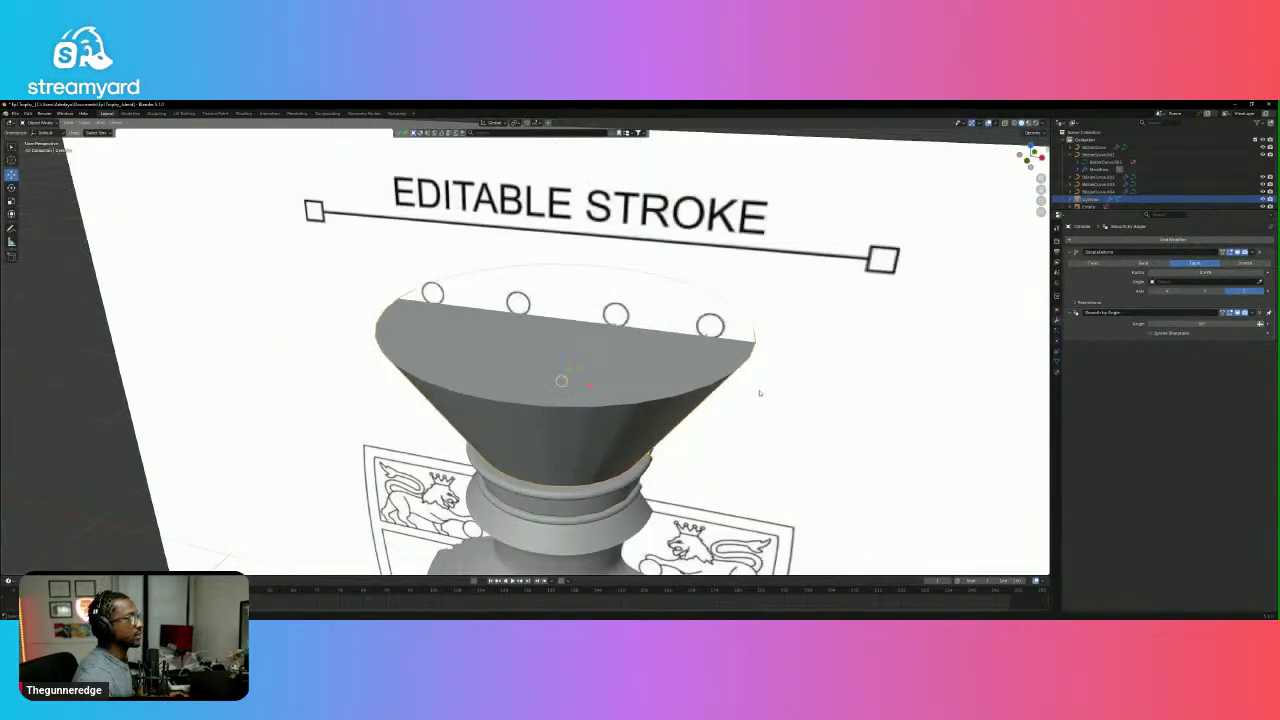
scroll(759, 393, "down", 4)
middle_click_drag(707, 427, 767, 438)
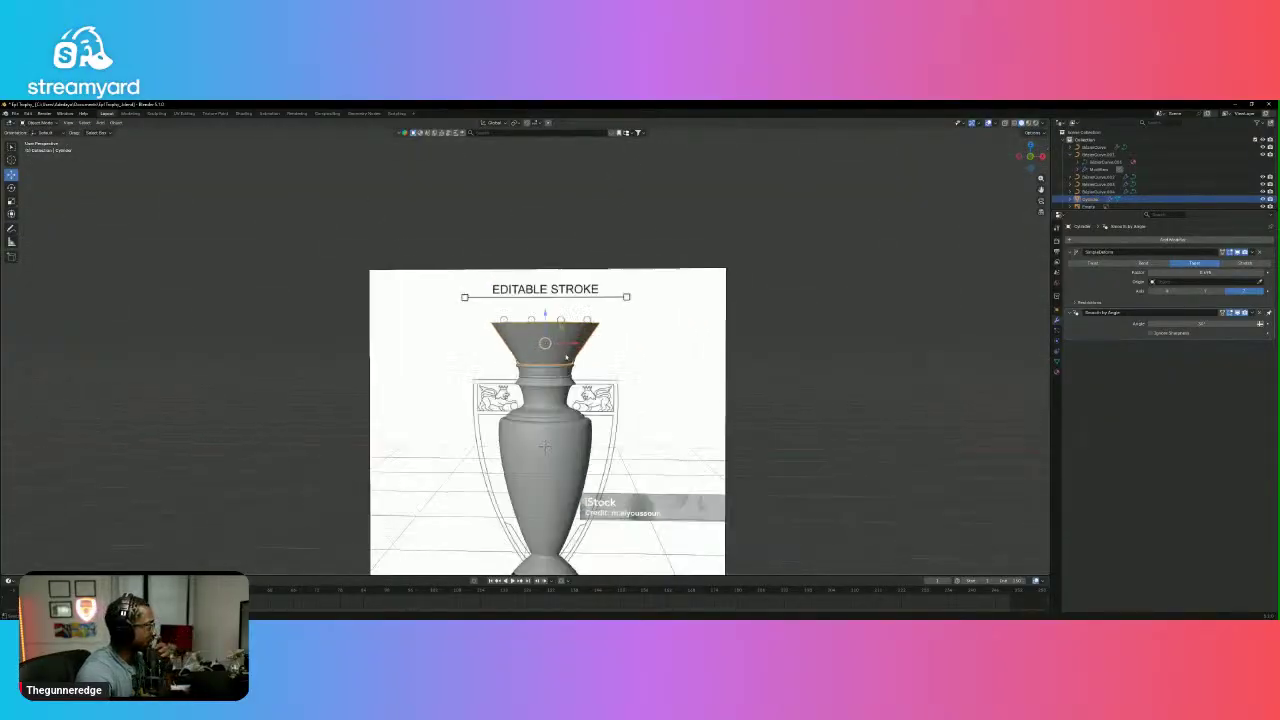
scroll(565, 362, "up", 5)
scroll(604, 363, "down", 3)
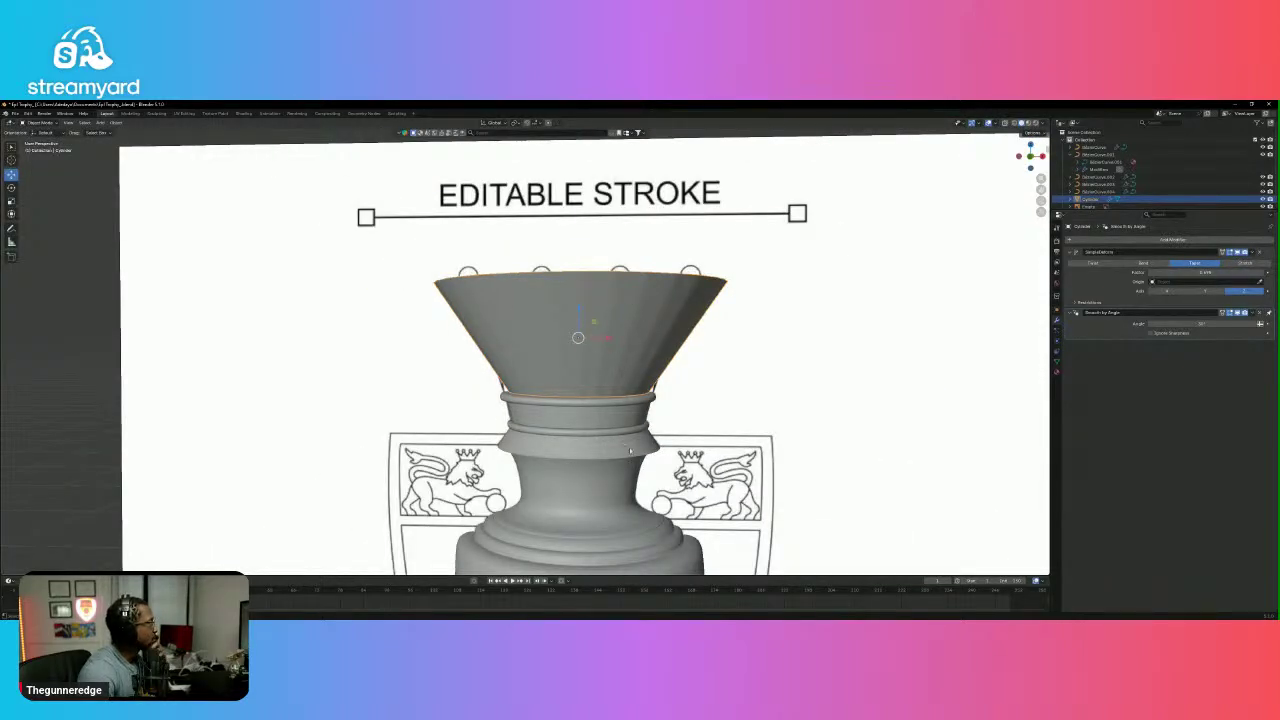
scroll(629, 449, "up", 3)
scroll(628, 448, "down", 3)
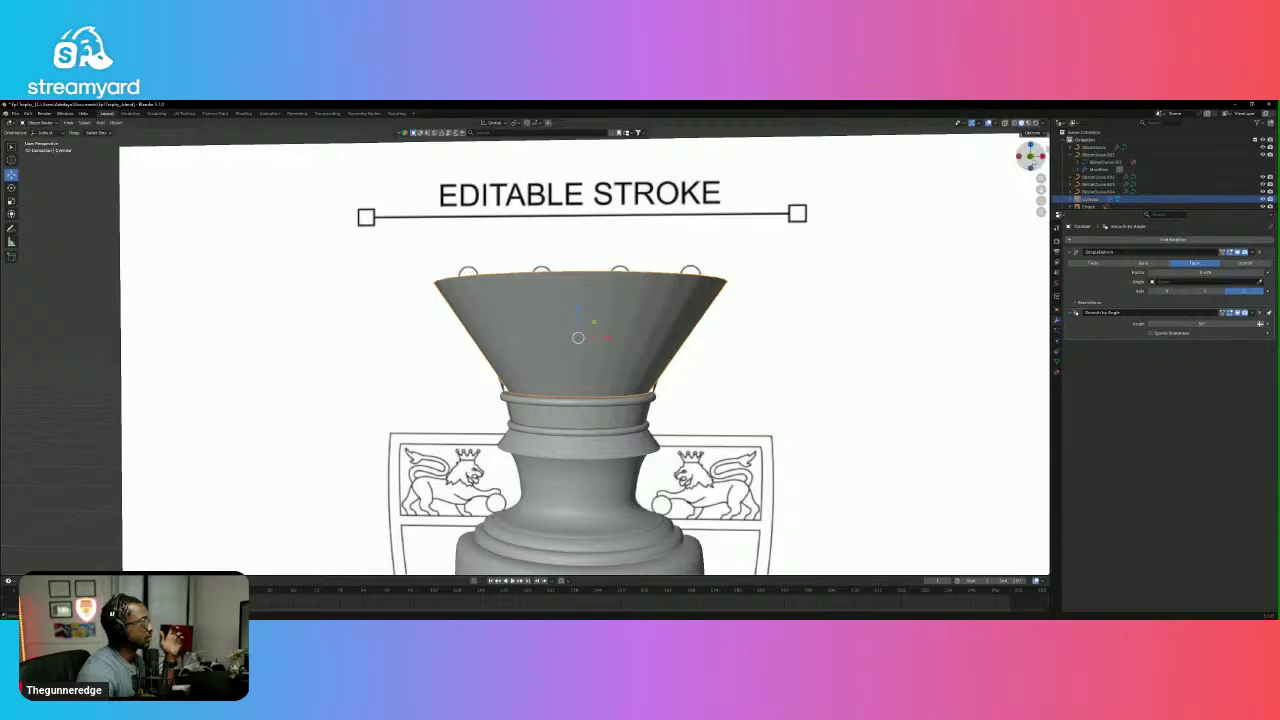
Give the crown cylinder's material a light golden-orange base color, full metallic and a very low roughness.
left_click(1030, 156)
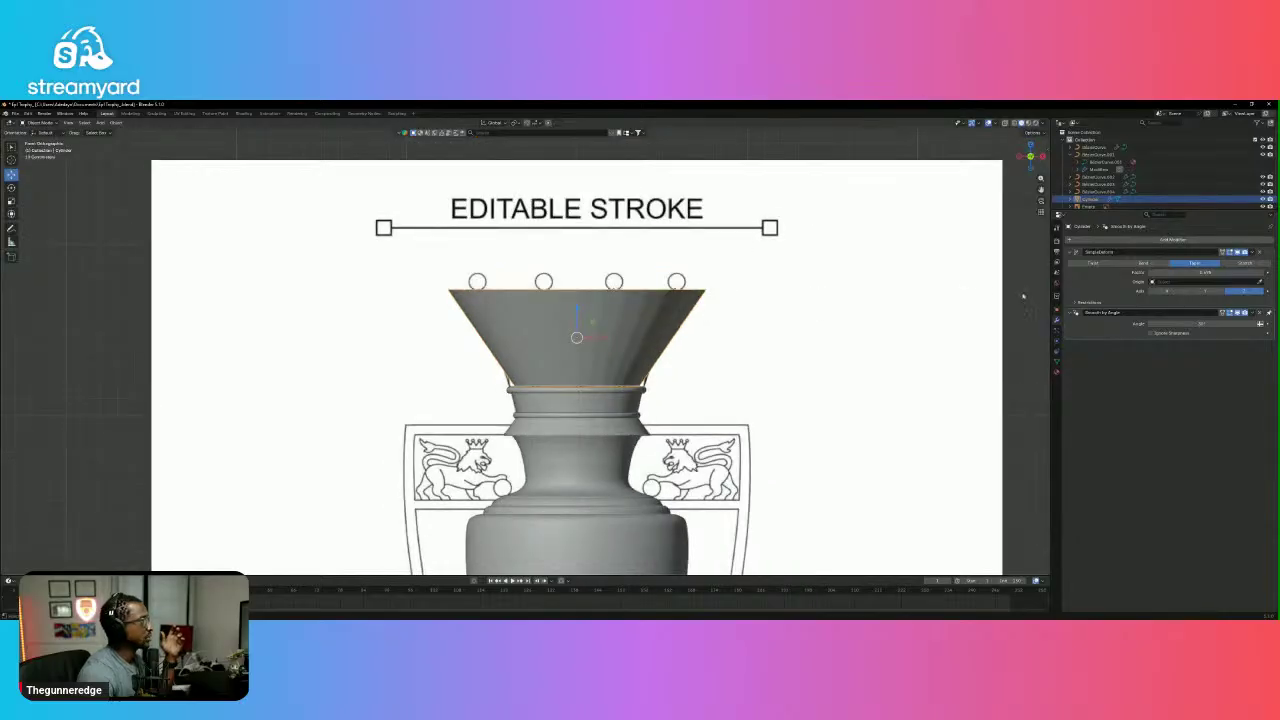
left_click(1056, 373)
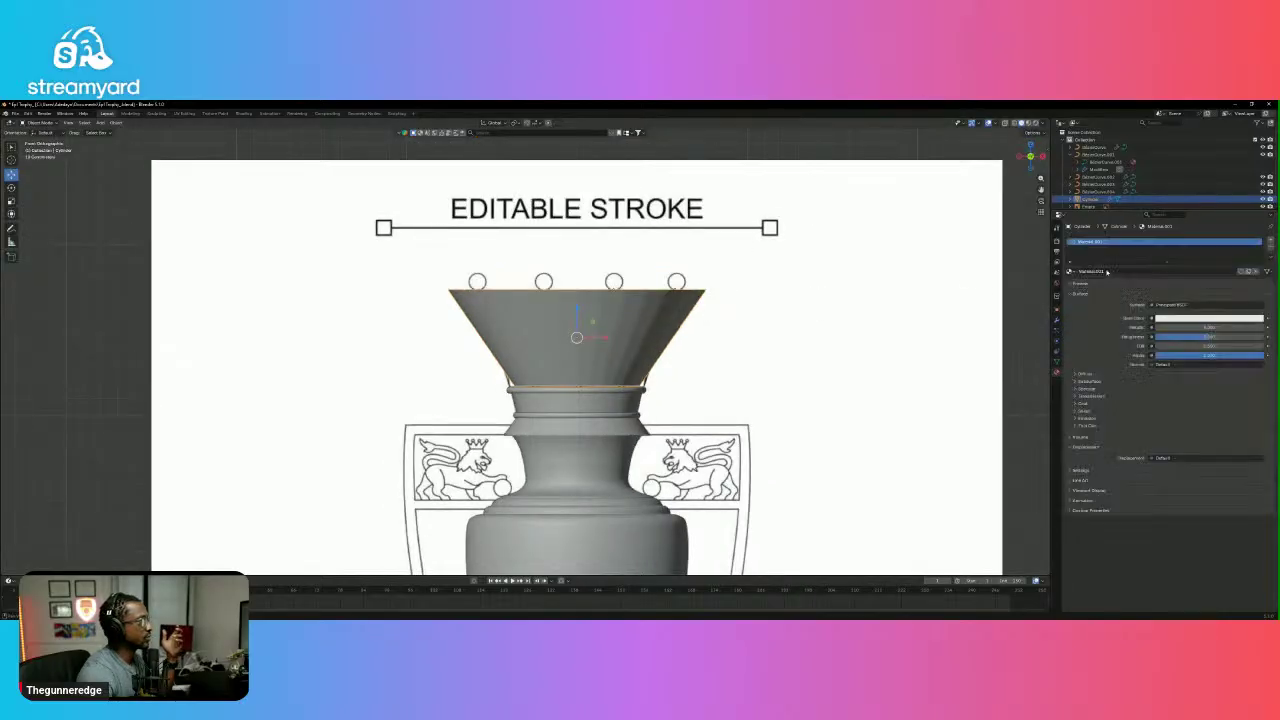
left_click(1192, 320)
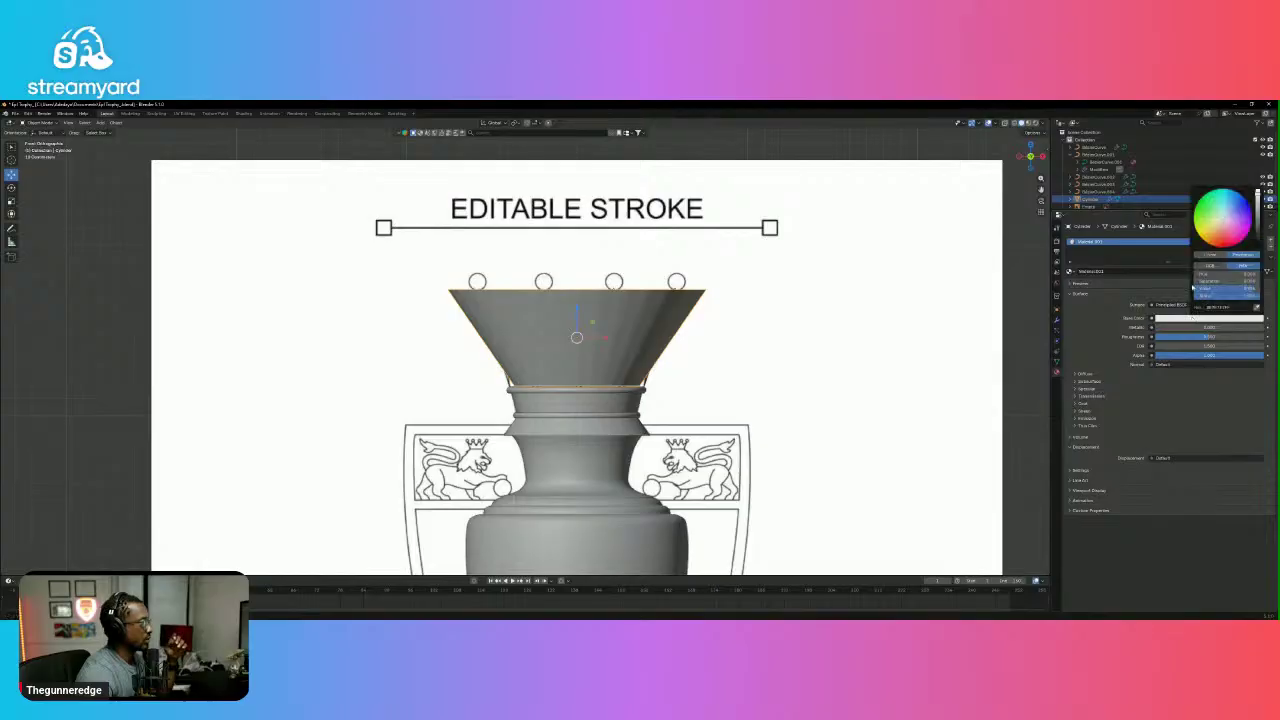
left_click_drag(1221, 227, 1222, 226)
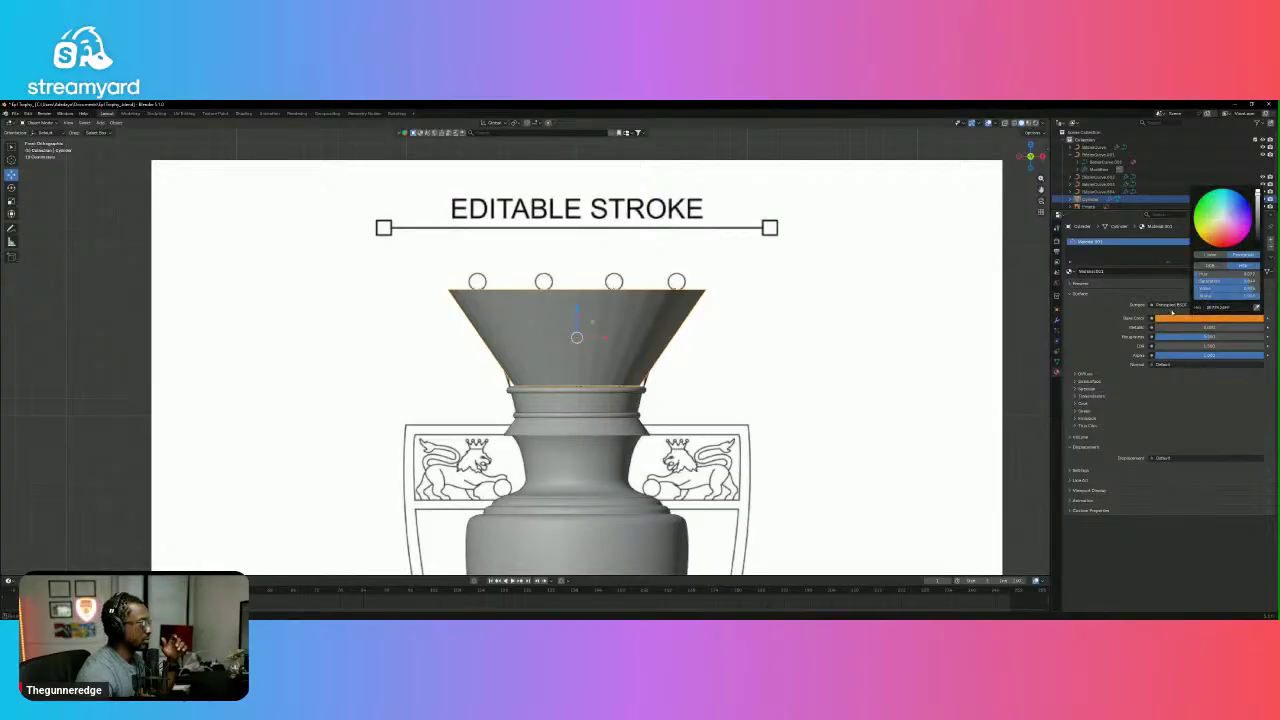
mouse_move(1171, 330)
left_mouse_down()
mouse_move(1240, 330)
mouse_move(1161, 341)
left_mouse_up()
left_click(1177, 320)
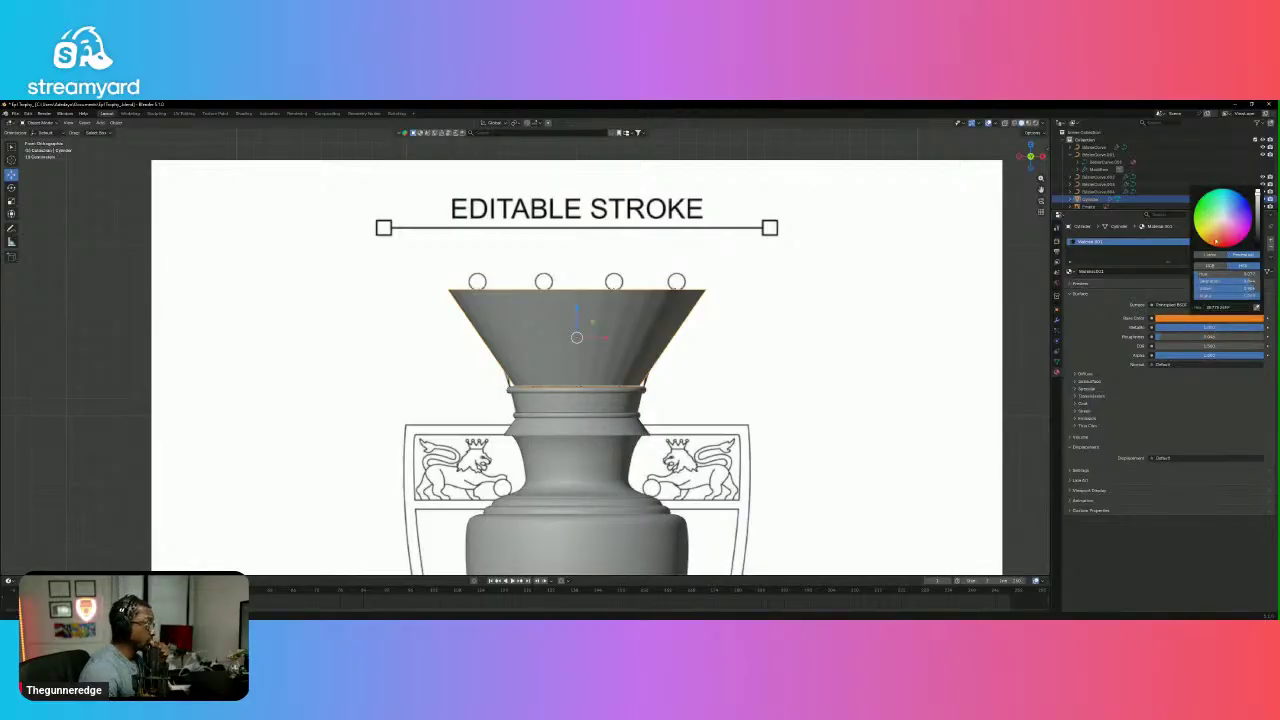
left_click_drag(1216, 241, 1217, 239)
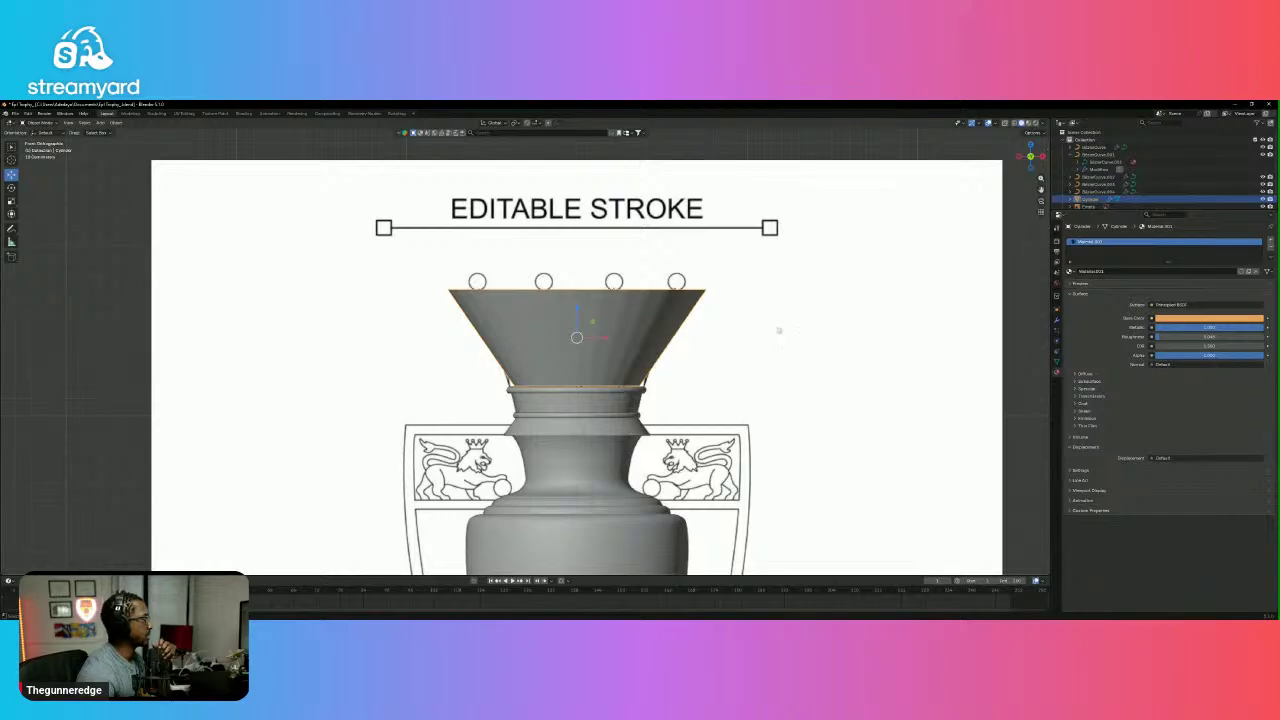
Switch the viewport to rendered shading and hide the reference image to view the whole trophy.
left_click(1029, 122)
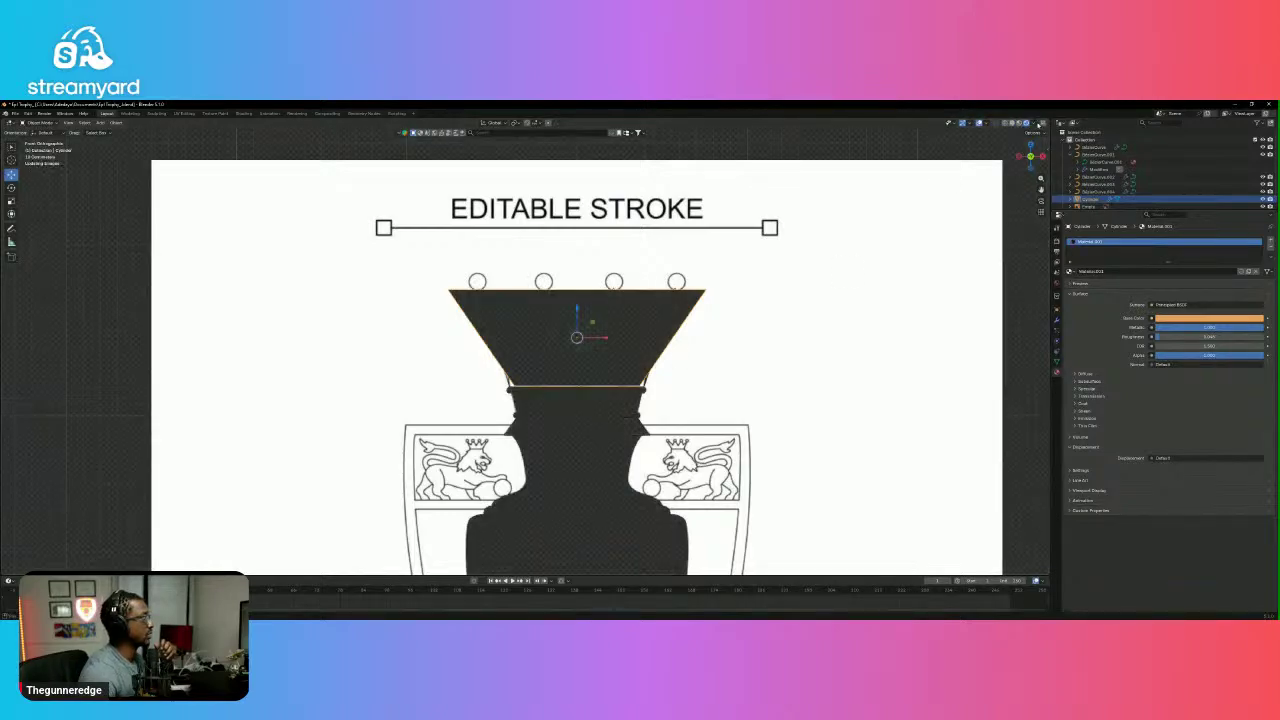
scroll(713, 413, "up", 1)
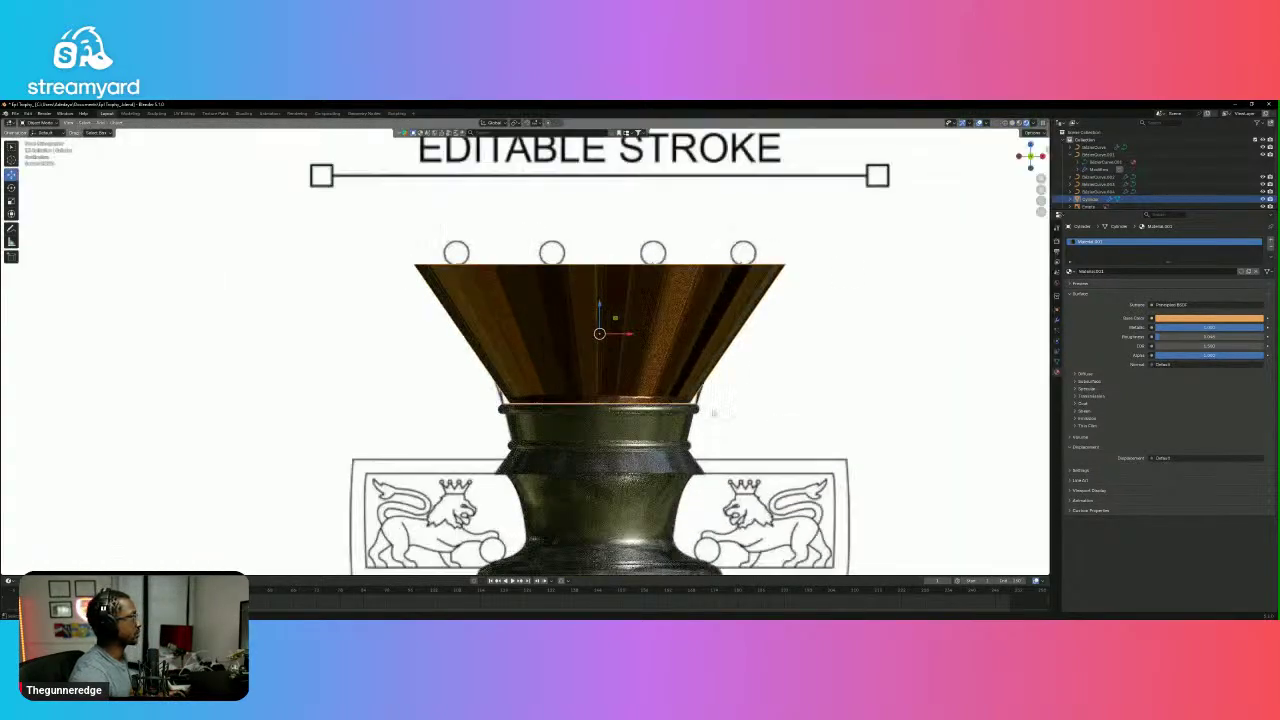
mouse_move(737, 386)
middle_mouse_down()
mouse_move(675, 477)
mouse_move(711, 343)
mouse_move(748, 374)
mouse_move(708, 389)
mouse_move(727, 370)
middle_mouse_up()
scroll(715, 430, "up", 2)
scroll(700, 460, "down", 5)
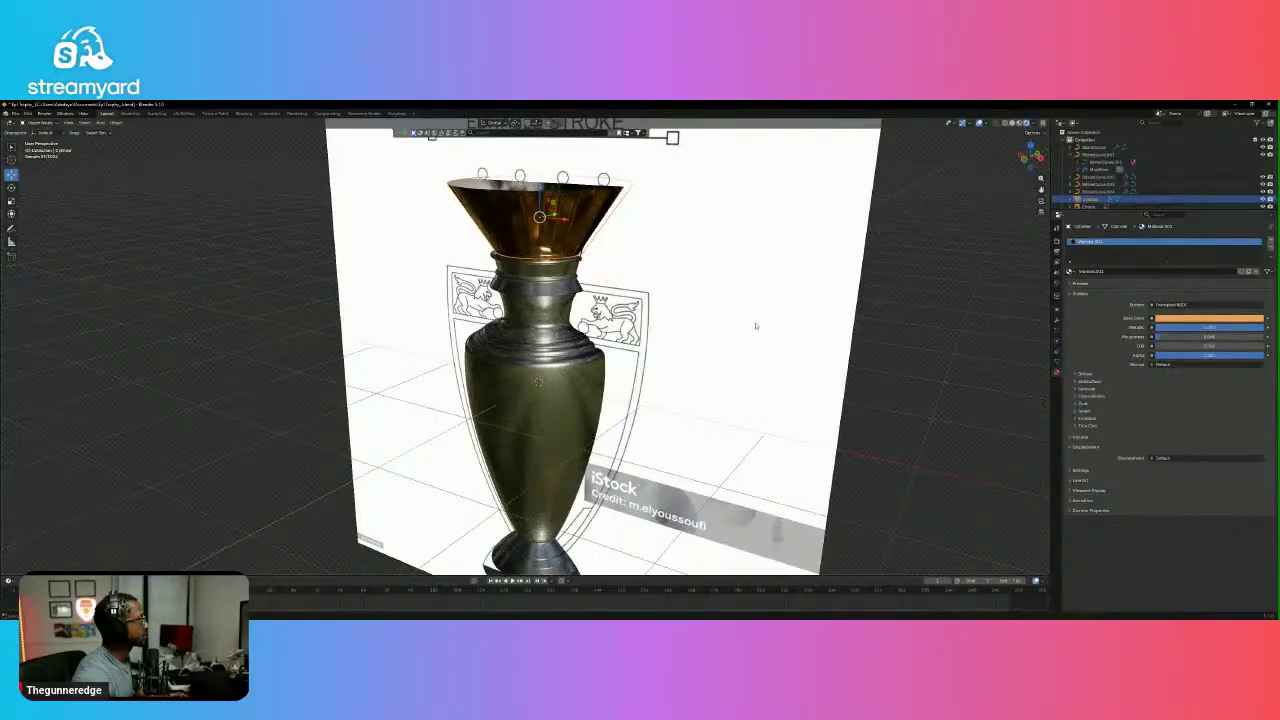
left_click(1263, 208)
middle_click_drag(691, 403, 632, 229)
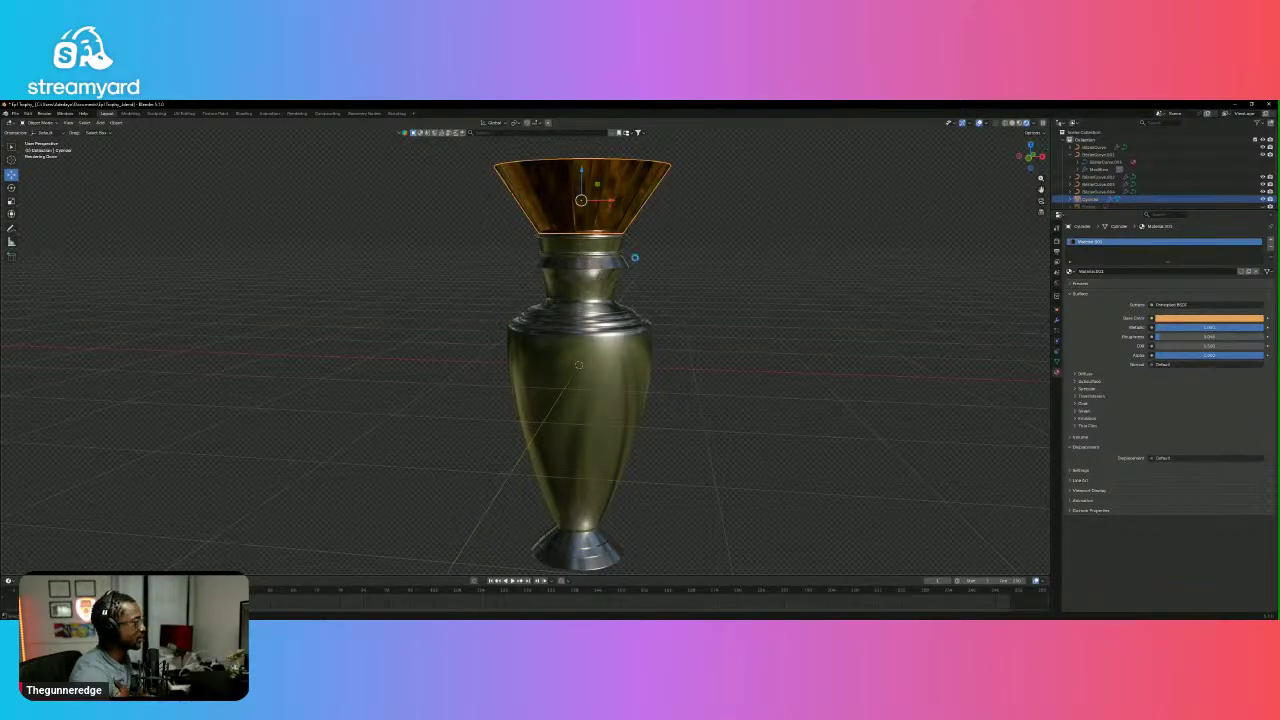
key("ctrl+z")
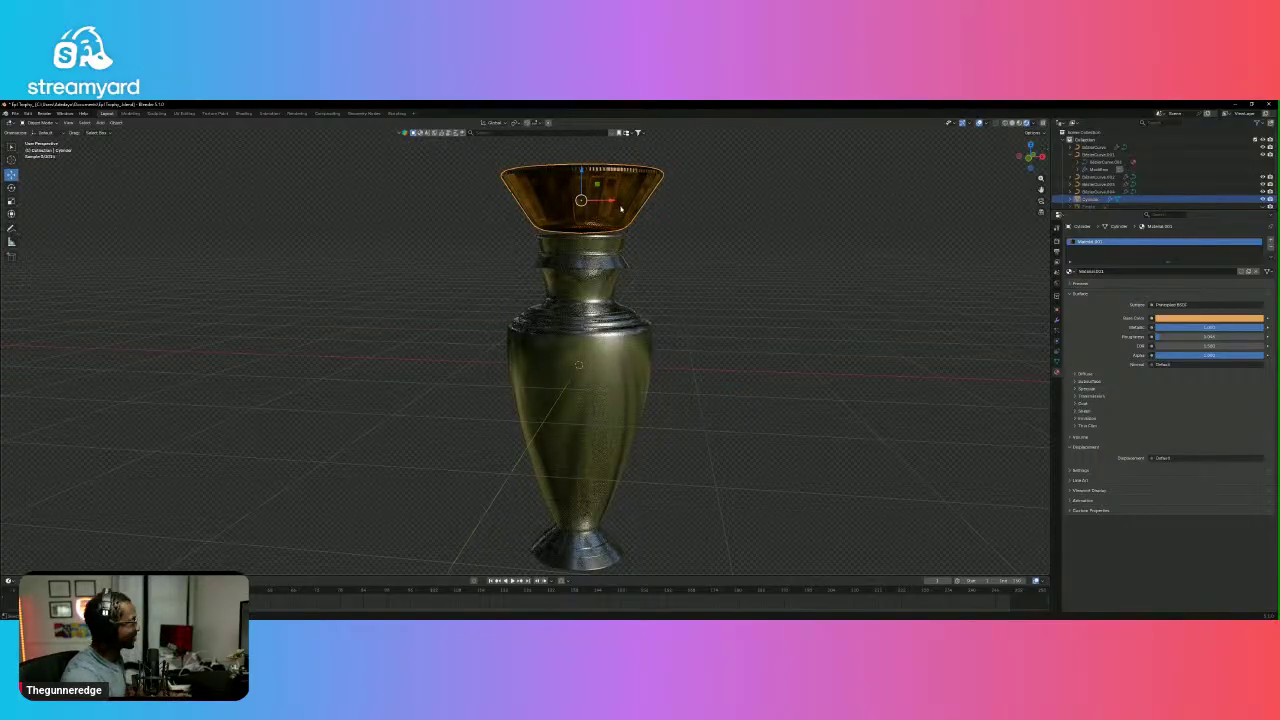
left_click(715, 209)
key("ctrl+z")
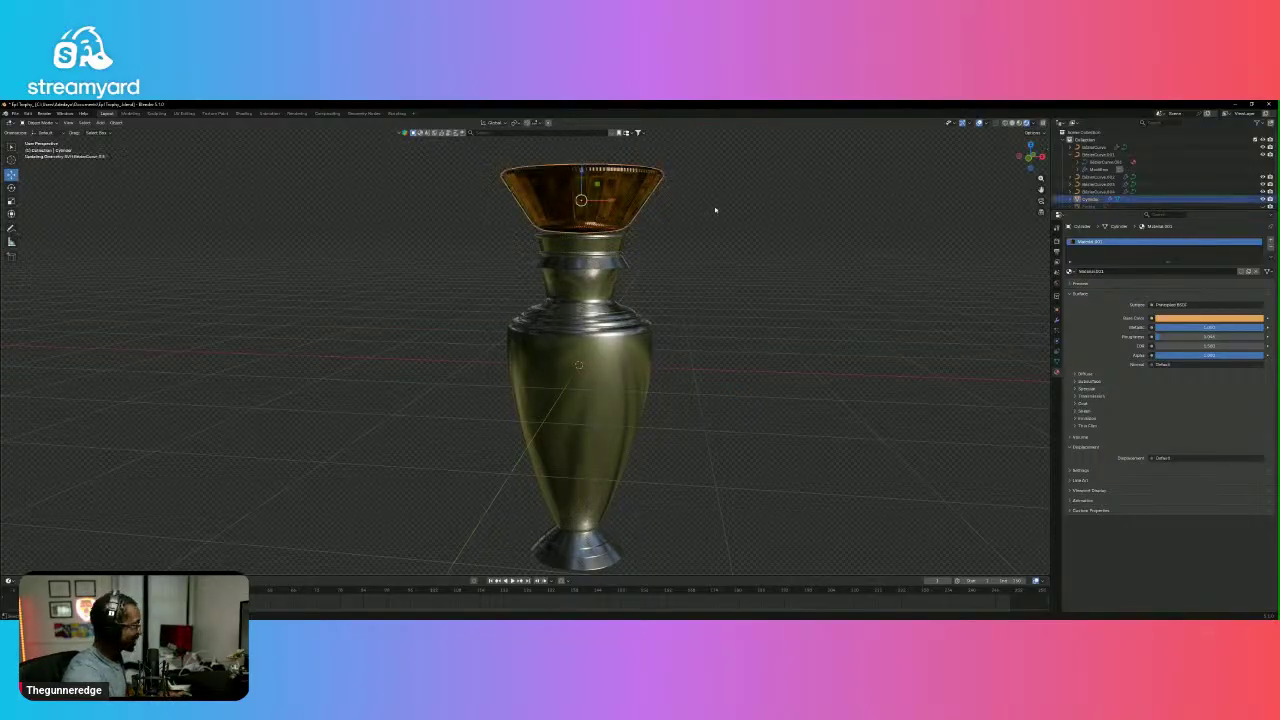
key("ctrl+z")
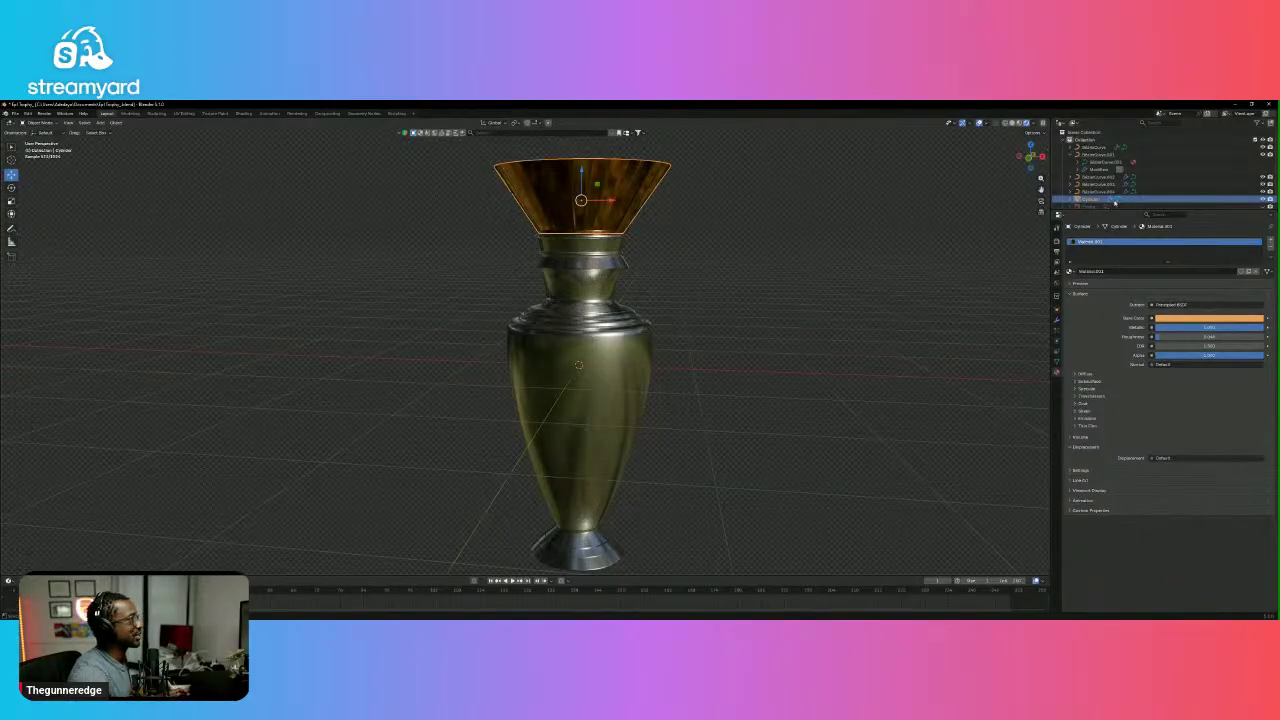
Hide the crown cylinder, and turn on viewport display of the Screw modifier on the zigzag crown curve.
left_click(1264, 199)
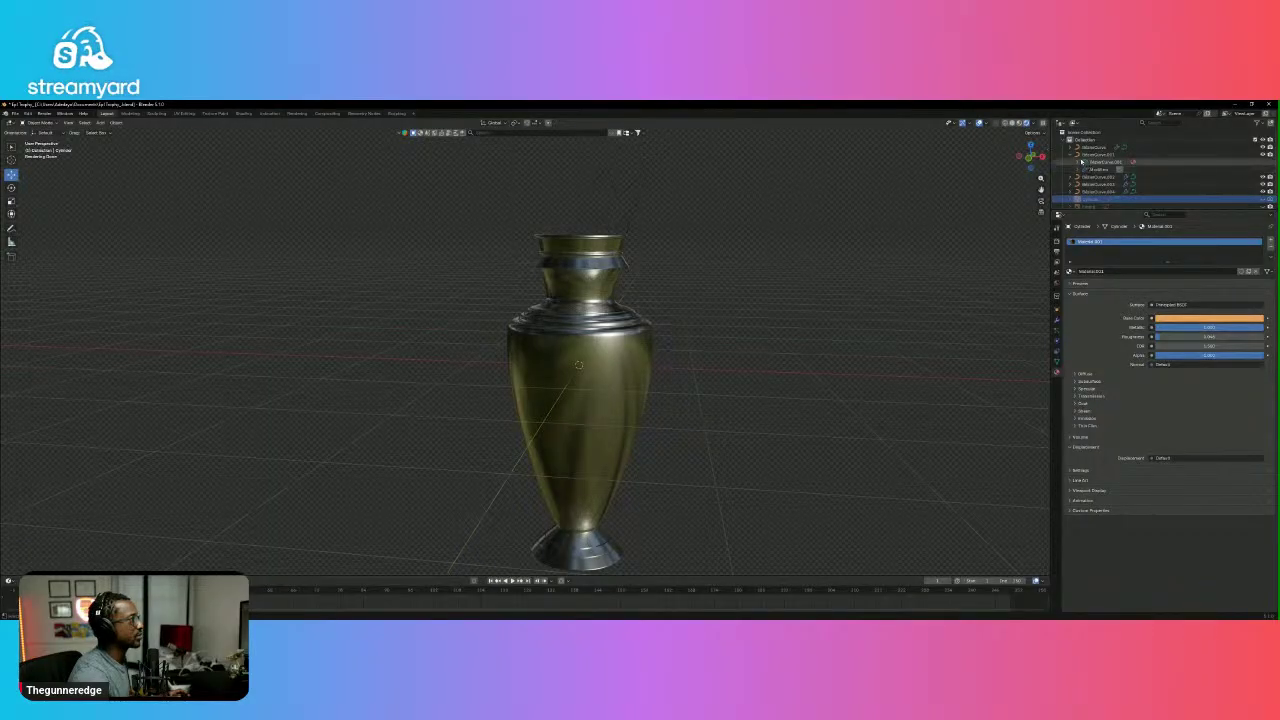
left_click(1072, 155)
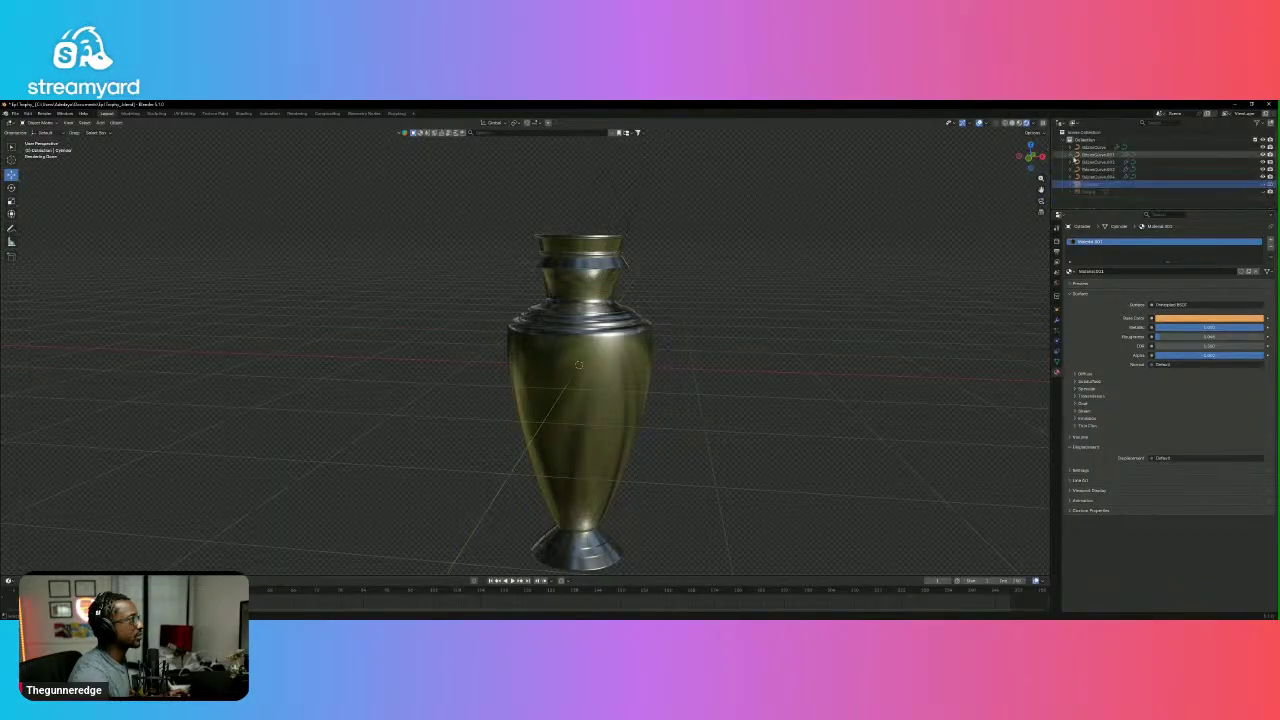
left_click(1105, 177)
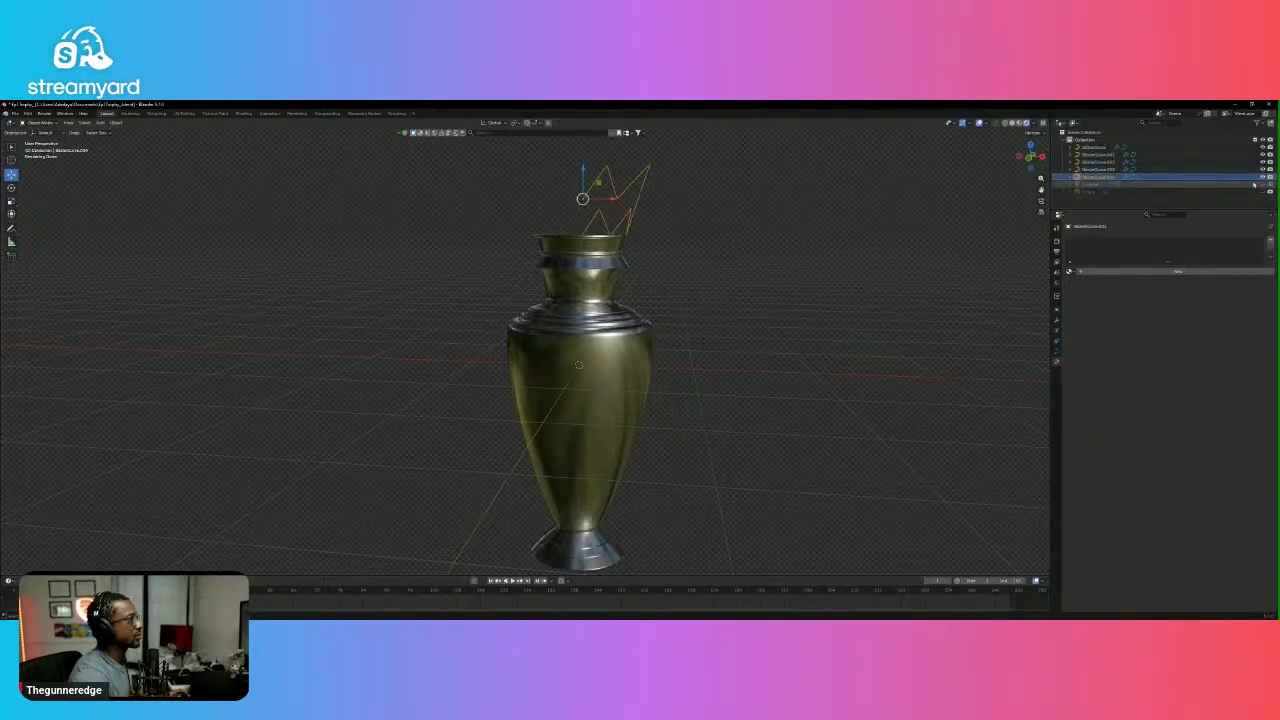
left_click(1057, 321)
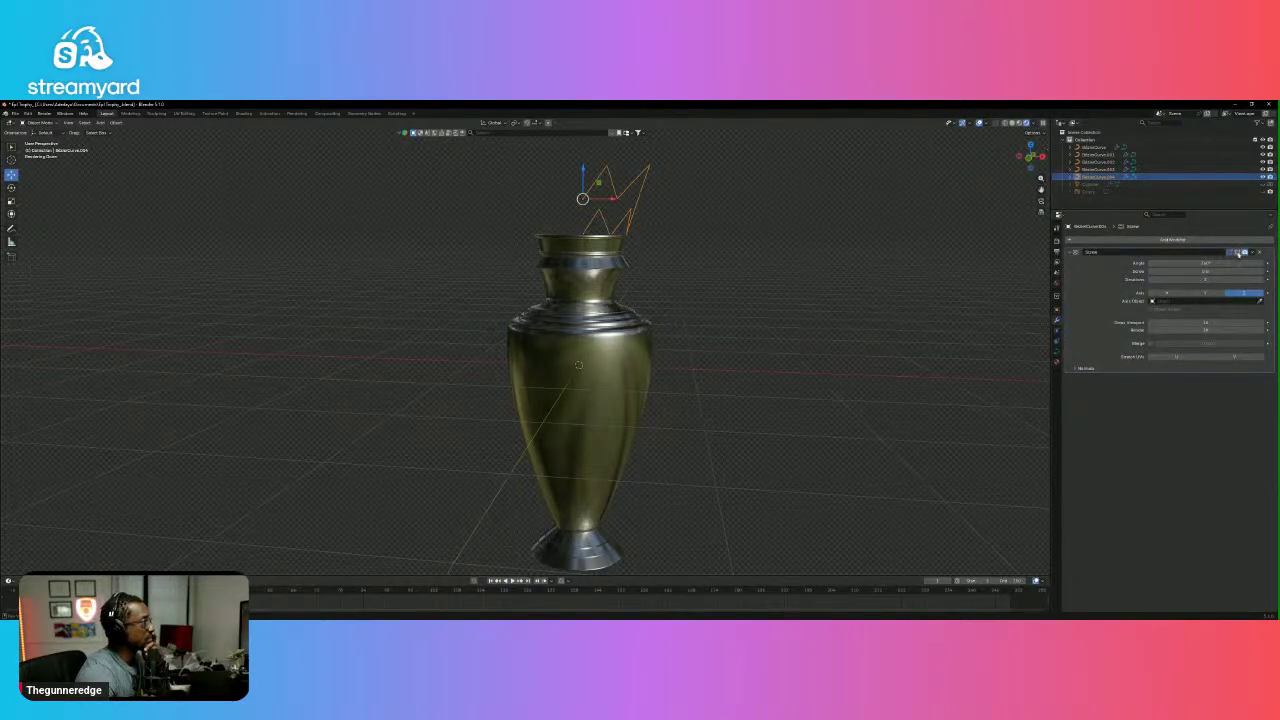
left_click(1238, 252)
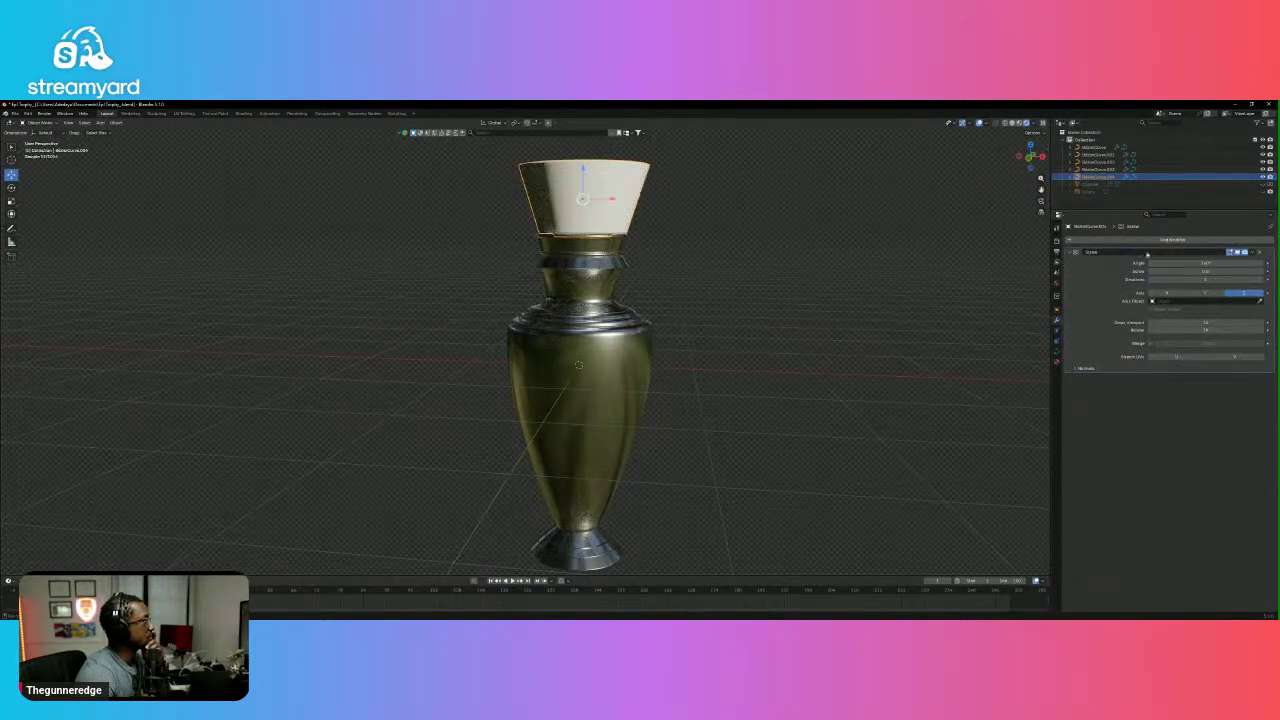
Assign the existing golden-orange metallic material to the revolved crown curve.
left_click(1057, 362)
left_click(1070, 271)
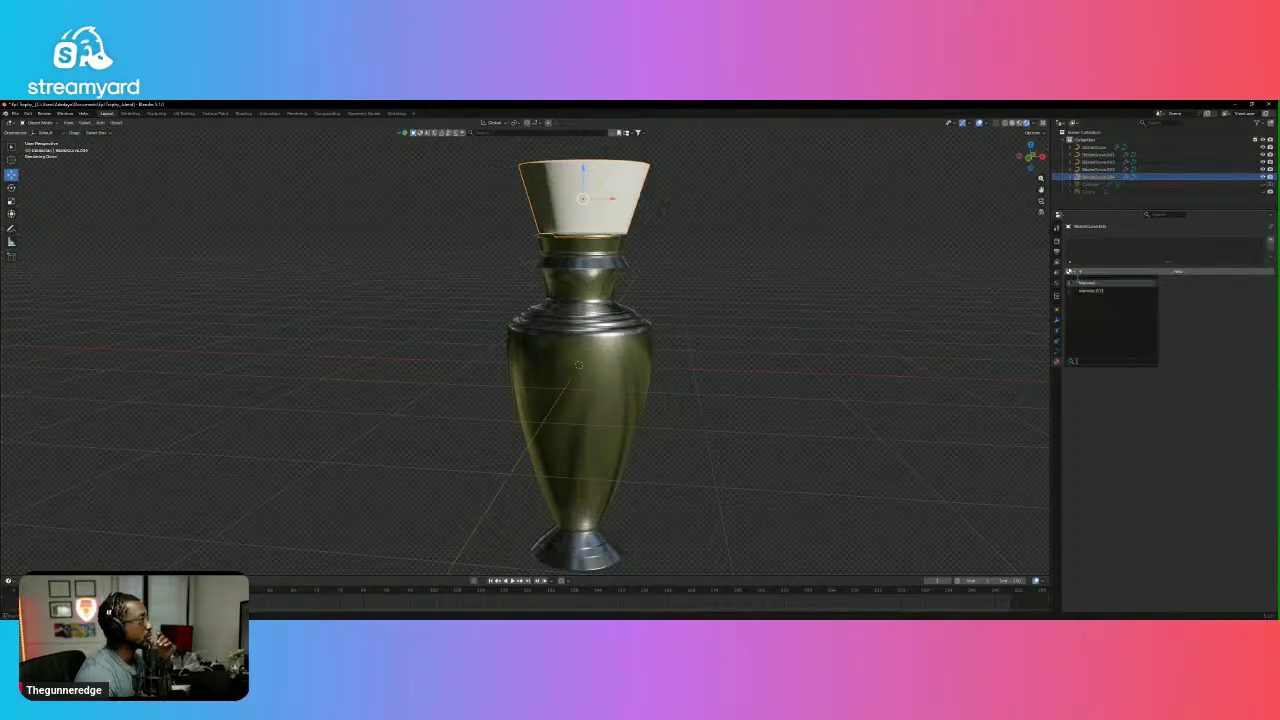
left_click(1073, 290)
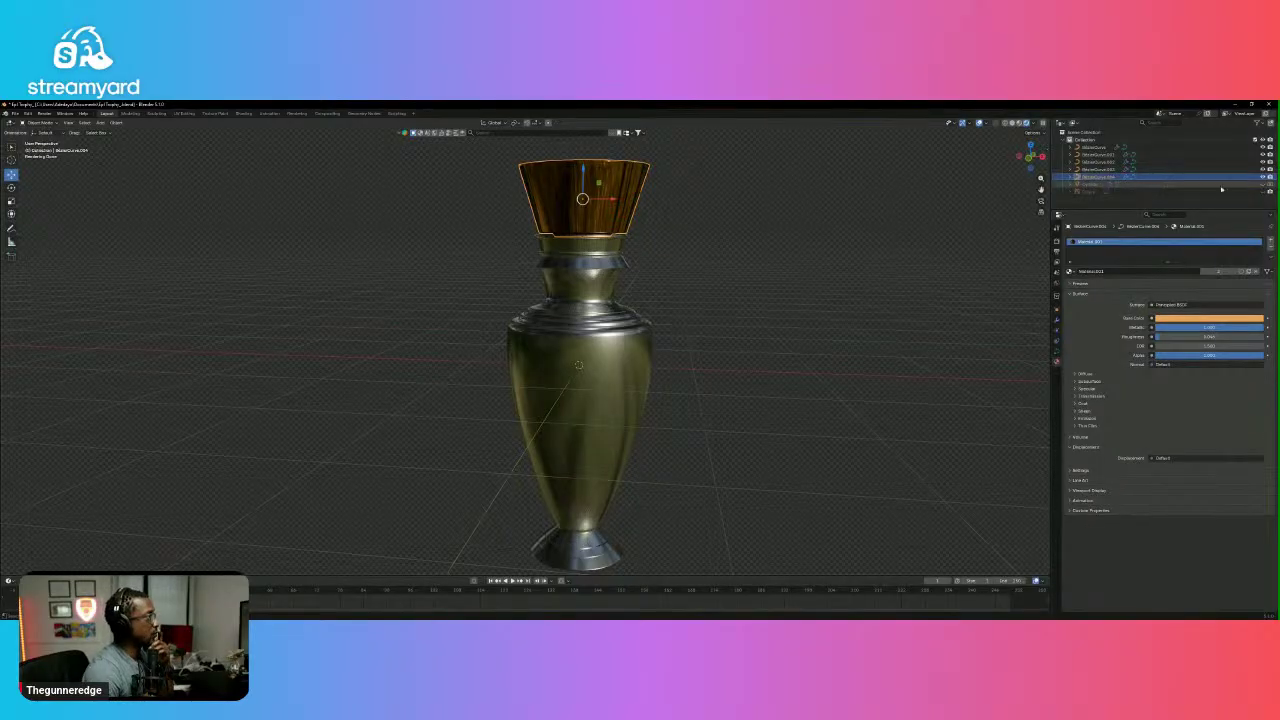
Hide the revolved crown curve and show the reference drawing again in front view behind the trophy's neck.
left_click(1264, 176)
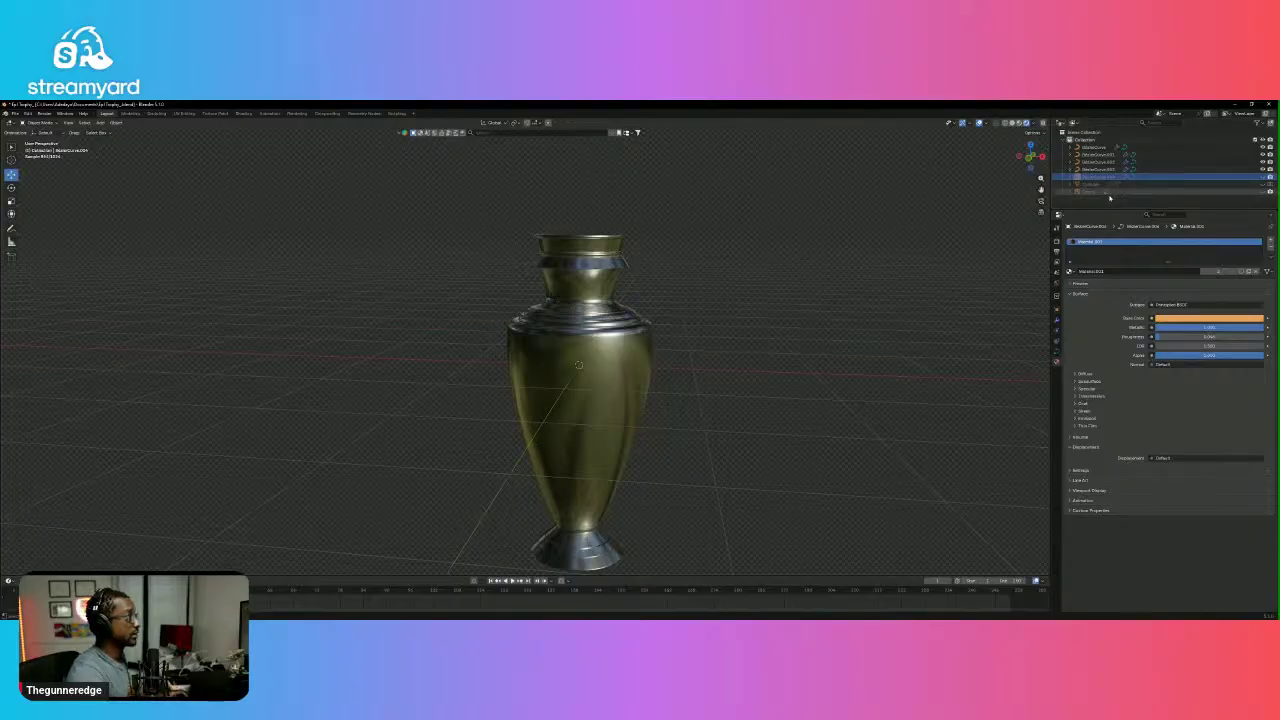
left_click(1264, 191)
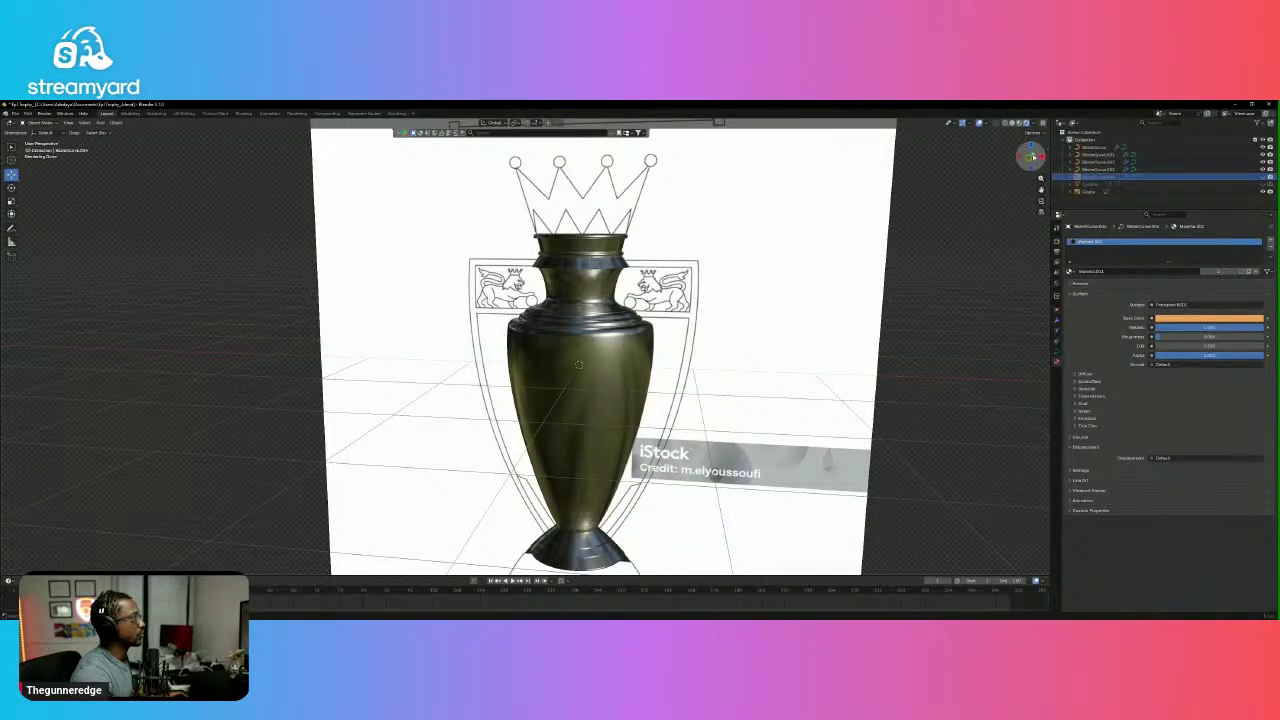
left_click(1032, 158)
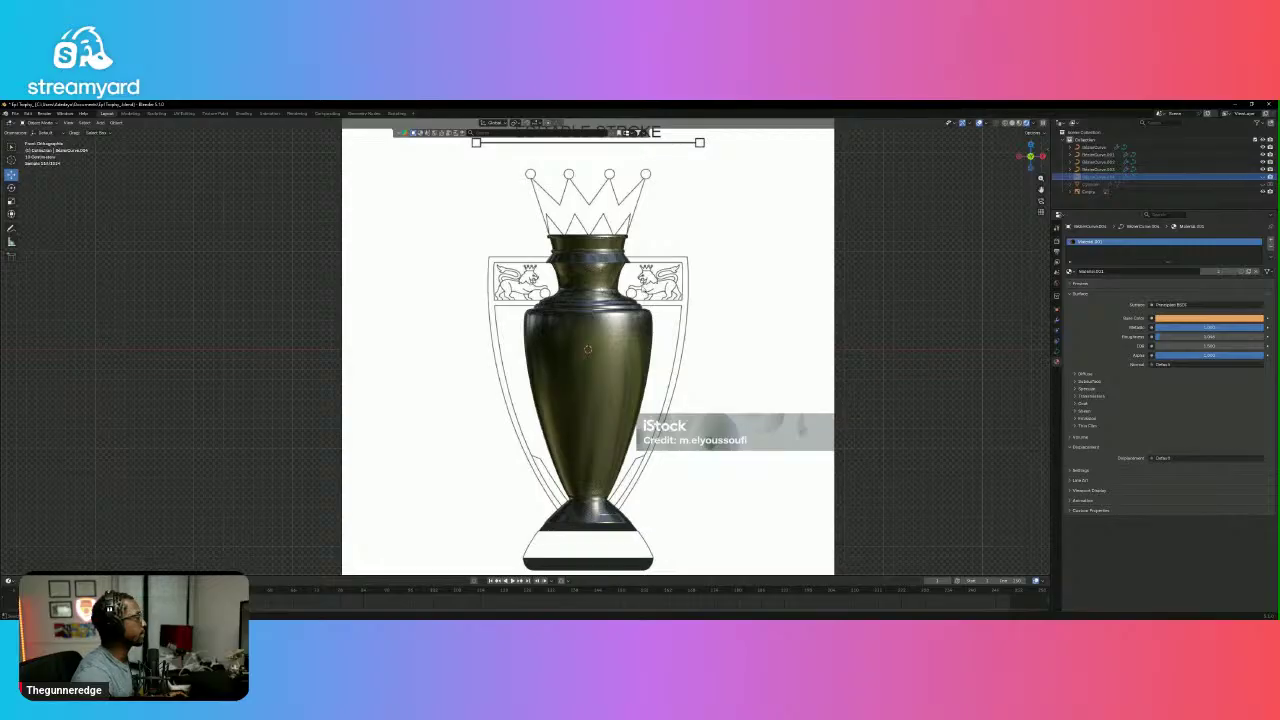
scroll(622, 284, "up", 5)
scroll(741, 306, "down", 3)
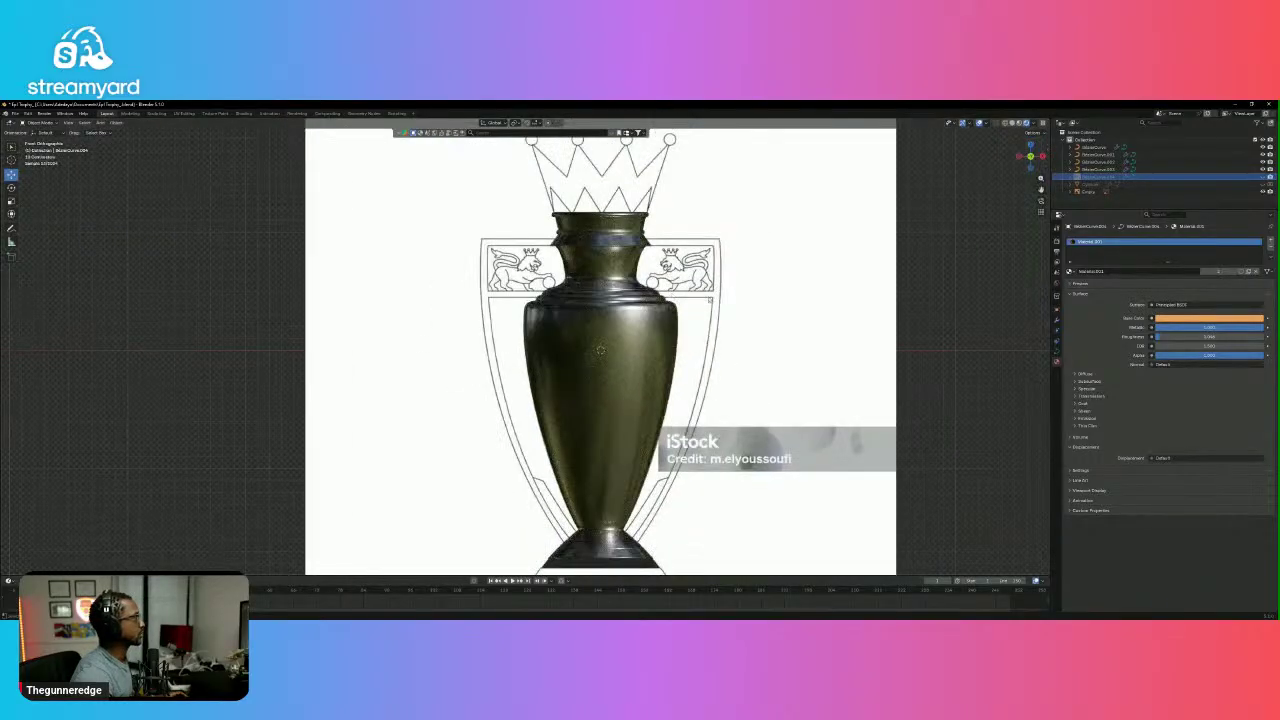
scroll(741, 306, "up", 2)
middle_click_drag(794, 323, 596, 494, "shift")
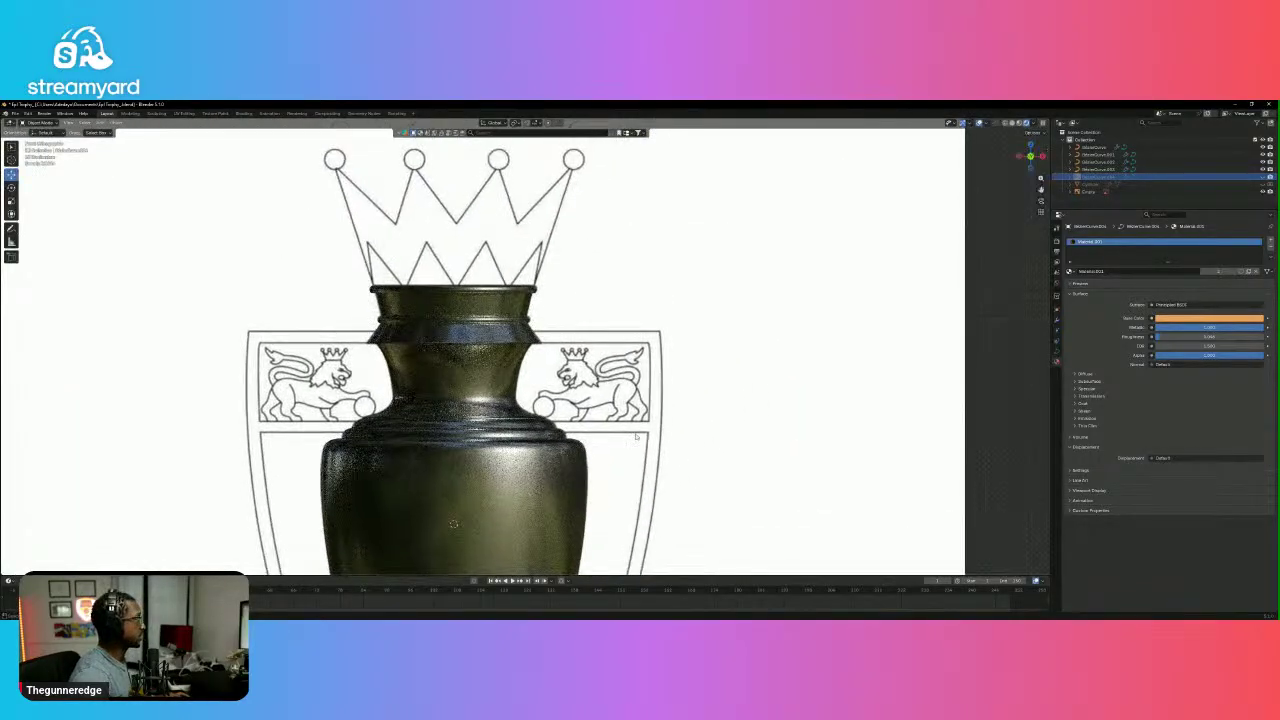
scroll(640, 426, "up", 1)
scroll(423, 348, "up", 2)
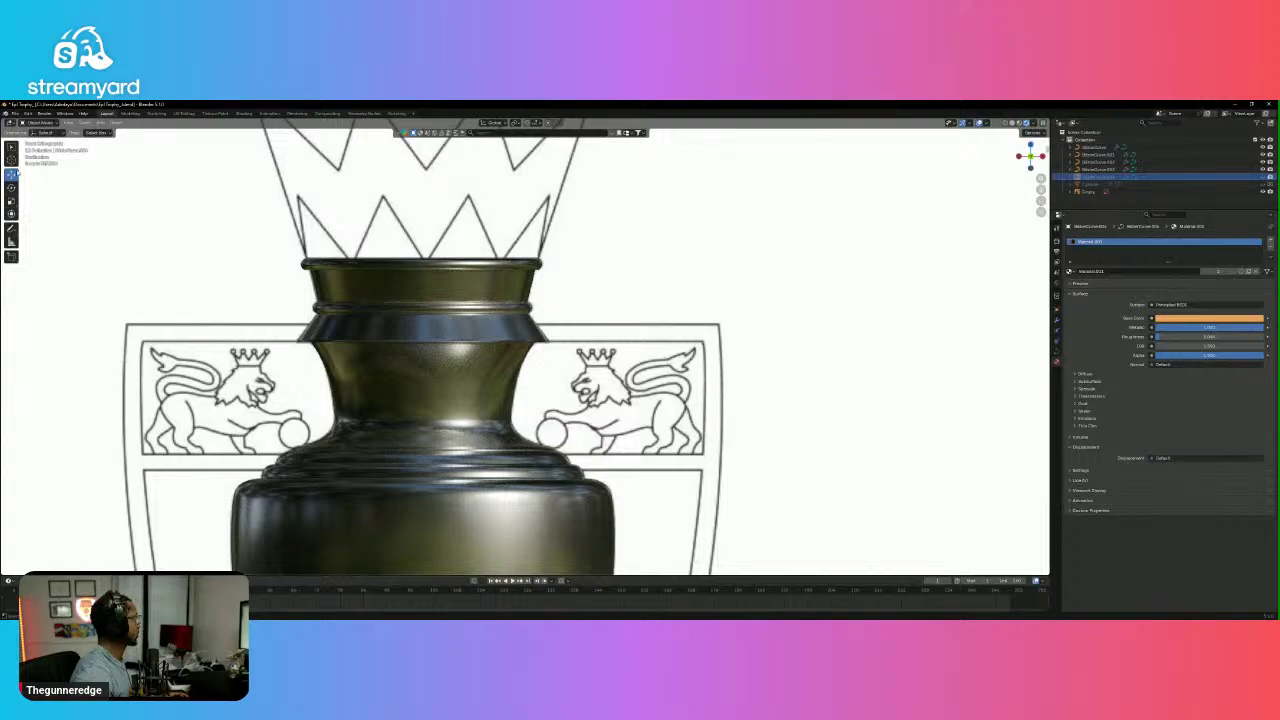
Add a Bezier curve and move it up to the level of the trophy's neck.
left_click(181, 259)
key("shift+a")
mouse_move(166, 259)
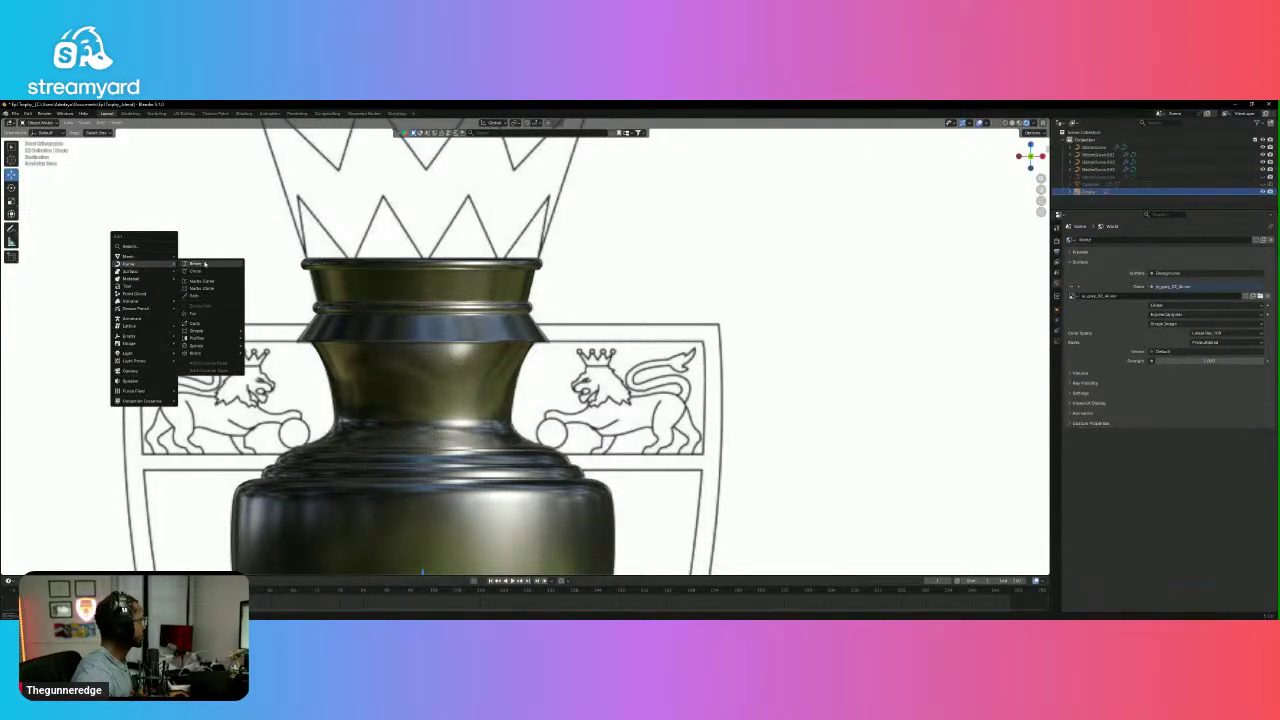
left_click(205, 264)
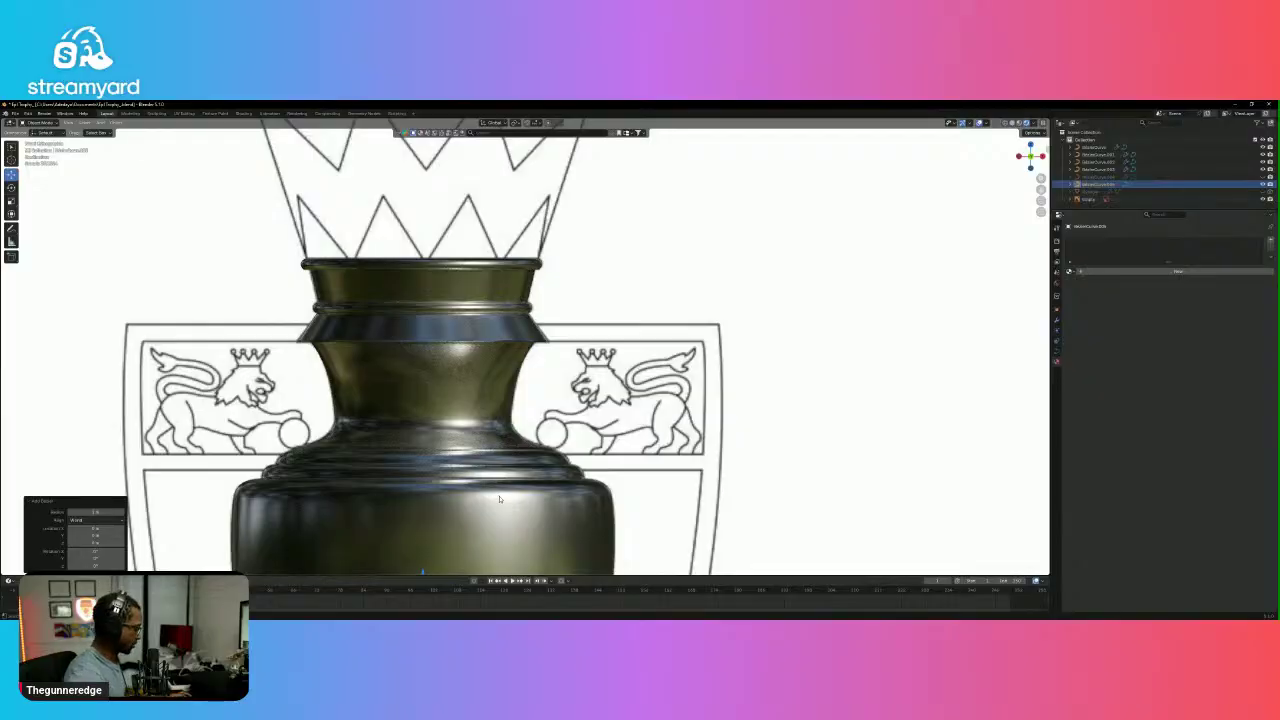
key("g")
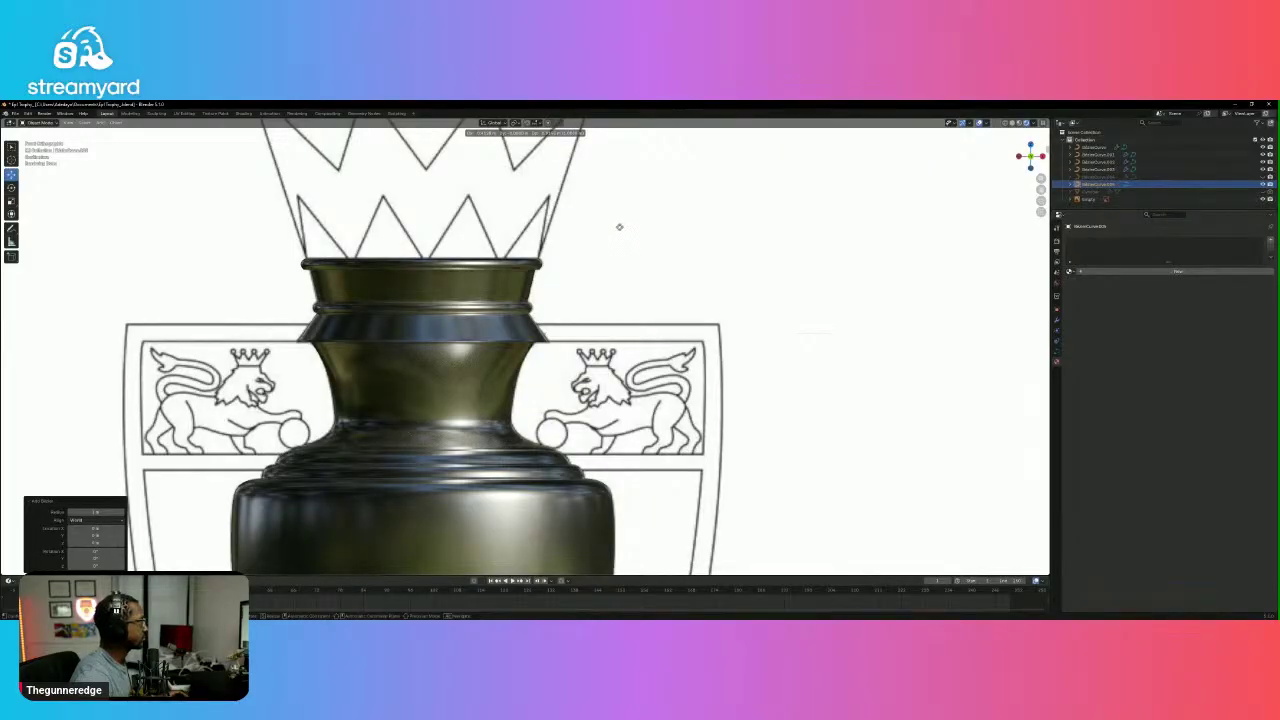
left_click(610, 228)
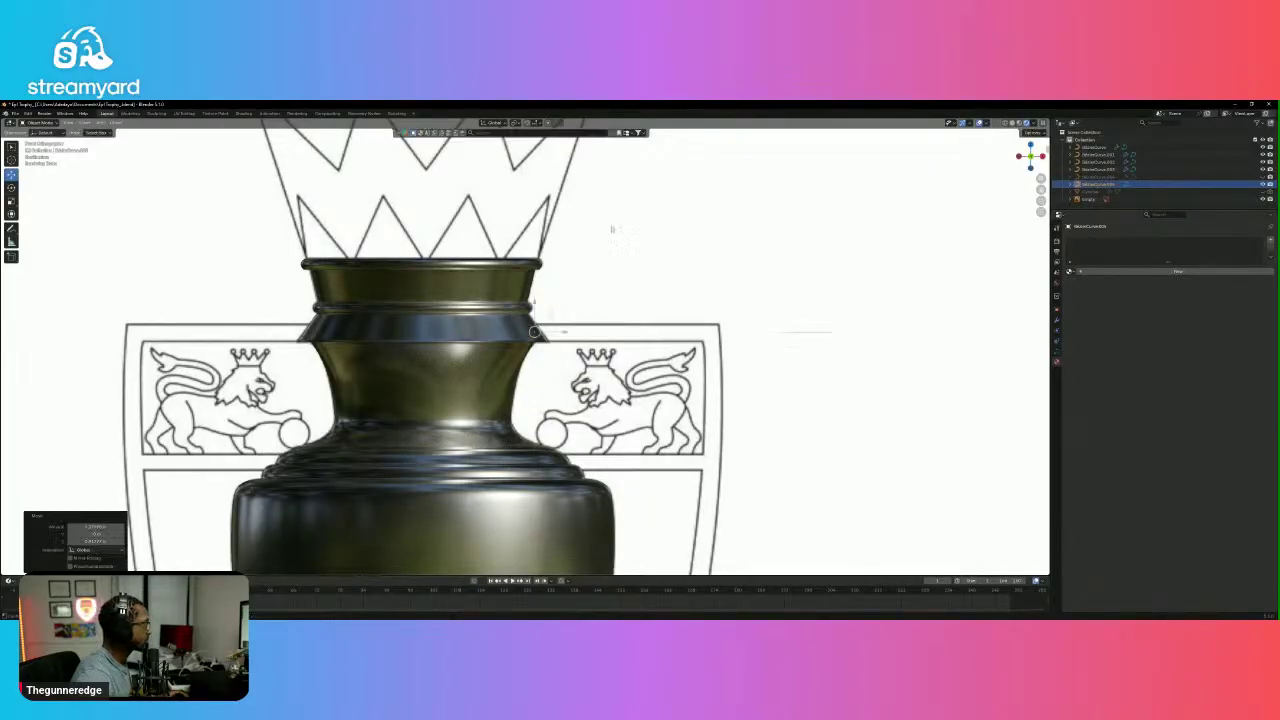
Set the handle type of the new Bezier curve's left control point to Vector in Edit Mode.
key("Tab")
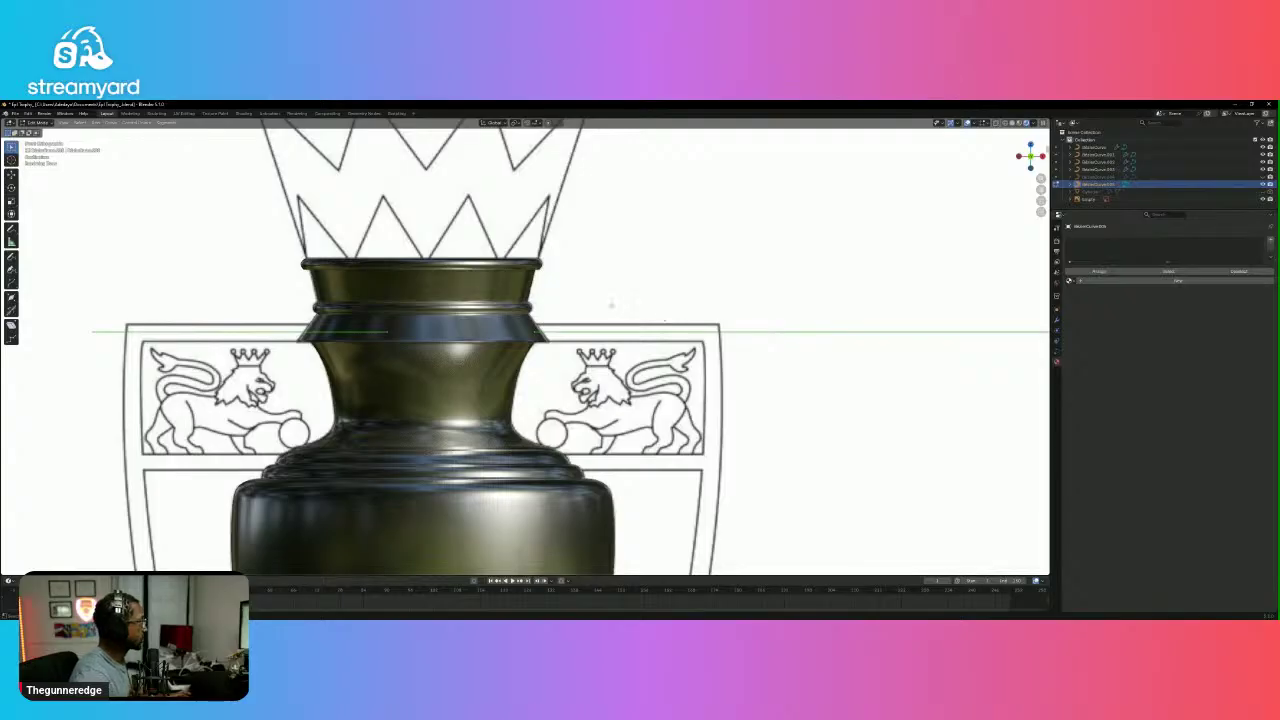
left_click_drag(142, 309, 282, 367)
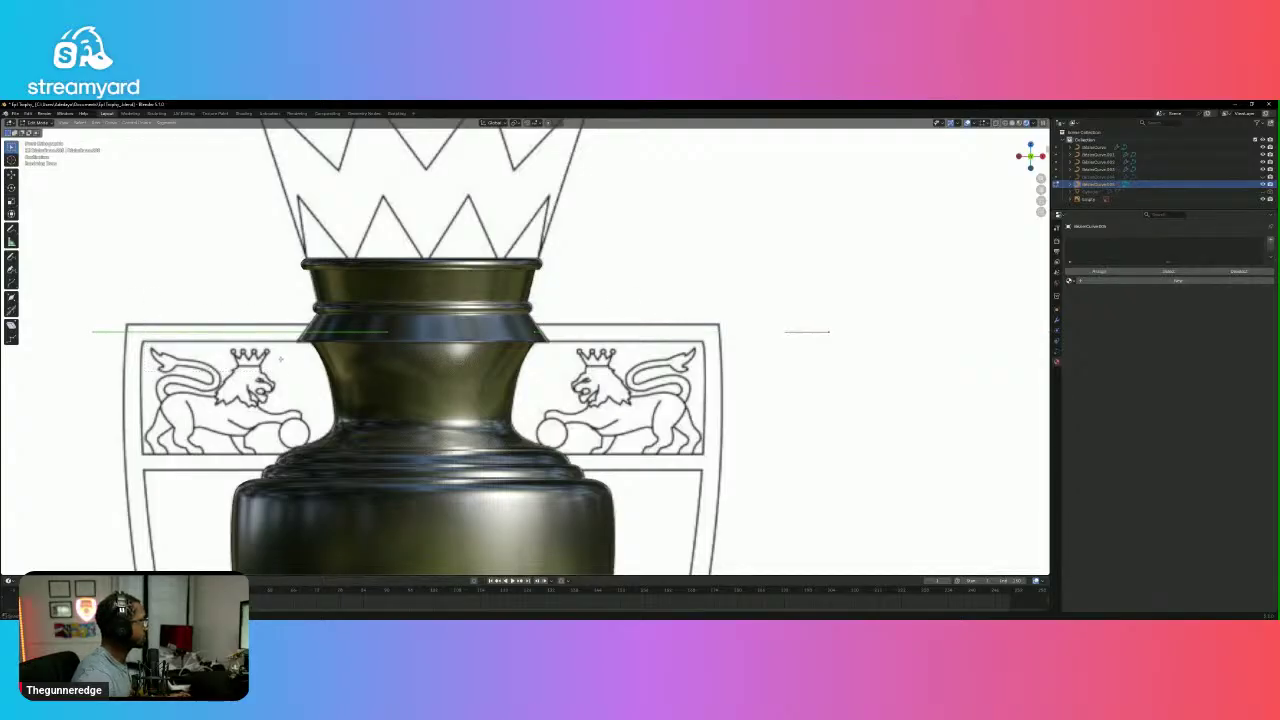
right_click(215, 333)
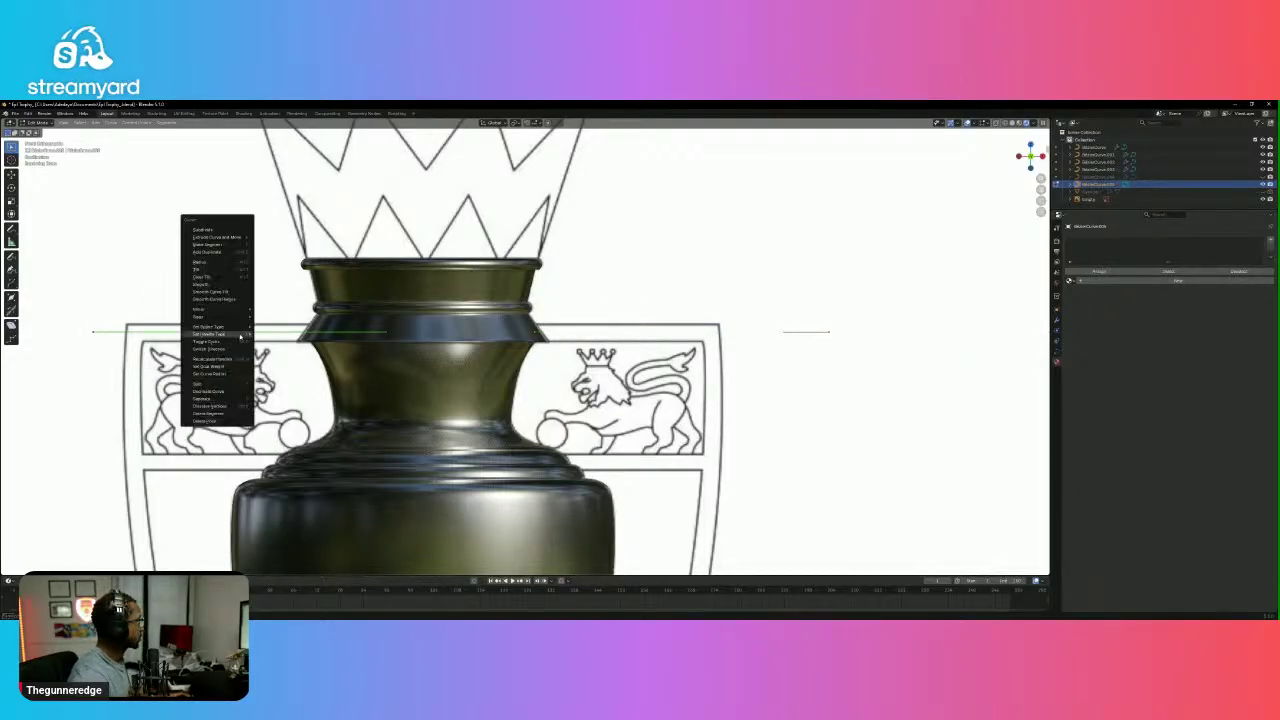
mouse_move(230, 334)
left_click(273, 342)
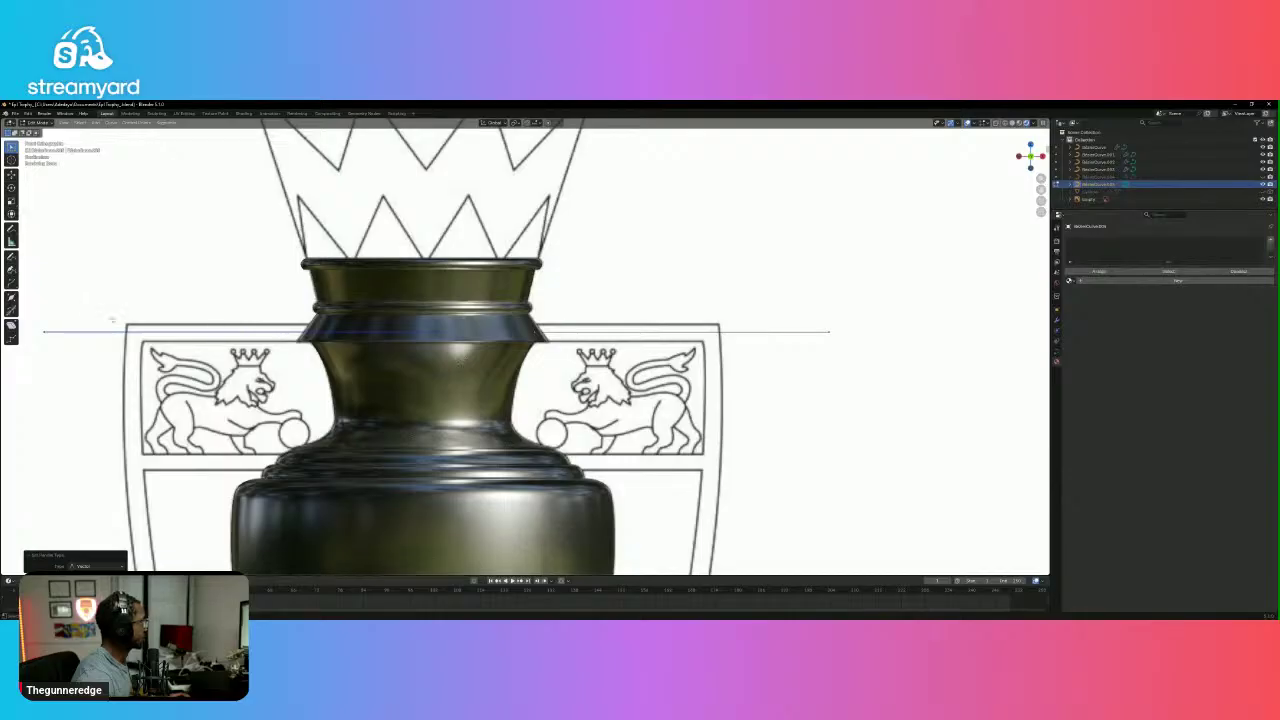
Pull both handles of the Bezier curve's left control point in onto the point itself.
left_click_drag(50, 316, 47, 340)
key("g")
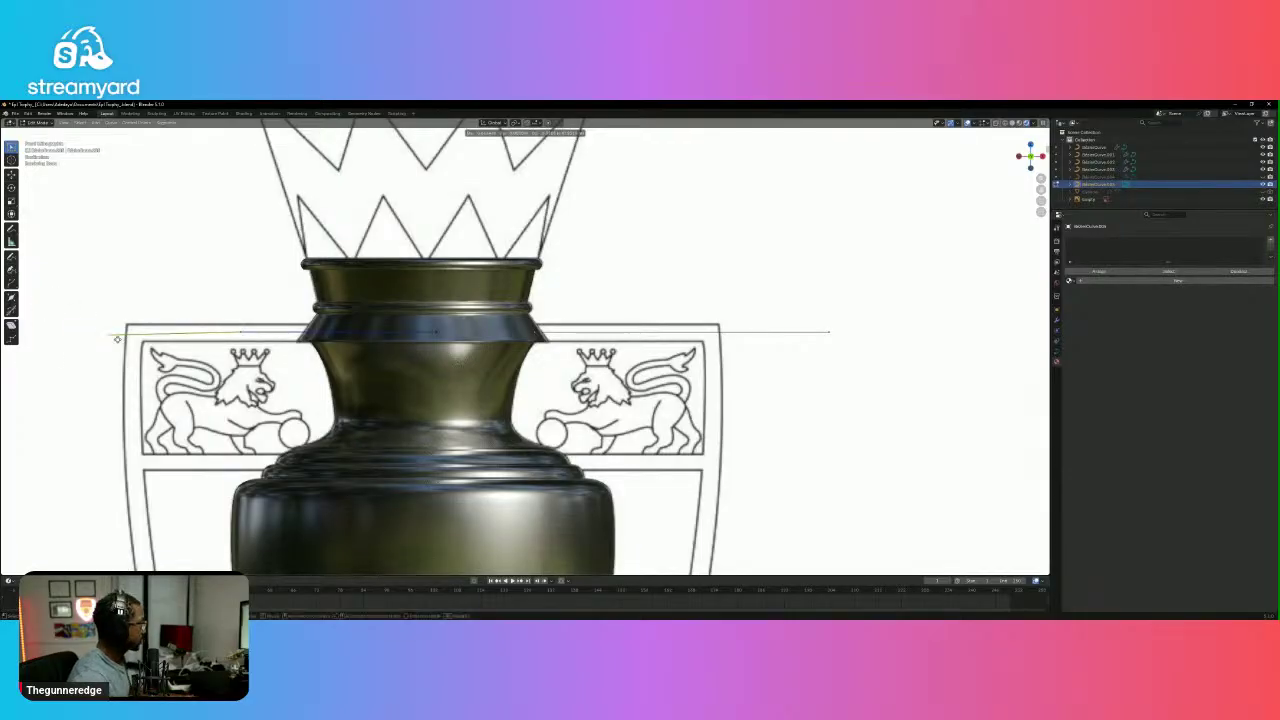
left_click(241, 335)
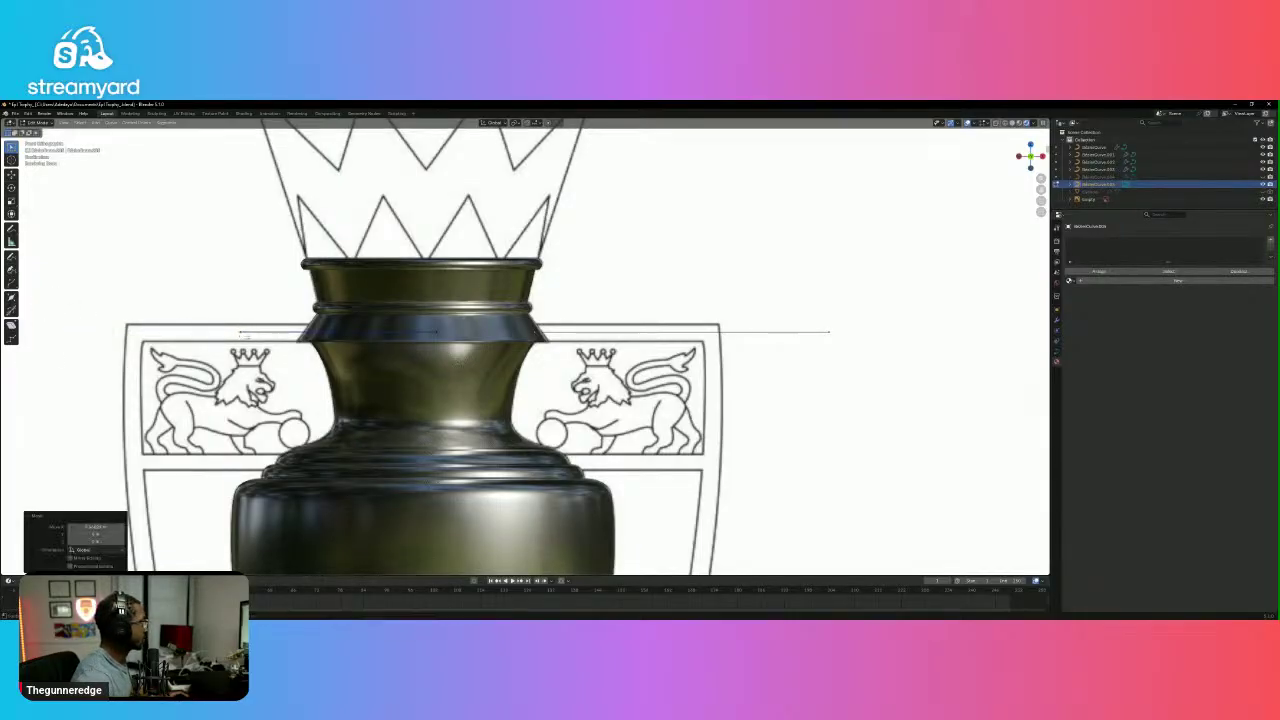
left_click(442, 338)
key("g")
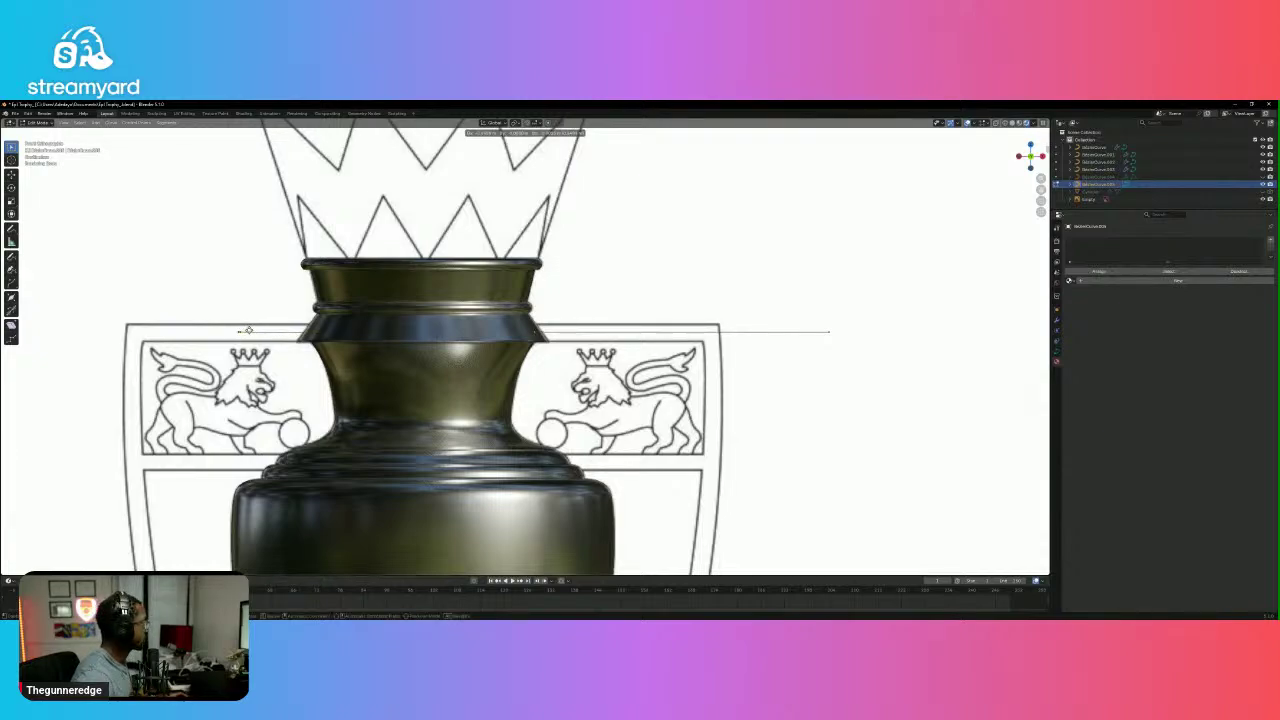
left_click(244, 331)
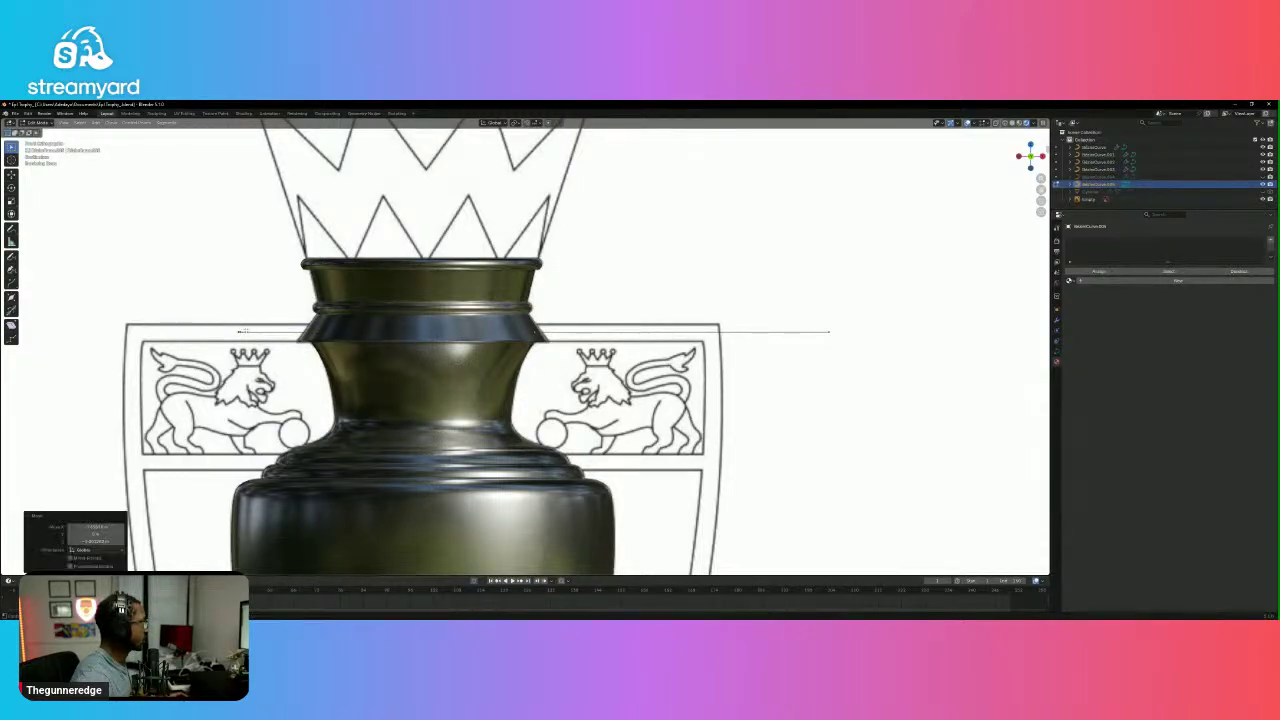
Move the curve's left control point to the right edge of the neck's flared ring, where the trophy handle's top bar starts.
left_click(244, 335)
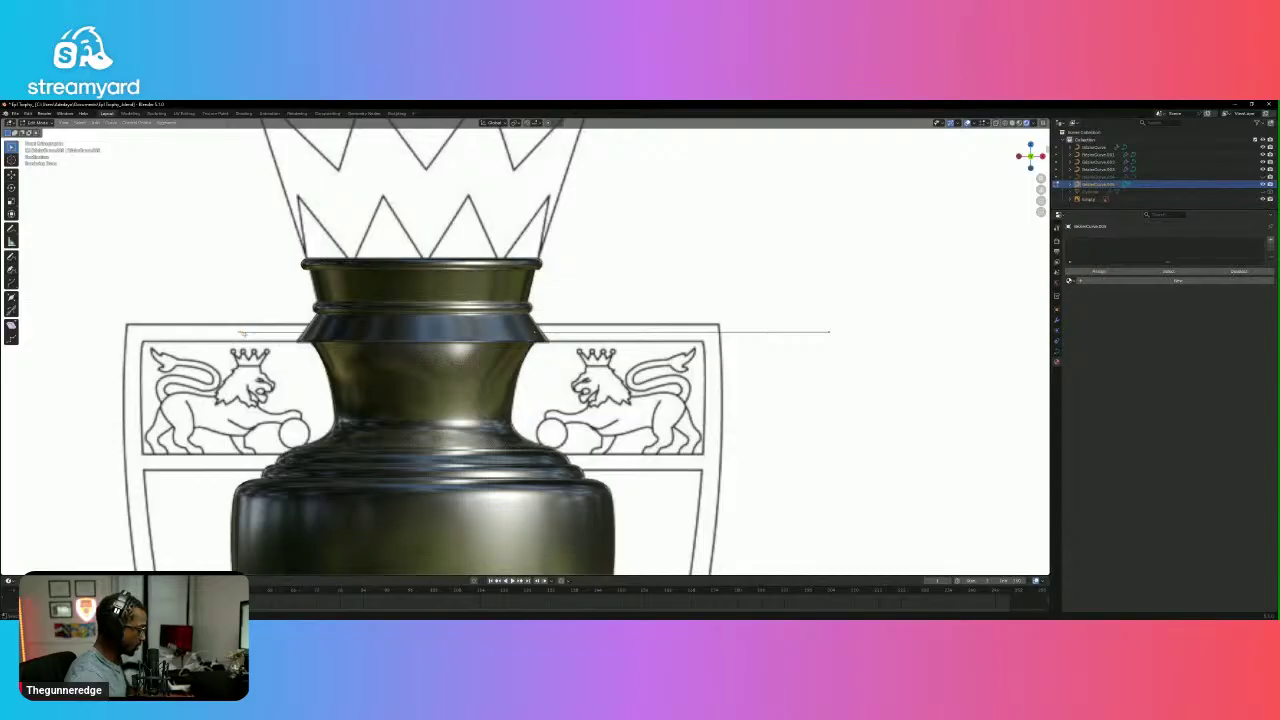
key("g")
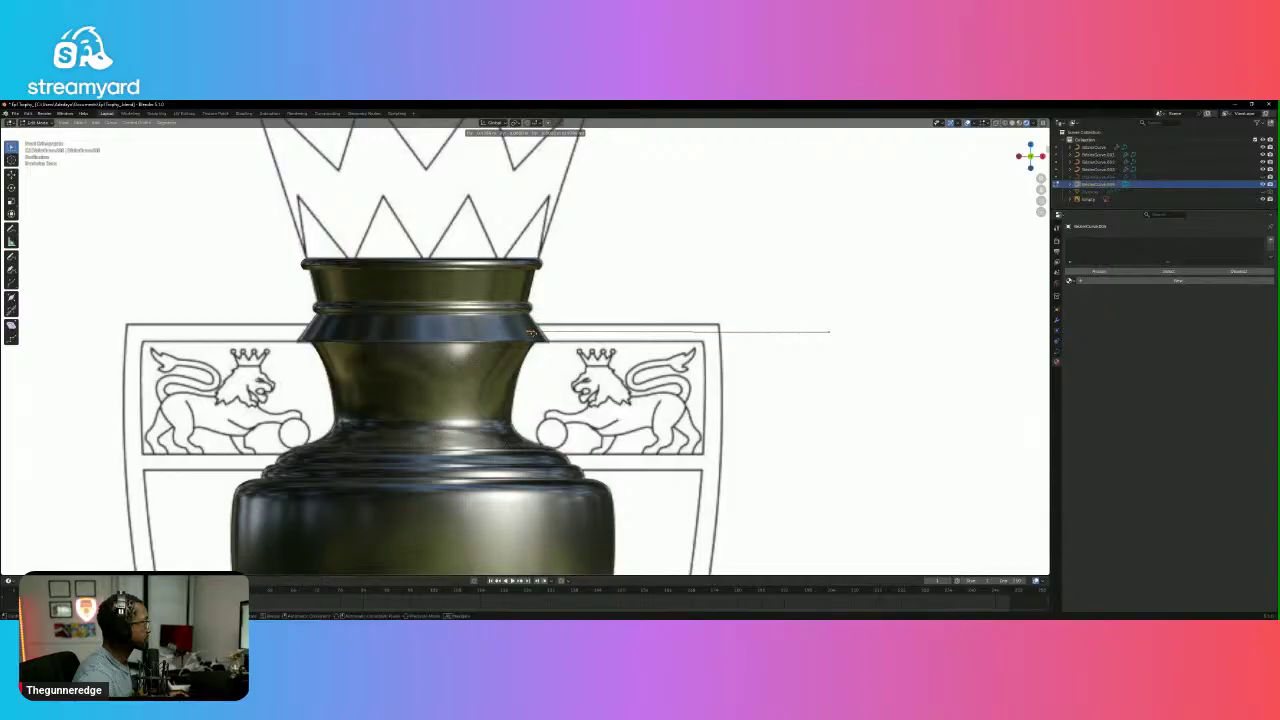
left_click(535, 333)
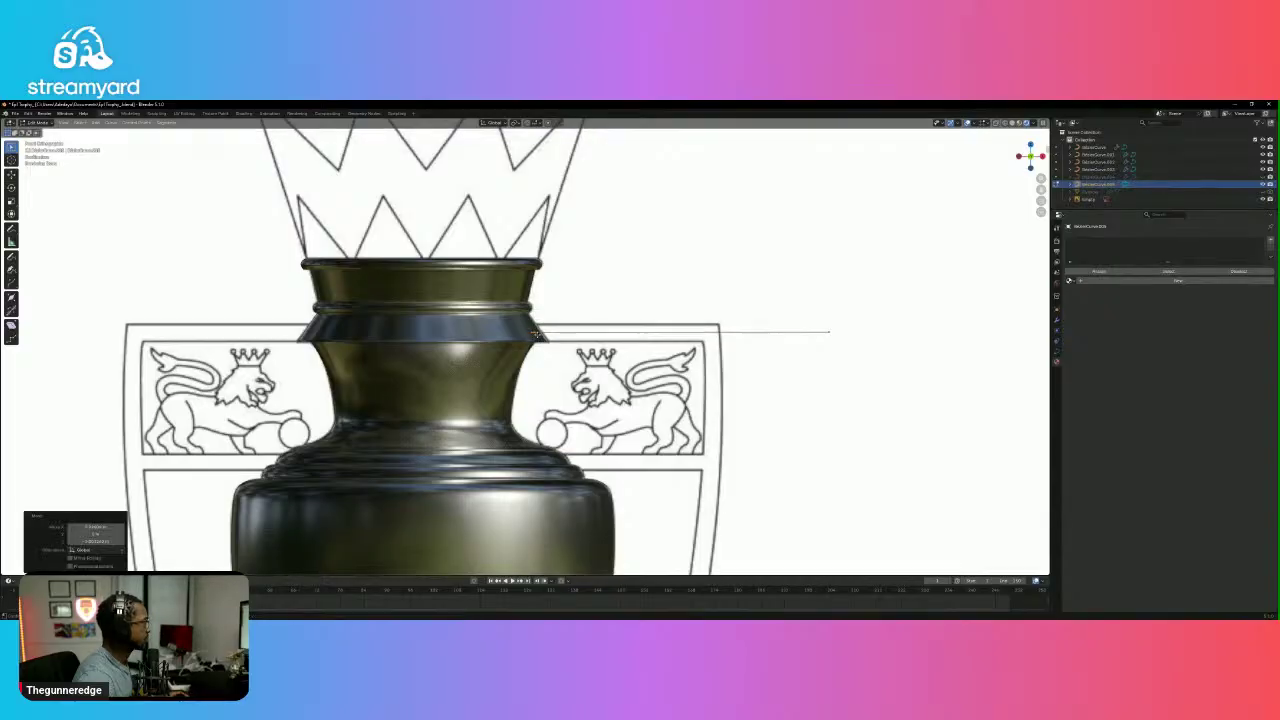
Set the curve's right control point to the Vector handle type and pull both its handles in onto the point.
left_click_drag(861, 322, 813, 348)
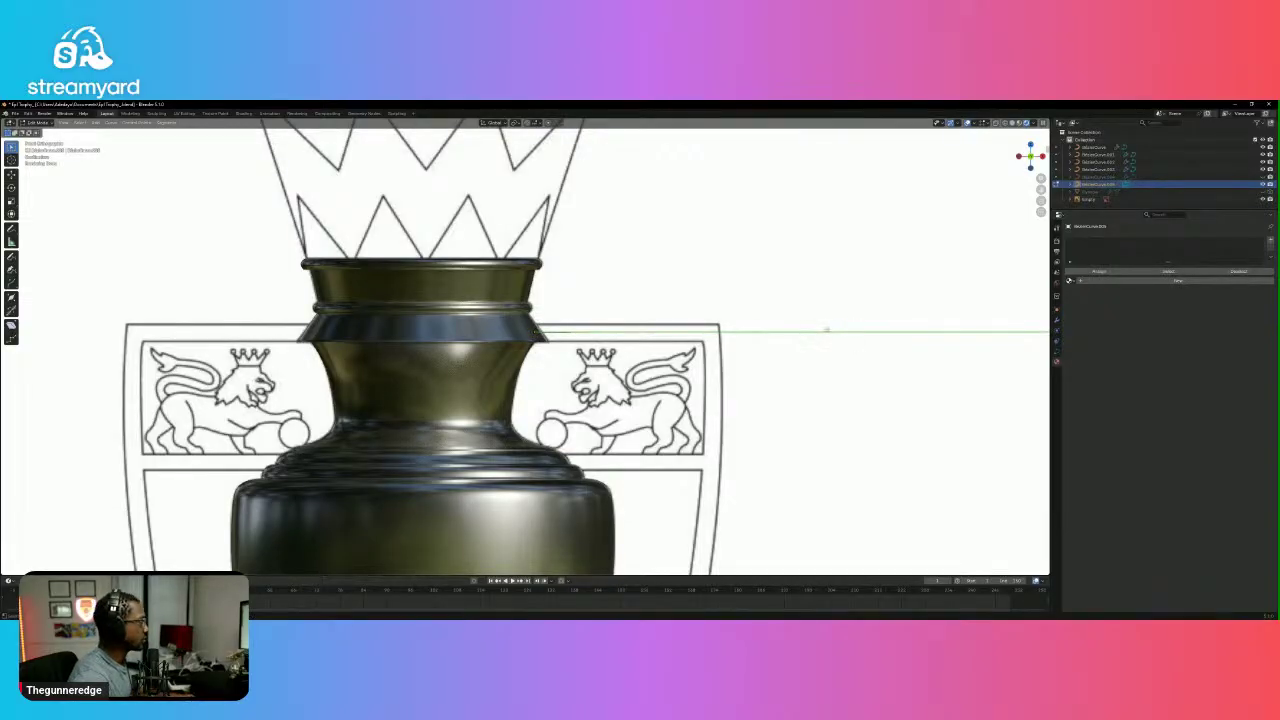
right_click(826, 330)
left_click(870, 340)
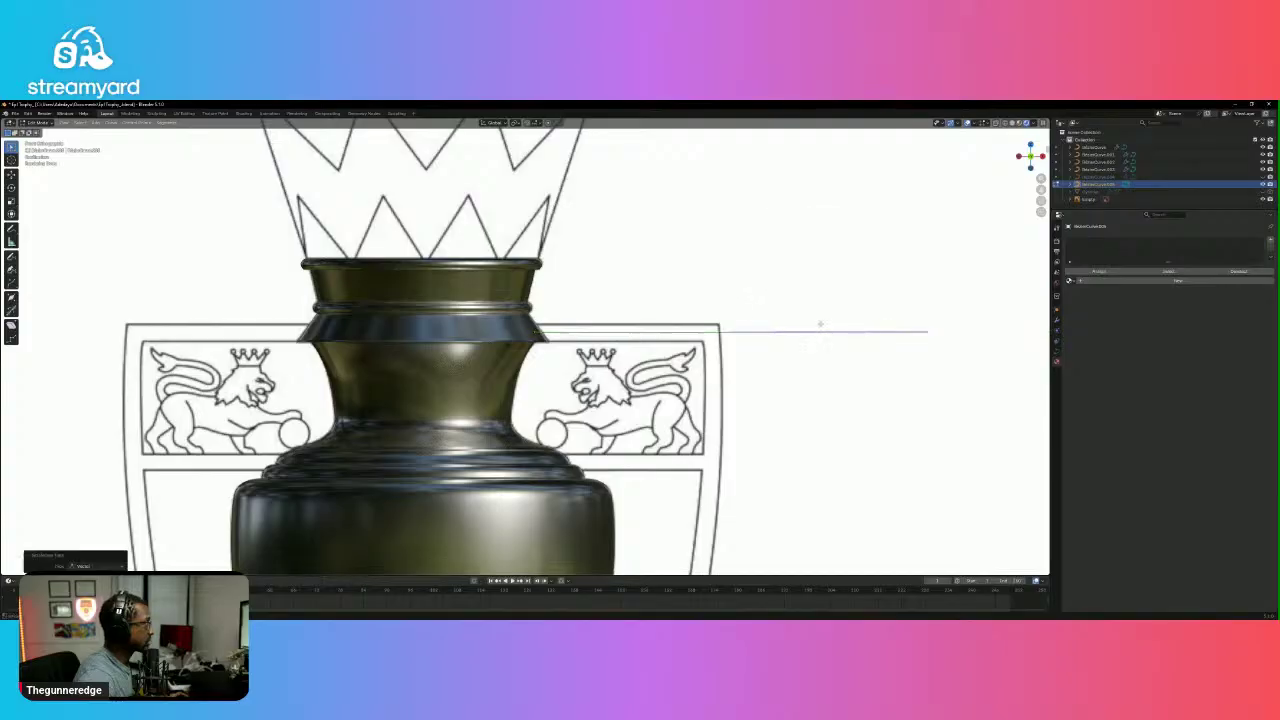
left_click_drag(684, 306, 737, 344)
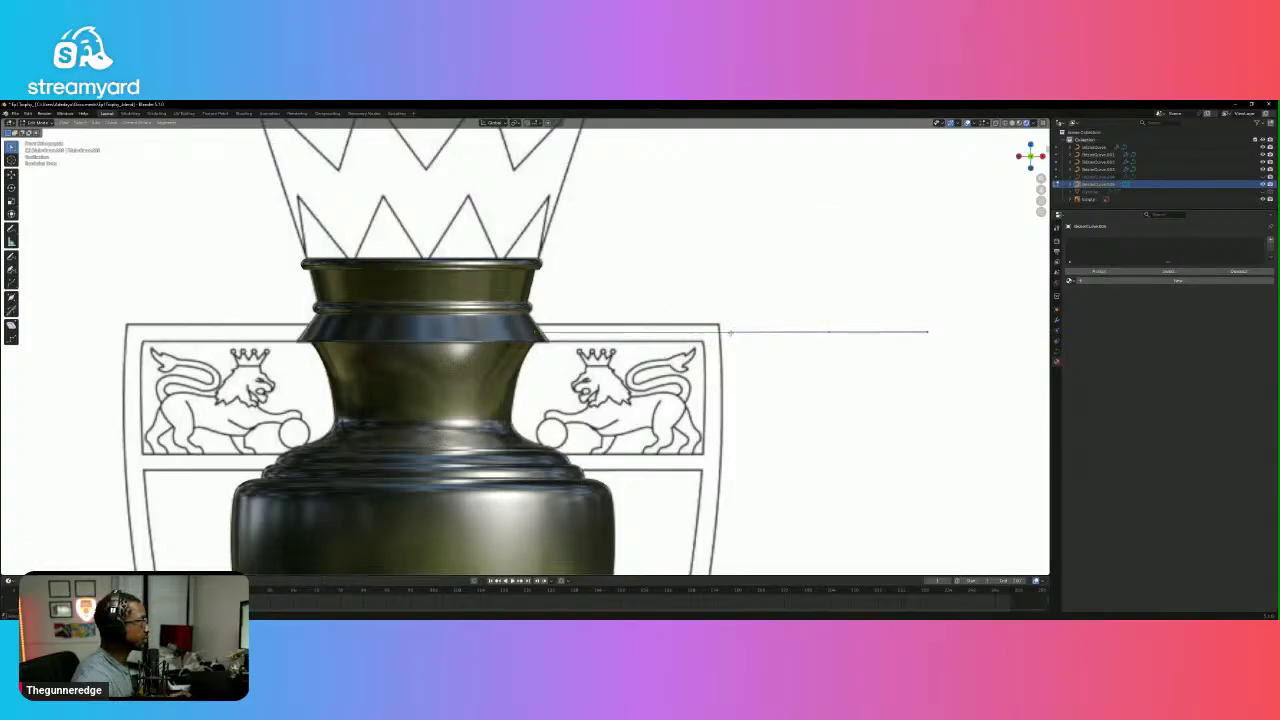
key("g")
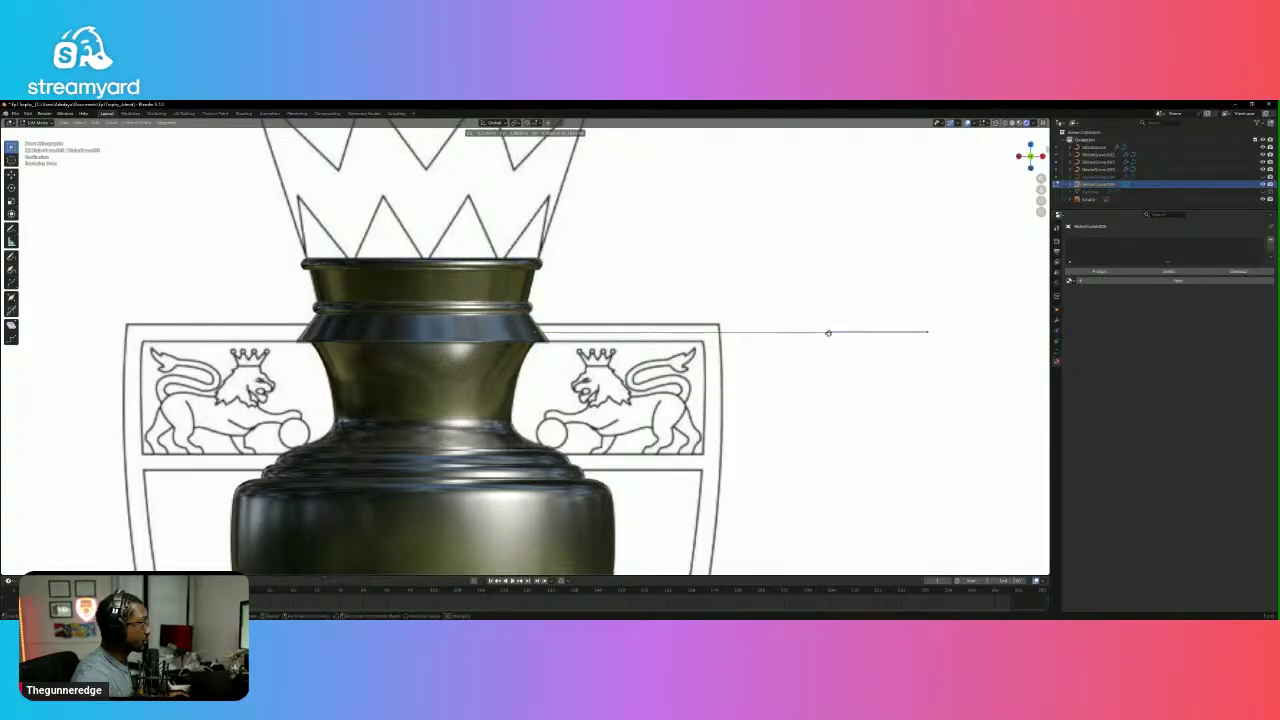
left_click(828, 332)
left_click_drag(948, 347, 946, 345)
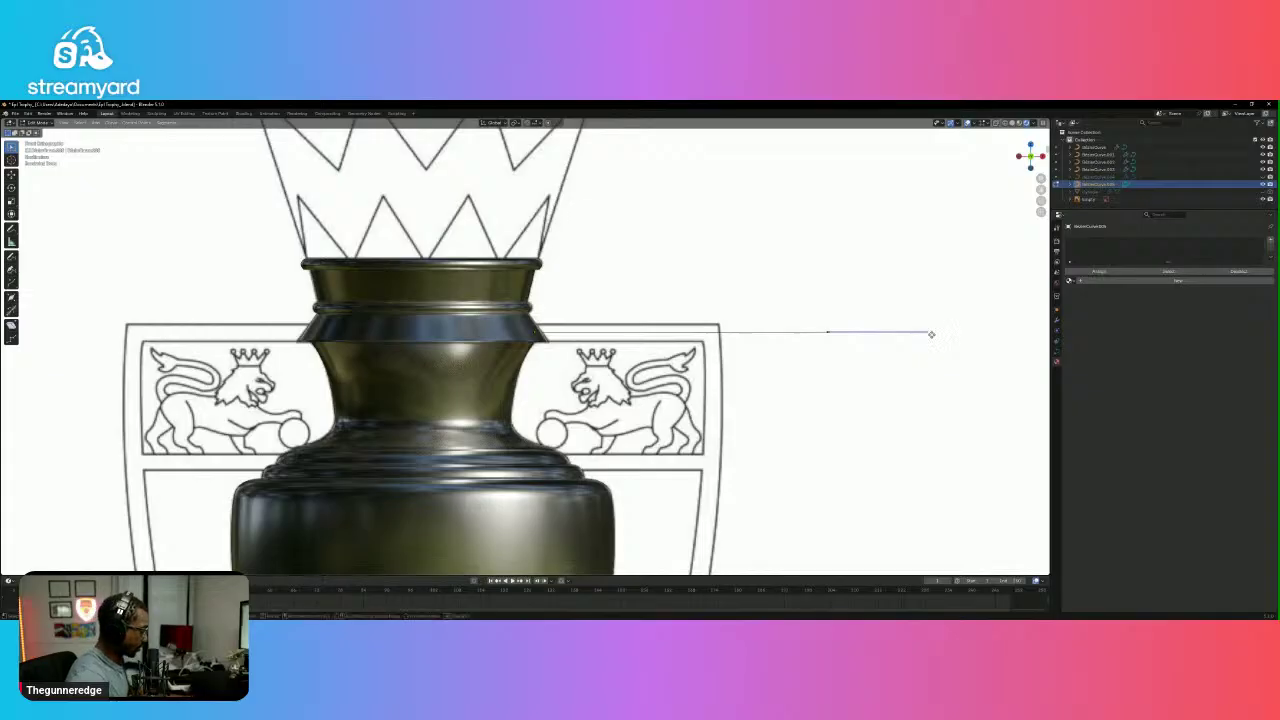
key("g")
left_click(833, 333)
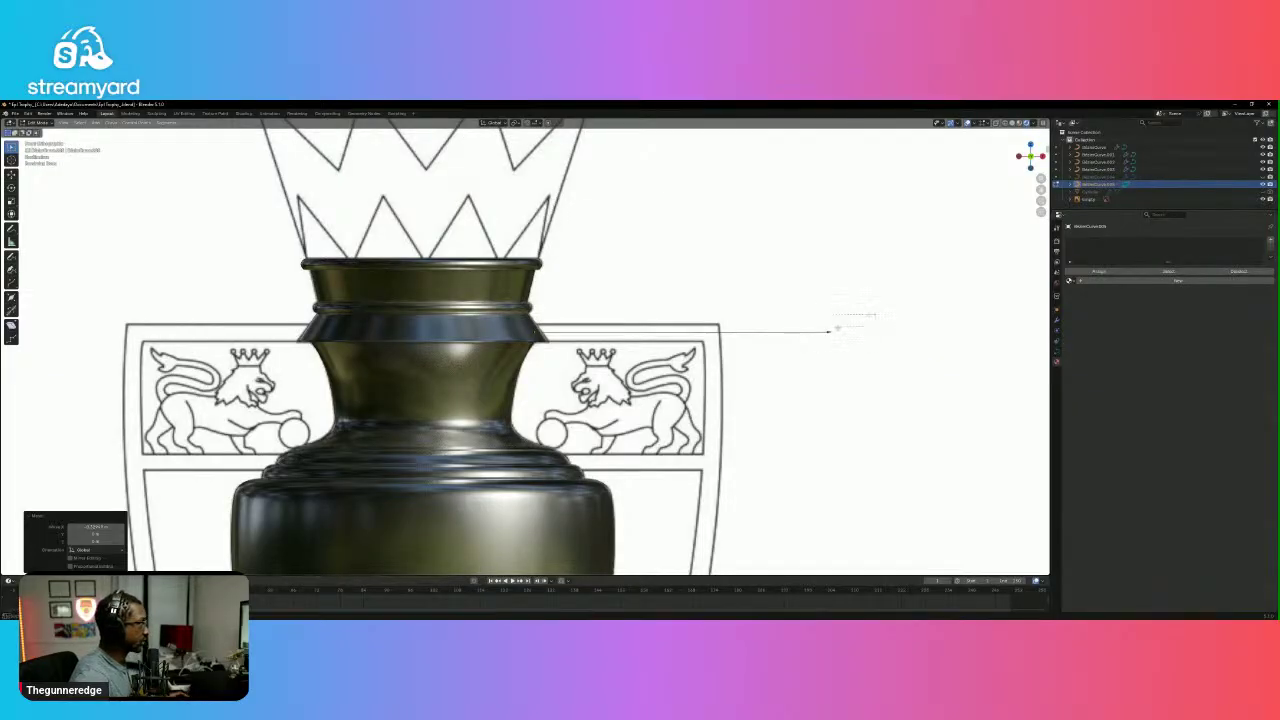
Move the curve's right control point to the upper outer corner of the right trophy handle, between its outlines.
left_click(597, 185)
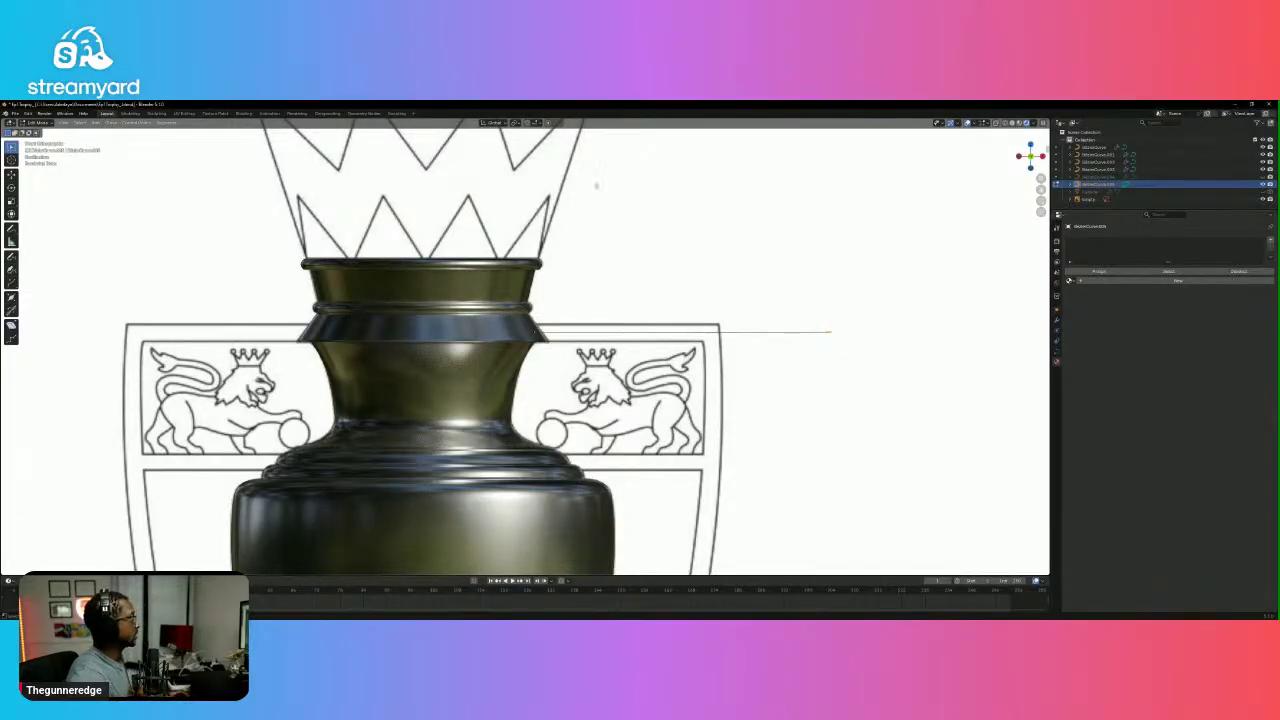
left_click(853, 316)
key("g")
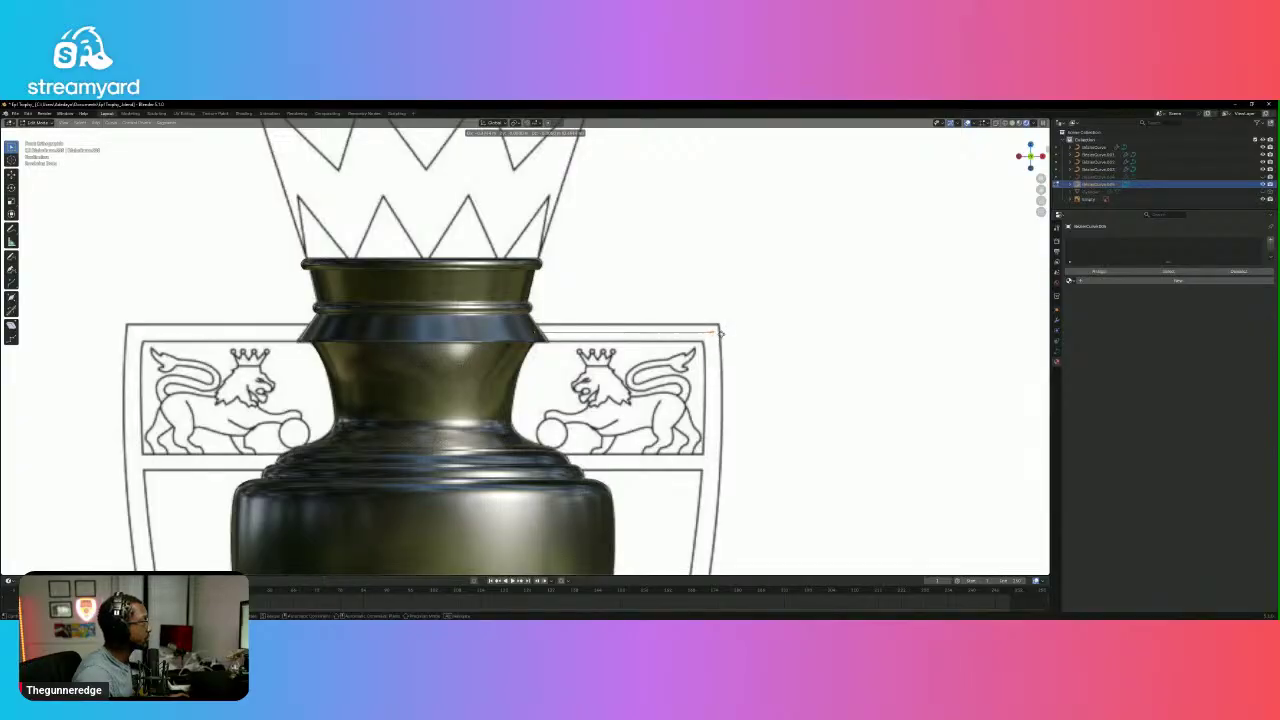
left_click(719, 333)
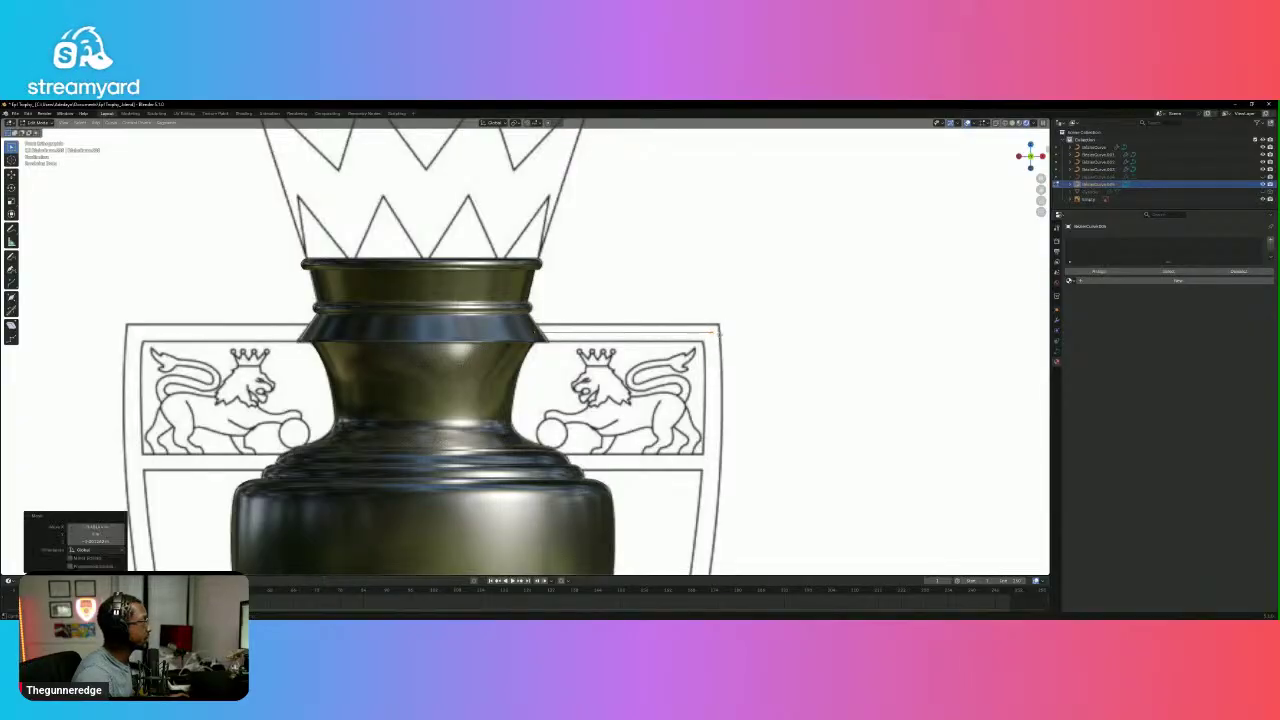
Extrude a new curve point from the corner down between the right trophy handle's outlines, beside the trophy body.
scroll(744, 386, "down", 3)
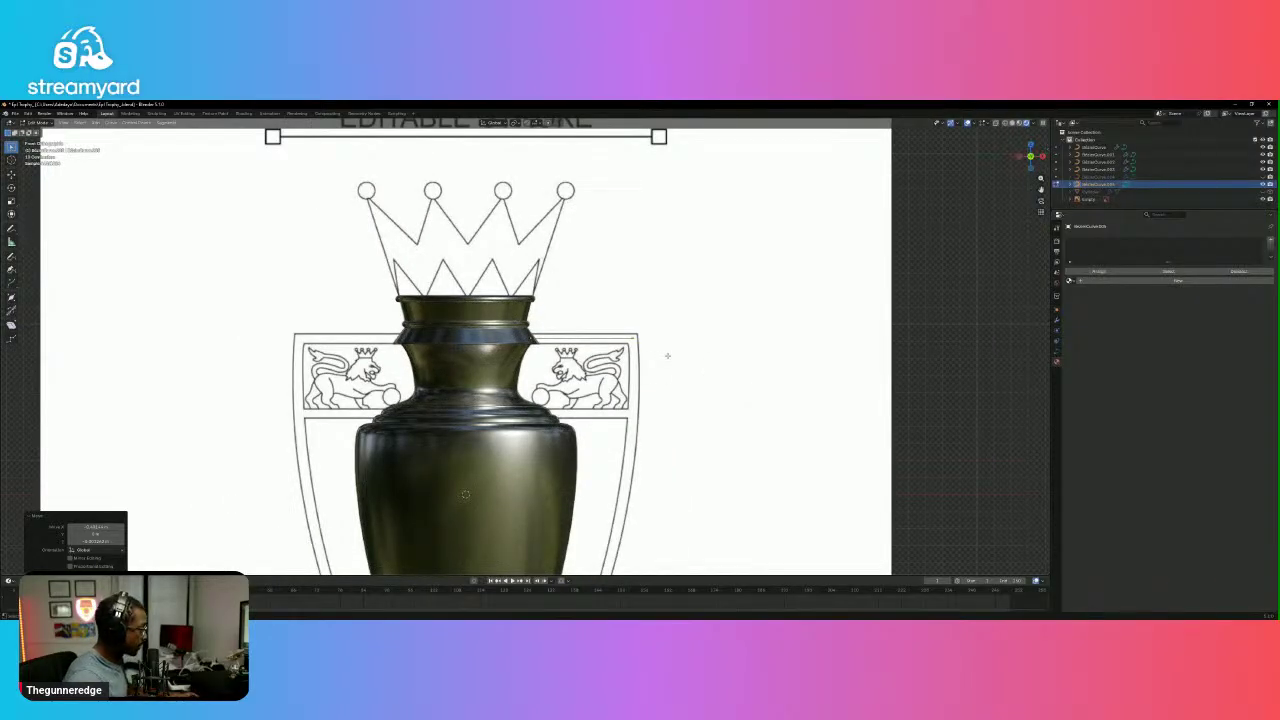
key("e")
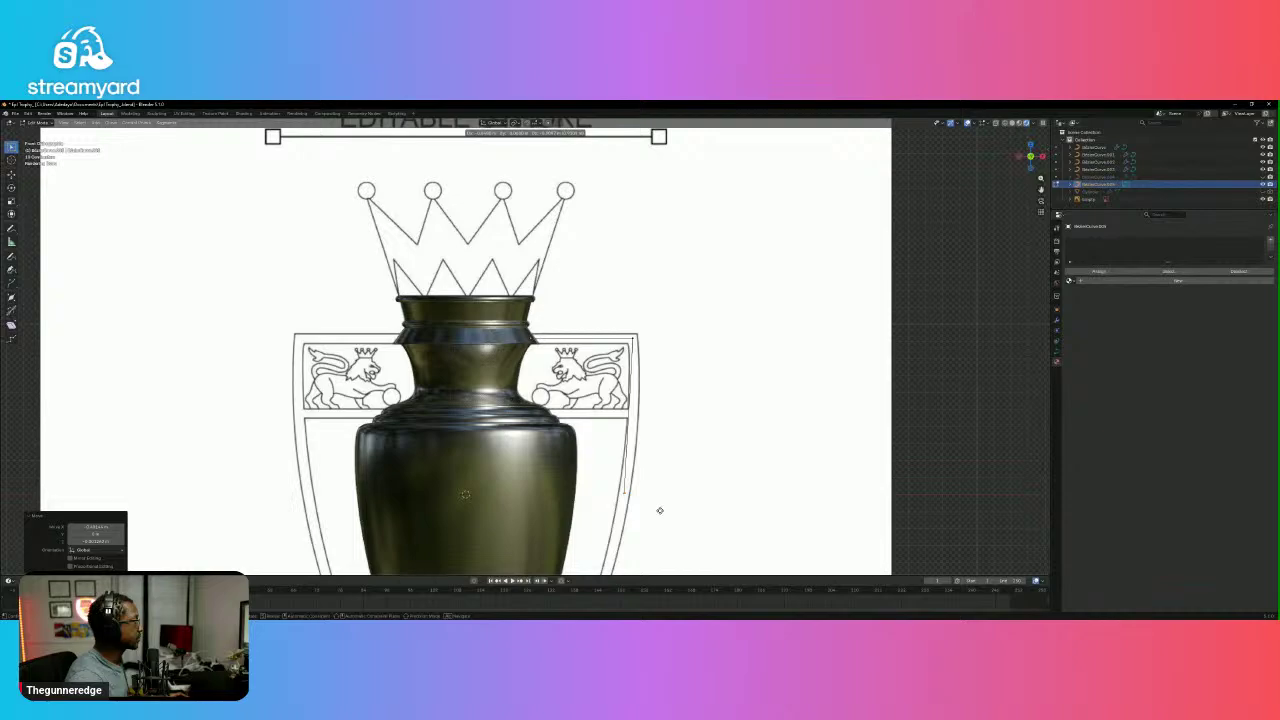
left_click(654, 540)
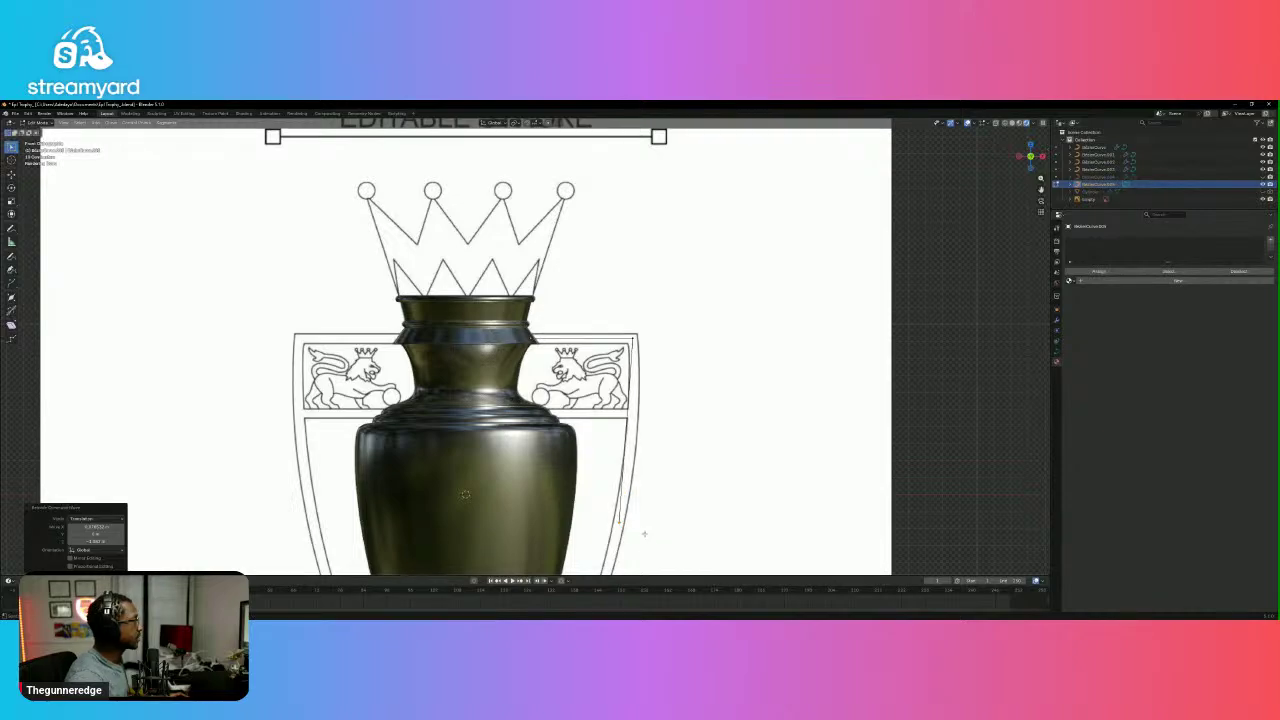
Pull the extruded point's handles out, one up and one down, so the curve follows the strip between the drawing's outlines.
scroll(641, 497, "up", 4)
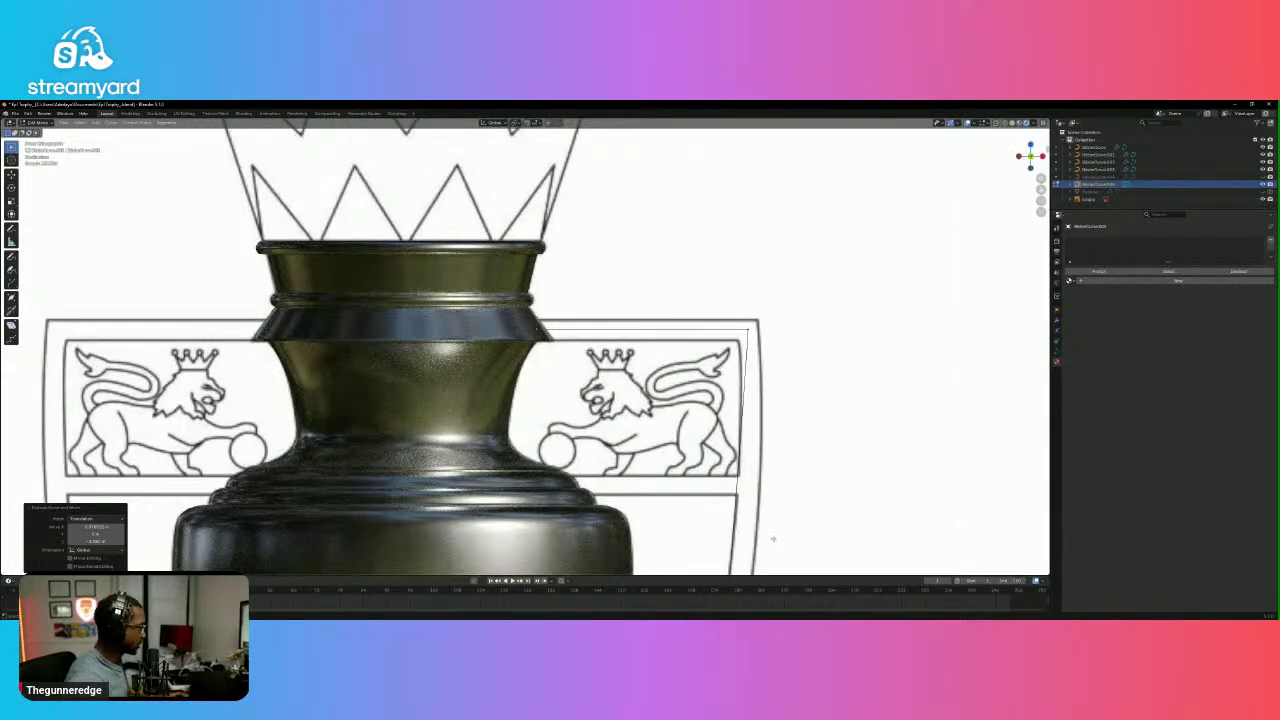
middle_click_drag(800, 470, 732, 281, "shift")
scroll(674, 423, "up", 4)
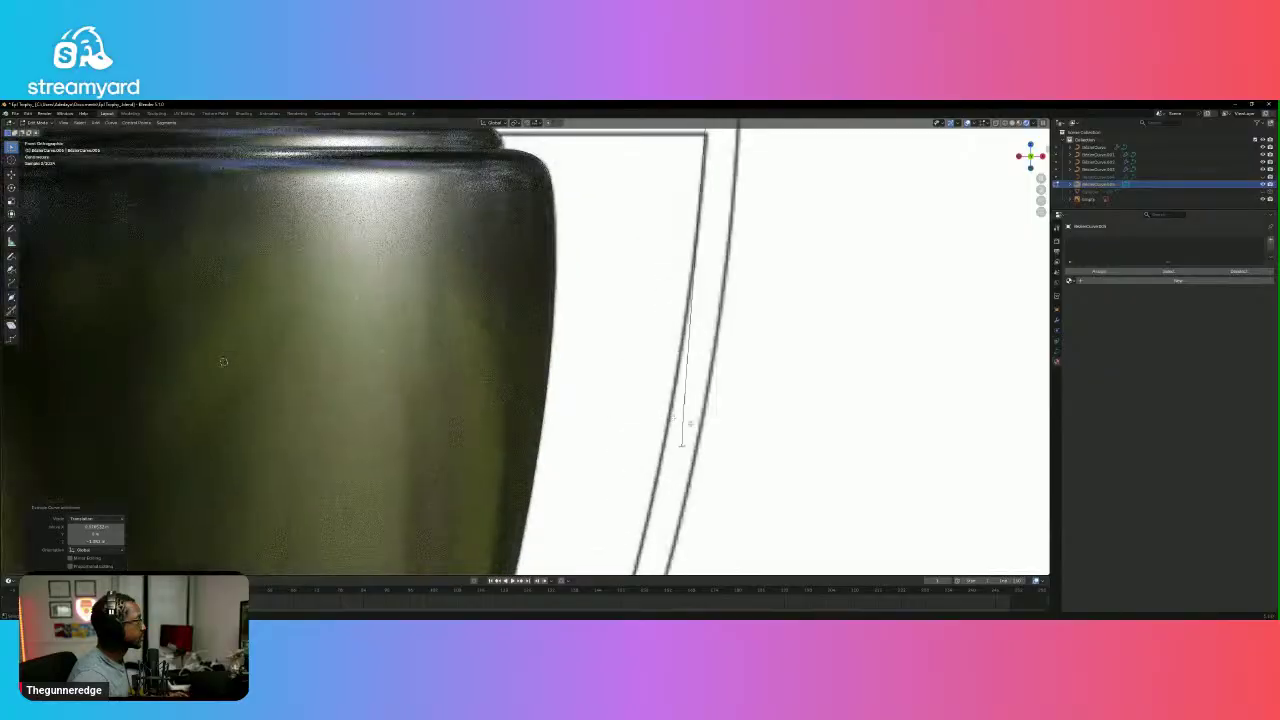
left_click(639, 358)
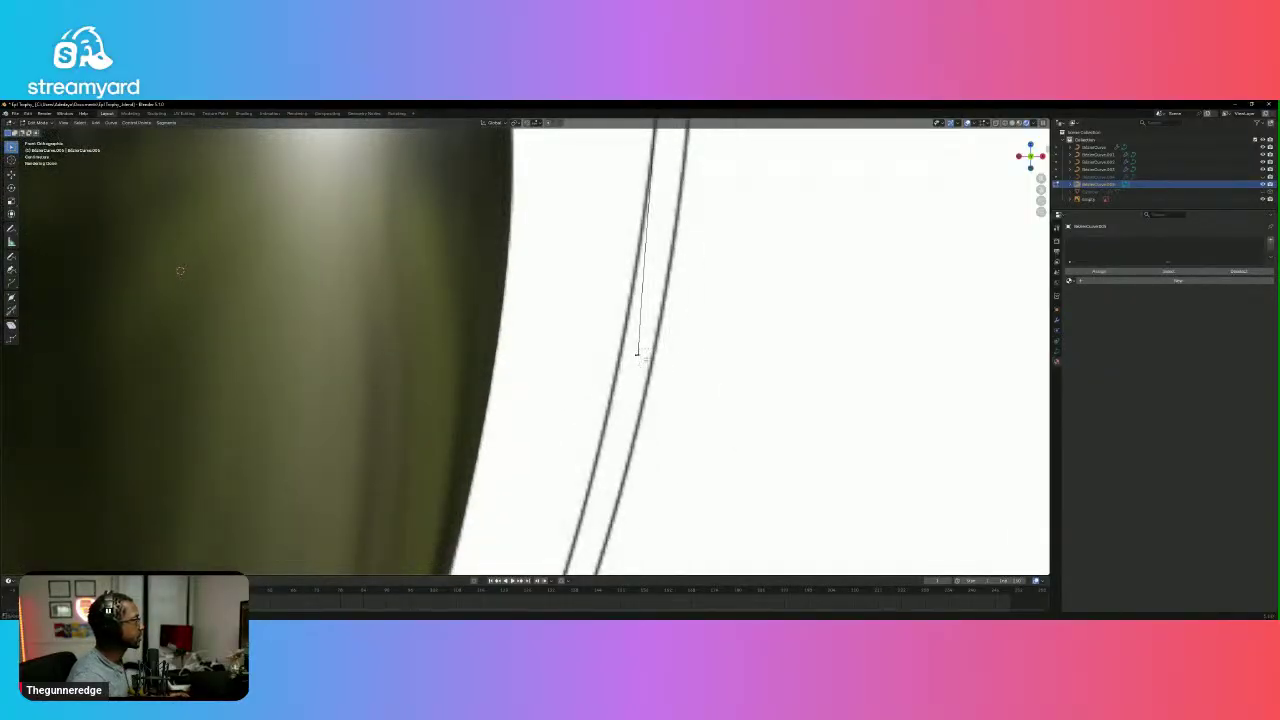
key("e")
left_click(662, 310)
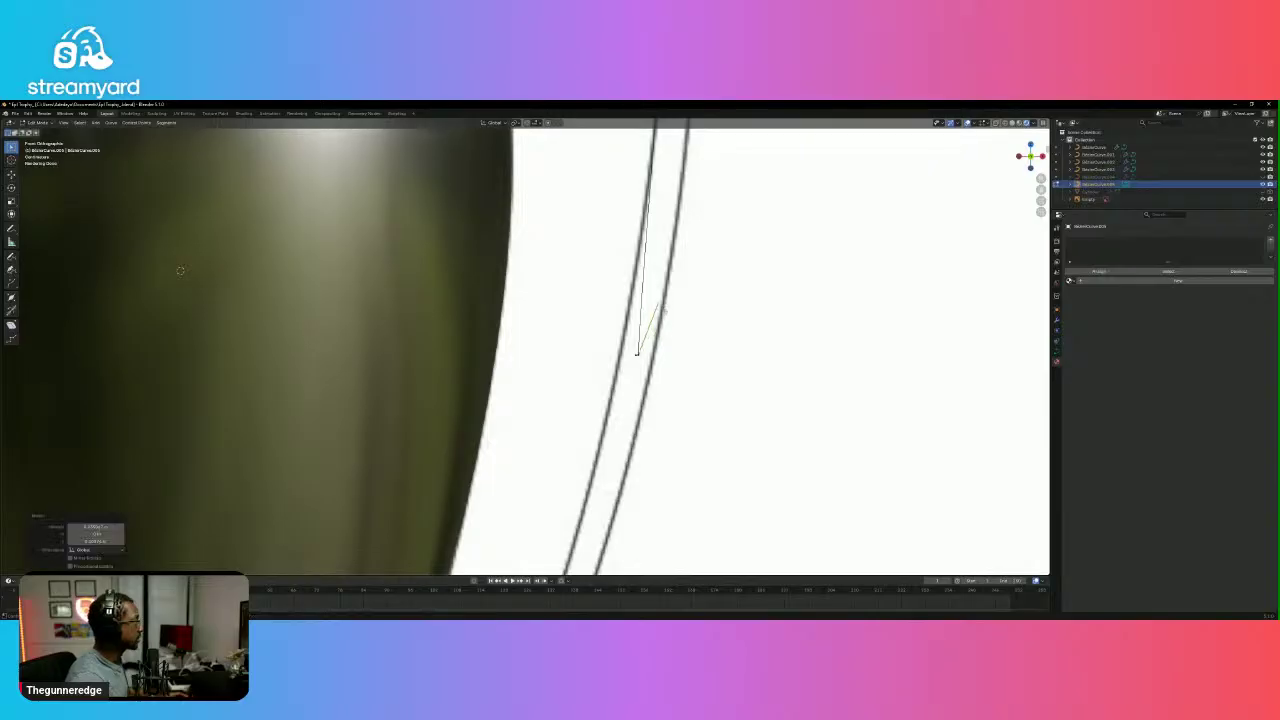
left_click(637, 366)
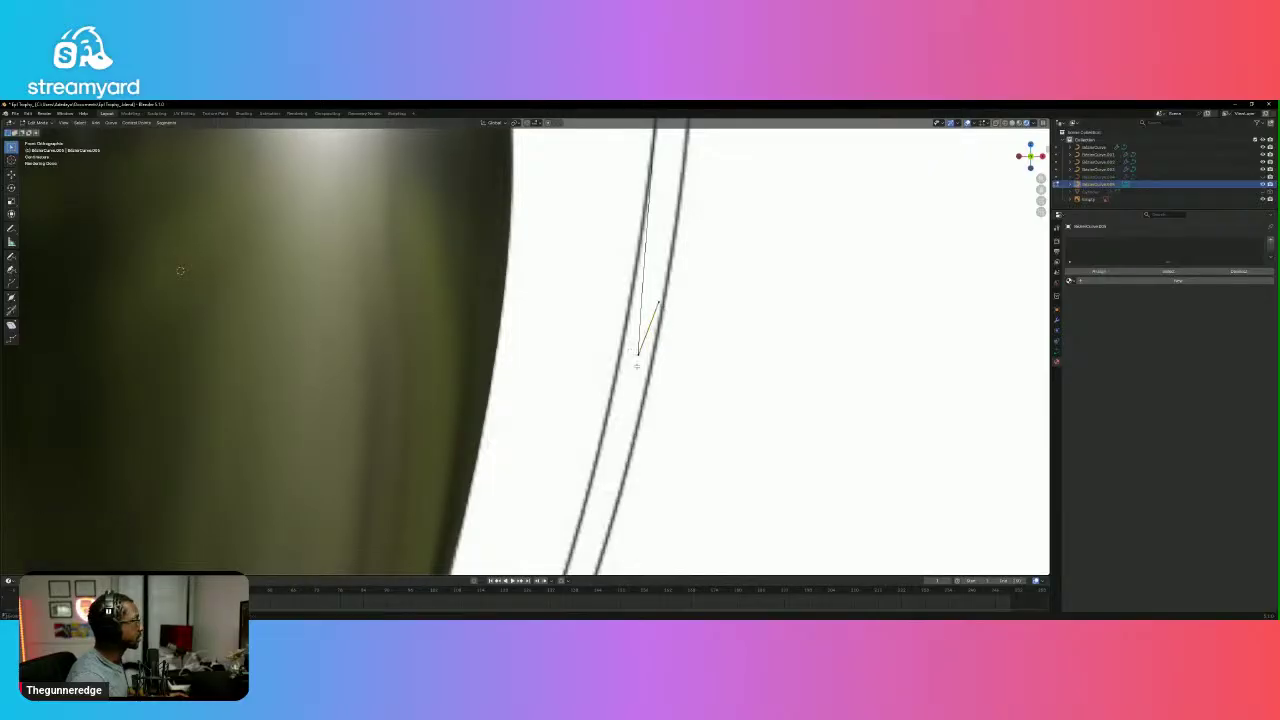
key("e")
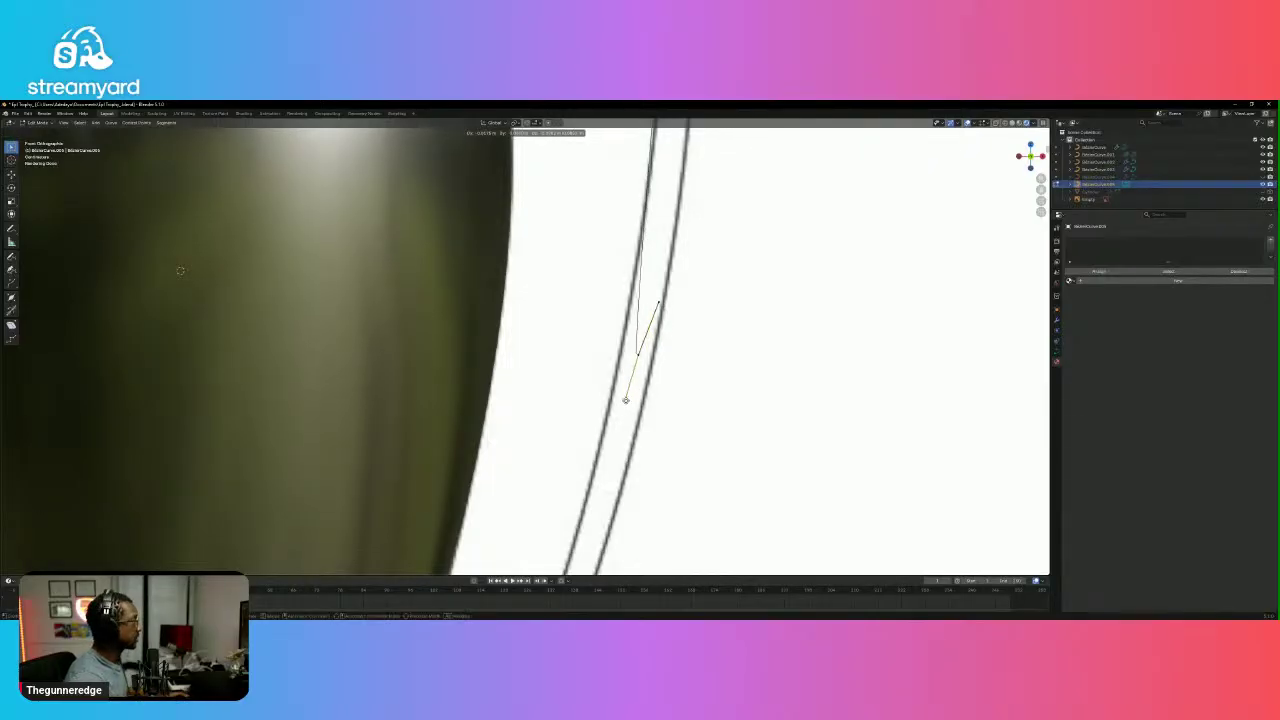
left_click(668, 232)
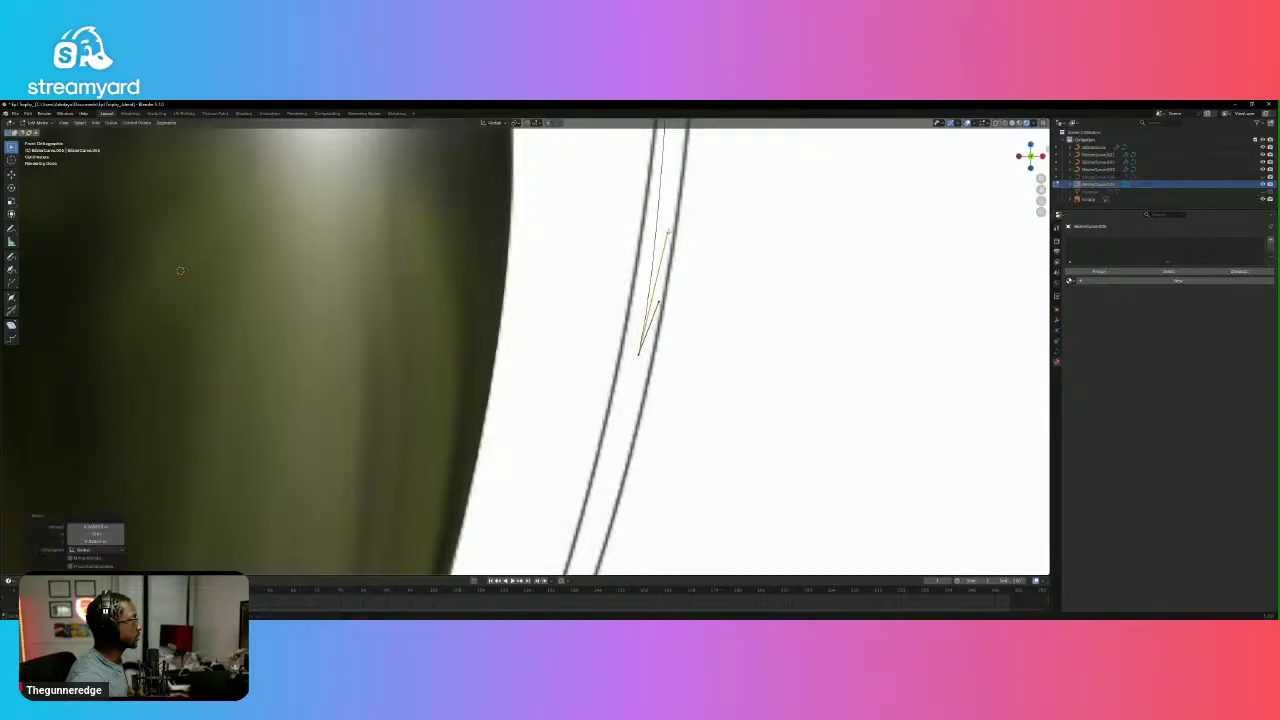
left_click(660, 303)
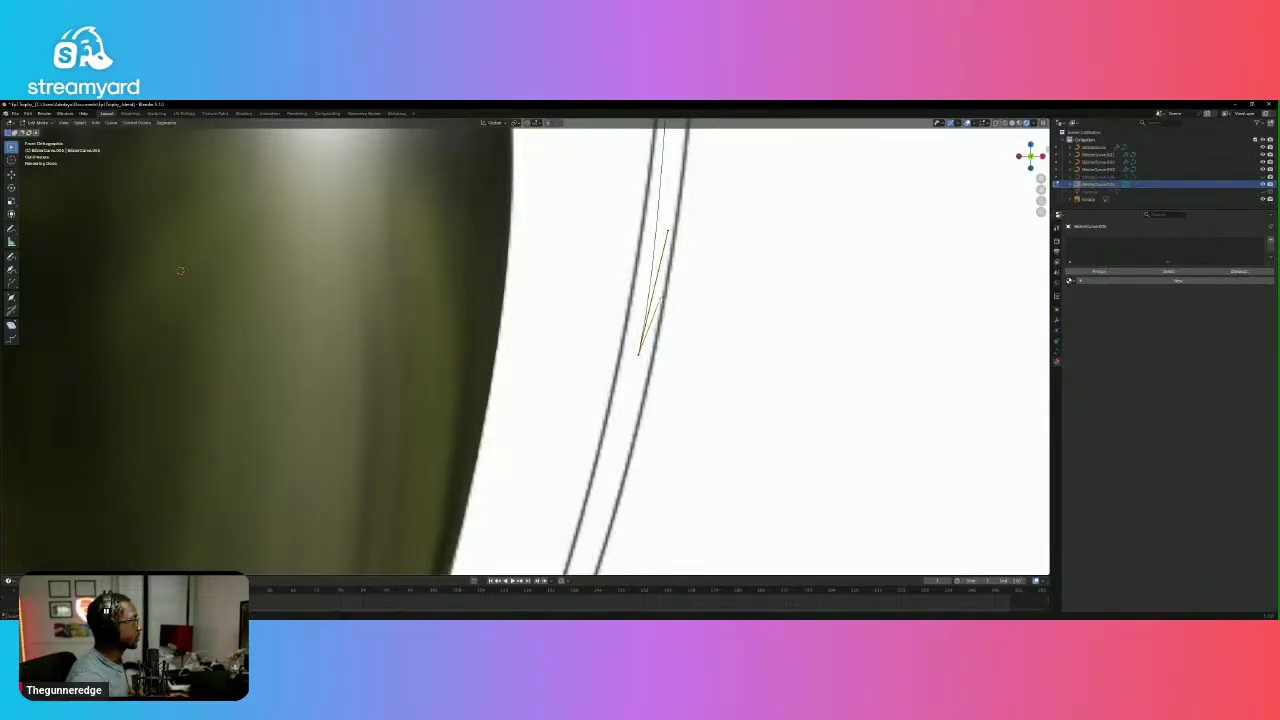
key("g")
left_click(674, 323)
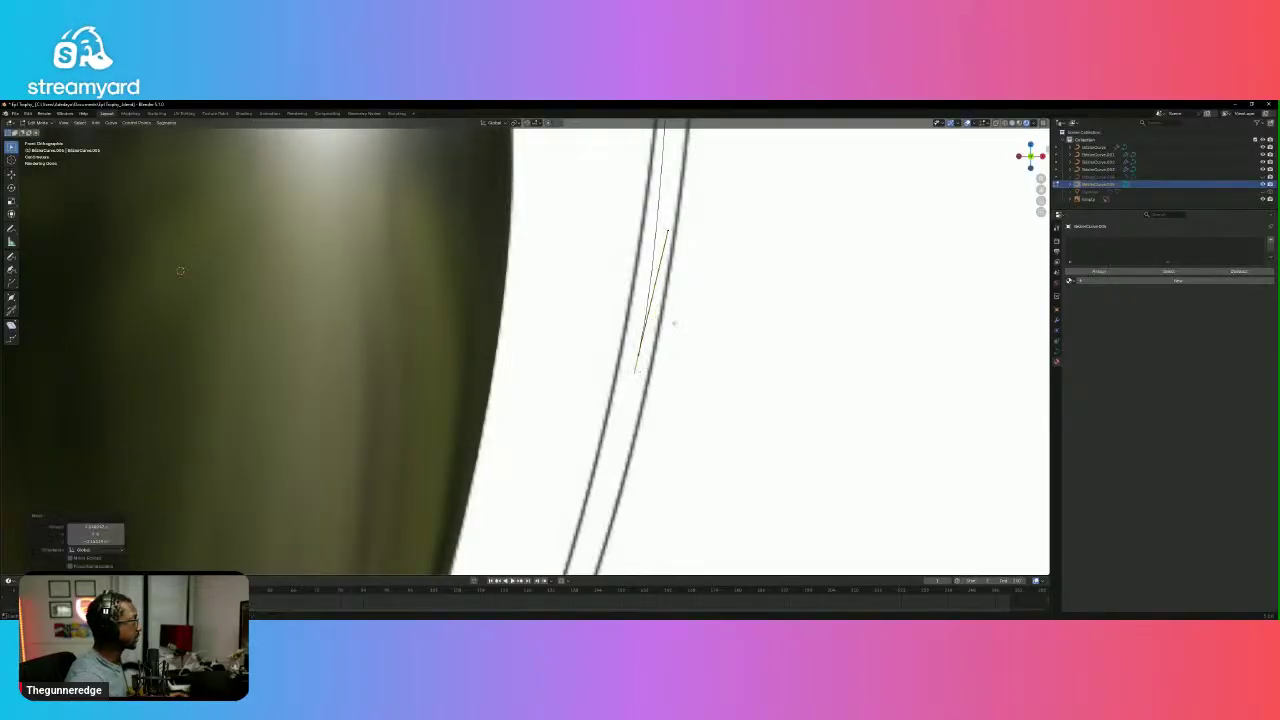
Pull the corner point's lower handle down beside the lion panel so the segment below bends with the trophy handle's outline.
scroll(674, 323, "down", 6)
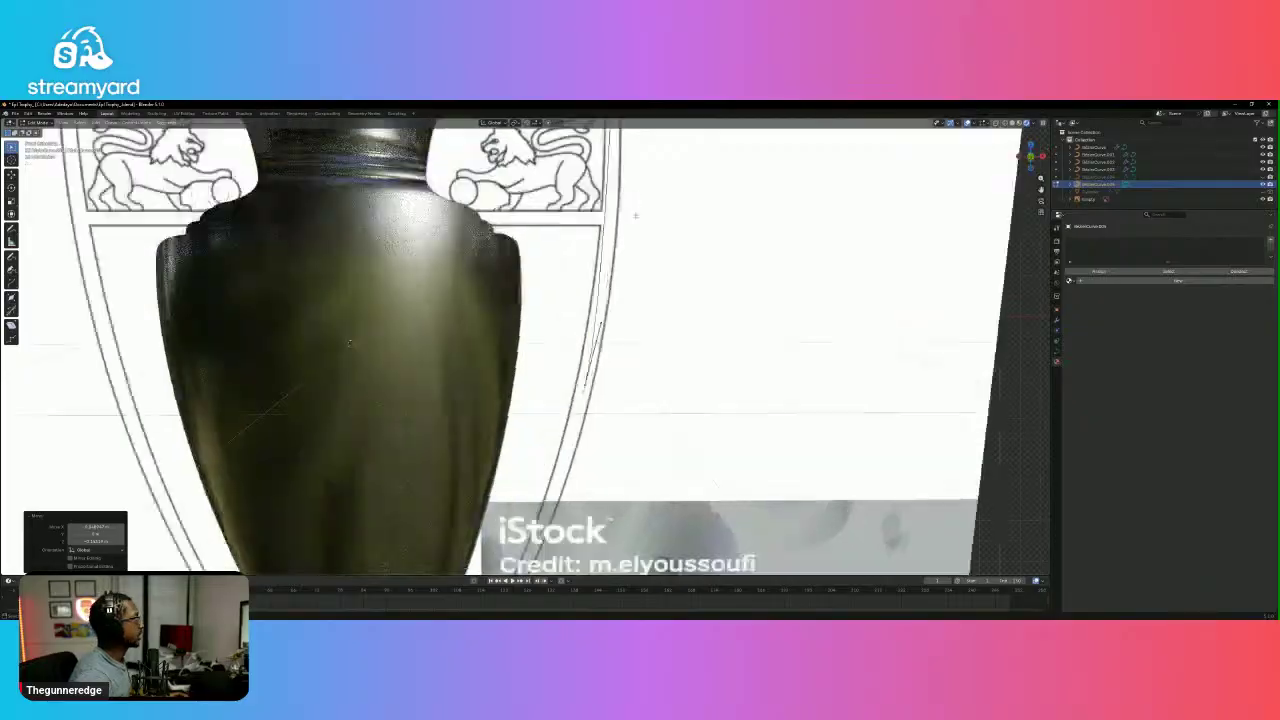
middle_click_drag(349, 343, 359, 469)
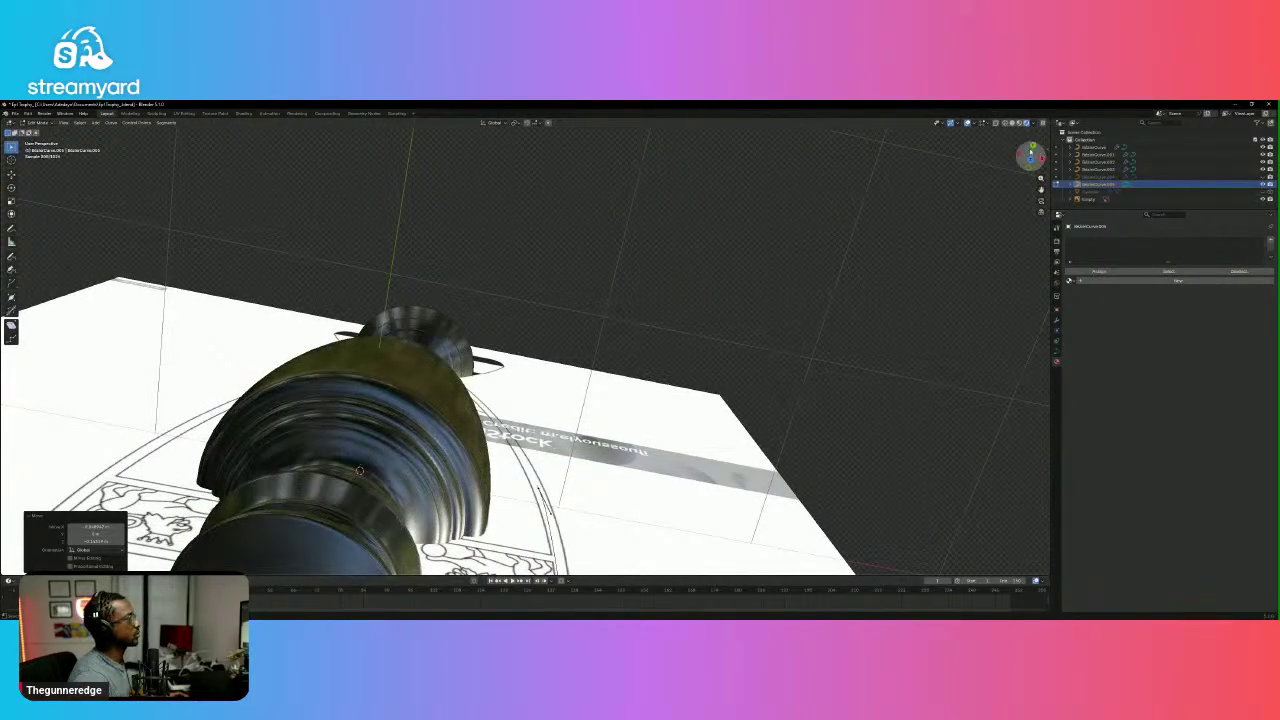
key("KP_1")
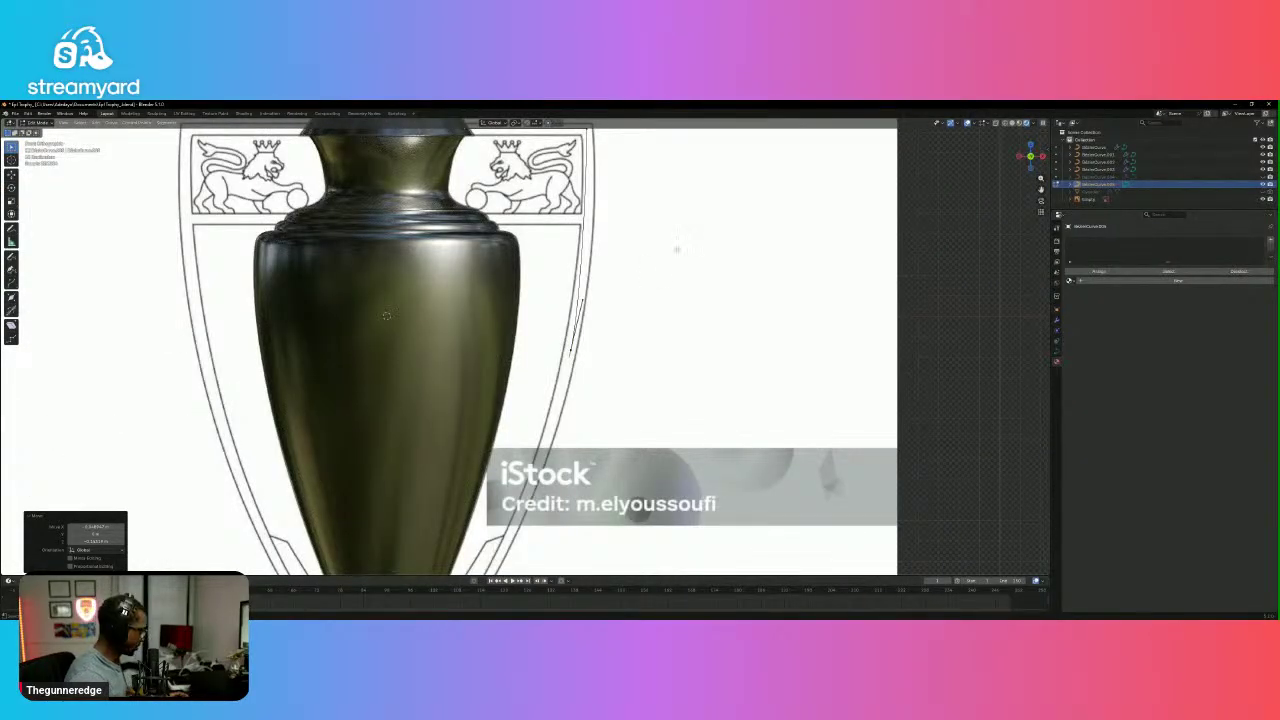
middle_click_drag(677, 250, 655, 377, "shift")
left_click(568, 257)
scroll(569, 258, "up", 1)
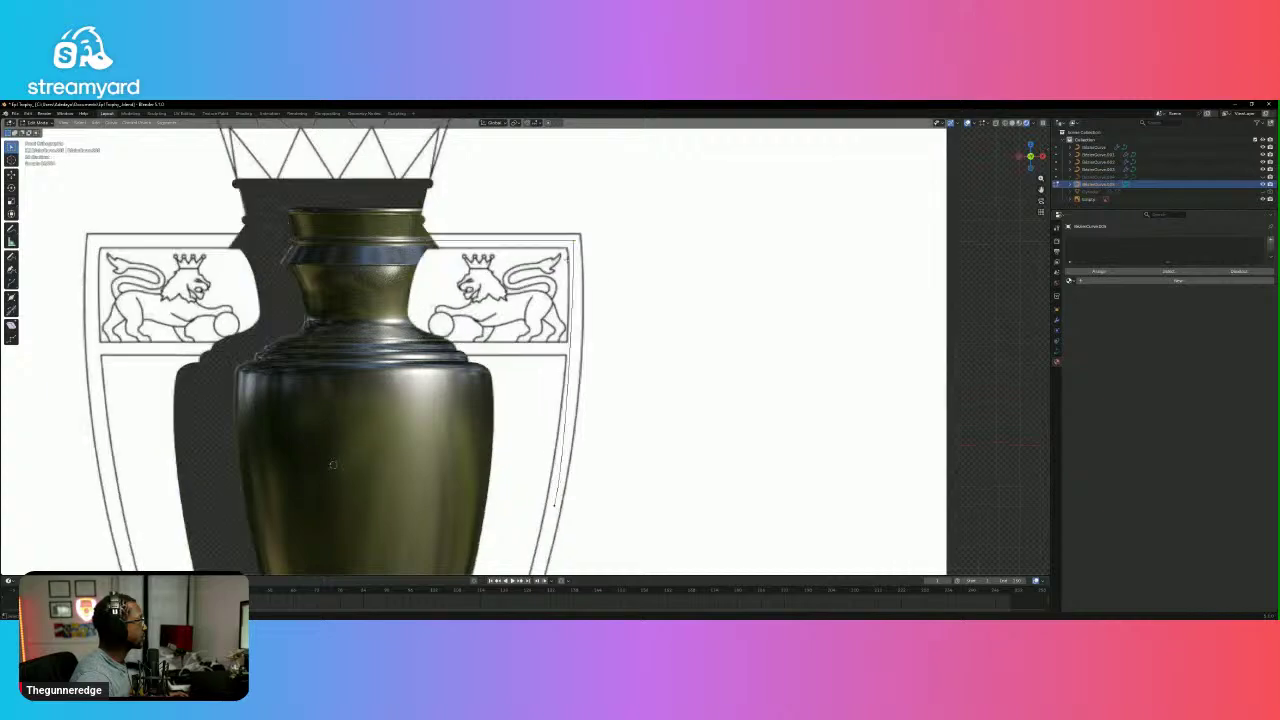
scroll(568, 257, "up", 3)
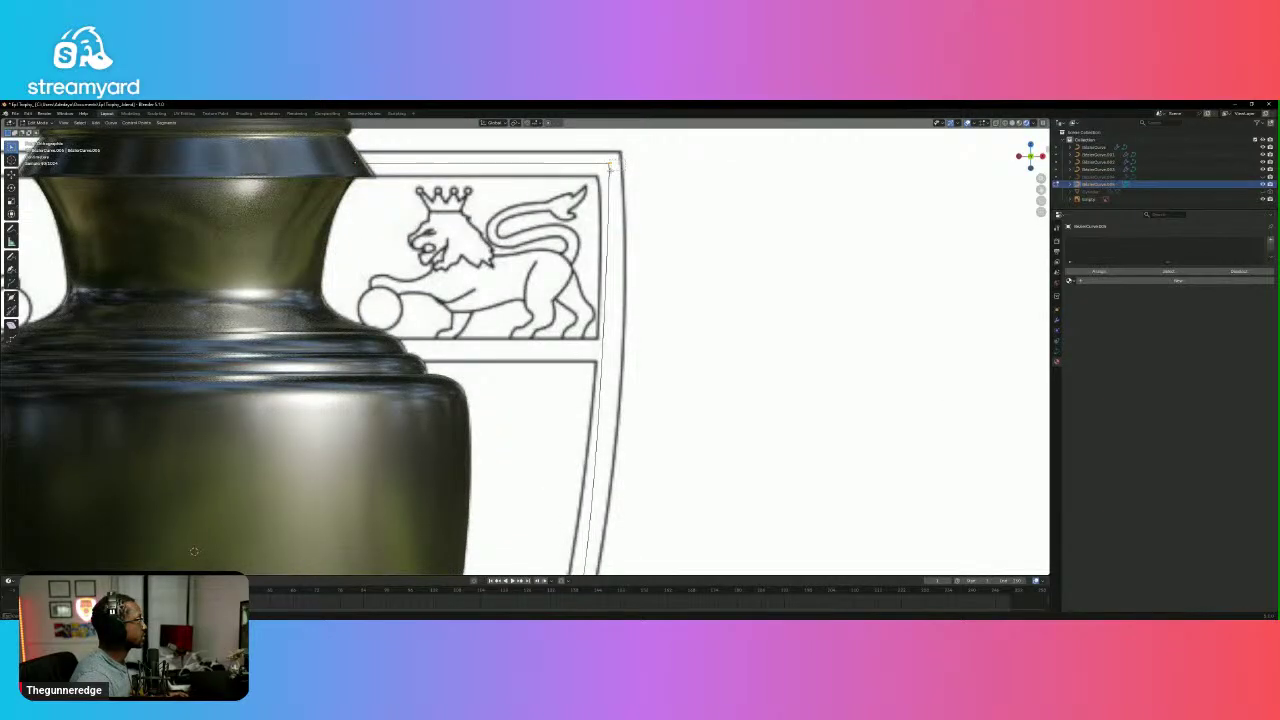
key("e")
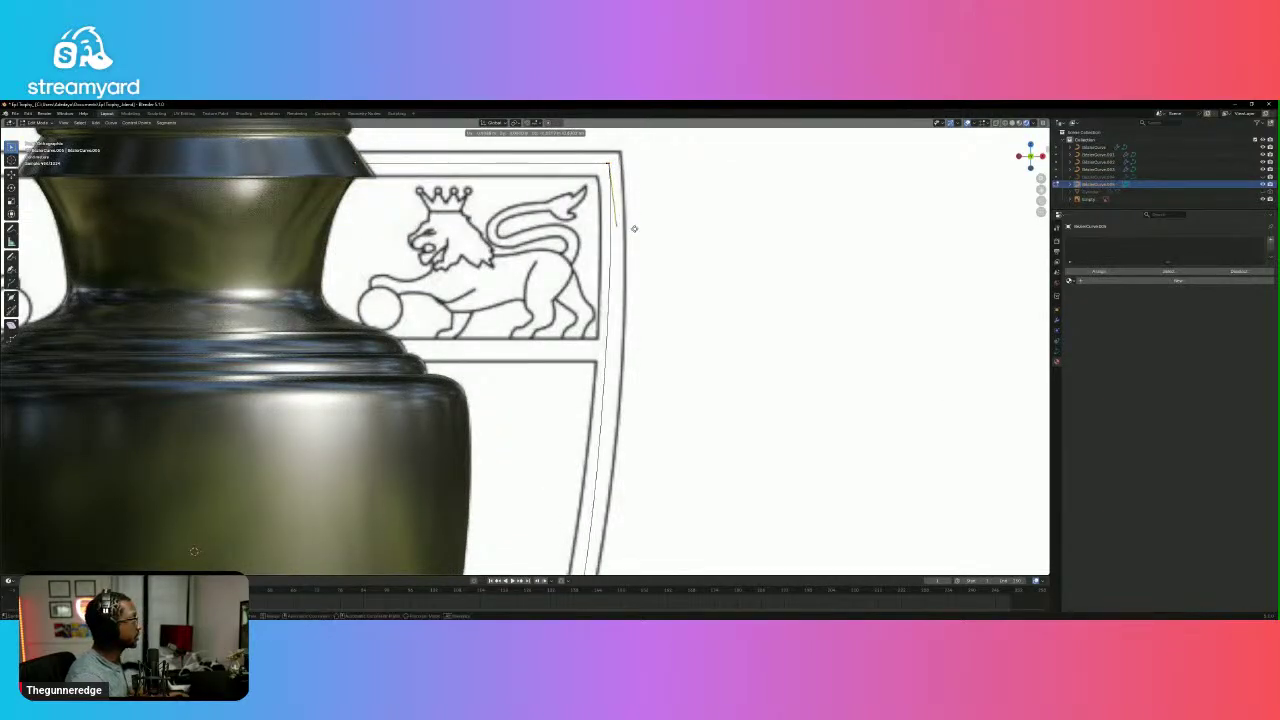
left_click(640, 330)
scroll(651, 356, "down", 3)
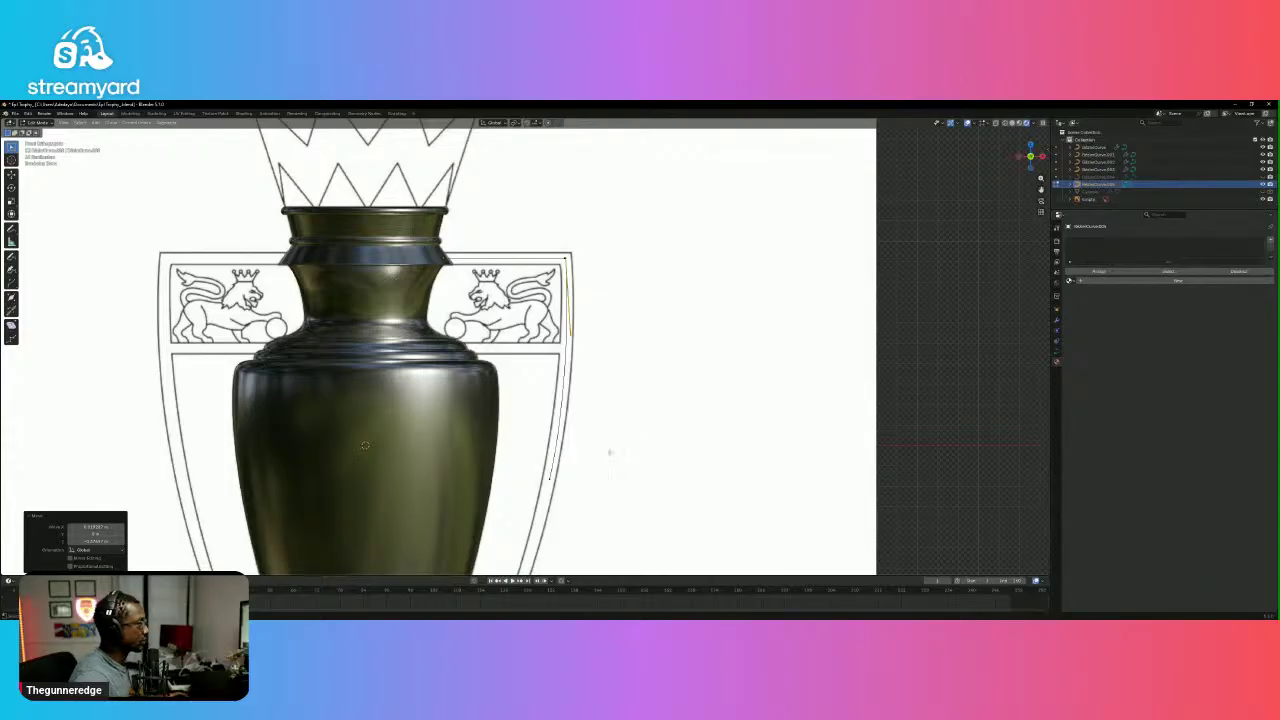
Extrude a new curve point from the lowest point down to the right trophy handle's lower end, where it meets the base.
middle_click_drag(667, 482, 700, 312, "shift")
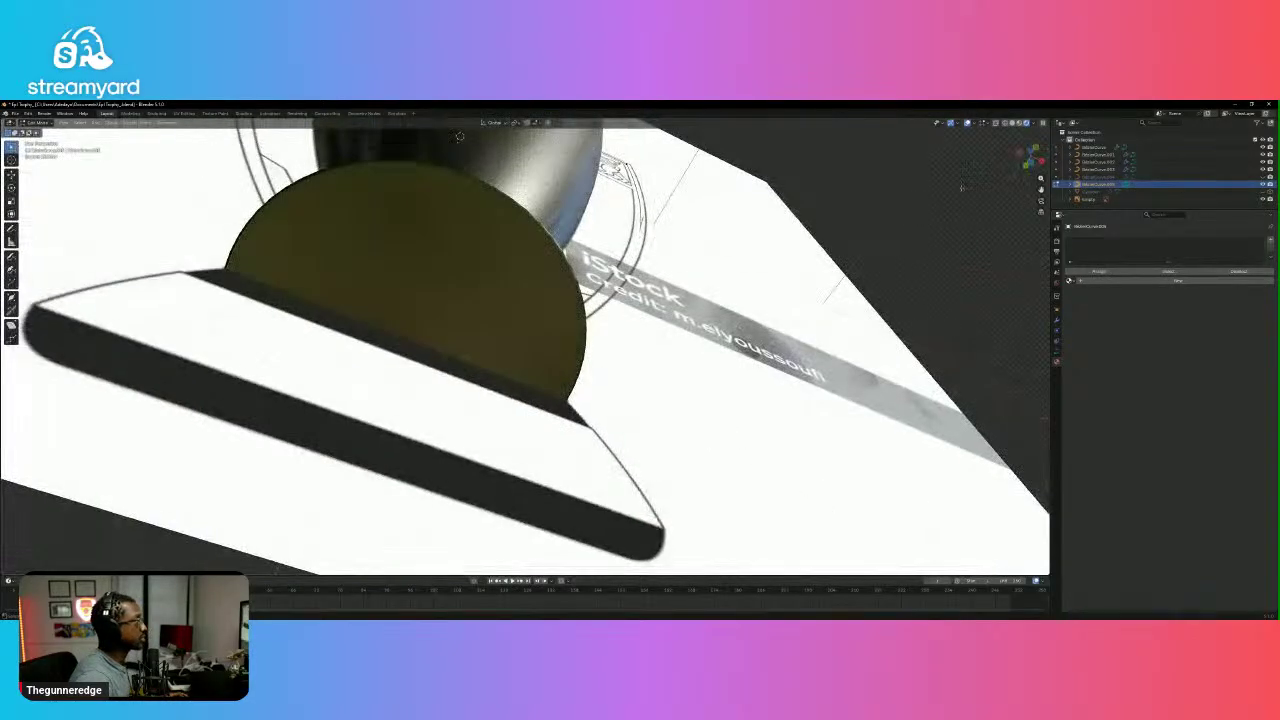
left_click(1035, 148)
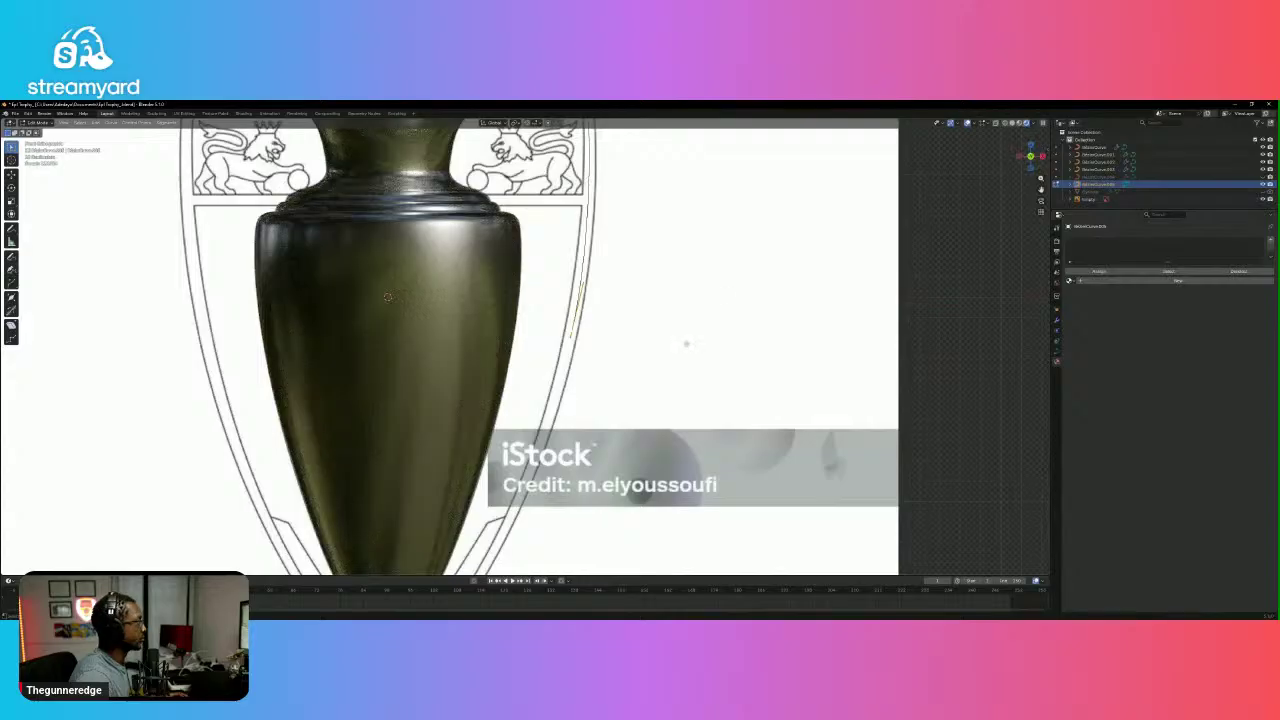
middle_click_drag(646, 391, 688, 232, "shift")
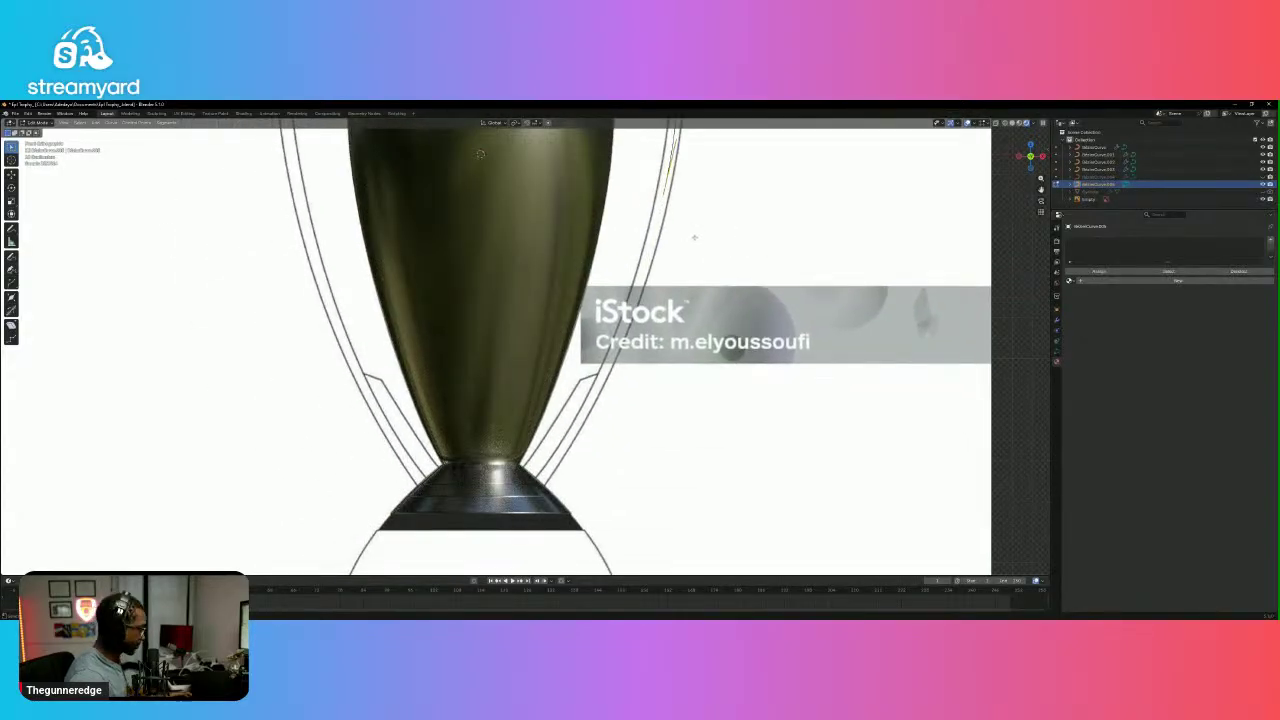
key("g")
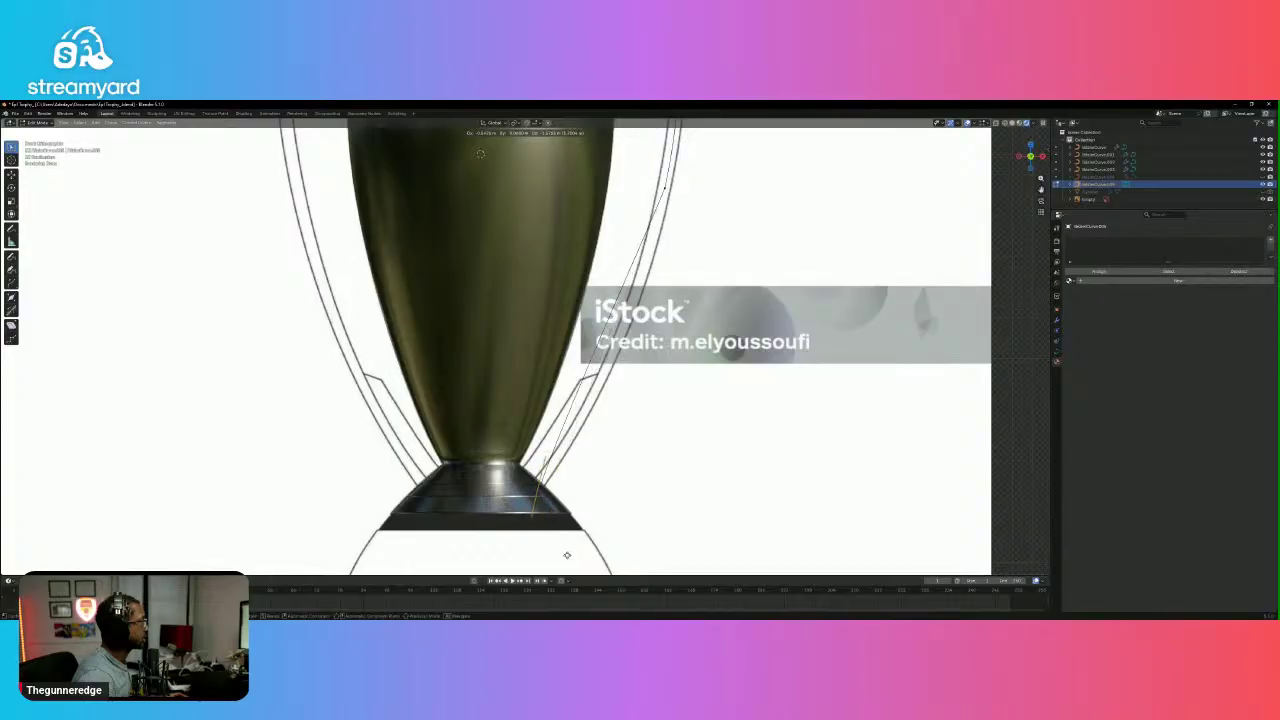
left_click(571, 533)
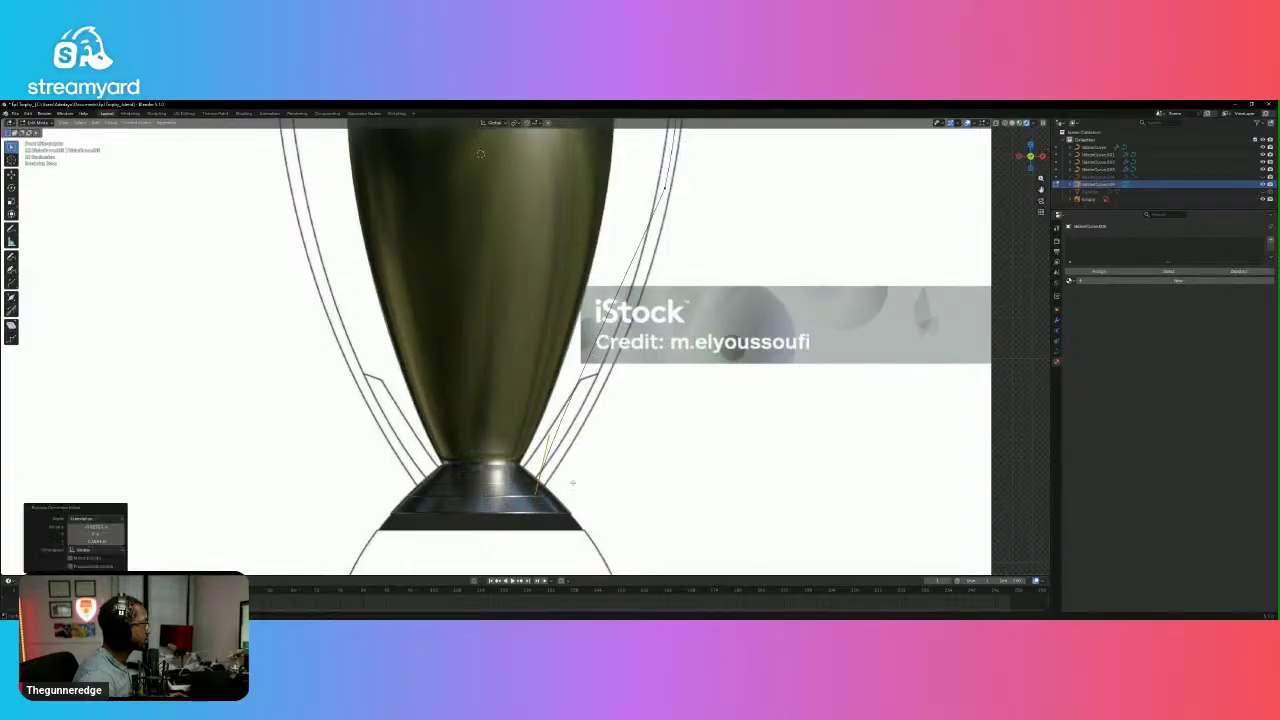
Pull the end point's upper handle up and outward and the middle point's lower handle down, bending the lower segment along the drawn strip.
key("g")
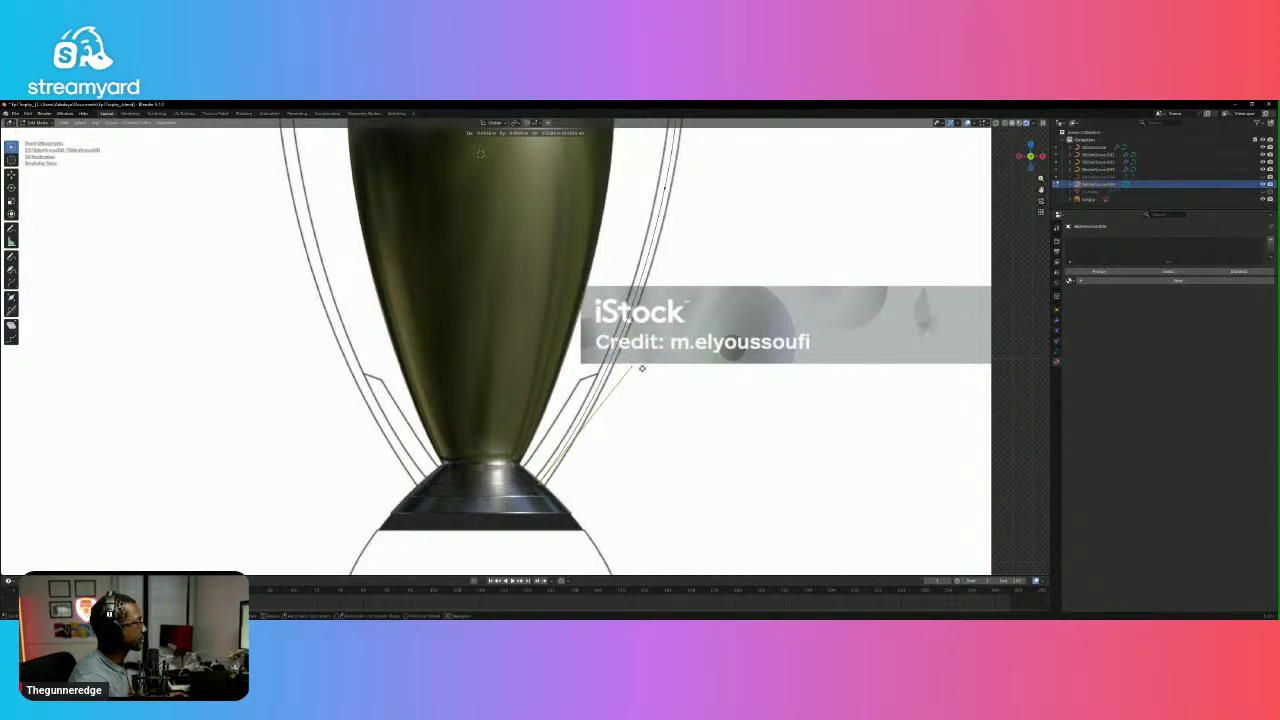
left_click(642, 368)
left_click(679, 190)
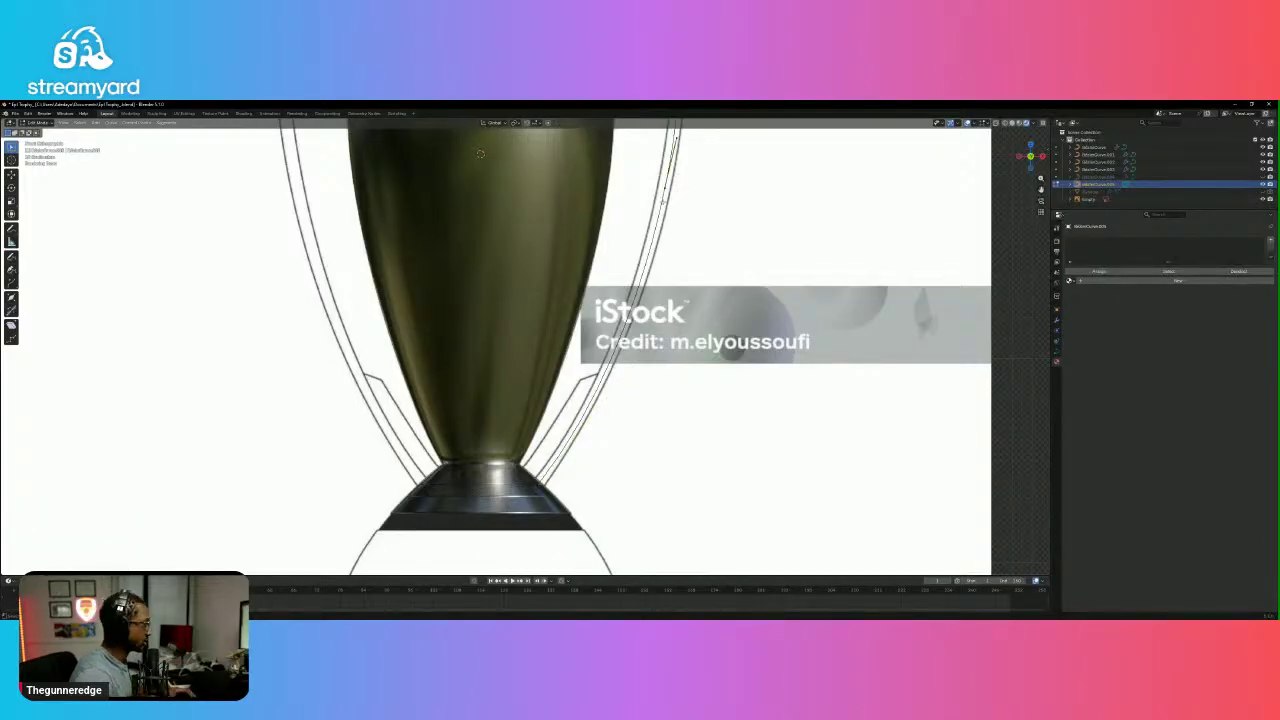
key("e")
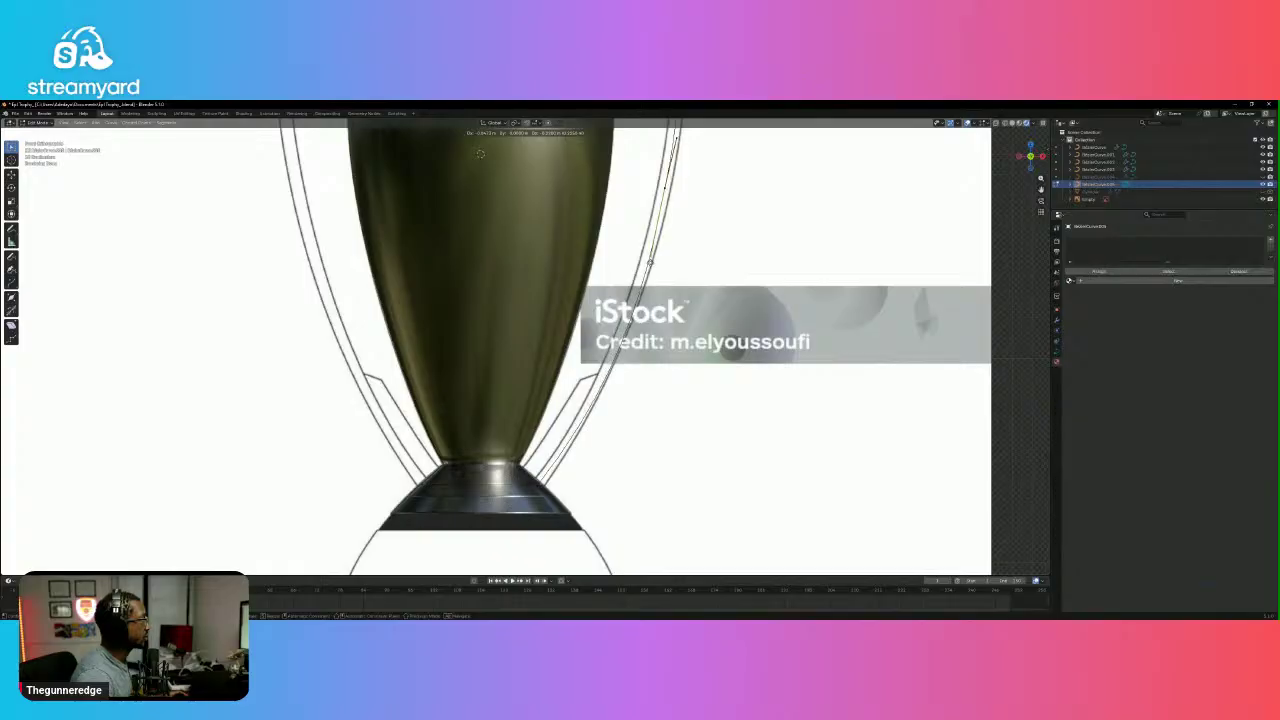
left_click(578, 432)
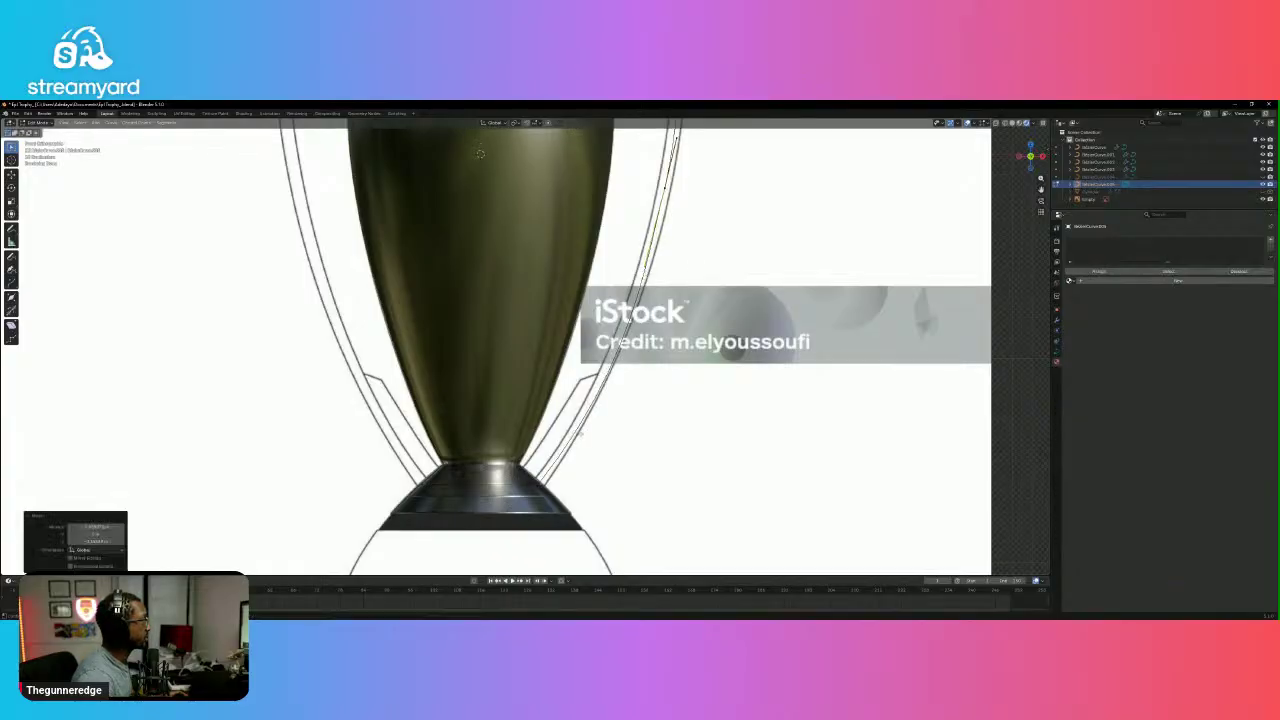
Readjust the end point's upper handle, placing it between the drawing's outlines so the lower segment follows the strip.
key("e")
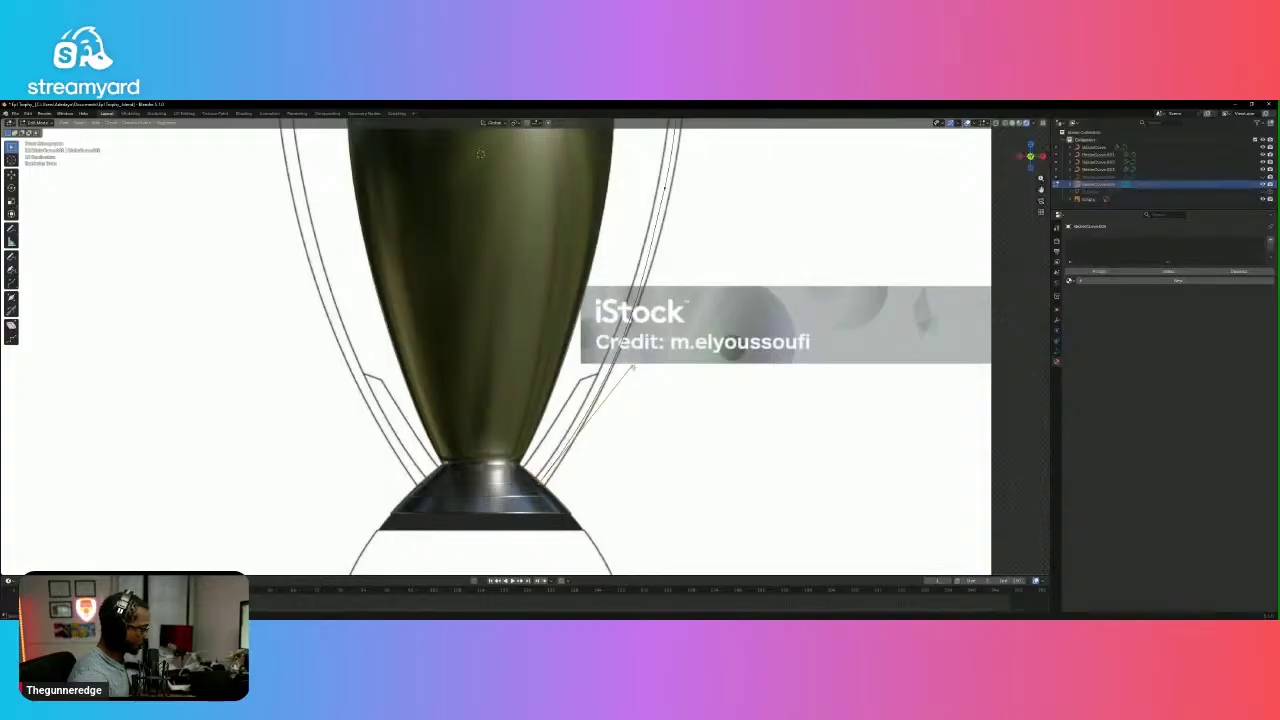
key("e")
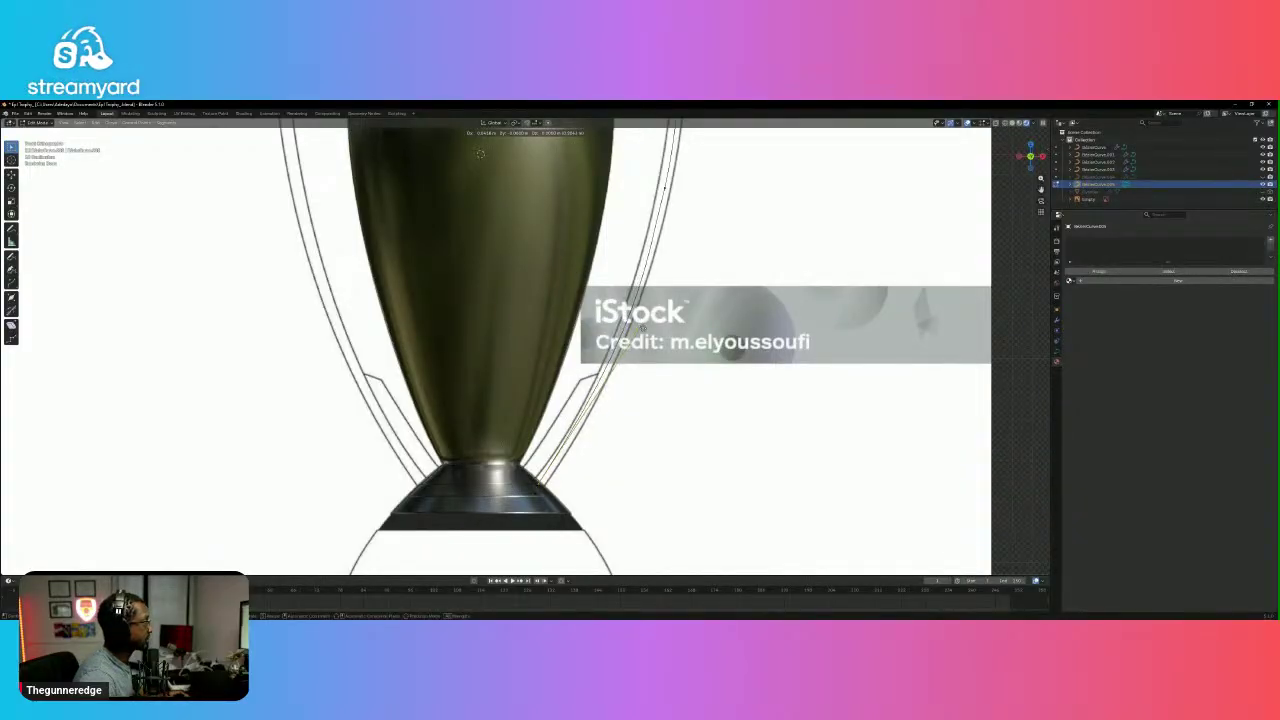
left_click(629, 319)
left_click(711, 244)
scroll(674, 398, "down", 5)
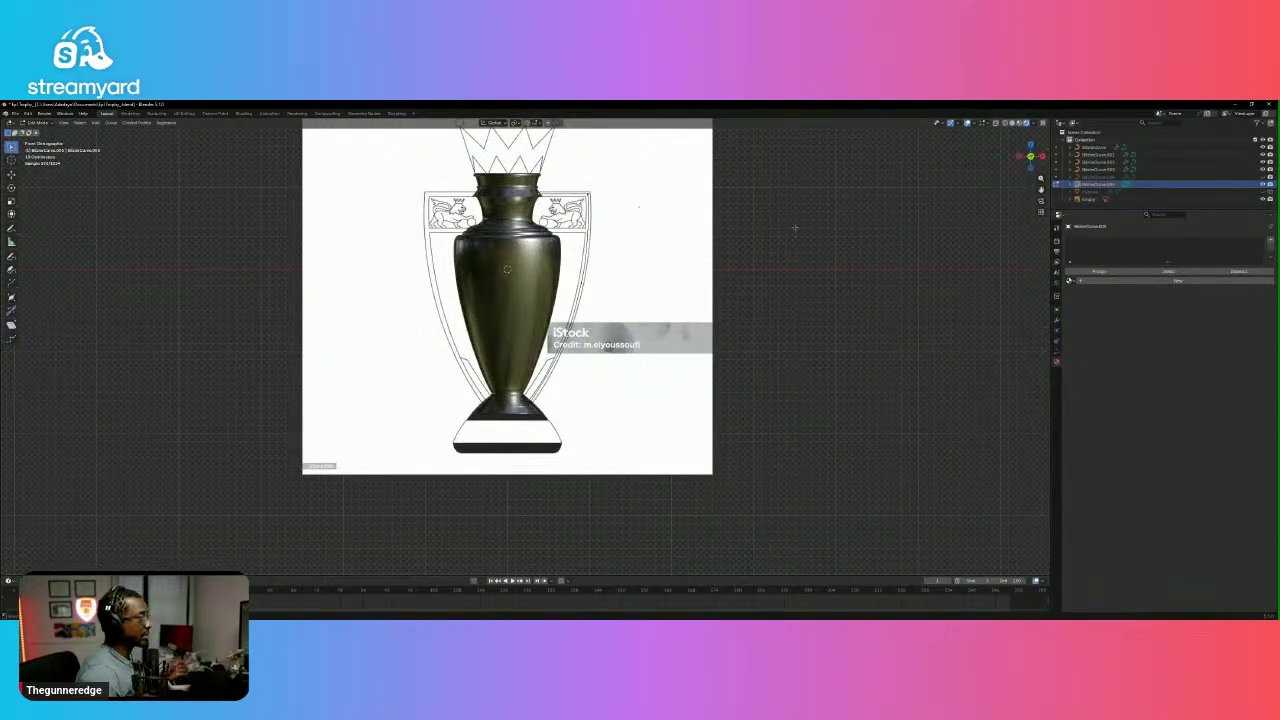
Return to Object Mode and expand the Geometry settings in the handle curve's data properties, keeping the curve 3D.
key("Tab")
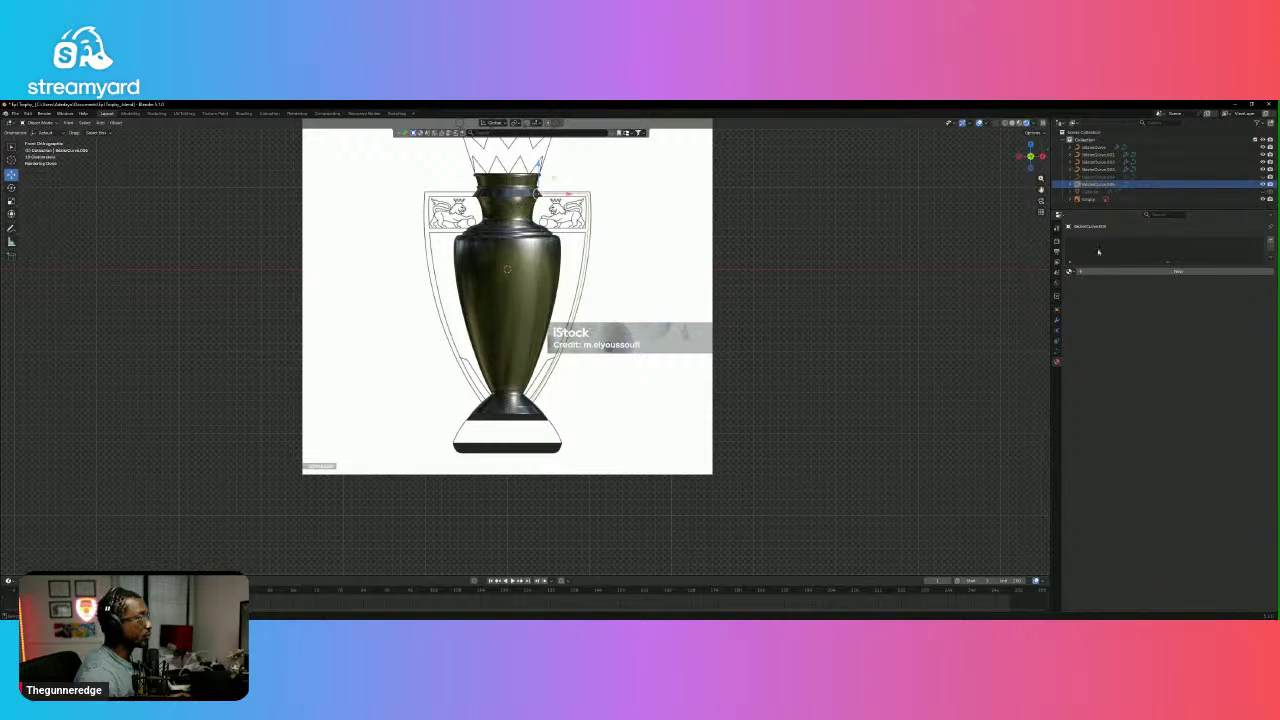
left_click(1057, 242)
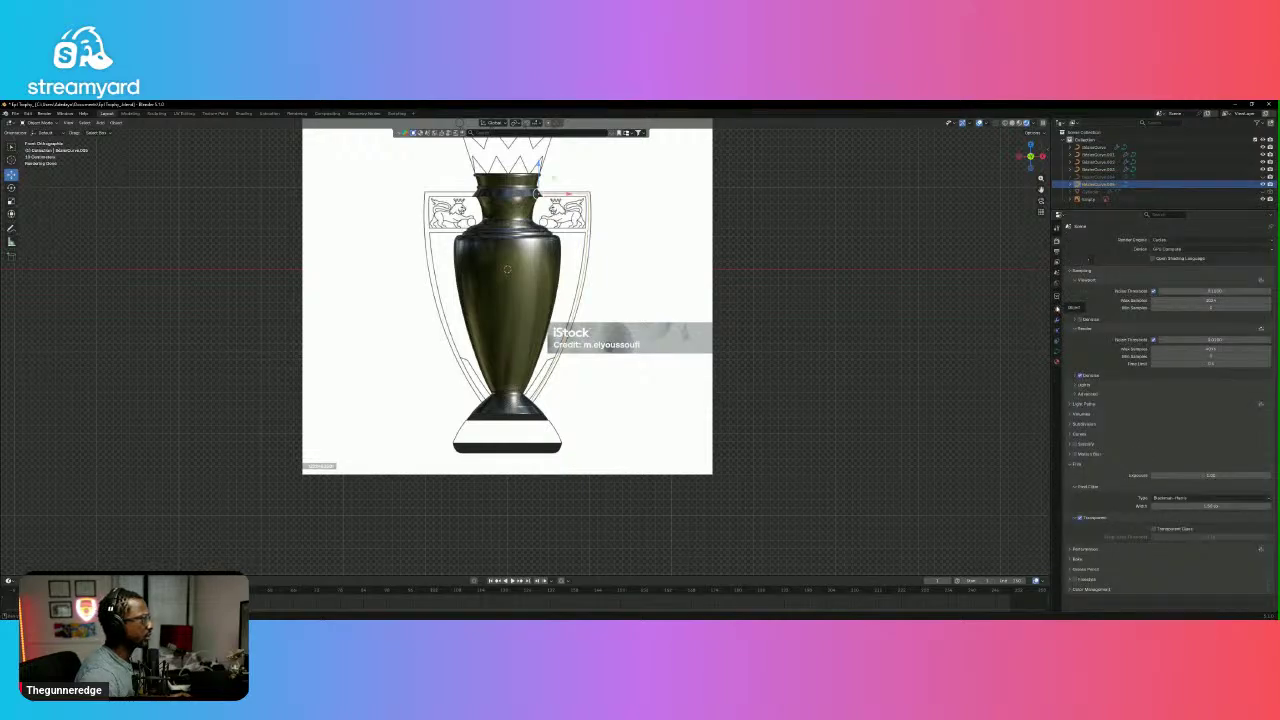
left_click(1057, 311)
left_click(1057, 251)
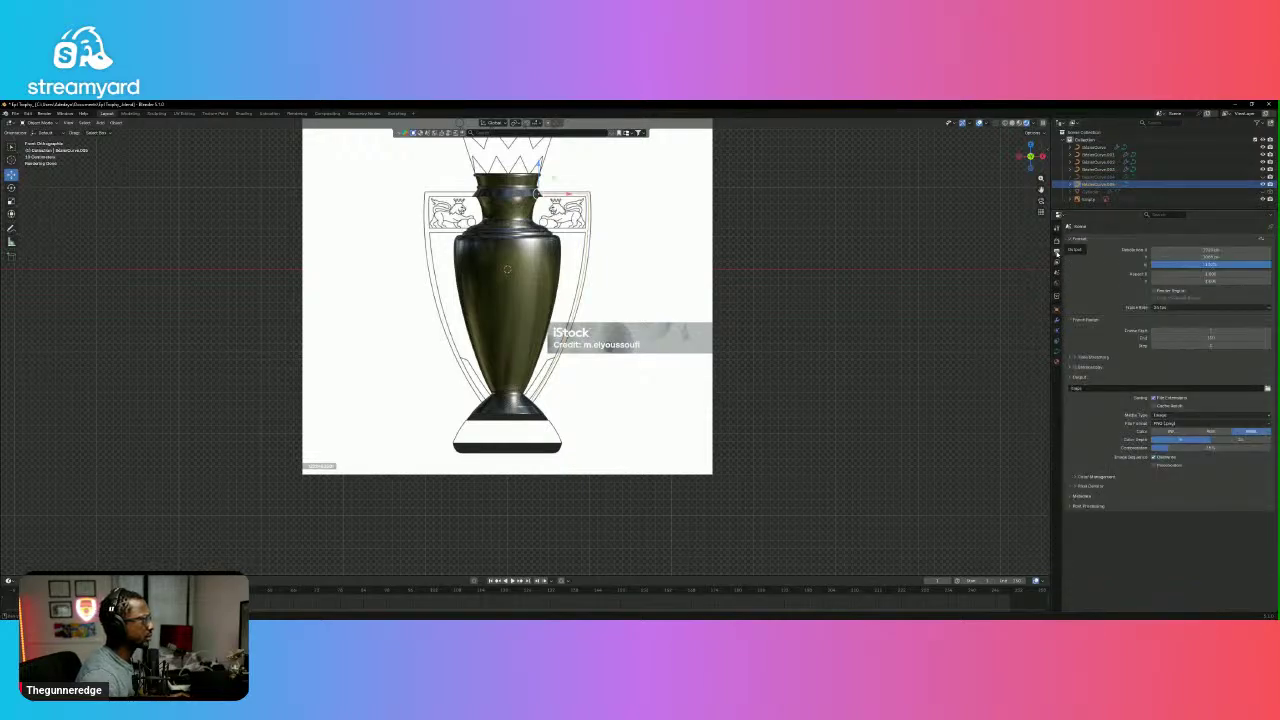
left_click(1057, 242)
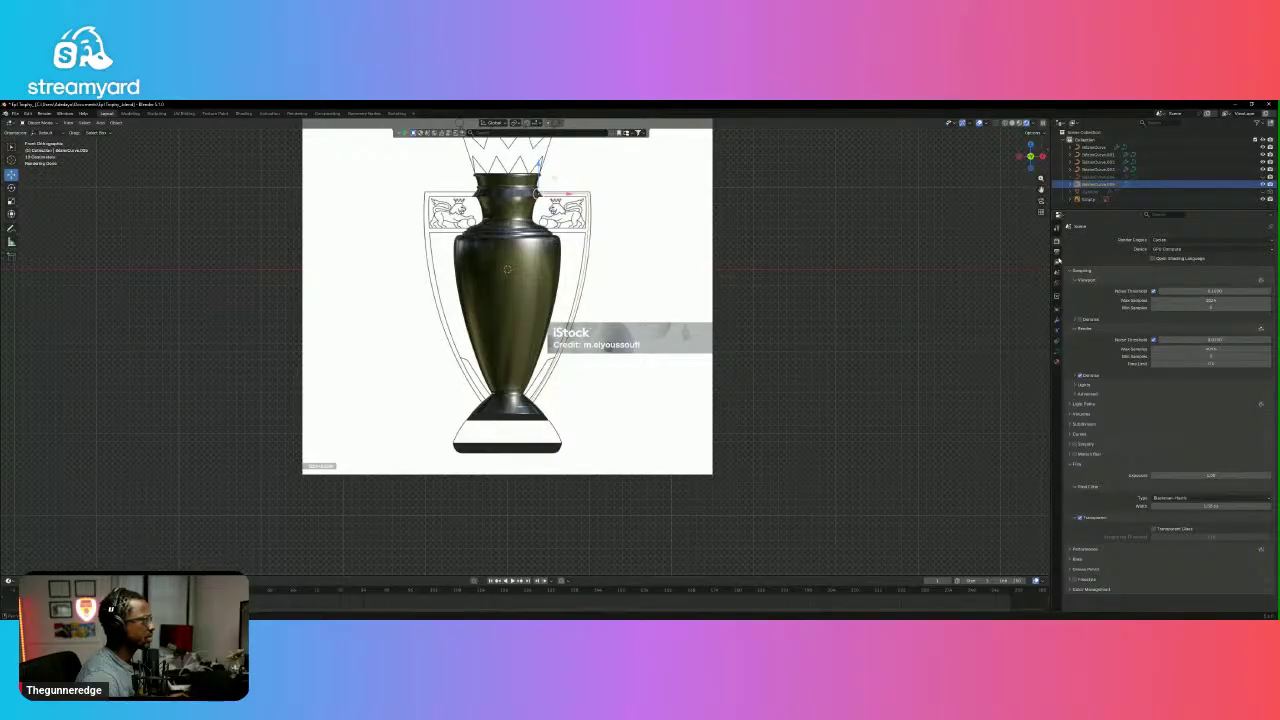
left_click(1057, 260)
left_click(1057, 251)
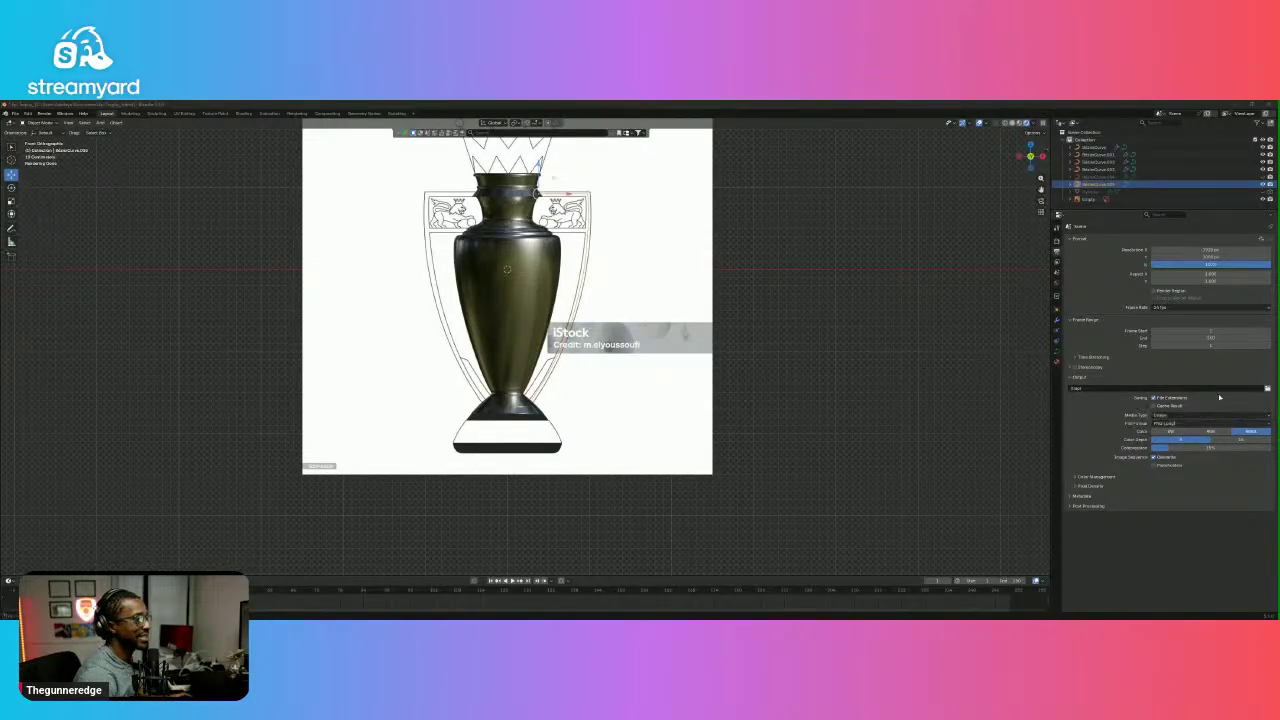
left_click(1057, 355)
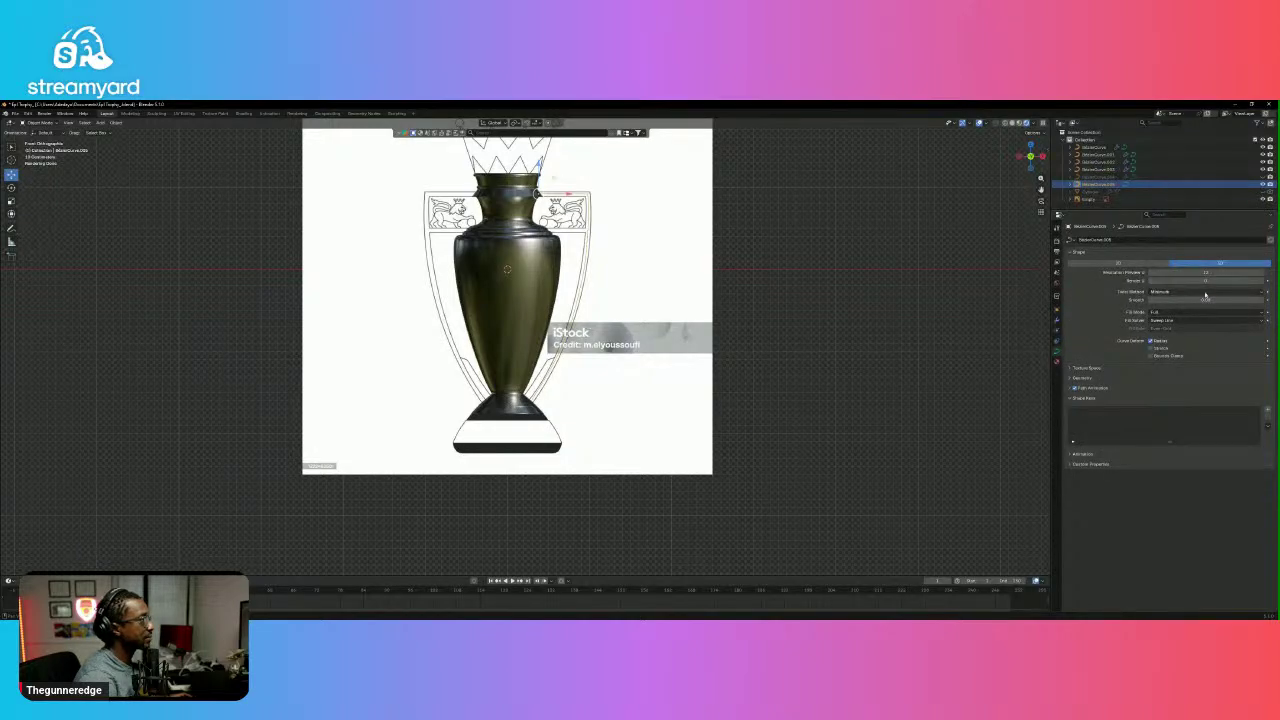
left_click(1073, 378)
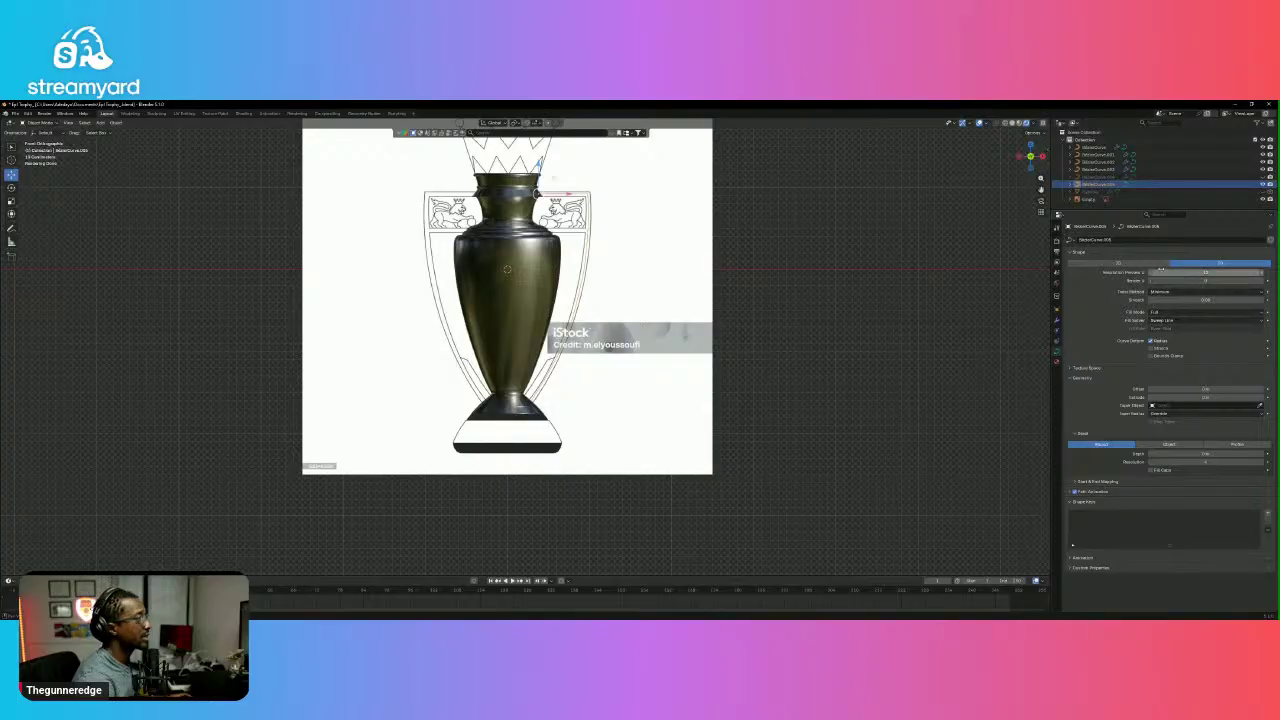
left_click(1163, 264)
left_click(1197, 264)
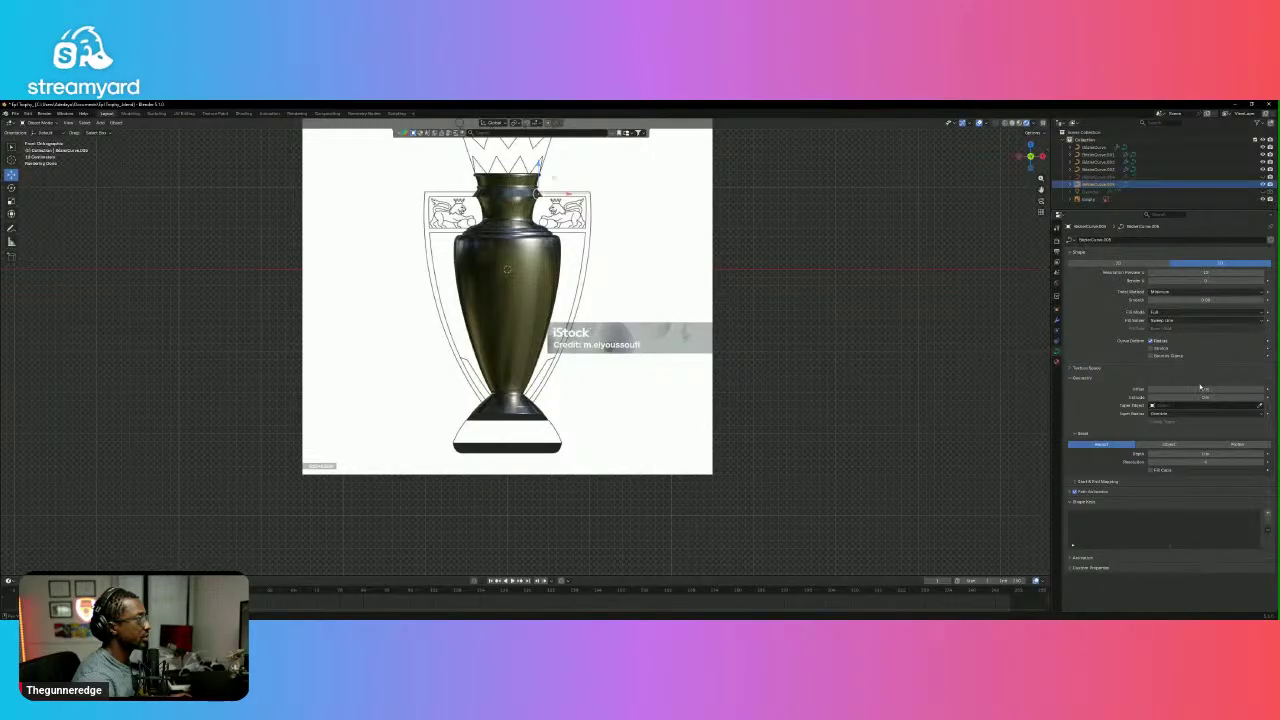
Try a geometry offset on the handle curve and reset the offset to 0 m.
left_click_drag(1206, 397, 1163, 389)
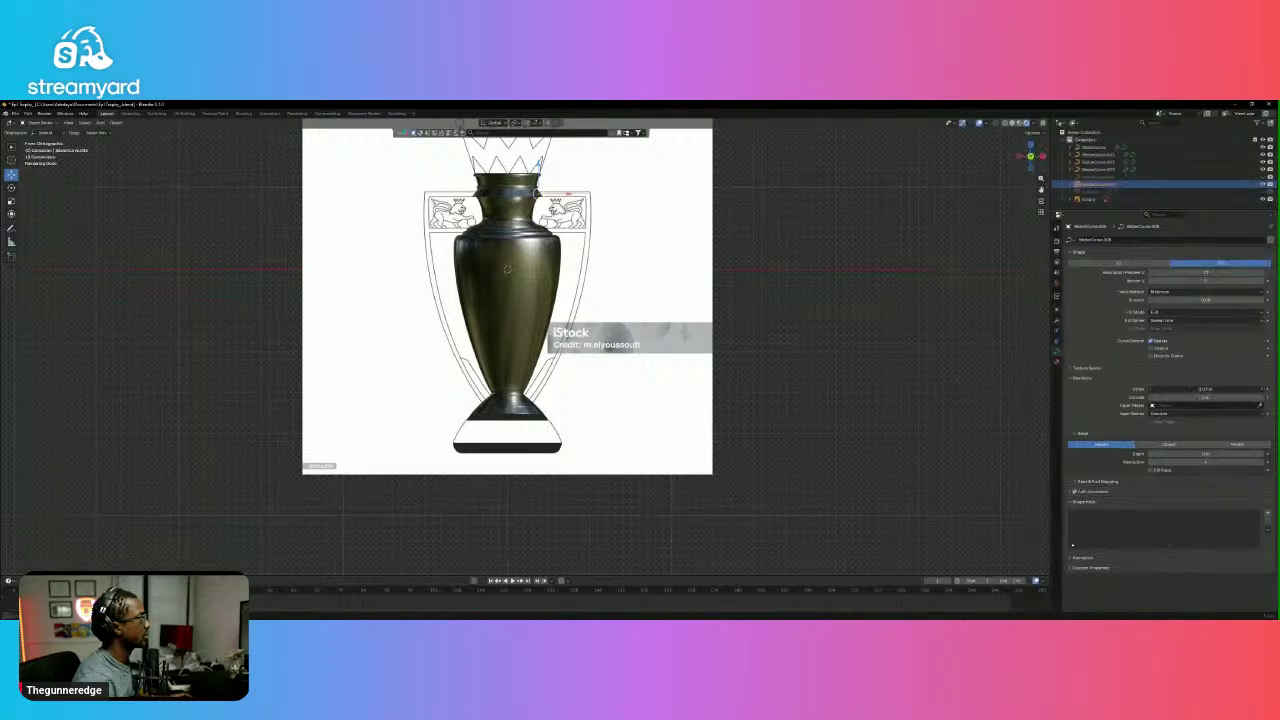
left_click(1204, 389)
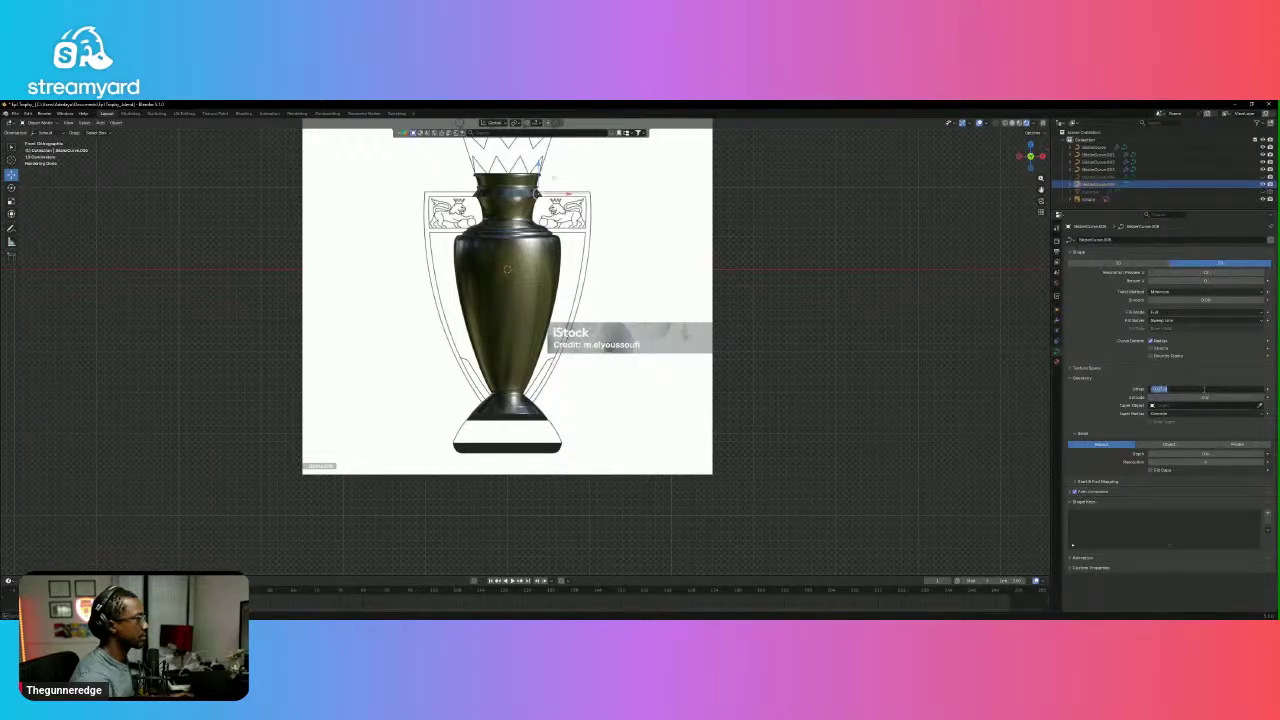
type("0")
key("Return")
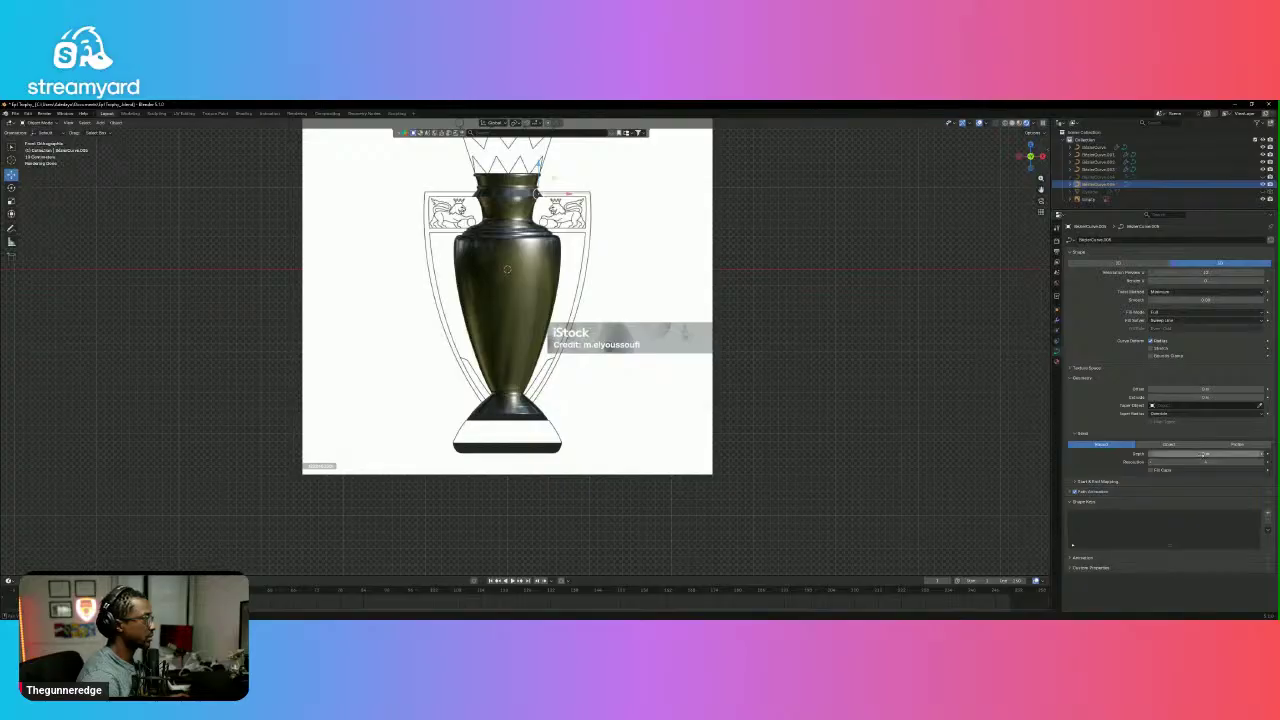
Try a bevel depth on the handle curve, view it from an angle, and undo the latest changes.
mouse_move(1203, 454)
left_mouse_down()
mouse_move(1220, 454)
mouse_move(1203, 454)
left_mouse_up()
scroll(673, 325, "up", 5)
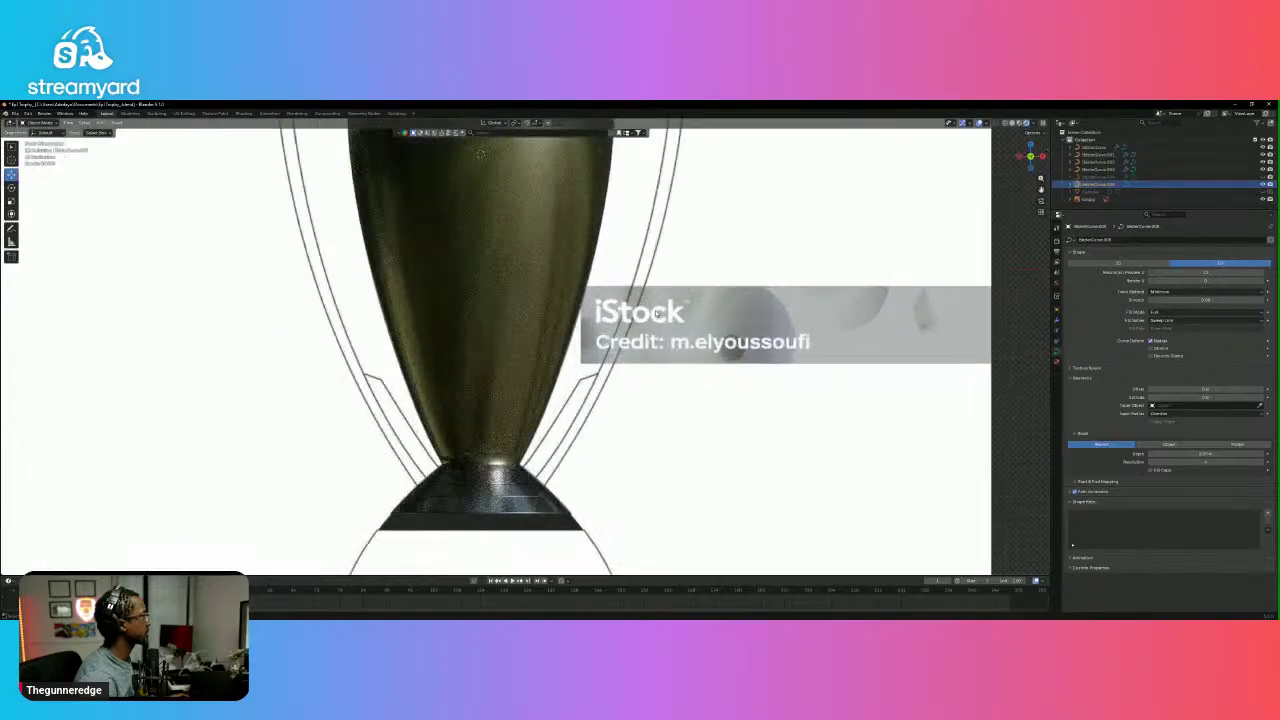
scroll(673, 325, "down", 6)
left_click(631, 224)
middle_click_drag(631, 224, 650, 275)
left_click(651, 272)
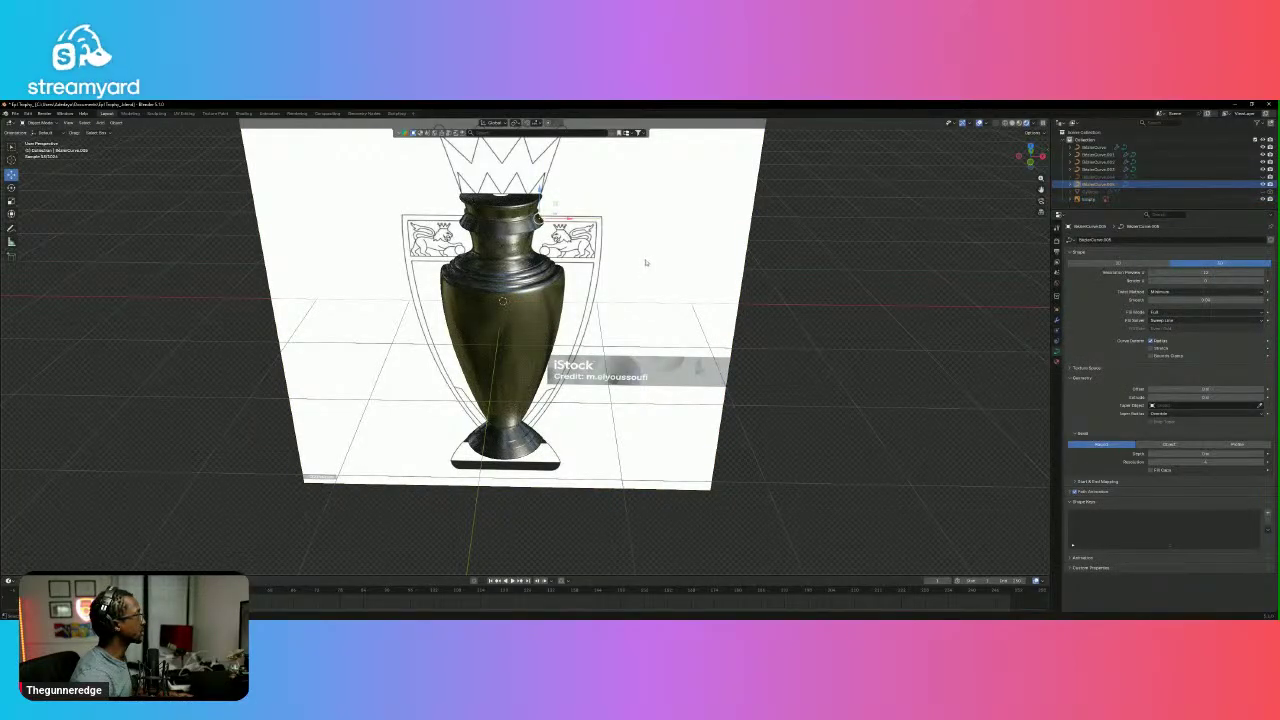
key("ctrl+z")
key("ctrl+z")
key("ctrl+z")
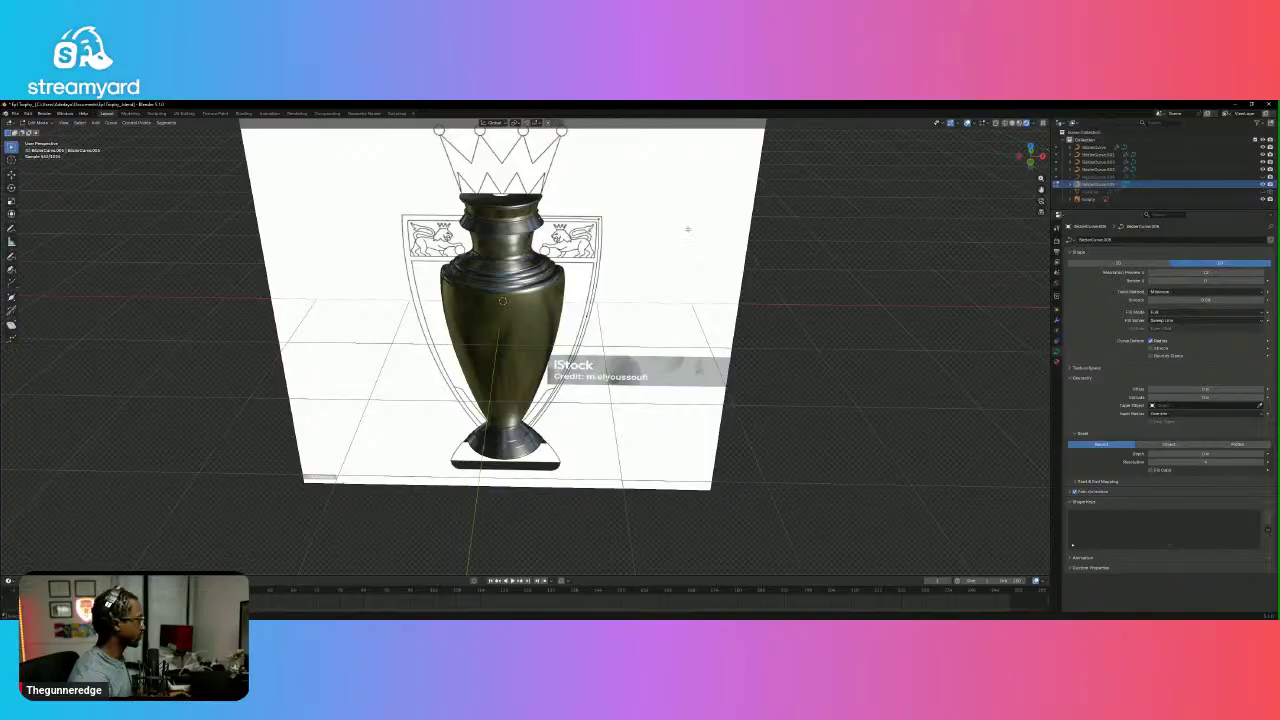
In Object Mode, raise the handle curve's bevel depth until it thickens into a round tube about as wide as the drawn strip.
key("Tab")
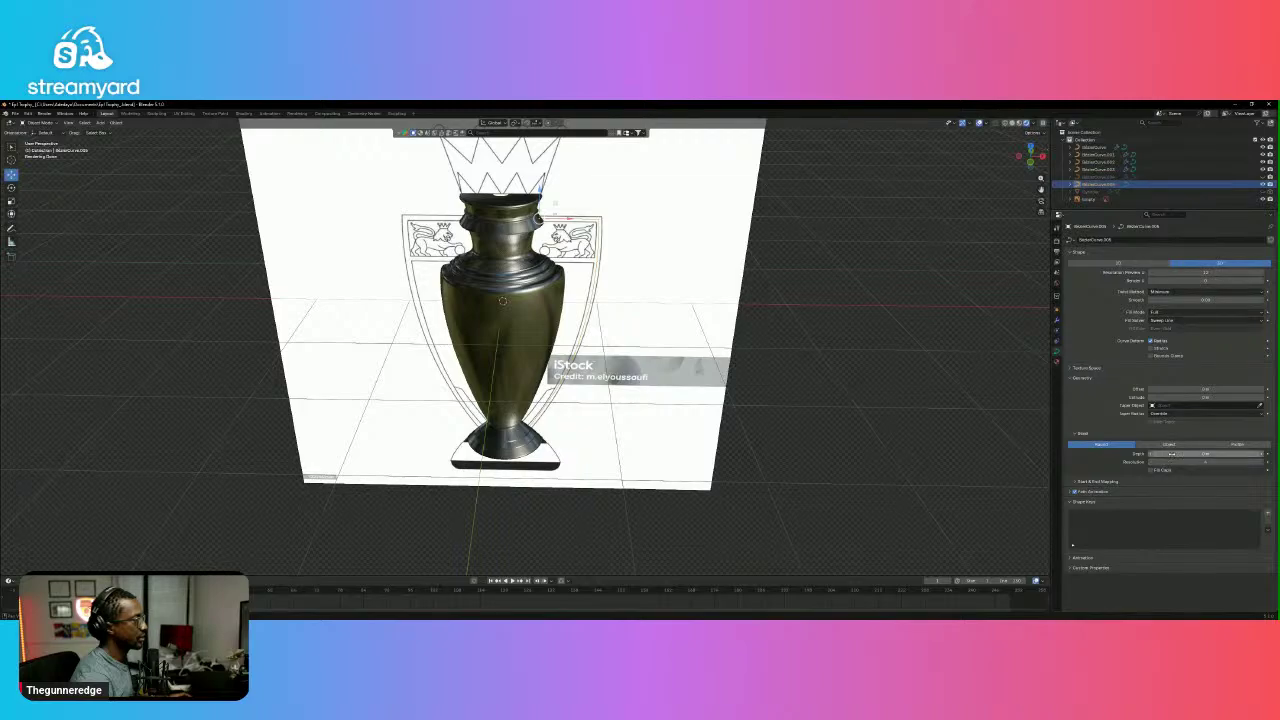
left_click_drag(1172, 454, 1186, 454)
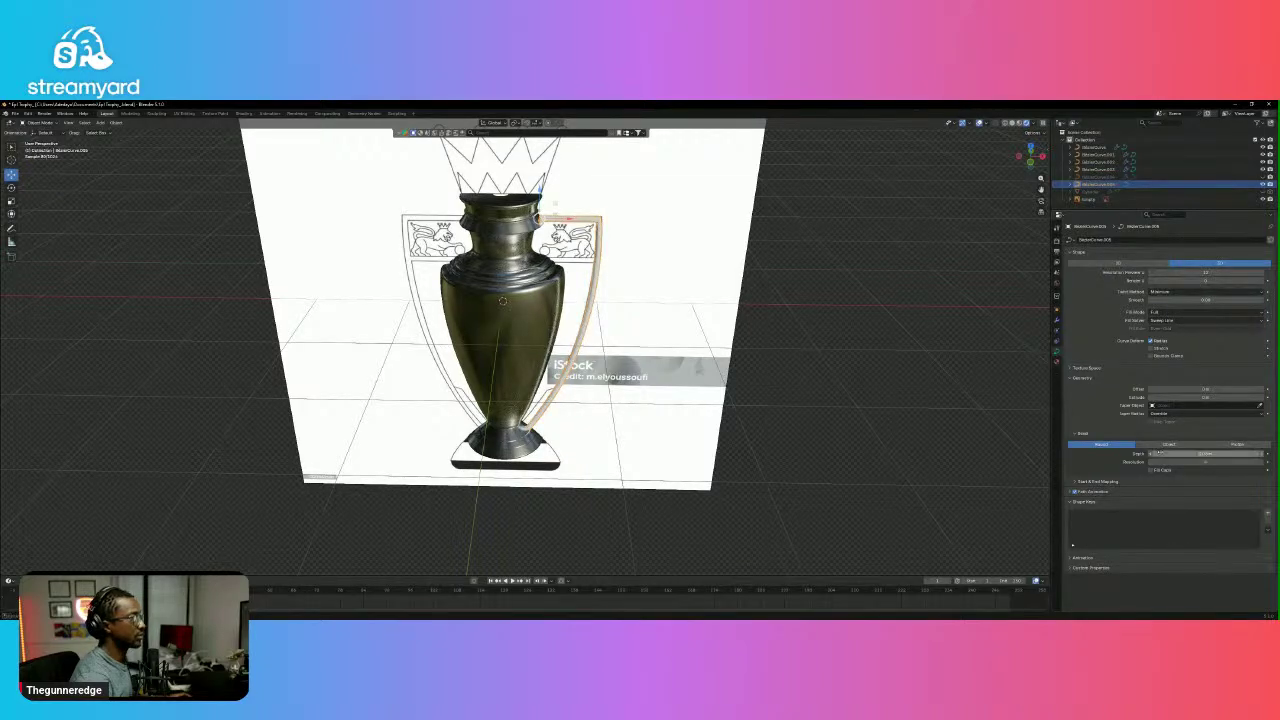
scroll(525, 345, "up", 2)
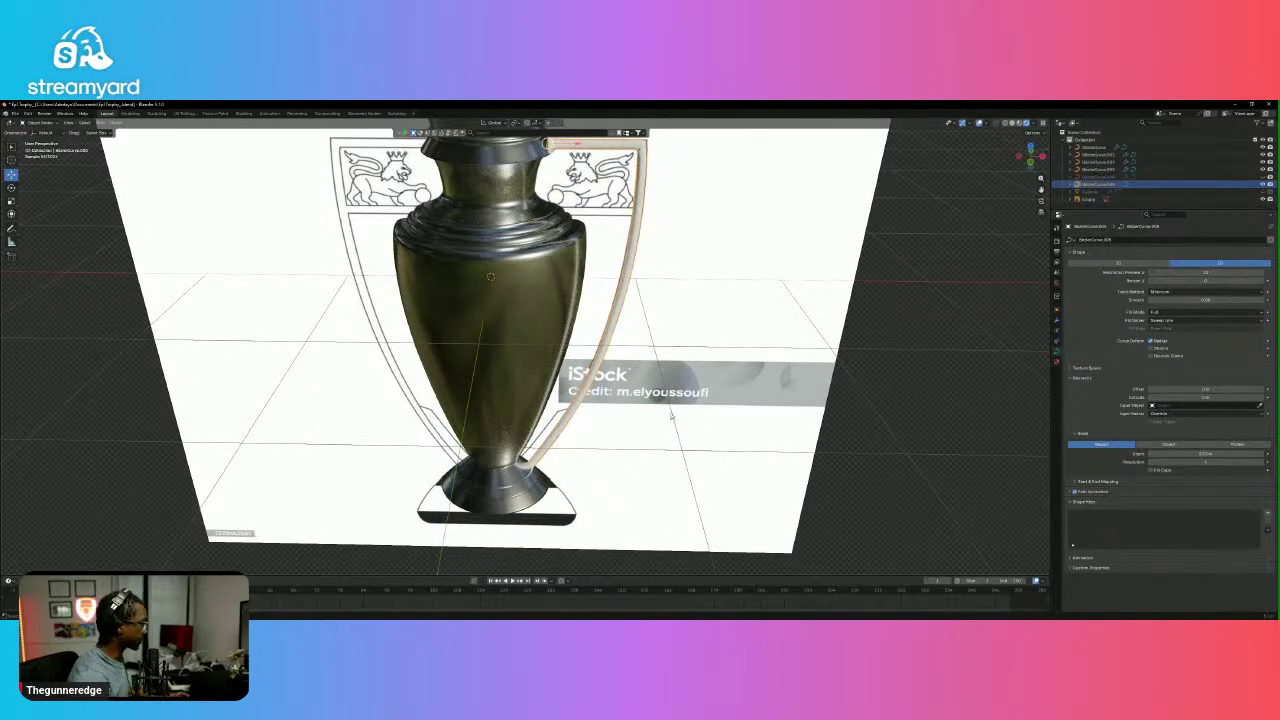
middle_click_drag(671, 332, 677, 429, "shift")
left_click_drag(677, 401, 671, 419, "shift")
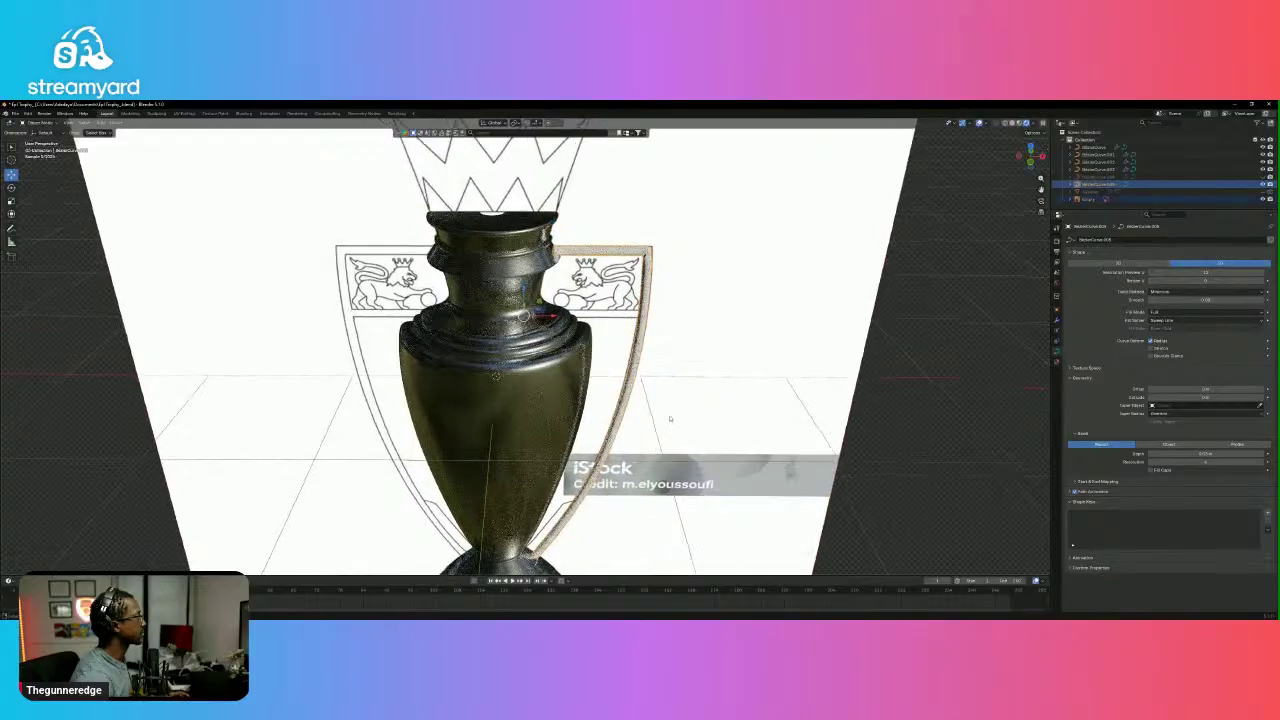
middle_click_drag(671, 419, 668, 393)
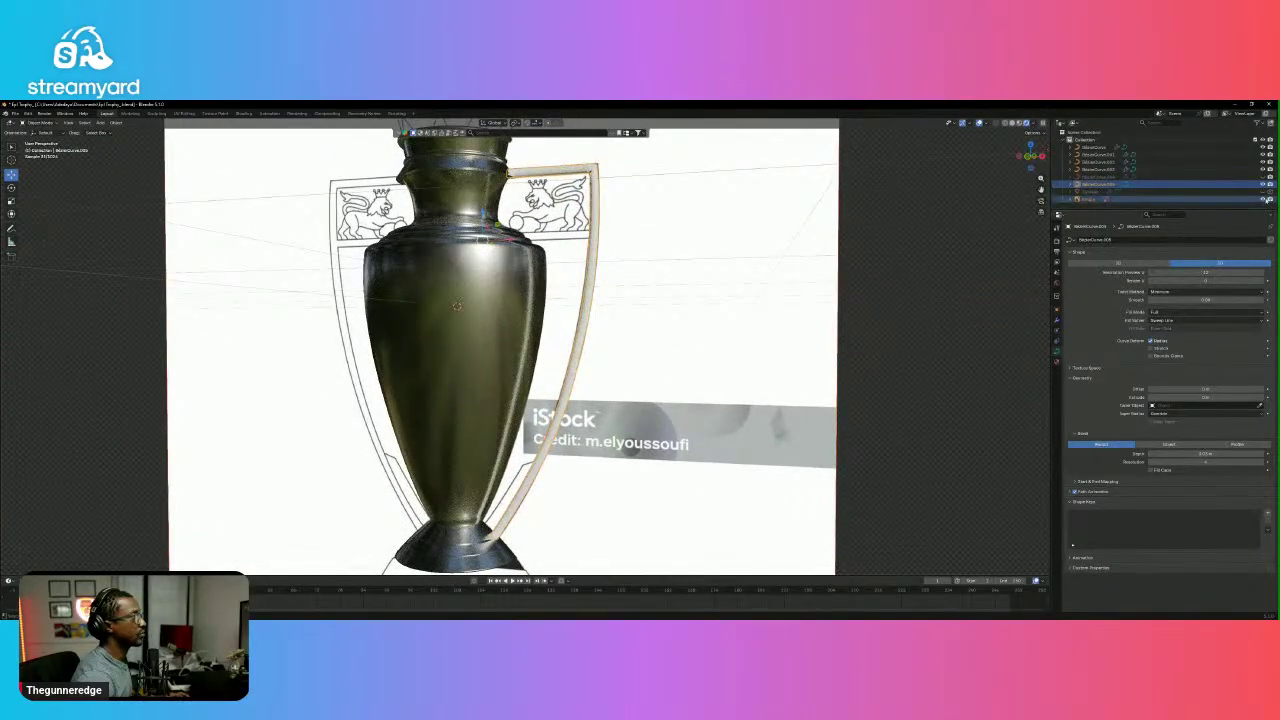
Hide the reference drawing in the viewport and open the handle curve in Edit Mode, focused on its upper outer corner.
left_click(1263, 199)
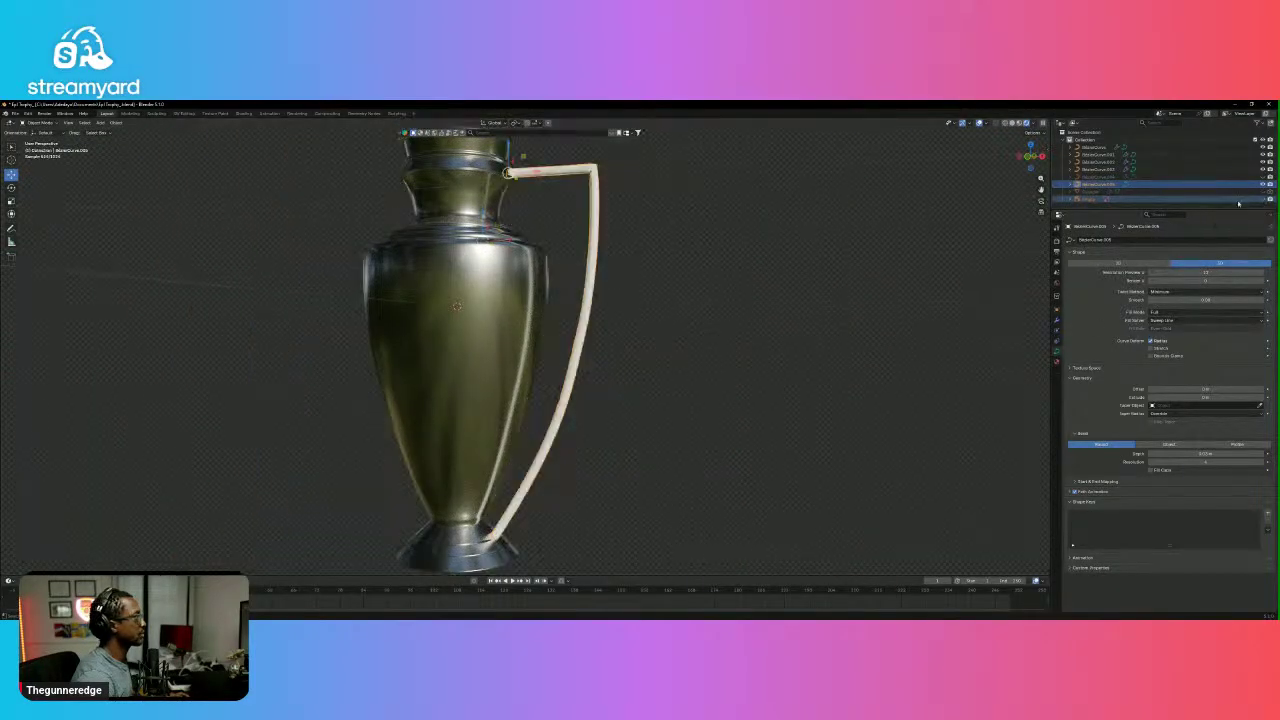
scroll(654, 331, "up", 2)
scroll(654, 331, "down", 2)
scroll(654, 332, "up", 5)
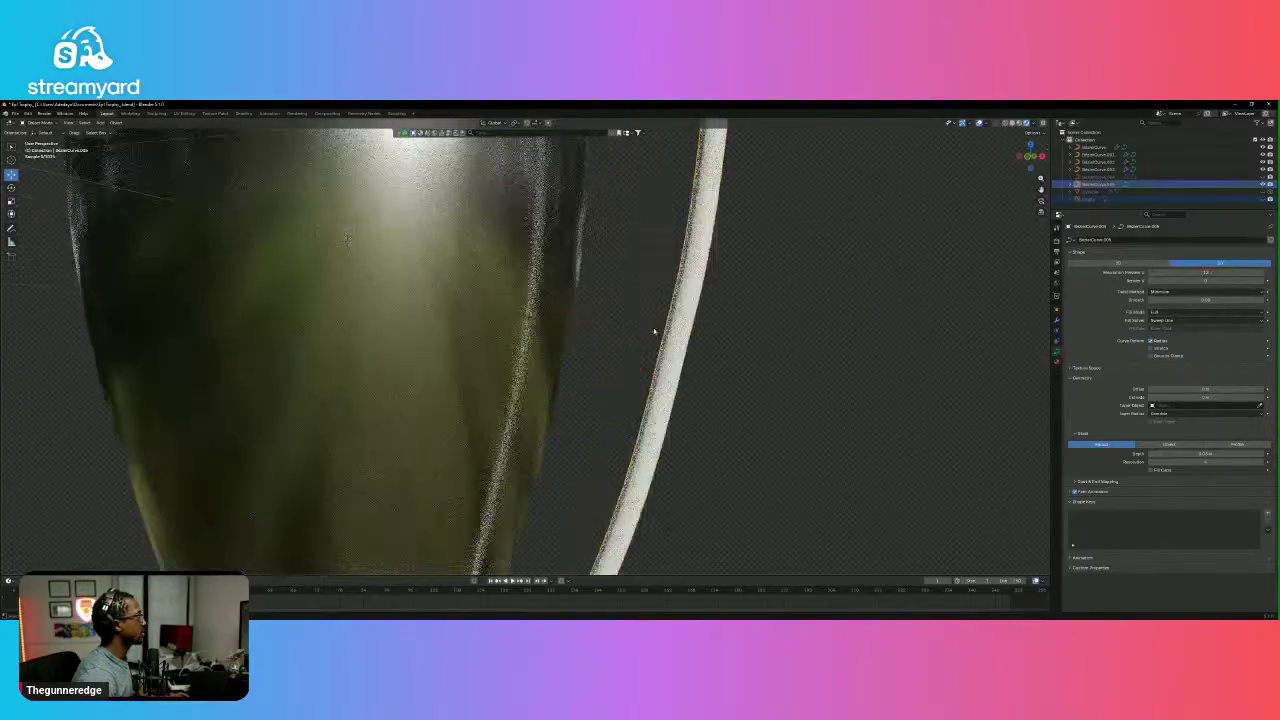
middle_click_drag(722, 210, 703, 351, "shift")
middle_click_drag(808, 170, 676, 476, "shift")
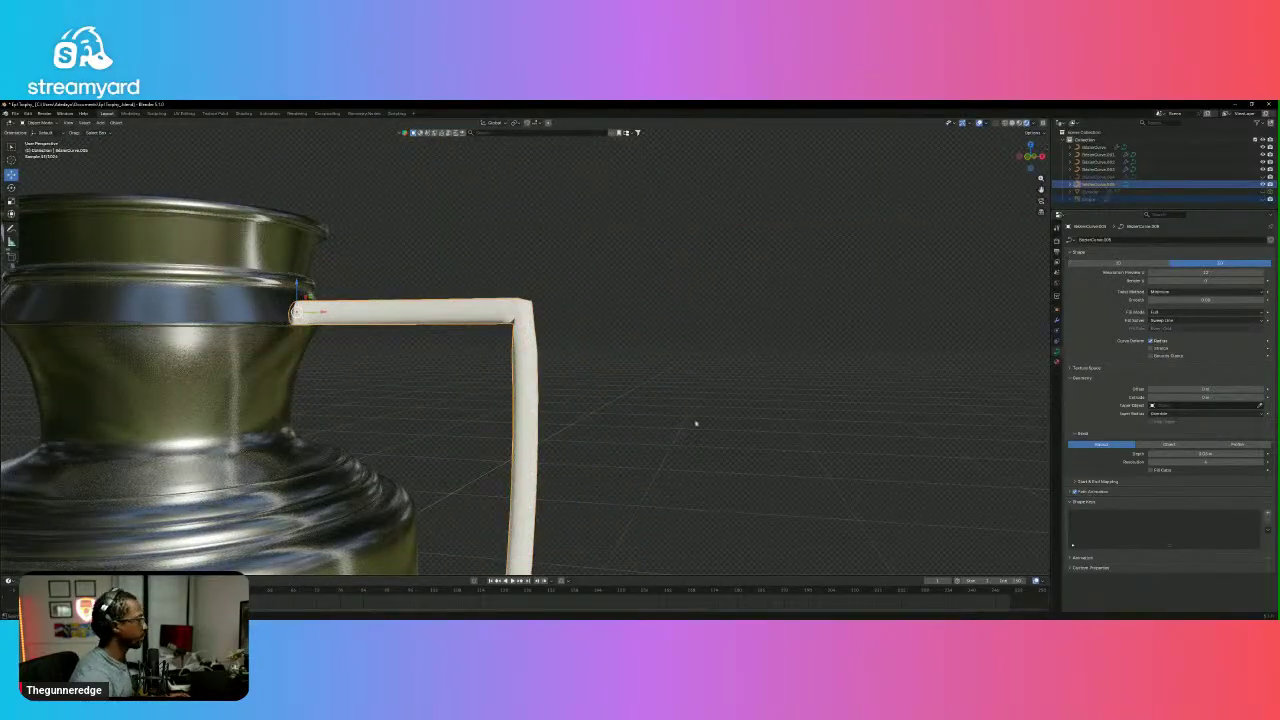
key("Tab")
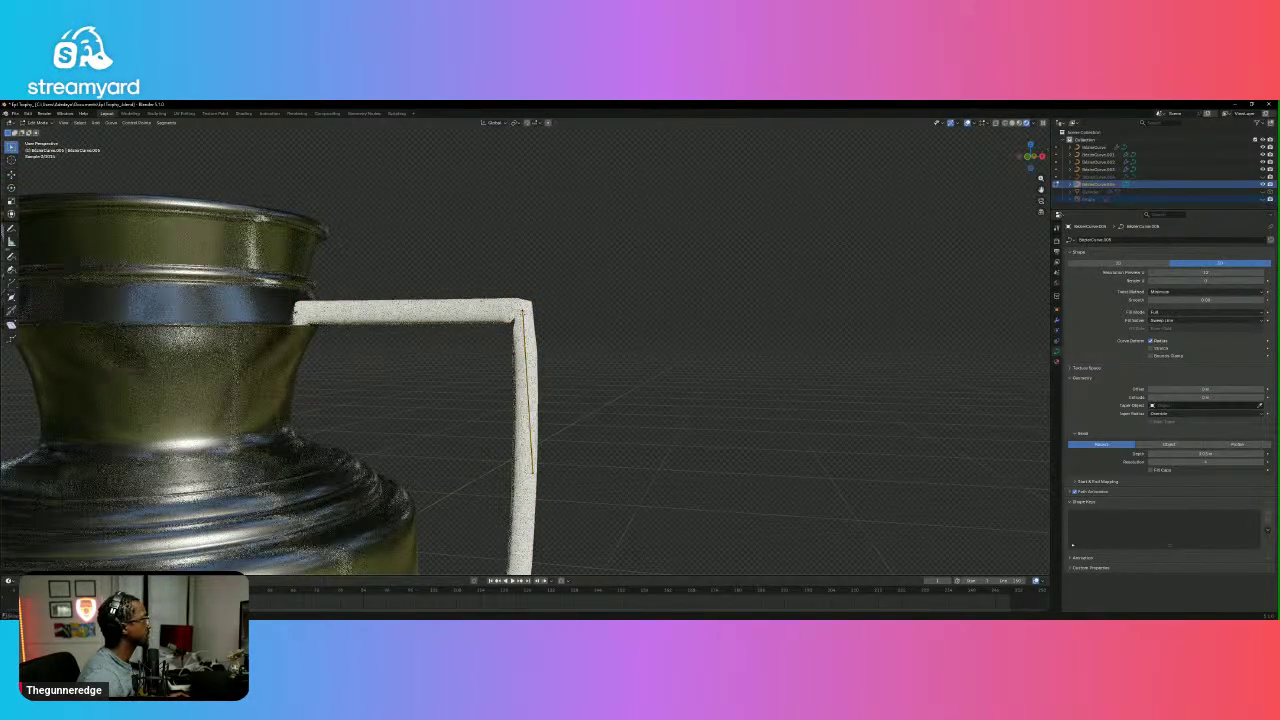
Show the reference drawing again and display the model from the front in wireframe, close to the handle's upper bar.
left_click(1029, 157)
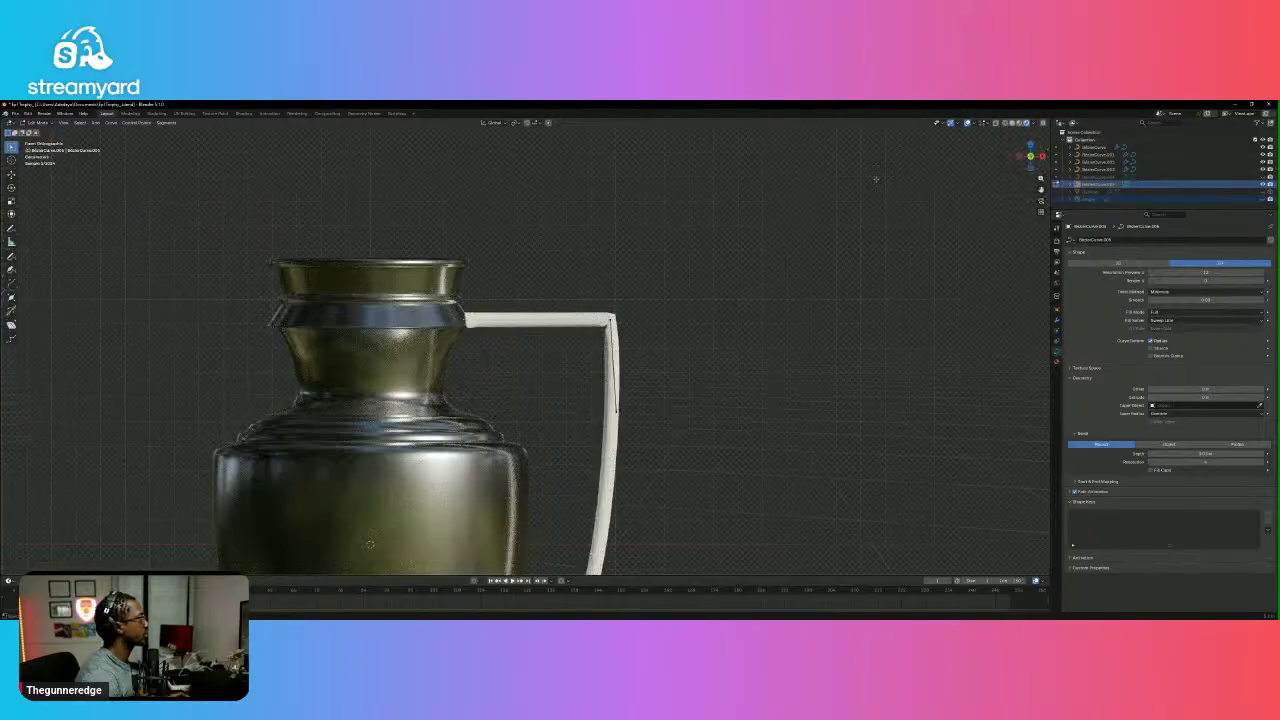
left_click(1264, 199)
scroll(1031, 157, "up", 6)
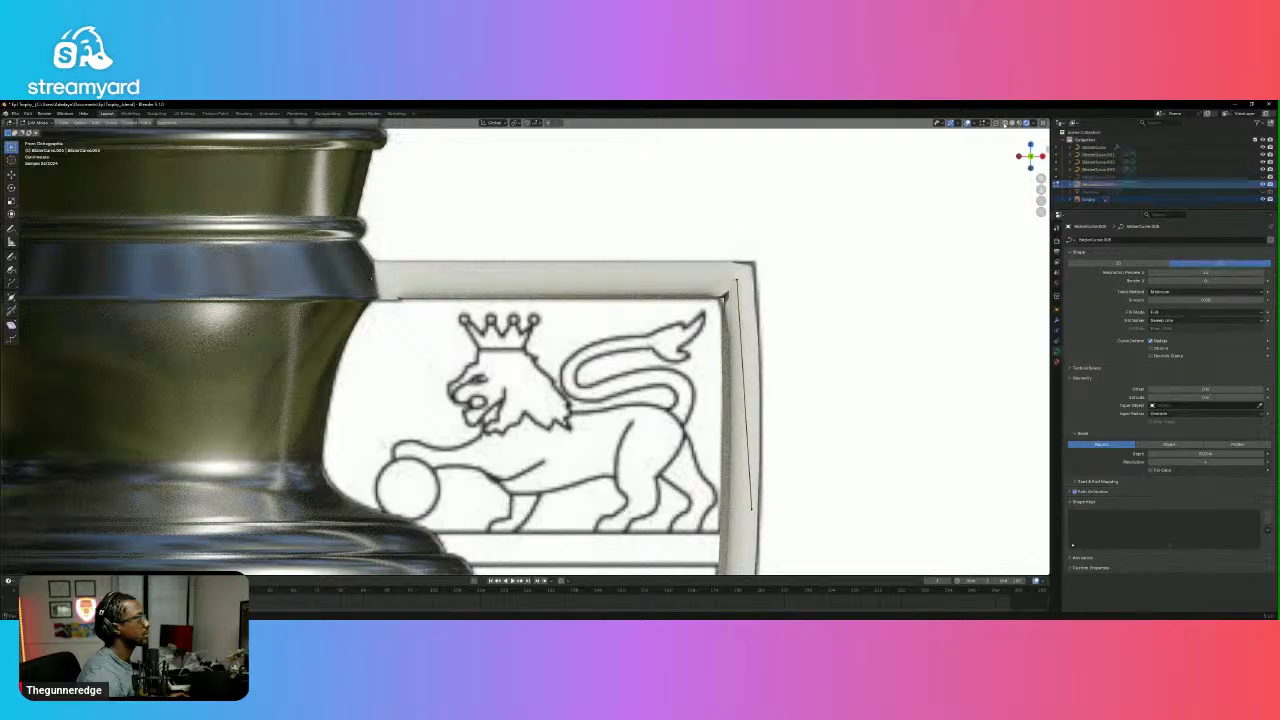
left_click(1001, 122)
scroll(527, 350, "up", 4)
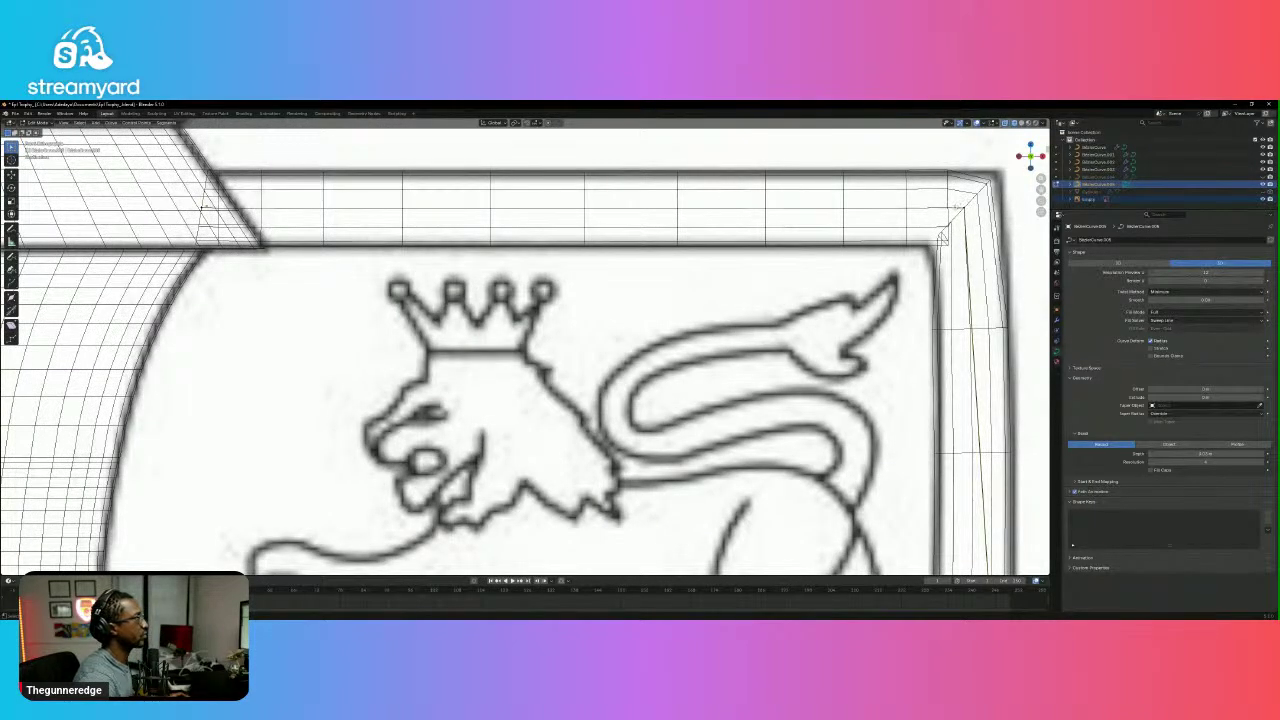
Move the upper corner's bezier handle along the top bar and nudge the curve's inner end point within the cup body.
key("g")
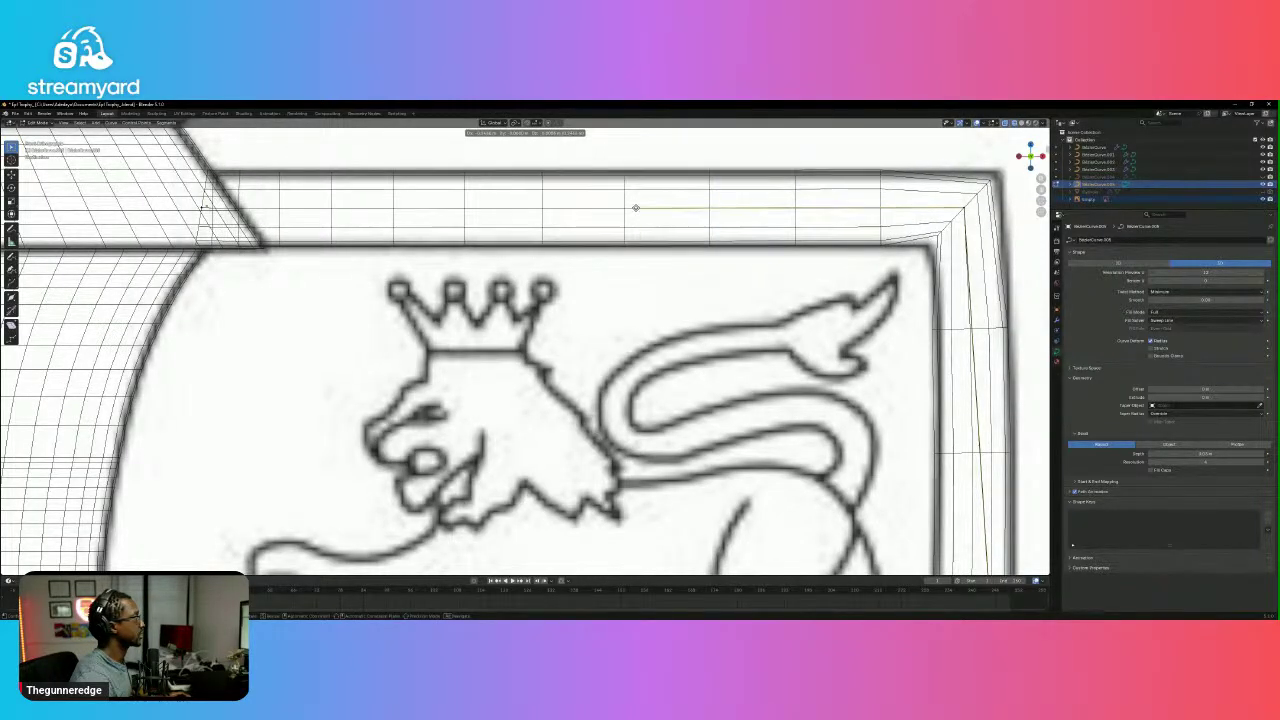
left_click(634, 206)
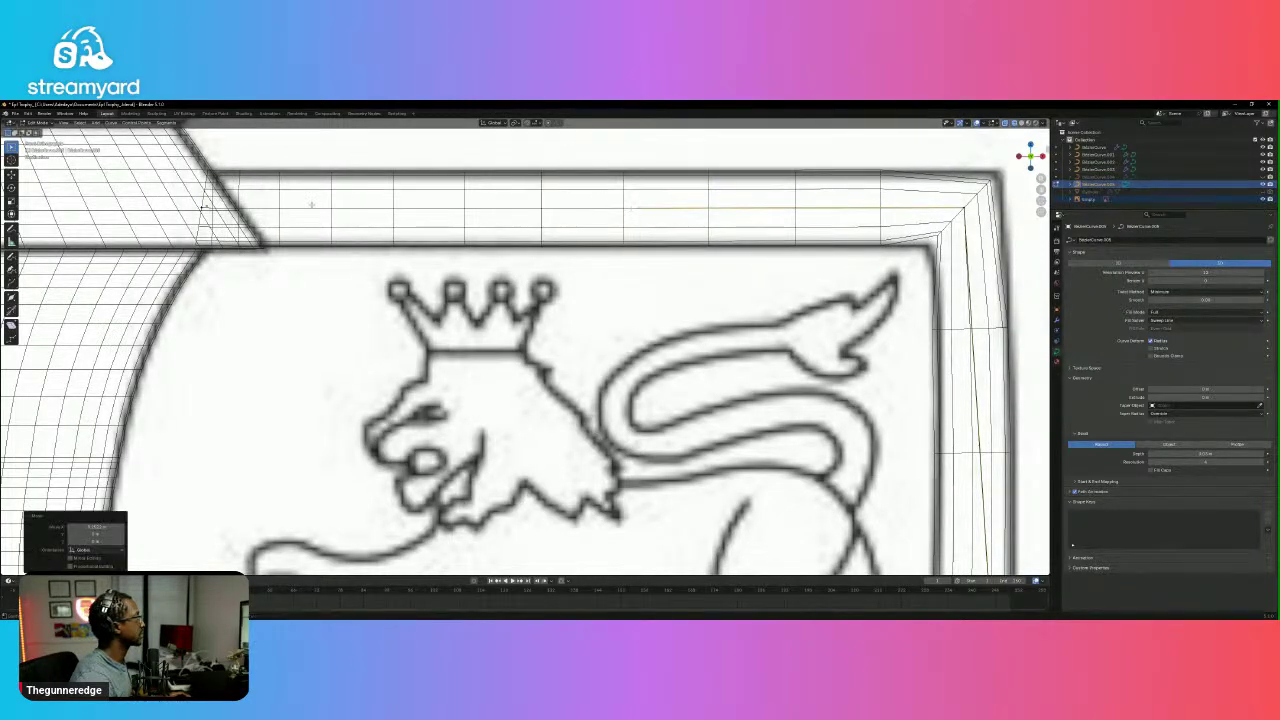
left_click(203, 208)
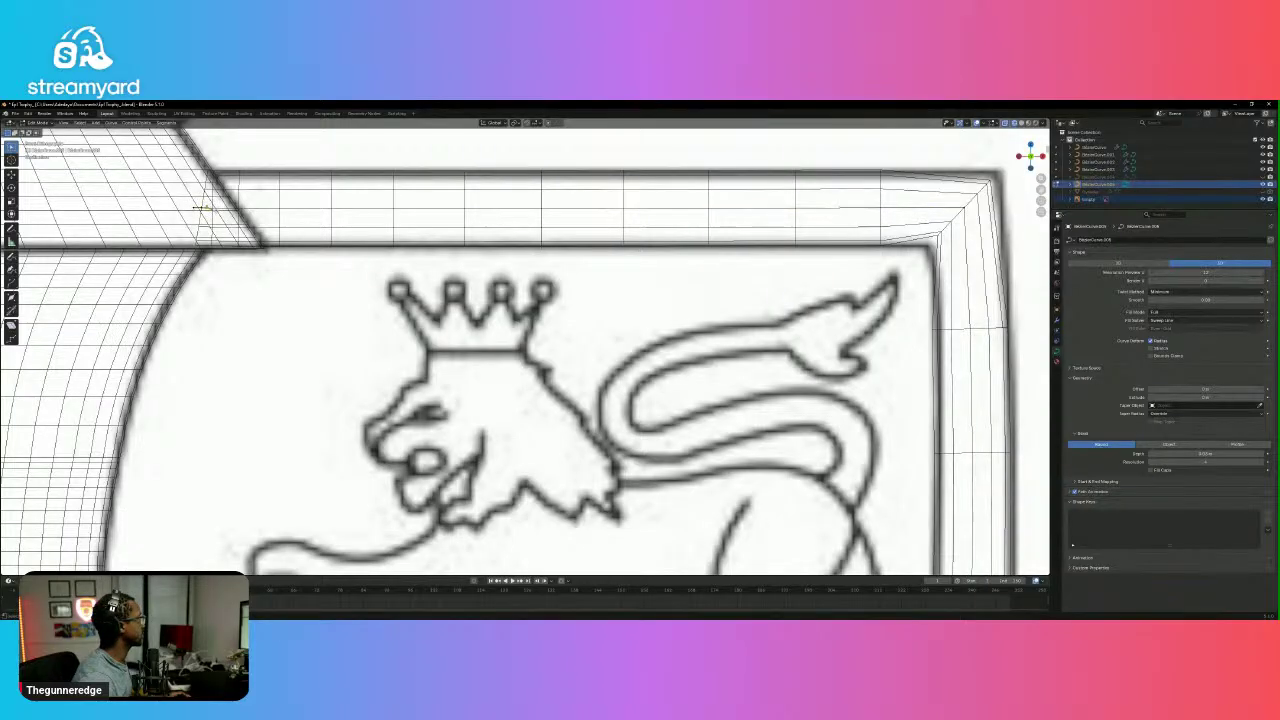
key("g")
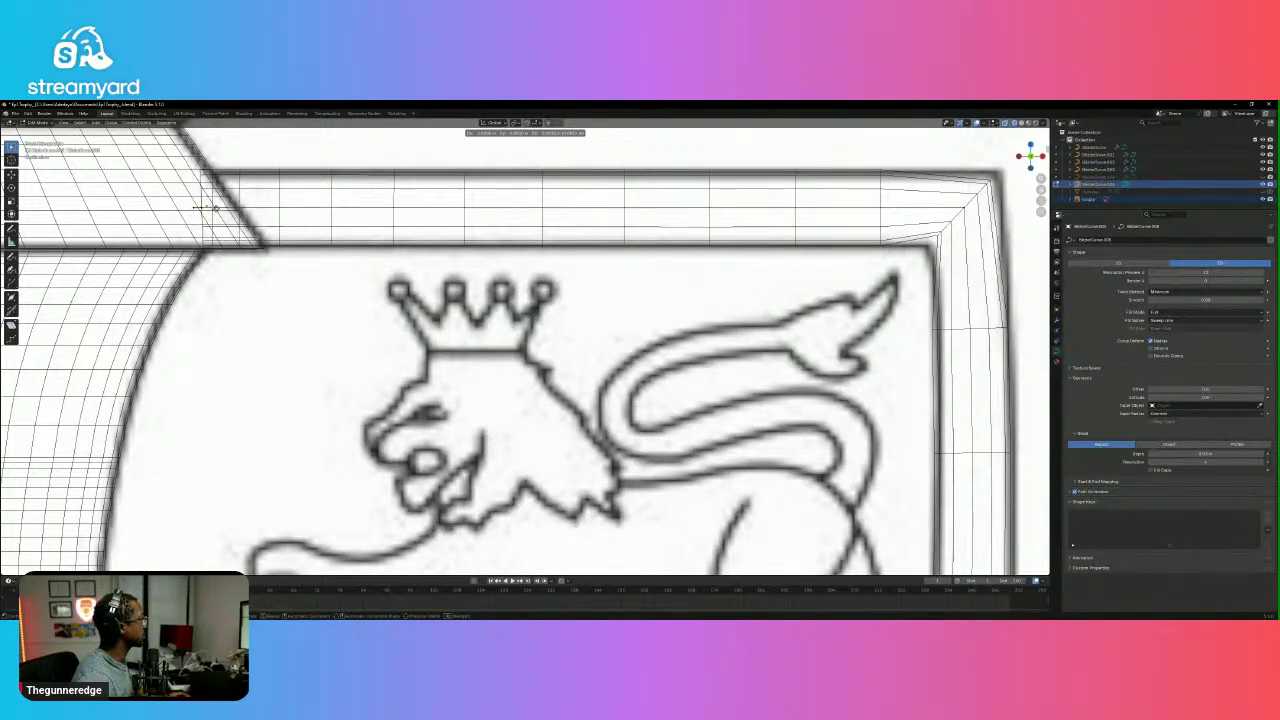
left_click(212, 207)
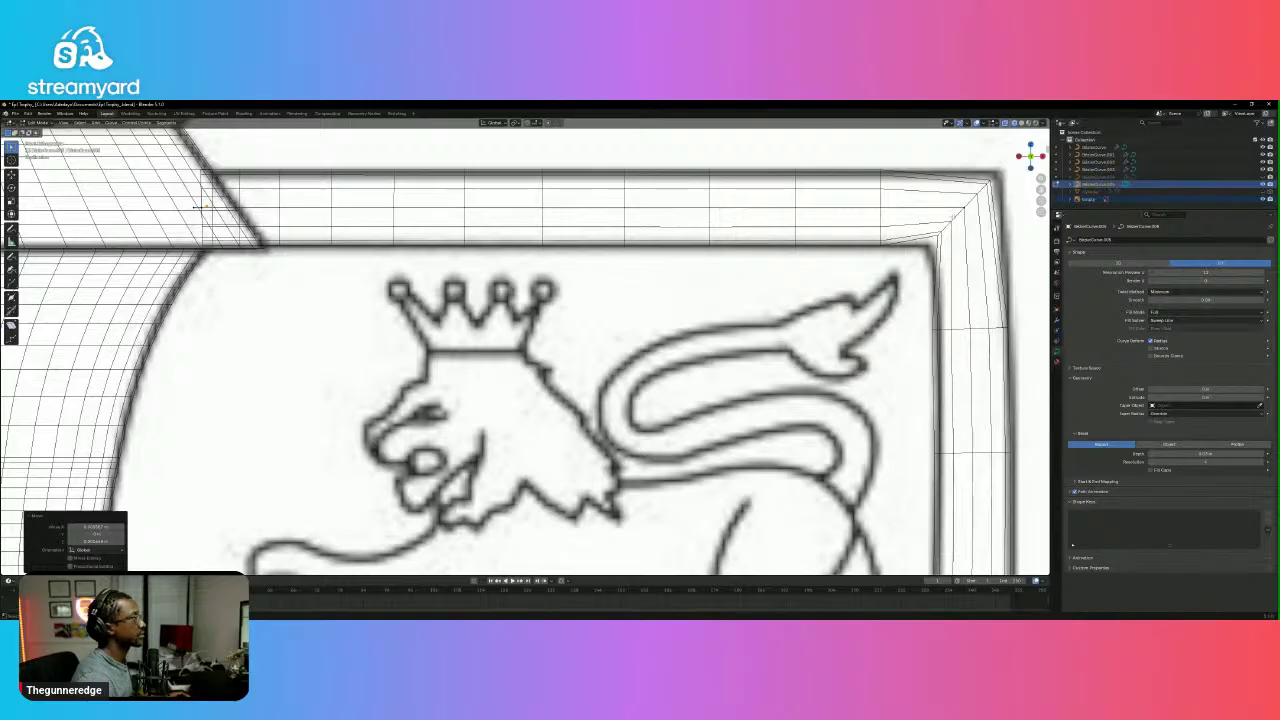
Adjust the corner's lower bezier handle and nudge the corner point to centre the curve within the drawn strip.
left_click(970, 214)
scroll(956, 462, "down", 5)
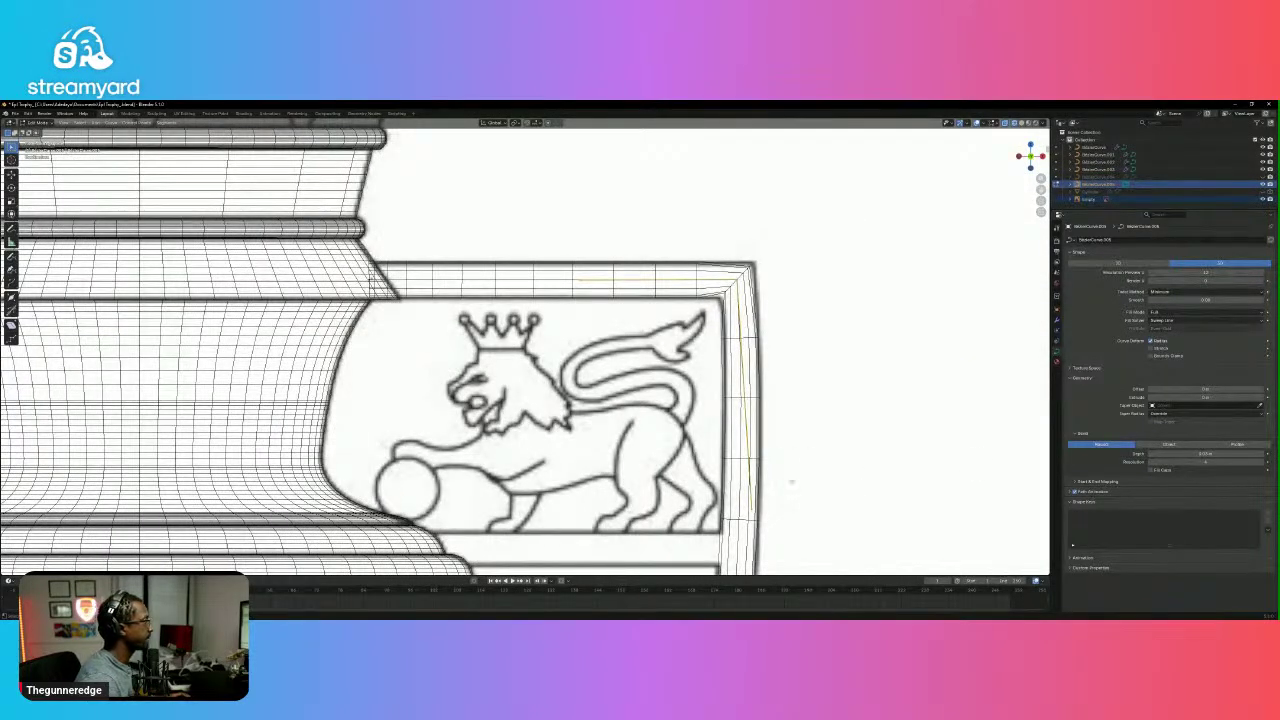
left_click(755, 509)
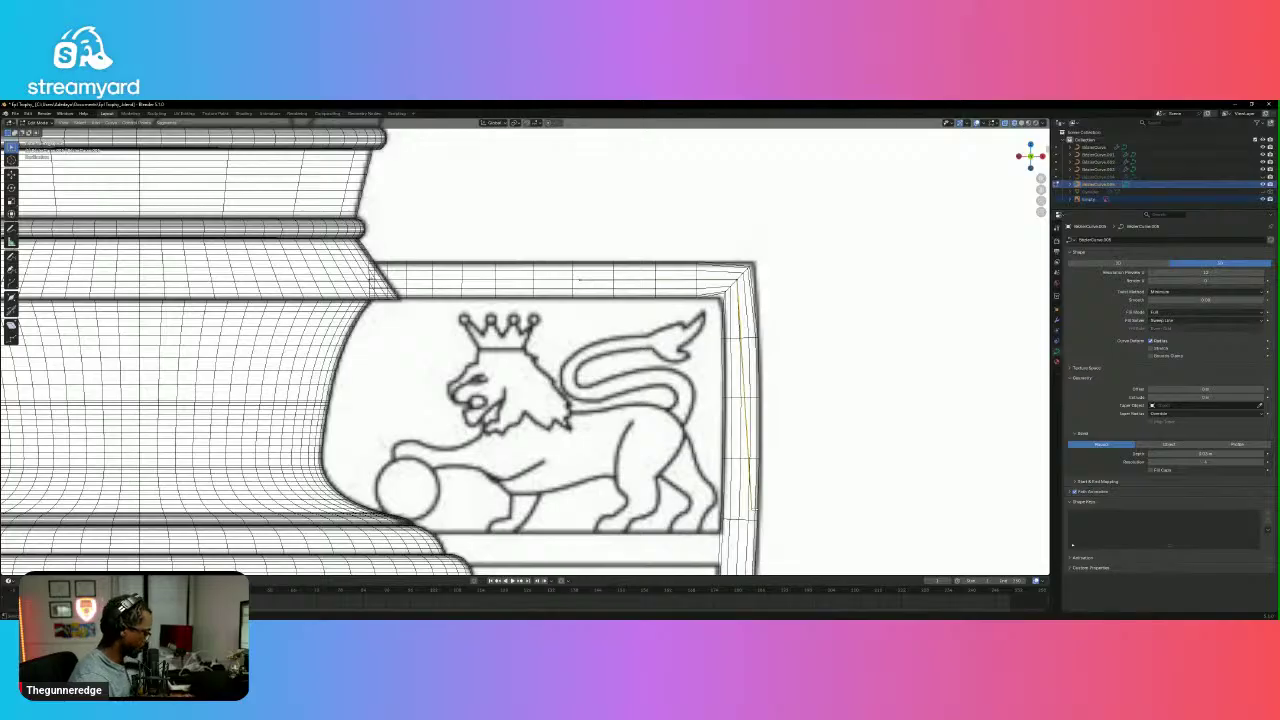
key("g")
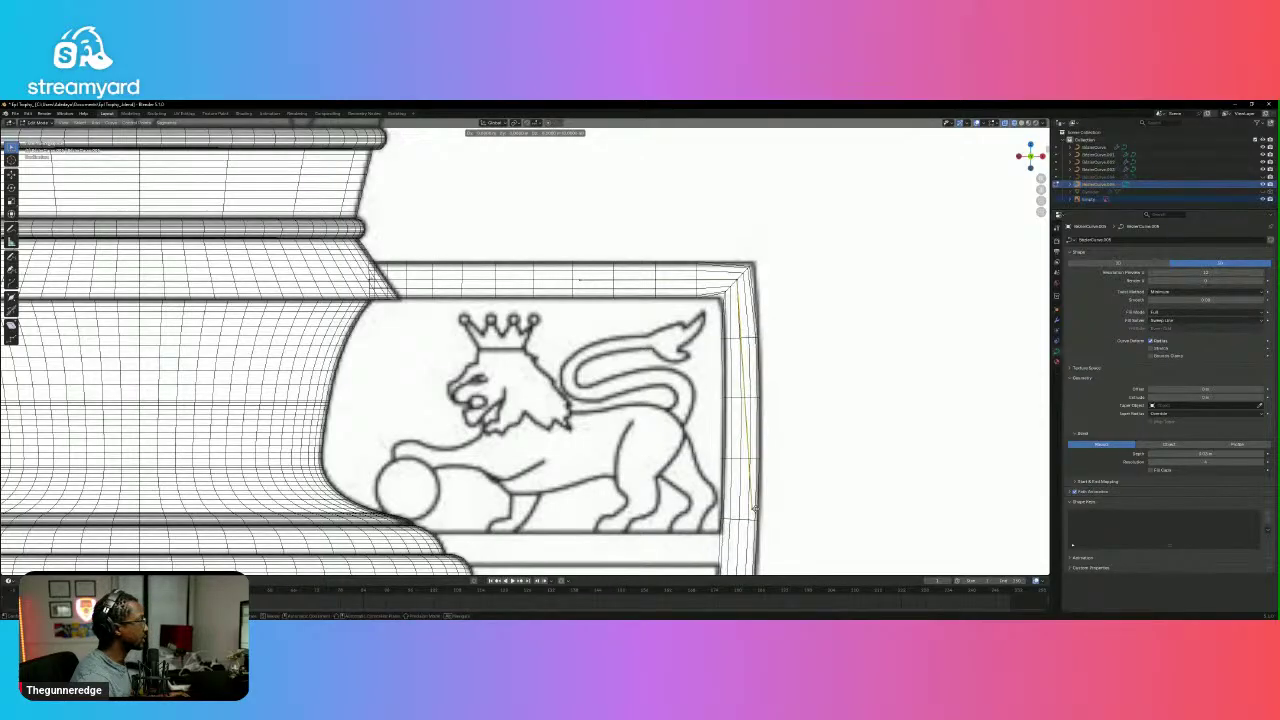
left_click(765, 370)
left_click(742, 288)
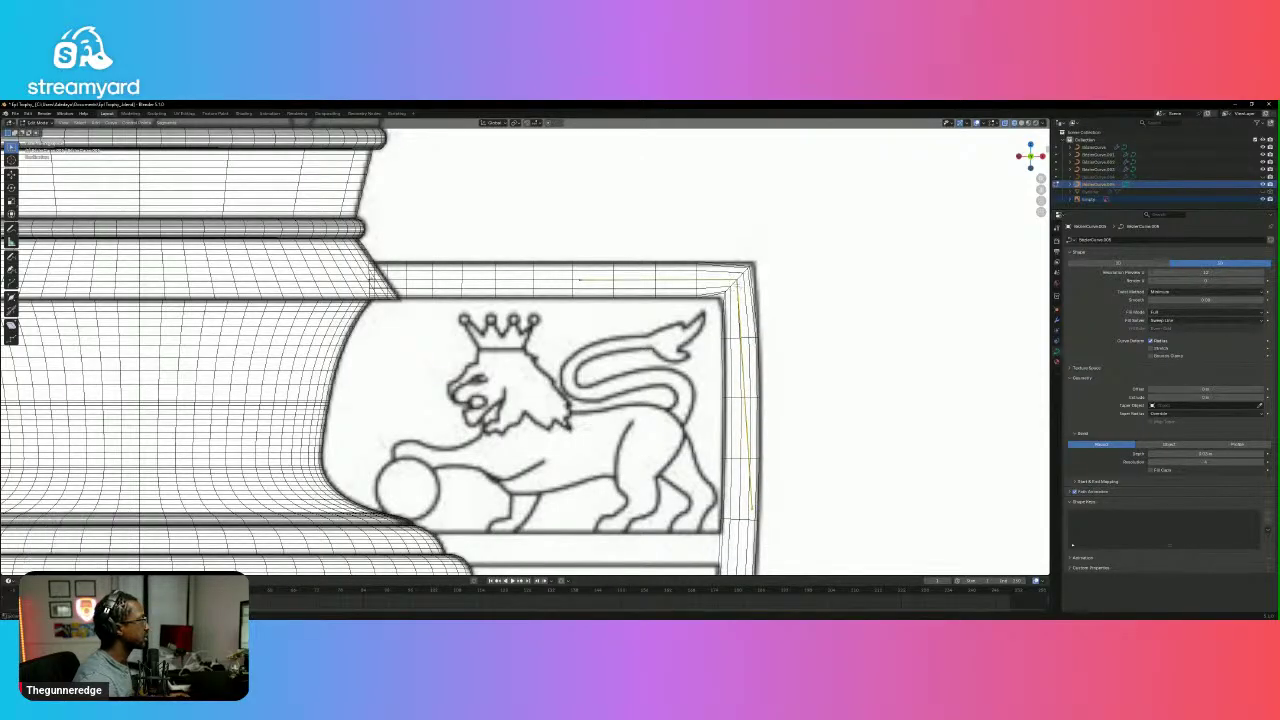
key("g")
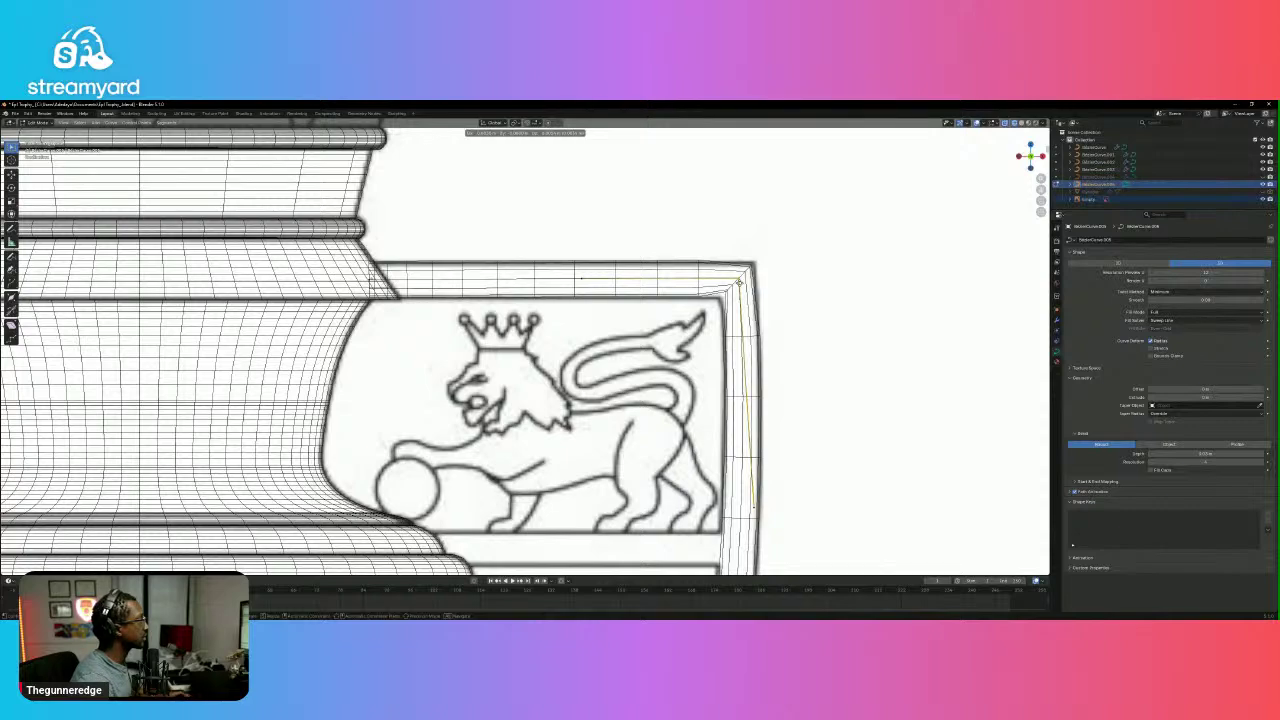
left_click(741, 285)
left_click(866, 283)
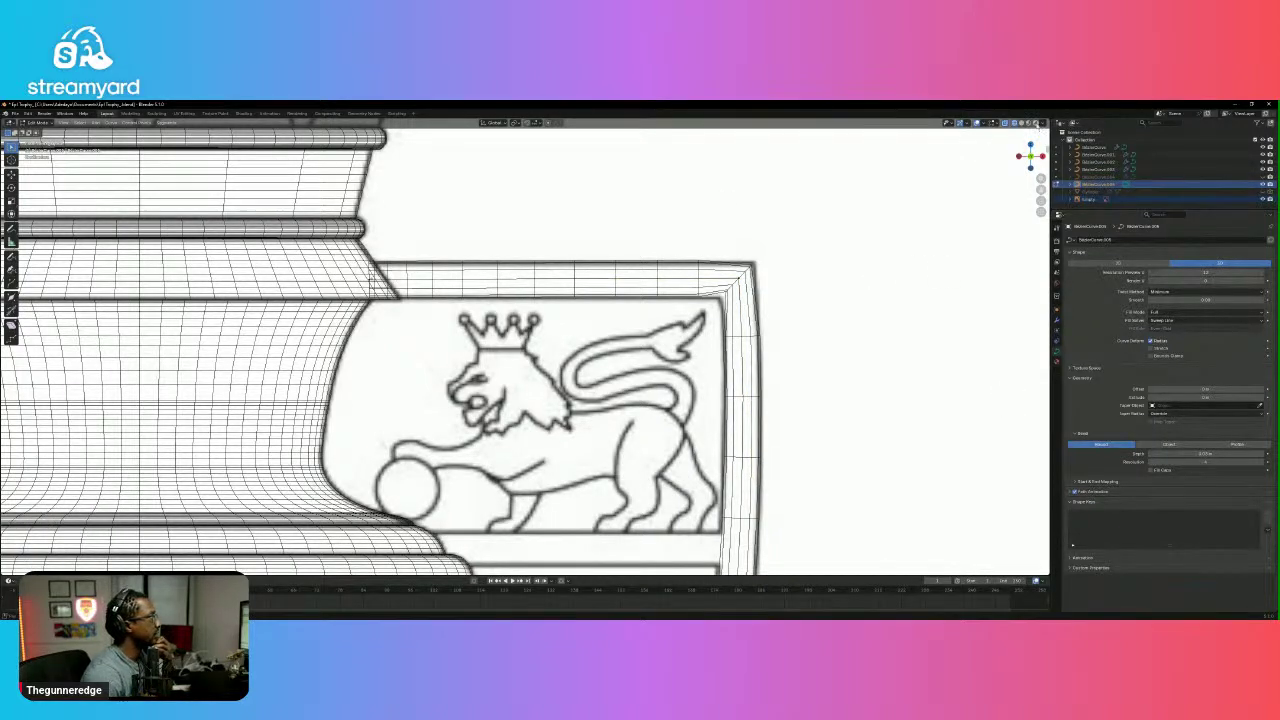
Return to rendered shading and raise the handle curve's bevel resolution for a rounder tube.
left_click(1036, 123)
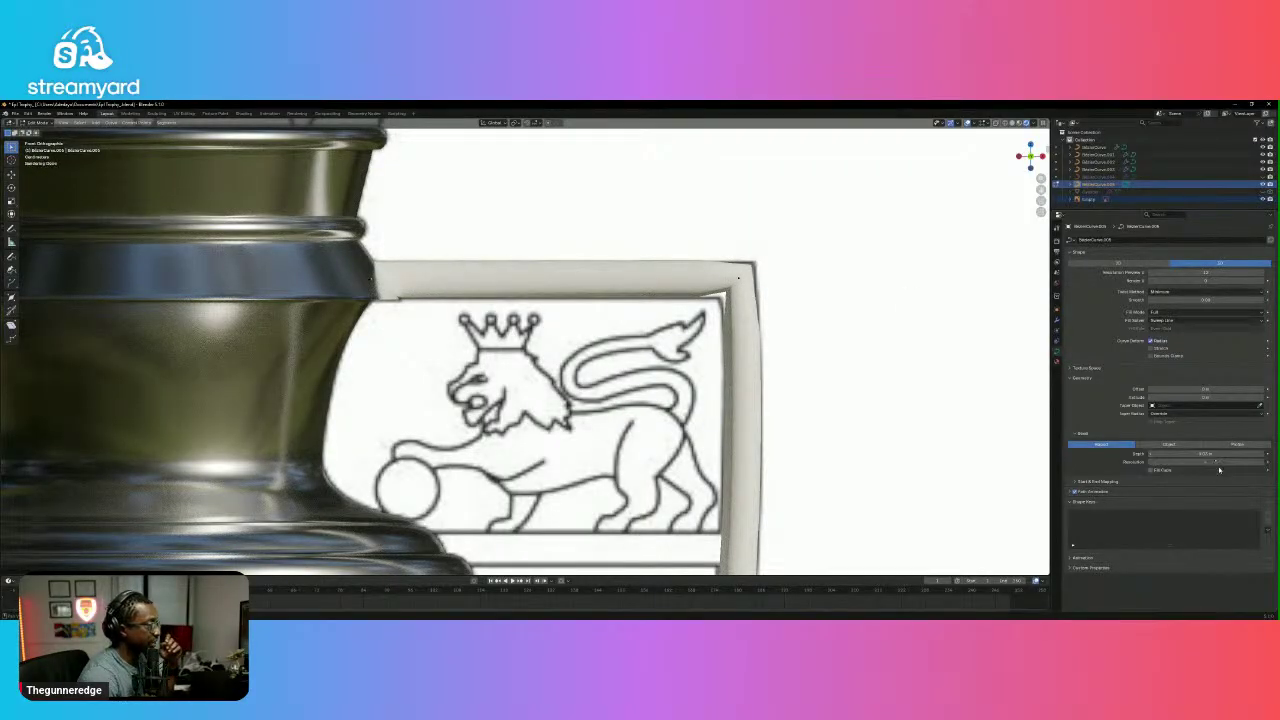
left_click(1262, 463)
left_click(1262, 463)
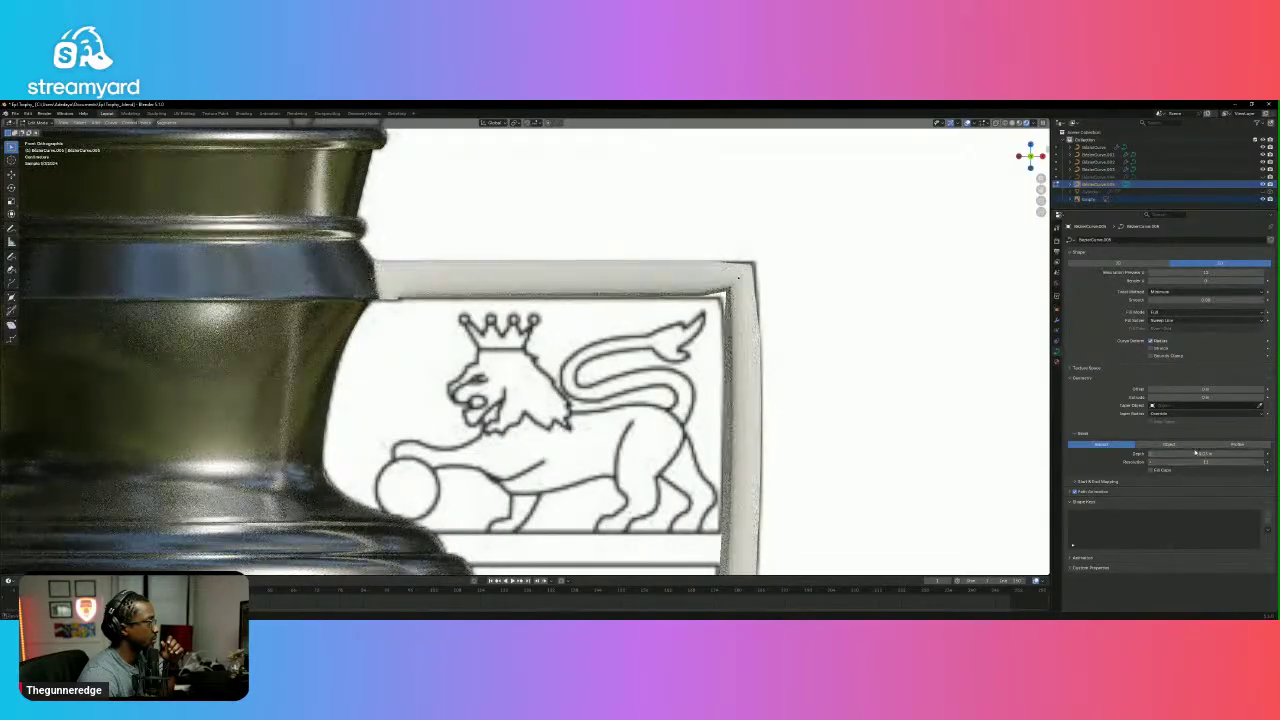
Try the Object and Profile bevel types on the handle curve, and return to Round.
left_click(1177, 446)
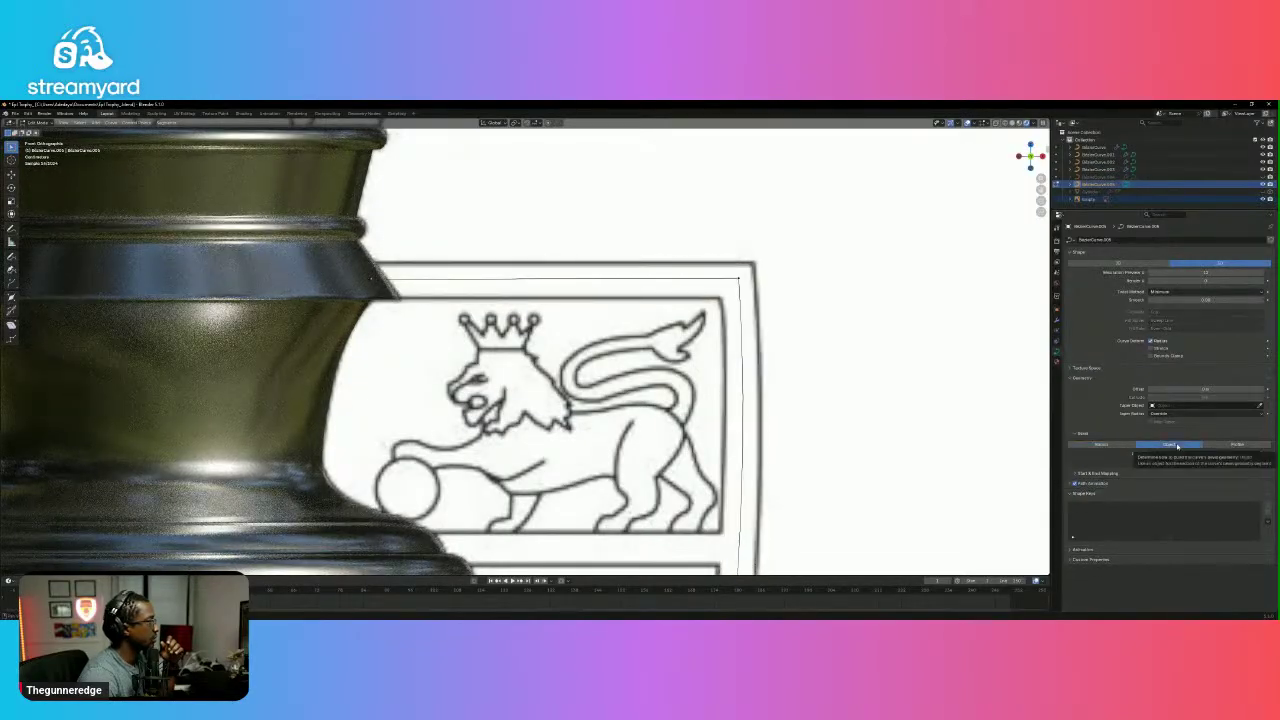
left_click(1237, 445)
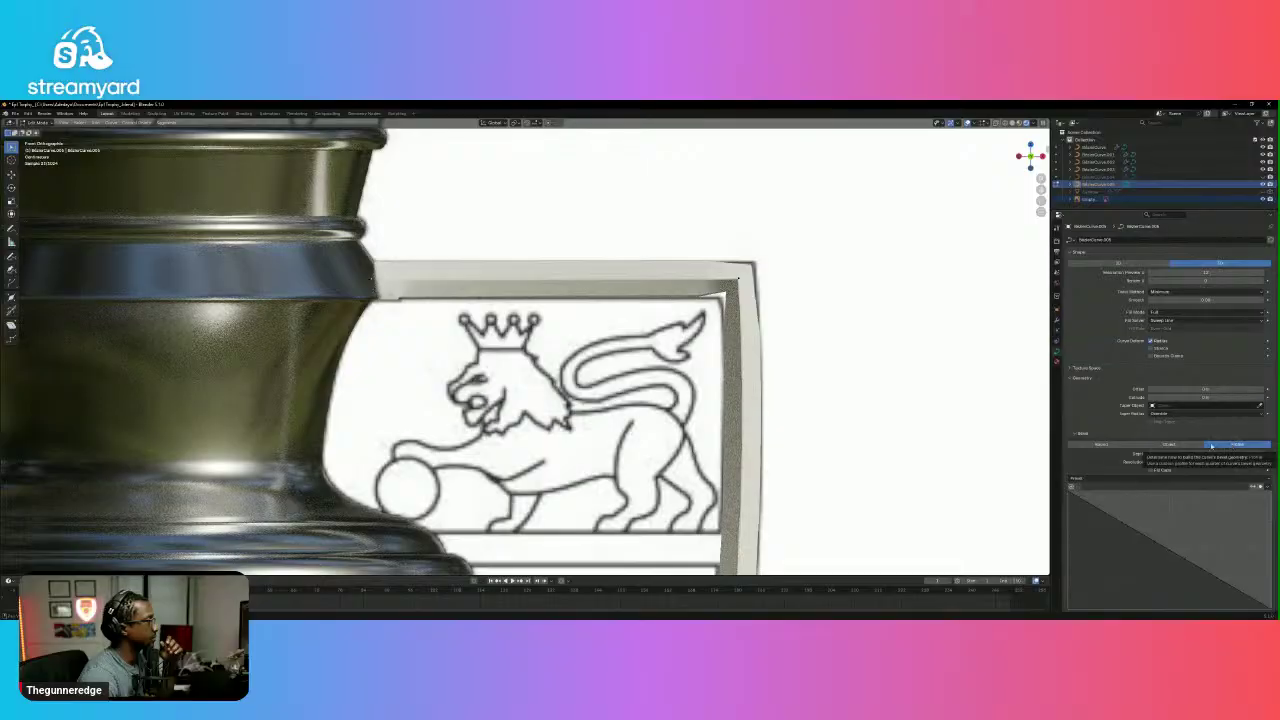
left_click(1150, 479)
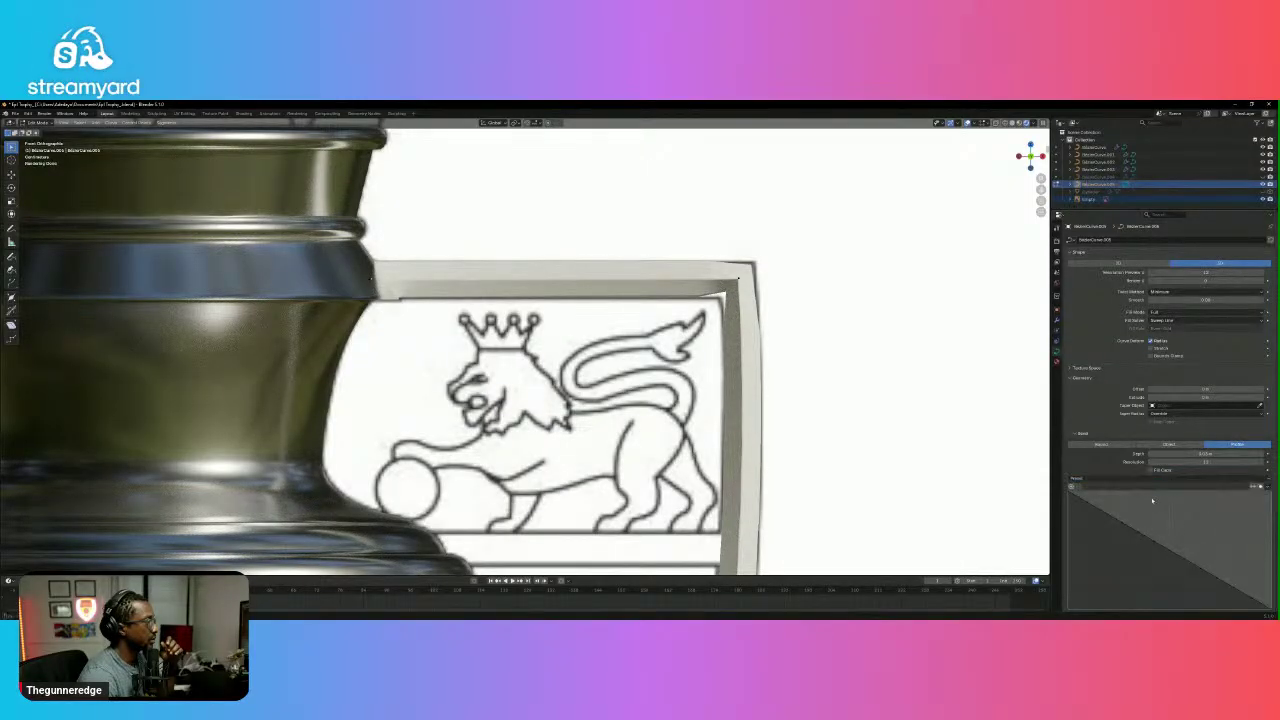
scroll(1161, 520, "down", 3)
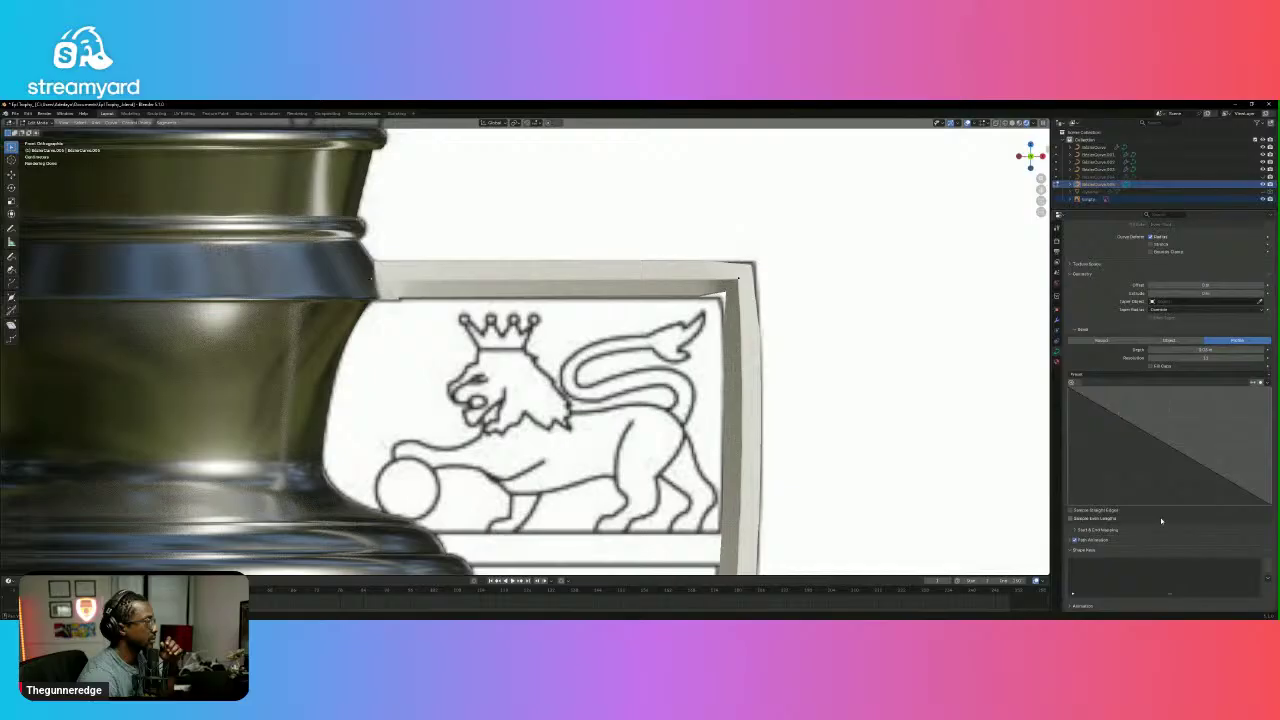
scroll(1161, 520, "up", 2)
left_click(1118, 416)
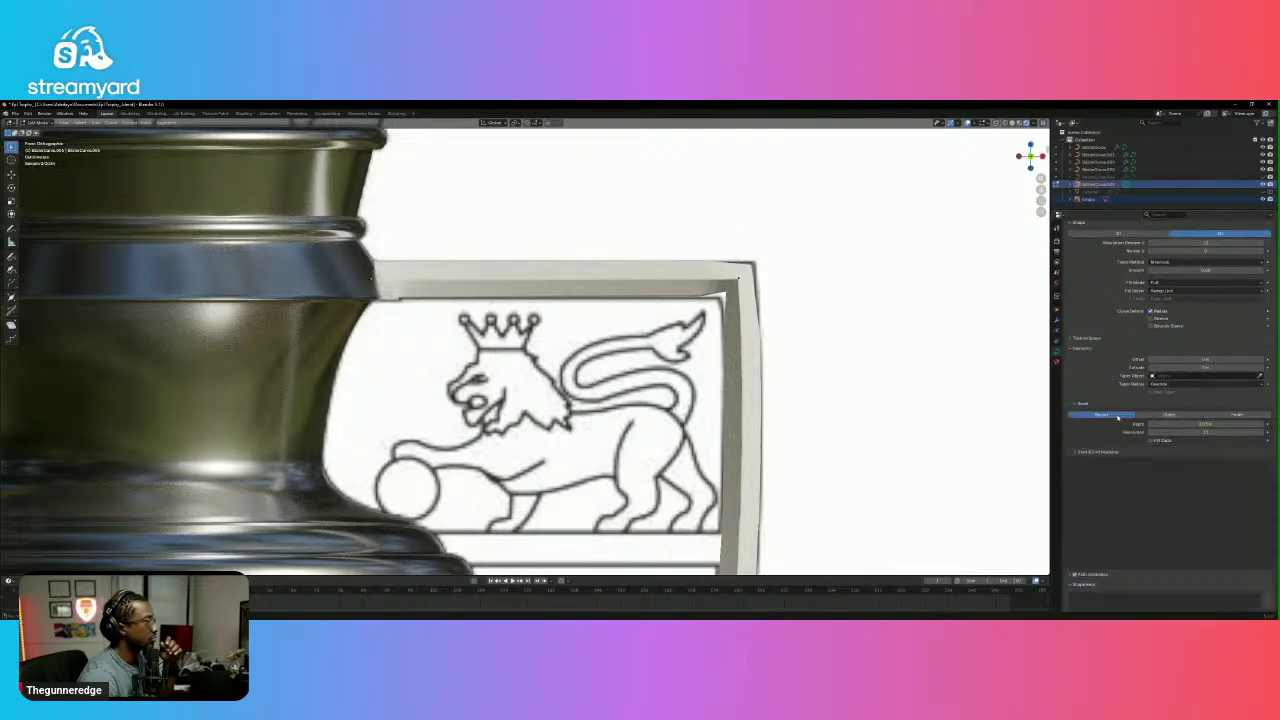
scroll(1118, 416, "up", 1)
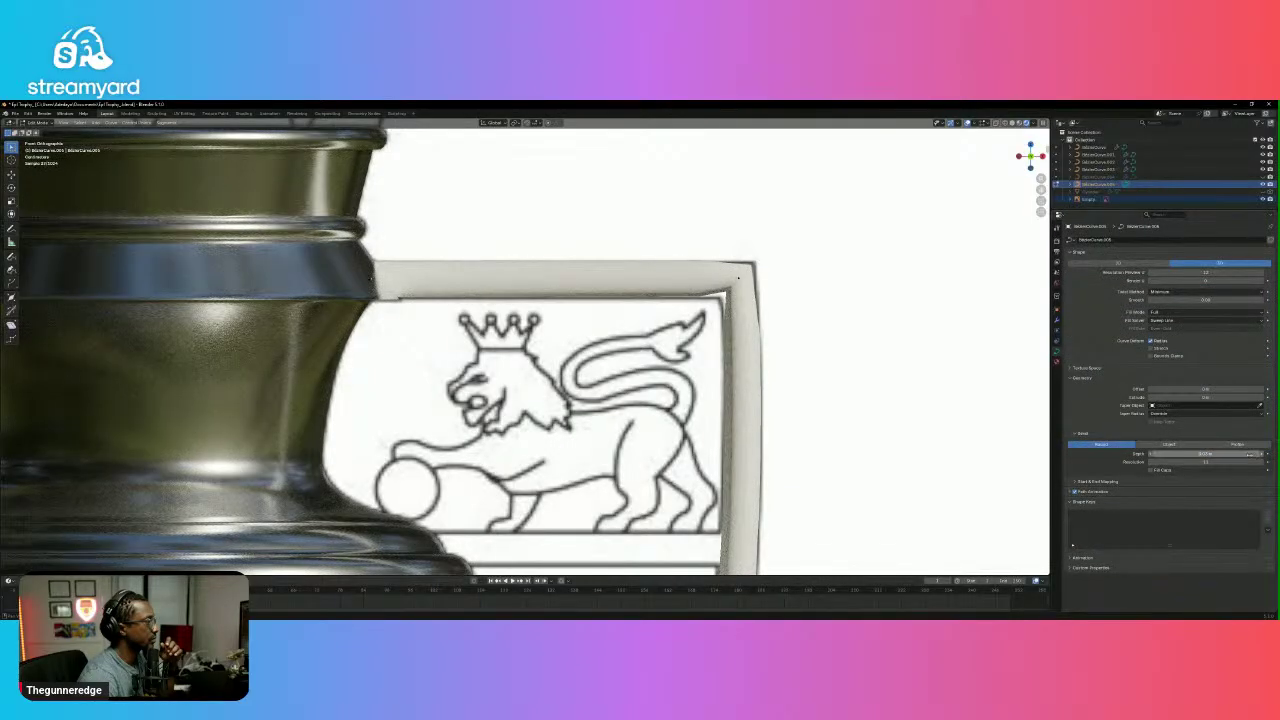
Increase the handle curve's bevel depth to make the tube slightly thicker than the drawn strip.
left_click(1262, 455)
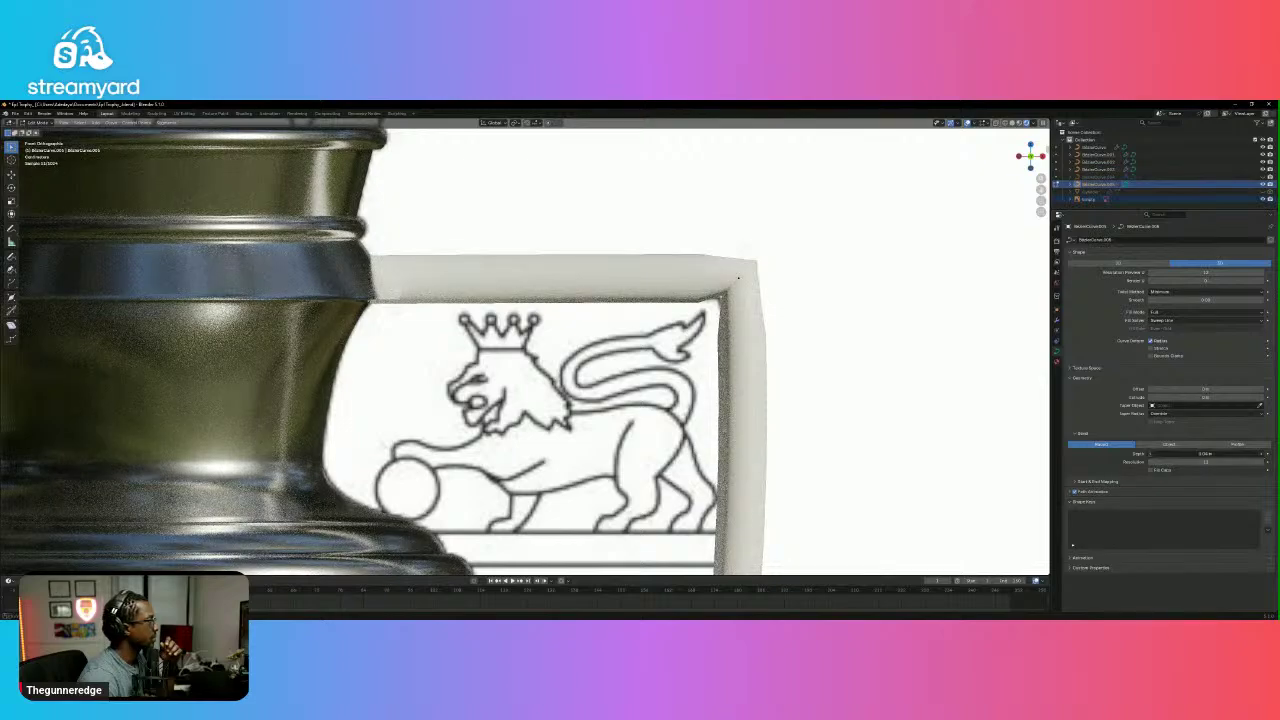
left_click(1262, 455)
left_click(1150, 457)
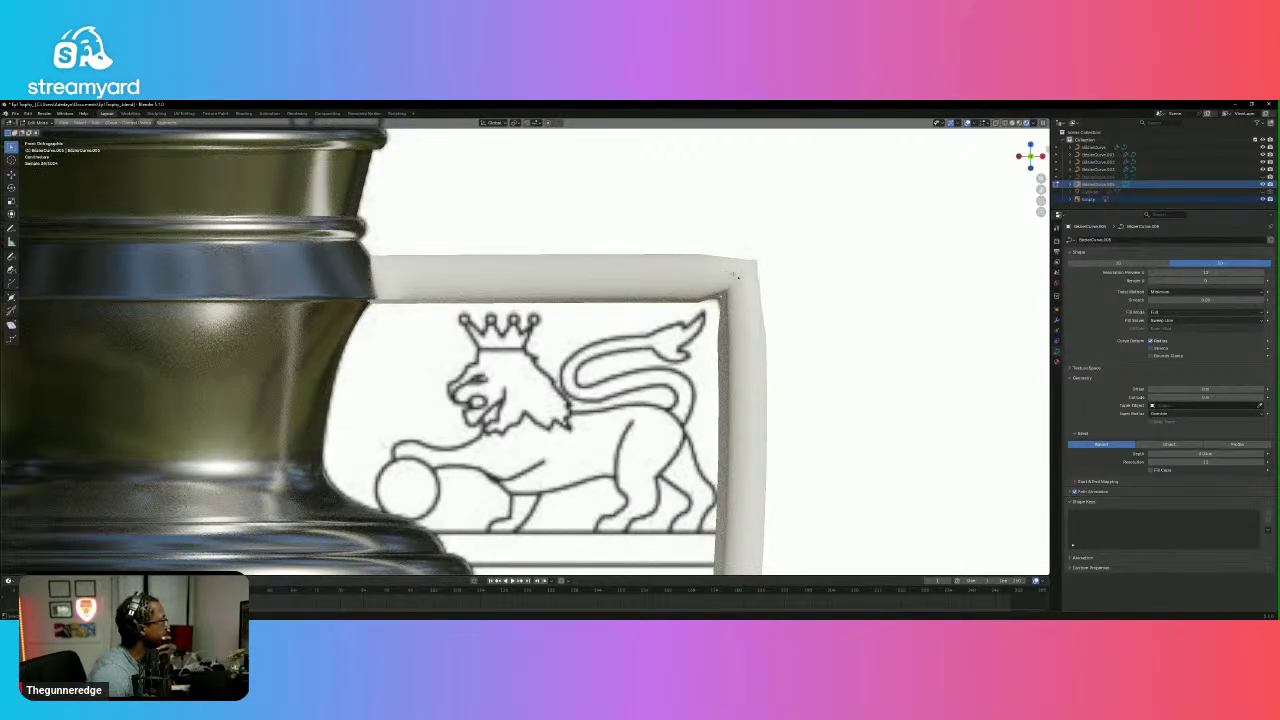
Try the Vector handle type on the upper corner point, move its inner bezier handle, and undo these changes.
left_click(737, 276)
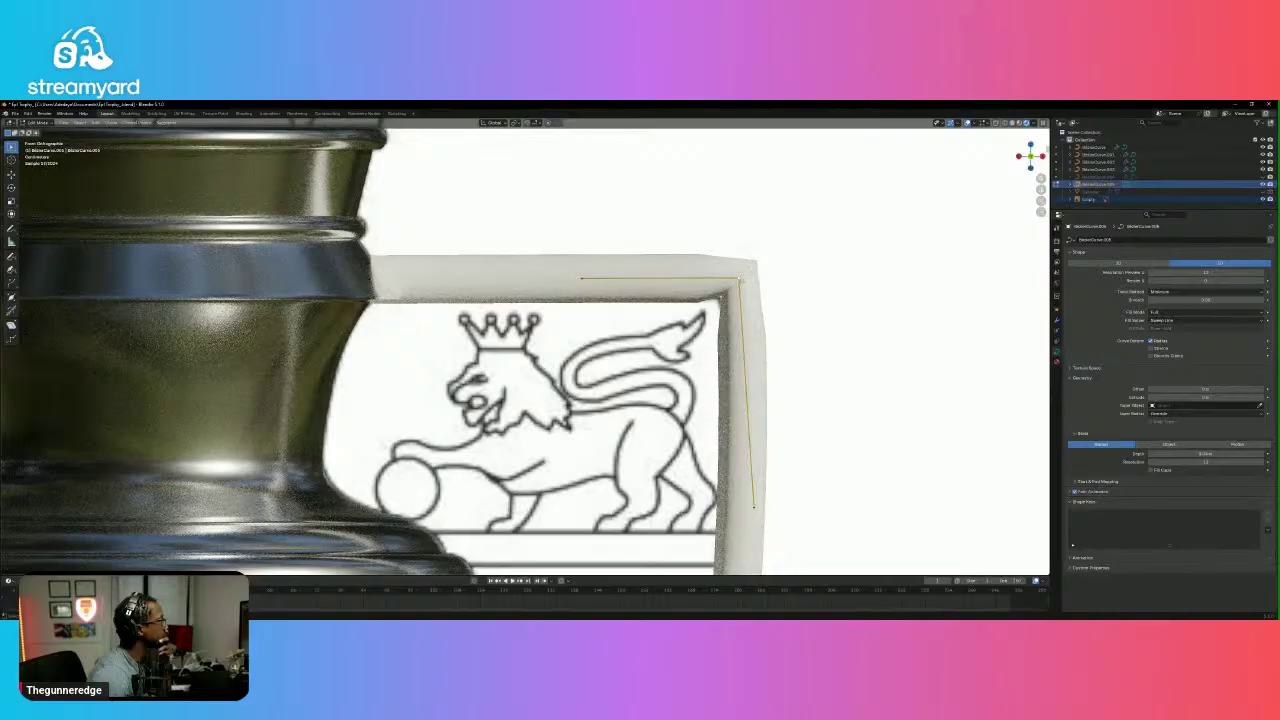
right_click(738, 278)
mouse_move(739, 280)
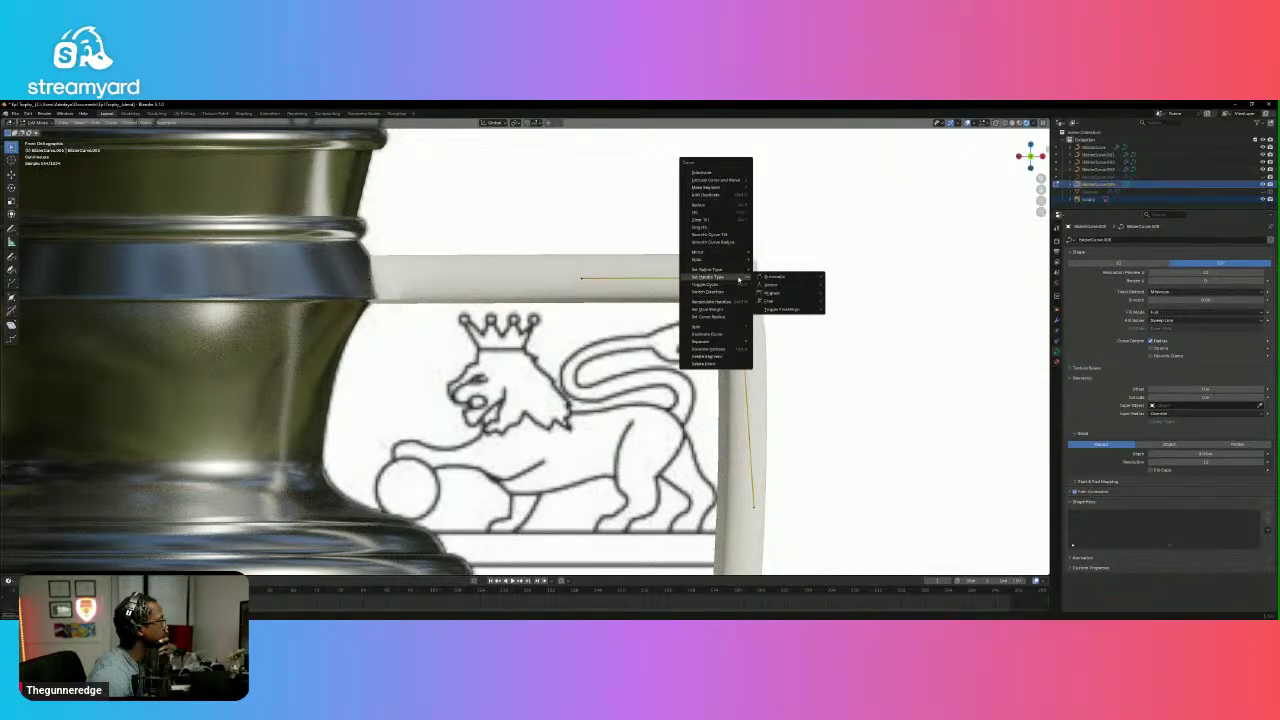
left_click(770, 284)
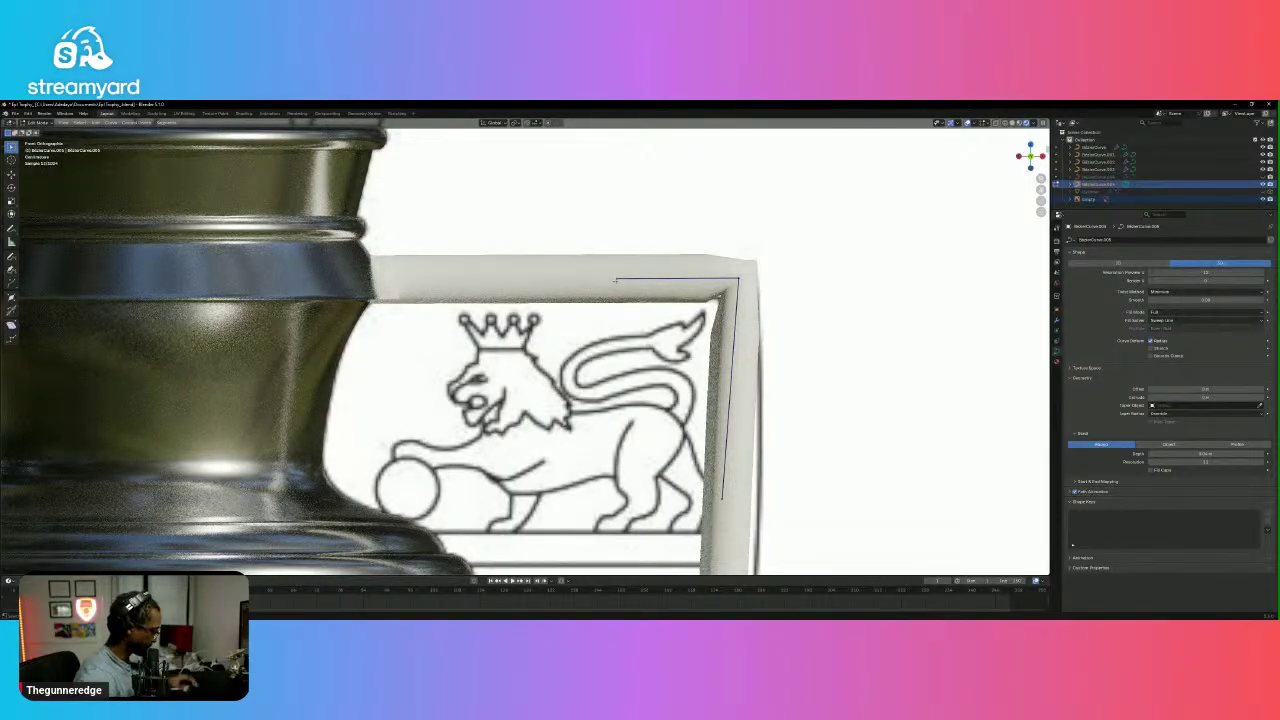
key("g")
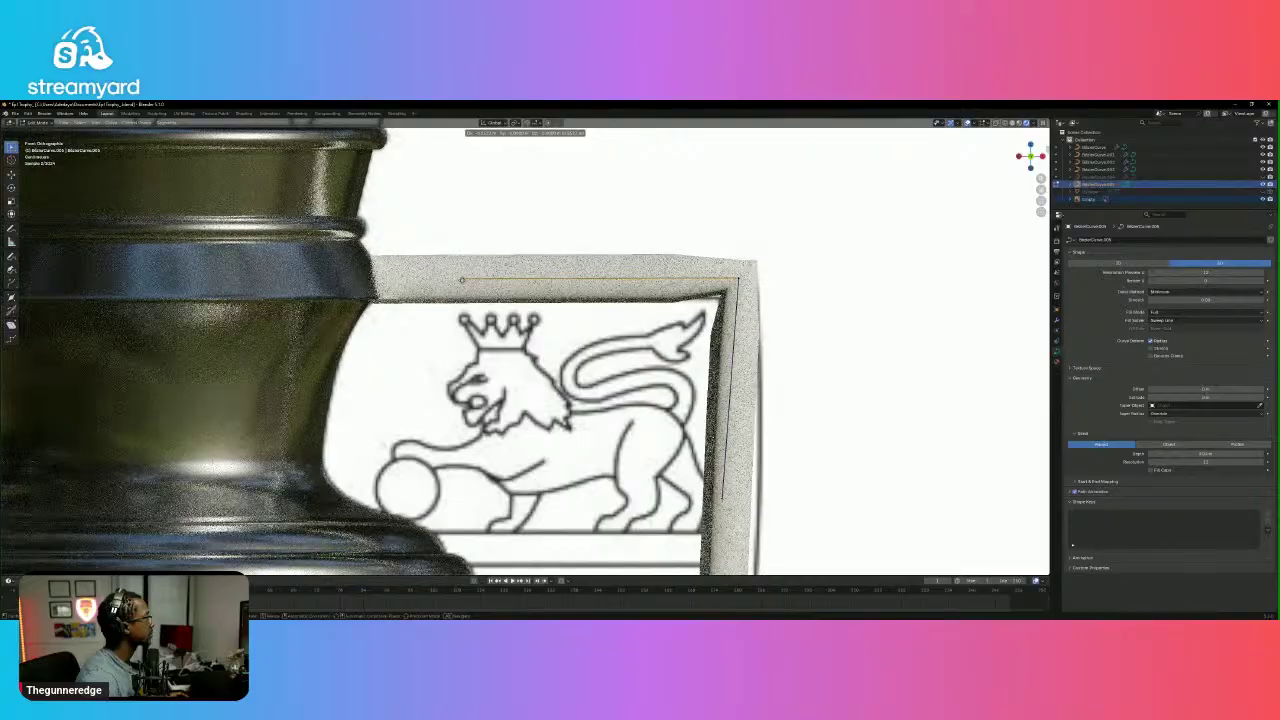
left_click(535, 291)
key("ctrl+z")
key("ctrl+z")
key("ctrl+z")
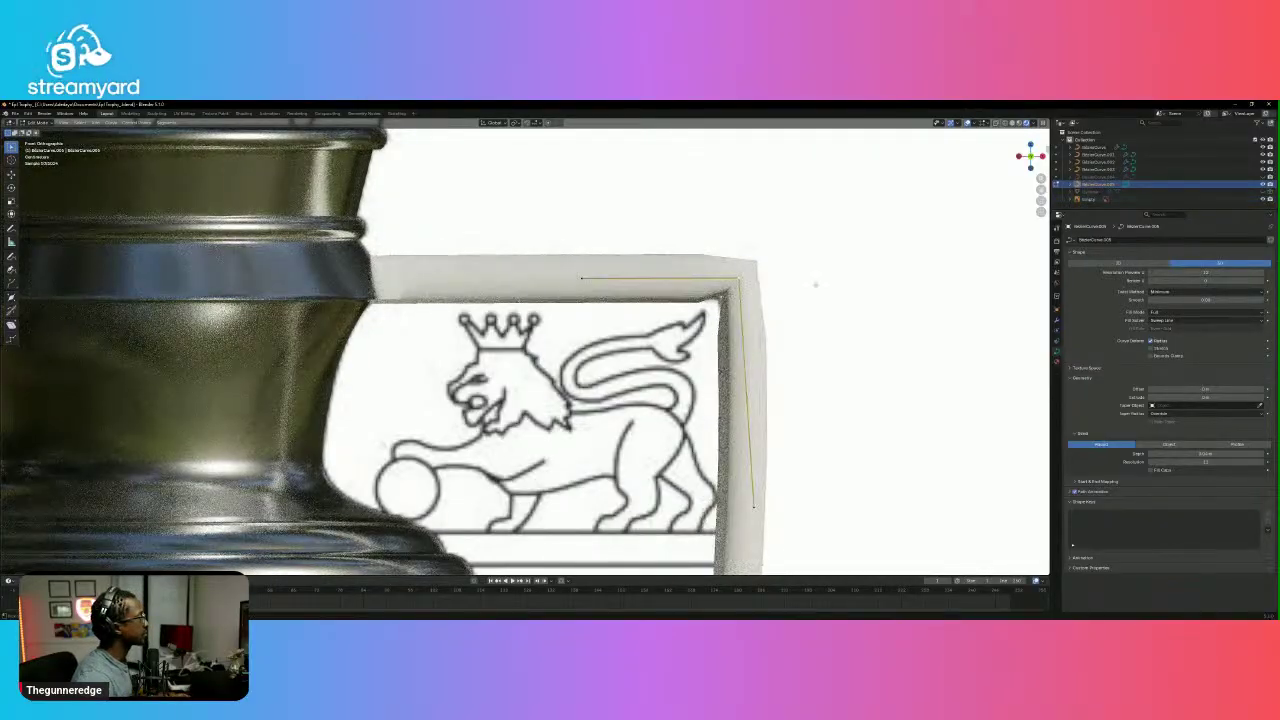
Try the Automatic handle type on the handle curve's upper corner point, and level its two bezier handles along the top strip.
right_click(715, 270)
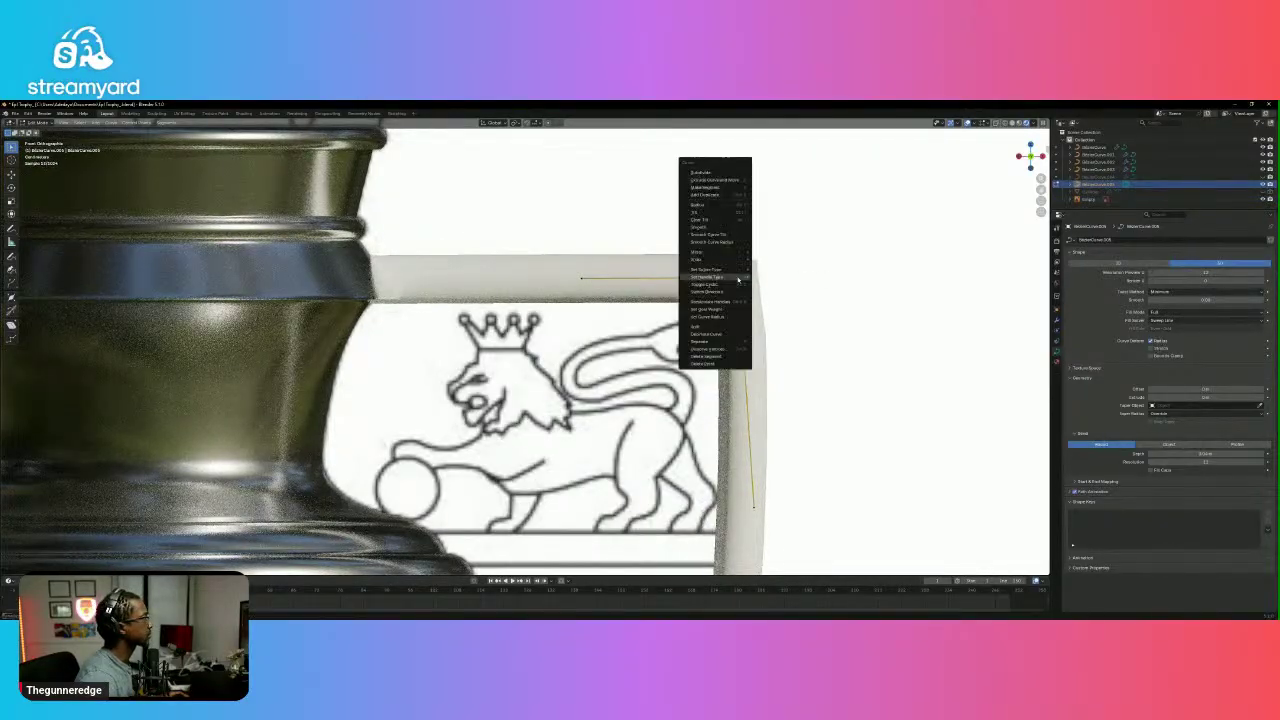
mouse_move(742, 270)
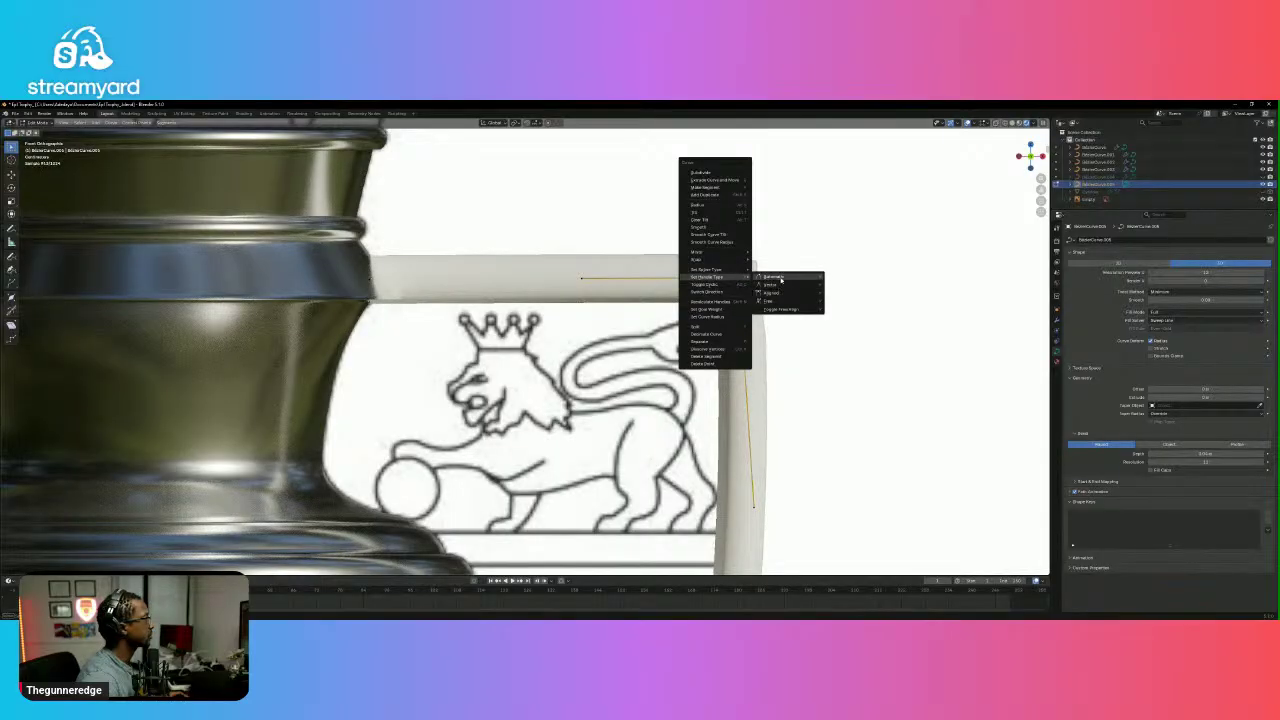
left_click(779, 279)
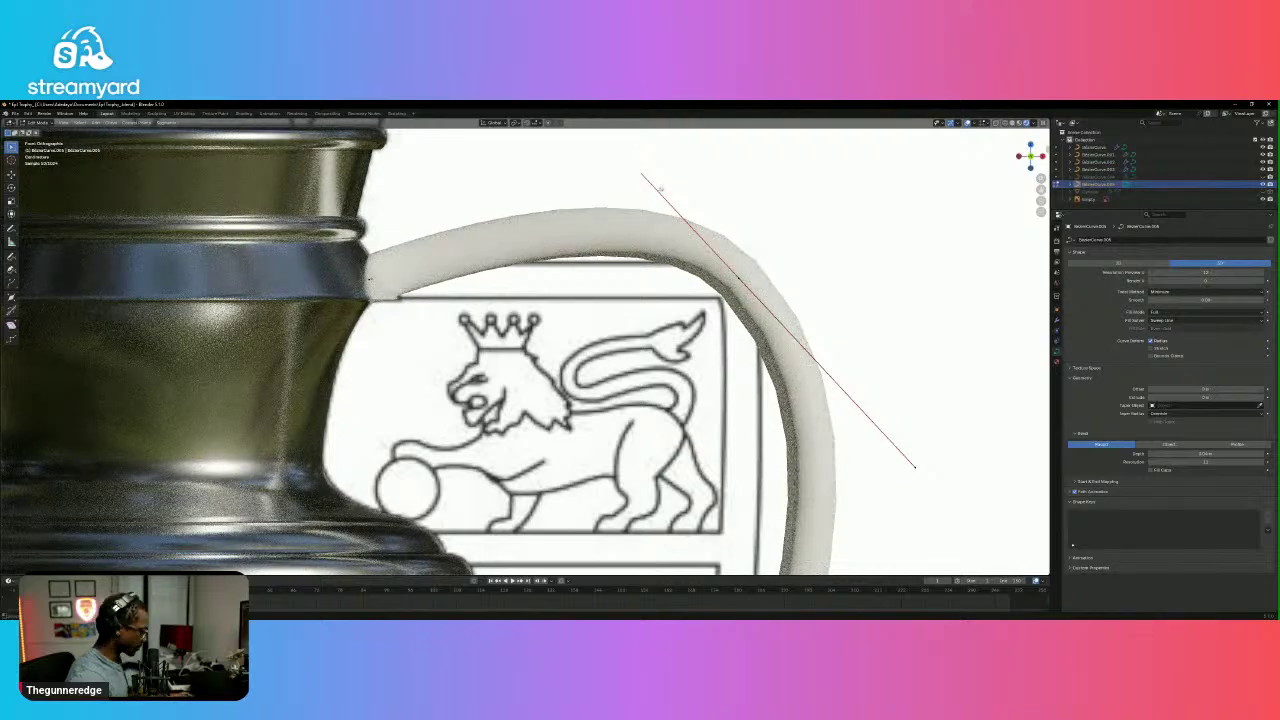
key("r")
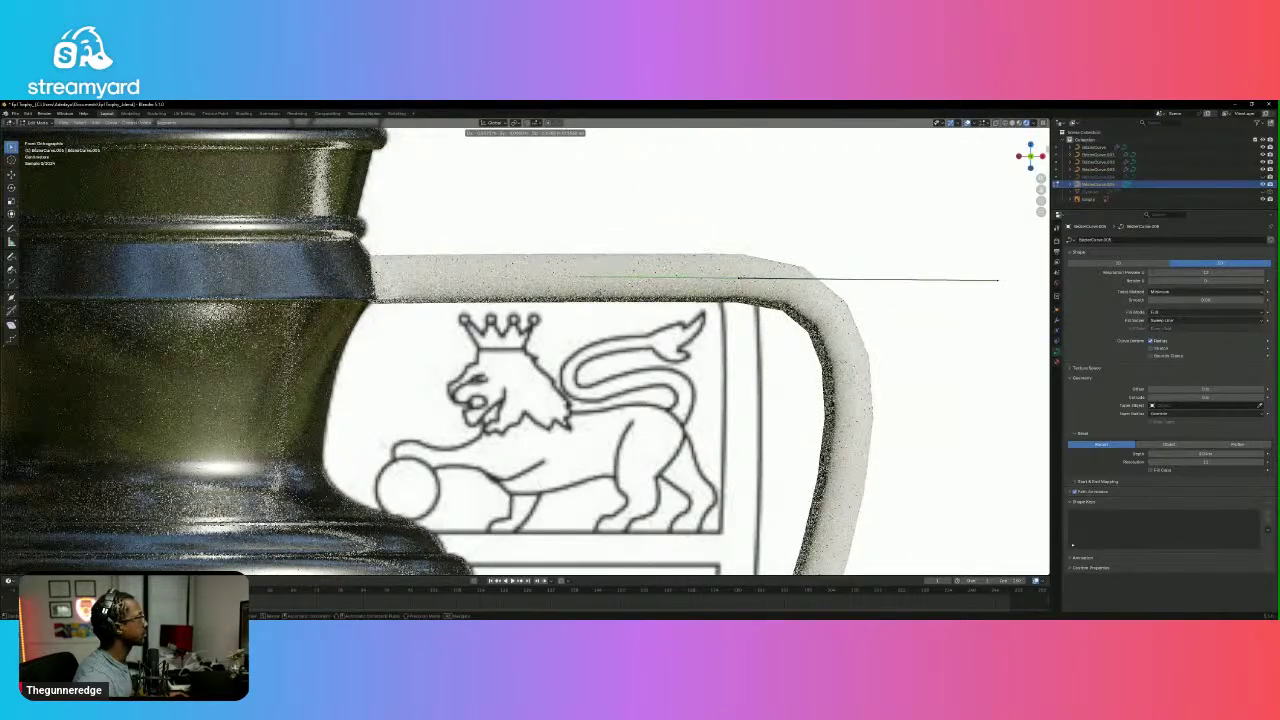
left_click(597, 296)
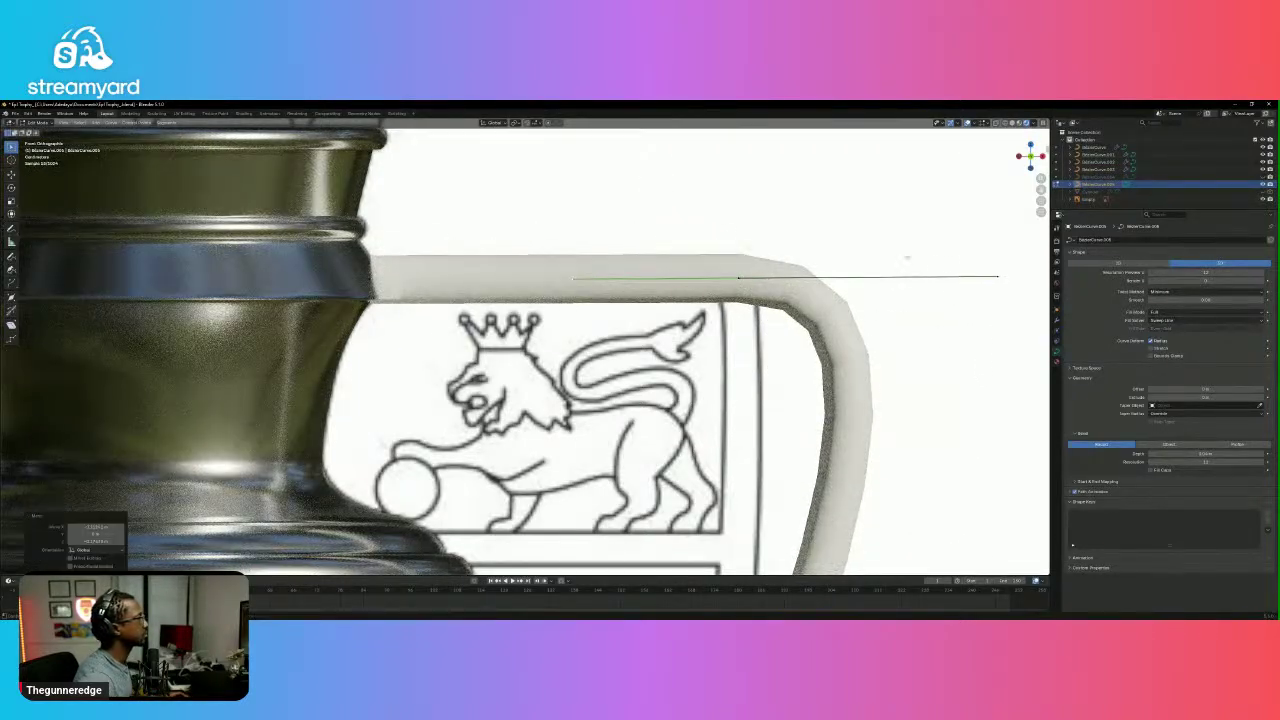
key("r")
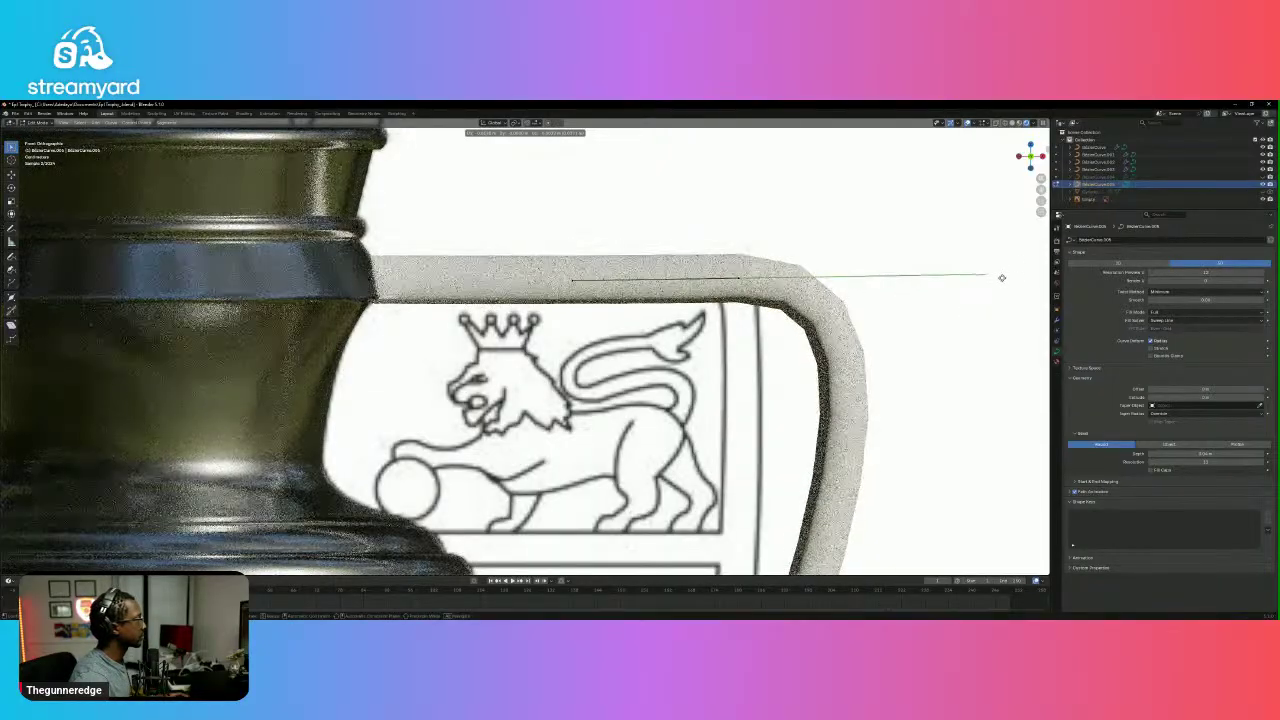
left_click(1001, 279)
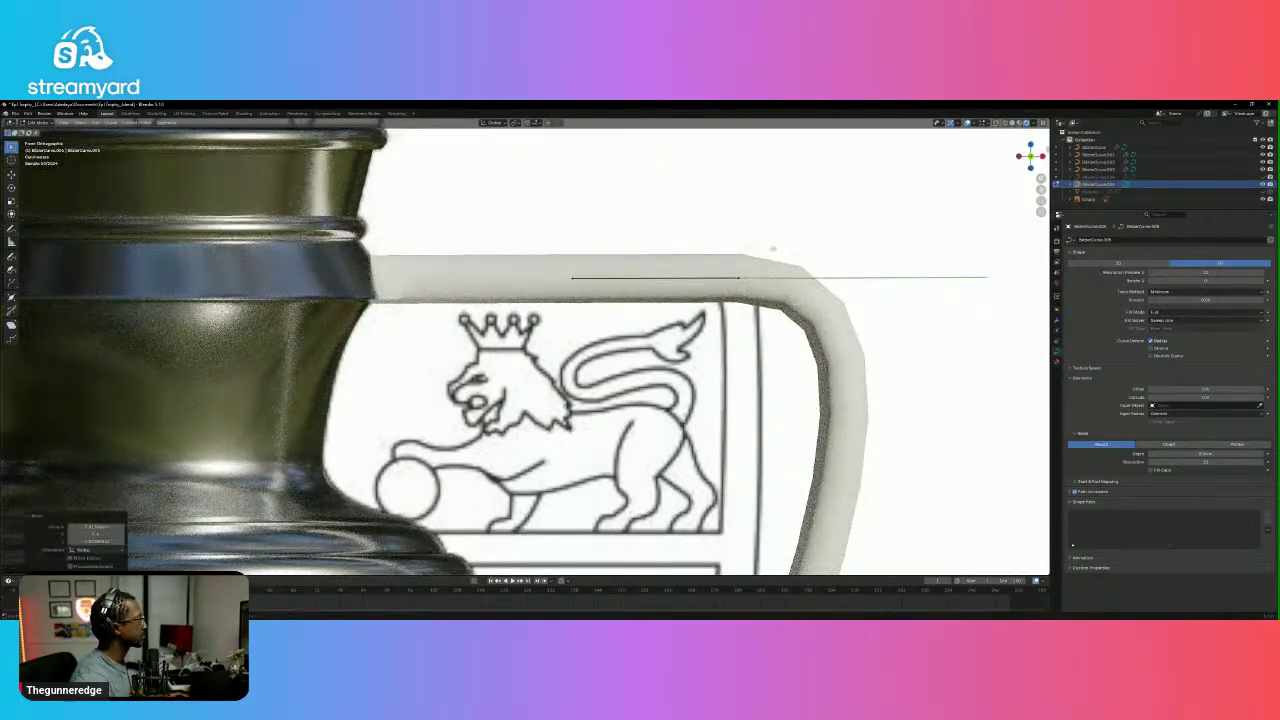
Try the Vector handle type on the upper corner point, with its lower handle set to Automatic and moved outward along the drawn side strip.
right_click(718, 278)
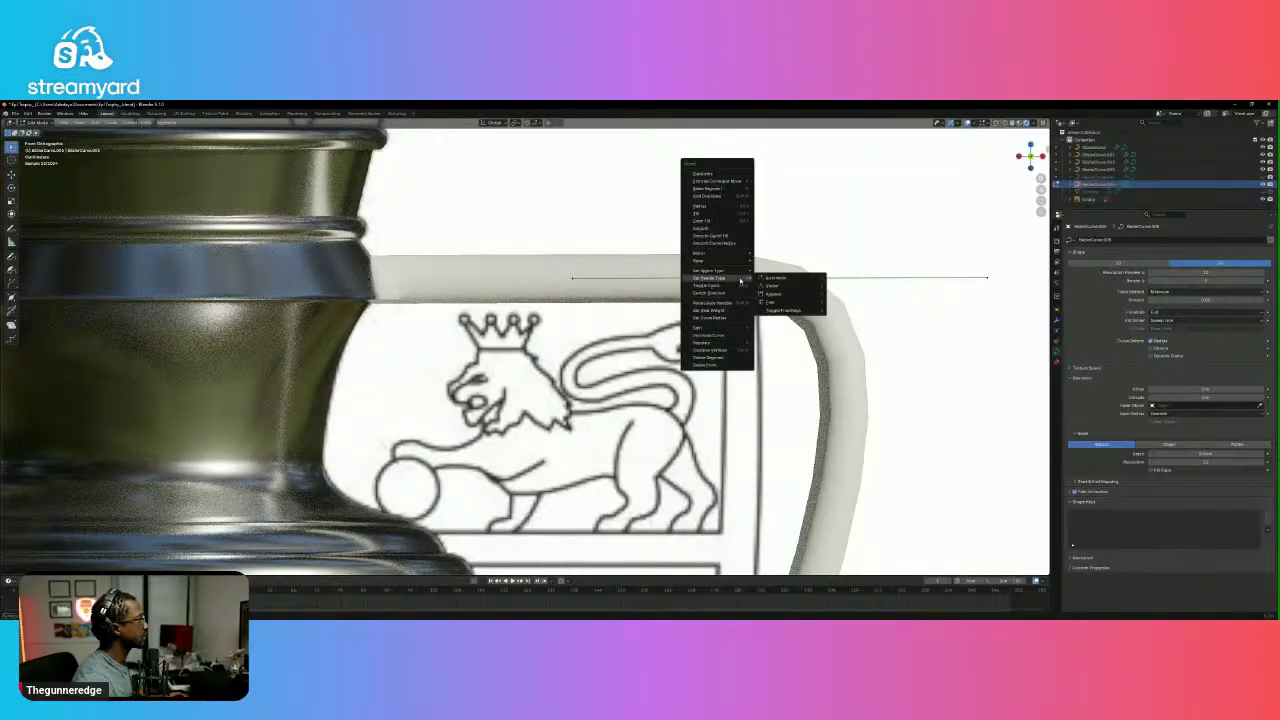
left_click(773, 285)
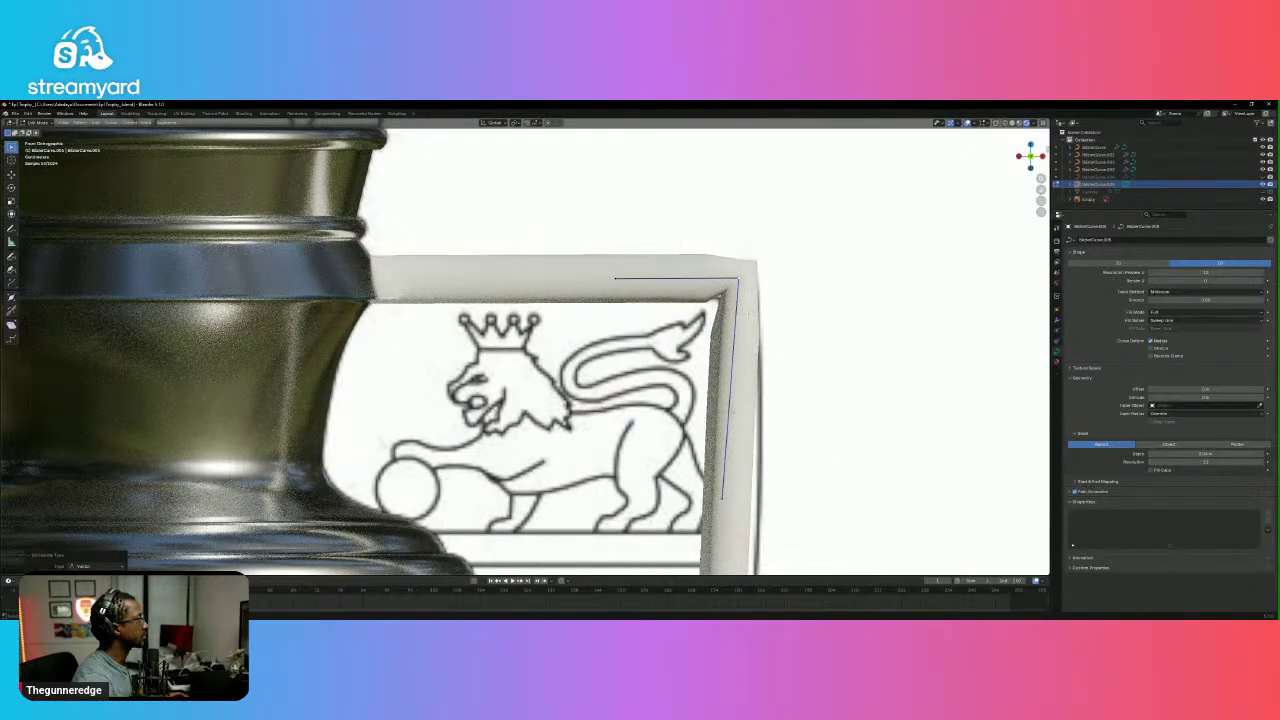
right_click(702, 497)
mouse_move(705, 497)
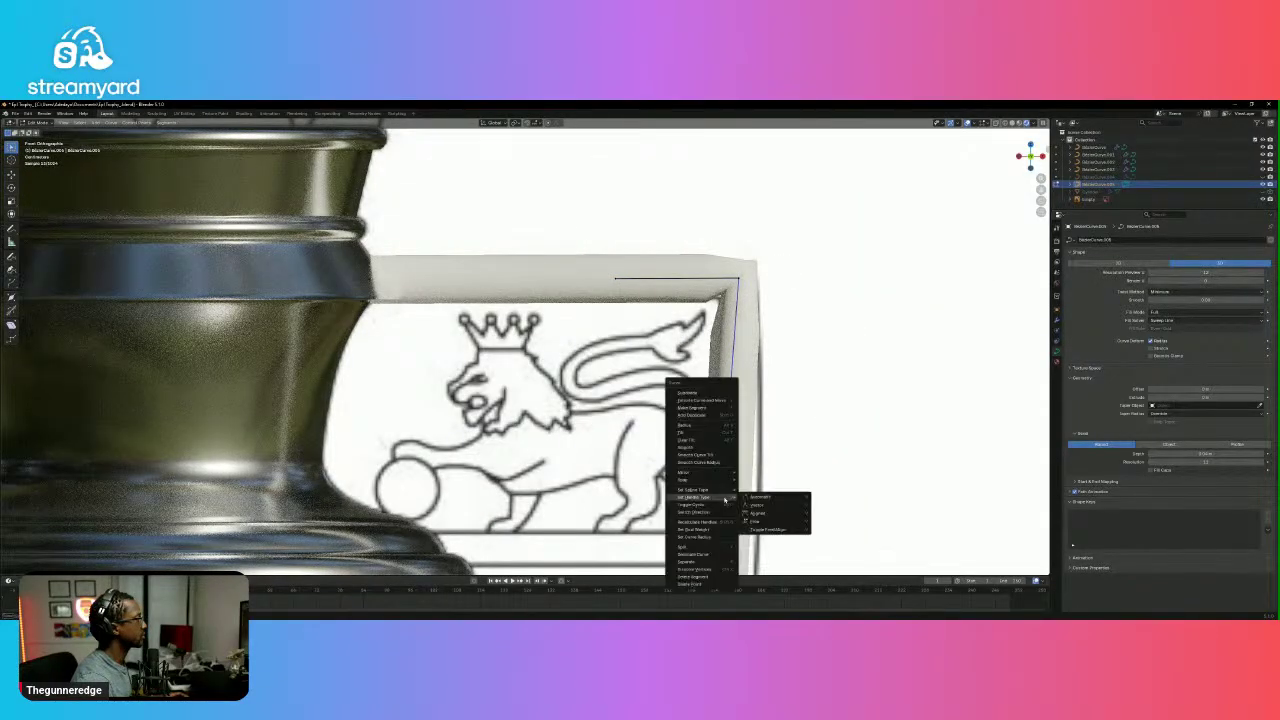
left_click(760, 498)
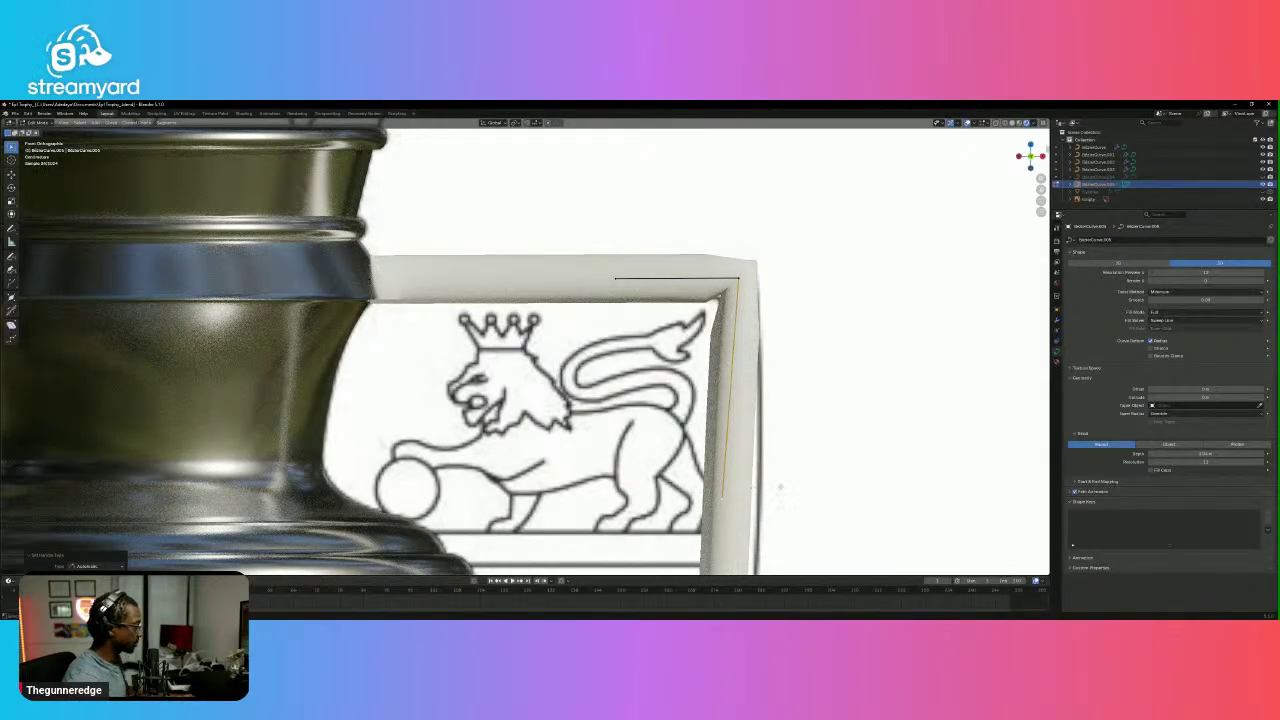
scroll(780, 486, "up", 3)
scroll(777, 439, "down", 4)
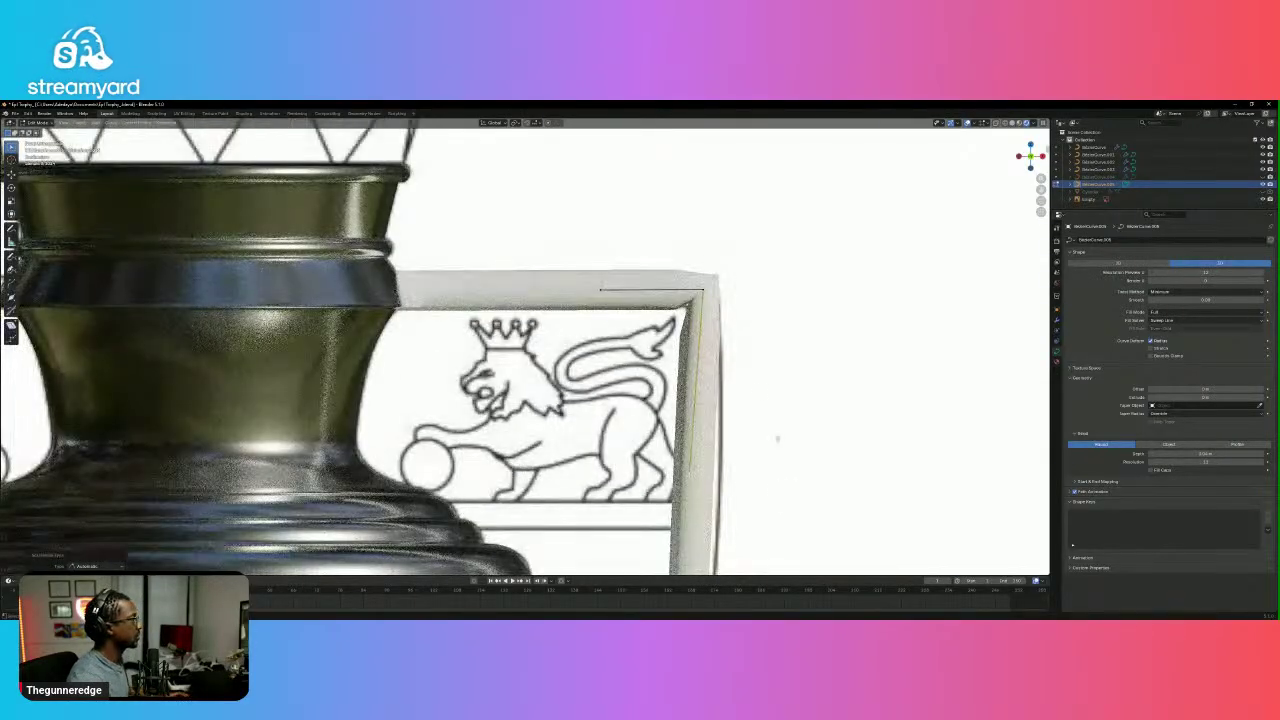
key("g")
left_click(744, 492)
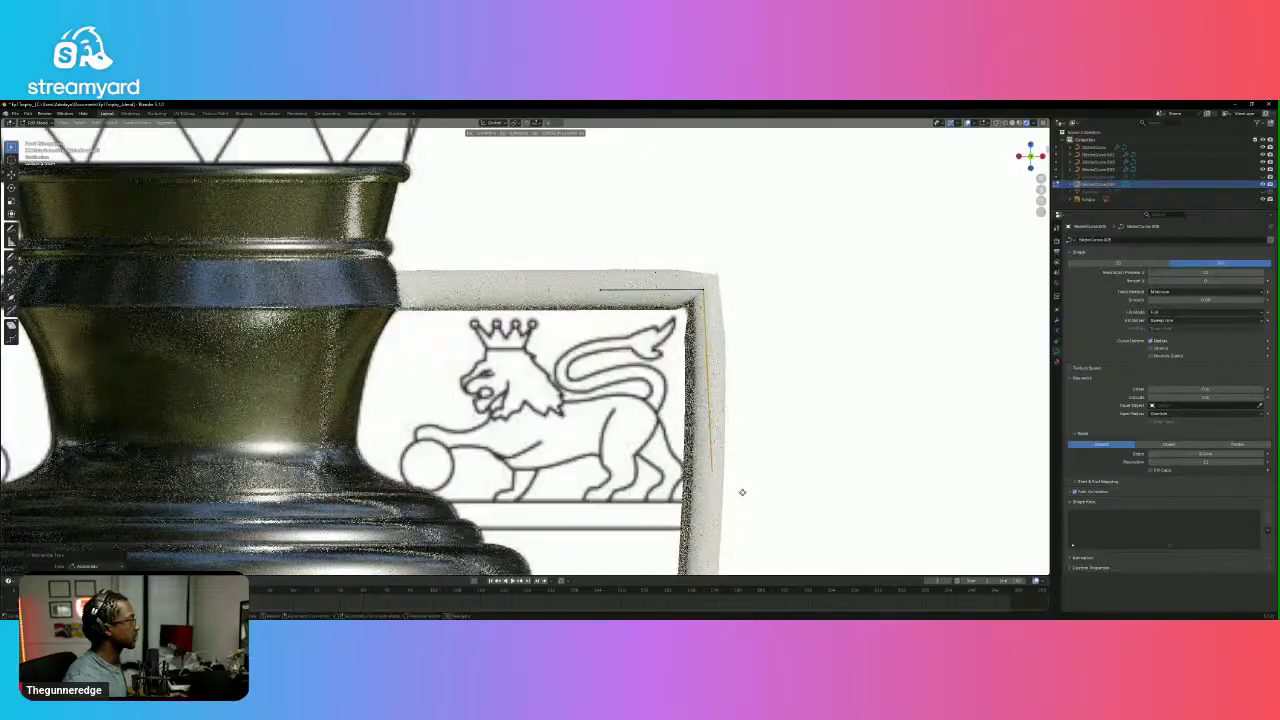
Try the Aligned handle type on the upper corner, leveling the inner handle and pulling the outer handle close to the corner point.
right_click(690, 289)
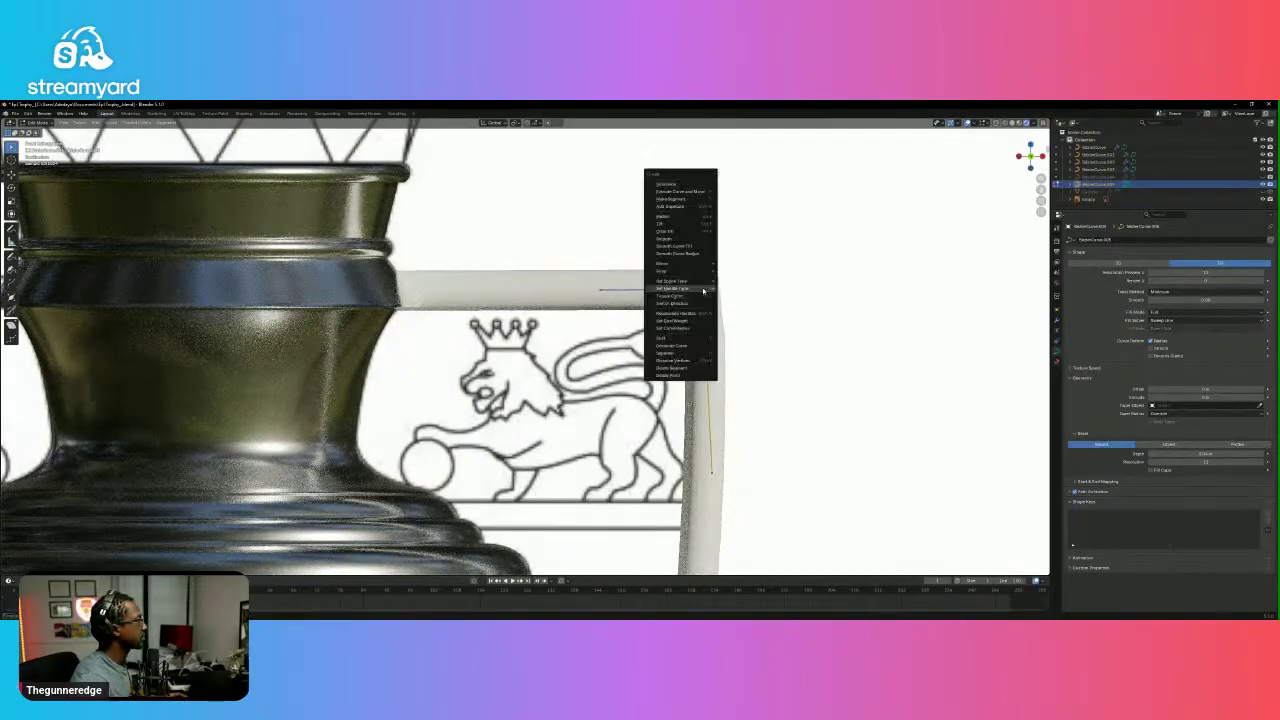
mouse_move(700, 289)
left_click(741, 304)
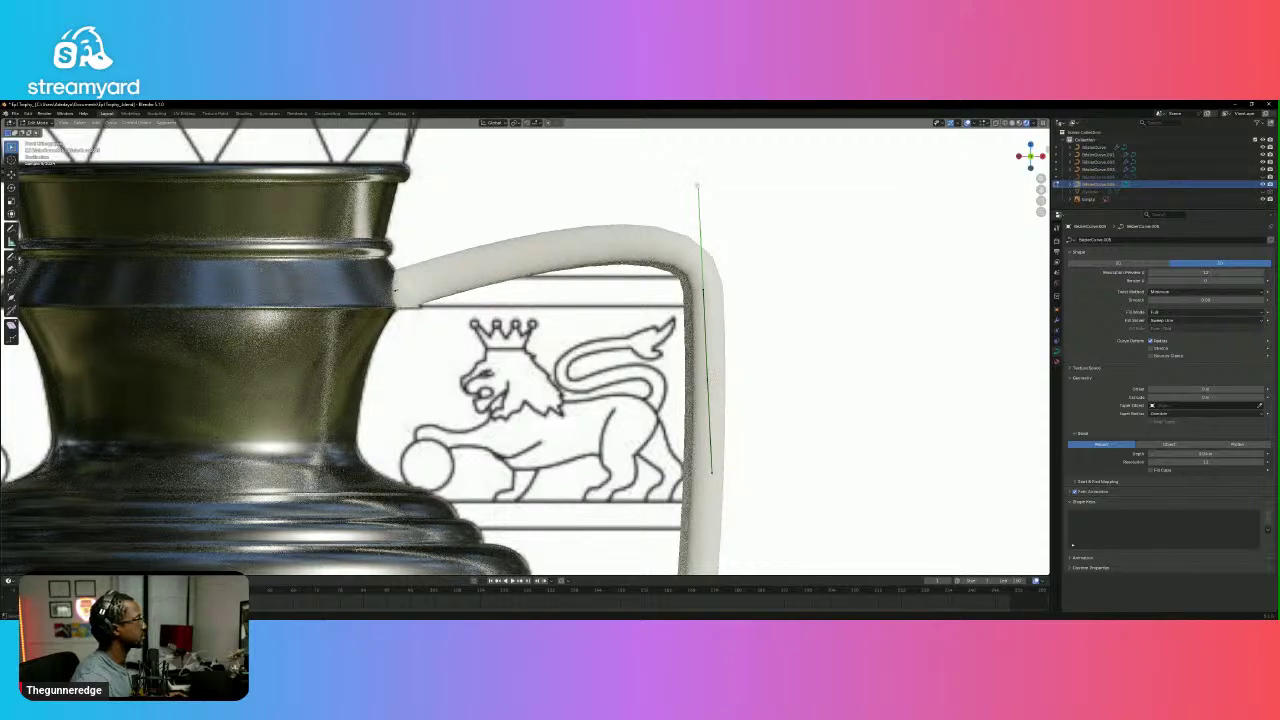
key("s")
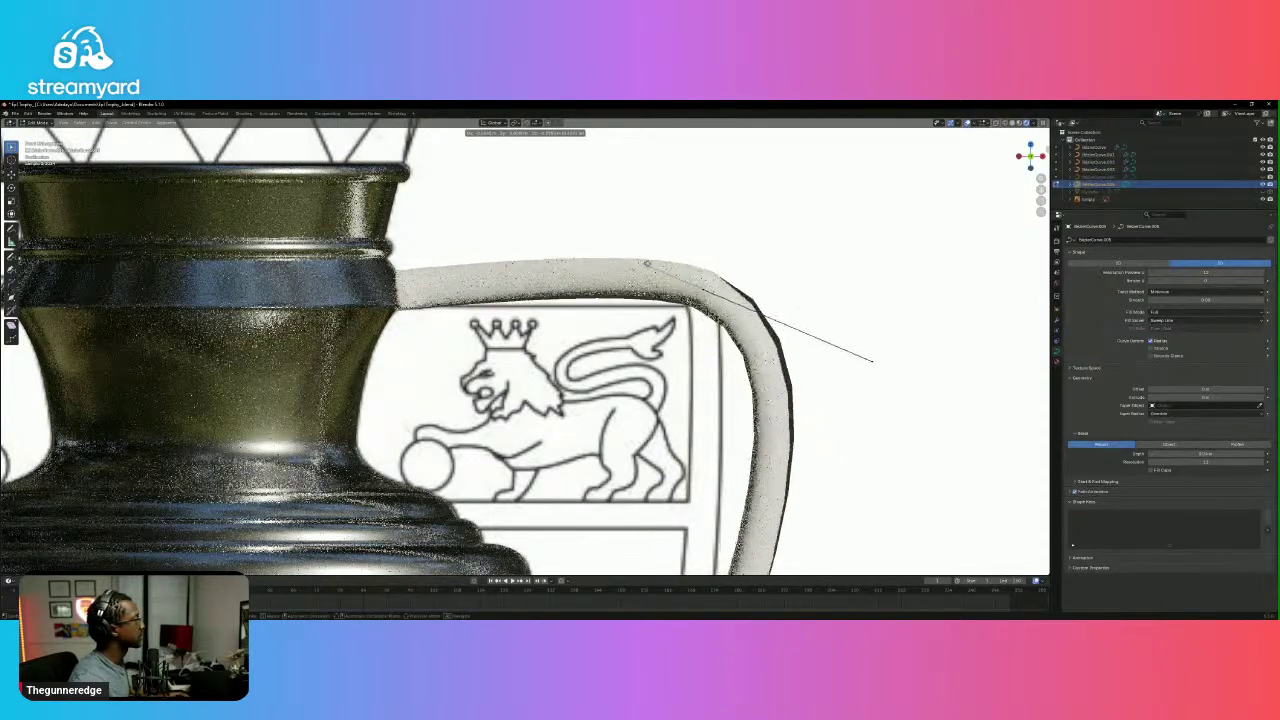
left_click(886, 301)
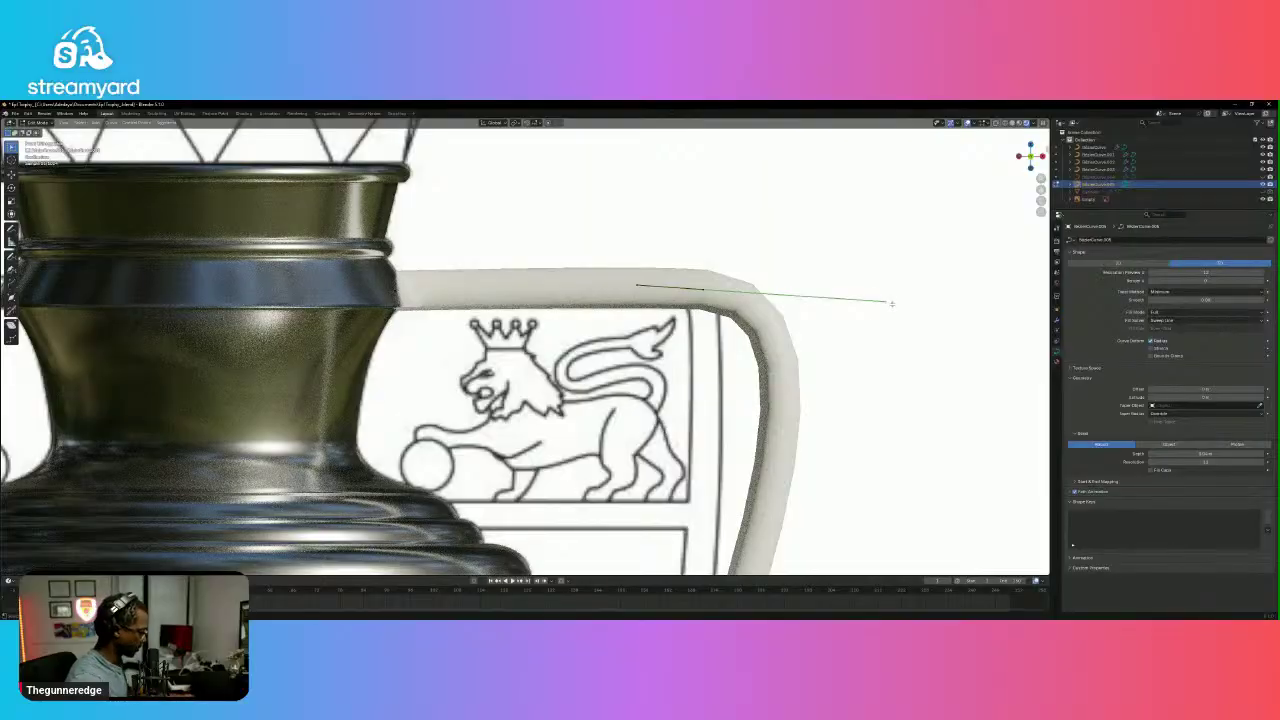
key("s")
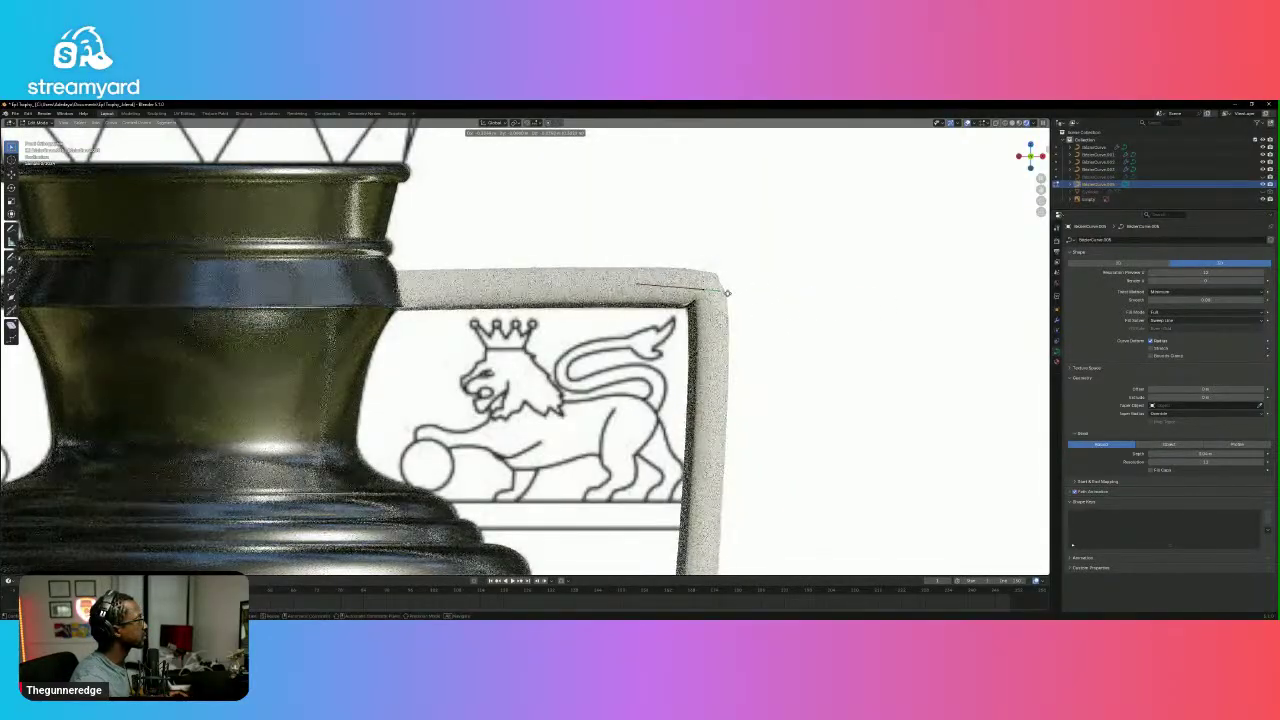
left_click(724, 291)
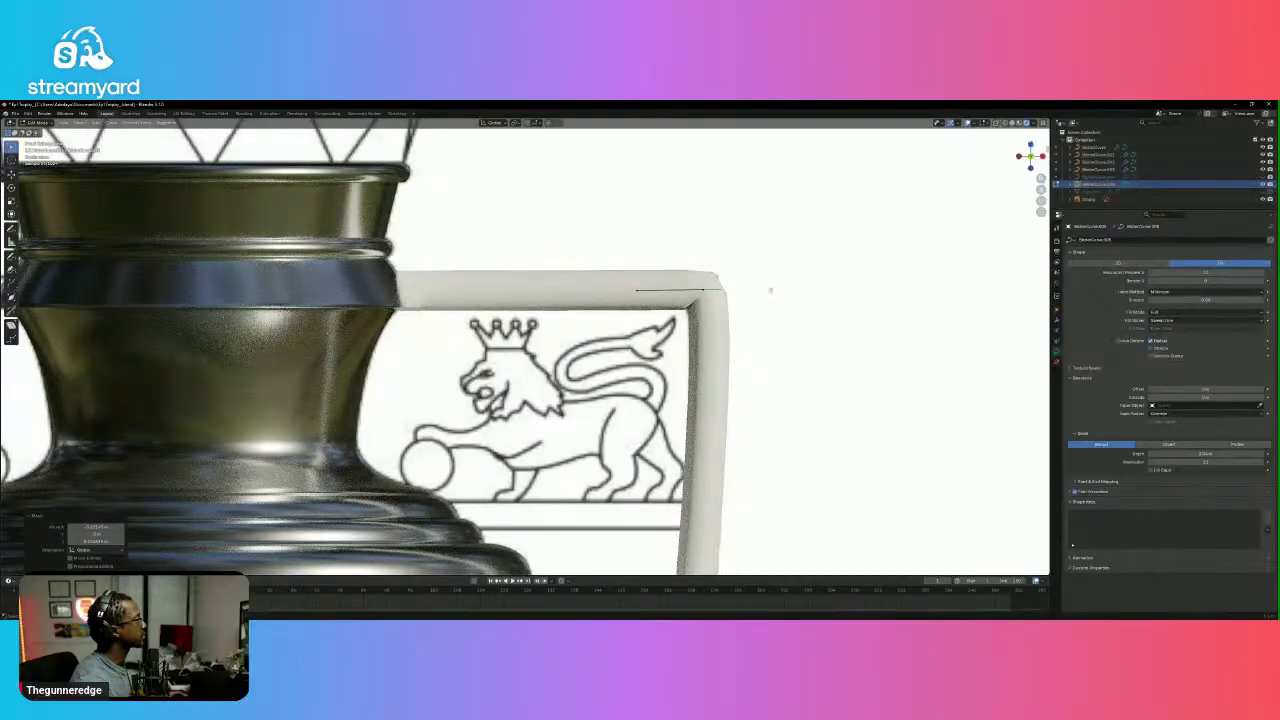
Reduce the handle curve's bevel depth to zero, leaving only the bare curve over the reference drawing.
left_click(772, 293)
scroll(774, 297, "up", 4)
scroll(774, 350, "down", 10)
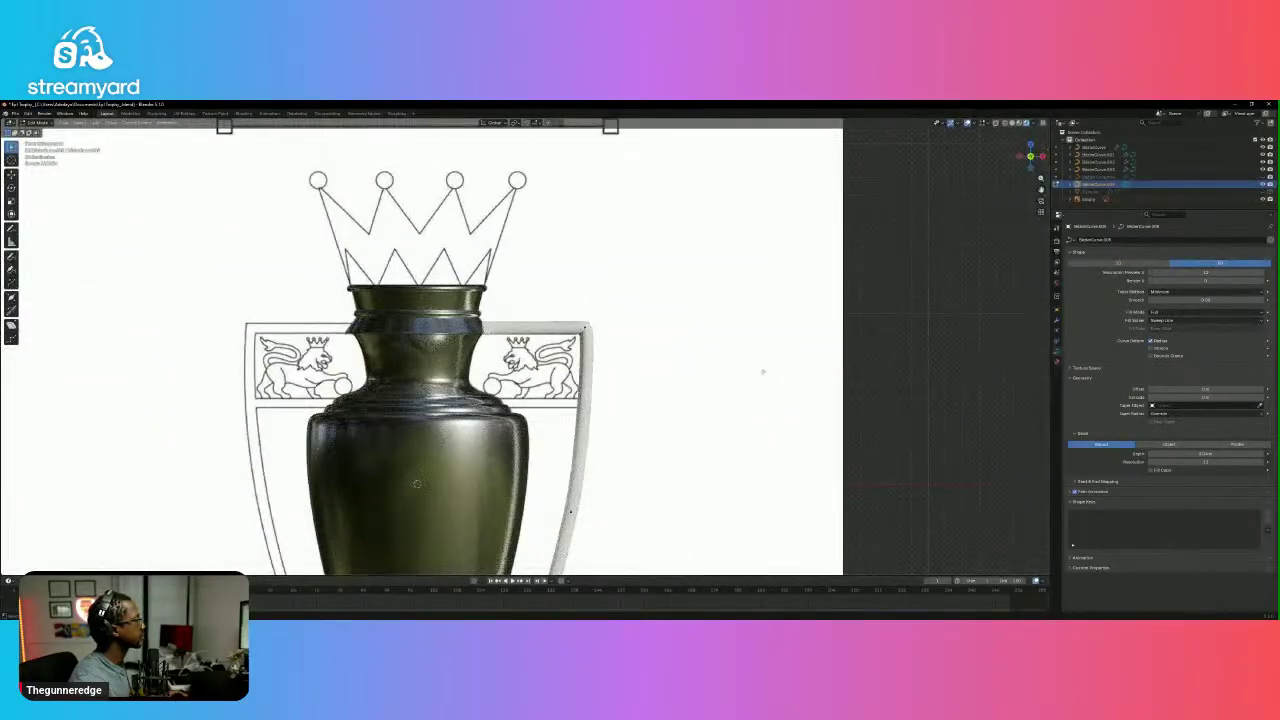
scroll(763, 372, "down", 4)
scroll(662, 412, "up", 5)
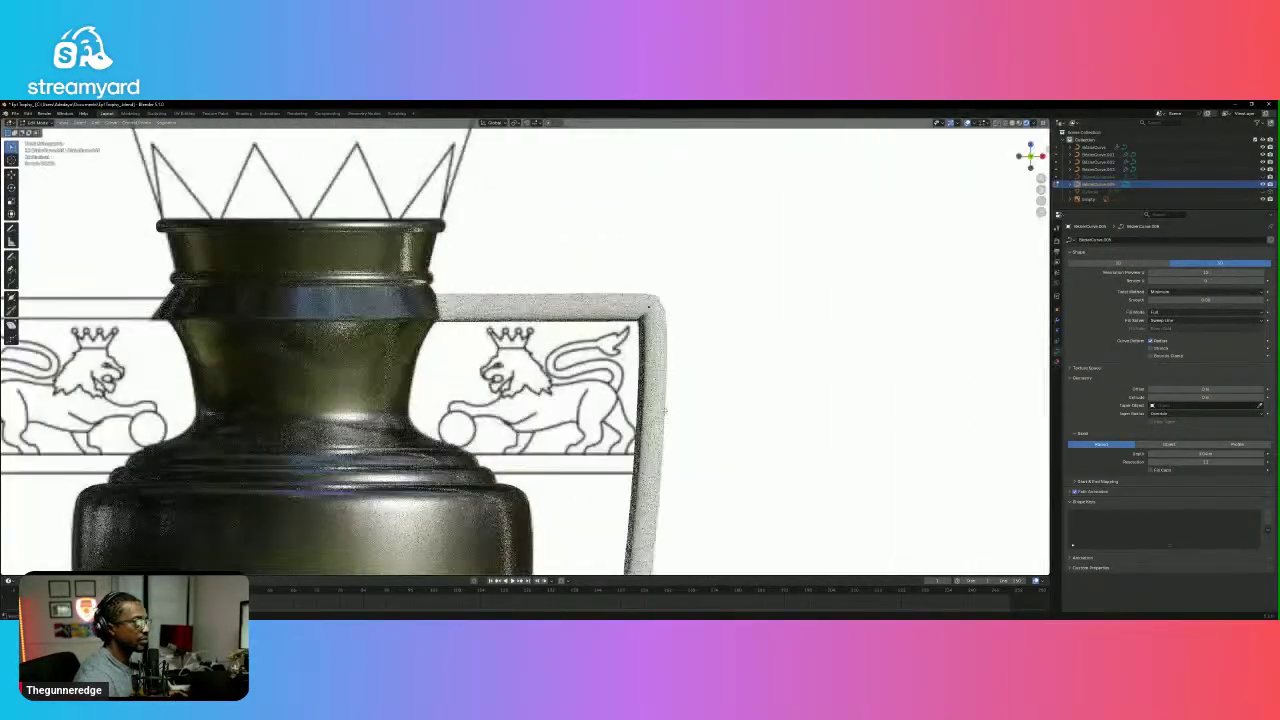
scroll(663, 409, "up", 4)
scroll(730, 272, "down", 6)
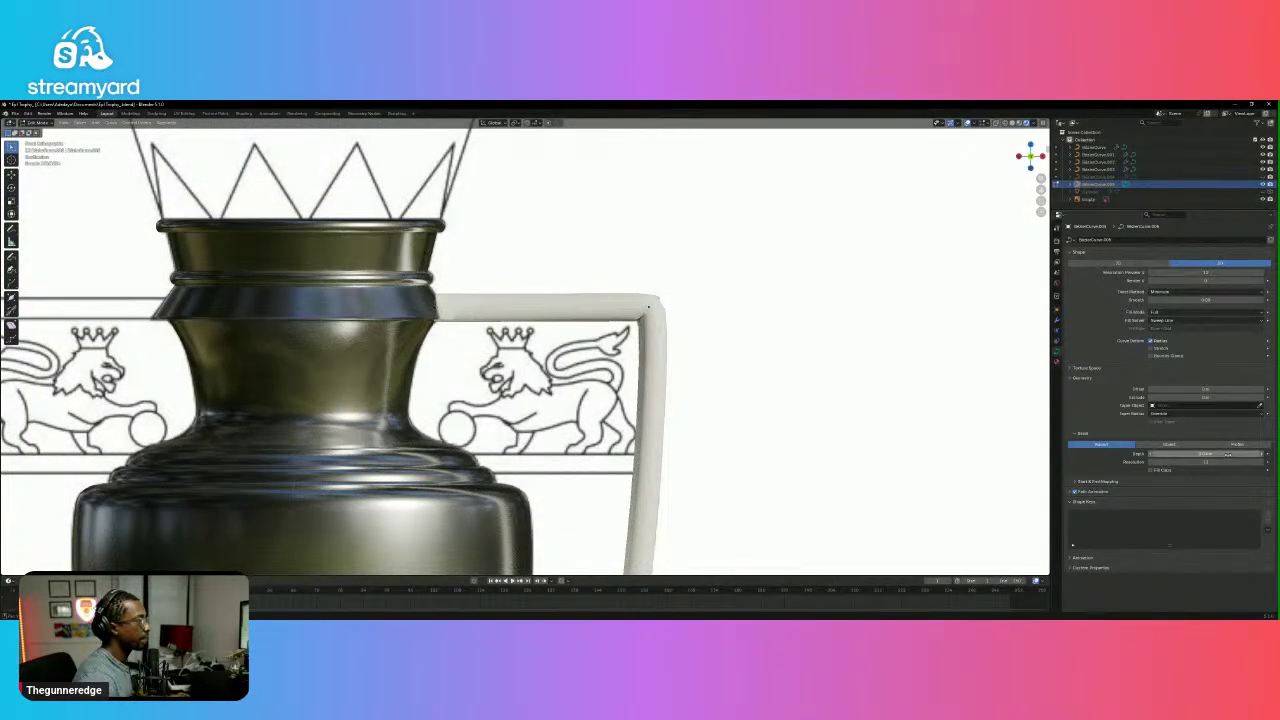
left_click_drag(1222, 454, 1063, 408)
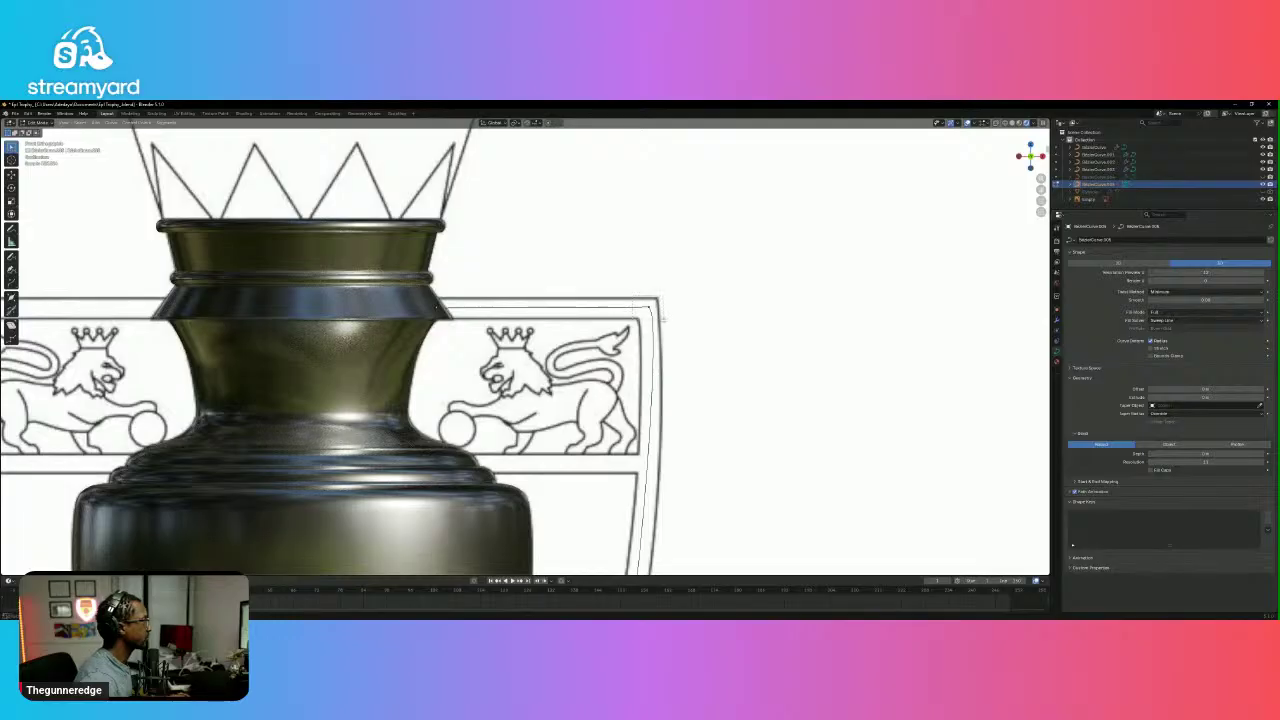
Set the handle type of the curve's upper corner point to Vector for a sharp corner.
scroll(660, 316, "up", 5)
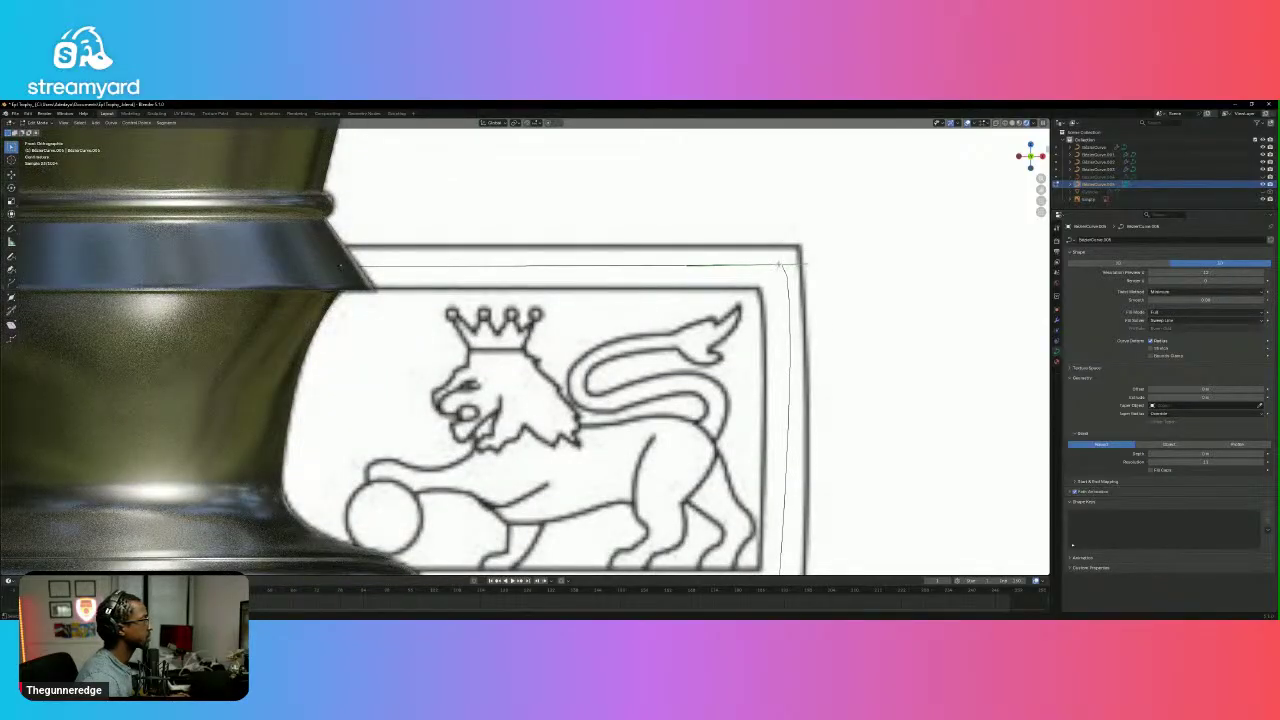
right_click(779, 264)
left_click(836, 266)
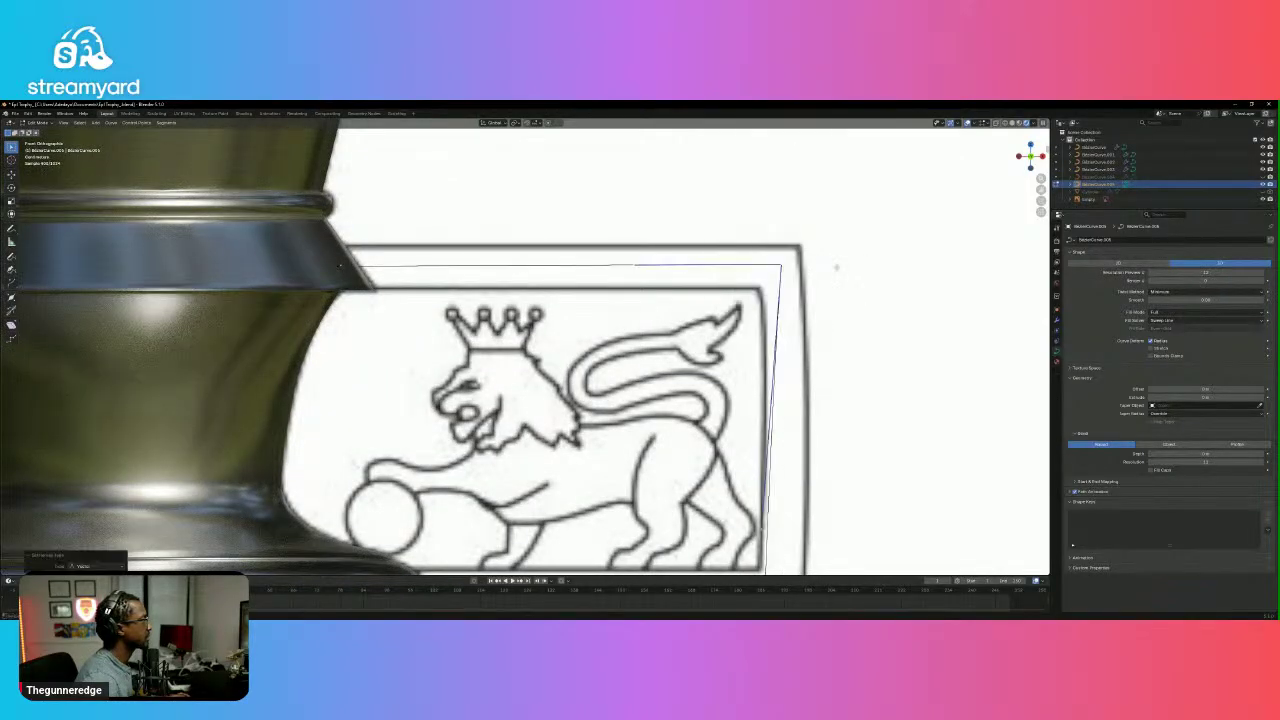
left_click(772, 268)
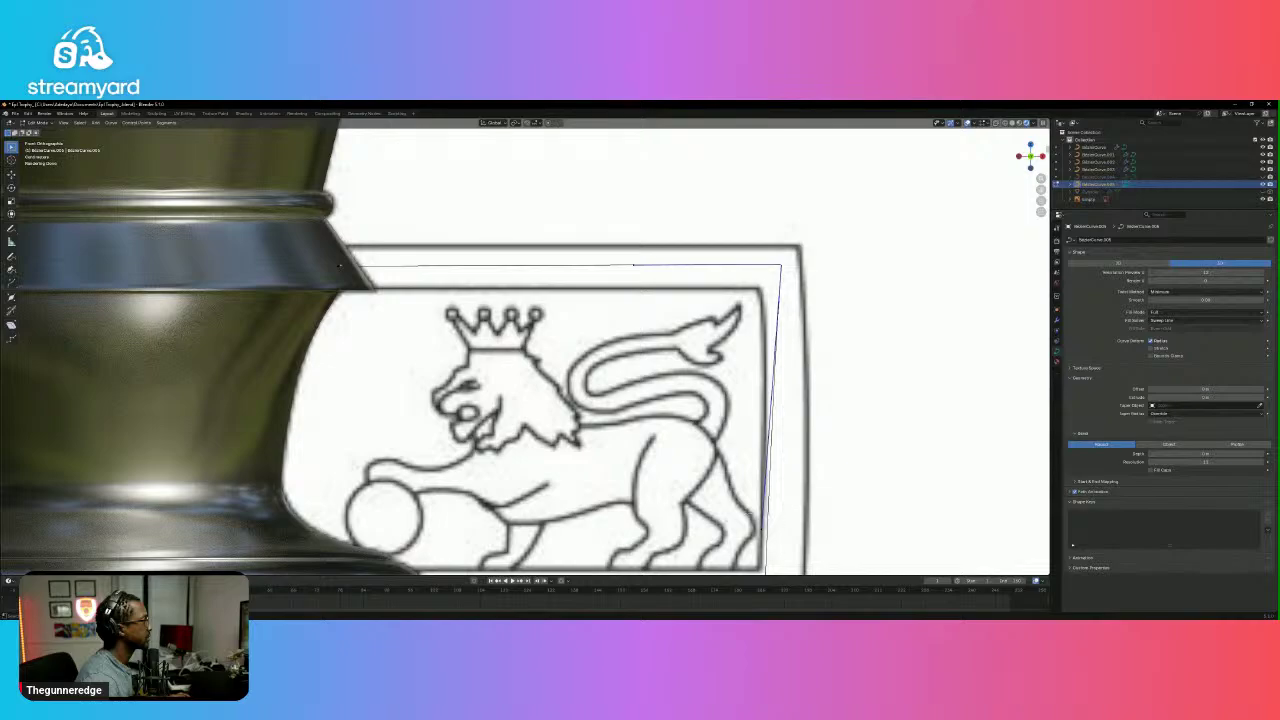
In front view, move the corner point's lower bezier handle outward so the curve follows the middle of the drawn side strip.
middle_click_drag(828, 521, 829, 523)
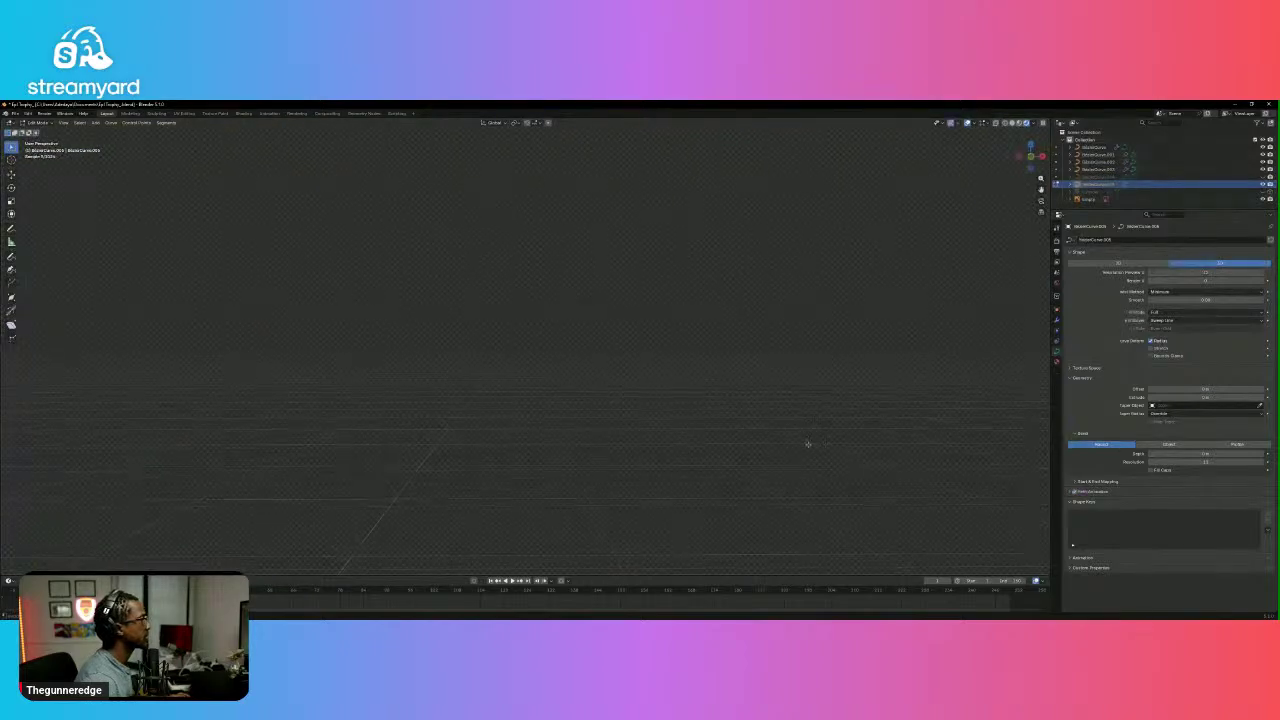
middle_click_drag(933, 372, 828, 433)
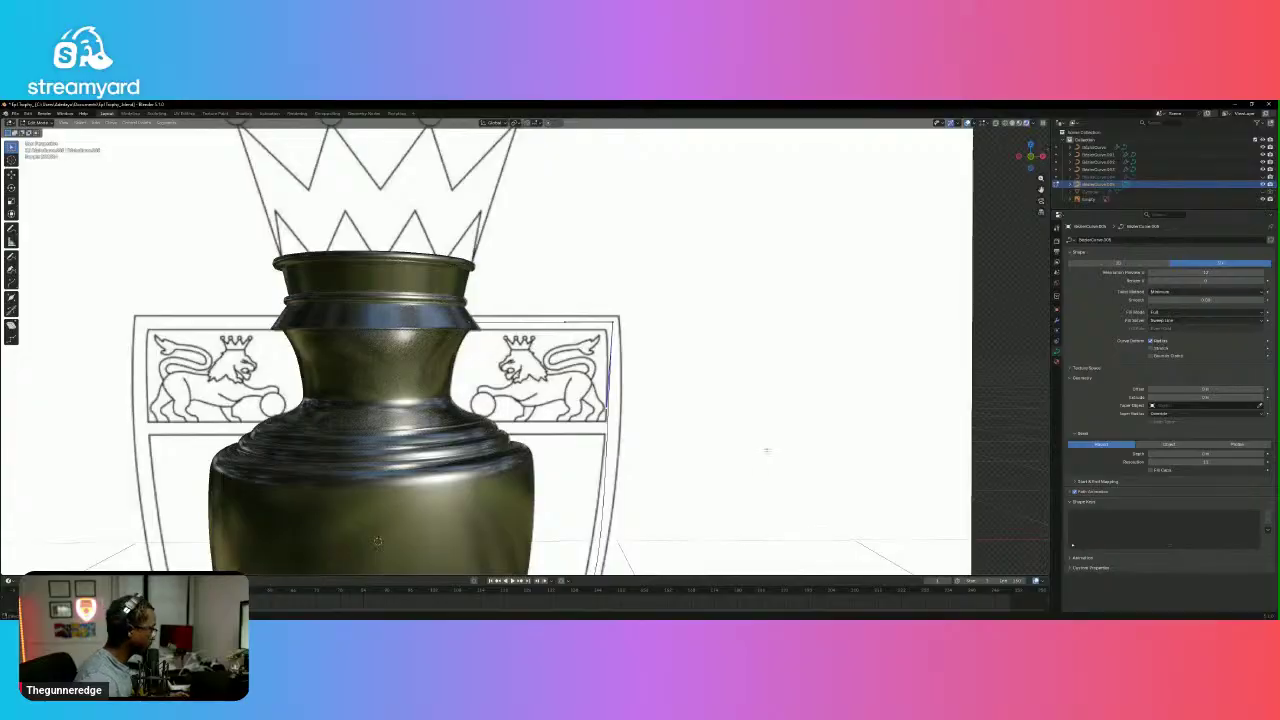
middle_click_drag(752, 466, 825, 292, "shift")
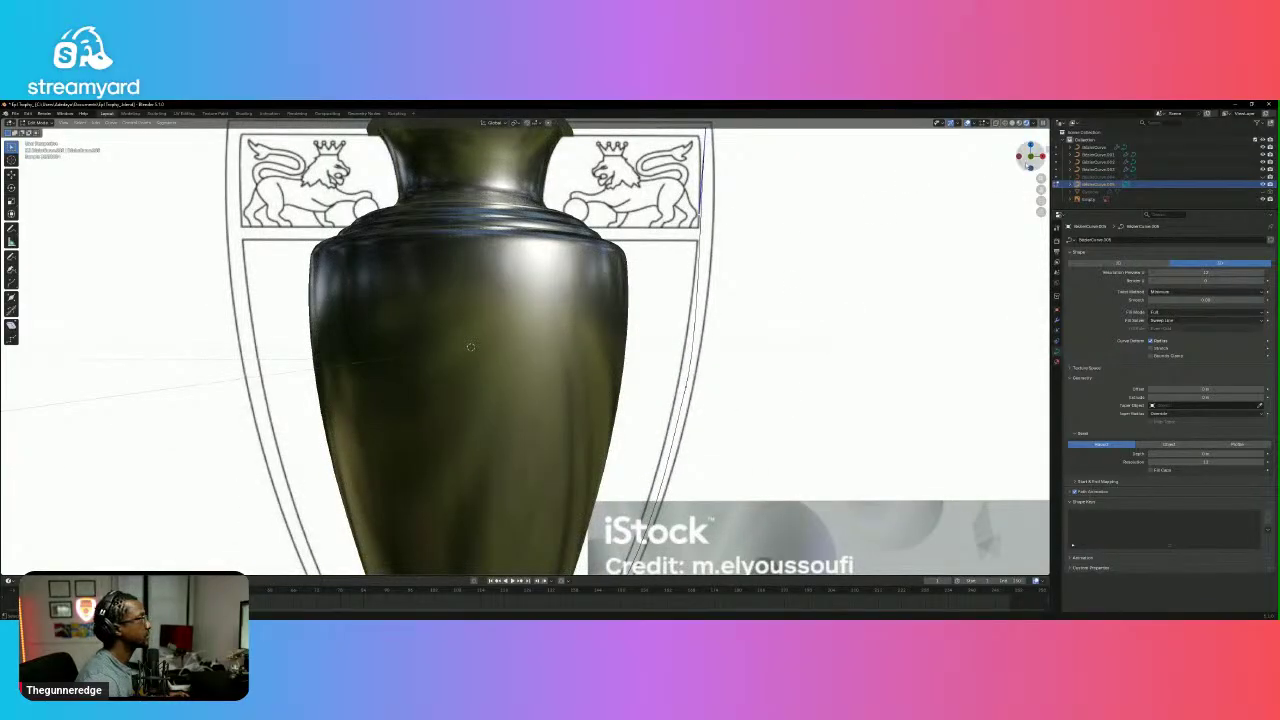
left_click(1030, 155)
scroll(1030, 155, "up", 1)
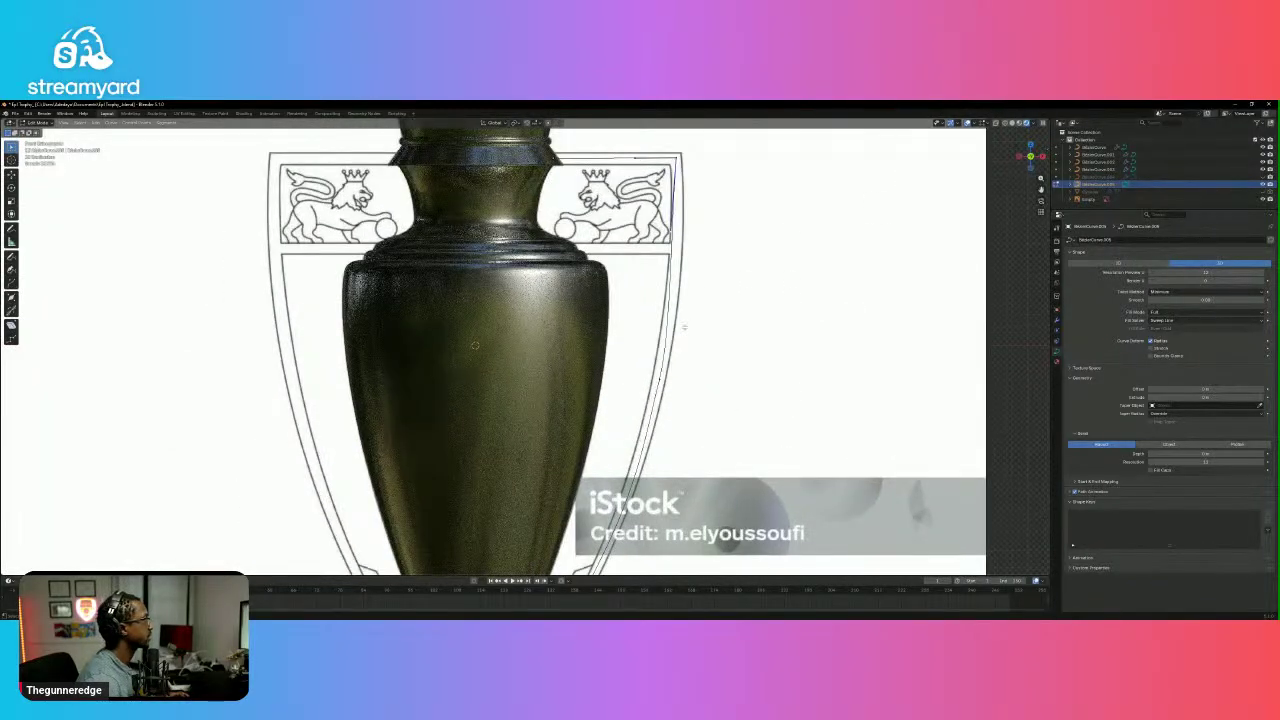
key("g")
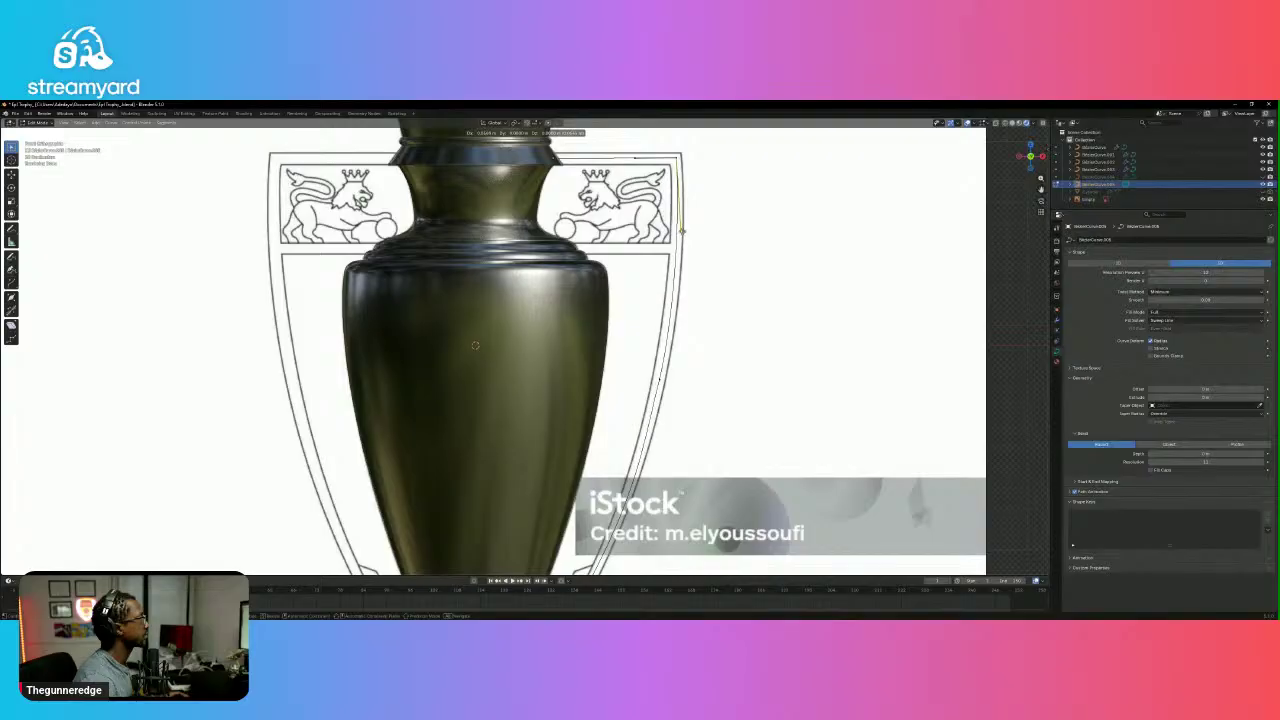
left_click(680, 230)
left_click(689, 352)
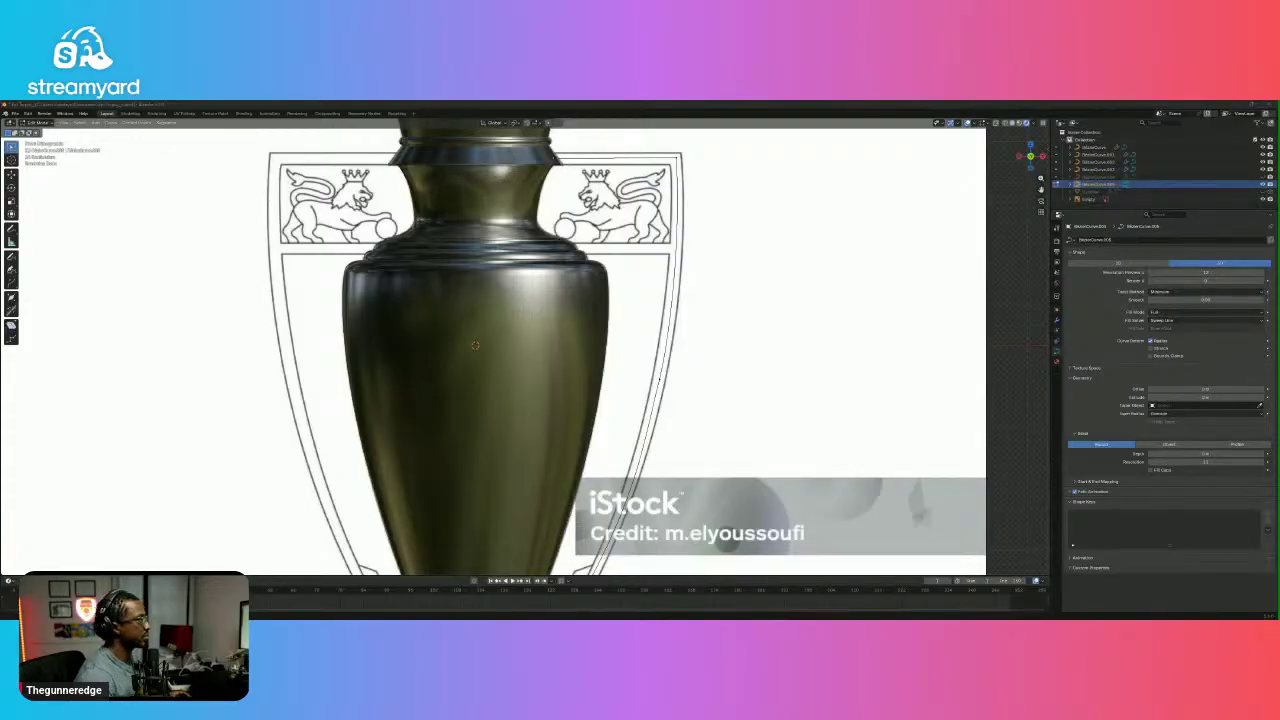
Activate the Move tool in a perspective view showing the whole trophy and its reference drawing.
middle_click_drag(808, 343, 752, 372)
scroll(752, 372, "up", 4)
scroll(752, 372, "down", 10)
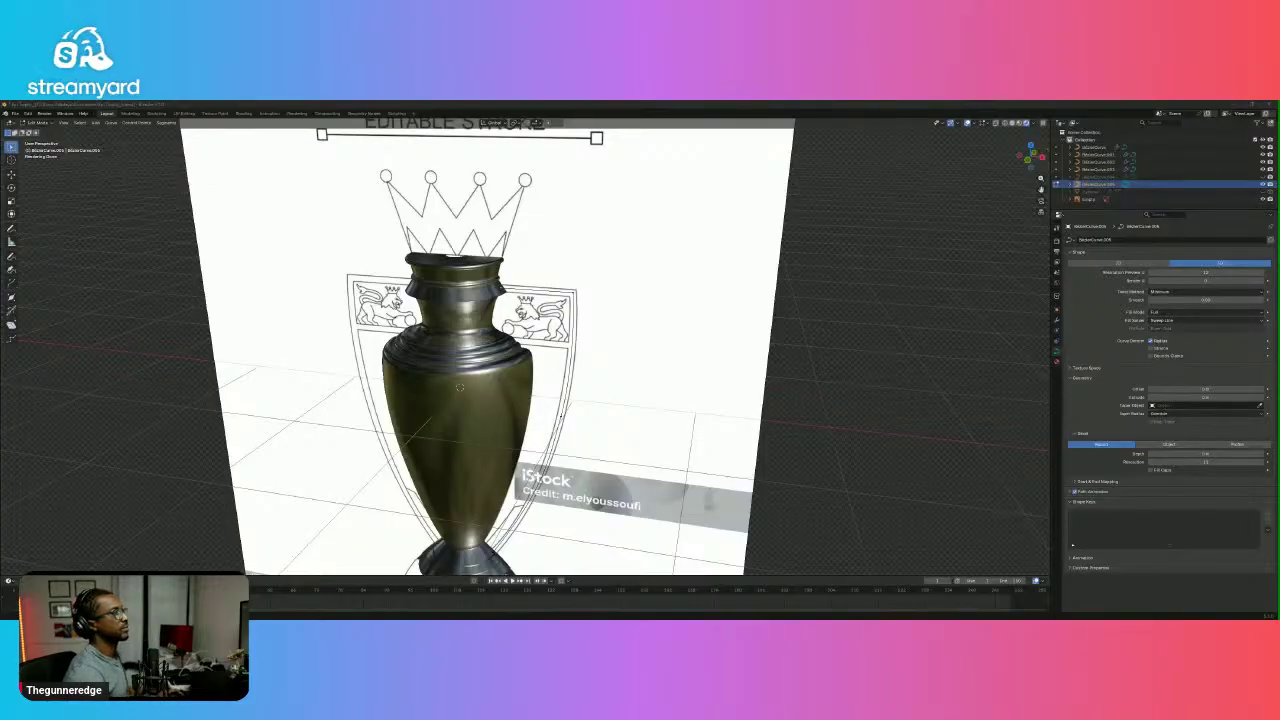
scroll(700, 360, "down", 5)
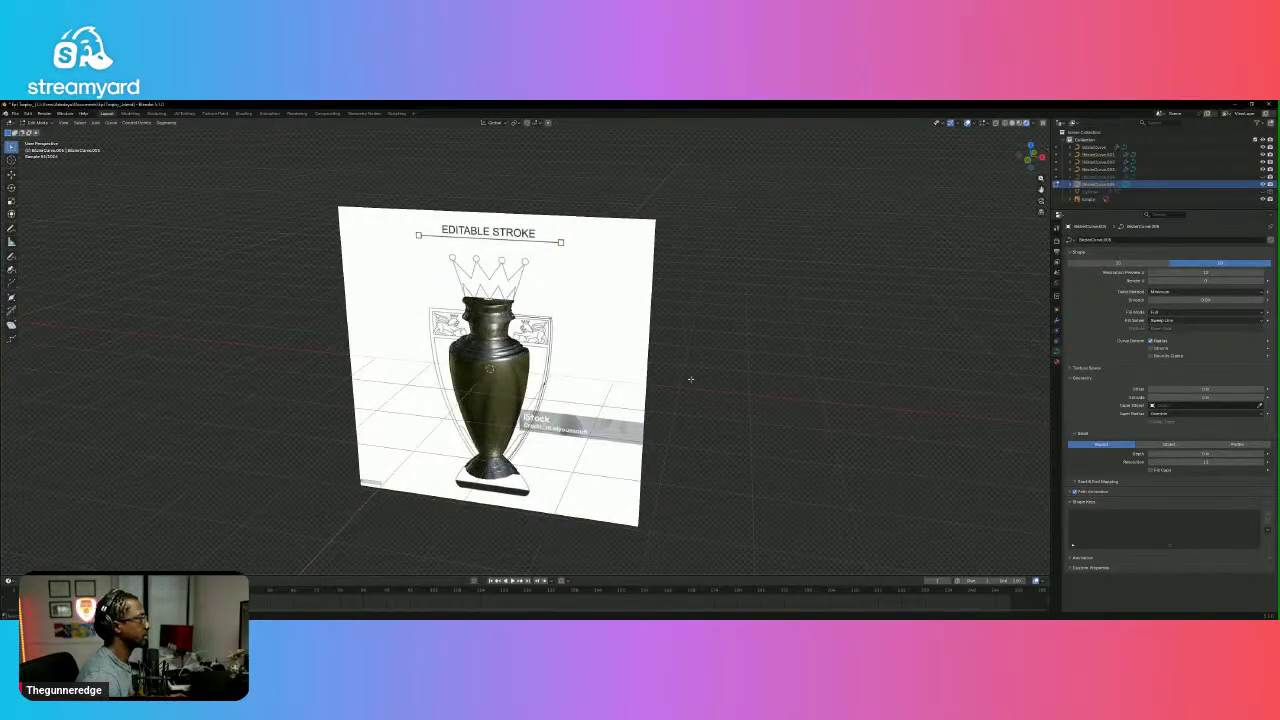
left_click(12, 174)
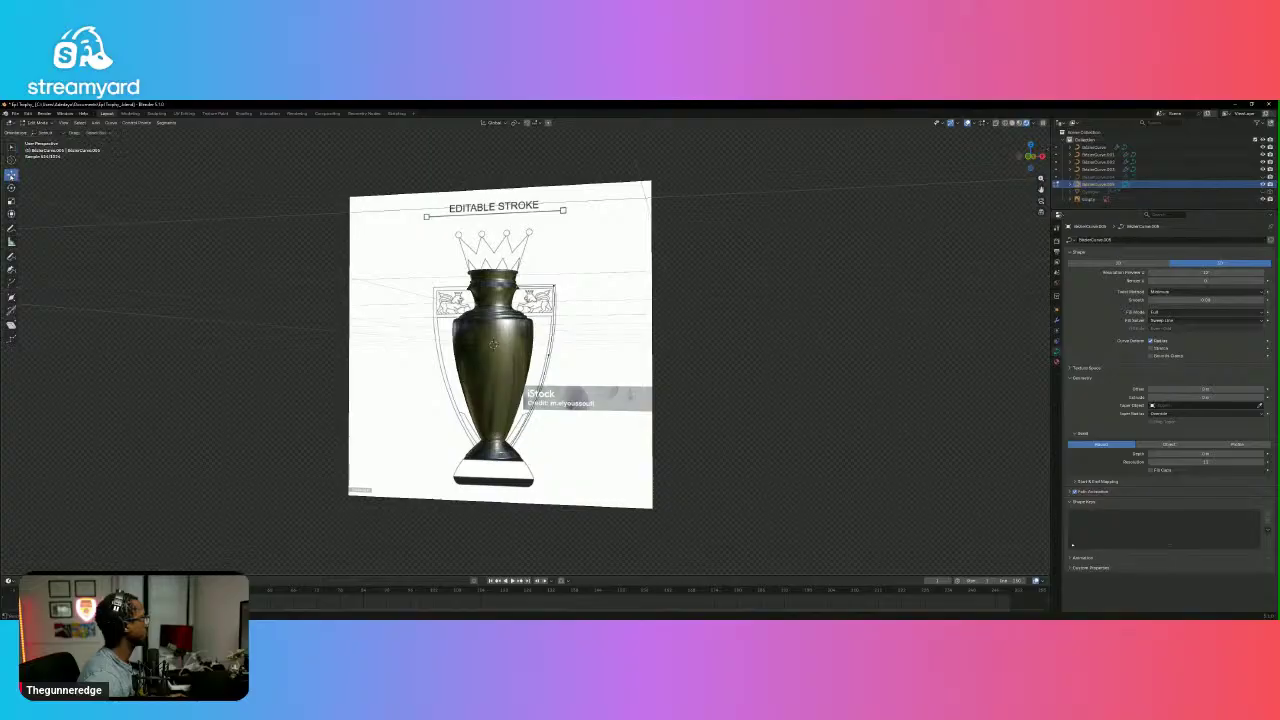
Leave curve editing for Object Mode and, in front view, add a Bezier circle at the trophy's centre.
left_click(38, 123)
left_click(36, 131)
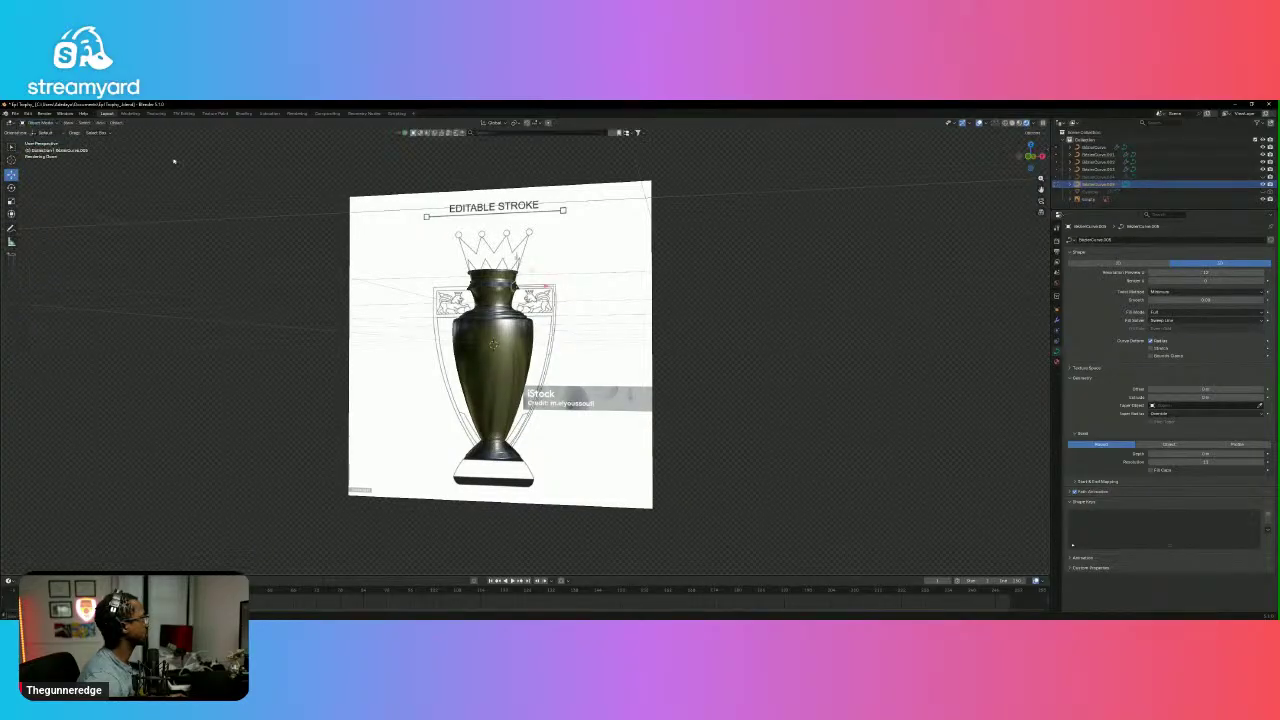
scroll(662, 270, "up", 8)
scroll(662, 270, "down", 3)
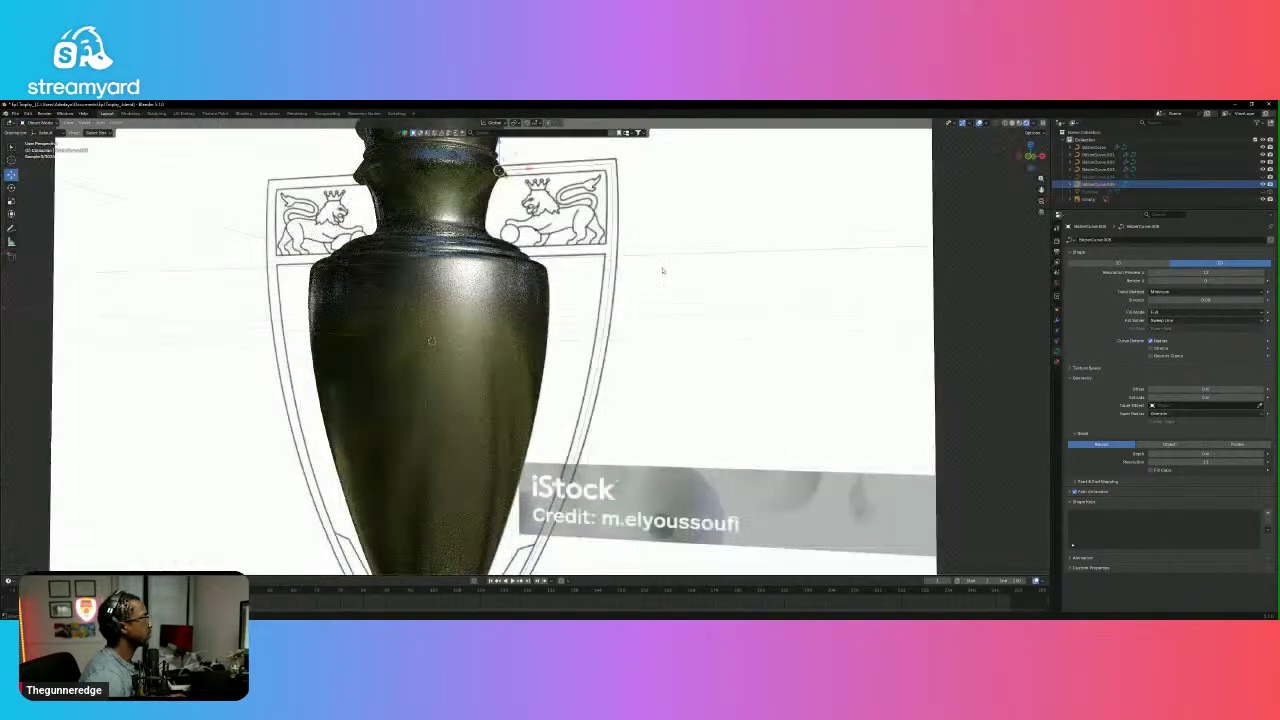
left_click(1030, 156)
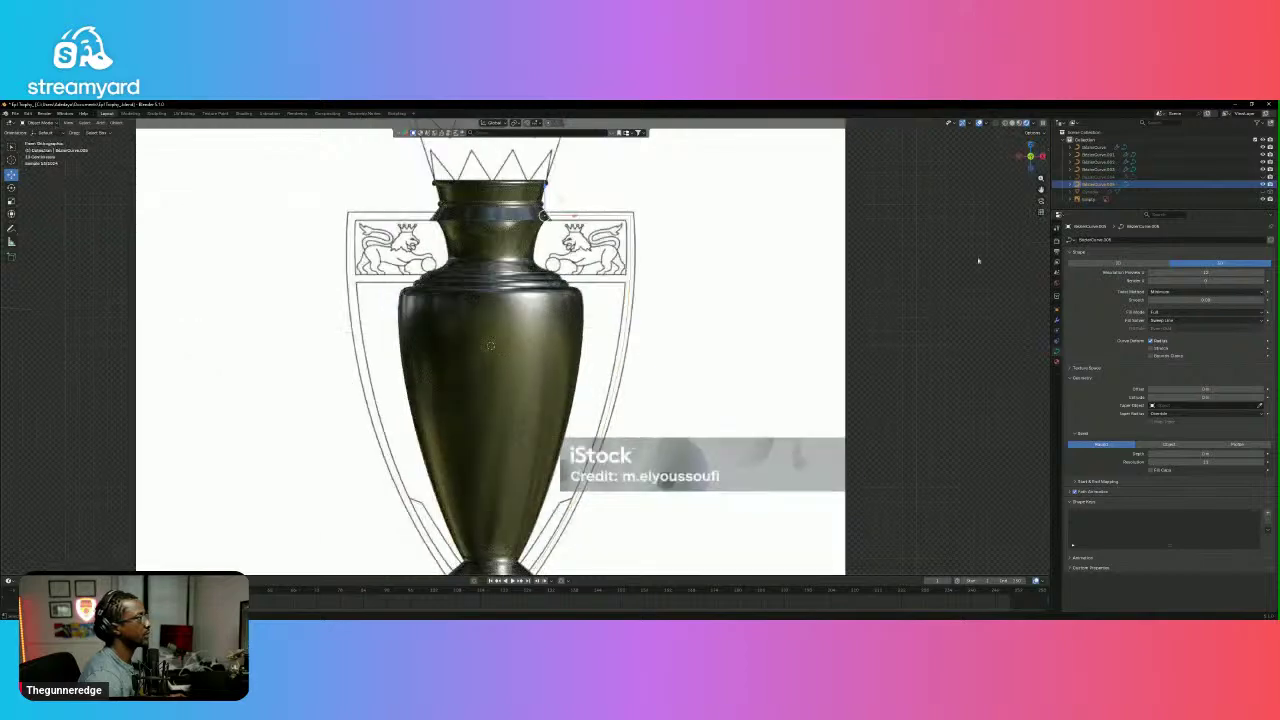
left_click(768, 286)
key("shift+a")
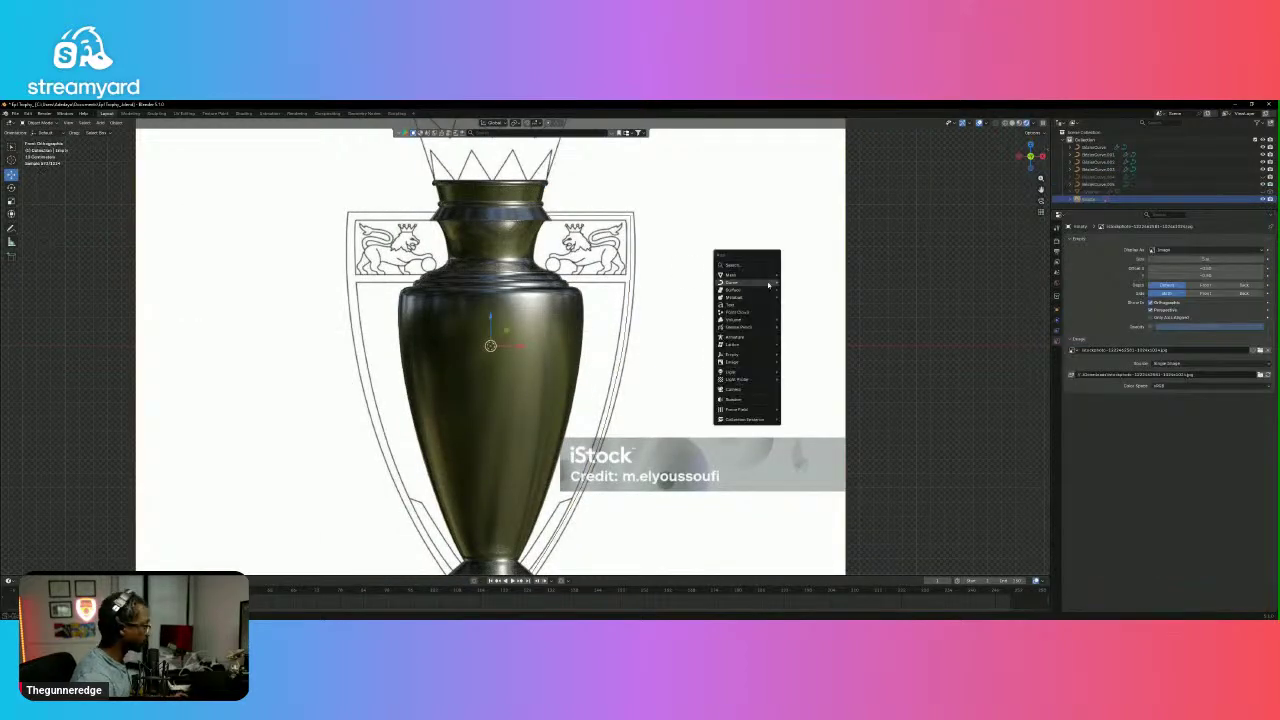
mouse_move(770, 284)
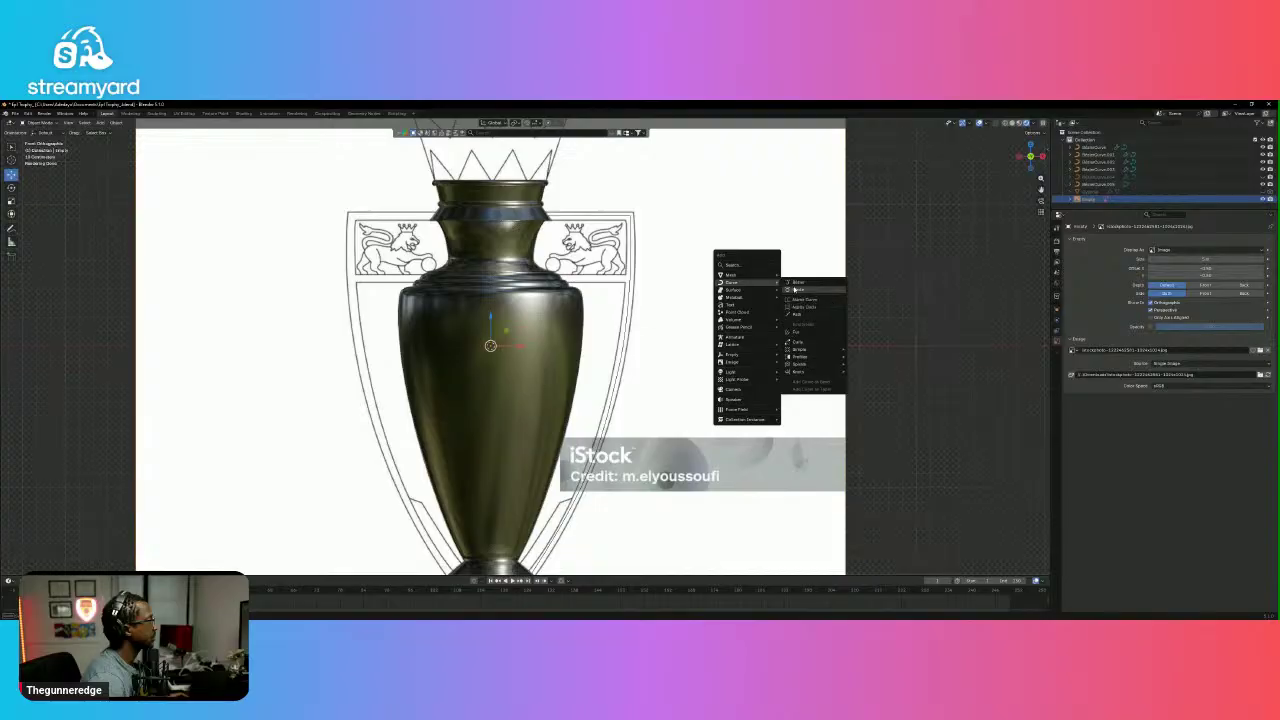
left_click(795, 289)
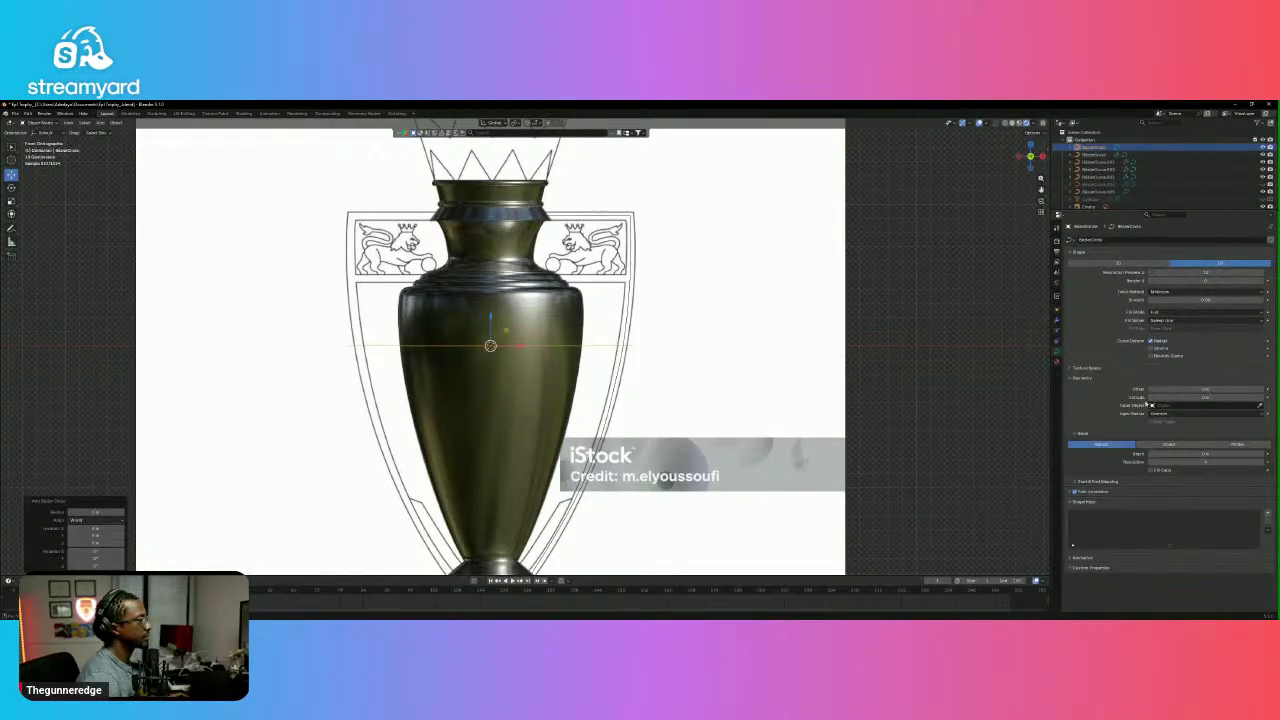
Set the handle curve's bevel to Object mode, using the new Bezier circle as its profile.
left_click(632, 273)
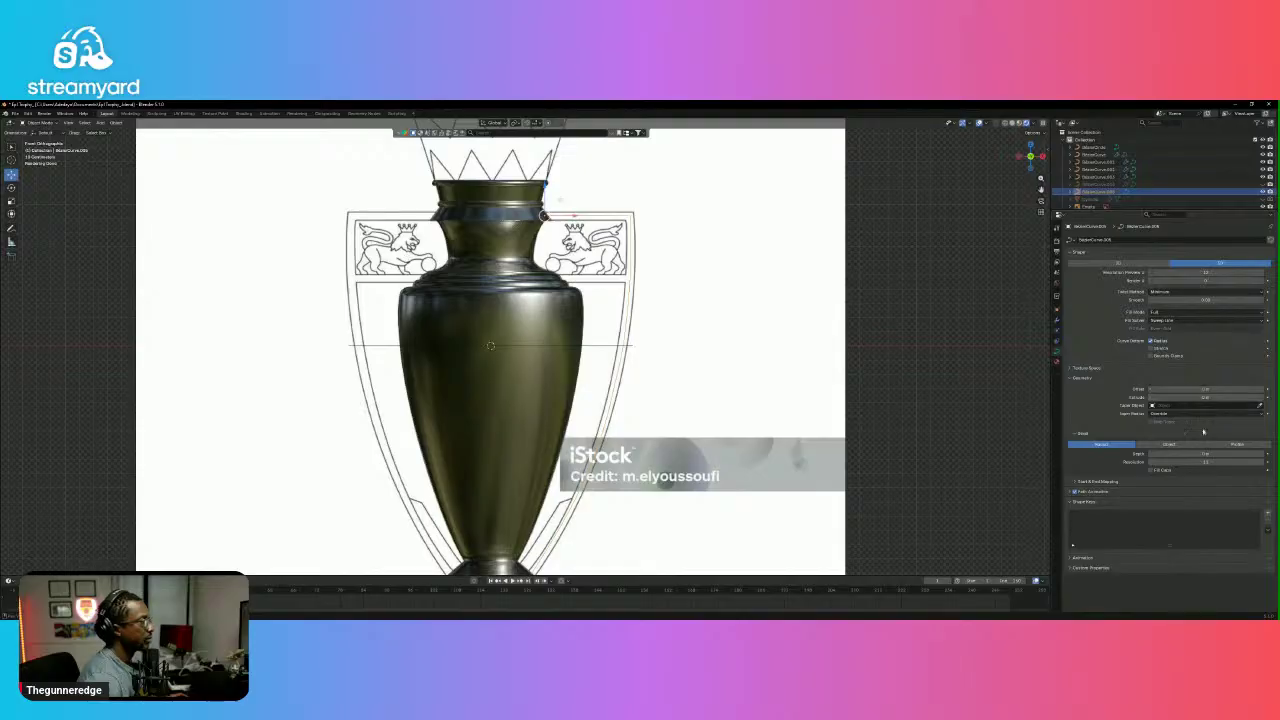
left_click(1239, 445)
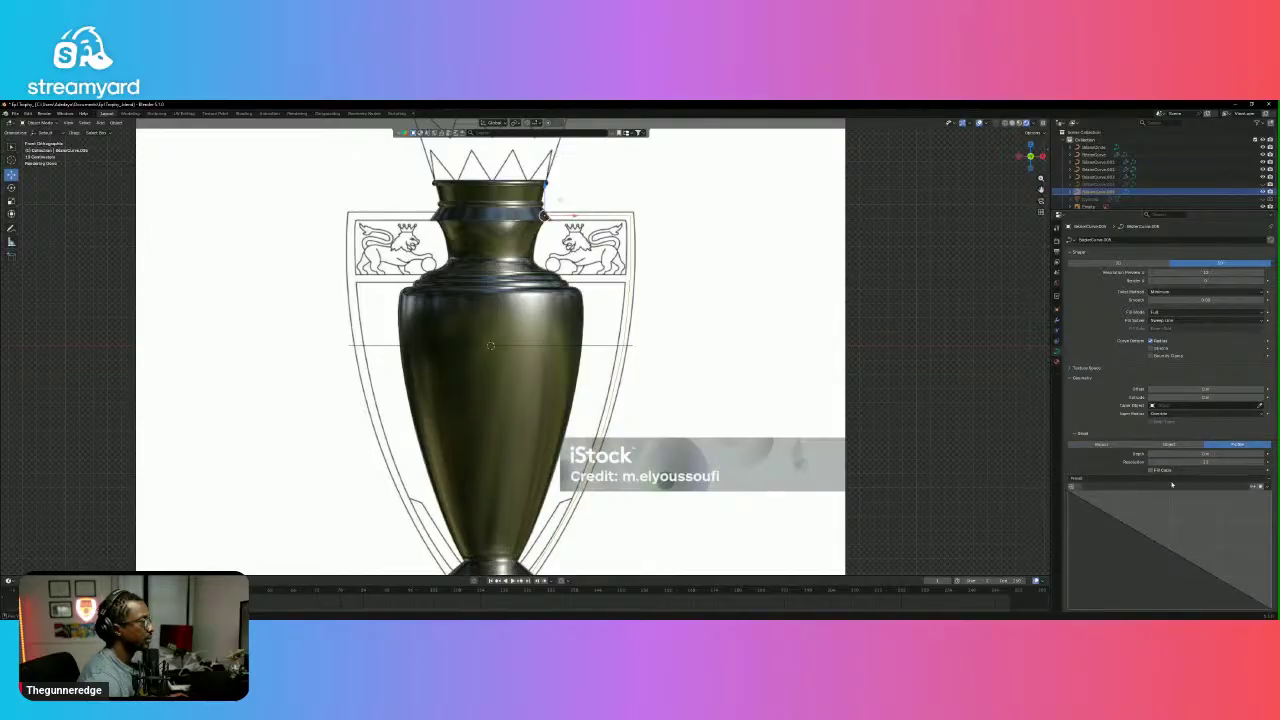
scroll(1144, 480, "down", 3)
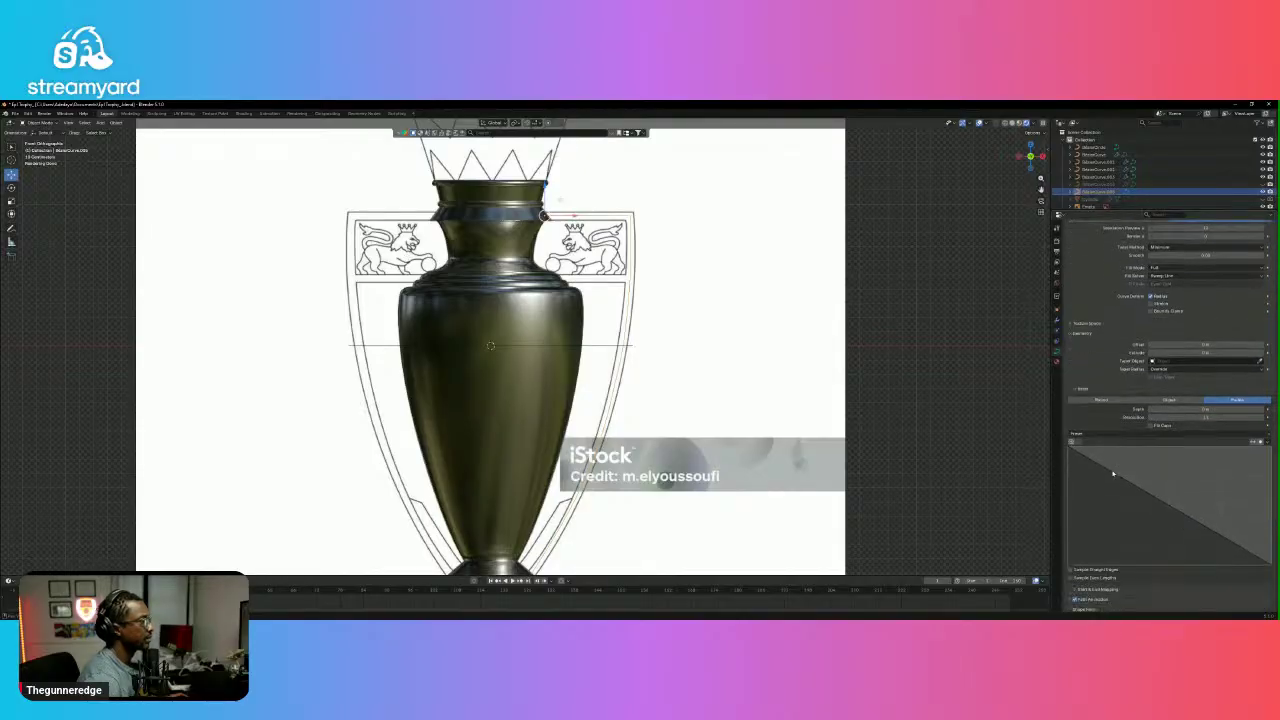
left_click(1170, 386)
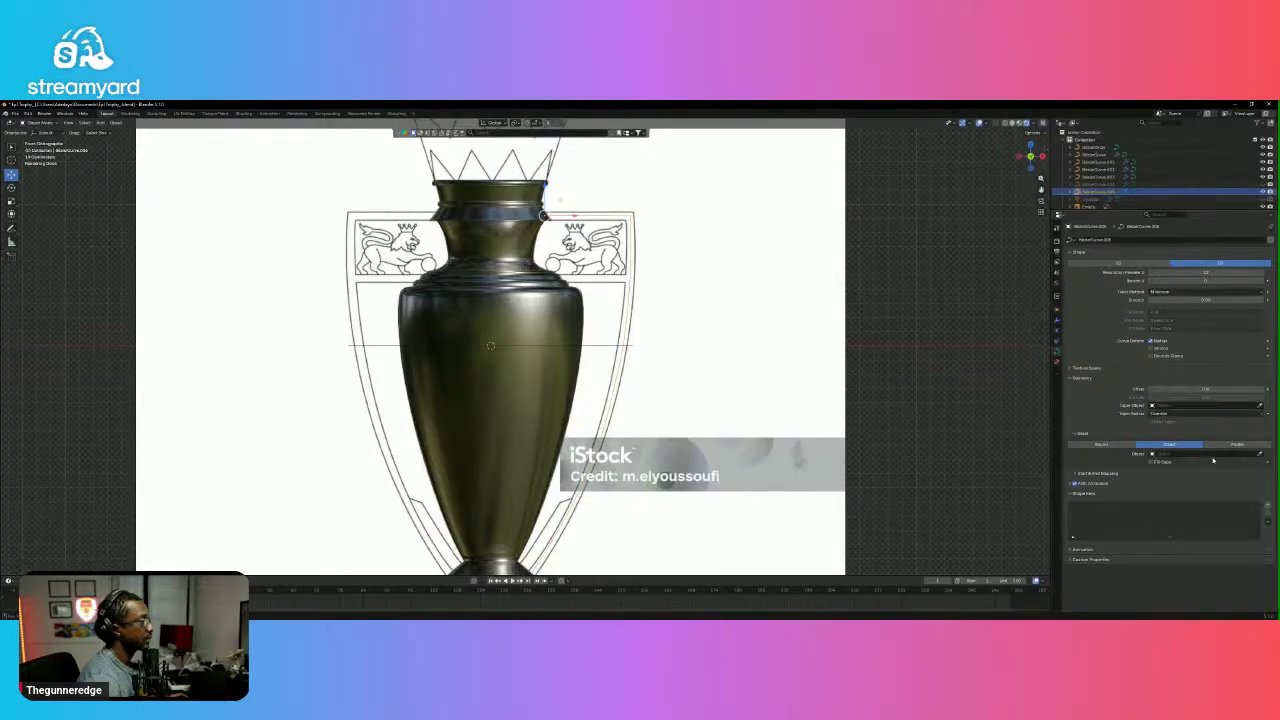
left_click(1260, 455)
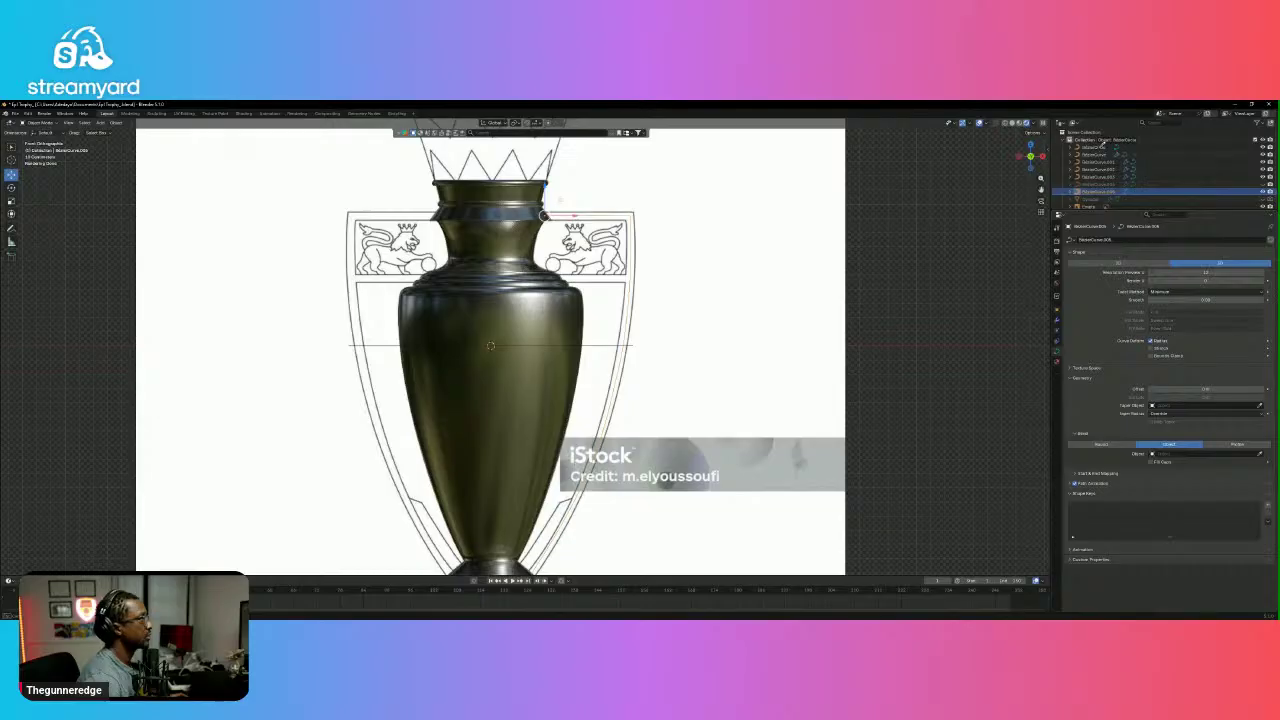
left_click(1096, 147)
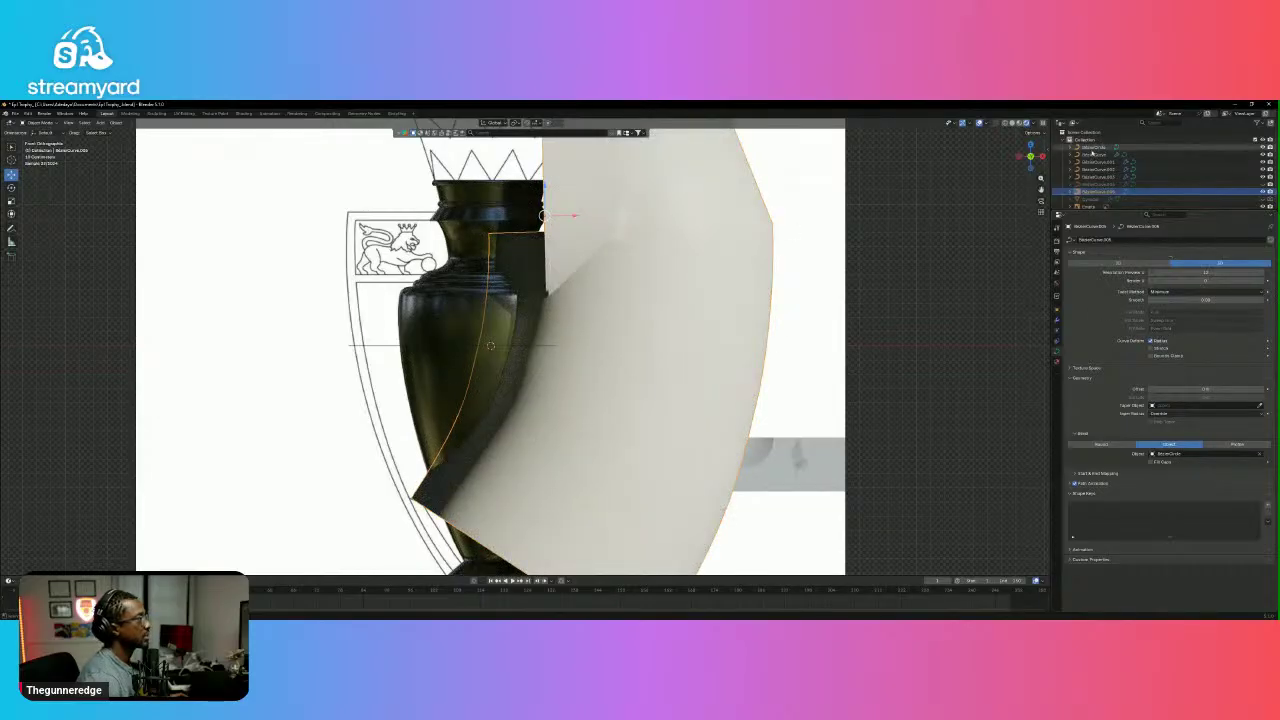
Scale the Bezier circle down until the handle's thickness matches the strip in the reference drawing.
left_click(1094, 147)
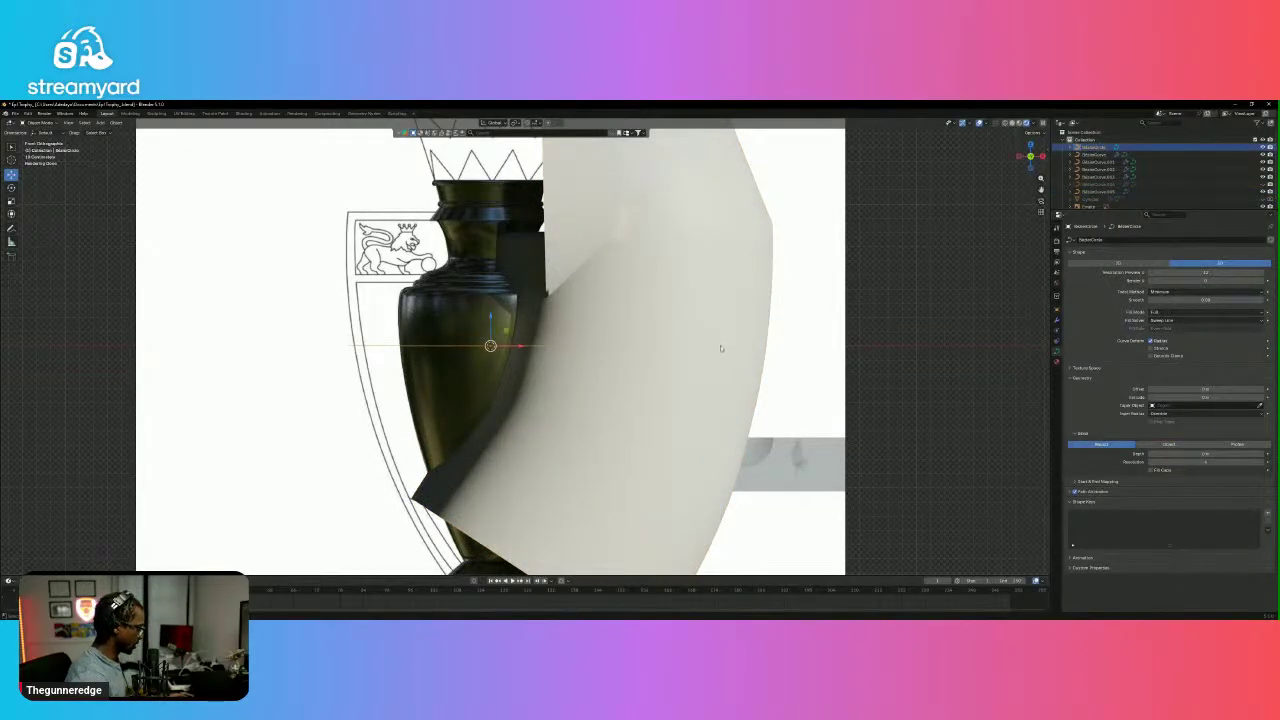
key("s")
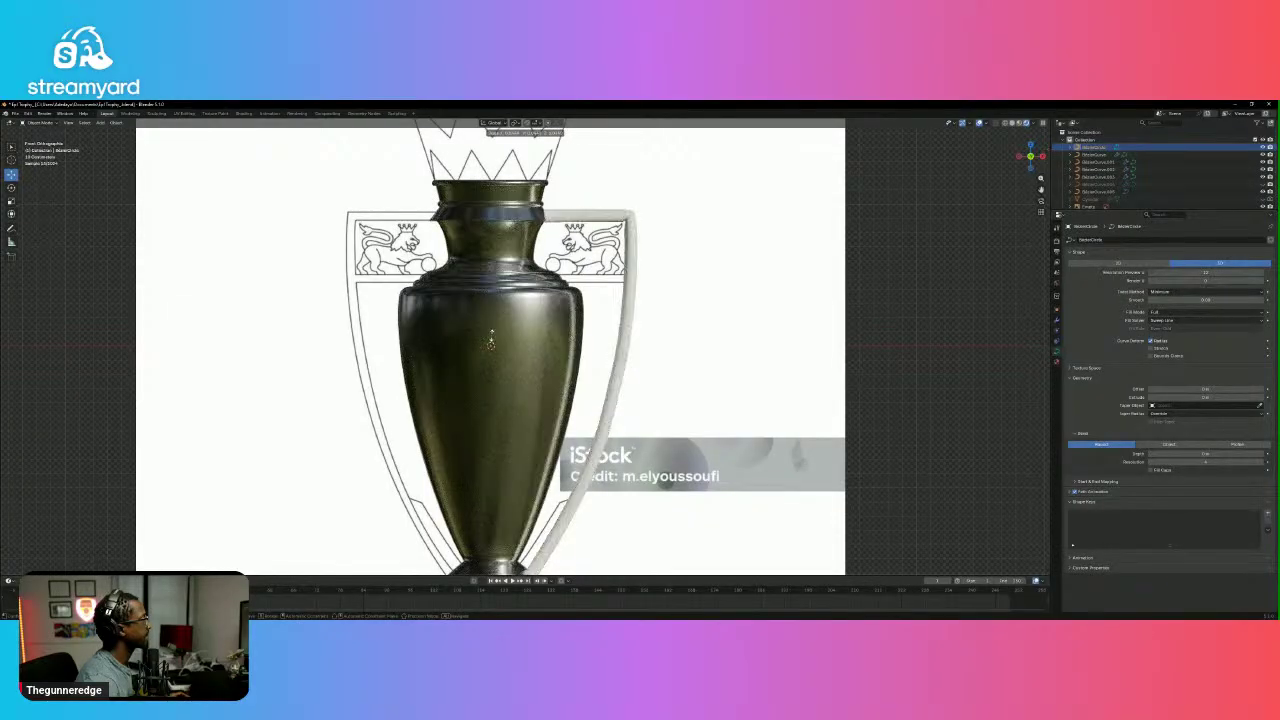
left_click(491, 337)
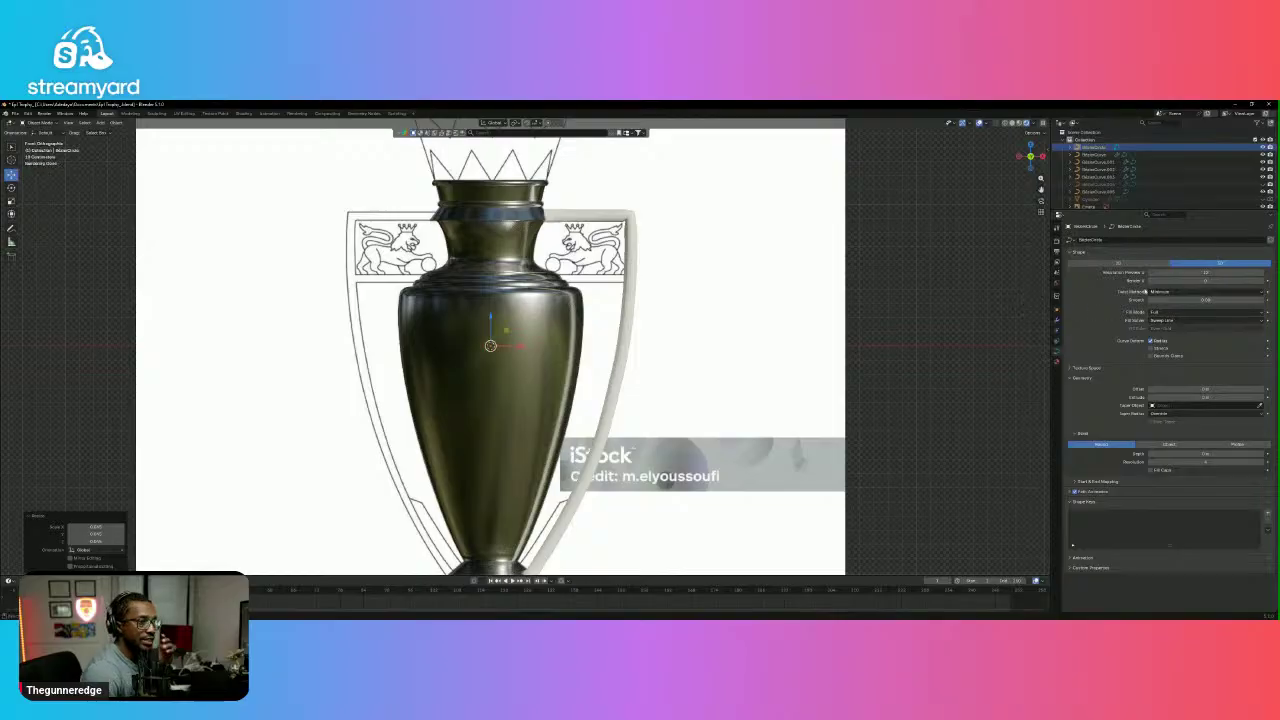
Hide the reference drawing and inspect the handle and its upper corner from several angles.
middle_click_drag(757, 270, 737, 280)
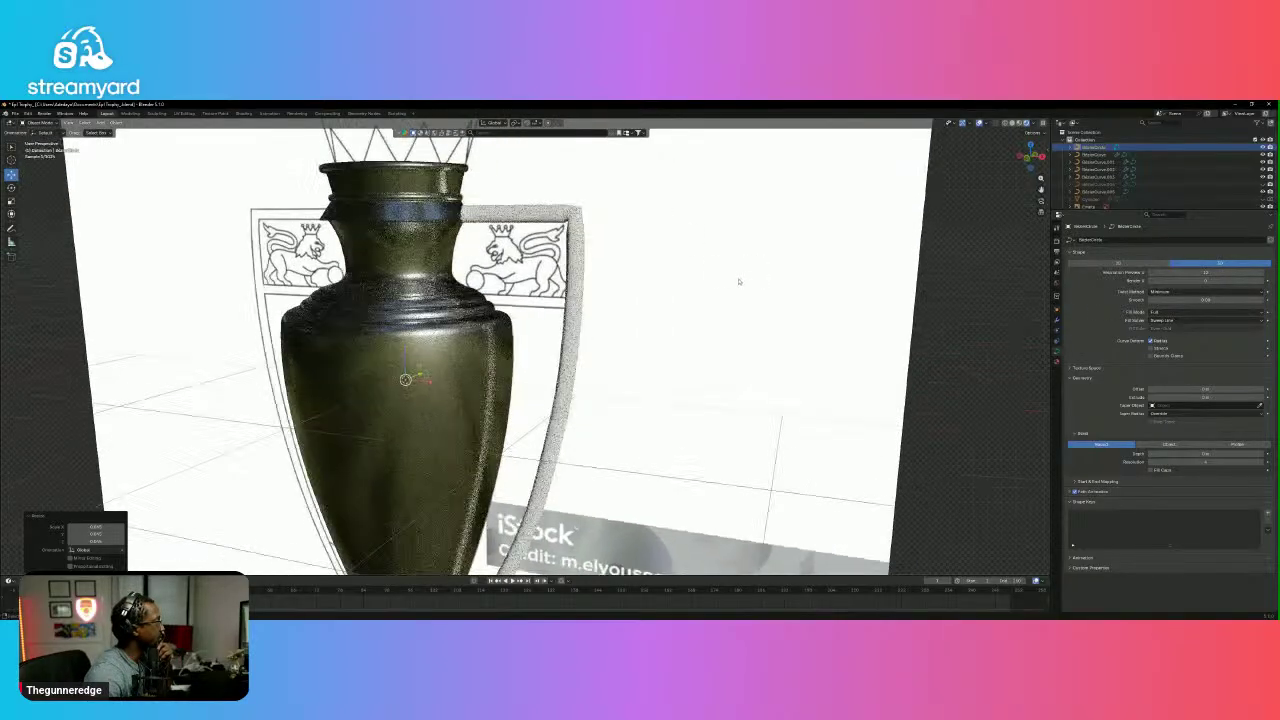
left_click(1264, 206)
middle_click_drag(659, 290, 629, 297)
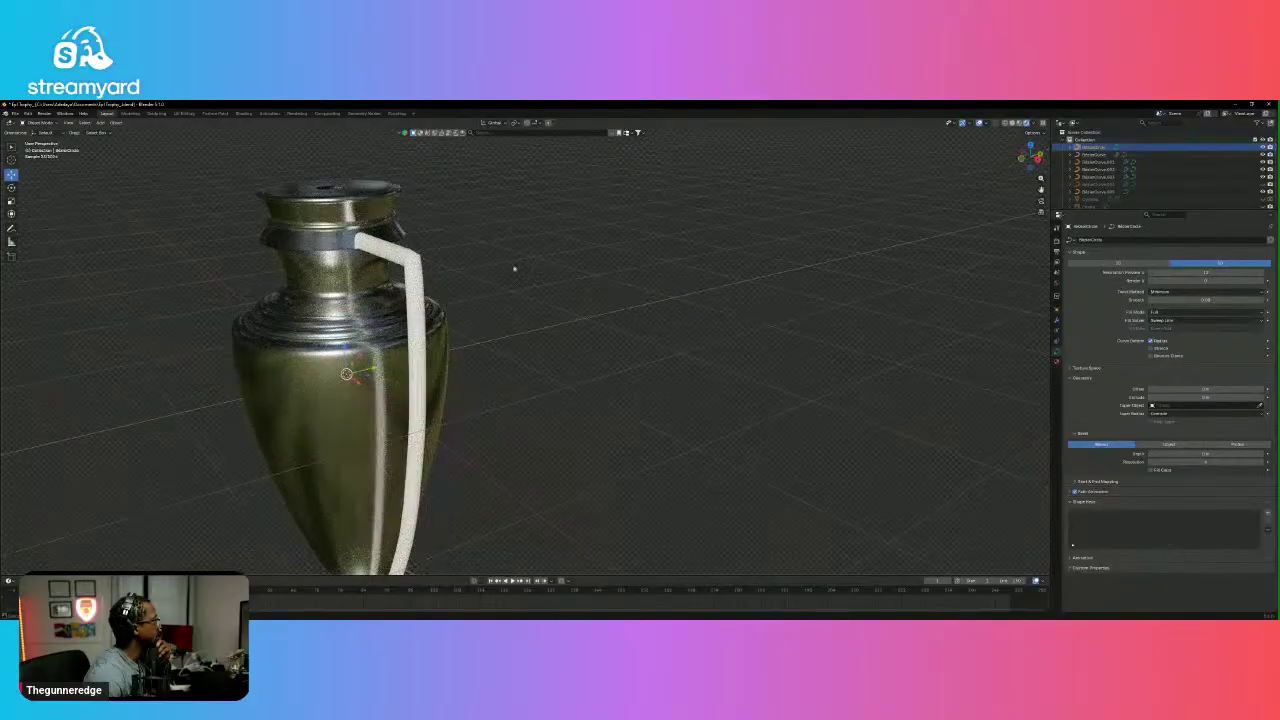
scroll(424, 292, "up", 5)
scroll(419, 294, "down", 5)
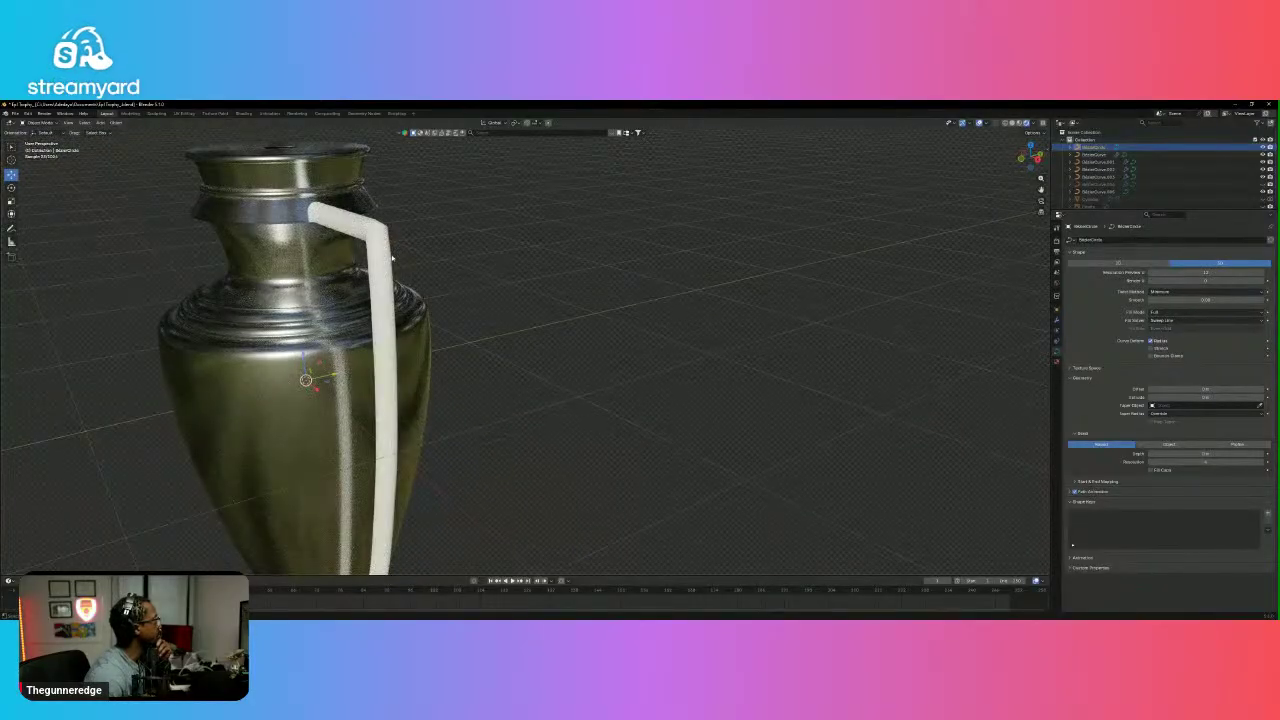
middle_click_drag(394, 254, 430, 274)
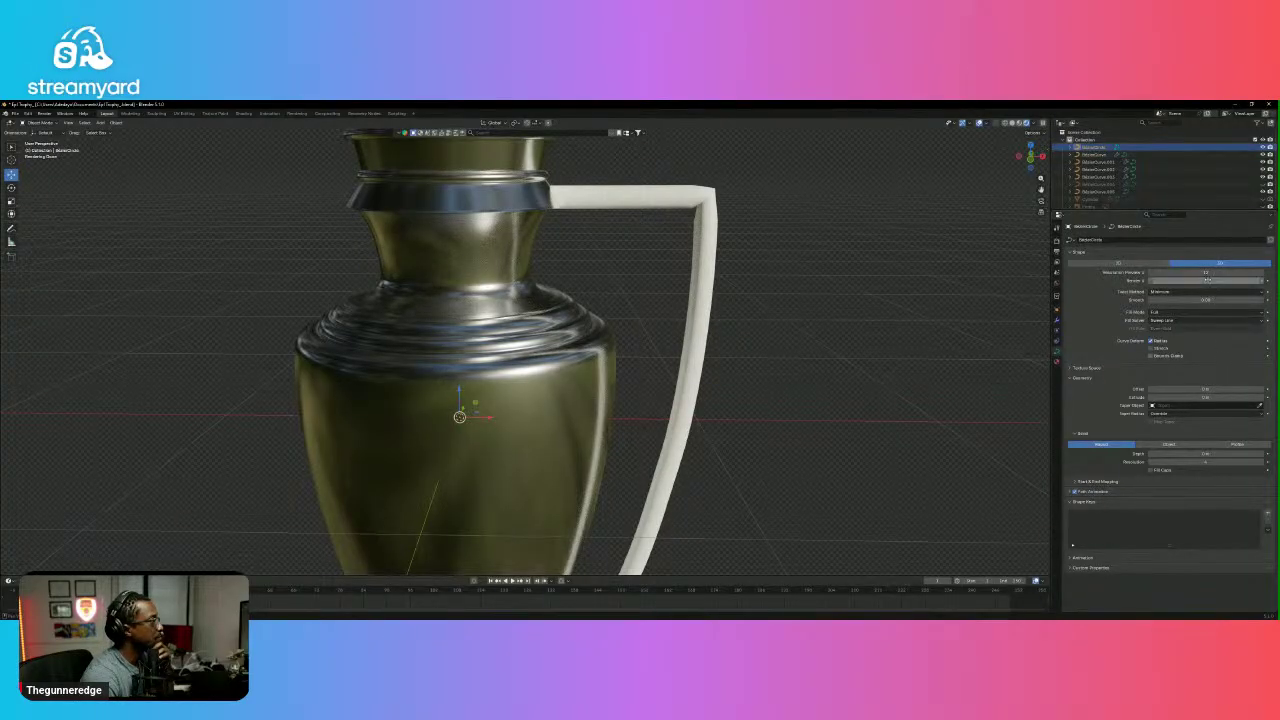
left_click(1225, 273)
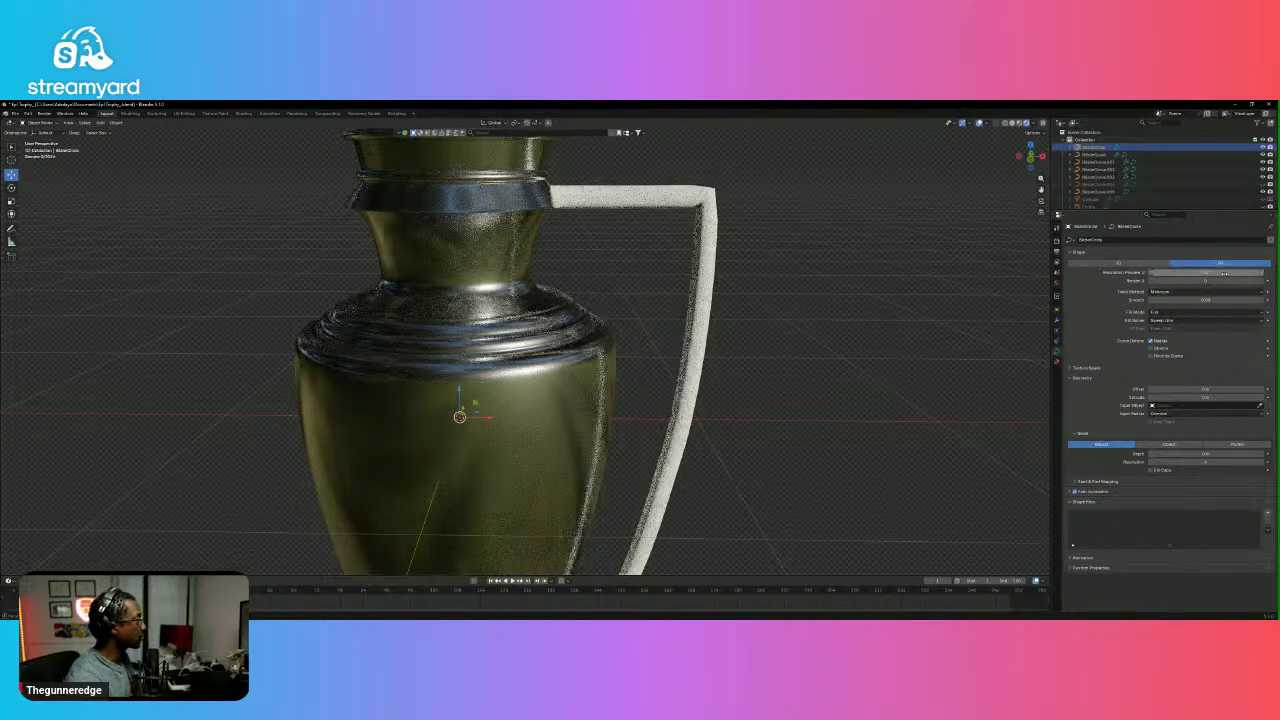
key("Return")
left_click(1200, 263)
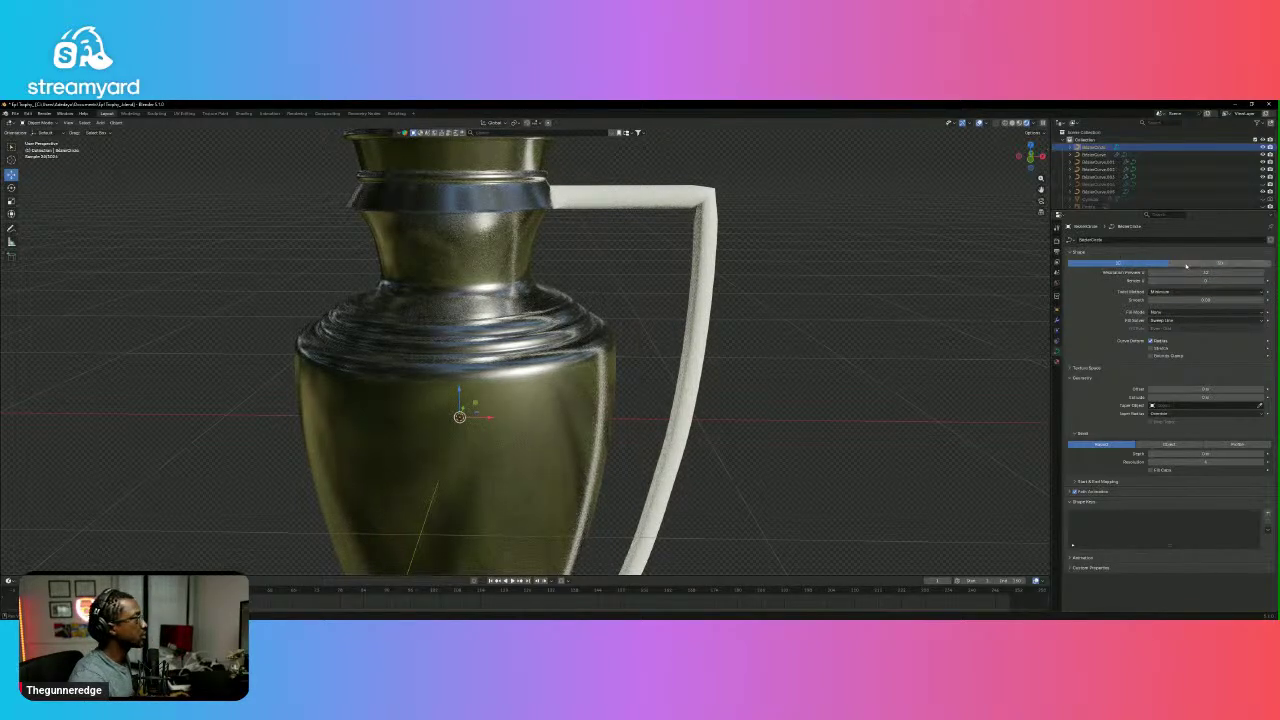
left_click(1196, 322)
left_click(1197, 328)
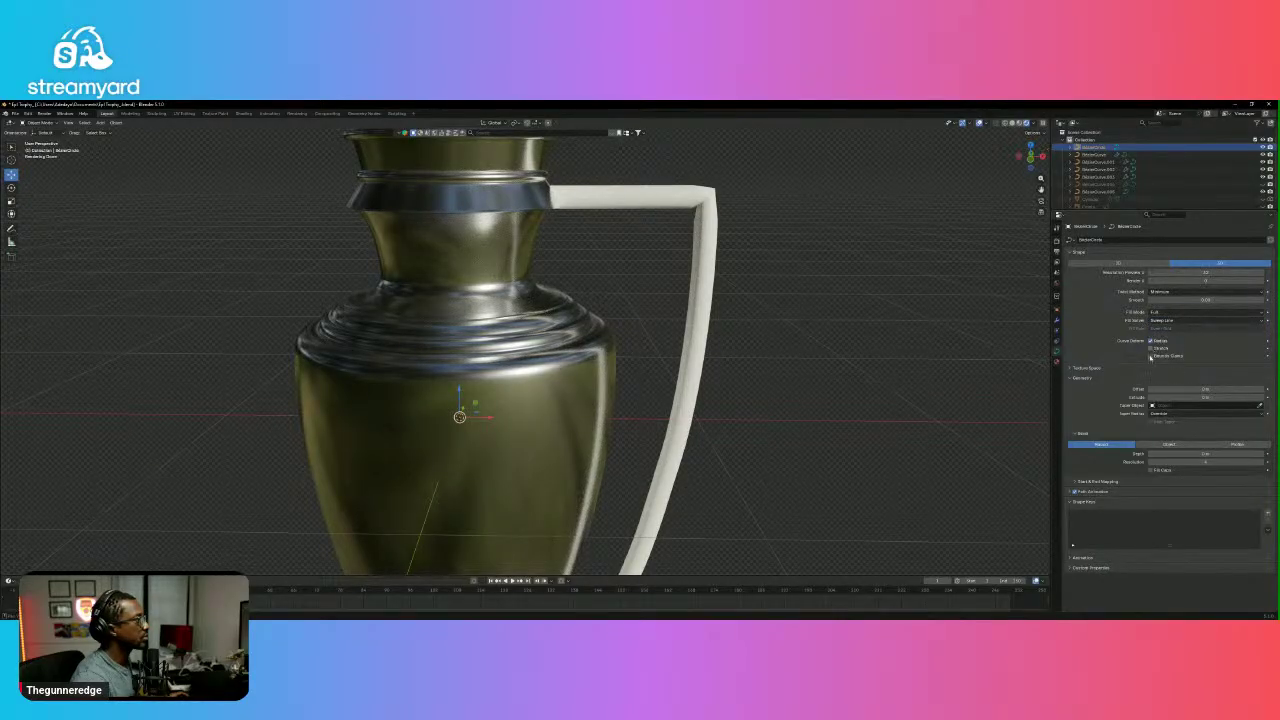
left_click(1153, 358)
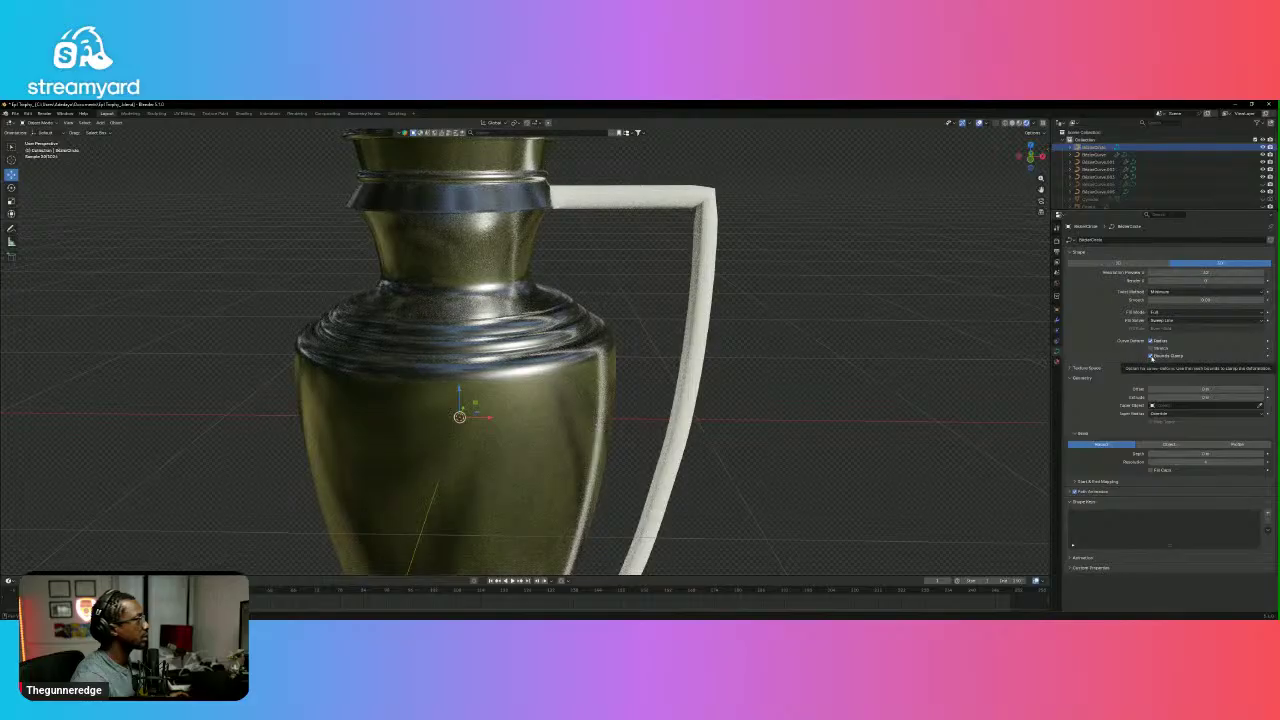
left_click(1153, 357)
left_click(1152, 348)
left_click(1152, 348)
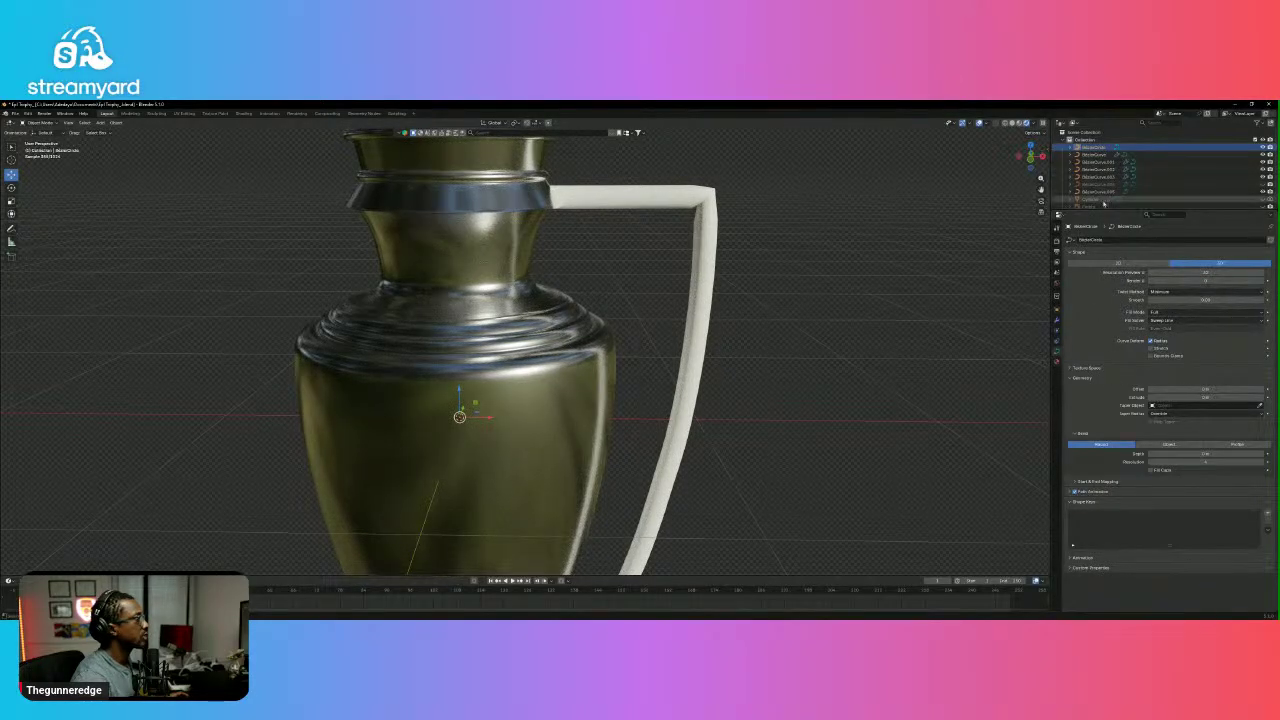
Enable Fill Caps on the handle curve's bevel to close its ends.
scroll(1104, 203, "down", 1)
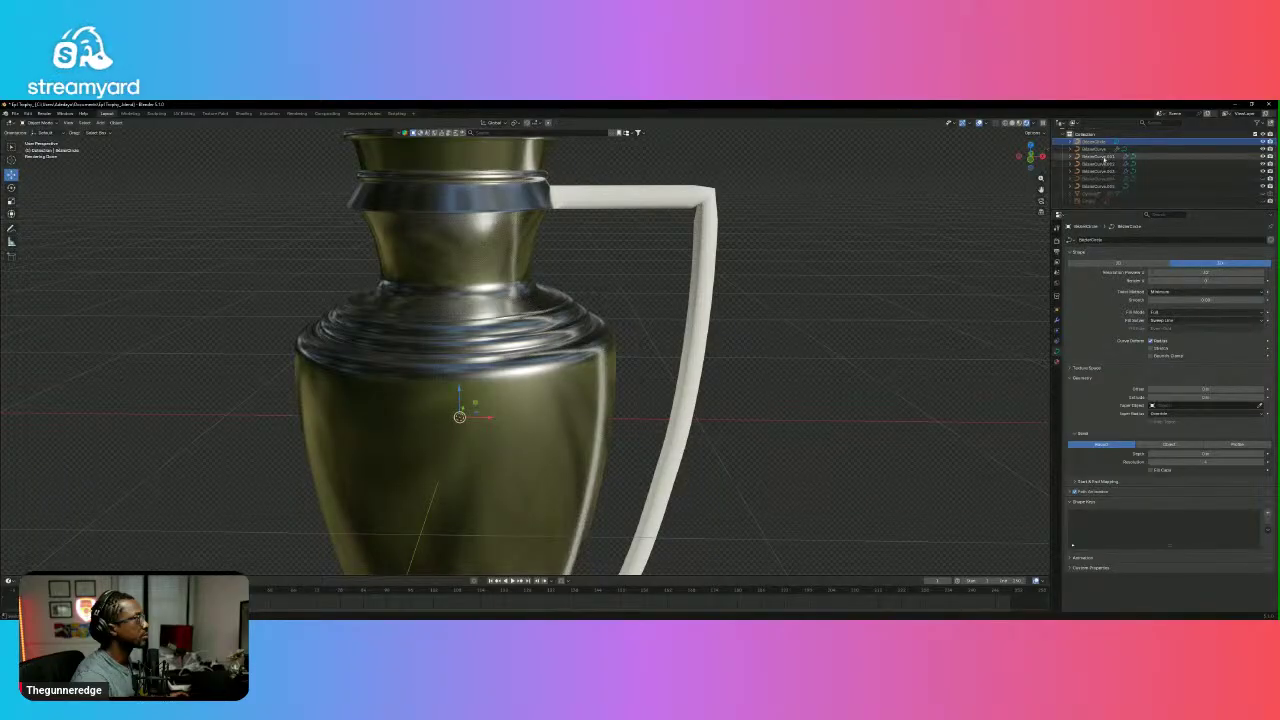
left_click(1100, 186)
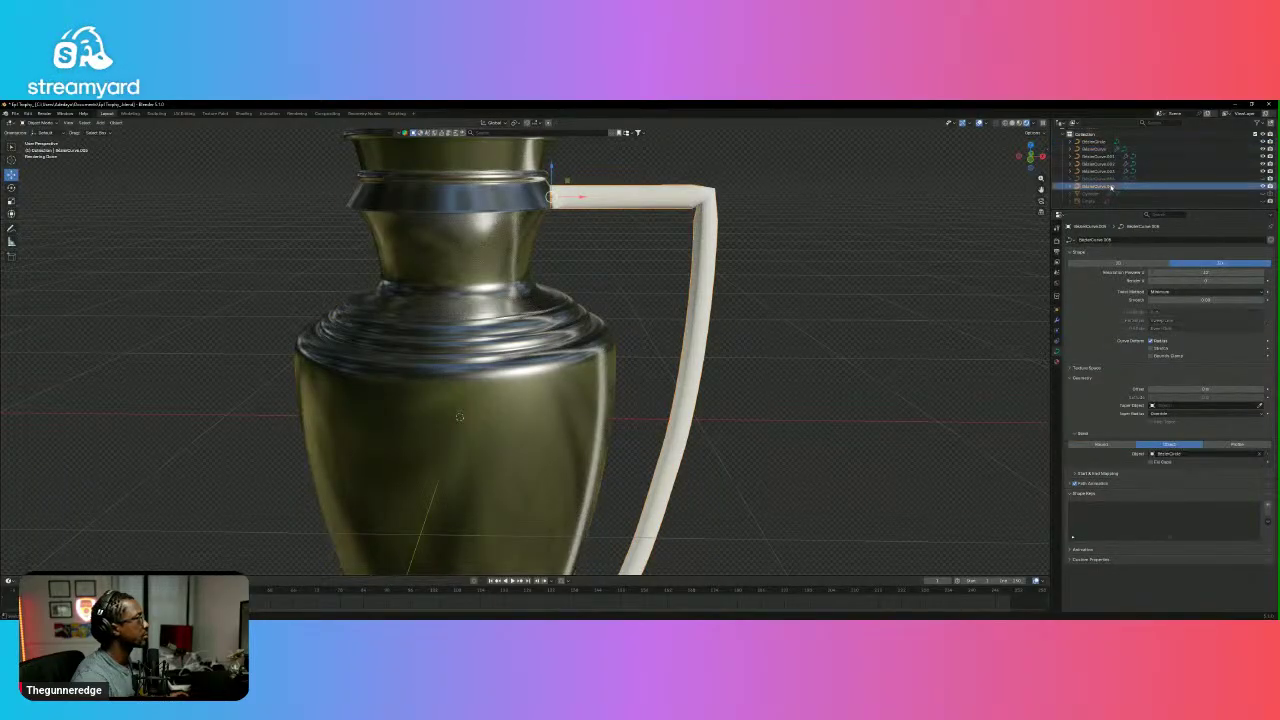
left_click(1151, 462)
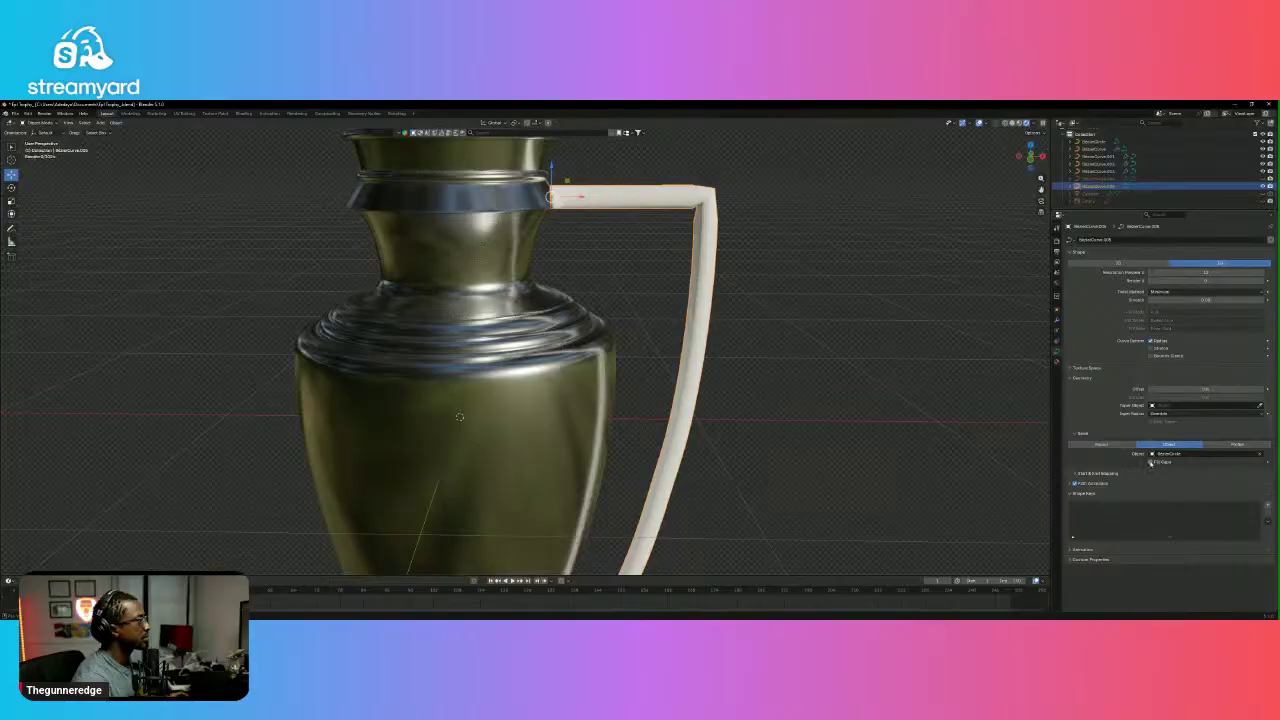
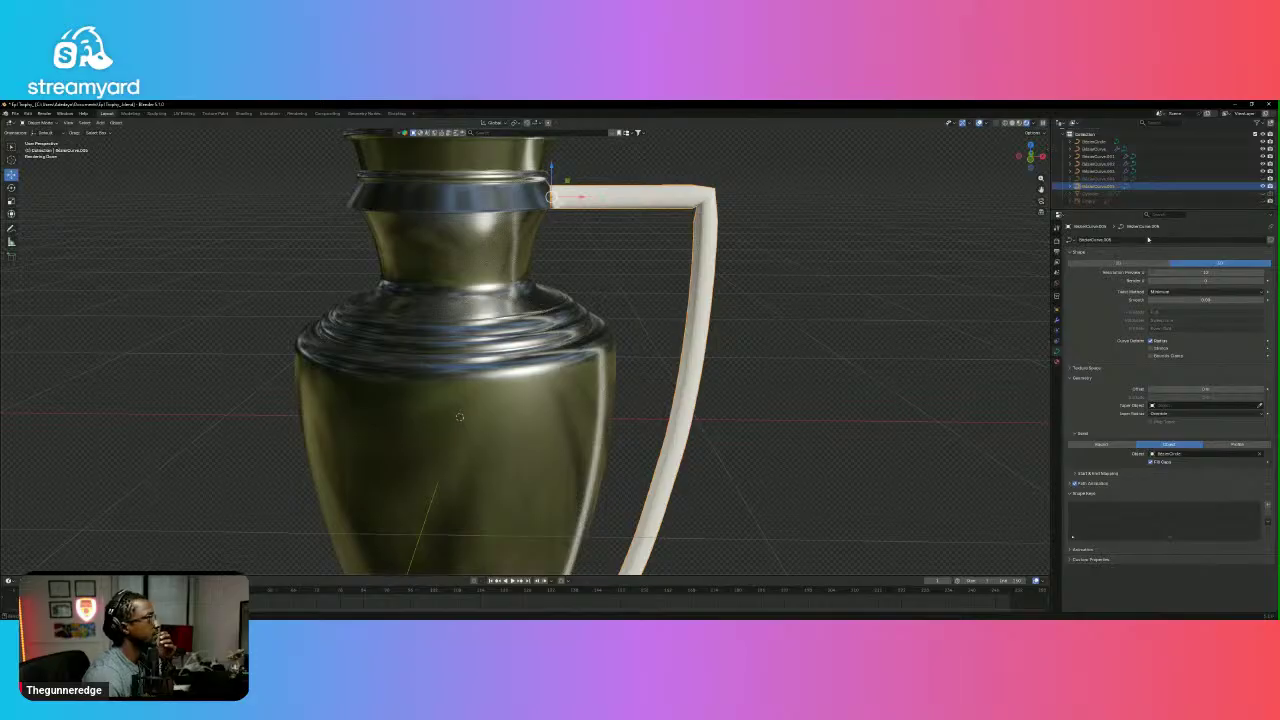
Assign the trophy's existing metallic material to the handle and view the whole model.
left_click(1057, 362)
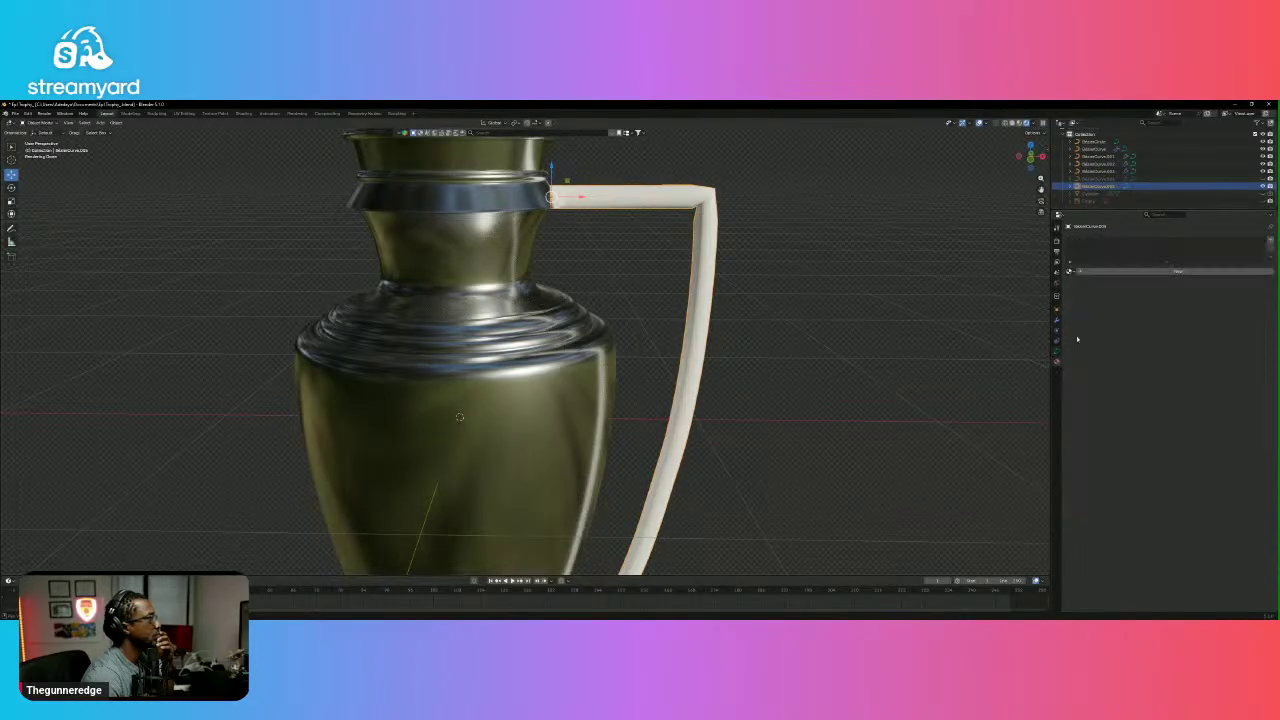
left_click(1070, 272)
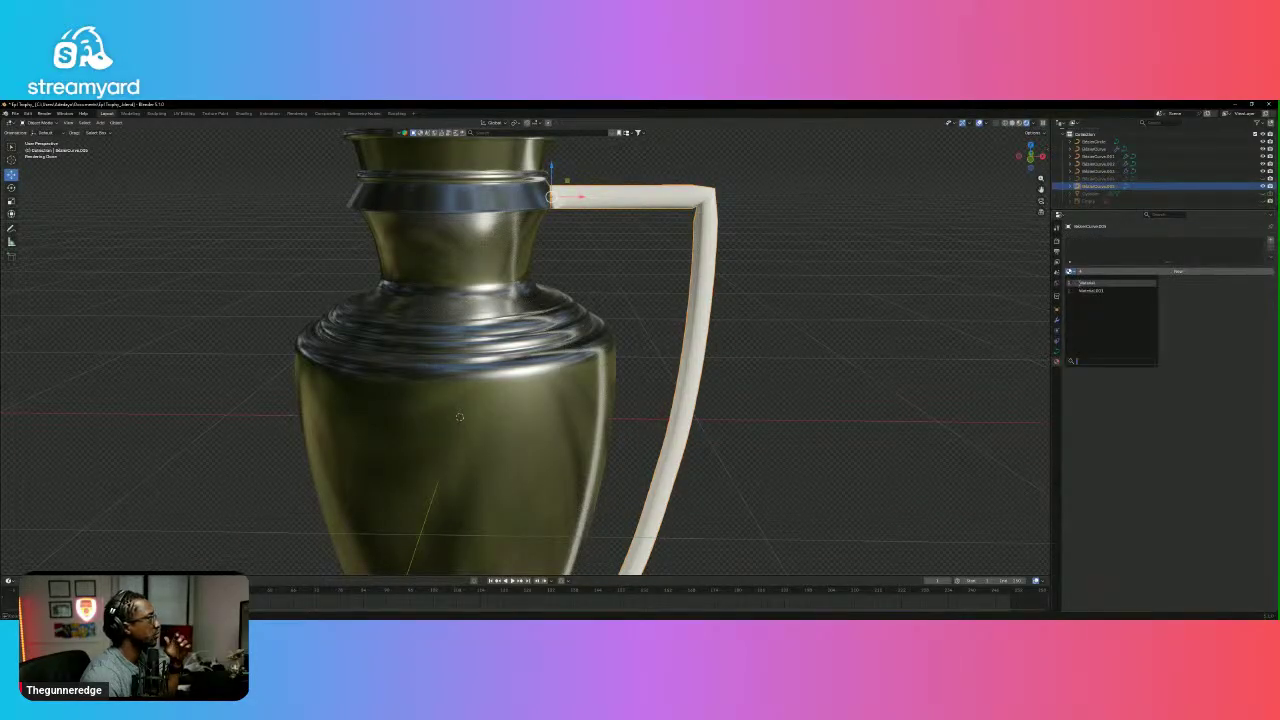
left_click(1087, 283)
scroll(729, 363, "up", 5)
scroll(731, 368, "down", 8)
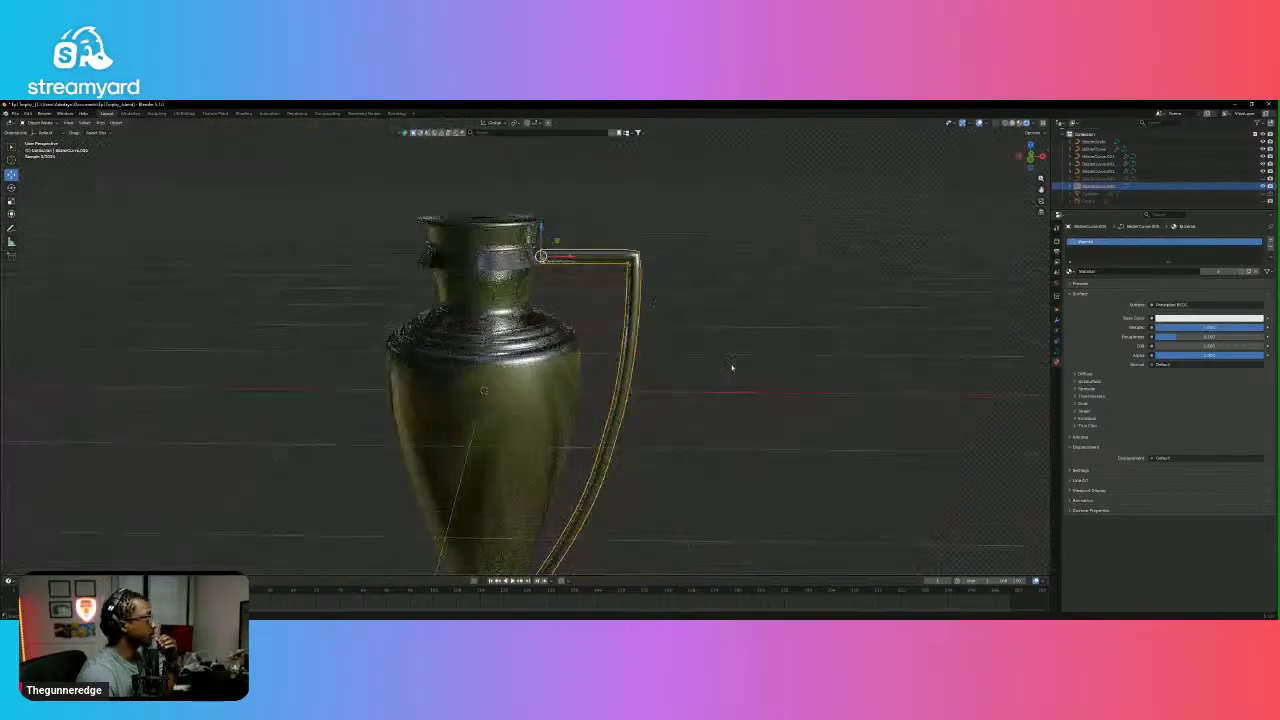
scroll(731, 368, "down", 3)
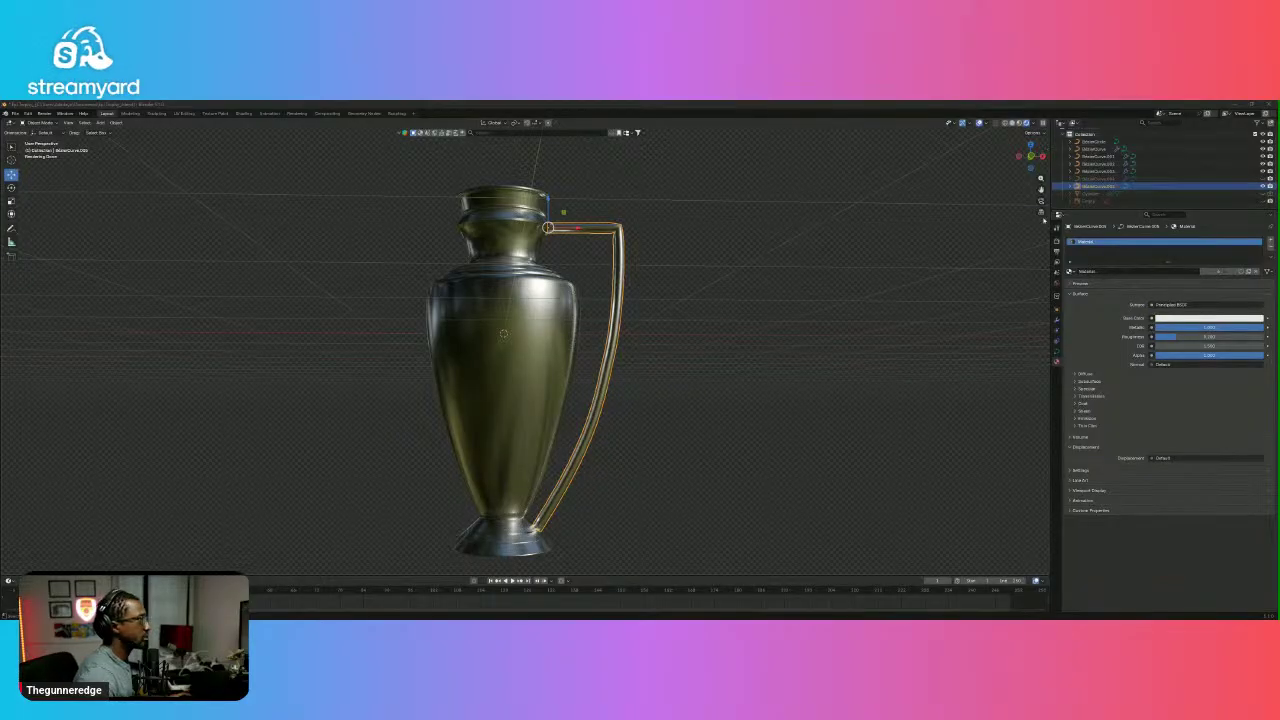
Set the side handle's origin to the 3D cursor at the centre of the trophy.
left_click(775, 269)
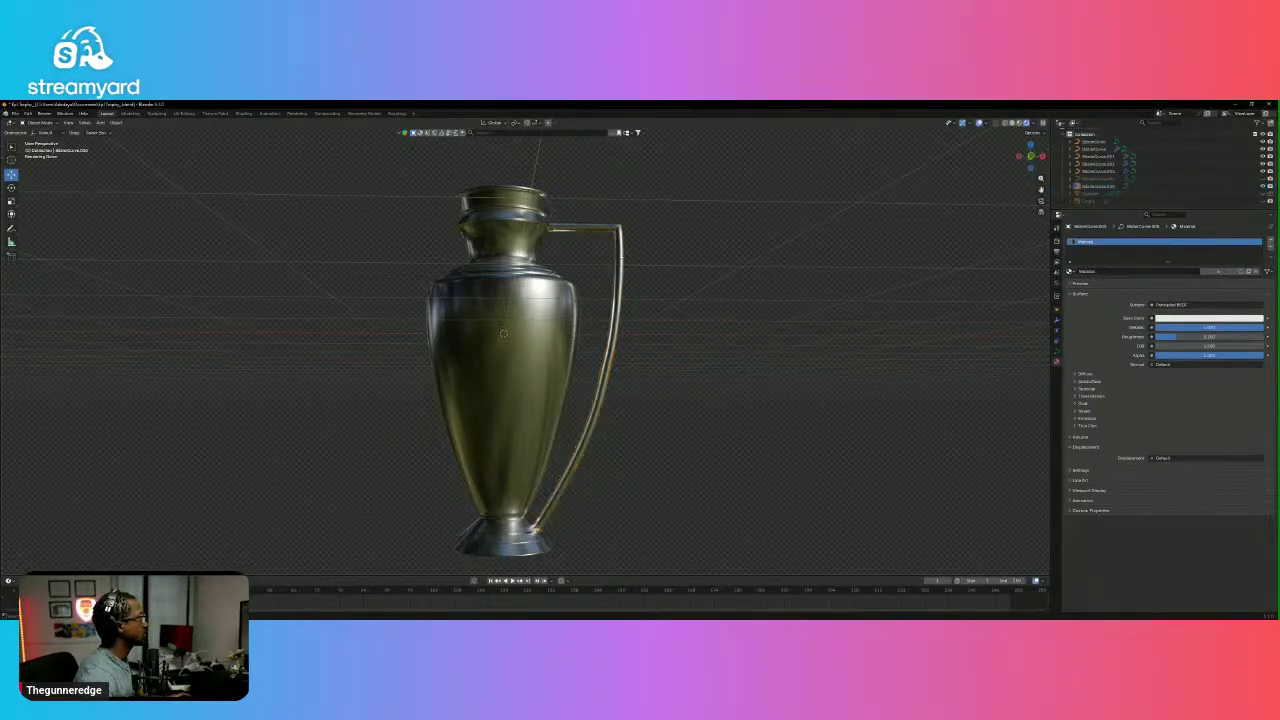
left_click(591, 230)
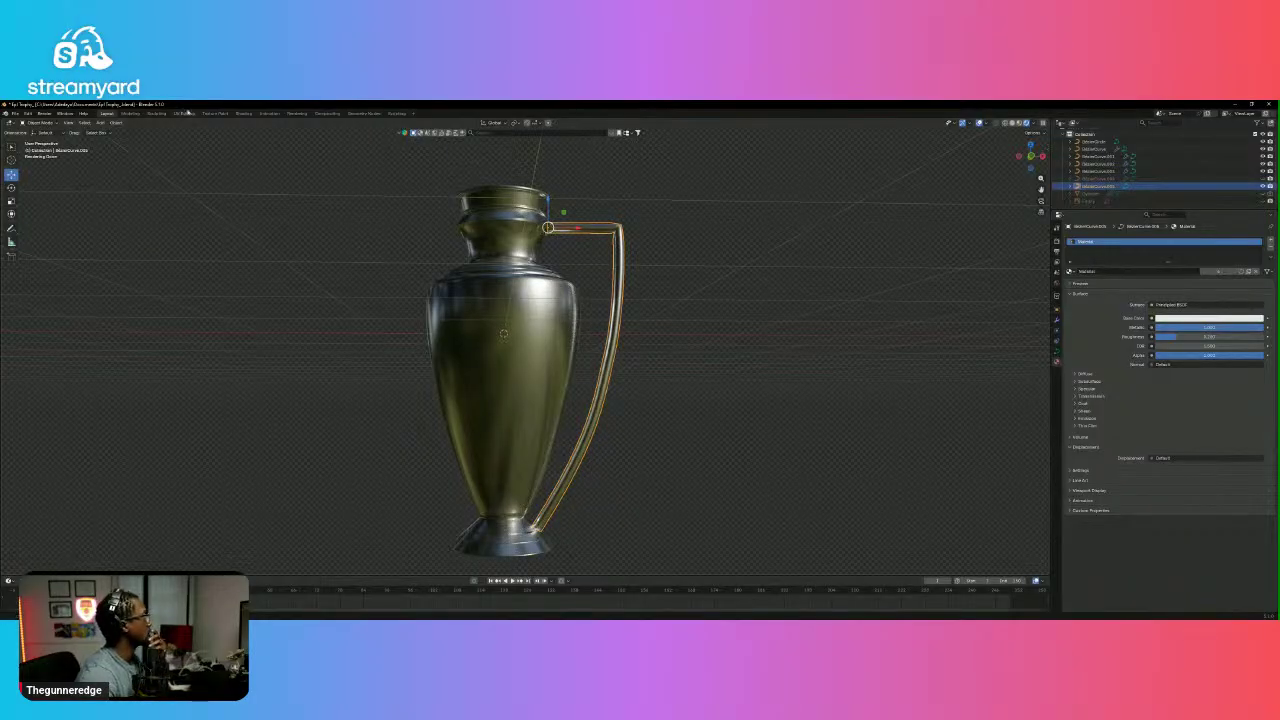
left_click(116, 123)
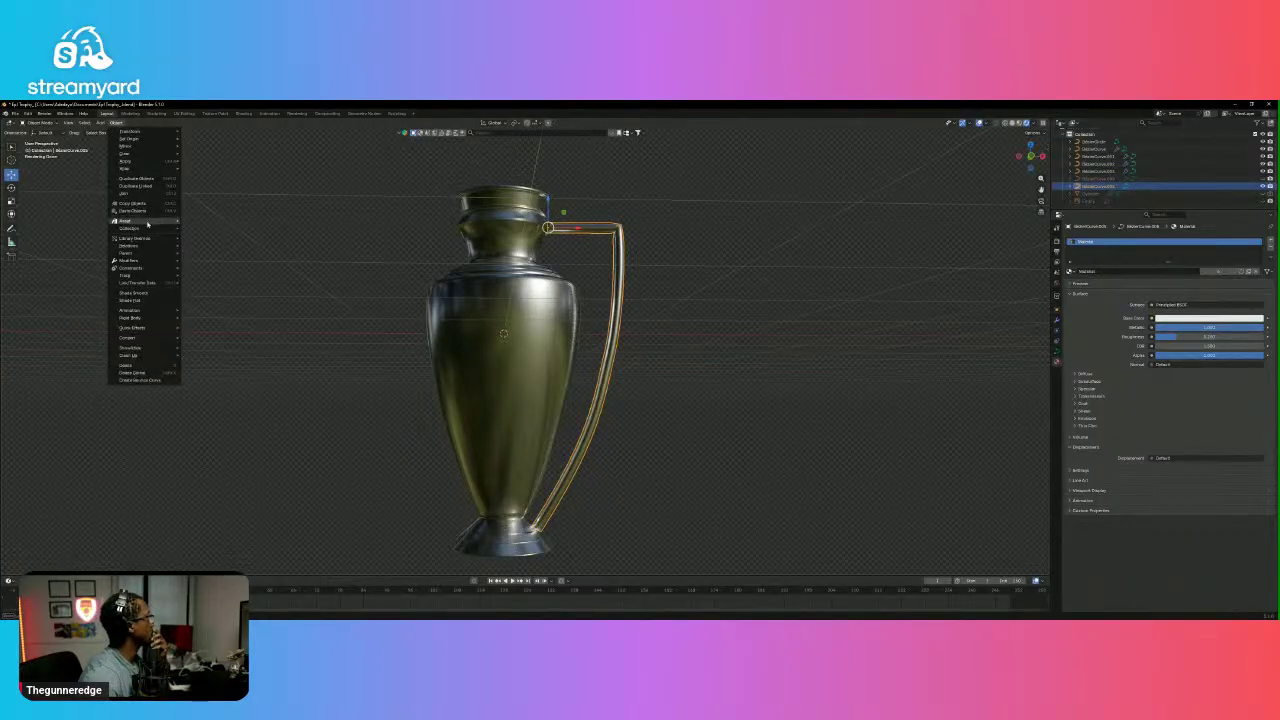
mouse_move(147, 141)
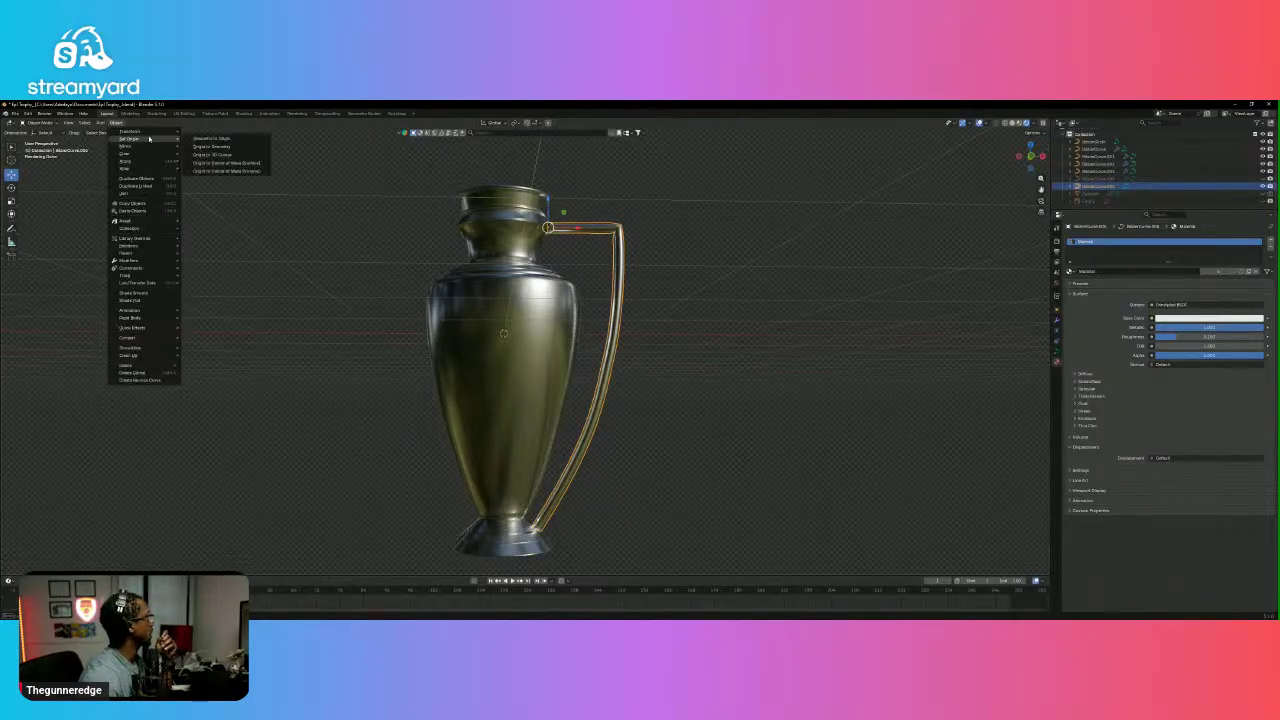
left_click(230, 156)
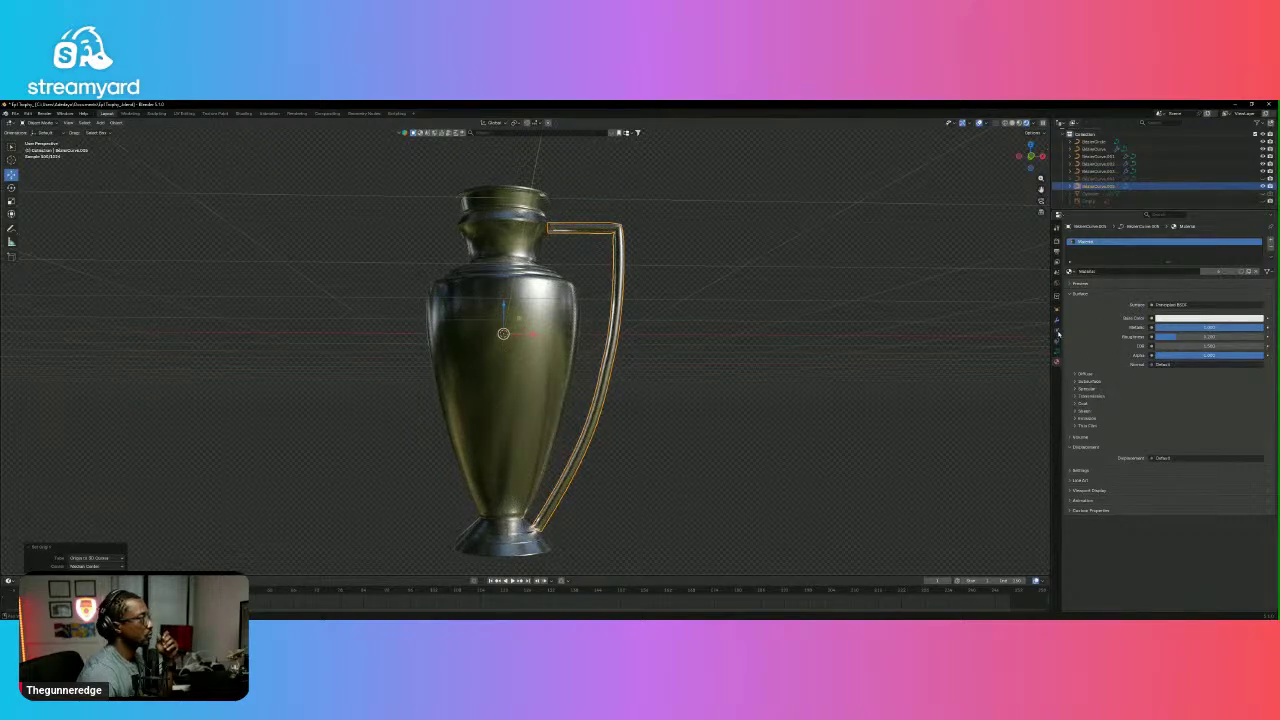
Add a Mirror modifier to the handle to create its twin across the X axis.
left_click(1058, 321)
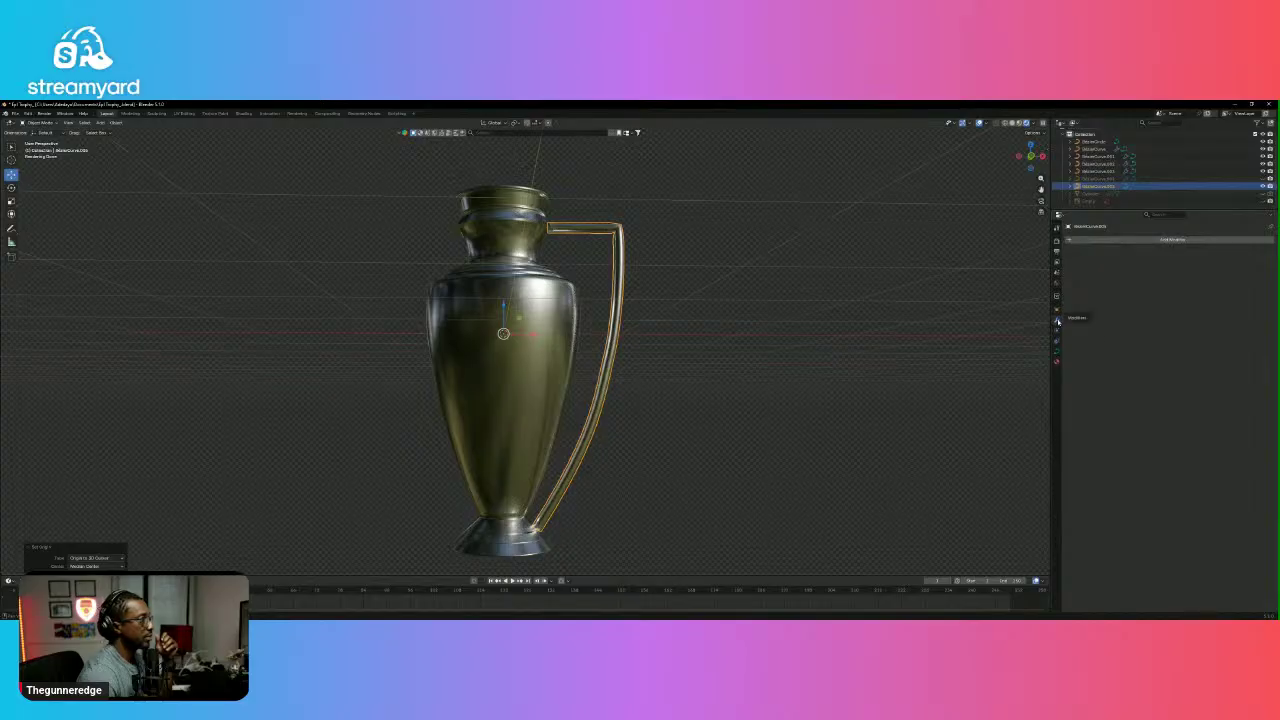
left_click(1120, 240)
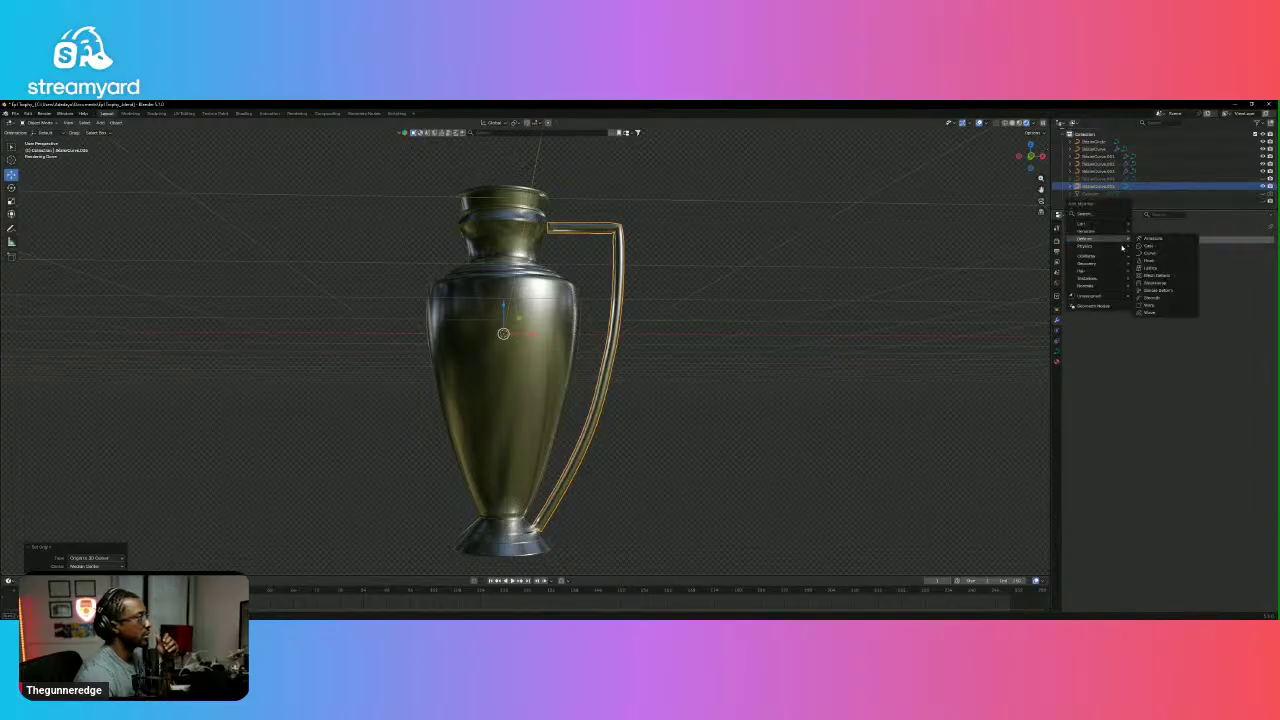
type("mei")
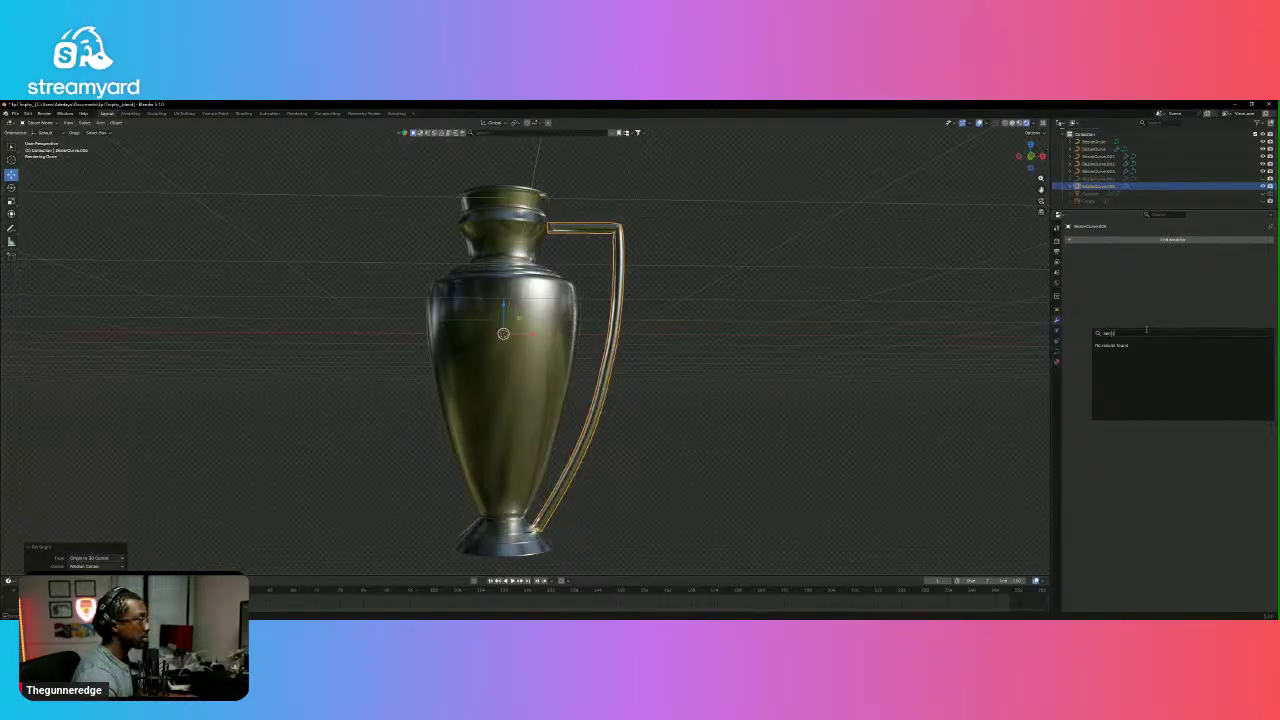
key("BackSpace")
key("BackSpace")
key("BackSpace")
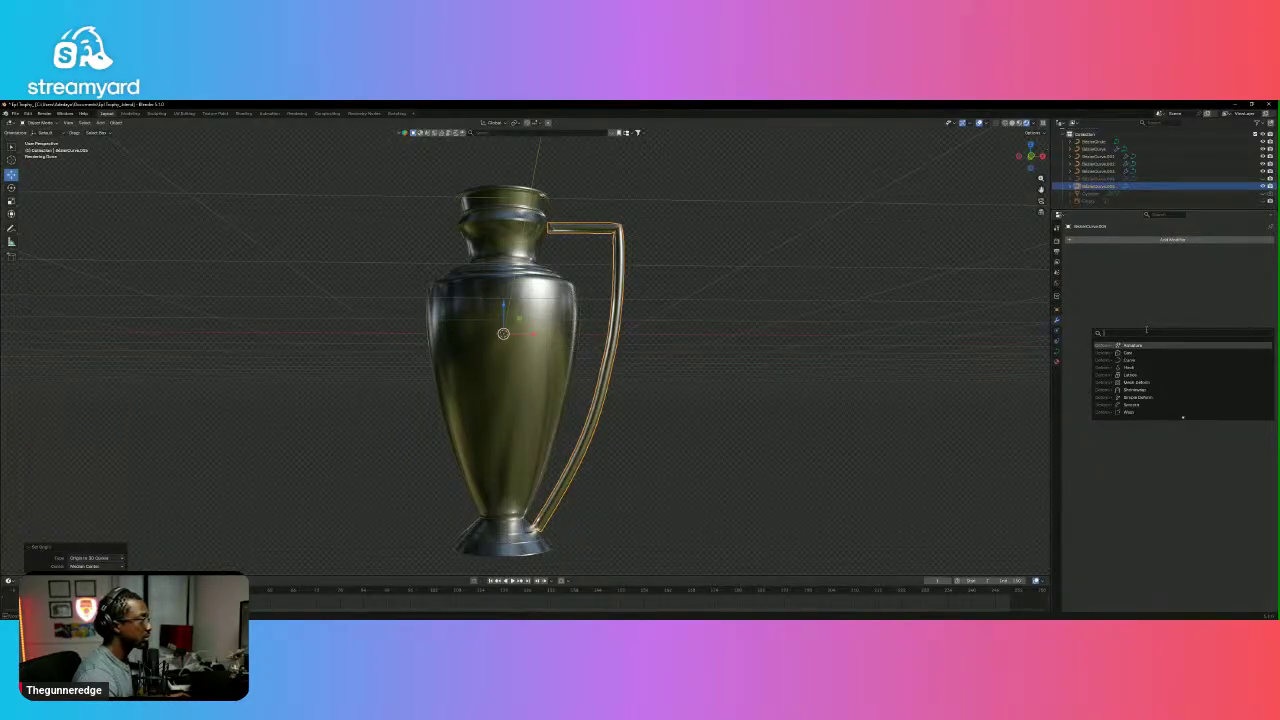
left_click(1125, 241)
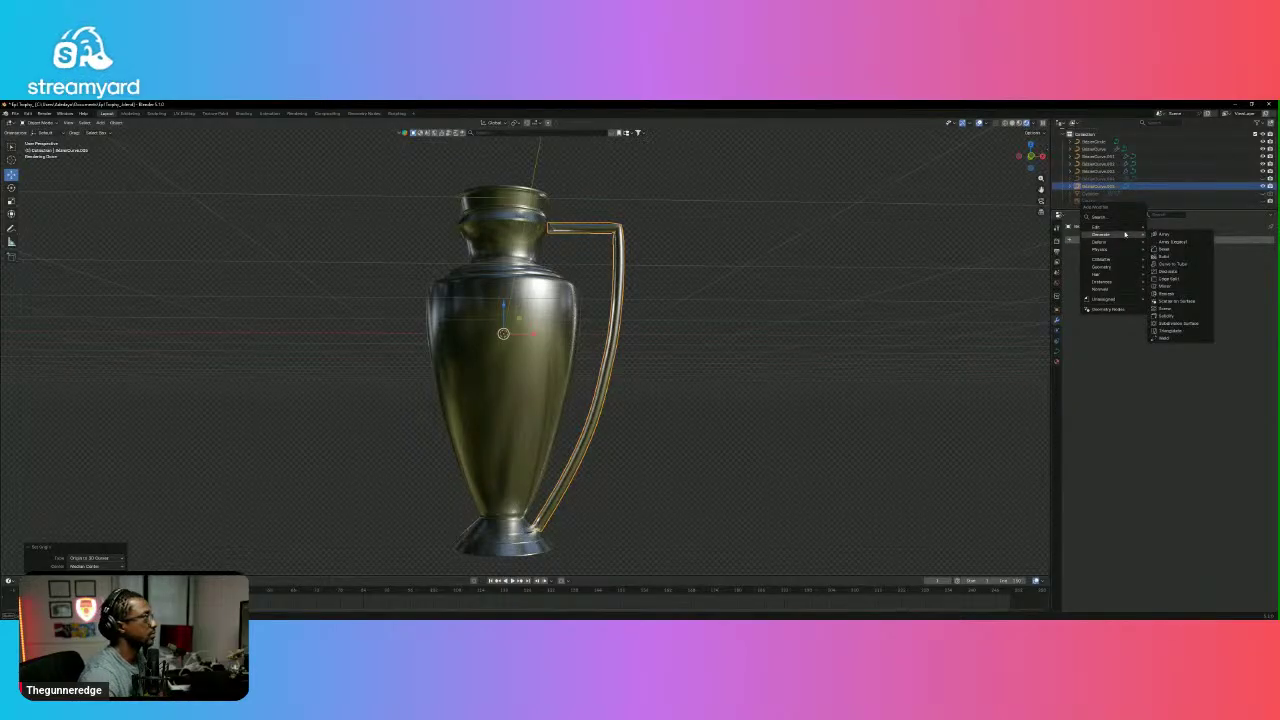
mouse_move(1125, 236)
left_click(1180, 289)
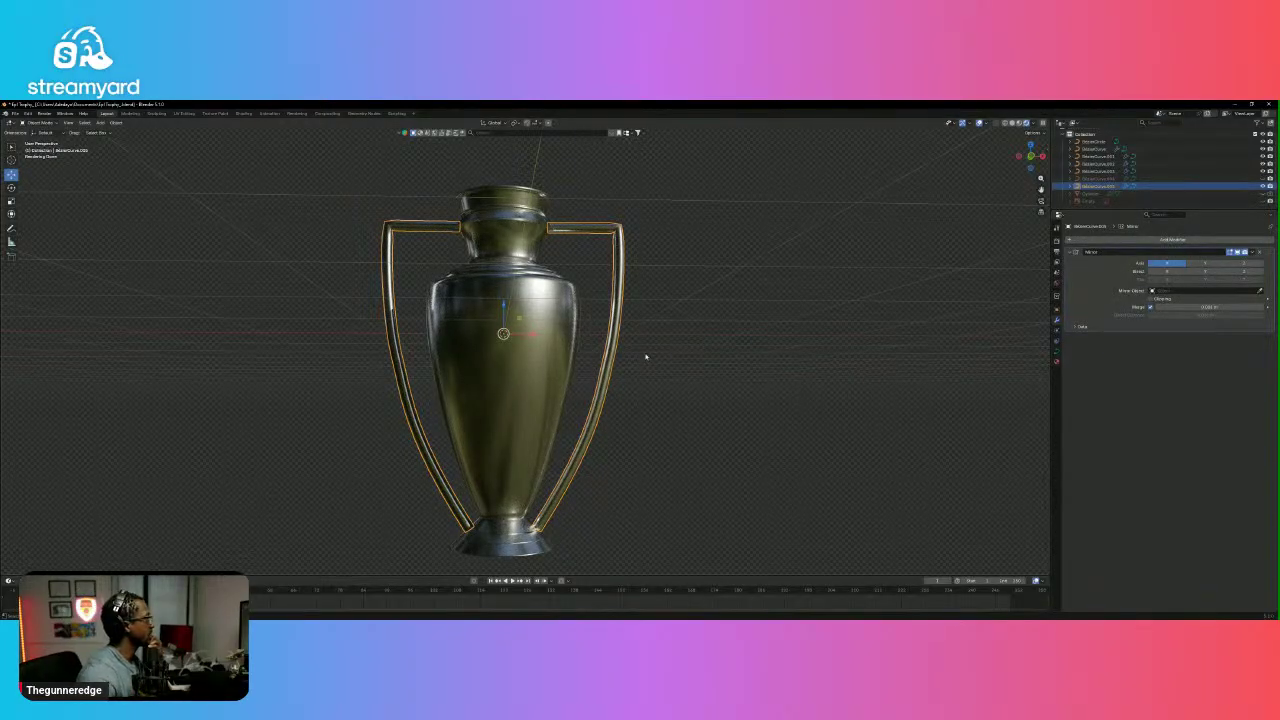
Inspect the mirrored handles around the trophy and compare them with the reference drawing in front view.
middle_click_drag(646, 357, 626, 366)
scroll(637, 428, "up", 2)
scroll(637, 426, "down", 3)
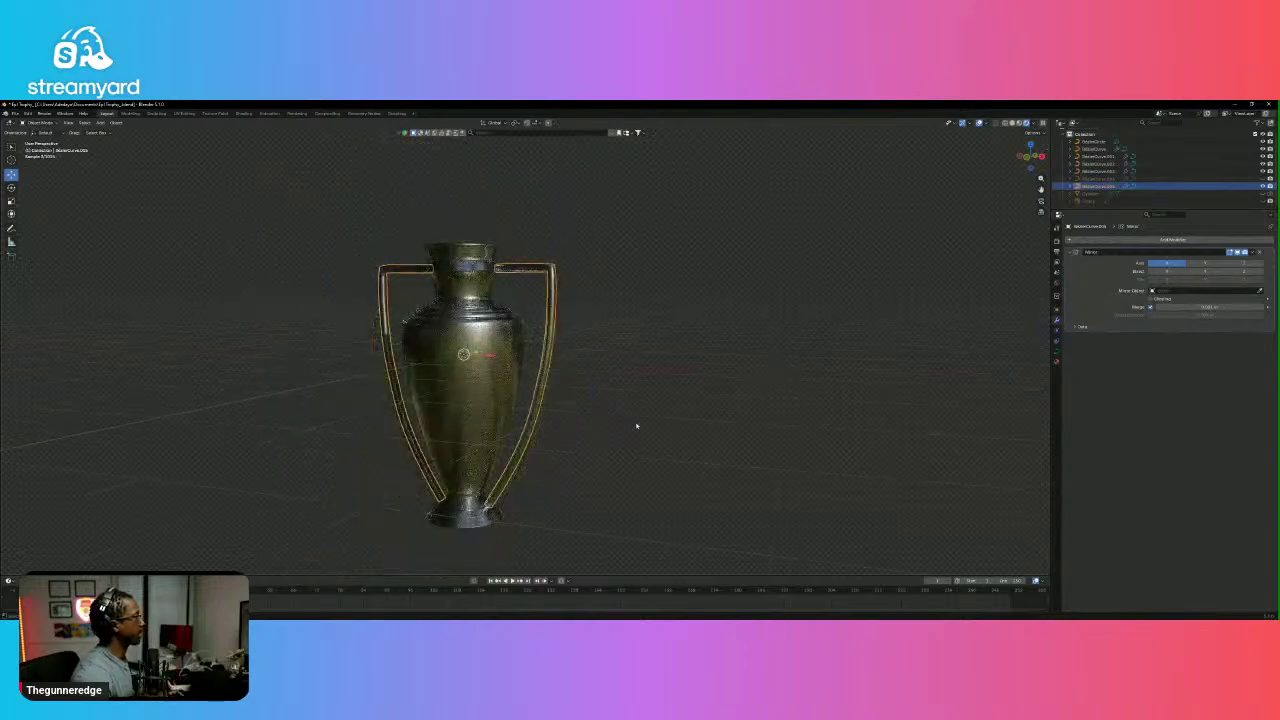
scroll(636, 426, "down", 2)
scroll(642, 349, "up", 4)
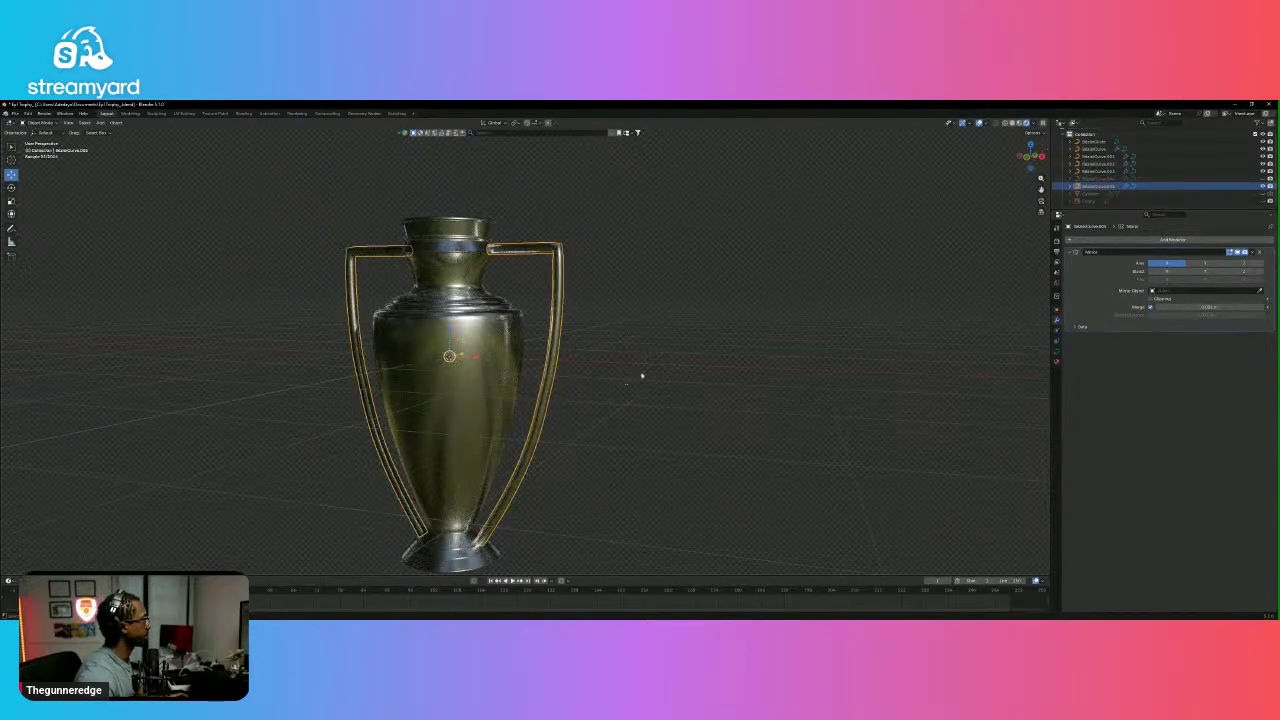
middle_click_drag(650, 385, 663, 386)
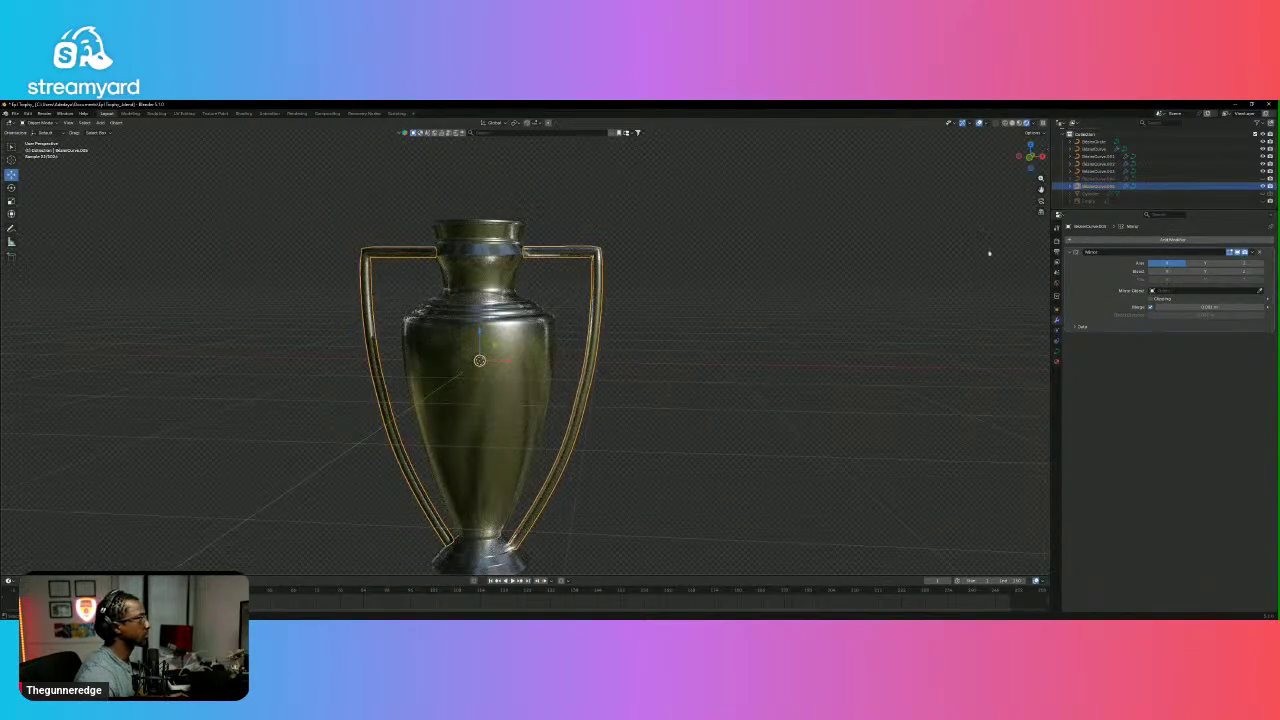
left_click(1030, 157)
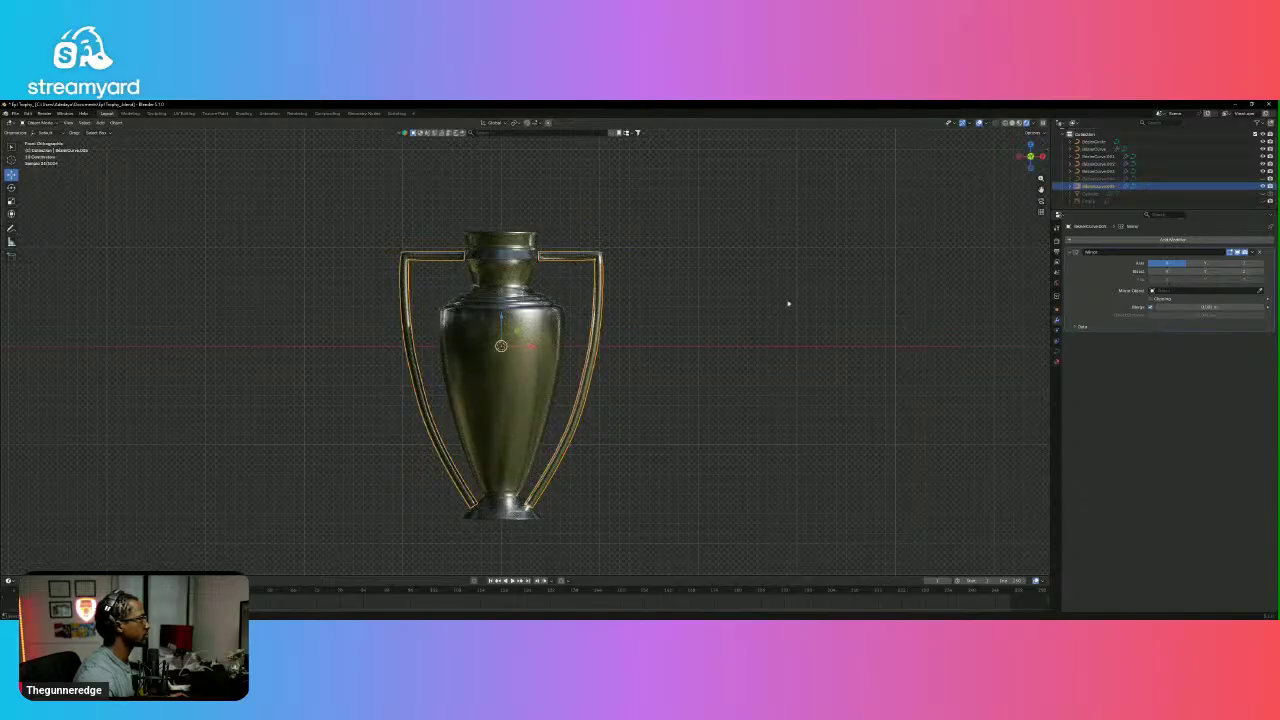
left_click(1263, 201)
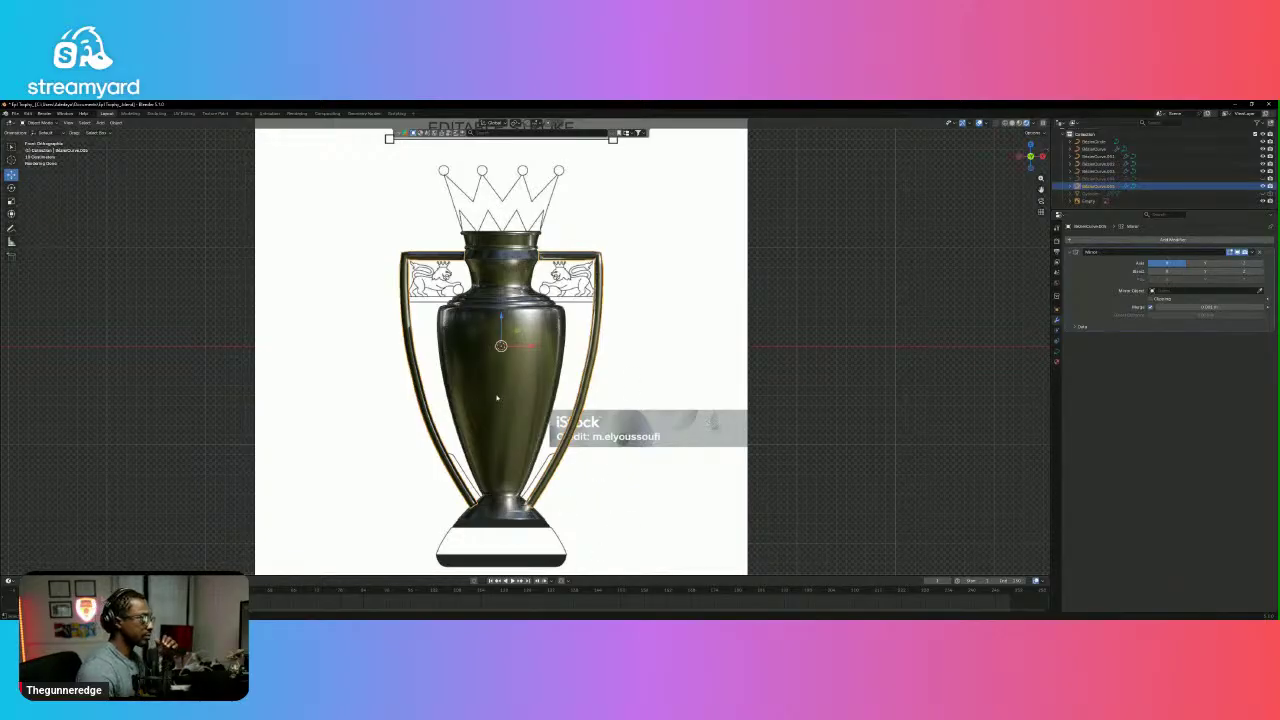
left_click(816, 374)
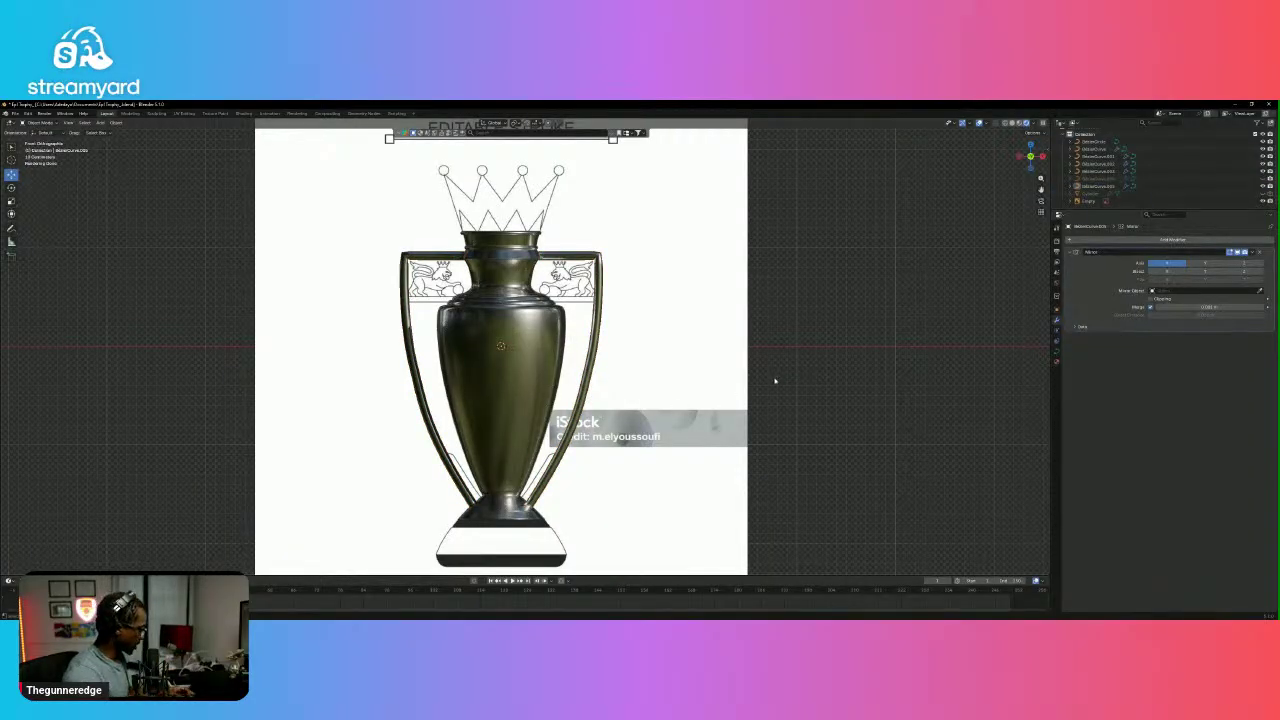
Add a mesh plane and scale its geometry up in Edit Mode into a wide floor.
key("shift+a")
mouse_move(775, 372)
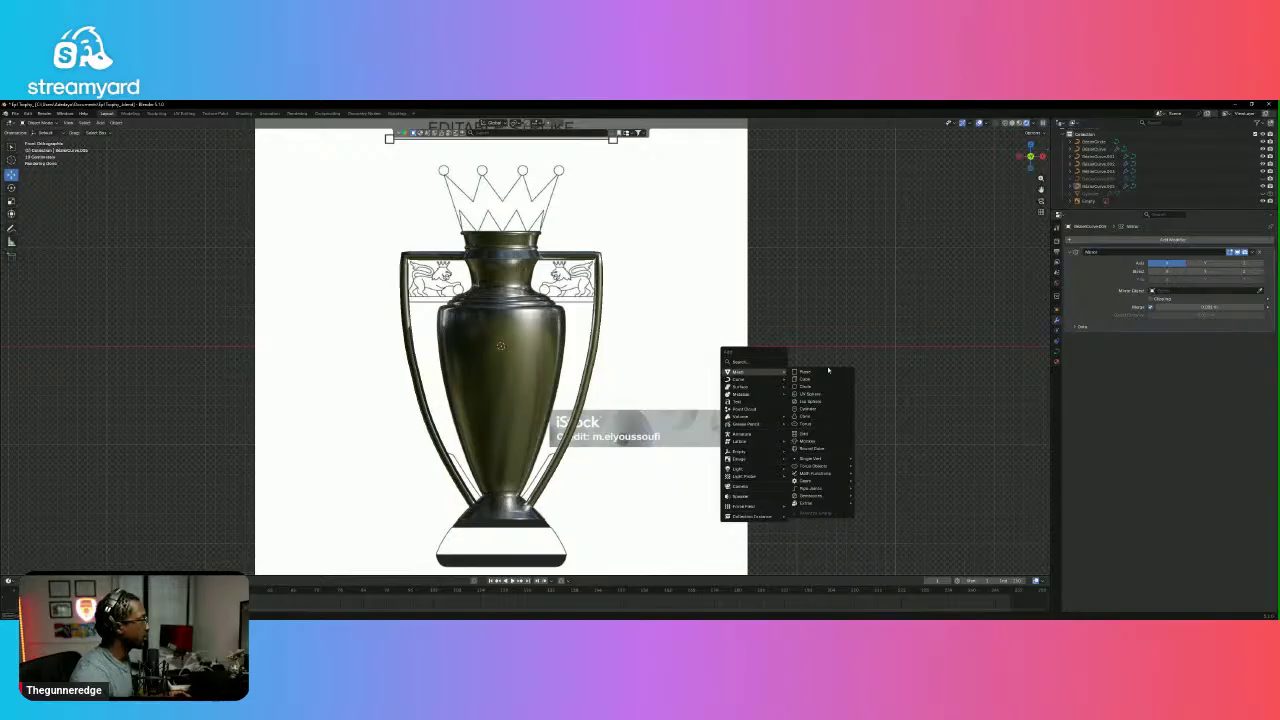
left_click(822, 372)
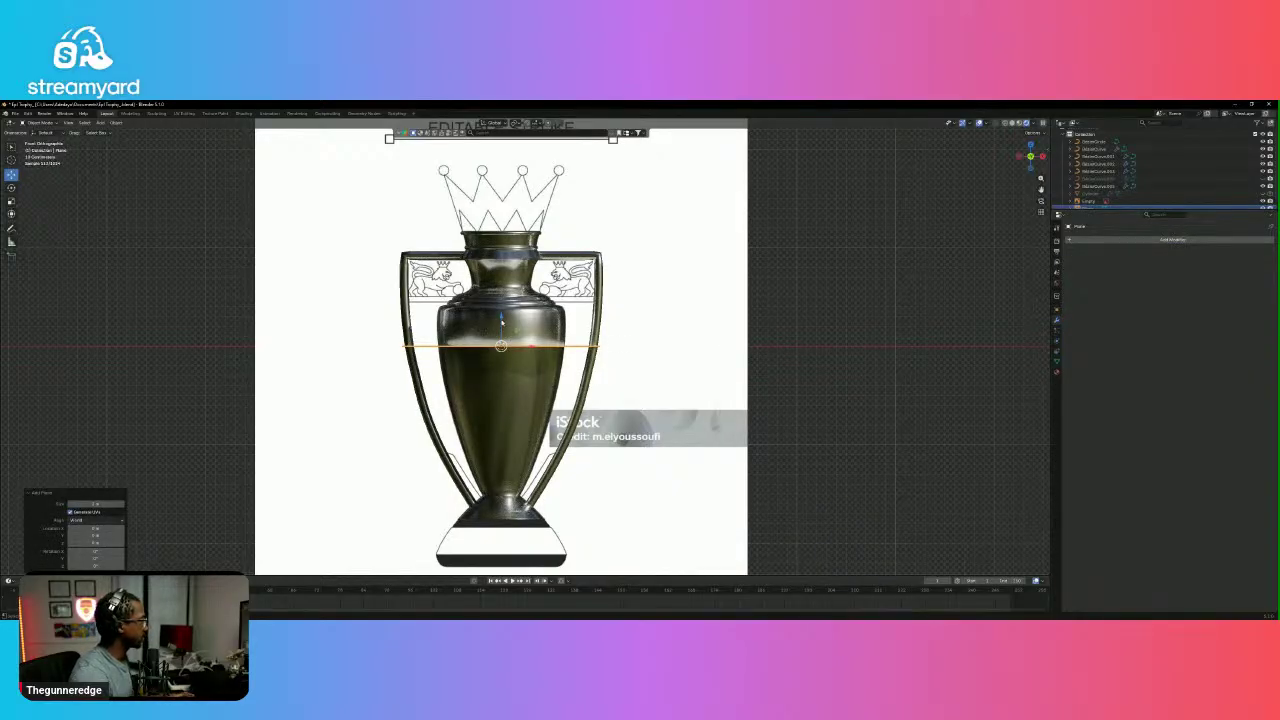
key("Tab")
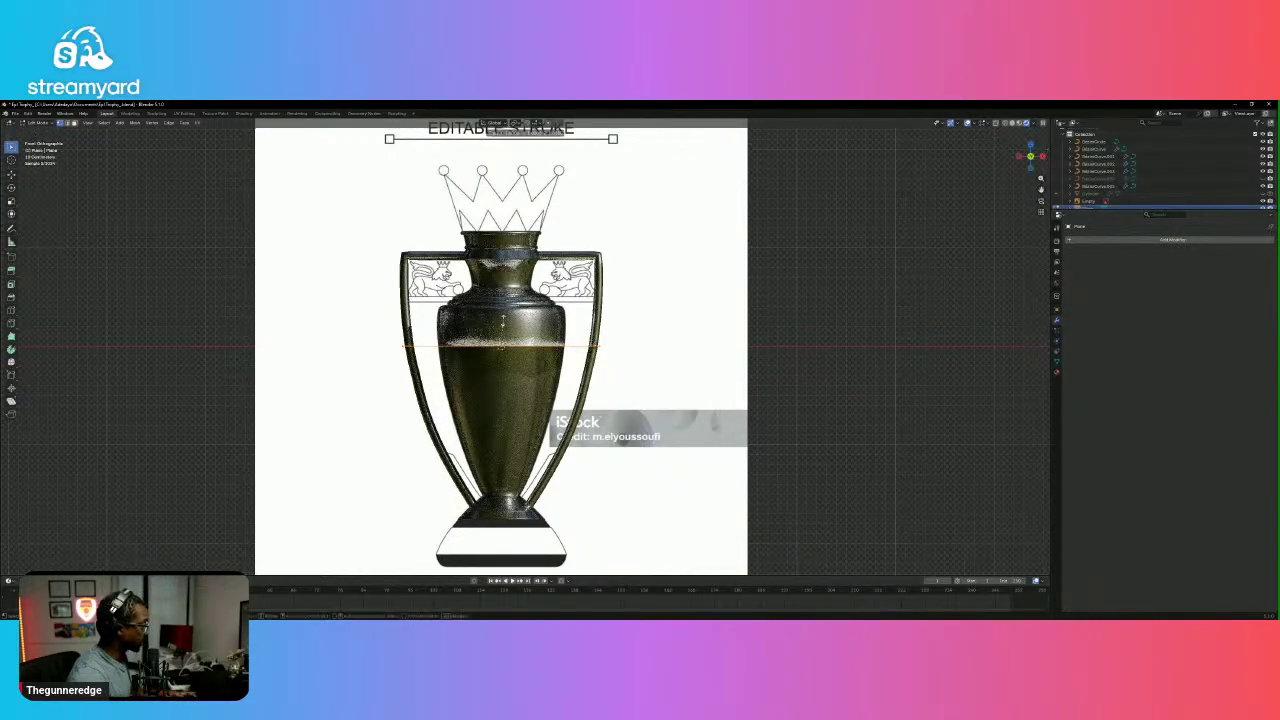
key("s")
left_click(840, 352)
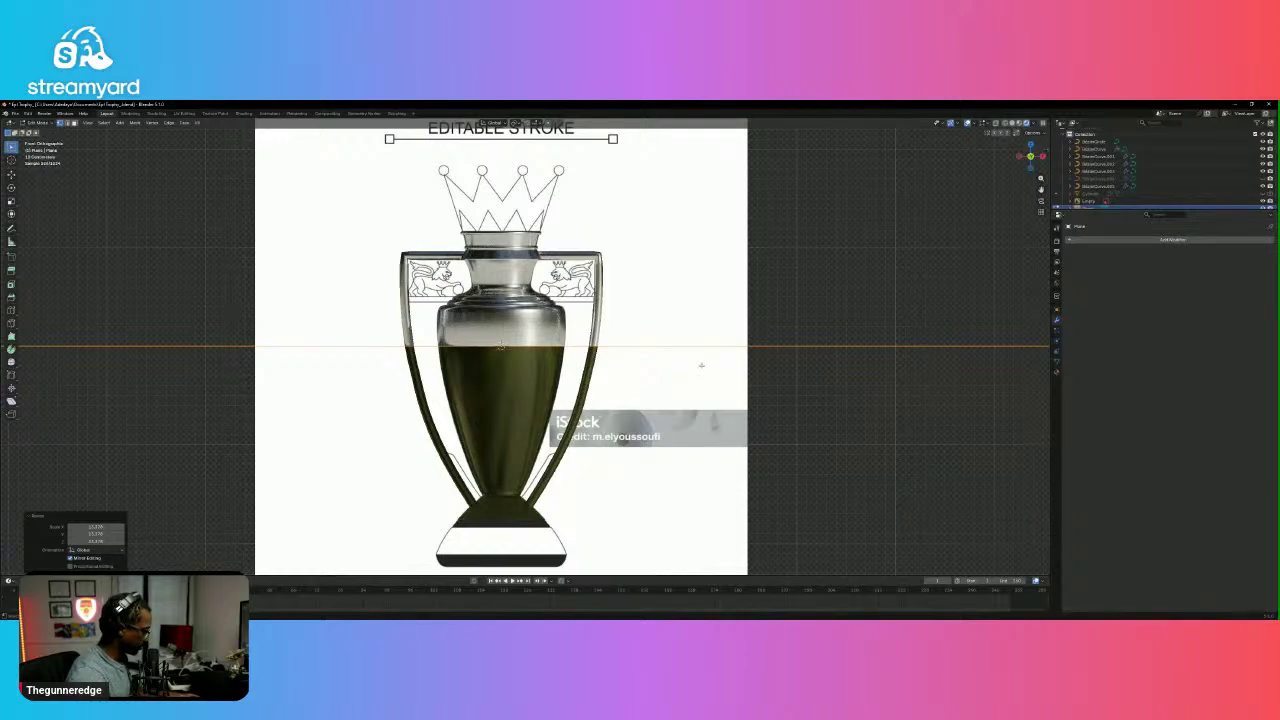
Move the plane's geometry down along Z to below the trophy's base.
key("g")
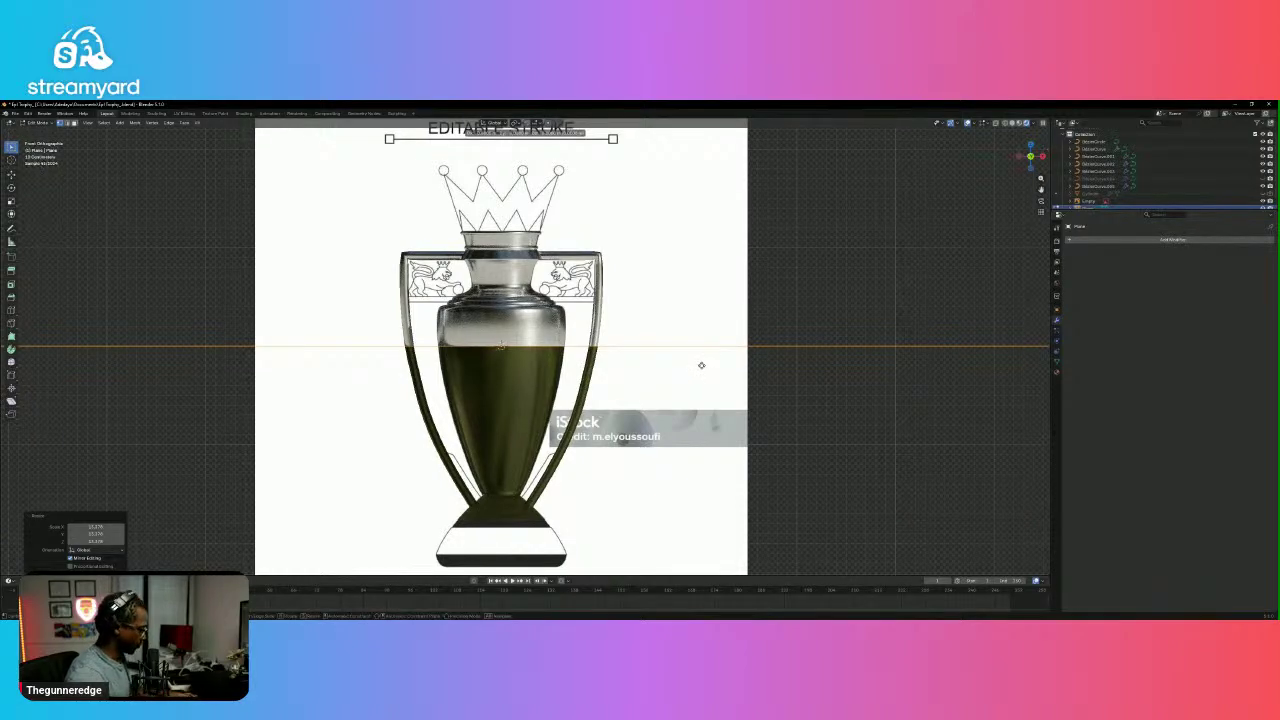
key("z")
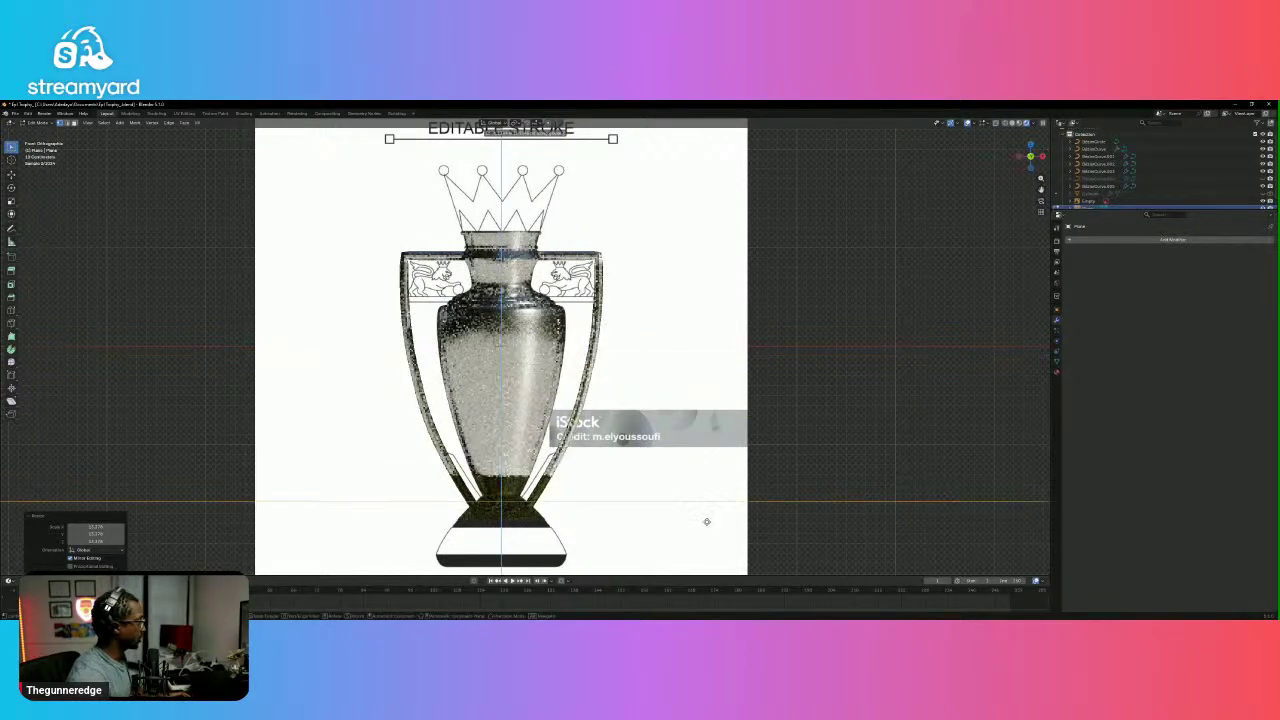
left_click(711, 550)
mouse_move(805, 404)
middle_mouse_down()
mouse_move(778, 441)
mouse_move(768, 417)
mouse_move(785, 398)
middle_mouse_up()
scroll(771, 437, "up", 2)
scroll(771, 437, "down", 3)
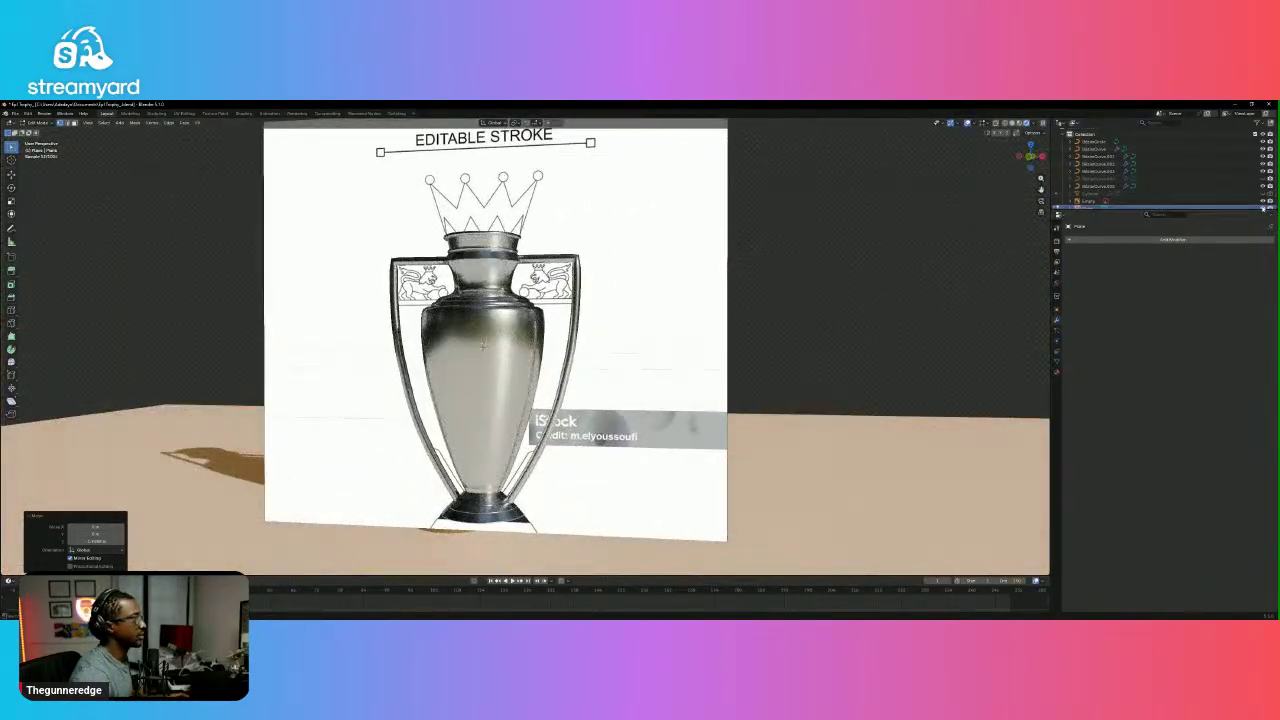
Enlarge the object list area, hide the reference drawing and view the trophy above the floor plane.
scroll(1248, 201, "down", 1)
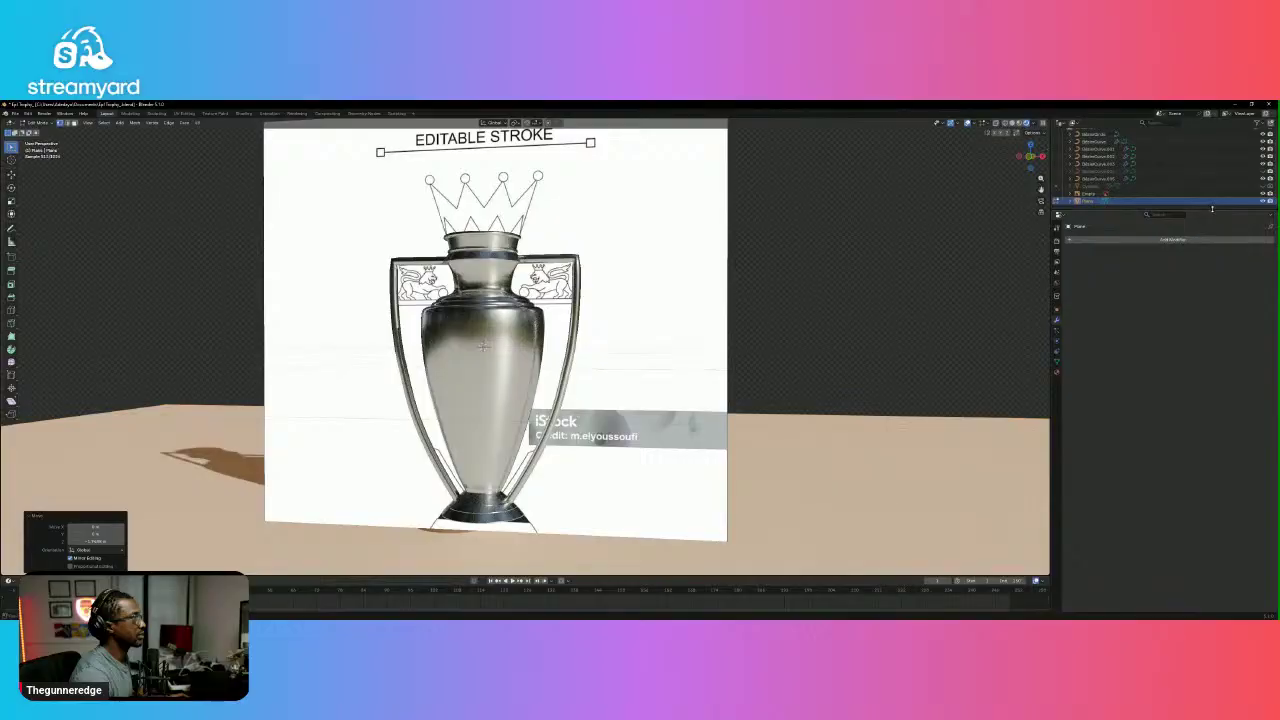
left_click_drag(1212, 208, 1214, 341)
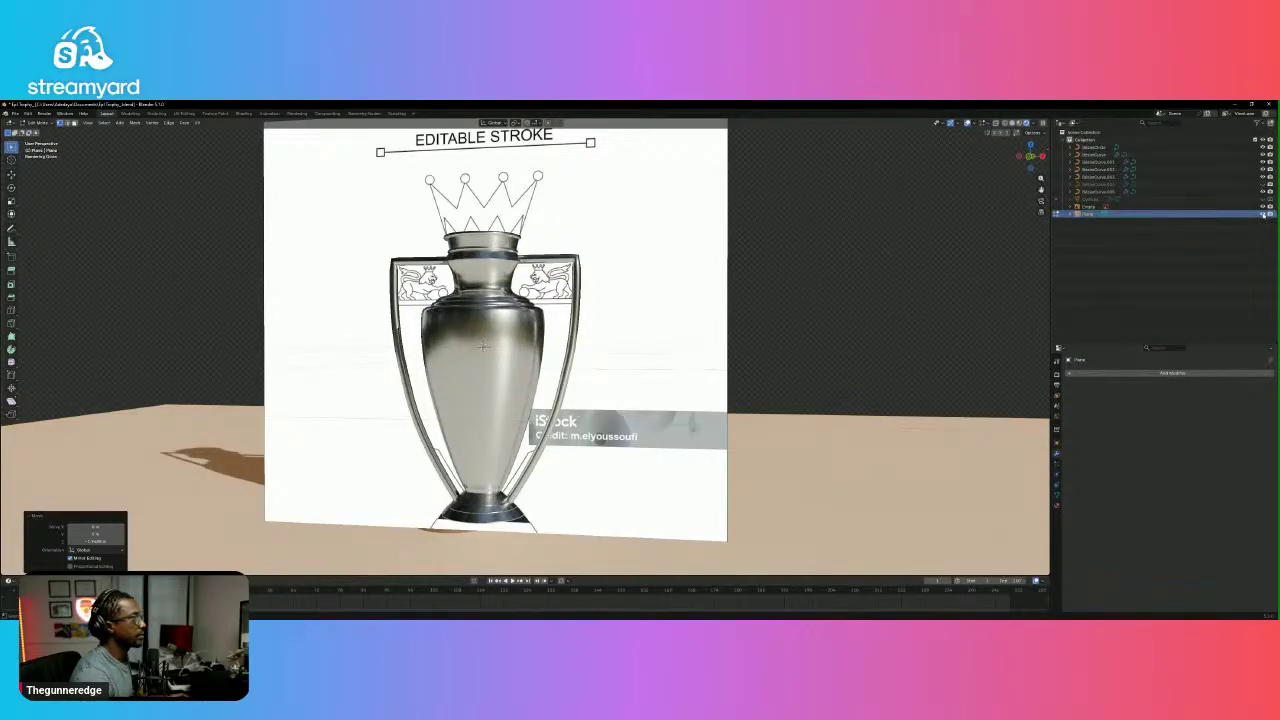
left_click(1262, 207)
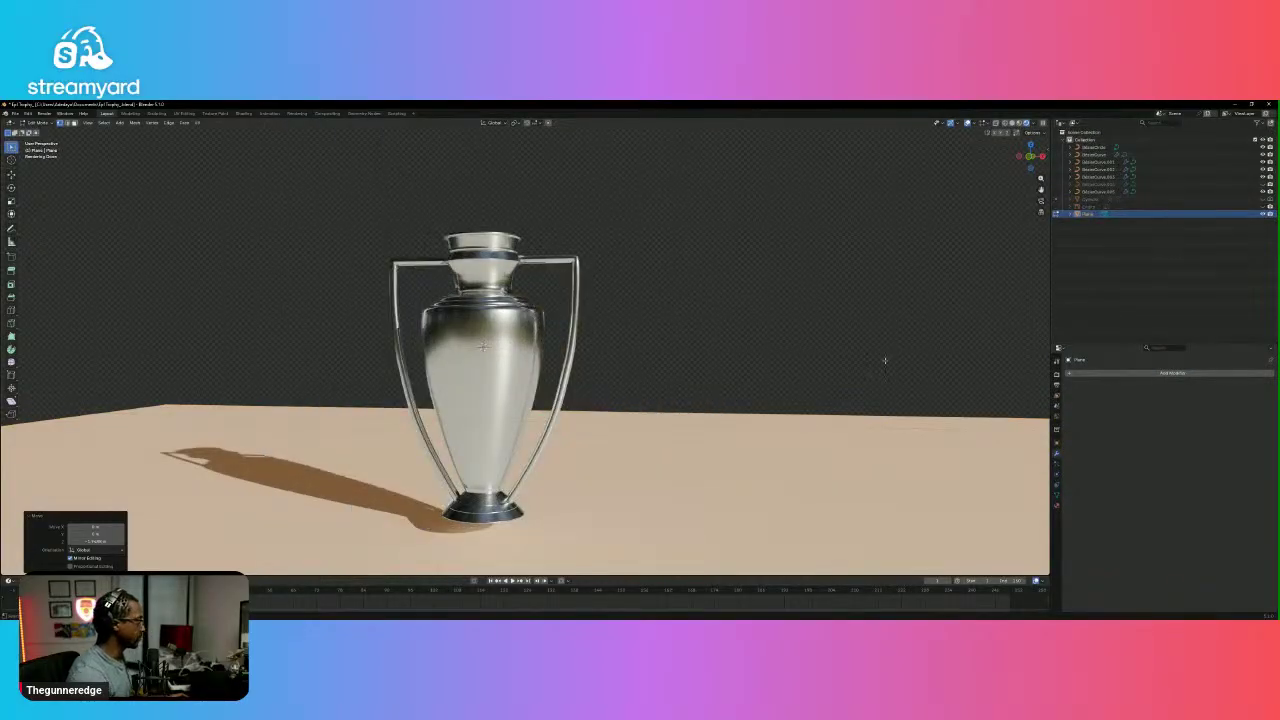
middle_click_drag(884, 360, 860, 434)
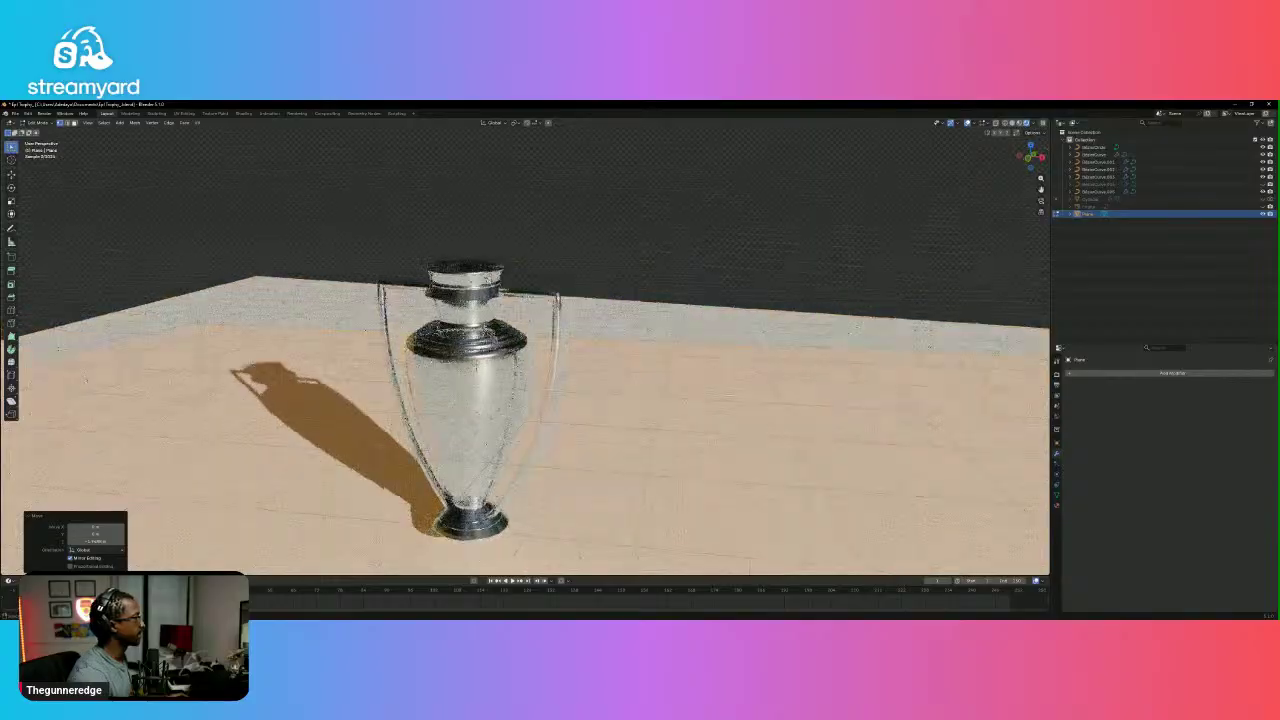
middle_click_drag(684, 430, 697, 400)
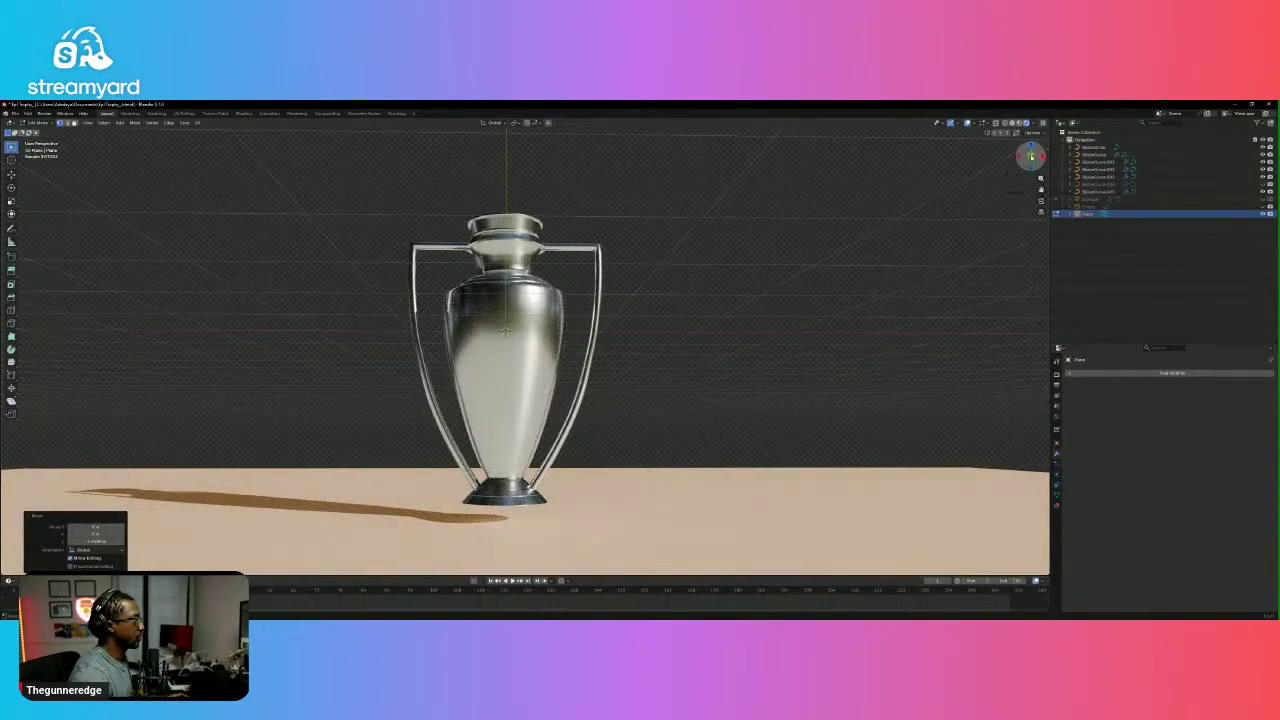
Raise the floor plane along Z in Object Mode until it meets the bottom of the trophy's base.
left_click(1031, 156)
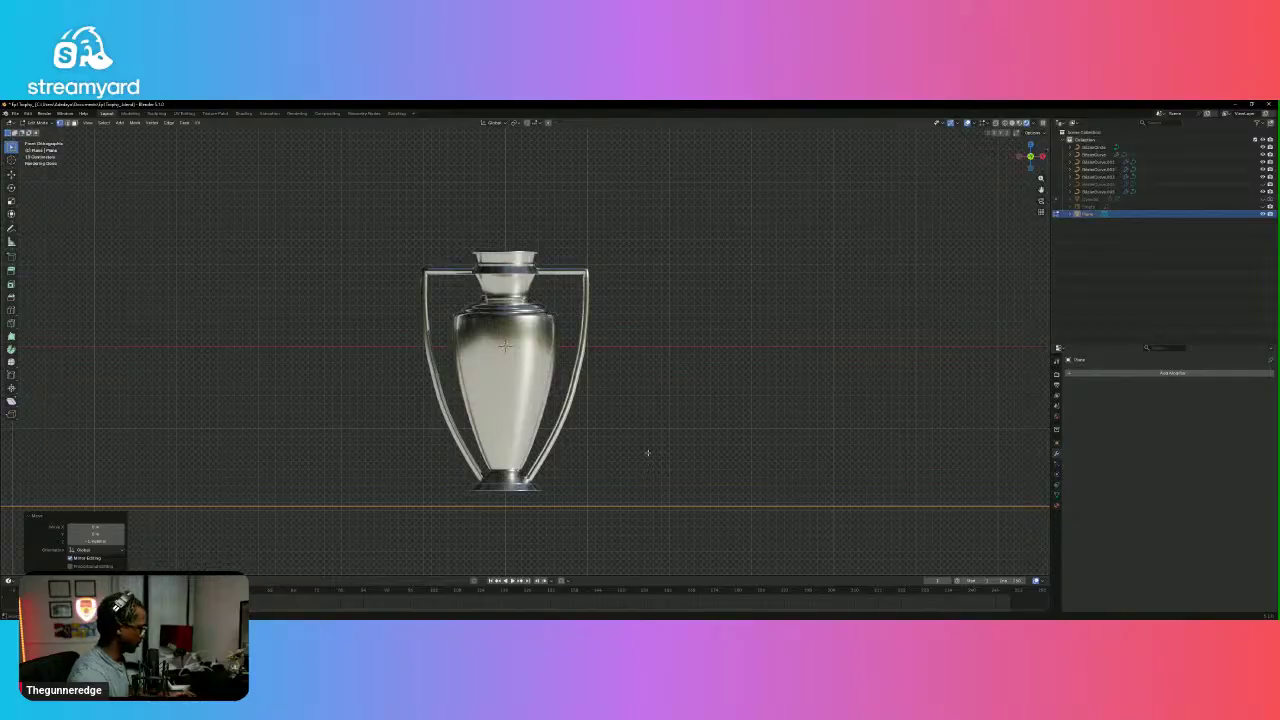
key("Tab")
left_click(597, 495)
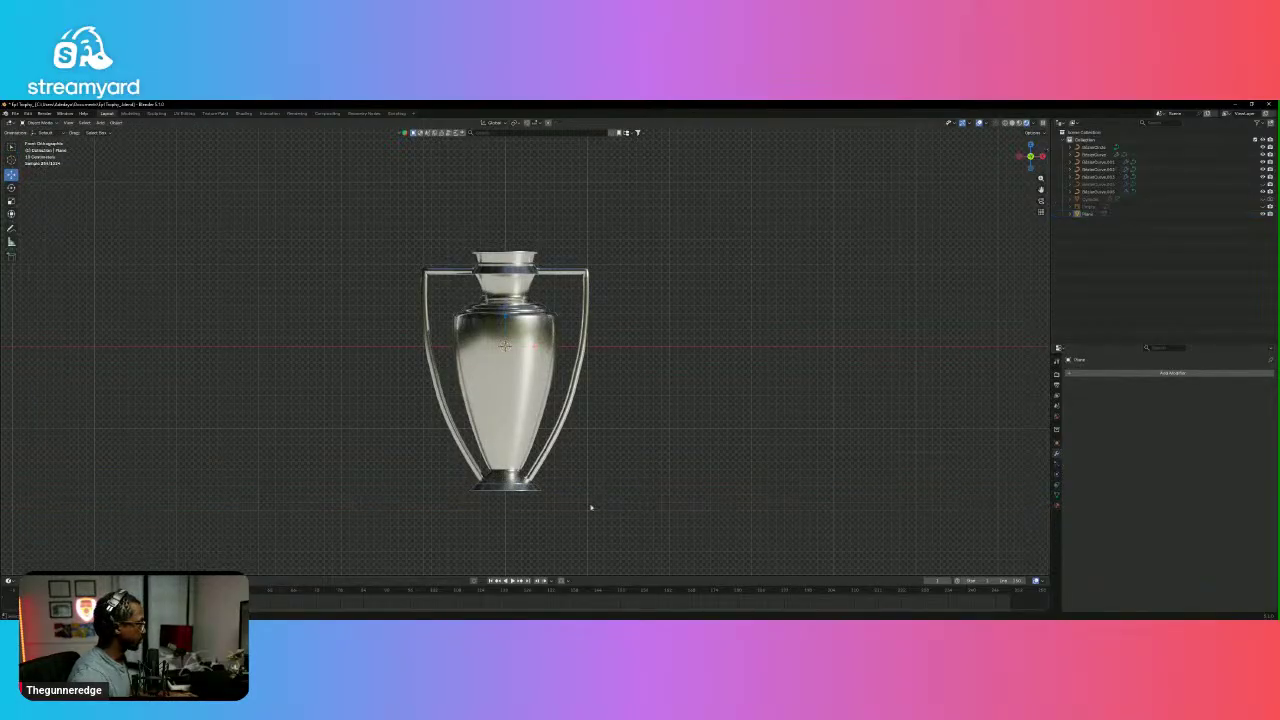
left_click(591, 509)
key("g")
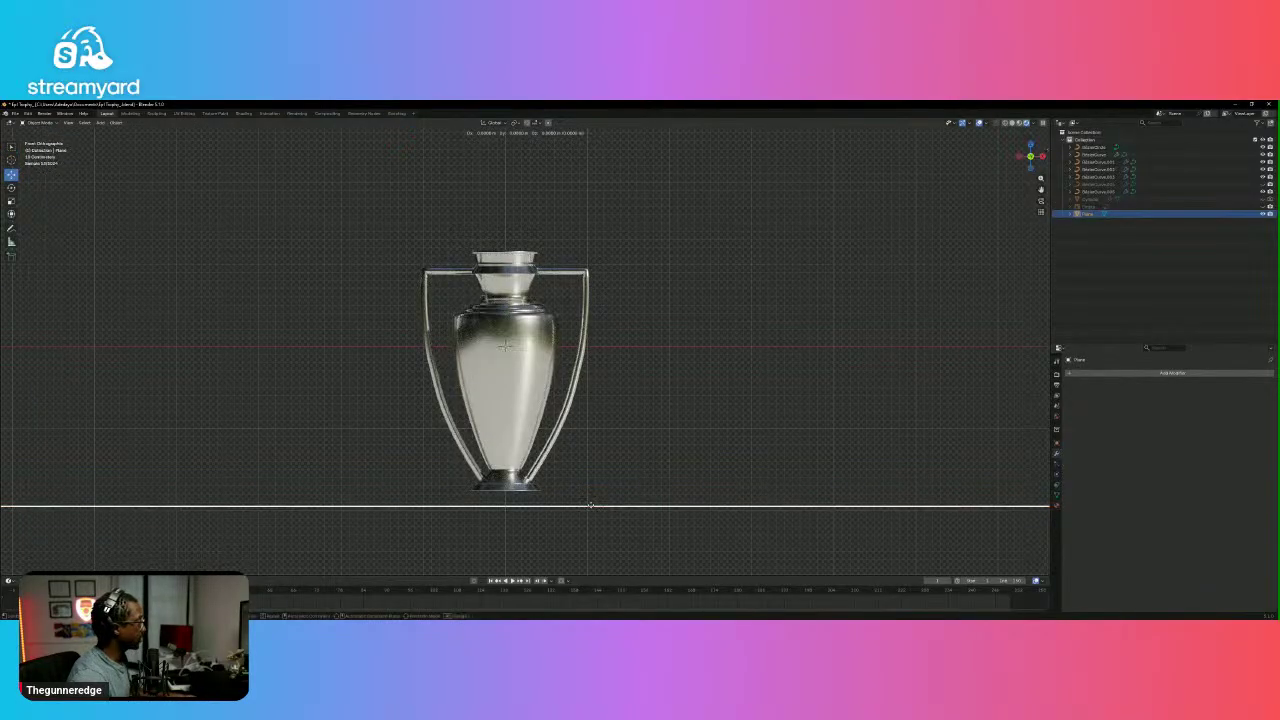
key("z")
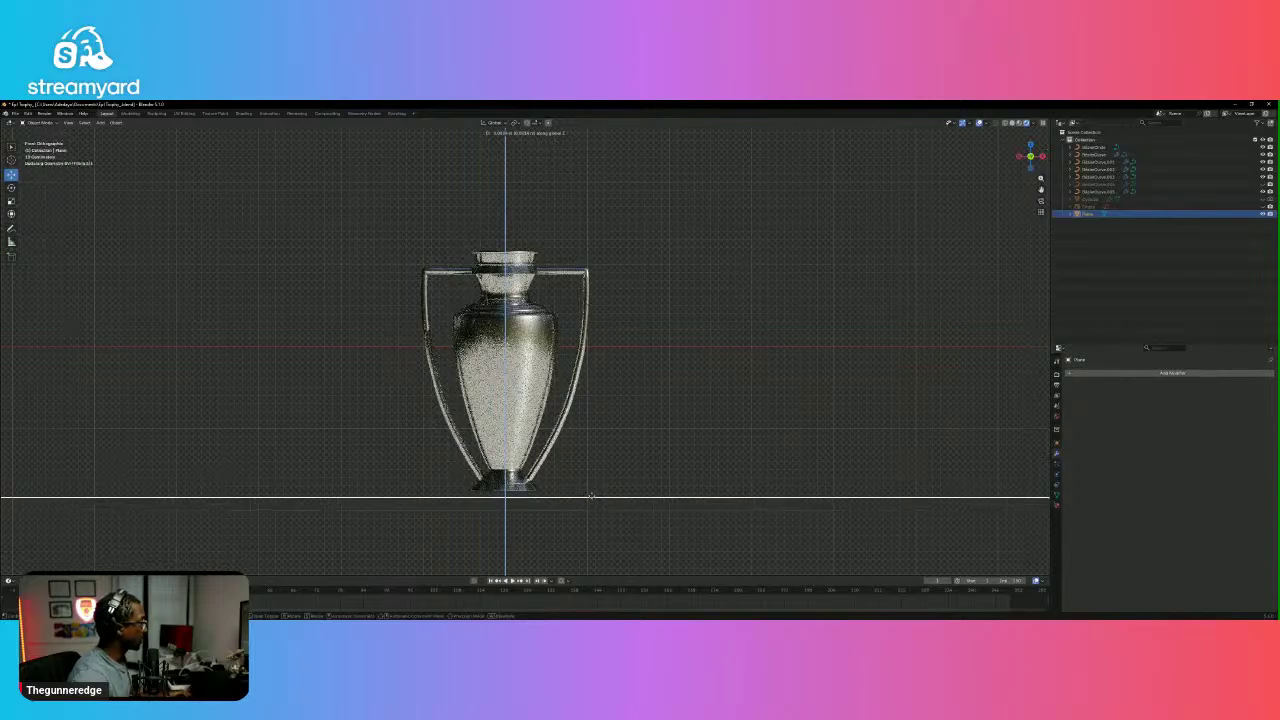
left_click(593, 491)
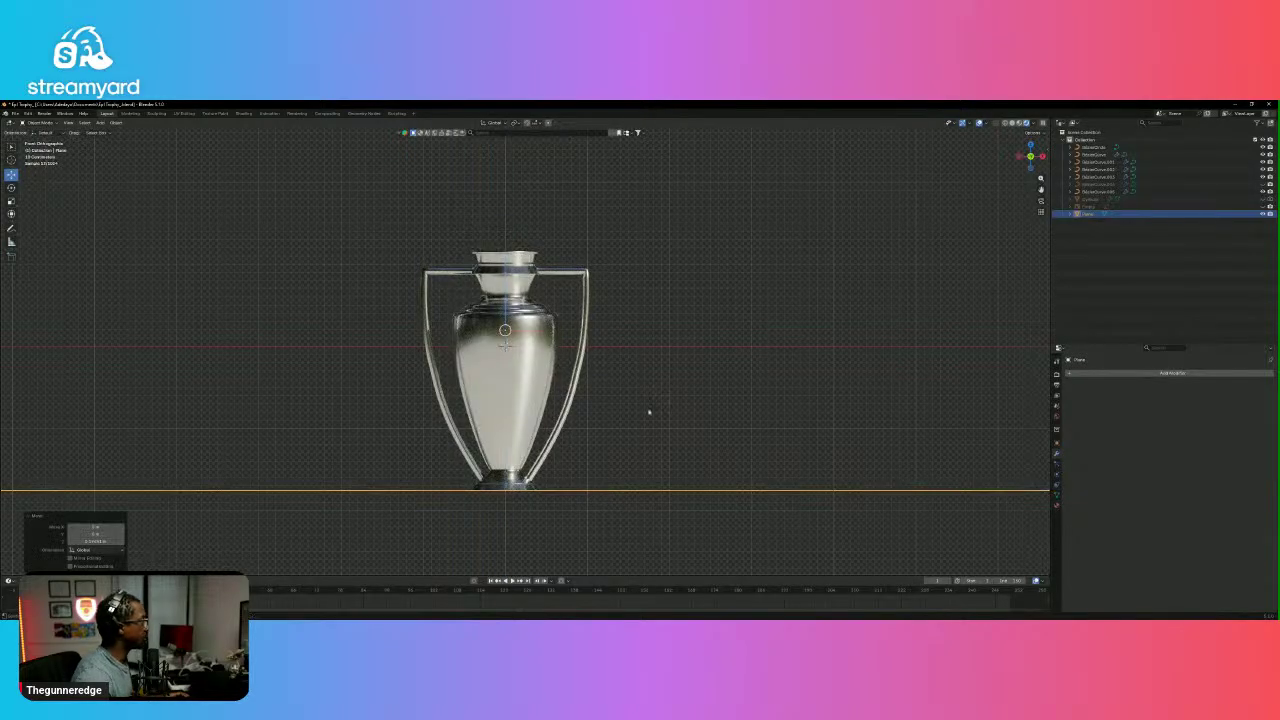
middle_click_drag(649, 414, 701, 367)
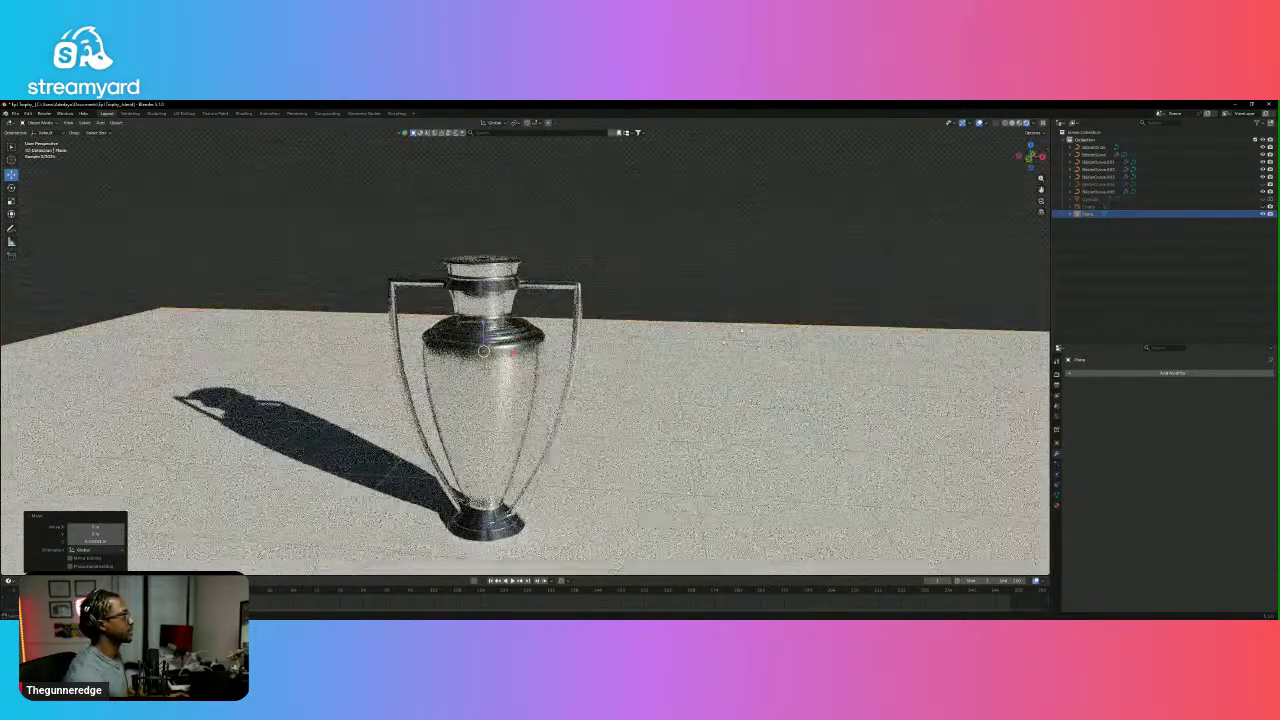
Inspect the trophy and its shadow on the floor plane from near and far in the rendered view.
scroll(546, 461, "up", 2)
scroll(548, 462, "down", 3)
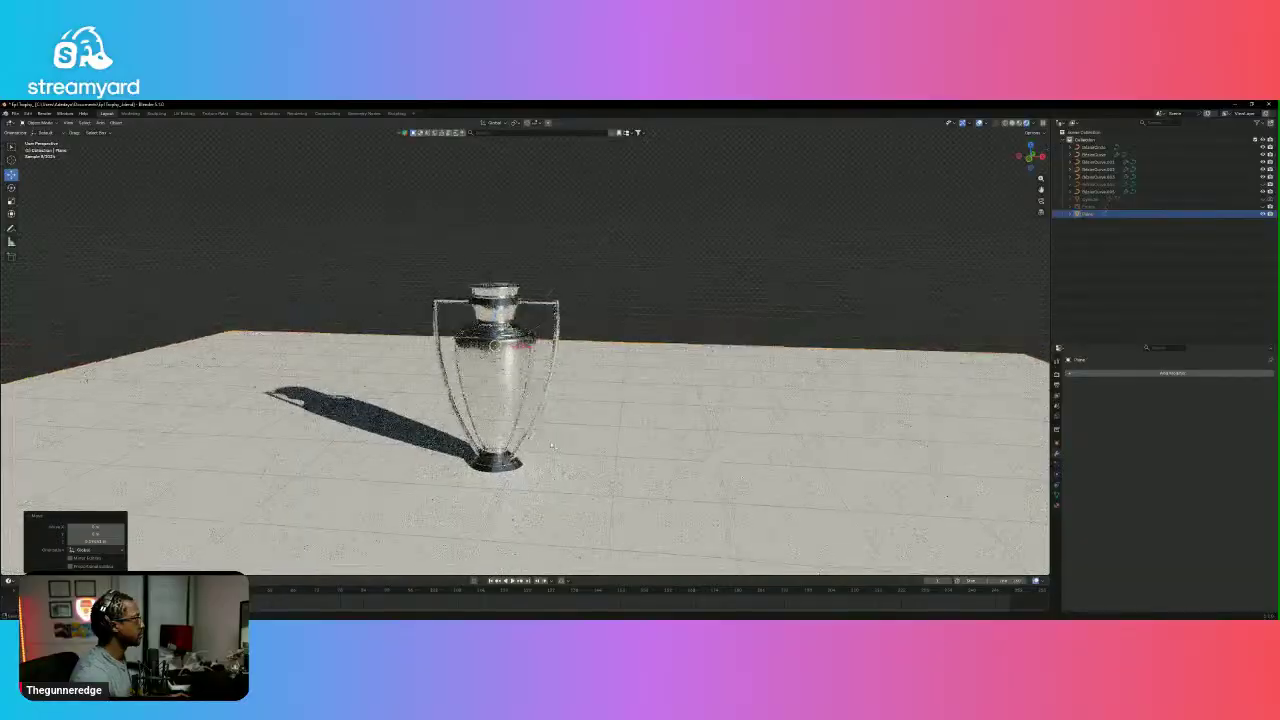
scroll(551, 441, "up", 1)
scroll(551, 441, "down", 3)
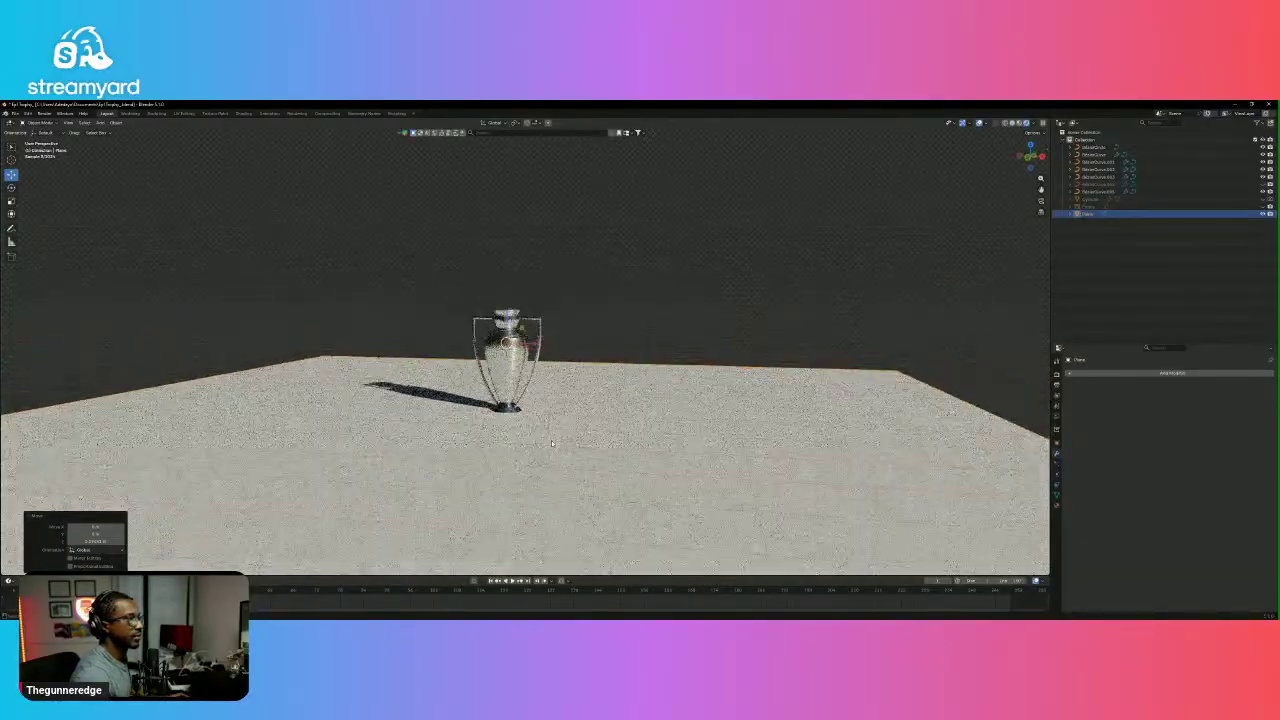
scroll(551, 441, "up", 6)
scroll(551, 440, "down", 3)
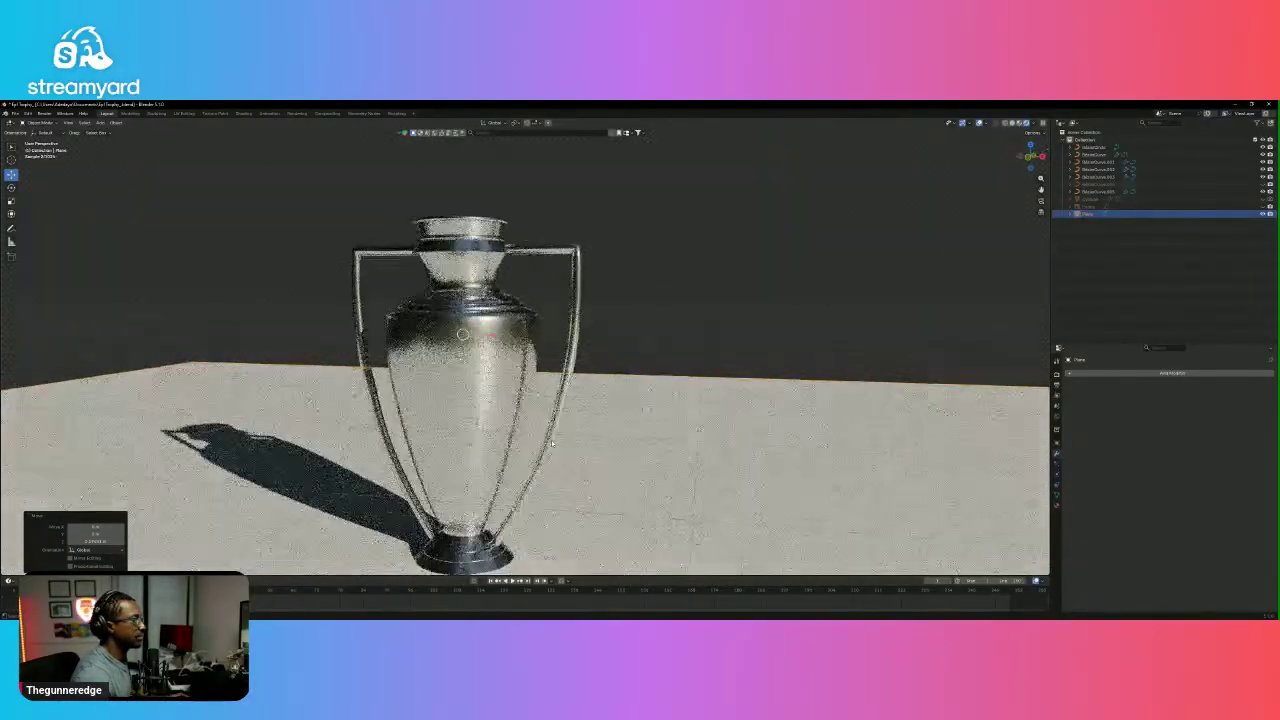
scroll(585, 410, "up", 1)
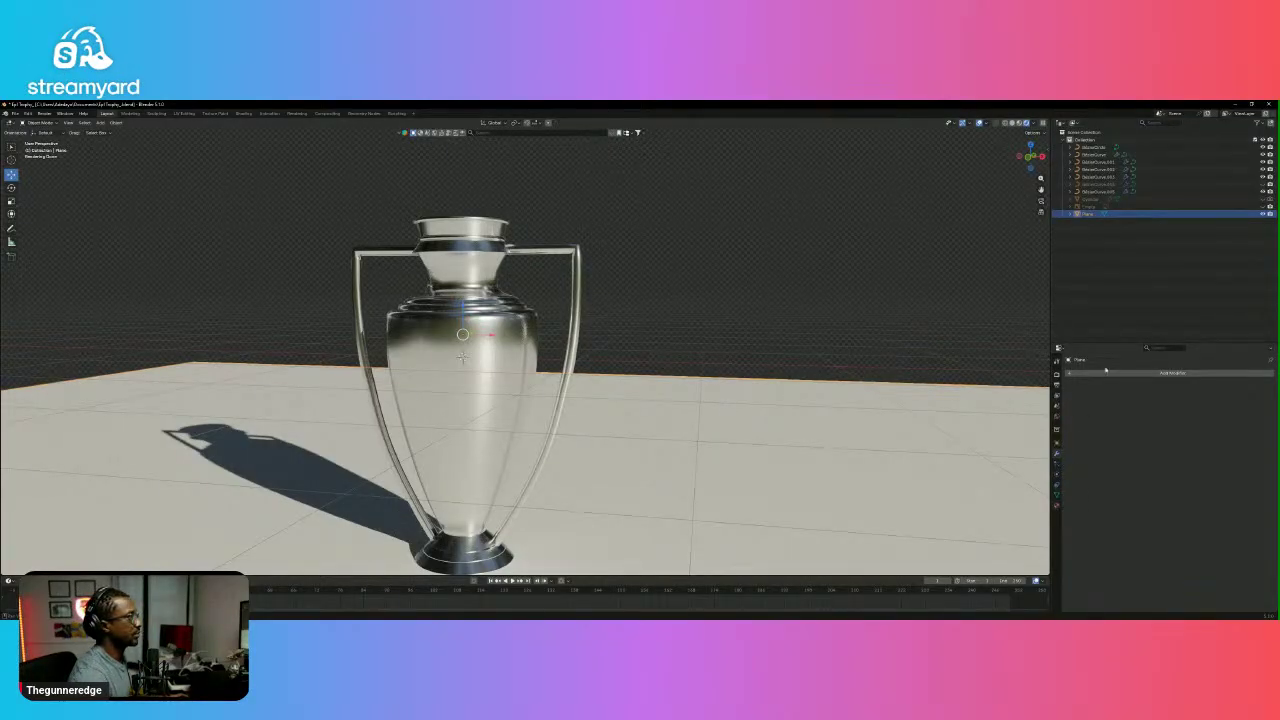
Enlarge the properties area, give the floor plane a new material and lower its roughness to 0 for a reflective surface.
left_click_drag(1116, 343, 1116, 268)
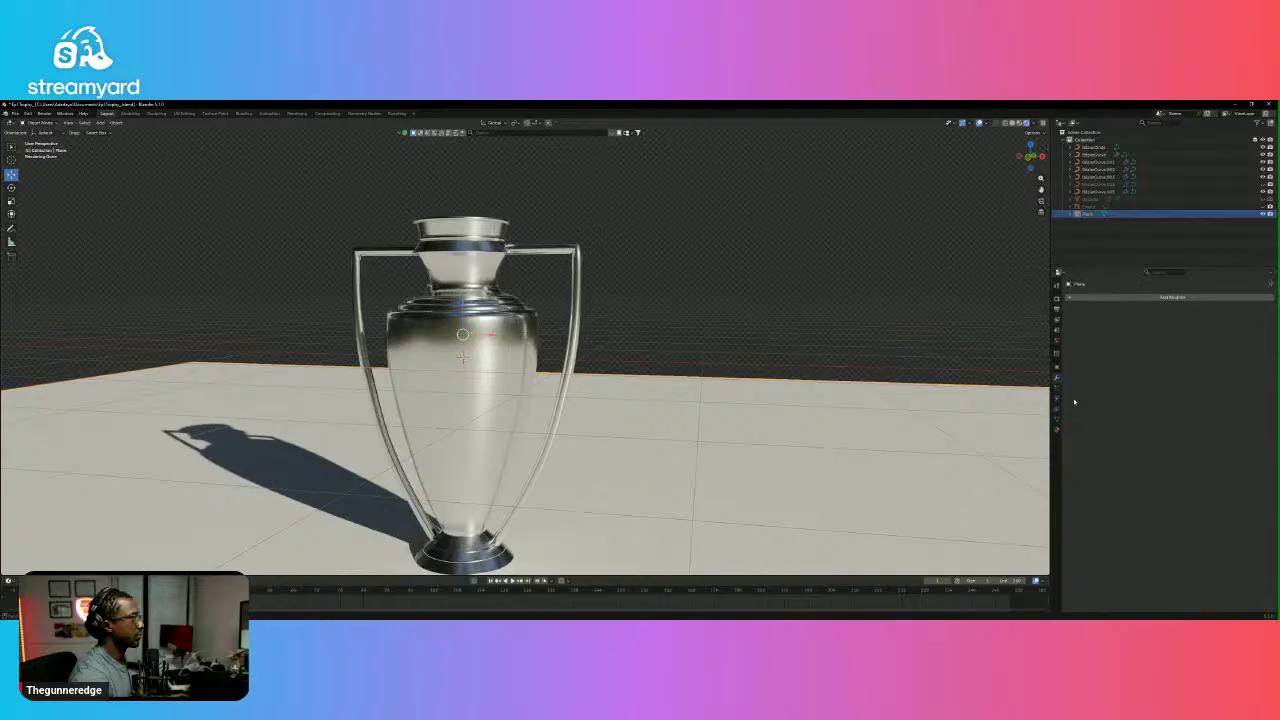
left_click(1057, 430)
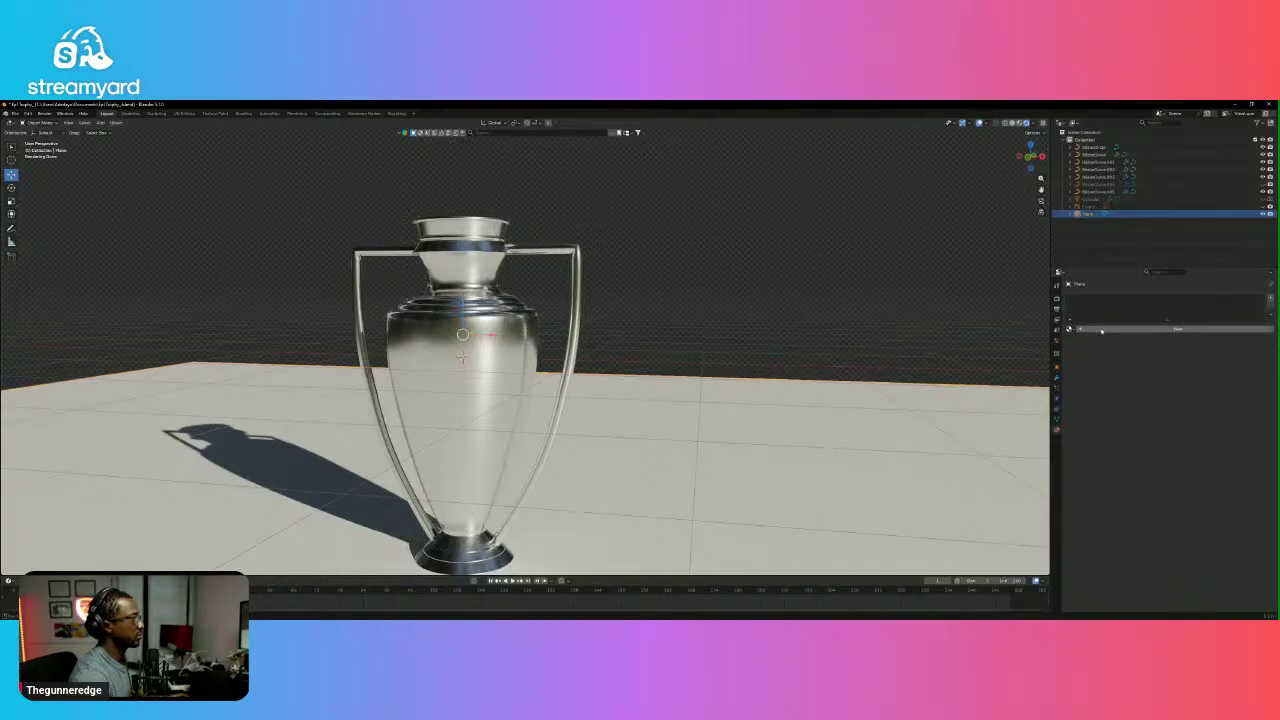
left_click(1101, 330)
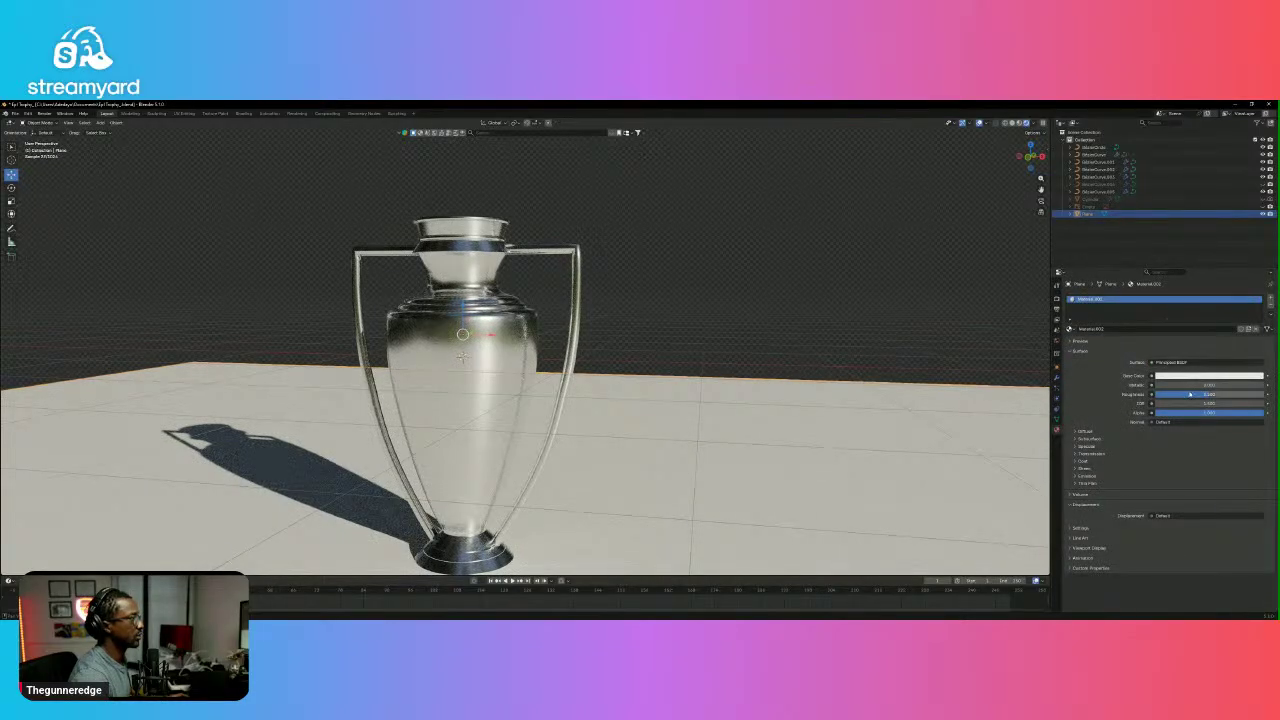
left_click_drag(1209, 396, 1155, 396)
scroll(651, 427, "up", 3)
scroll(651, 427, "down", 6)
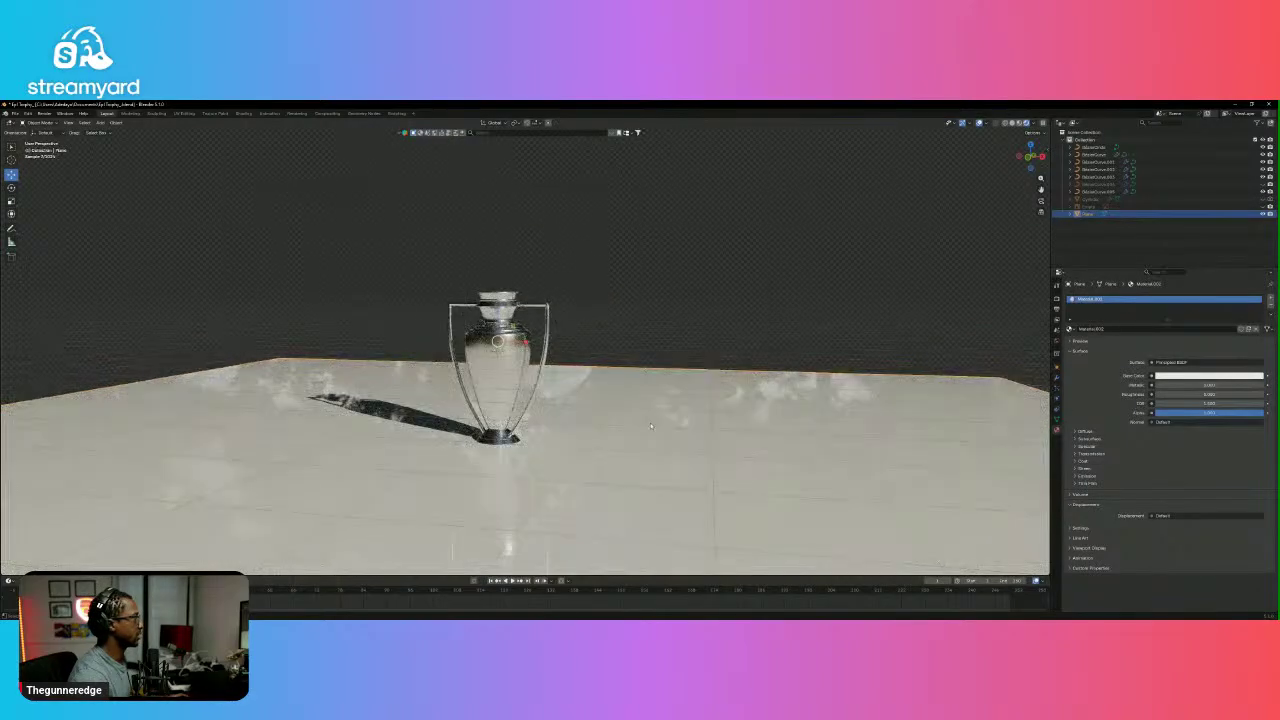
scroll(663, 410, "up", 4)
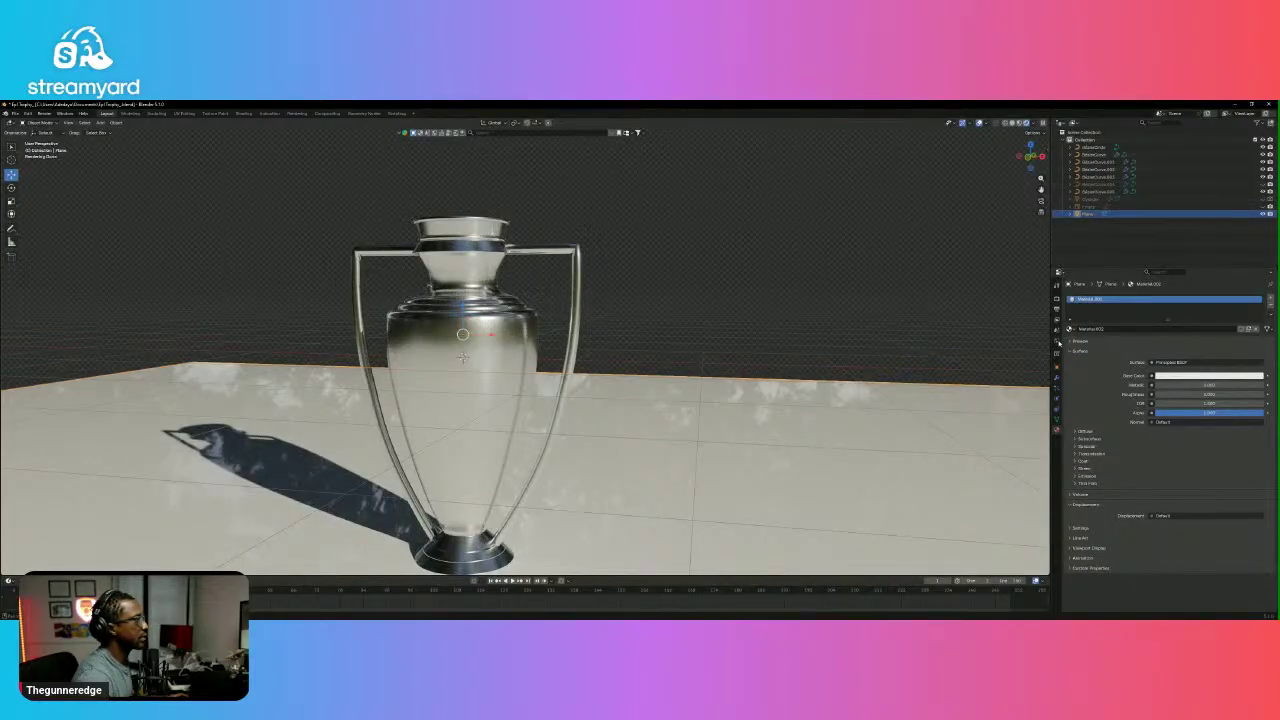
Reduce the strength of the world's environment image to dim the lighting, and deselect the floor plane.
left_click(1057, 341)
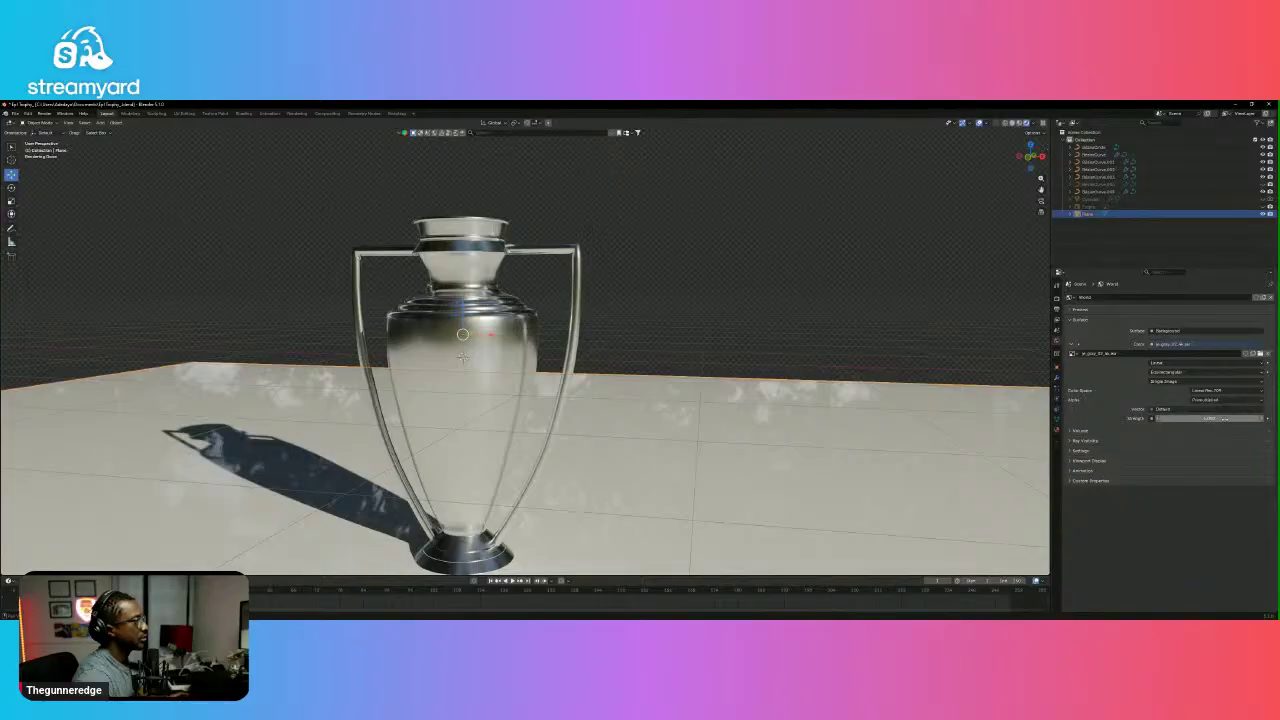
left_click_drag(1238, 418, 1151, 418)
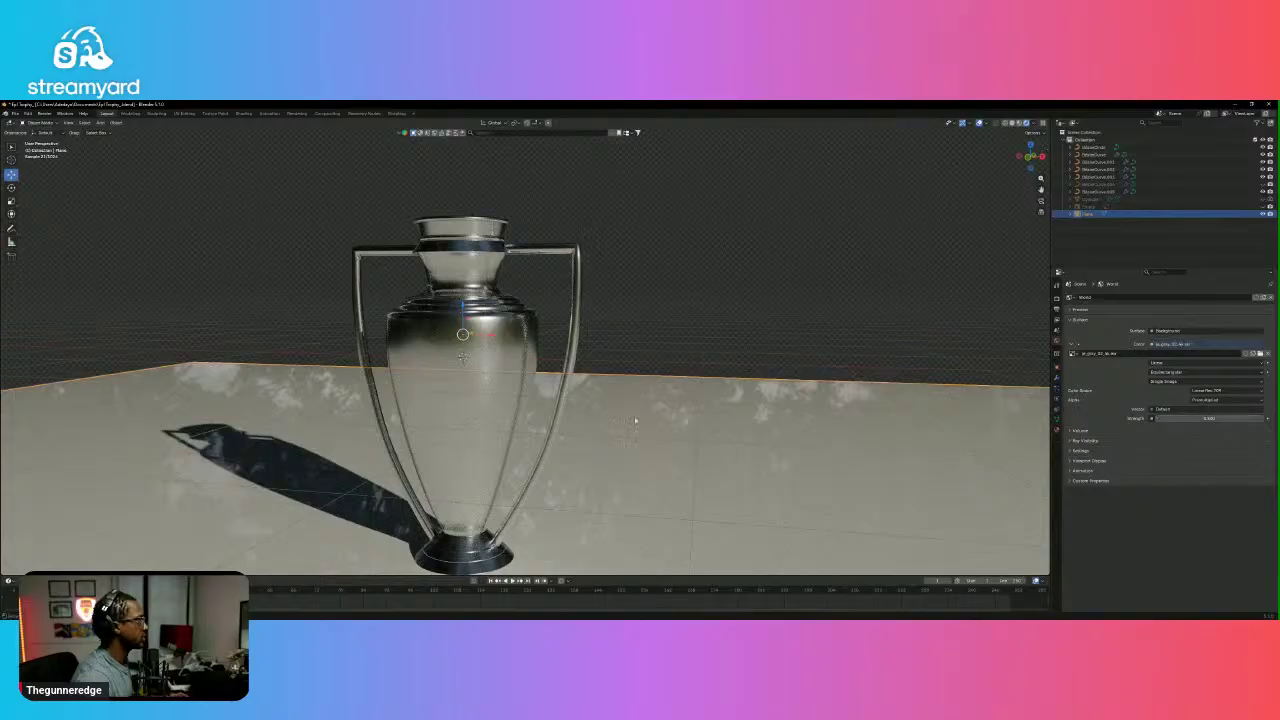
scroll(674, 431, "down", 3)
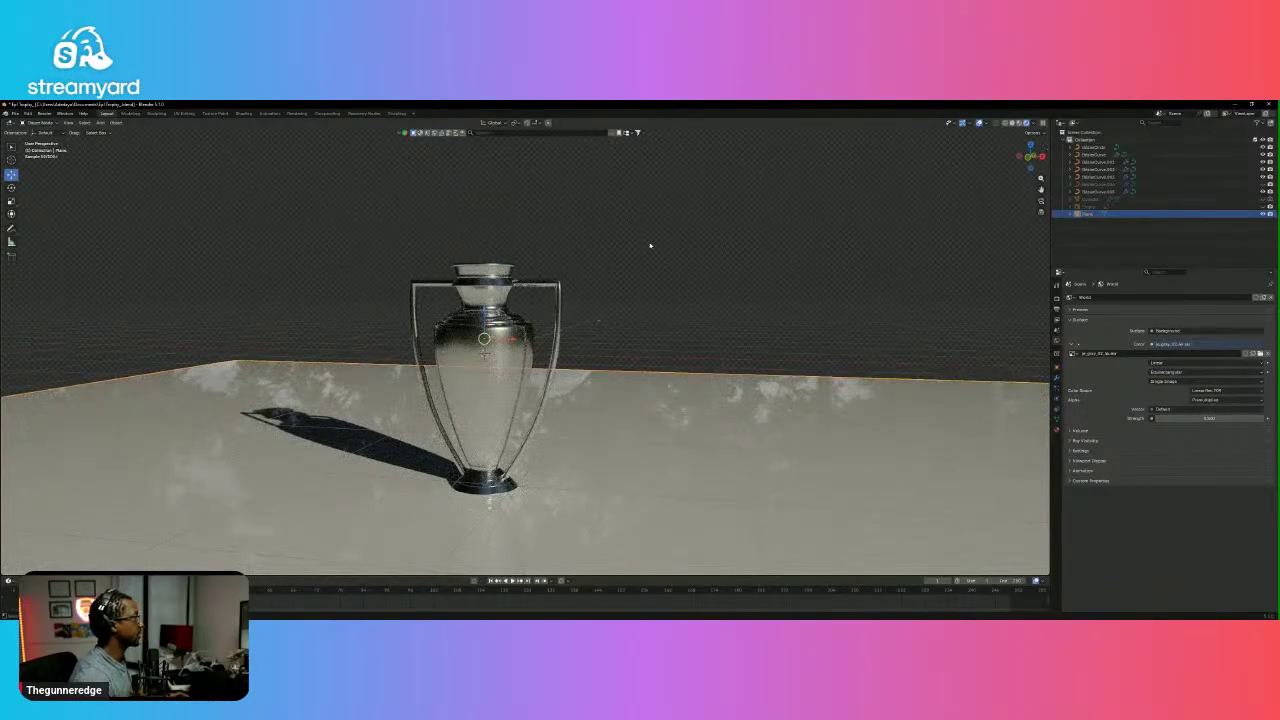
left_click(727, 334)
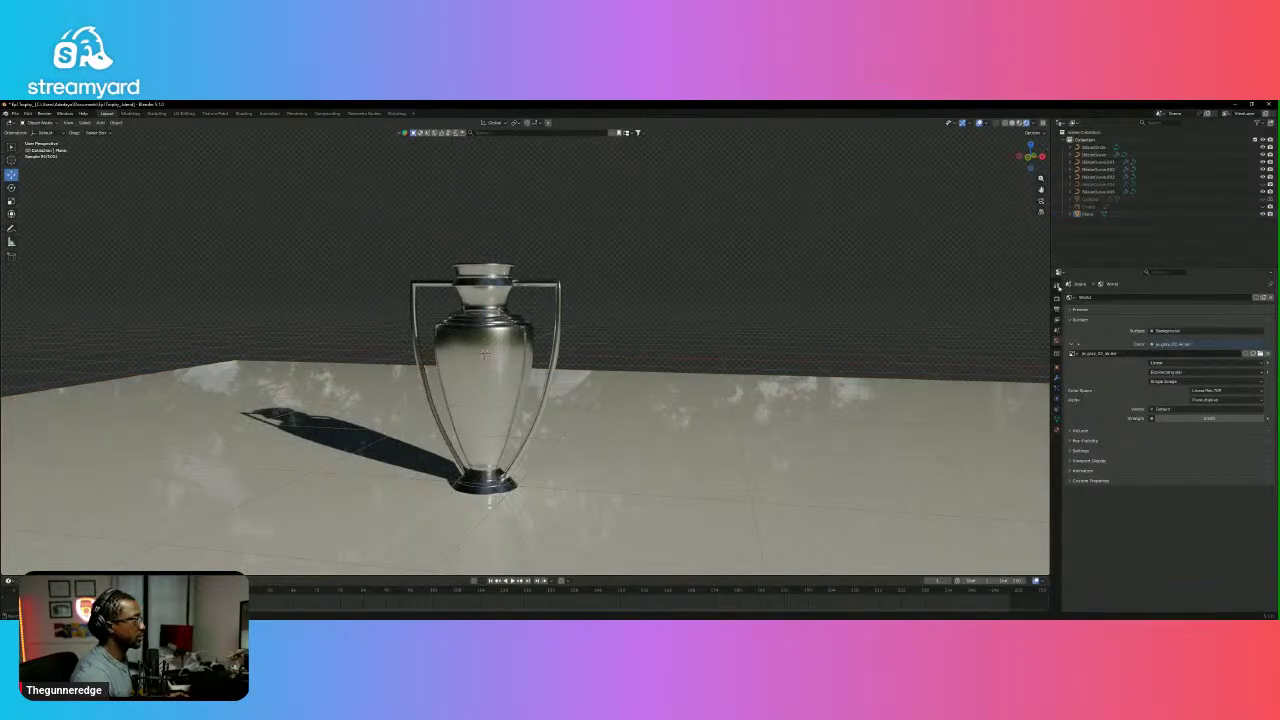
Add a camera to the scene and look through it with the camera selected.
key("shift+a")
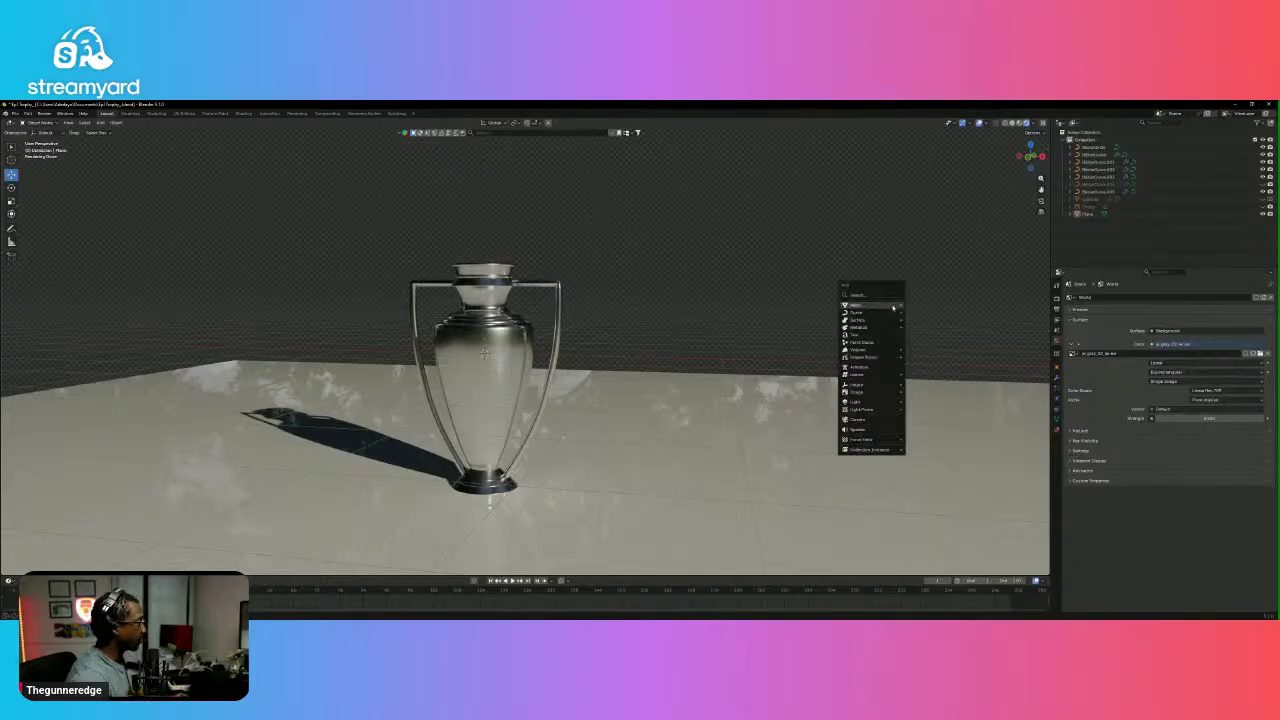
mouse_move(889, 410)
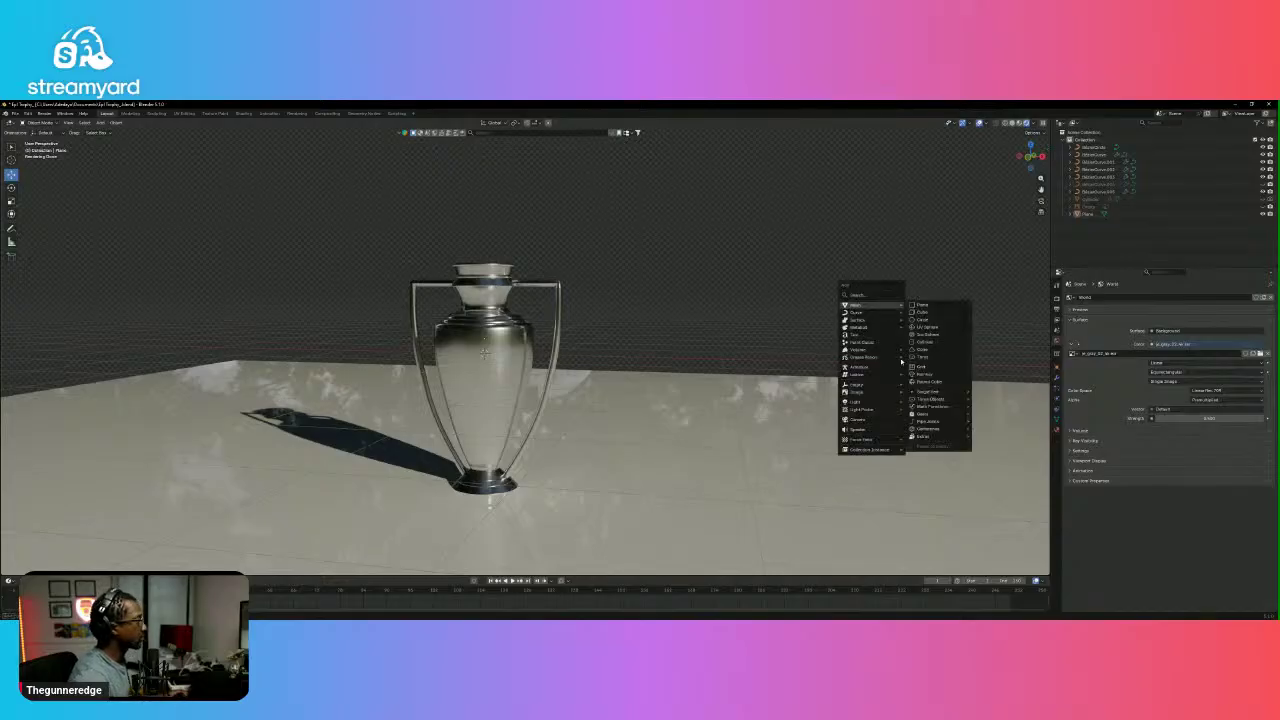
left_click(878, 419)
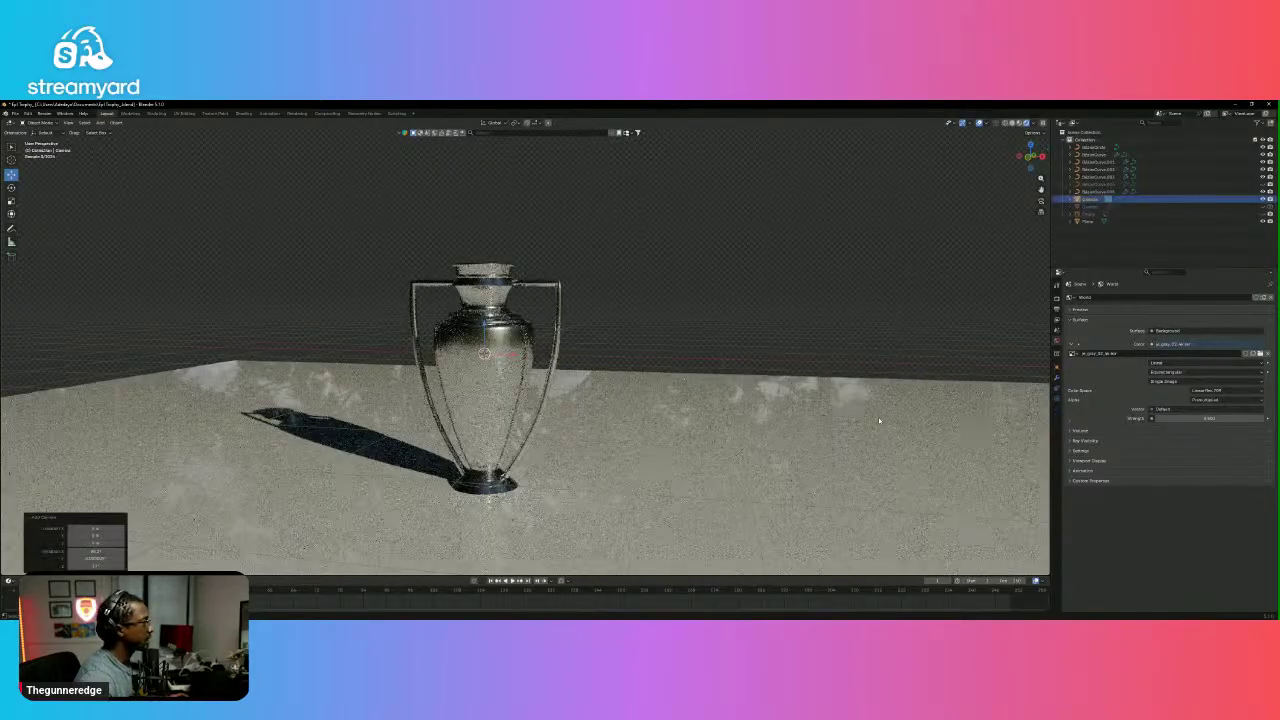
left_click(1041, 201)
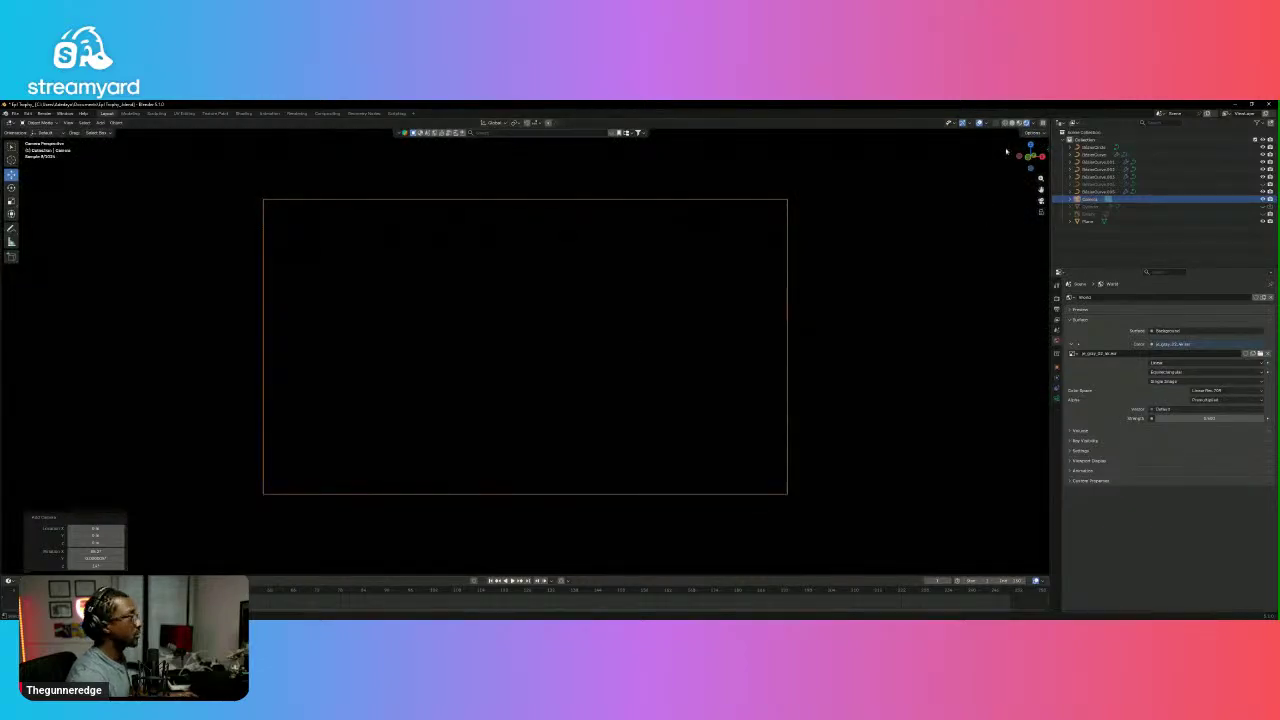
left_click(1140, 201)
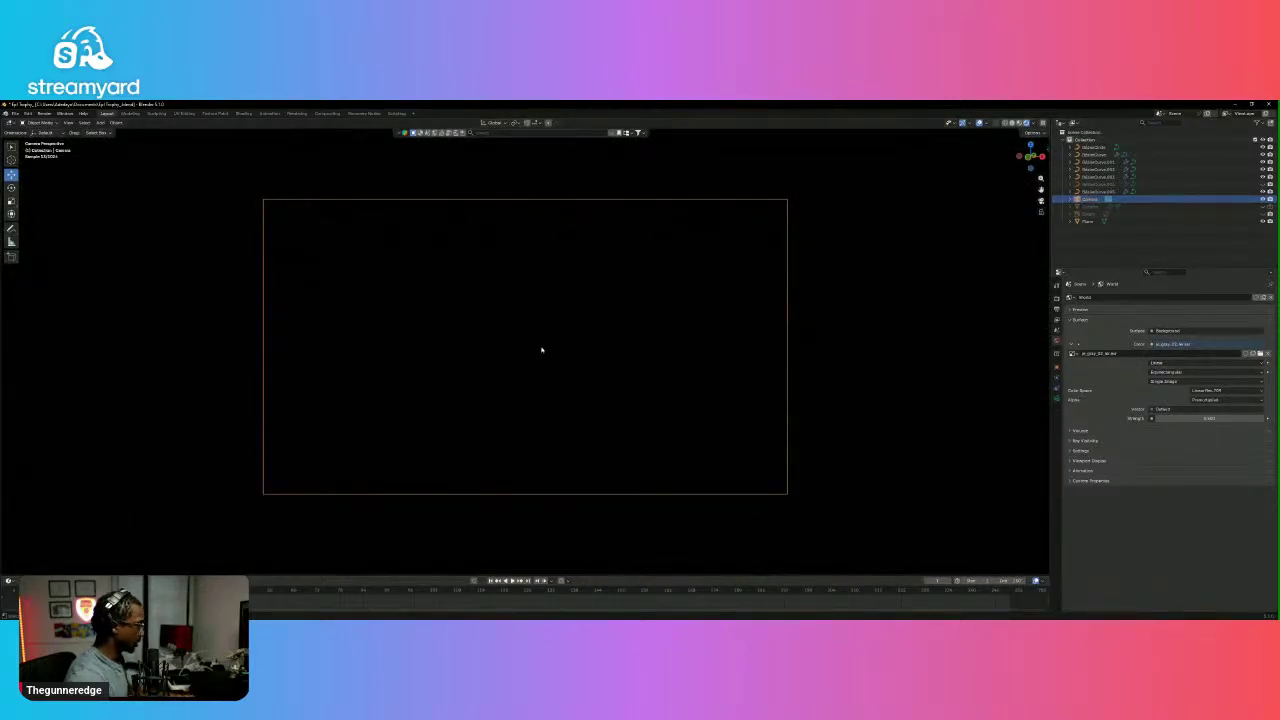
Move the camera back along its local Z axis until the whole trophy and its shadow fit in the frame.
key("g")
key("z")
key("z")
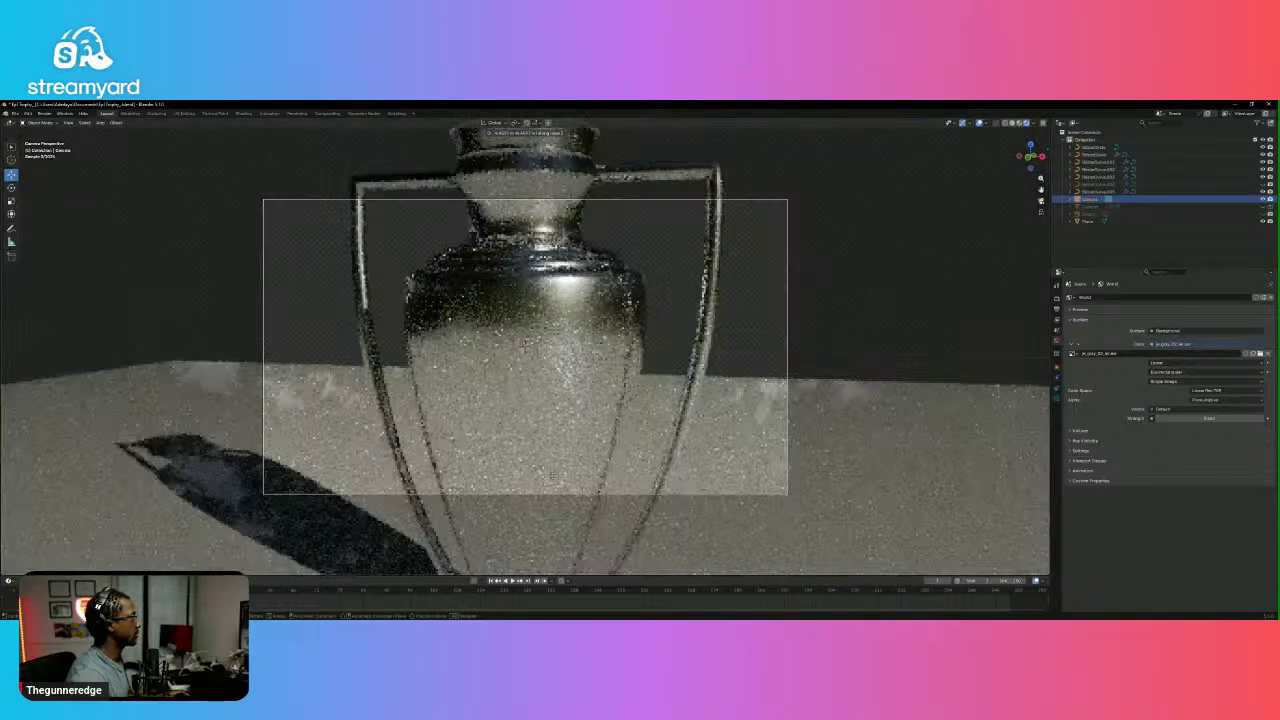
left_click(563, 545)
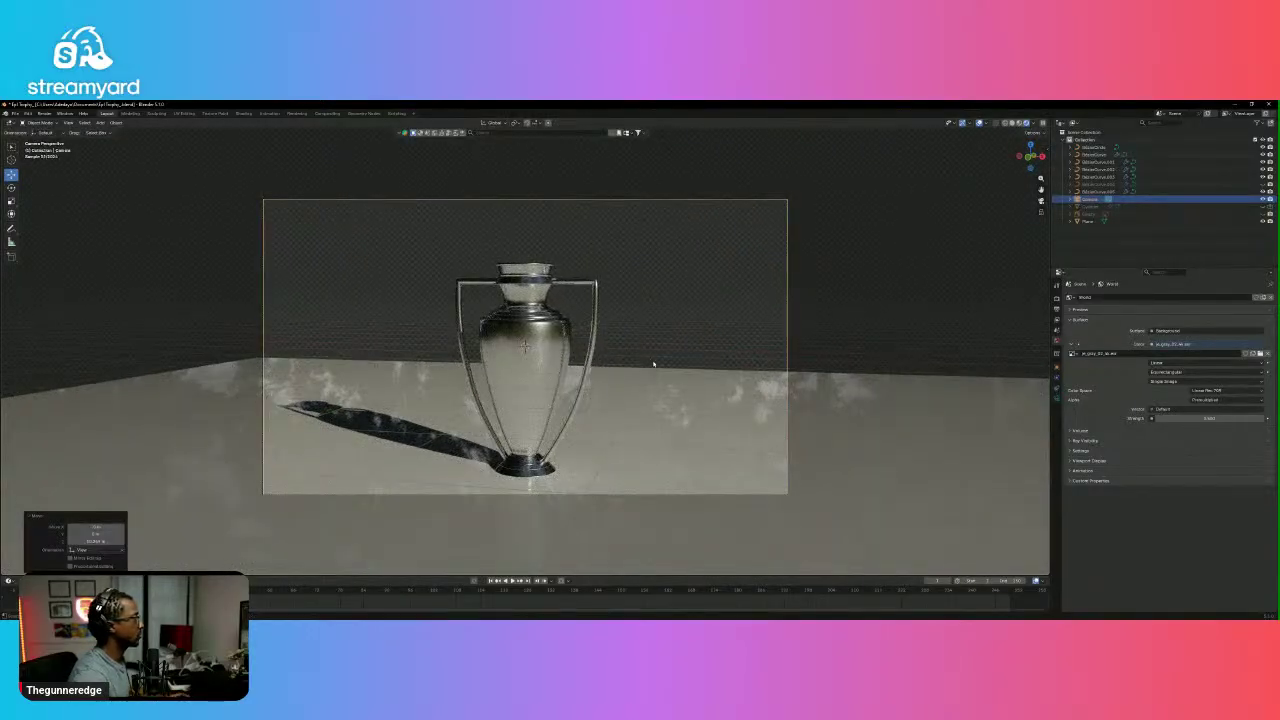
Enable depth of field on the camera and pick the trophy's body as the focus object.
left_click(684, 376)
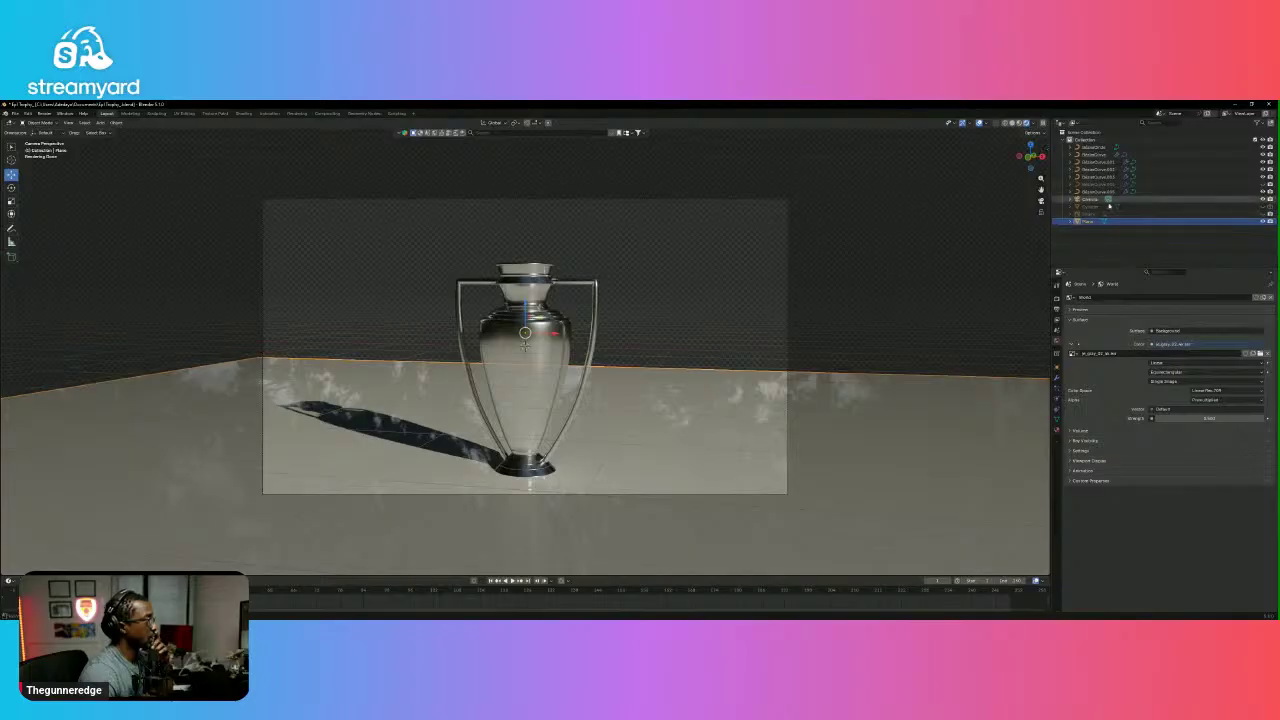
left_click(1090, 199)
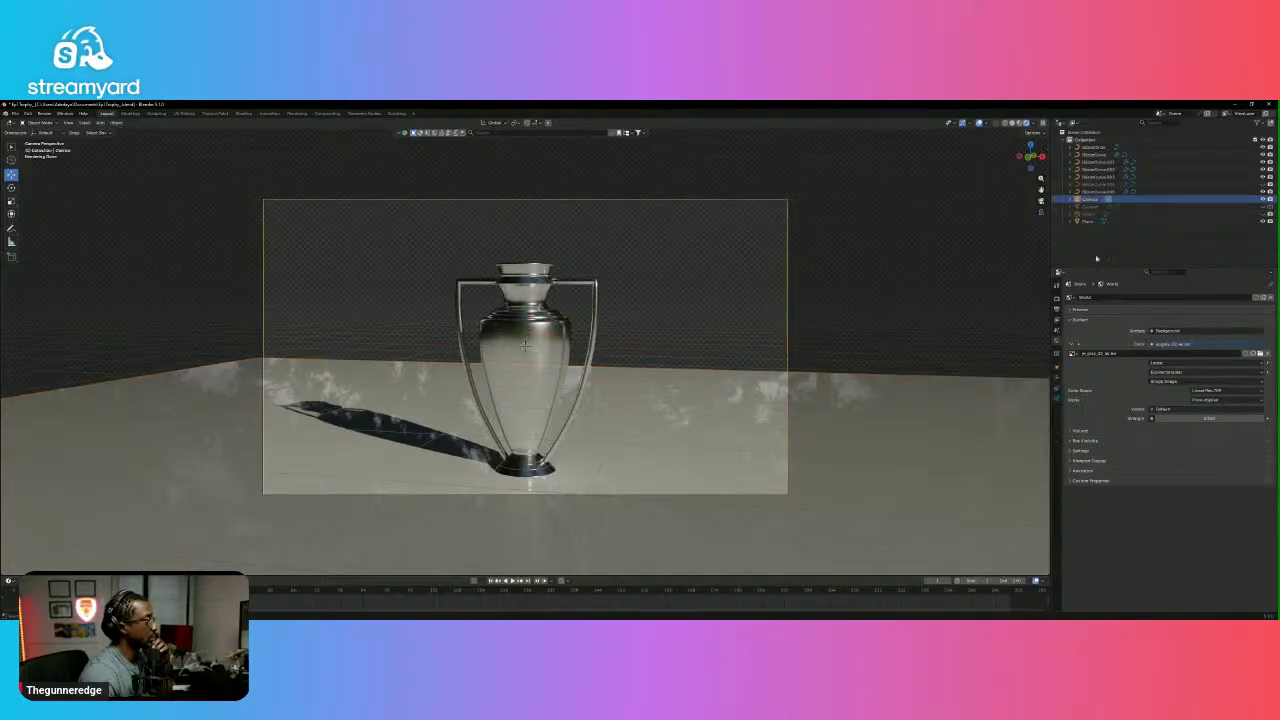
left_click(1058, 396)
left_click(1075, 431)
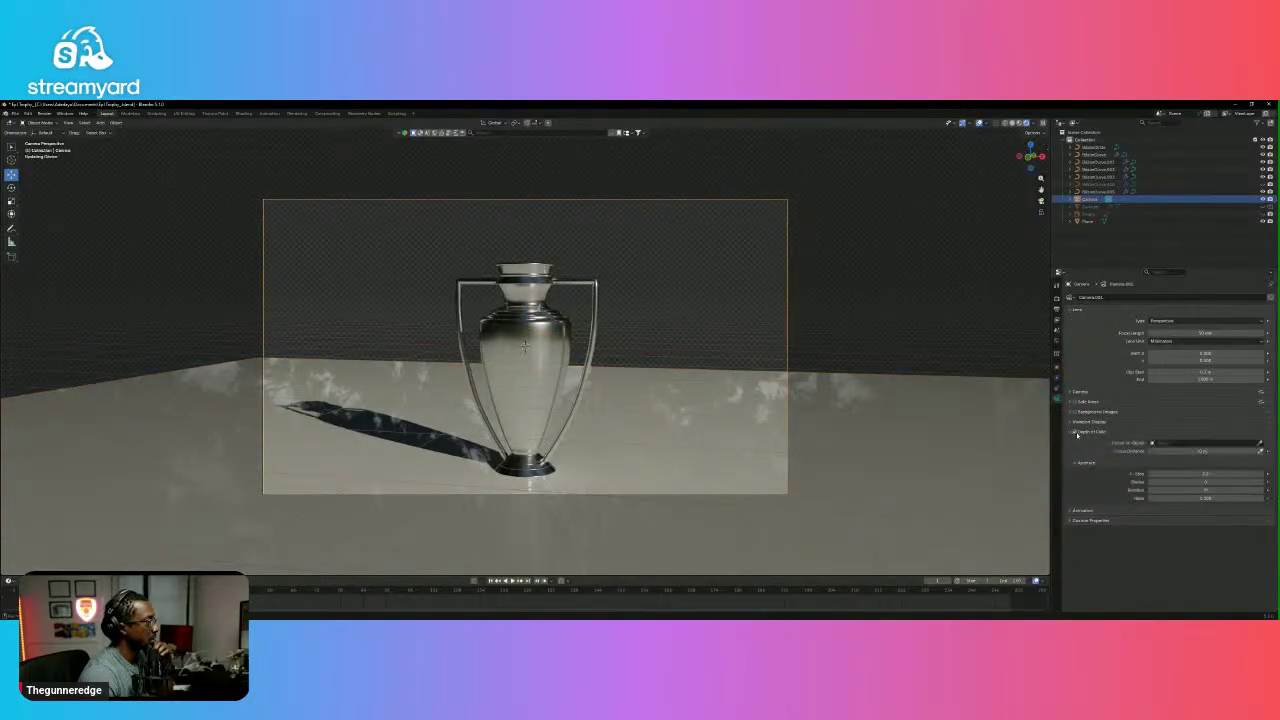
left_click(1200, 443)
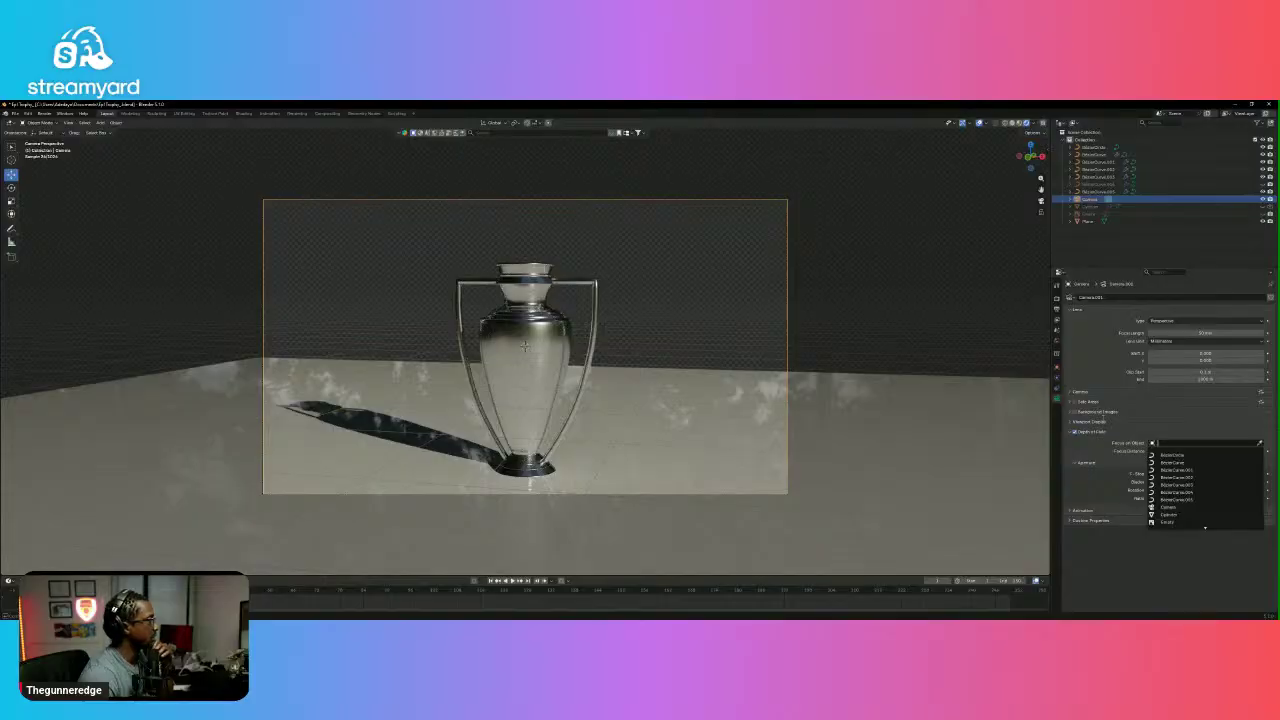
left_click(1259, 443)
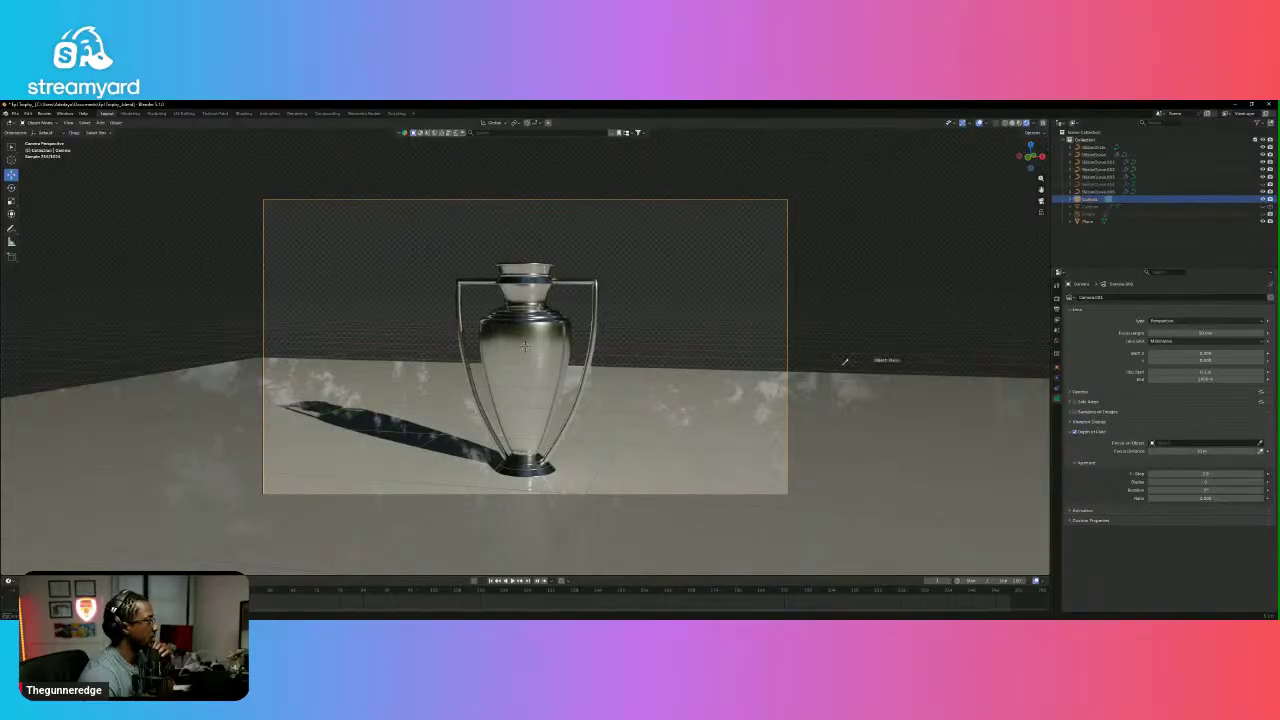
left_click(524, 346)
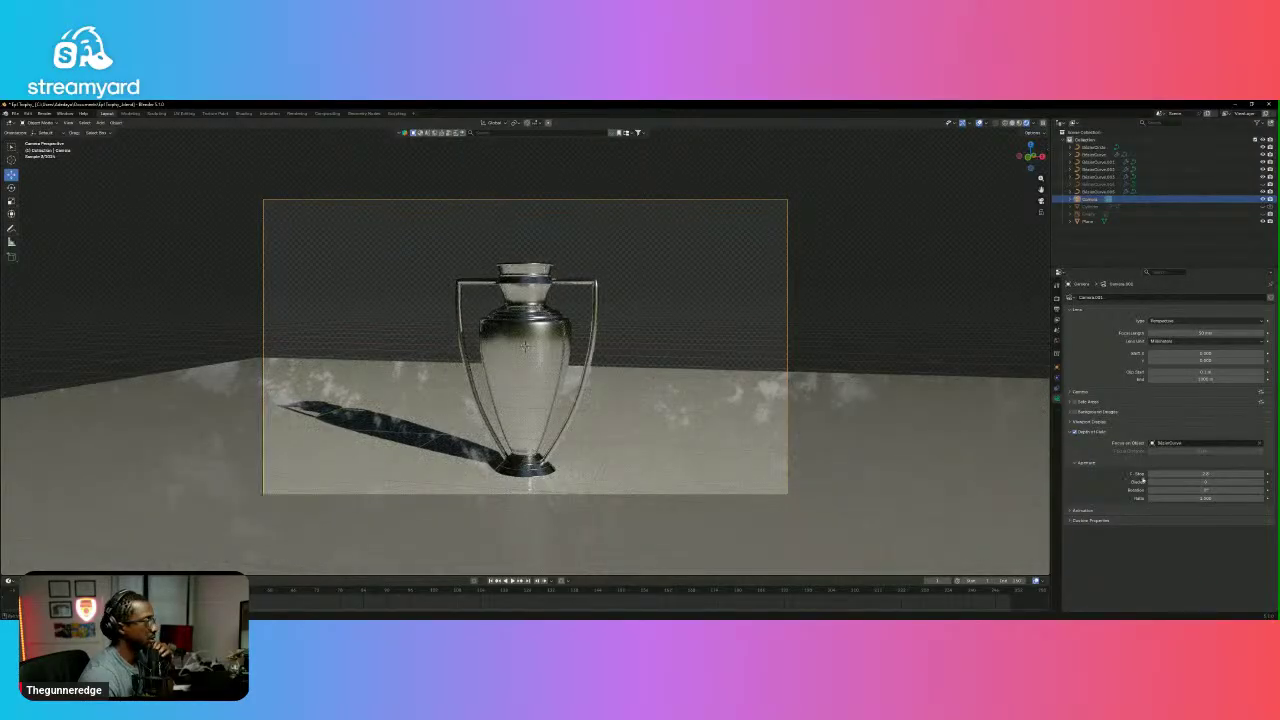
Lower the camera's F-stop to blur the floor's far edge behind the trophy, and check the blur up close.
mouse_move(1214, 474)
left_mouse_down()
mouse_move(1178, 474)
mouse_move(1189, 474)
left_mouse_up()
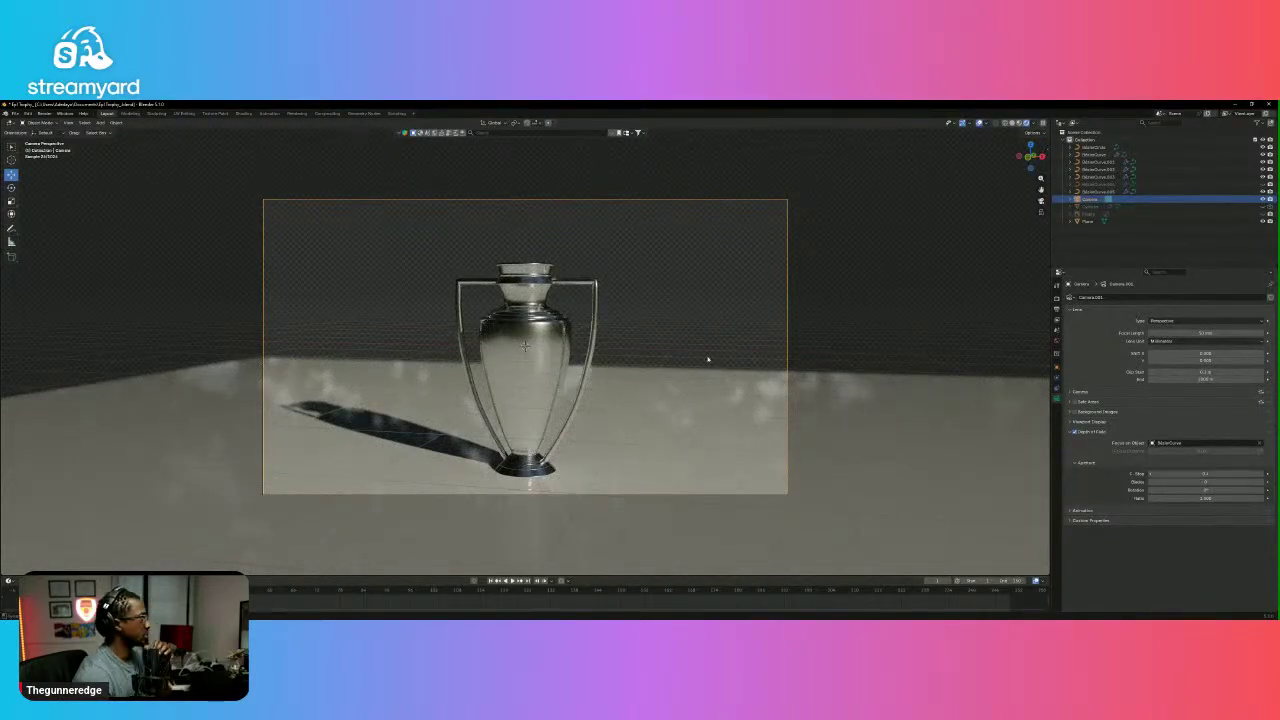
scroll(710, 360, "up", 3)
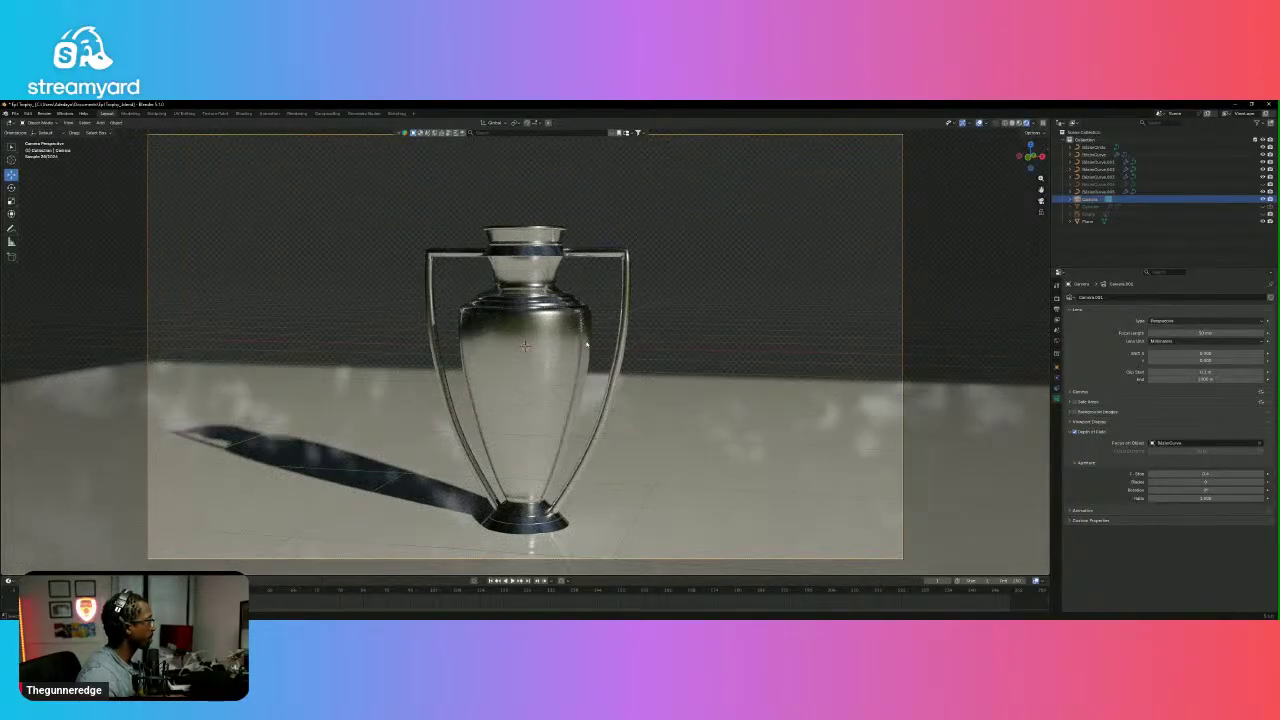
scroll(884, 335, "up", 2)
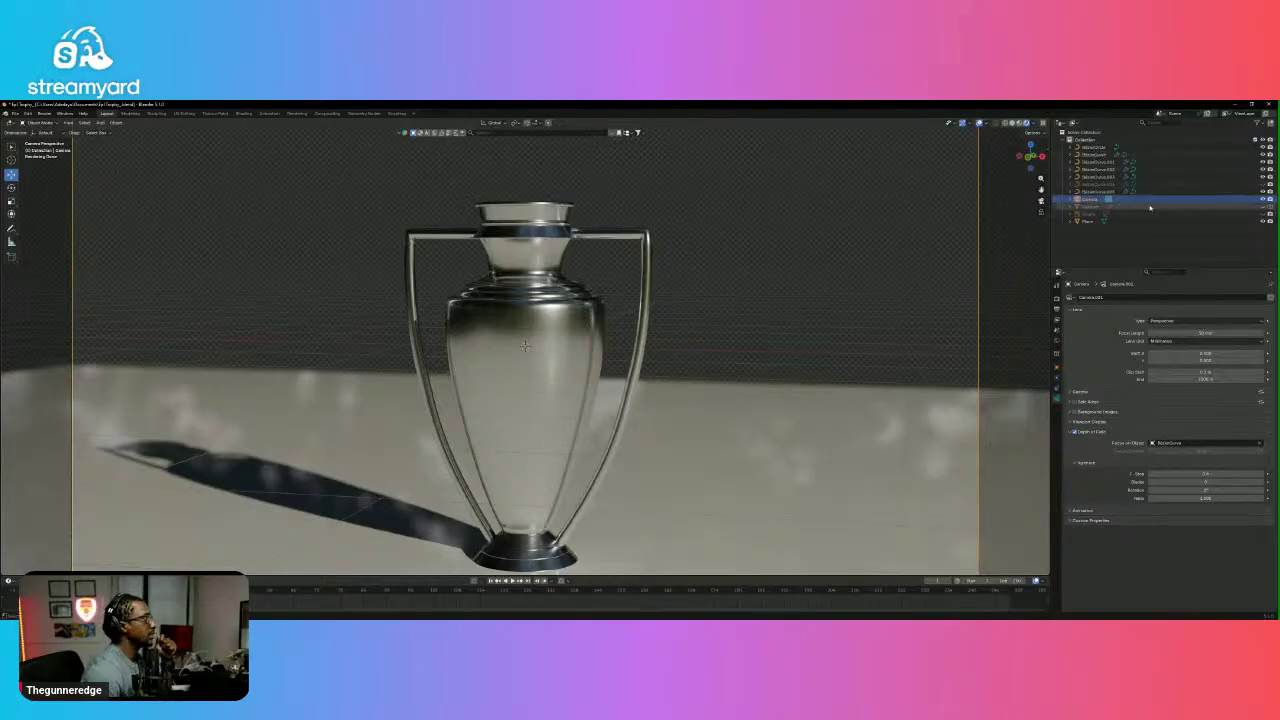
Show the reference drawing again in front view, compare the trophy with it and select the handle curve.
left_click(1030, 157)
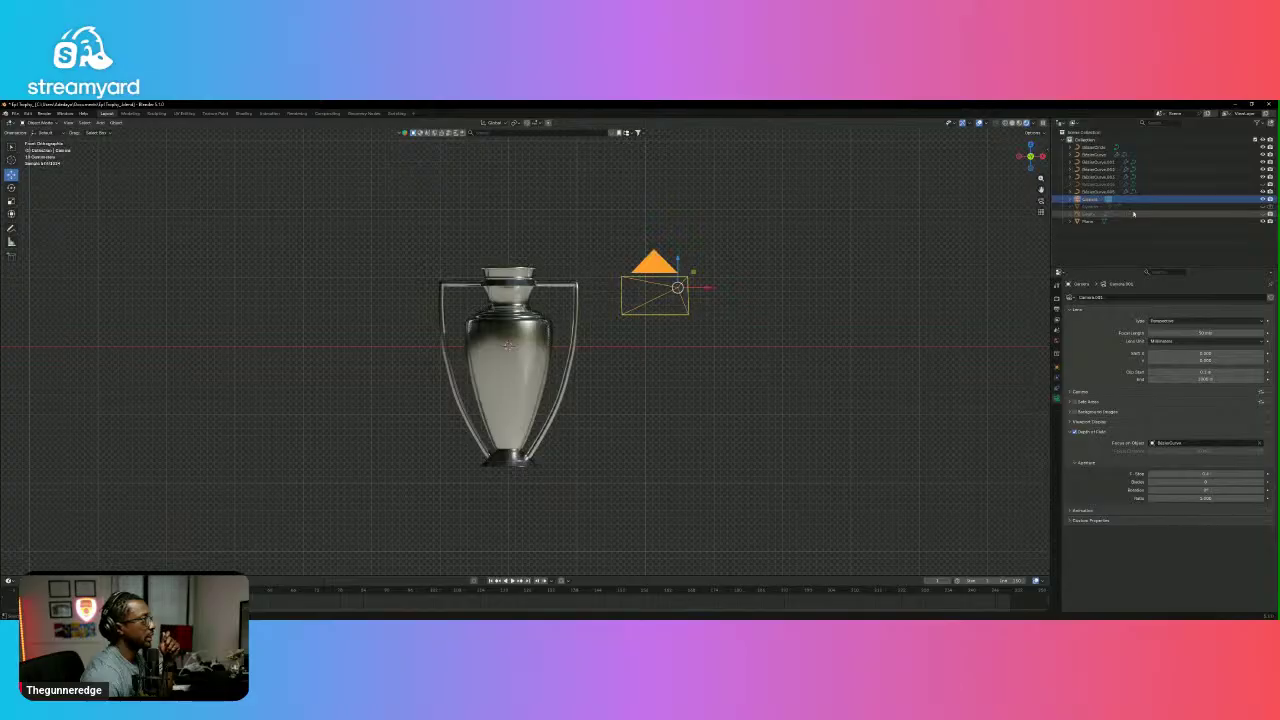
left_click(1268, 214)
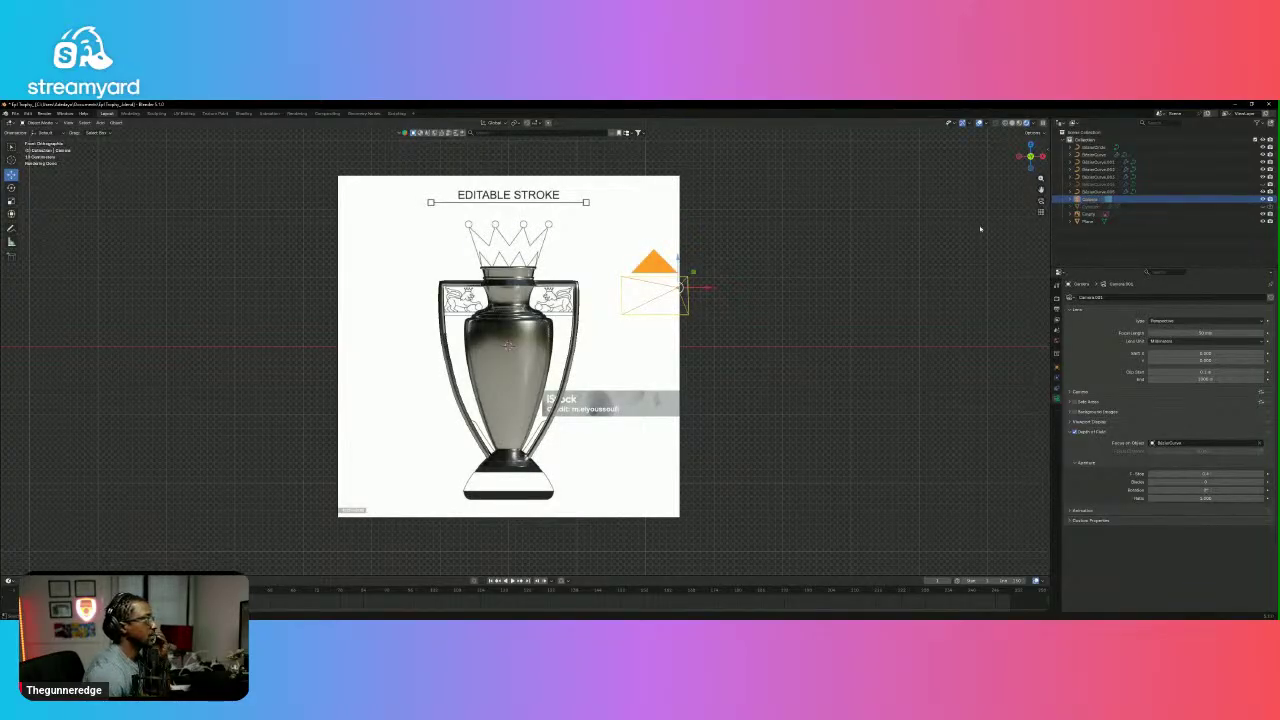
scroll(509, 330, "up", 5)
scroll(507, 360, "down", 2)
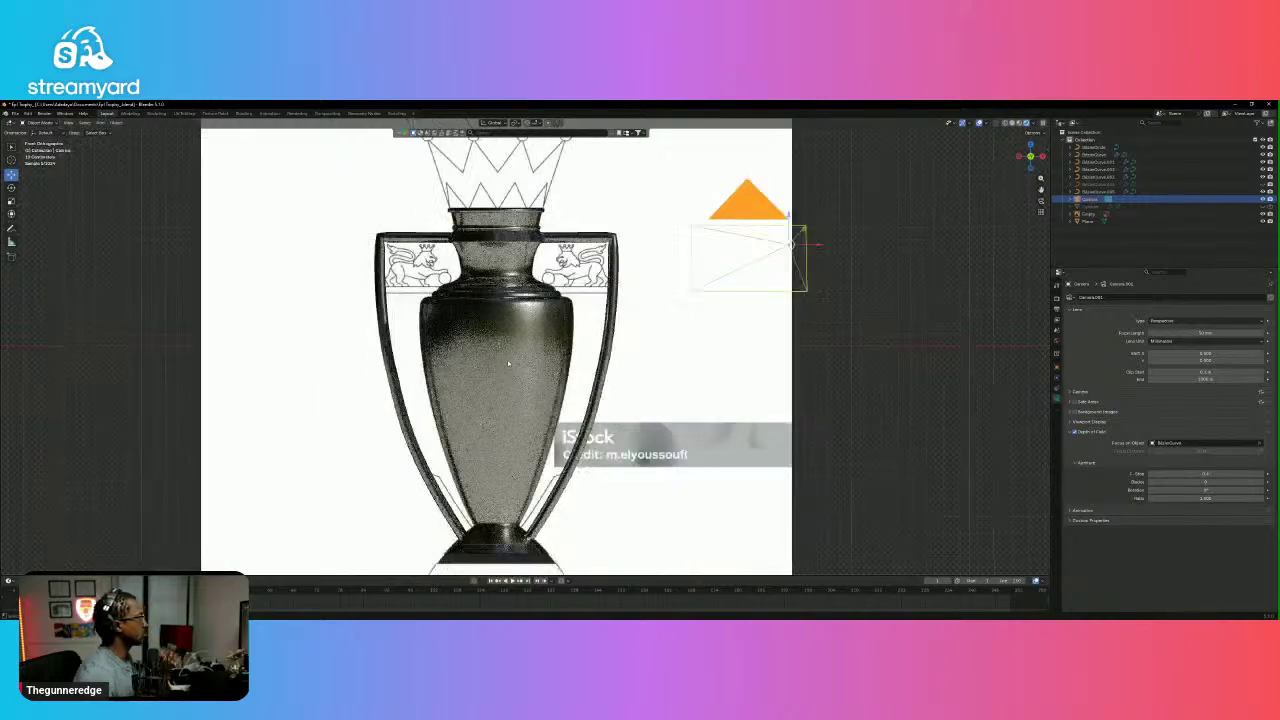
scroll(506, 373, "up", 4)
scroll(506, 372, "down", 3)
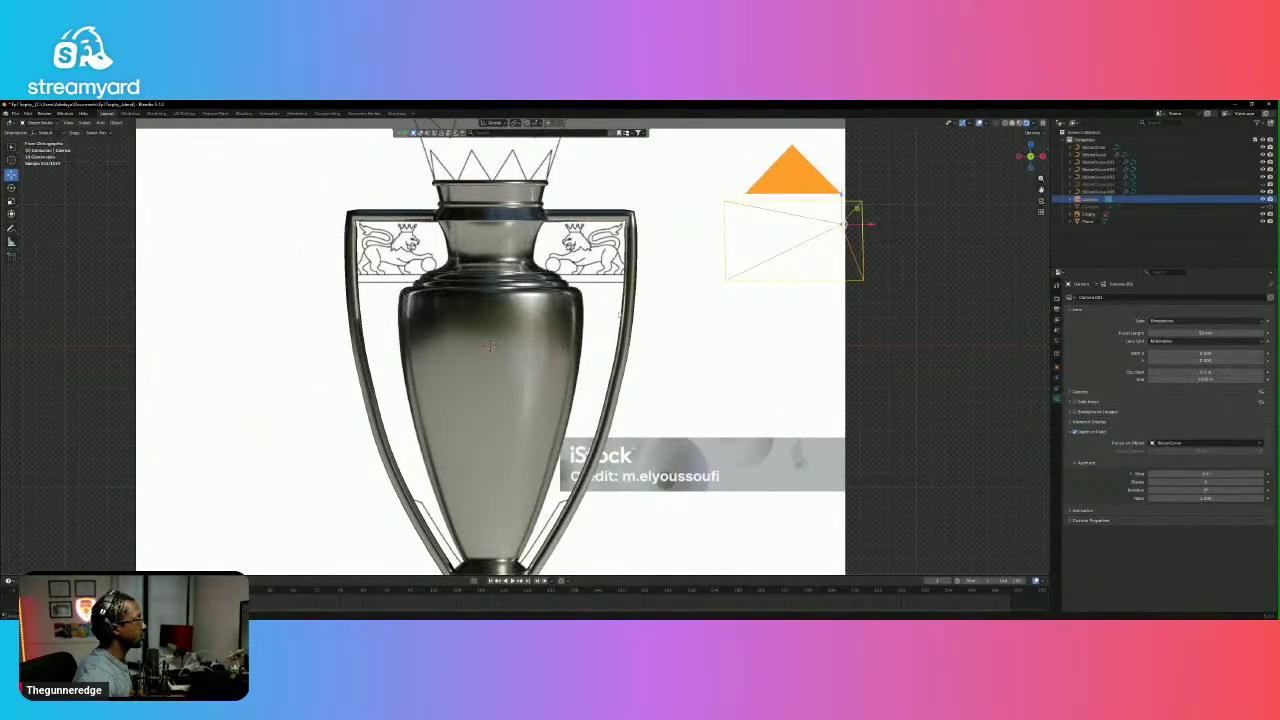
left_click(626, 313)
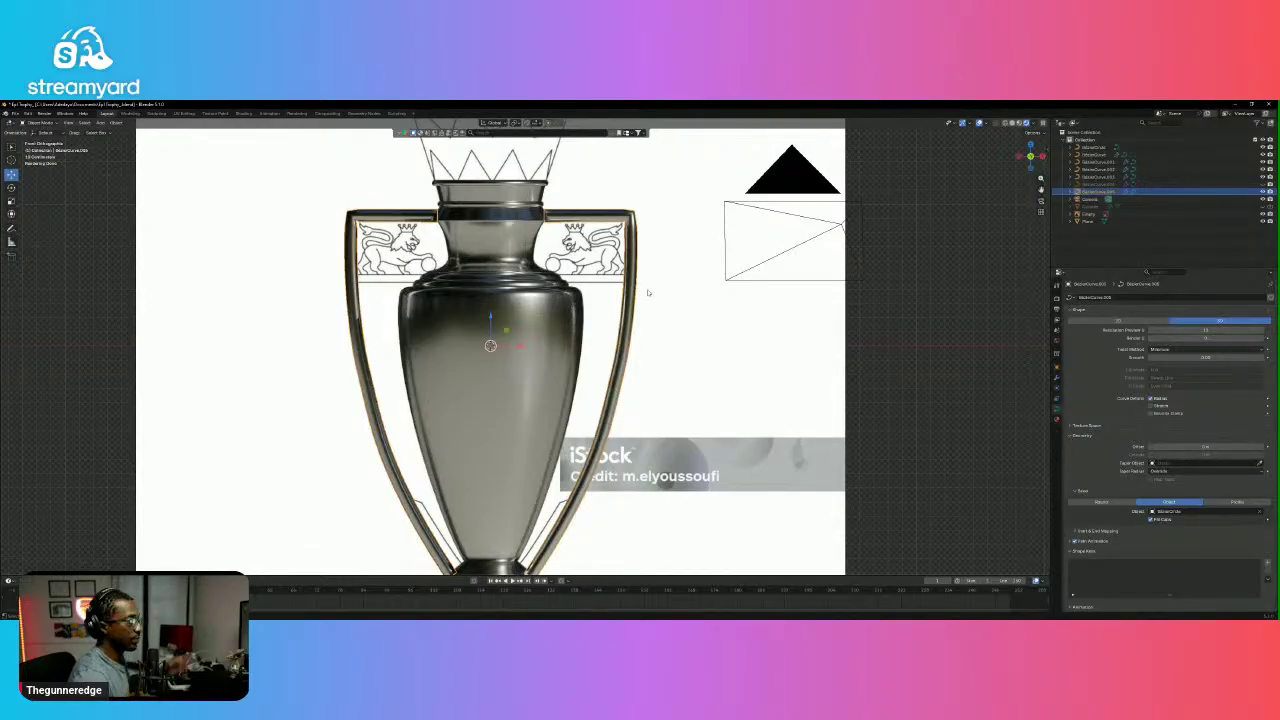
scroll(610, 278, "up", 3)
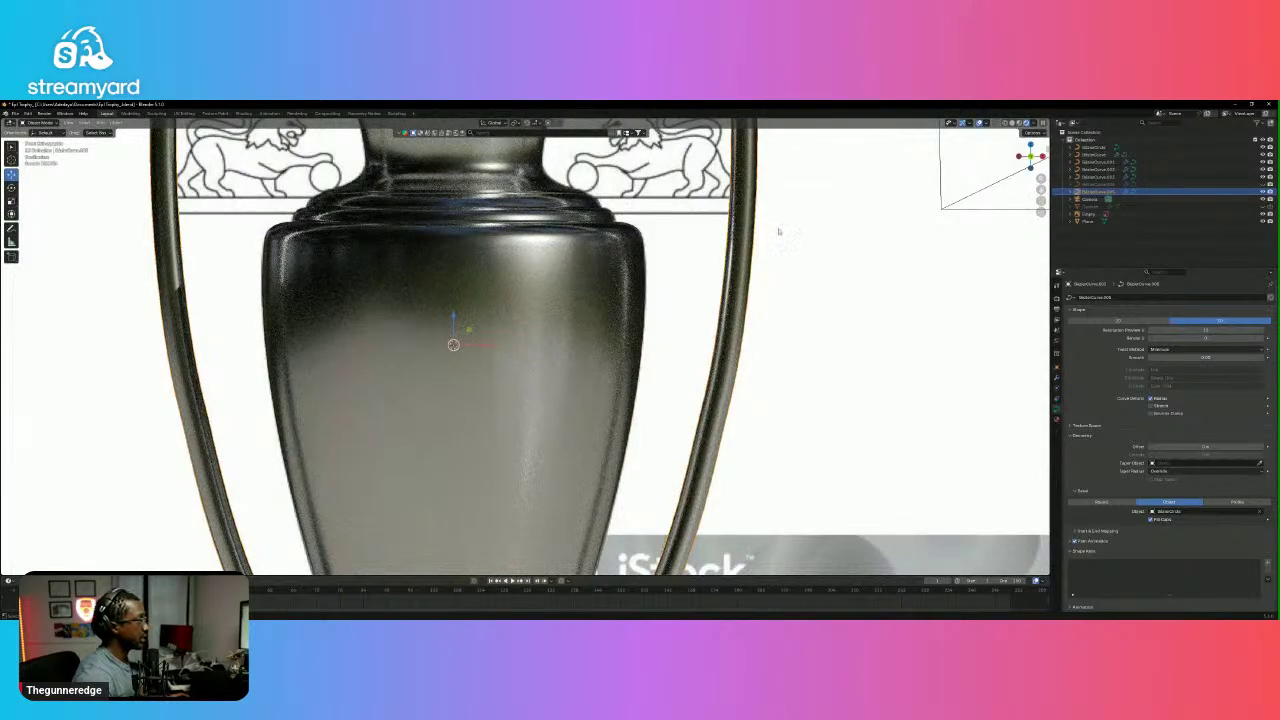
Switch to wireframe display and separate the selected part of the handle curve beside the trophy's neck into its own object.
scroll(774, 232, "down", 3)
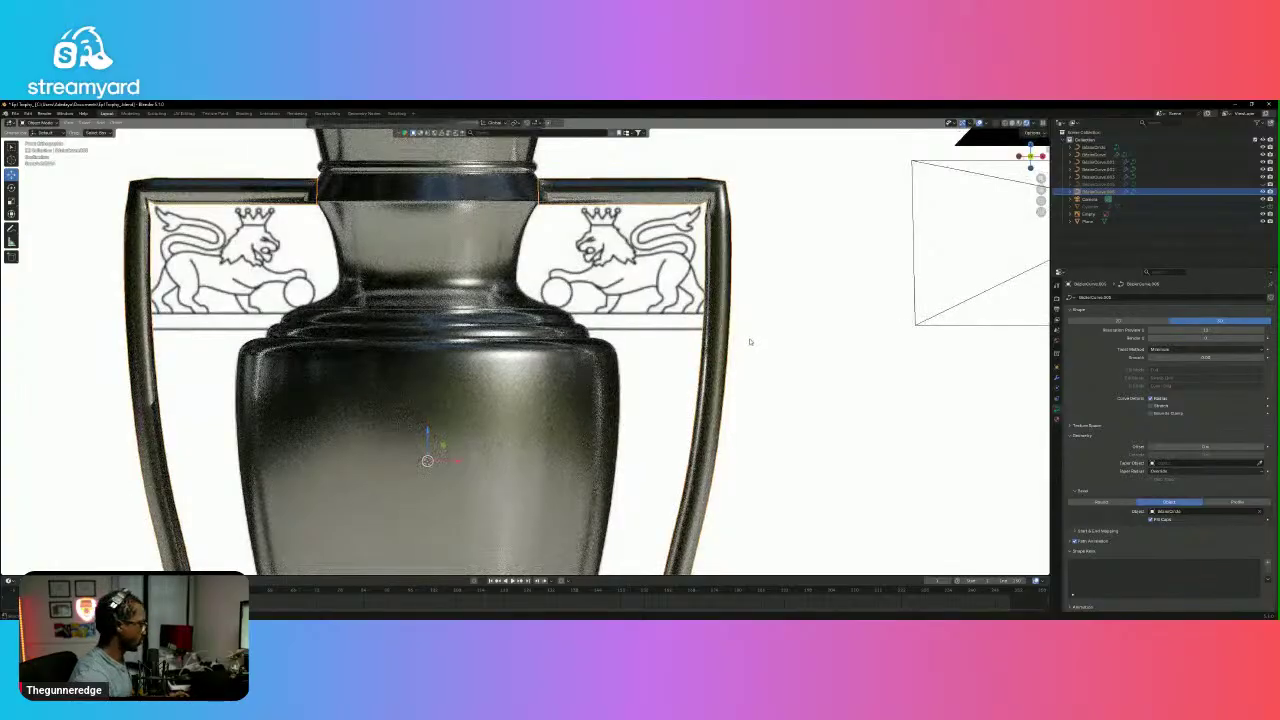
key("Tab")
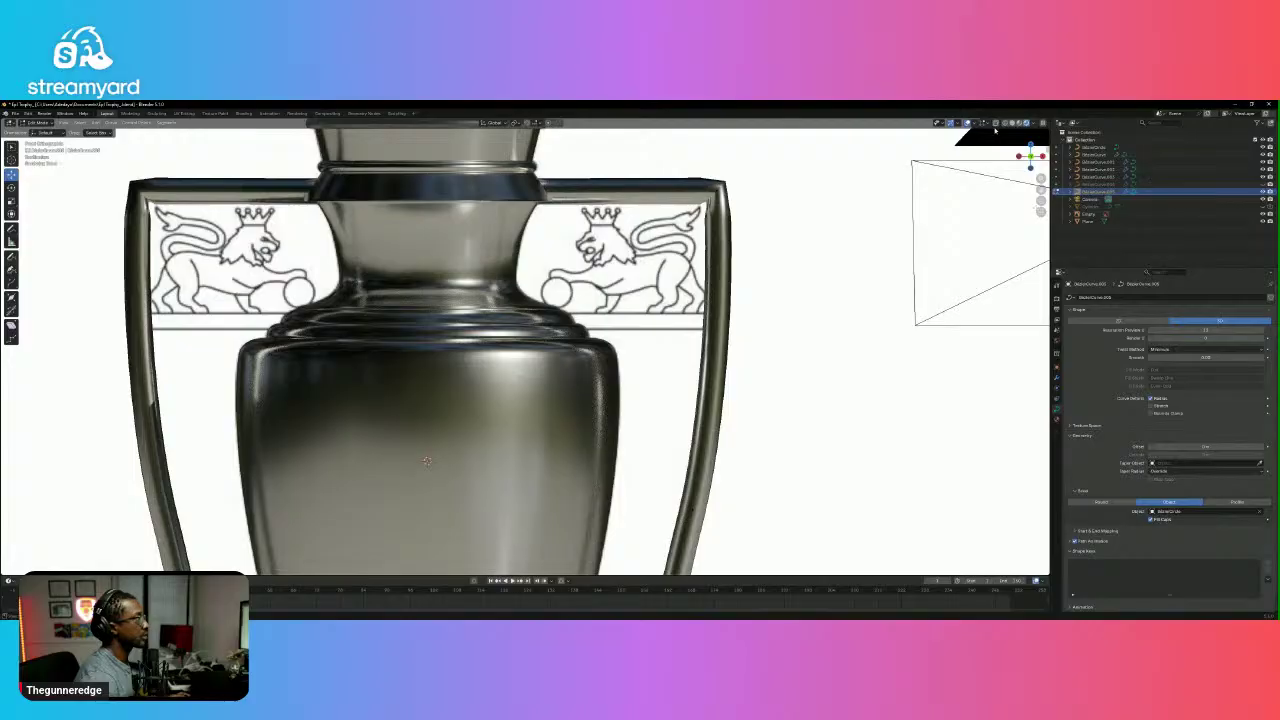
key("shift+z")
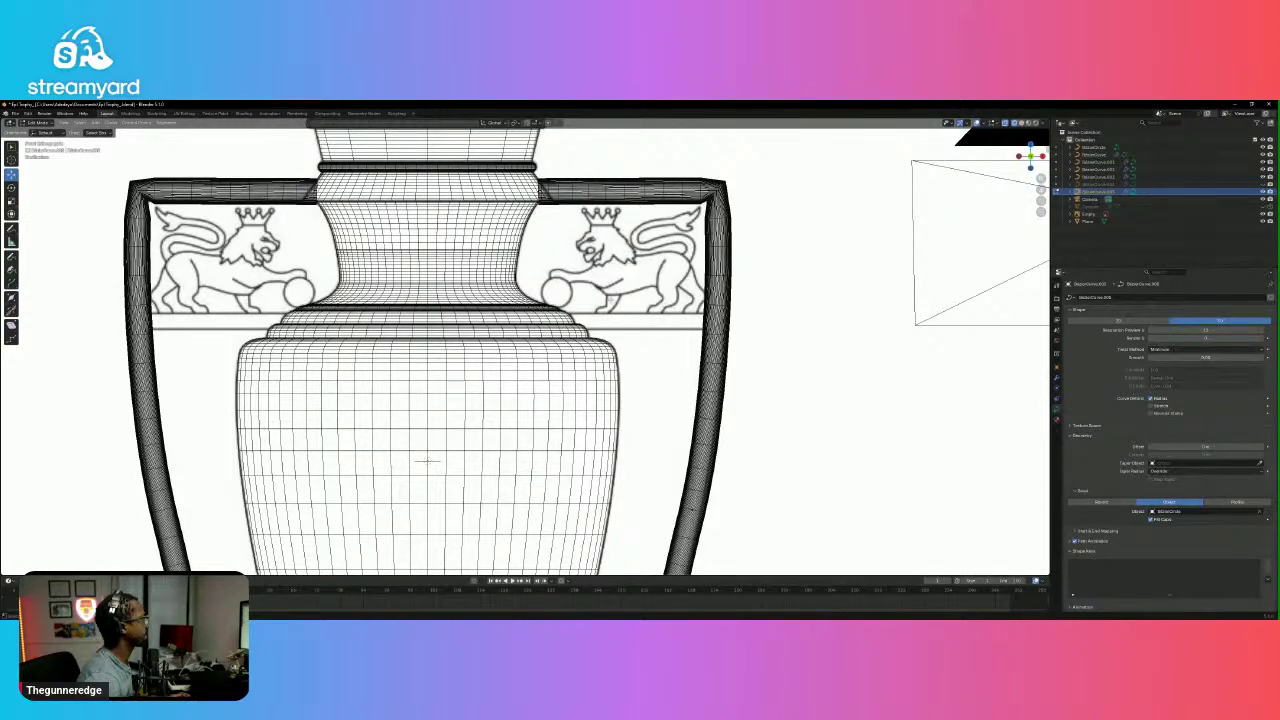
scroll(690, 312, "up", 4)
scroll(690, 312, "down", 4)
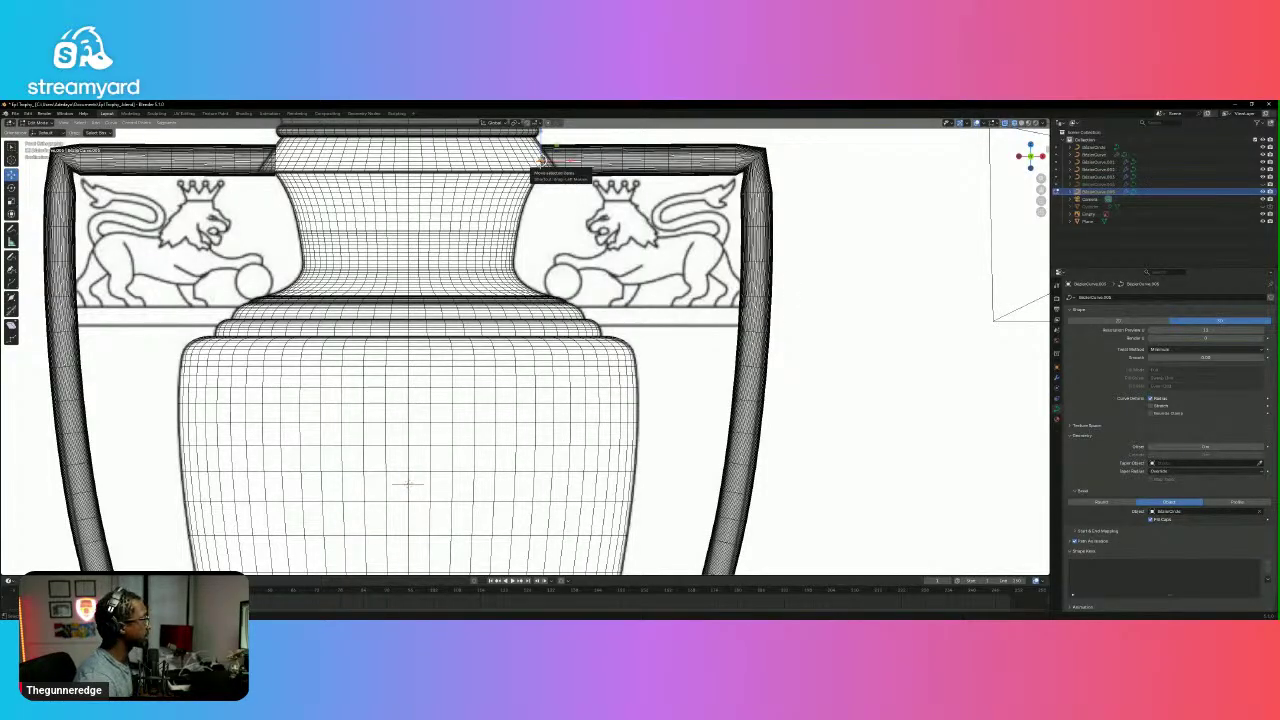
key("p")
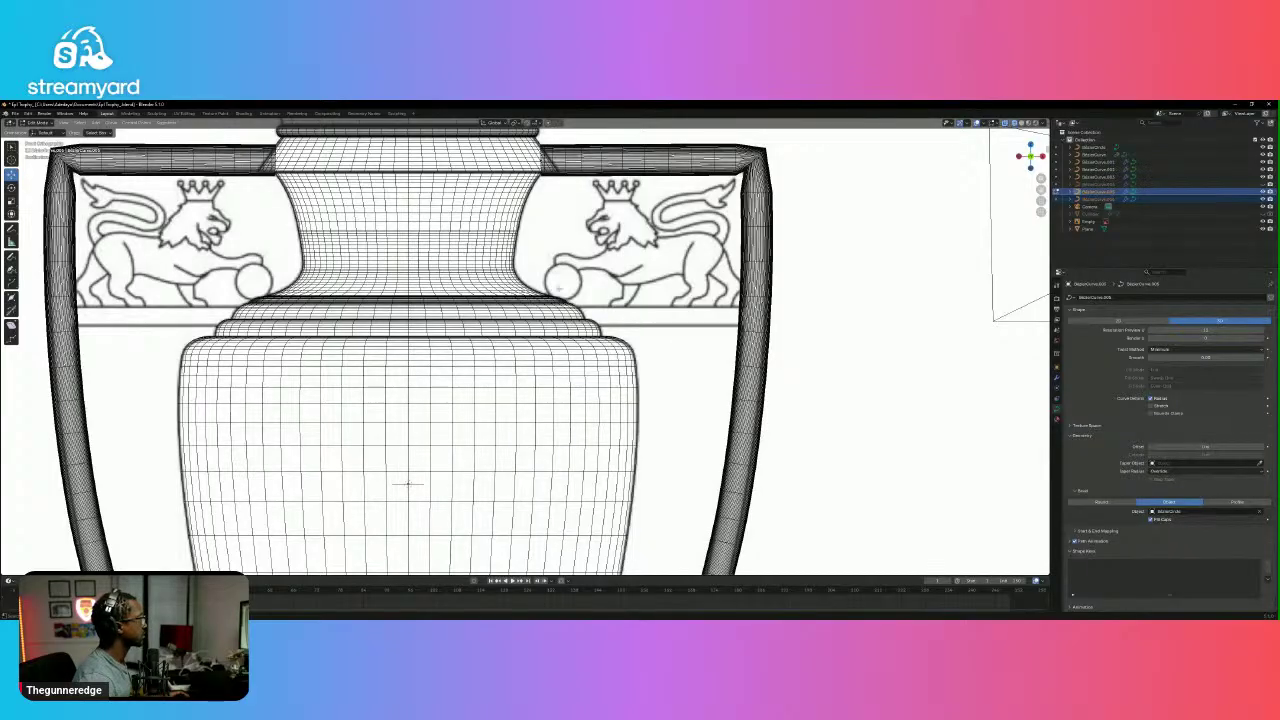
right_click(541, 163)
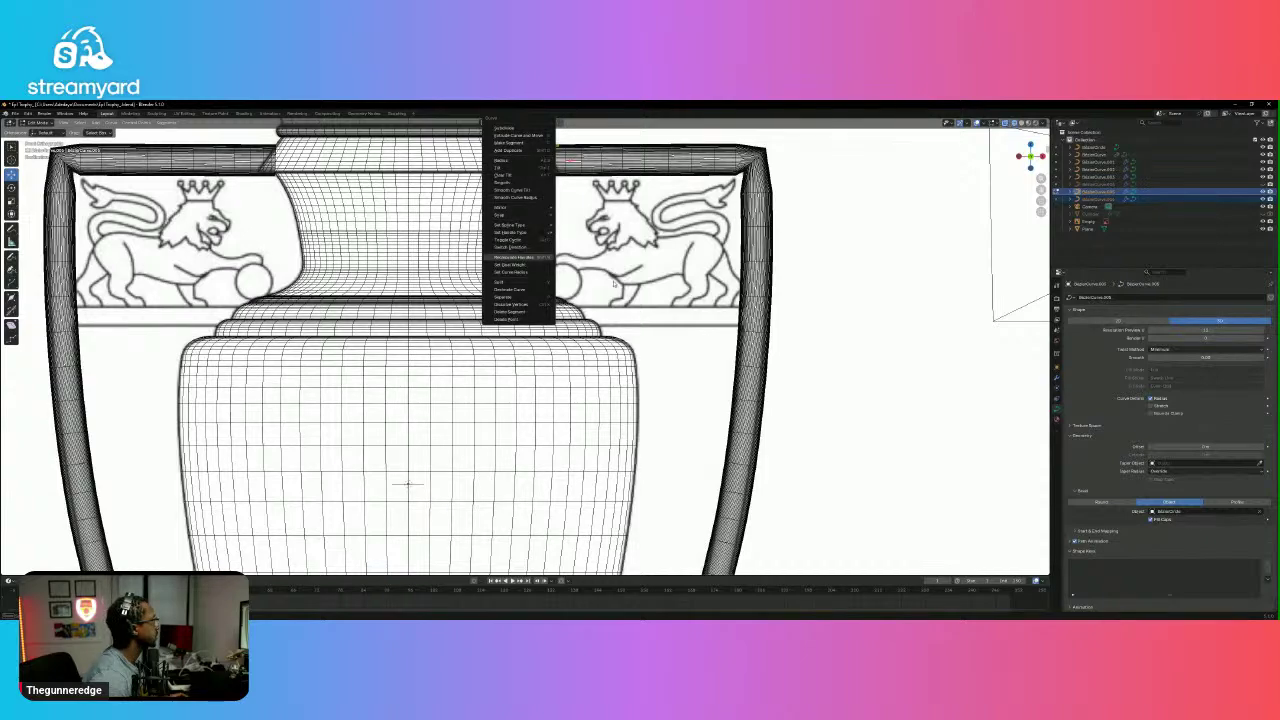
key("Tab")
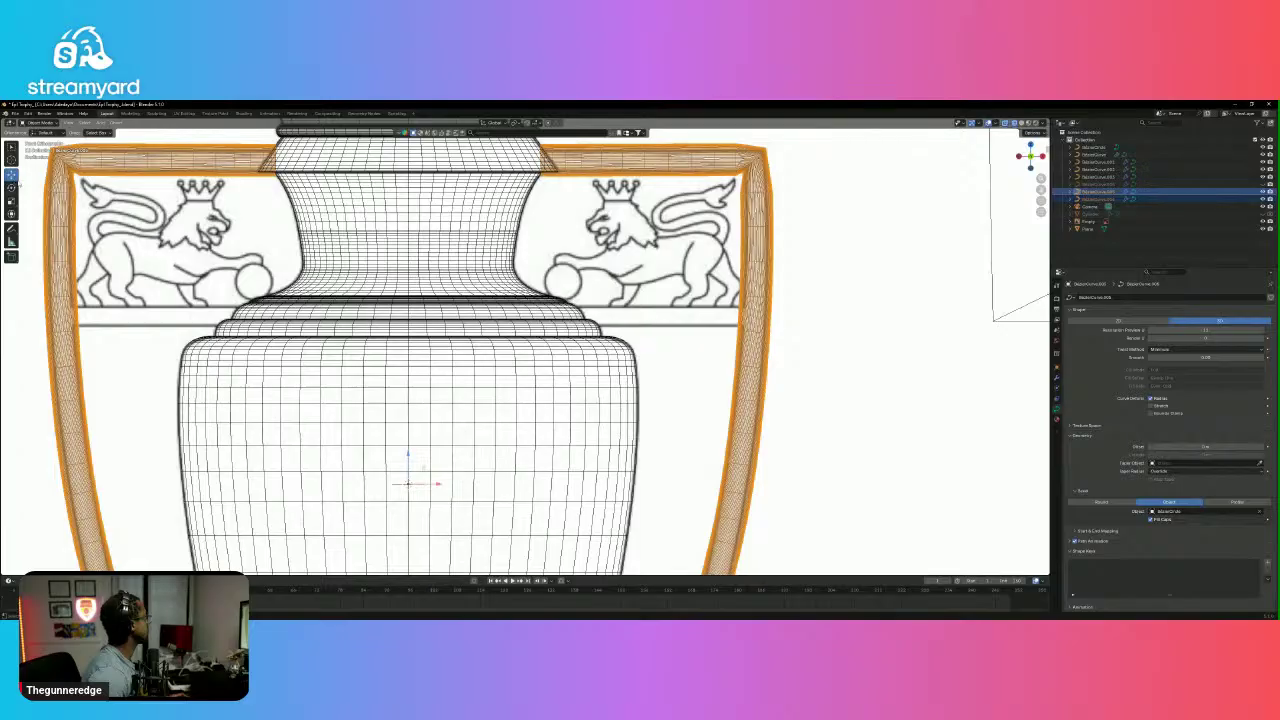
Add a new Bezier curve and move it from the trophy's centre up toward the right-hand lion panel of the reference drawing.
left_click(656, 345)
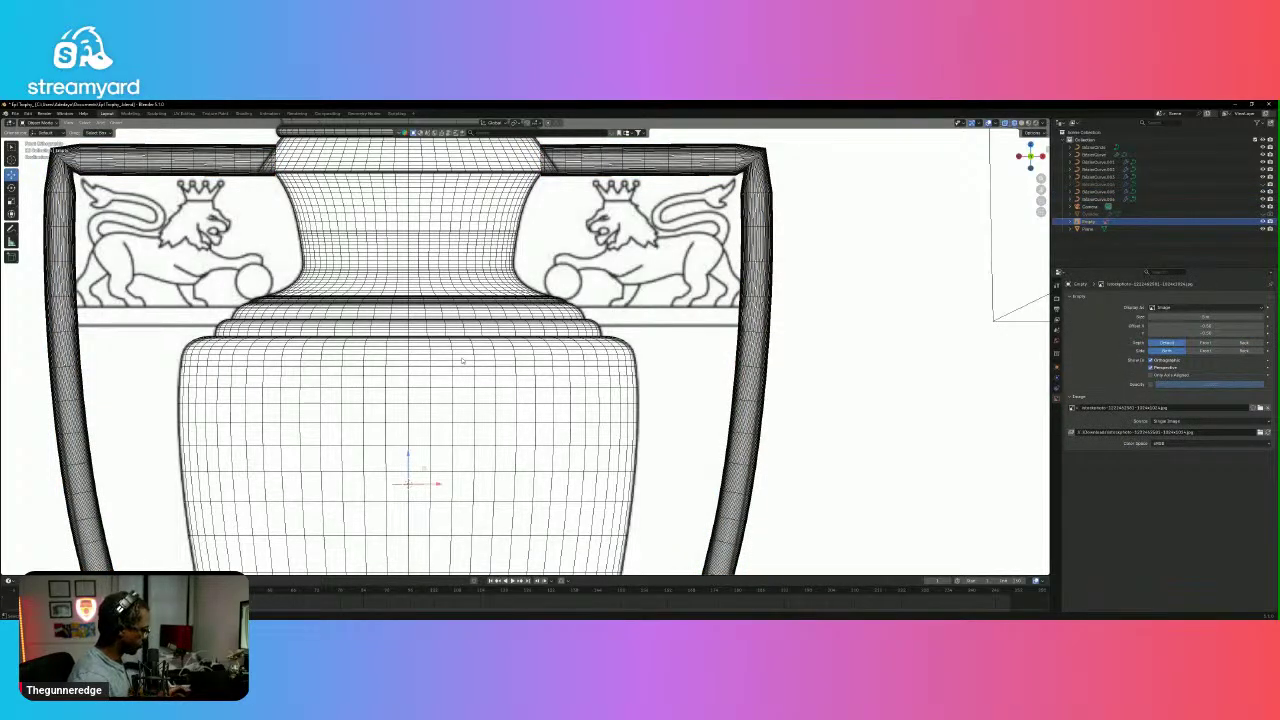
key("shift+a")
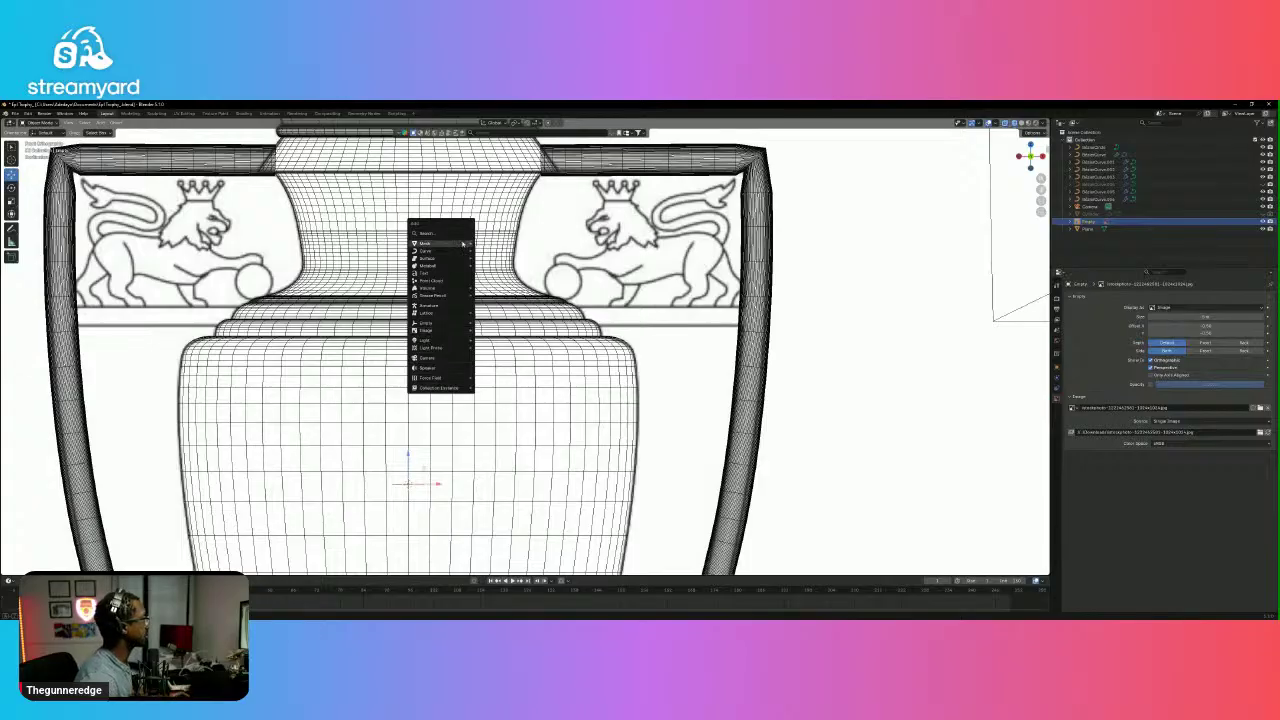
mouse_move(440, 250)
left_click(492, 257)
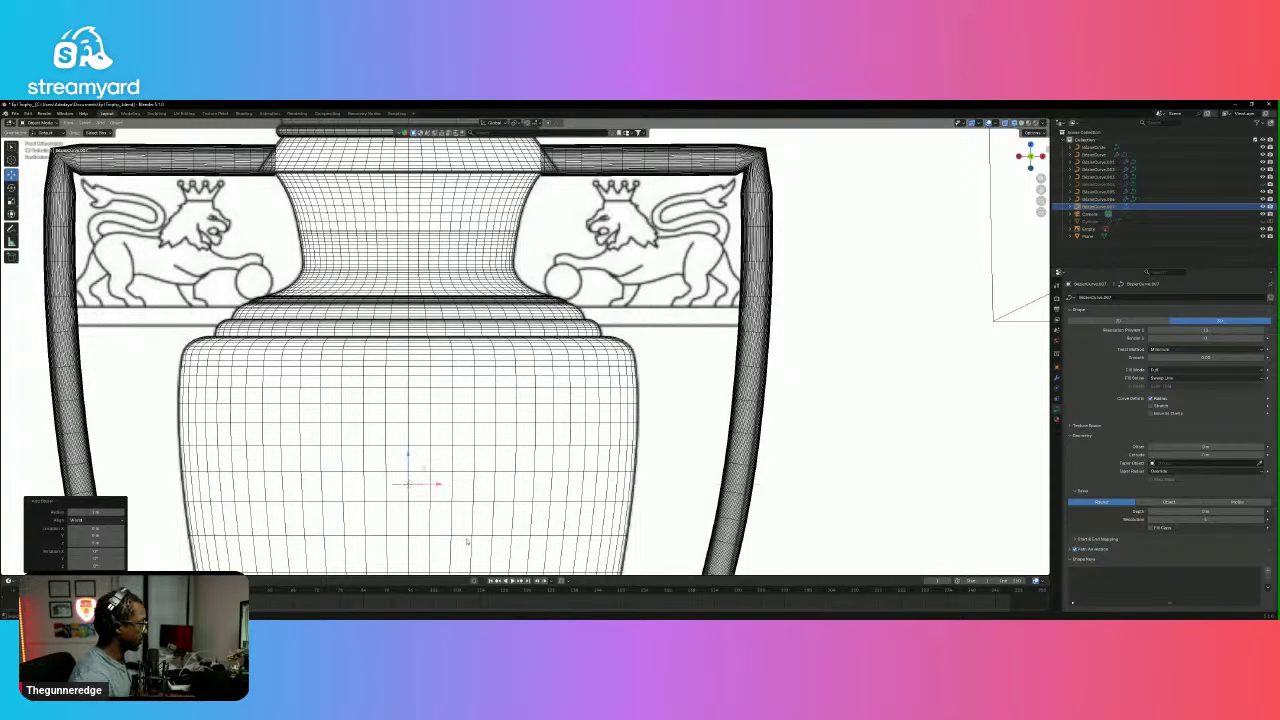
key("g")
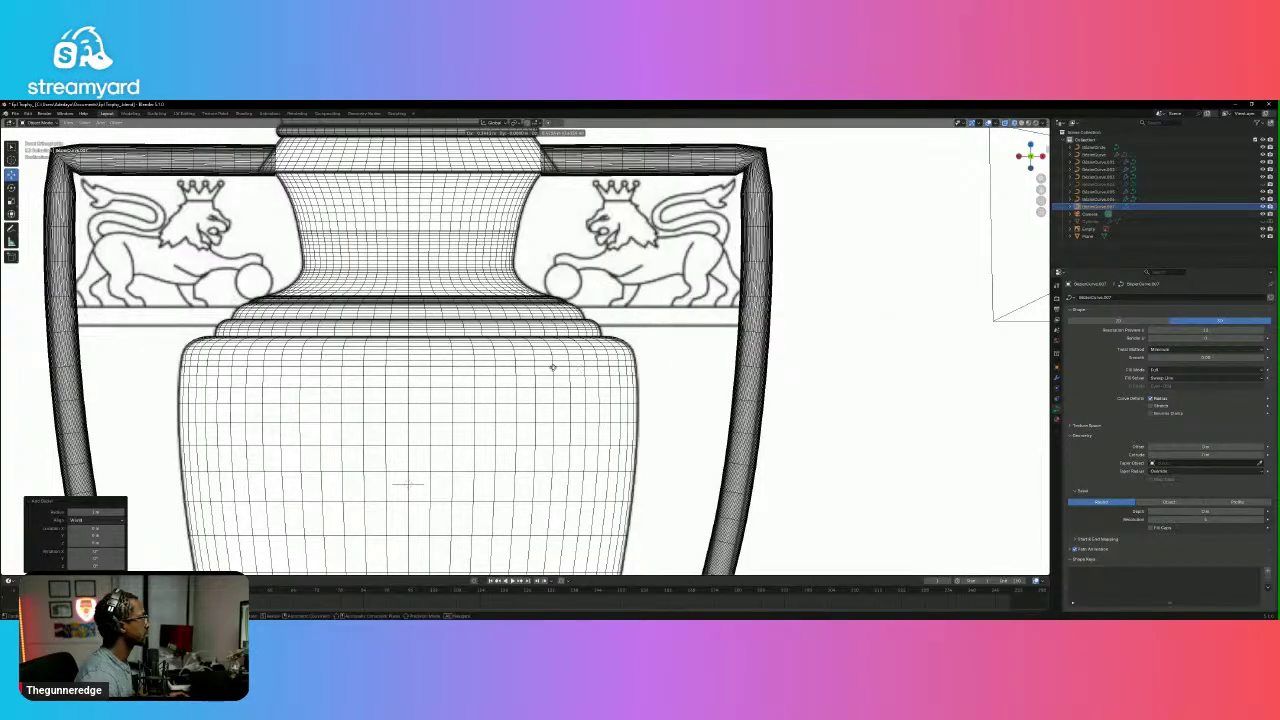
Place the new Bezier curve on the line beneath the lions and set its left endpoint's handle type to Vector.
left_click(478, 369)
key("Tab")
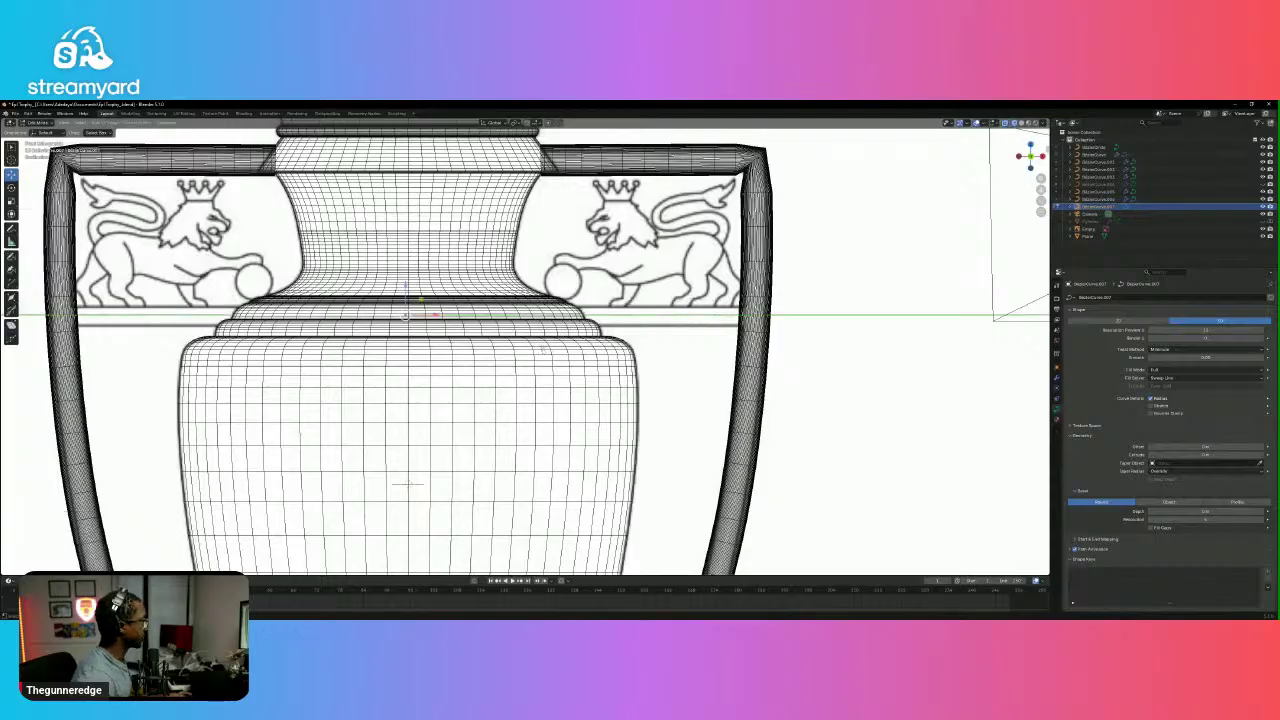
scroll(407, 484, "down", 3)
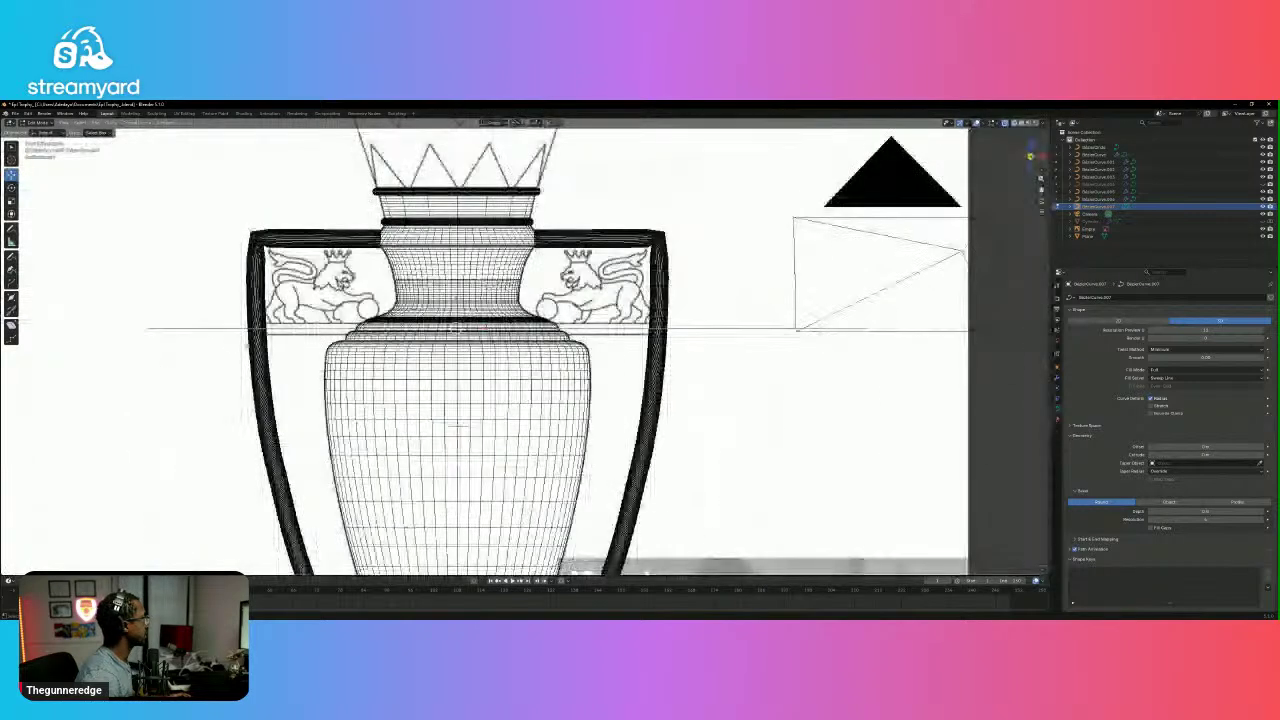
left_click_drag(335, 352, 378, 364)
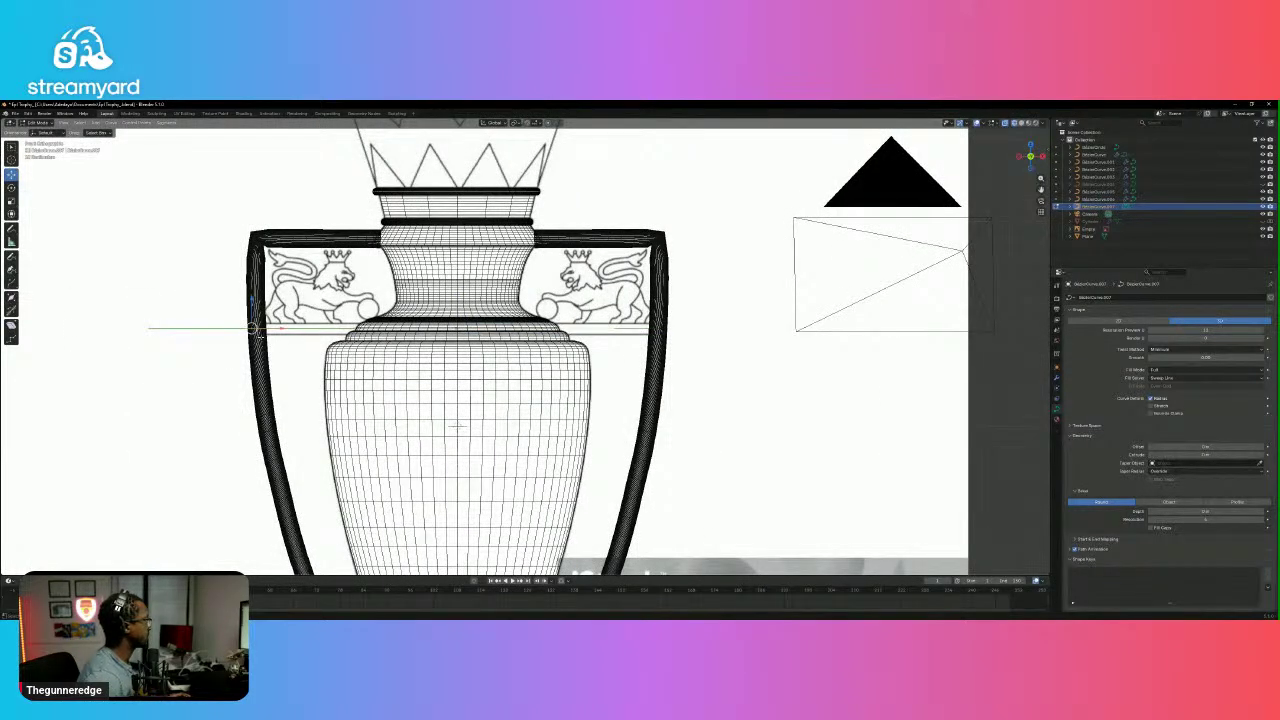
right_click(258, 336)
mouse_move(256, 330)
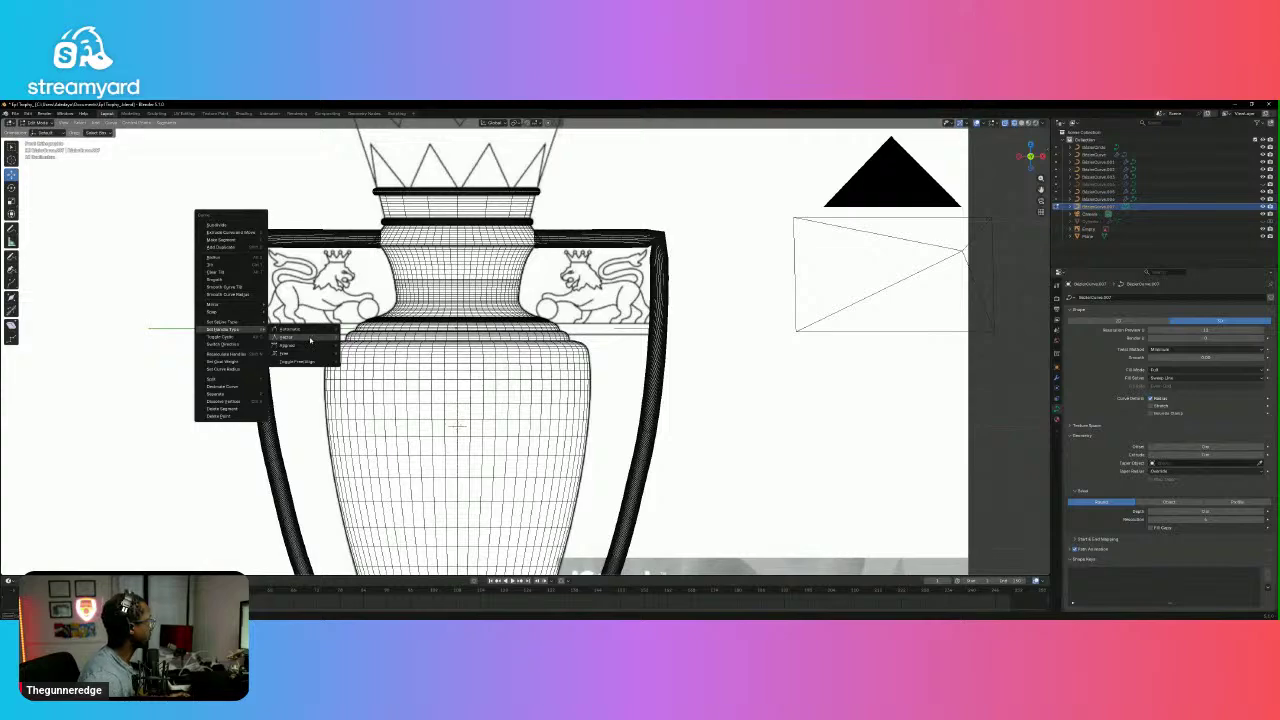
left_click(308, 338)
Pull the left endpoint's outer and inner handles in close to the point.
left_click(116, 329)
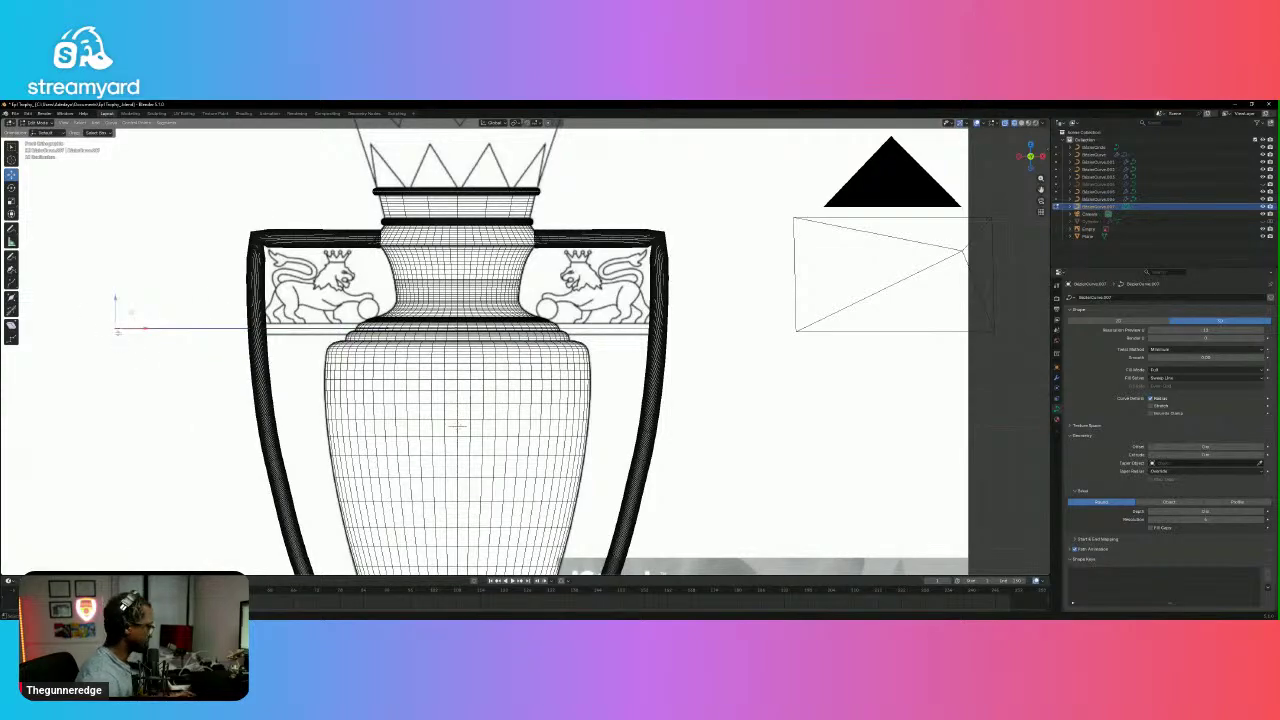
left_click_drag(118, 332, 246, 328)
left_click(278, 336)
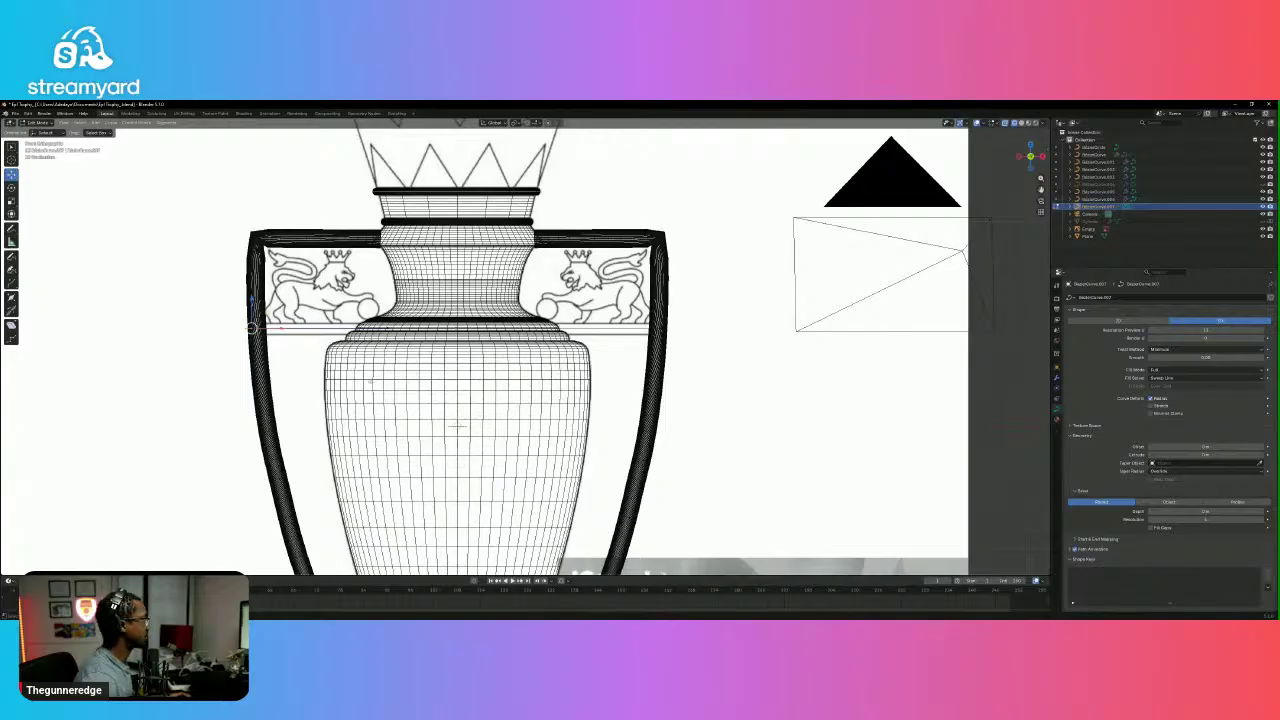
left_click(370, 381)
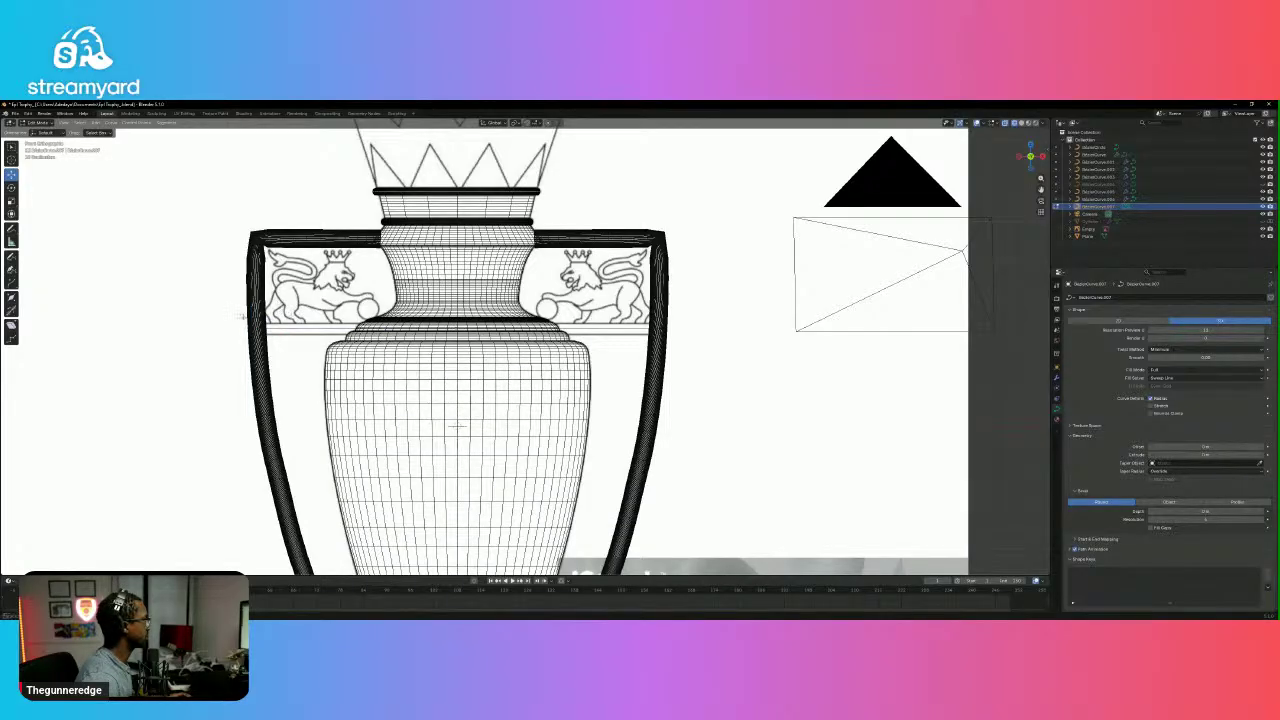
left_click(252, 328)
left_click(388, 327)
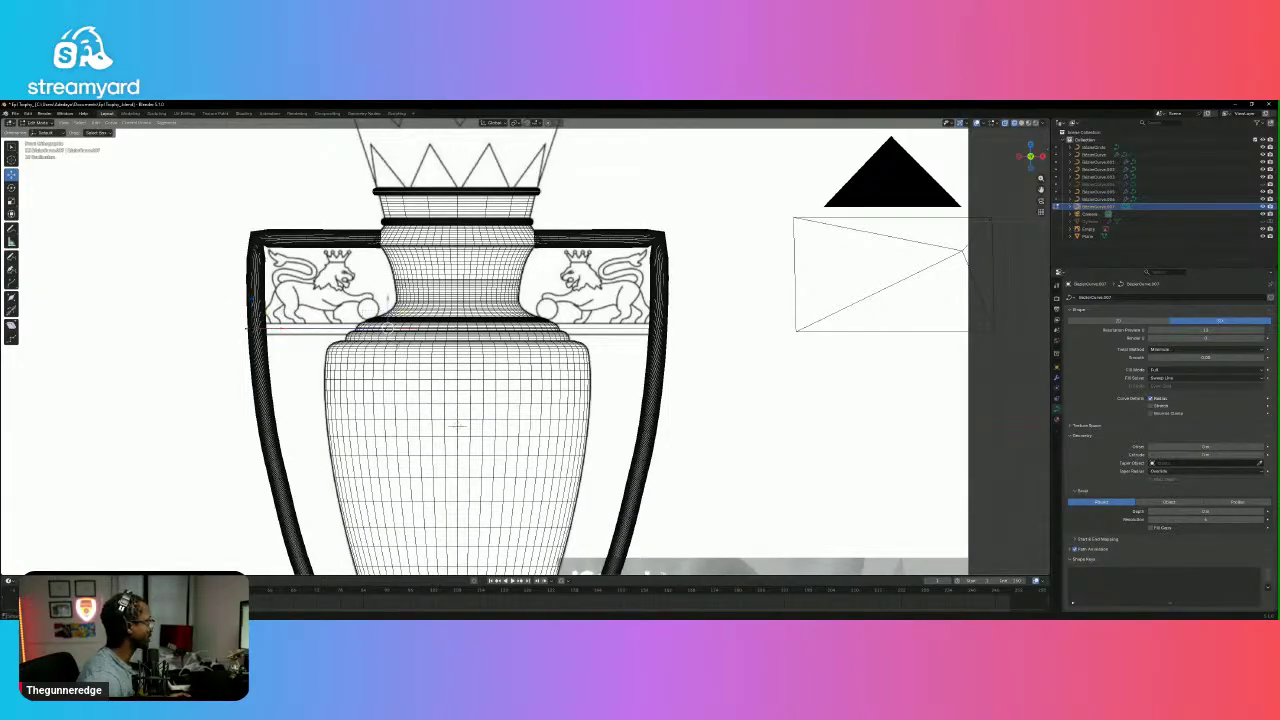
key("g")
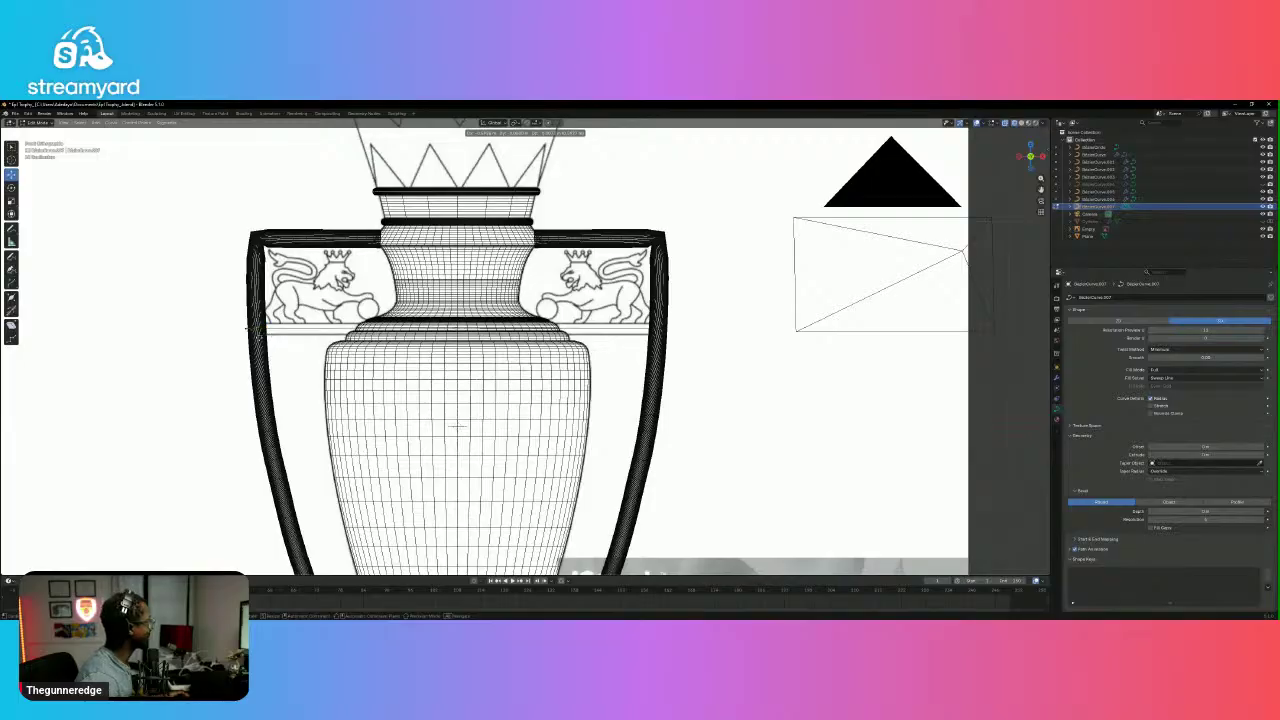
left_click(262, 335)
Move the curve's left endpoint with its handles inward along the line onto the vase's shoulder.
left_click_drag(213, 316, 273, 345)
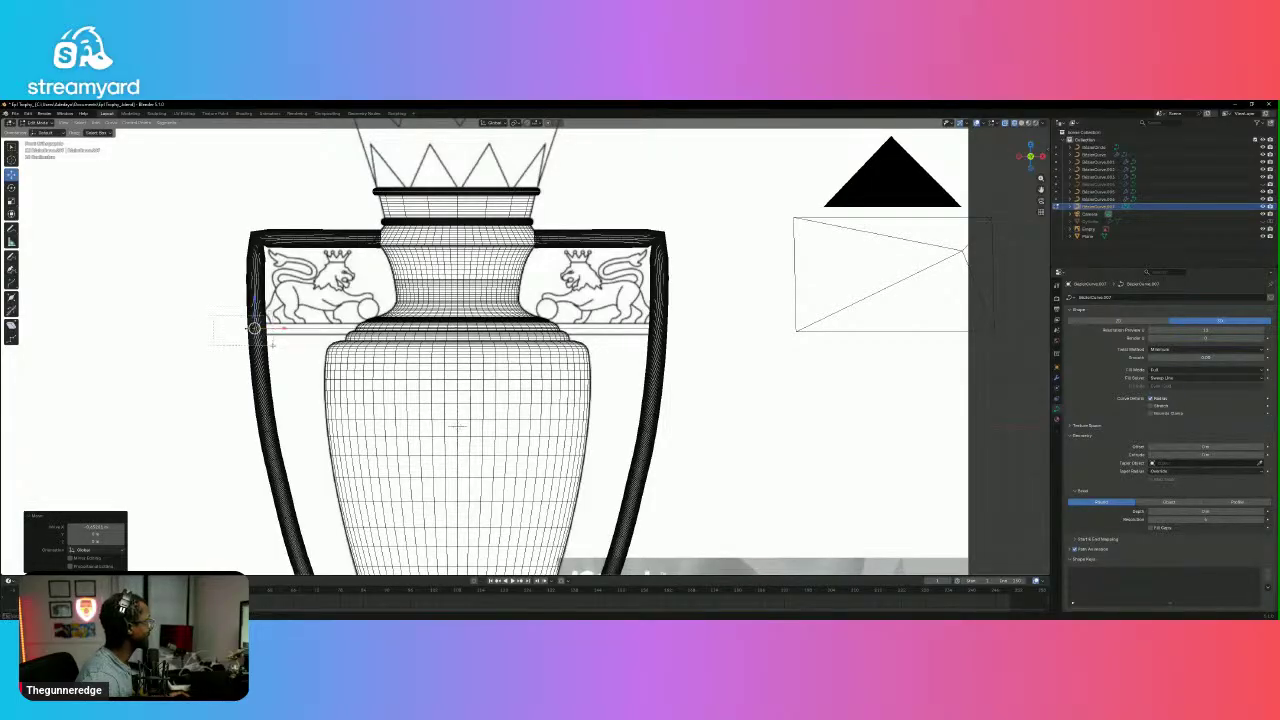
key("g")
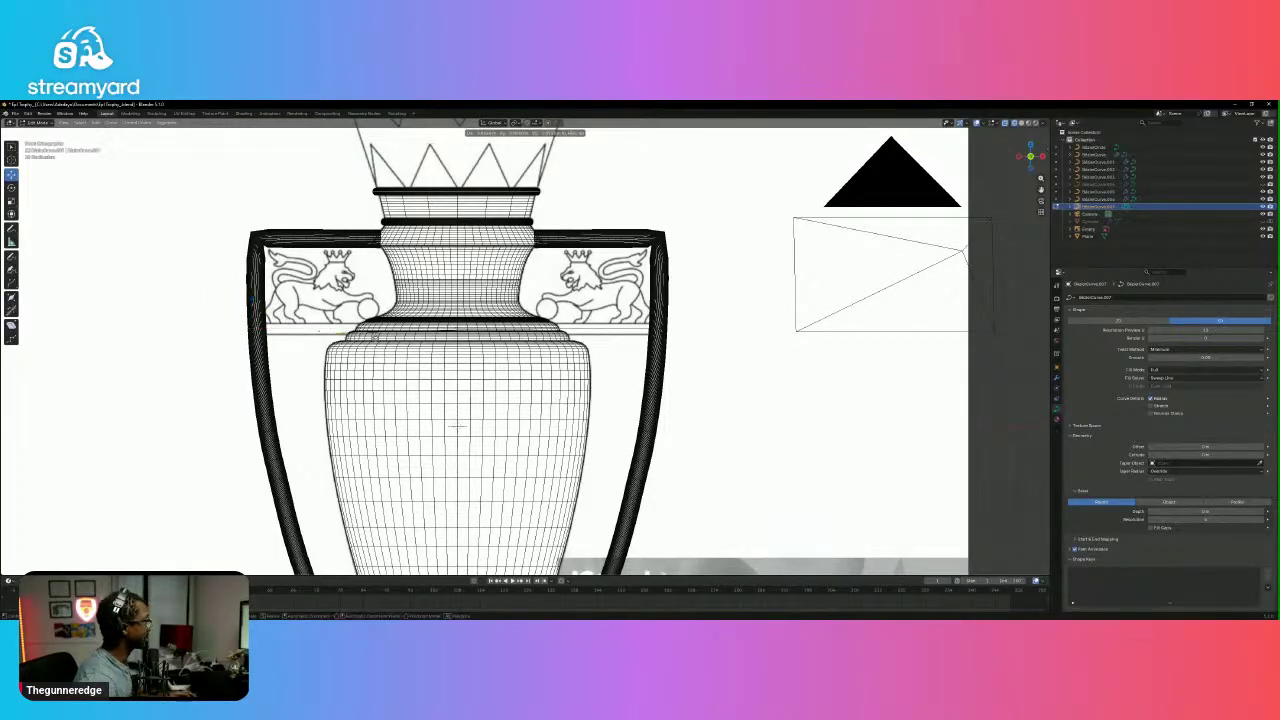
left_click(398, 328)
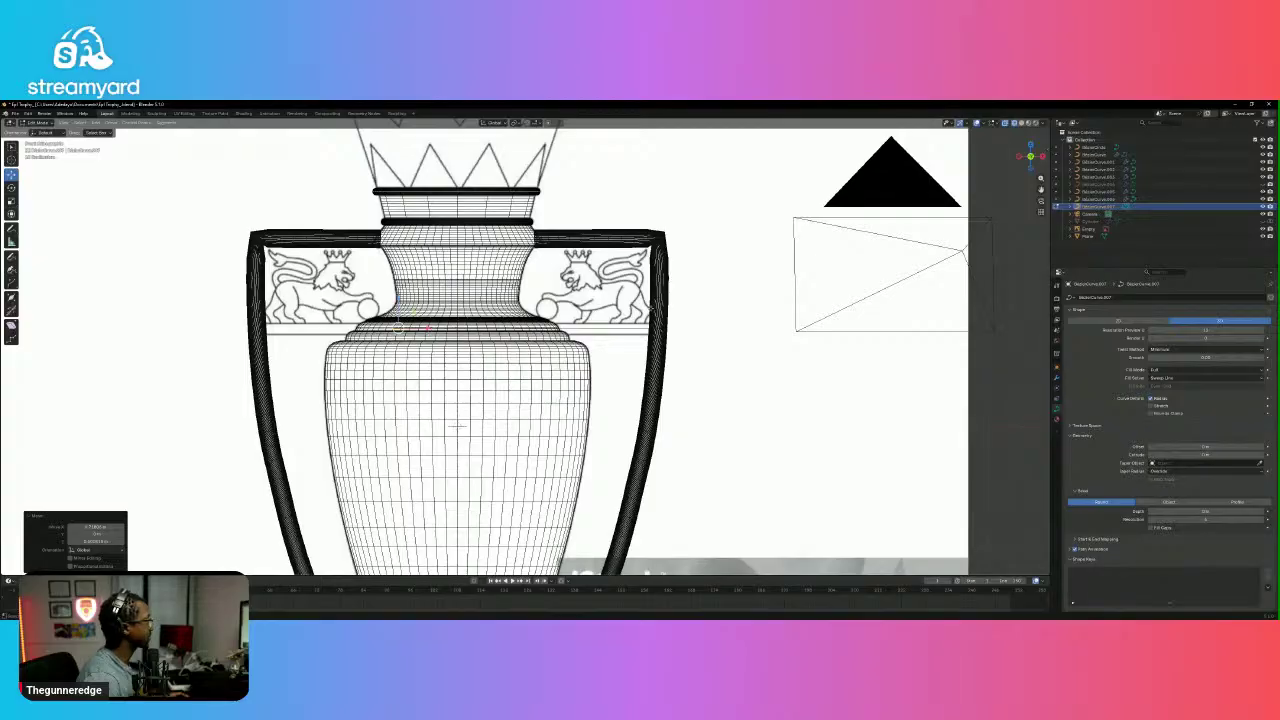
Set the curve's right endpoint to the Vector handle type and pull both its handles in onto the point.
left_click(660, 328)
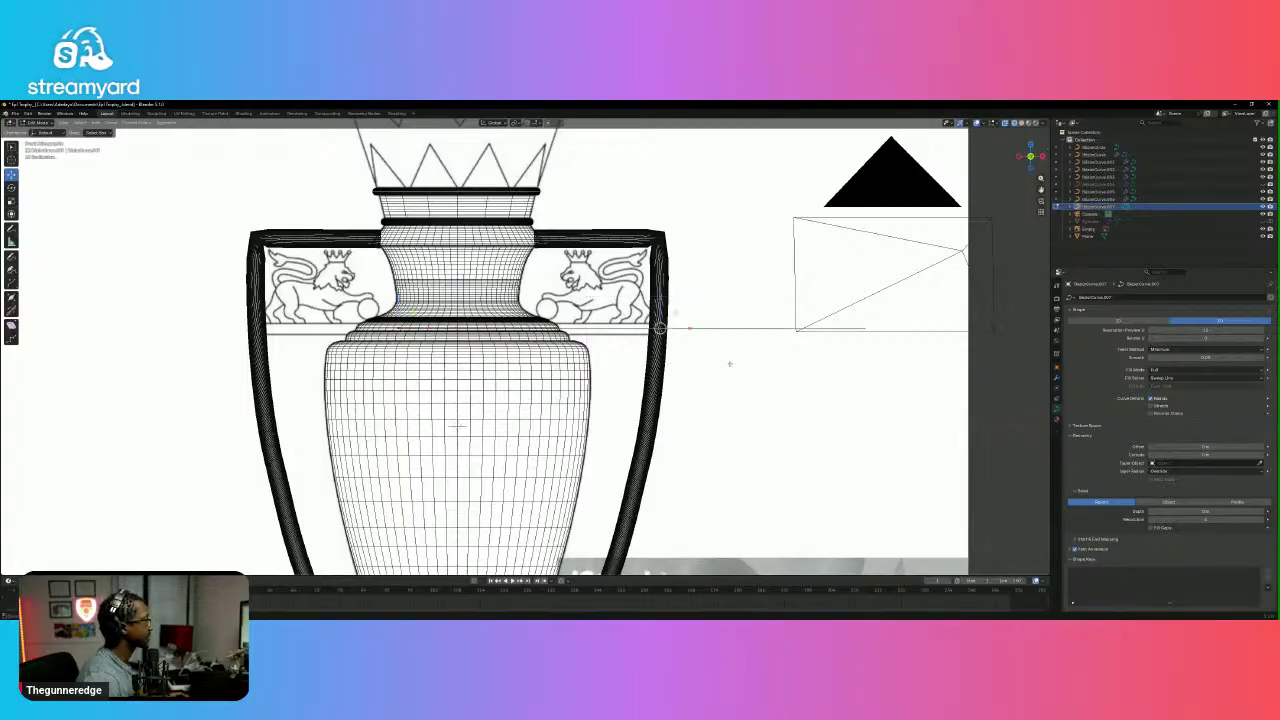
right_click(660, 328)
mouse_move(667, 330)
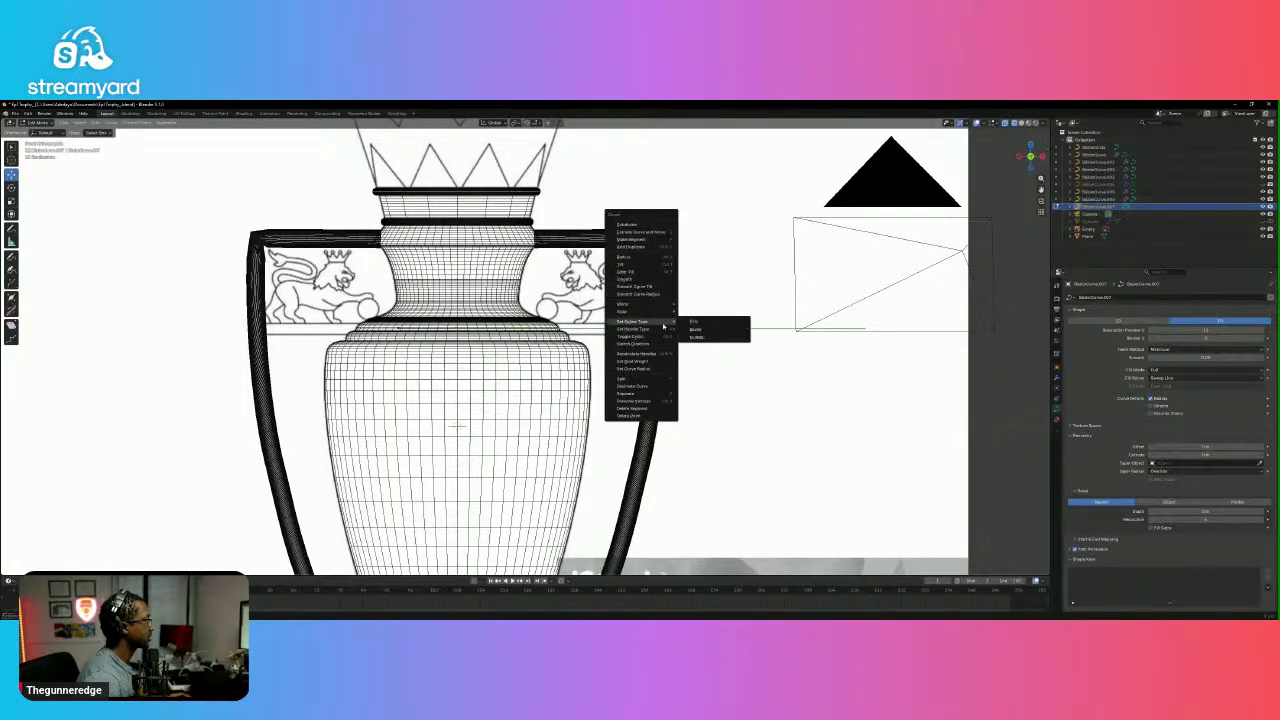
left_click(700, 337)
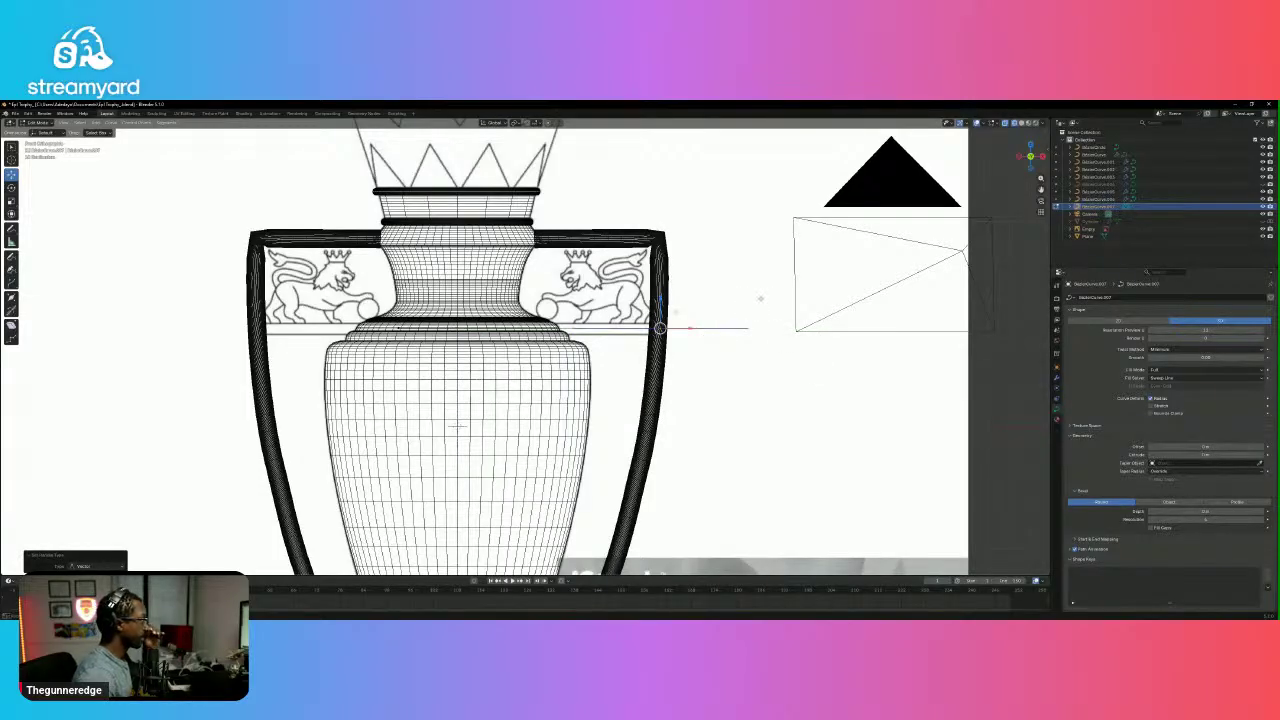
left_click_drag(760, 297, 667, 328)
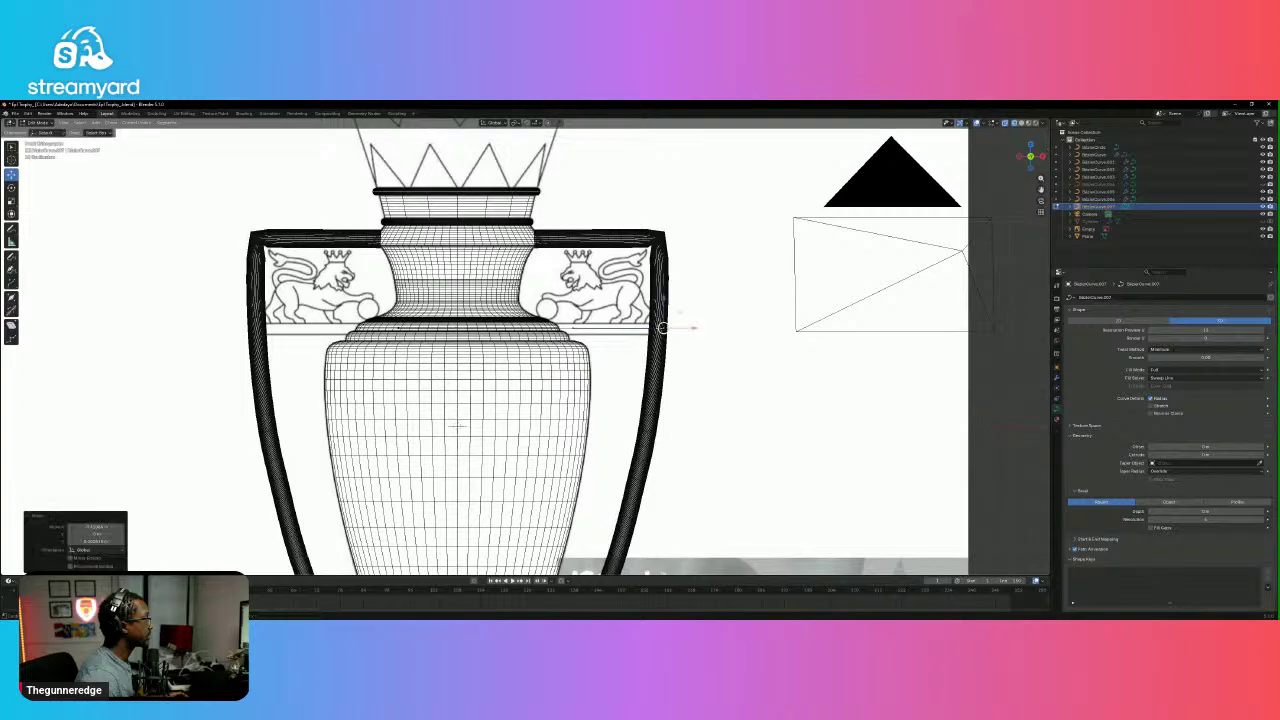
key("g")
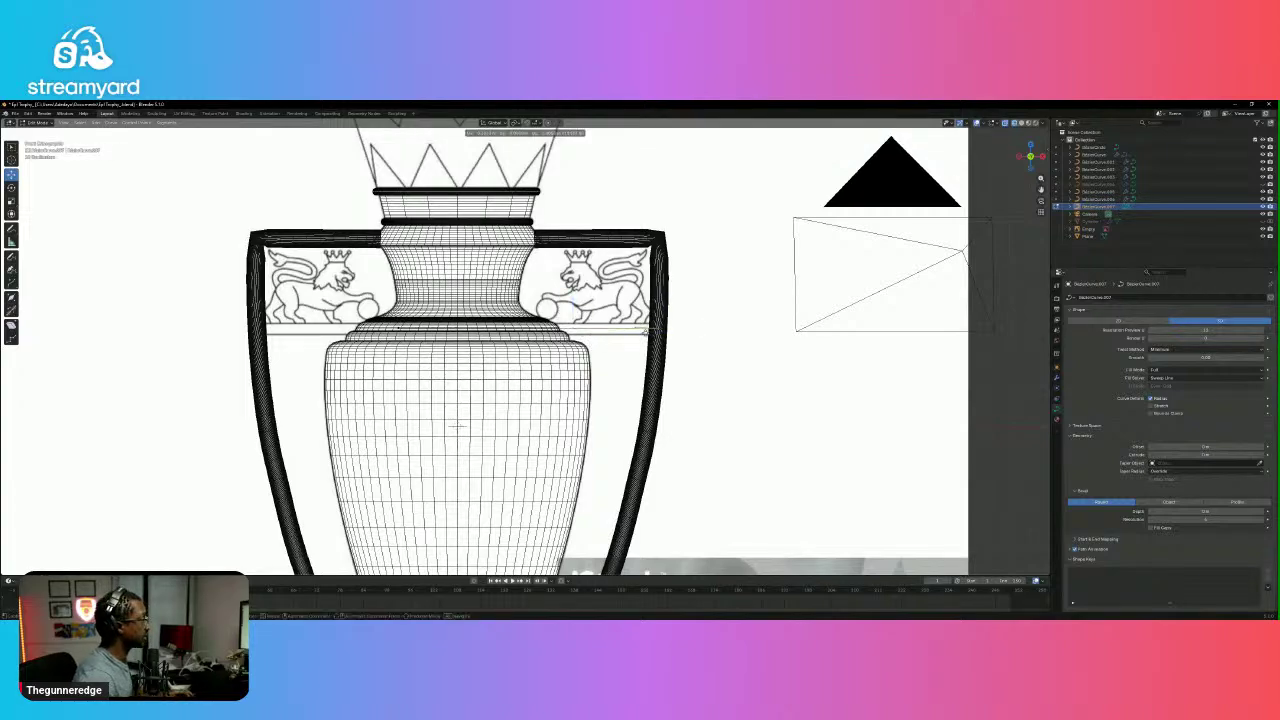
left_click(665, 334)
Move the right endpoint with its handles inward along the line to shorten the curve over the vase's shoulder.
left_click_drag(706, 300, 648, 352)
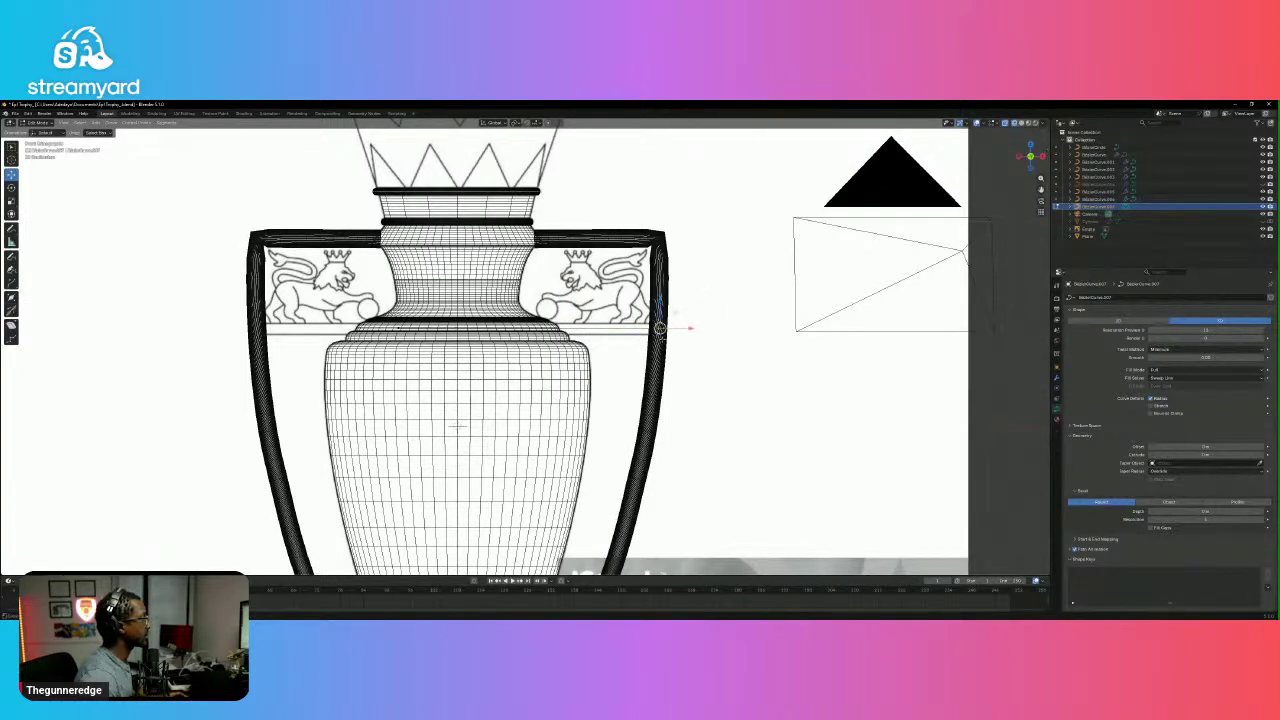
key("g")
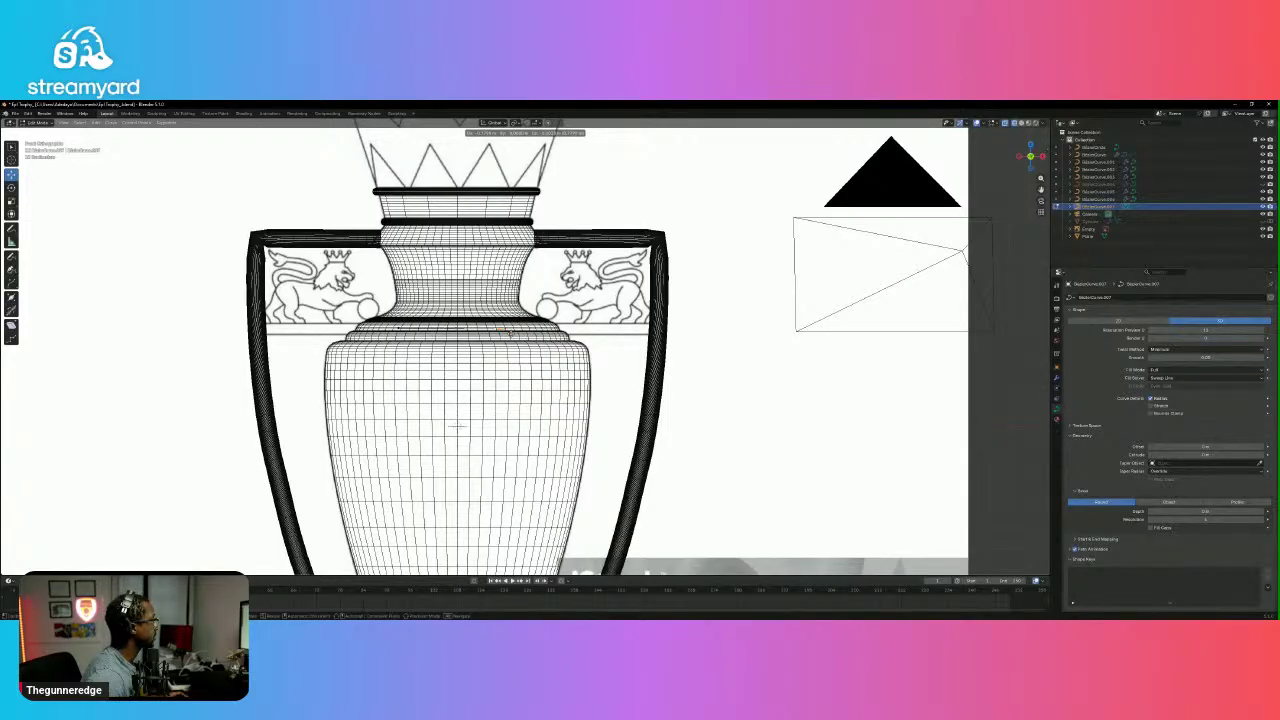
left_click(511, 329)
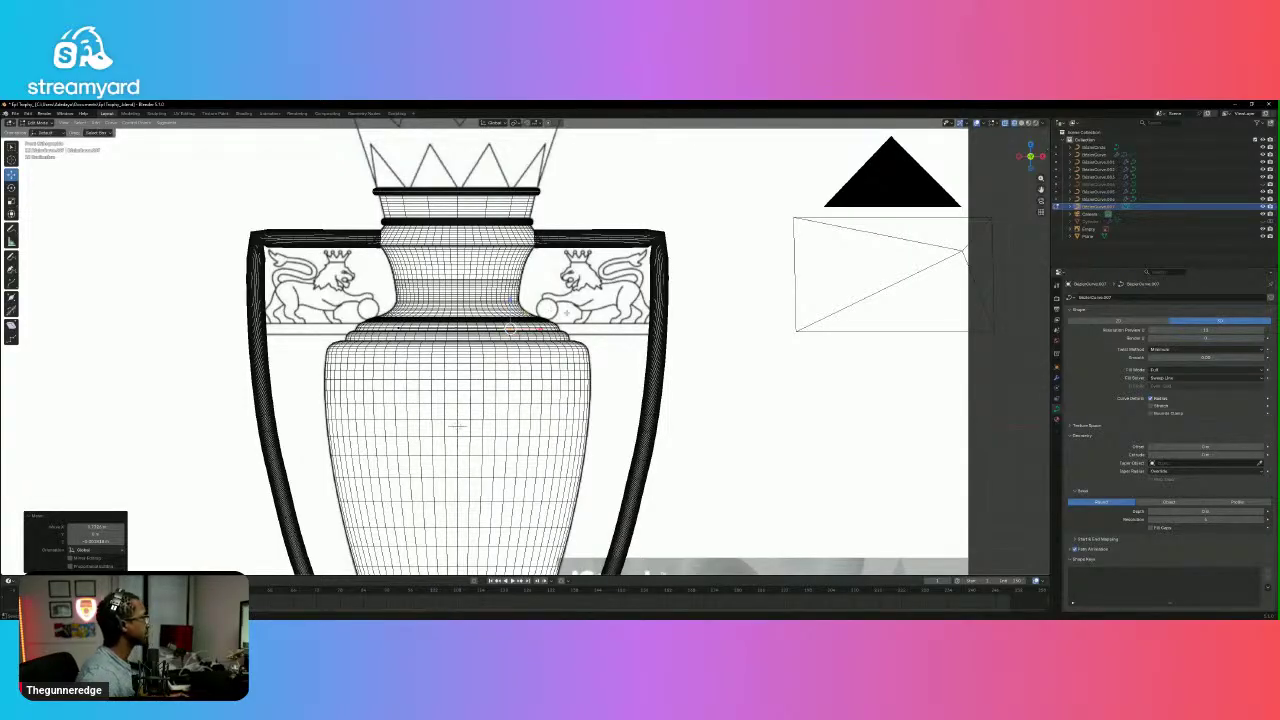
Return to Object Mode and move the shortened curve along X to sit beneath the right lion, between vase and handle.
key("Tab")
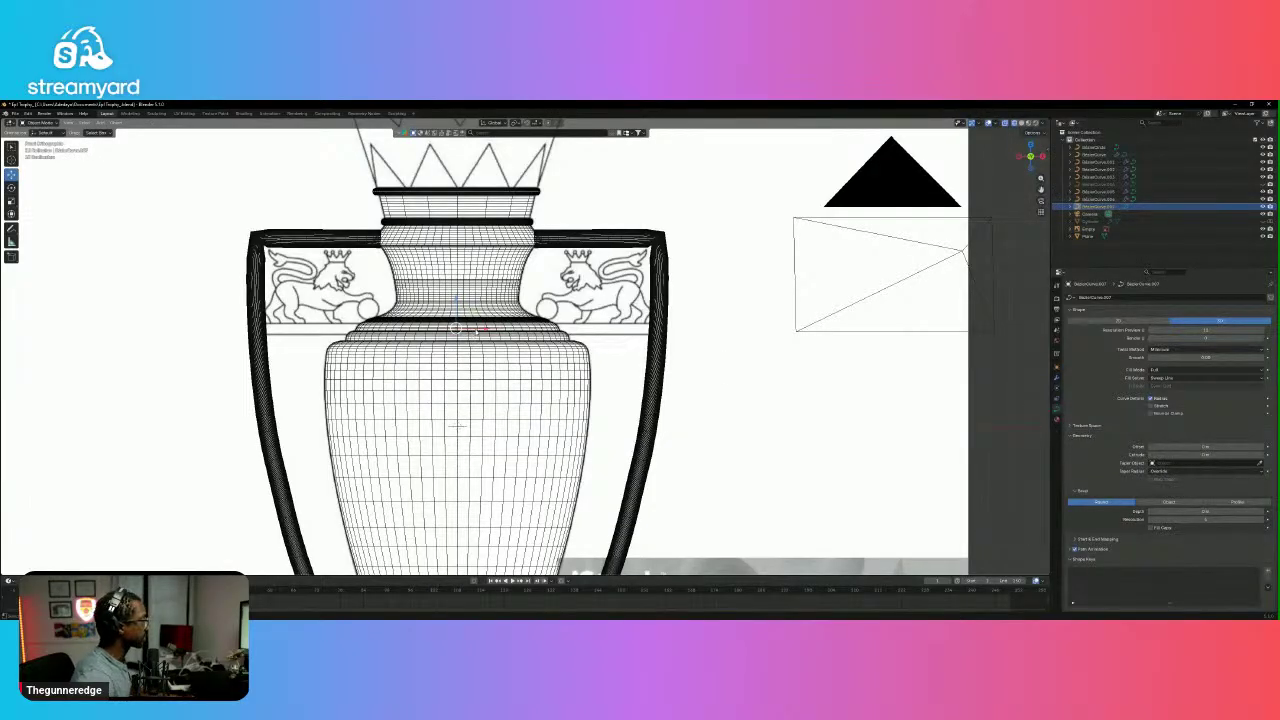
key("g")
key("x")
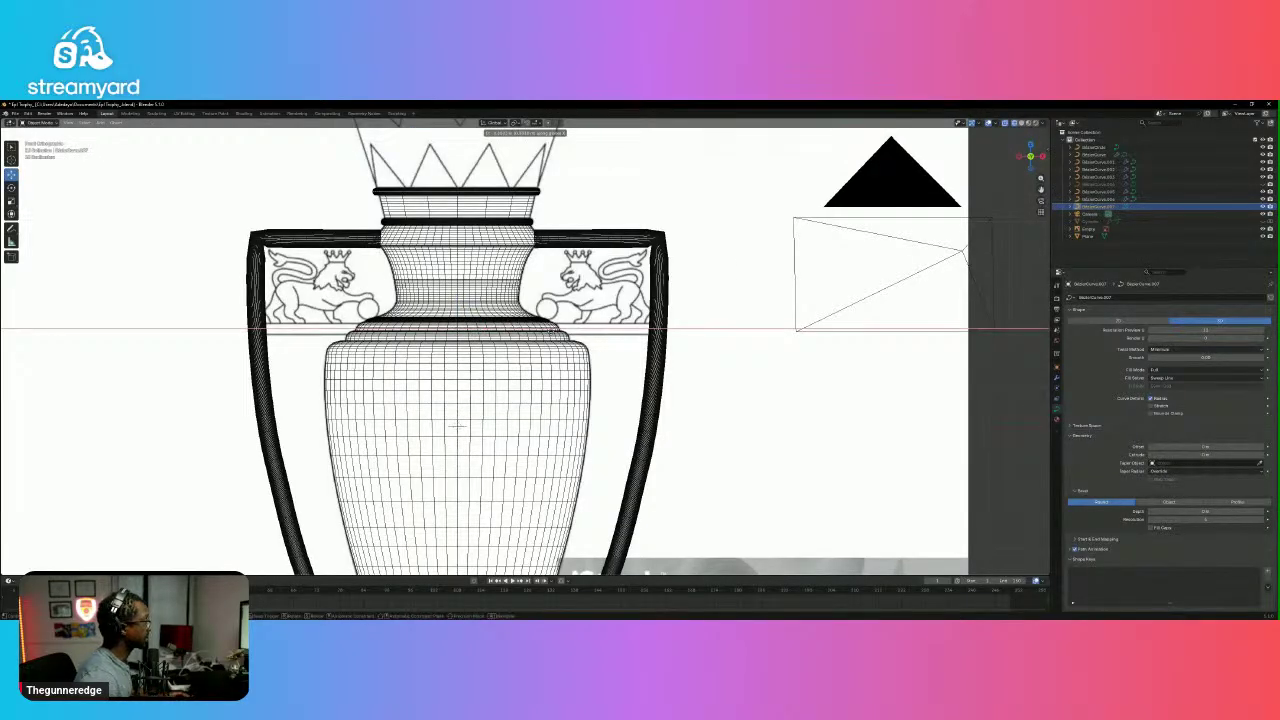
left_click(617, 336)
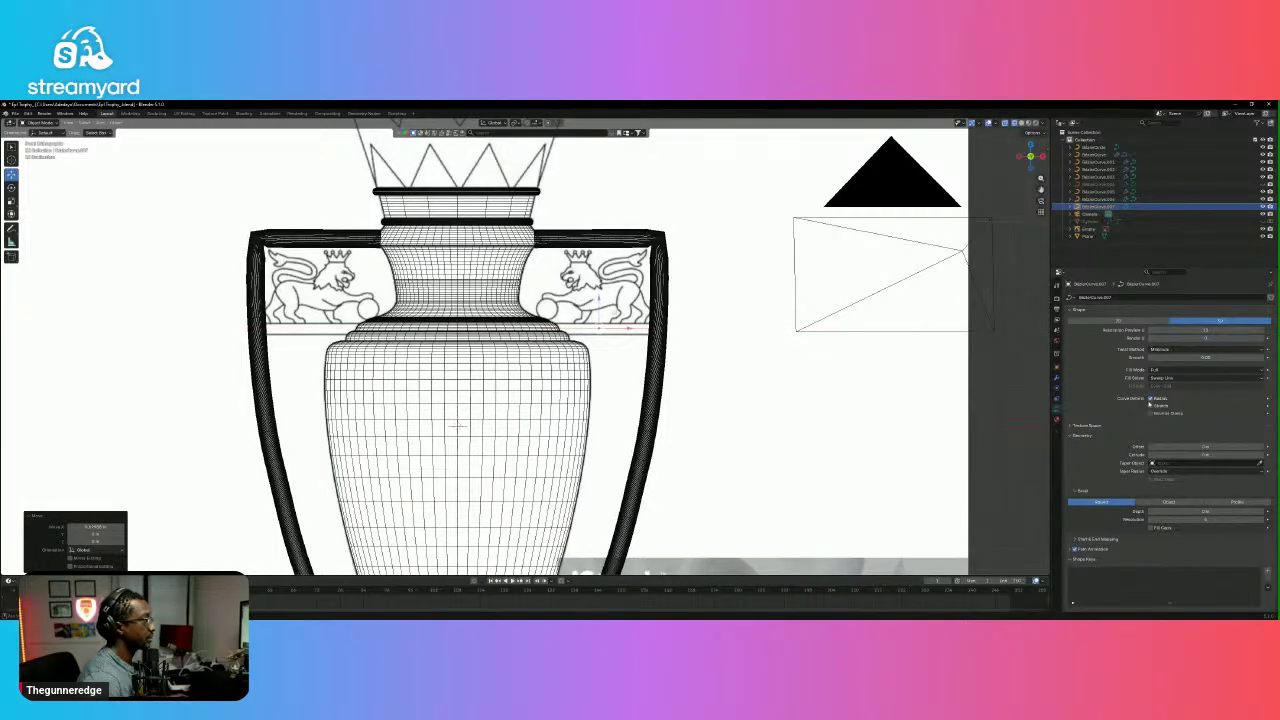
Bevel the curve by object, using BezierCircle as its profile.
left_click(1178, 504)
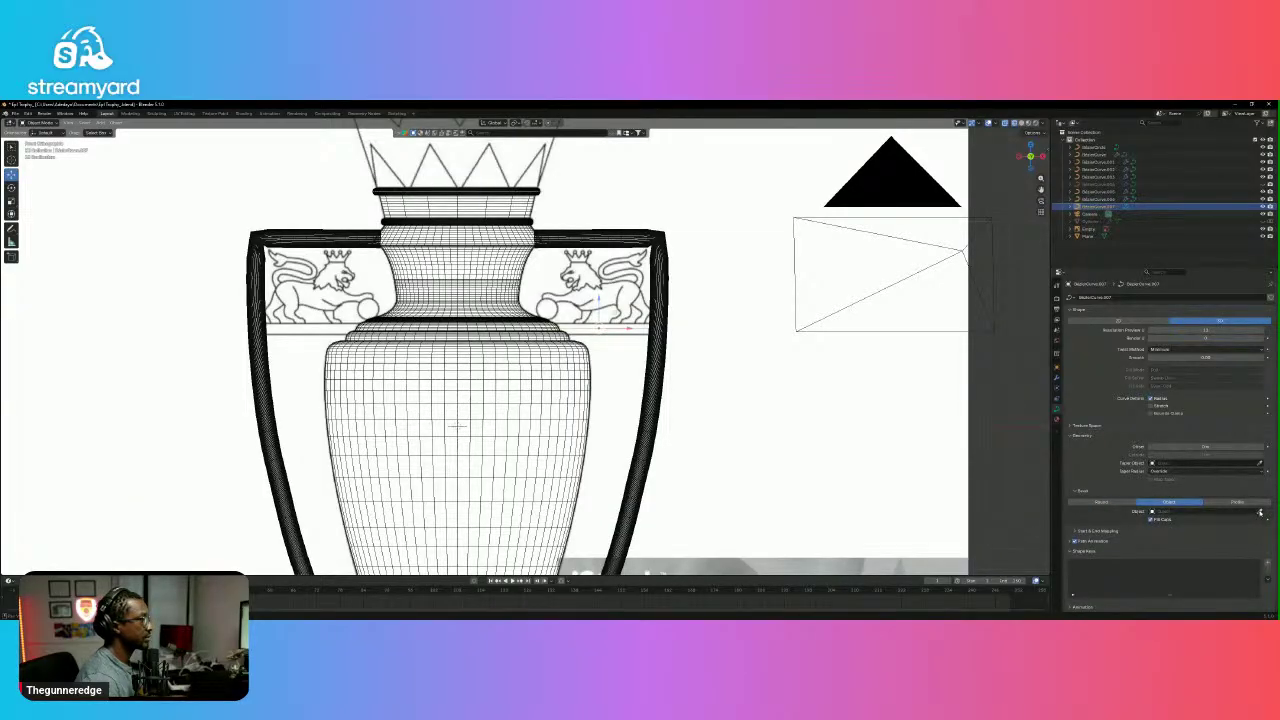
left_click(1260, 512)
left_click(1098, 146)
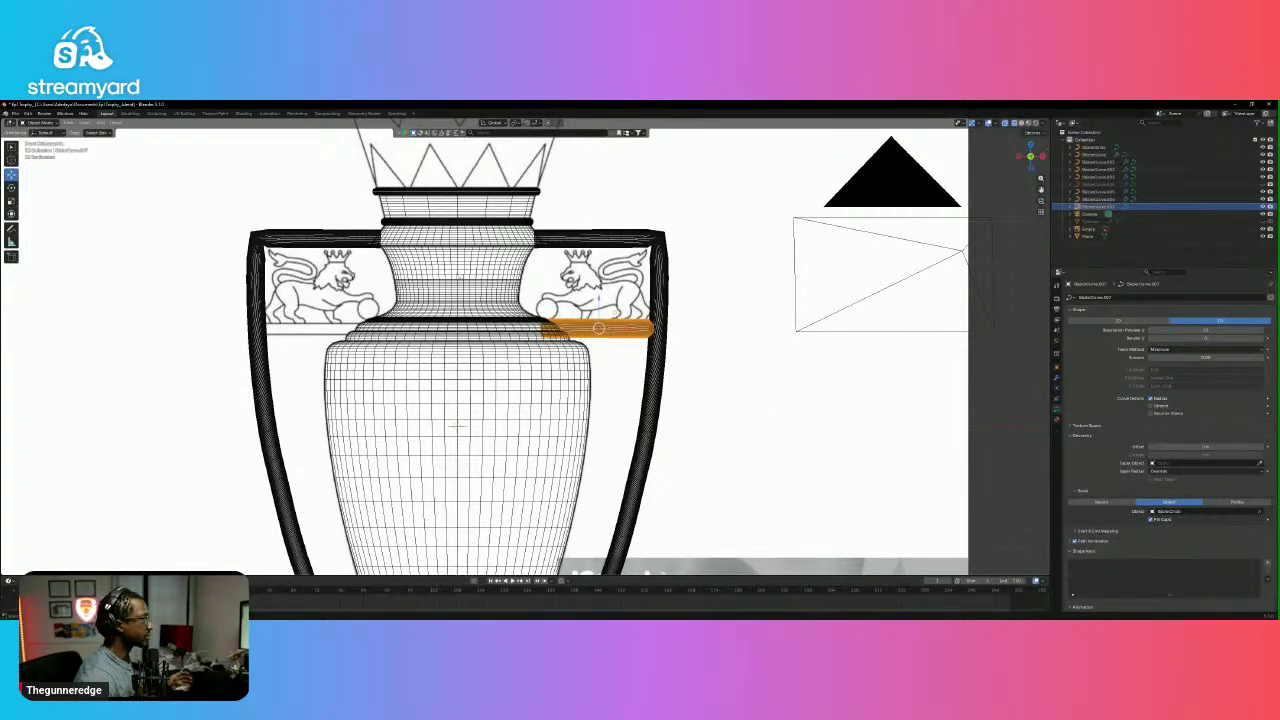
Hide the Plane object and switch the viewport to rendered shading to inspect the new bar on the trophy.
middle_click_drag(629, 364, 604, 380)
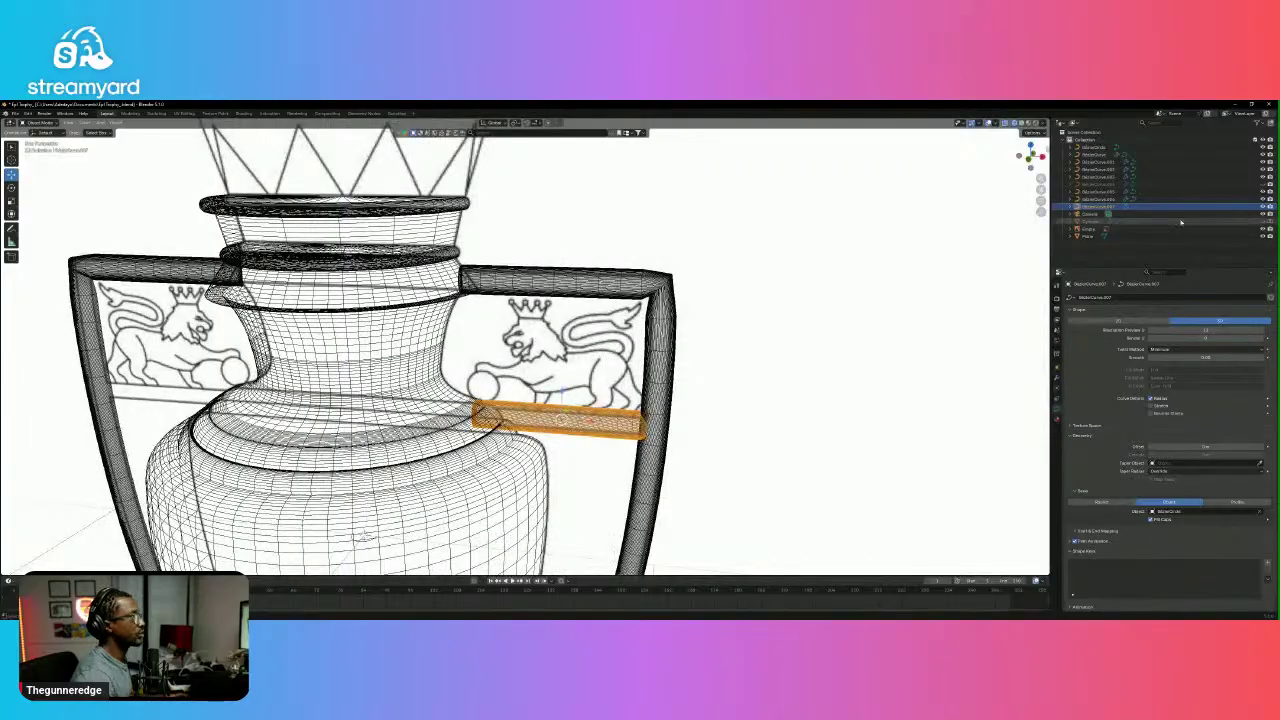
left_click(1263, 236)
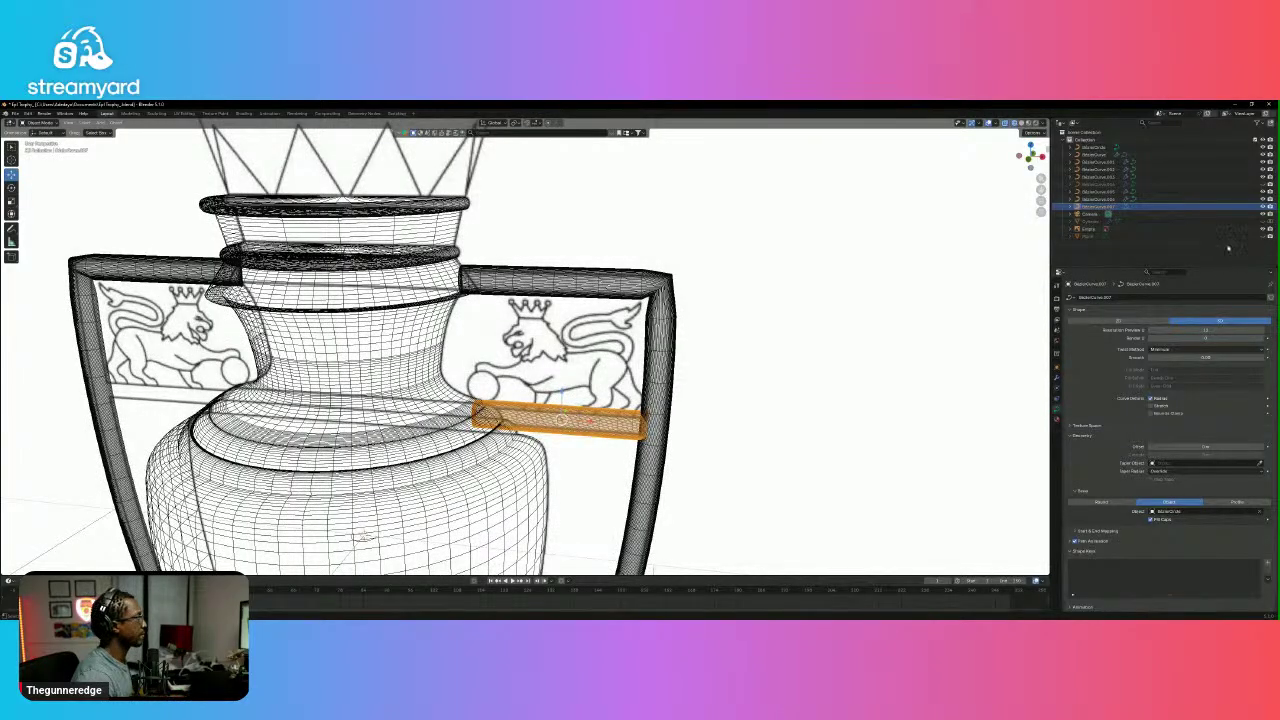
scroll(567, 367, "up", 6)
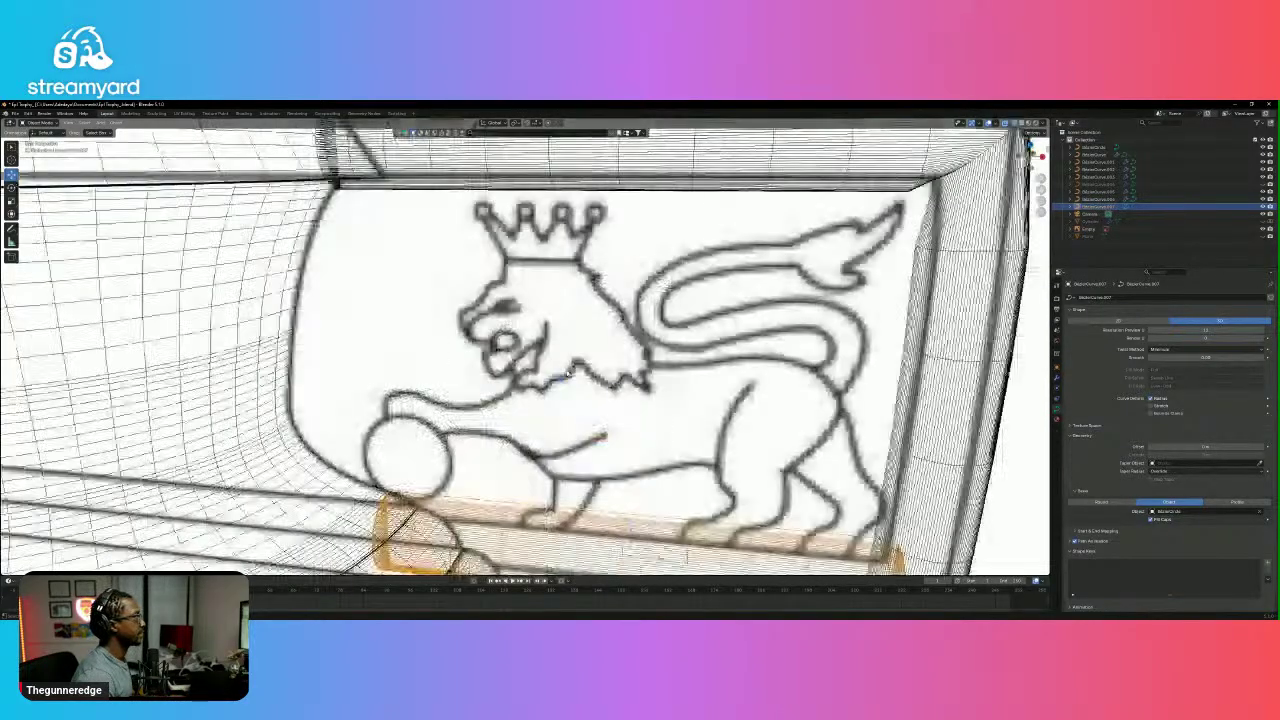
scroll(567, 367, "down", 12)
left_click(1030, 122)
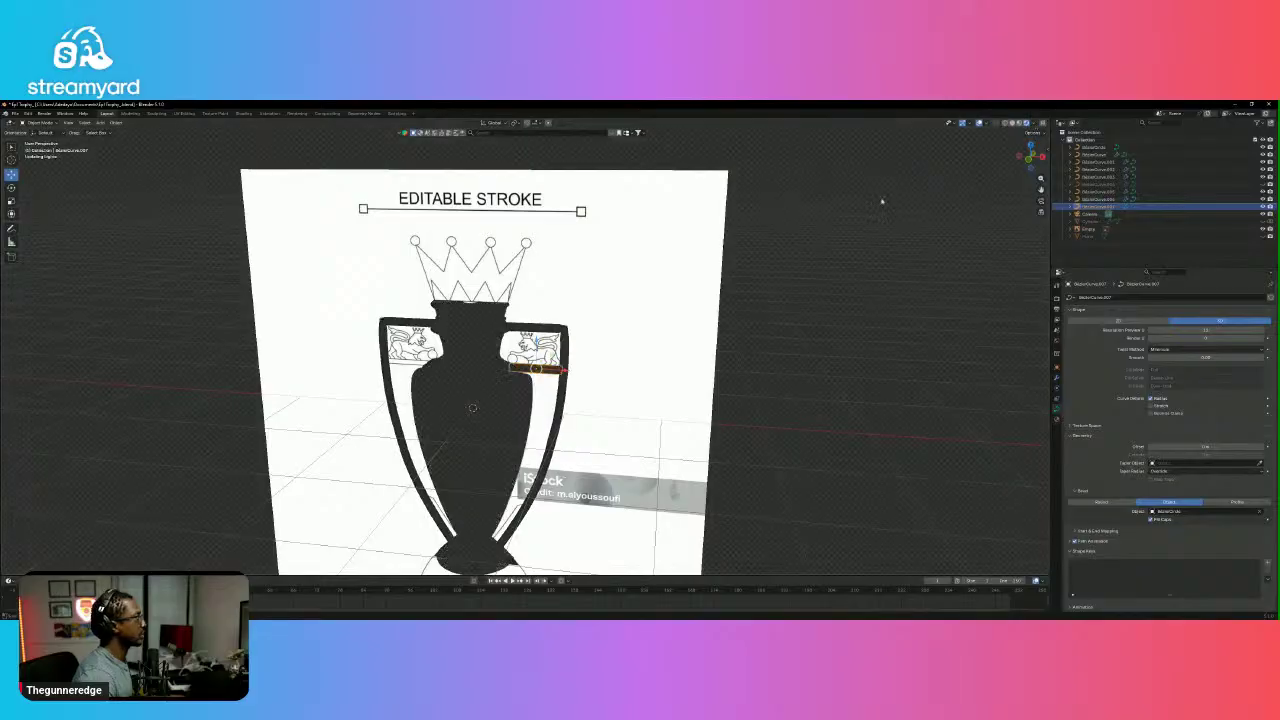
scroll(603, 380, "up", 4)
scroll(616, 422, "up", 3)
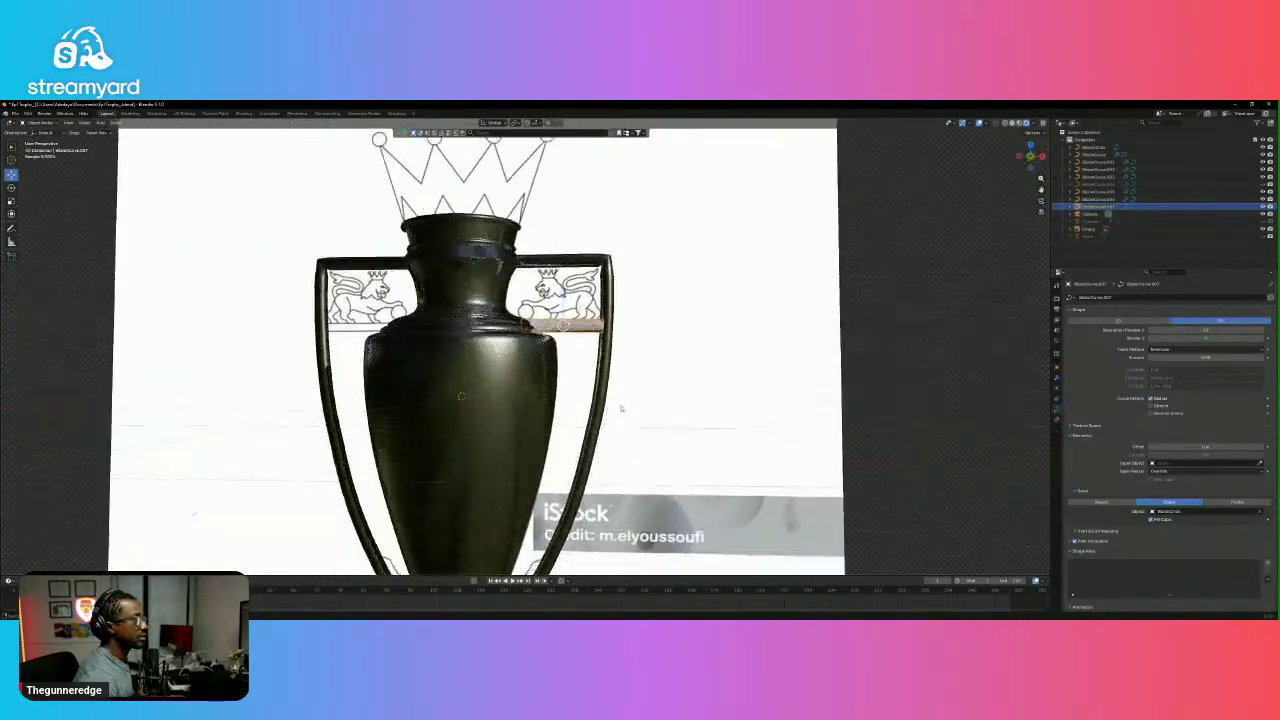
scroll(617, 412, "down", 3)
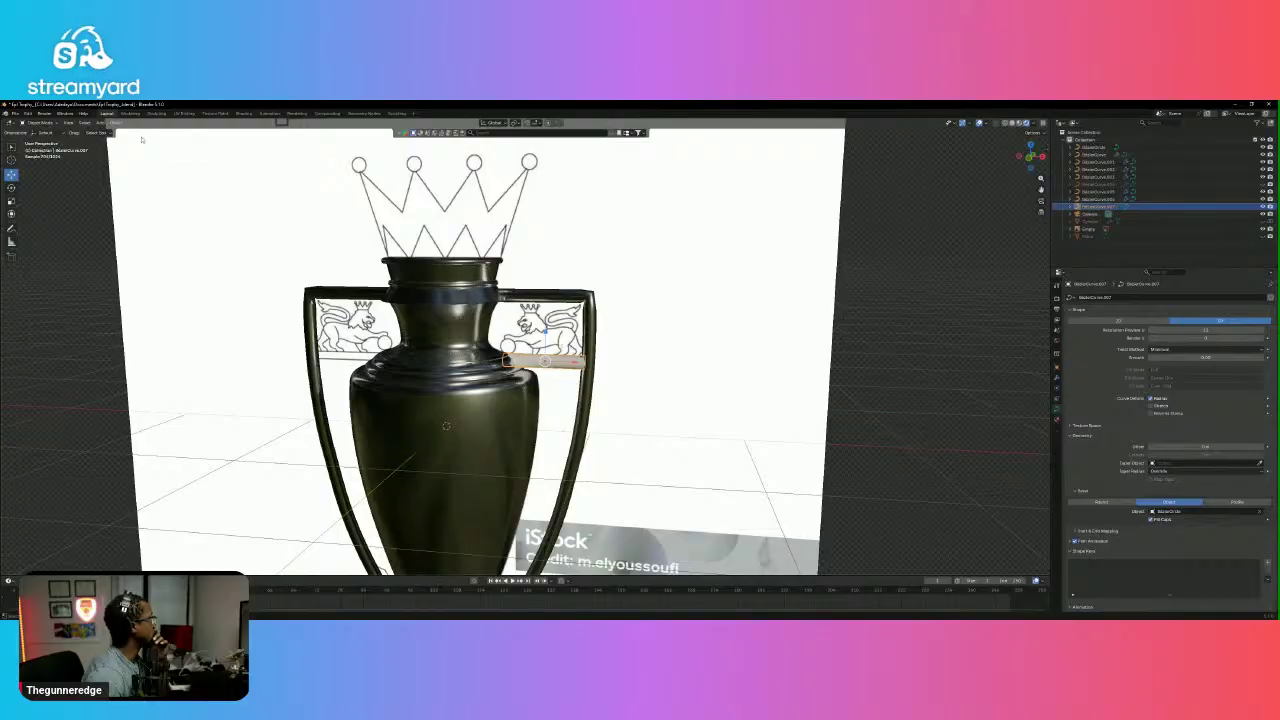
Set the origin of the bar beneath the right lion to the 3D cursor.
left_click(116, 122)
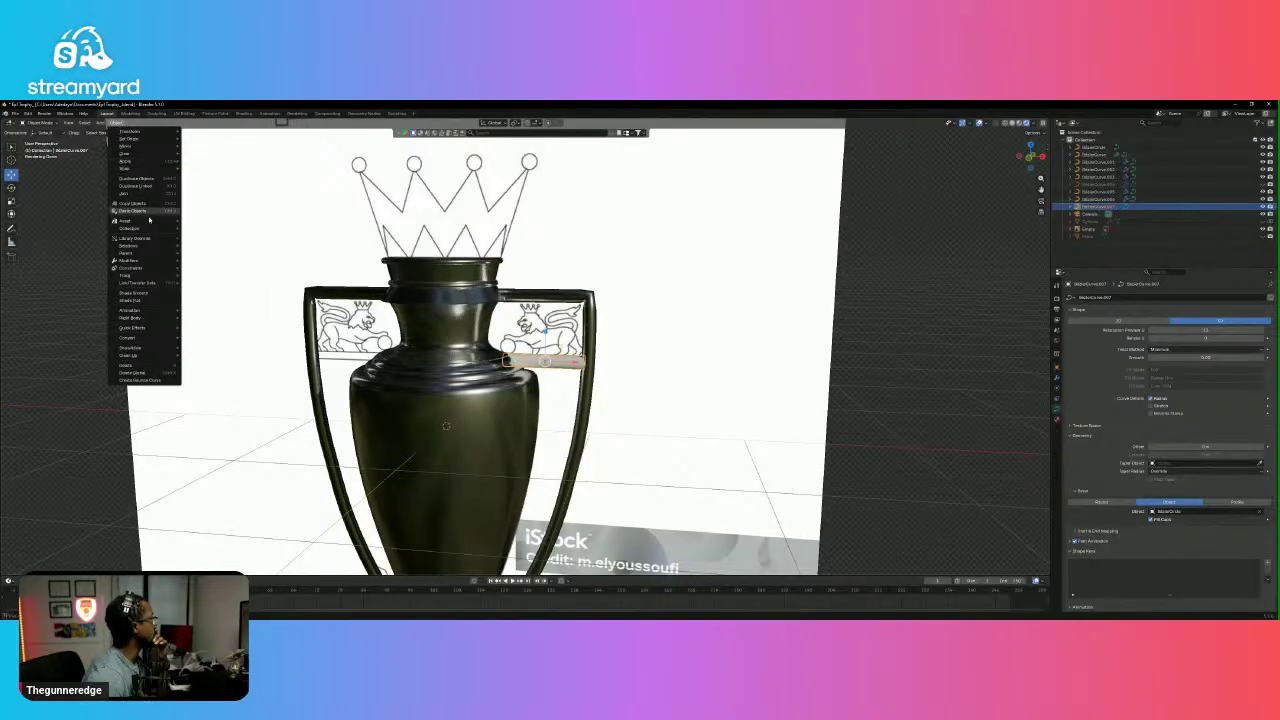
mouse_move(141, 140)
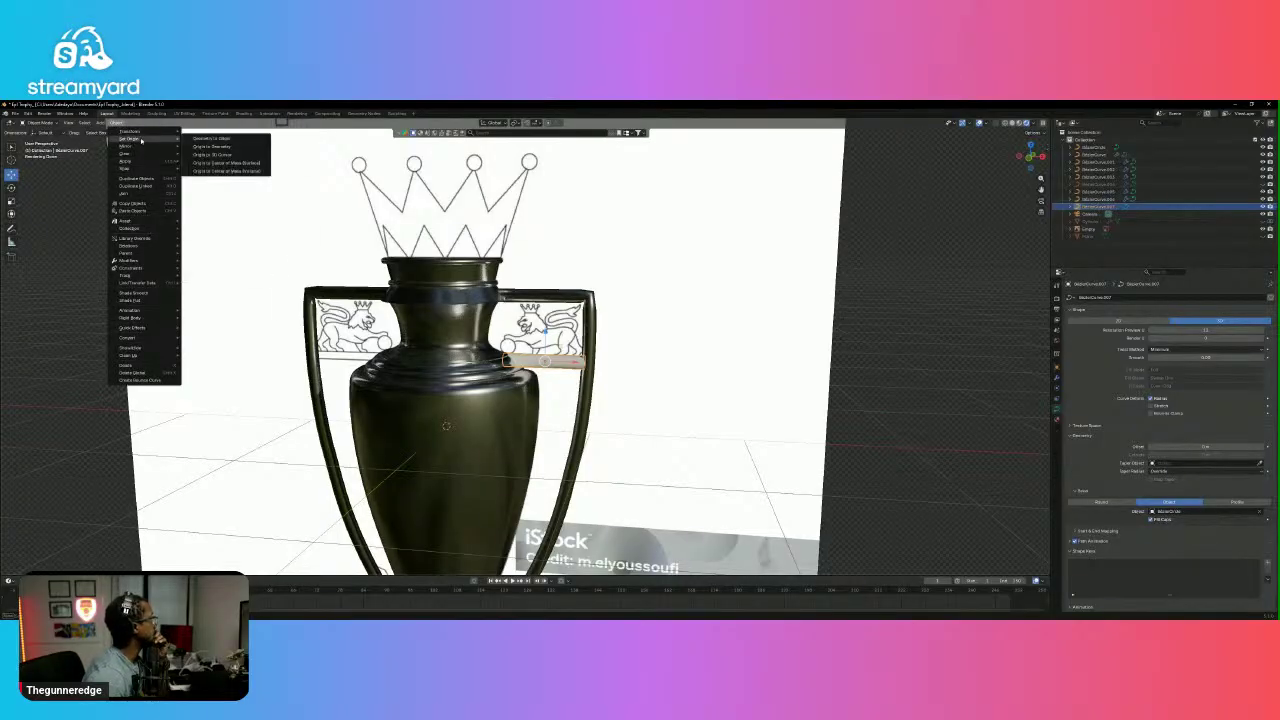
left_click(227, 157)
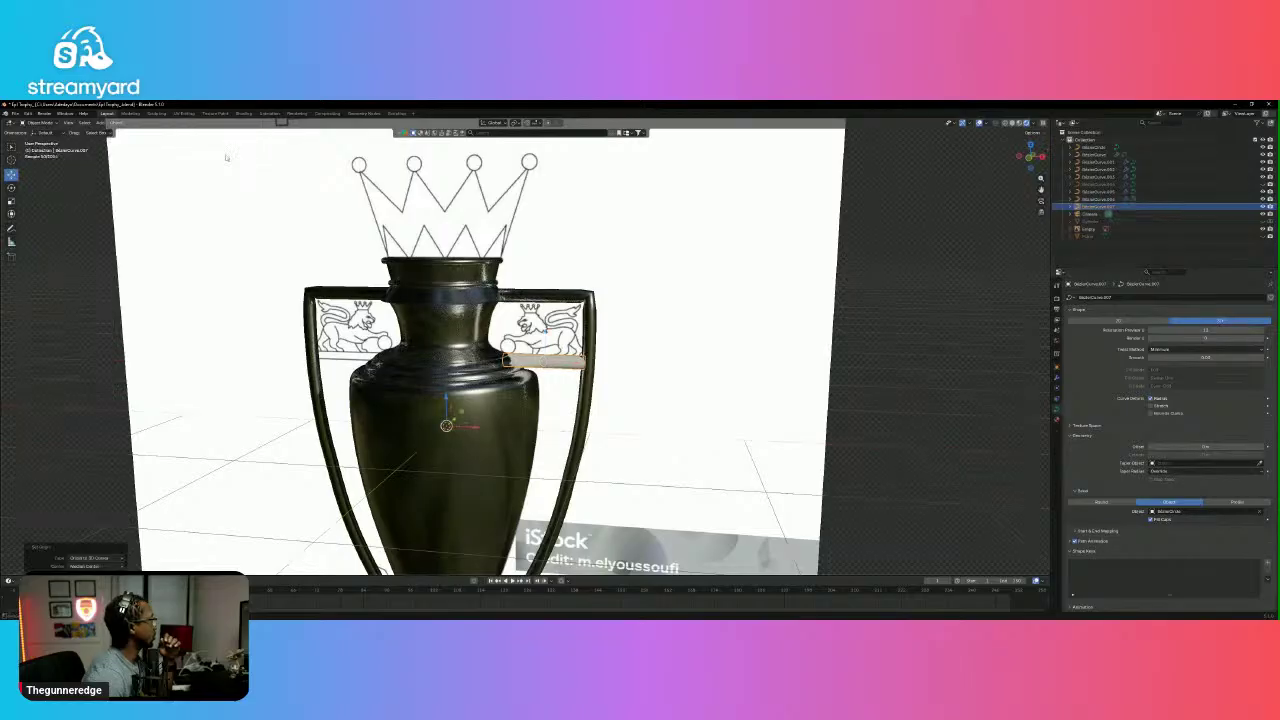
left_click(578, 366)
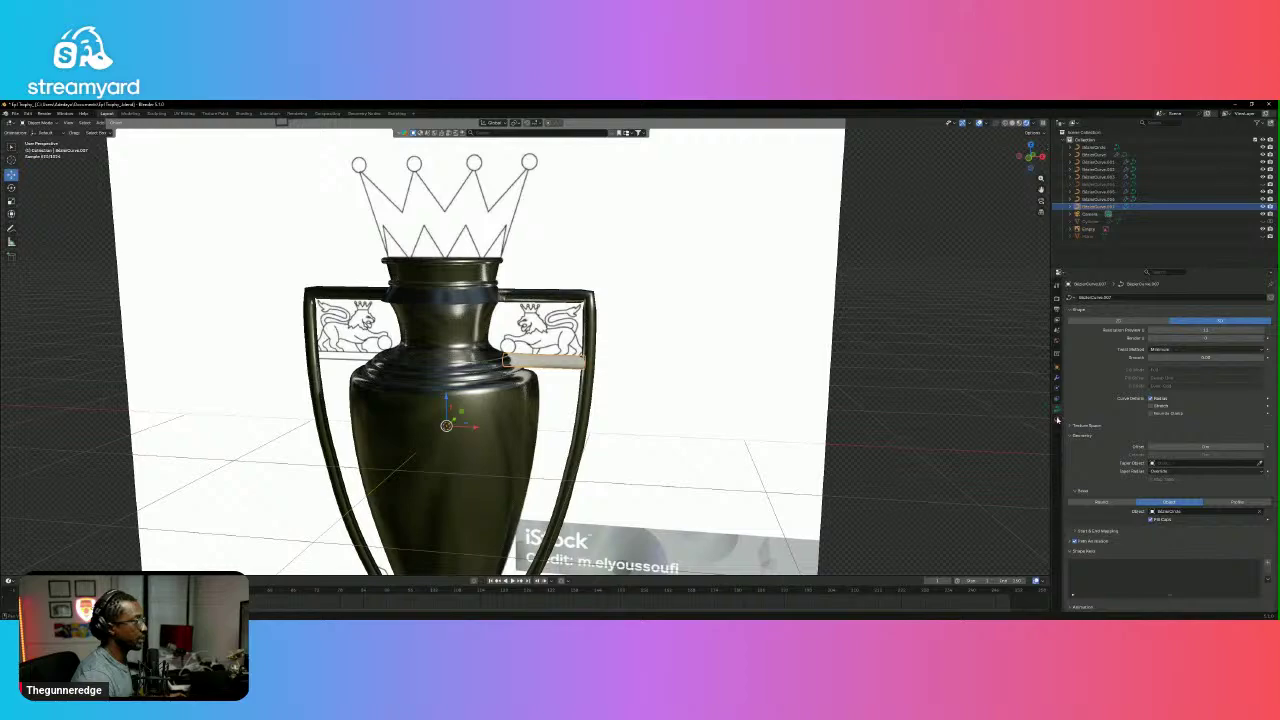
Assign the existing trophy material to the bar beneath the right lion.
left_click(1058, 419)
left_click(1070, 329)
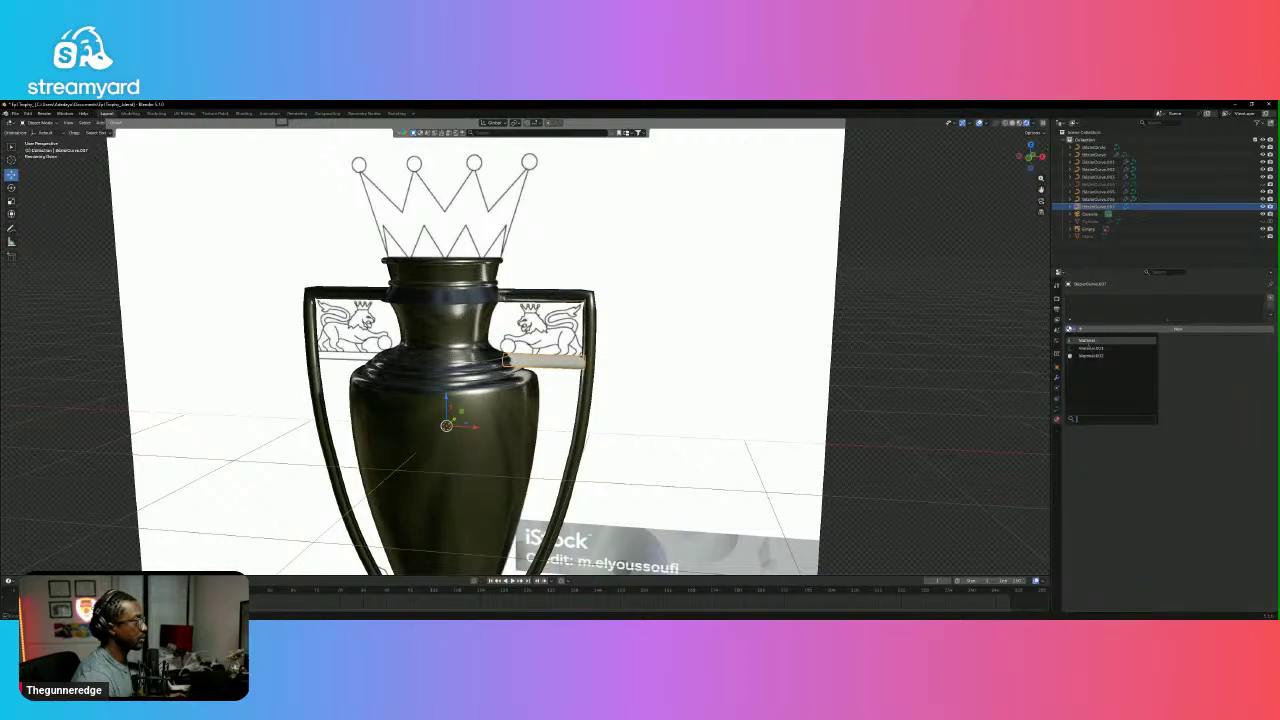
left_click(1087, 341)
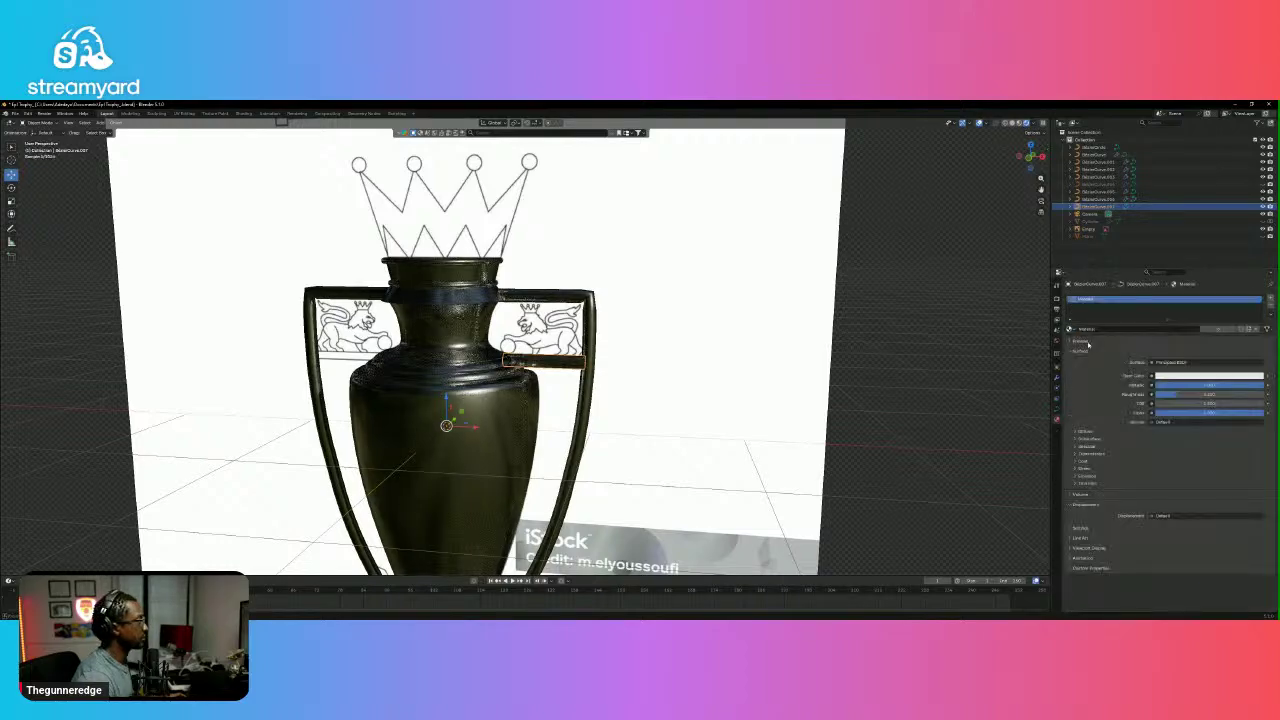
Add a Mirror modifier on the X axis to the bar to create its counterpart beneath the left lion.
left_click(1058, 378)
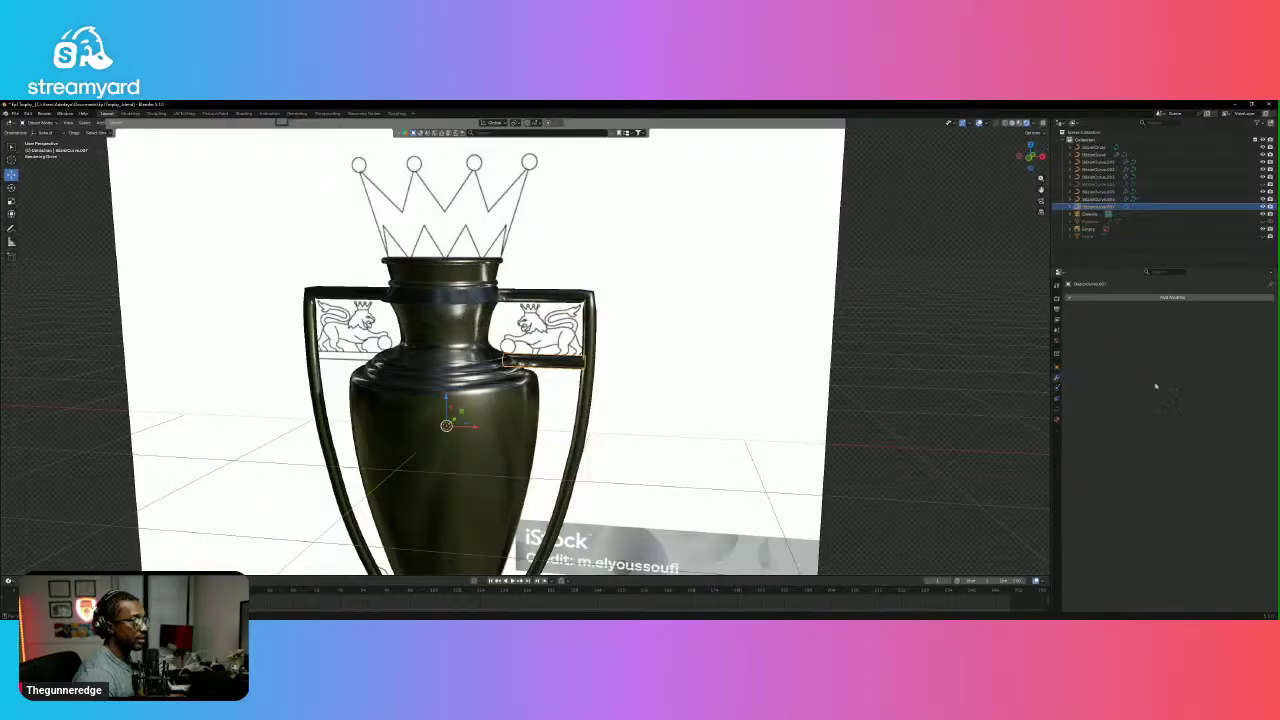
left_click(1122, 298)
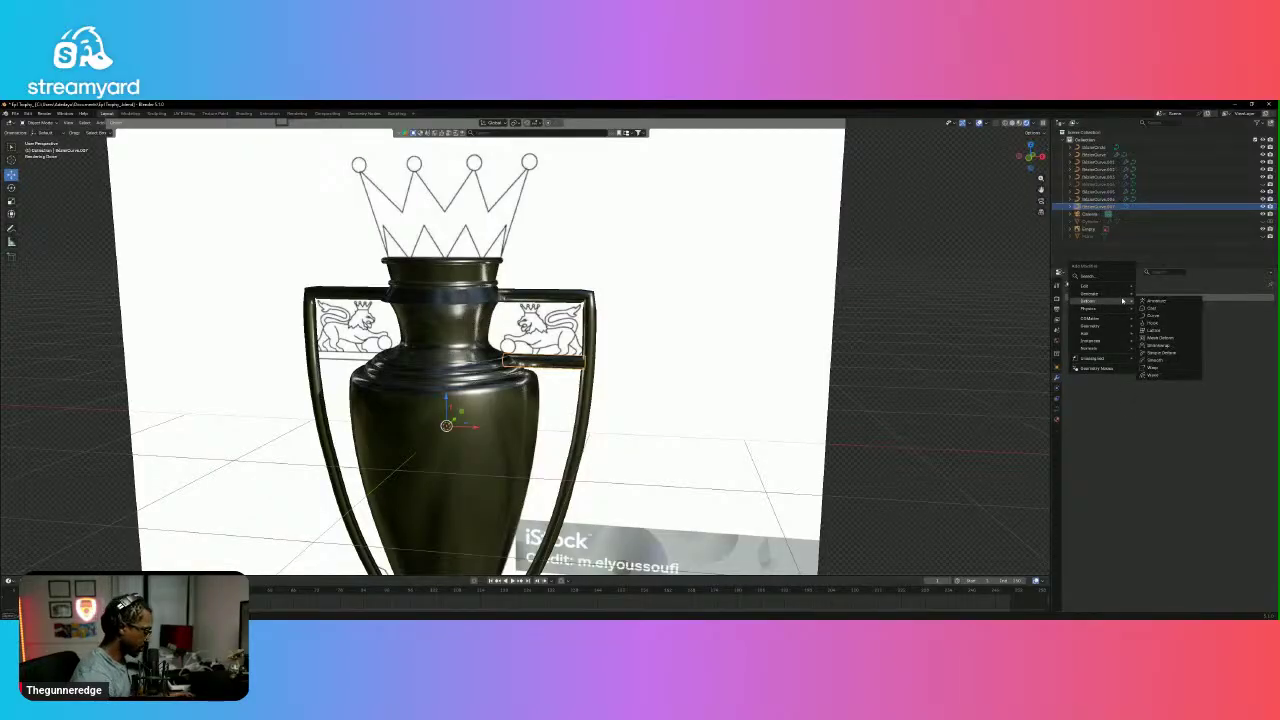
type("me")
type("r")
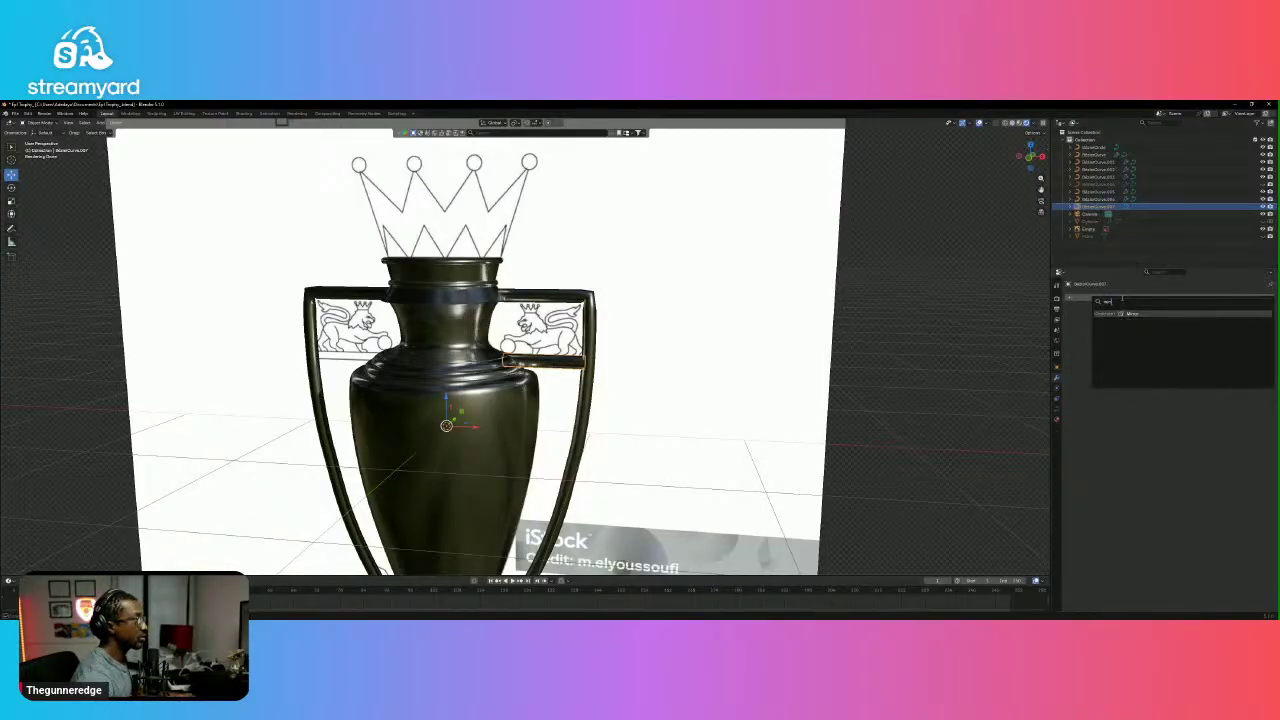
key("Return")
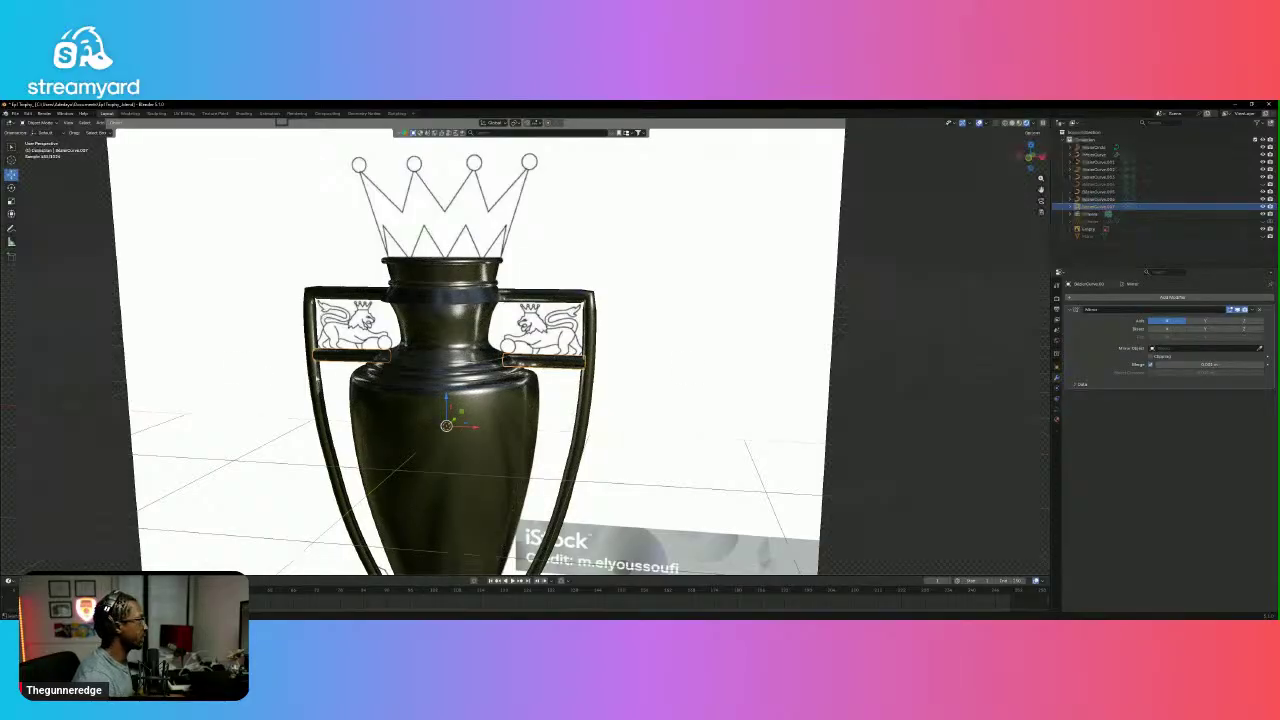
middle_click_drag(420, 372, 411, 372)
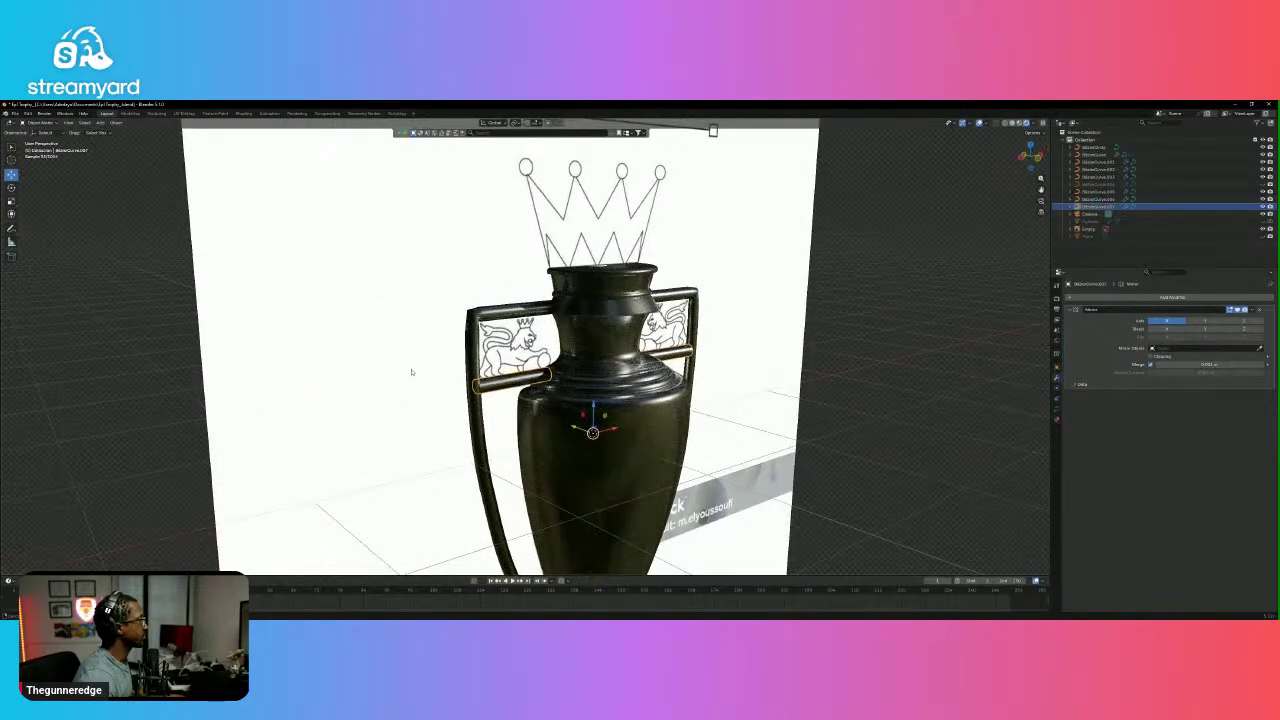
key("KP_1")
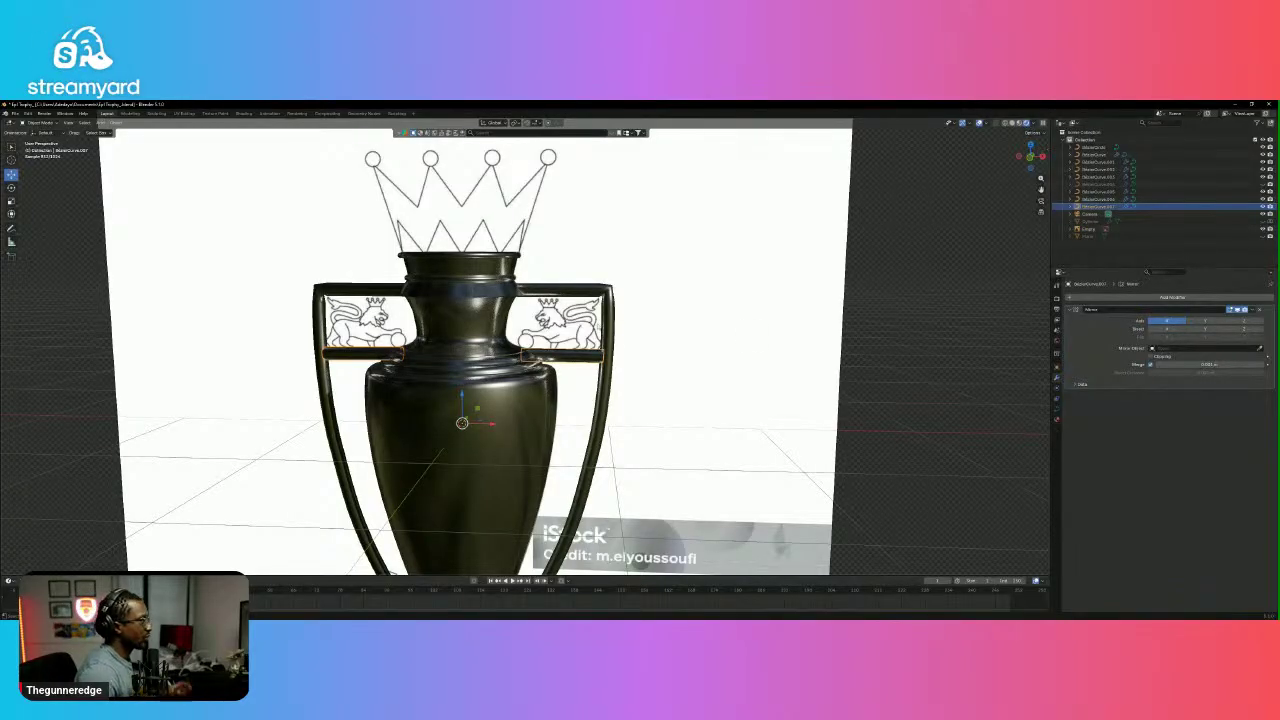
scroll(648, 340, "up", 2)
scroll(648, 340, "down", 4)
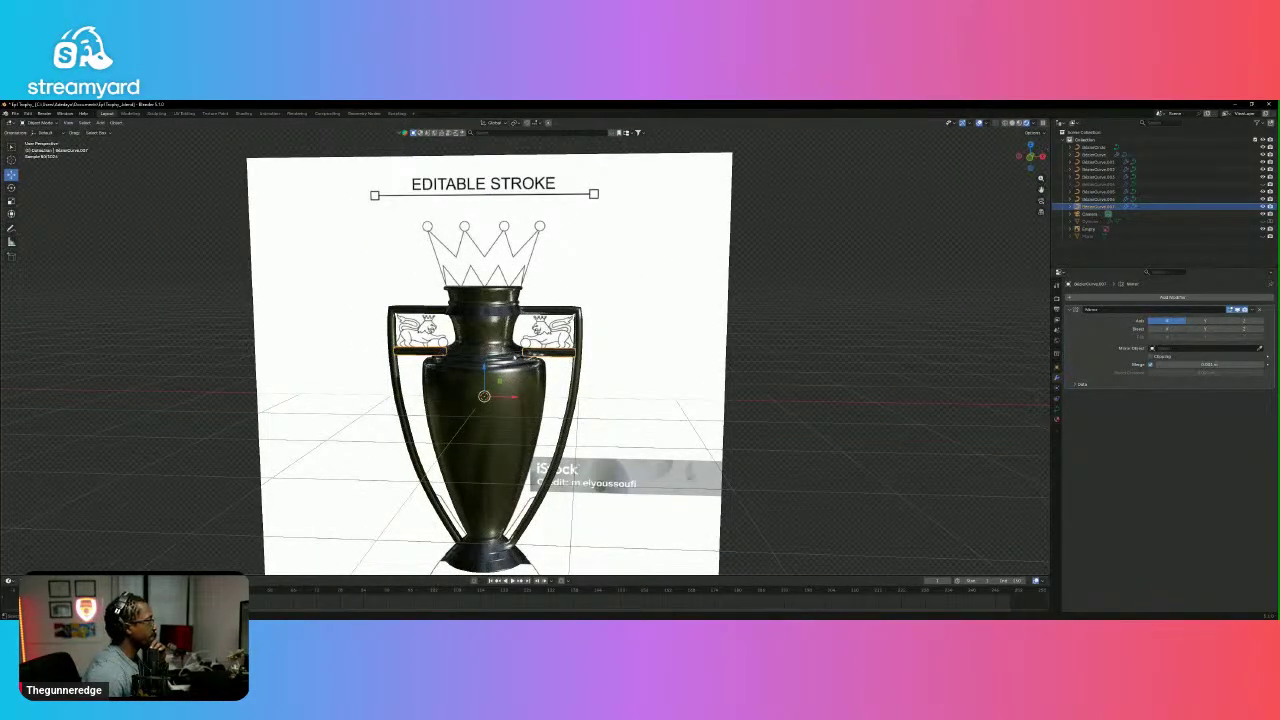
Show the trophy from the front in wireframe shading to compare its lower part with the reference drawing.
left_click(705, 360)
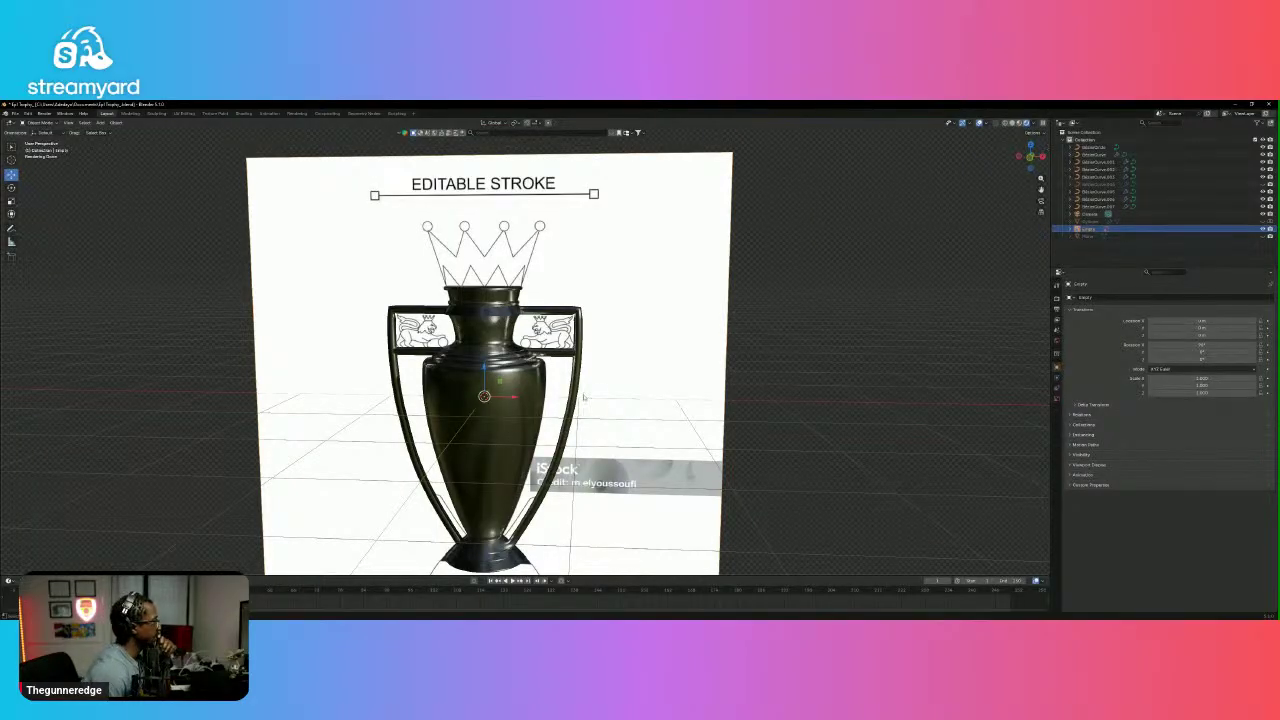
scroll(585, 398, "up", 1)
scroll(585, 398, "down", 1)
scroll(585, 396, "up", 4)
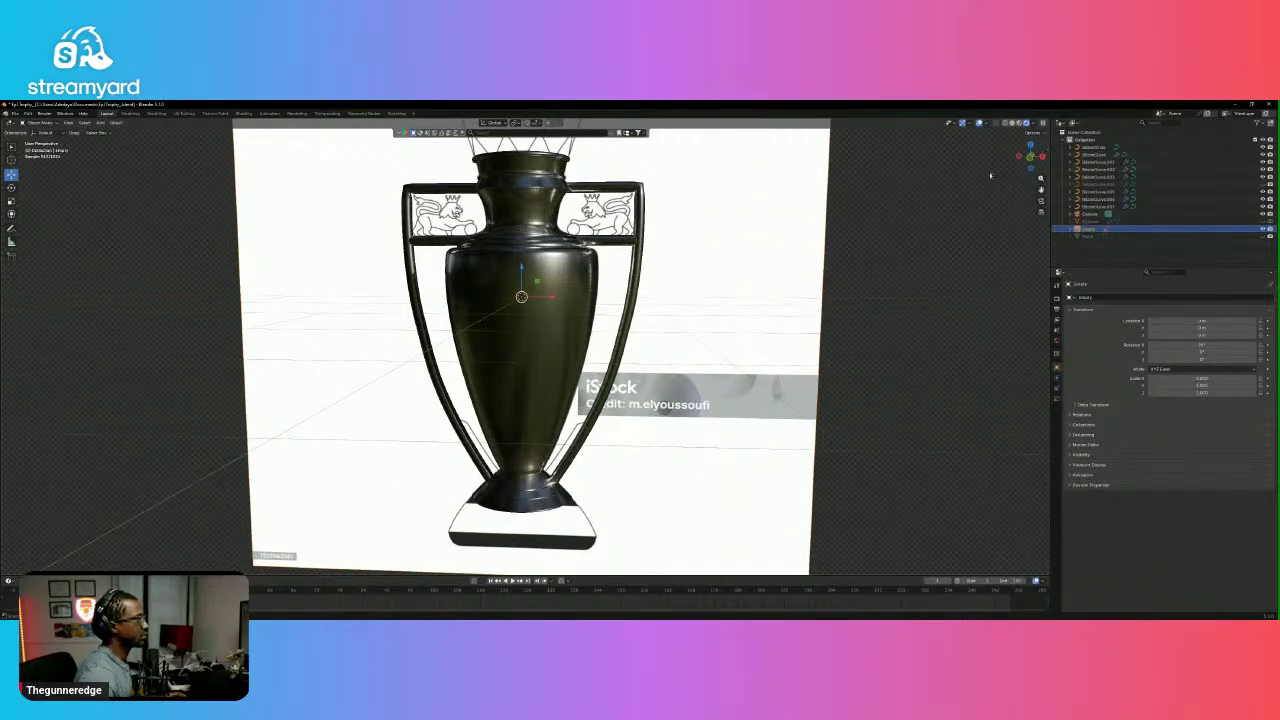
left_click(1030, 158)
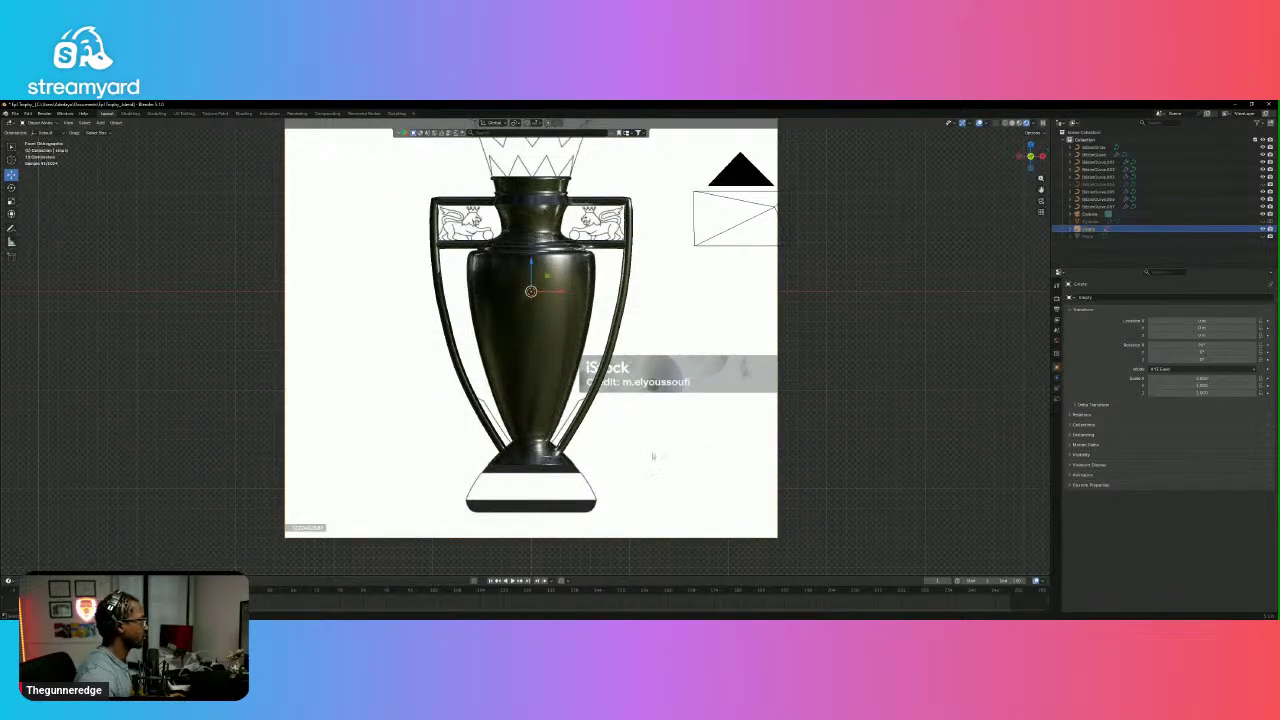
scroll(585, 478, "up", 3)
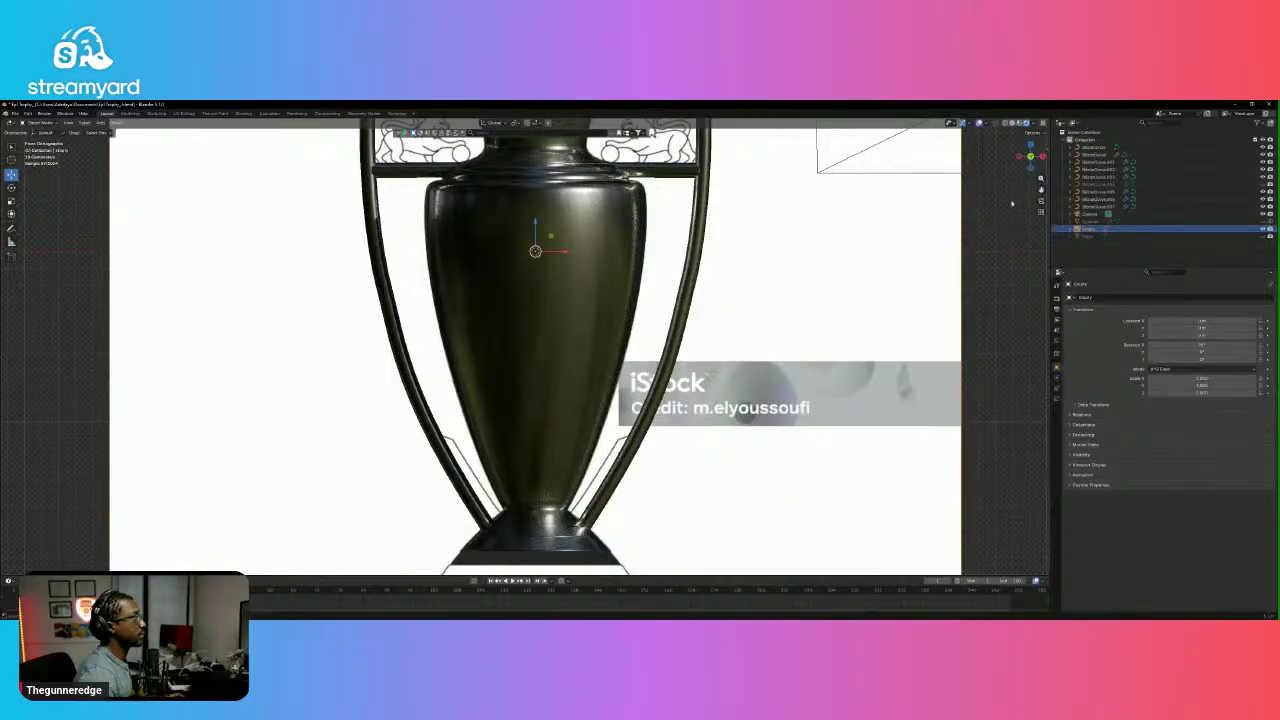
left_click(1005, 123)
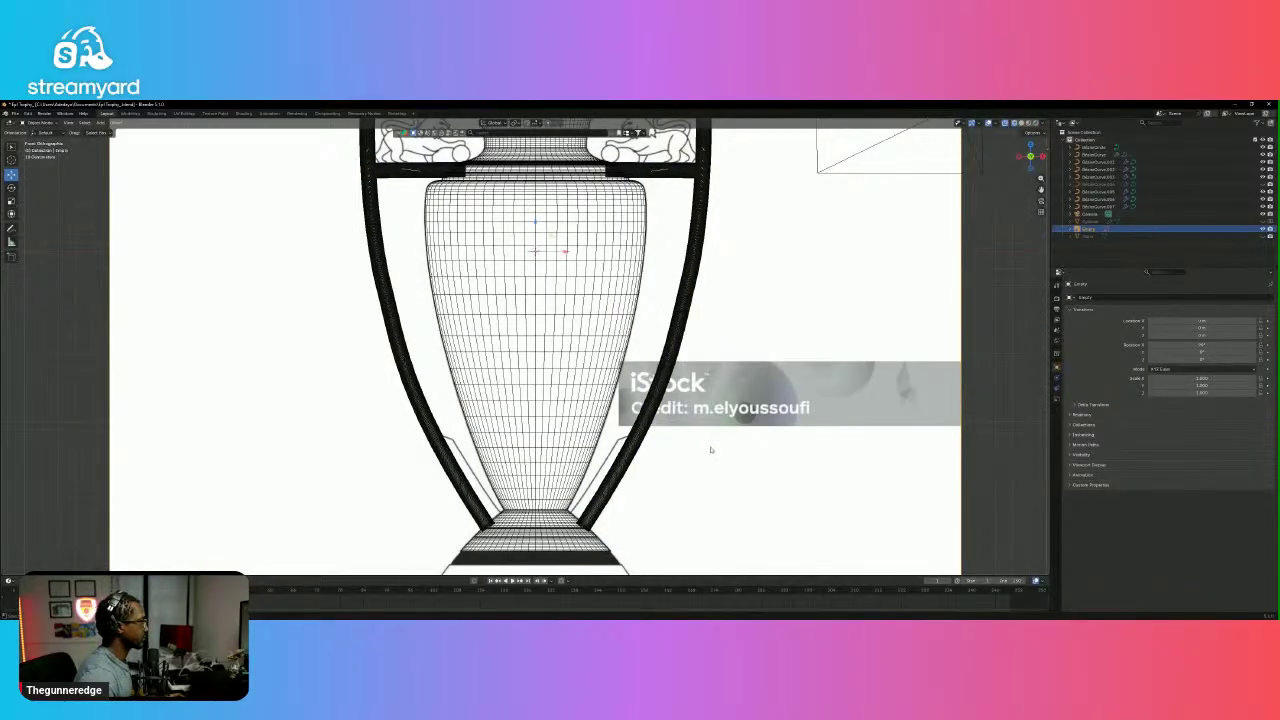
scroll(921, 313, "up", 2)
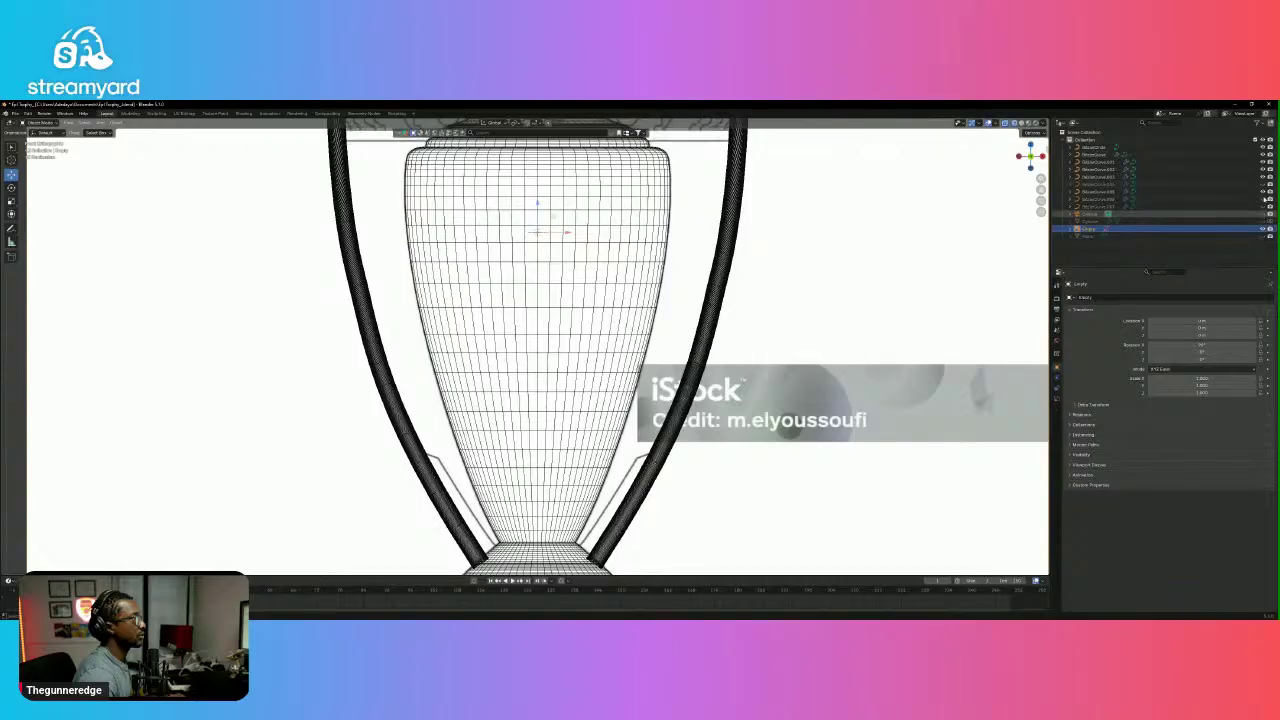
Hide all the trophy parts, leaving only the reference image, and examine the layers of the drawn base.
left_click(1264, 214)
left_click_drag(1264, 198, 1263, 150)
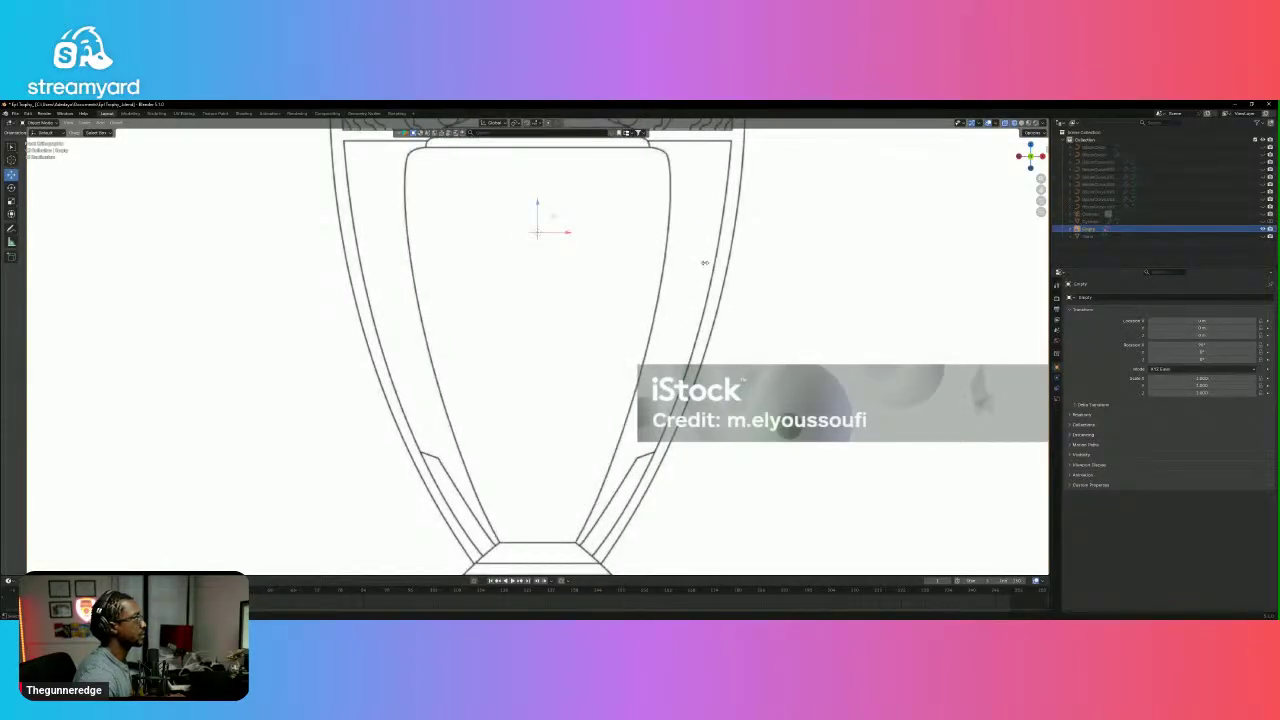
scroll(627, 381, "down", 2)
scroll(622, 360, "down", 5, "shift")
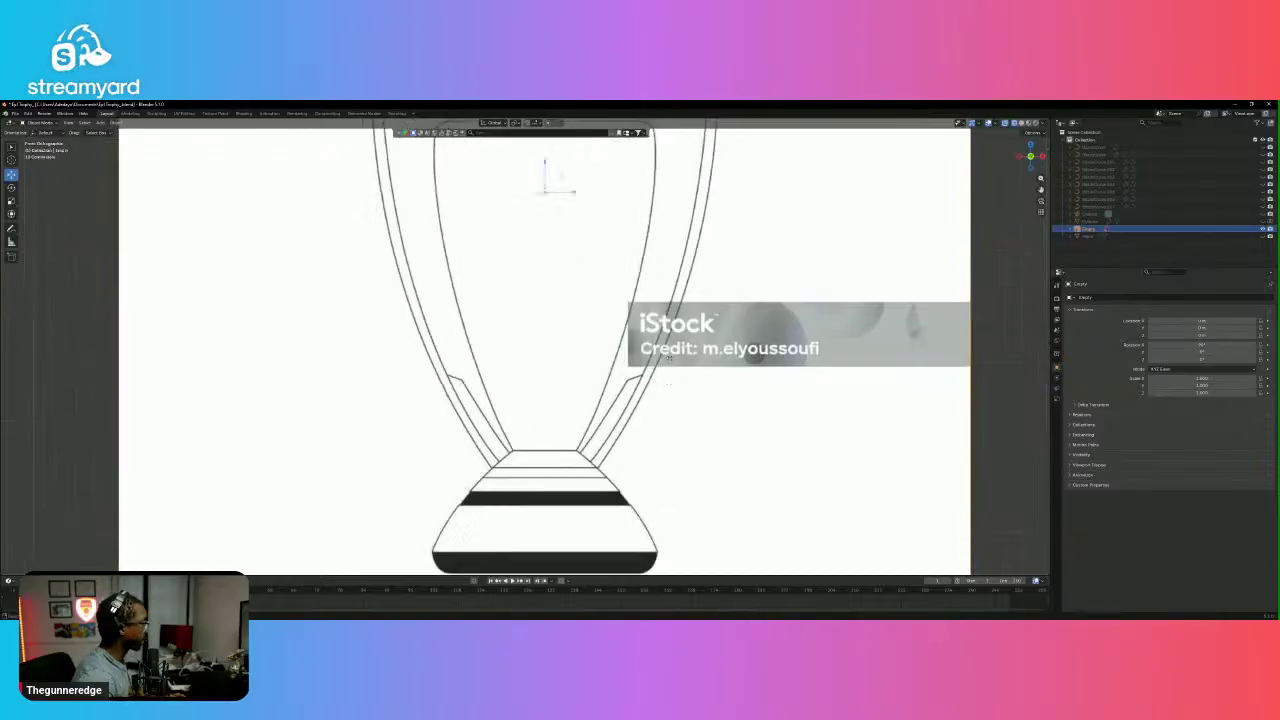
scroll(619, 343, "up", 4)
scroll(694, 393, "up", 1)
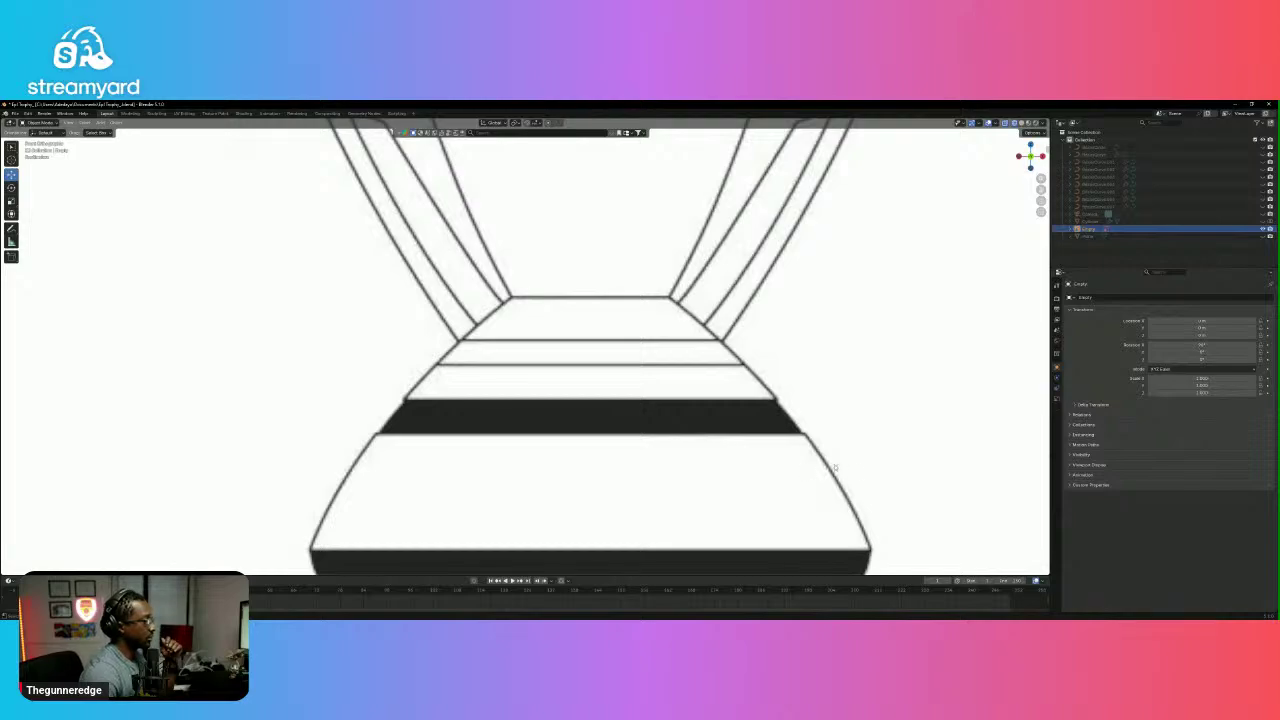
scroll(839, 420, "down", 4)
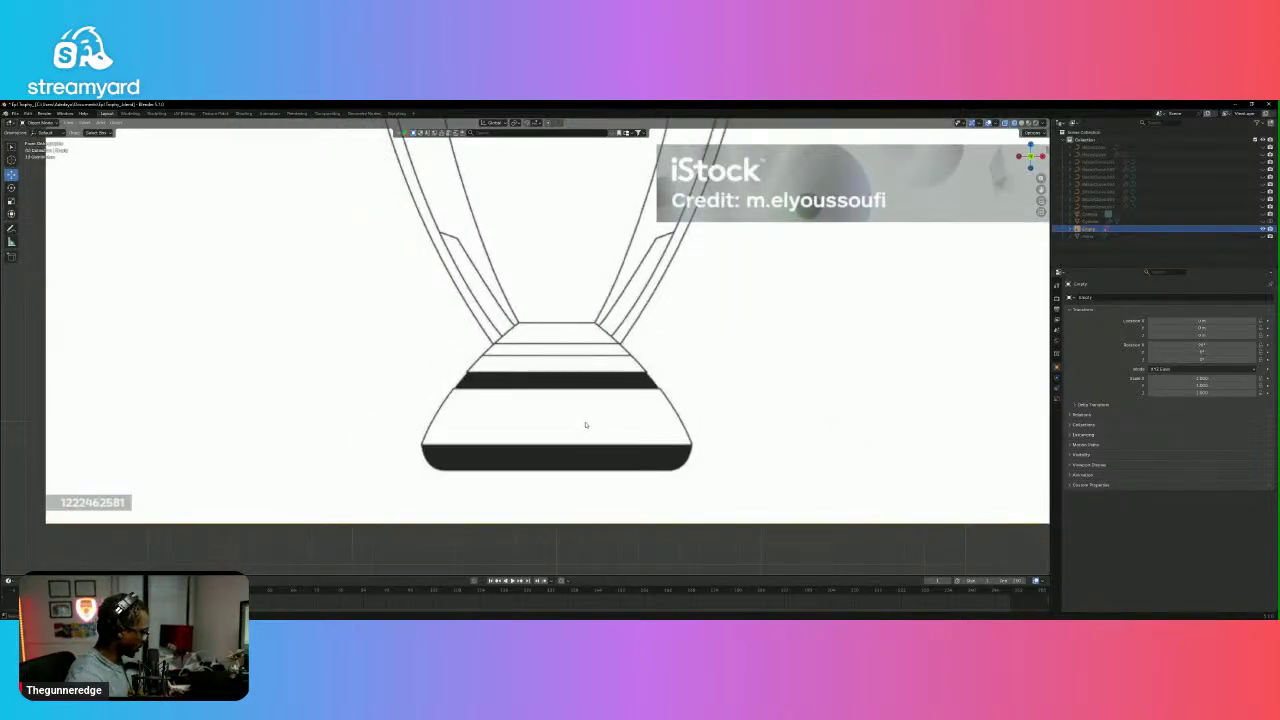
Add a mesh cylinder with 128 vertices for the trophy base.
key("shift+a")
mouse_move(586, 425)
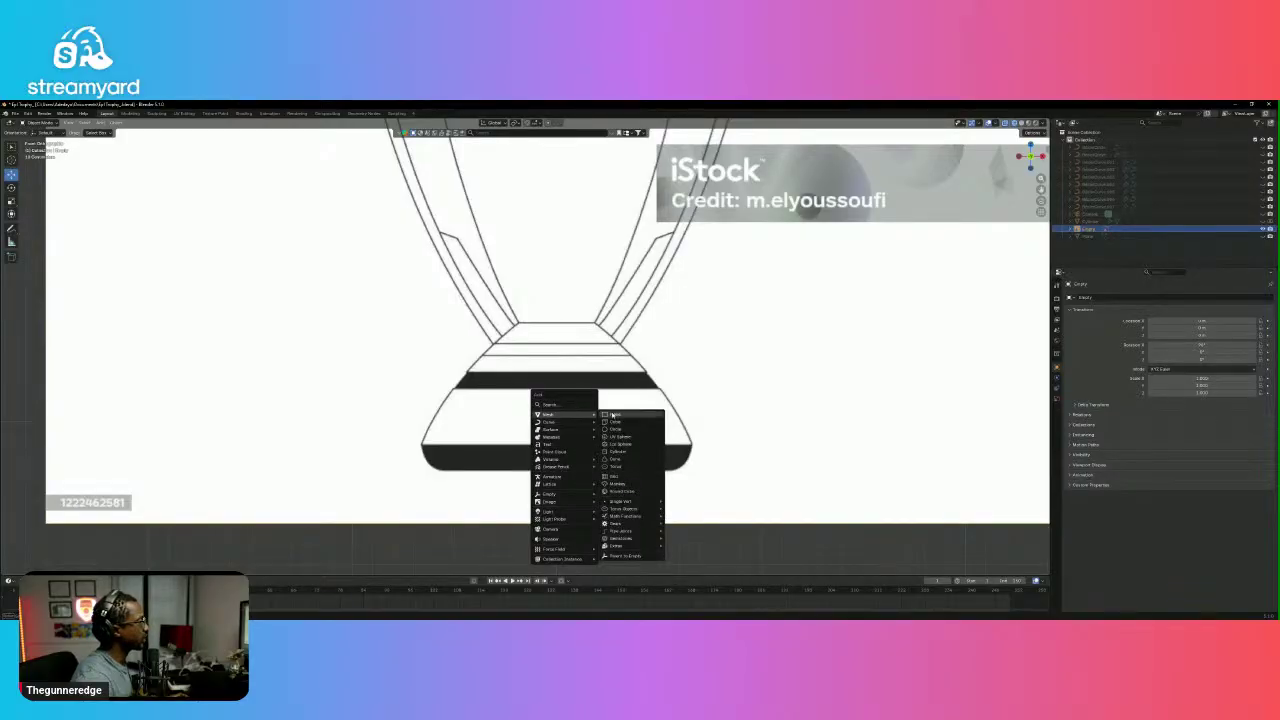
left_click(618, 452)
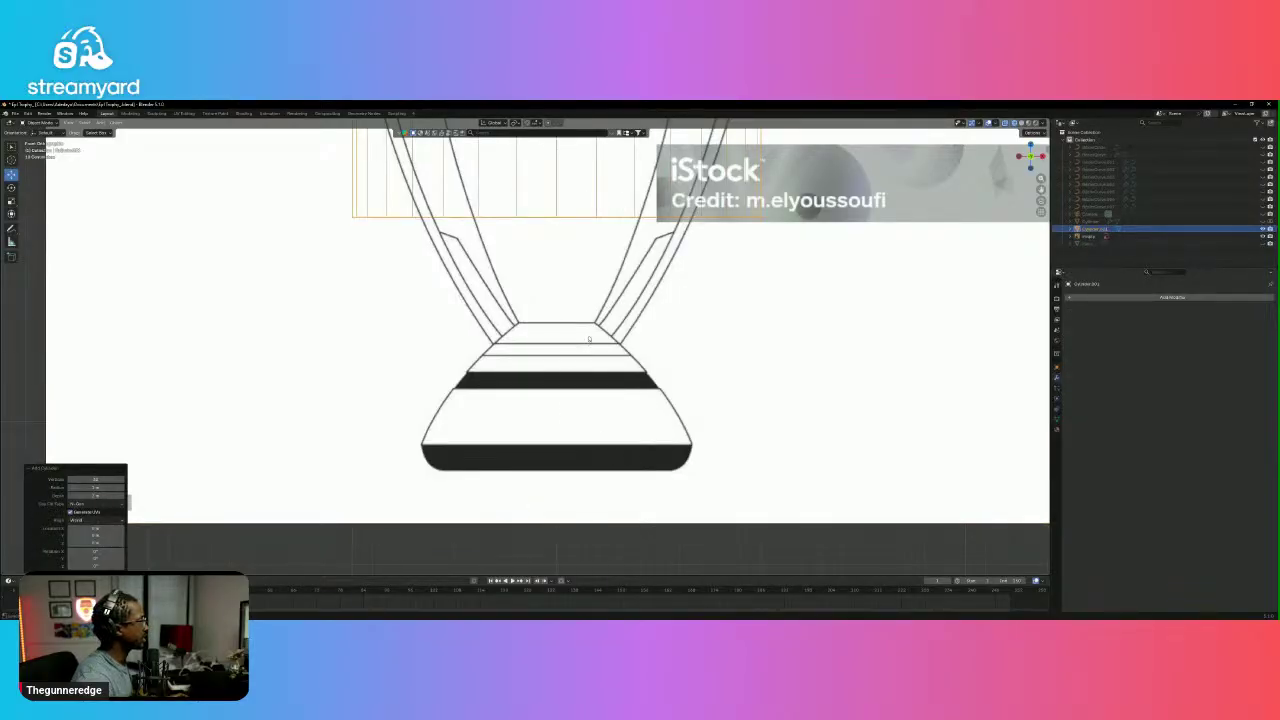
left_click(83, 479)
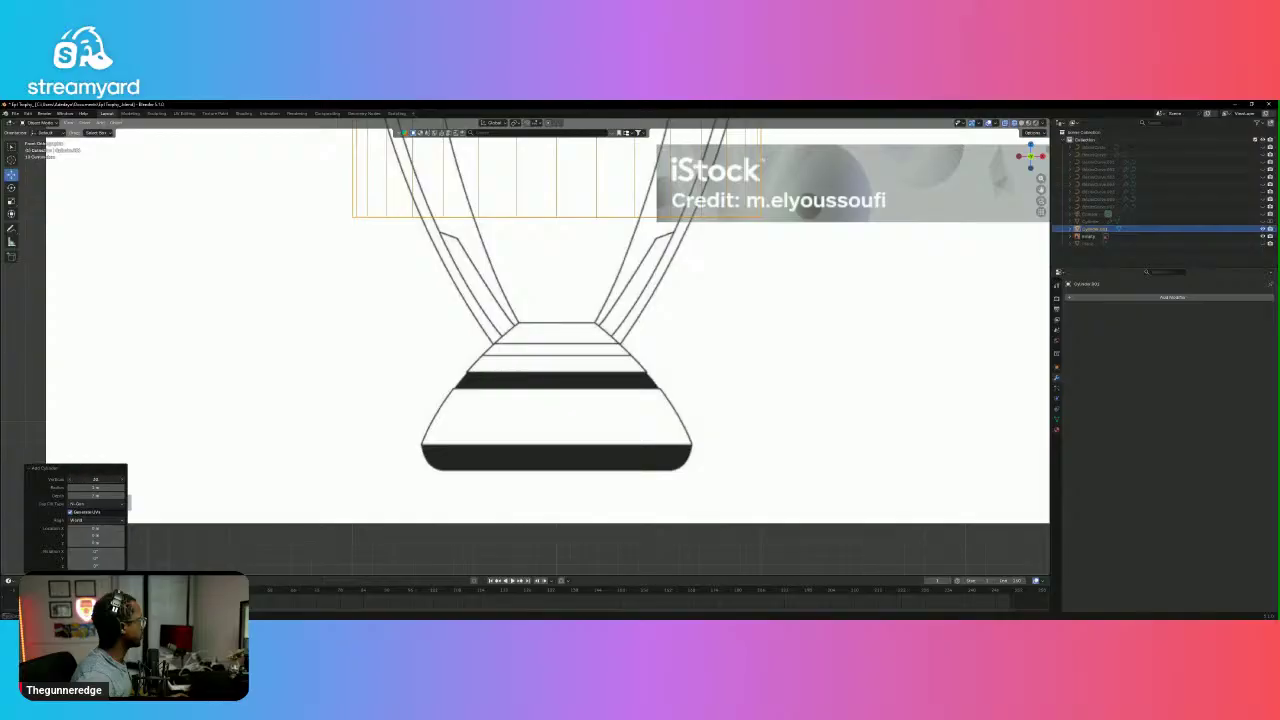
type("8")
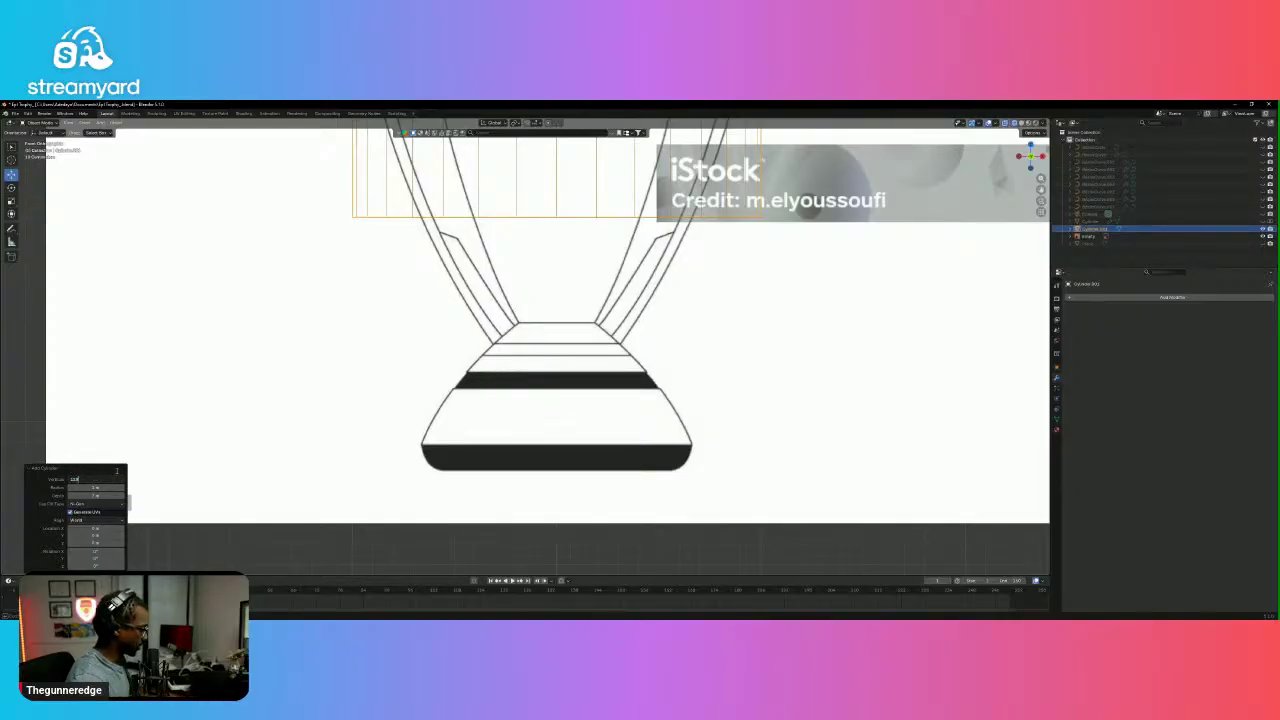
key("Return")
Move the new cylinder down along Z until it is centred over the base in the reference drawing.
left_click(600, 229)
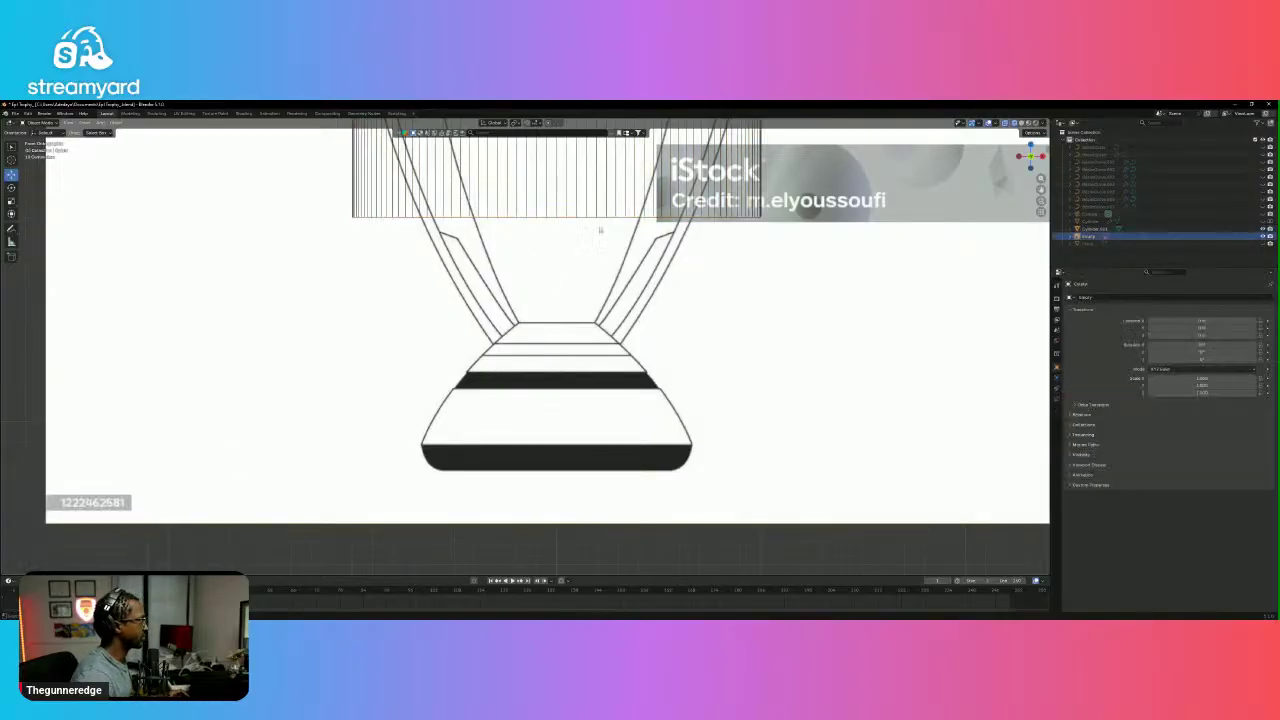
left_click(606, 199)
key("s")
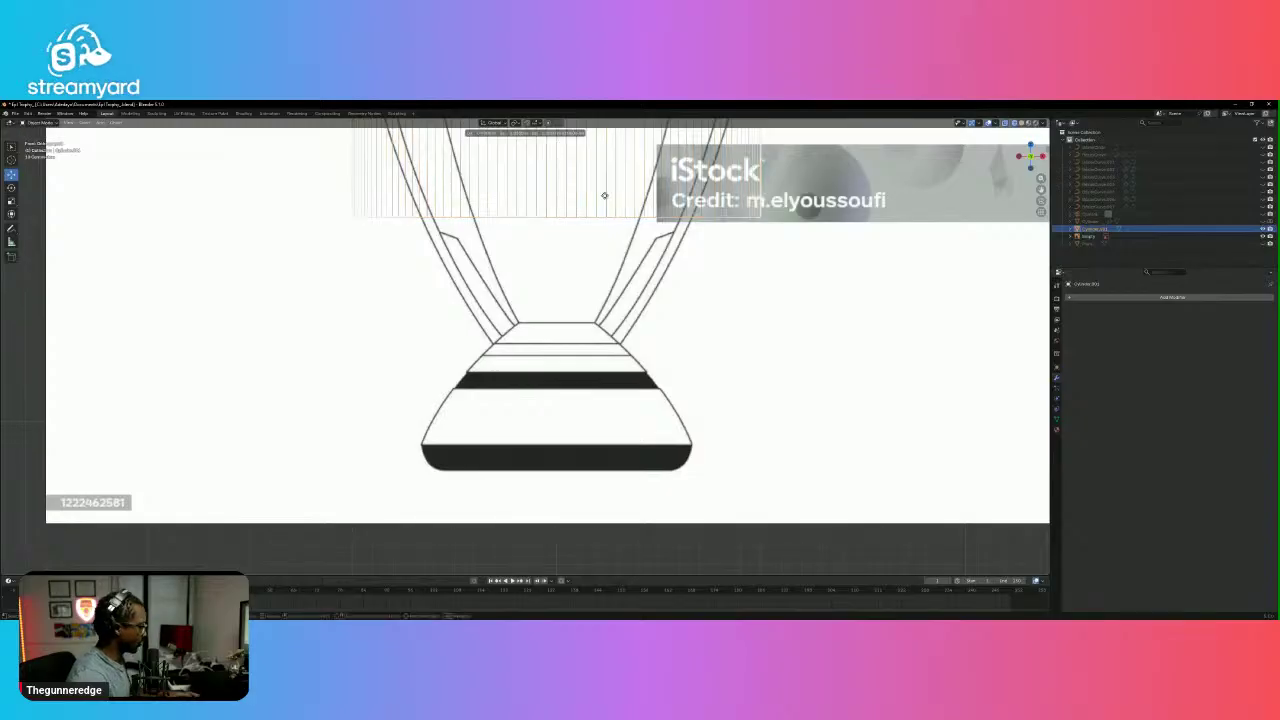
key("z")
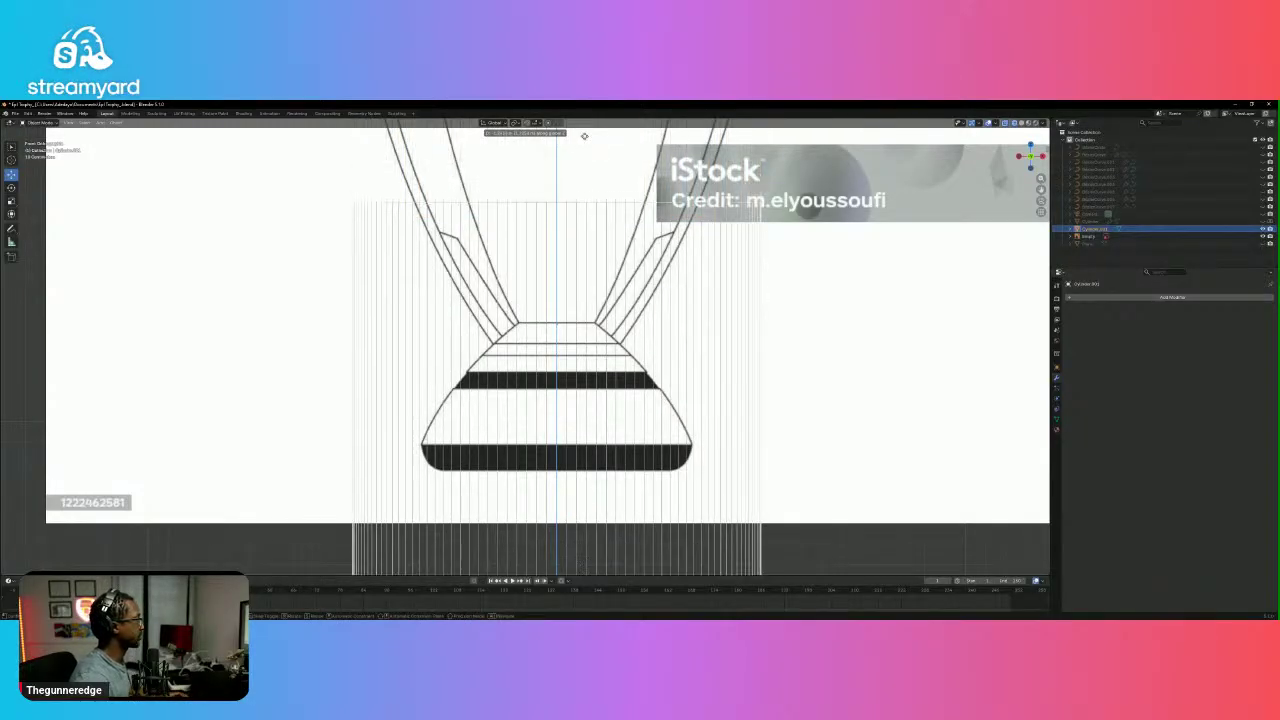
left_click(580, 147)
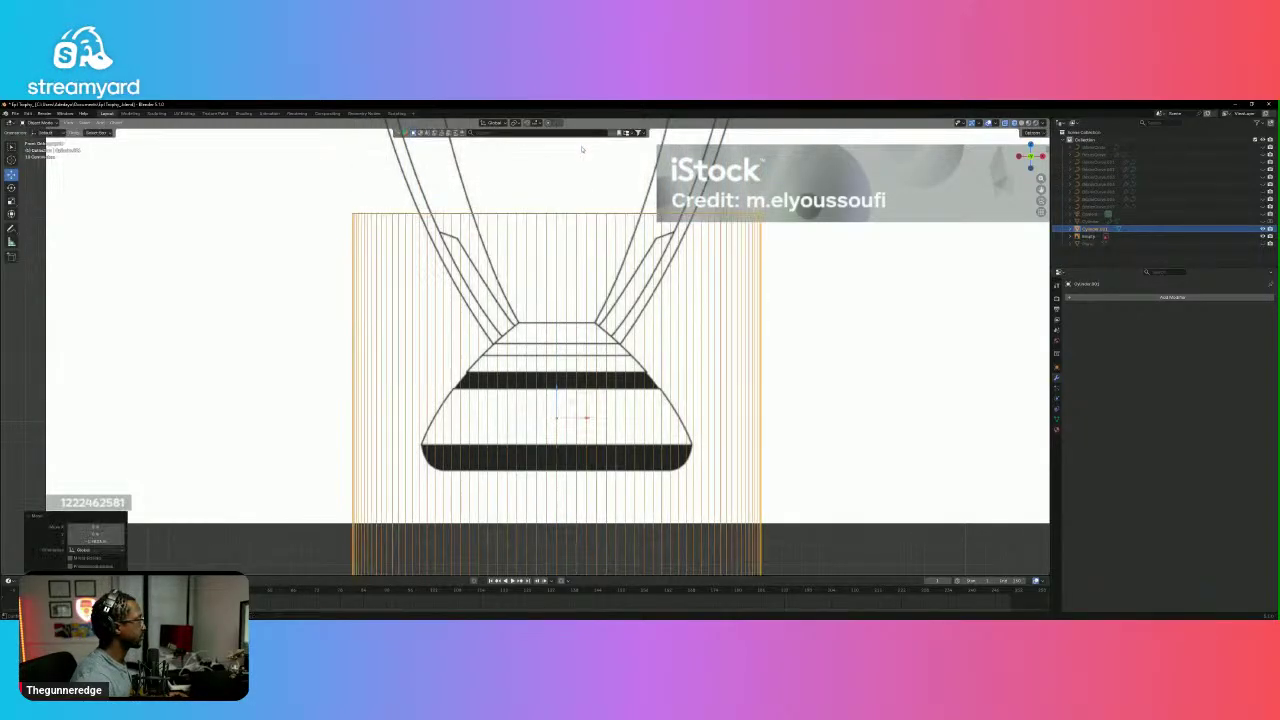
Scale the cylinder's mesh down along Z in Edit Mode so its upper edge meets the top of the drawn base, and return to Object Mode.
scroll(629, 199, "up", 1)
scroll(560, 170, "down", 4)
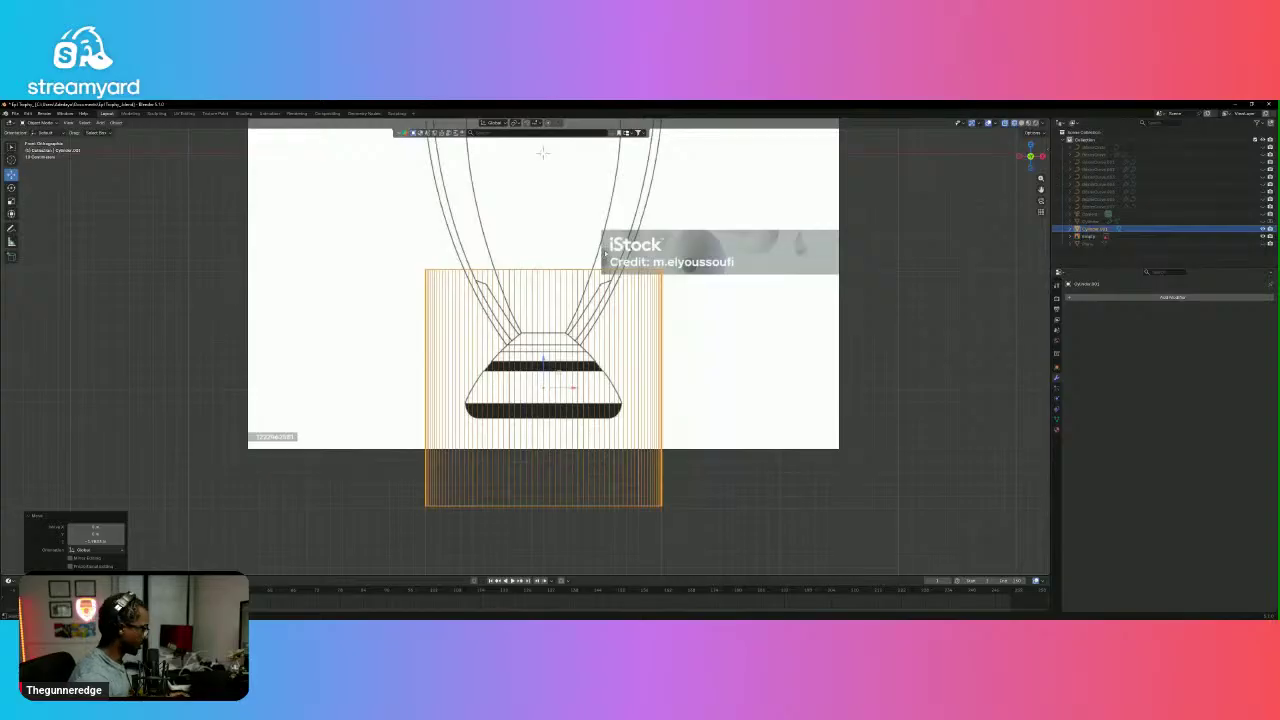
key("Tab")
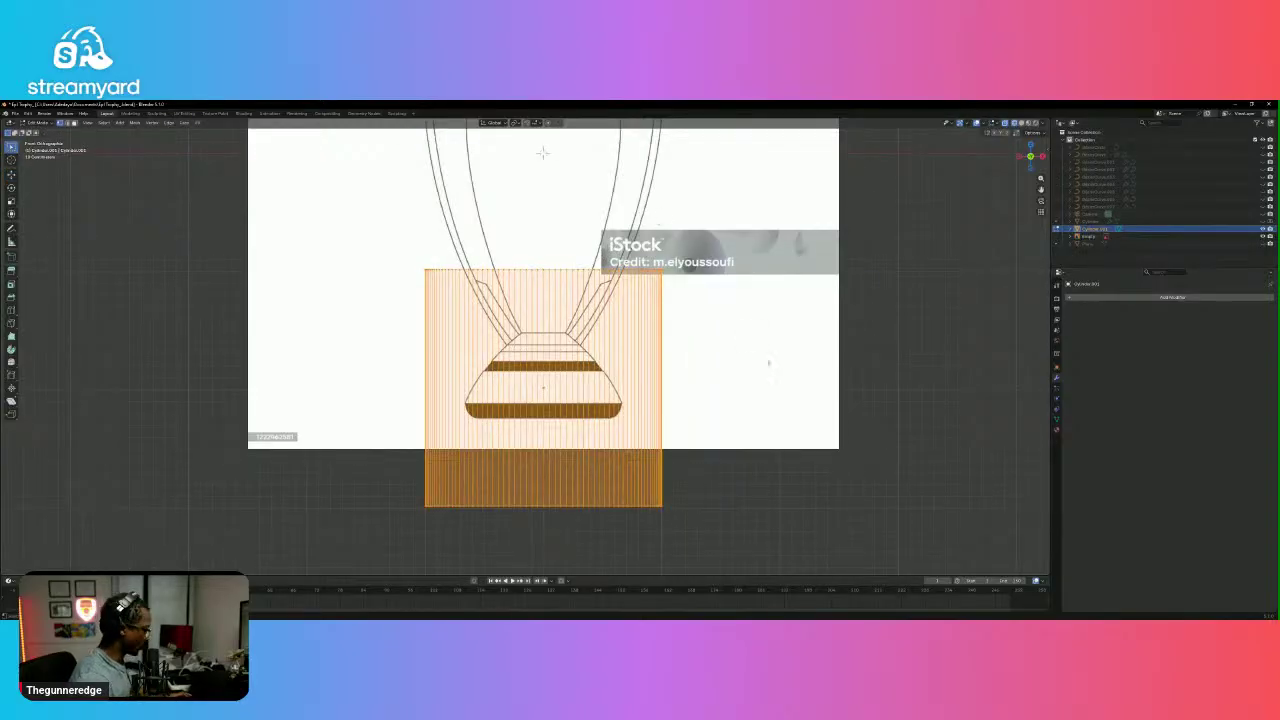
key("s")
key("z")
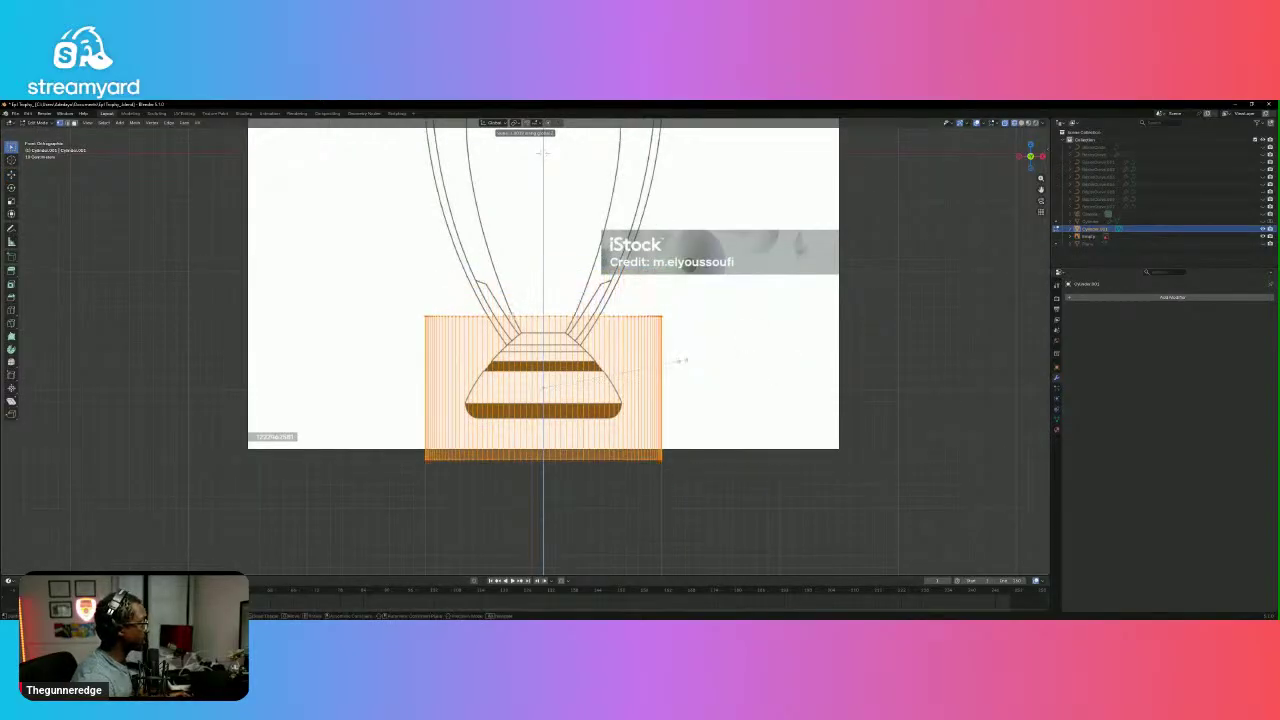
left_click(540, 152)
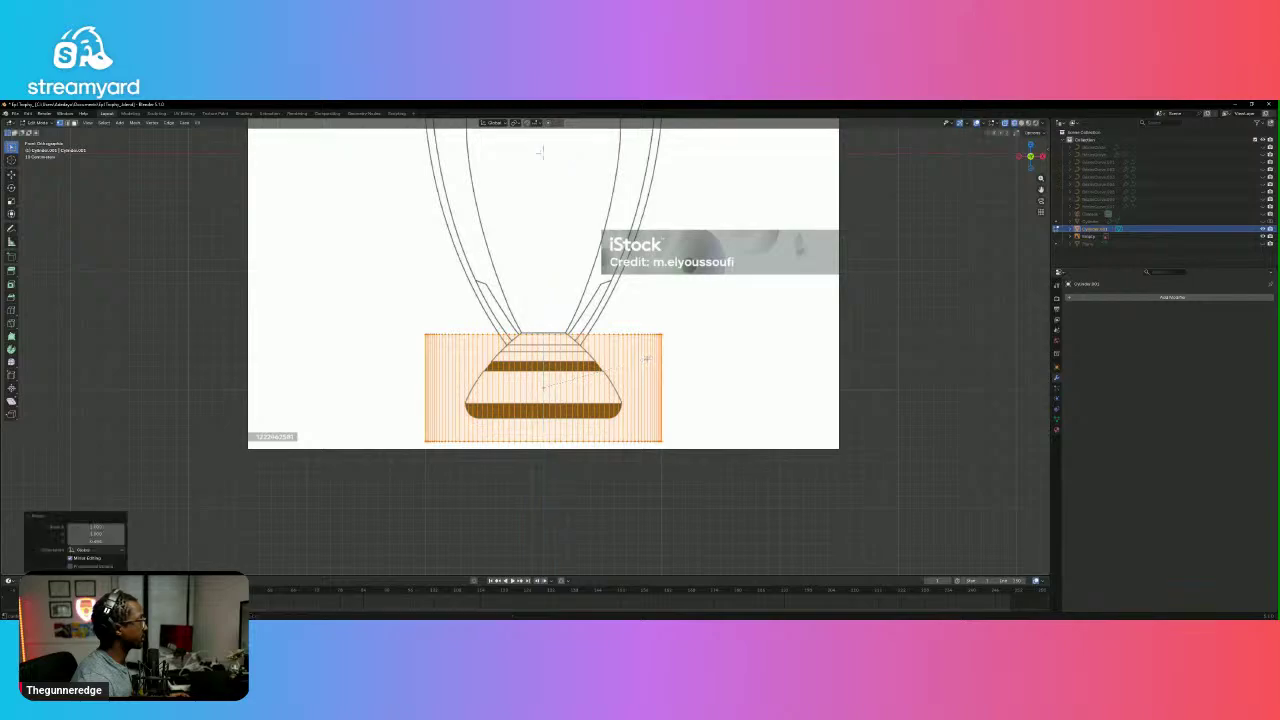
scroll(754, 352, "up", 5)
scroll(754, 352, "down", 3)
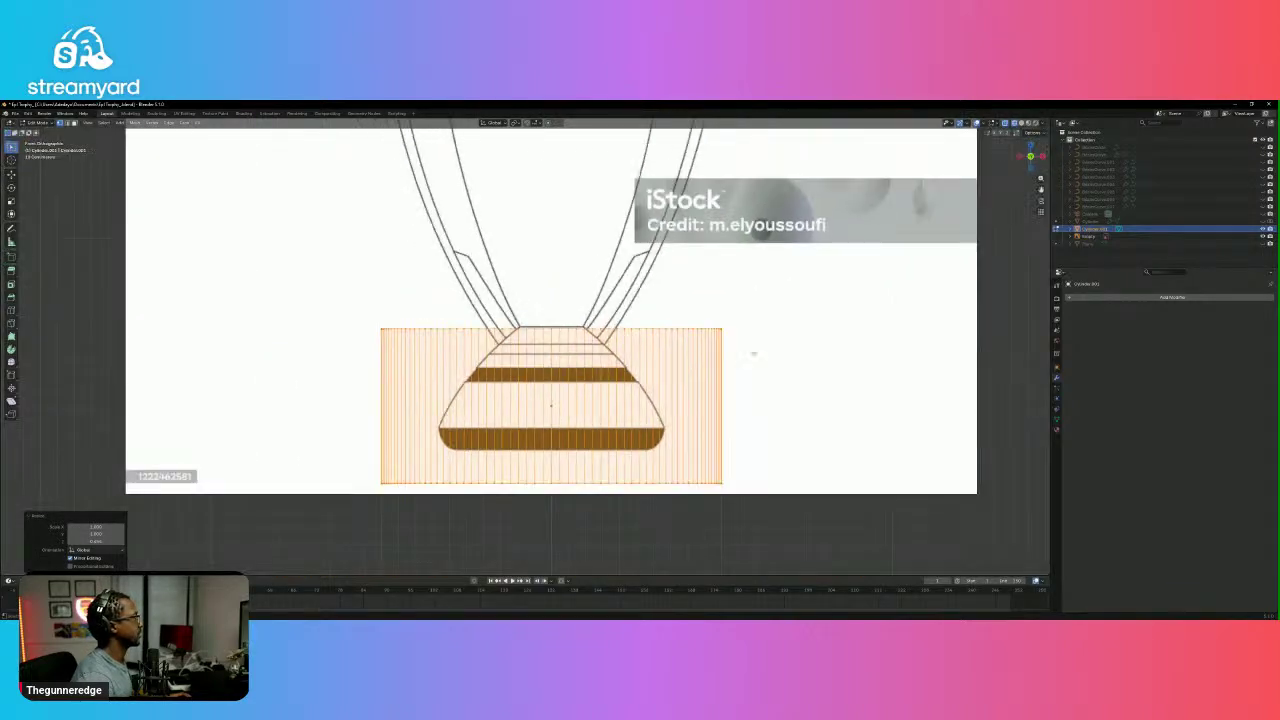
left_click(754, 352)
key("Tab")
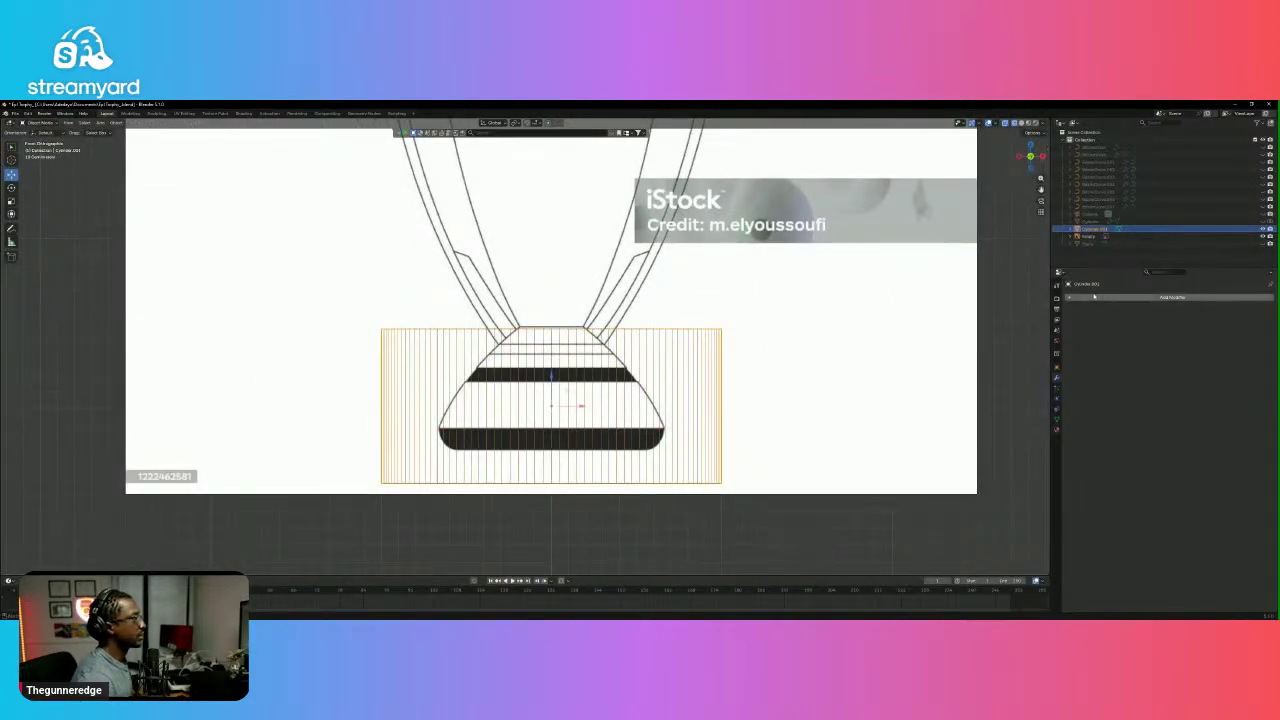
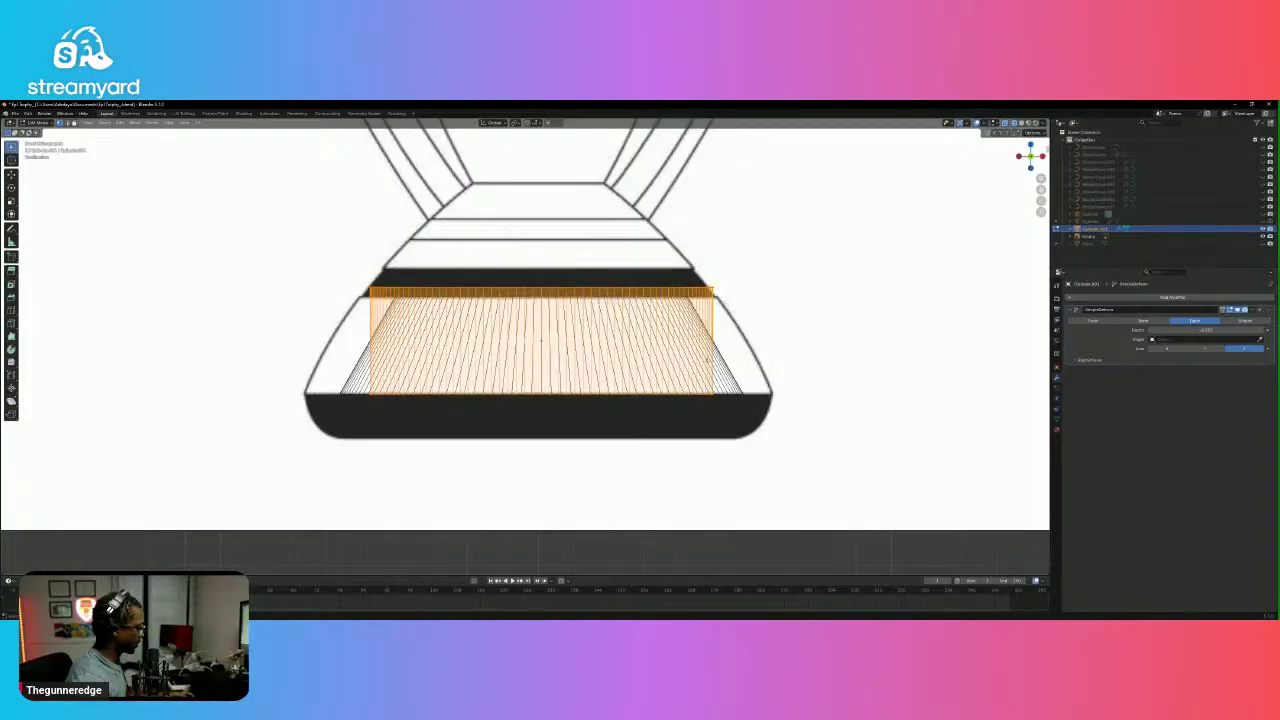
Scale up the cylinder's whole mesh in Edit Mode to span the width of the drawn base, and return to Object Mode.
key("s")
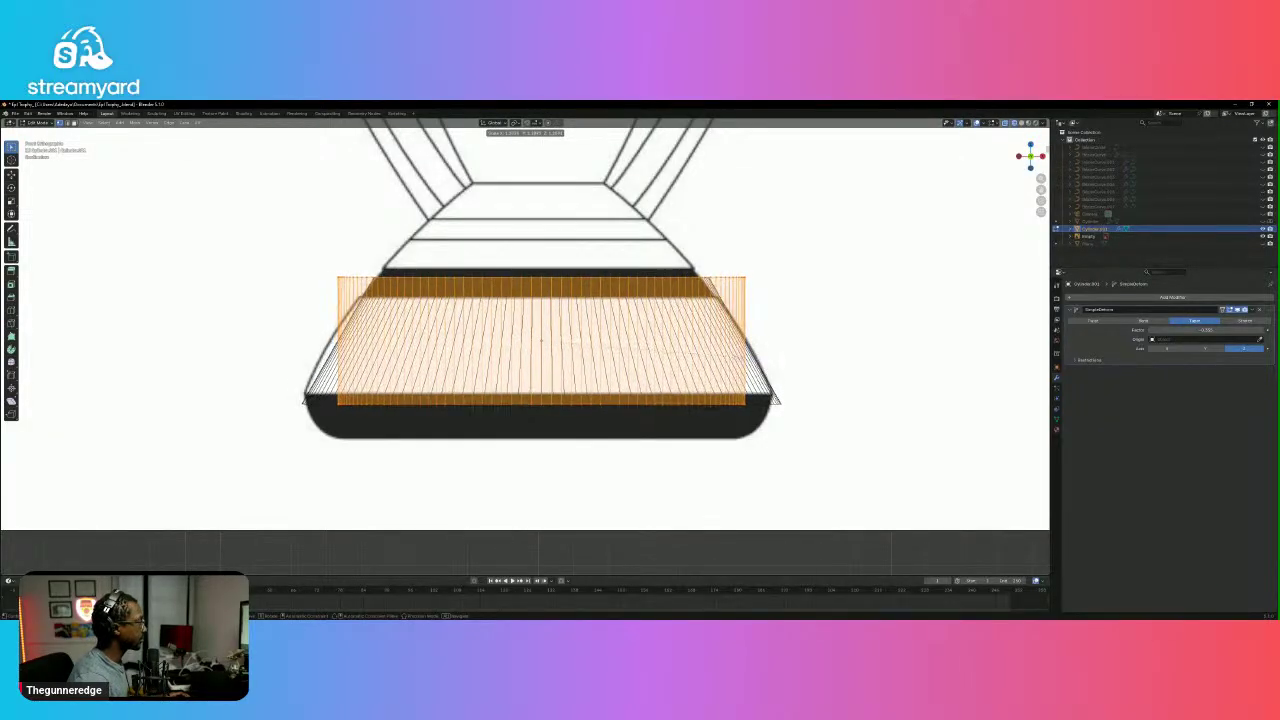
key("Return")
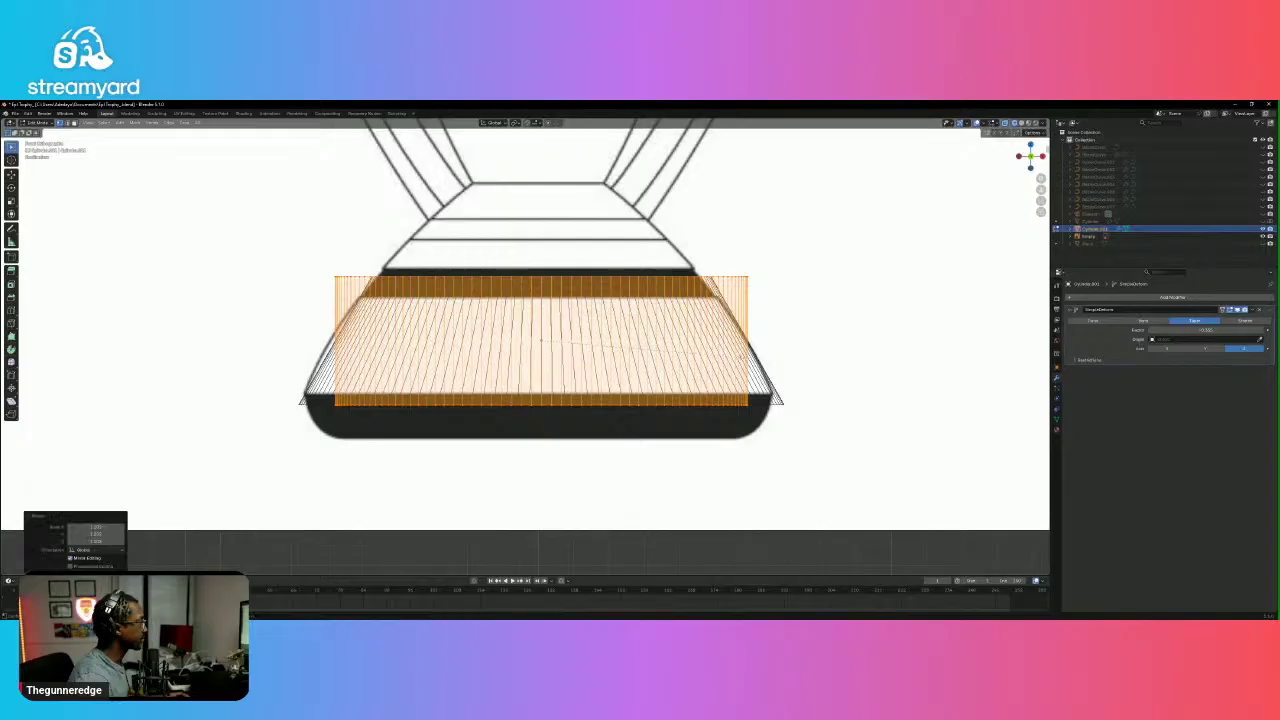
left_click(902, 265)
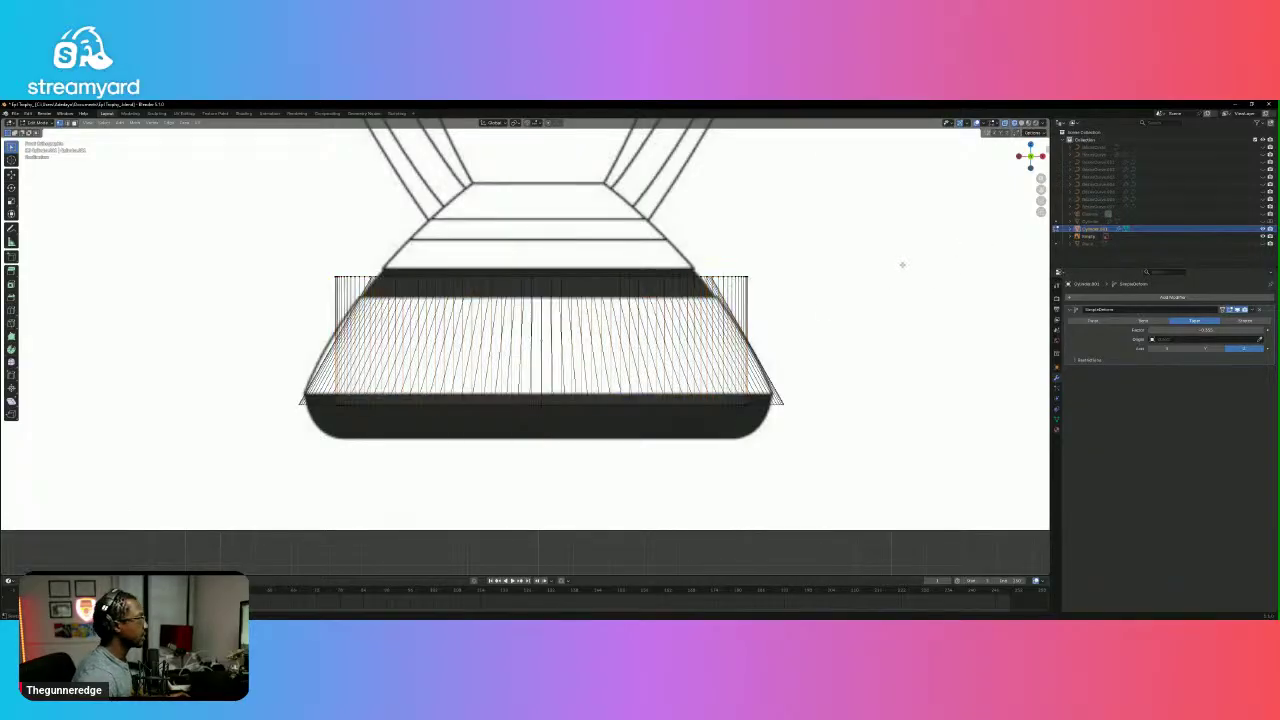
key("Tab")
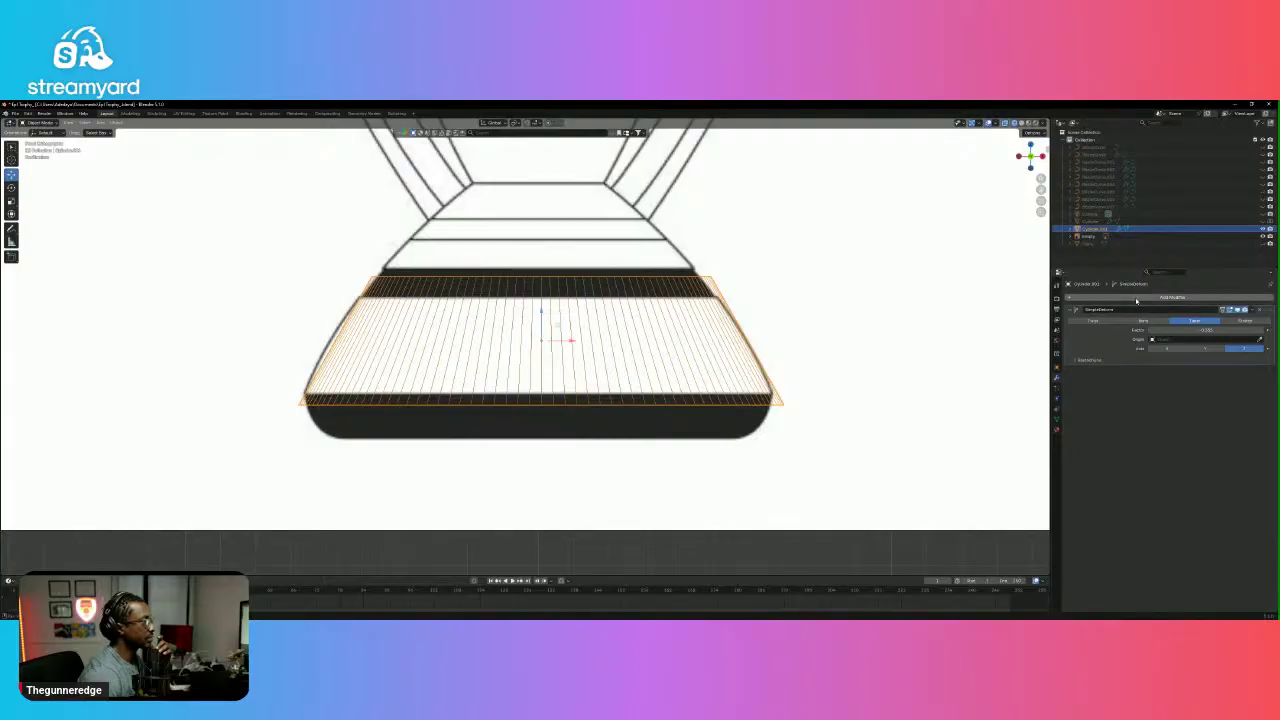
Add a second Simple Deform modifier to the base cylinder, set to Bend around the Z axis, and vary its angle.
left_click(1138, 298)
mouse_move(1138, 301)
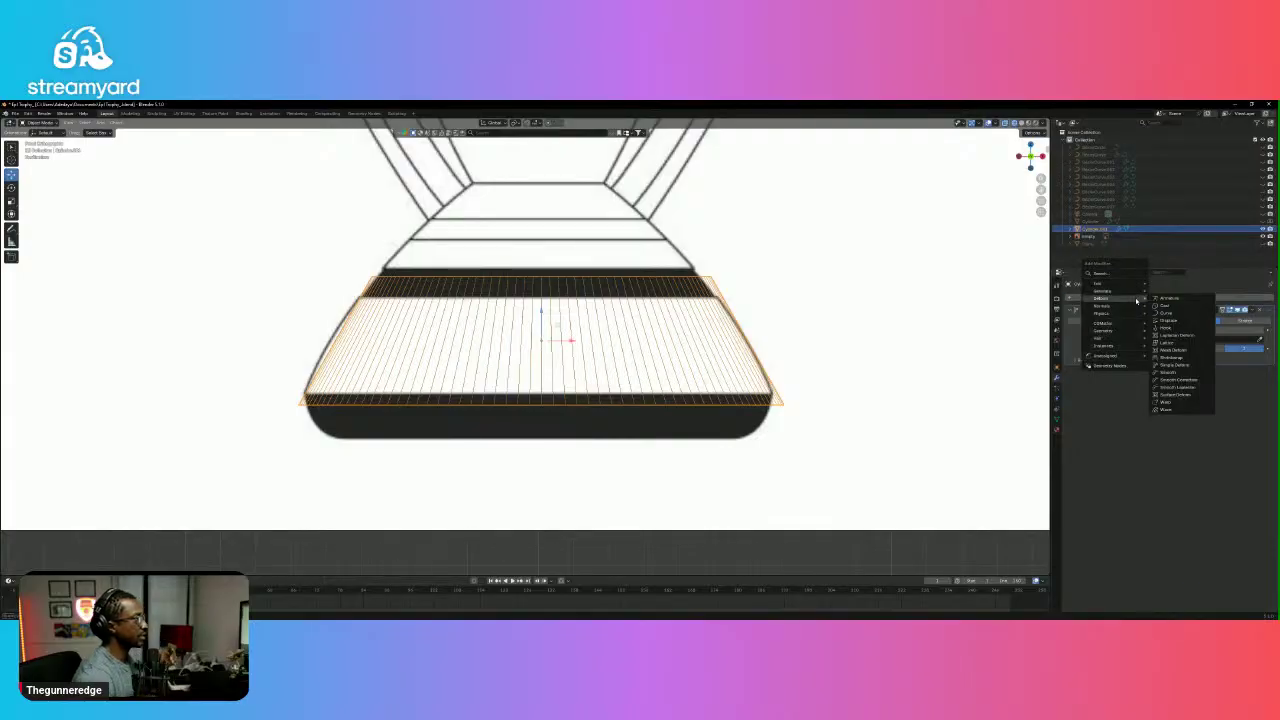
left_click(1191, 365)
left_click(1148, 381)
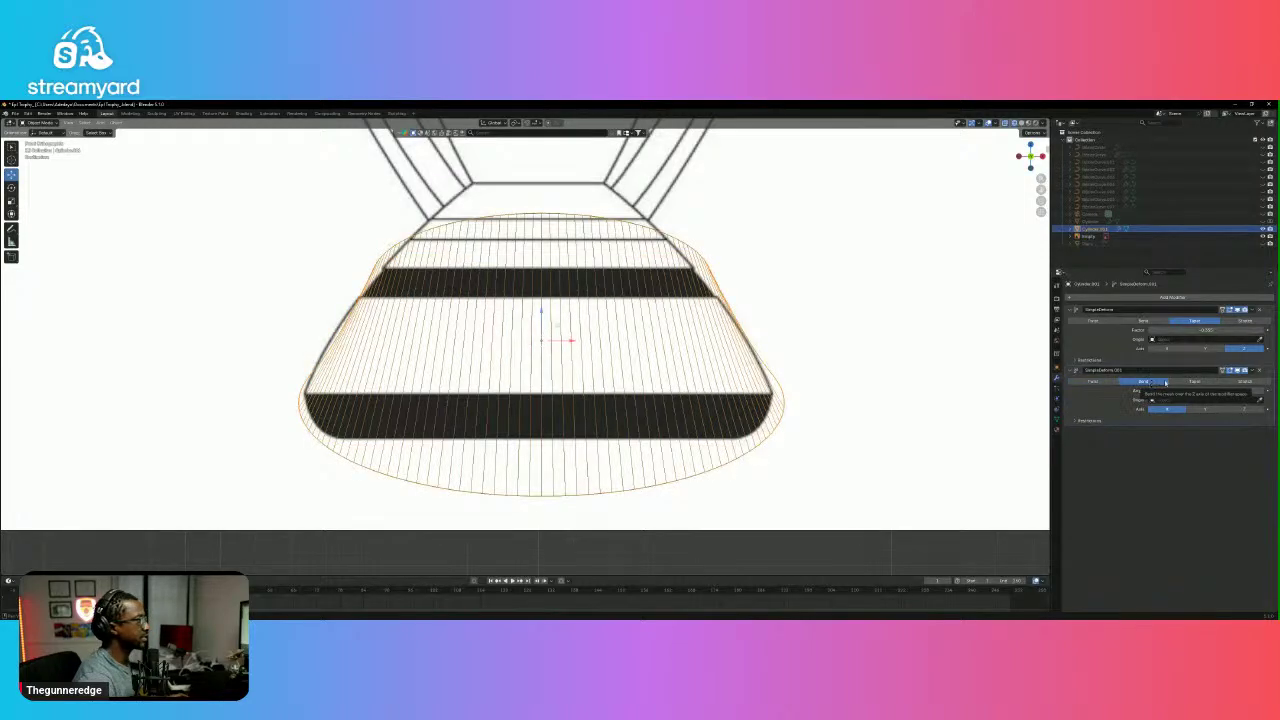
left_click(1205, 410)
left_click(1252, 410)
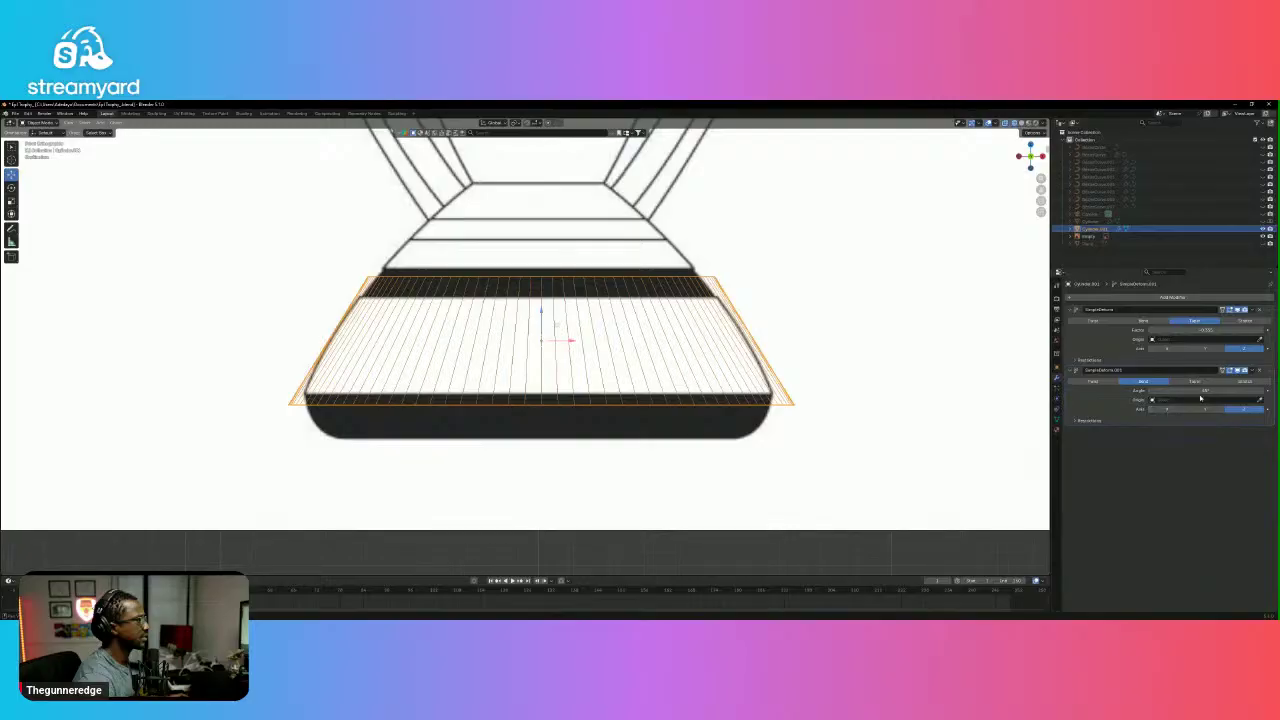
left_click_drag(1205, 390, 1158, 380)
Switch the viewport to Rendered shading to inspect the deformed base in perspective.
scroll(897, 305, "up", 4)
middle_click_drag(897, 305, 873, 321)
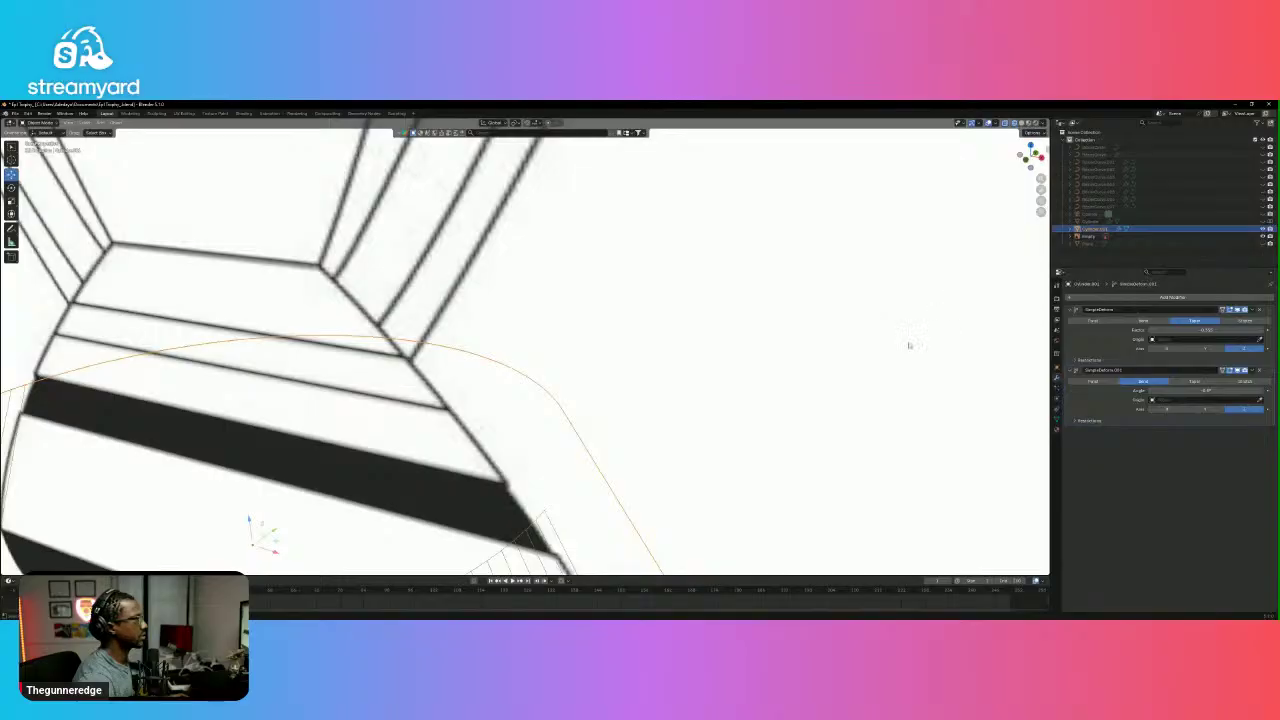
scroll(909, 345, "down", 8)
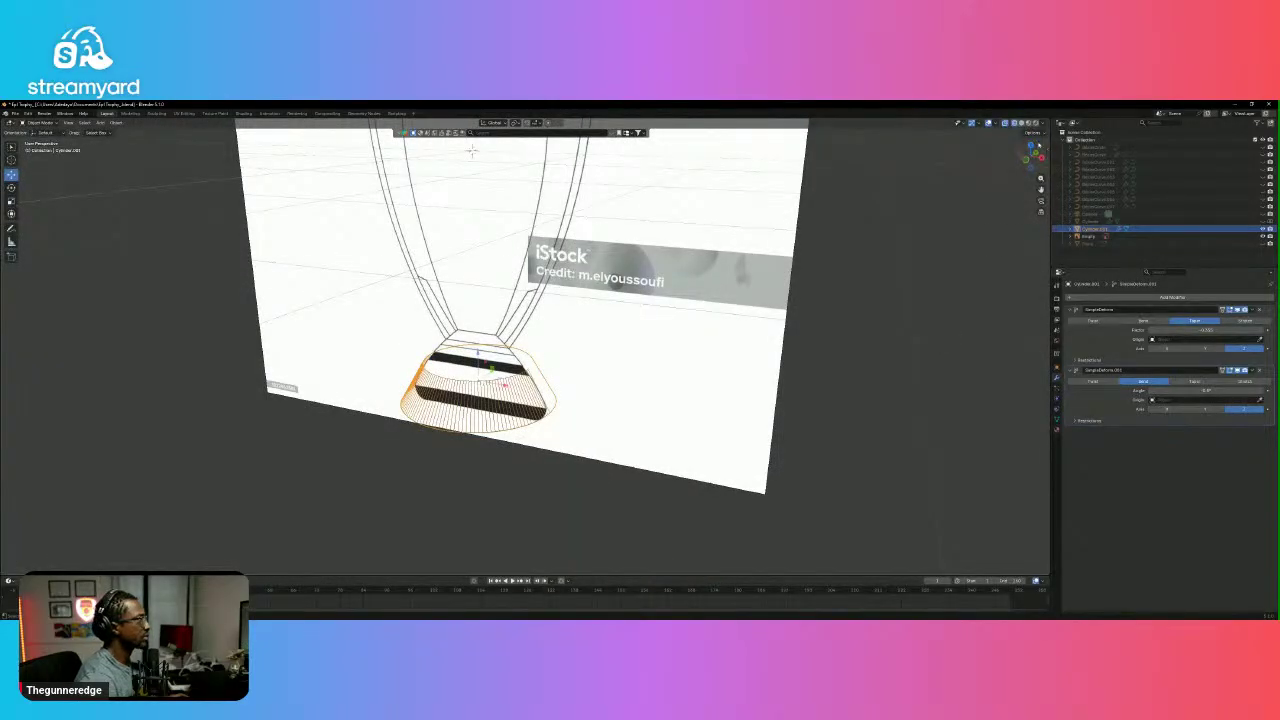
left_click(1031, 123)
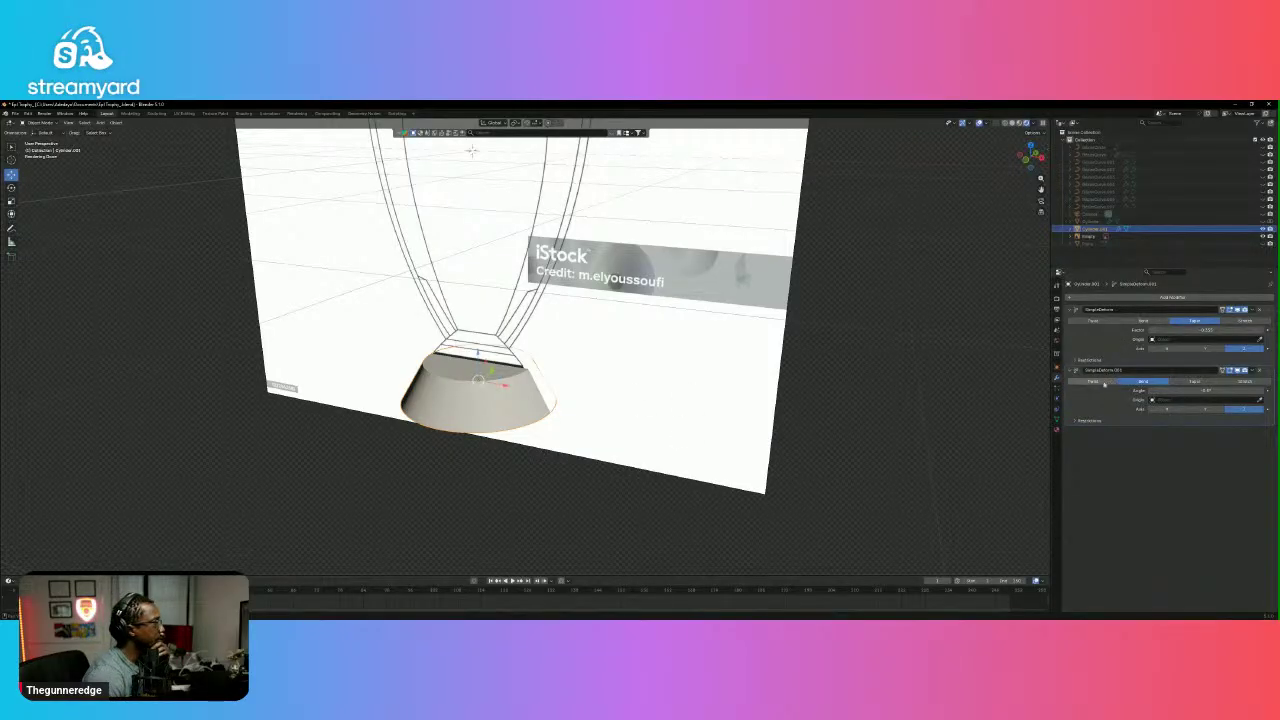
Try another Bend angle on the base cylinder and remove the second Simple Deform modifier.
mouse_move(1196, 391)
left_mouse_down()
mouse_move(1224, 391)
mouse_move(1180, 391)
mouse_move(1206, 391)
left_mouse_up()
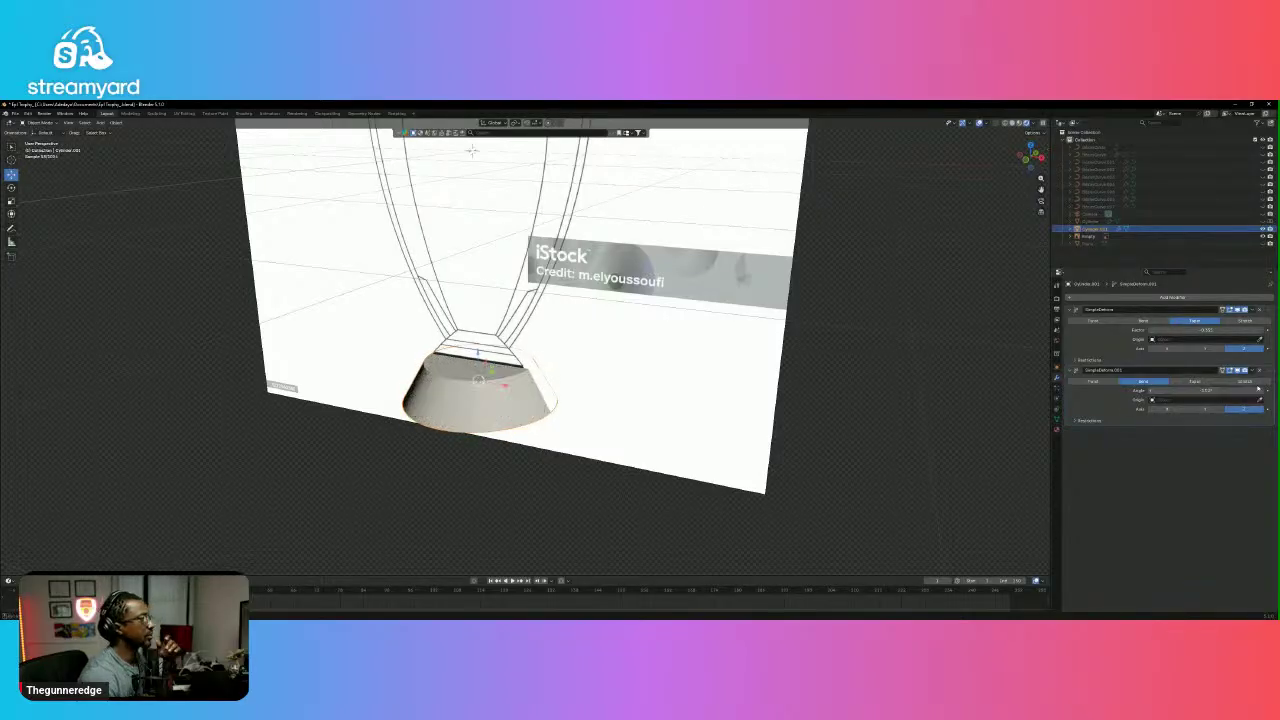
left_click(1259, 370)
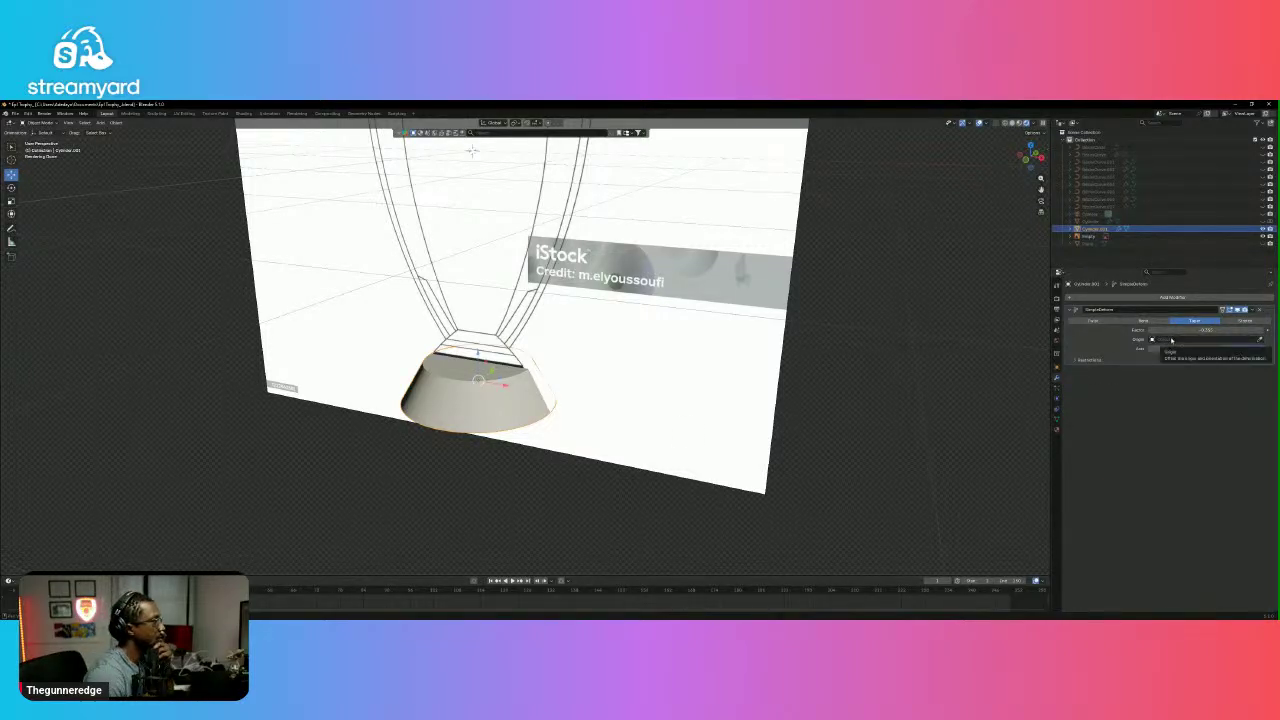
Try raising the taper's lower restriction limit and returning it to 0, and undo a trial removal of the Taper modifier.
left_click(1079, 362)
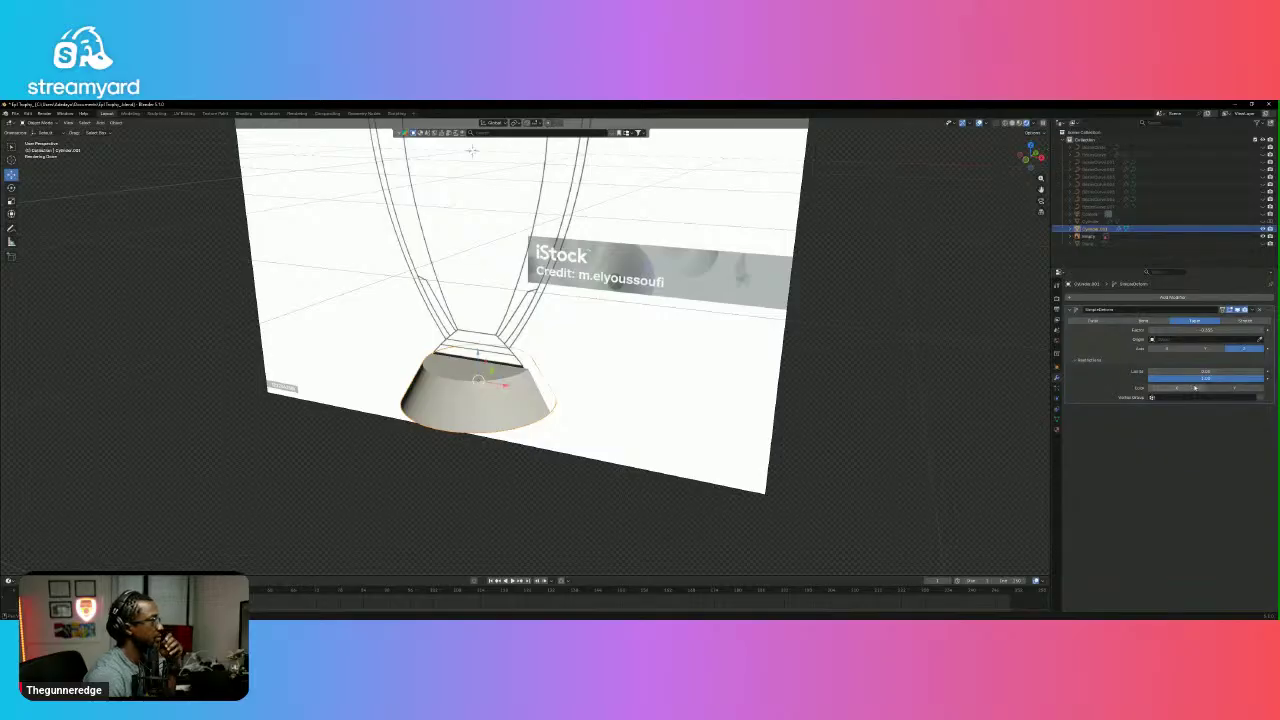
left_click_drag(1201, 372, 1172, 374)
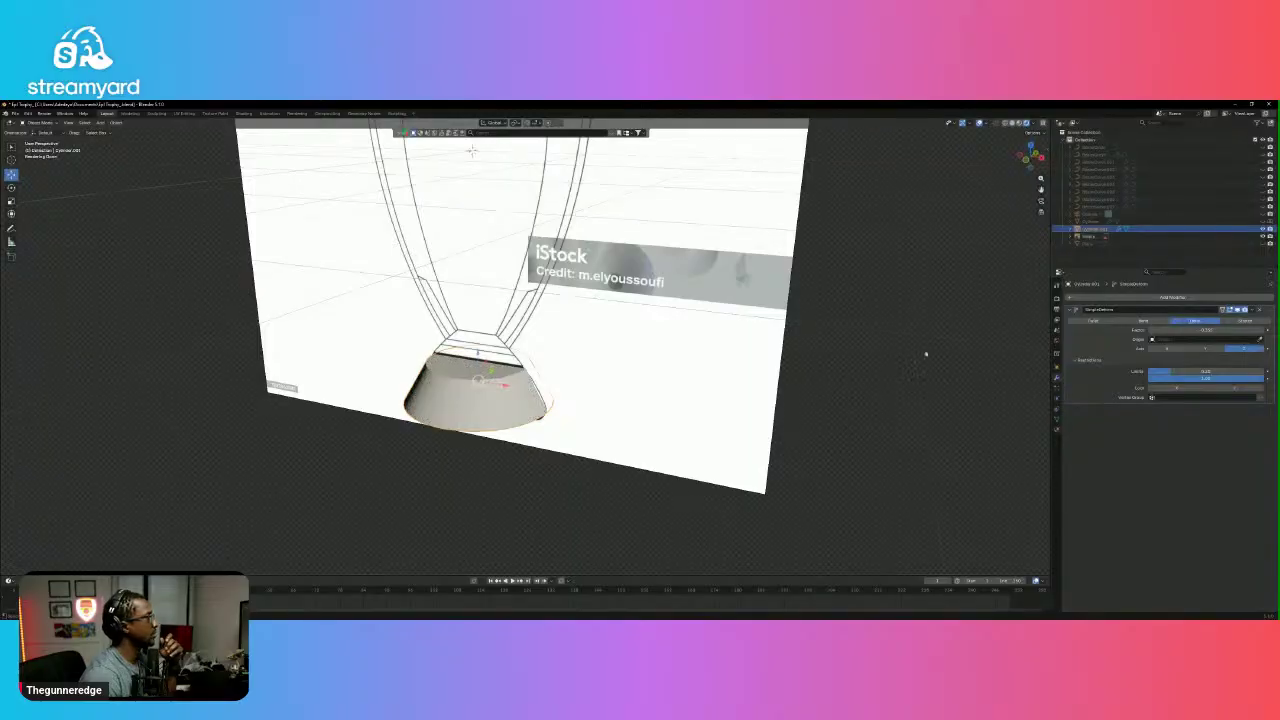
left_click(1021, 167)
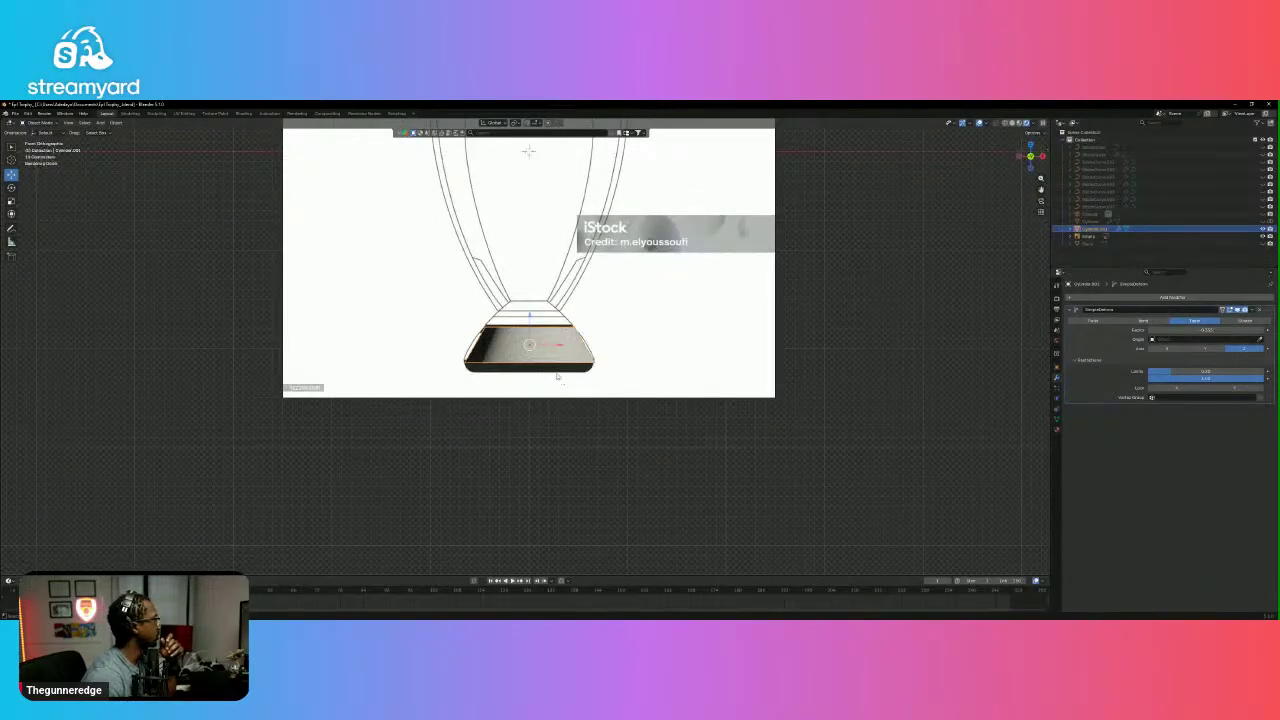
scroll(557, 374, "up", 6)
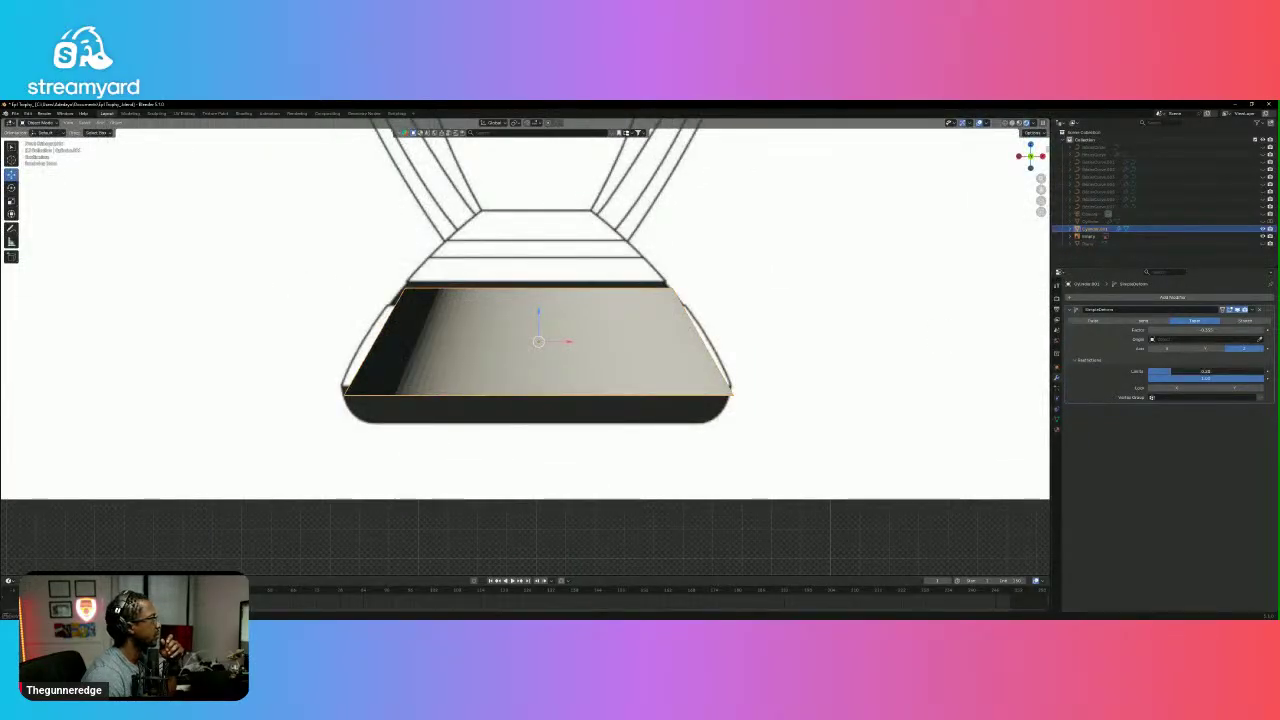
left_click_drag(1171, 371, 1148, 371)
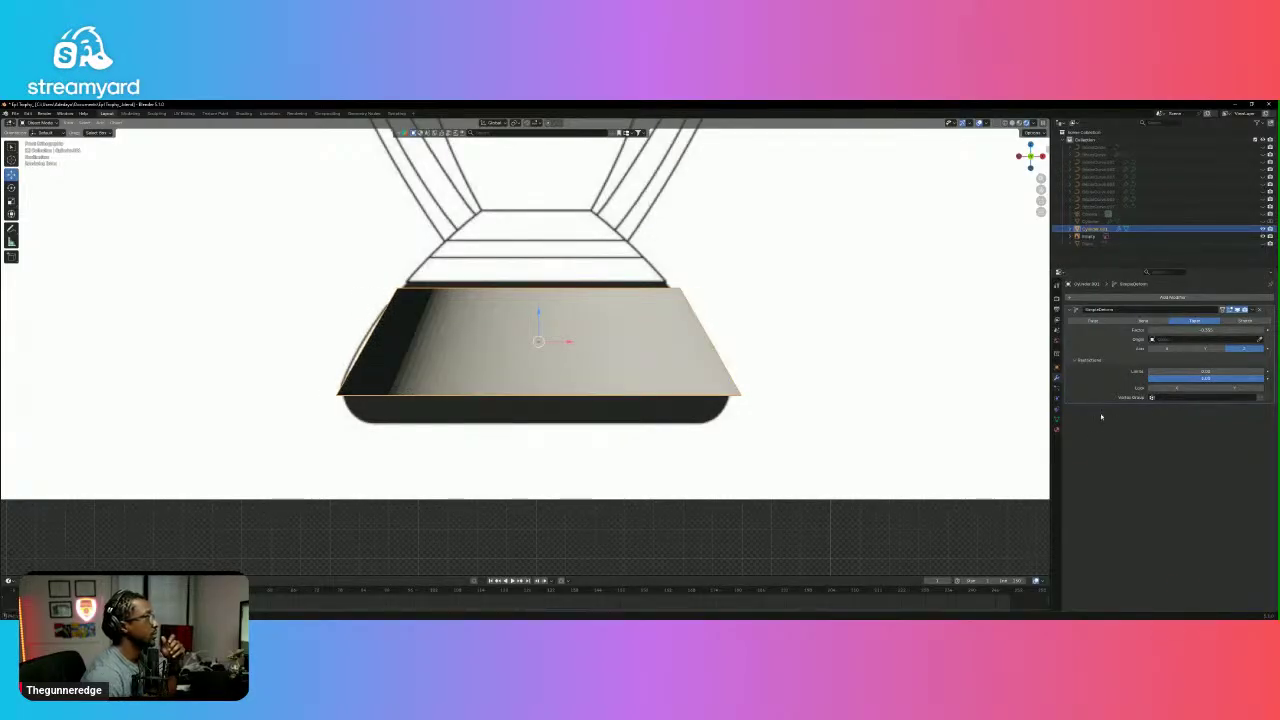
left_click(1259, 309)
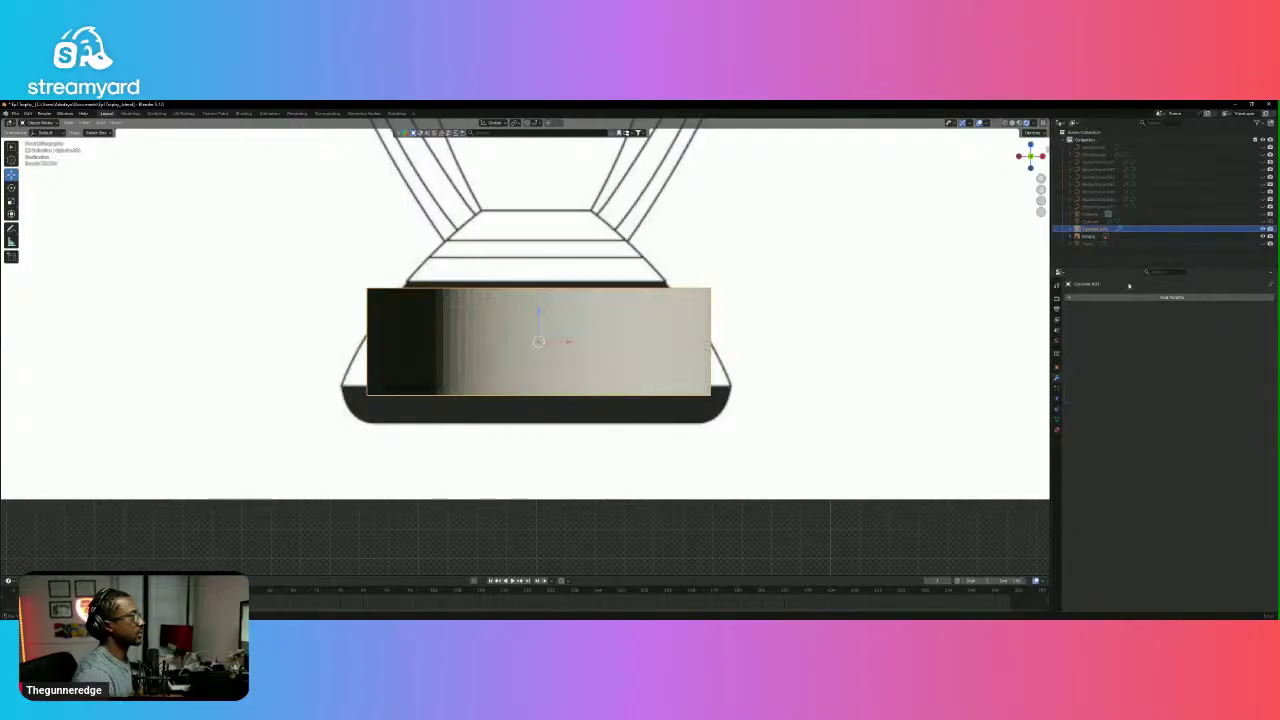
key("ctrl+z")
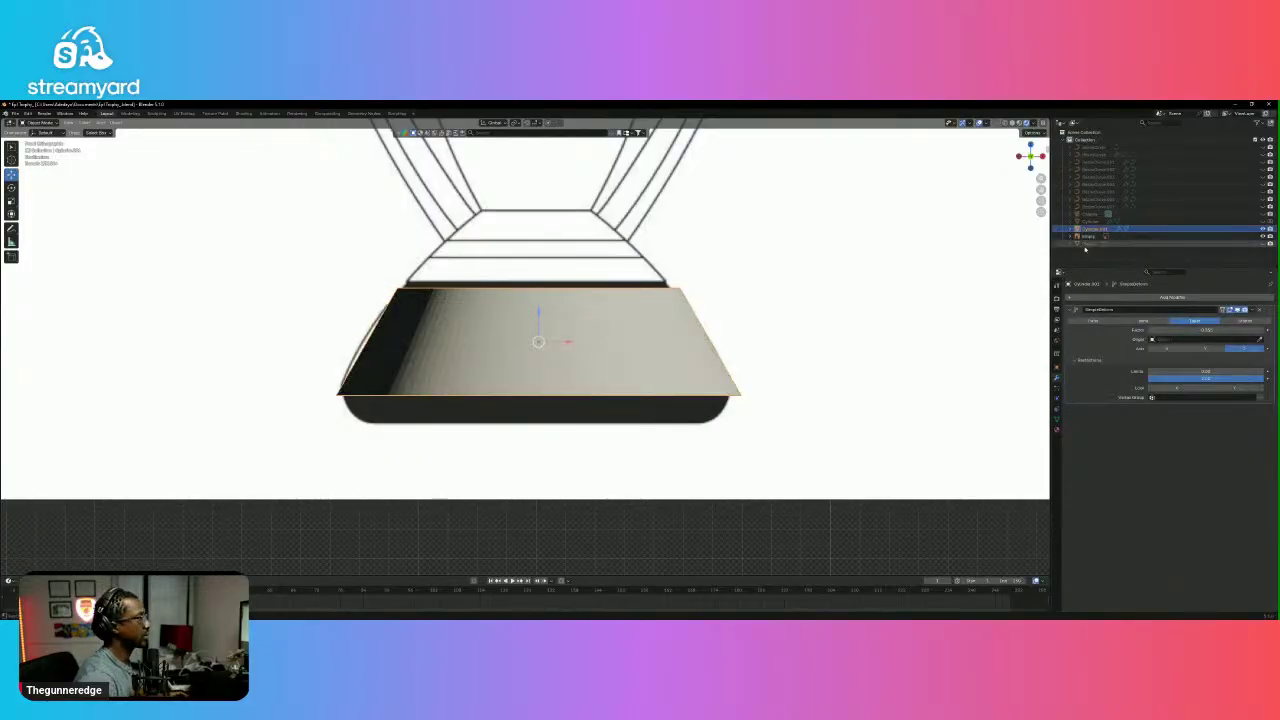
Apply Shade Auto Smooth to the tapered base cylinder and assign it the existing material named Material.
right_click(588, 347)
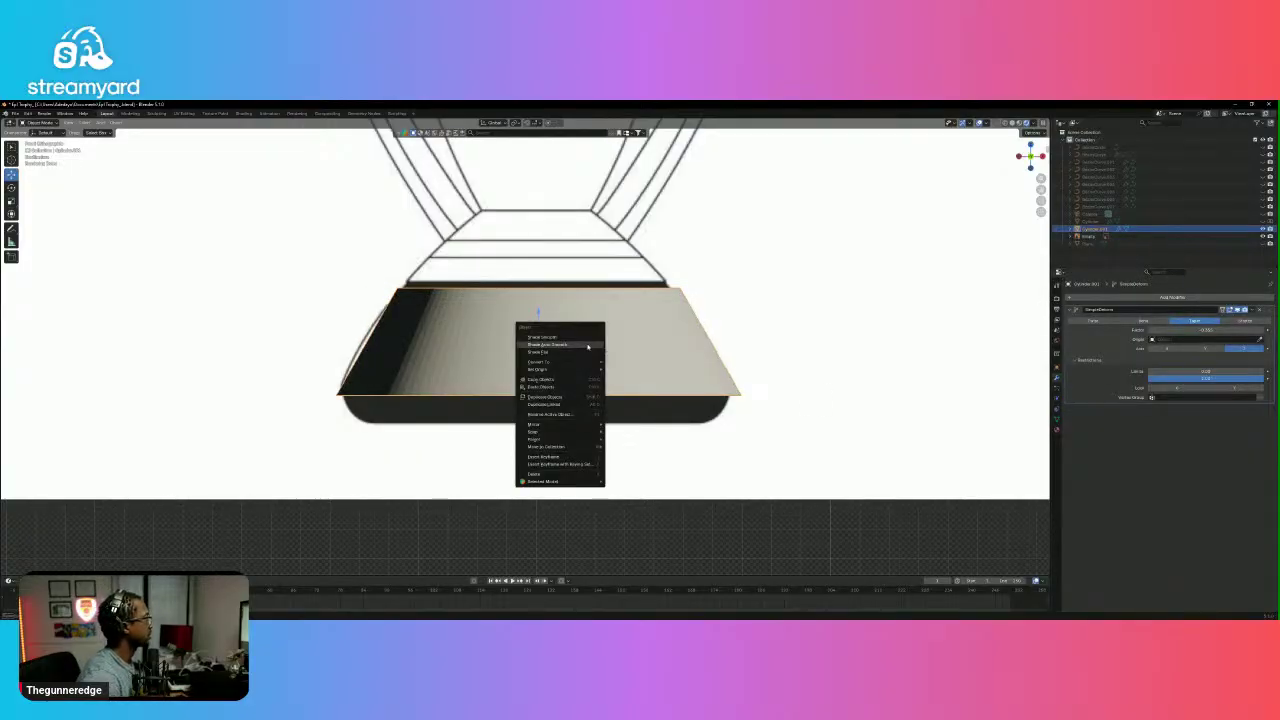
left_click(588, 345)
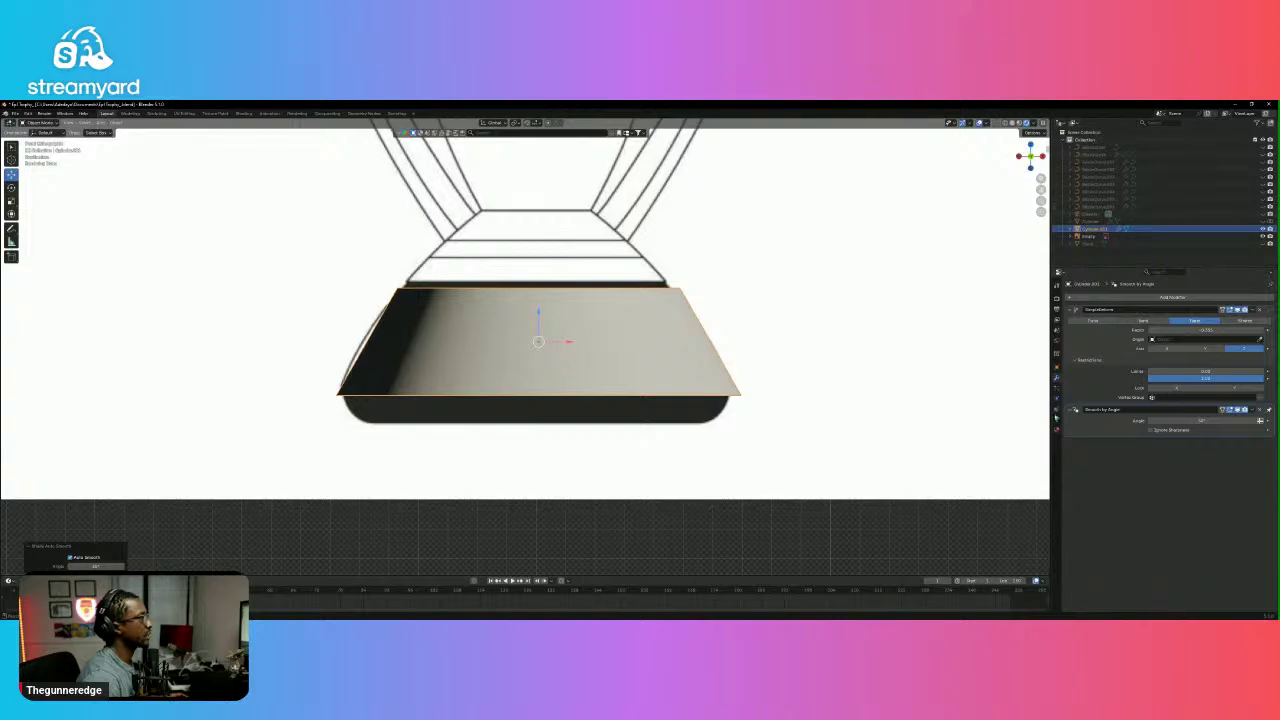
left_click(1057, 430)
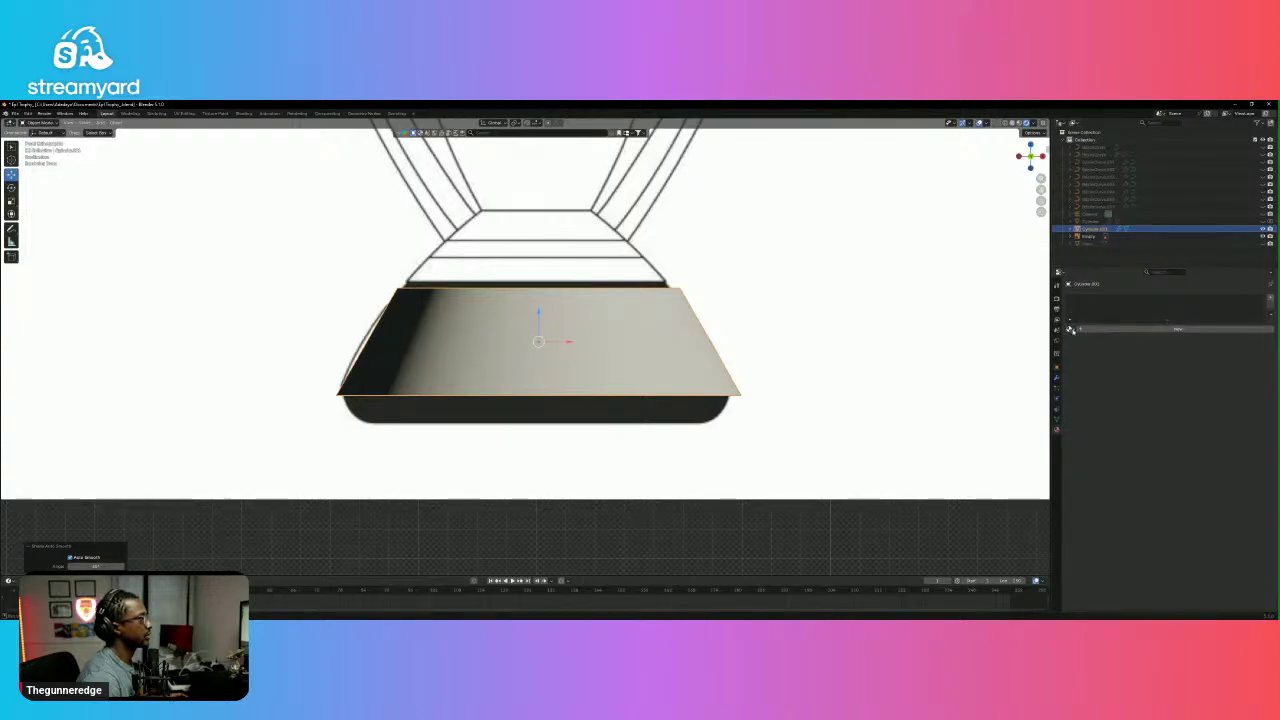
left_click(1070, 329)
left_click(1086, 341)
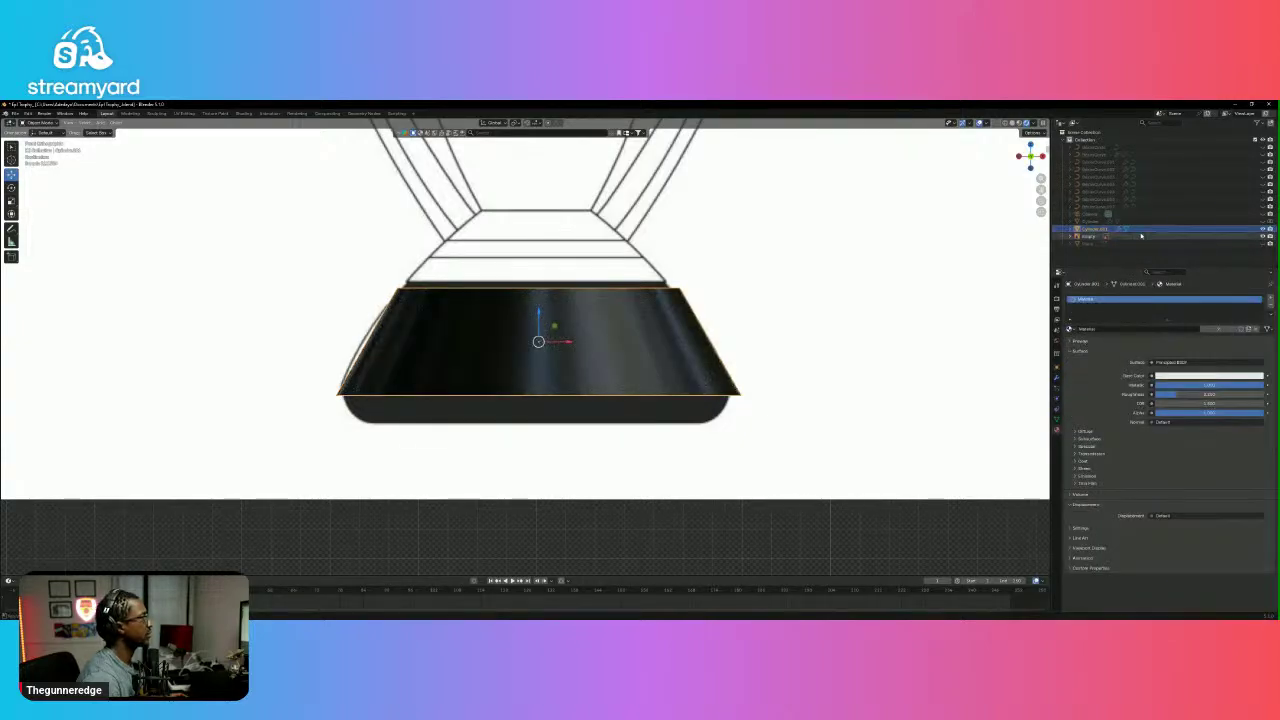
View the scene through the camera and unhide the camera, the crown cylinder and all the Bezier curve parts of the trophy.
scroll(819, 305, "up", 3)
scroll(819, 305, "down", 2)
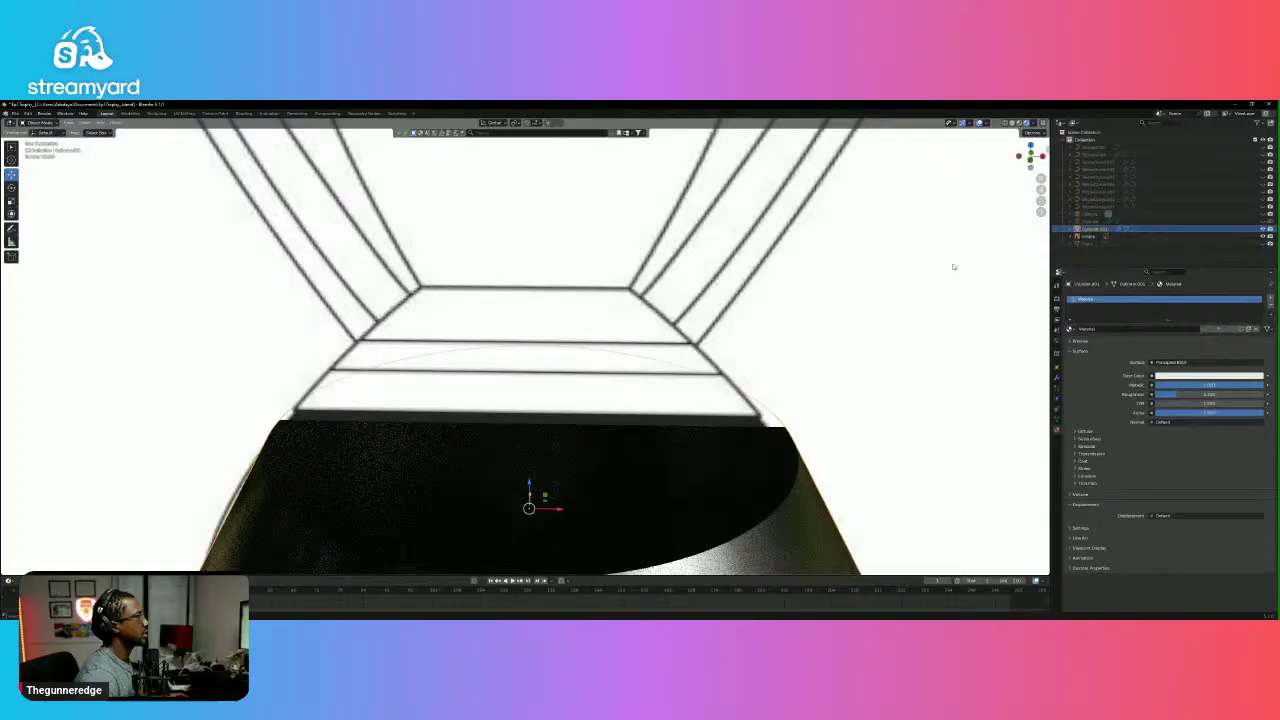
left_click(1041, 201)
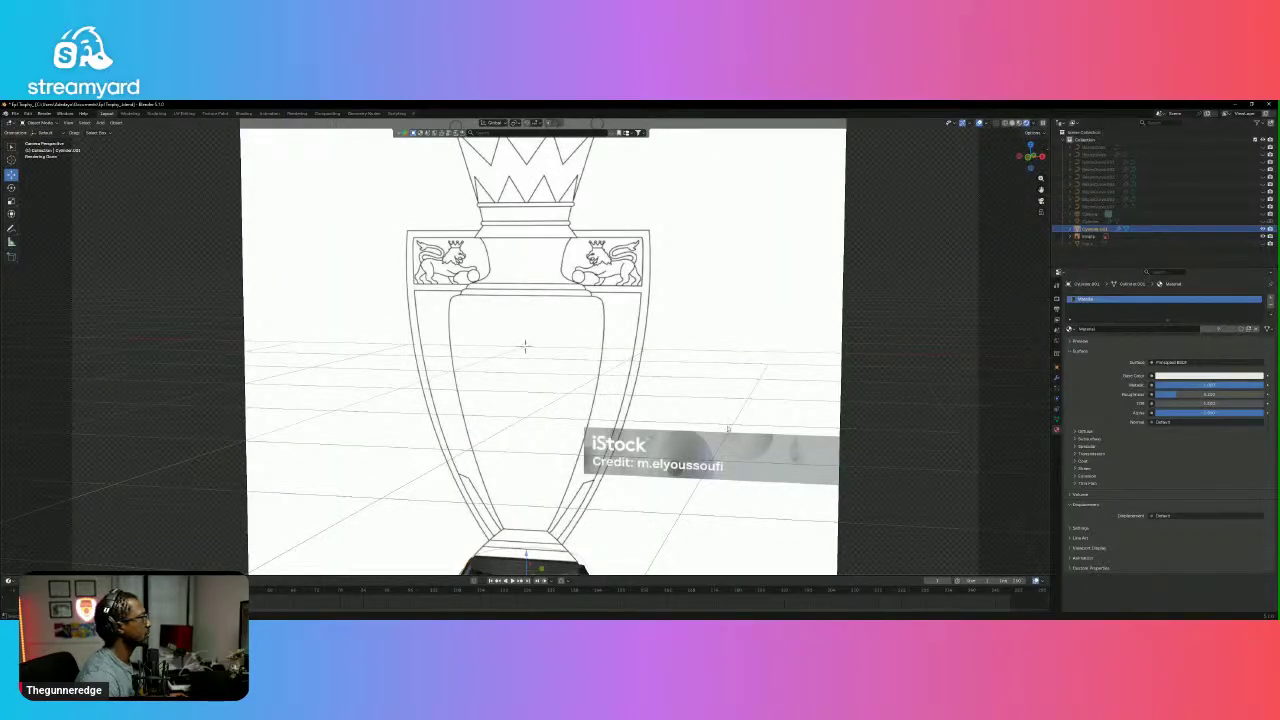
scroll(730, 428, "up", 2)
scroll(729, 428, "down", 4)
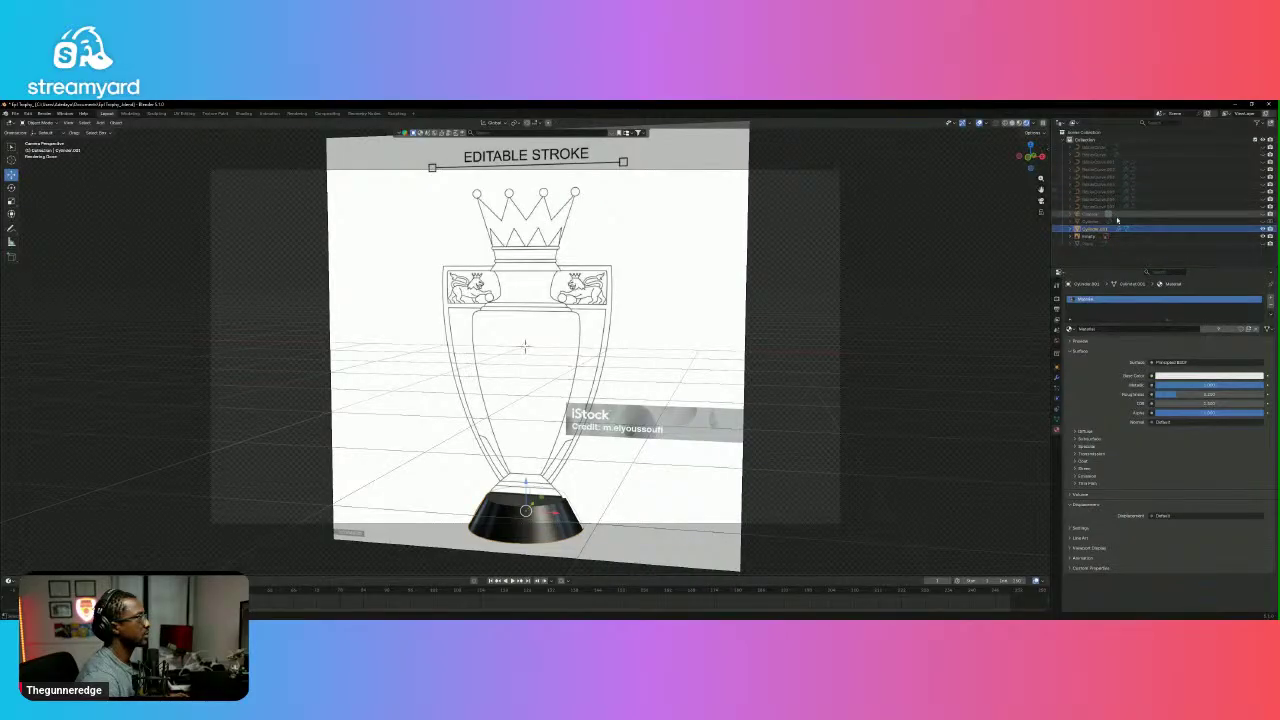
left_click(1261, 214)
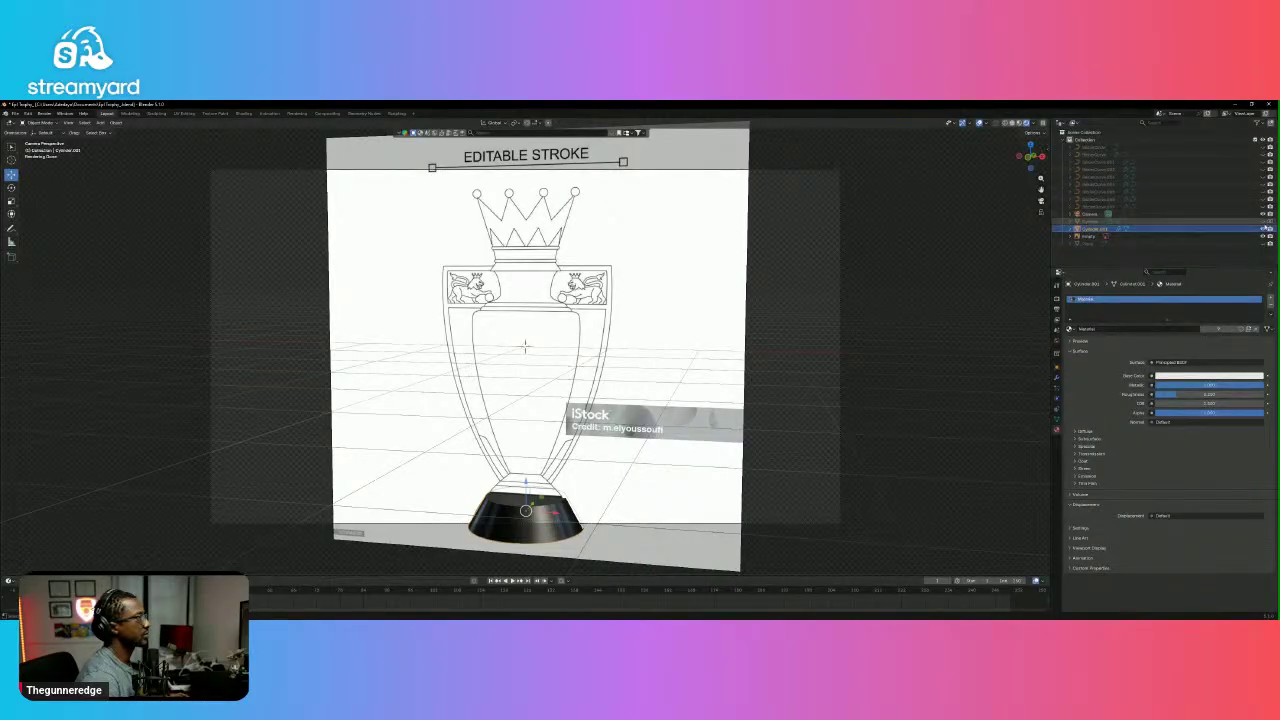
left_click(1262, 221)
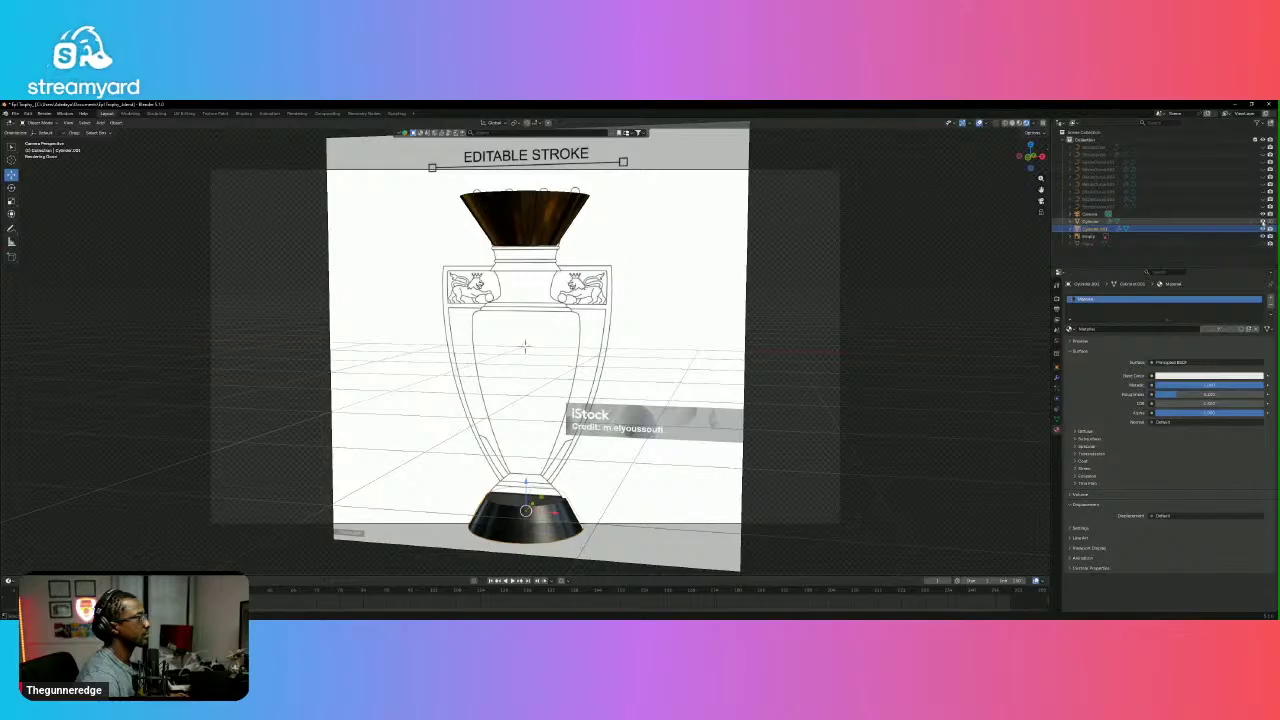
left_click_drag(1262, 207, 1262, 147)
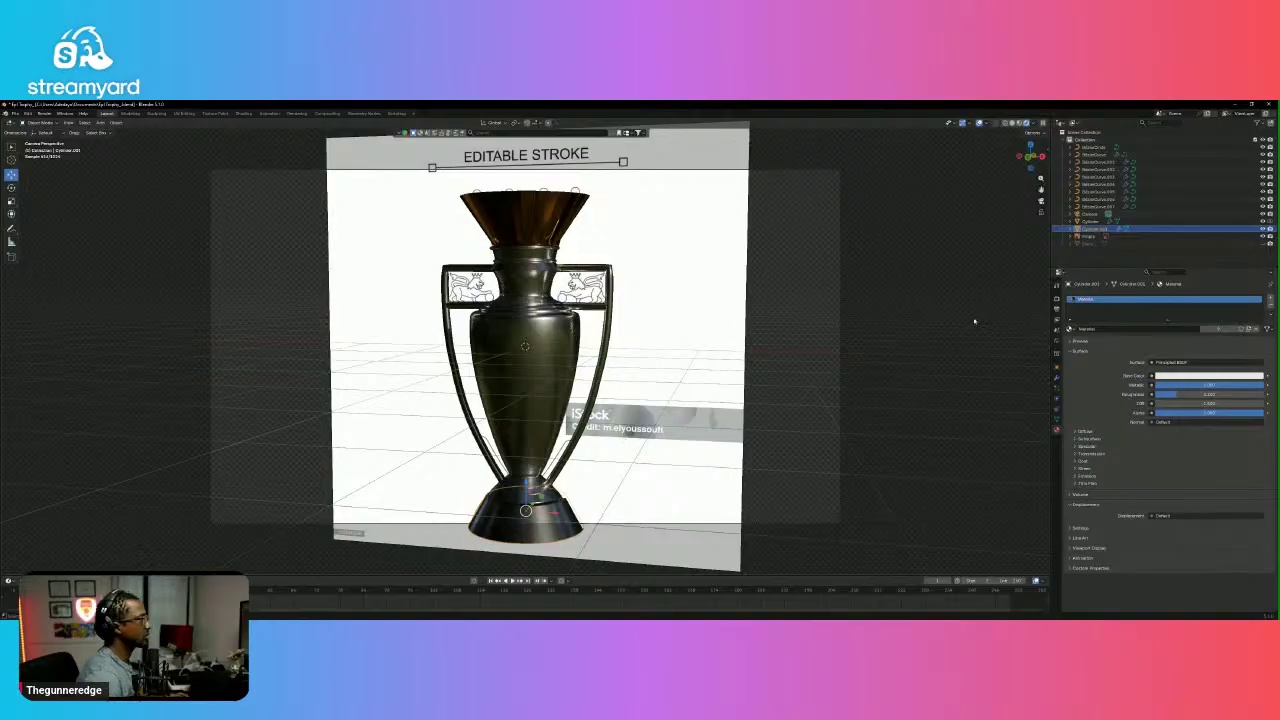
Move the camera back along its local Z axis and shift it so the whole trophy, including its base, fits the frame.
left_click(1090, 214)
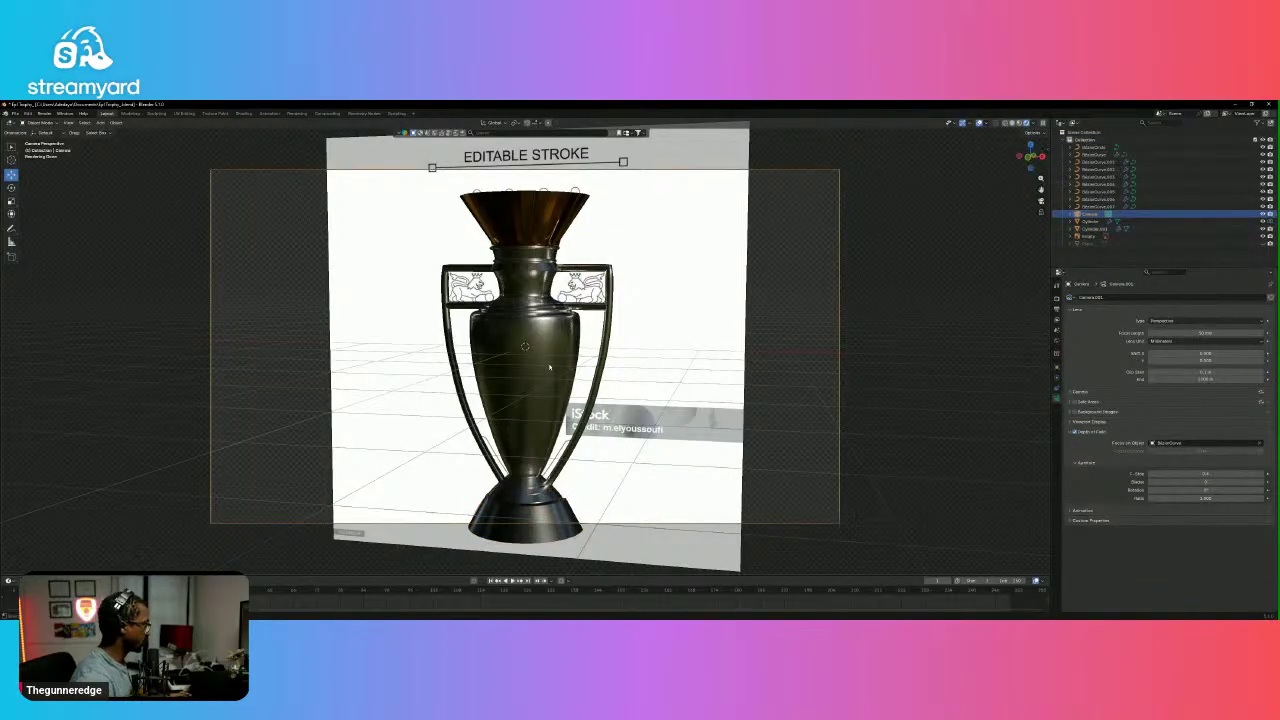
key("g")
key("z")
key("z")
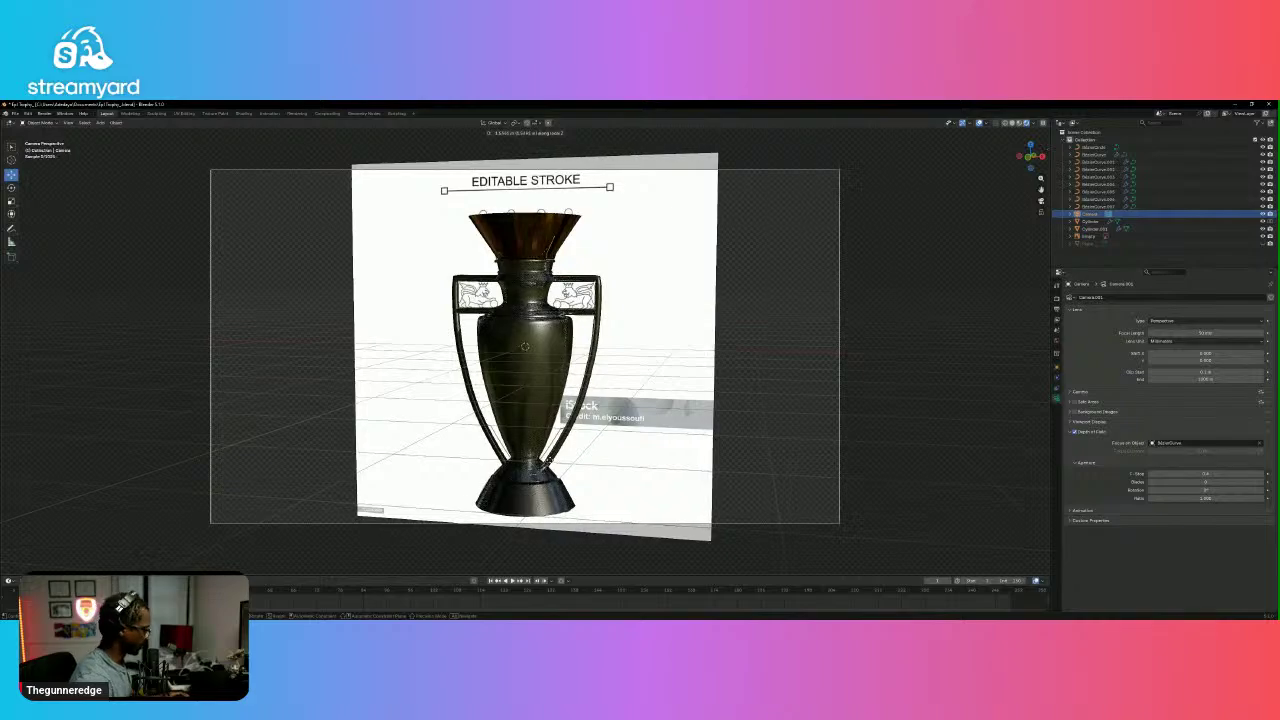
key("Return")
key("g")
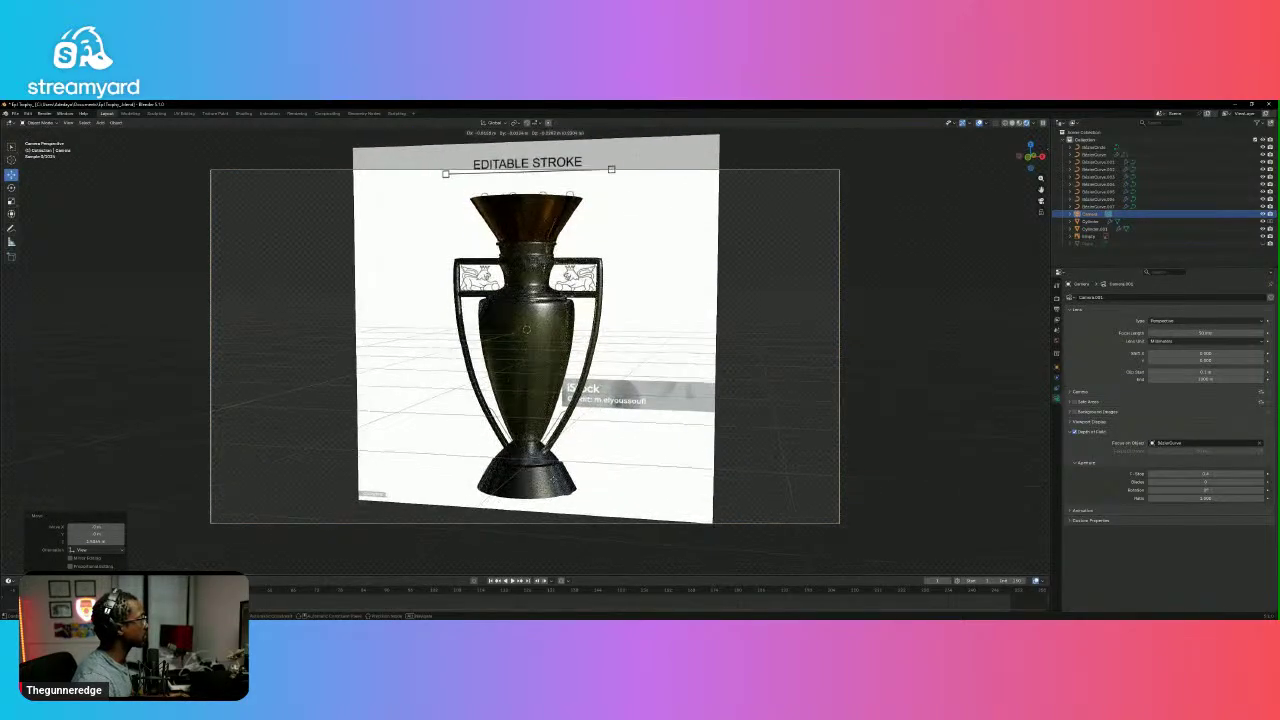
left_click(569, 428)
Delete the tapered base cylinder from the bottom of the trophy.
scroll(569, 428, "up", 2)
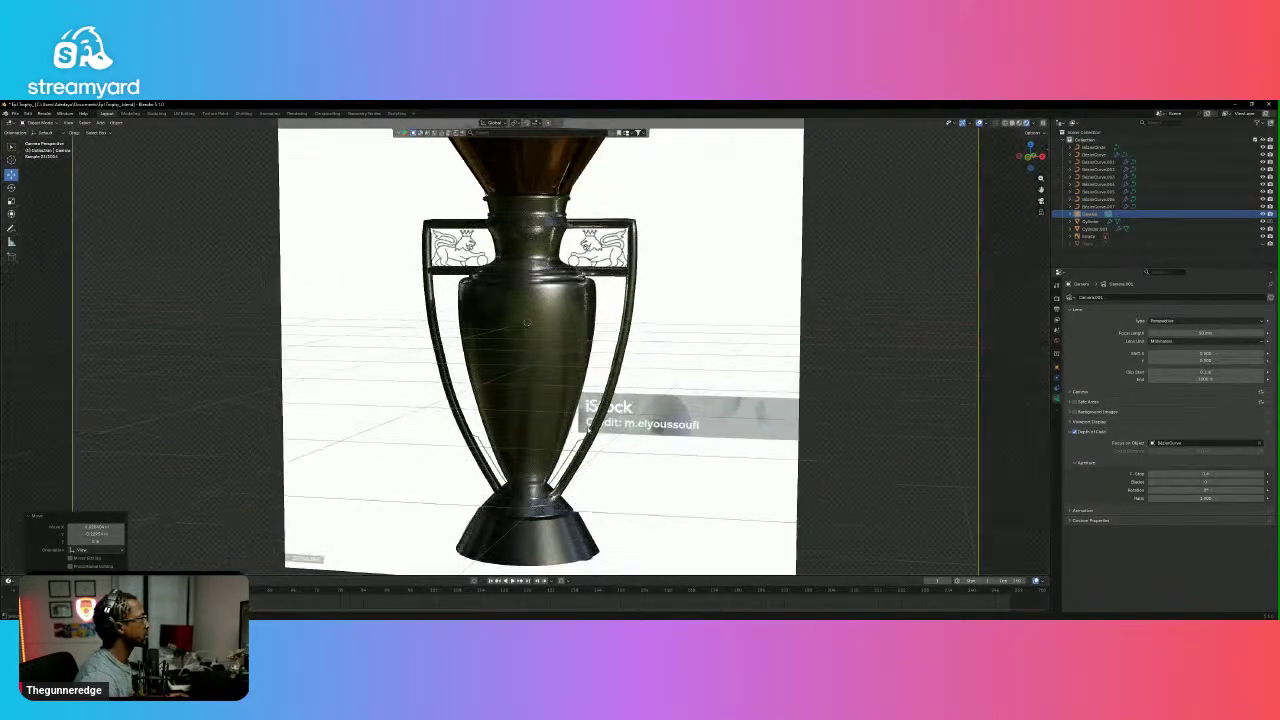
left_click(556, 539)
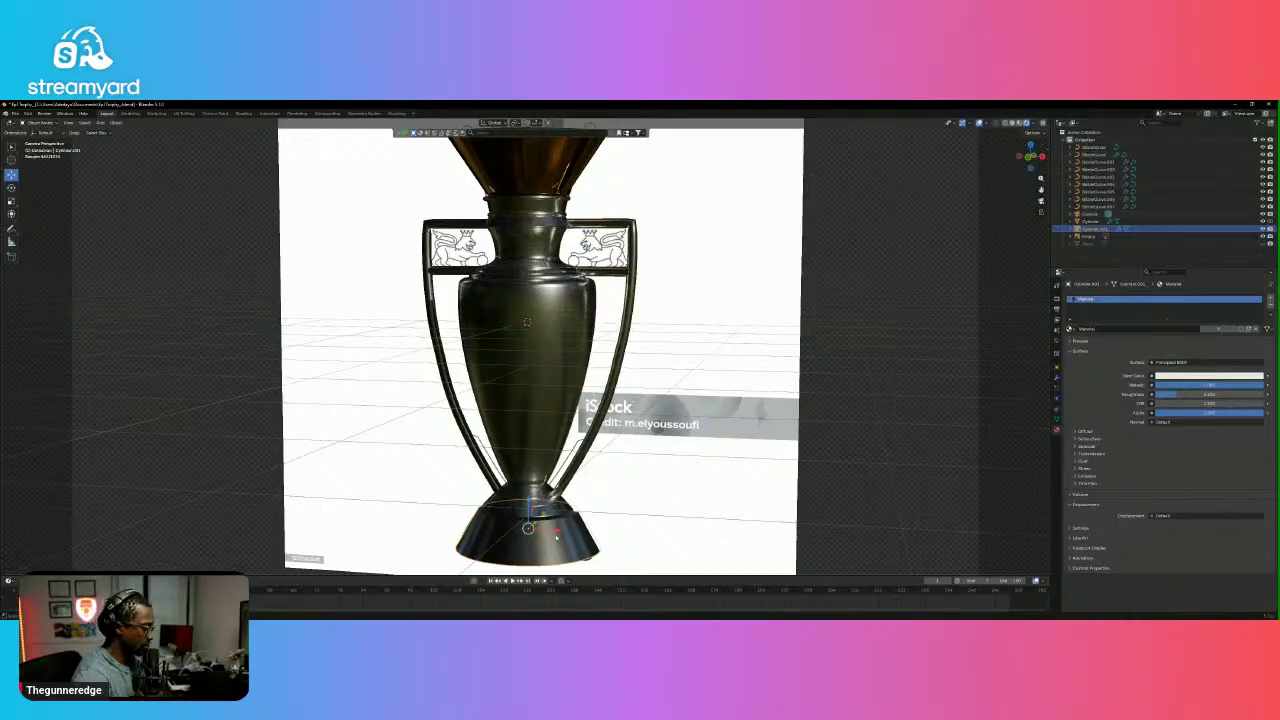
key("x")
left_click(545, 537)
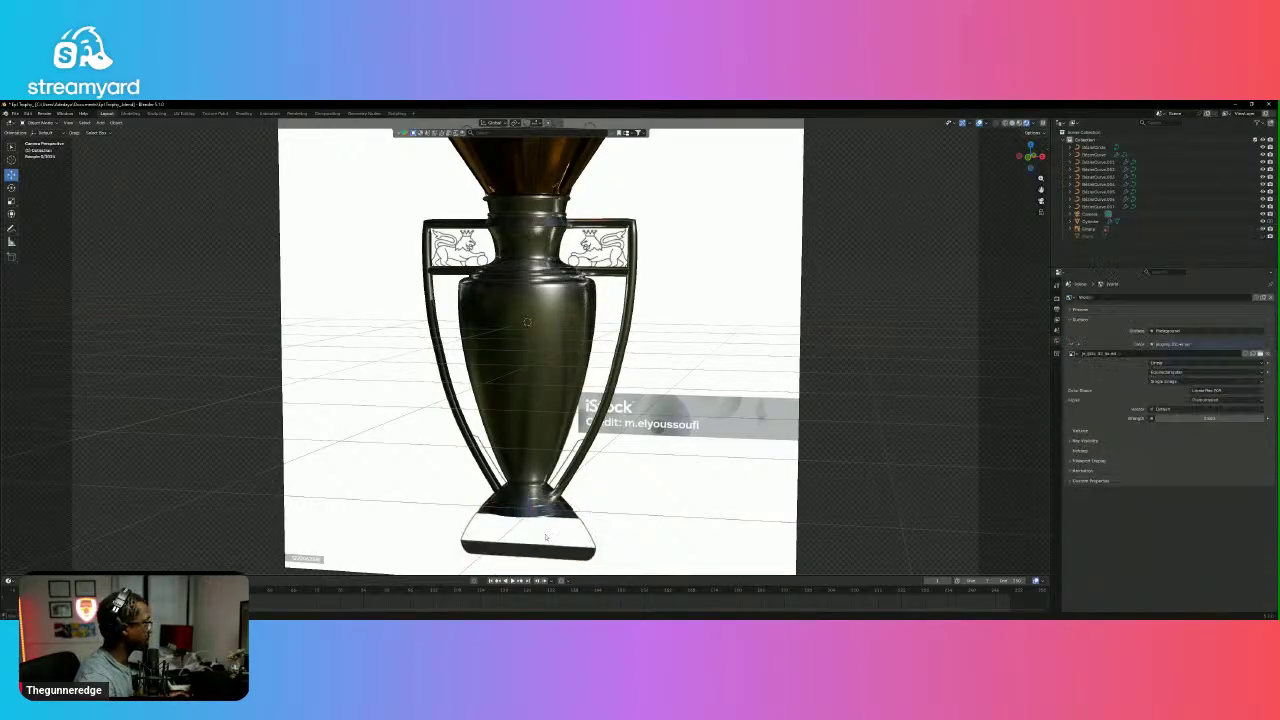
Switch to a front wireframe view of the trophy's base and add a Bezier curve.
left_click(1030, 156)
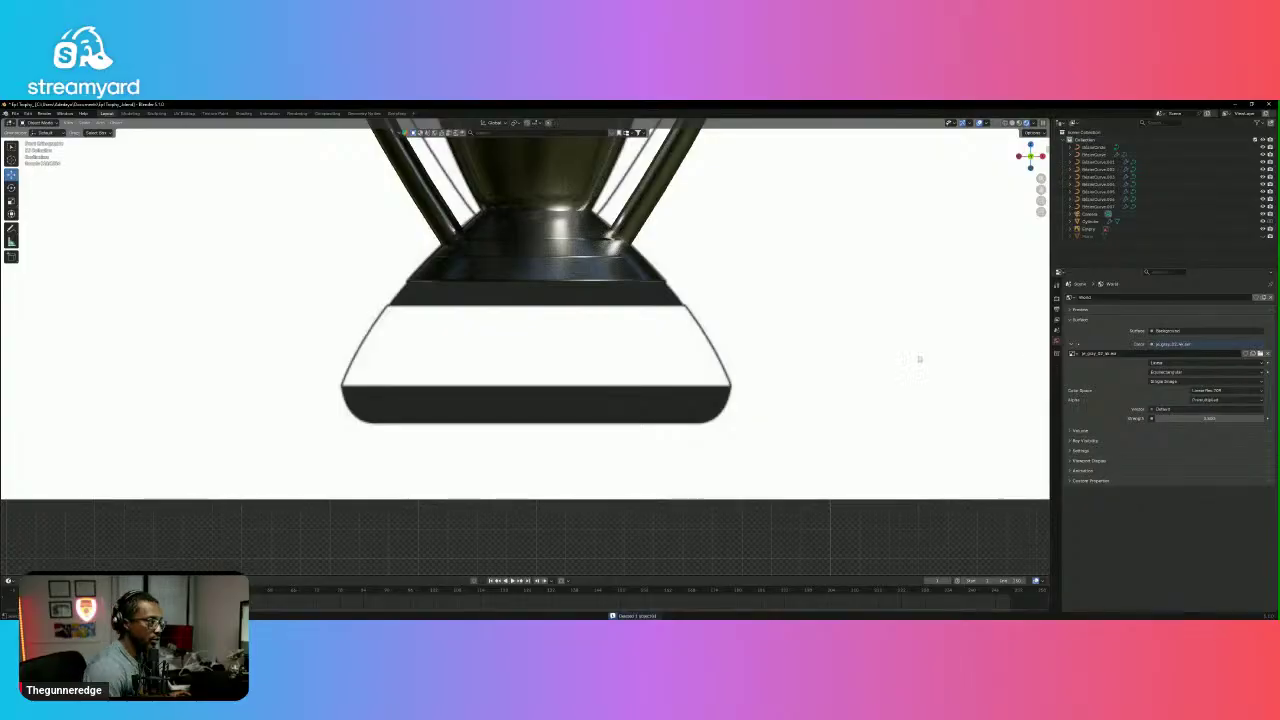
scroll(712, 369, "up", 1)
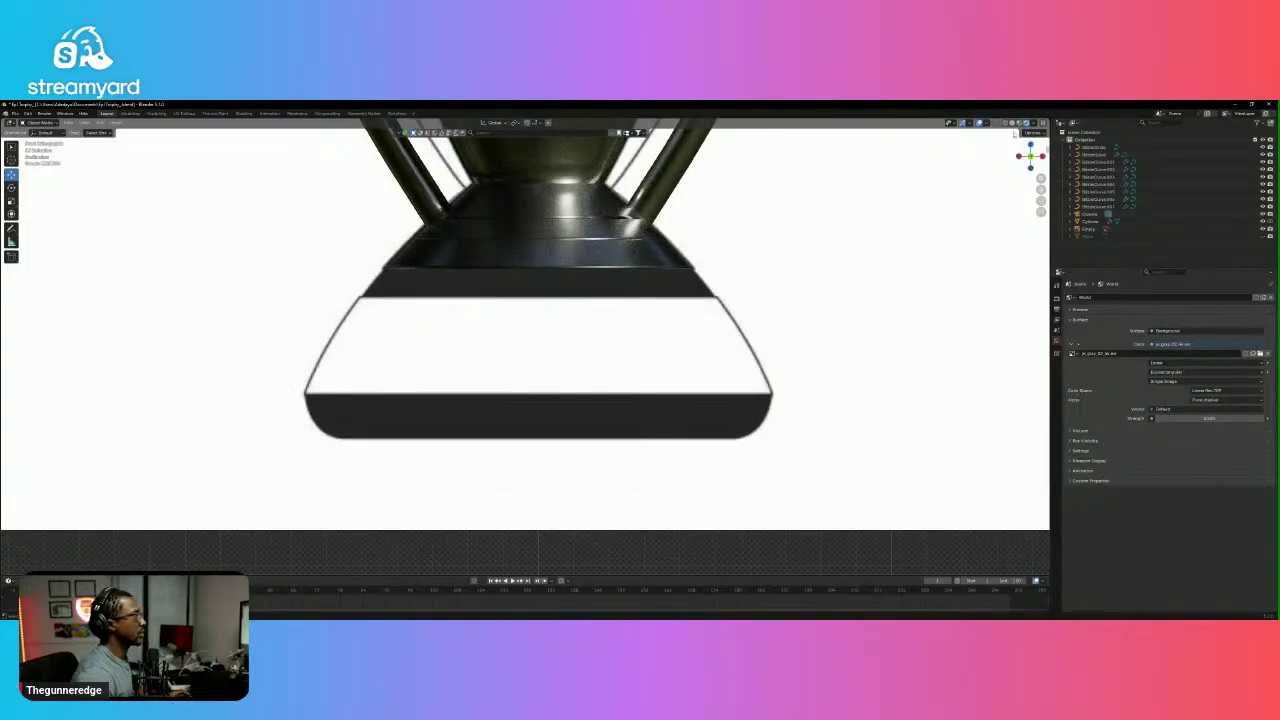
key("shift+z")
scroll(543, 290, "up", 2)
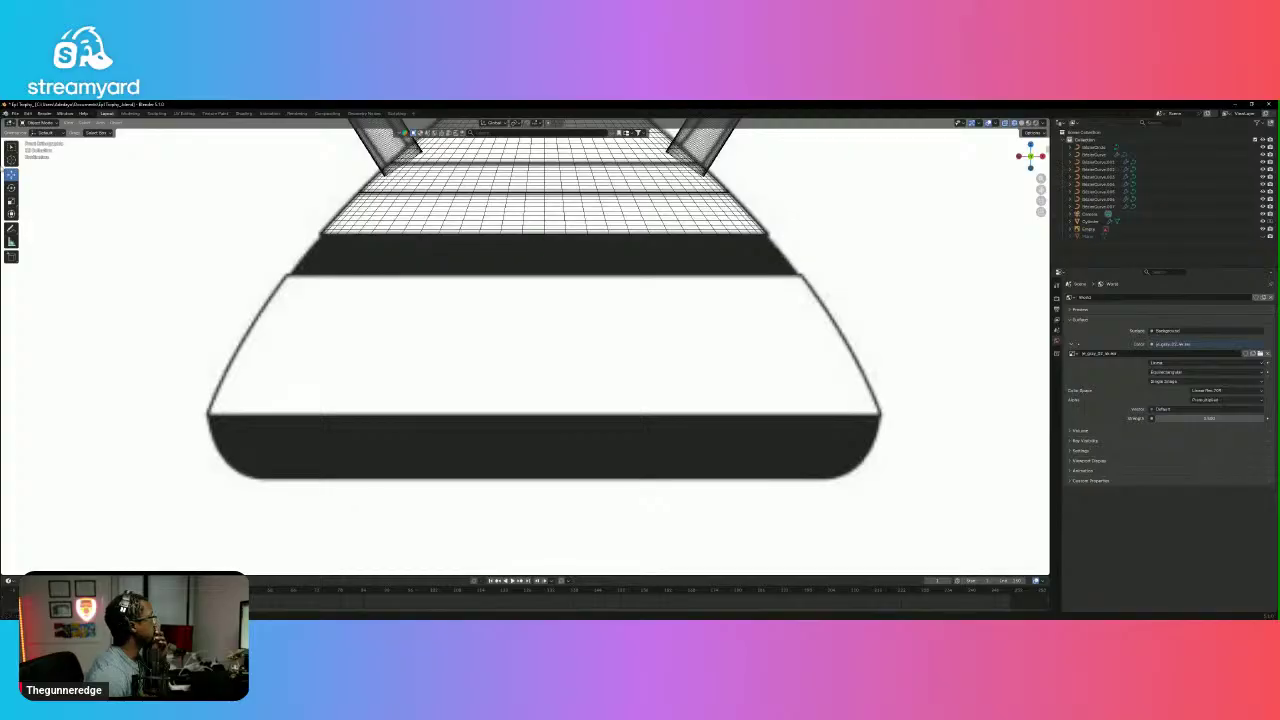
left_click(372, 297)
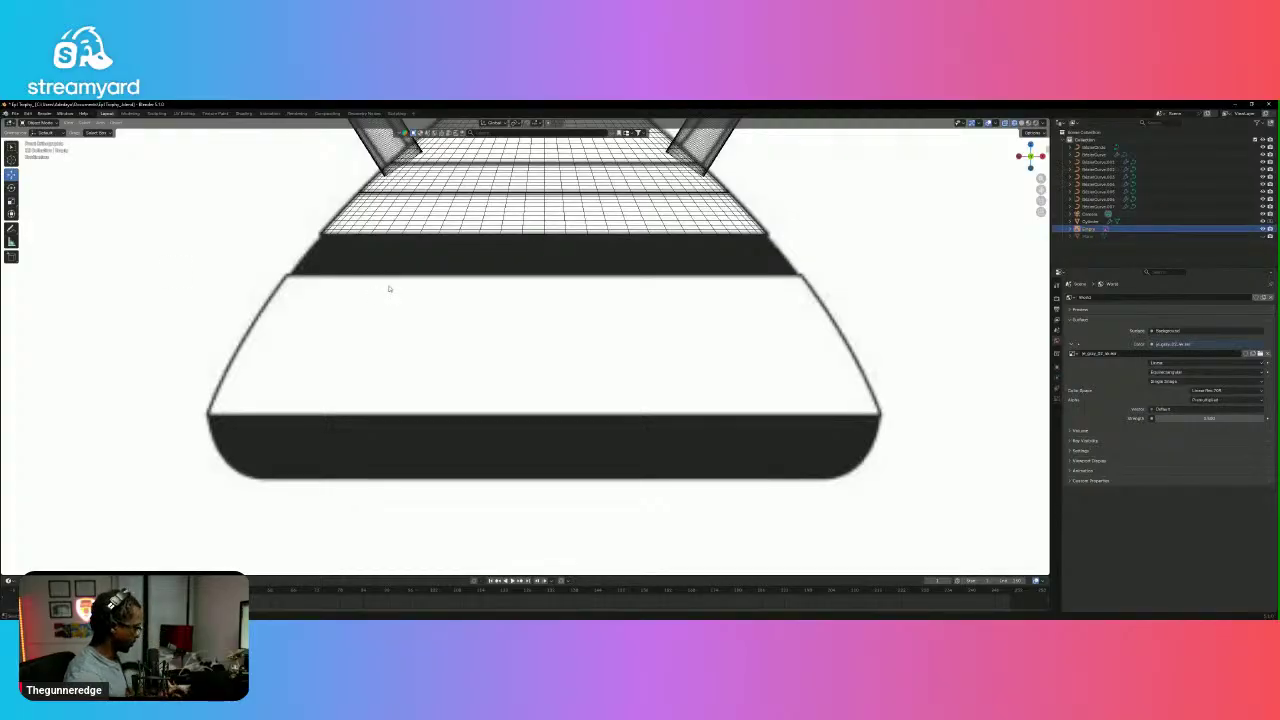
key("shift+a")
mouse_move(352, 289)
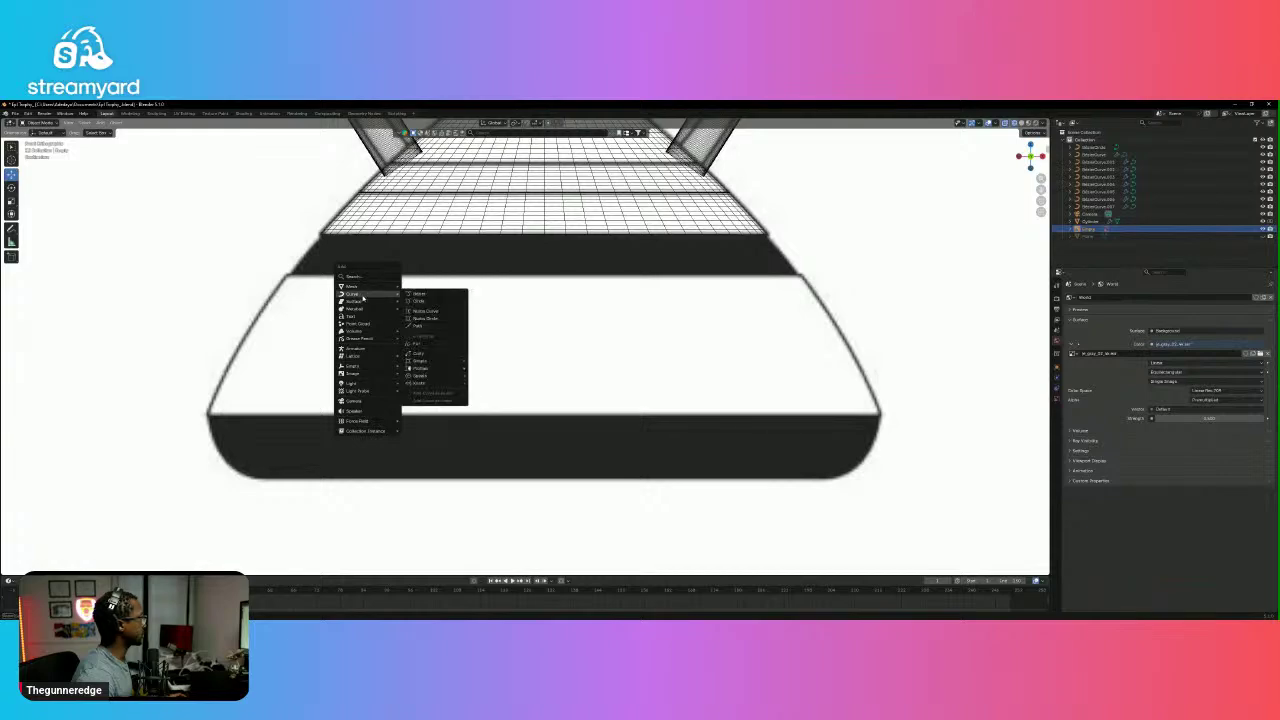
left_click(422, 290)
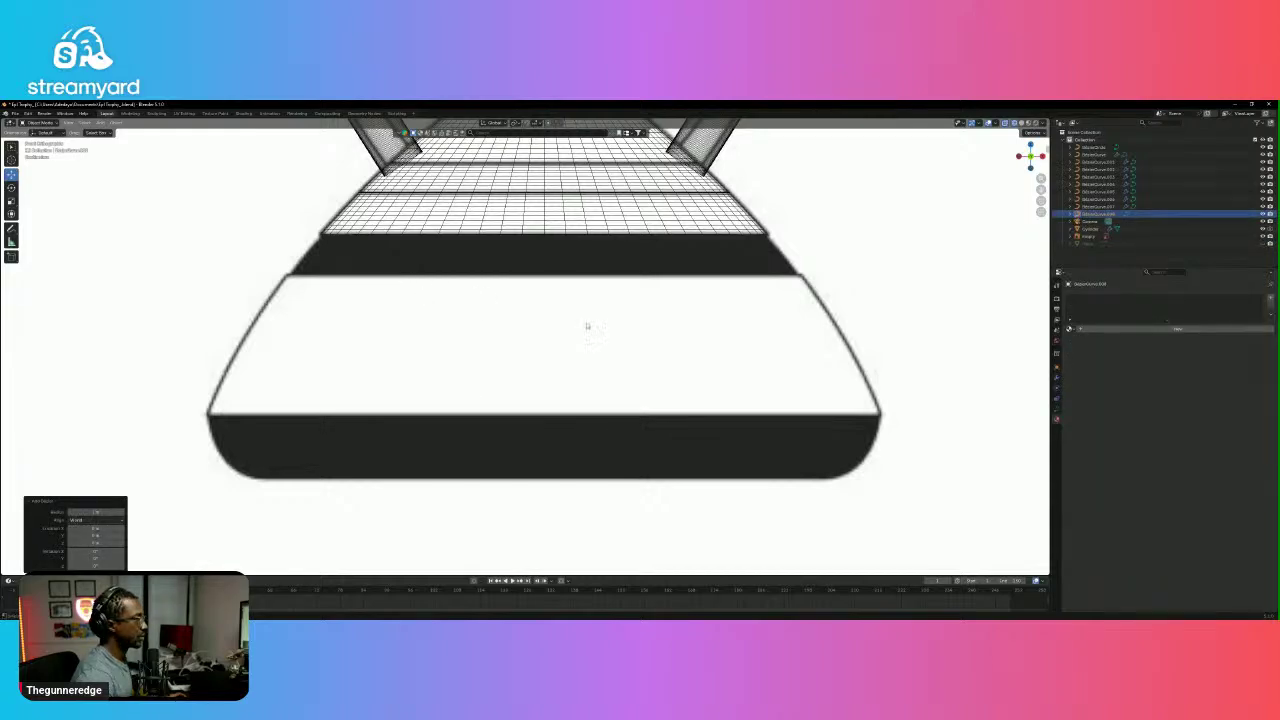
Move the new Bezier curve down onto the trophy's base, centred just below the dark upper band of the drawing.
key("g")
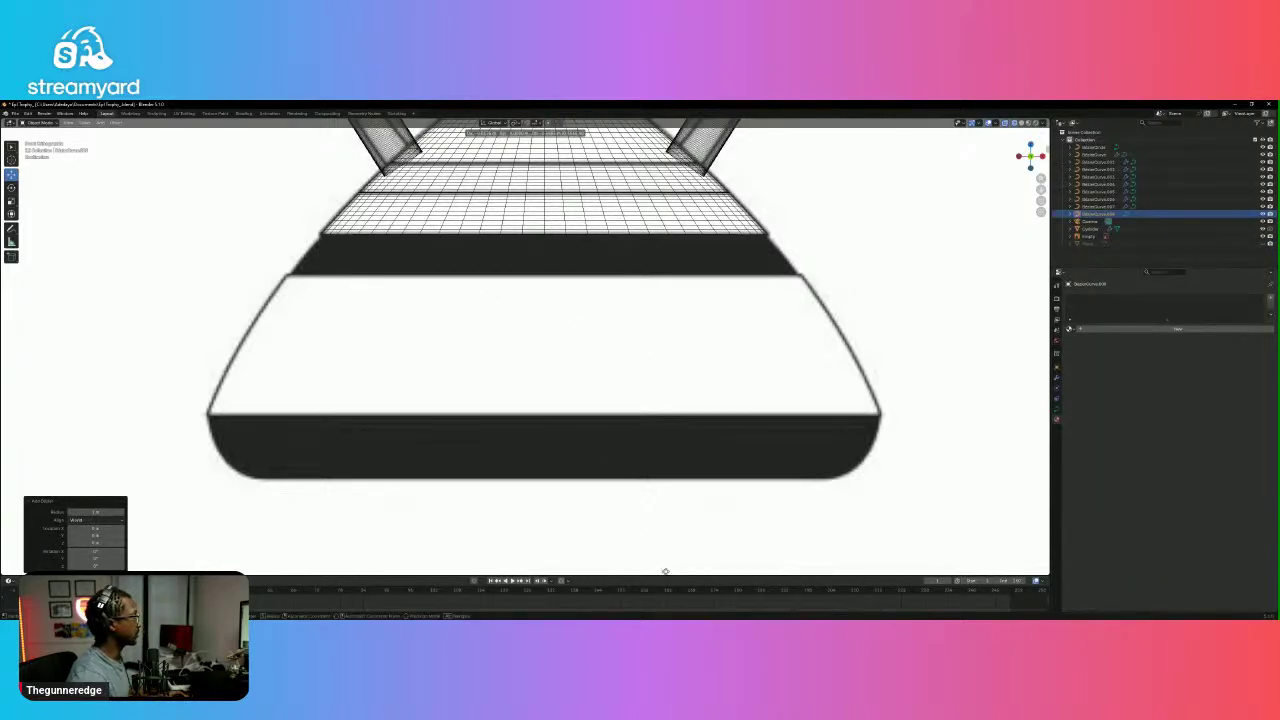
left_click(638, 343)
scroll(642, 337, "down", 2)
scroll(642, 337, "down", 3)
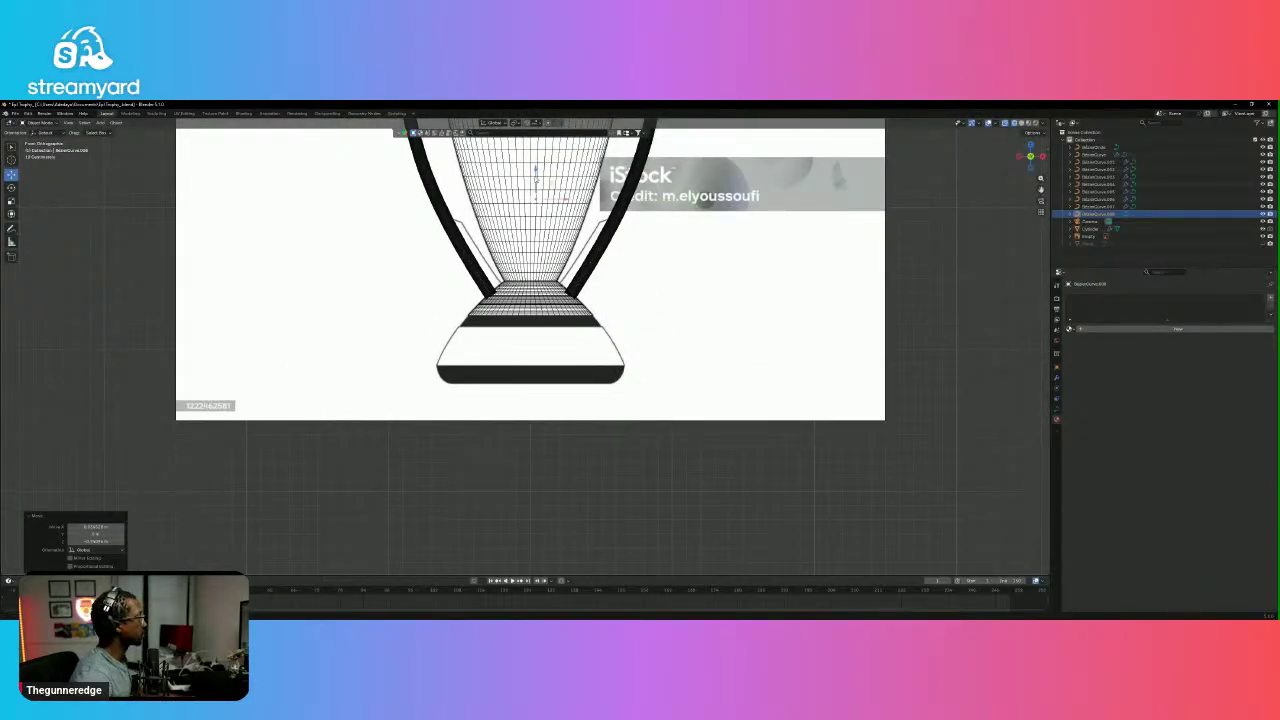
key("g")
left_click(533, 311)
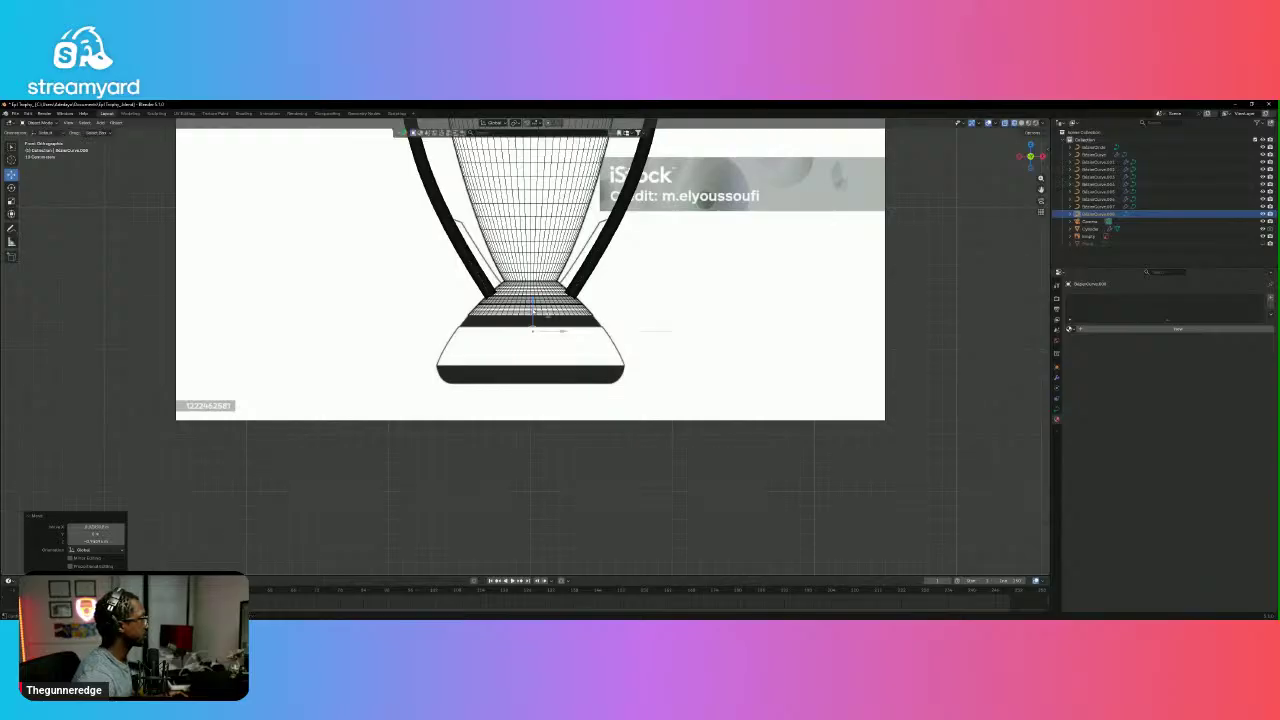
scroll(533, 311, "up", 6)
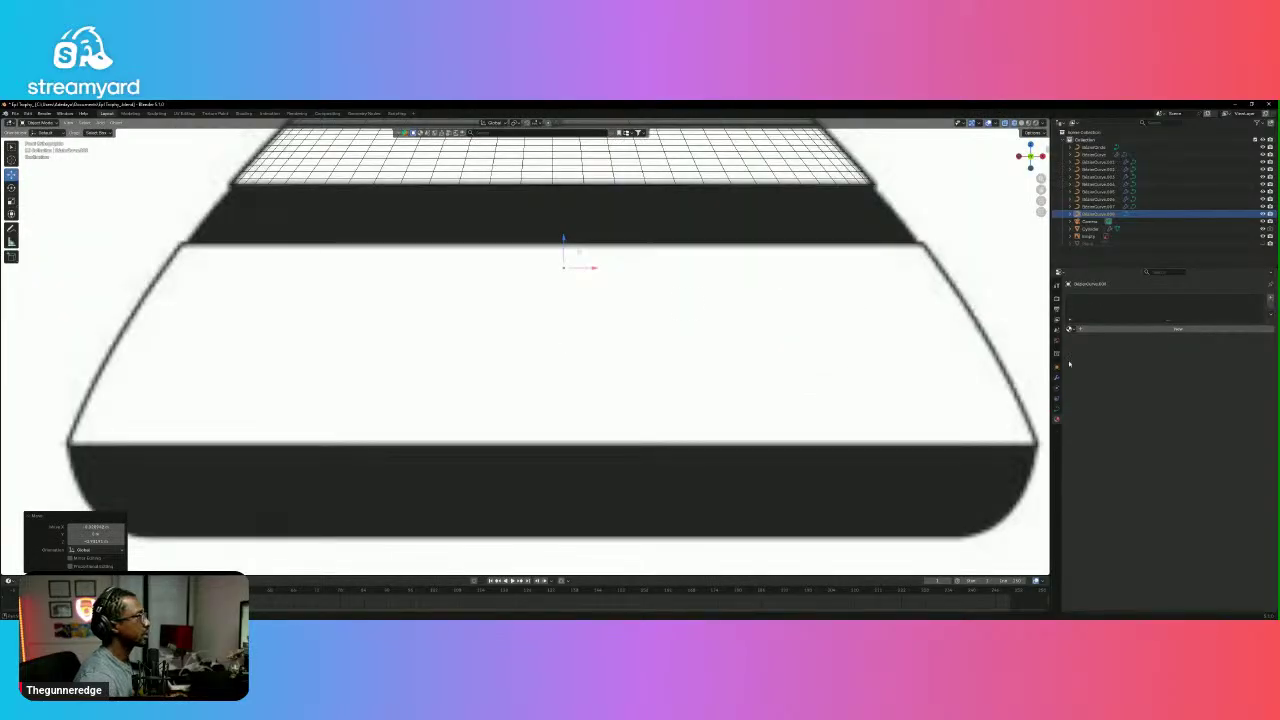
left_click(1058, 410)
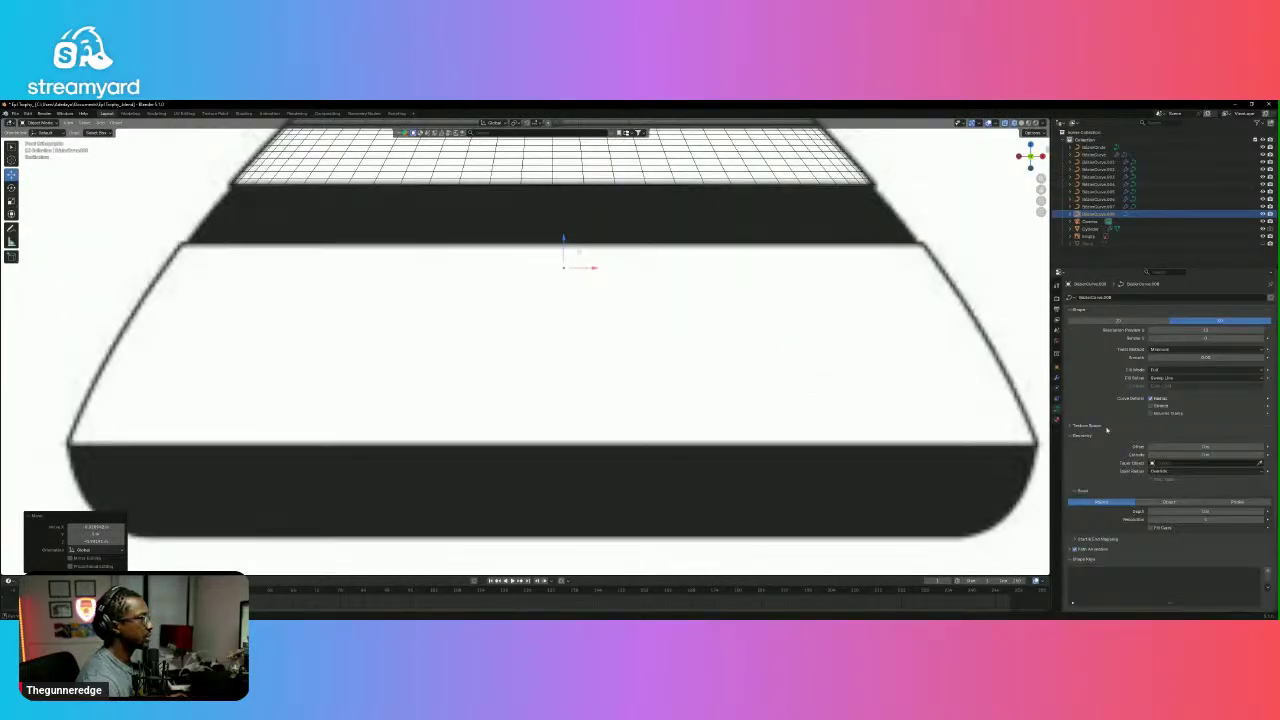
scroll(1107, 430, "down", 1)
scroll(1107, 430, "up", 1)
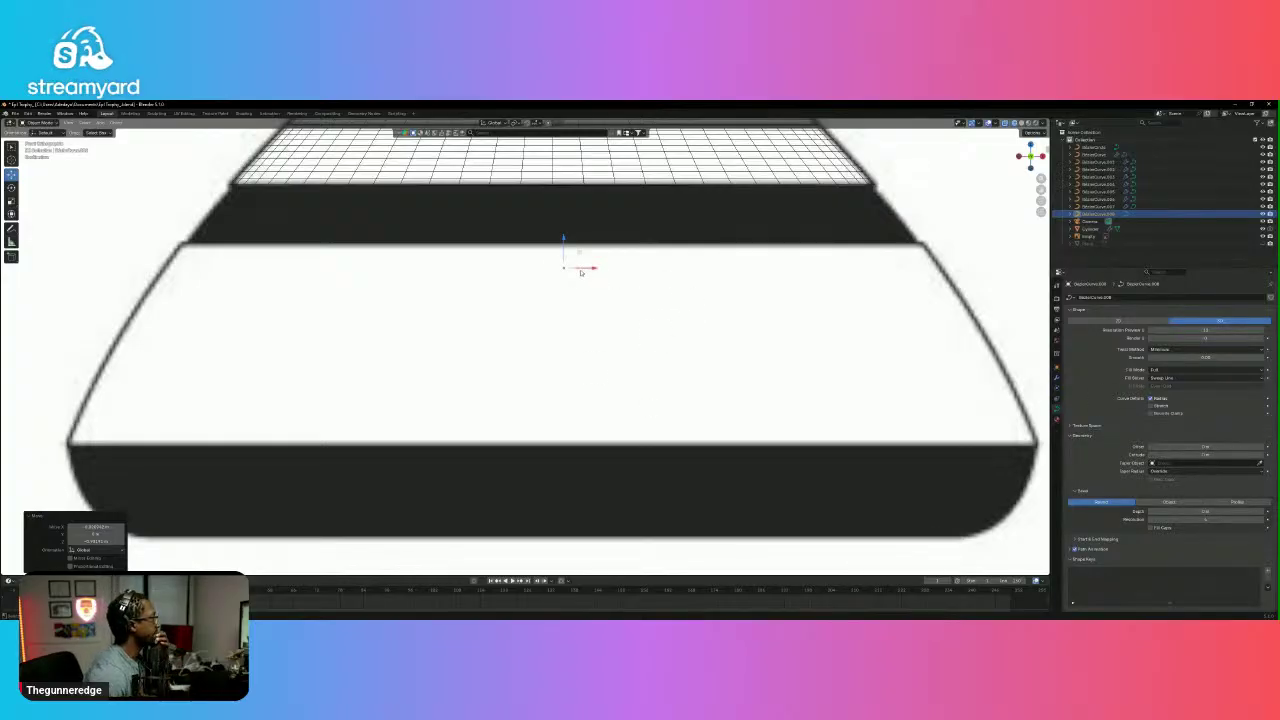
left_click(30, 114)
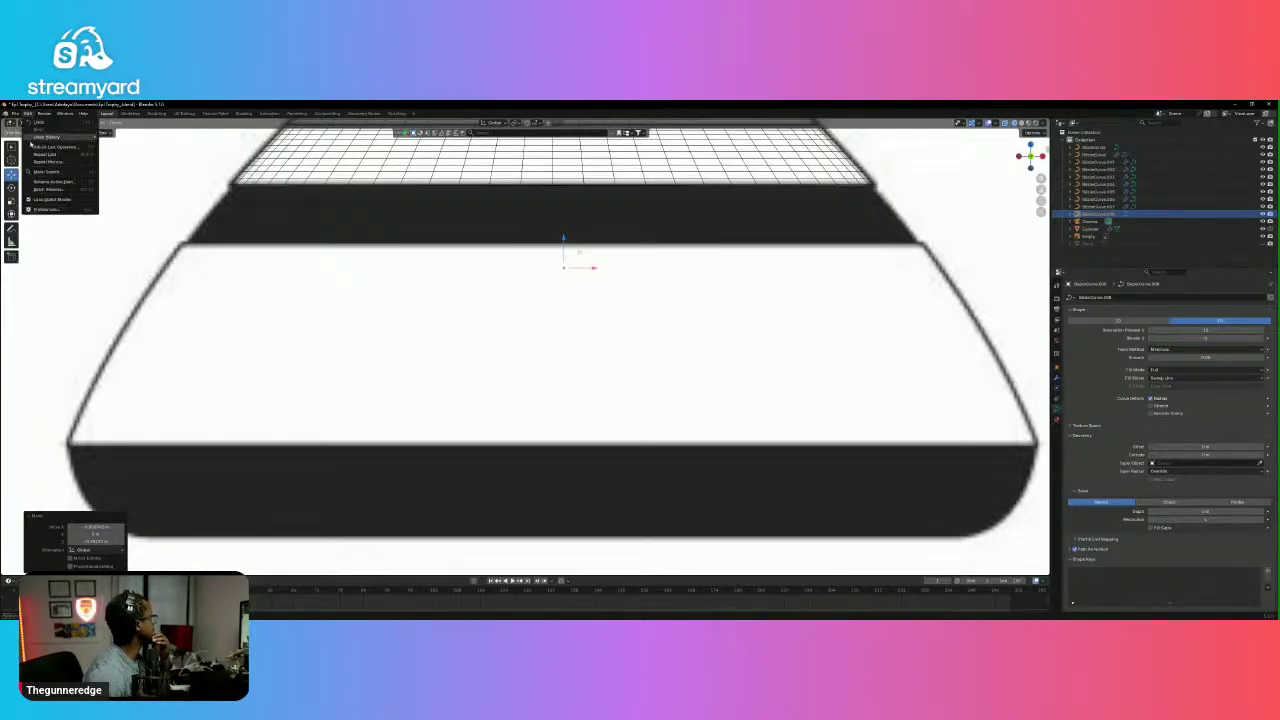
left_click(45, 212)
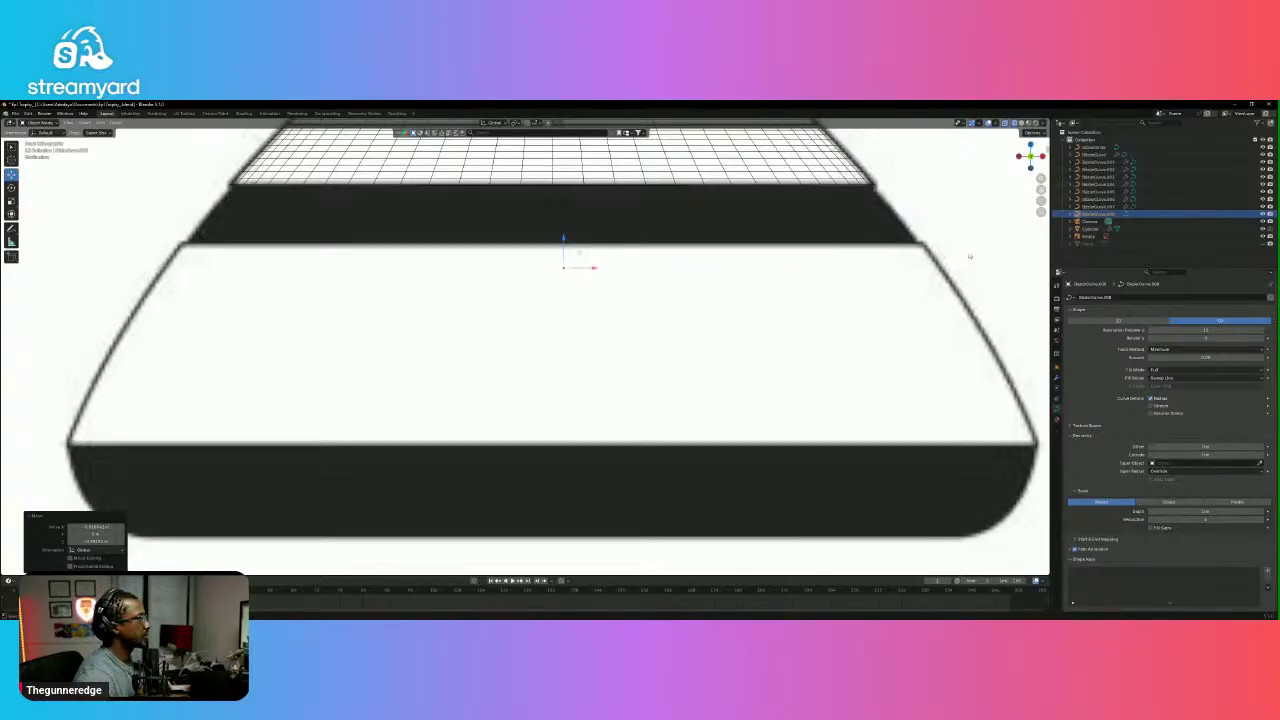
Try the In Front viewport display option on the Empty that holds the reference drawing.
left_click(1123, 237)
left_click(1057, 366)
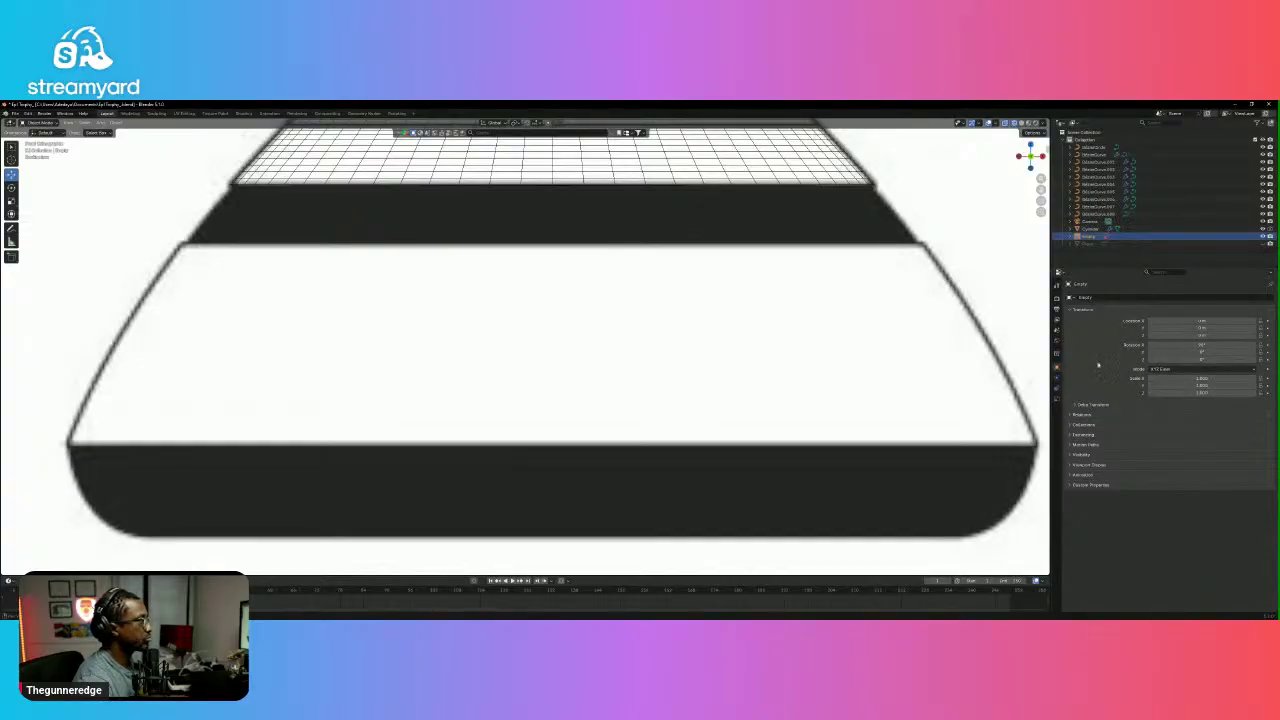
left_click(1072, 455)
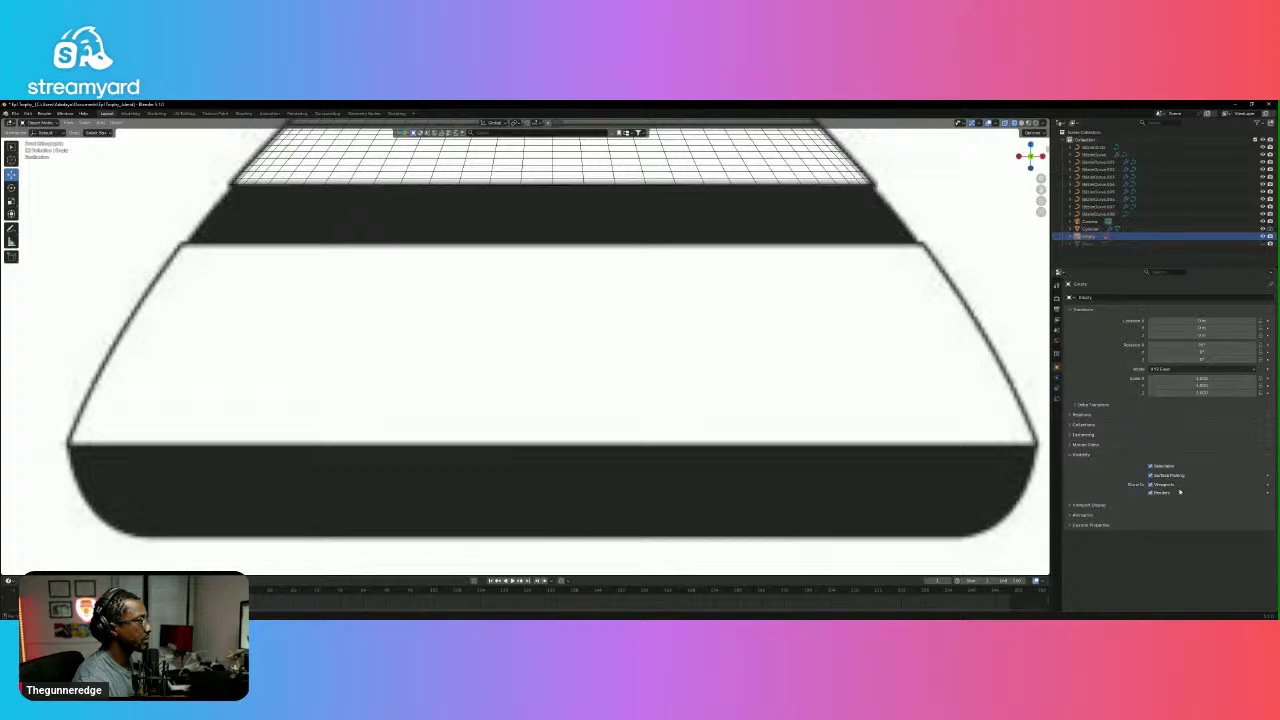
left_click(1070, 506)
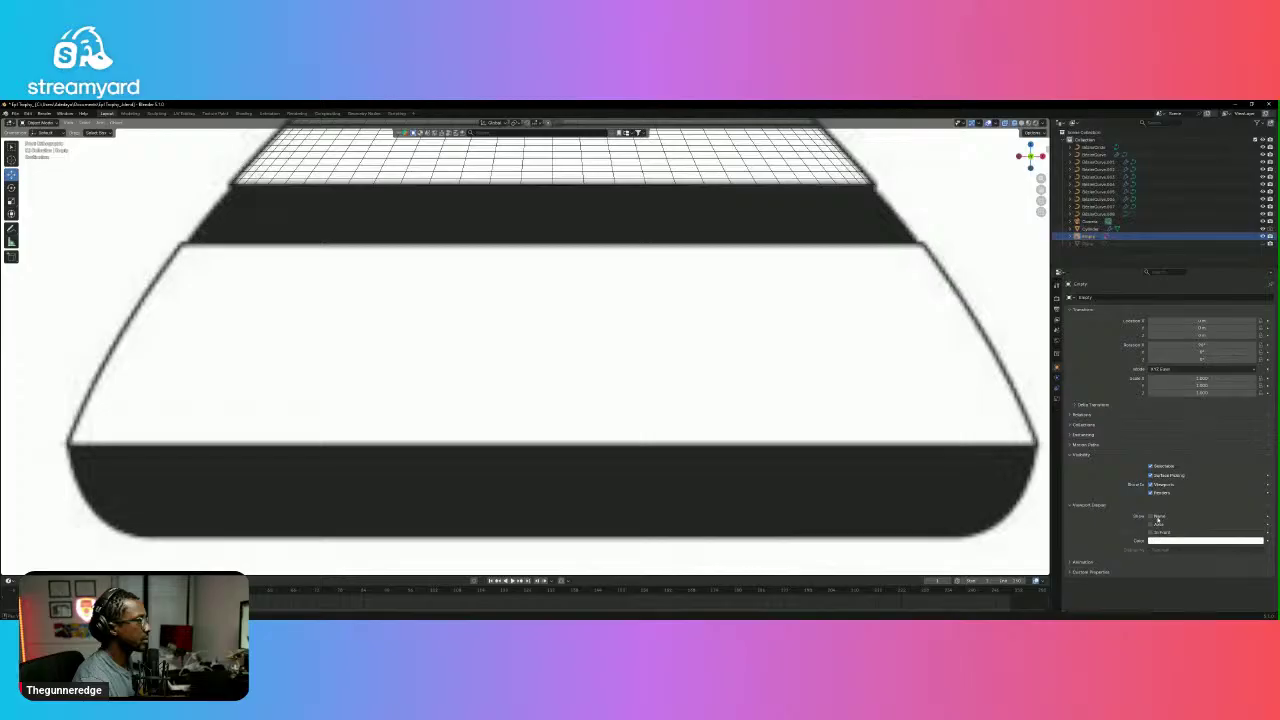
left_click(1151, 534)
left_click(1151, 534)
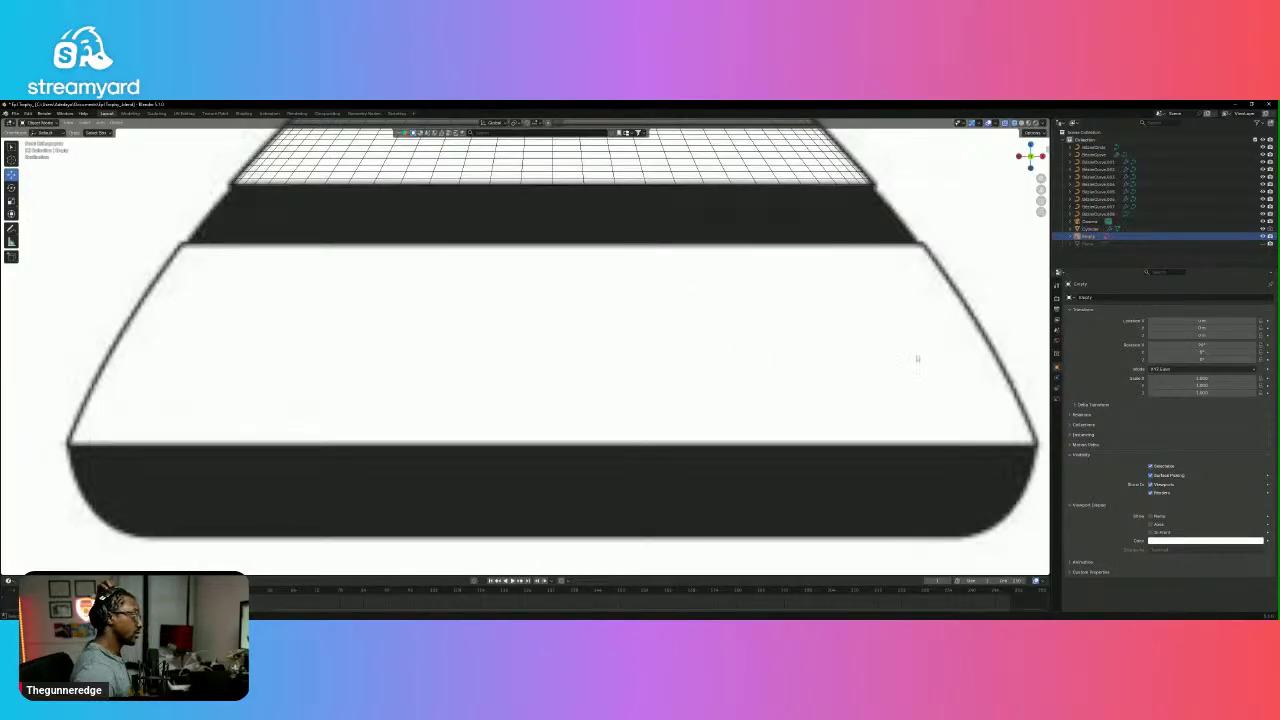
Enter Edit Mode on the new Bezier curve and set the handle type of its points to Vector.
left_click(1100, 215)
key("Tab")
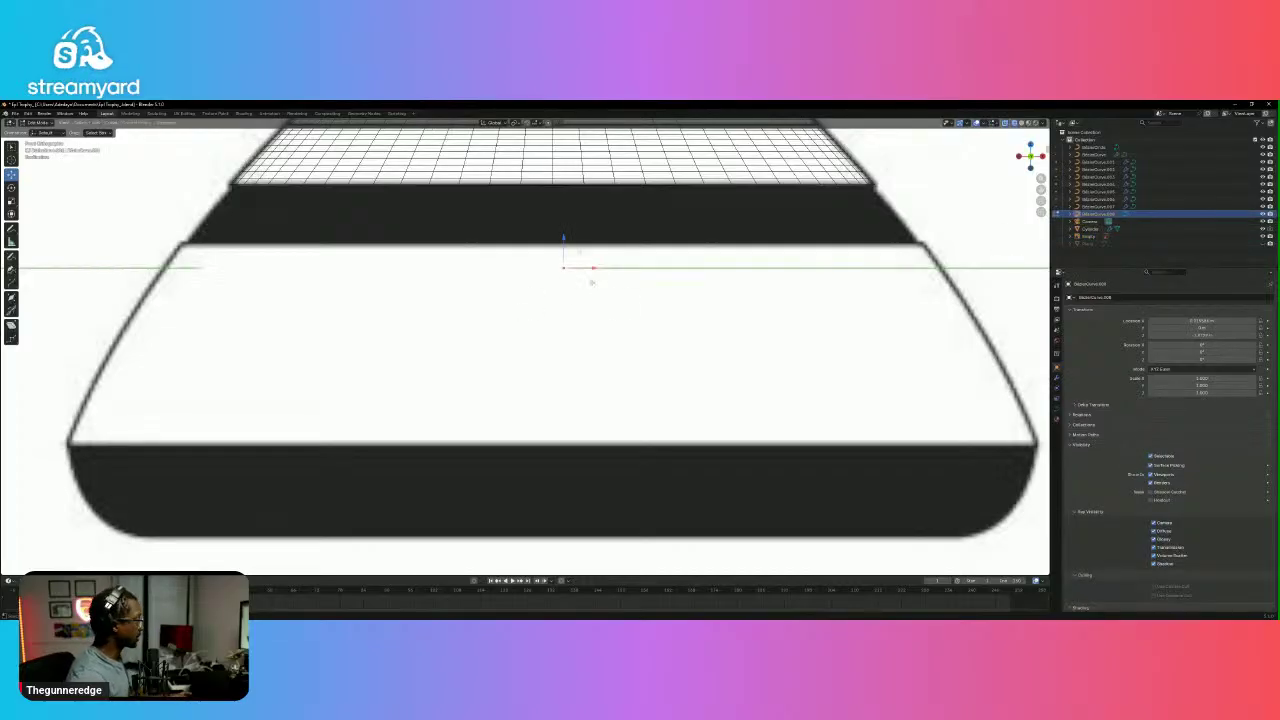
scroll(476, 306, "down", 5)
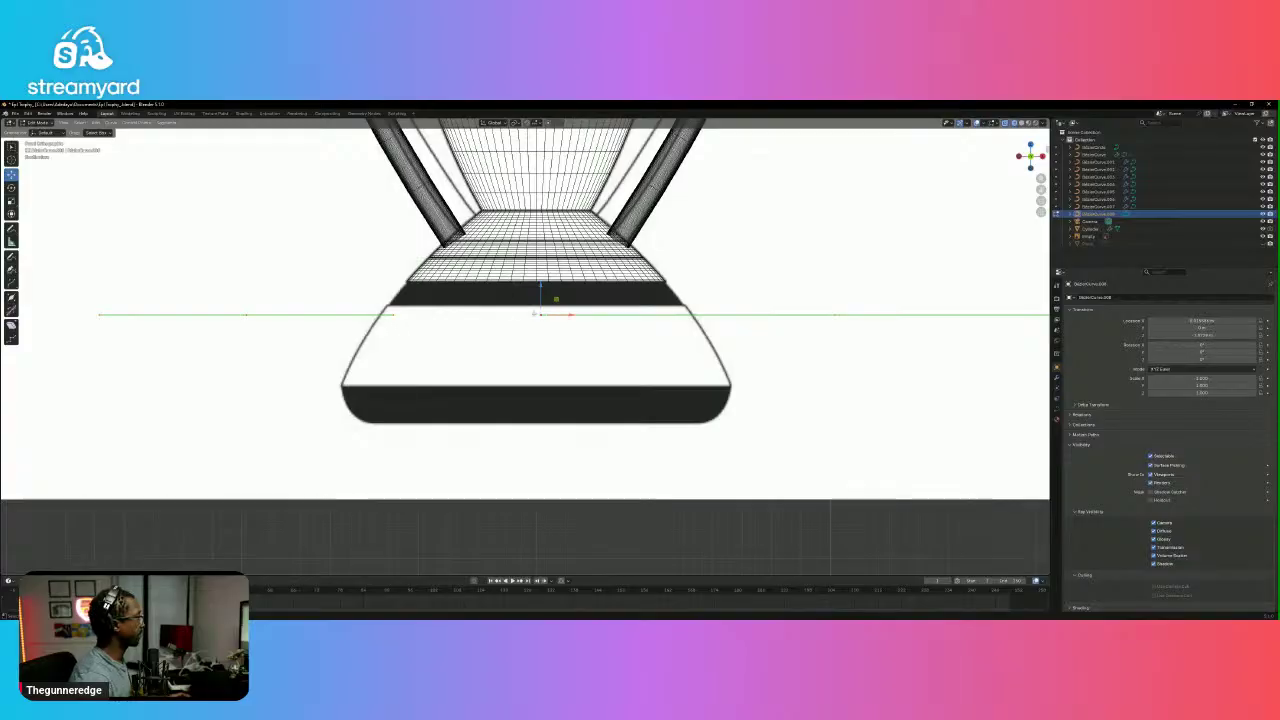
right_click(405, 316)
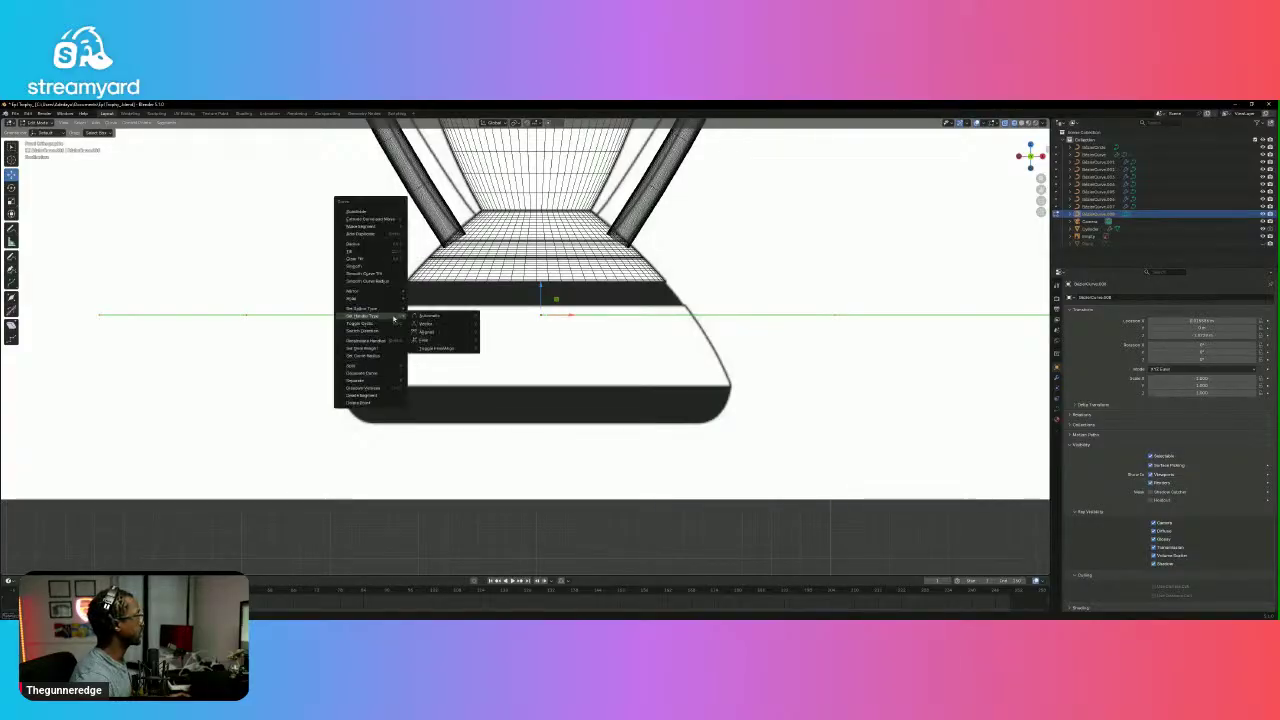
mouse_move(400, 316)
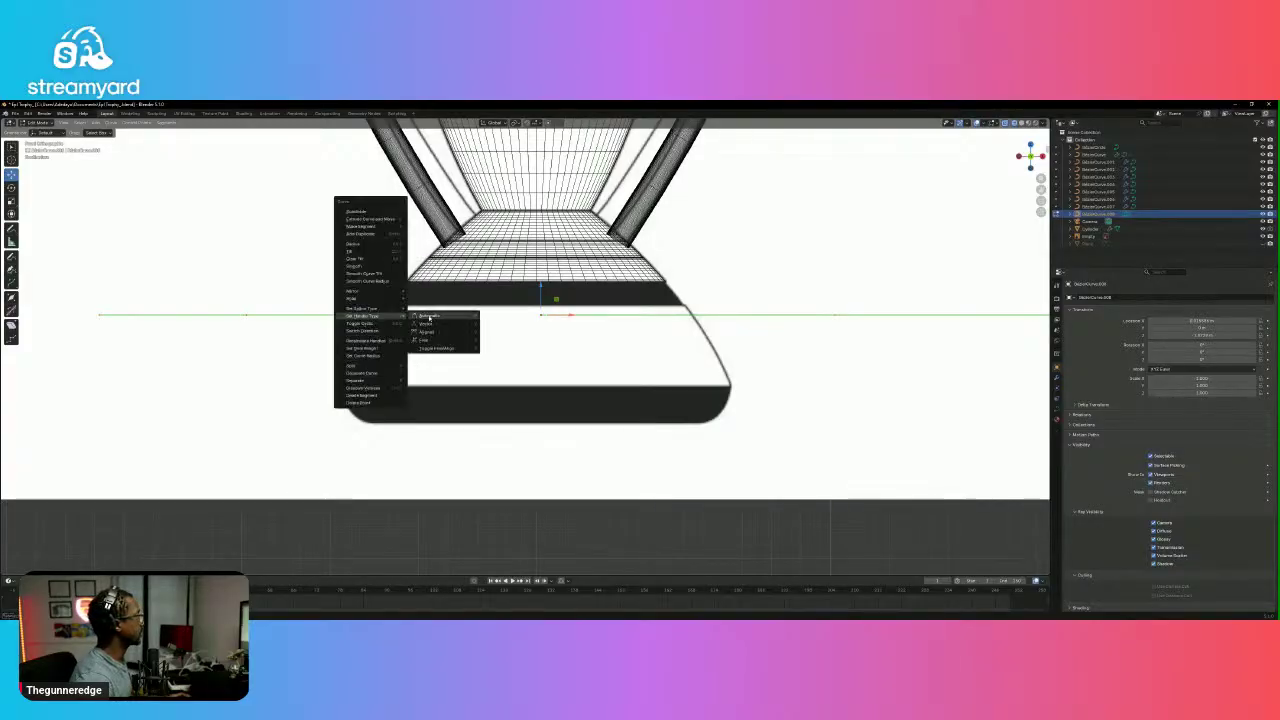
left_click(436, 328)
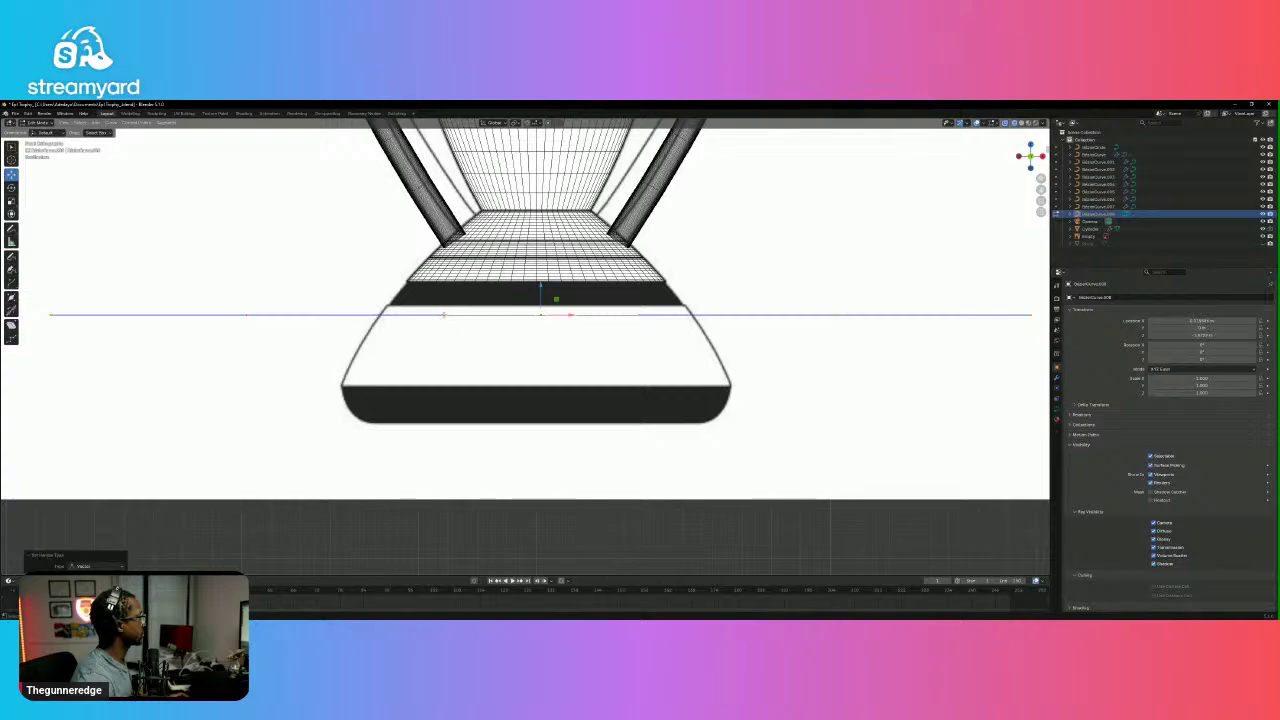
right_click(443, 317)
mouse_move(443, 317)
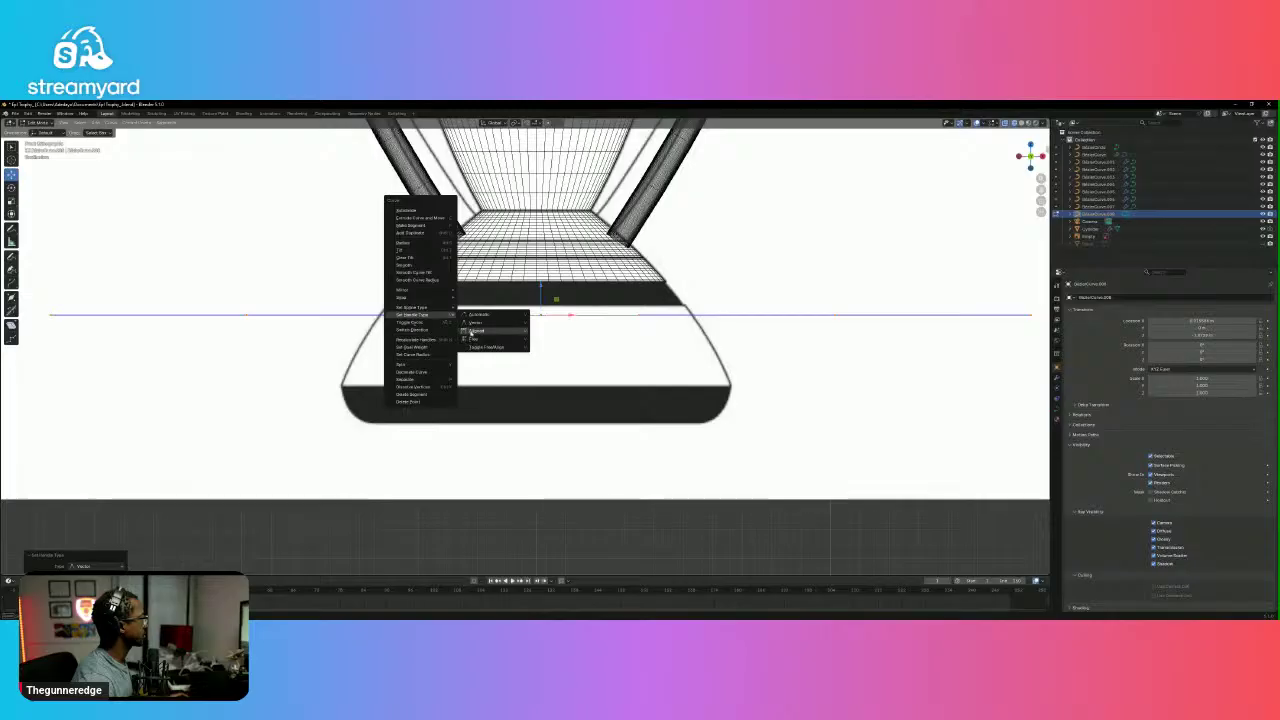
Move the curve's left end point to the middle of the line between the dark upper band and the white band.
left_click(245, 314)
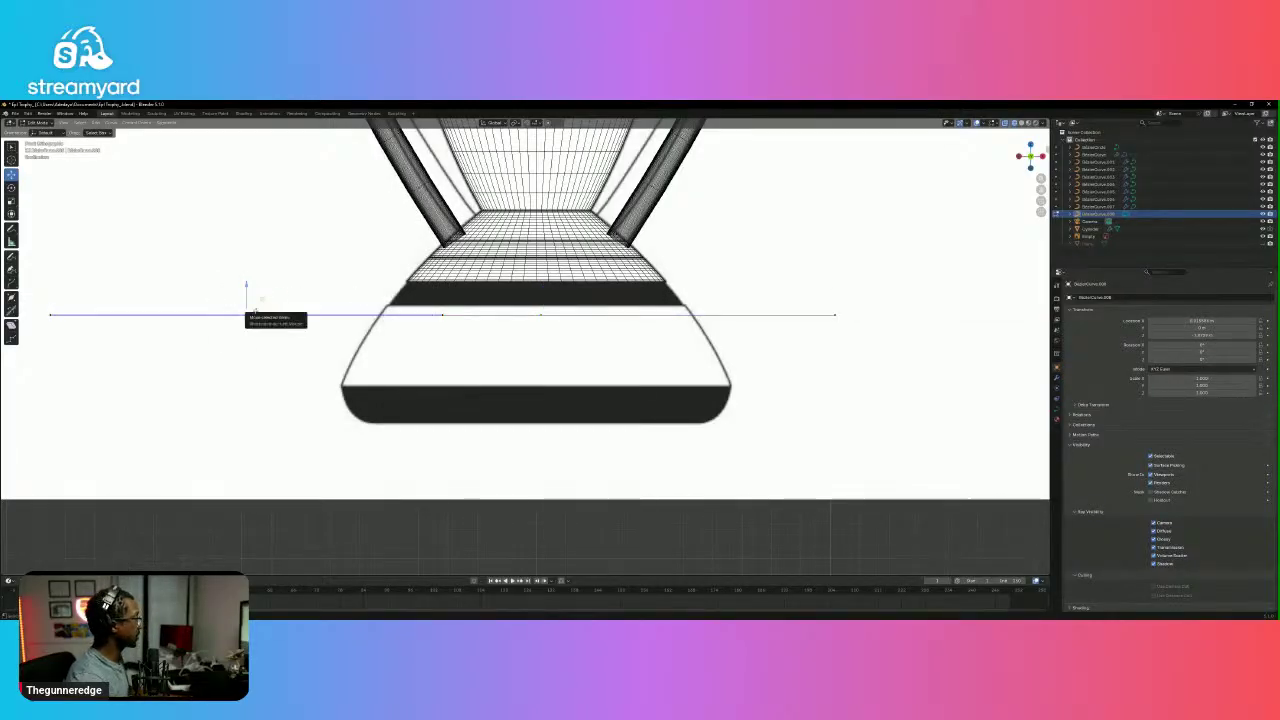
key("g")
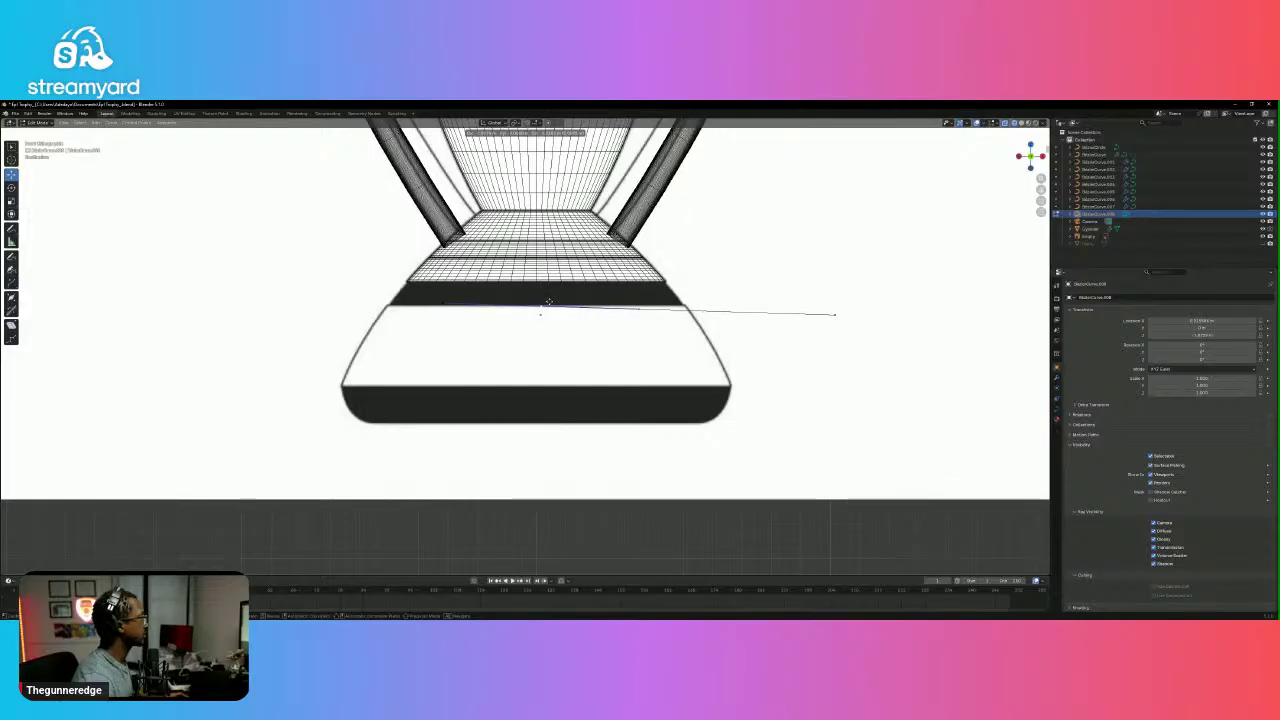
left_click(545, 303)
Move the curve's right end point onto the corner where the dark upper band meets the base's curved side.
left_click_drag(870, 296, 817, 345)
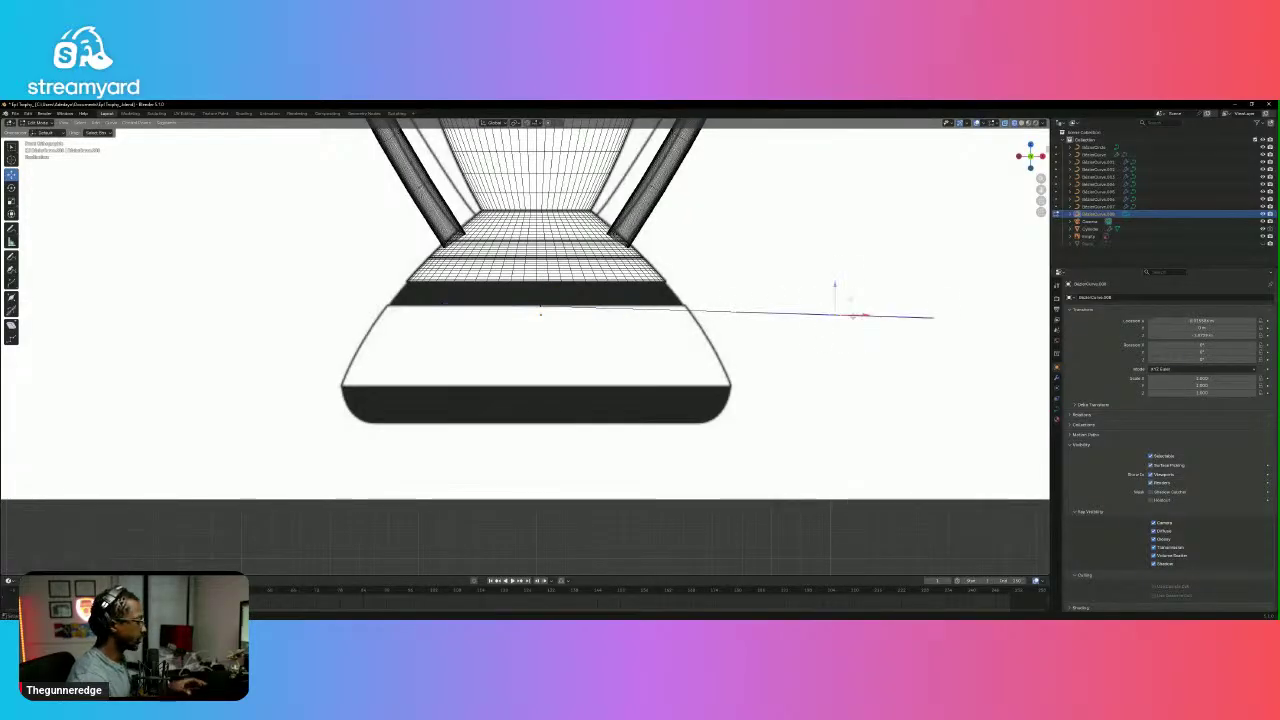
key("g")
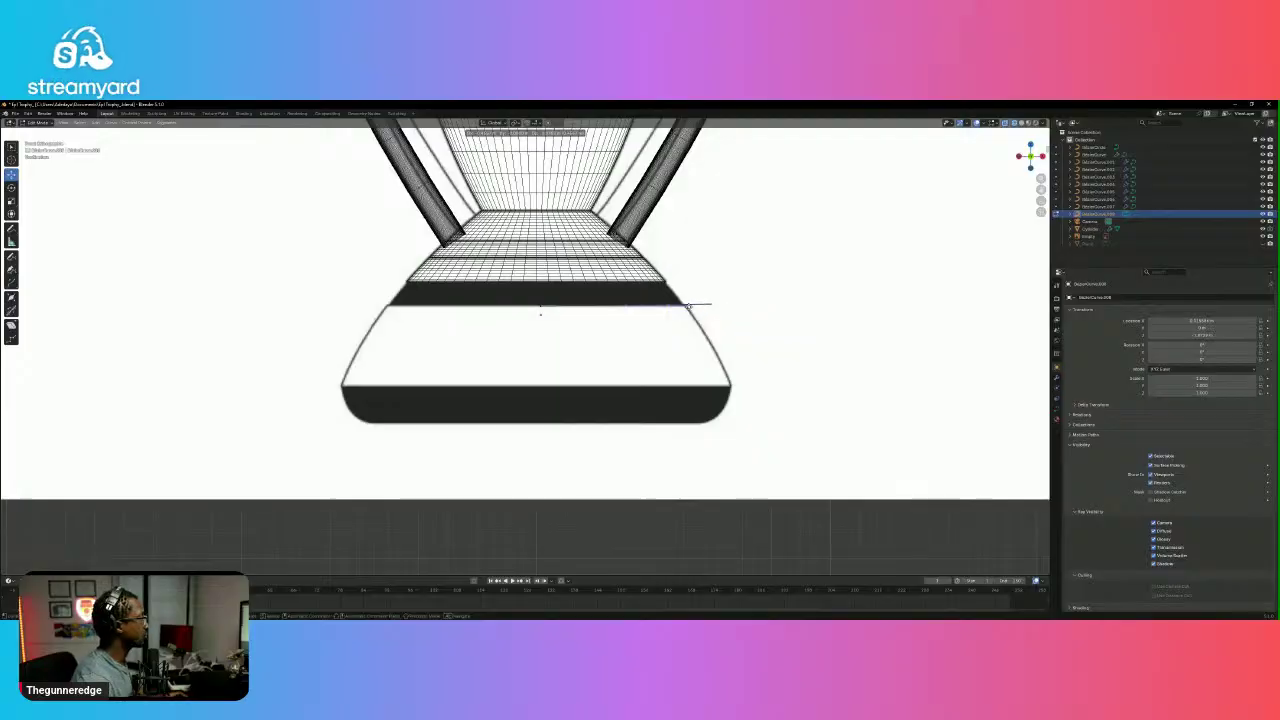
left_click(703, 306)
scroll(700, 306, "up", 3)
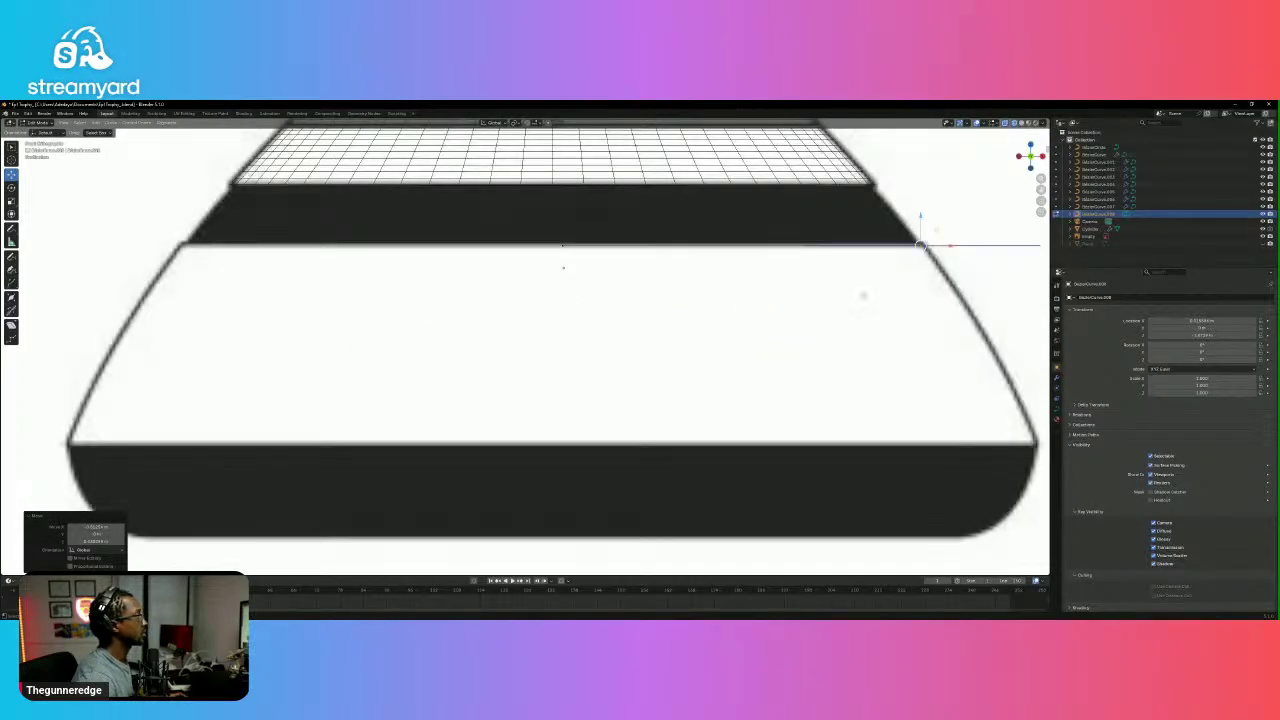
scroll(863, 291, "up", 2)
scroll(952, 279, "up", 5)
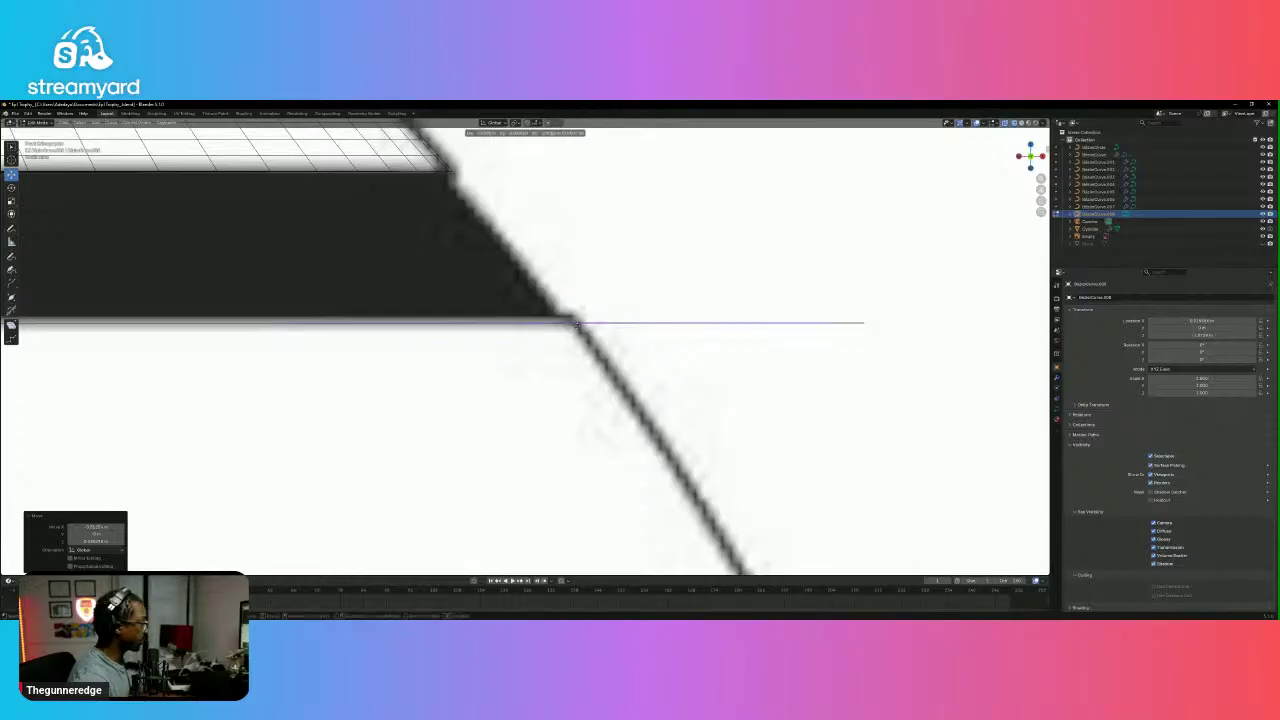
key("g")
left_click(569, 316)
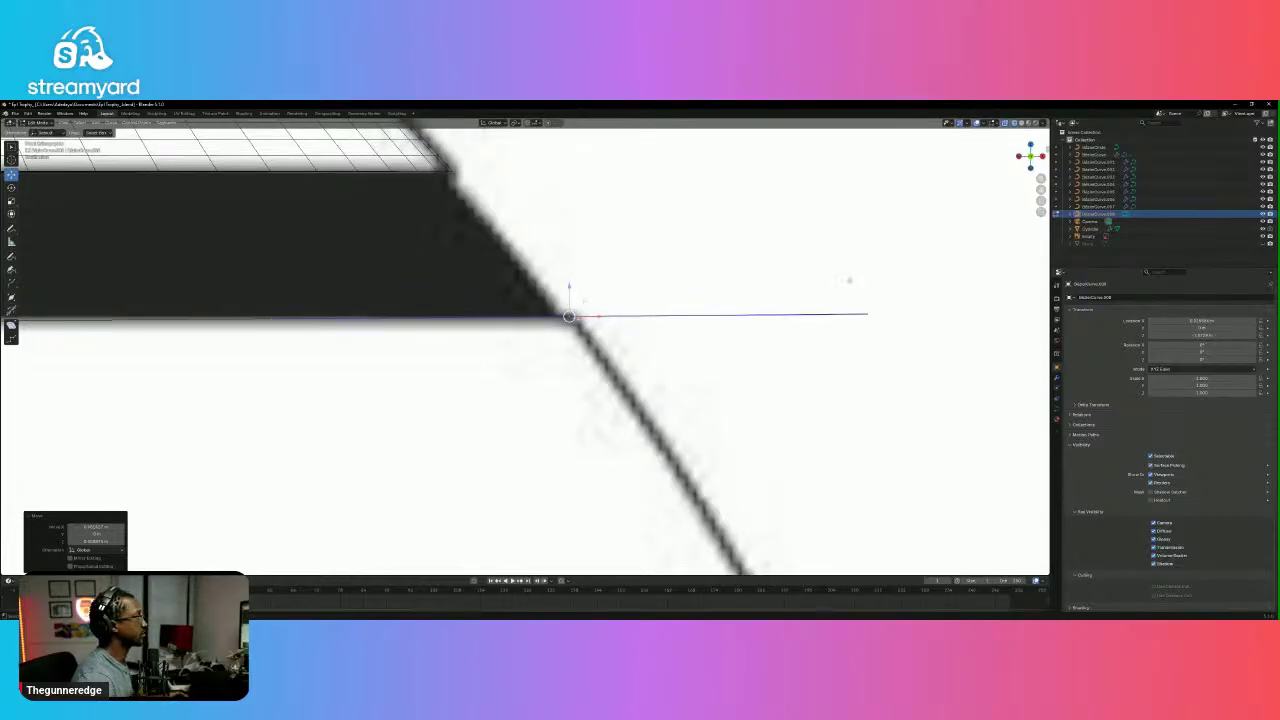
Align the right end point's outer handle with the base's curved side and extrude a new point to the white band's lower right corner.
left_click(867, 315)
key("g")
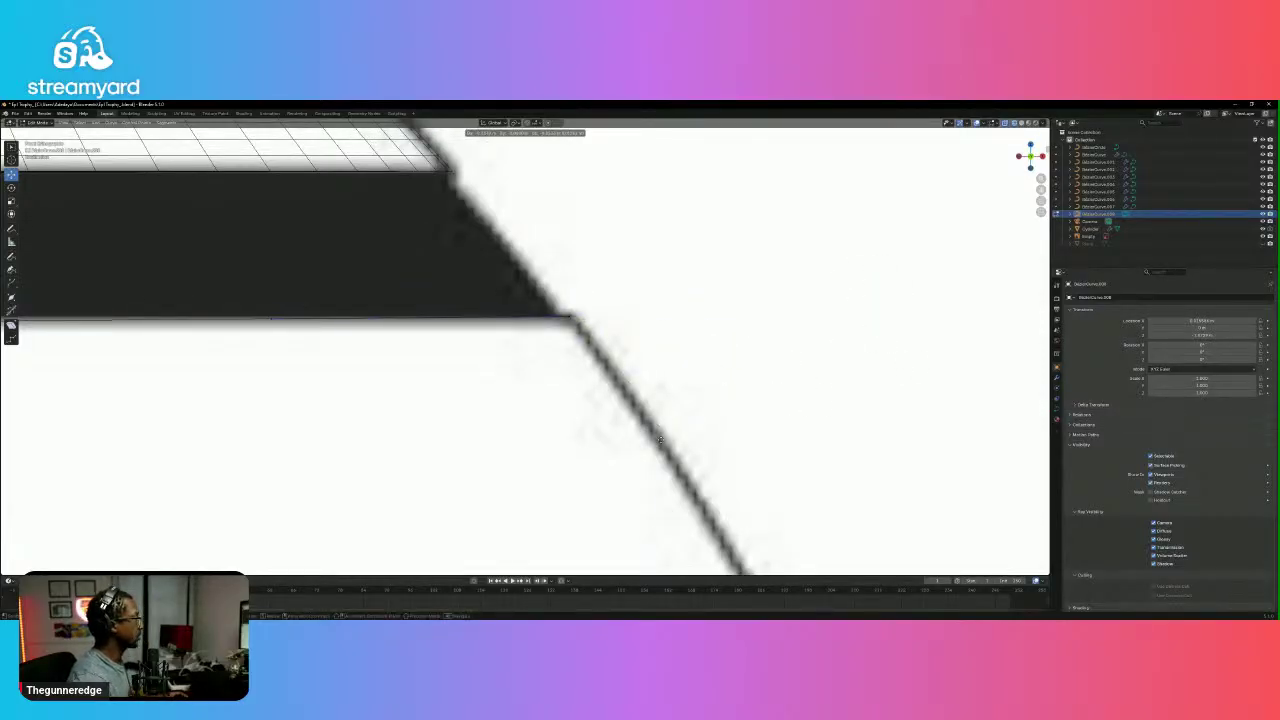
left_click(631, 406)
scroll(720, 407, "down", 5)
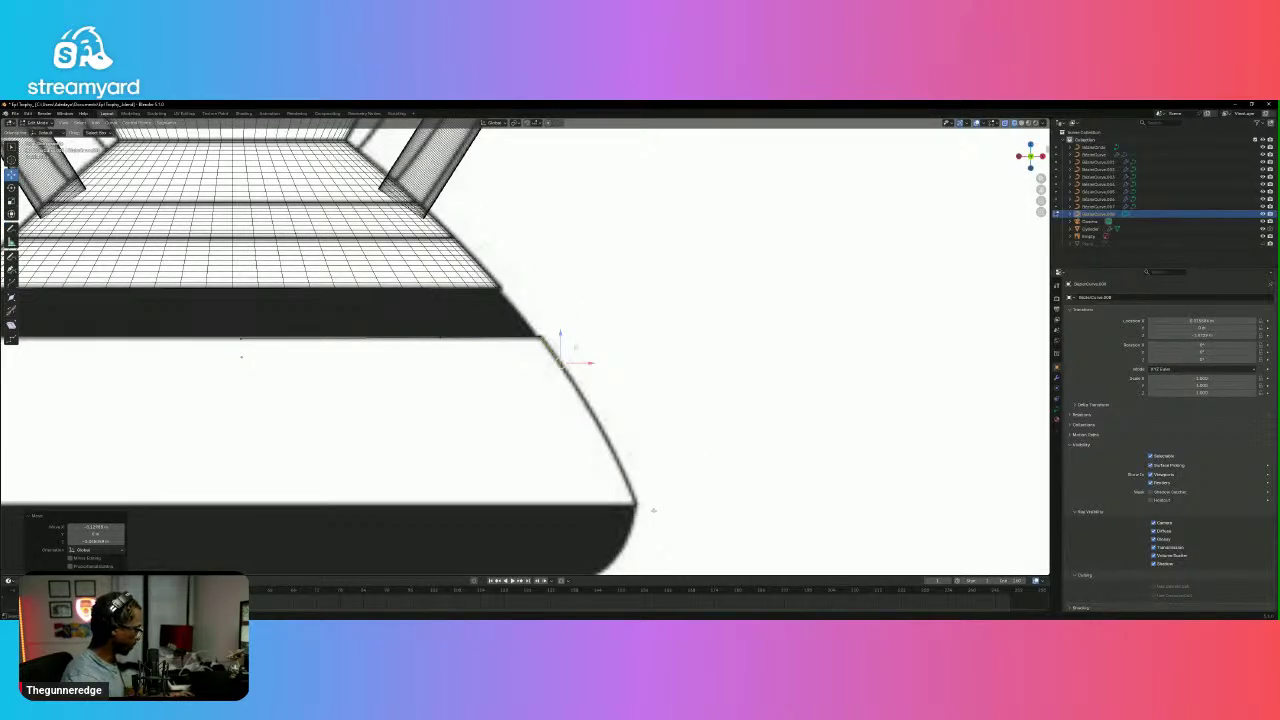
key("e")
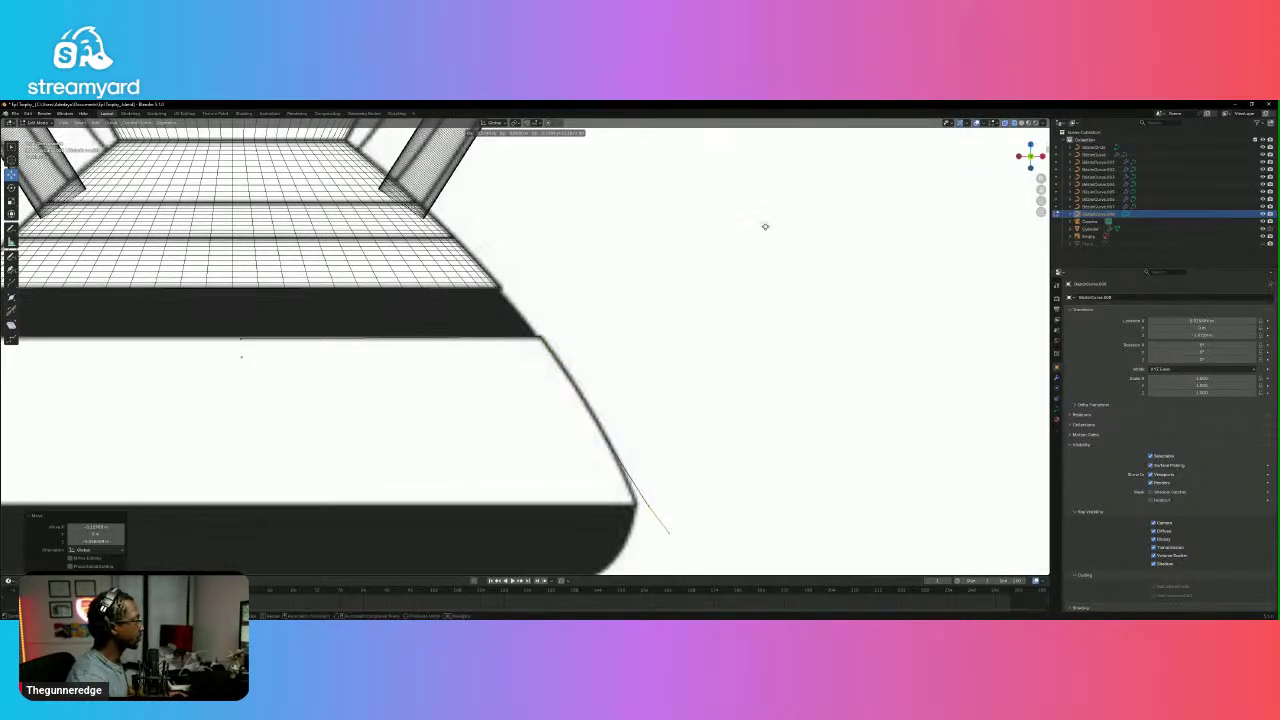
left_click(750, 220)
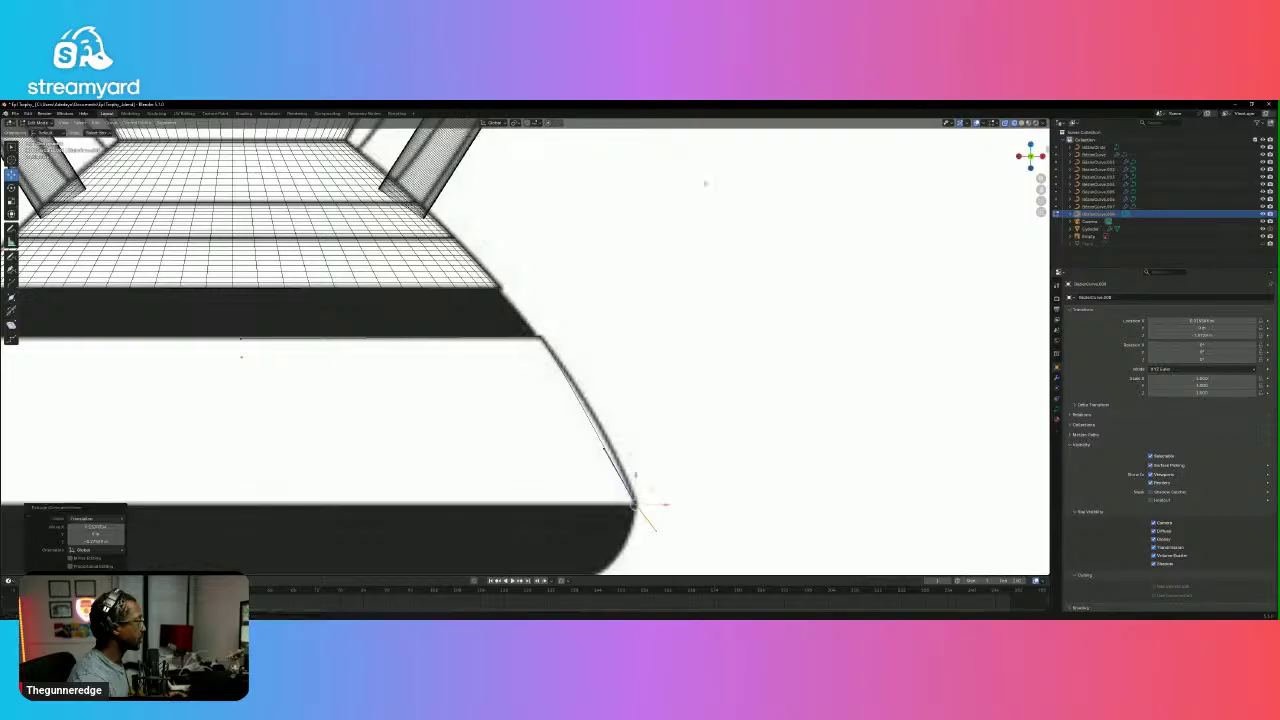
Reposition the lower corner point's upper handle and the upper corner point's lower handle so the curve follows the base's curved side.
left_click(604, 447)
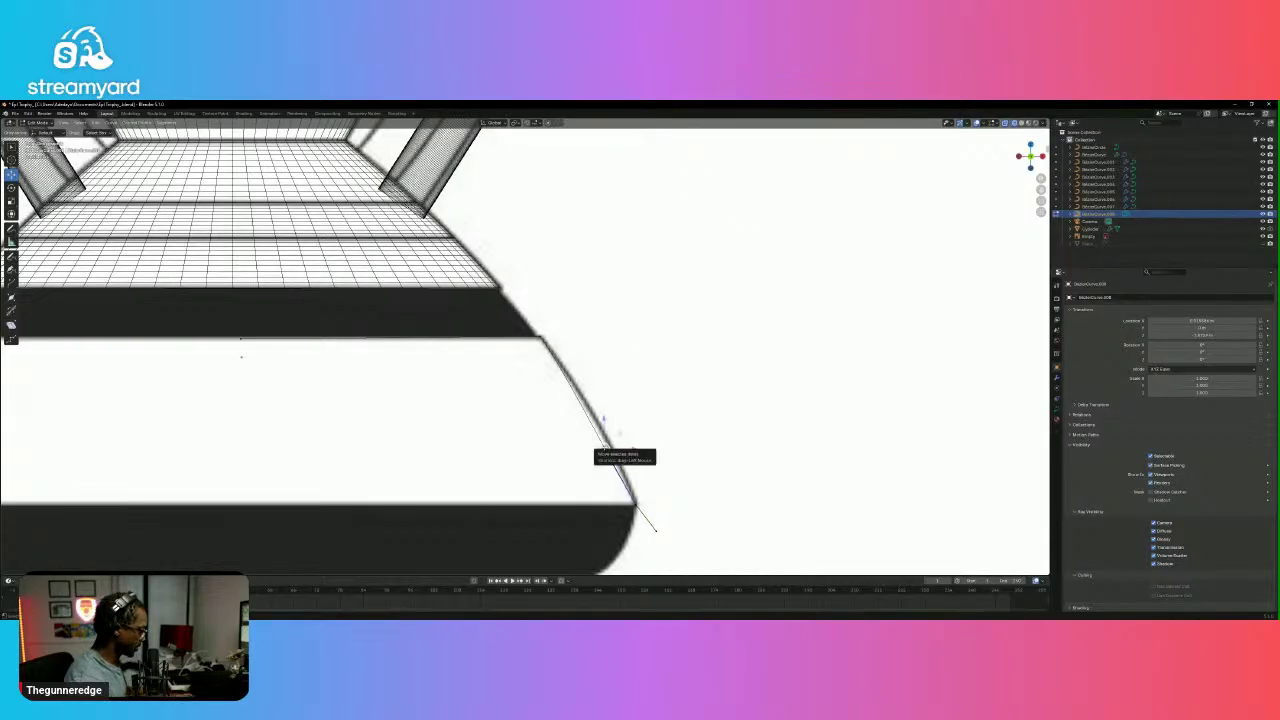
key("g")
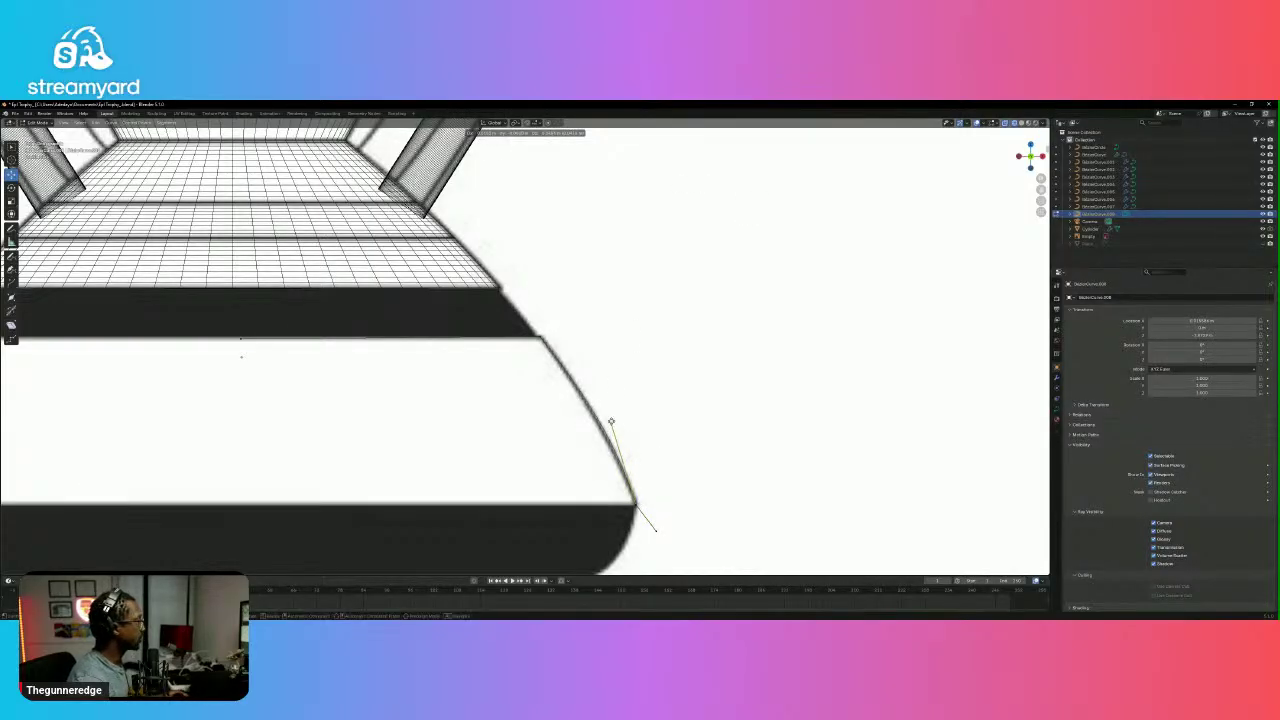
left_click(611, 422)
left_click(540, 337)
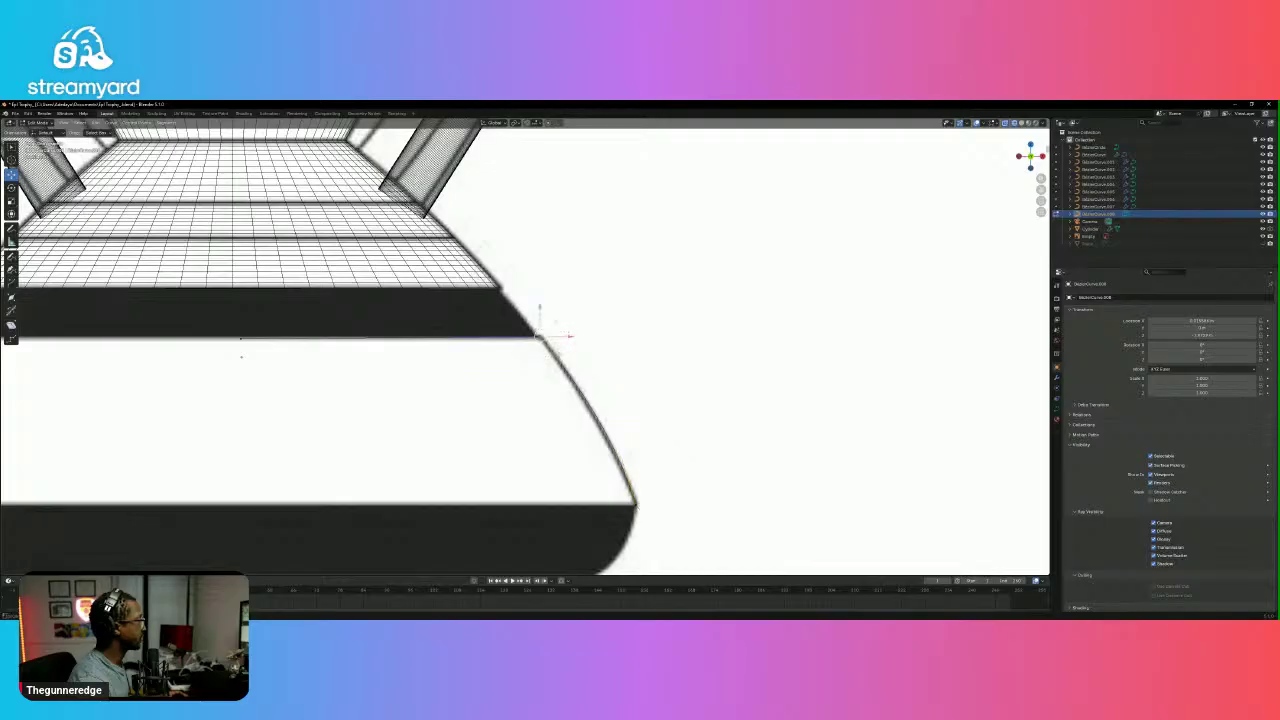
left_click(560, 362)
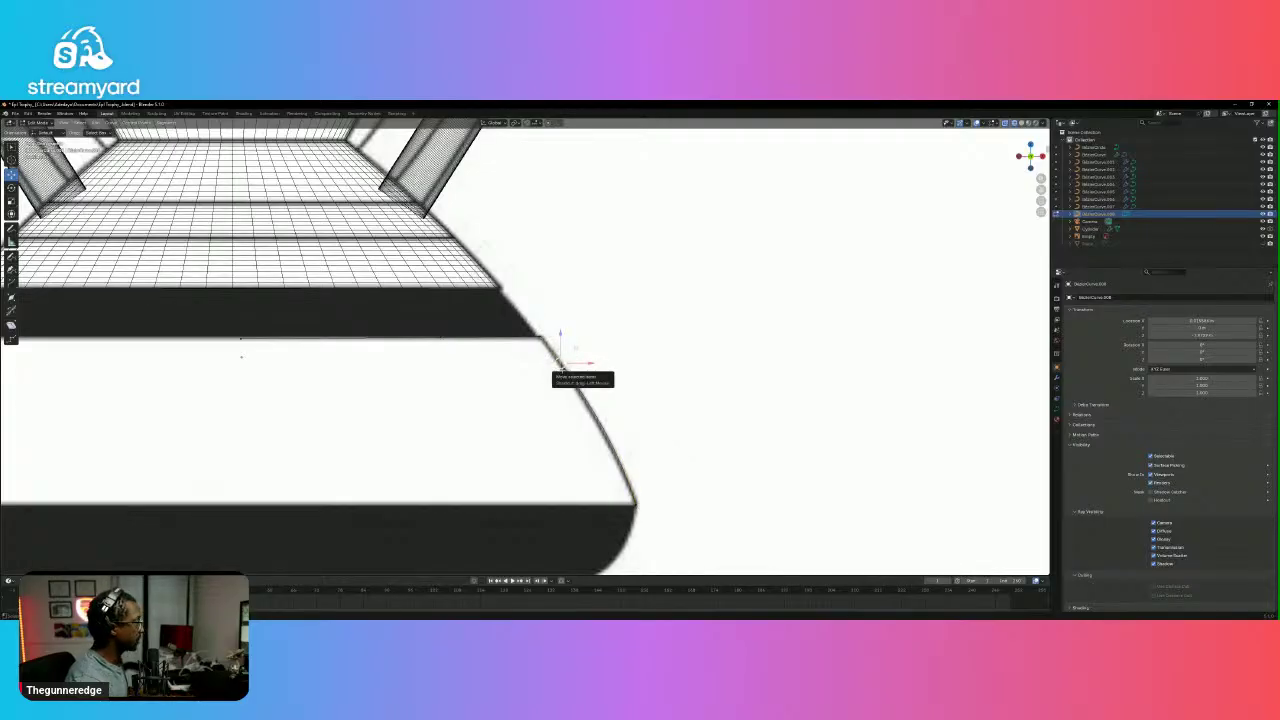
left_click_drag(560, 363, 563, 366)
Move the lower right corner point's outer handle inward onto the white band's lower edge.
left_click(637, 504)
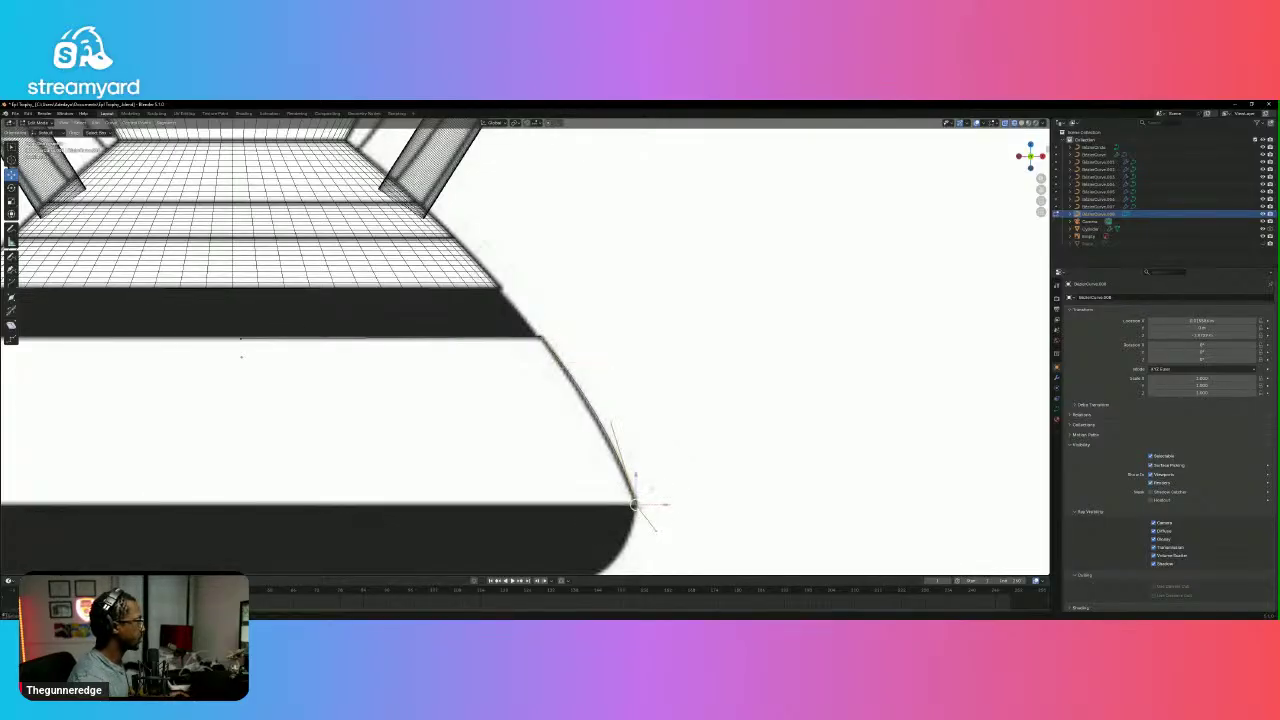
left_click(657, 532)
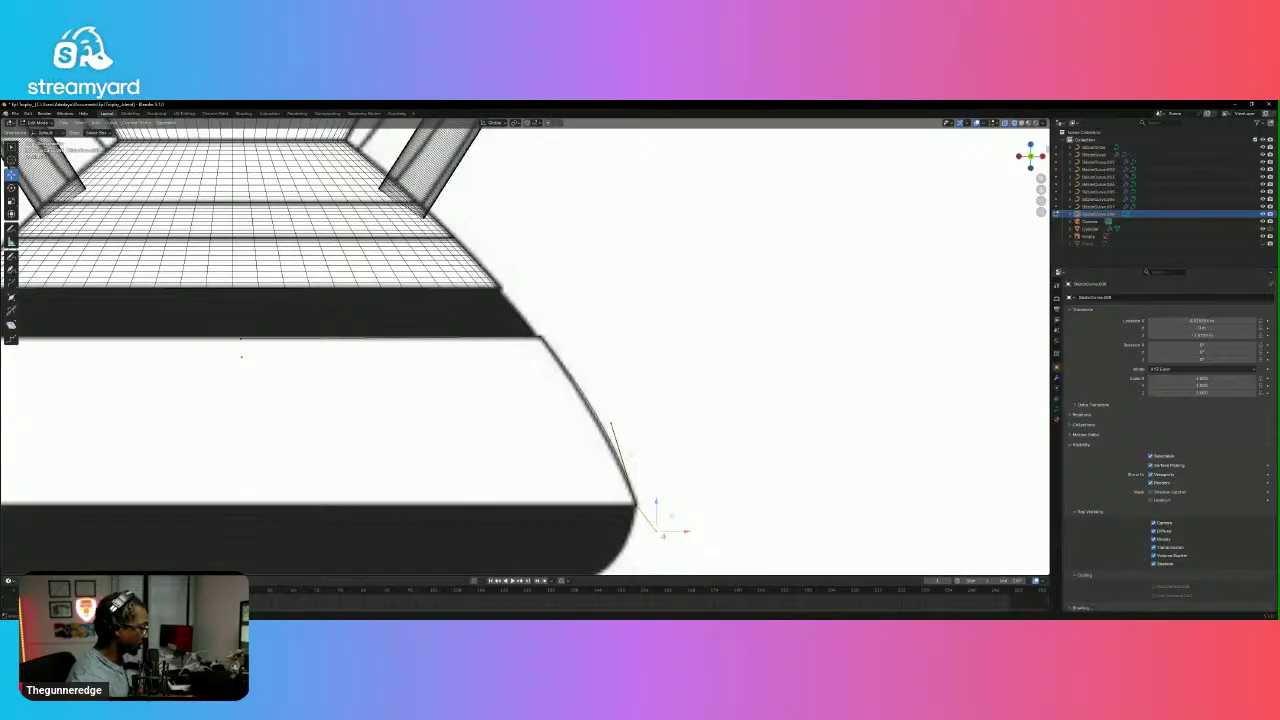
left_click_drag(657, 531, 600, 510)
middle_click_drag(600, 510, 605, 508)
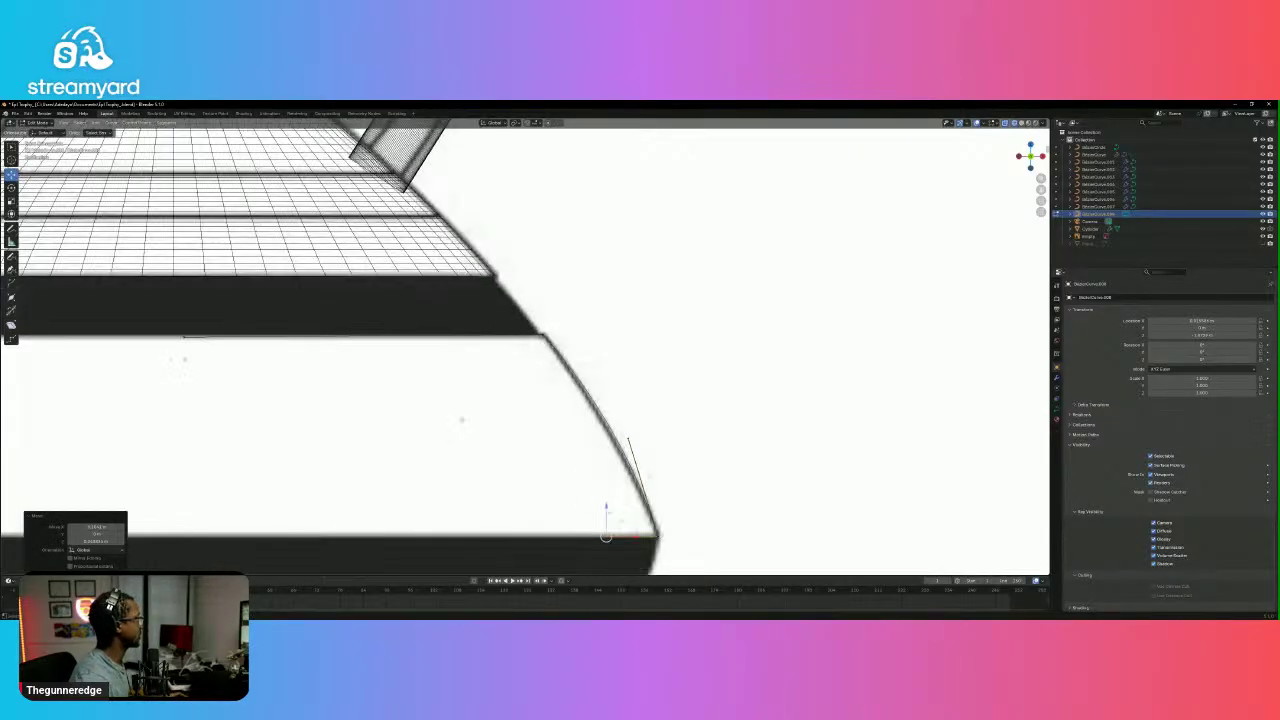
Fine-tune the position of the curve's upper left end point and its handle along the white band's upper edge.
left_click(185, 335)
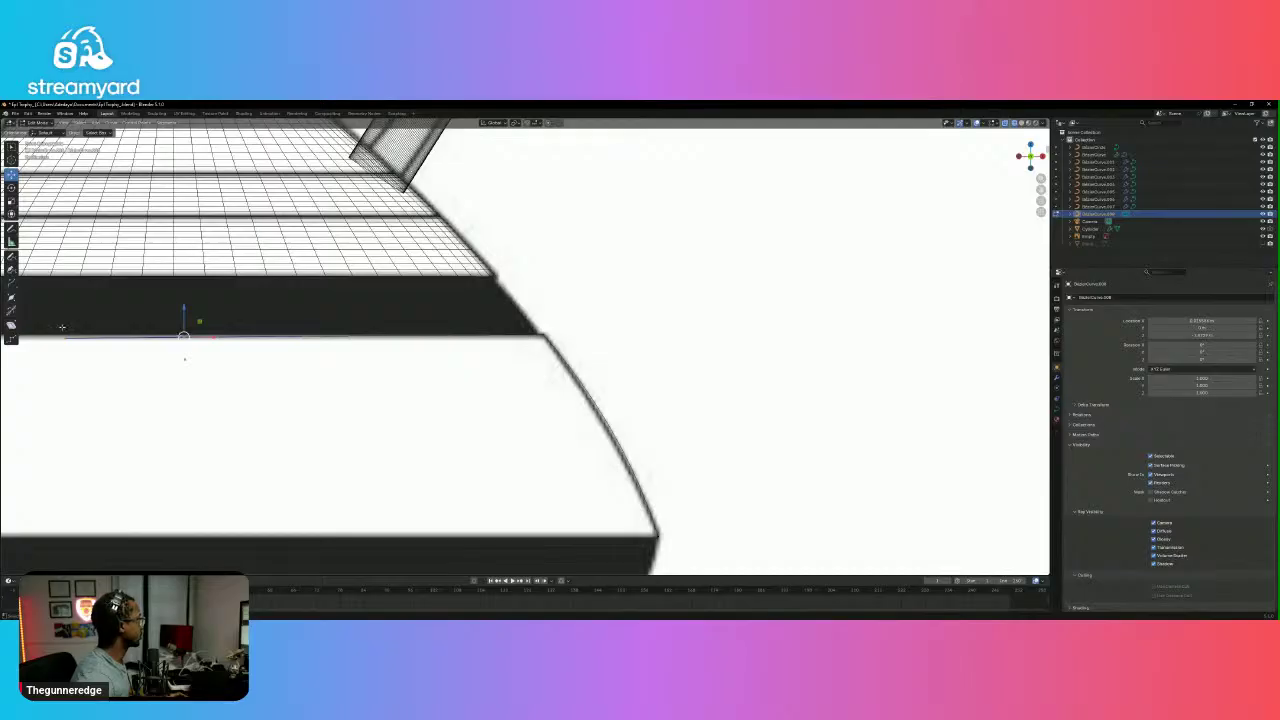
key("g")
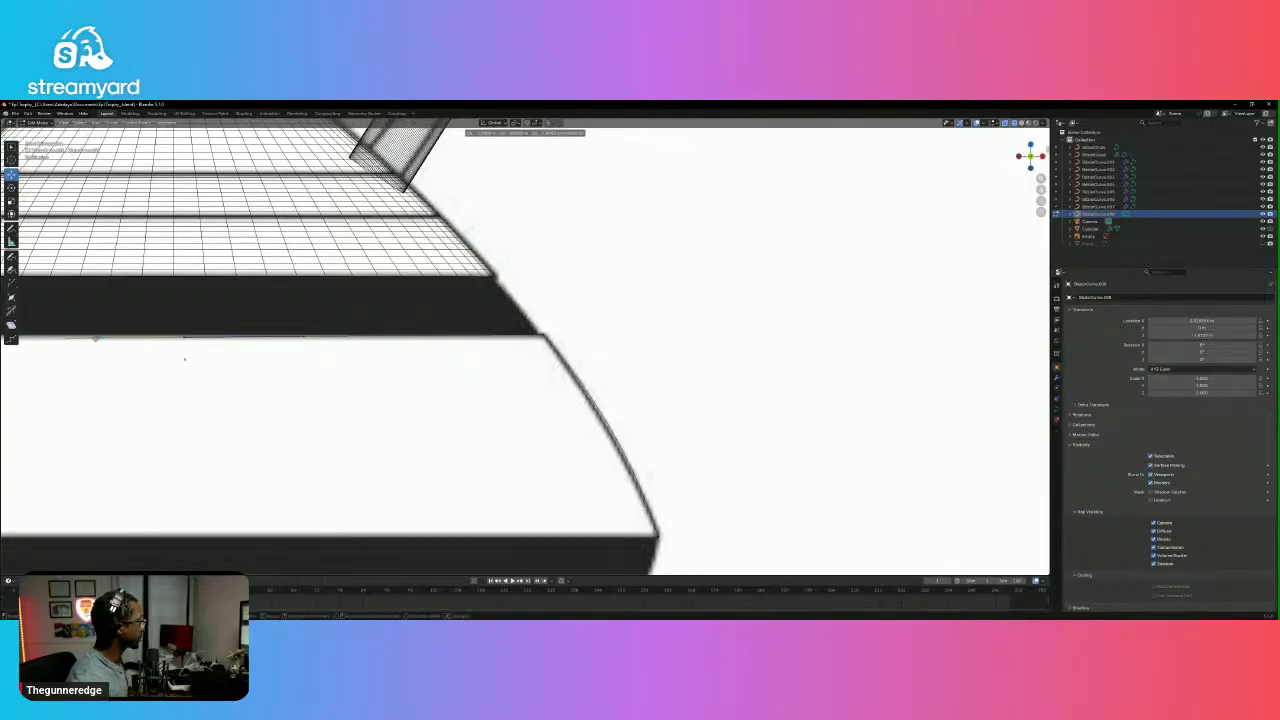
left_click(210, 337)
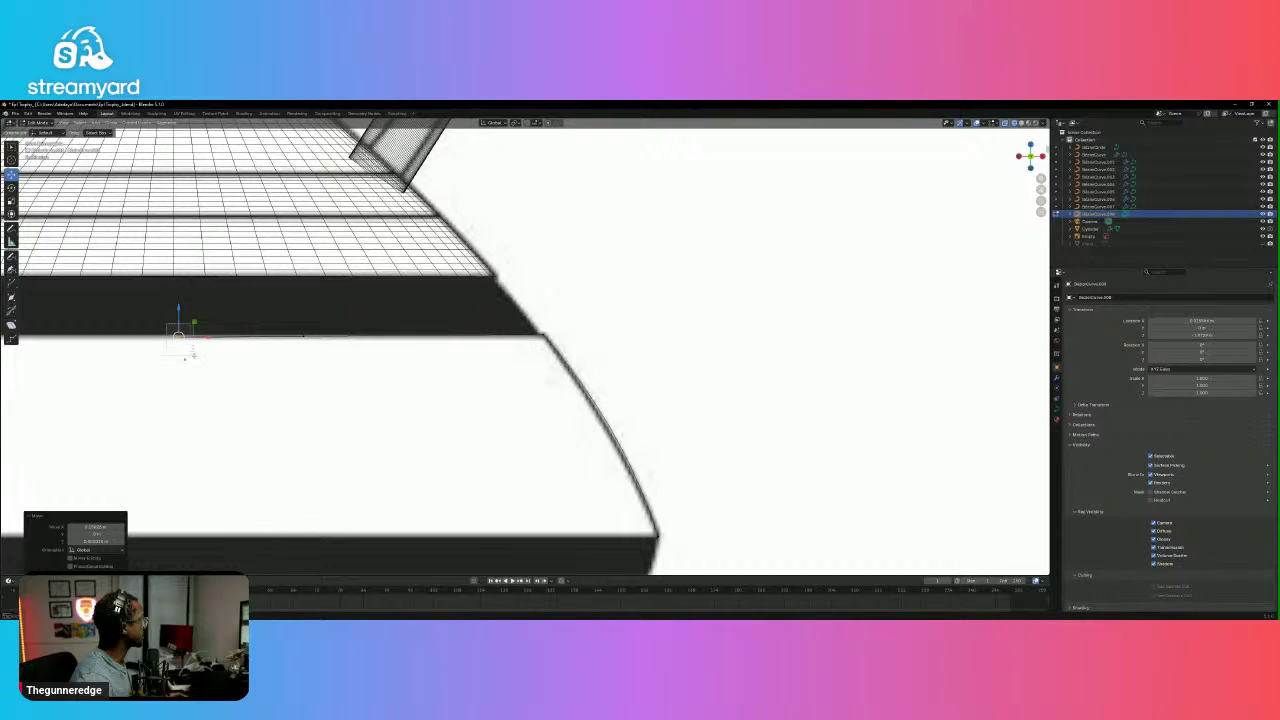
key("g")
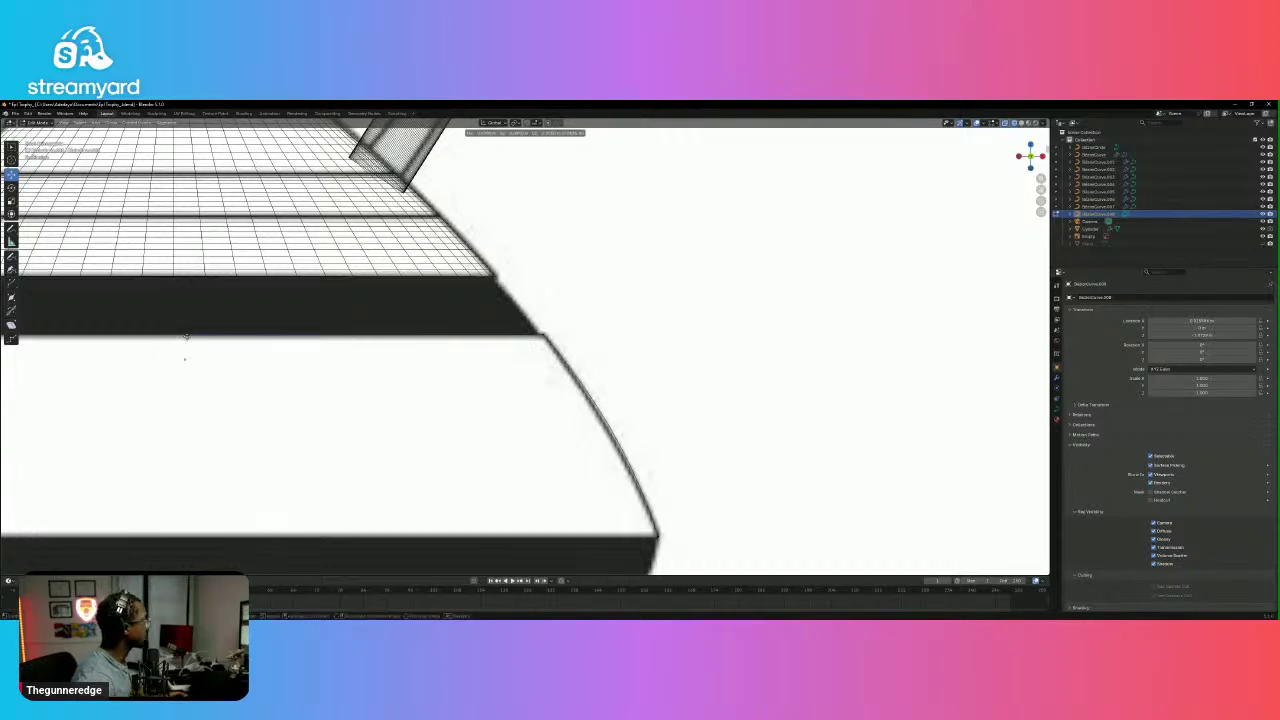
left_click(181, 335)
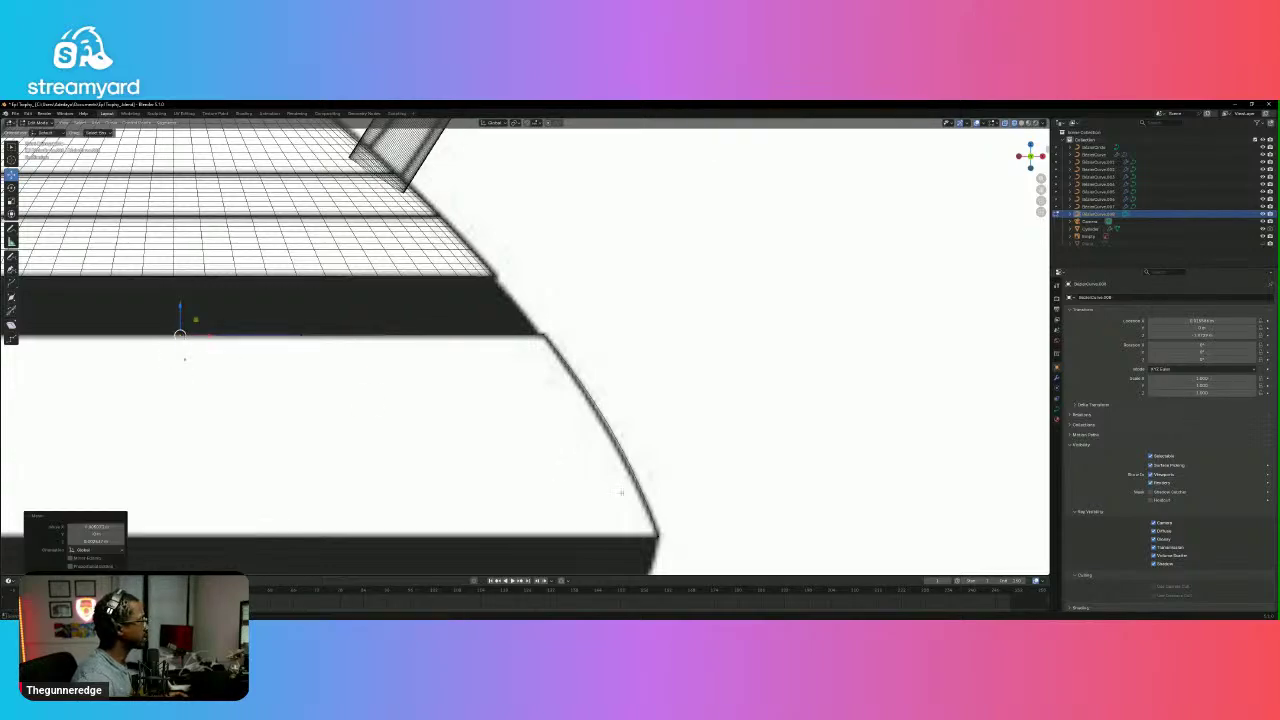
Extrude a new point from the lower right corner to the middle of the white band's lower edge and align its handle with that edge.
left_click(654, 538)
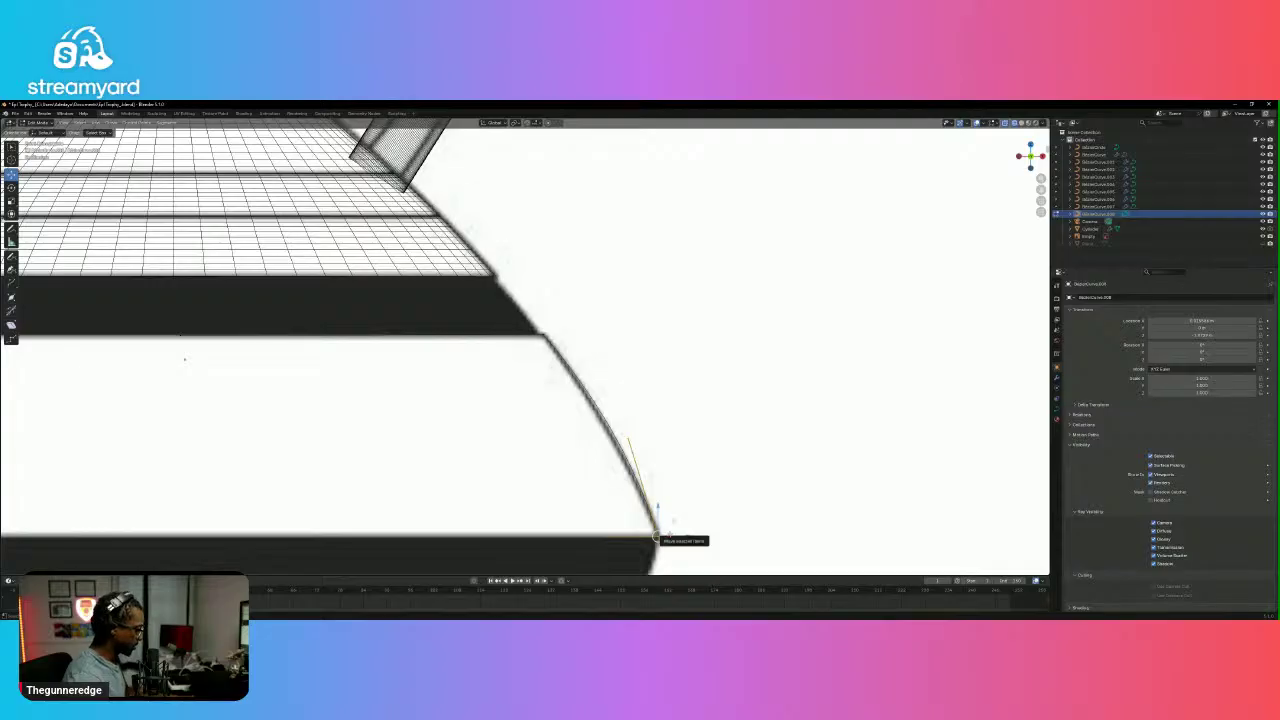
key("g")
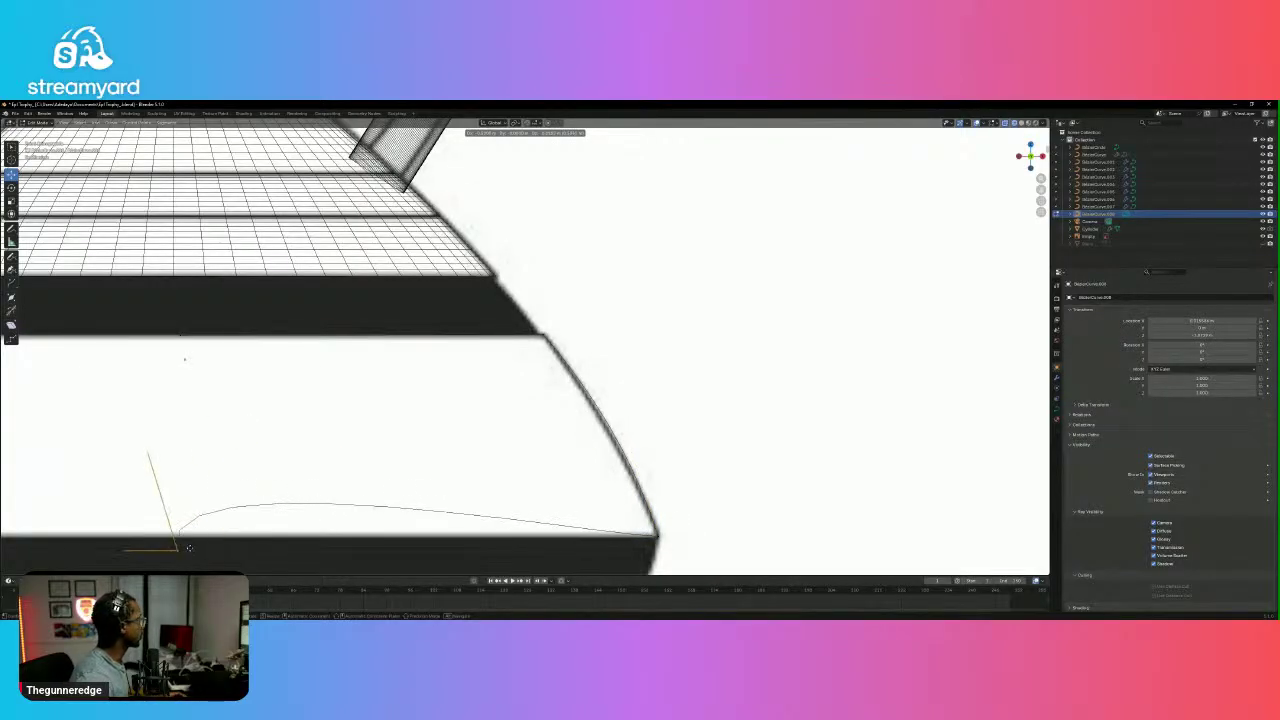
left_click(186, 536)
left_click(146, 438)
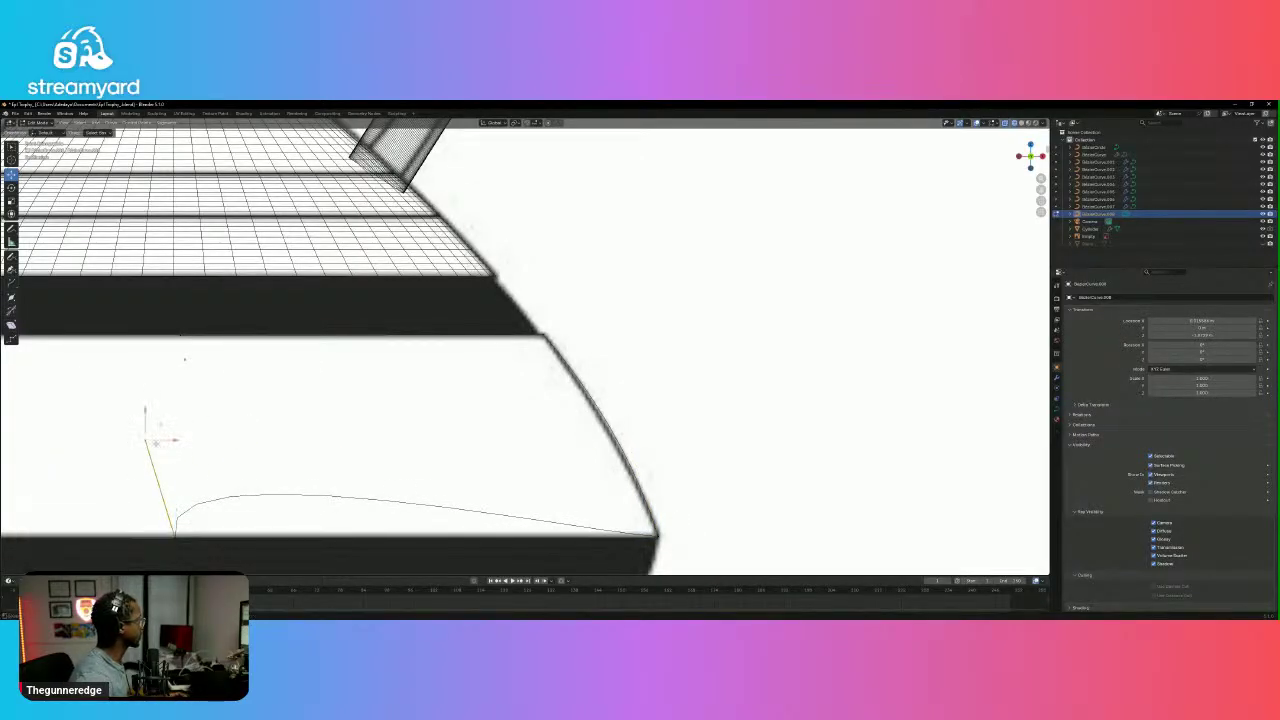
key("g")
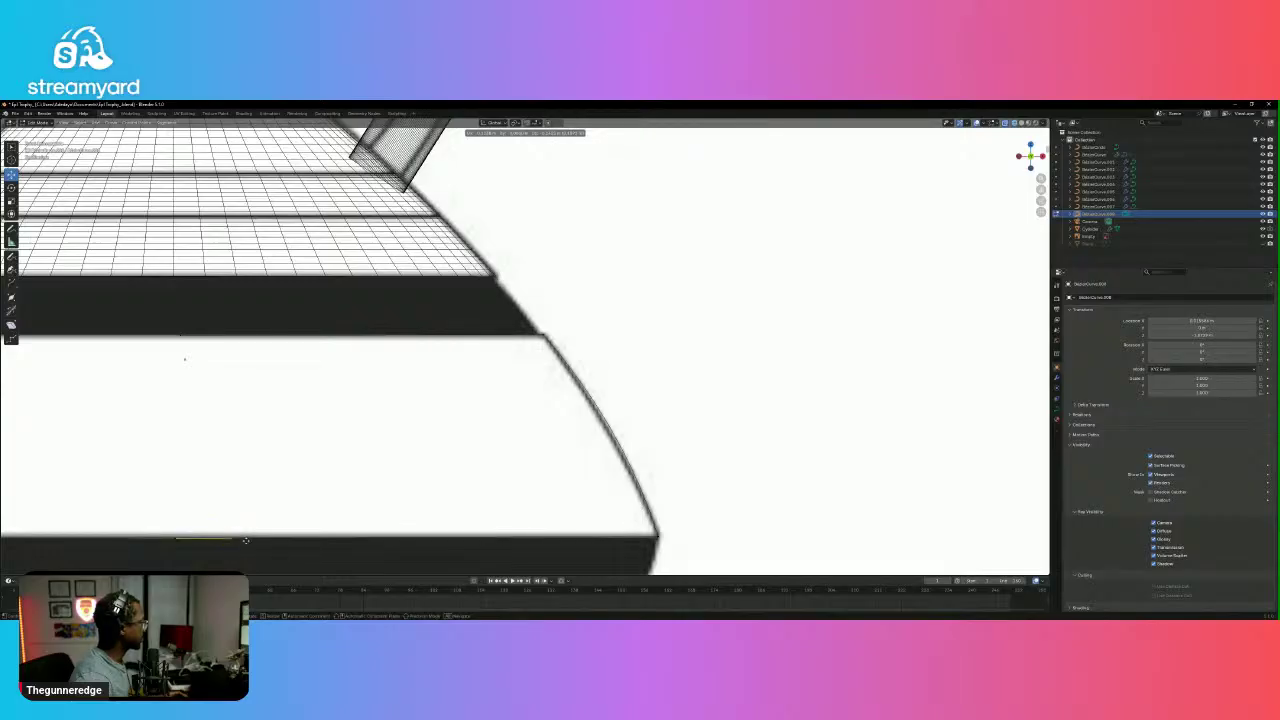
left_click(242, 541)
left_click(271, 483)
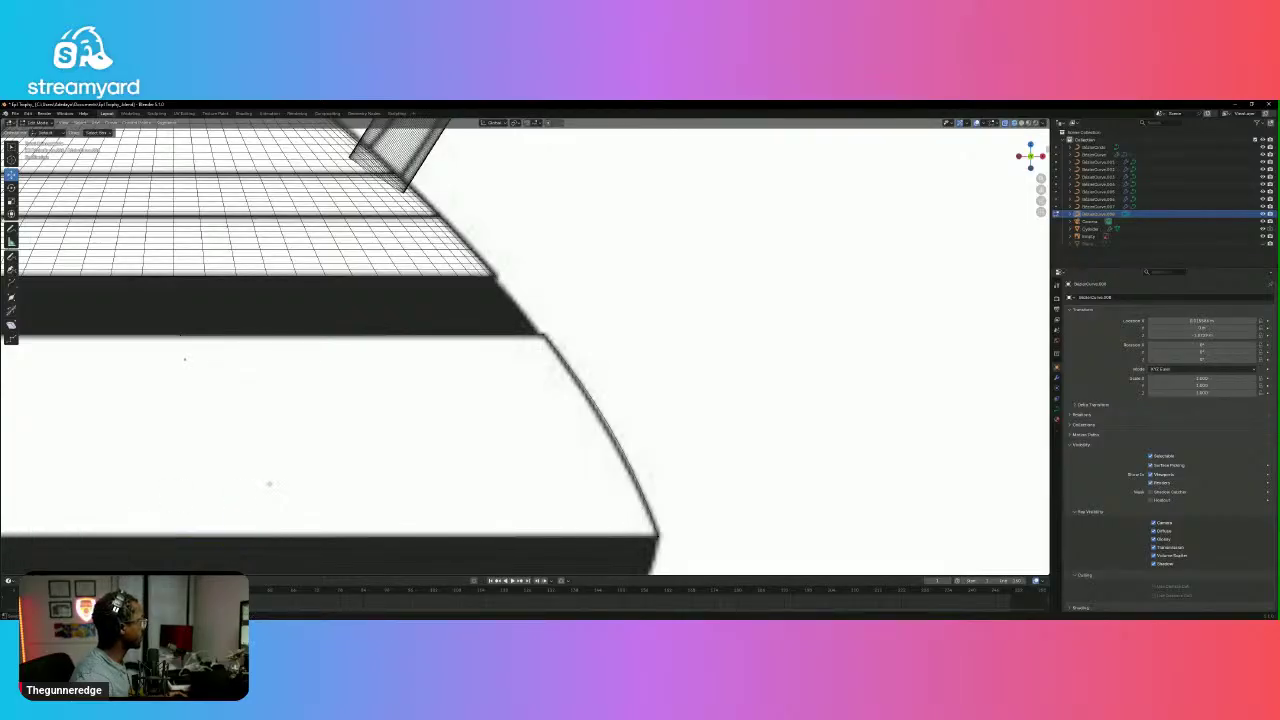
scroll(280, 477, "up", 3)
scroll(280, 477, "down", 5)
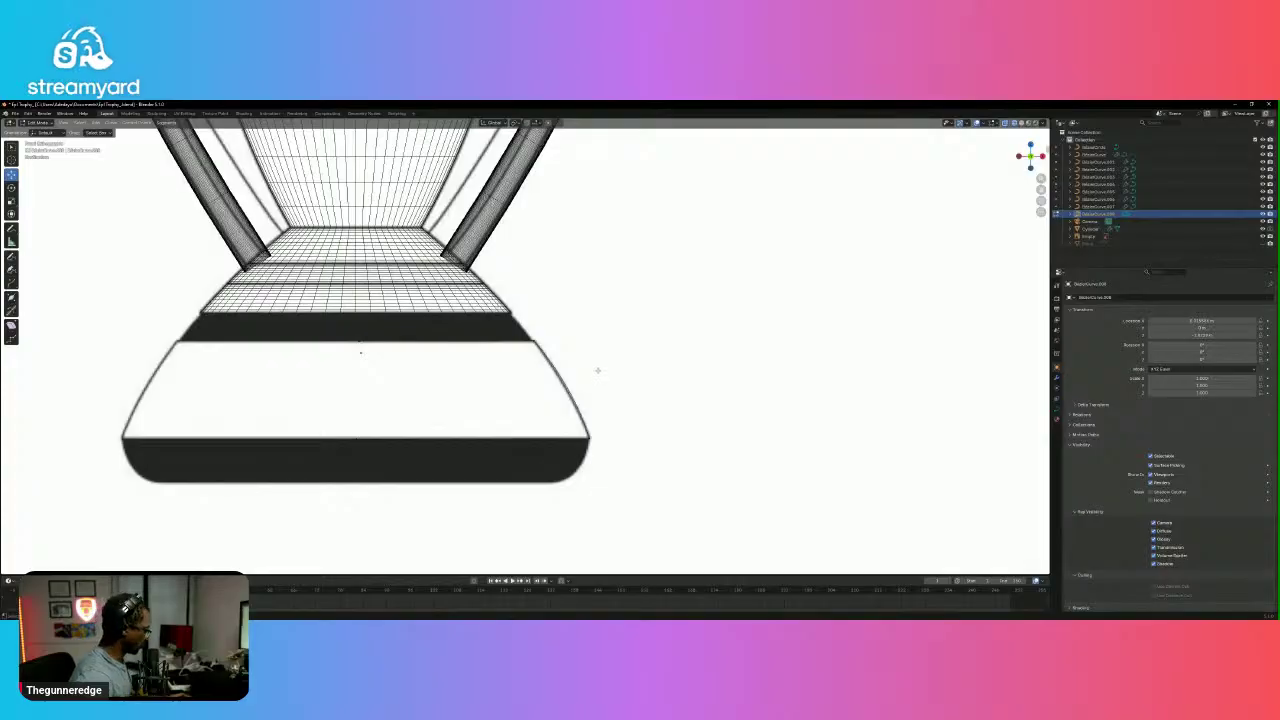
Shift the curve's two end points near the centre line slightly along X and return to Object Mode.
key("Tab")
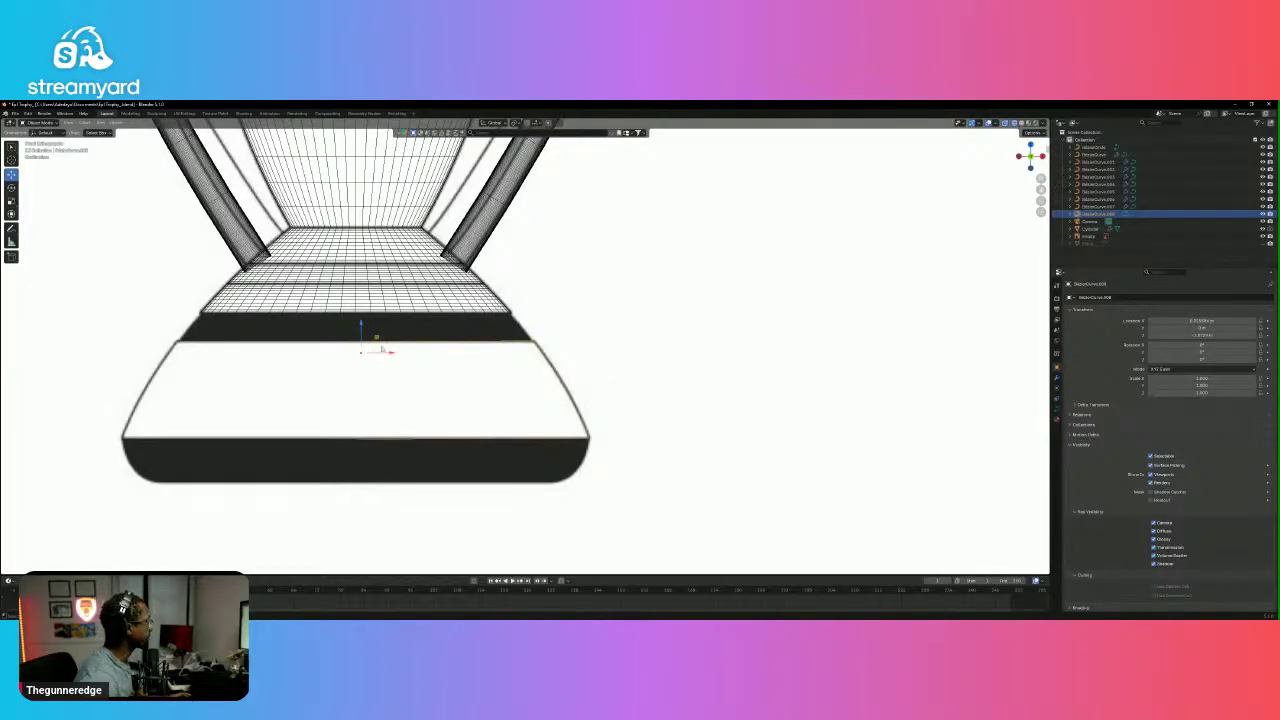
key("Tab")
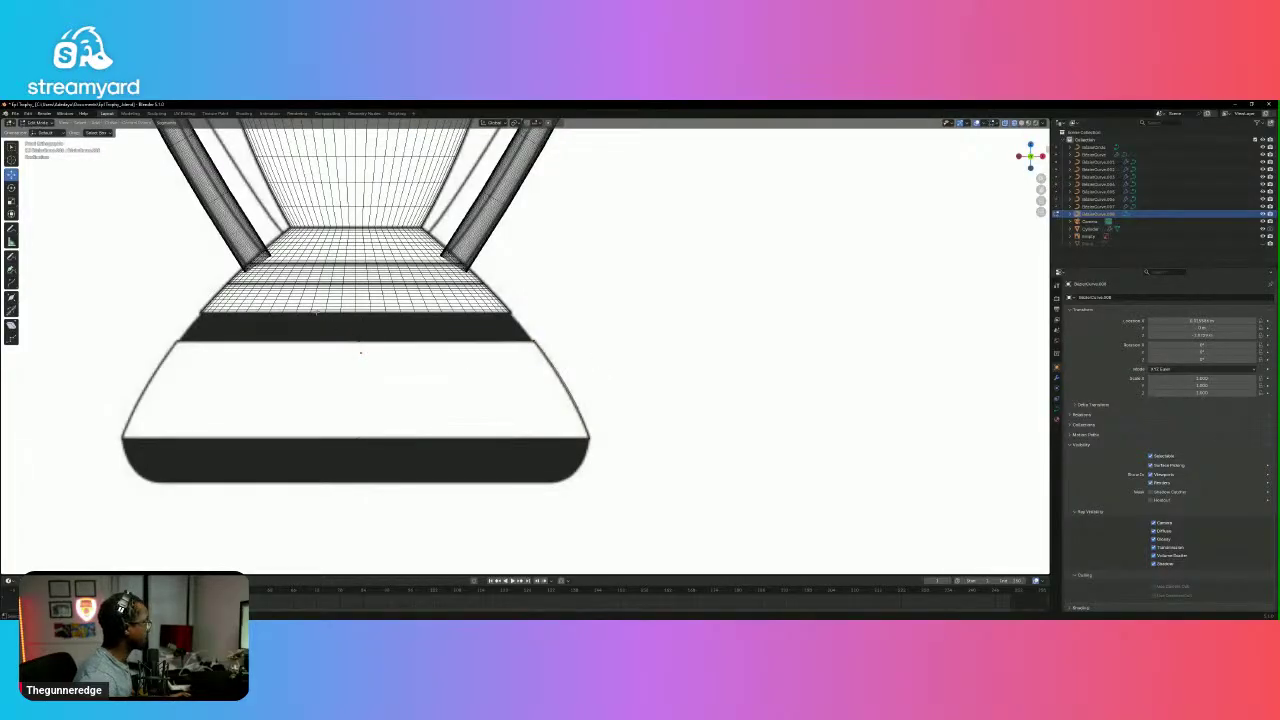
left_click_drag(317, 312, 374, 467)
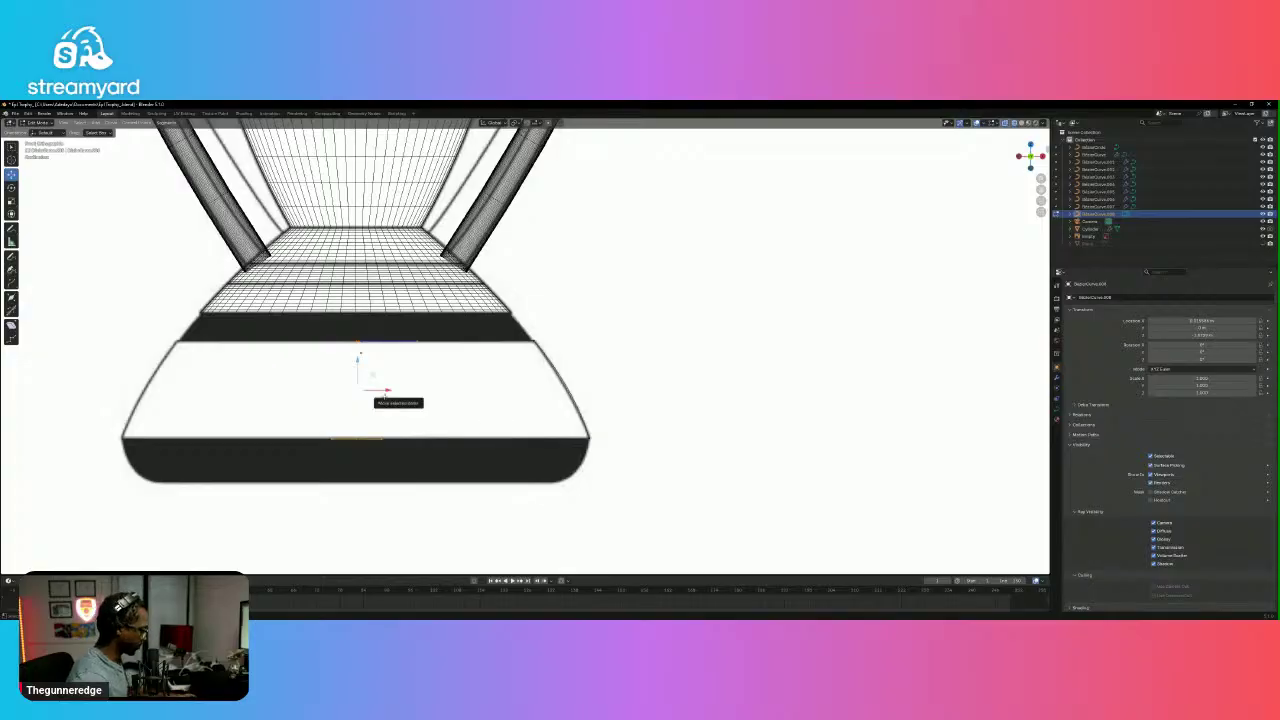
left_click_drag(384, 393, 388, 393)
left_click(669, 354)
key("Tab")
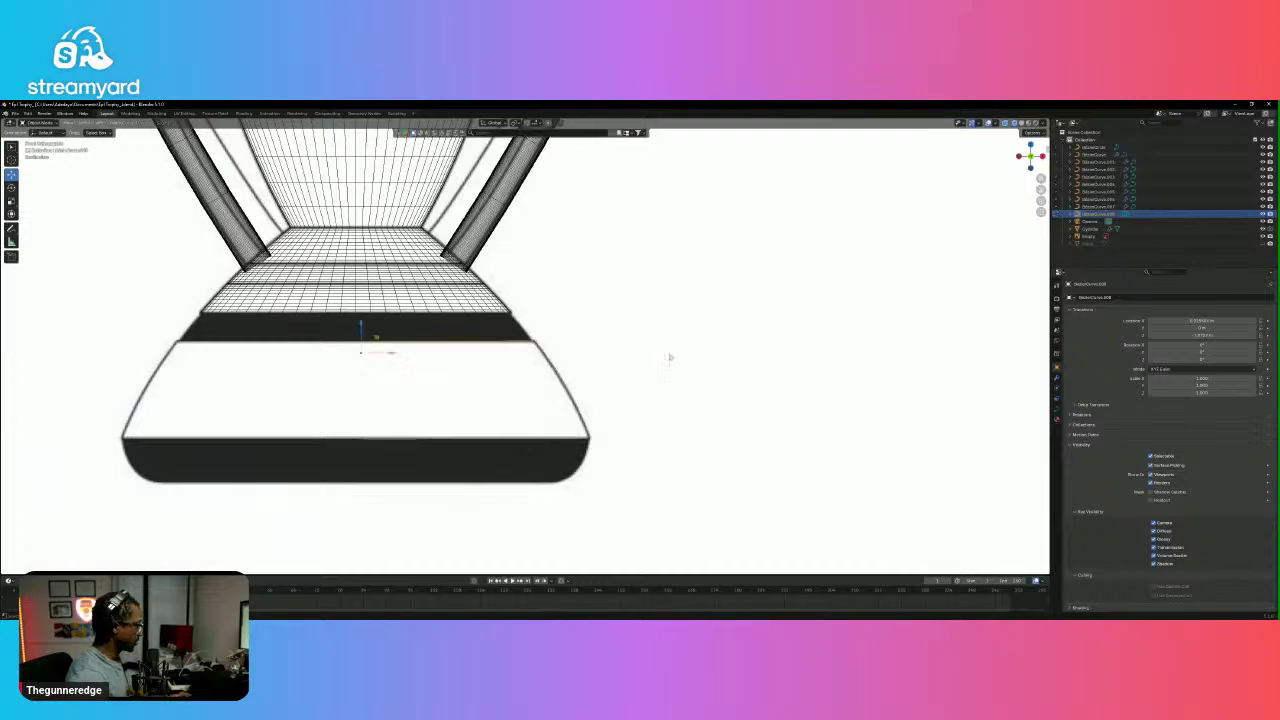
Check the modifiers on the existing trophy curves and add a Screw modifier to the new base curve.
left_click(1100, 191)
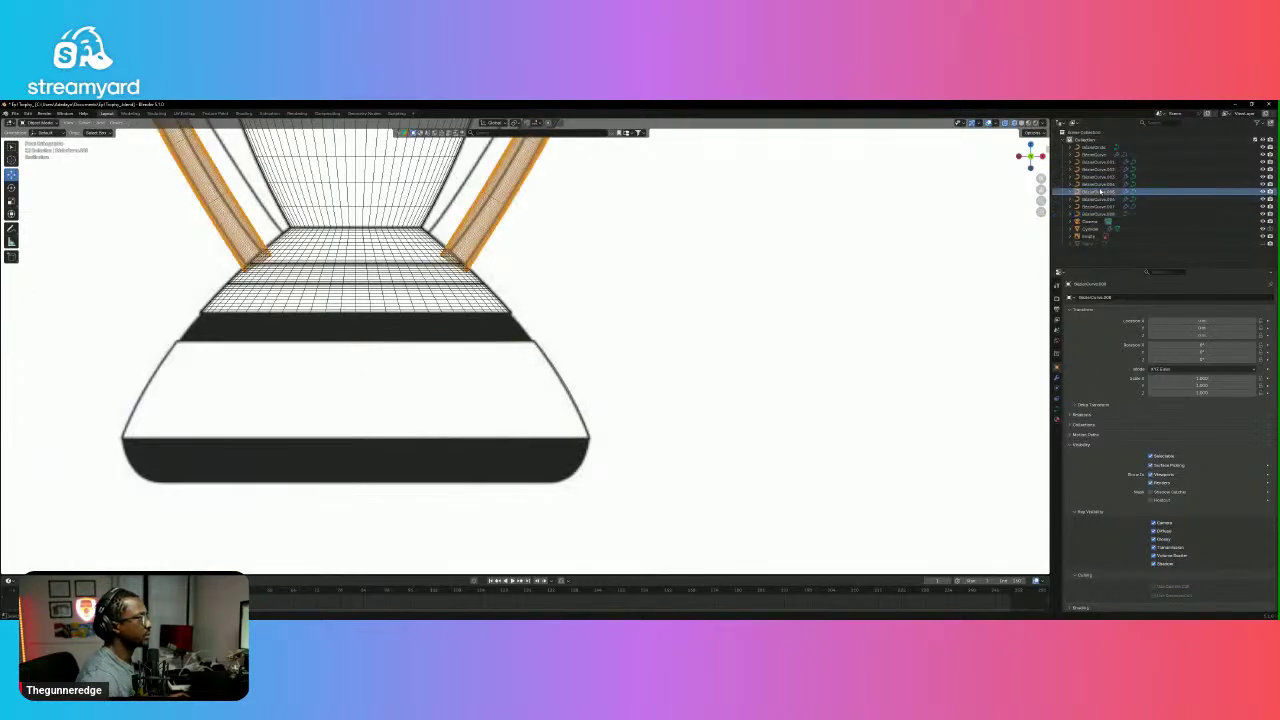
left_click(1056, 379)
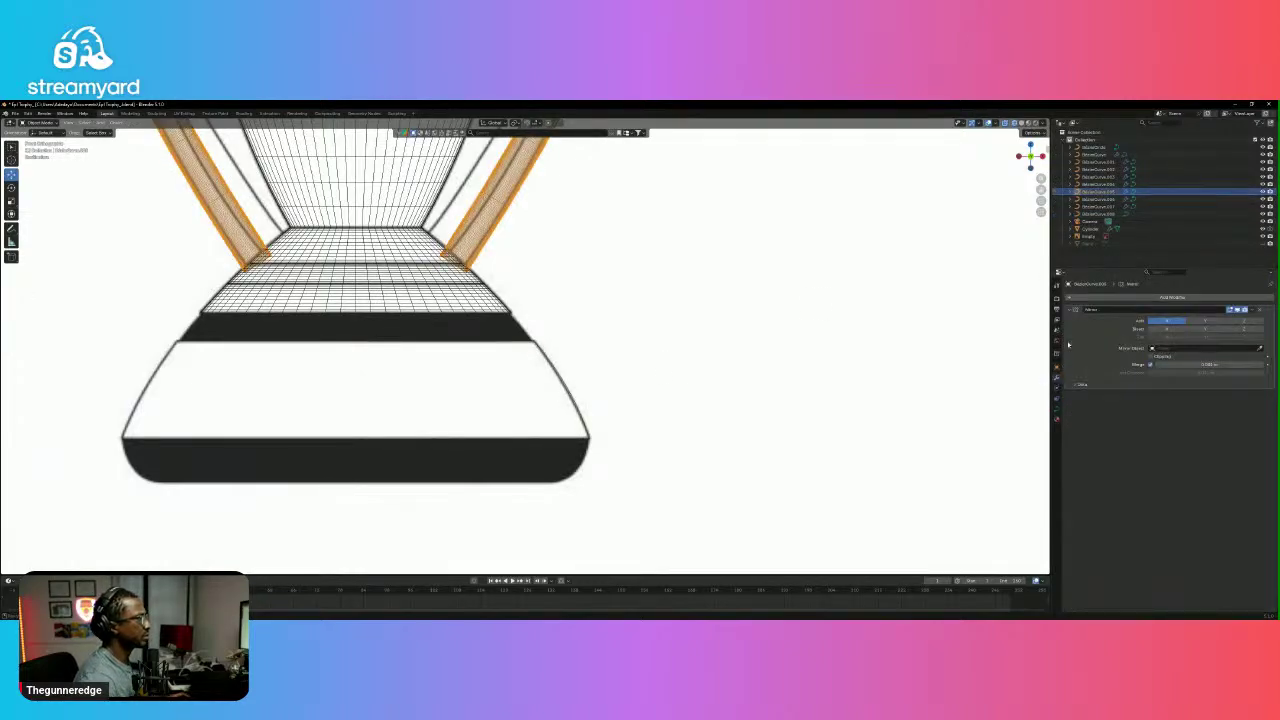
left_click(1095, 184)
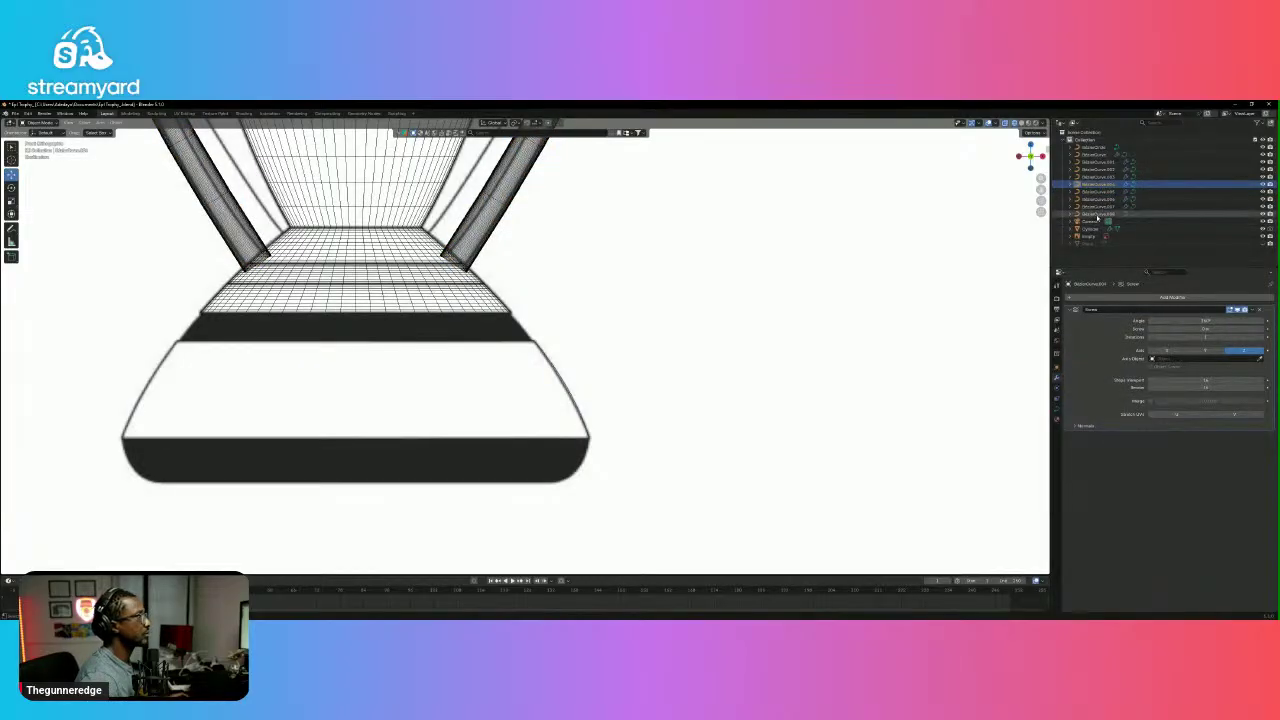
left_click(1097, 214)
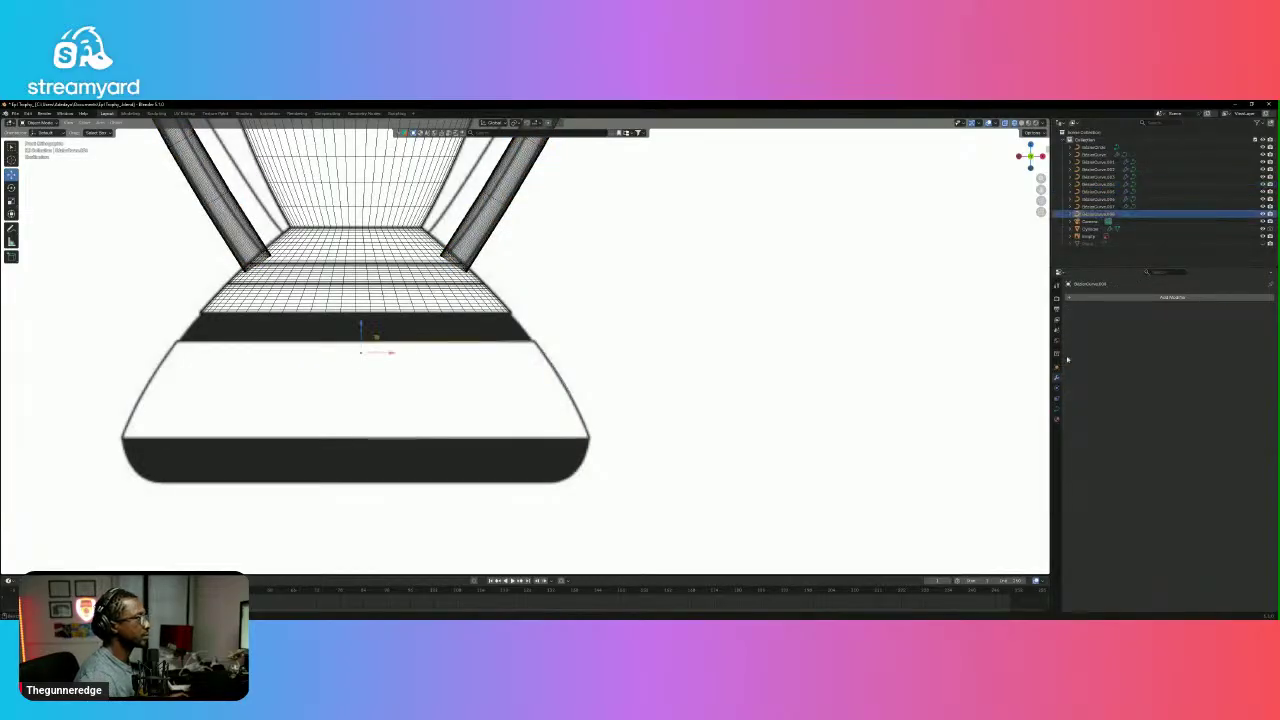
left_click(1115, 297)
mouse_move(1117, 297)
type("screw")
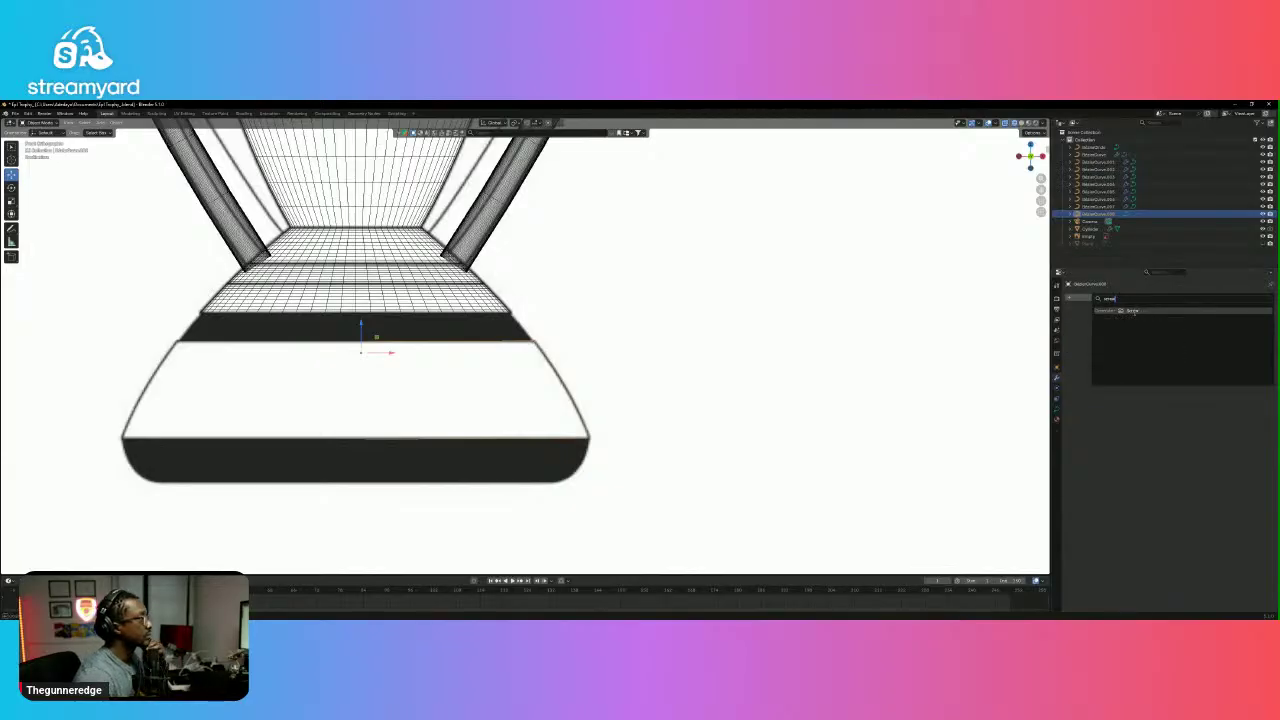
left_click(1133, 311)
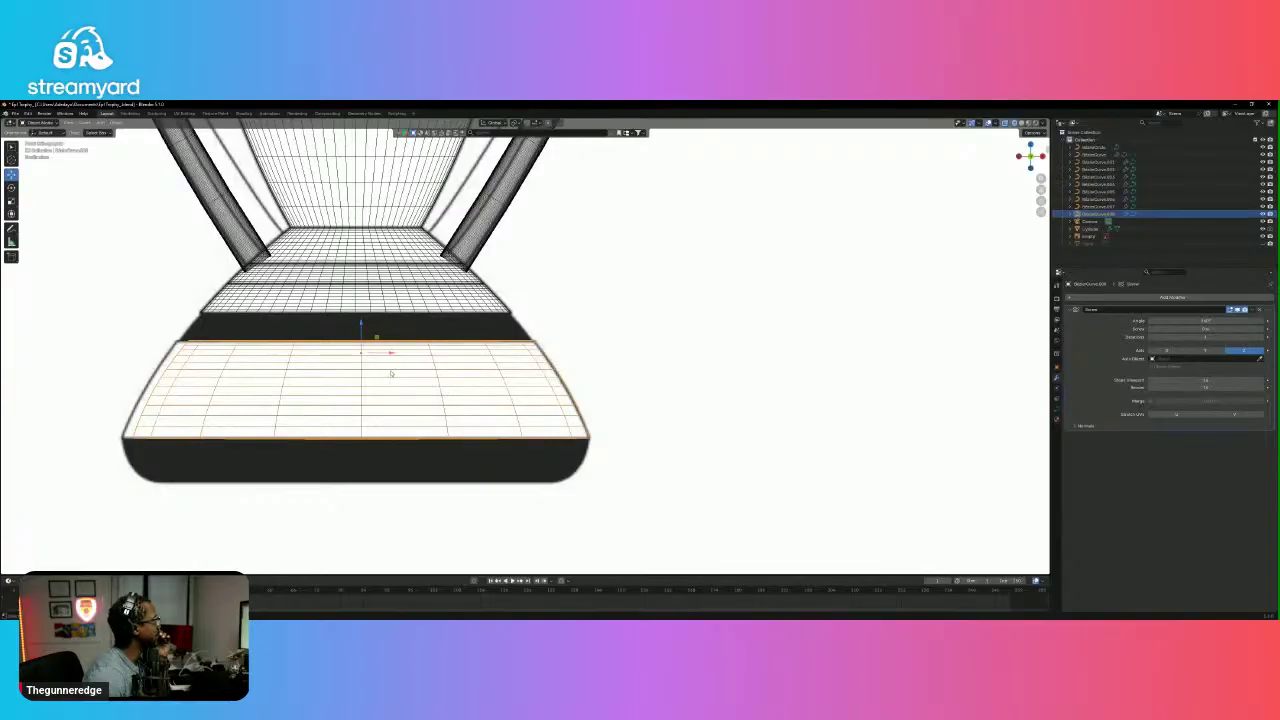
Move the revolved base slightly along X and scale it up slightly to match the drawing's white band.
left_click_drag(391, 353, 387, 353)
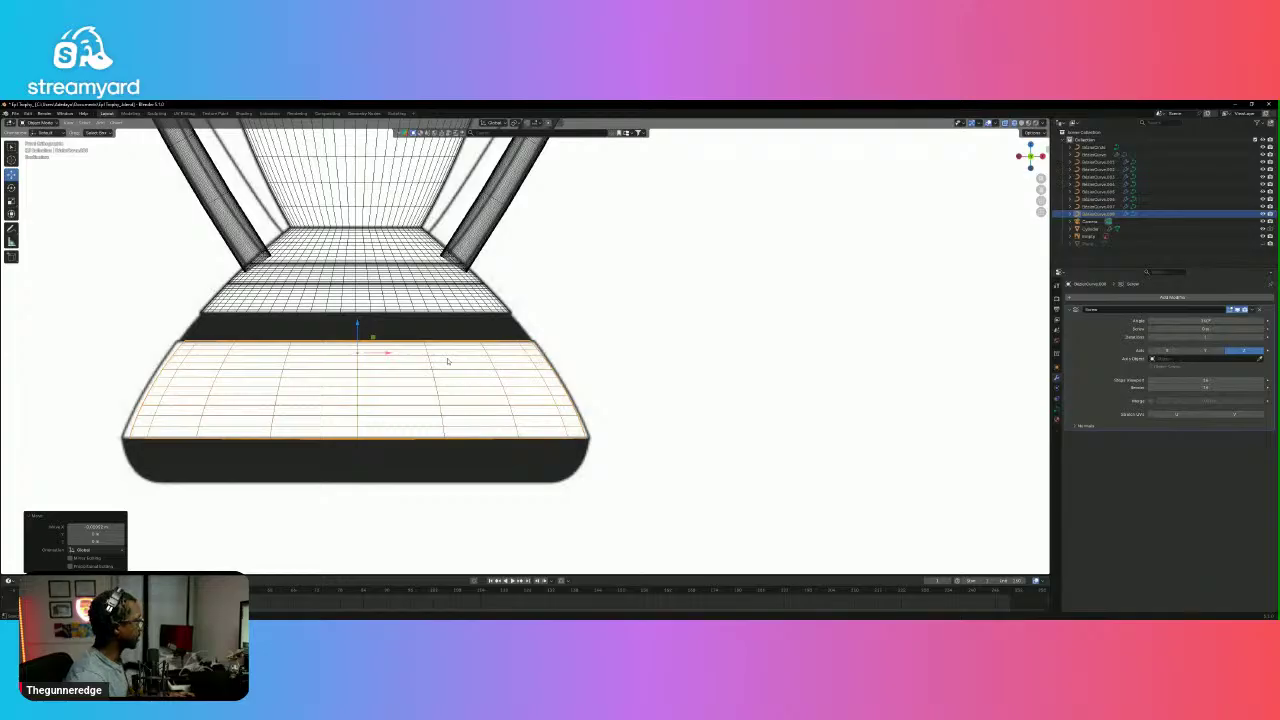
key("s")
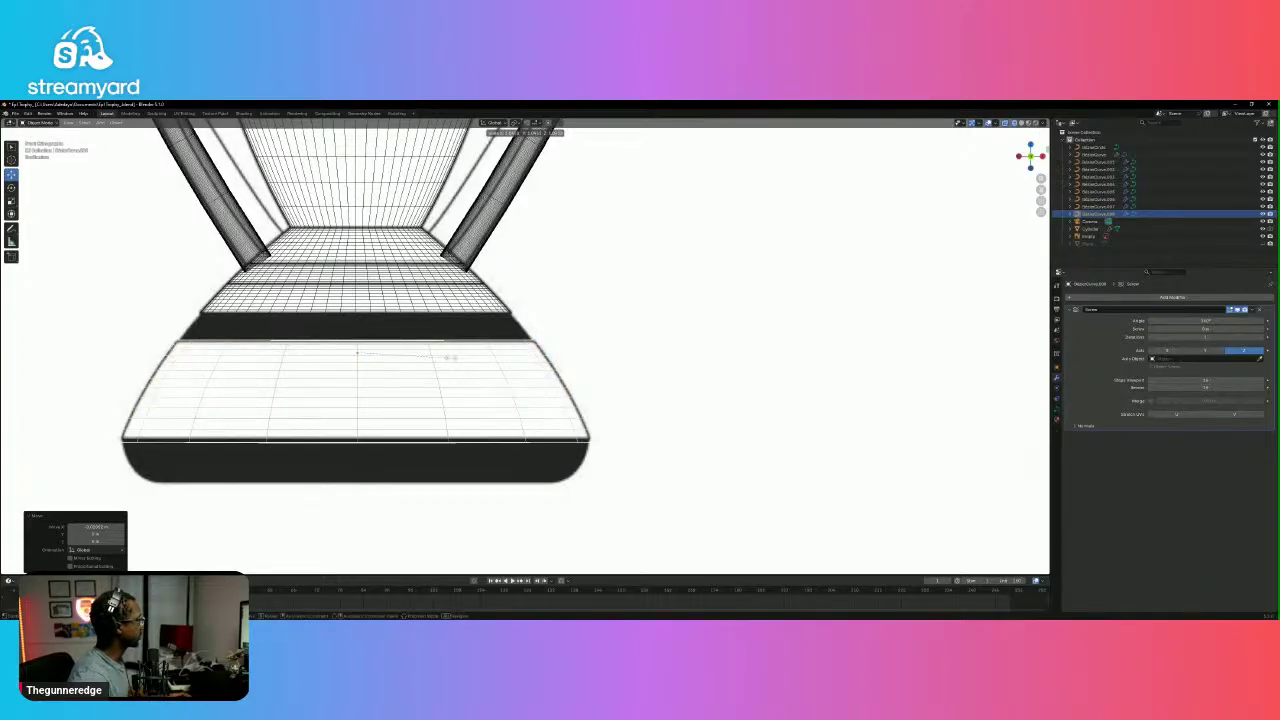
left_click(453, 357)
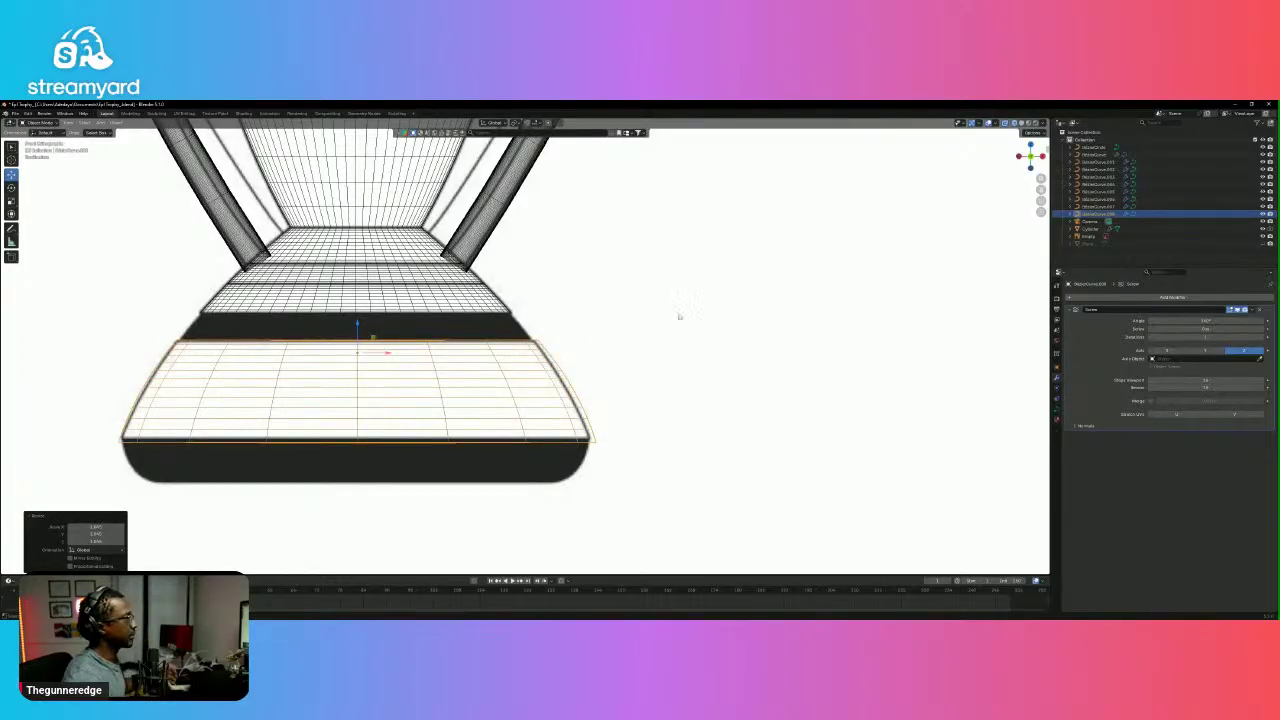
Show the trophy in rendered shading and increase the base Screw modifier's viewport steps.
middle_click_drag(680, 317, 646, 380)
scroll(646, 380, "down", 8)
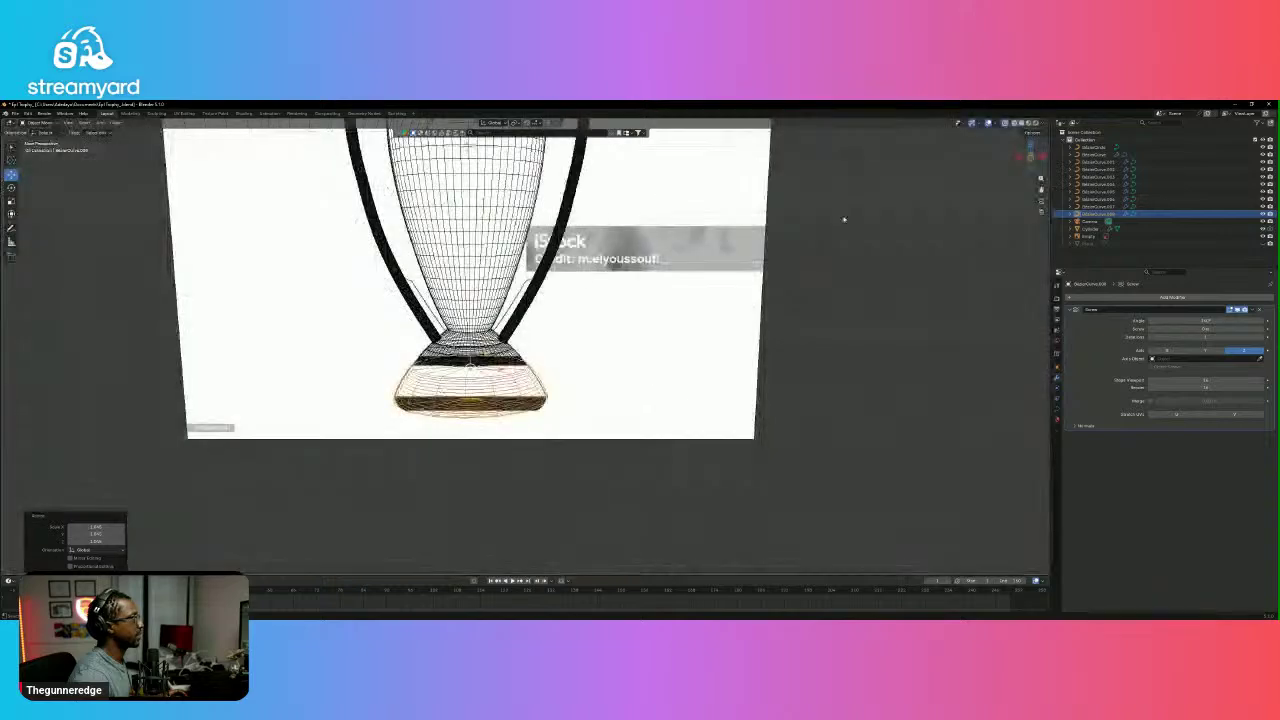
left_click(1028, 122)
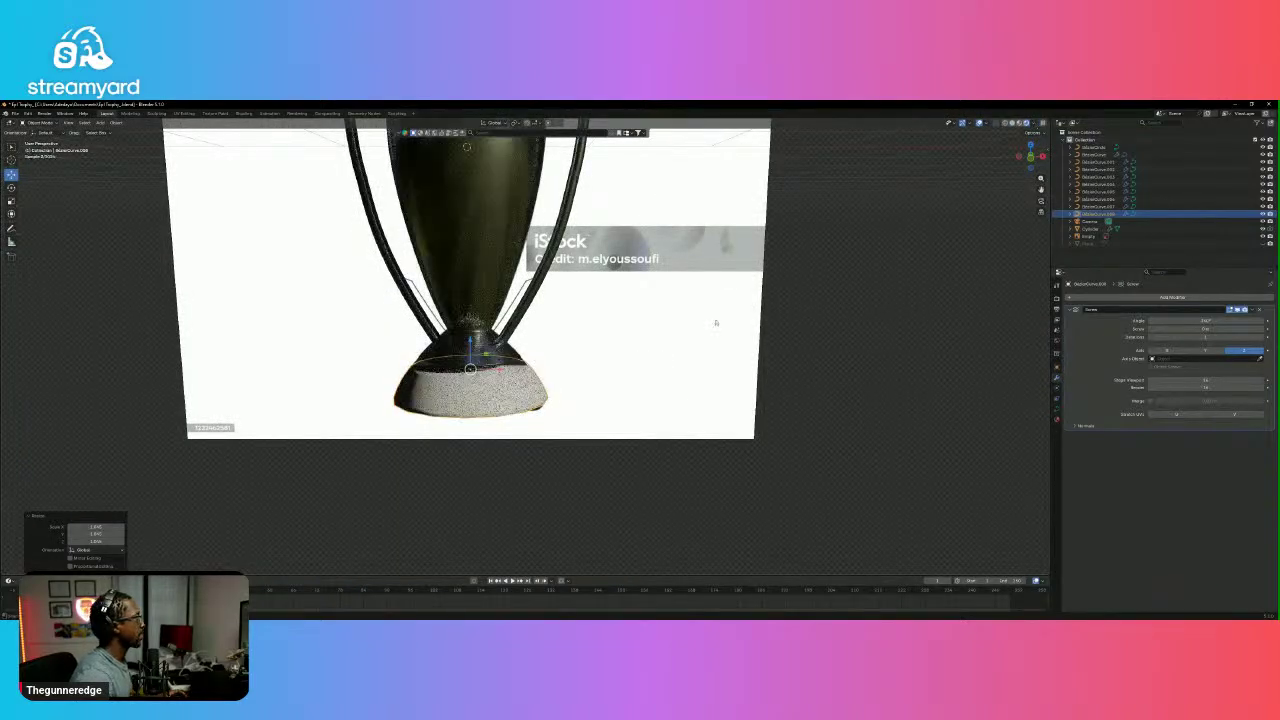
middle_click_drag(716, 323, 654, 389)
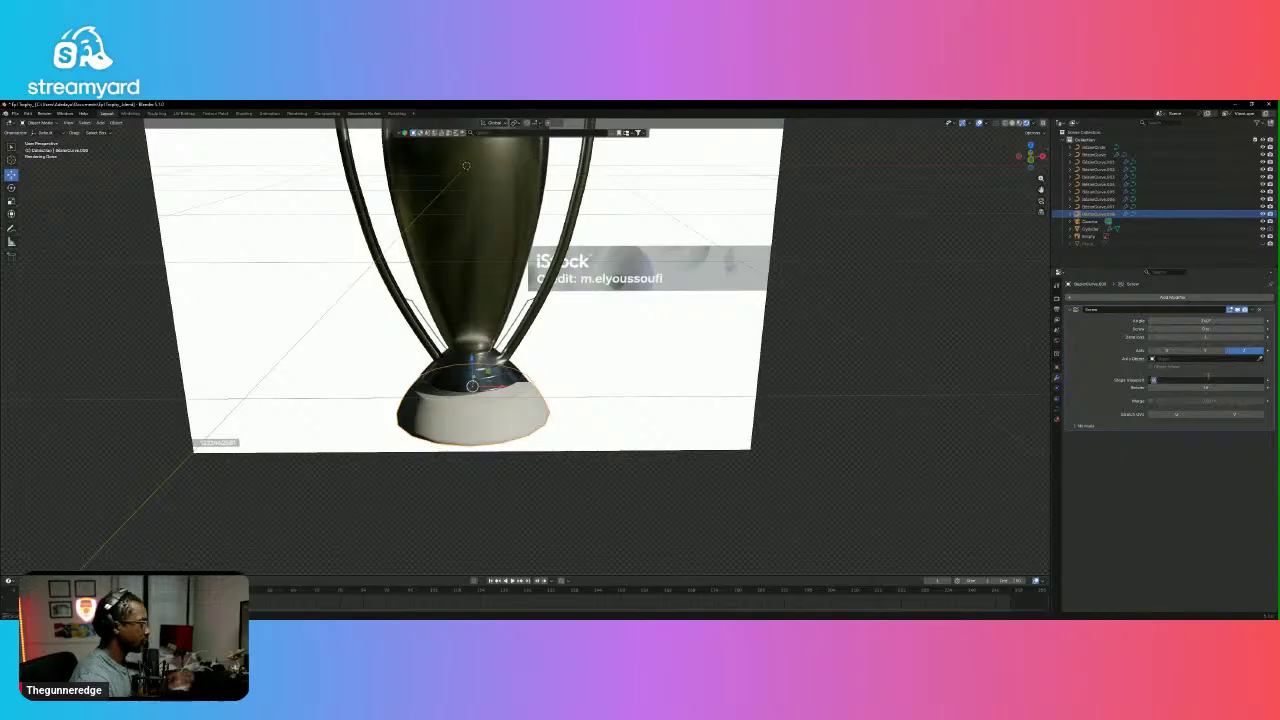
key("Return")
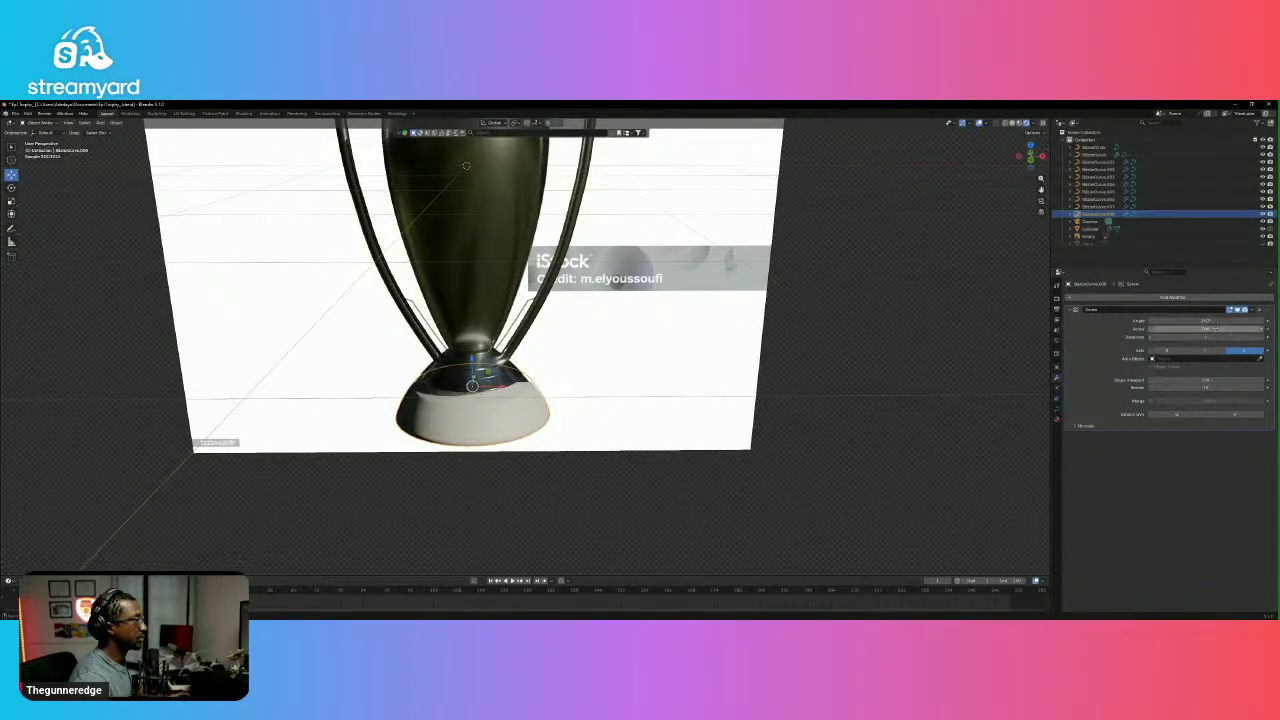
Raise the base Screw modifier's render steps and assign the trophy's existing metallic material to the base.
left_click(1216, 388)
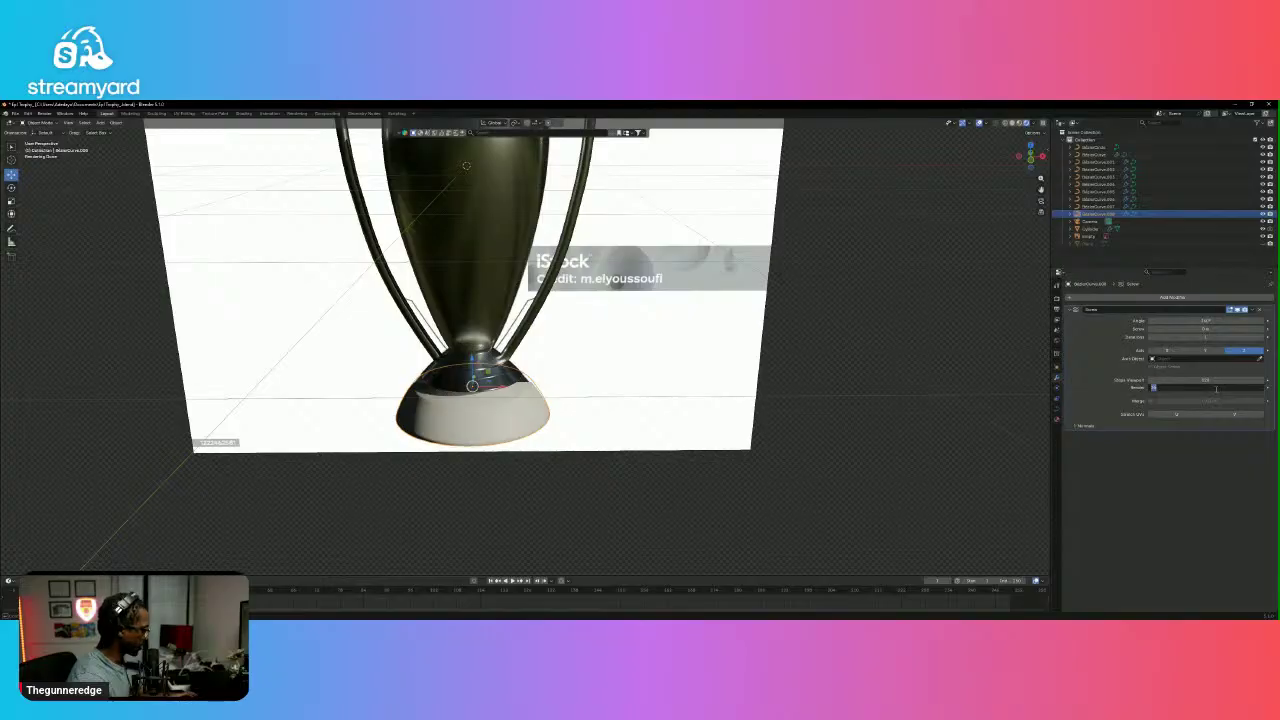
type("10")
key("Return")
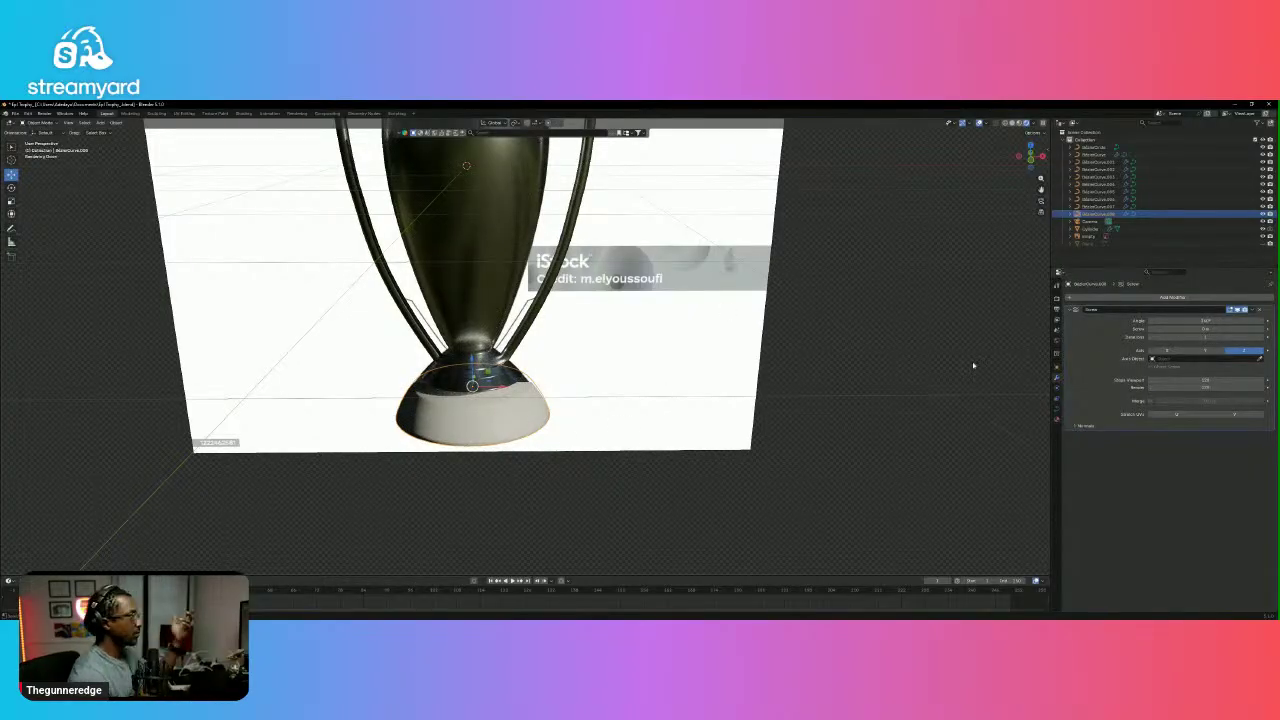
left_click(1057, 419)
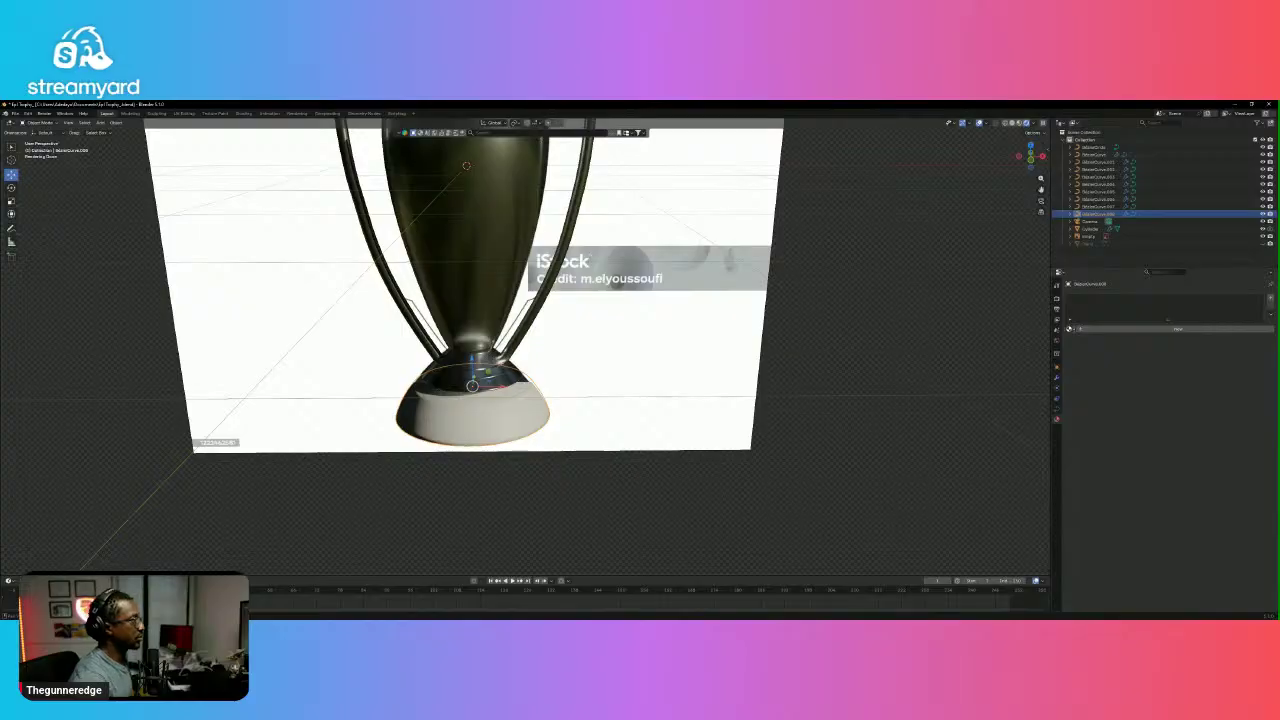
left_click(1070, 329)
left_click(1086, 340)
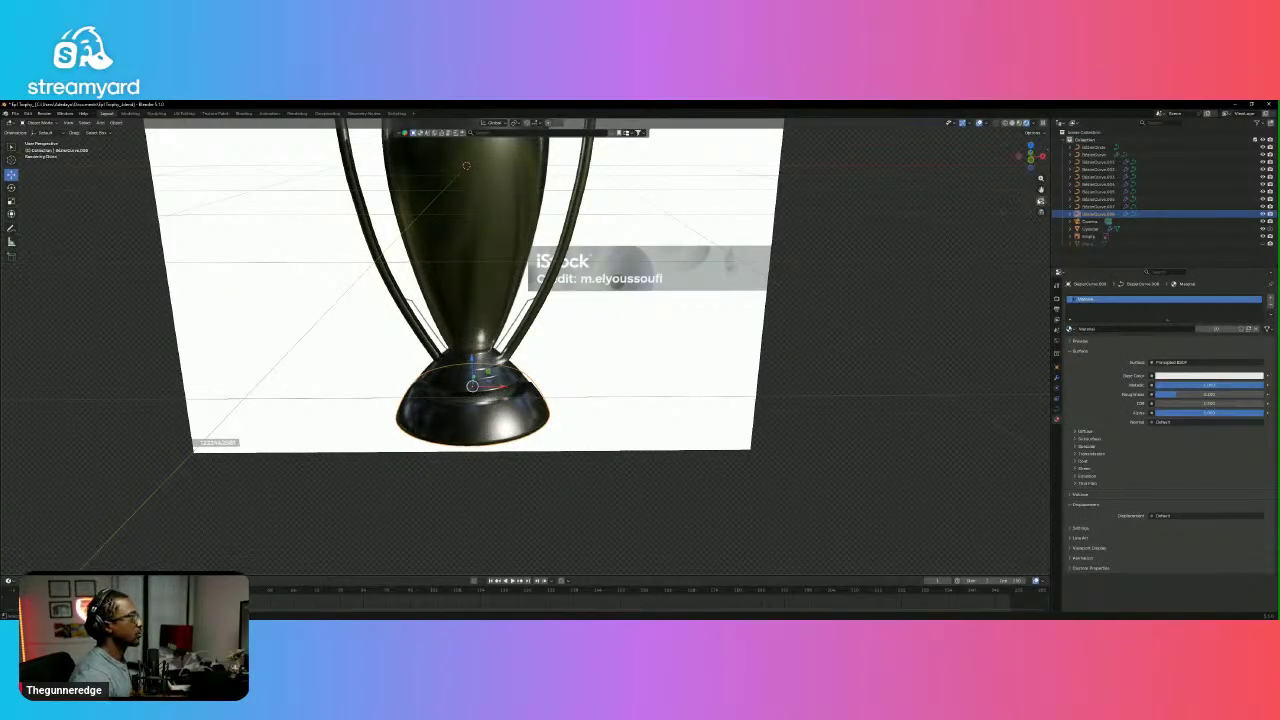
In front view, duplicate the revolved base band and leave the copy in place.
left_click(1030, 157)
scroll(573, 361, "up", 2)
scroll(573, 361, "down", 4)
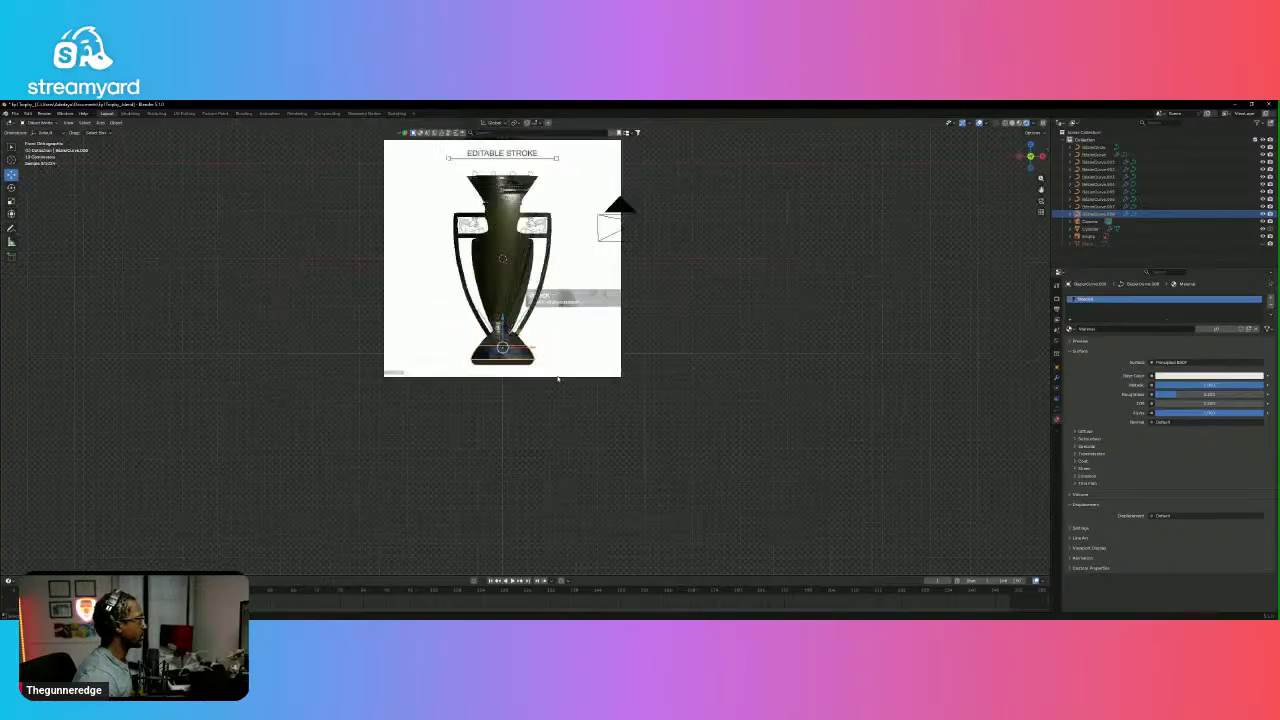
scroll(587, 391, "up", 8)
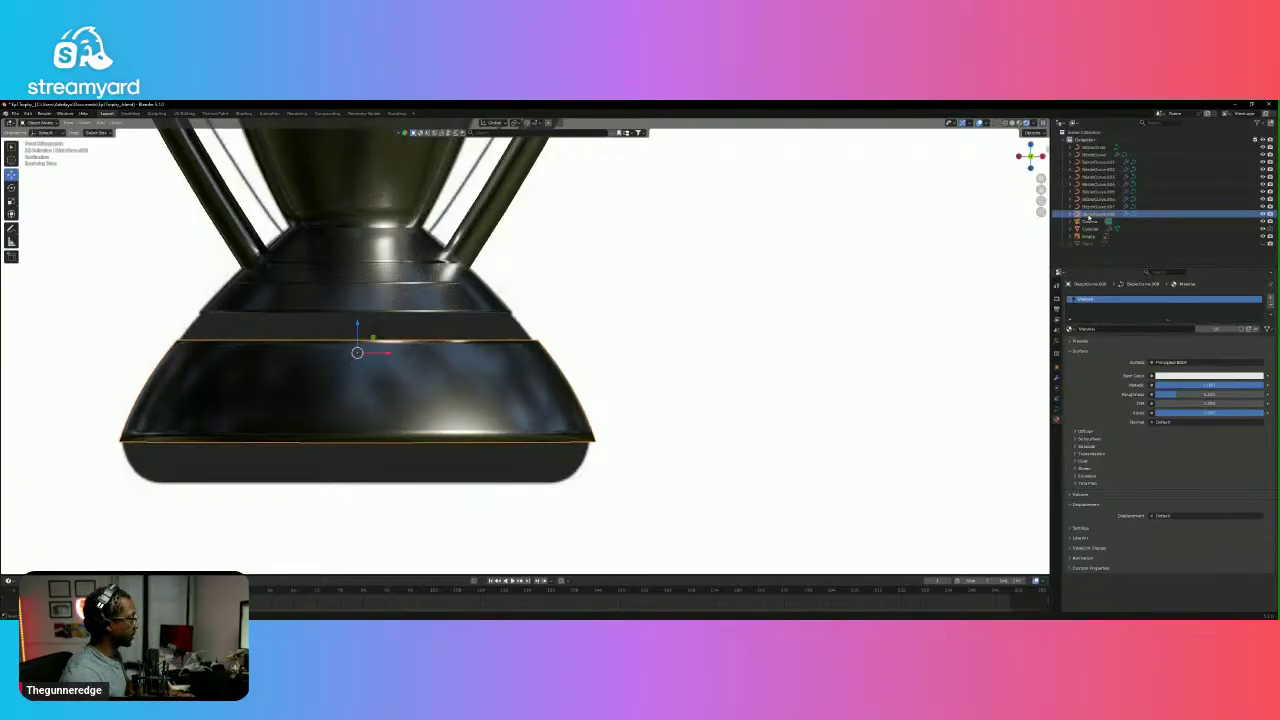
right_click(466, 378)
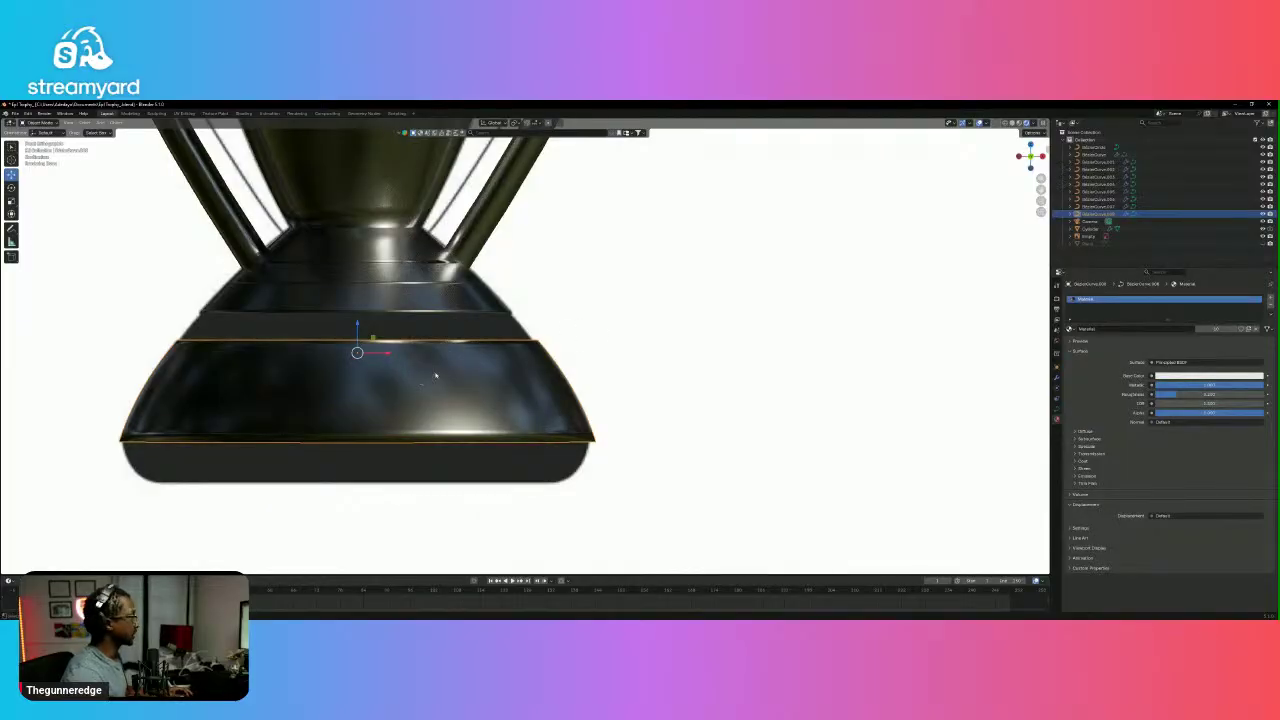
key("shift+d")
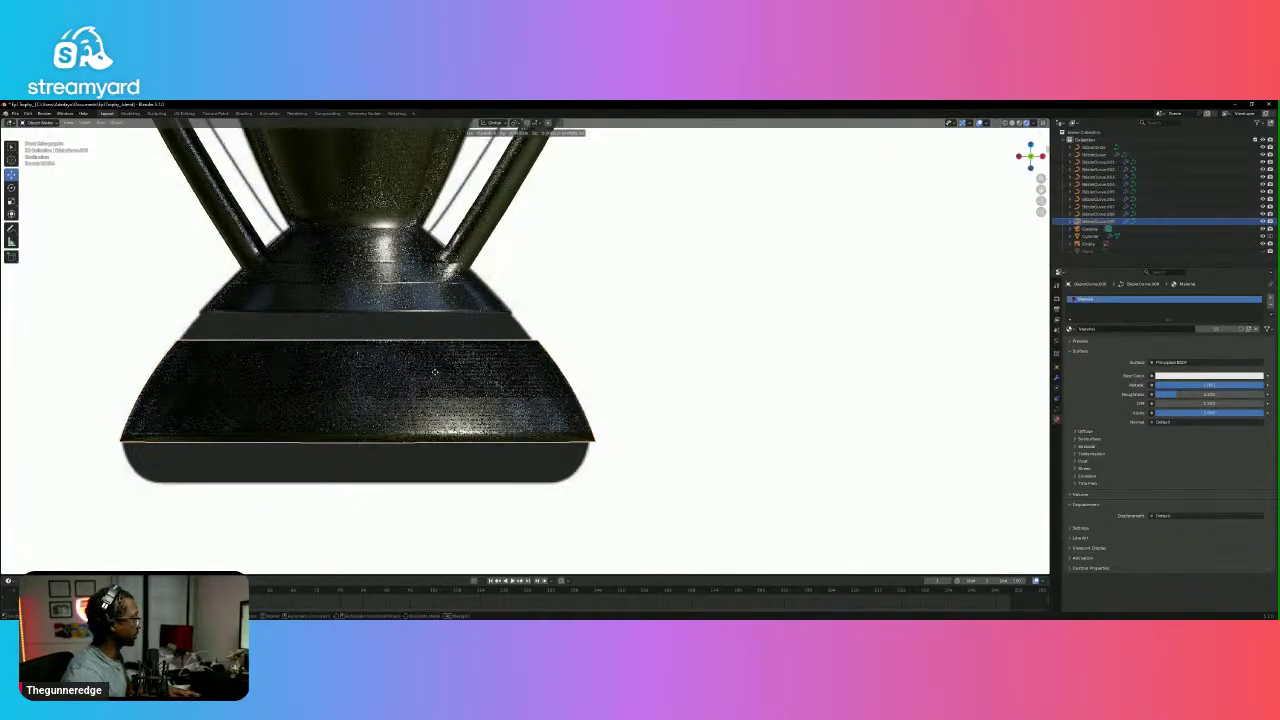
right_click(435, 373)
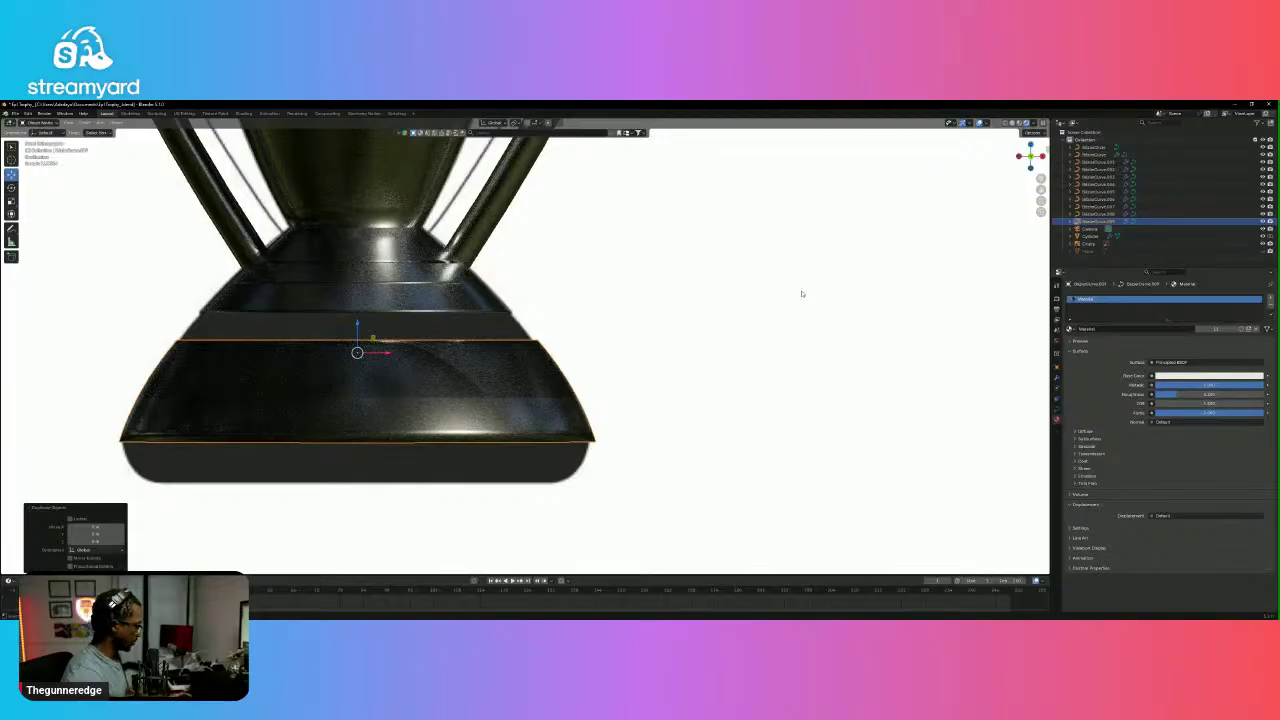
In Edit Mode, move the duplicate profile's upper points up and inward to fill the drawing's dark upper band.
key("Tab")
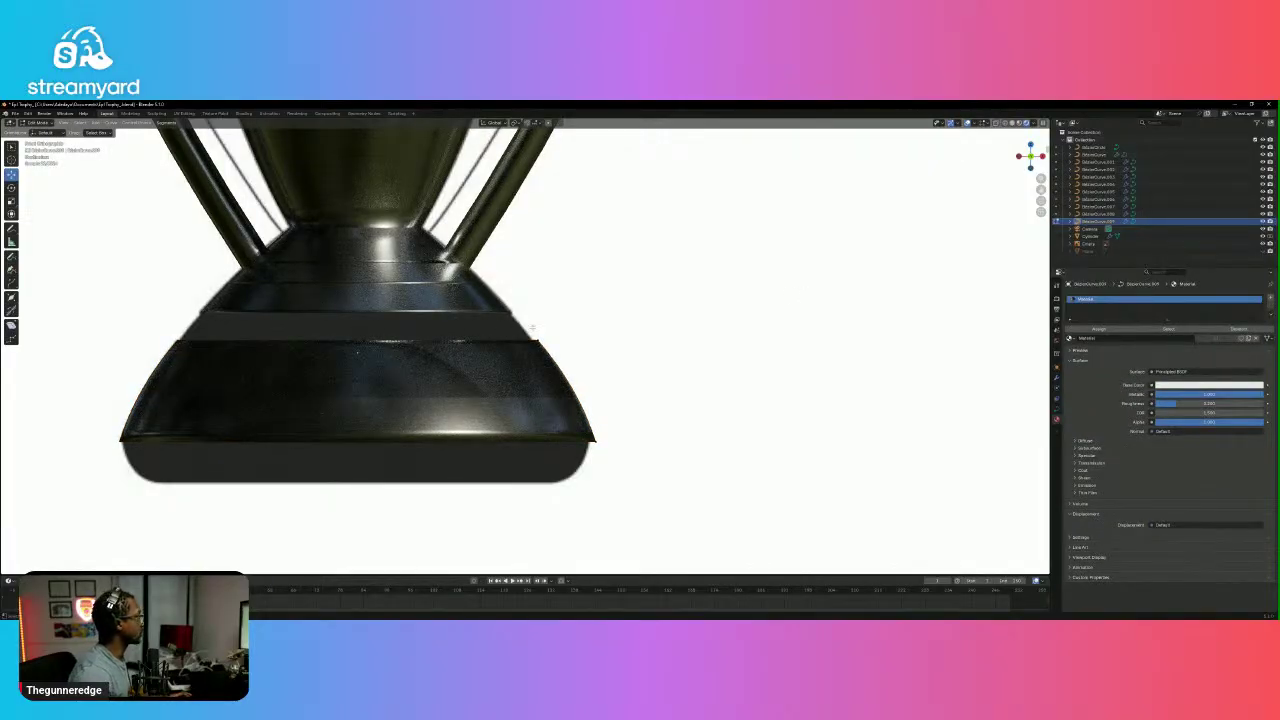
left_click_drag(517, 328, 634, 460)
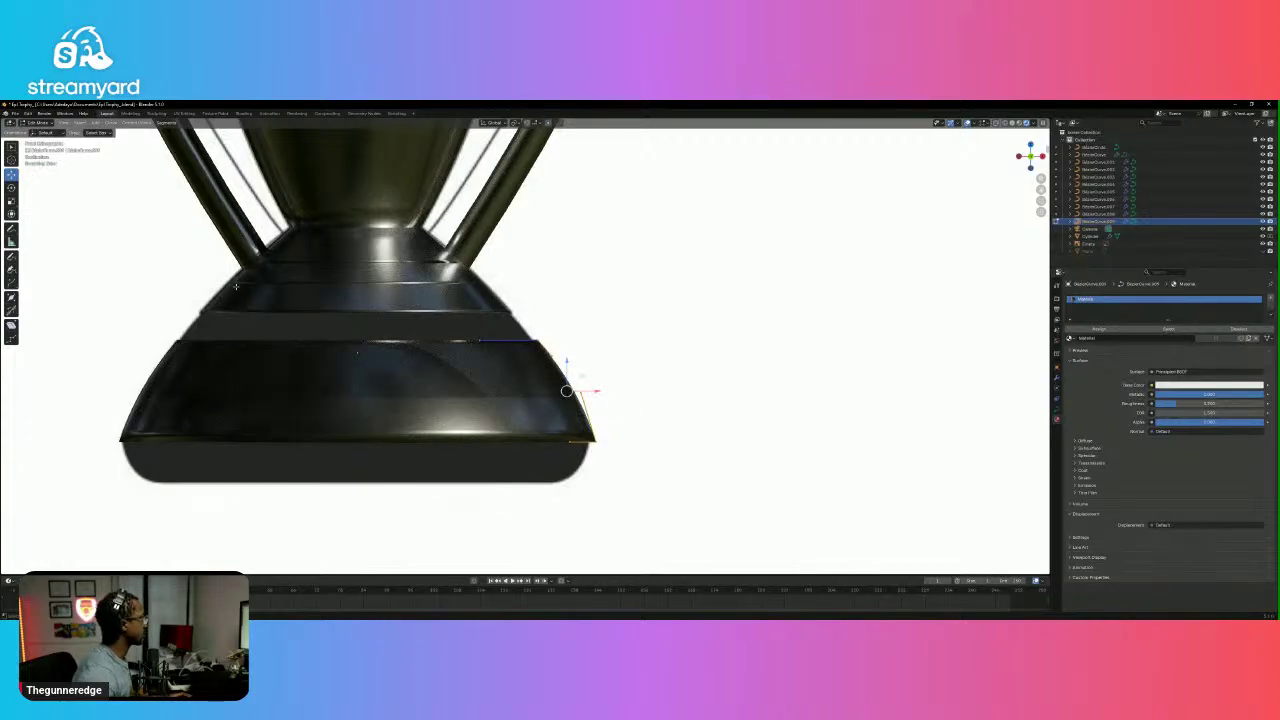
left_click_drag(236, 287, 590, 375)
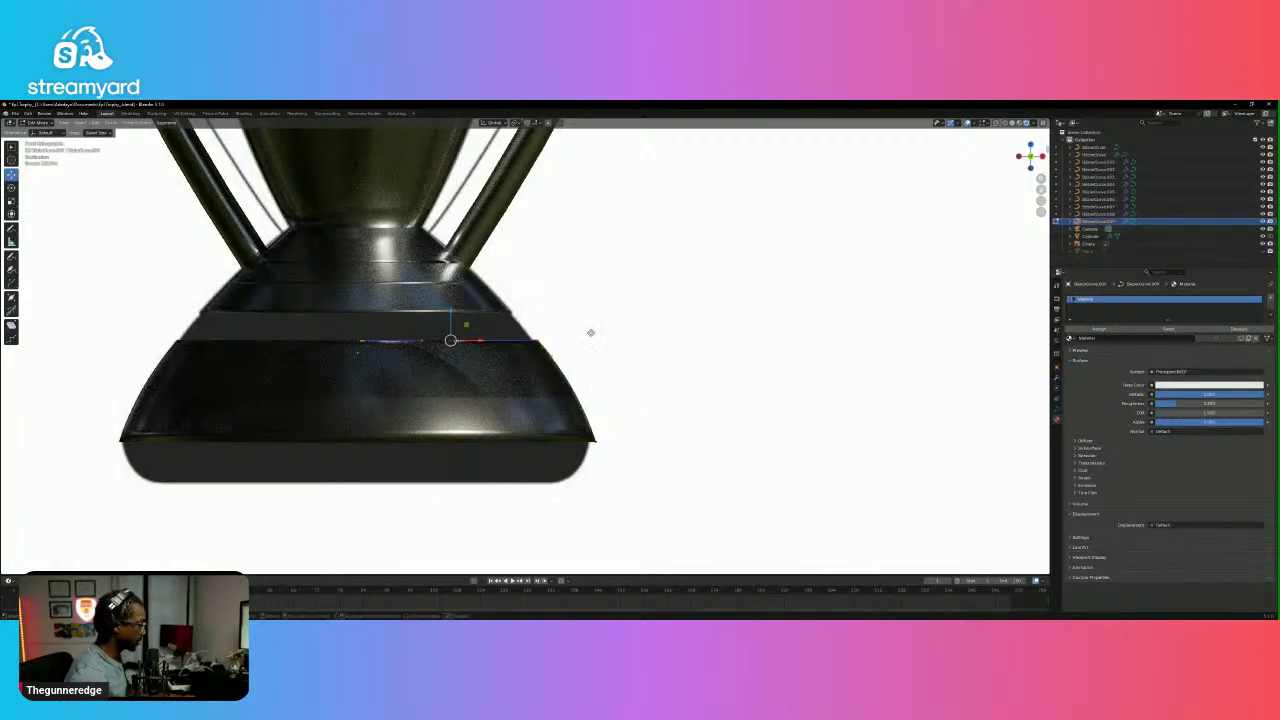
key("g")
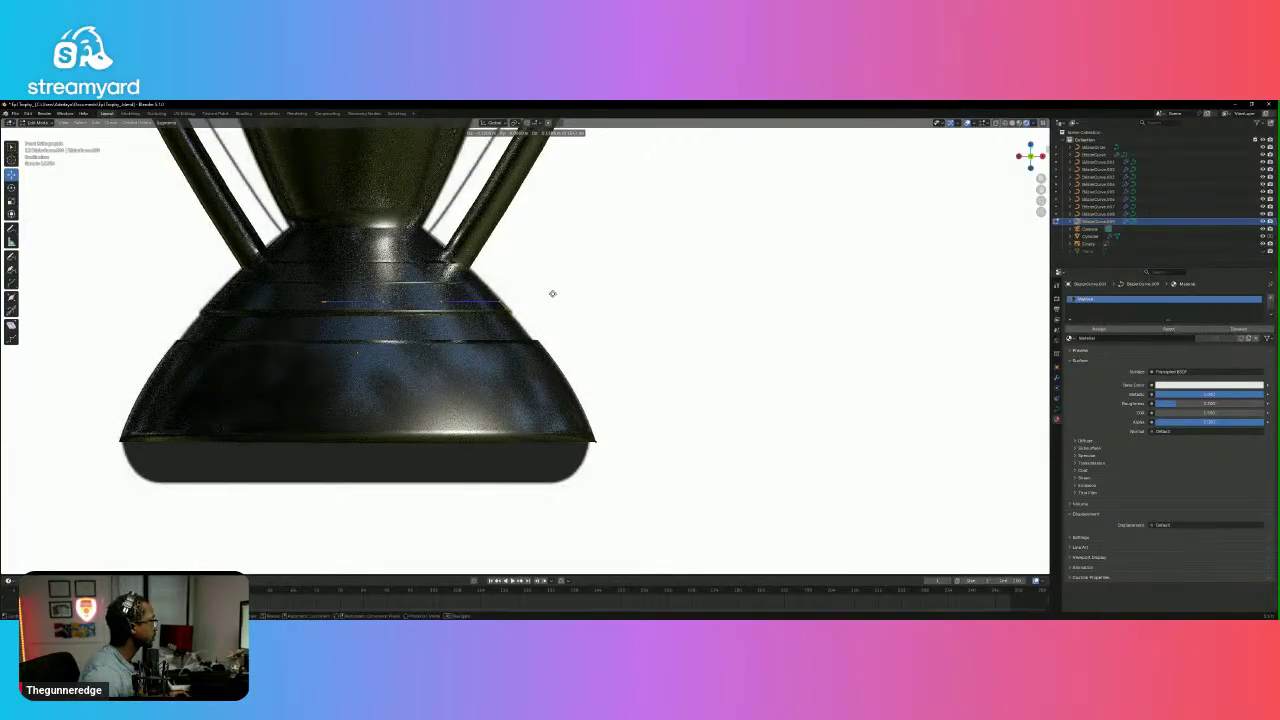
left_click(552, 293)
Shift the profile's lower points slightly inward and place the inner one at the bottom corner of the drawing's base.
left_click_drag(648, 429, 357, 484)
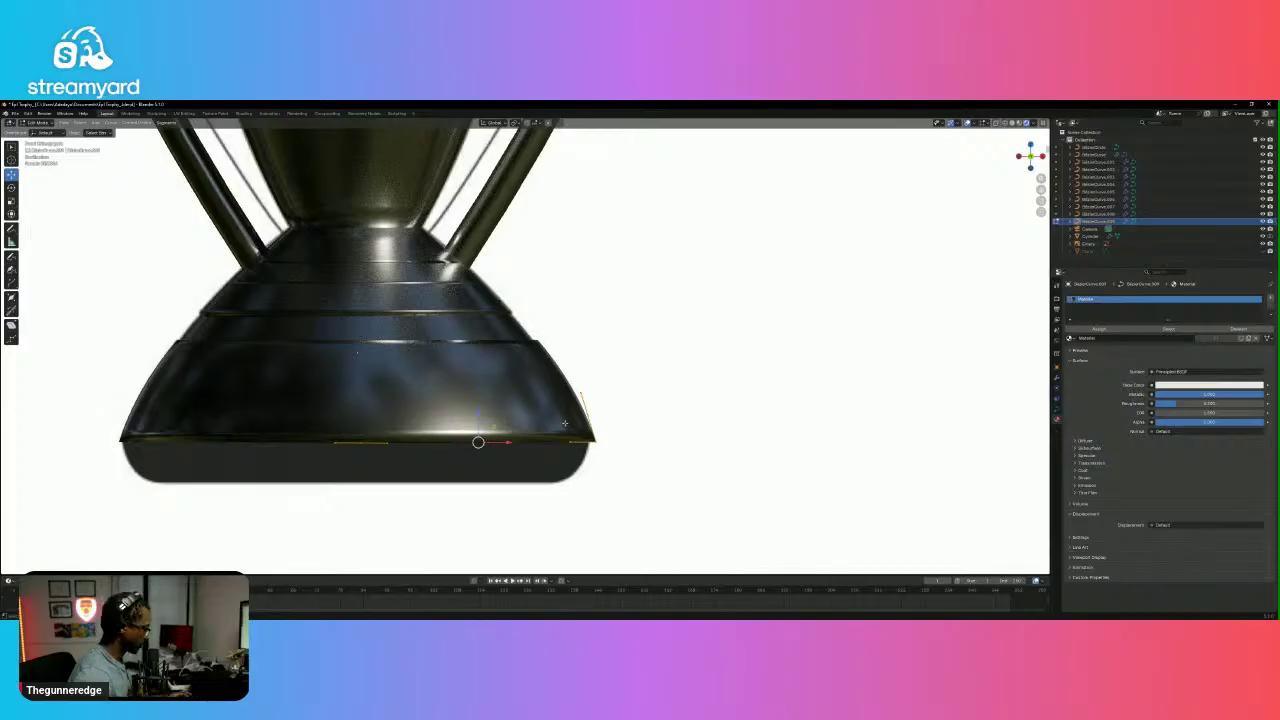
key("g")
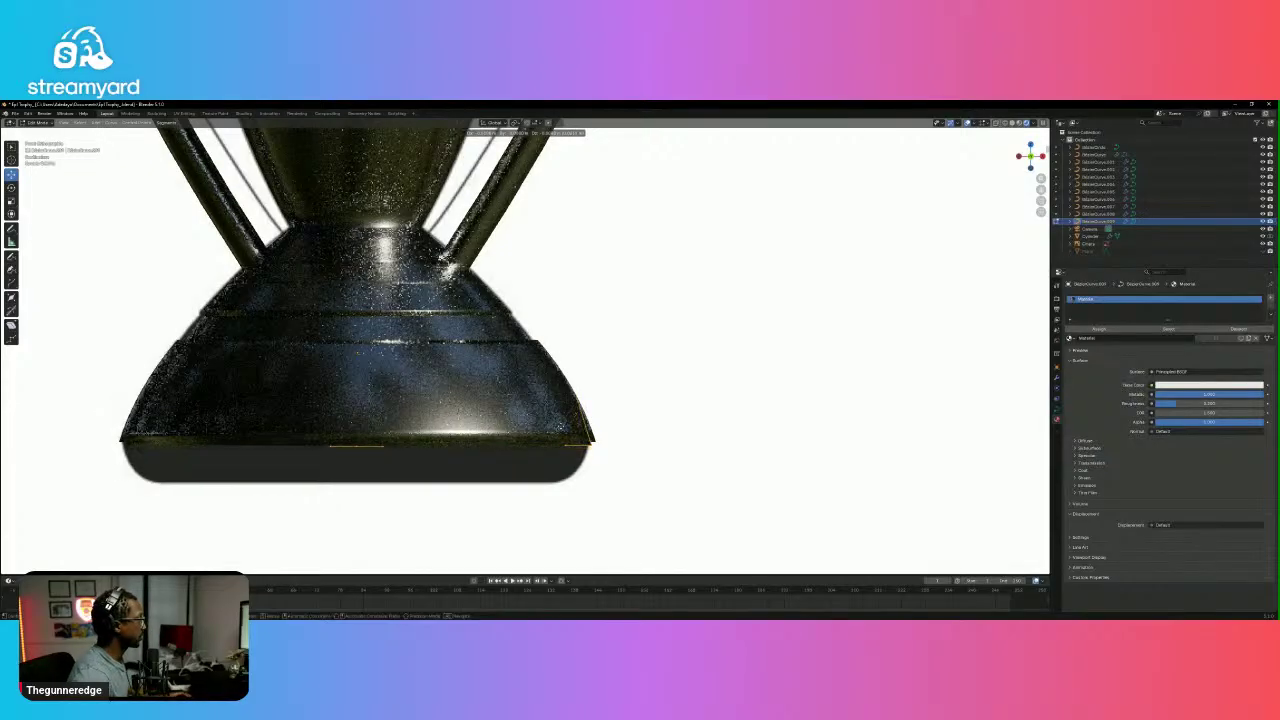
left_click(558, 423)
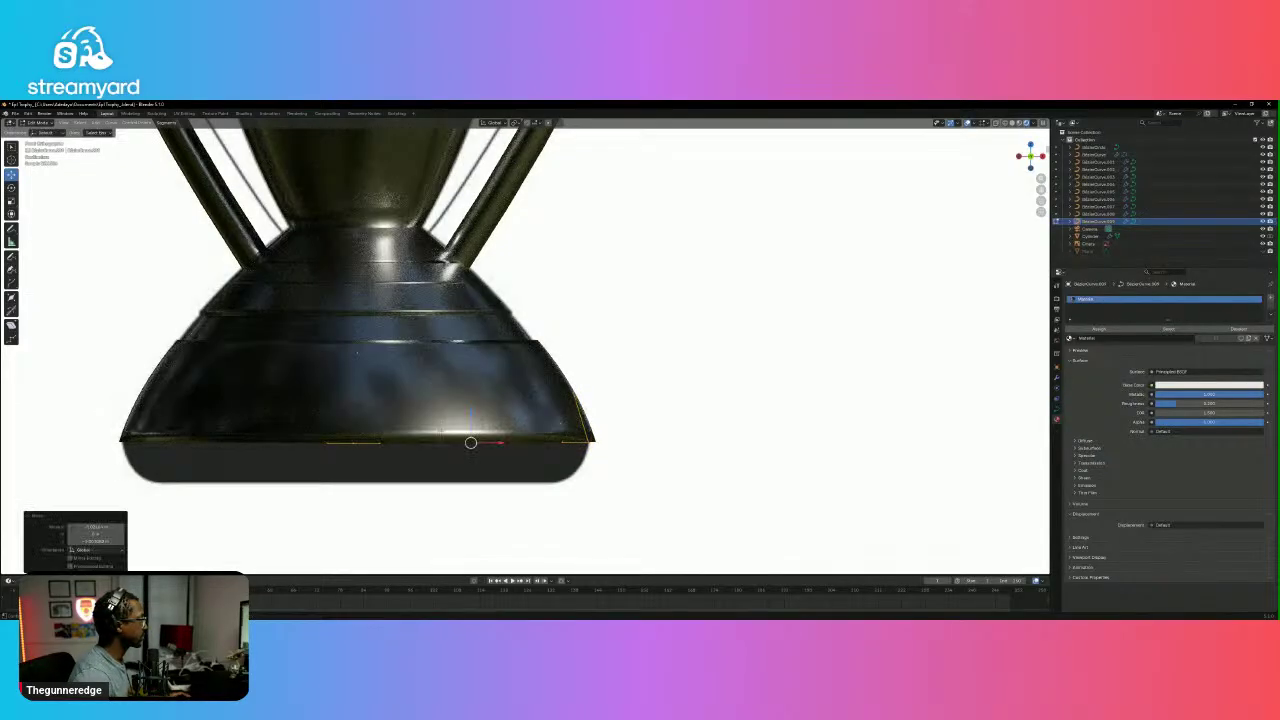
left_click_drag(340, 426, 376, 484)
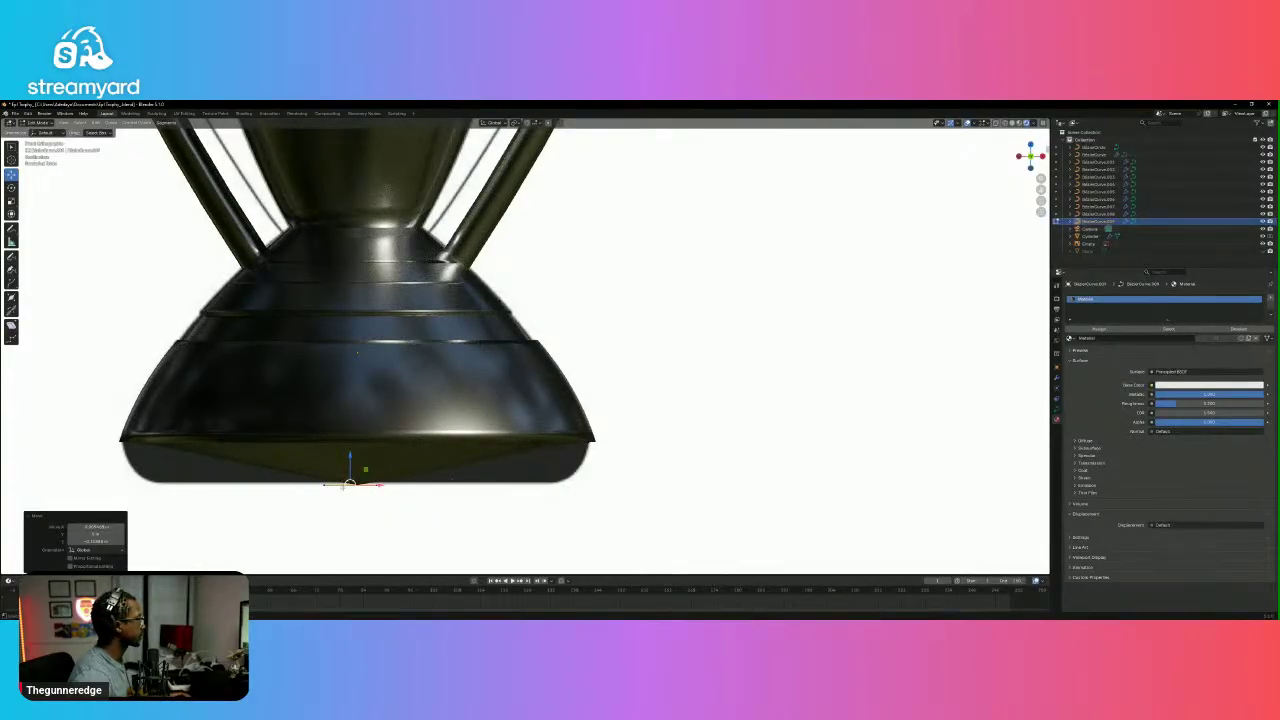
key("g")
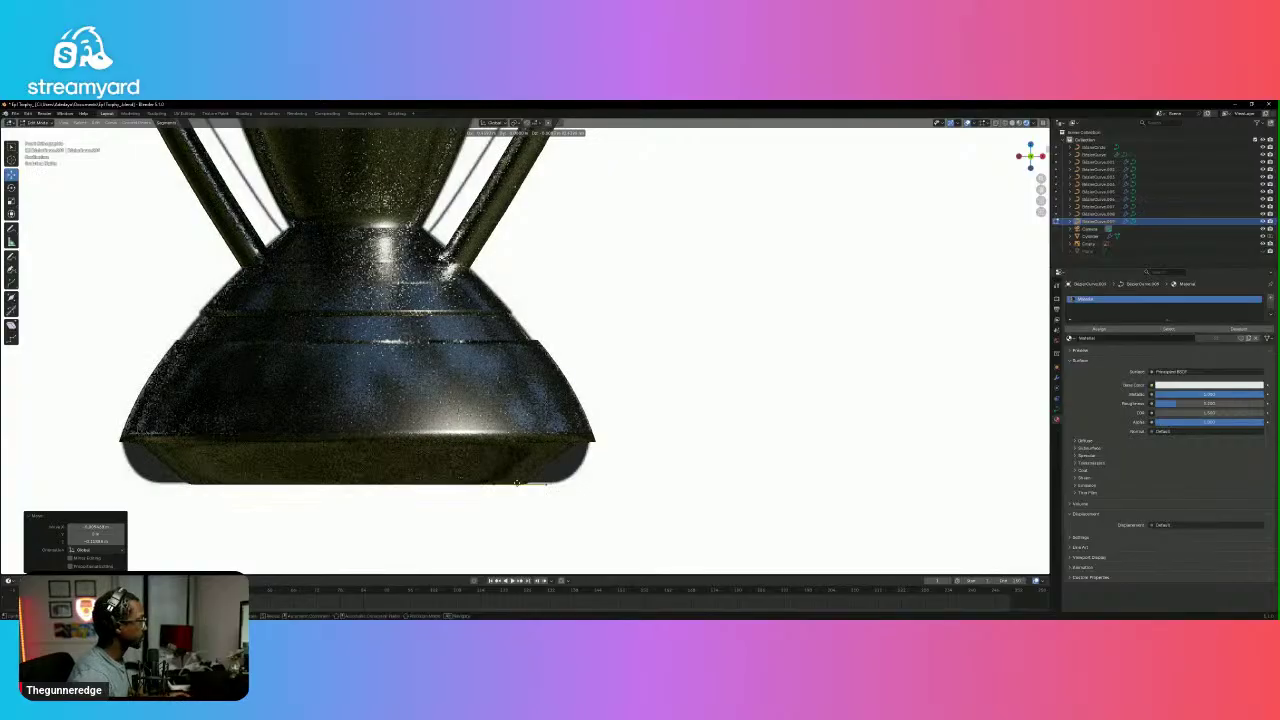
left_click(556, 482)
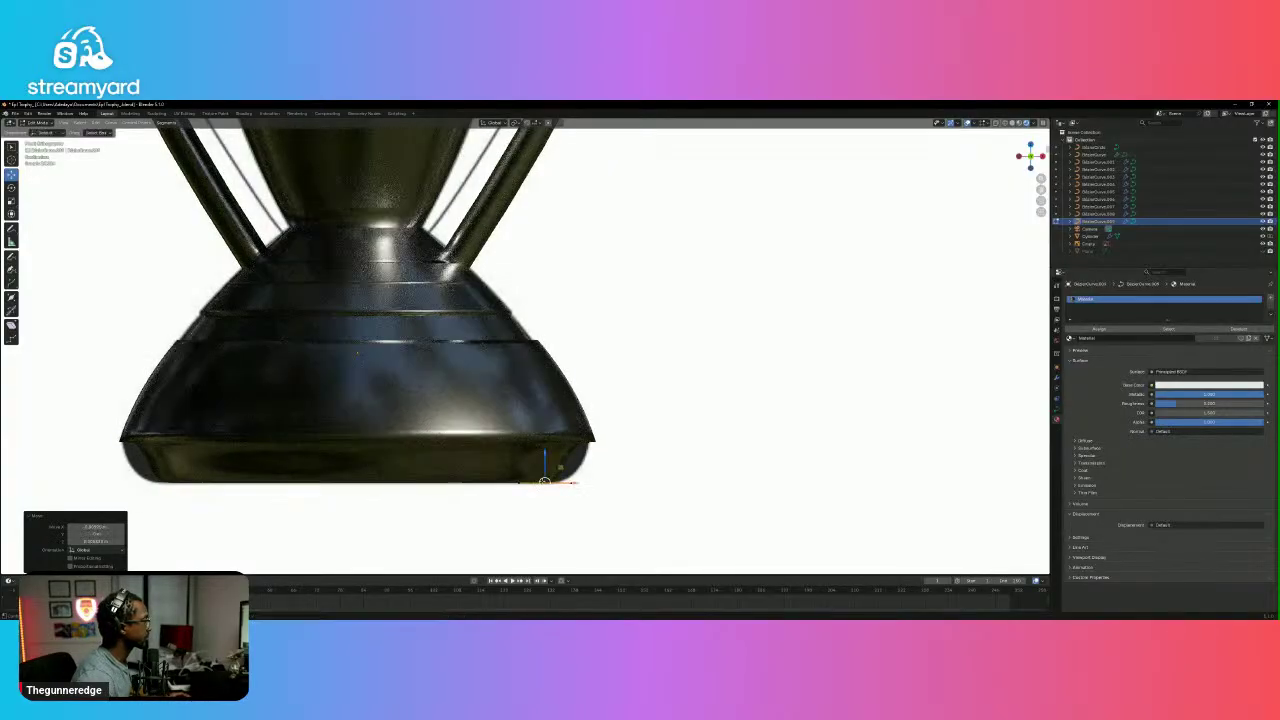
Adjust the lower outer point's Bezier handle to follow the drawing's rounded bottom edge, and return to Object Mode.
left_click(588, 441)
scroll(598, 451, "up", 3)
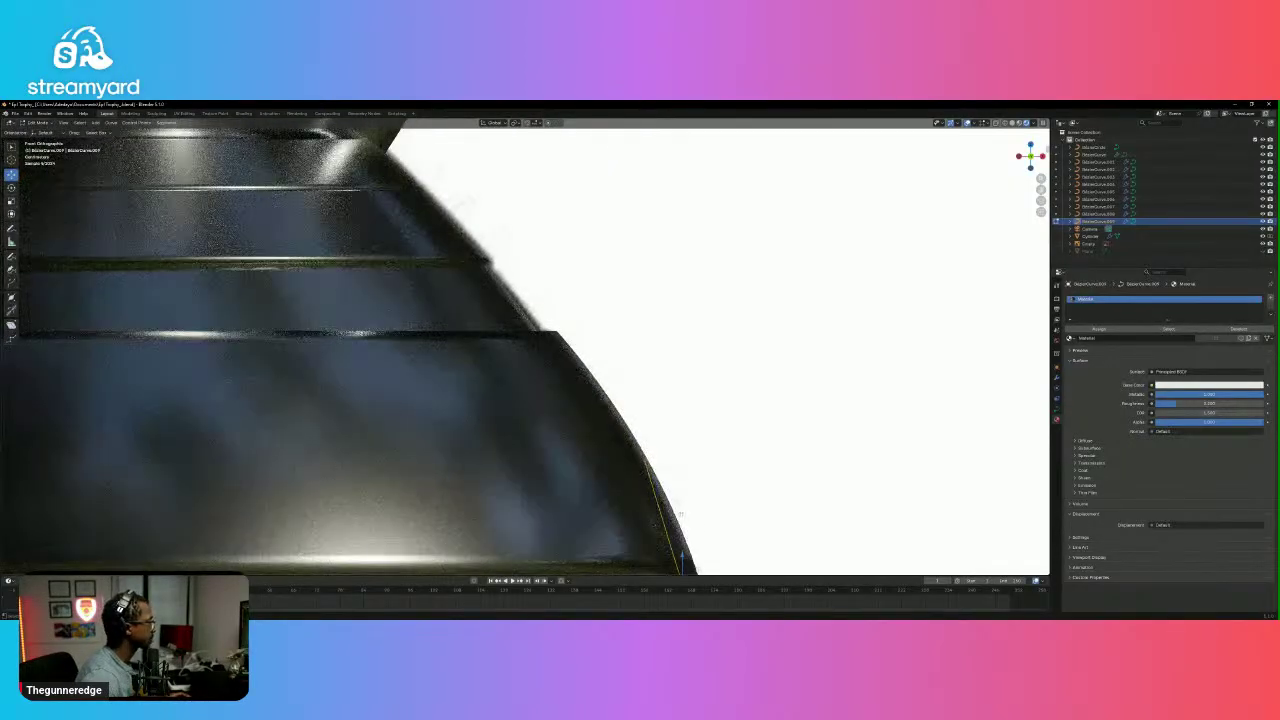
scroll(669, 402, "down", 2)
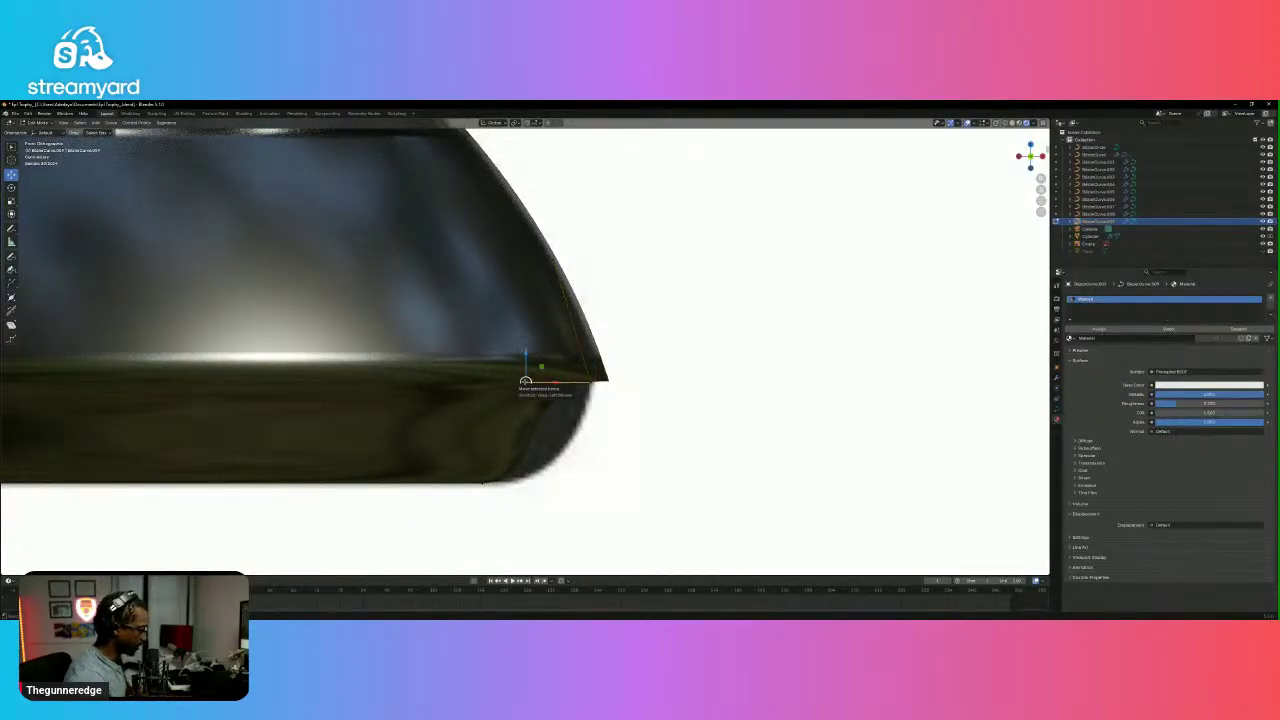
left_click_drag(525, 381, 590, 416)
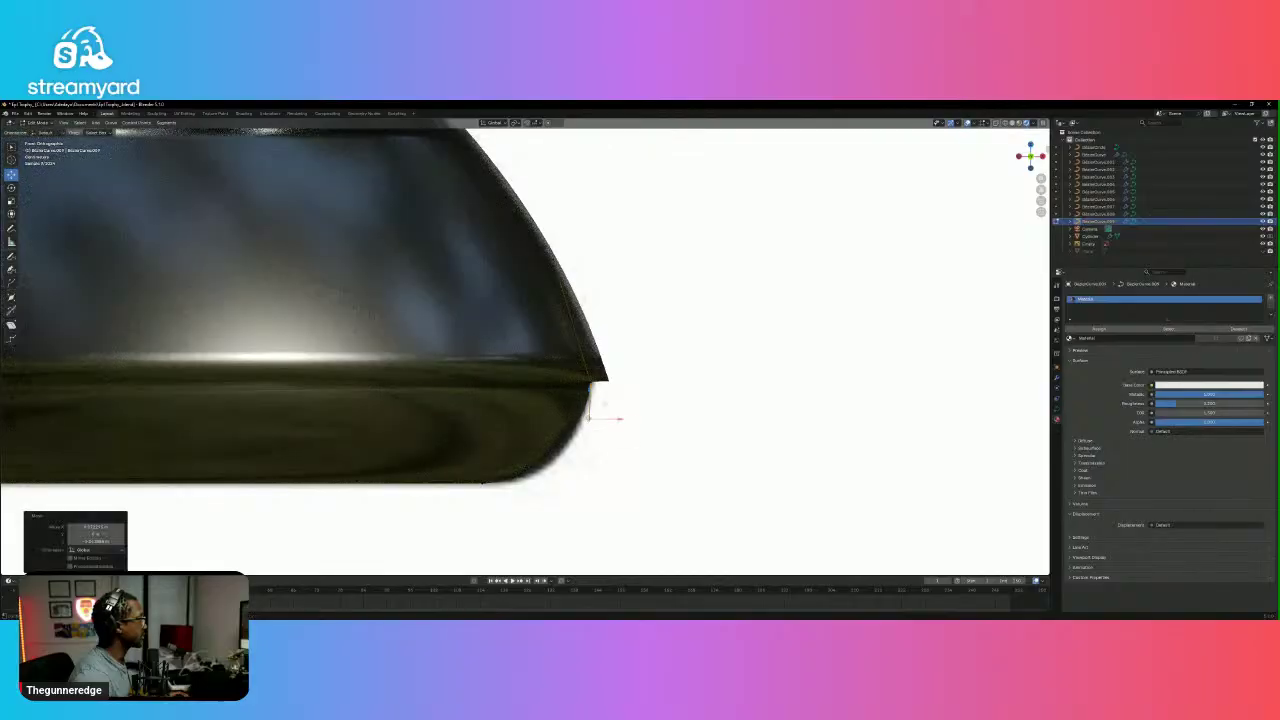
left_click(481, 481)
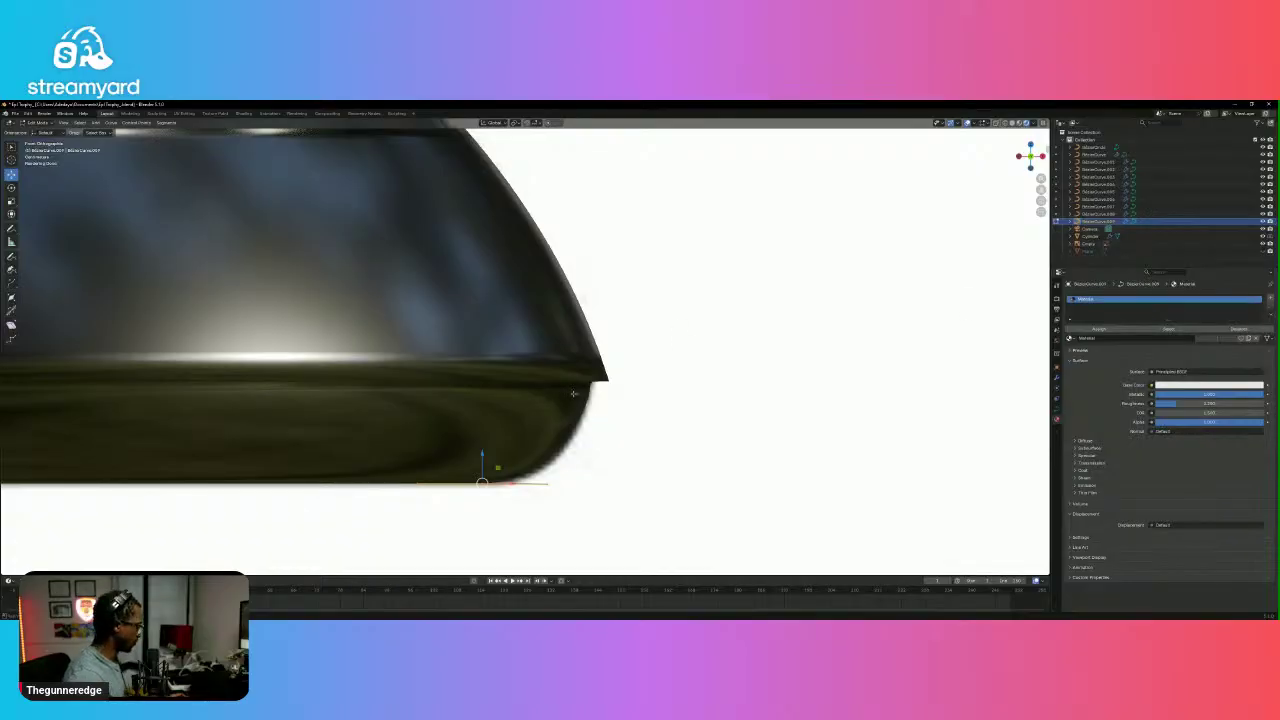
key("Tab")
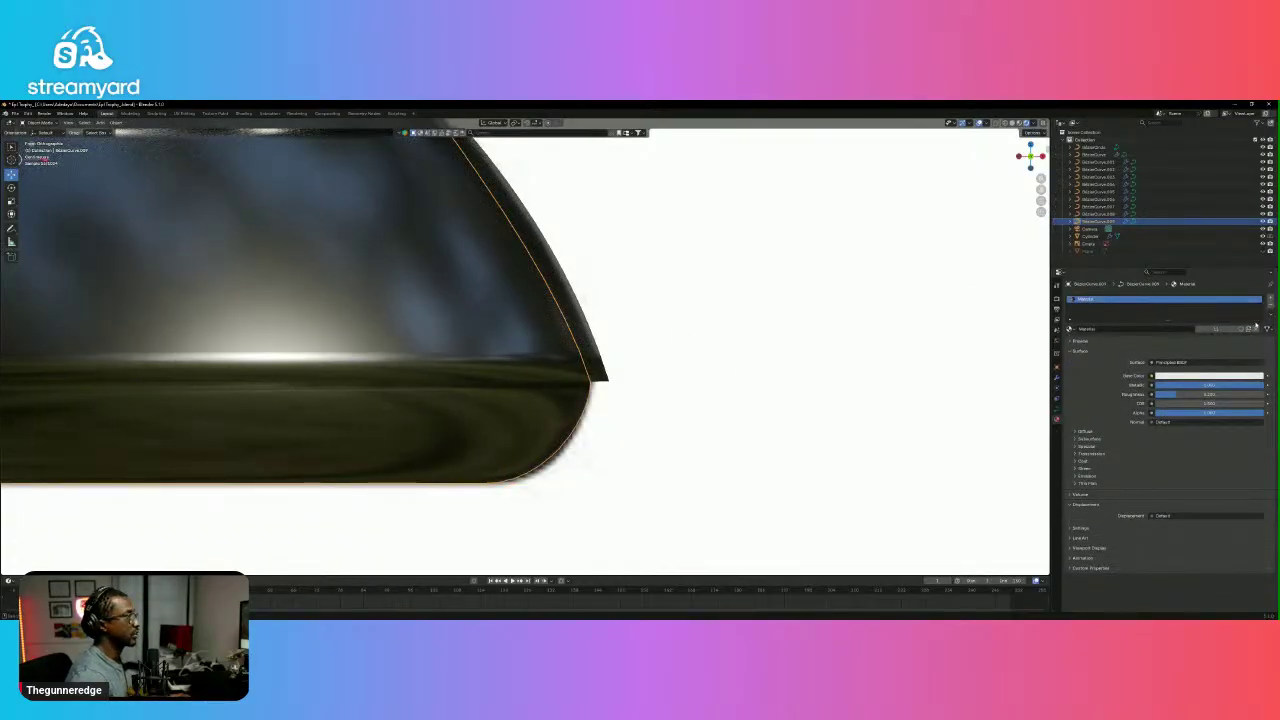
Replace the duplicate's material with a new one using the copied green base colour, full metallic and a lower roughness.
left_click(1270, 307)
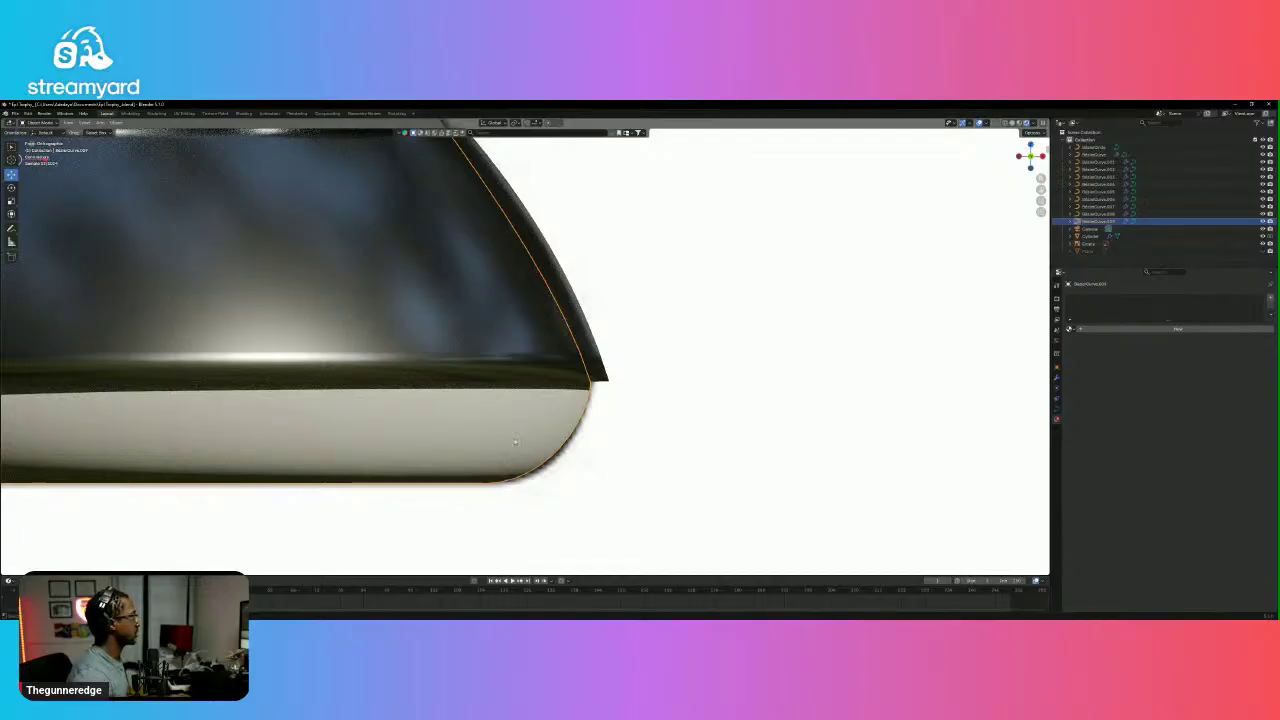
scroll(517, 416, "down", 5)
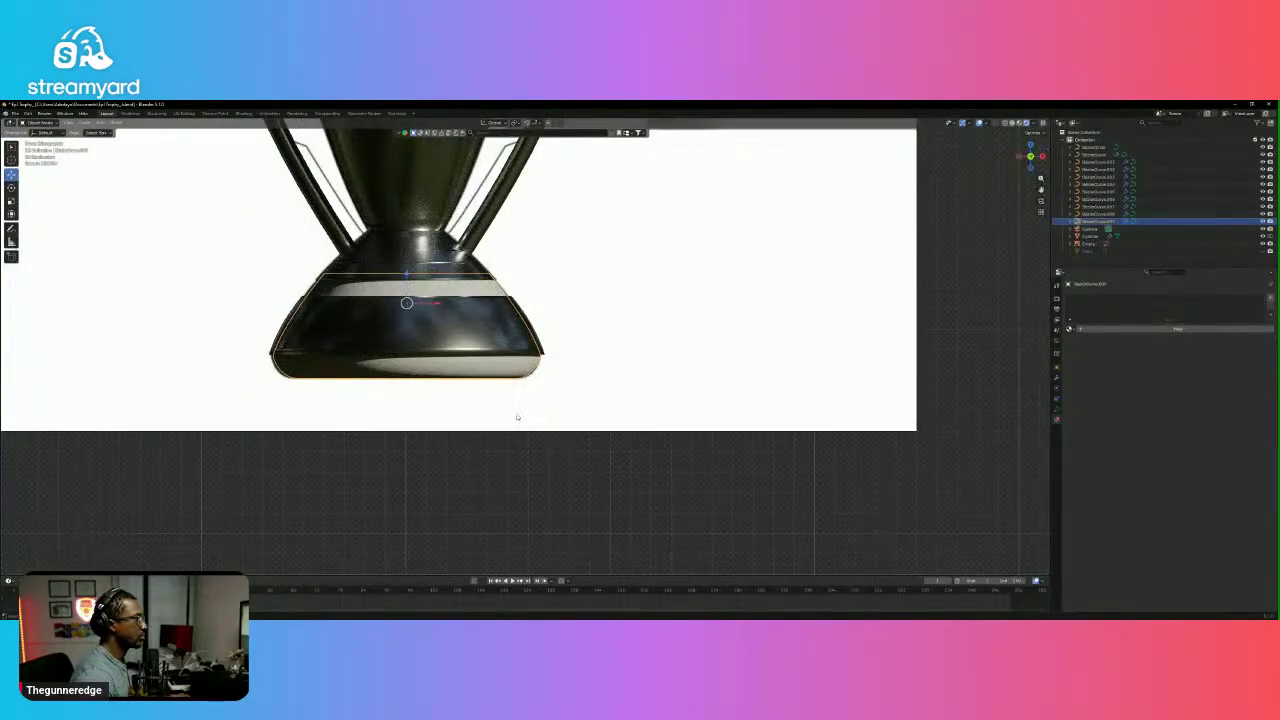
scroll(517, 416, "up", 1)
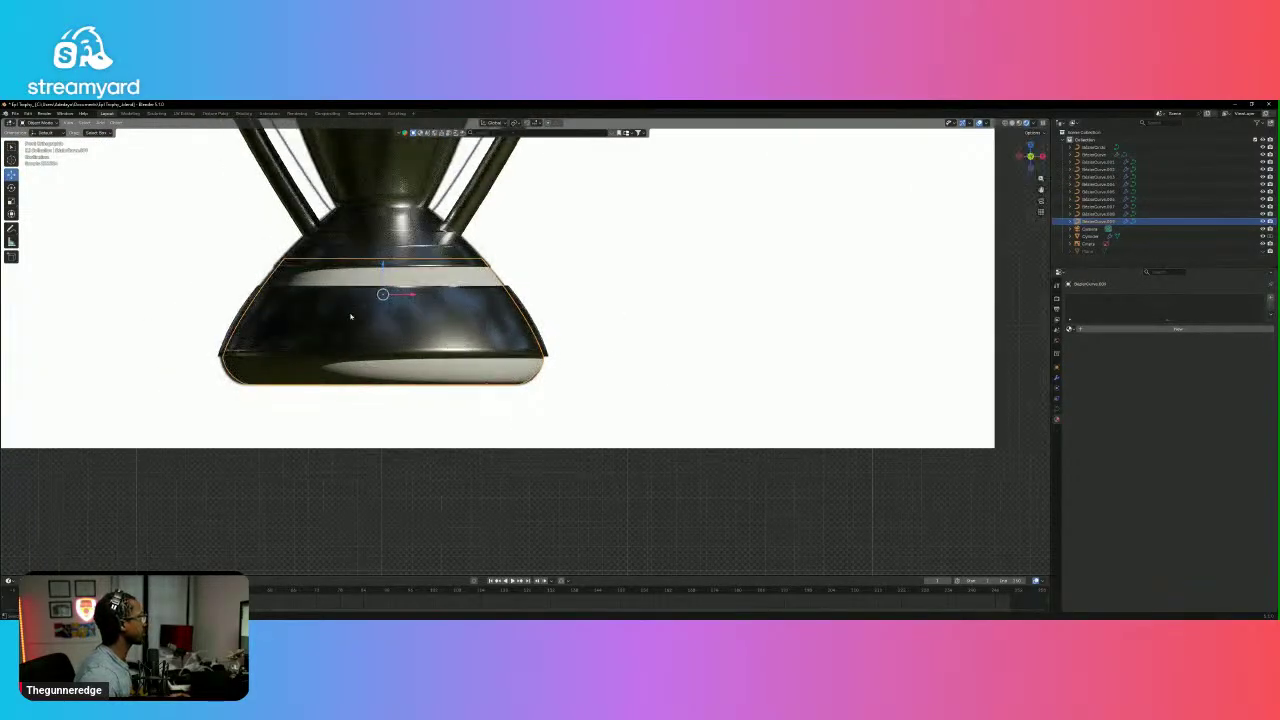
scroll(485, 366, "up", 1)
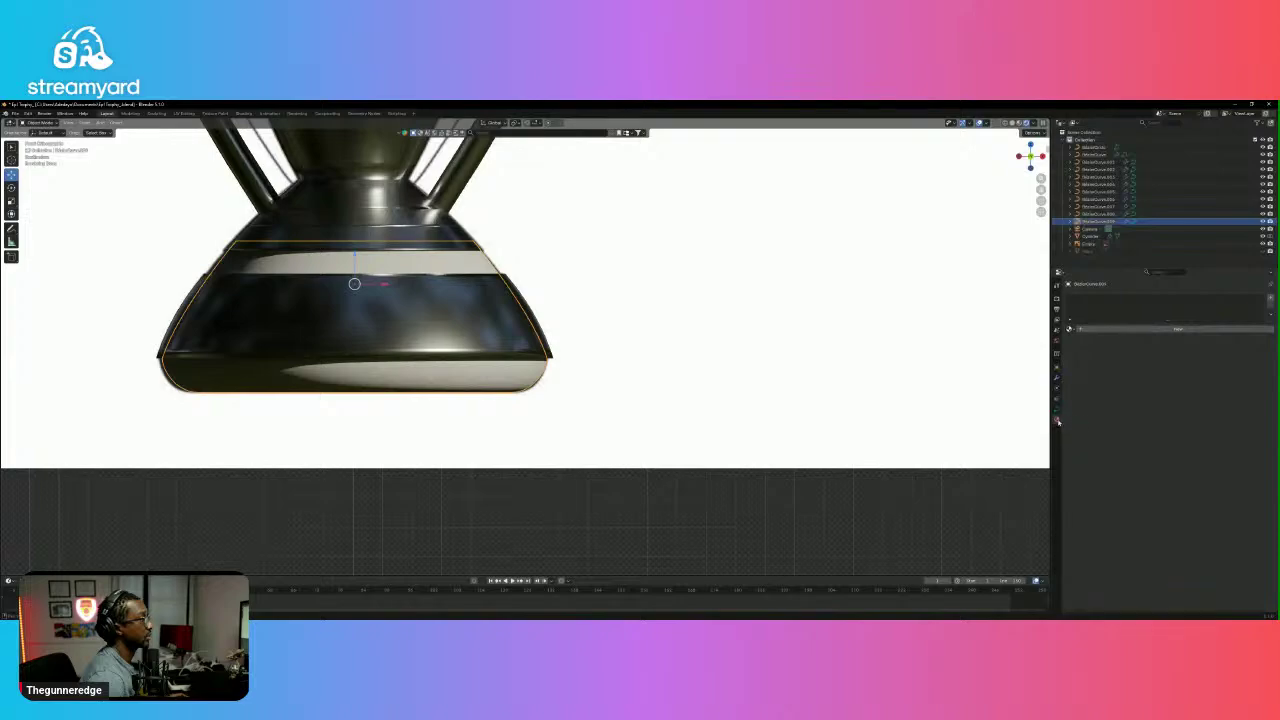
left_click(1177, 329)
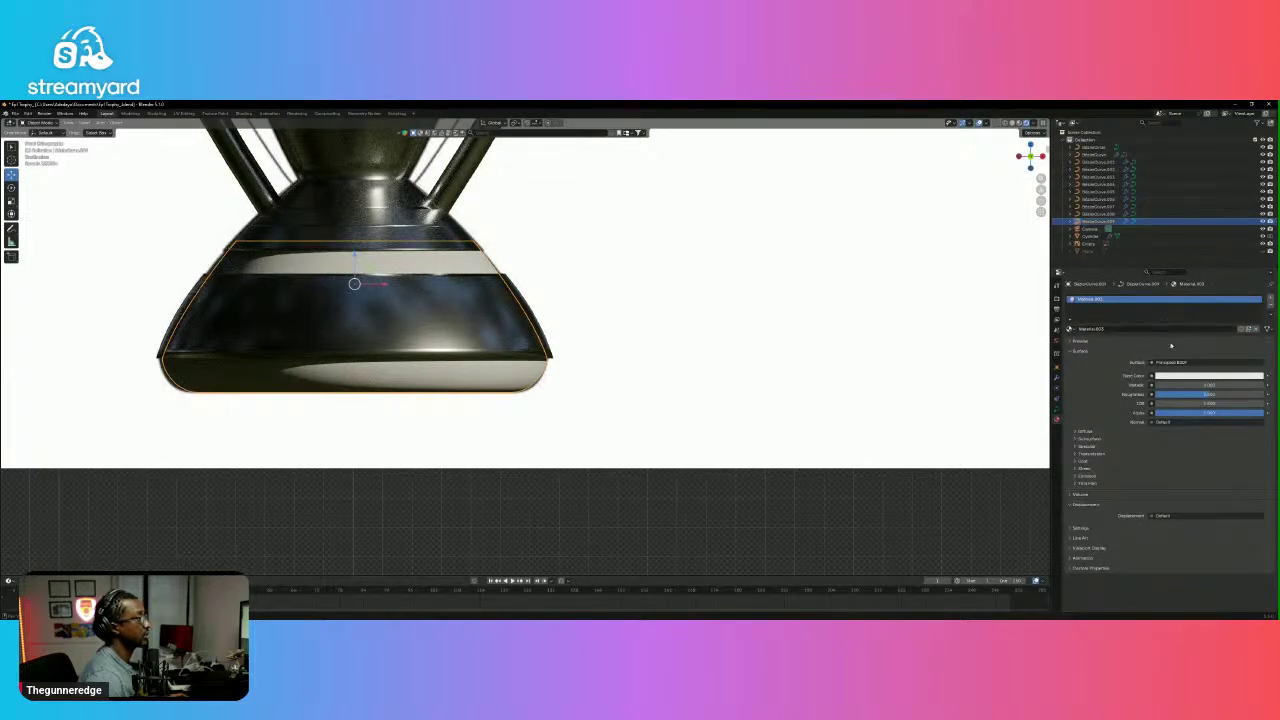
left_click(1195, 375)
key("ctrl+v")
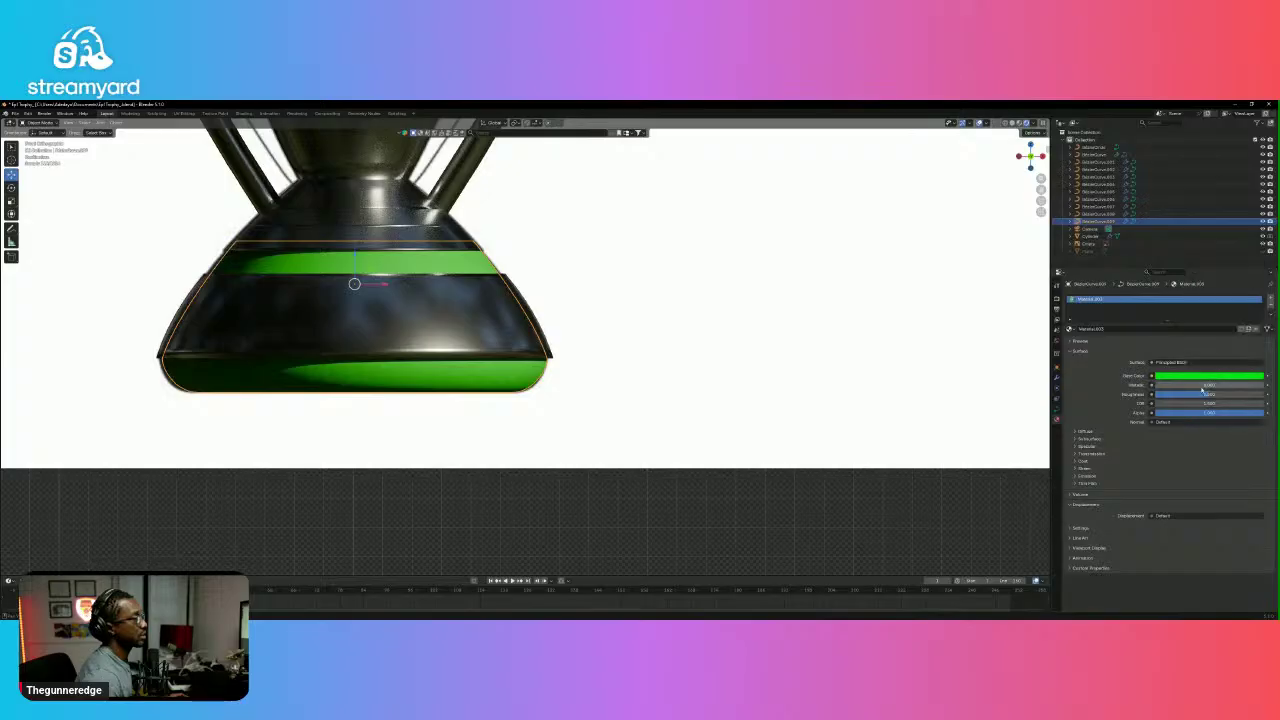
left_click_drag(1159, 386, 1242, 386)
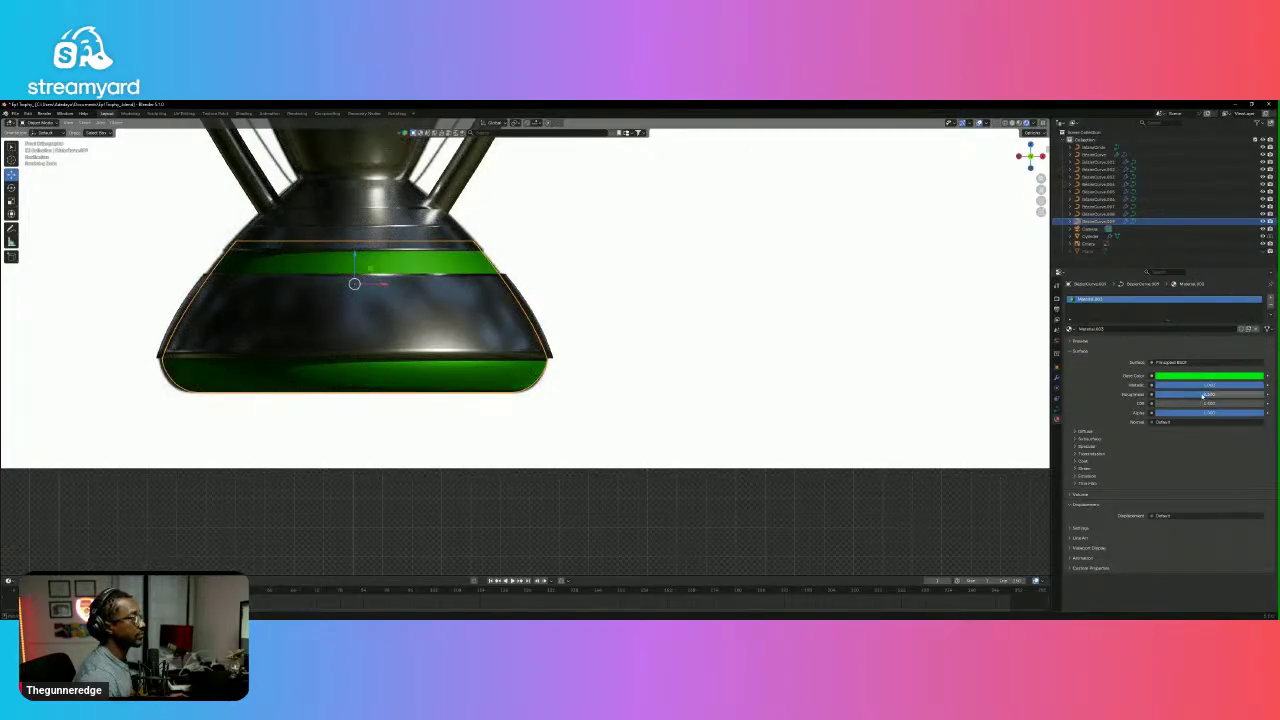
left_click_drag(1206, 395, 1168, 395)
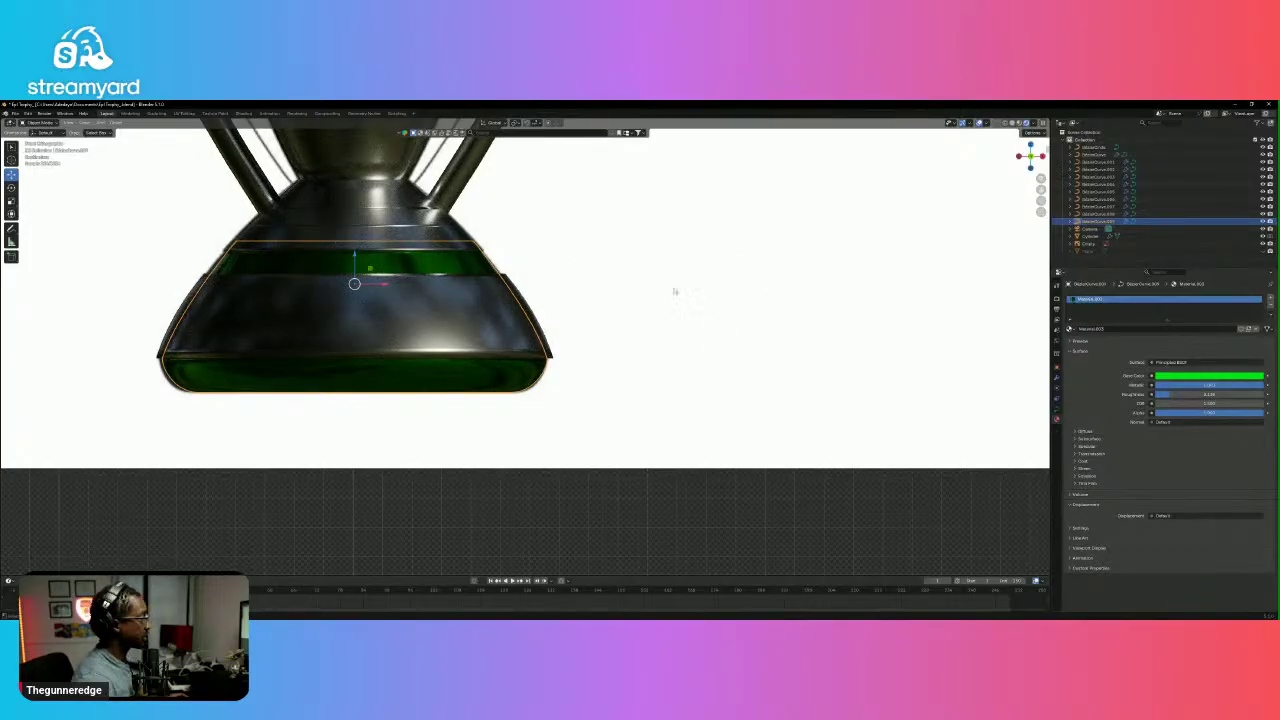
View the trophy through the camera and hide the reference drawing.
left_click(1041, 201)
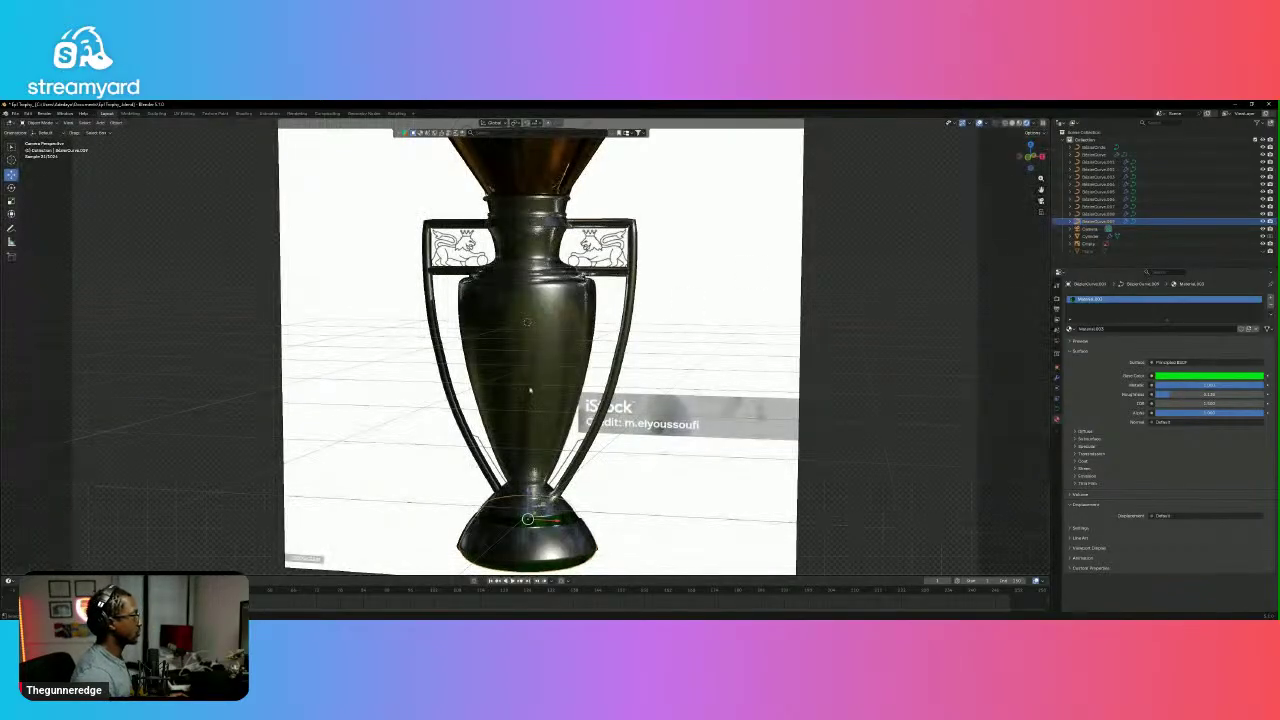
left_click(1263, 244)
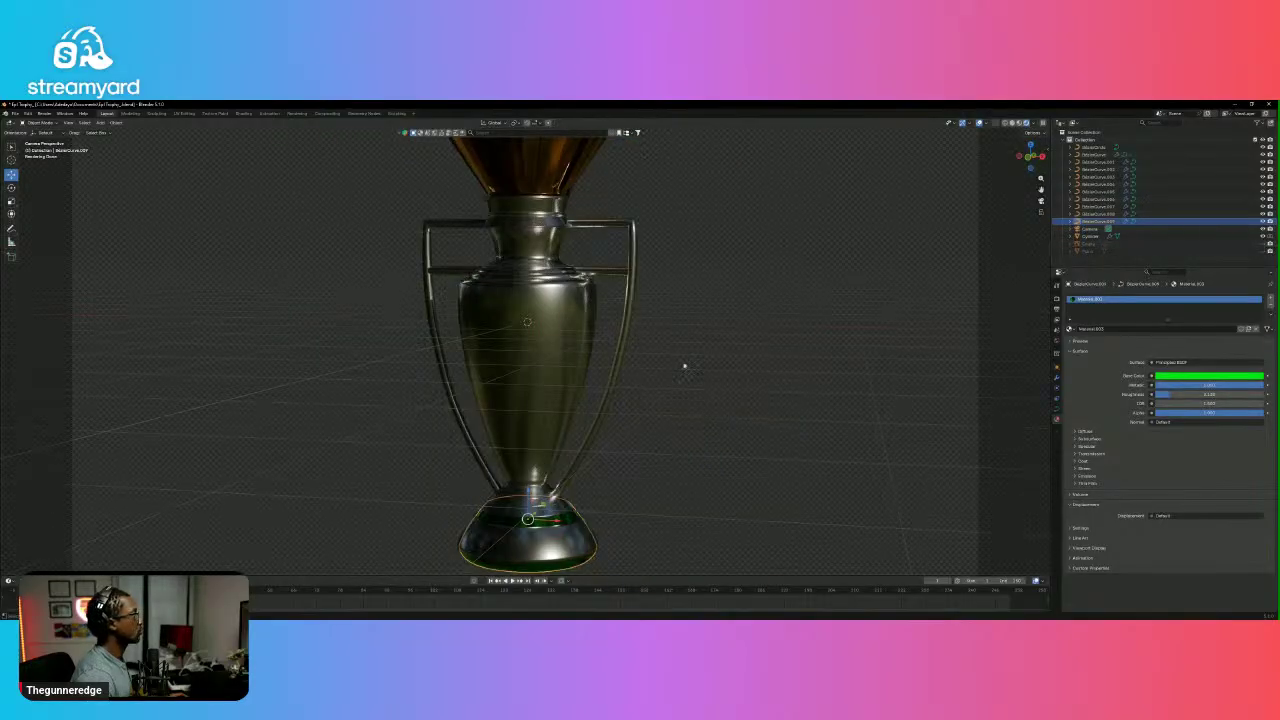
scroll(676, 385, "down", 3)
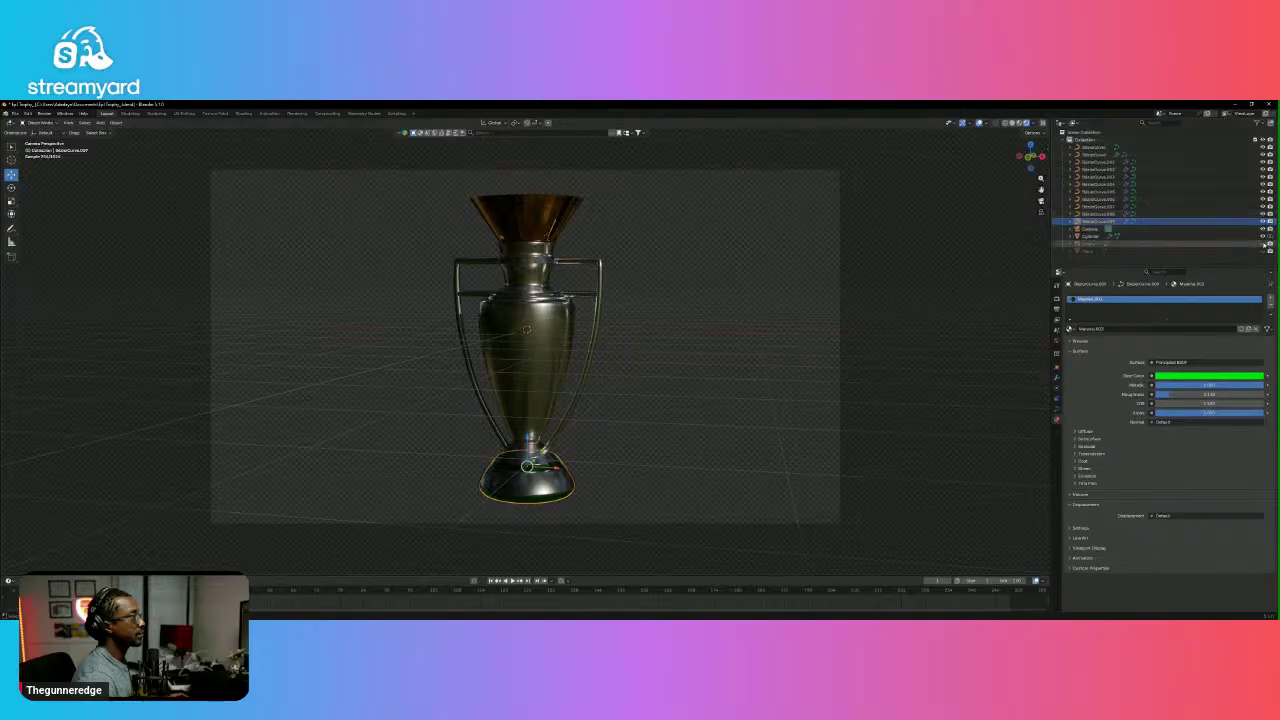
Unhide the floor plane and lower it along Z below the trophy's green bottom band.
left_click(1263, 251)
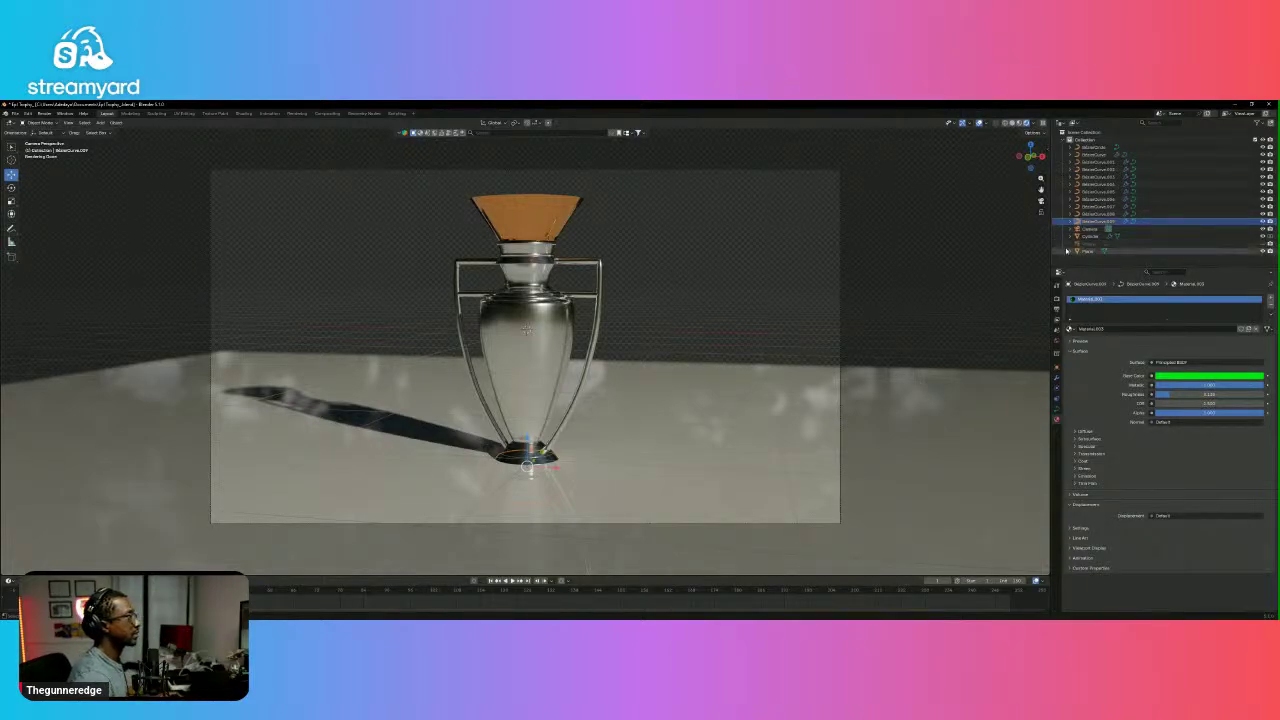
left_click(1090, 251)
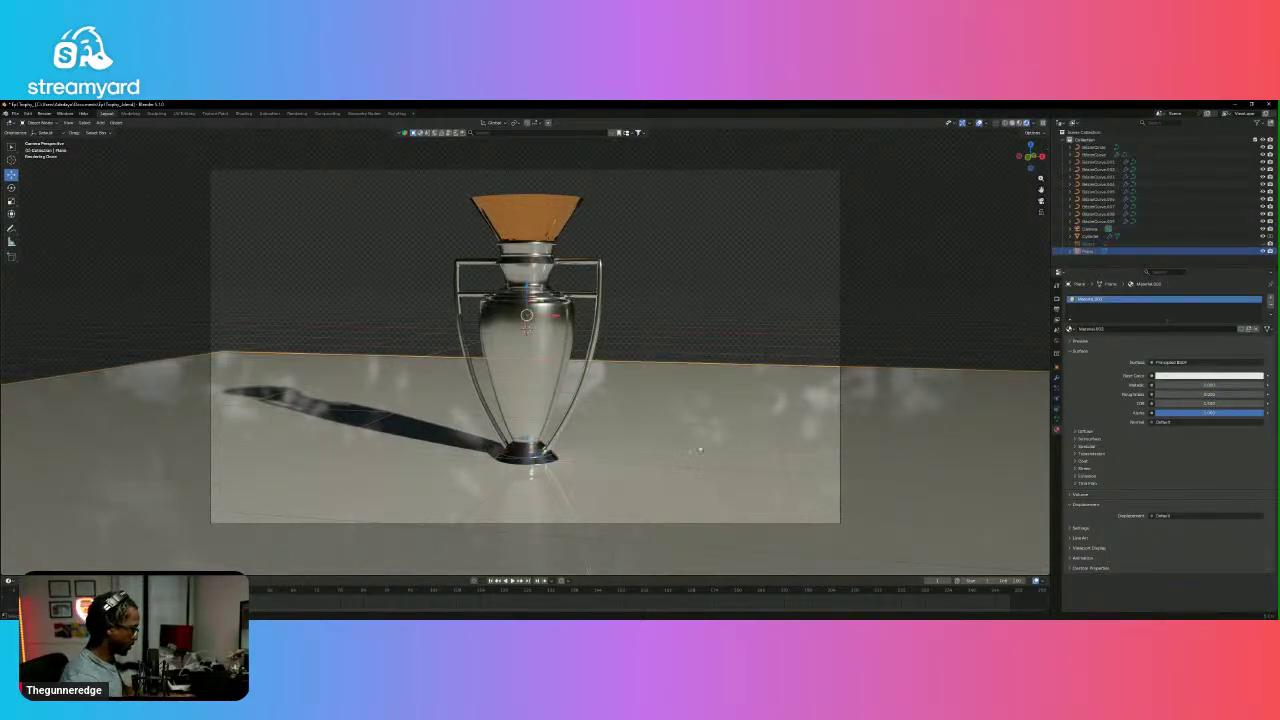
key("g")
key("z")
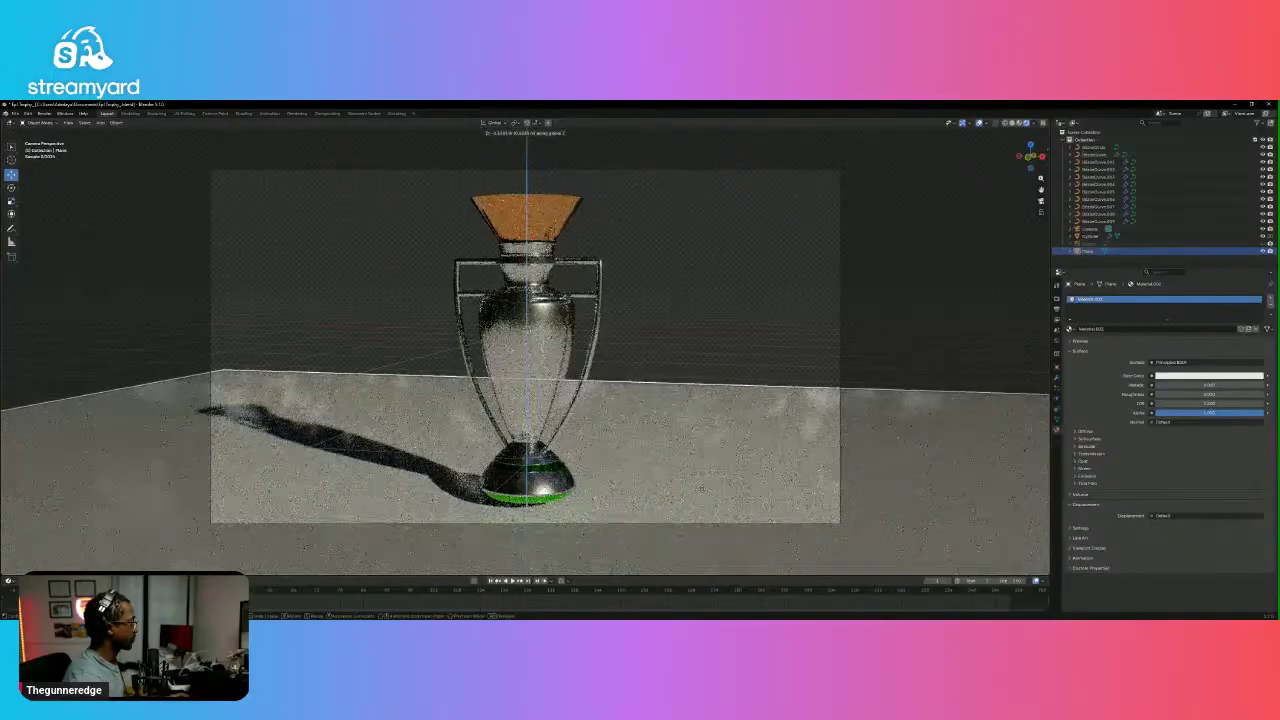
left_click(703, 487)
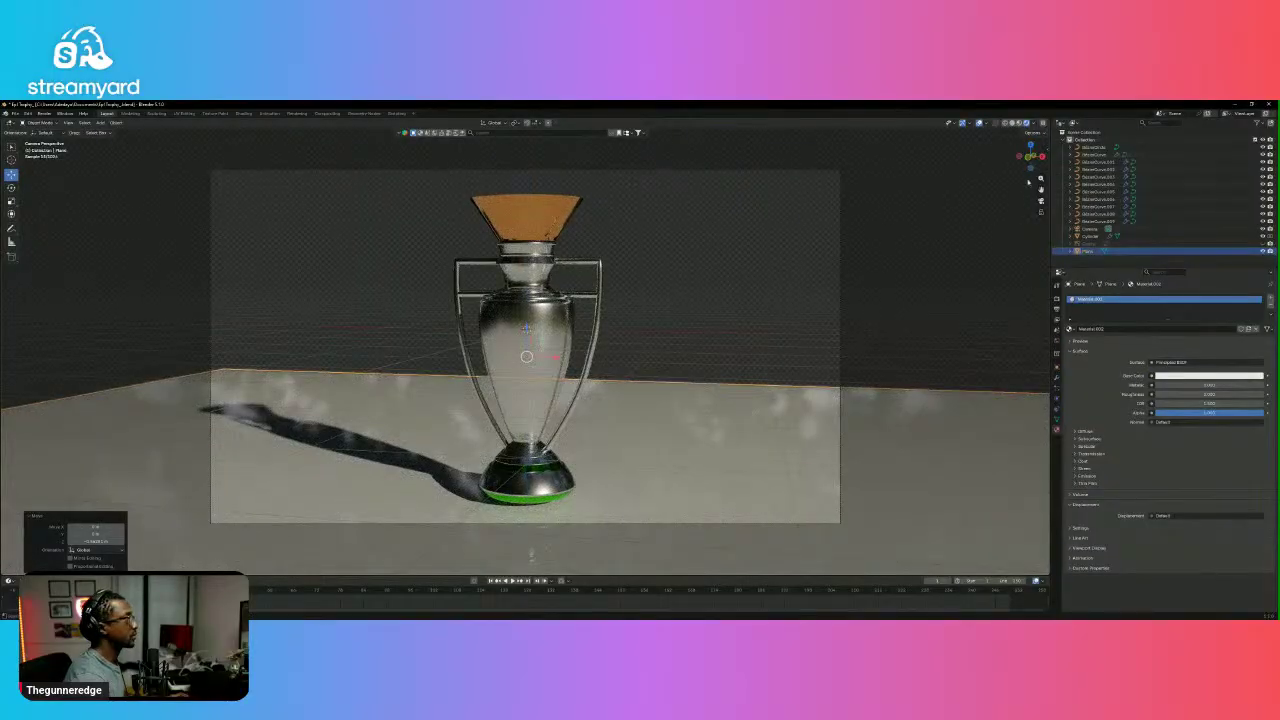
Fine-tune the floor plane's height in the front view so that it meets the underside of the trophy's base.
left_click(1029, 157)
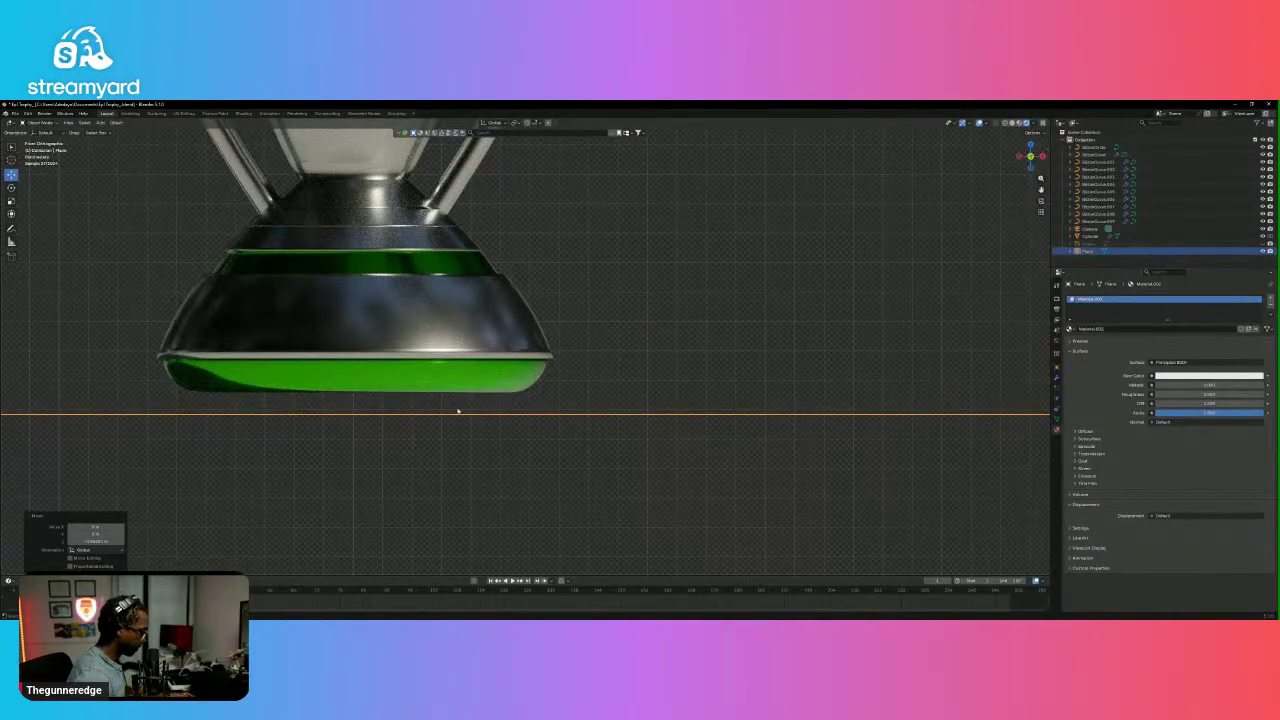
key("g")
key("z")
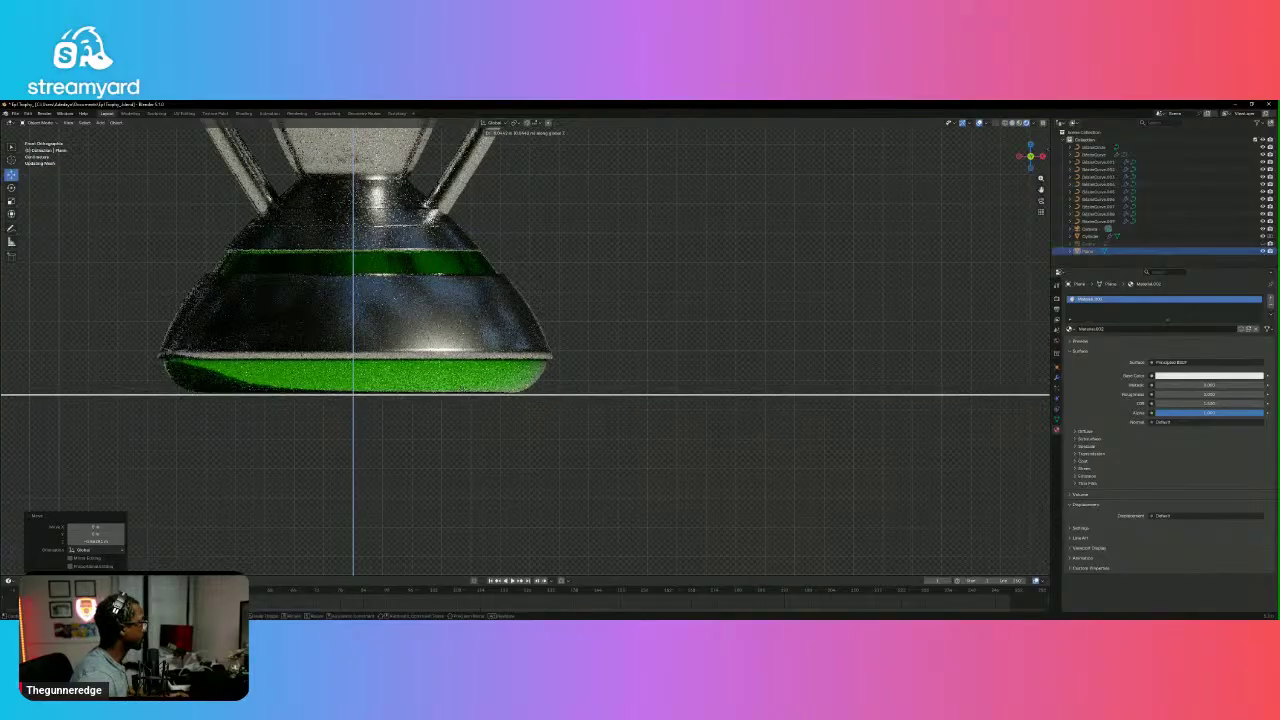
left_click(462, 386)
Darken the base colour of the bottom band's material to a deeper green and check it through the camera.
left_click(464, 381)
left_click(1172, 377)
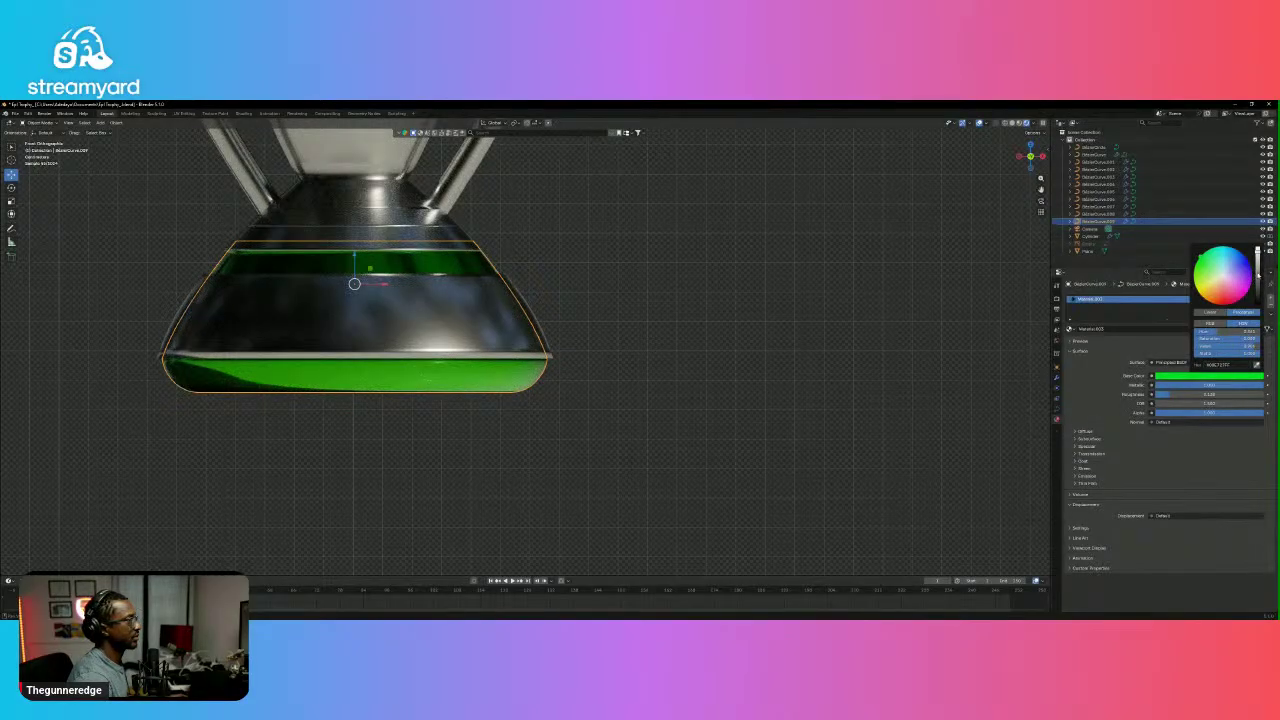
left_click_drag(1258, 276, 1258, 292)
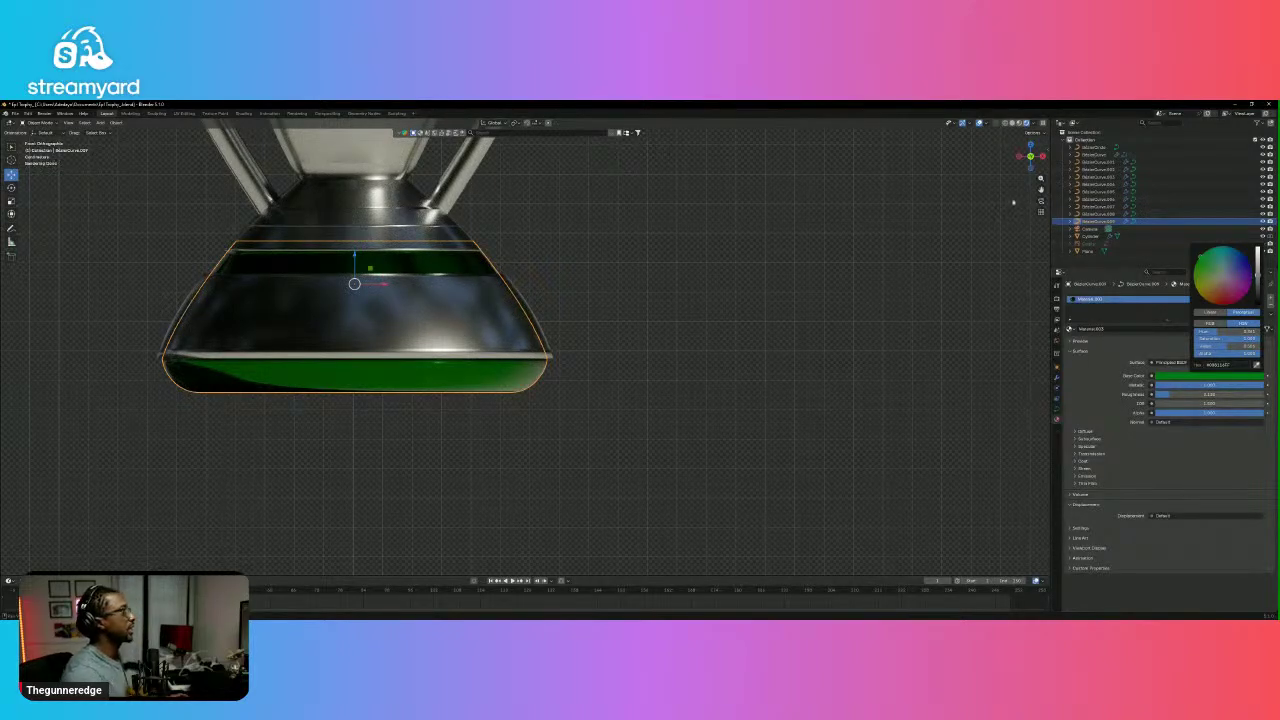
key("KP_0")
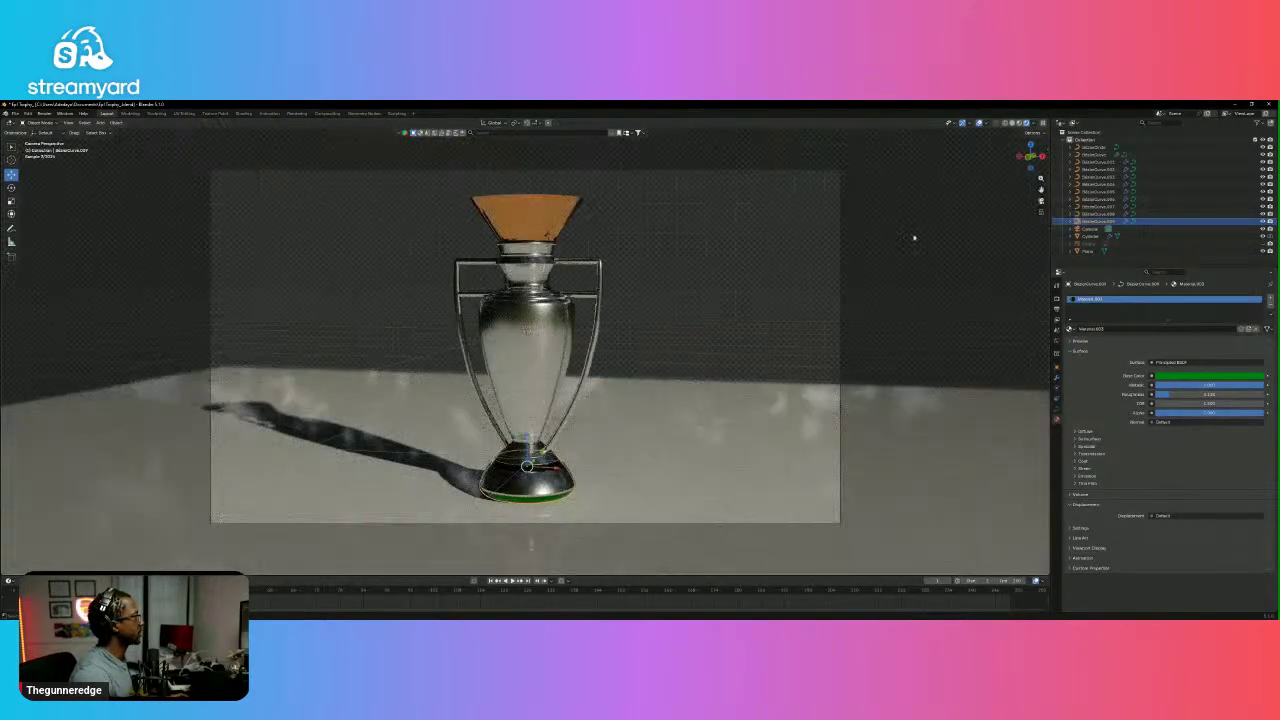
left_click(731, 290)
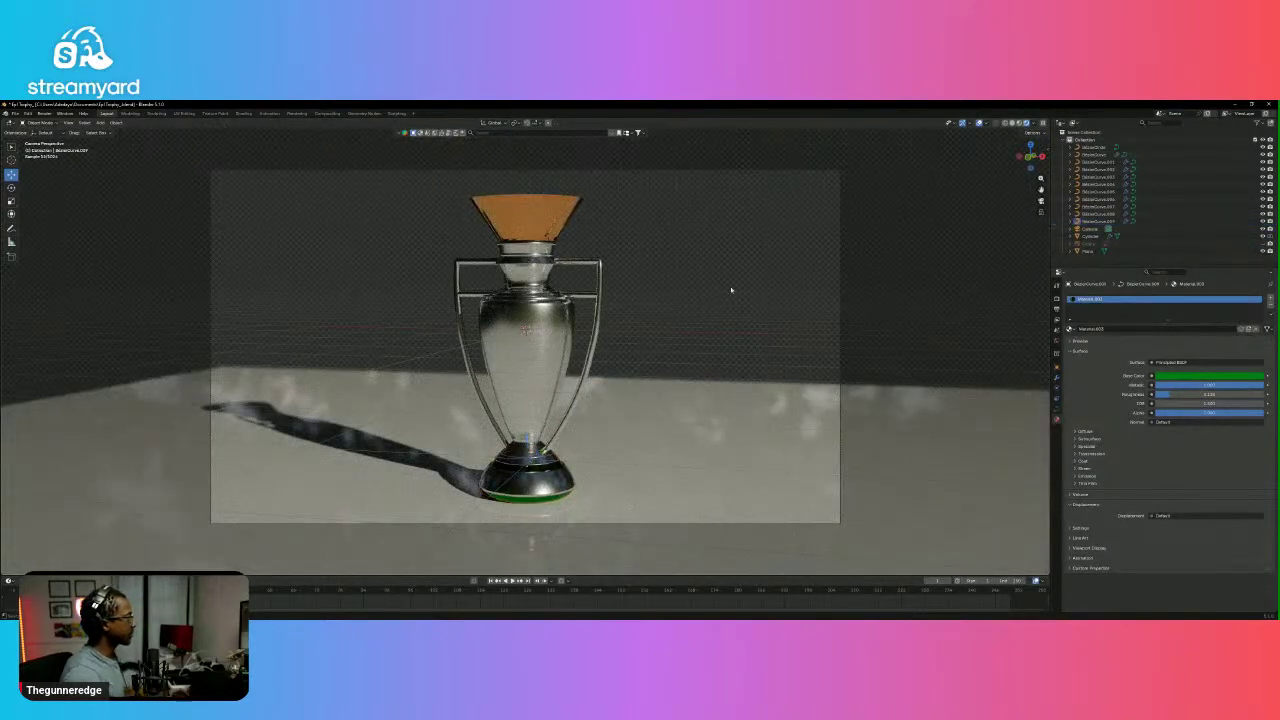
left_click(550, 224)
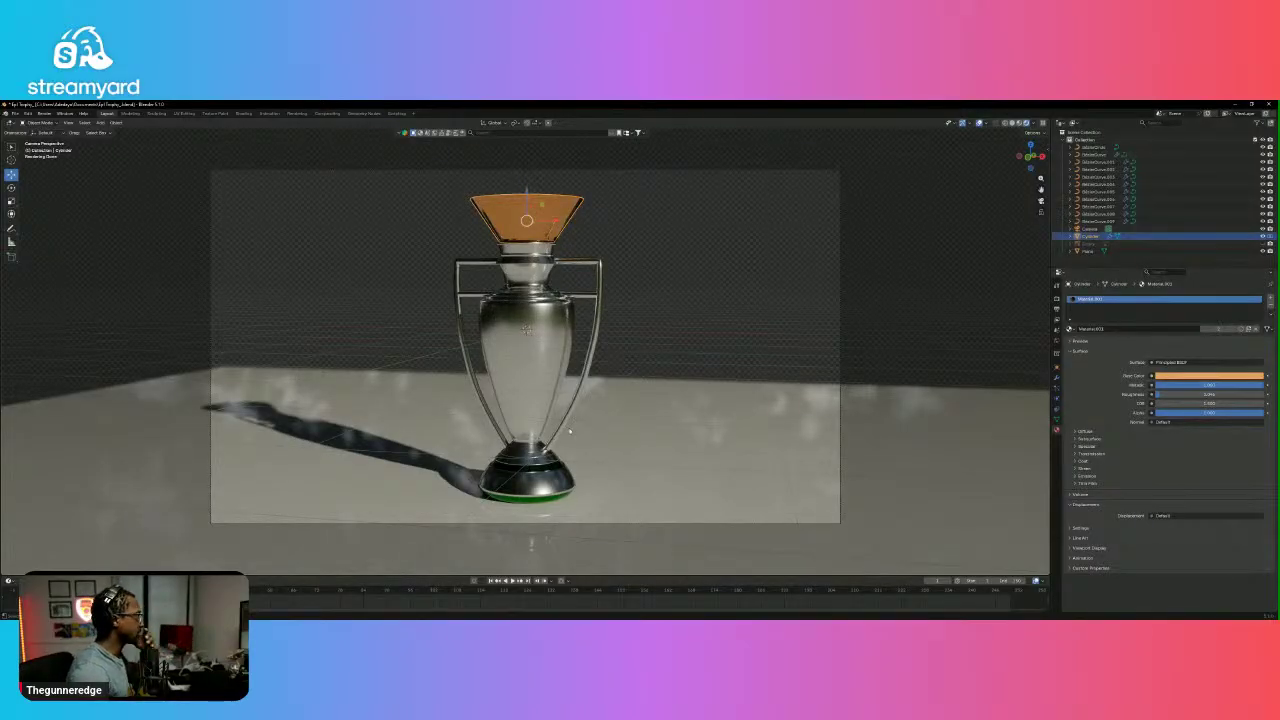
left_click(655, 288)
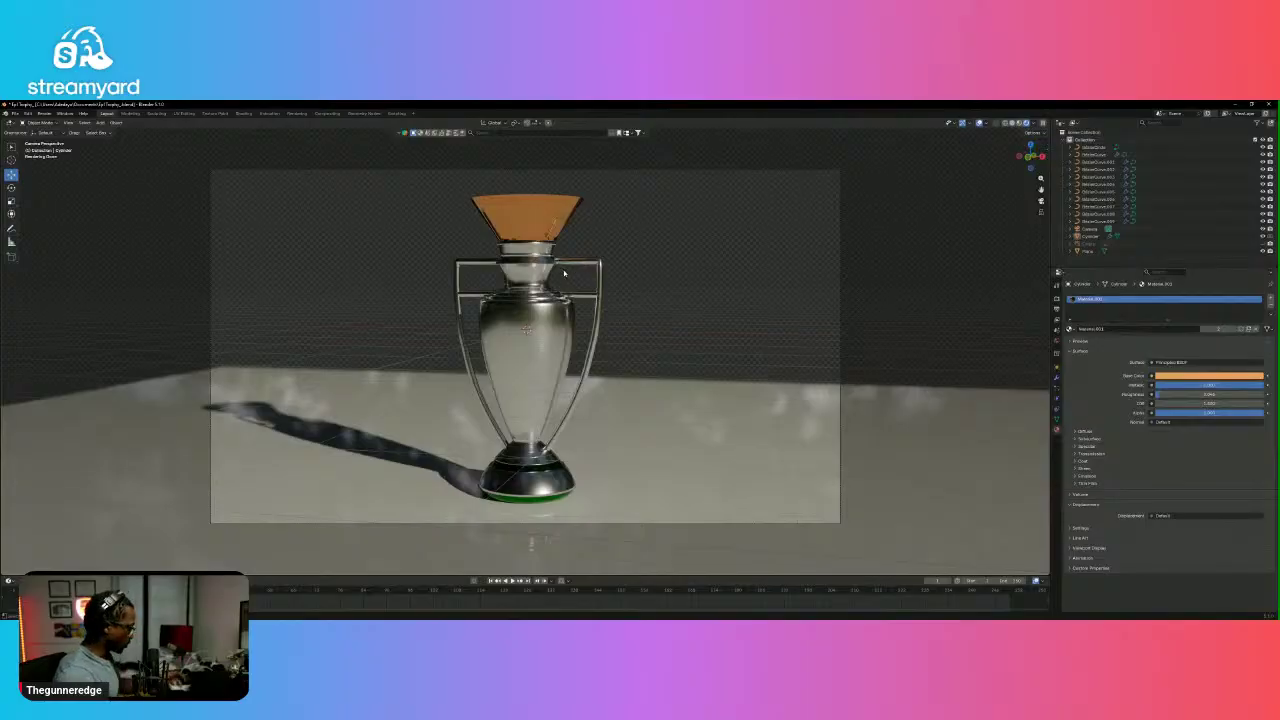
Add an area light at the scene centre and scale it up well beyond the trophy's width.
key("shift+a")
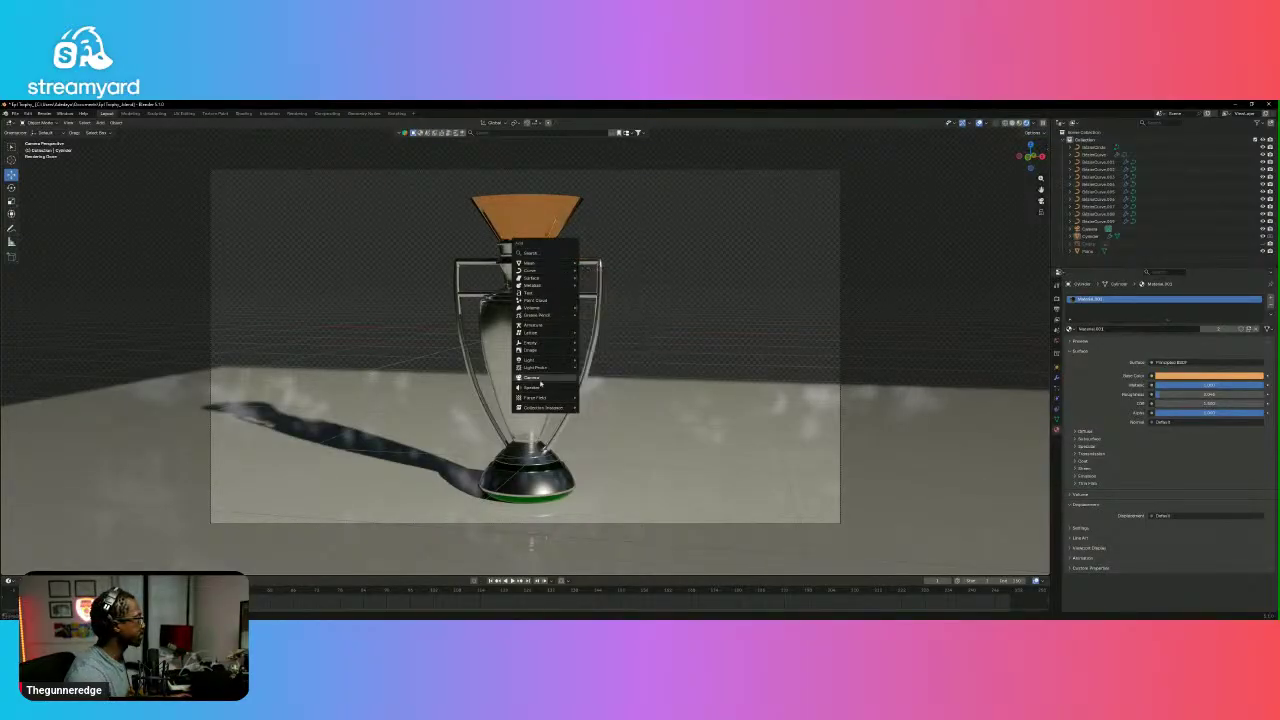
mouse_move(560, 359)
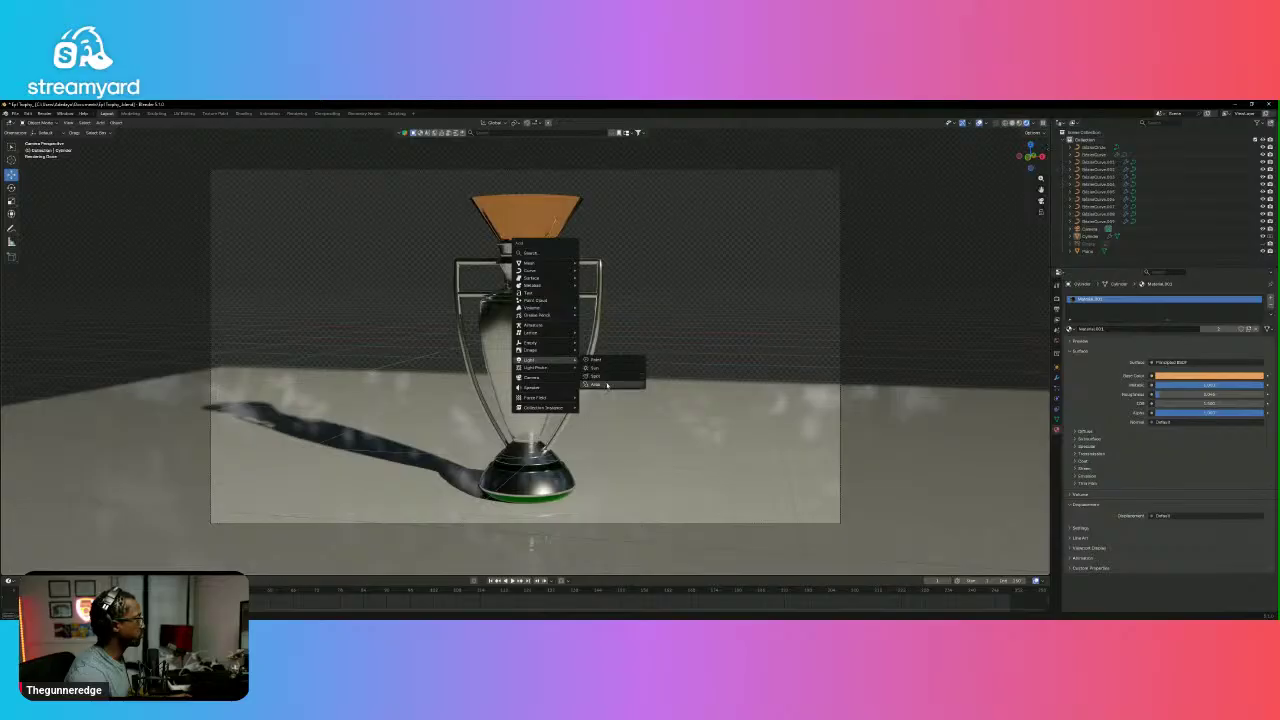
left_click(600, 384)
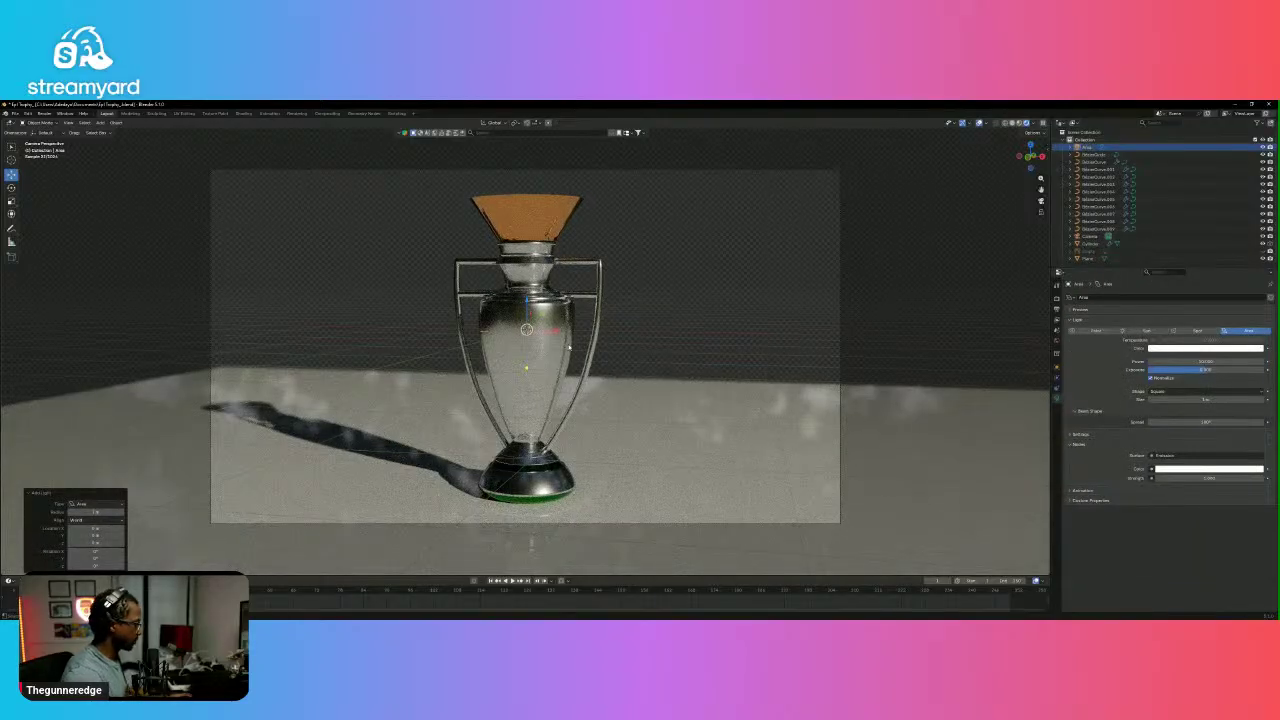
key("s")
left_click(605, 360)
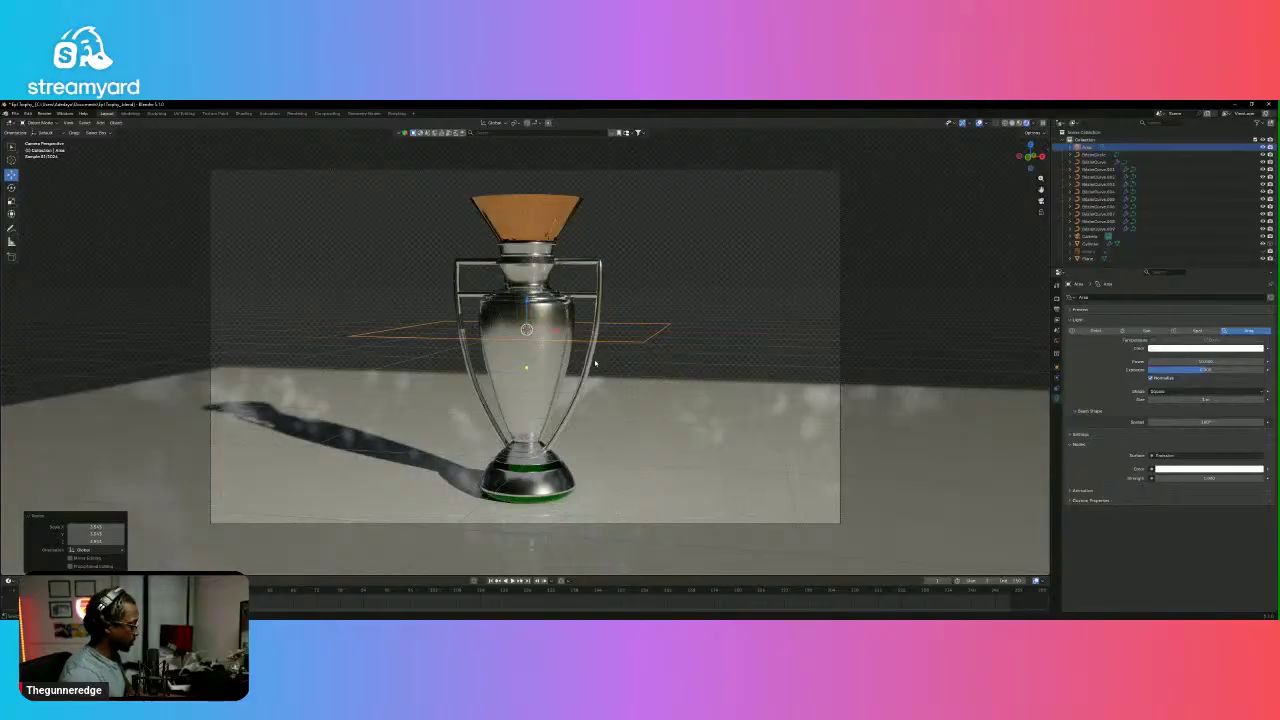
Raise the area light along Z above the cup and shift it along Y behind the trophy.
key("g")
key("z")
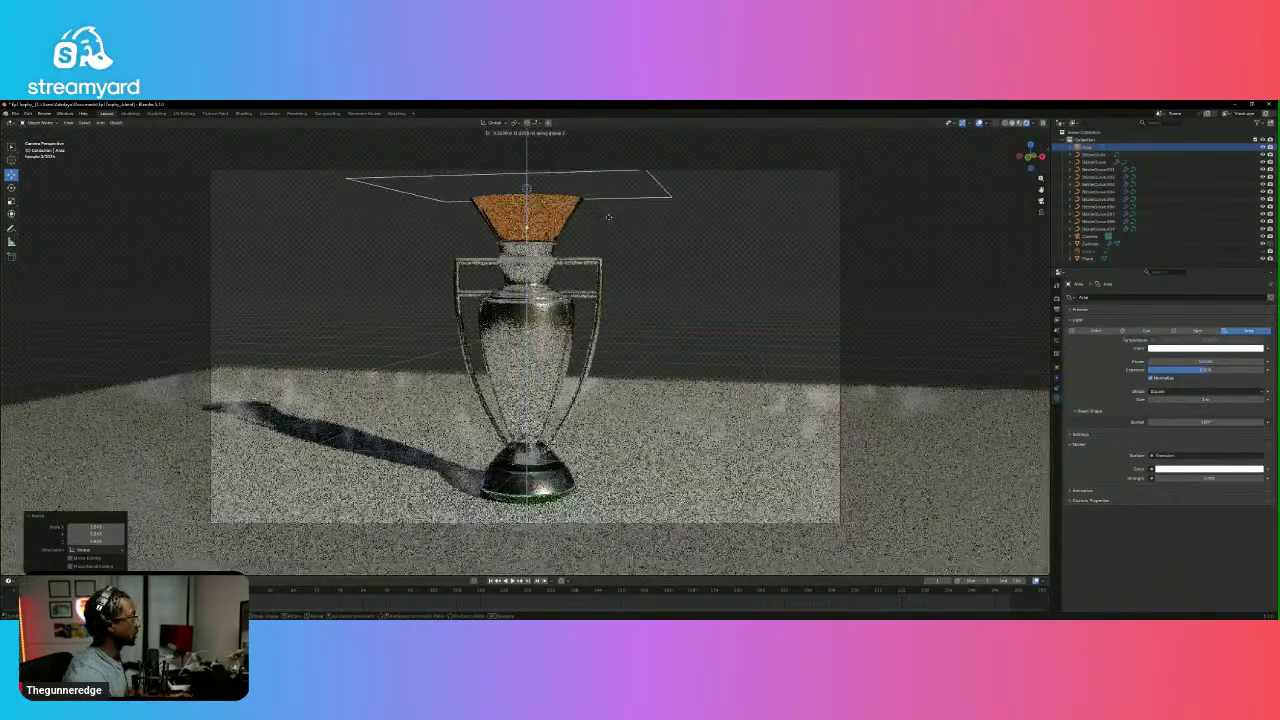
left_click(613, 207)
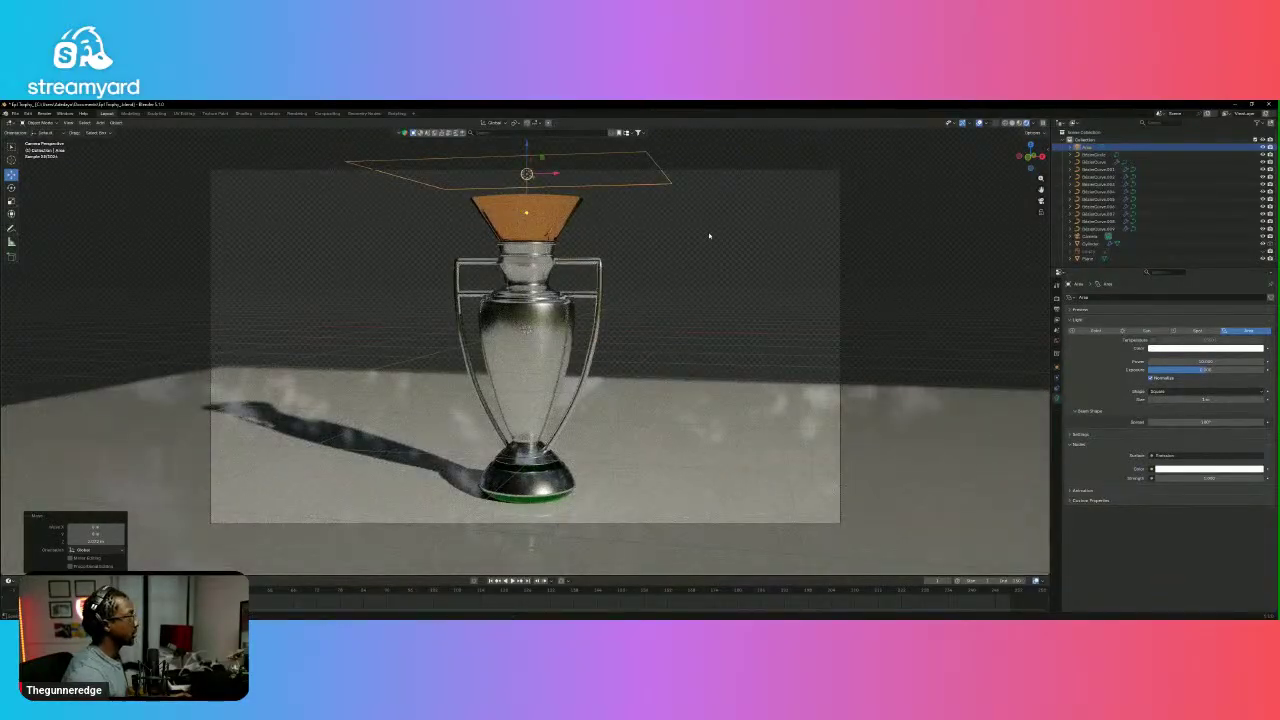
middle_click_drag(709, 236, 499, 233)
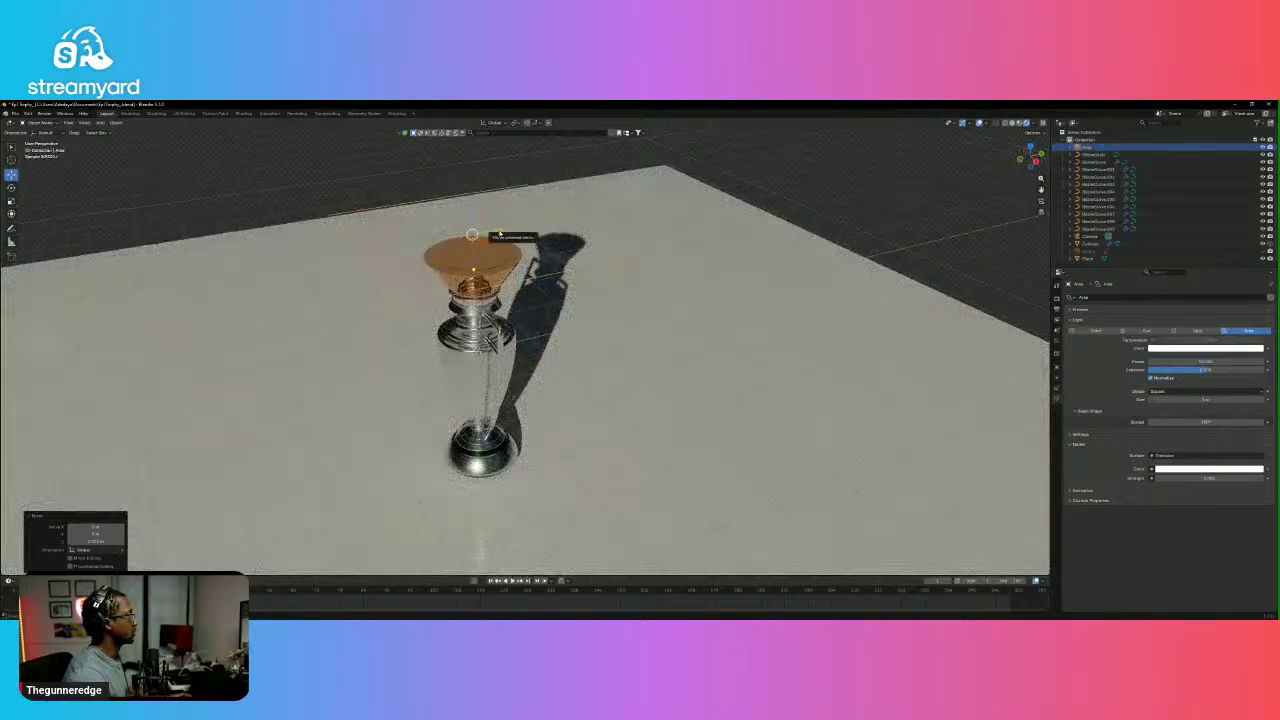
left_click_drag(501, 232, 613, 221)
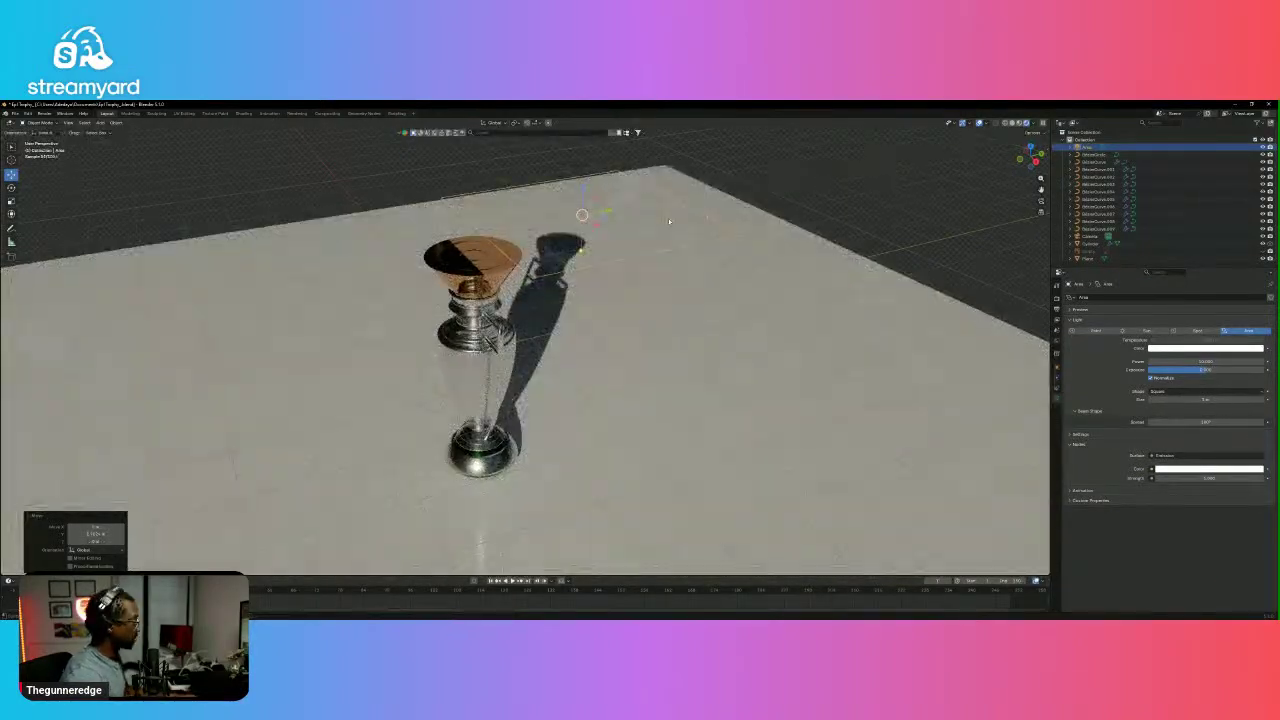
key("s")
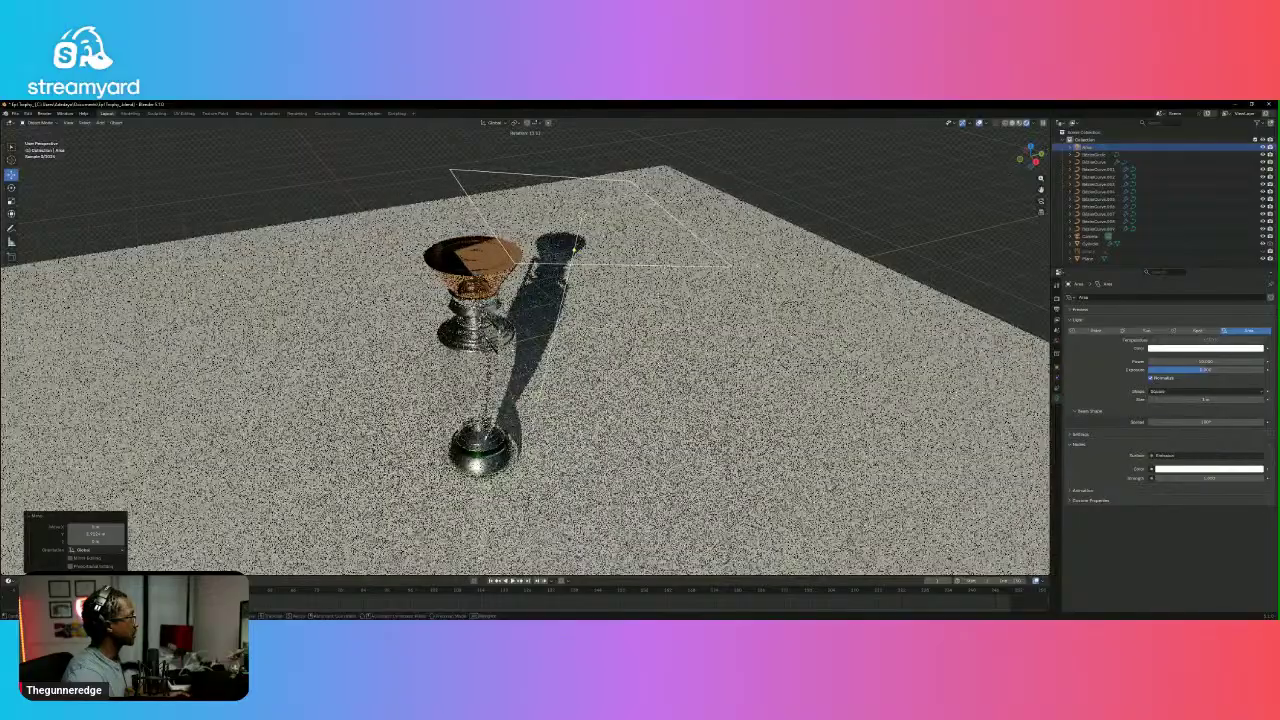
key("r")
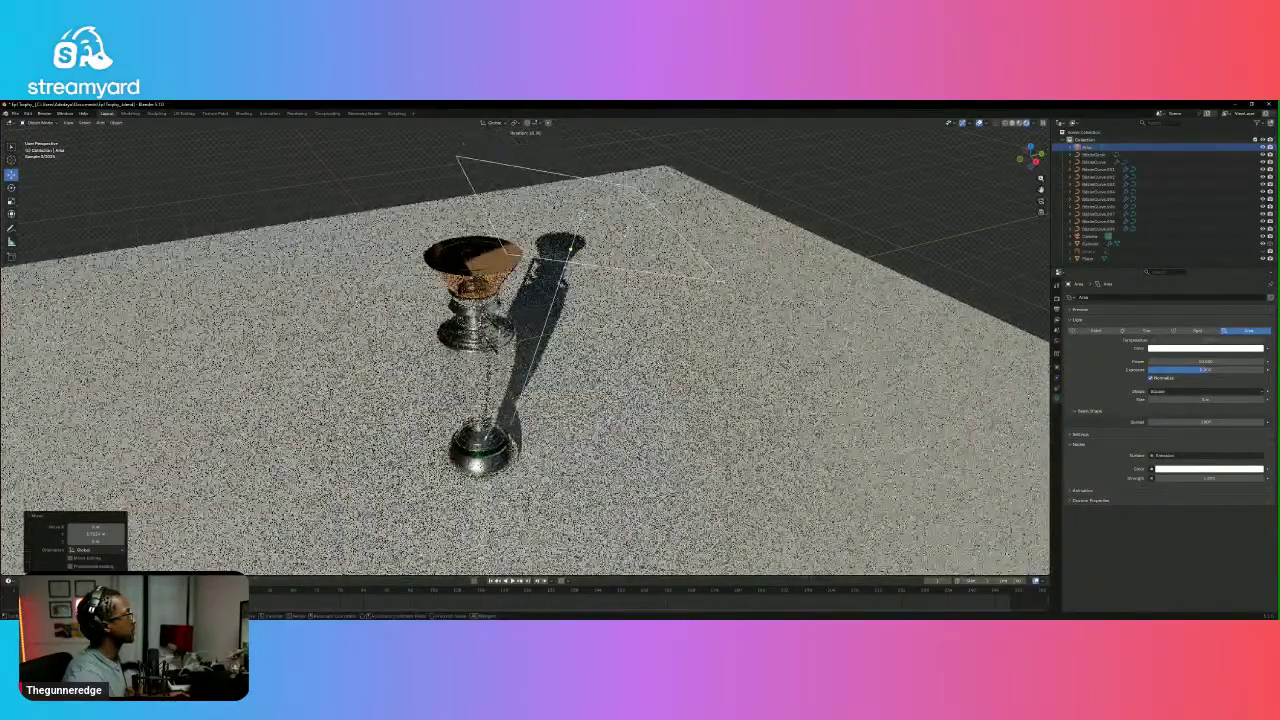
left_click(630, 233)
key("ctrl+z")
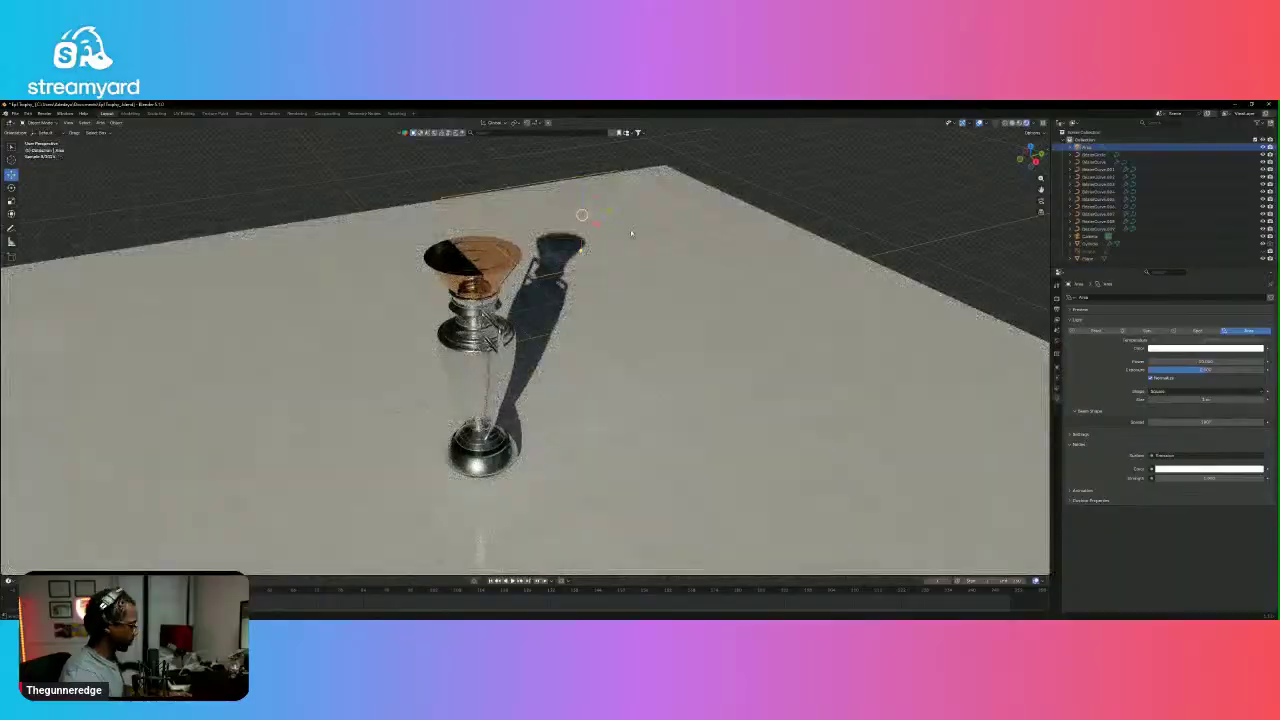
Rotate the area light about the X axis to a steep tilt and increase its power while viewing through the camera.
key("r")
key("x")
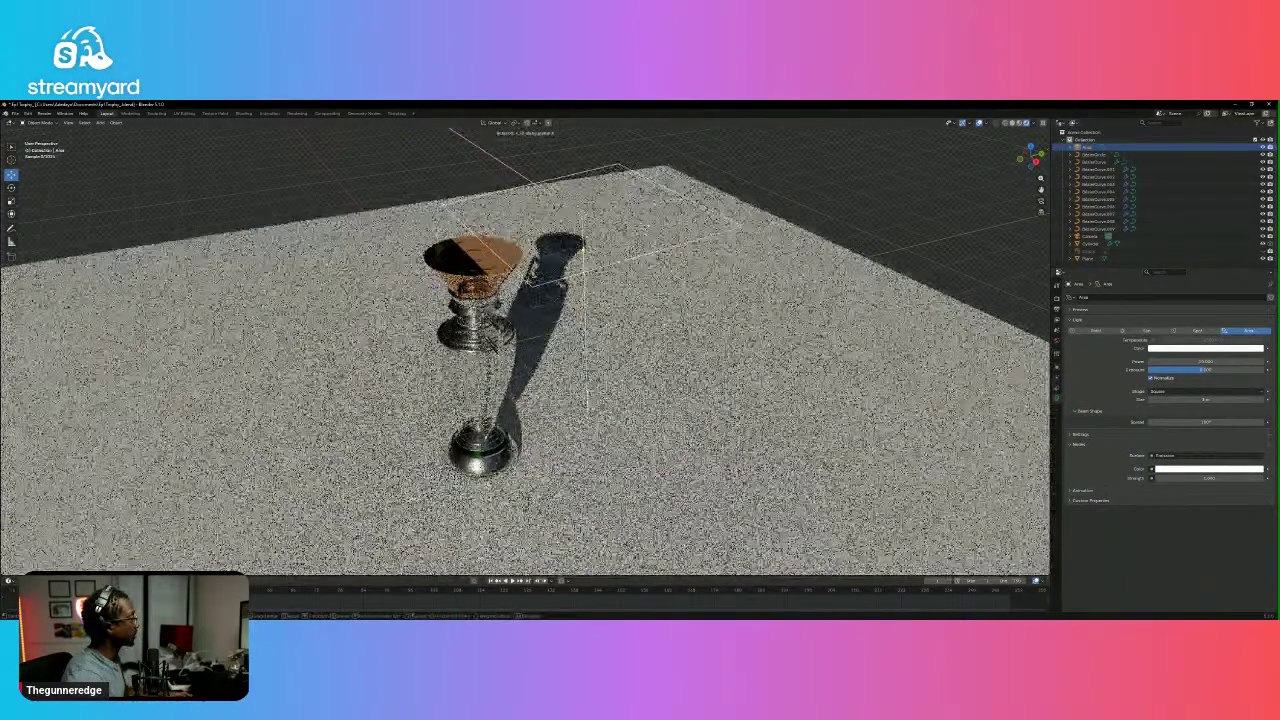
key("Return")
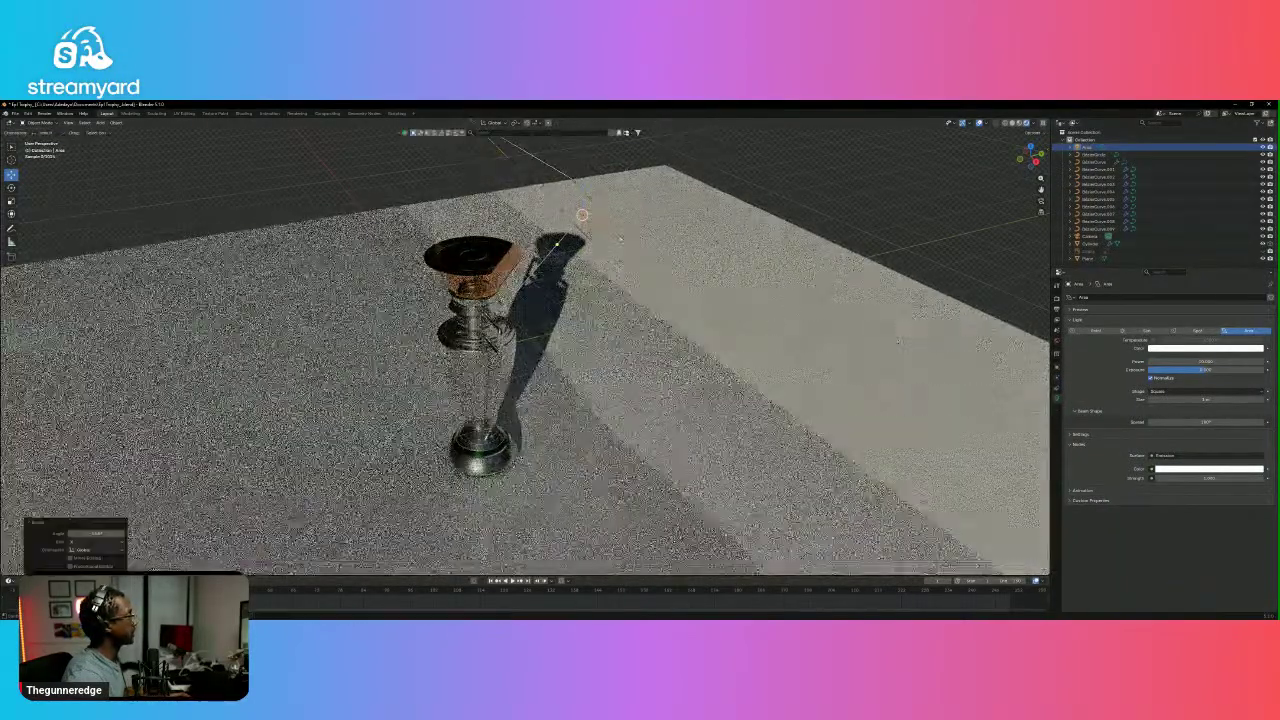
left_click(1041, 201)
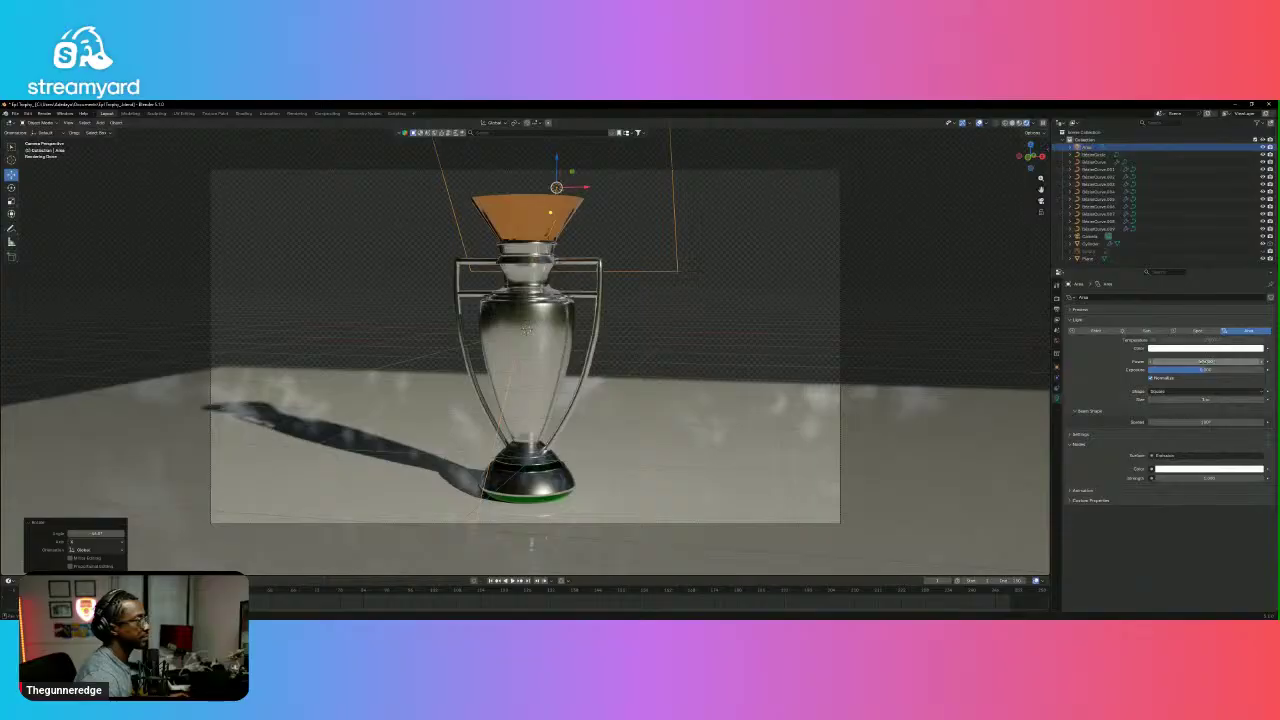
mouse_move(1206, 361)
left_mouse_down()
mouse_move(1184, 361)
mouse_move(1212, 363)
left_mouse_up()
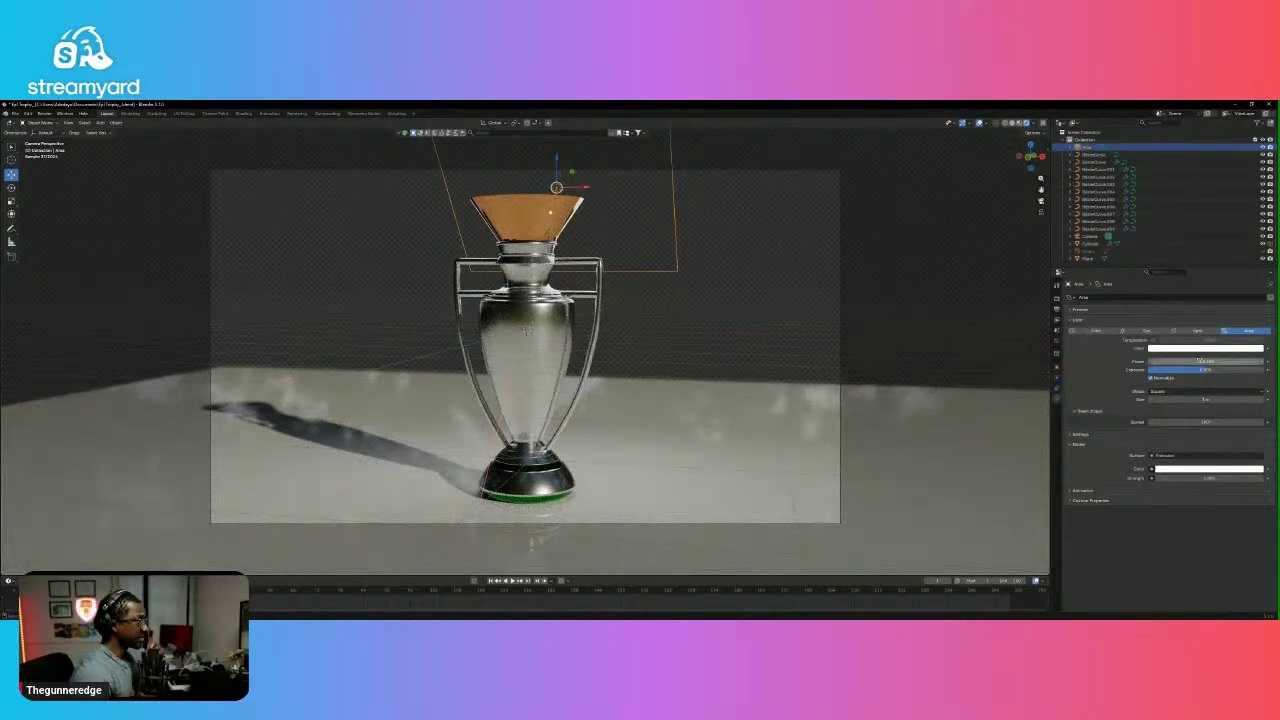
Show the World settings, split the viewport into two stacked areas and set the upper one to Rendered shading.
left_click(1057, 343)
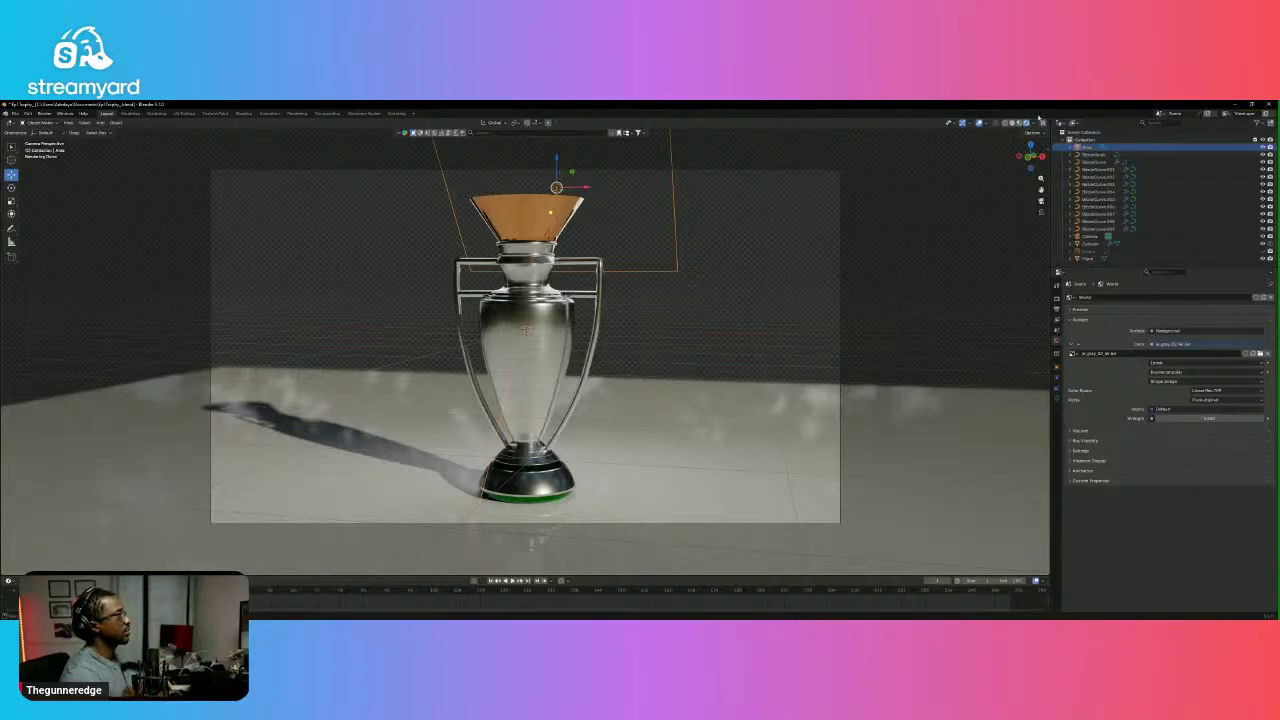
mouse_move(1046, 119)
left_mouse_down()
mouse_move(1000, 200)
mouse_move(990, 388)
mouse_move(991, 366)
left_mouse_up()
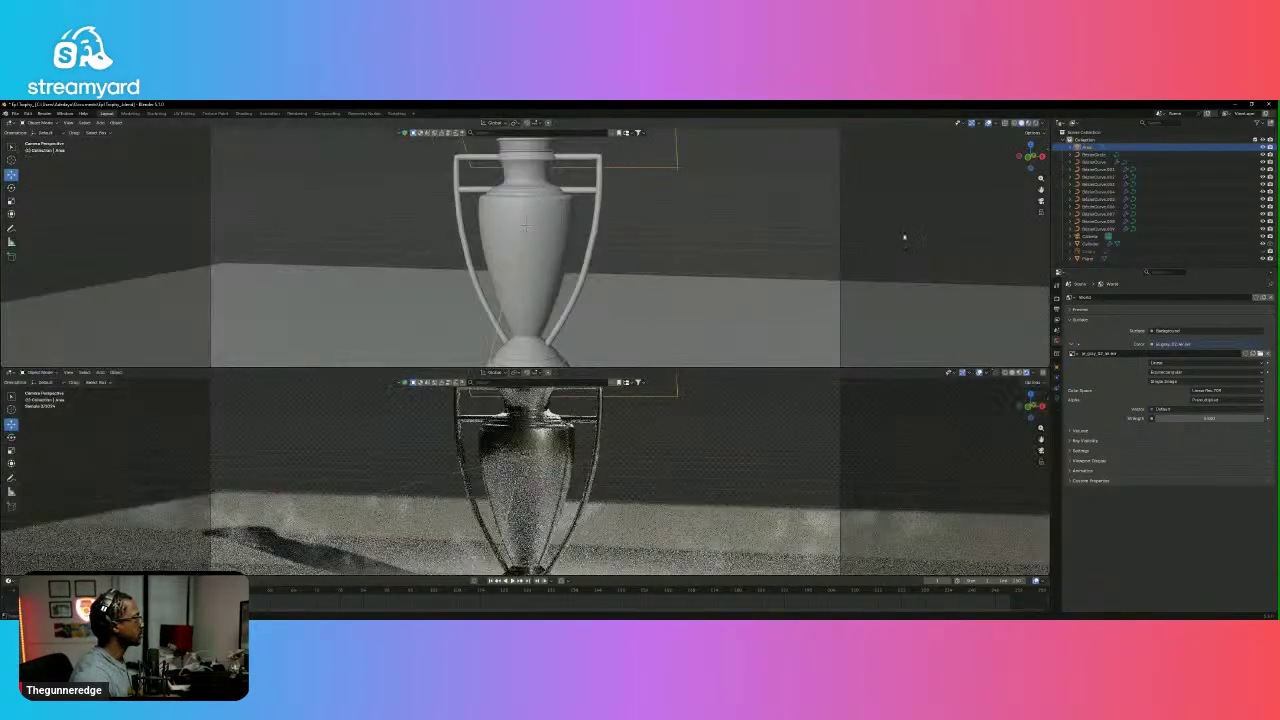
left_click(1026, 123)
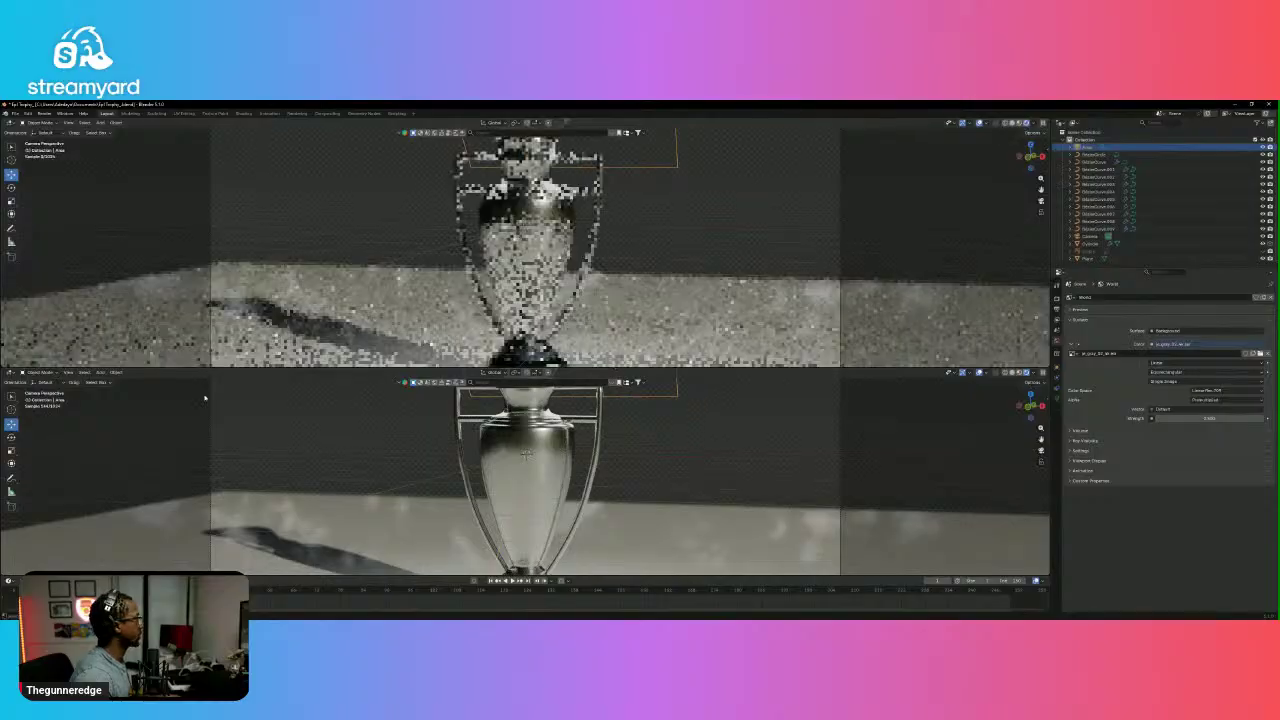
Change the lower area to the Shader Editor and display the World nodes with the environment texture.
left_click(11, 374)
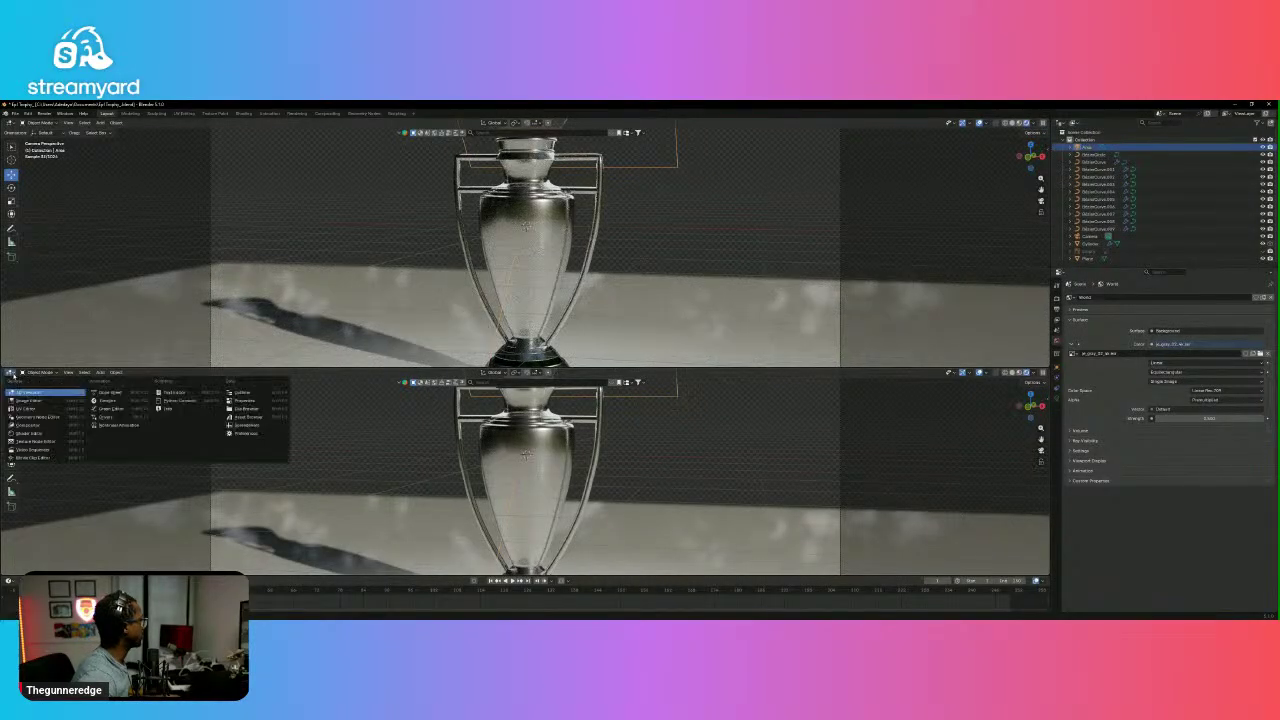
left_click(37, 435)
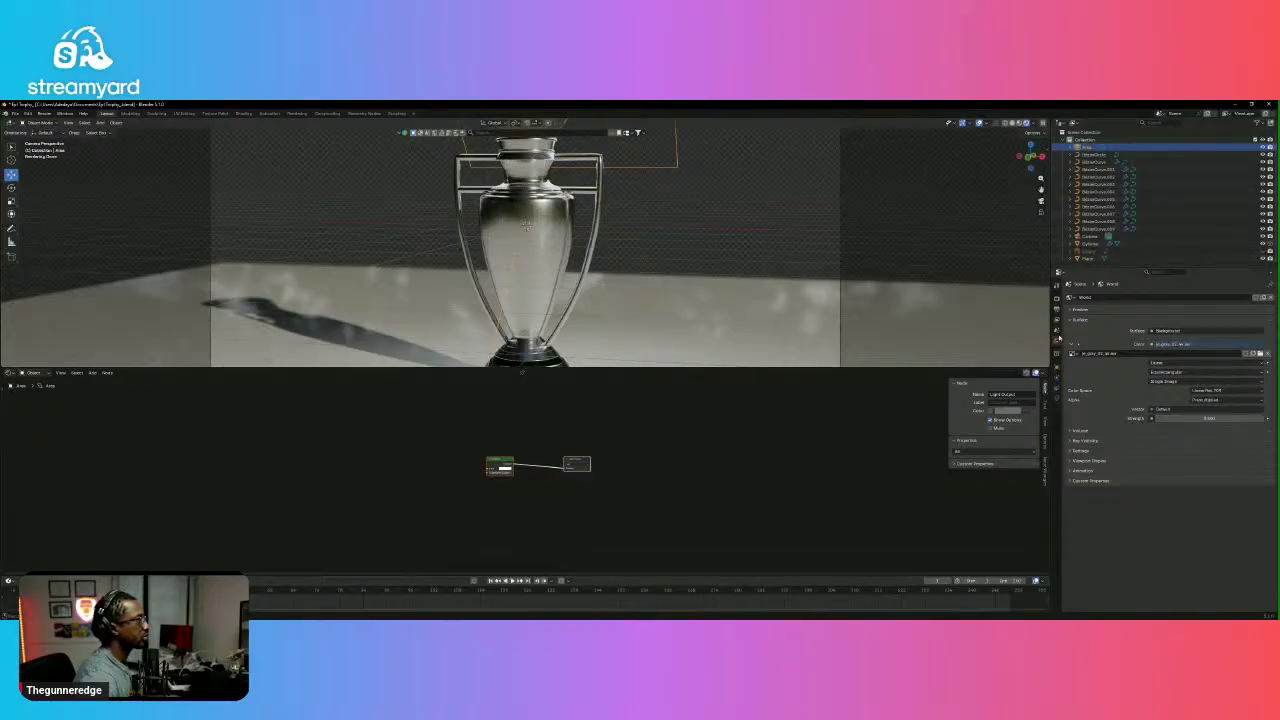
left_click(35, 372)
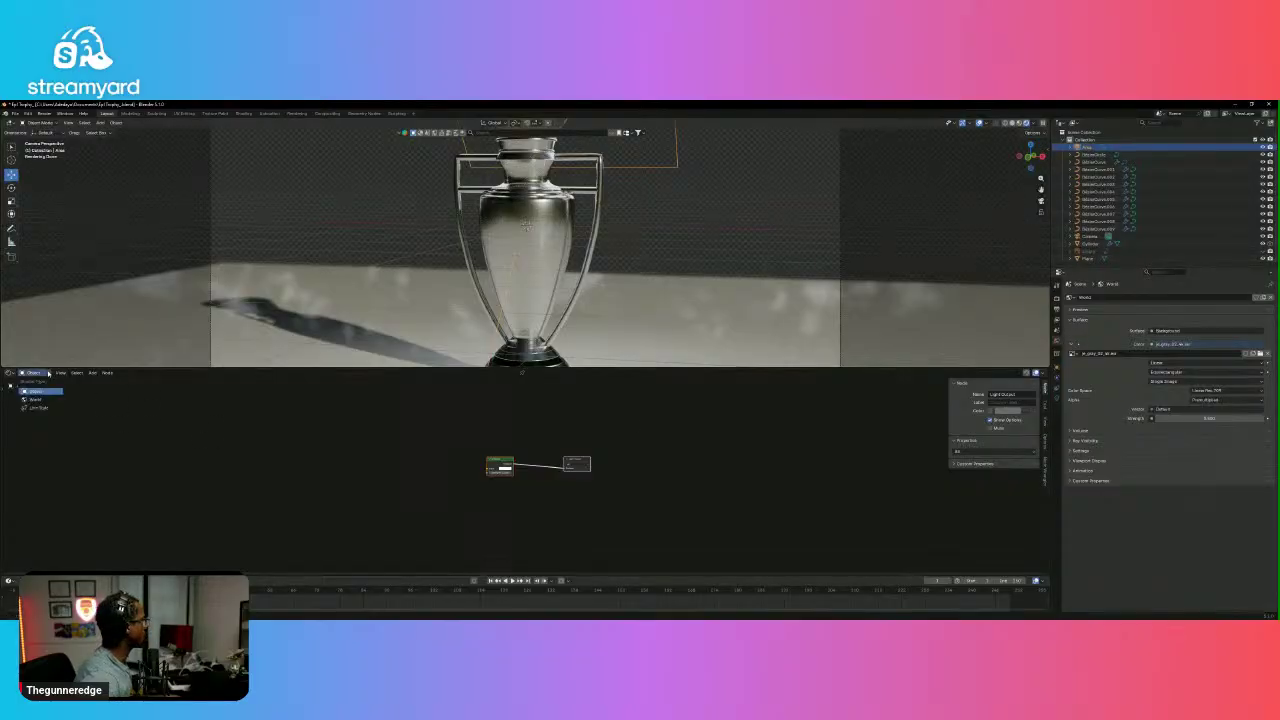
left_click(41, 401)
scroll(523, 492, "up", 8)
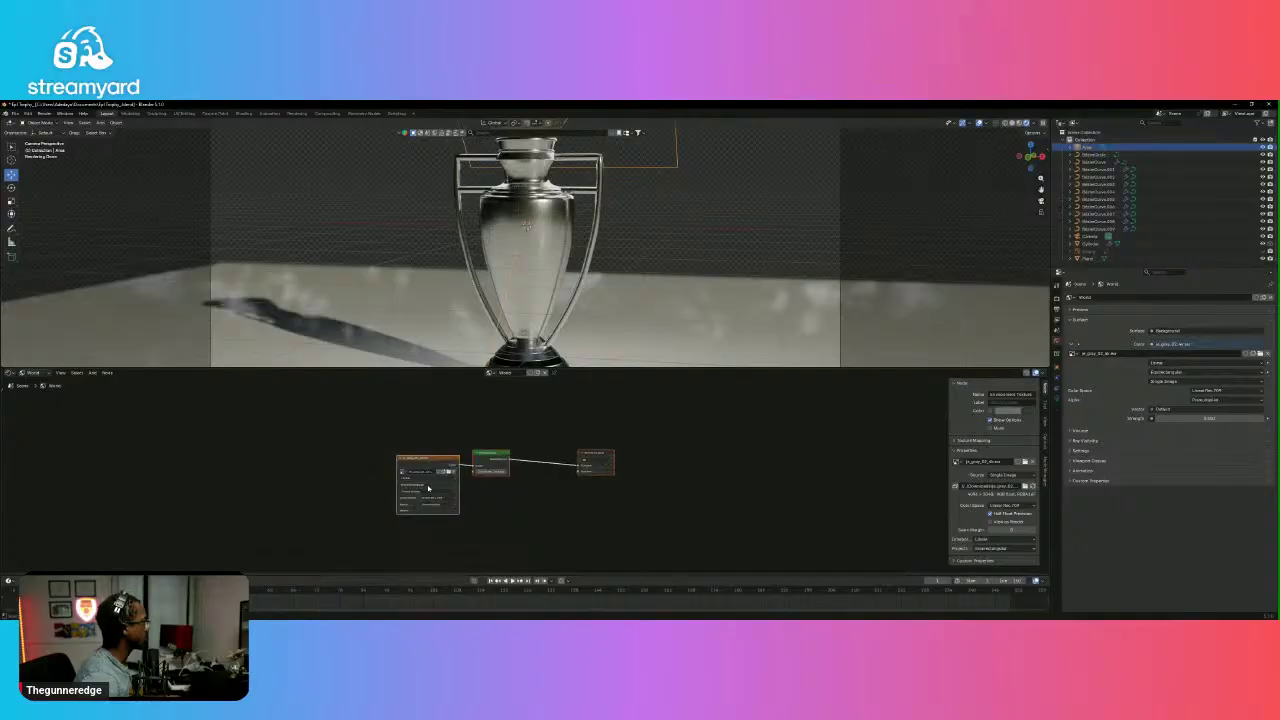
middle_click_drag(523, 500, 619, 467)
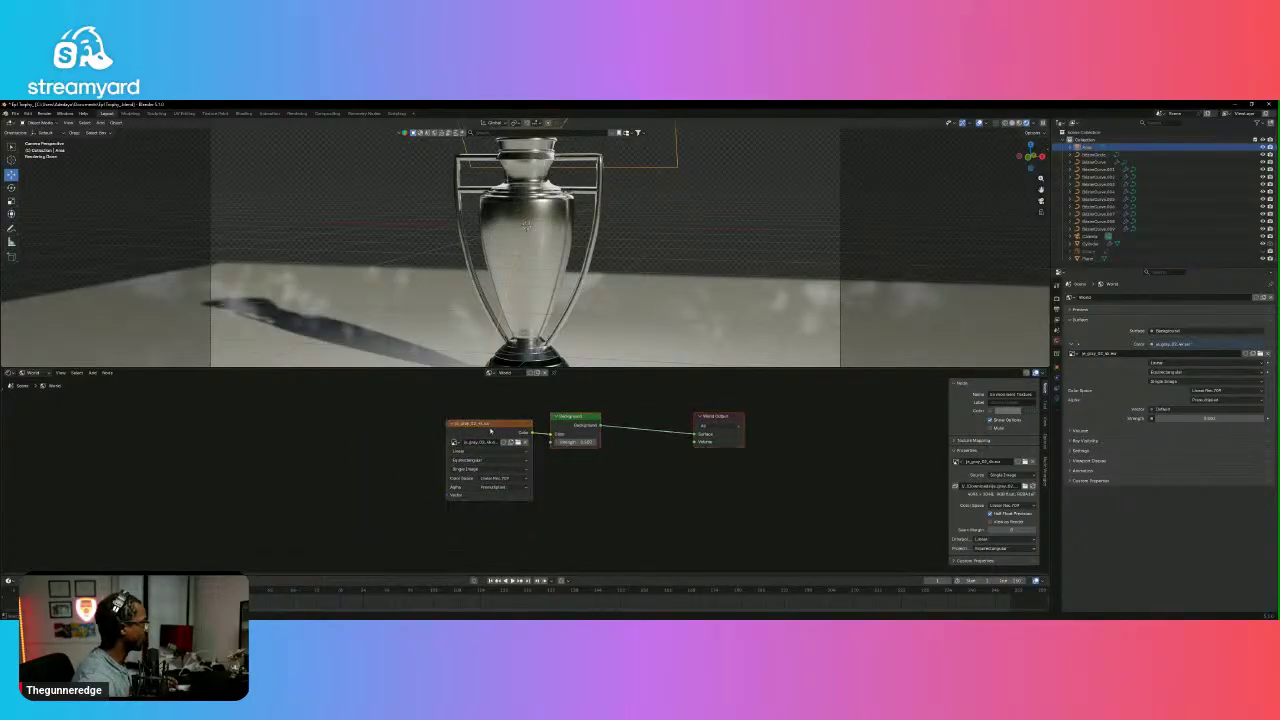
Add Mapping and Texture Coordinate nodes to the environment texture and adjust the mapping's Z rotation so the trophy's shadow falls toward the camera.
left_click(489, 425)
key("ctrl+t")
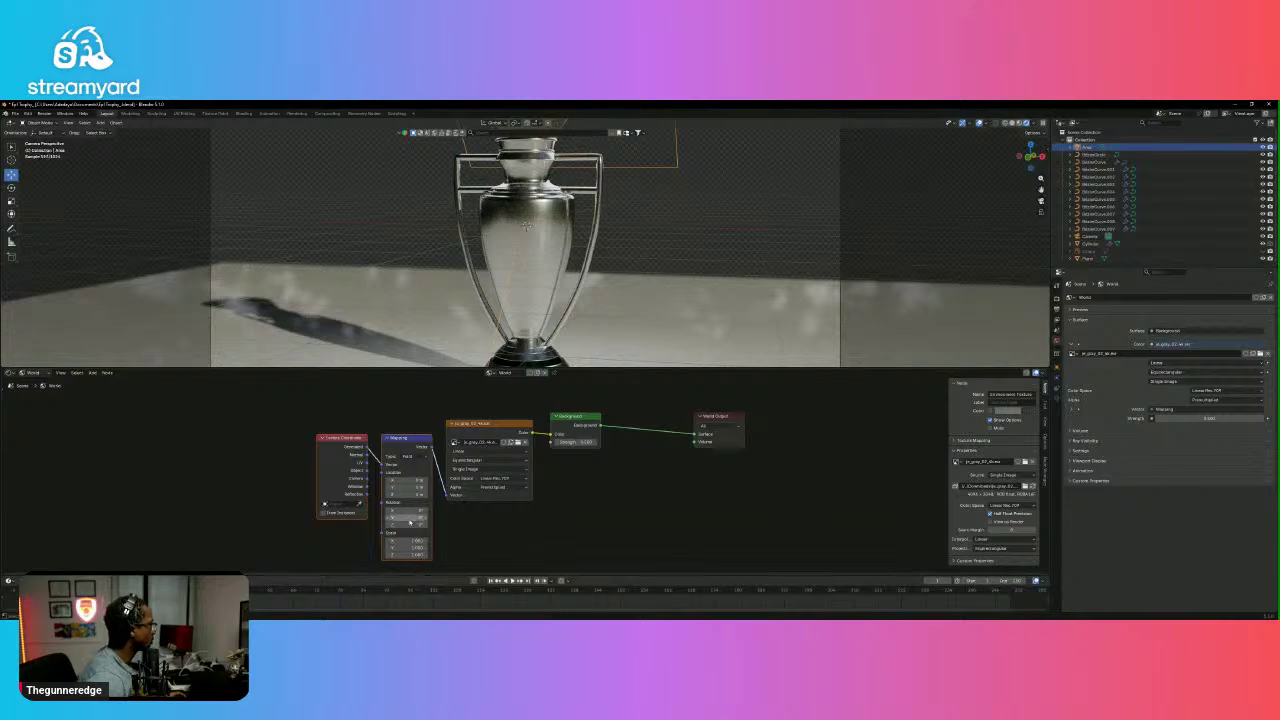
left_click_drag(405, 524, 490, 524)
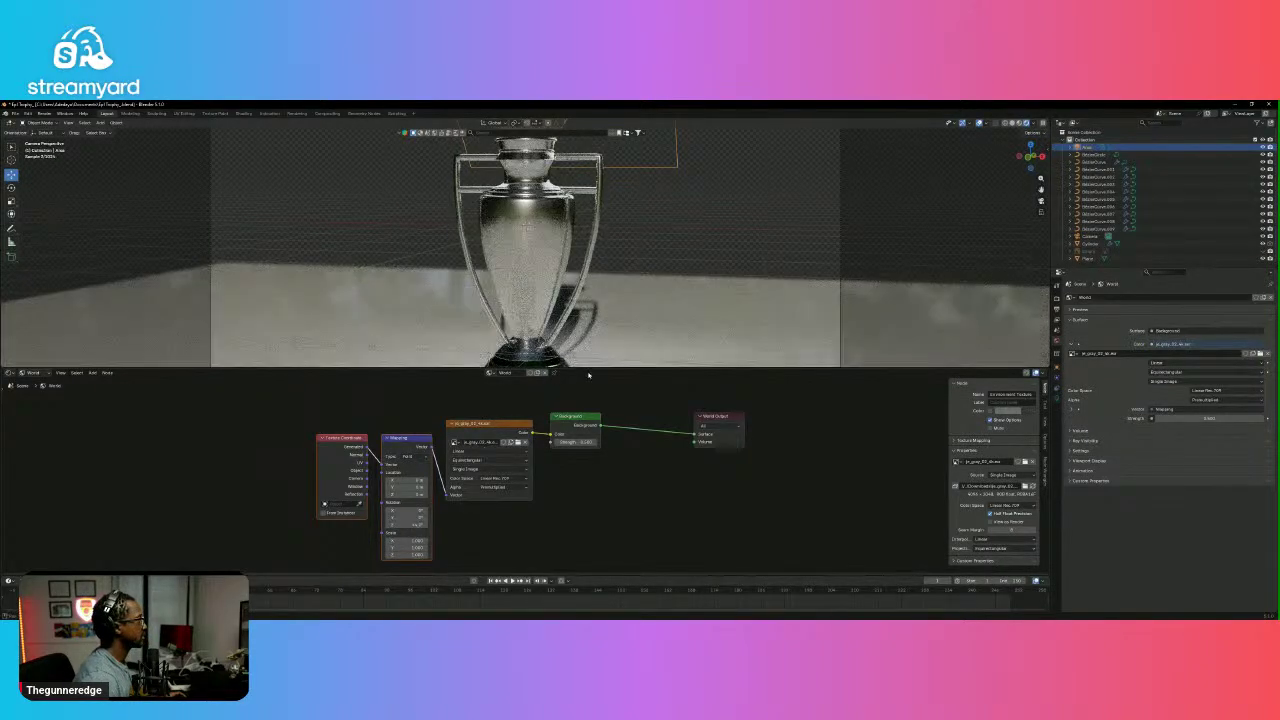
scroll(606, 356, "up", 2)
scroll(606, 356, "down", 3)
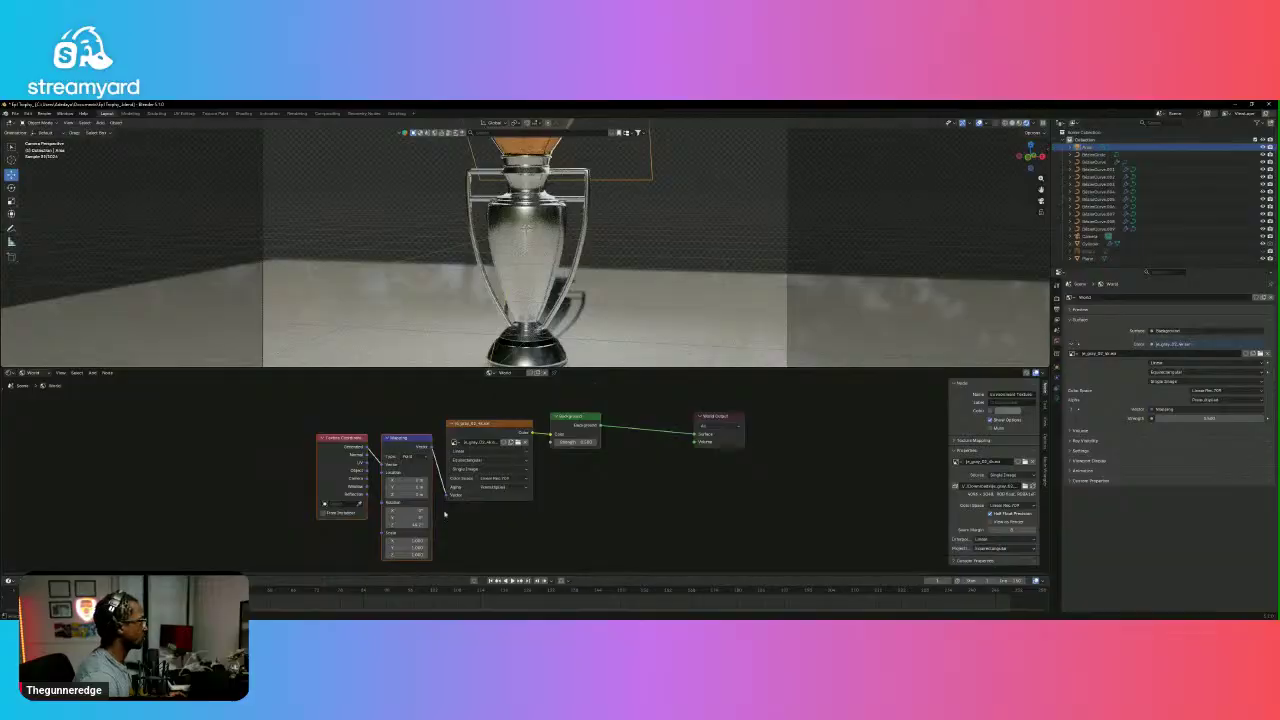
left_click_drag(405, 524, 352, 524)
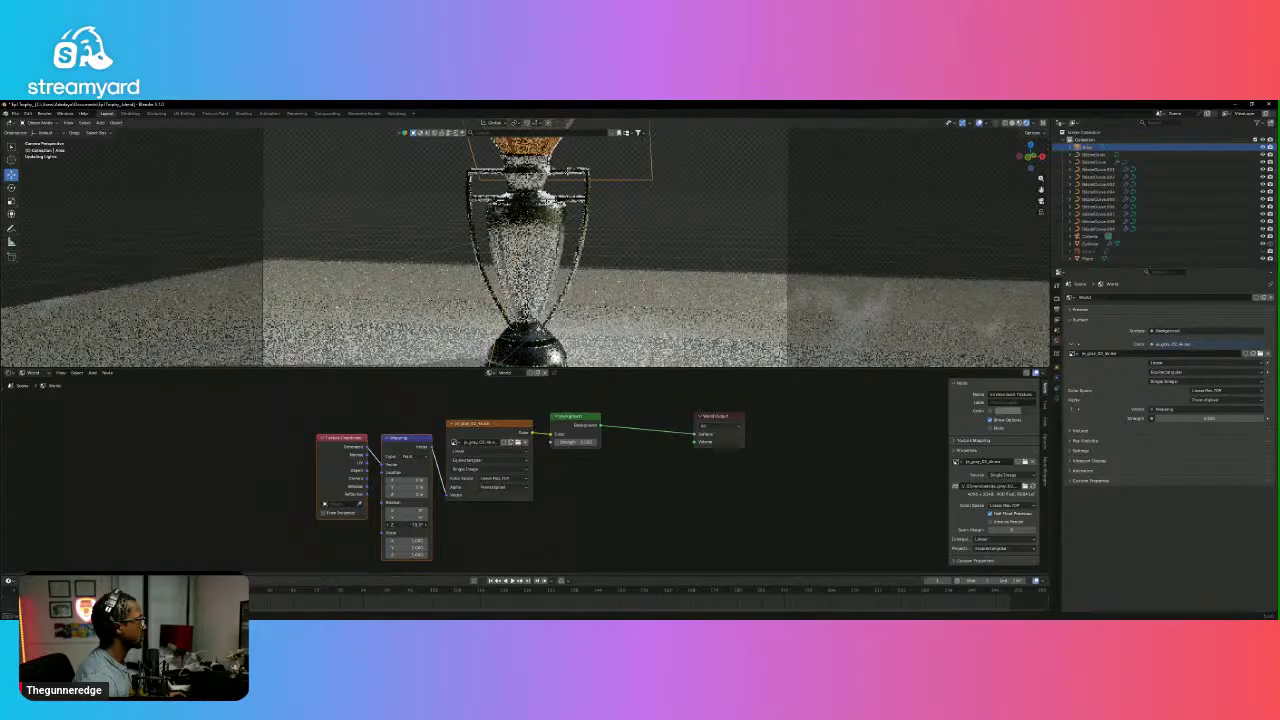
scroll(639, 325, "down", 3)
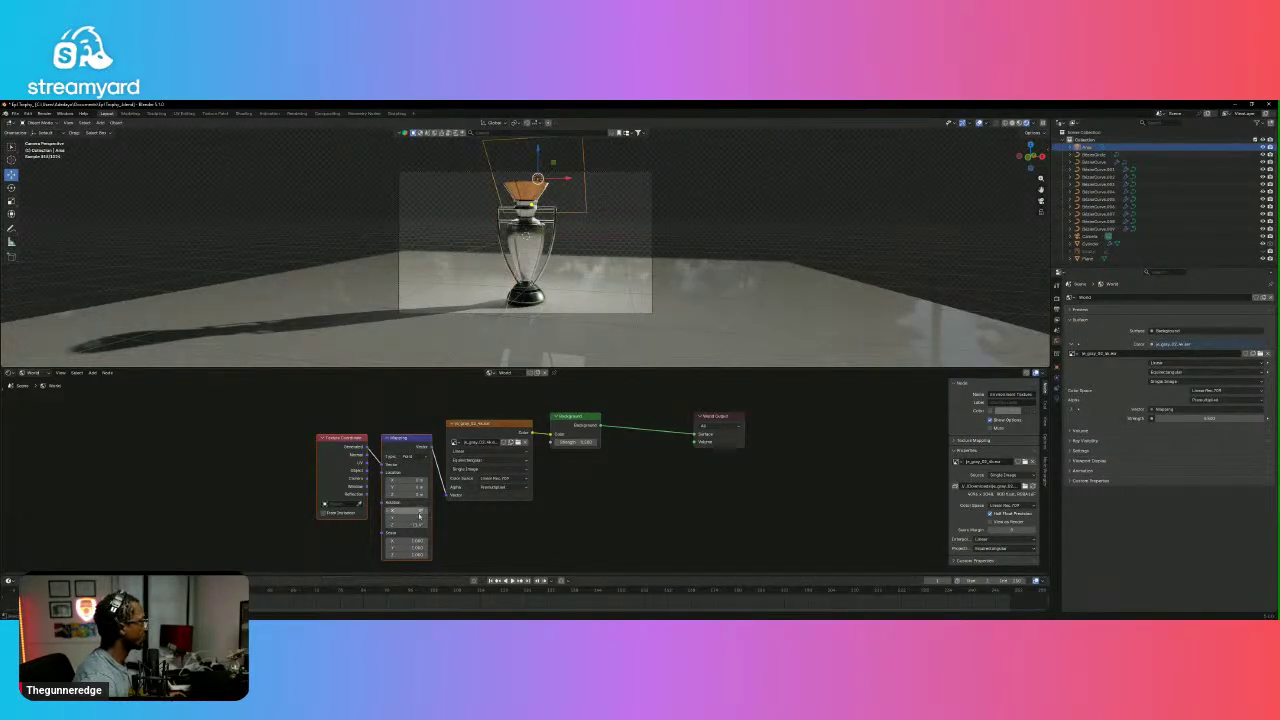
left_click_drag(406, 524, 371, 524)
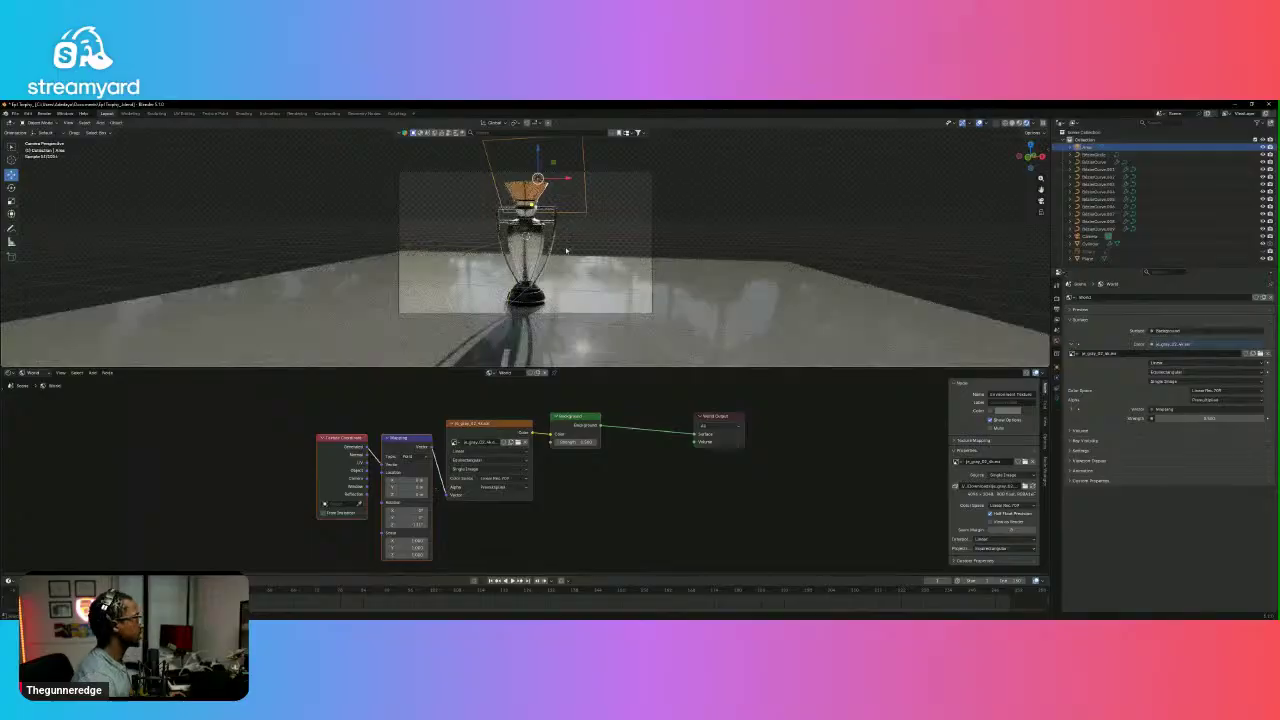
Join the Shader Editor area into the 3D viewport and frame the camera view closely on the trophy.
right_click(601, 368)
left_click(595, 394)
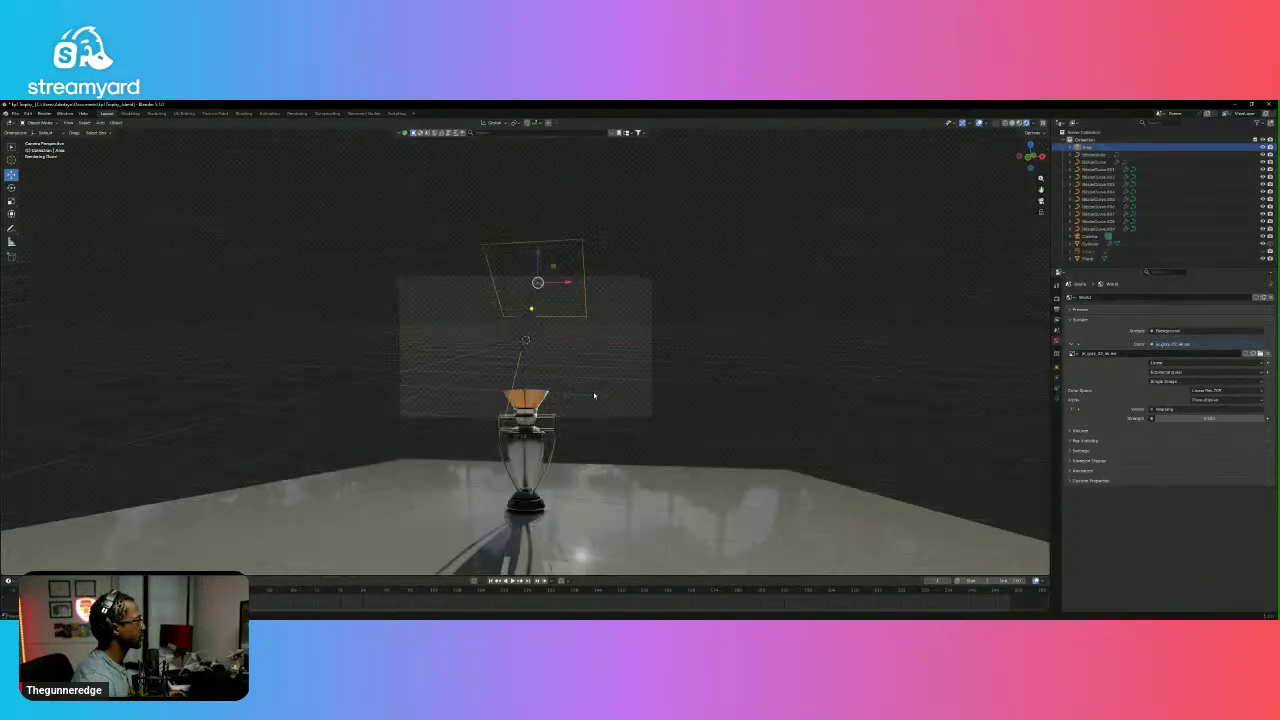
scroll(609, 413, "up", 6)
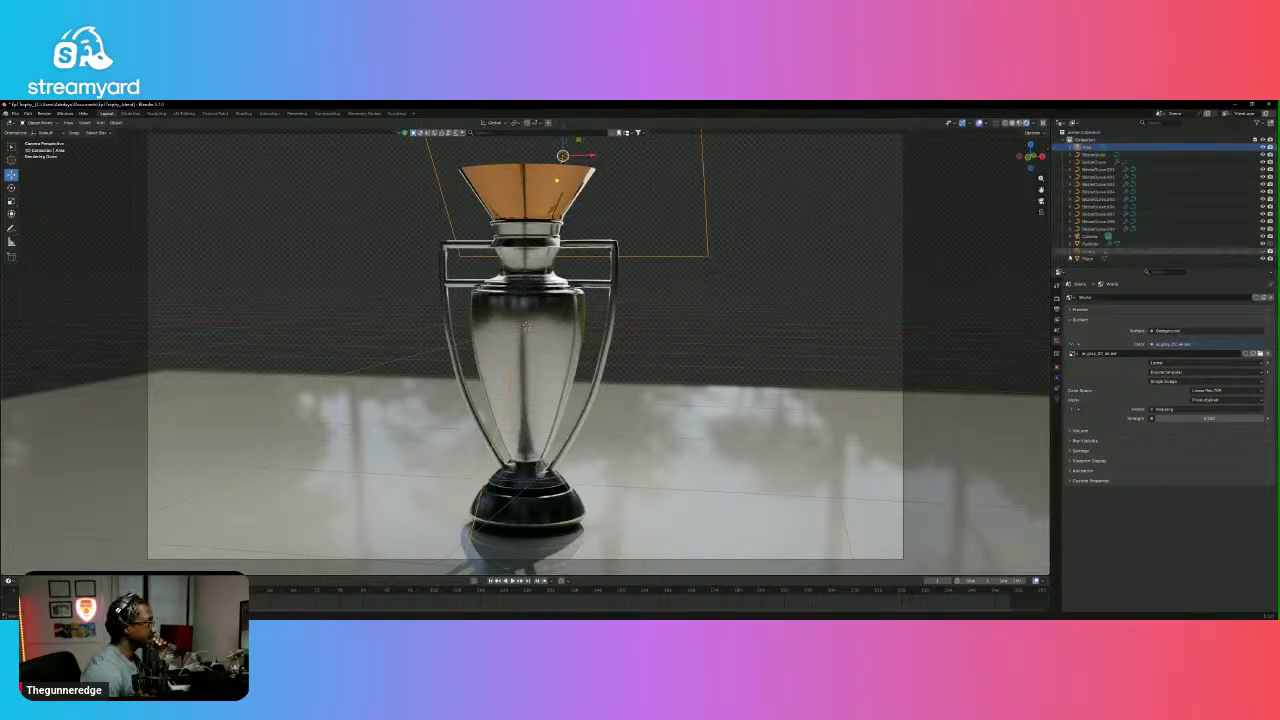
Show the reference image and hide the wide cylinder around the trophy's crown in the viewport.
left_click(1263, 252)
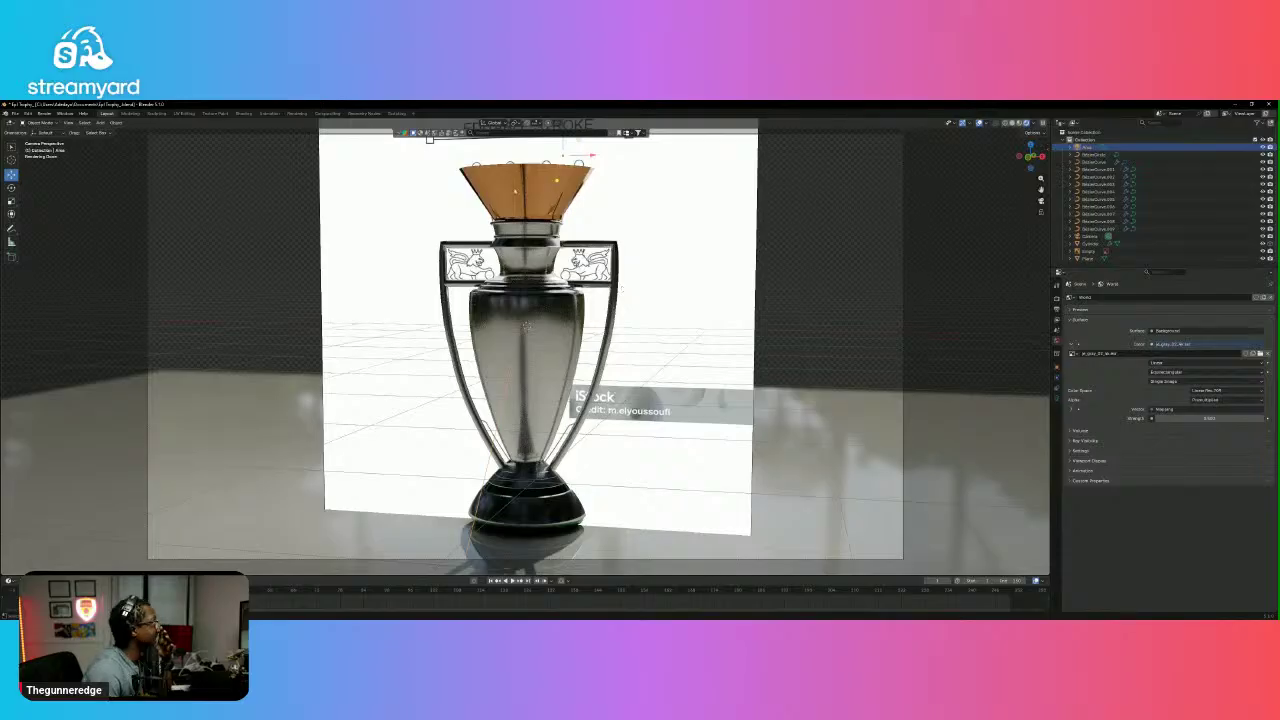
left_click(537, 190)
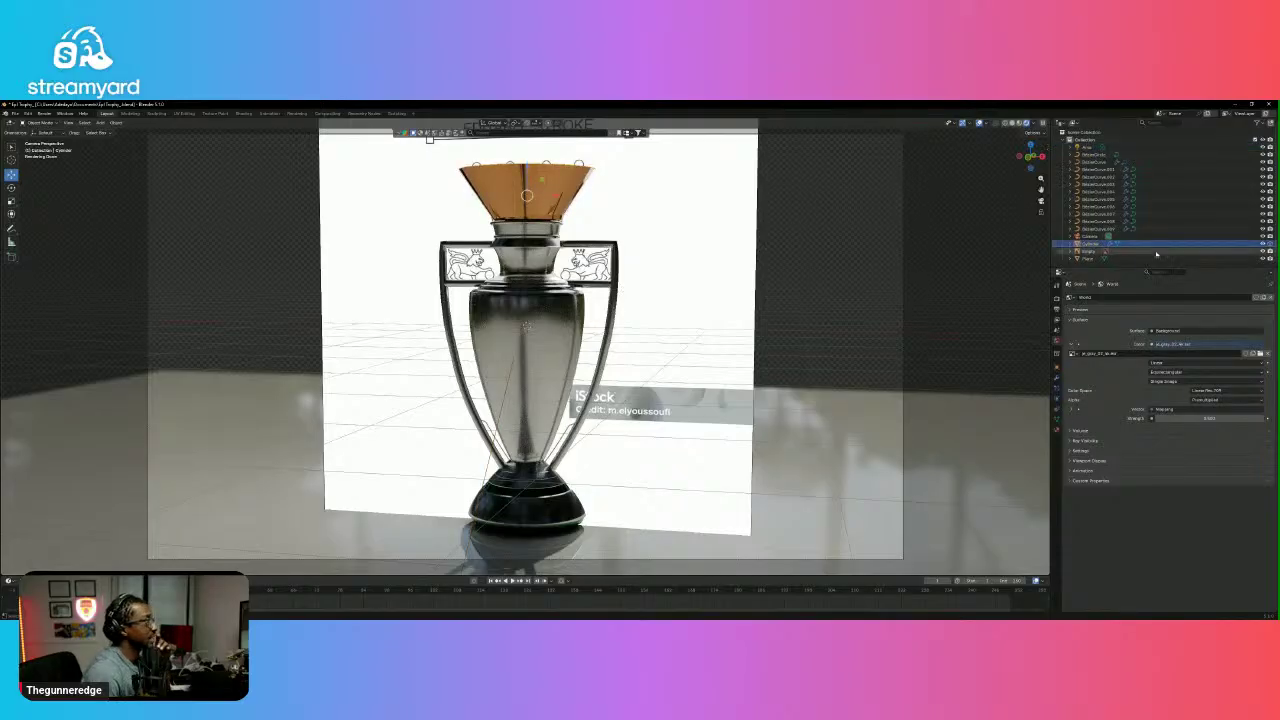
left_click(1263, 244)
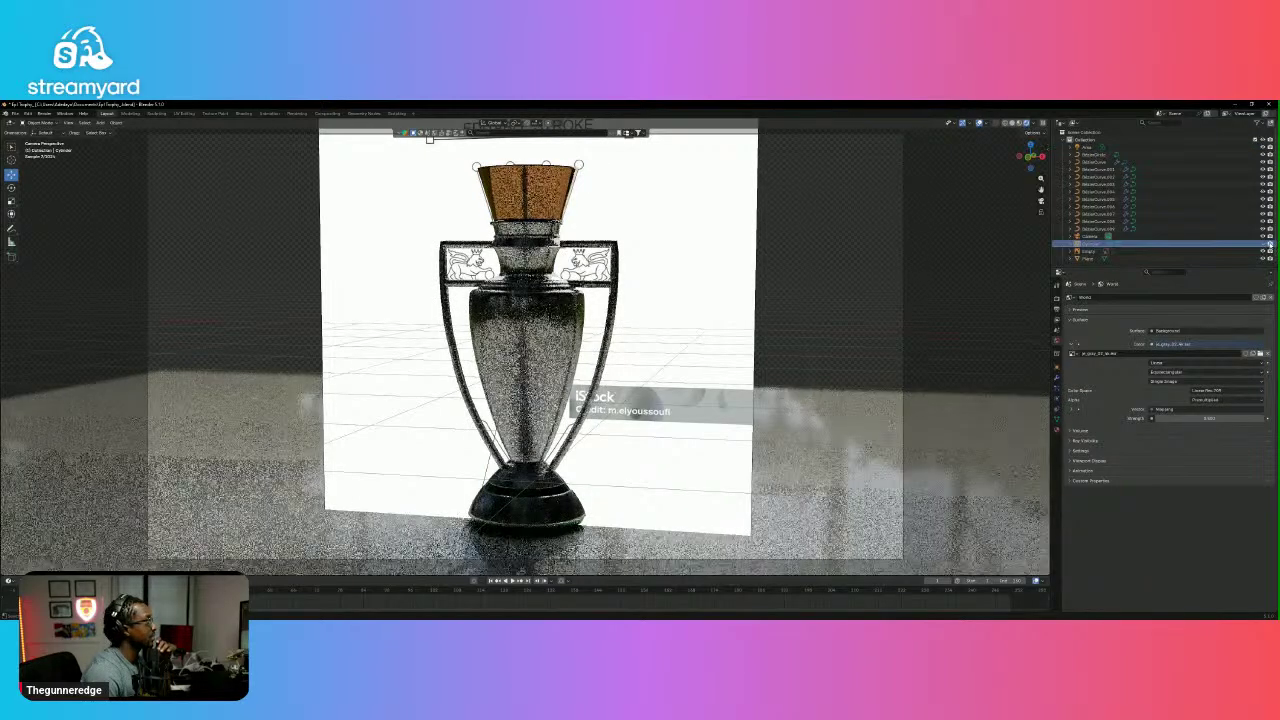
Select the orange crown curve and check its Screw modifier by toggling the viewport display off and on.
left_click(527, 186)
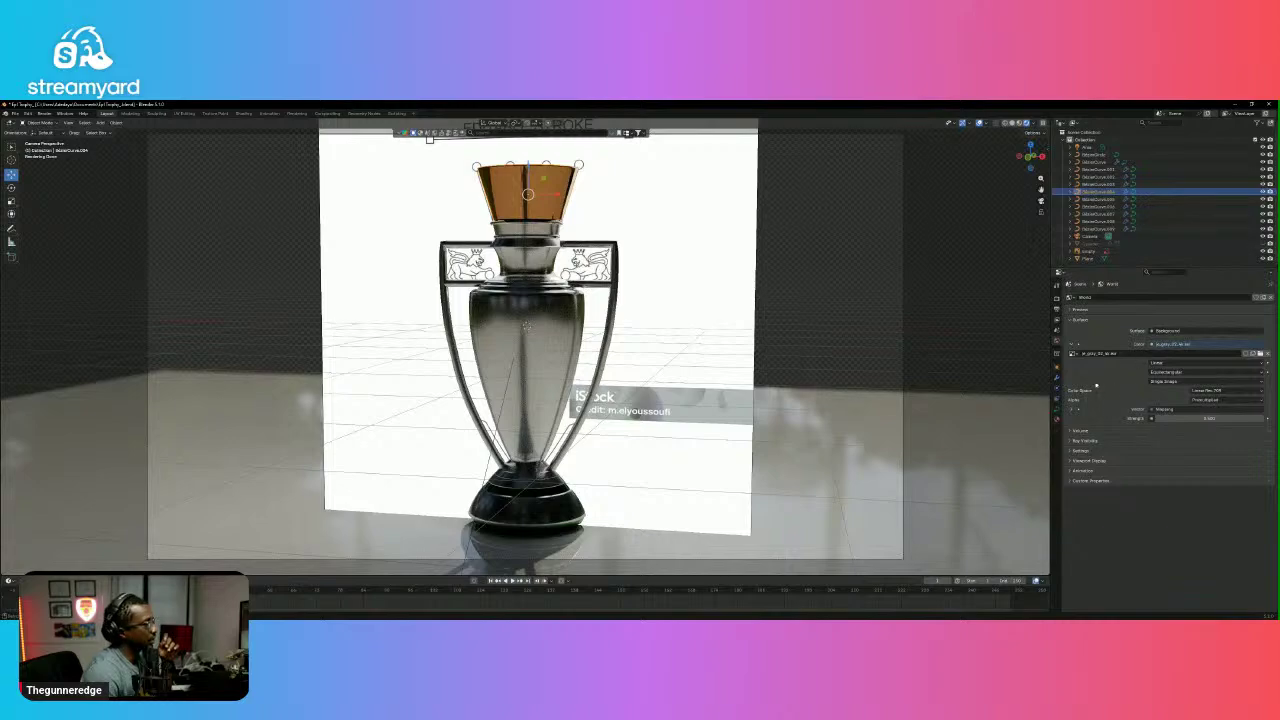
left_click(1057, 376)
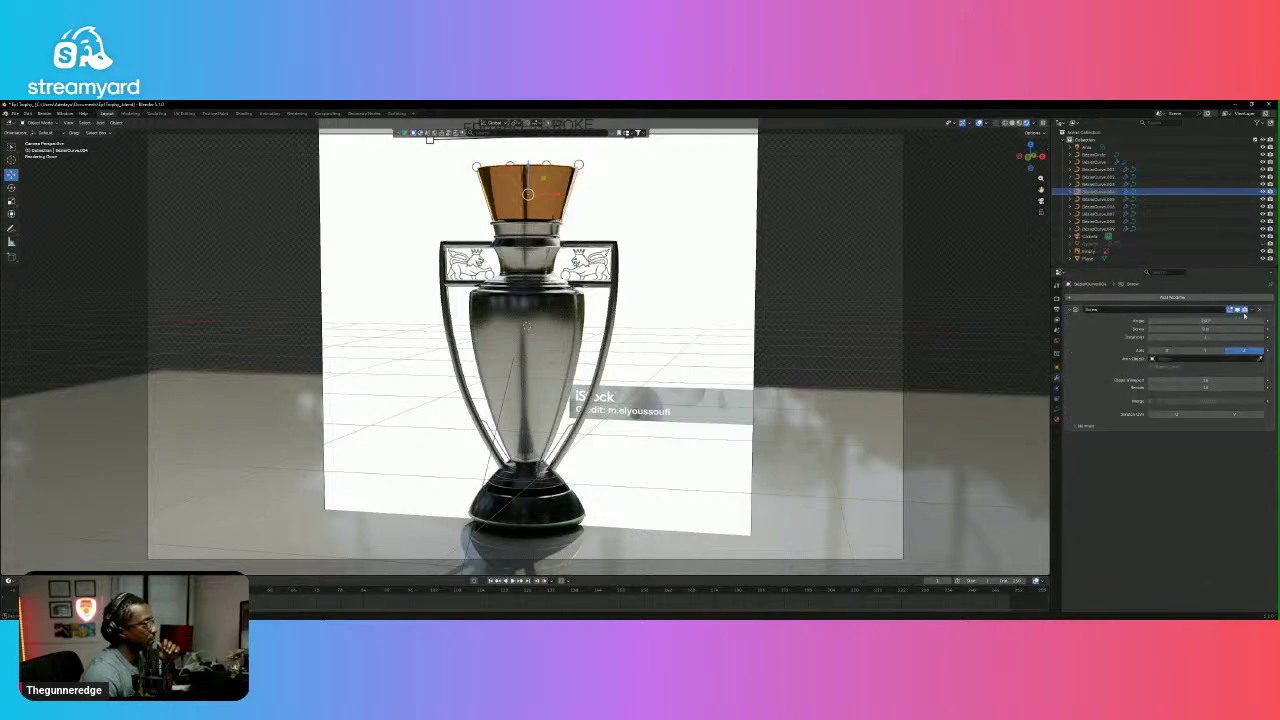
left_click(1245, 312)
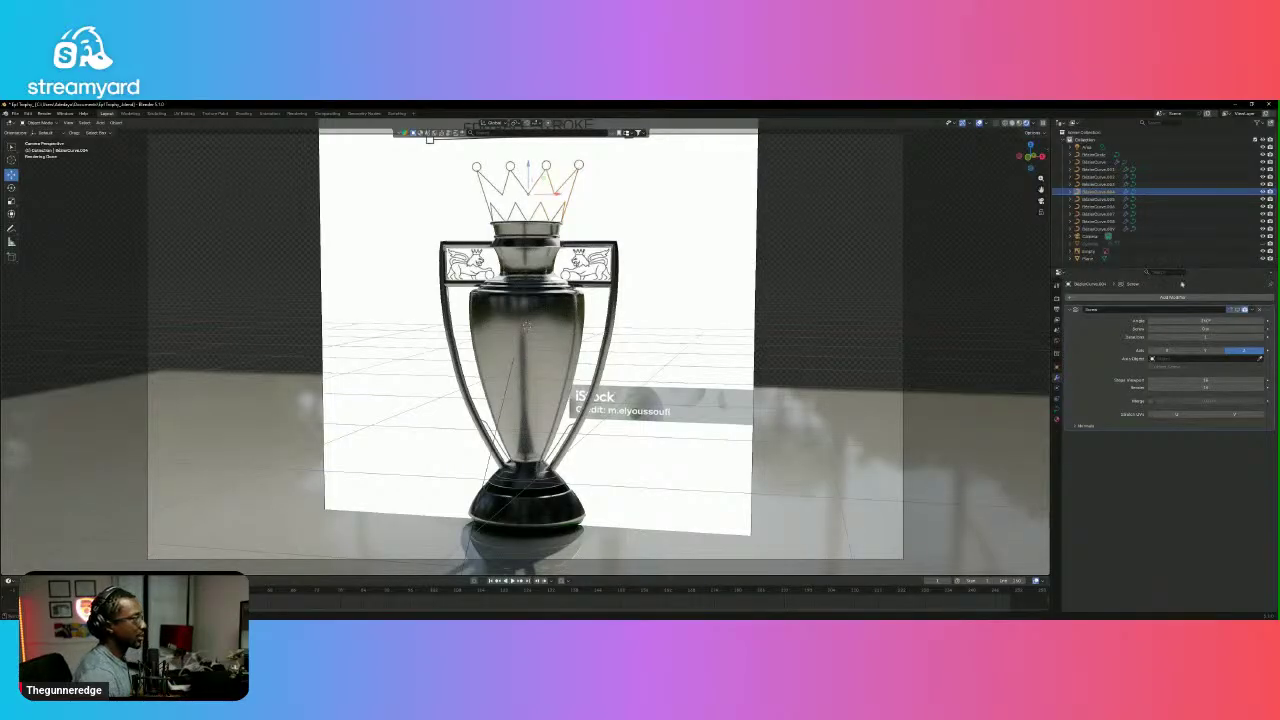
left_click(1237, 310)
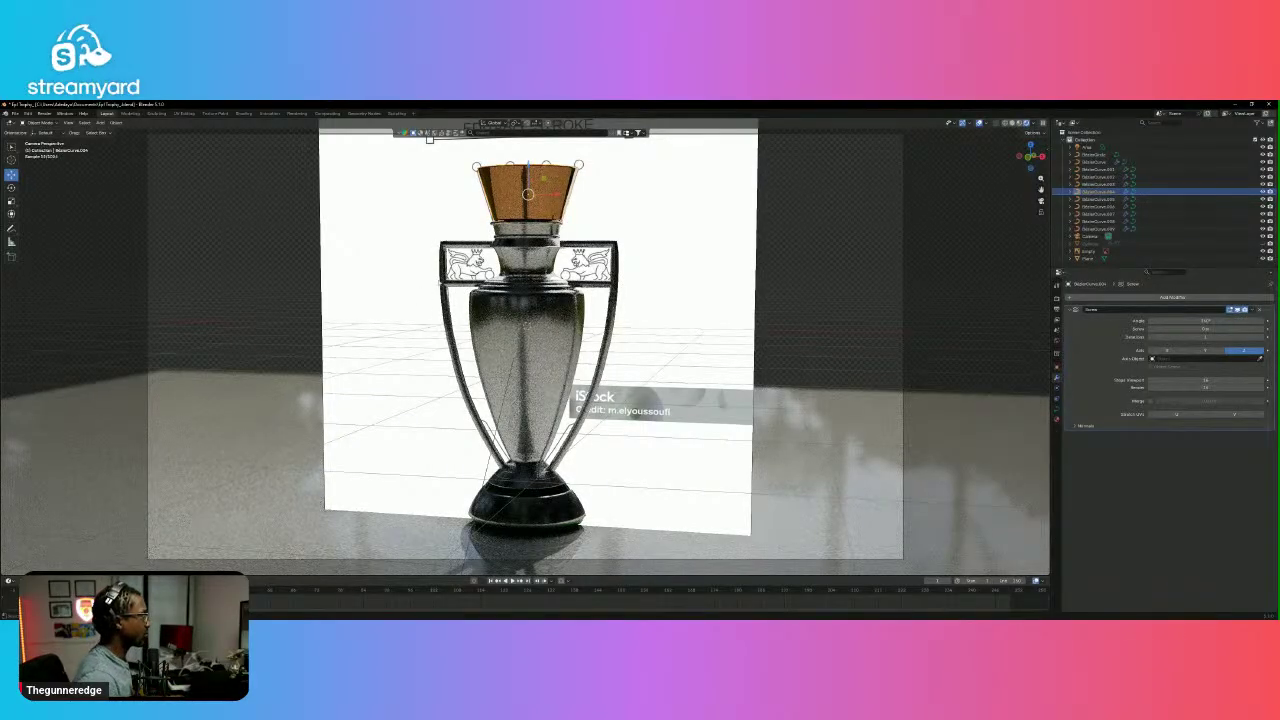
Hide the reference image again and return to the camera view.
mouse_move(686, 326)
middle_mouse_down()
mouse_move(637, 334)
mouse_move(680, 320)
middle_mouse_up()
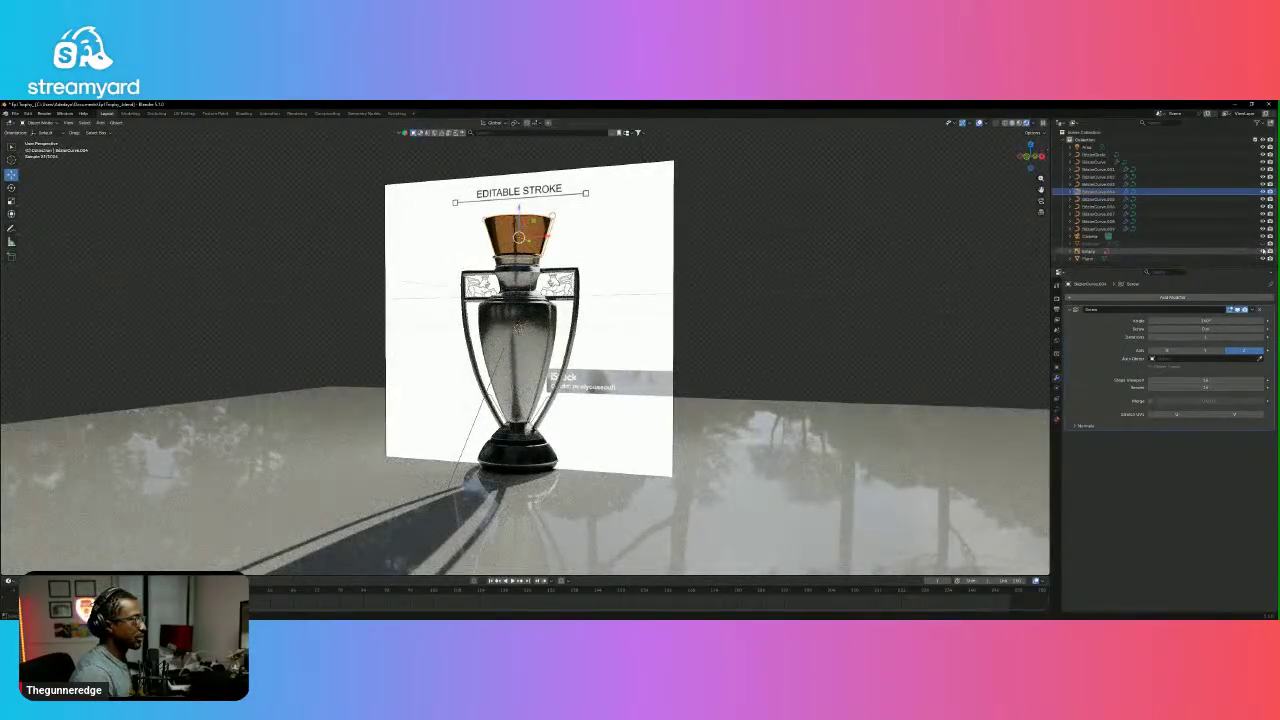
left_click(1262, 251)
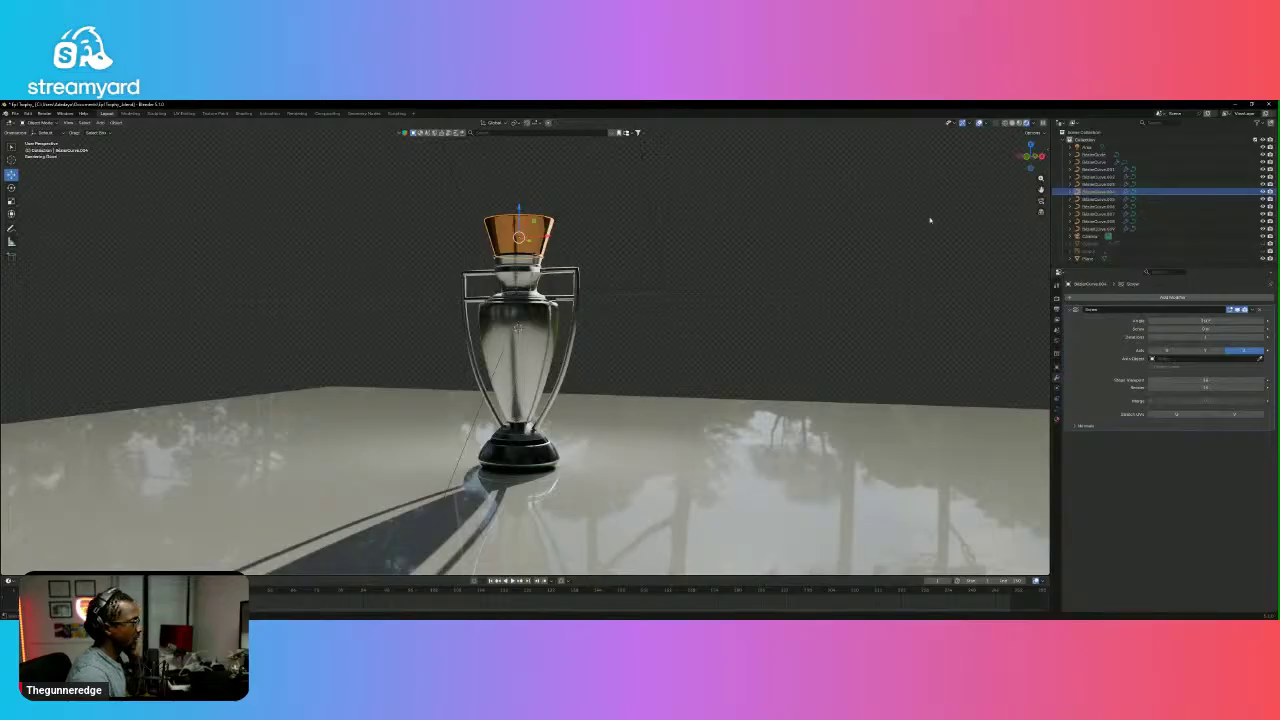
left_click(1041, 200)
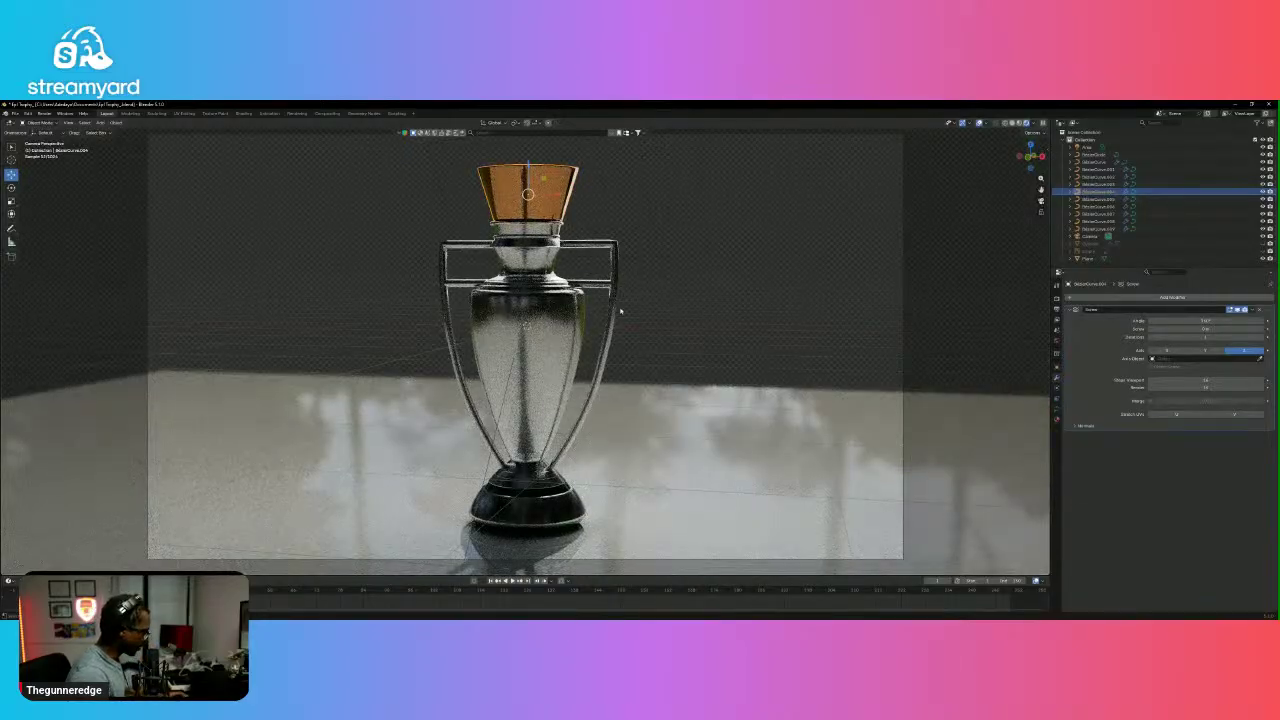
Set the final render's maximum samples to 100 and toggle viewport denoising on and off.
left_click(44, 113)
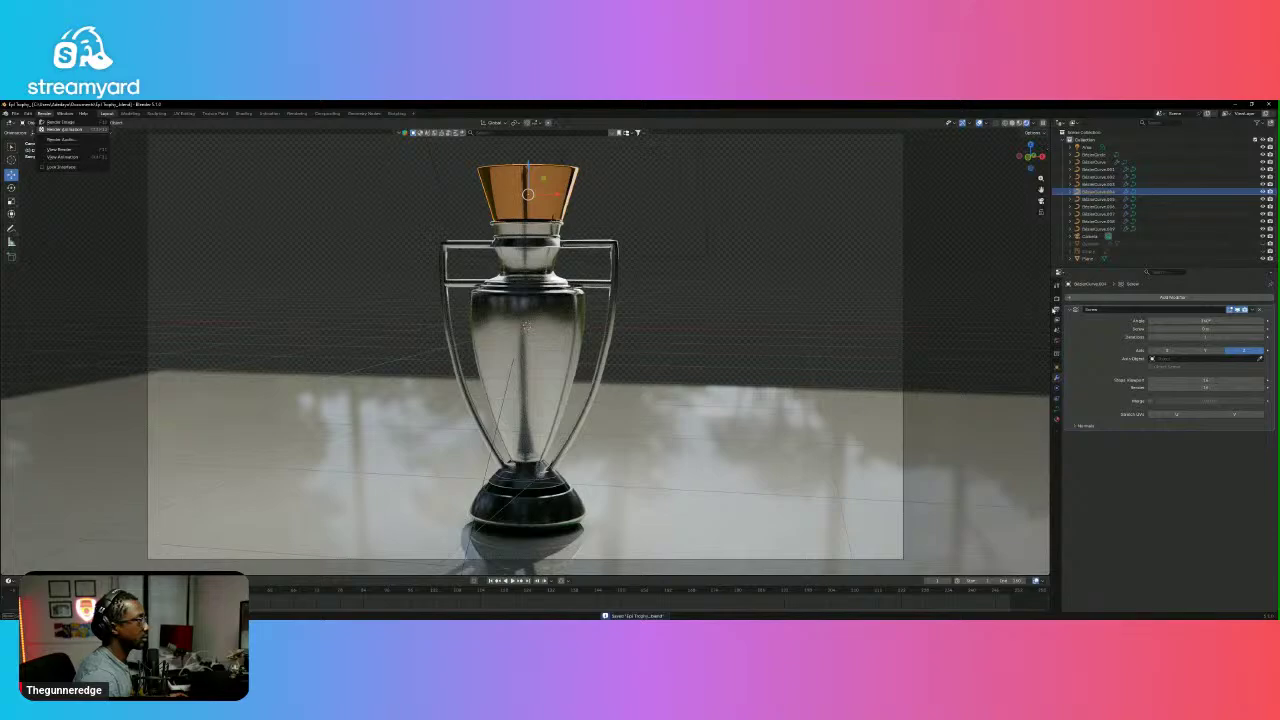
left_click(1057, 311)
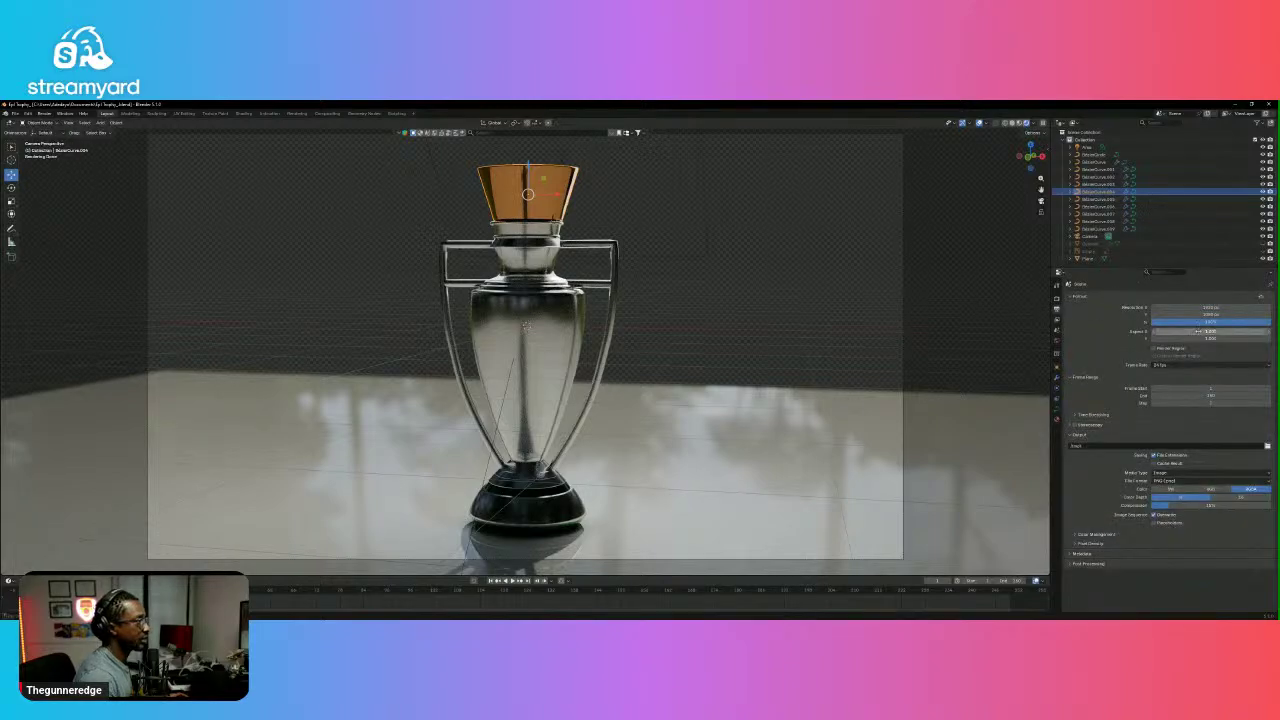
left_click(1057, 297)
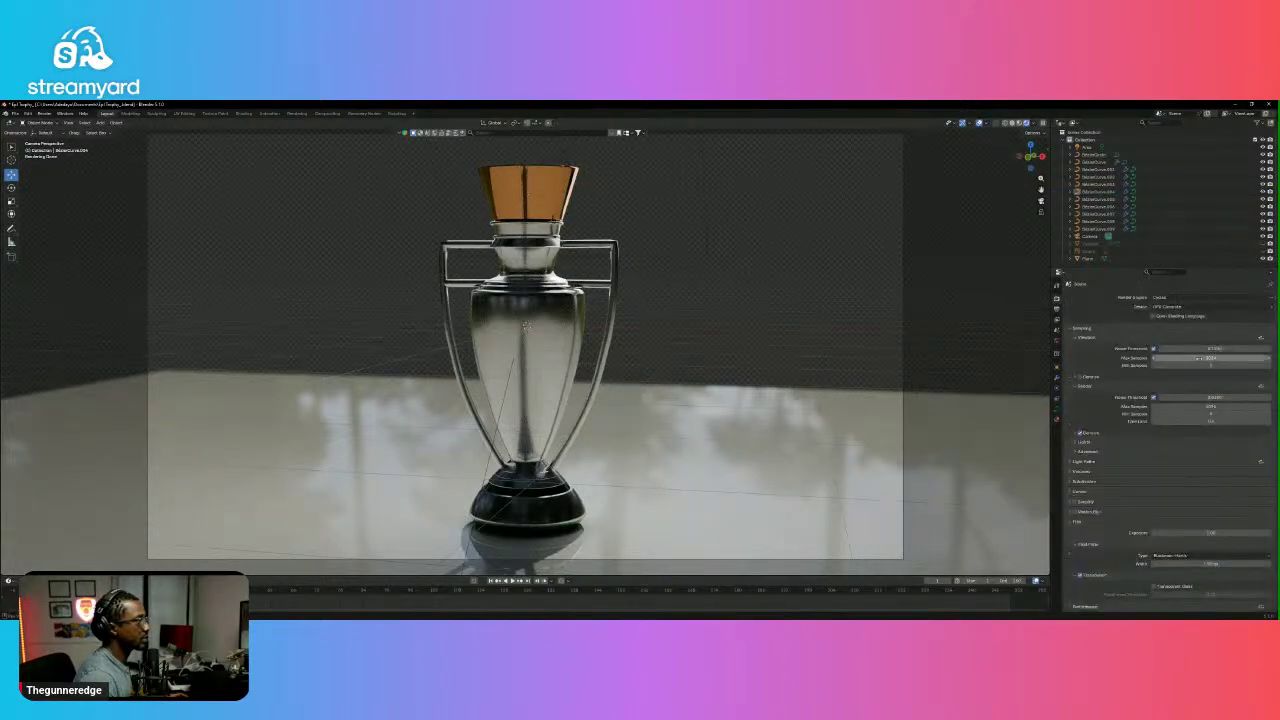
left_click(1226, 406)
type("10")
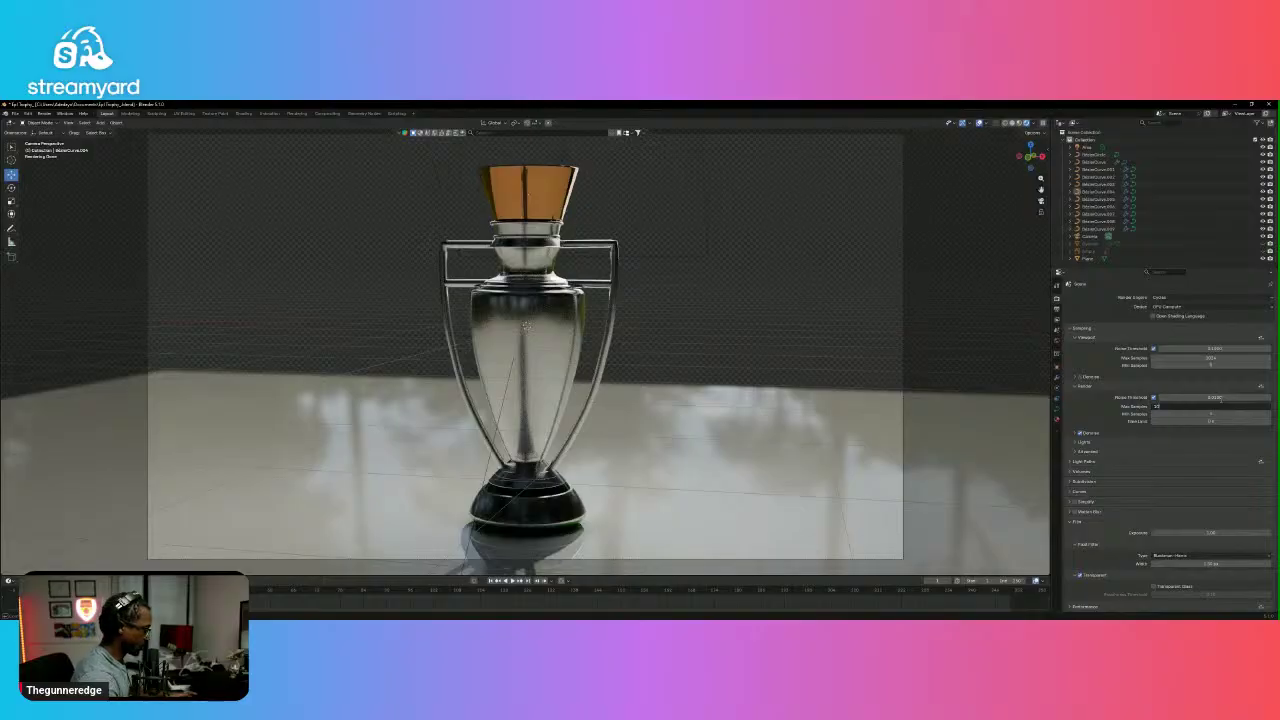
type("0")
key("Return")
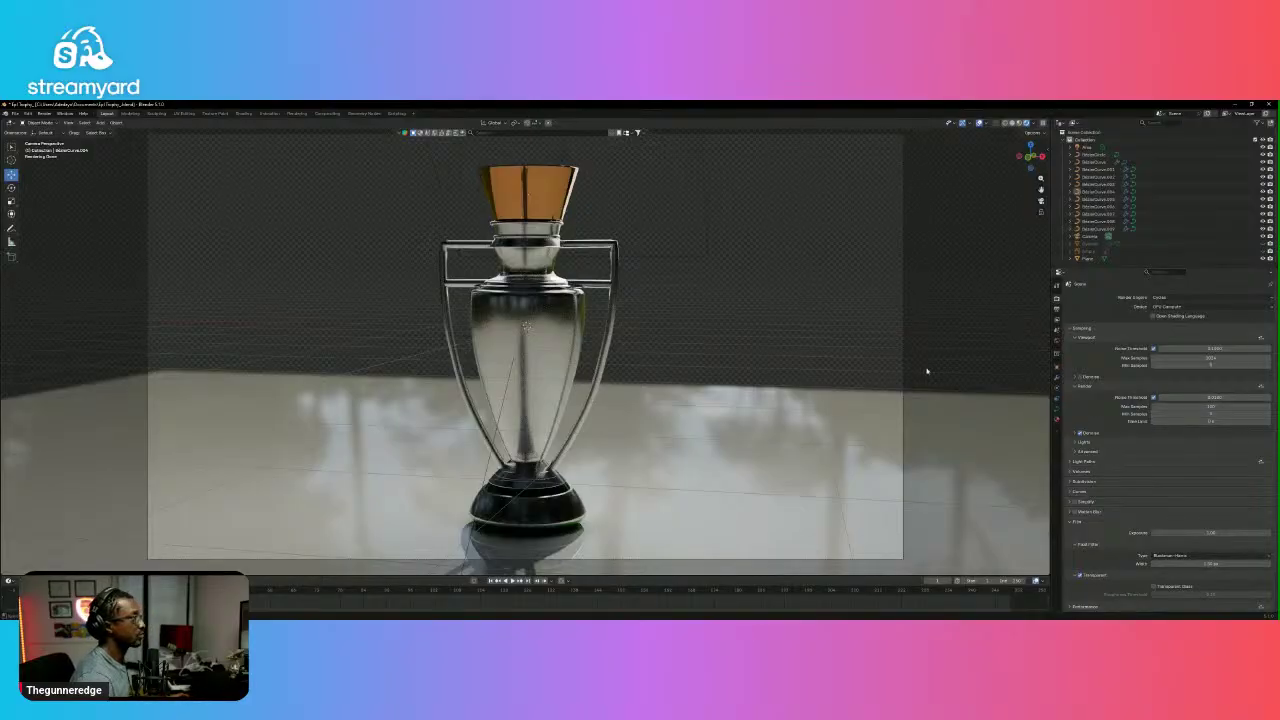
left_click(1081, 377)
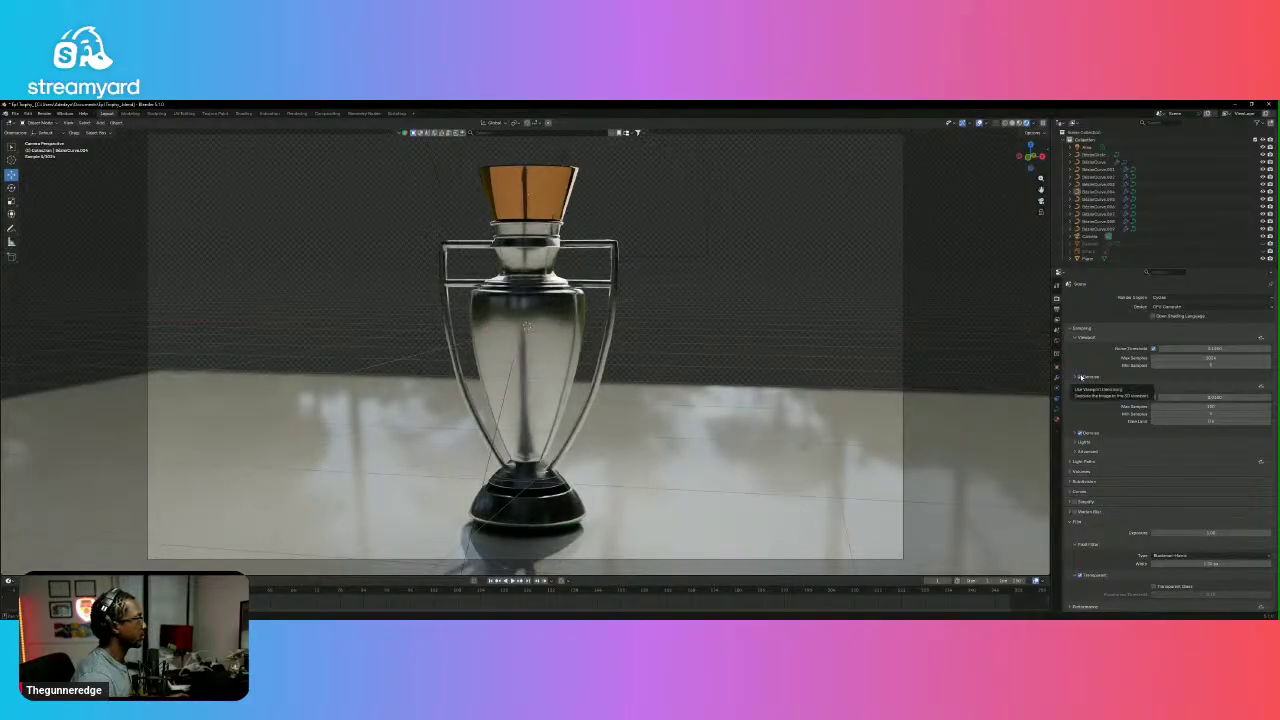
left_click(1081, 377)
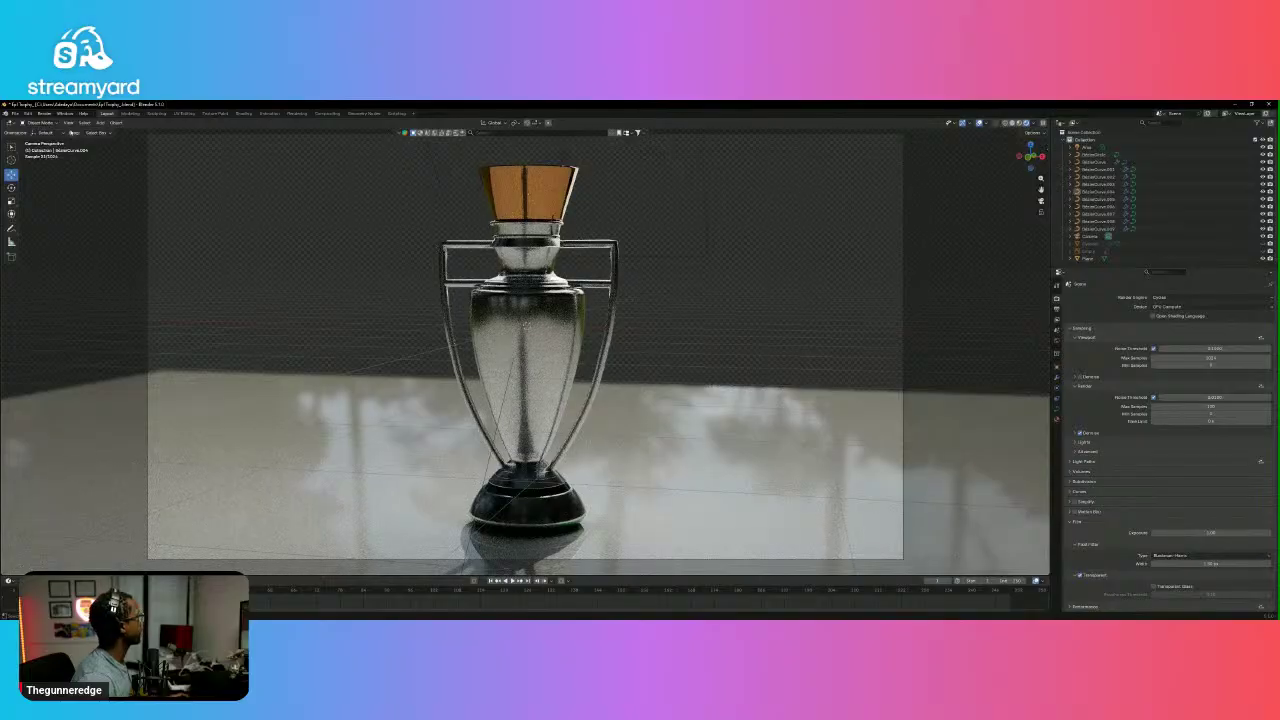
Render the still image and exclude the hidden cylinder from renders, saving the file.
left_click(44, 113)
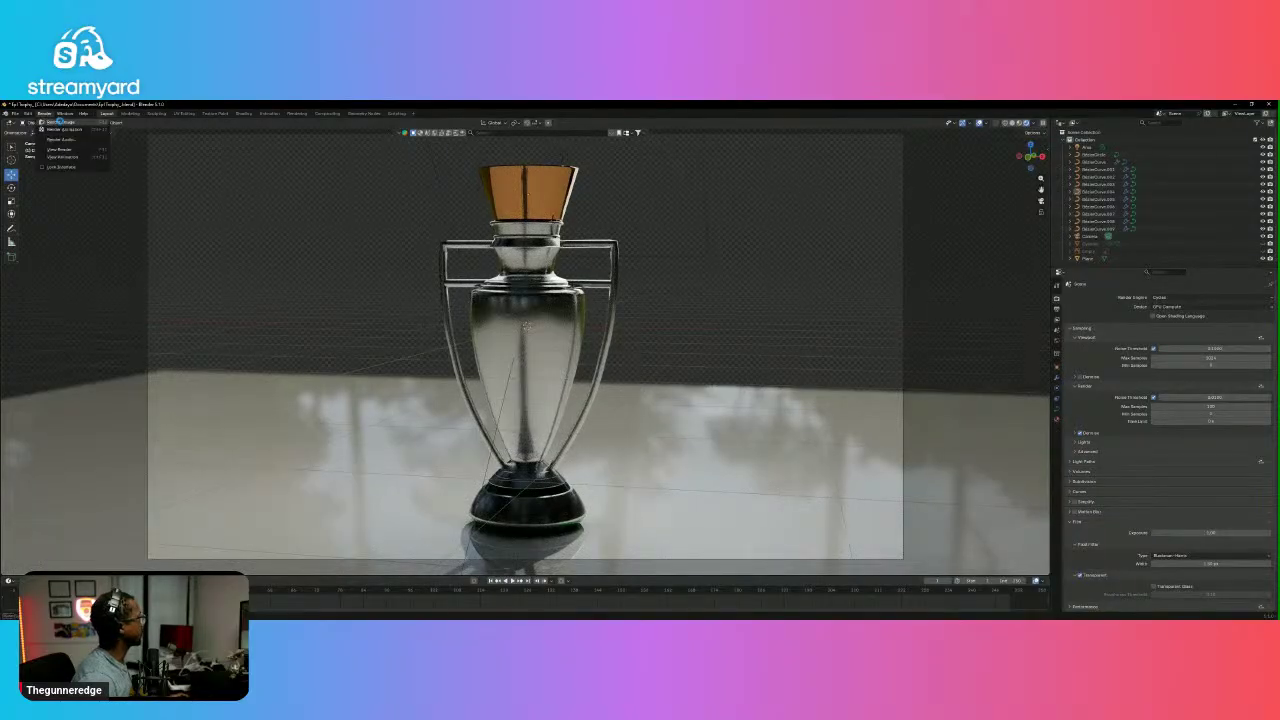
left_click(58, 121)
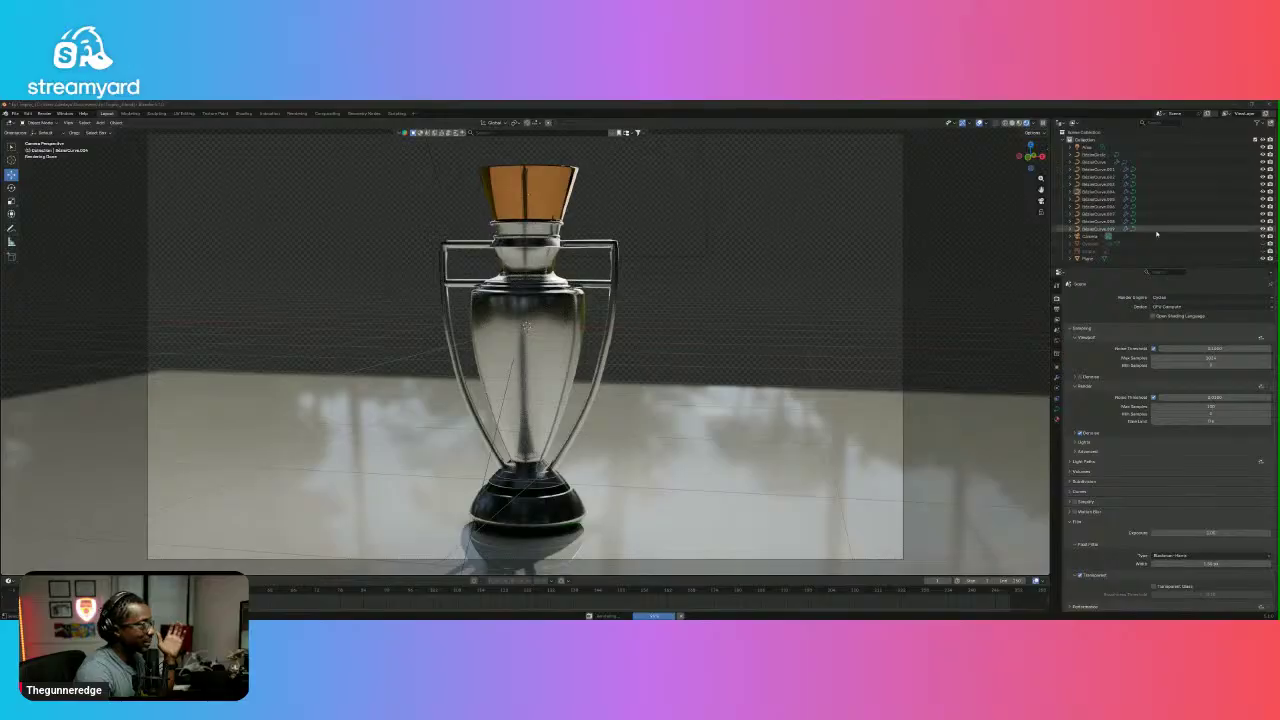
left_click(1270, 245)
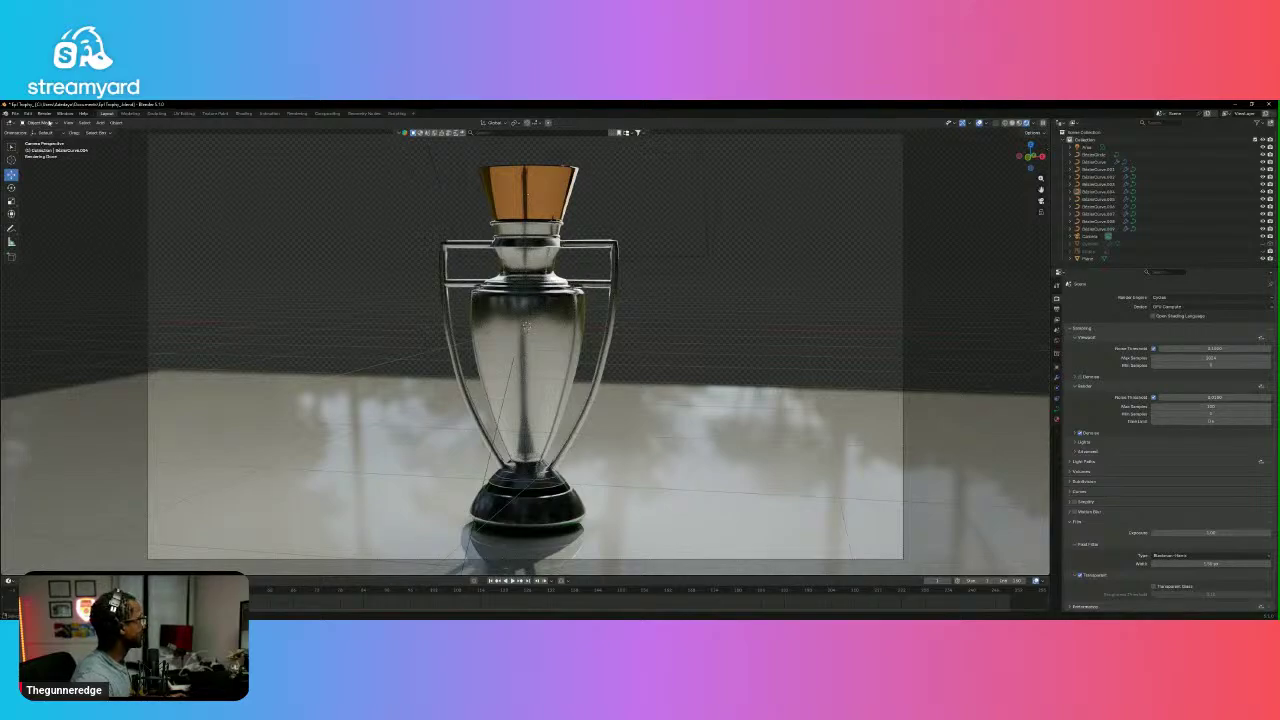
key("ctrl+s")
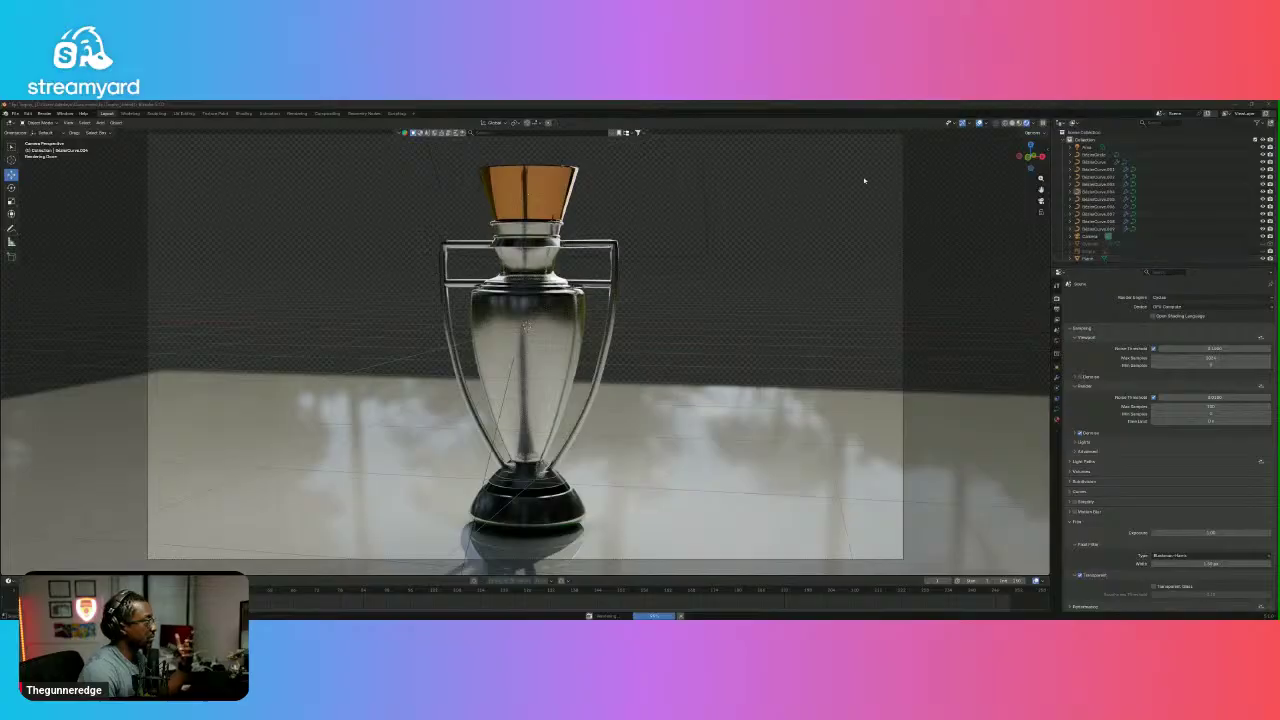
Show the reference image and compare the trophy with it in front orthographic view using Wireframe shading.
left_click(1126, 220)
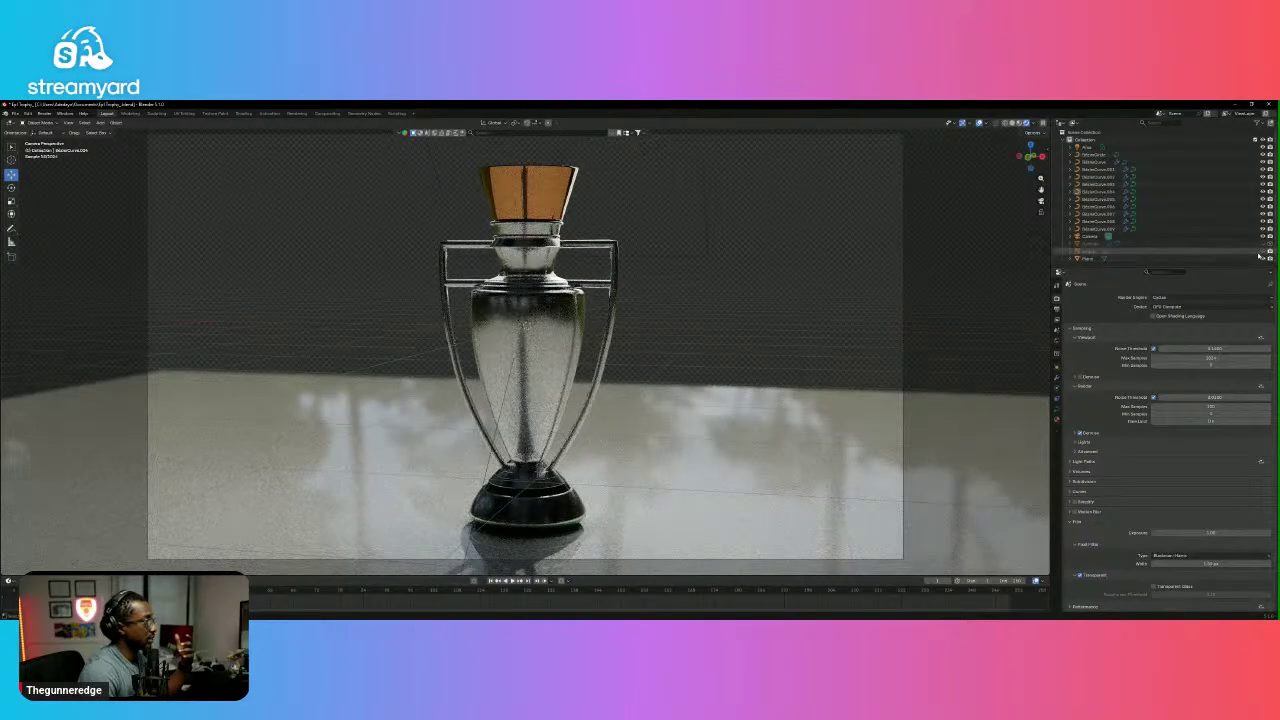
left_click(1263, 252)
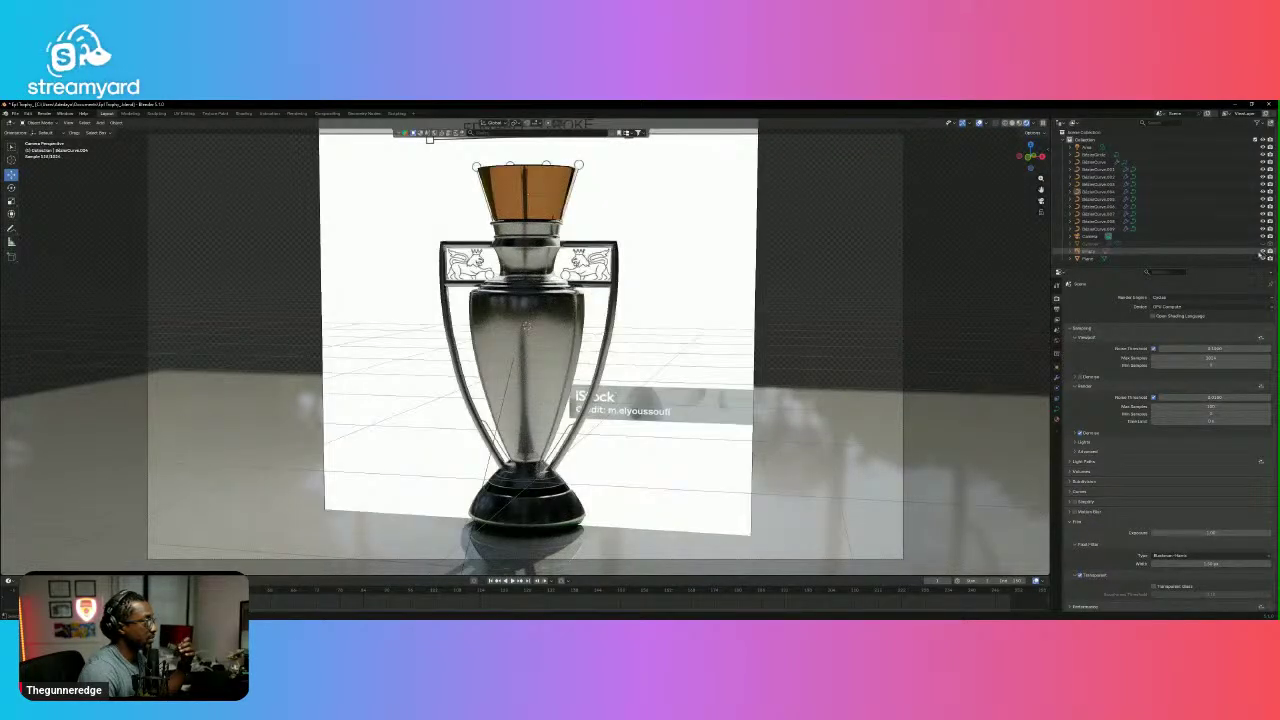
left_click(1030, 158)
scroll(590, 310, "up", 4)
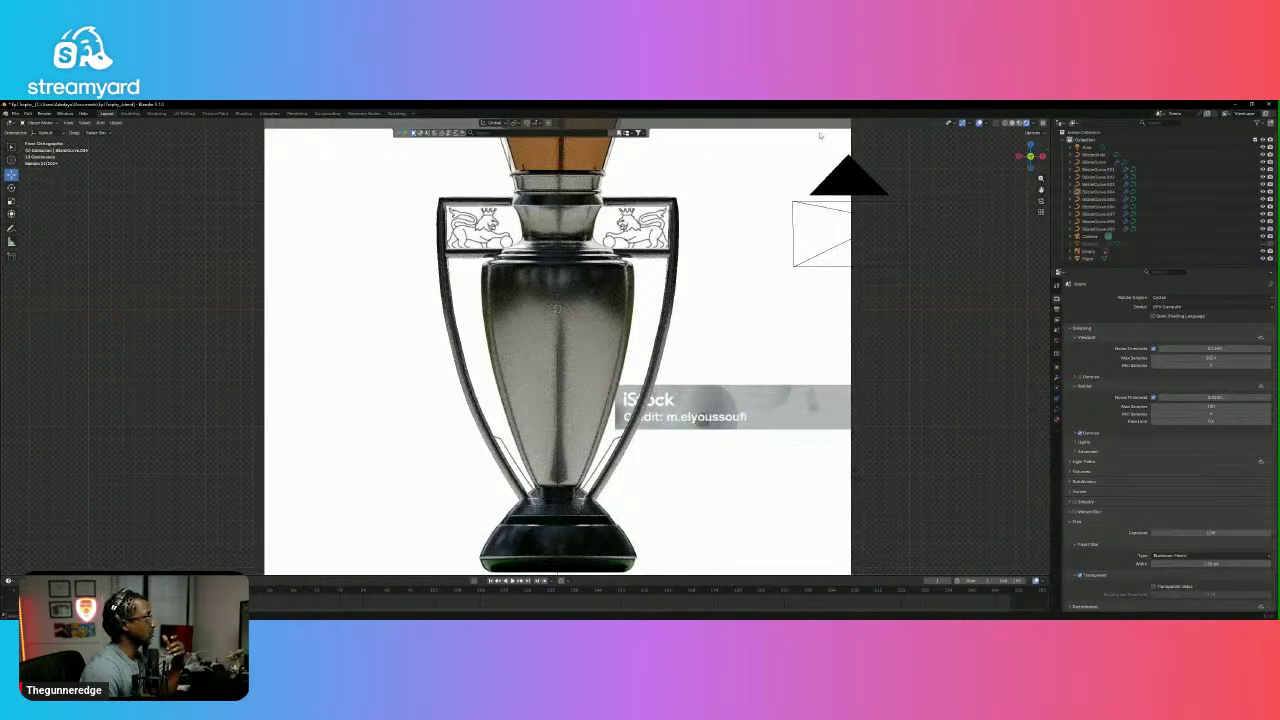
left_click(1005, 124)
scroll(623, 345, "up", 3)
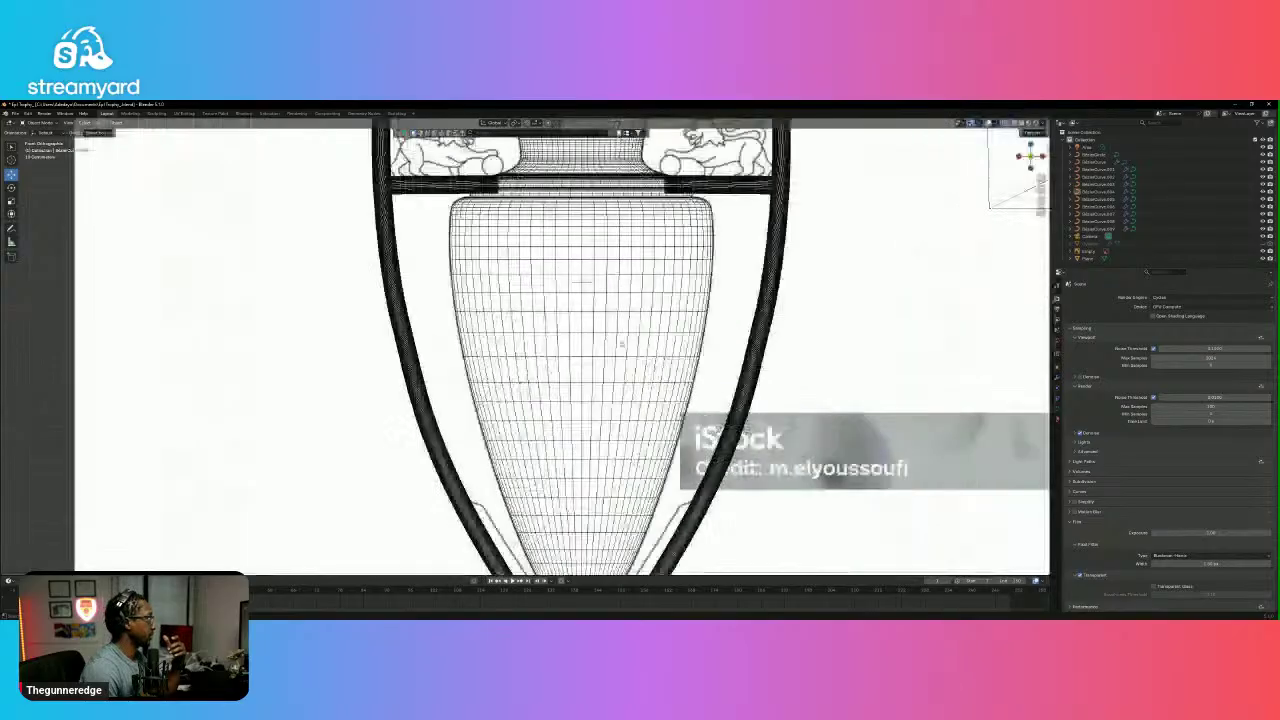
scroll(625, 346, "down", 5)
scroll(625, 346, "up", 4)
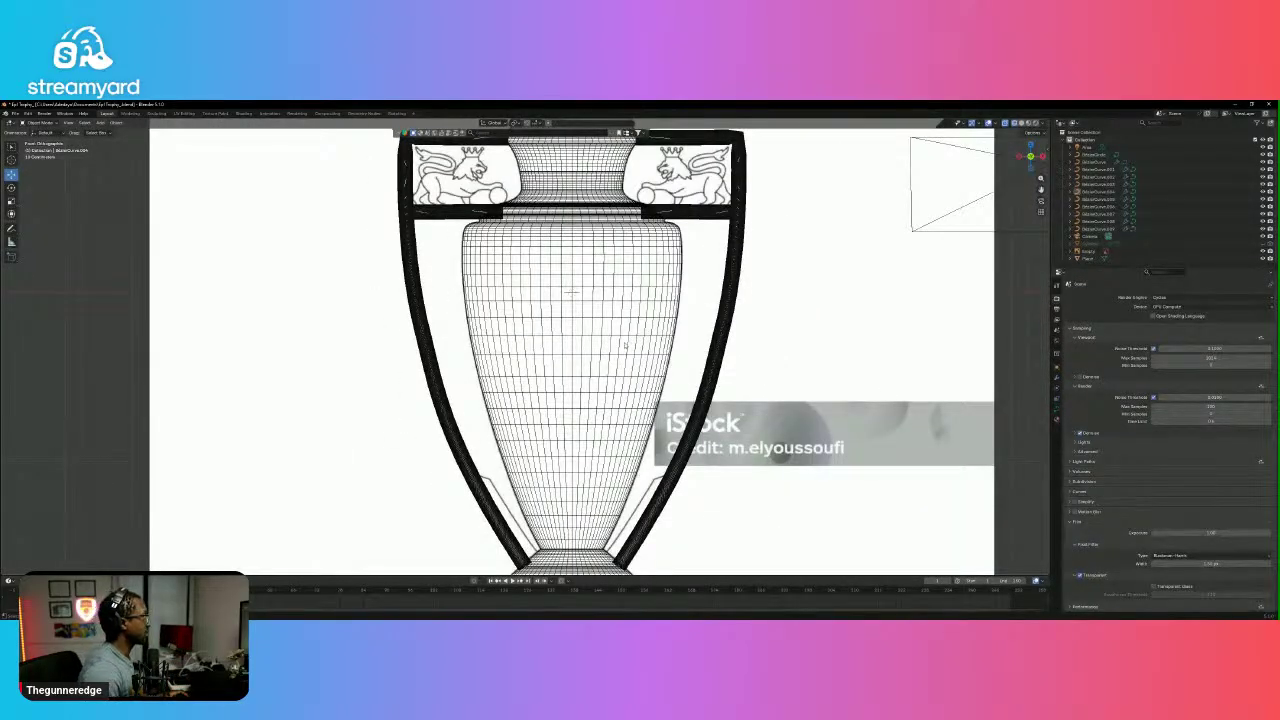
scroll(625, 345, "down", 2)
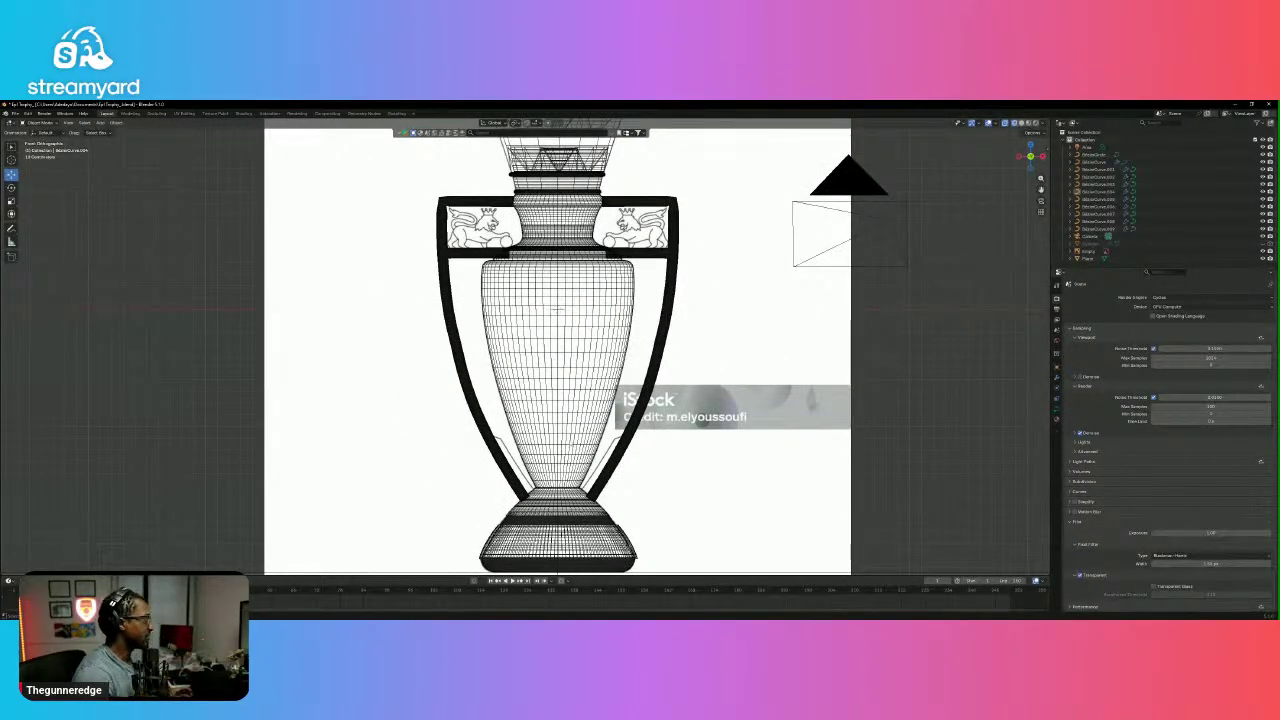
Select the trophy's curved side handles and examine where they meet the base against the reference drawing.
scroll(627, 444, "up", 3)
left_click(725, 548)
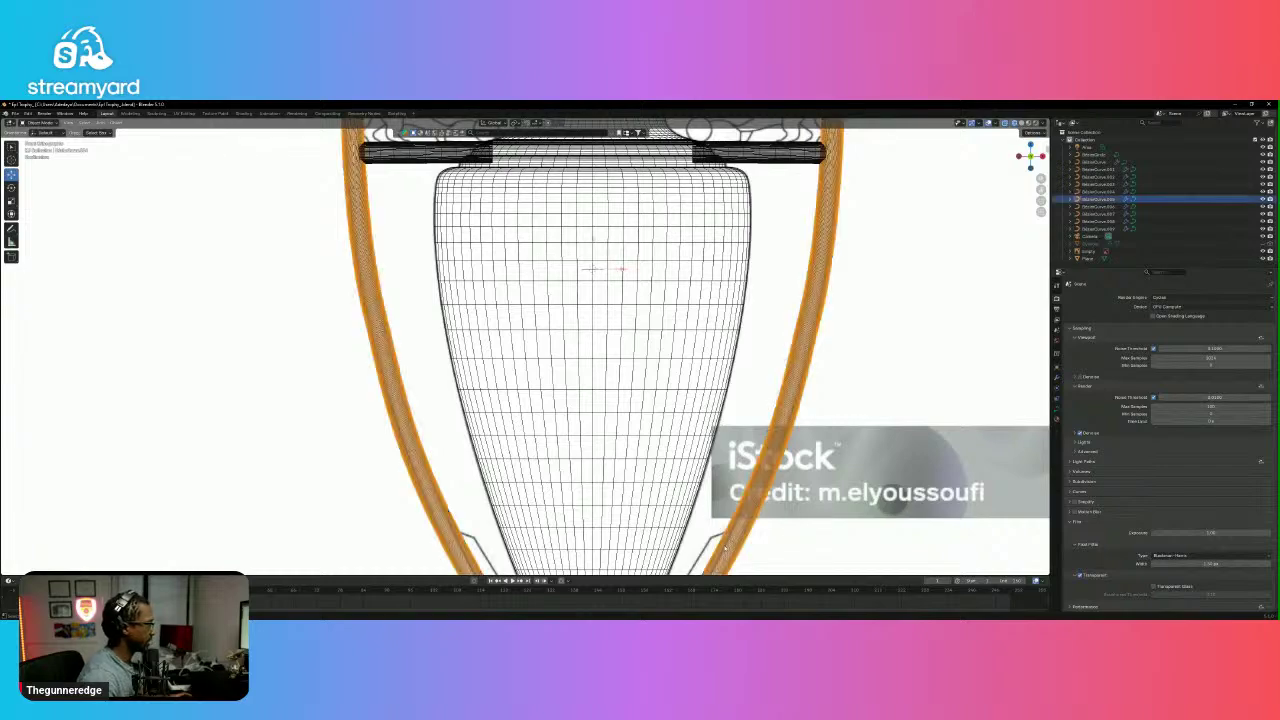
middle_click_drag(741, 533, 748, 377, "shift")
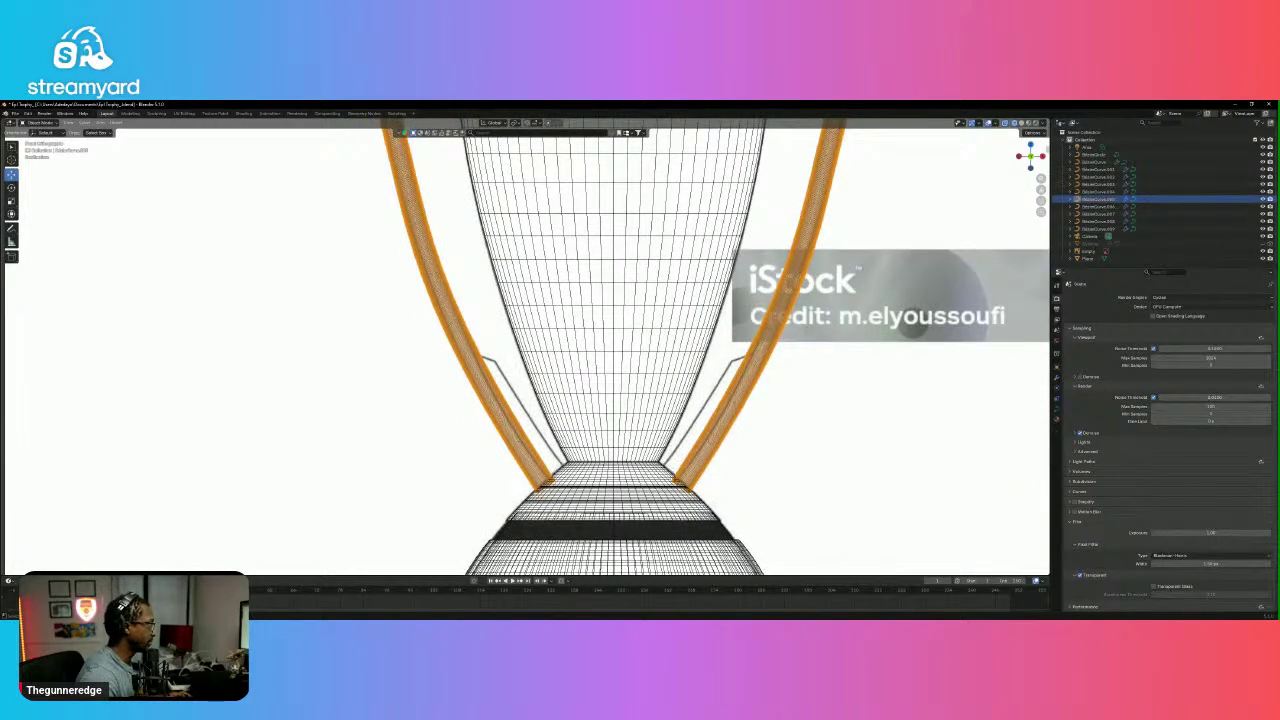
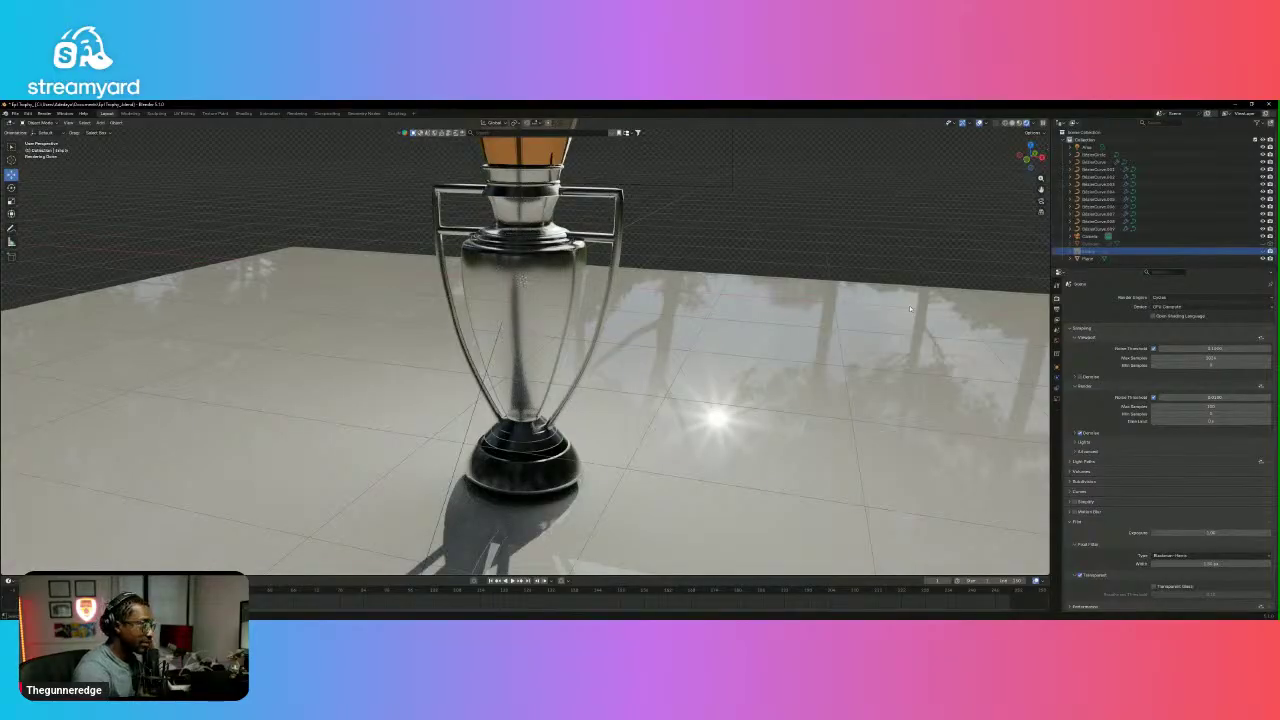
Replace the world background's environment texture with an indoor studio image.
left_click(1057, 341)
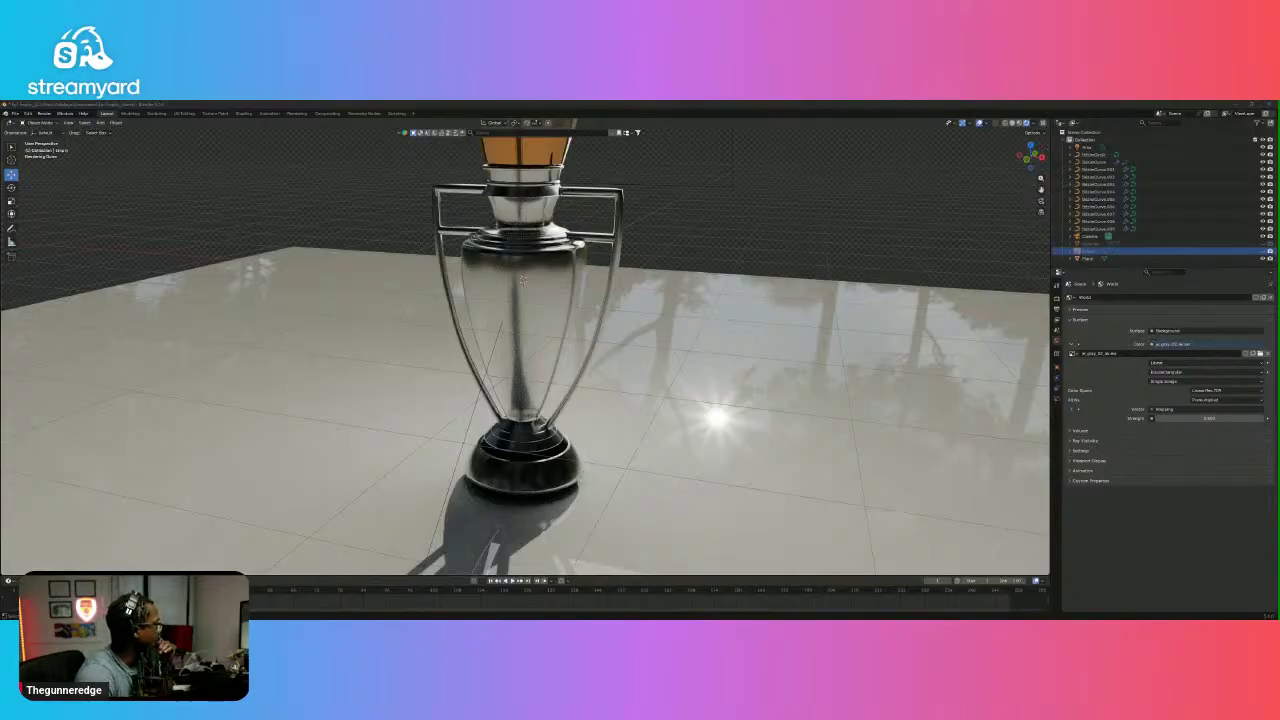
double_click(310, 379)
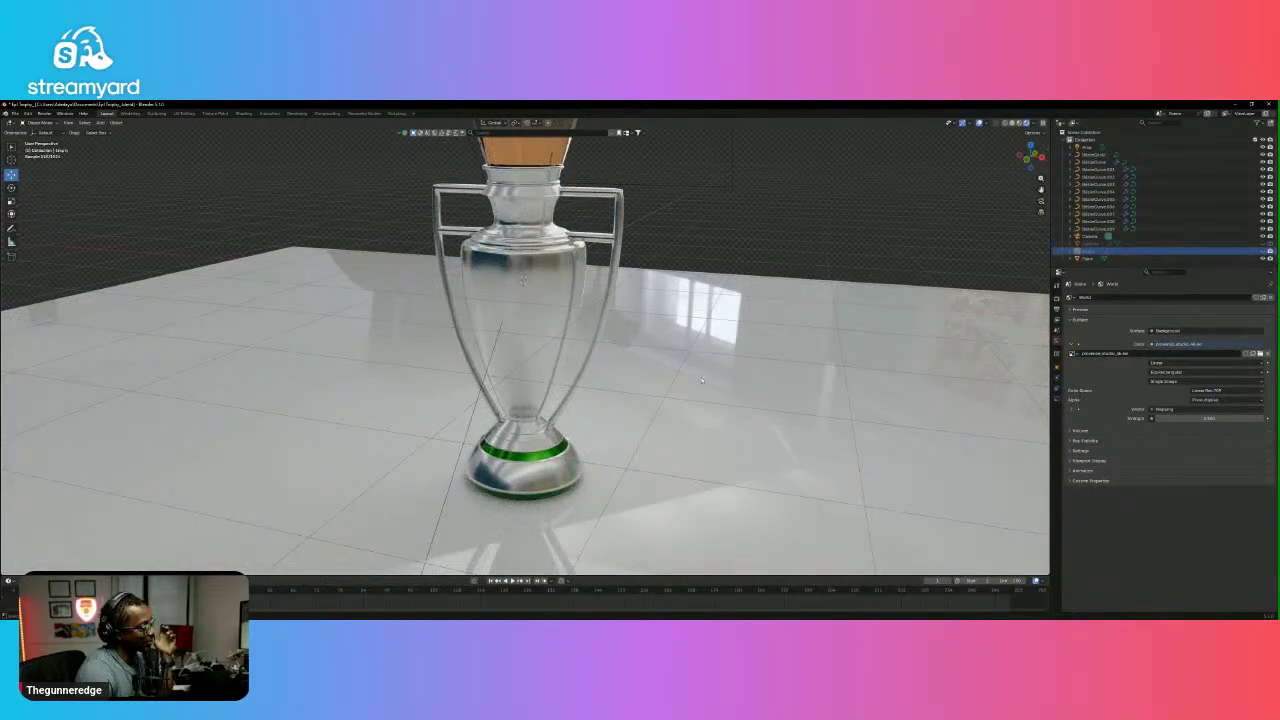
scroll(702, 380, "up", 1)
scroll(690, 370, "down", 2)
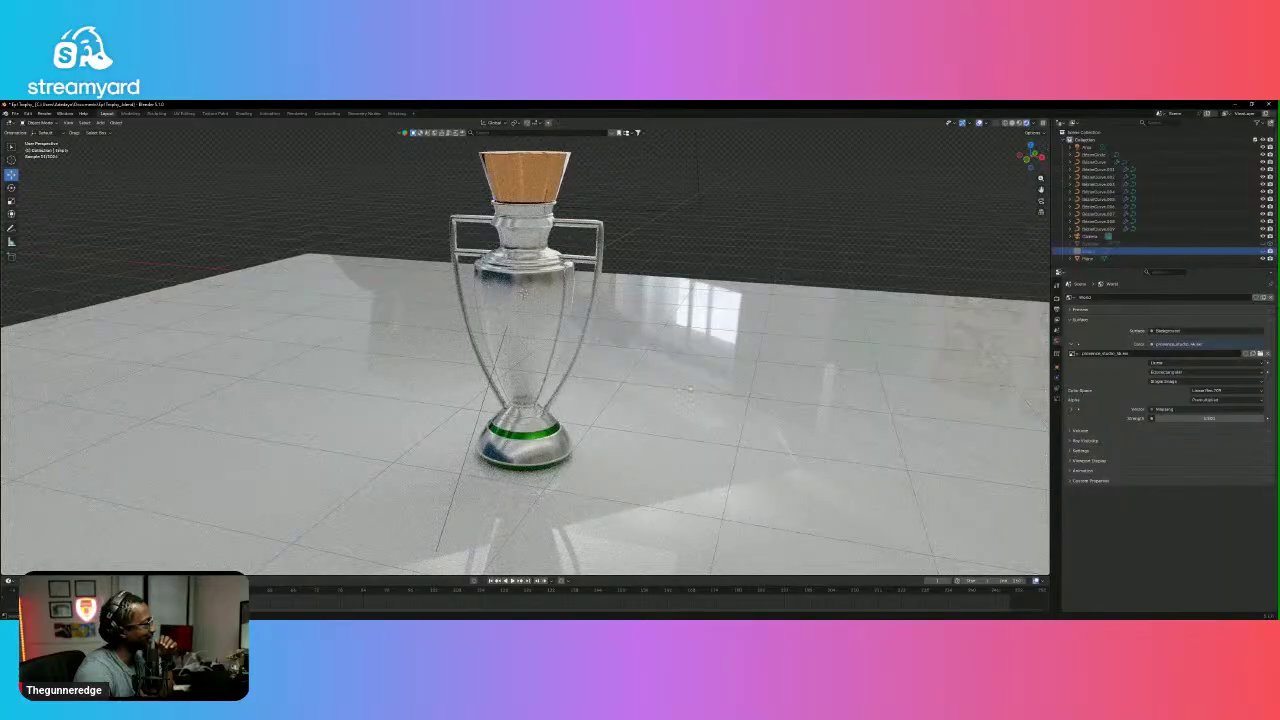
Set the metallic value of the floor plane's material to about 0.4.
left_click(733, 391)
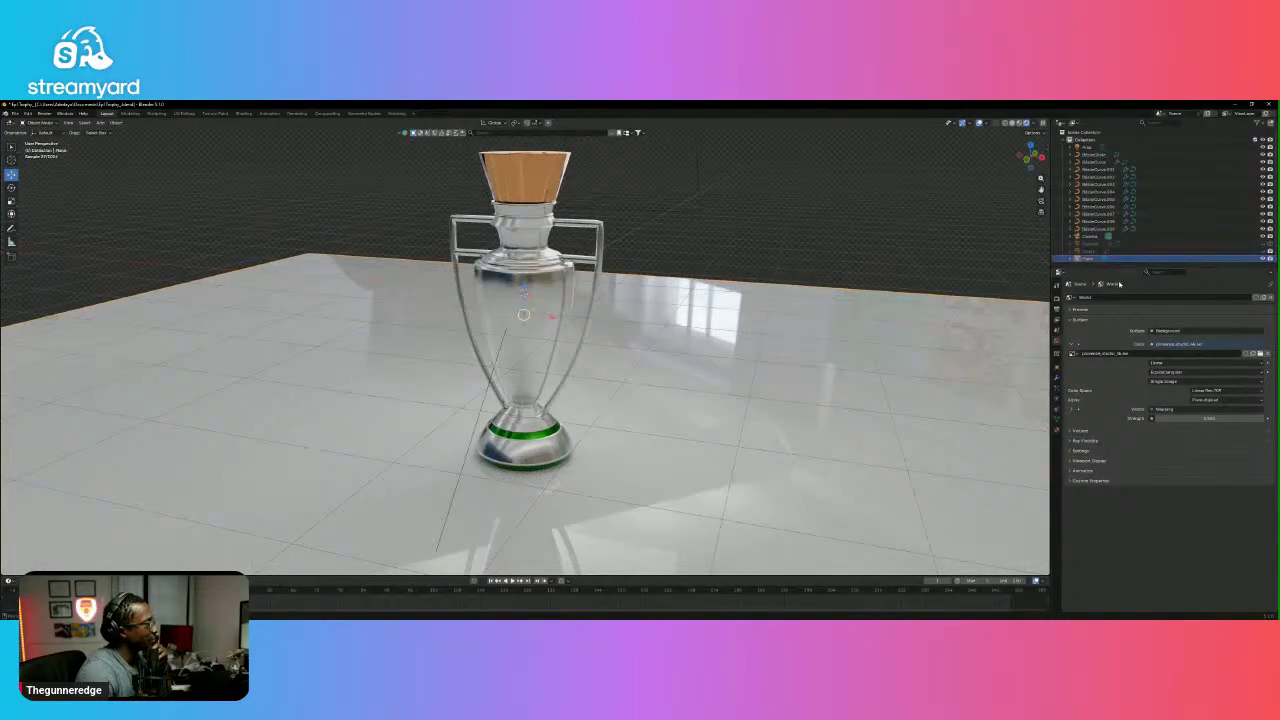
left_click(1057, 429)
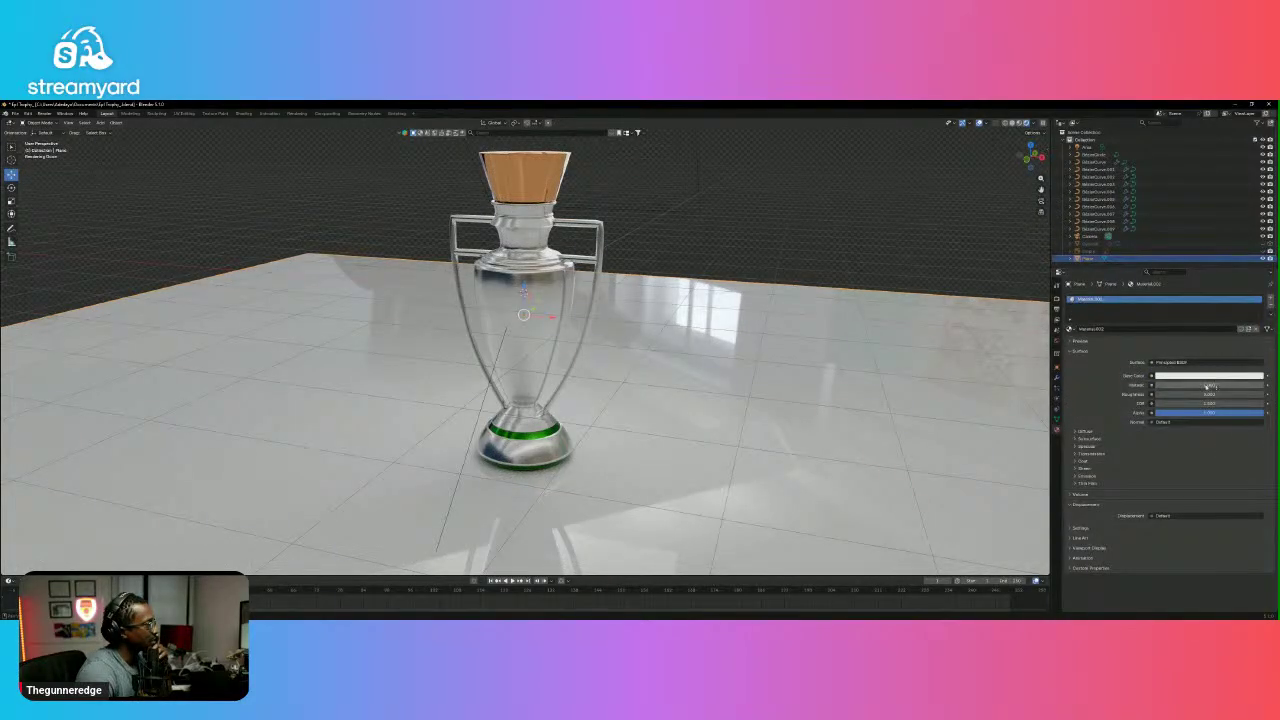
mouse_move(1199, 388)
left_mouse_down()
mouse_move(1248, 388)
mouse_move(1201, 387)
left_mouse_up()
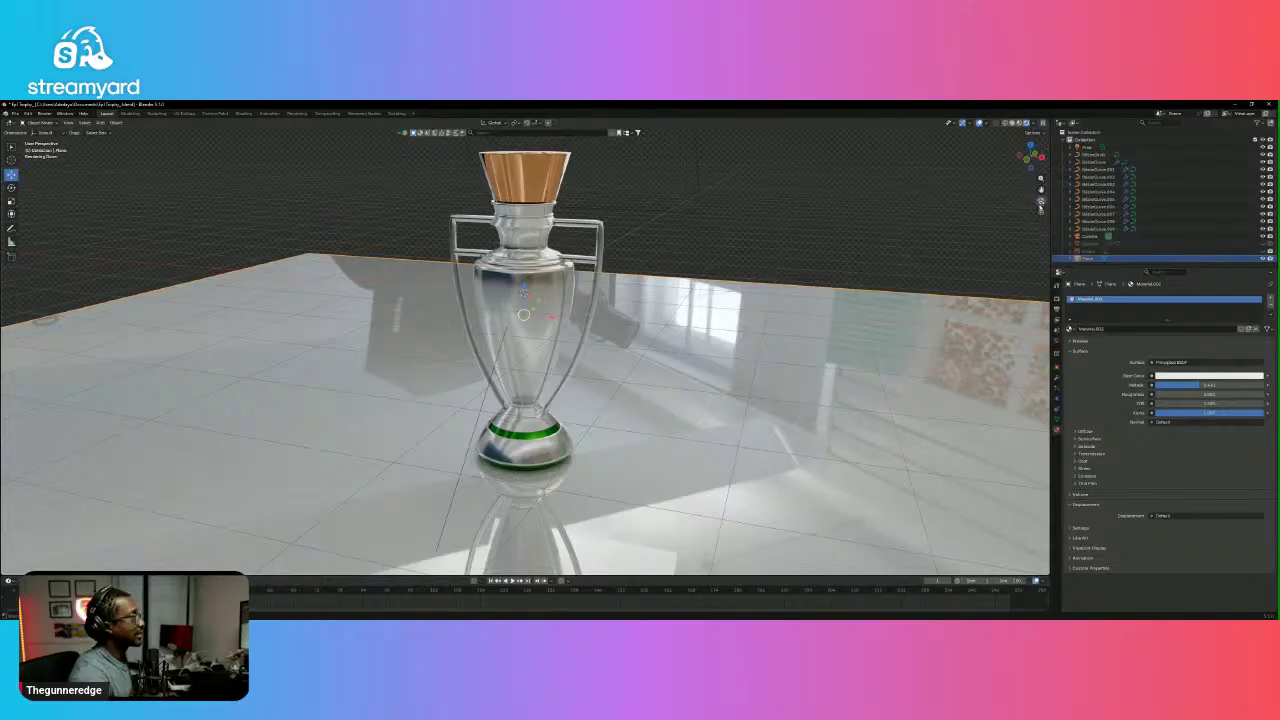
Switch to the camera view and set the viewport compositor to Always.
left_click(1040, 199)
left_click(1042, 123)
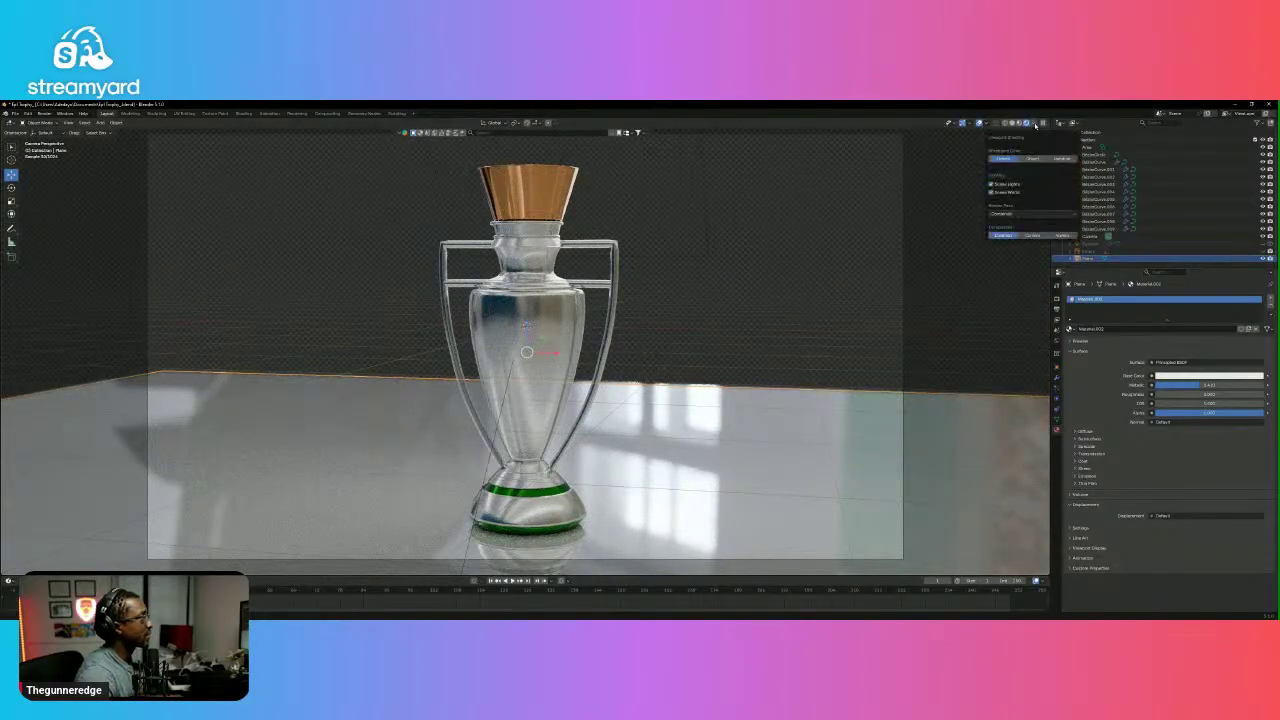
left_click(1062, 235)
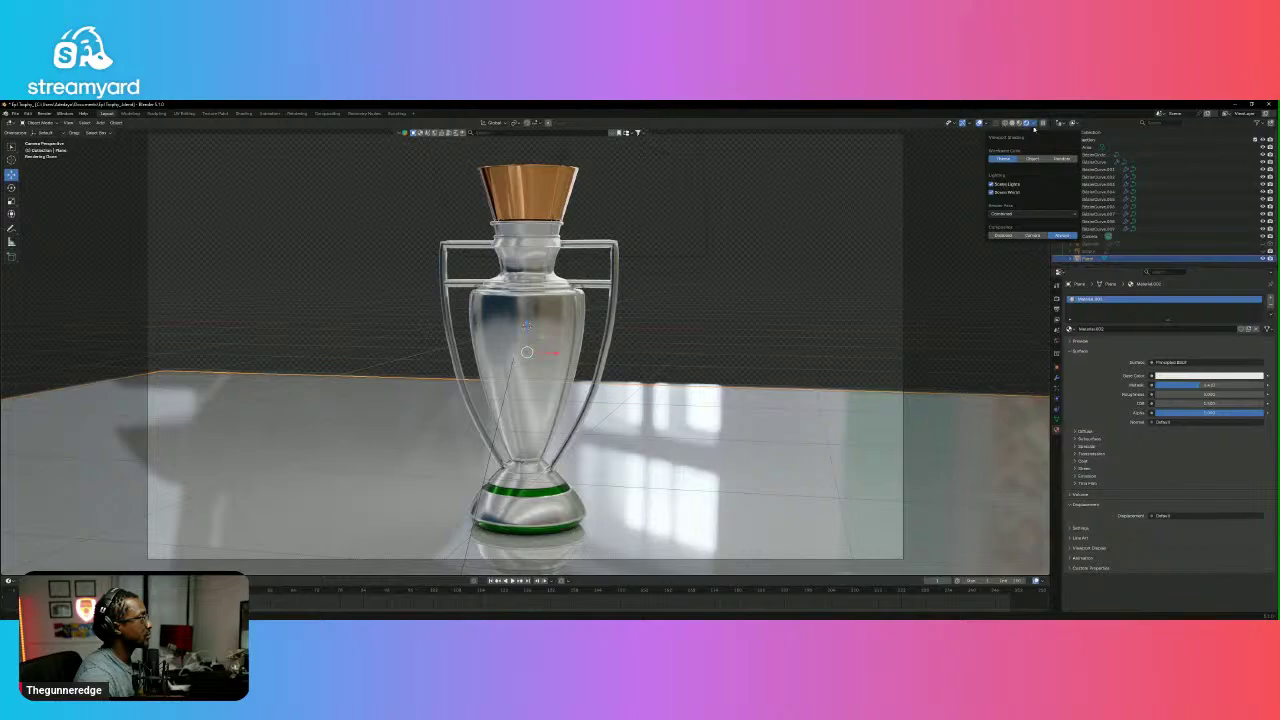
Enable shadow, depth of field and cavity in the Solid shading options, and return to Rendered shading.
left_click(1013, 124)
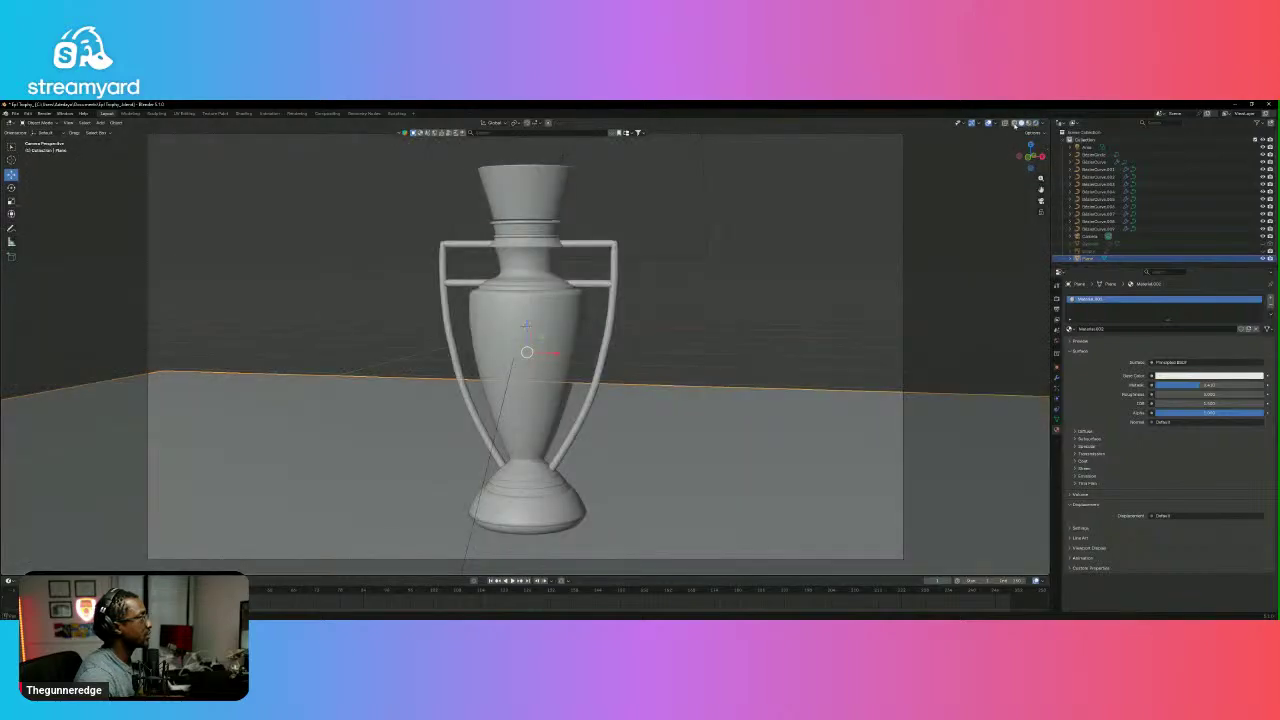
left_click(1044, 124)
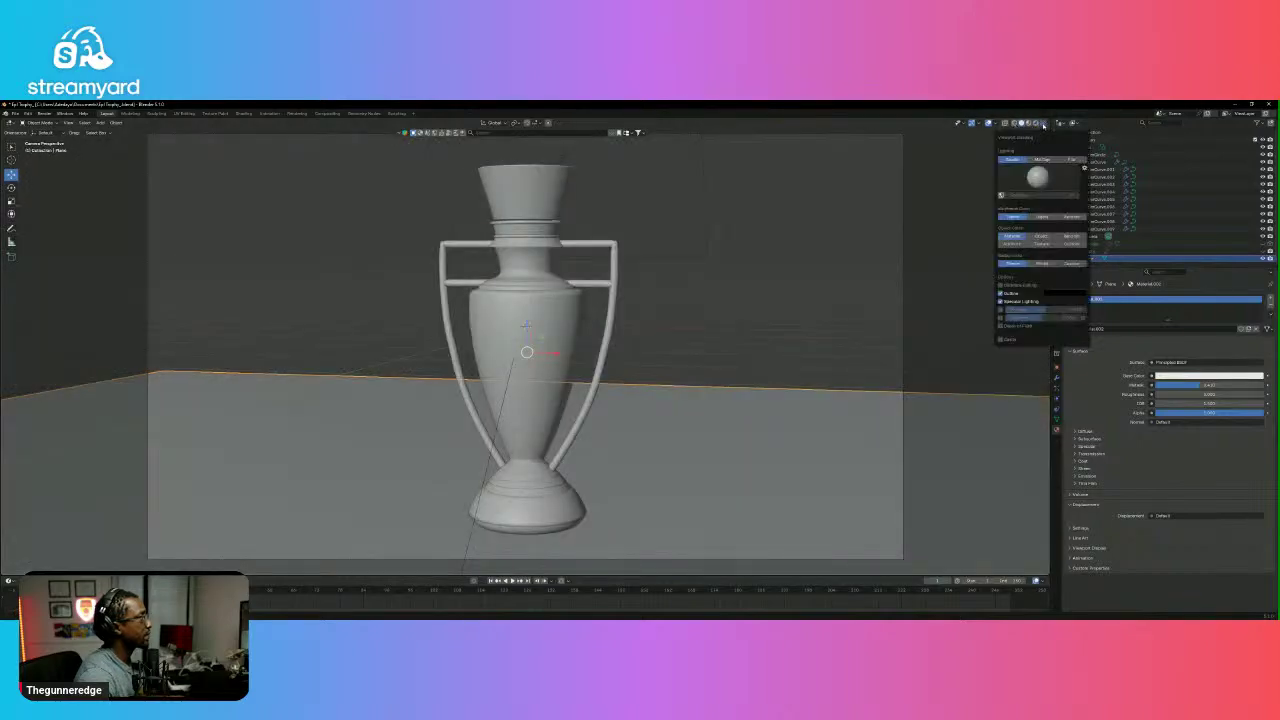
left_click(1000, 318)
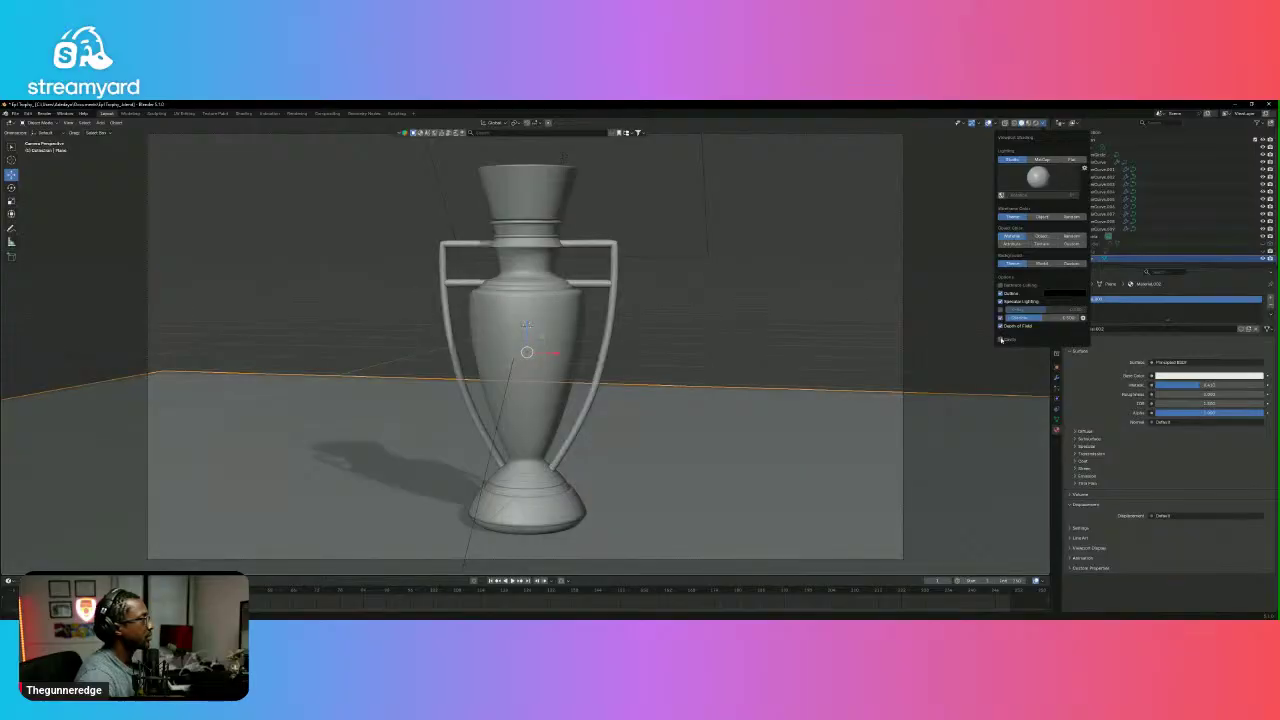
left_click(1001, 339)
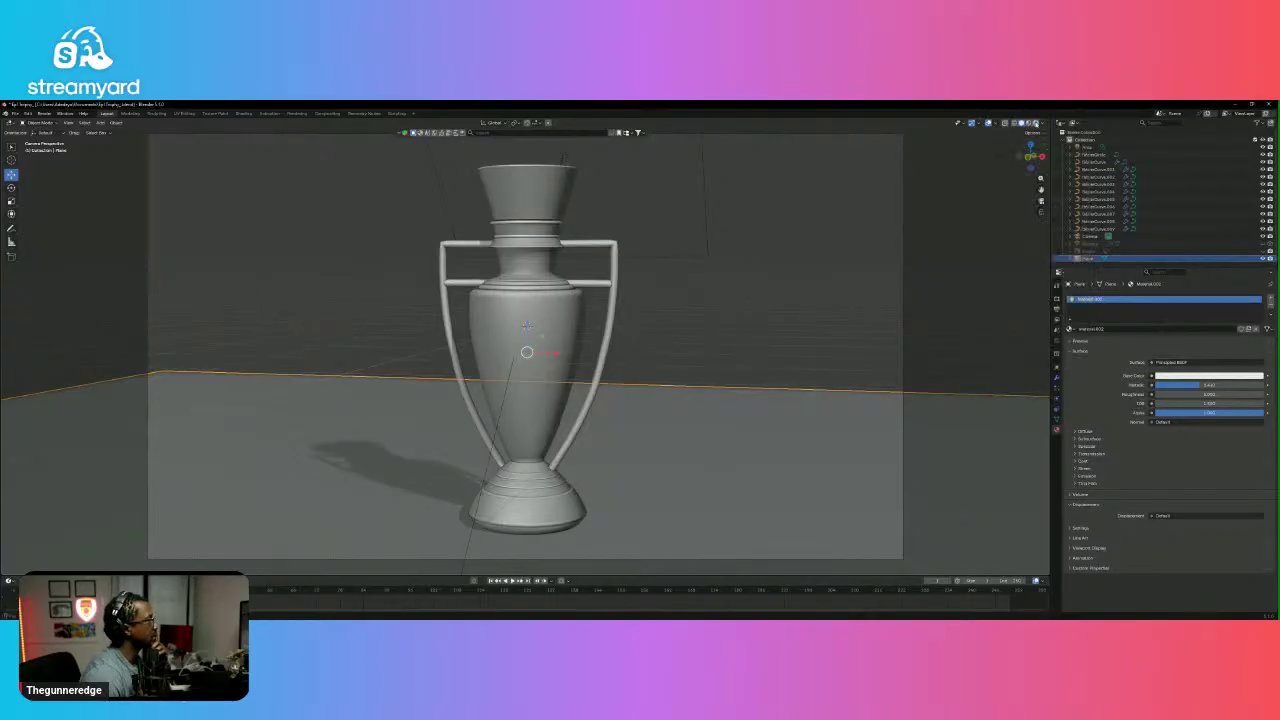
left_click(1035, 122)
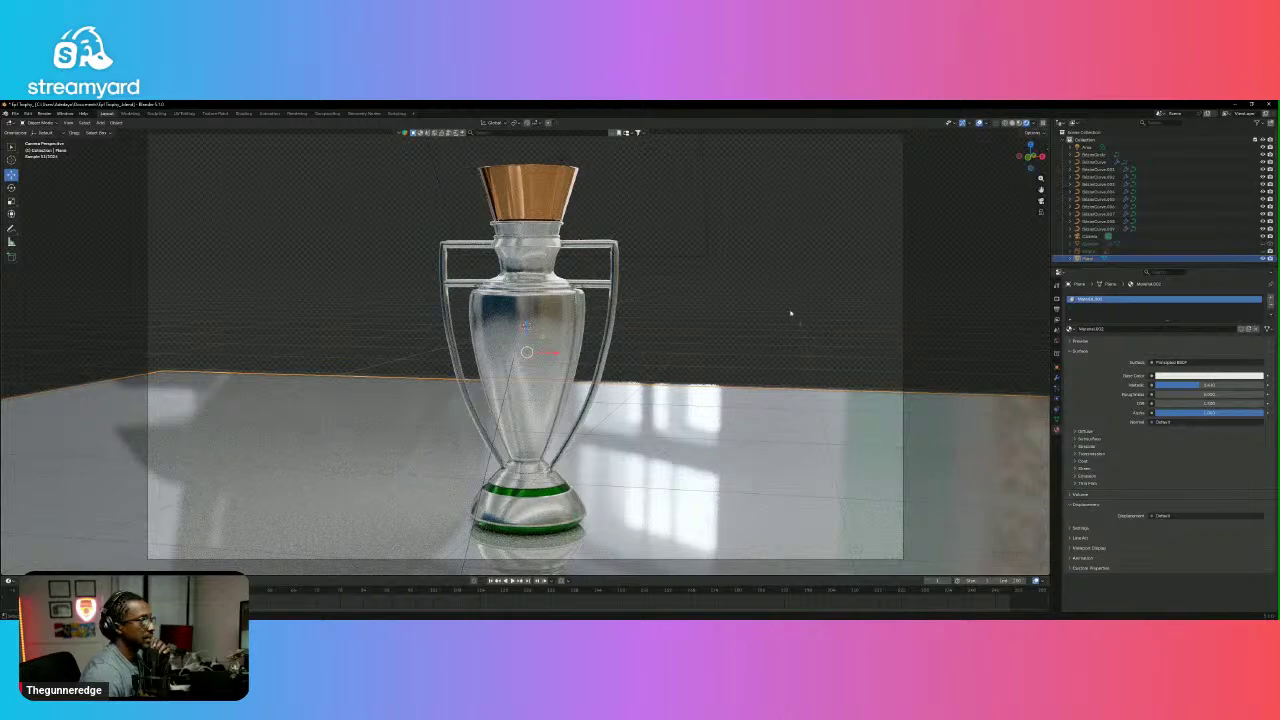
Hide the orange metallic crown section at the top of the trophy in the viewport.
left_click(557, 193)
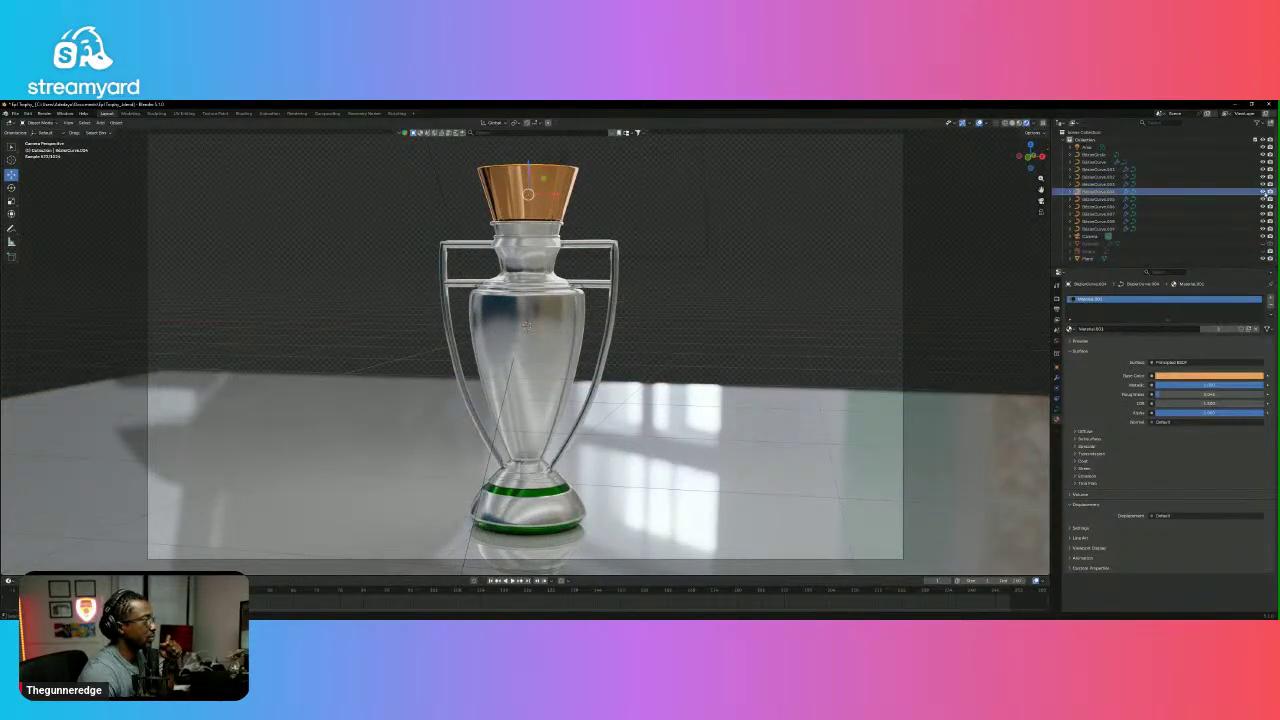
left_click(1263, 192)
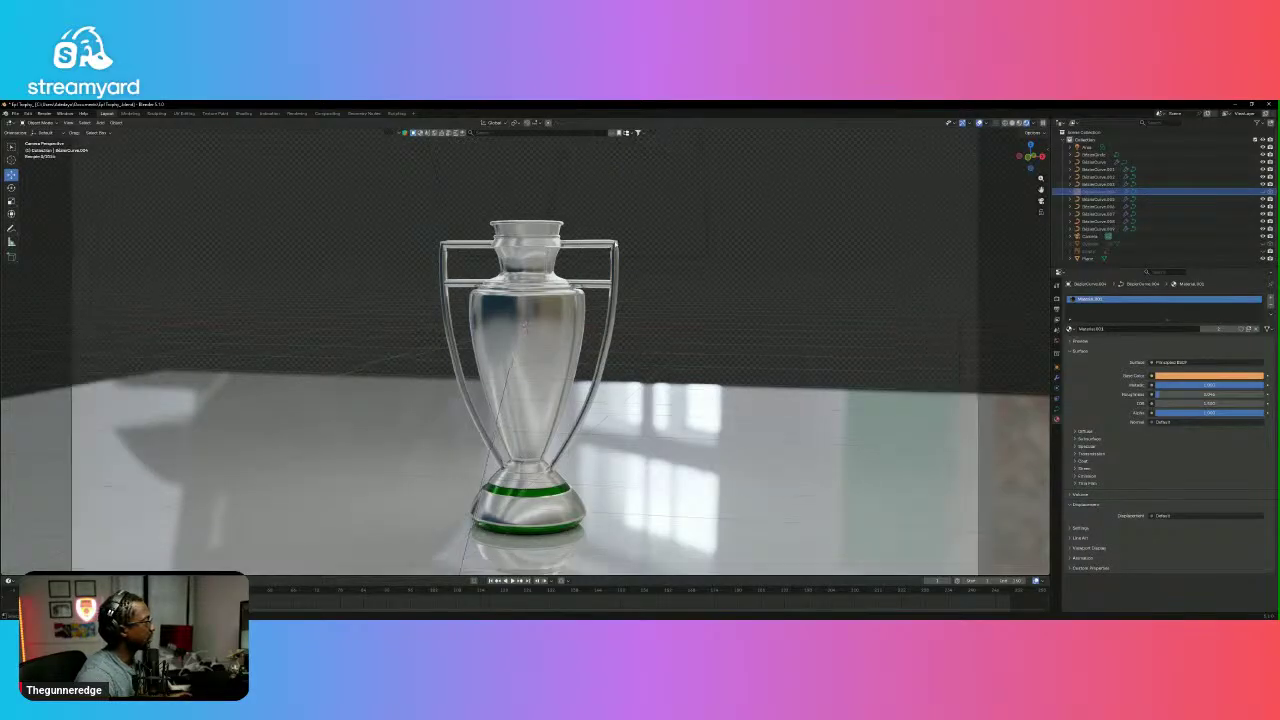
scroll(616, 246, "up", 3)
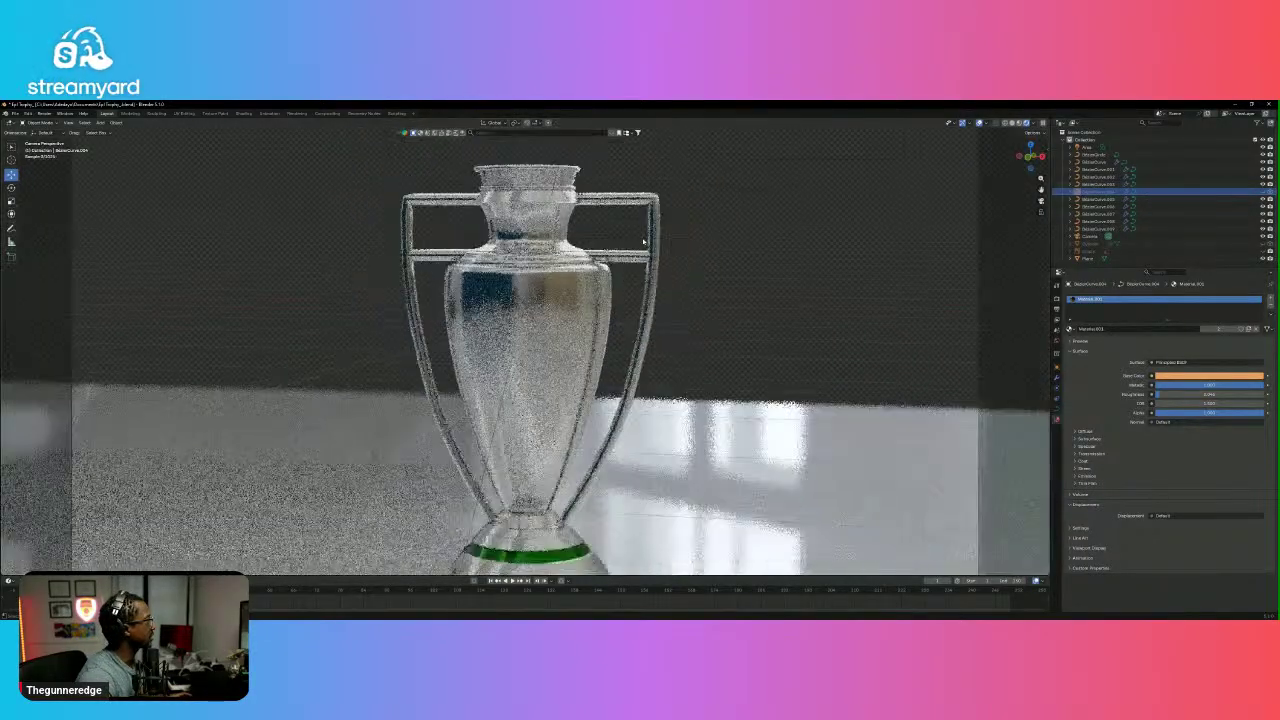
scroll(528, 302, "down", 4)
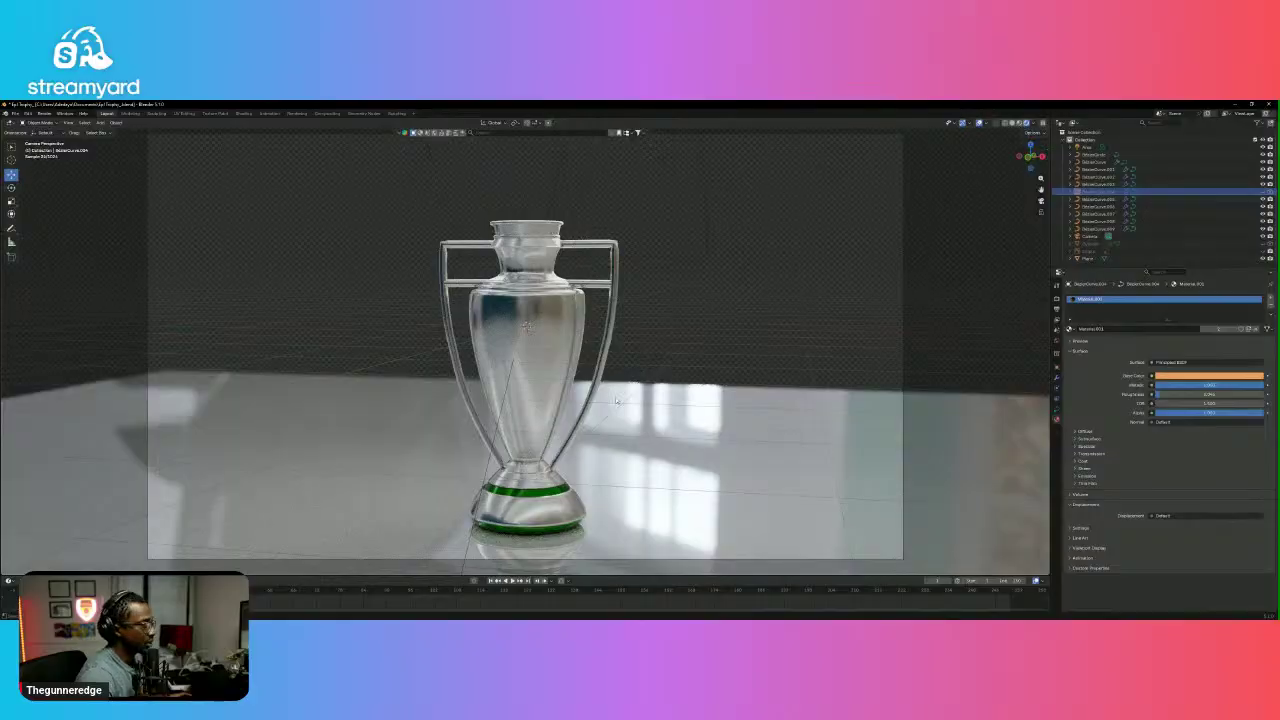
scroll(500, 370, "up", 2)
scroll(406, 348, "down", 2)
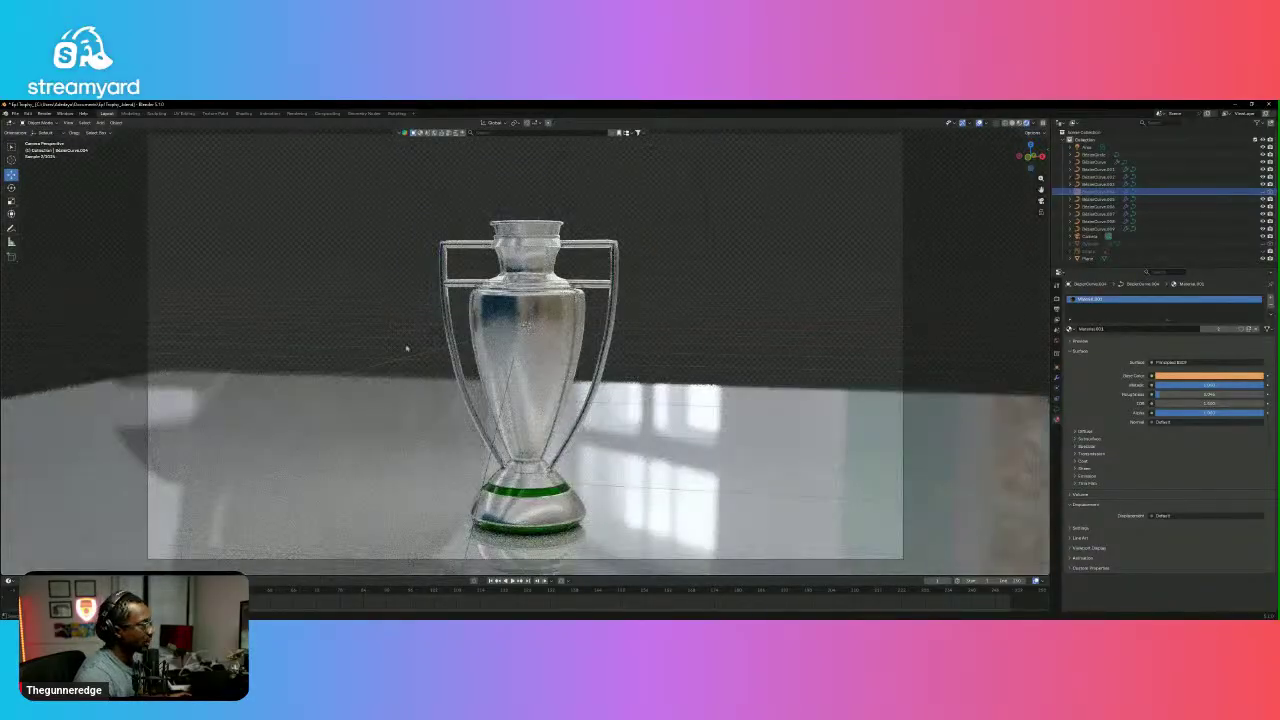
Show the reference image and compare its crown, handles and base with the rendered trophy from the camera and front views.
left_click(1262, 251)
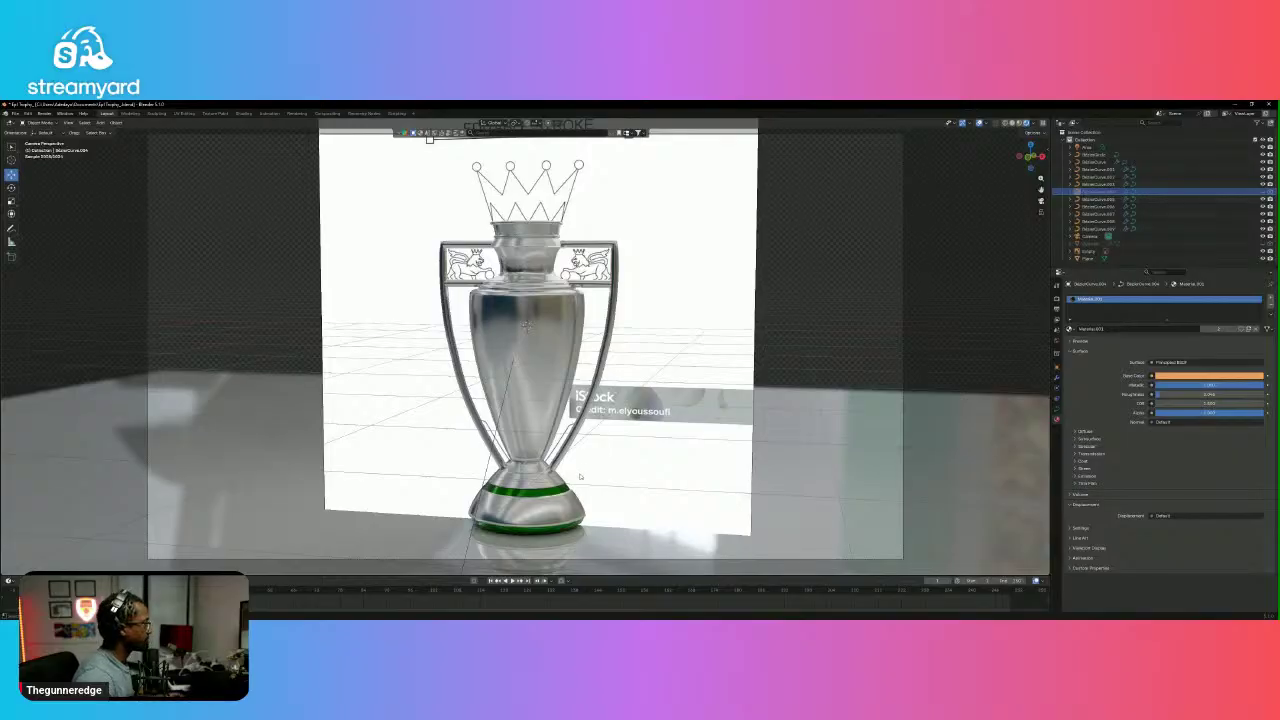
scroll(616, 471, "down", 3)
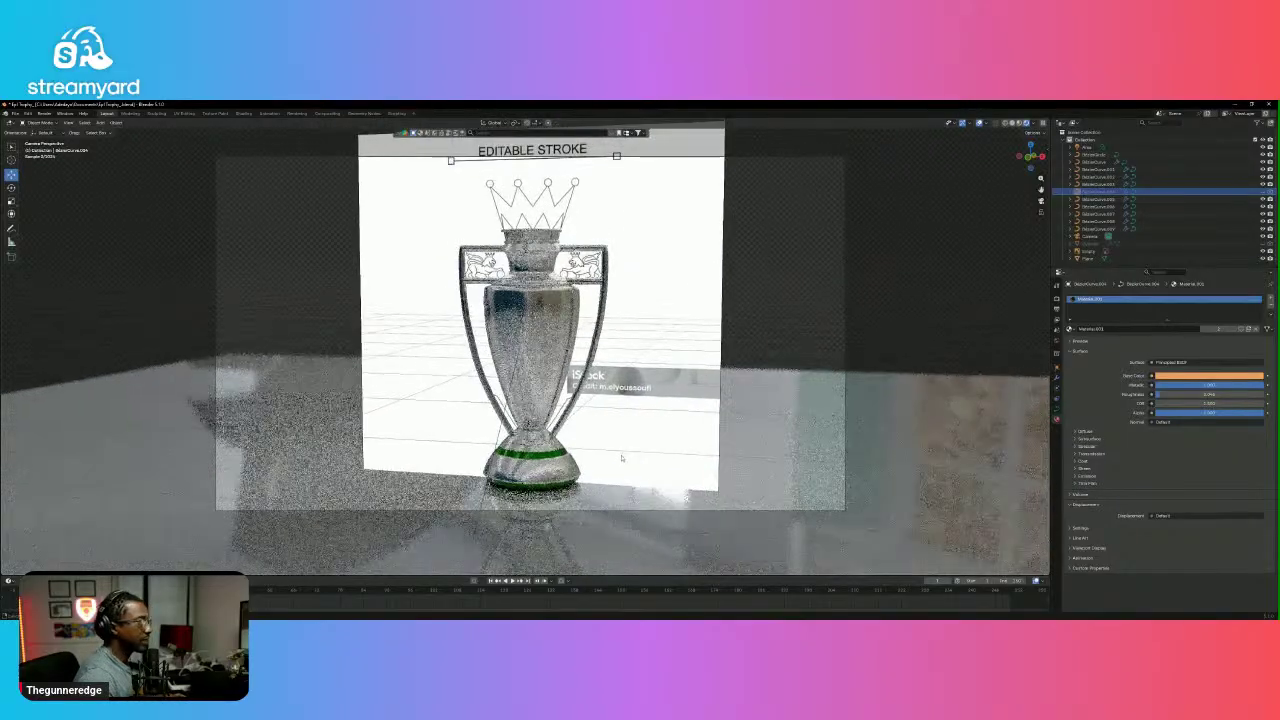
scroll(621, 463, "up", 2)
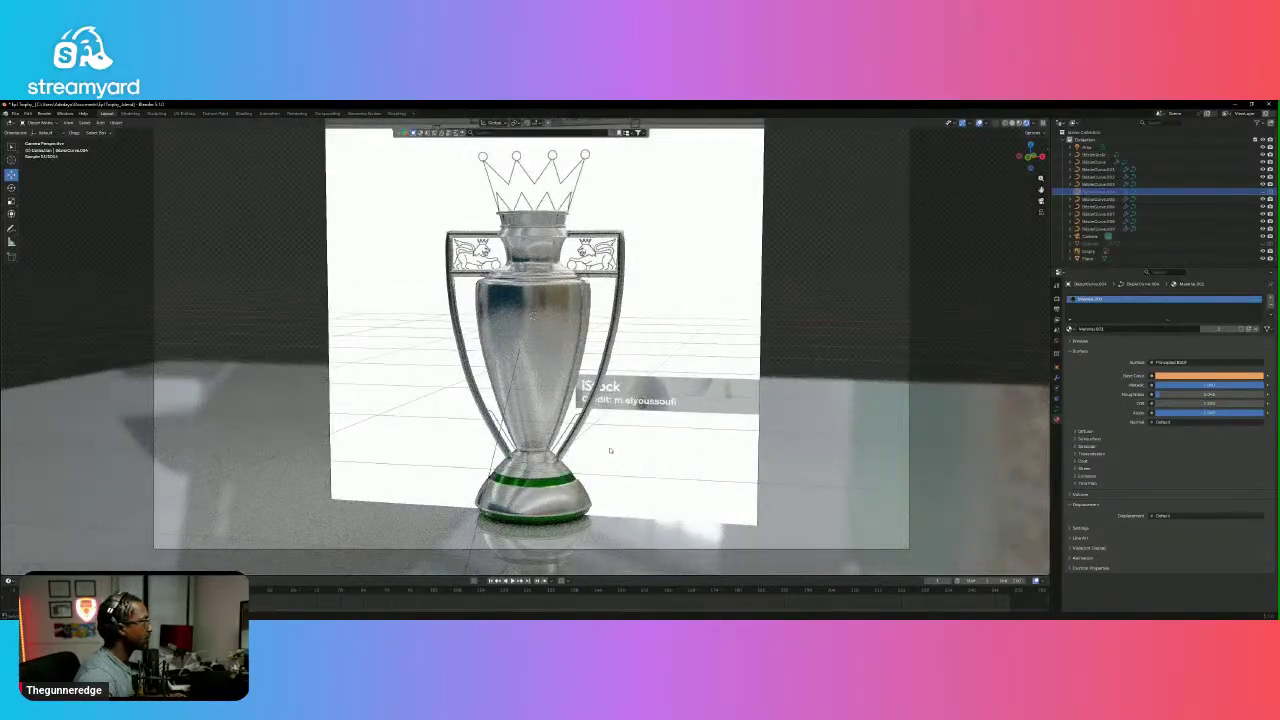
left_click(1030, 158)
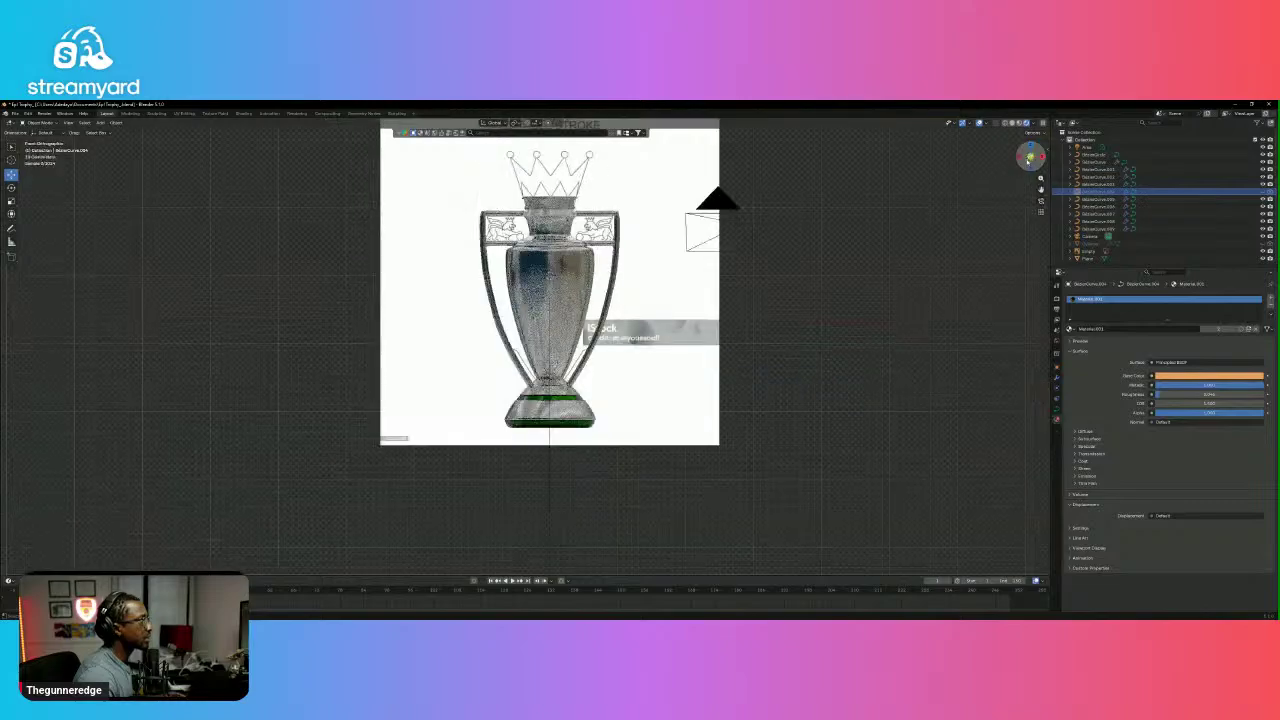
scroll(614, 337, "up", 8)
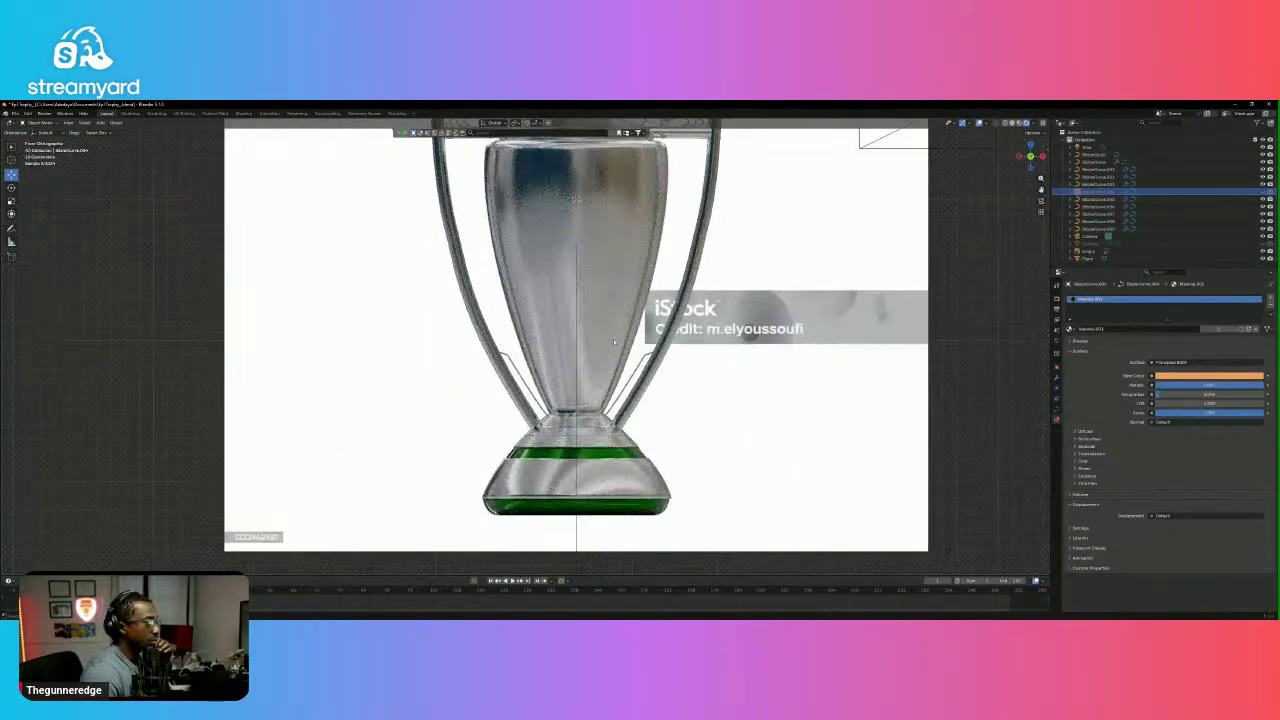
scroll(541, 396, "down", 3)
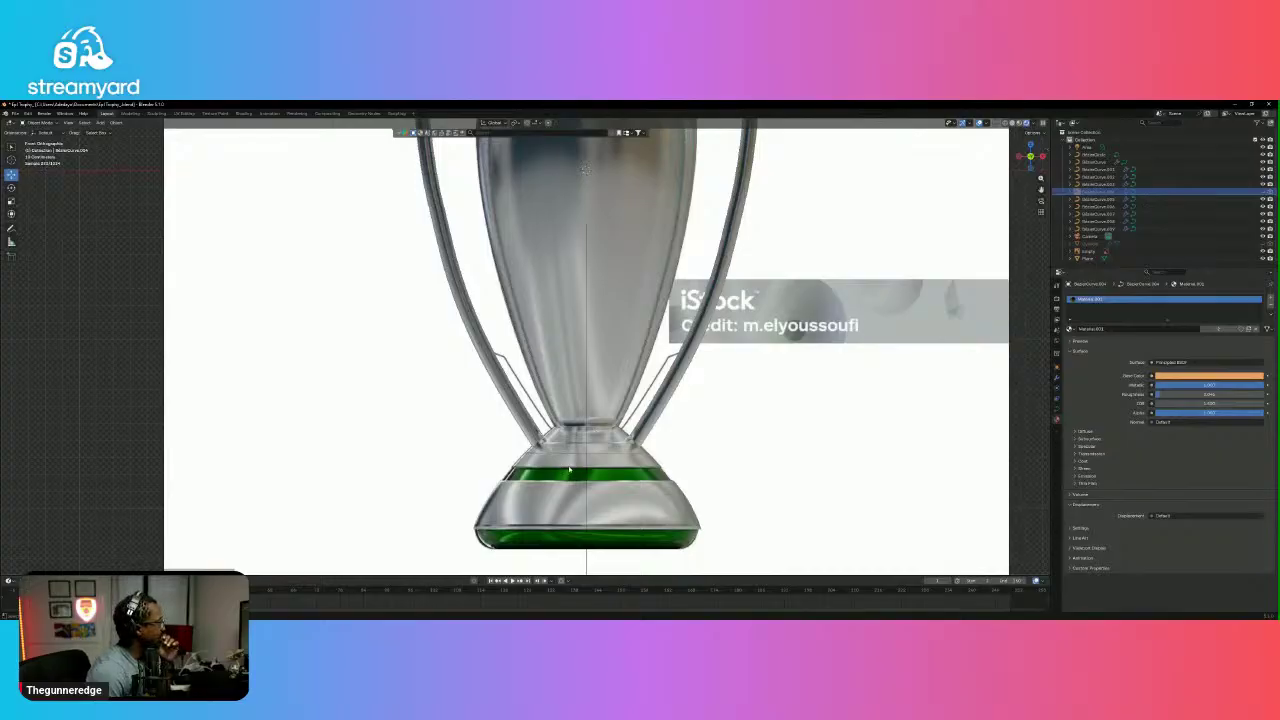
scroll(569, 470, "up", 3)
scroll(569, 470, "down", 3)
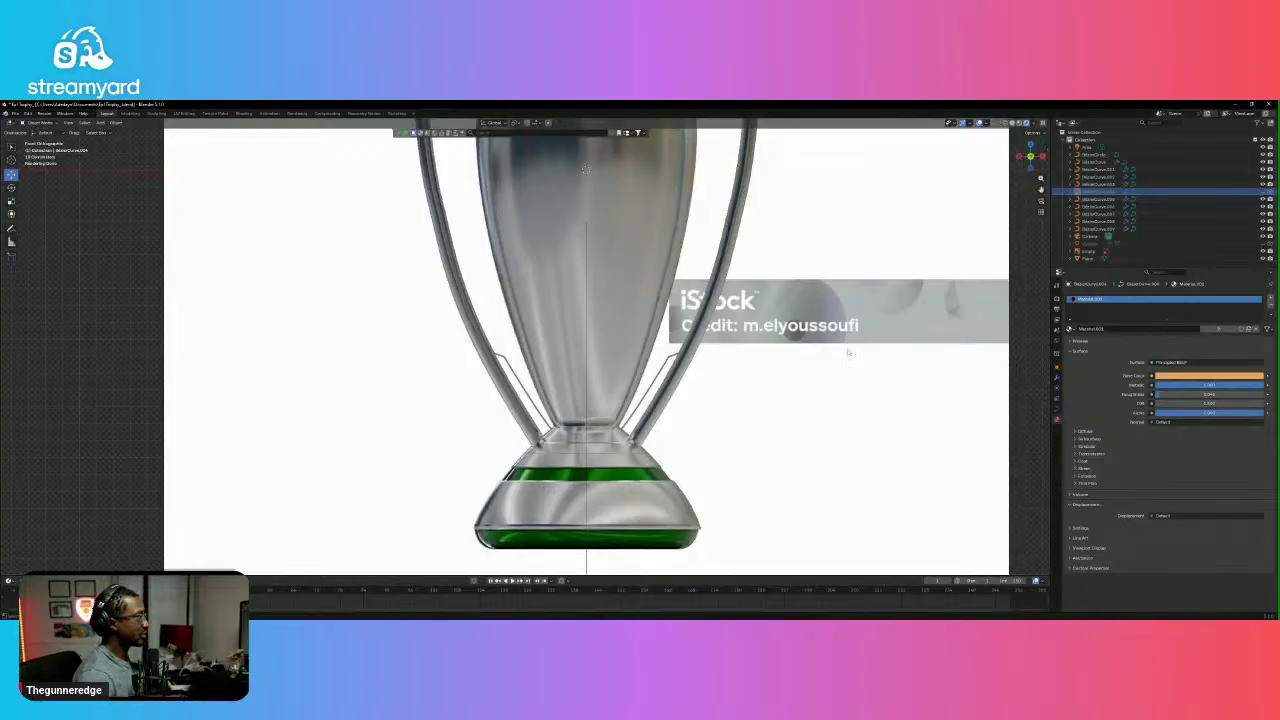
scroll(848, 352, "down", 5)
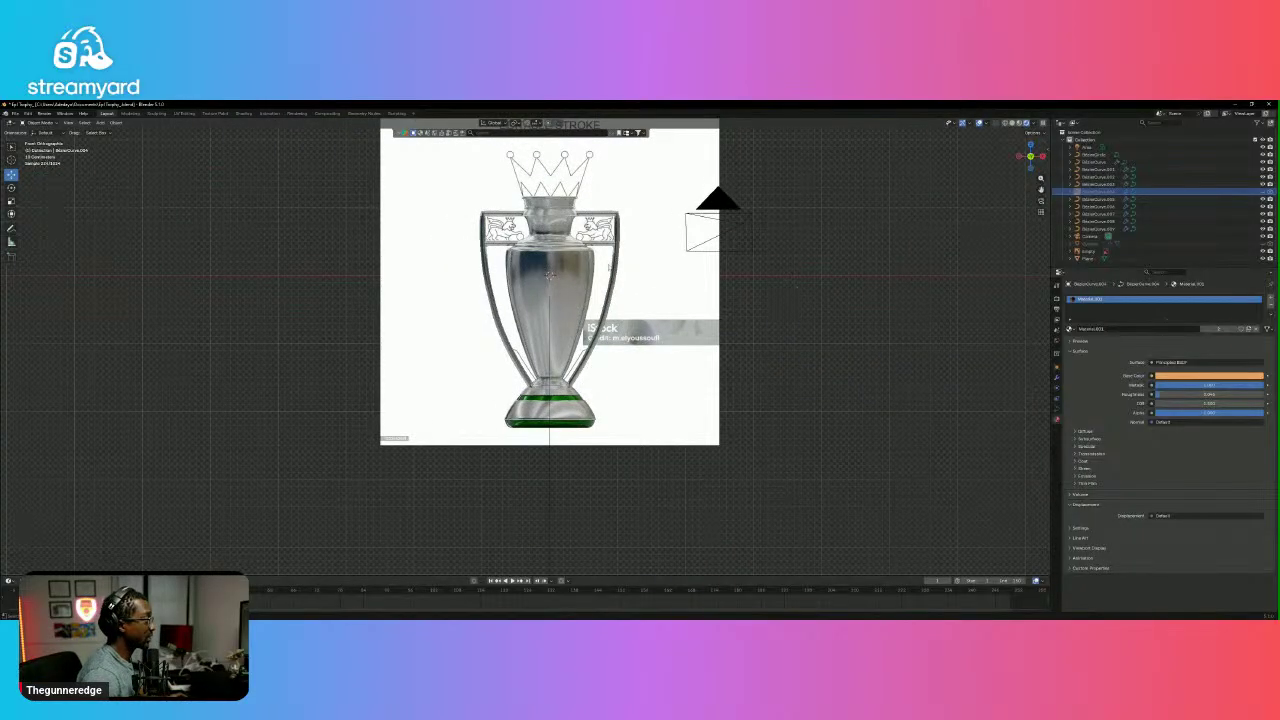
scroll(711, 247, "up", 3)
middle_click_drag(712, 247, 754, 278, "shift")
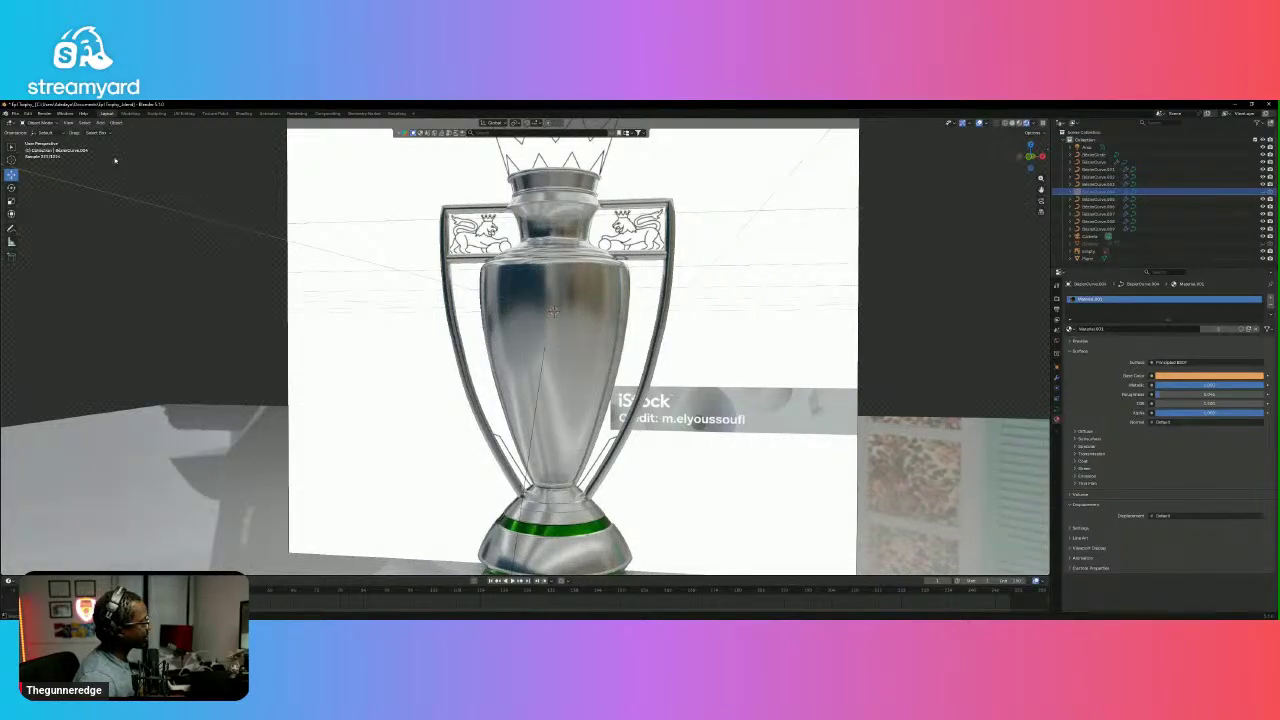
left_click(15, 113)
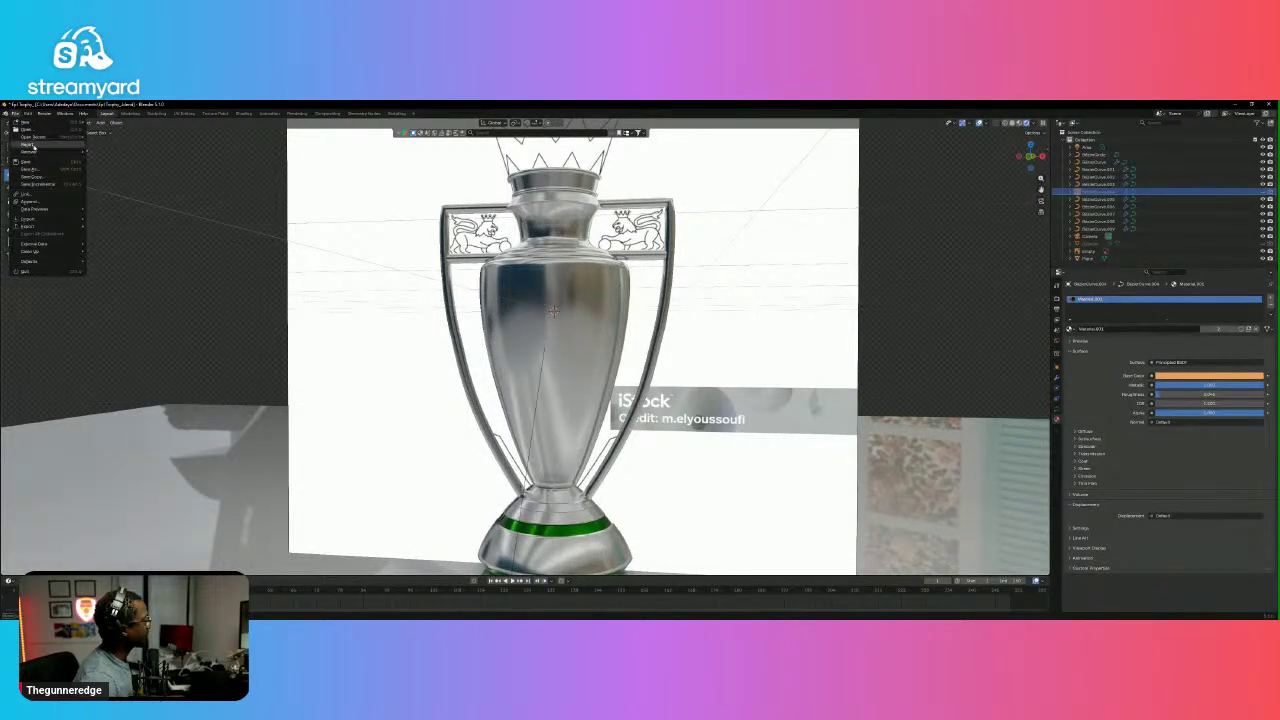
mouse_move(35, 136)
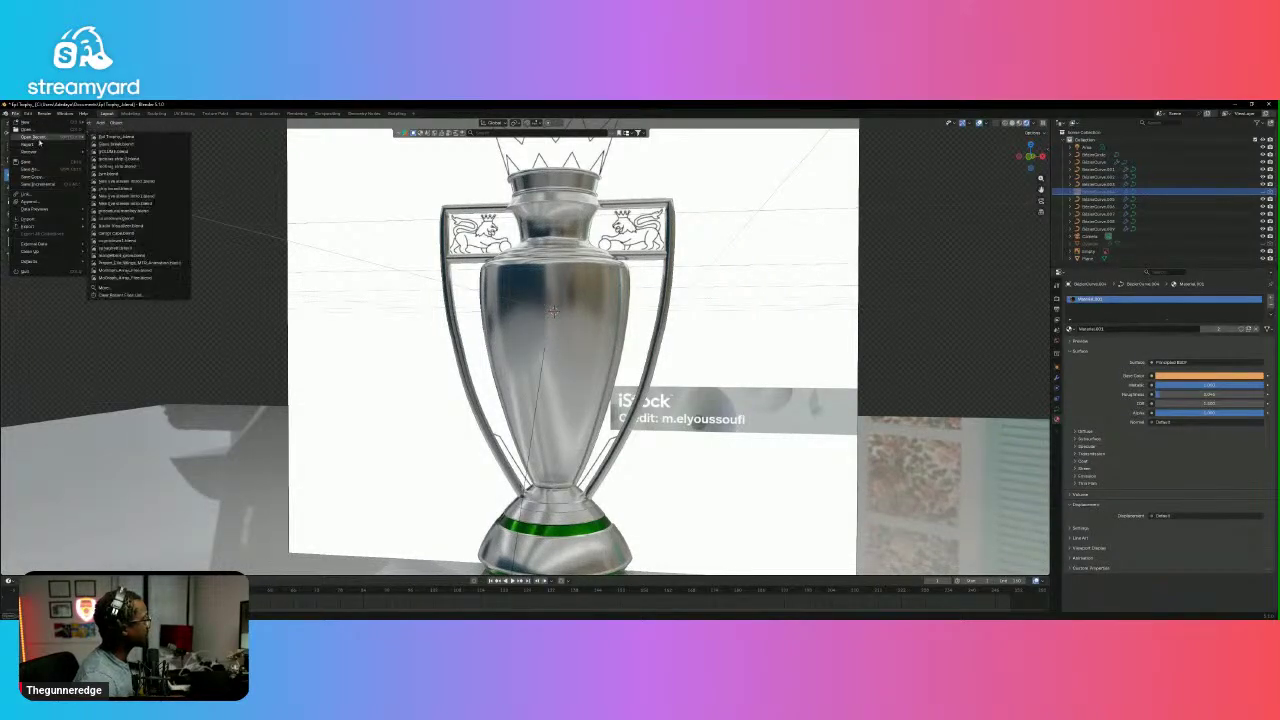
left_click(115, 151)
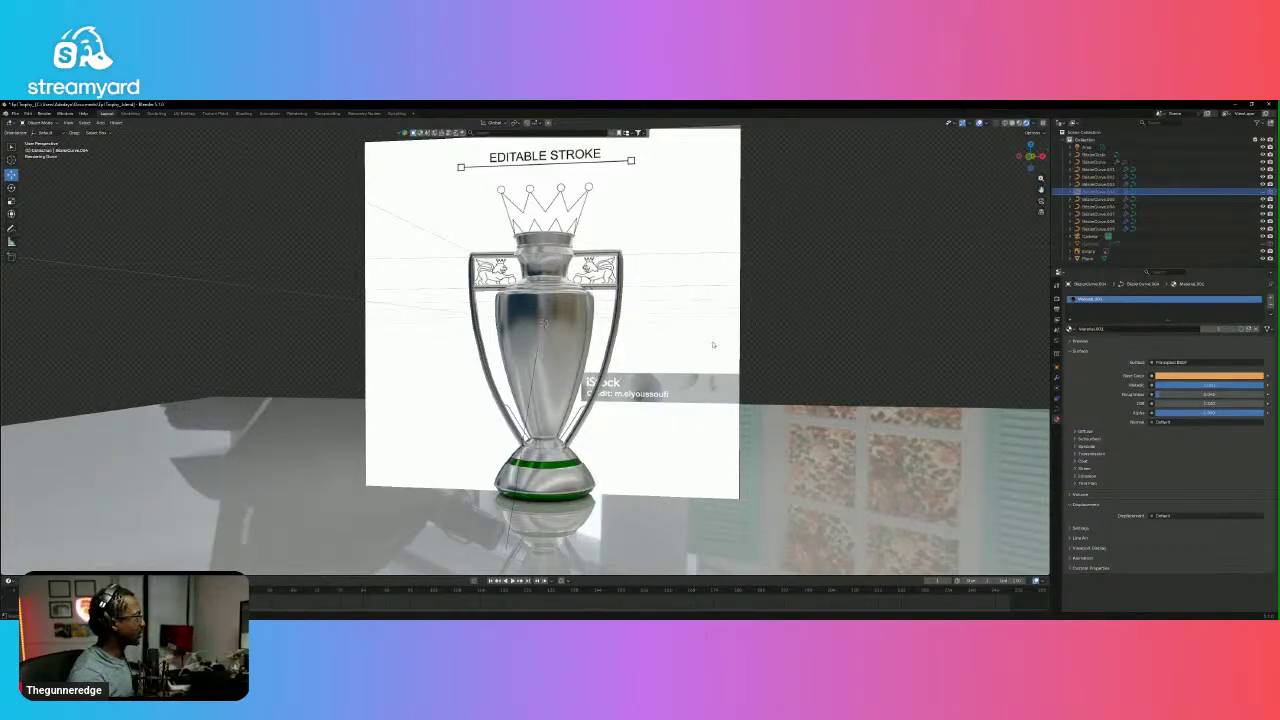
Return to the camera view and render the still image.
key("KP_0")
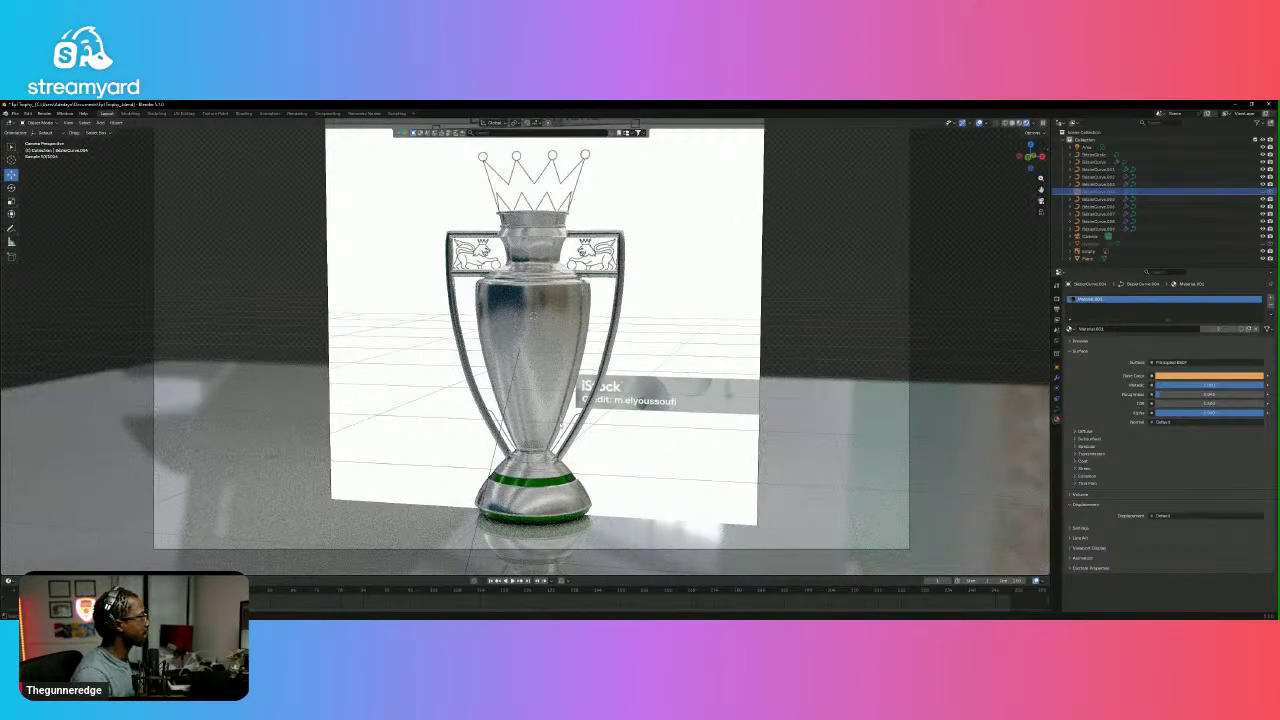
left_click(44, 114)
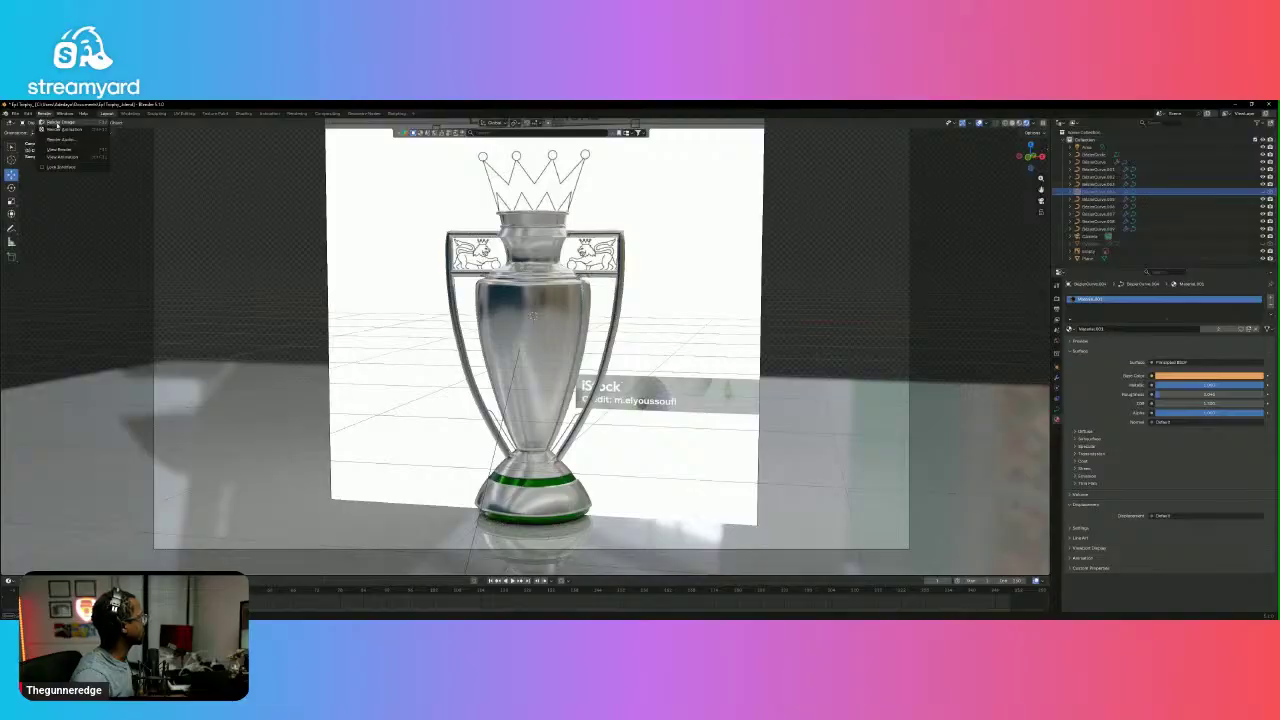
left_click(58, 123)
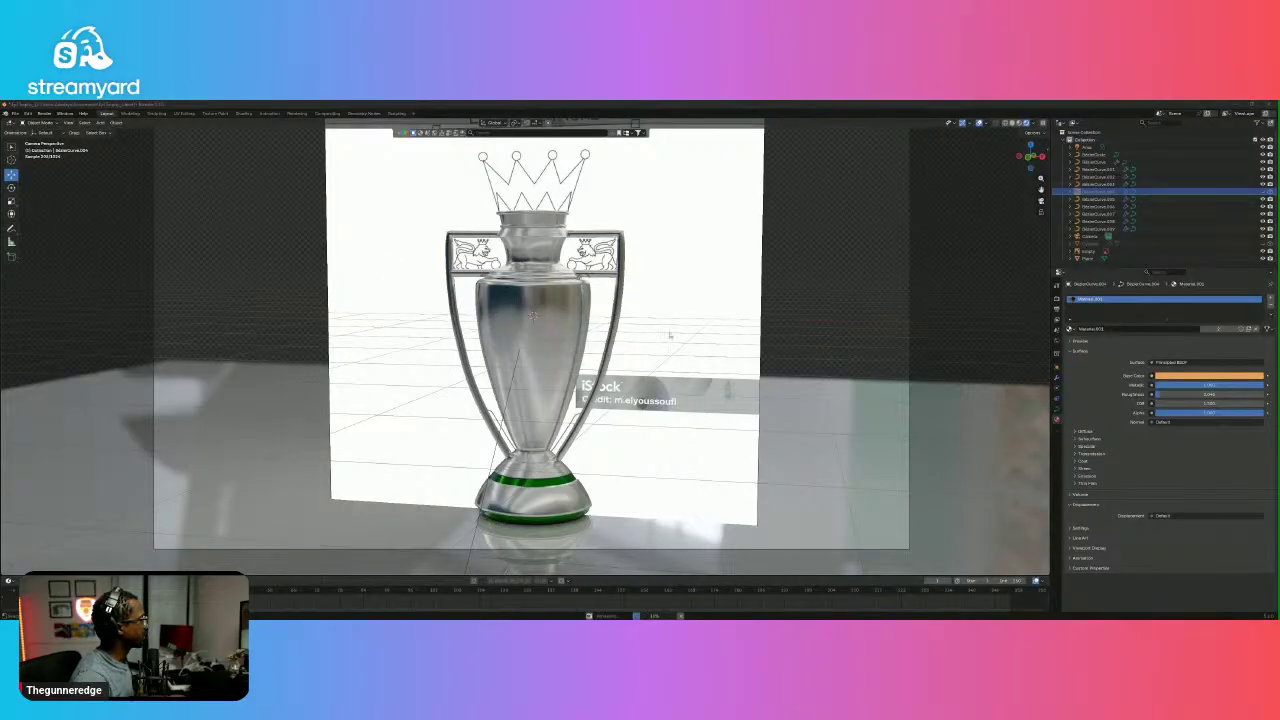